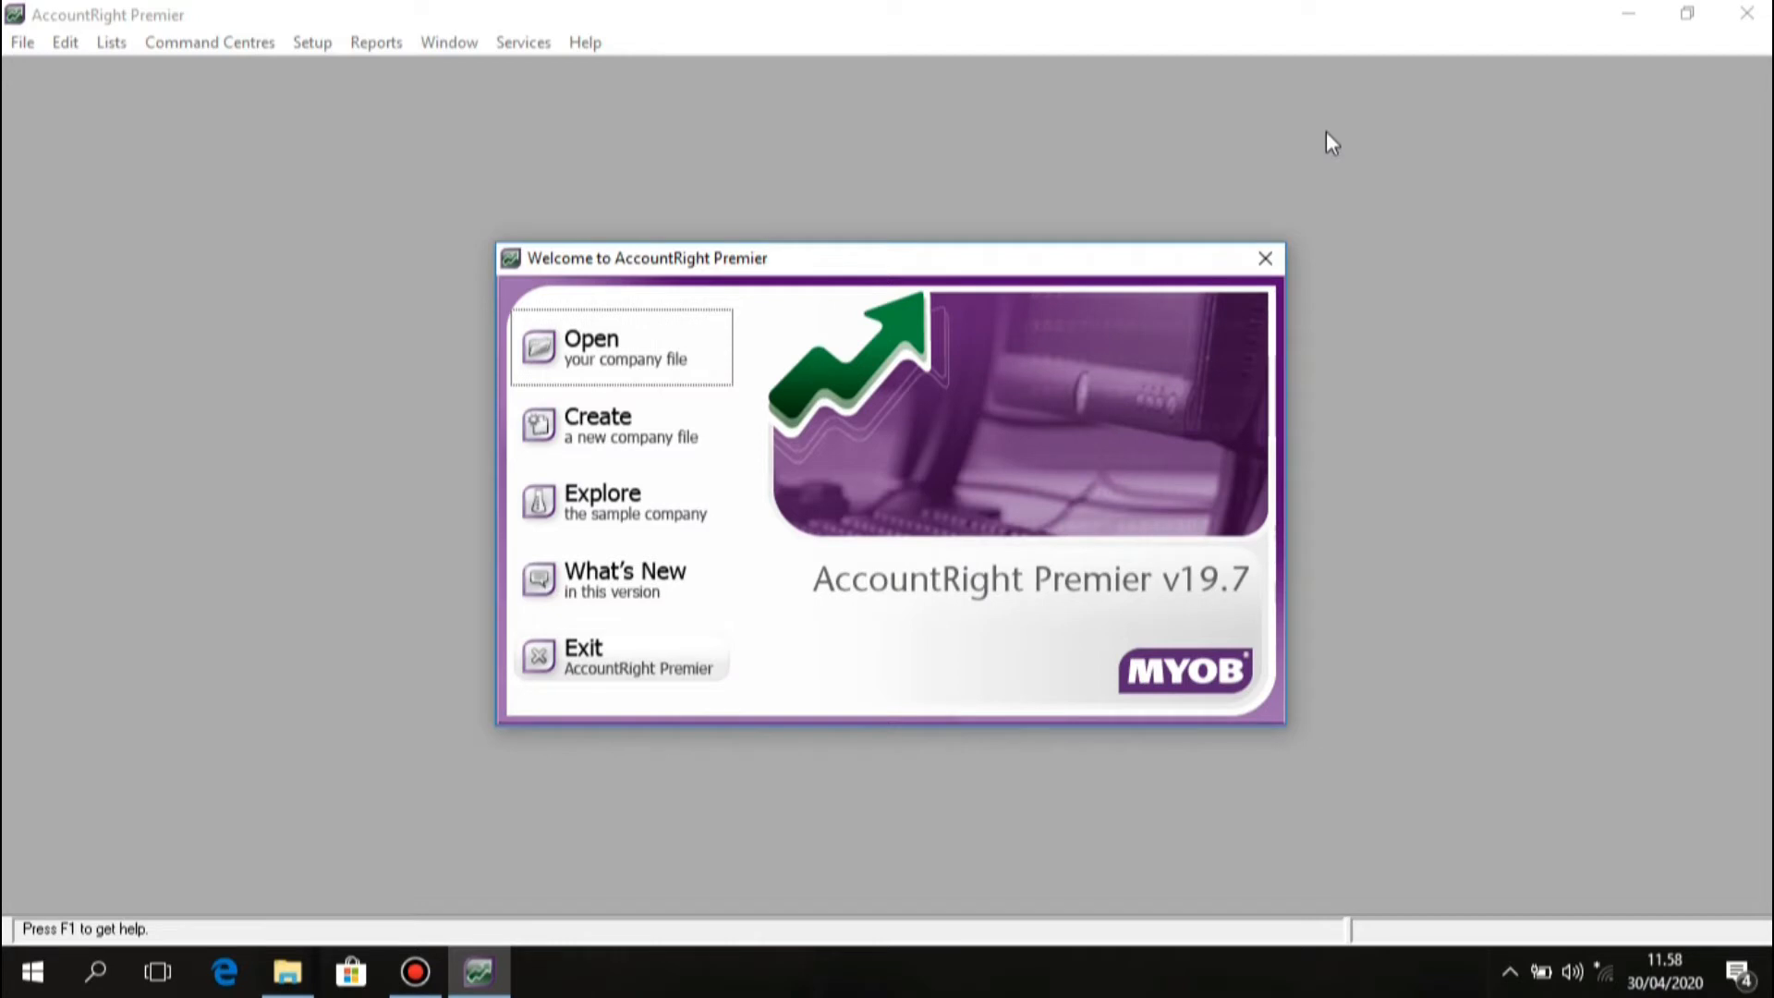
Start a new company file and move past the assistant's introduction page.
{"action": "left_click", "coordinate": [673, 425]}
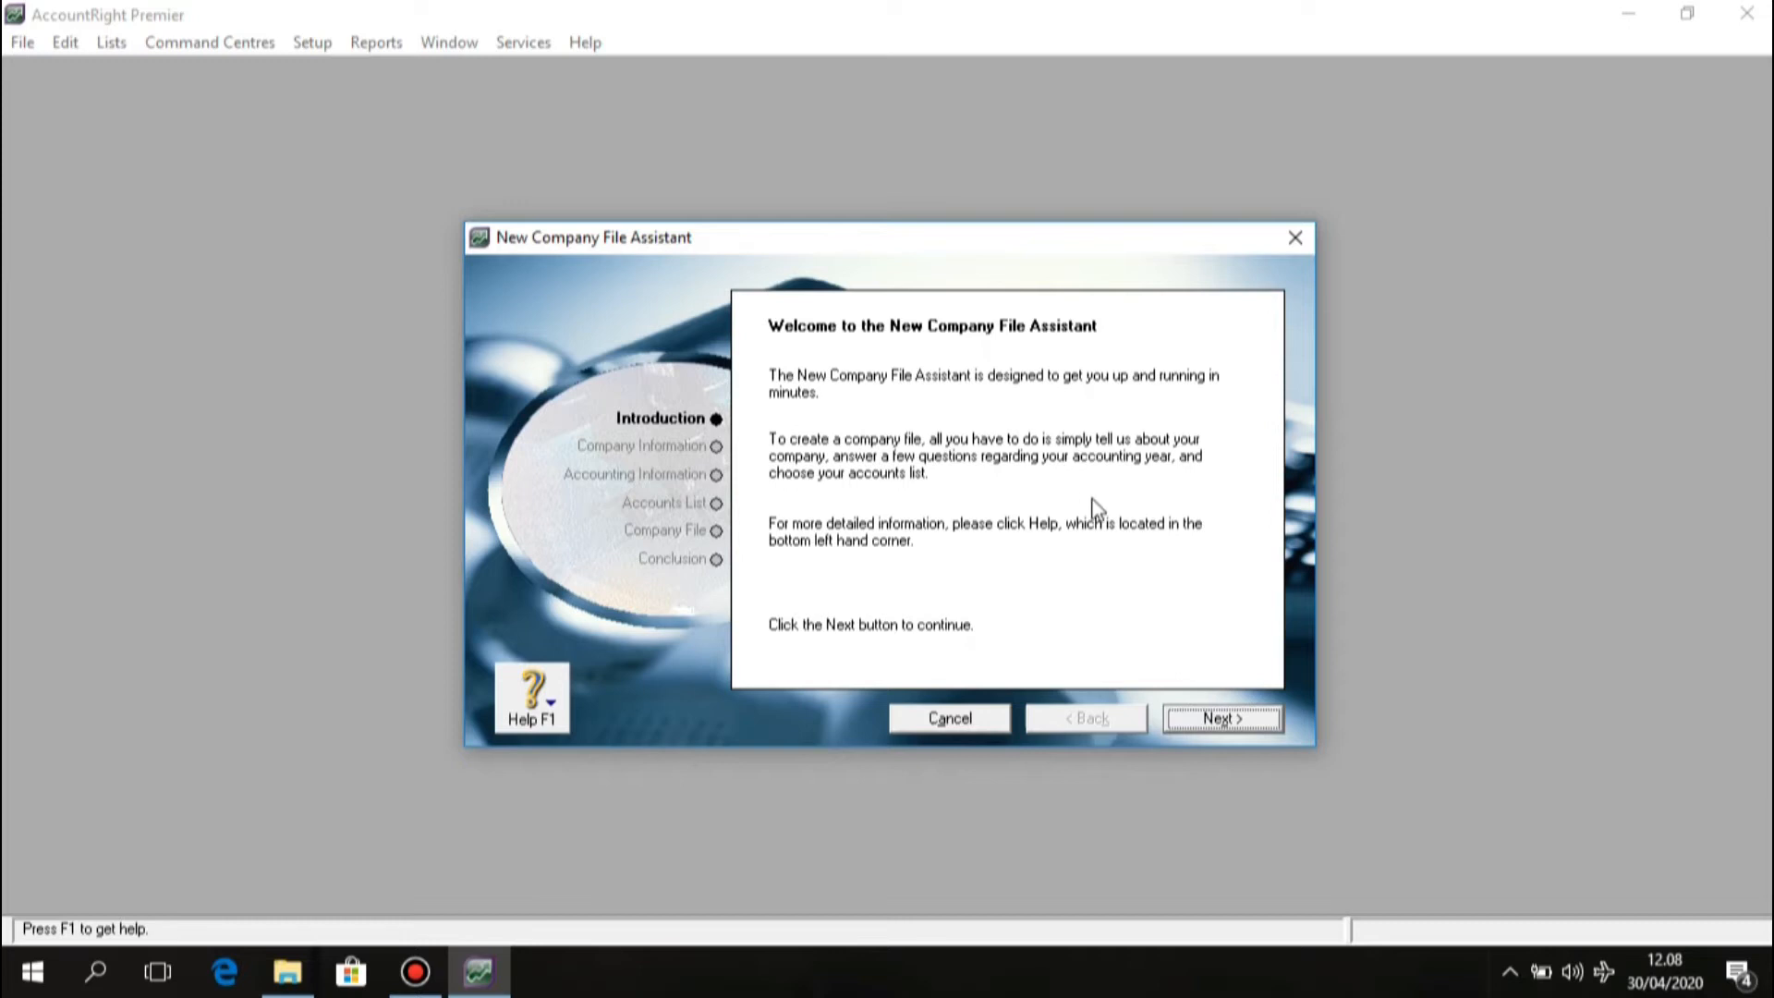
{"action": "left_click", "coordinate": [1189, 709]}
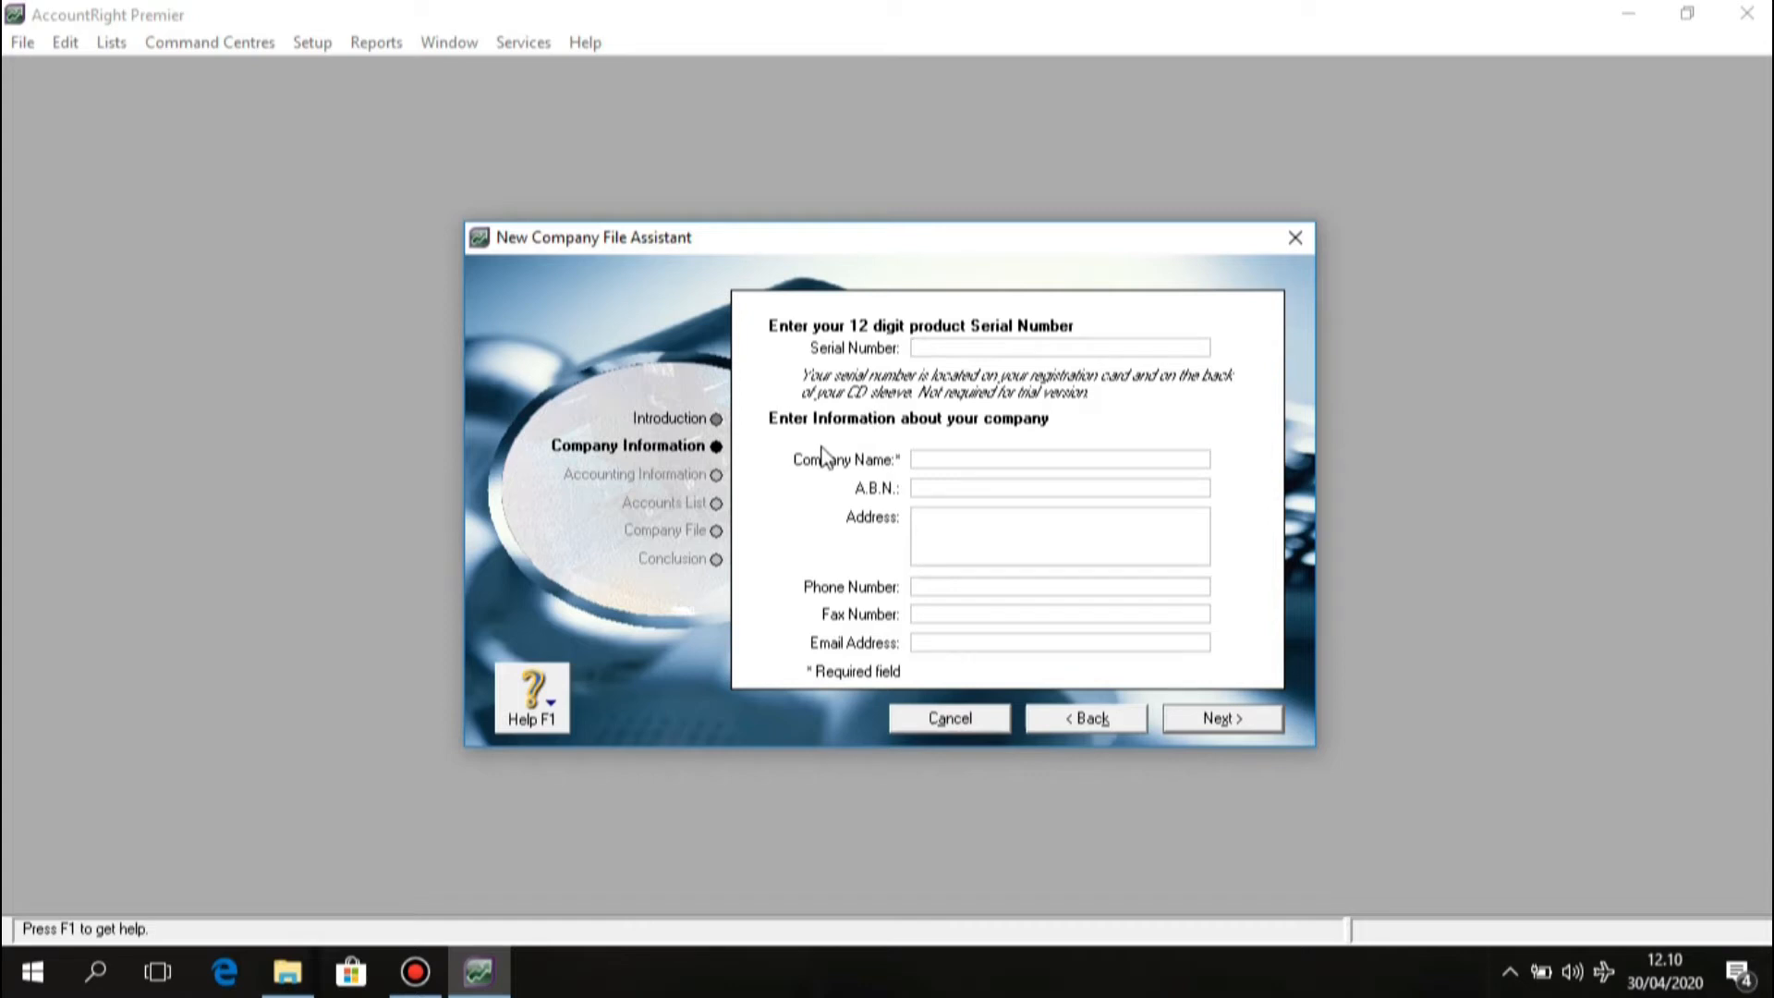
Enter company name PT Cemerlang and paste in the company's street address.
{"action": "left_click", "coordinate": [927, 460]}
{"action": "type", "text": "PT. Cemerlang"}
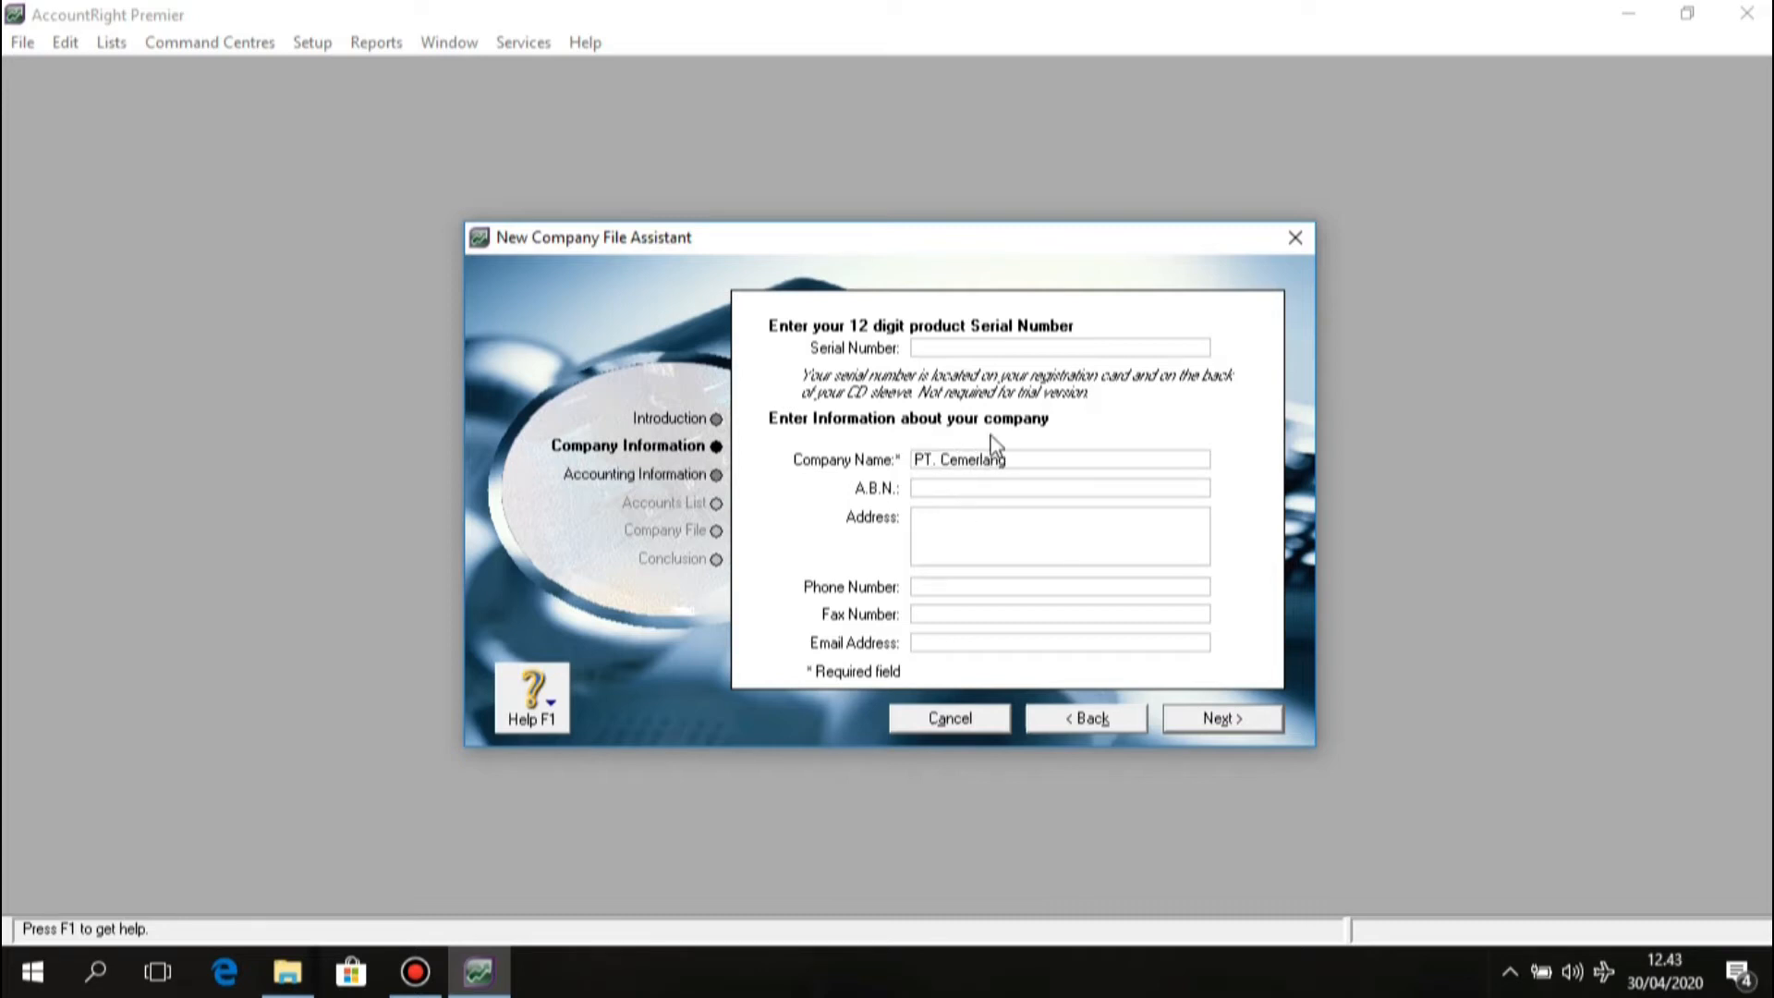
{"action": "left_click", "coordinate": [927, 484]}
{"action": "left_click", "coordinate": [942, 519]}
{"action": "right_click", "coordinate": [942, 518]}
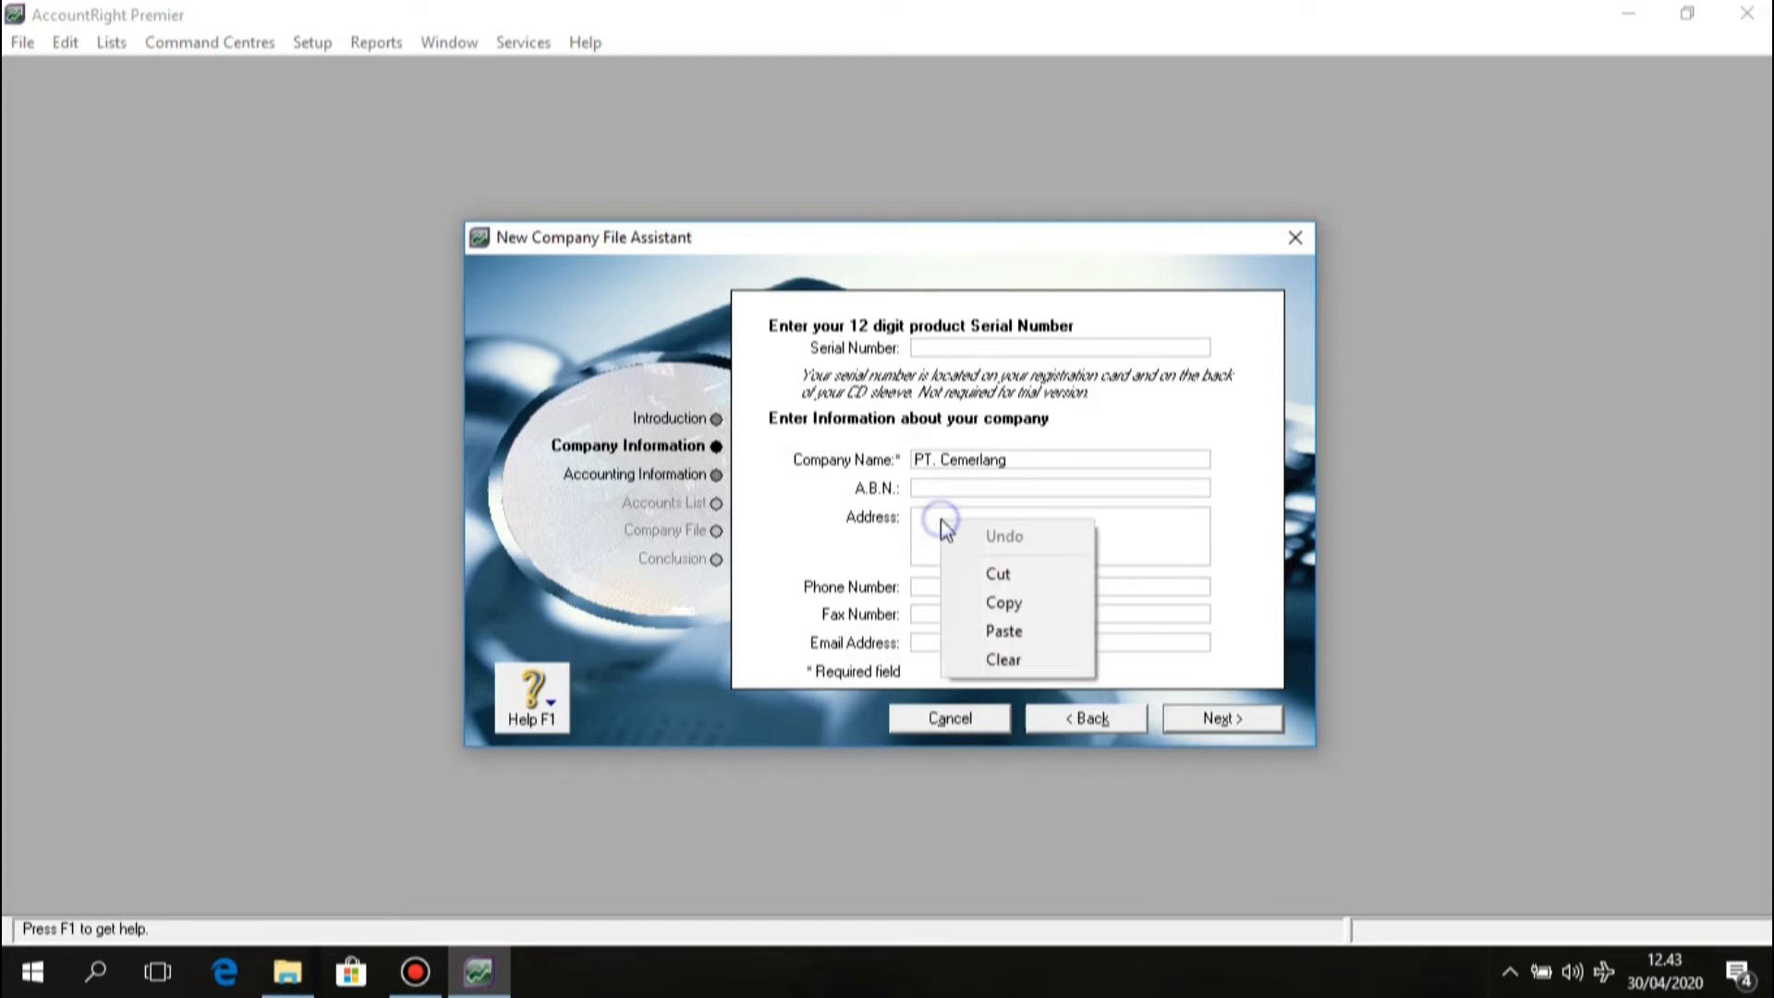
{"action": "left_click", "coordinate": [977, 632]}
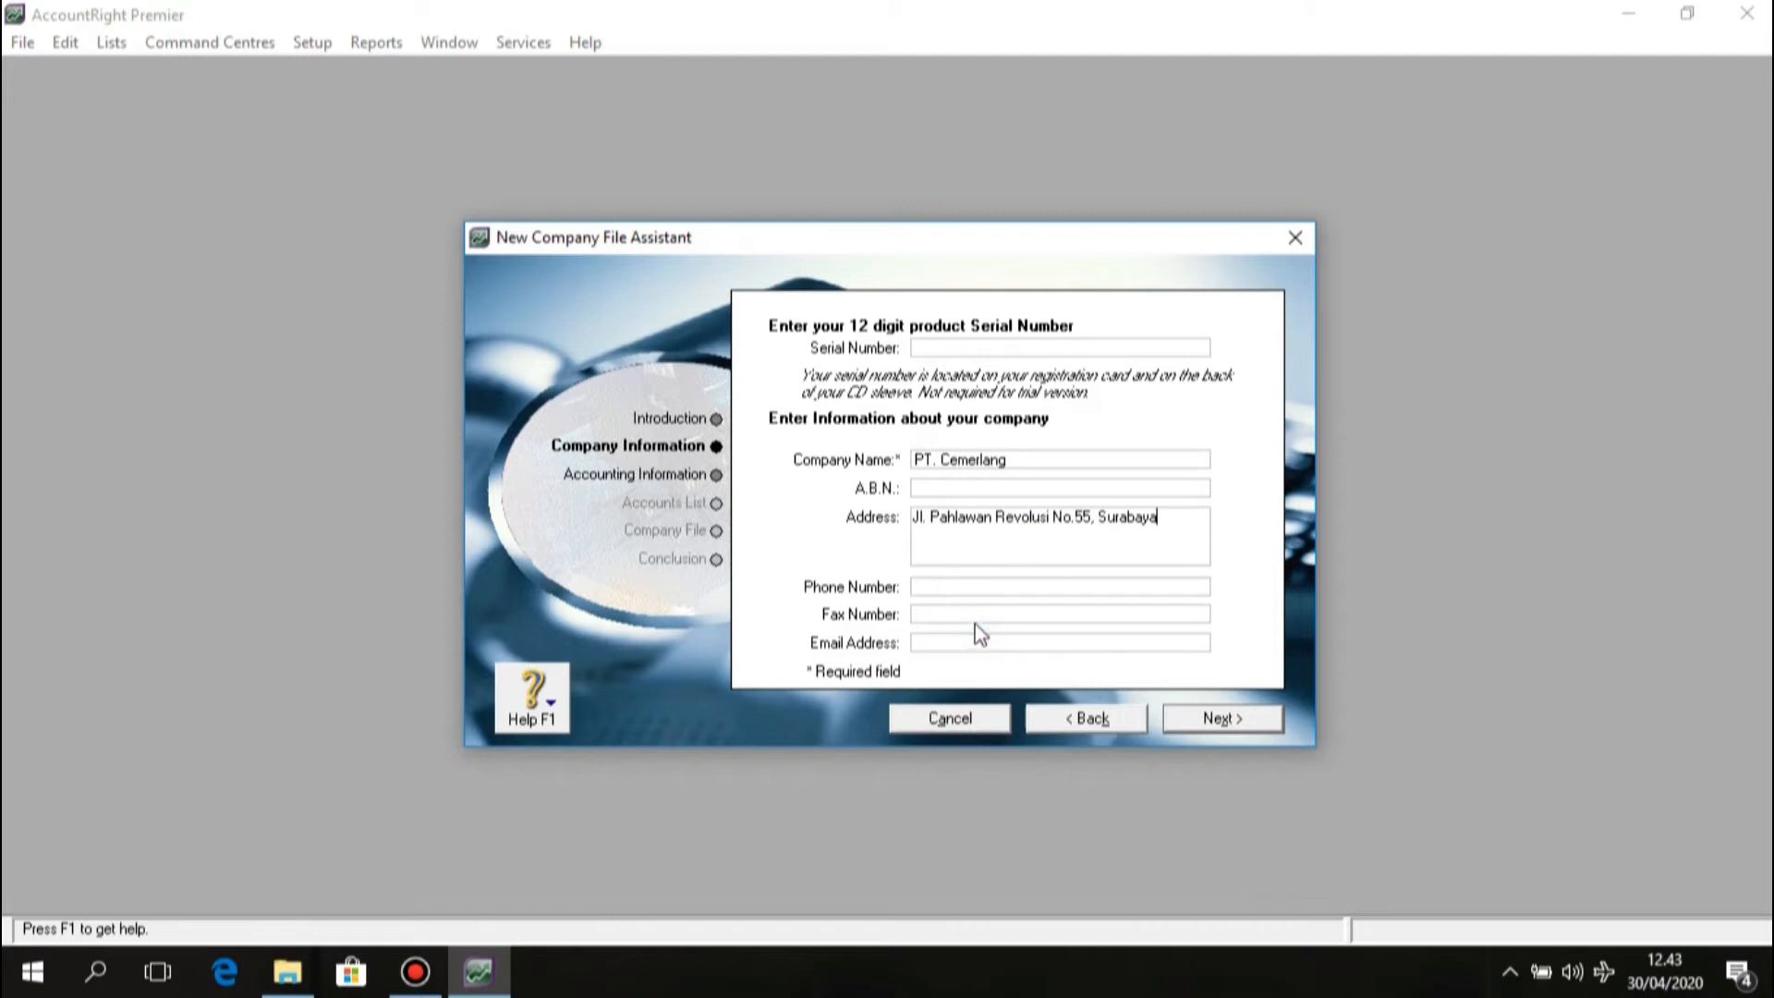
{"action": "left_click", "coordinate": [933, 587]}
Enter the company phone number and reuse it as the fax number, ending in 9.
{"action": "left_click_drag", "start_coordinate": [1053, 586], "coordinate": [919, 587]}
{"action": "right_click", "coordinate": [915, 592]}
{"action": "left_click", "coordinate": [982, 665]}
{"action": "left_click", "coordinate": [989, 611]}
{"action": "right_click", "coordinate": [990, 610]}
{"action": "left_click", "coordinate": [1060, 724]}
{"action": "key", "text": "BackSpace"}
{"action": "type", "text": "9"}
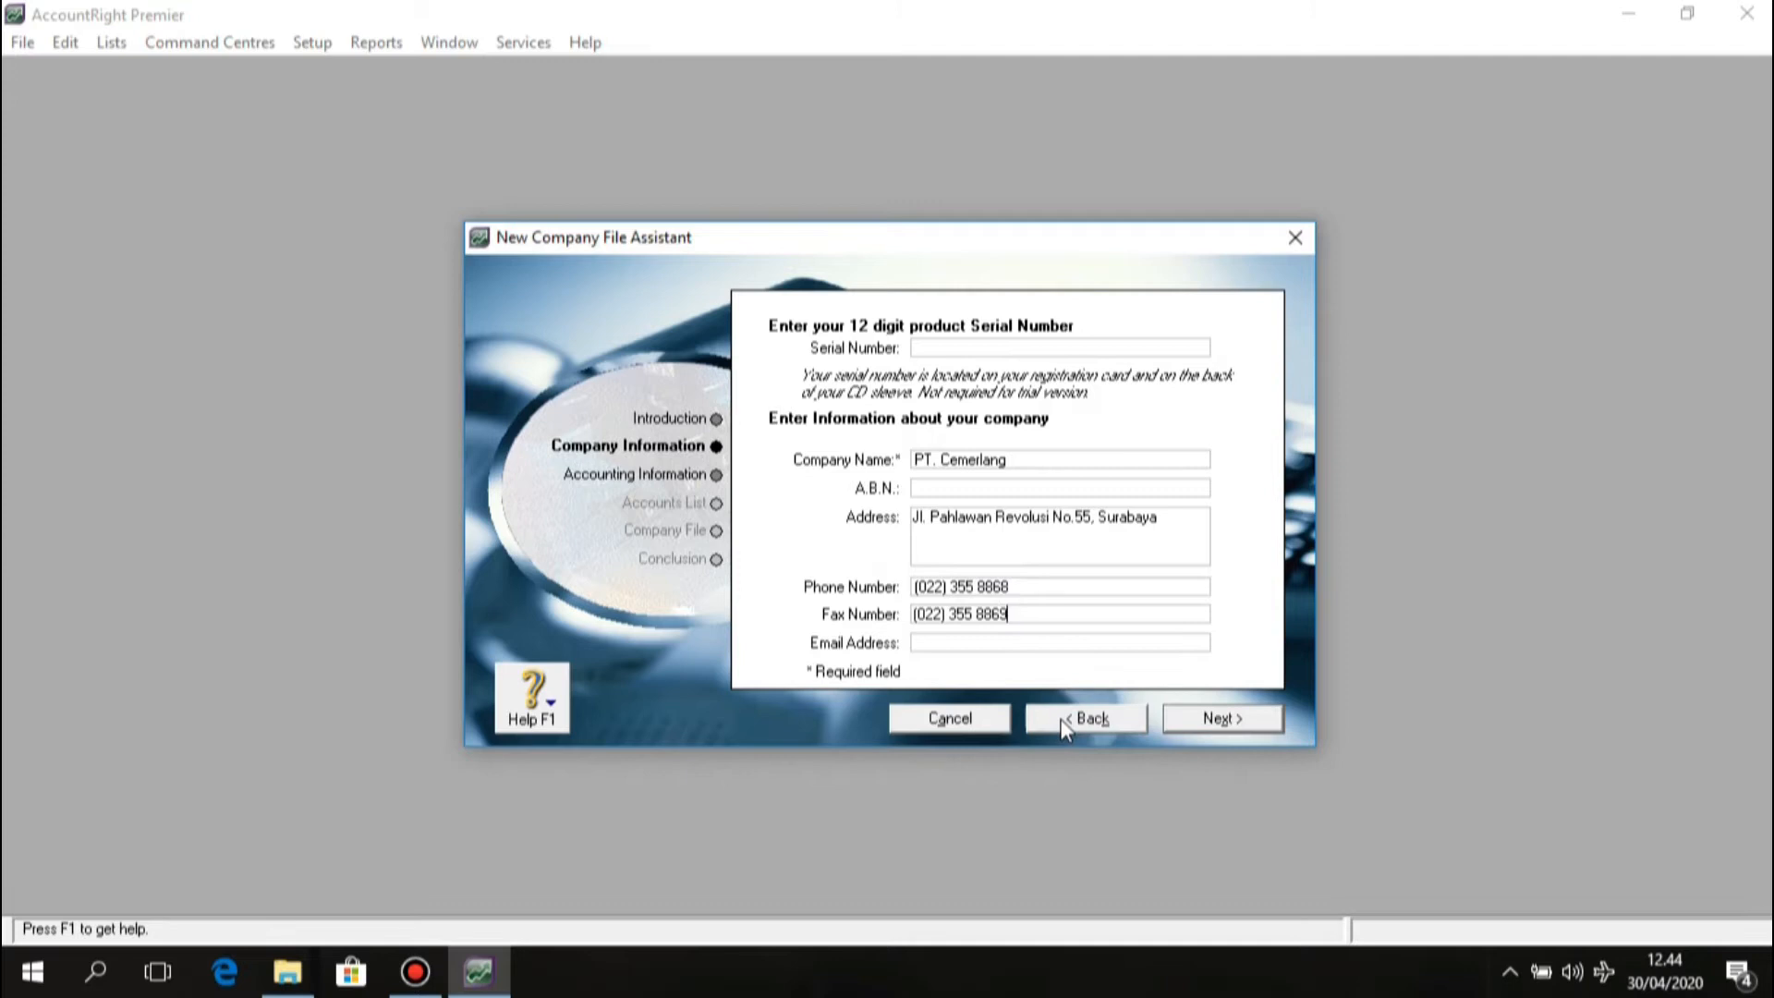
Fill in the company e-mail address, correcting a mistyped letter.
{"action": "left_click", "coordinate": [945, 644]}
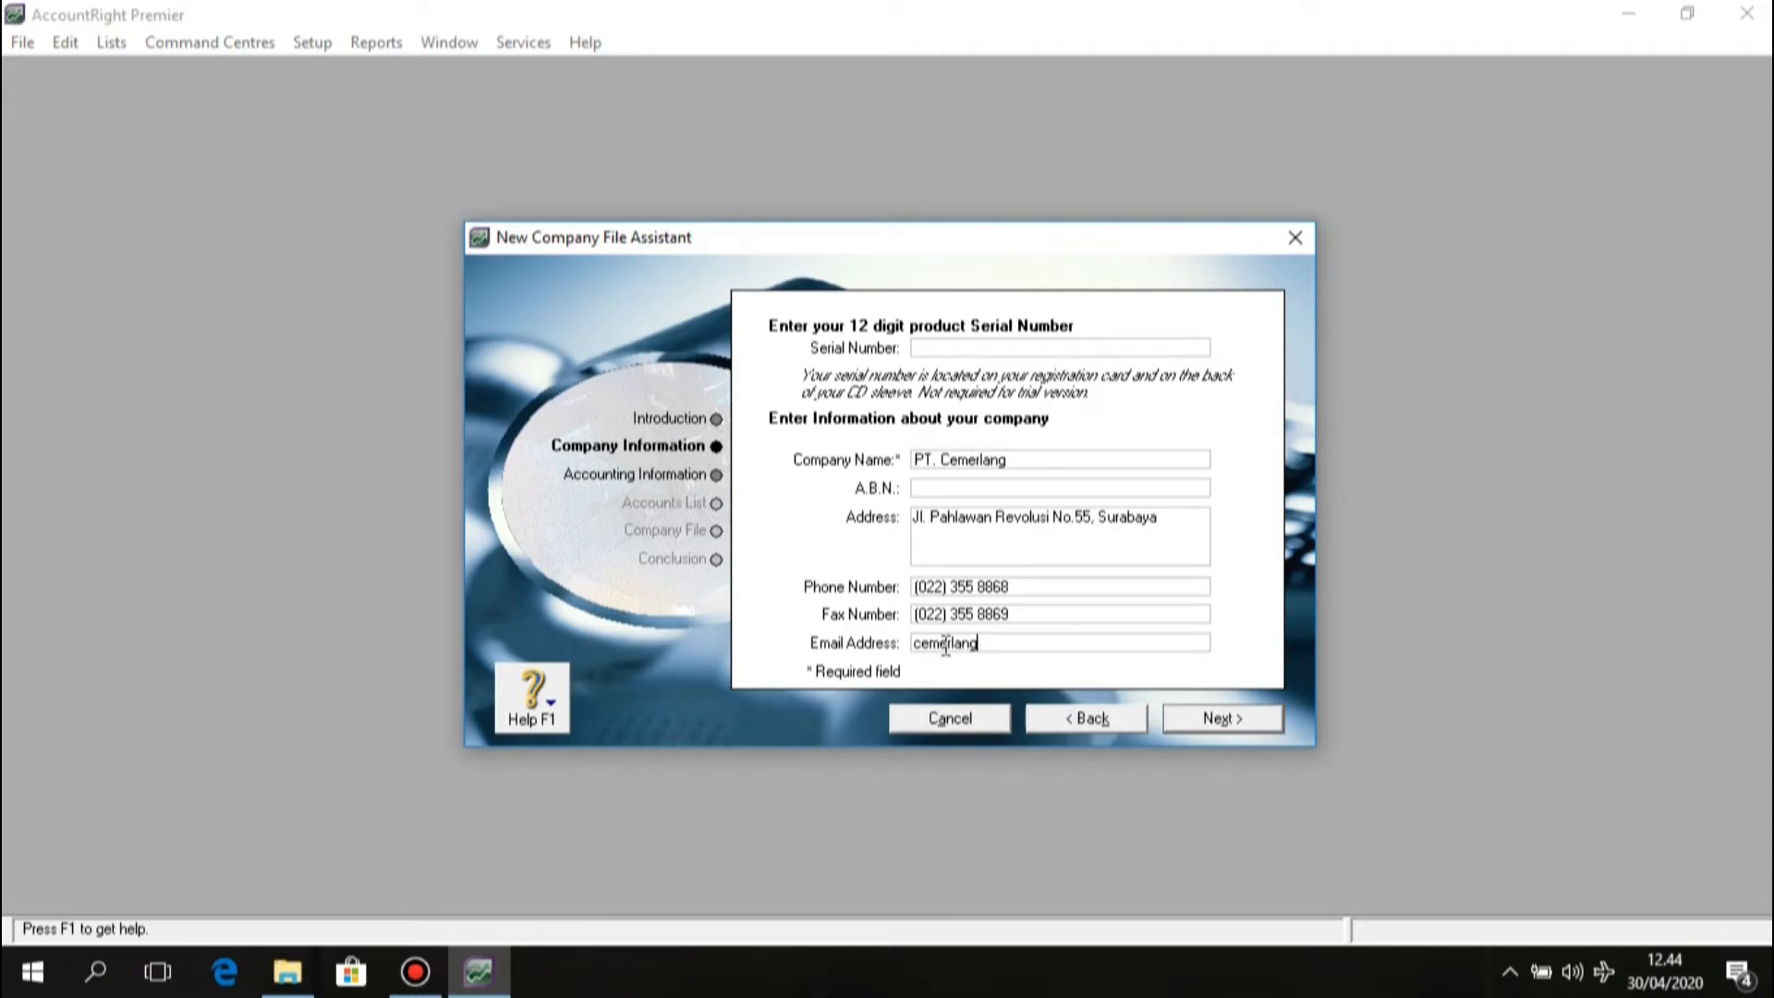
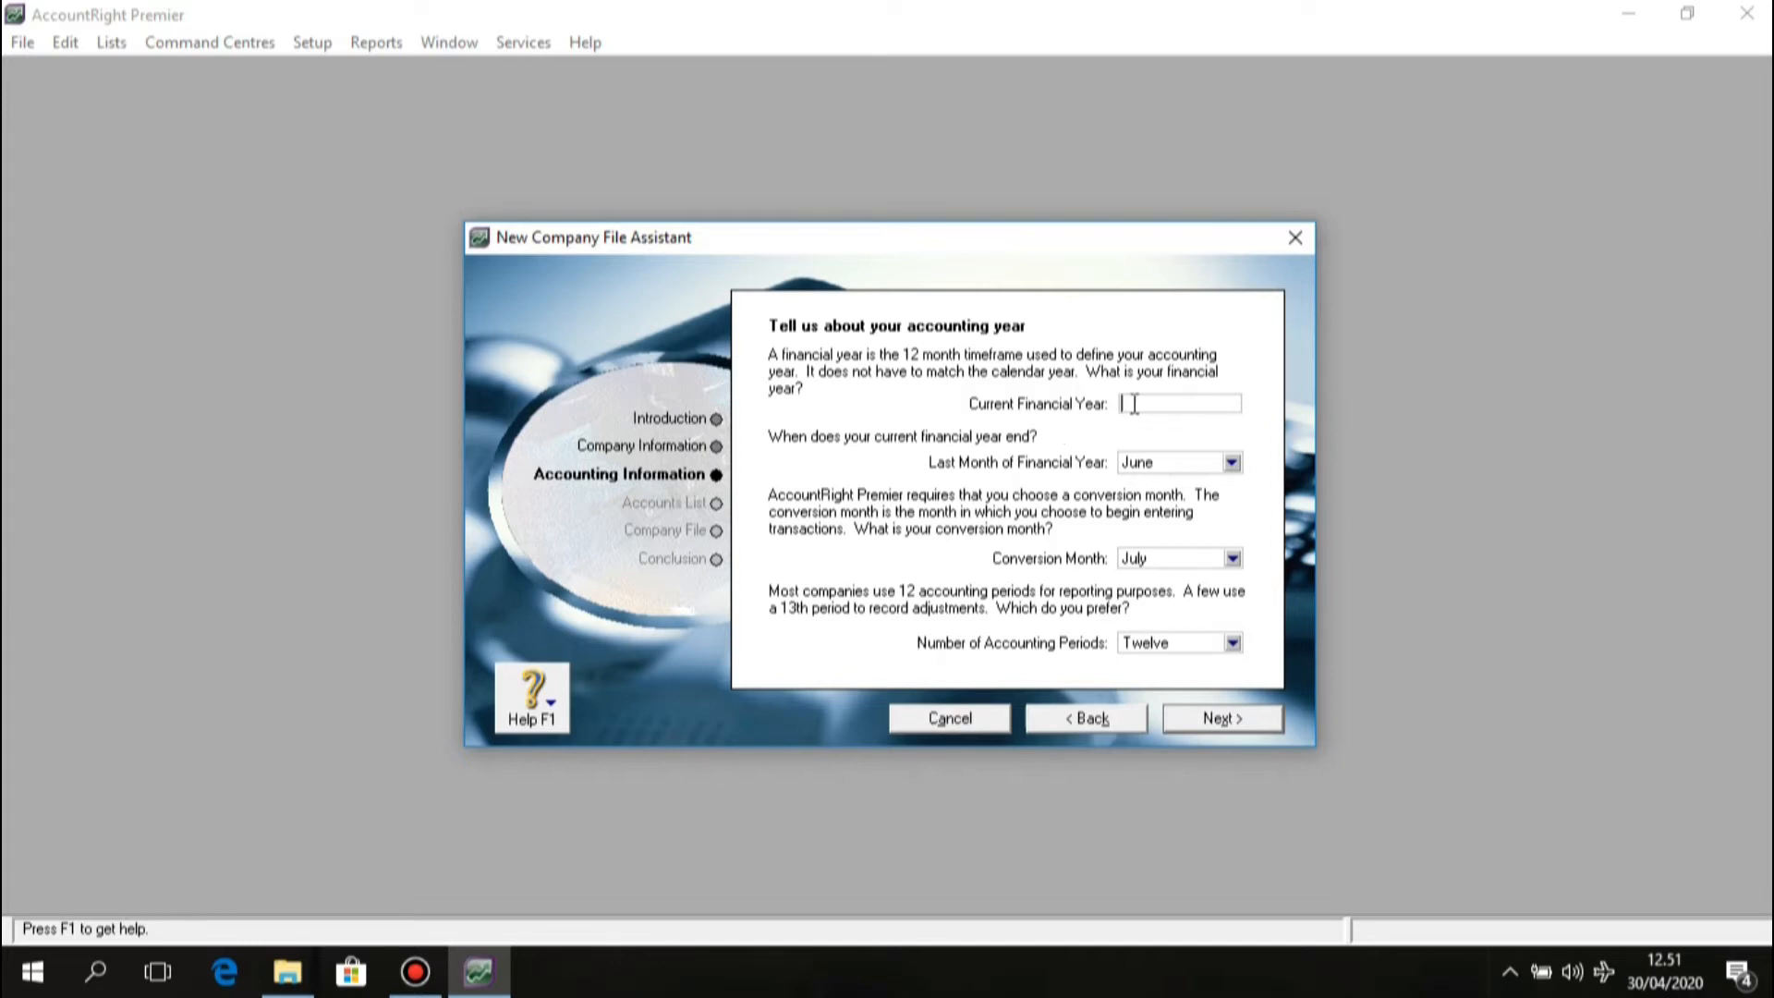
Set financial year 2011 ending in December, conversion month November, twelve accounting periods.
{"action": "type", "text": "2011"}
{"action": "left_click", "coordinate": [1230, 463]}
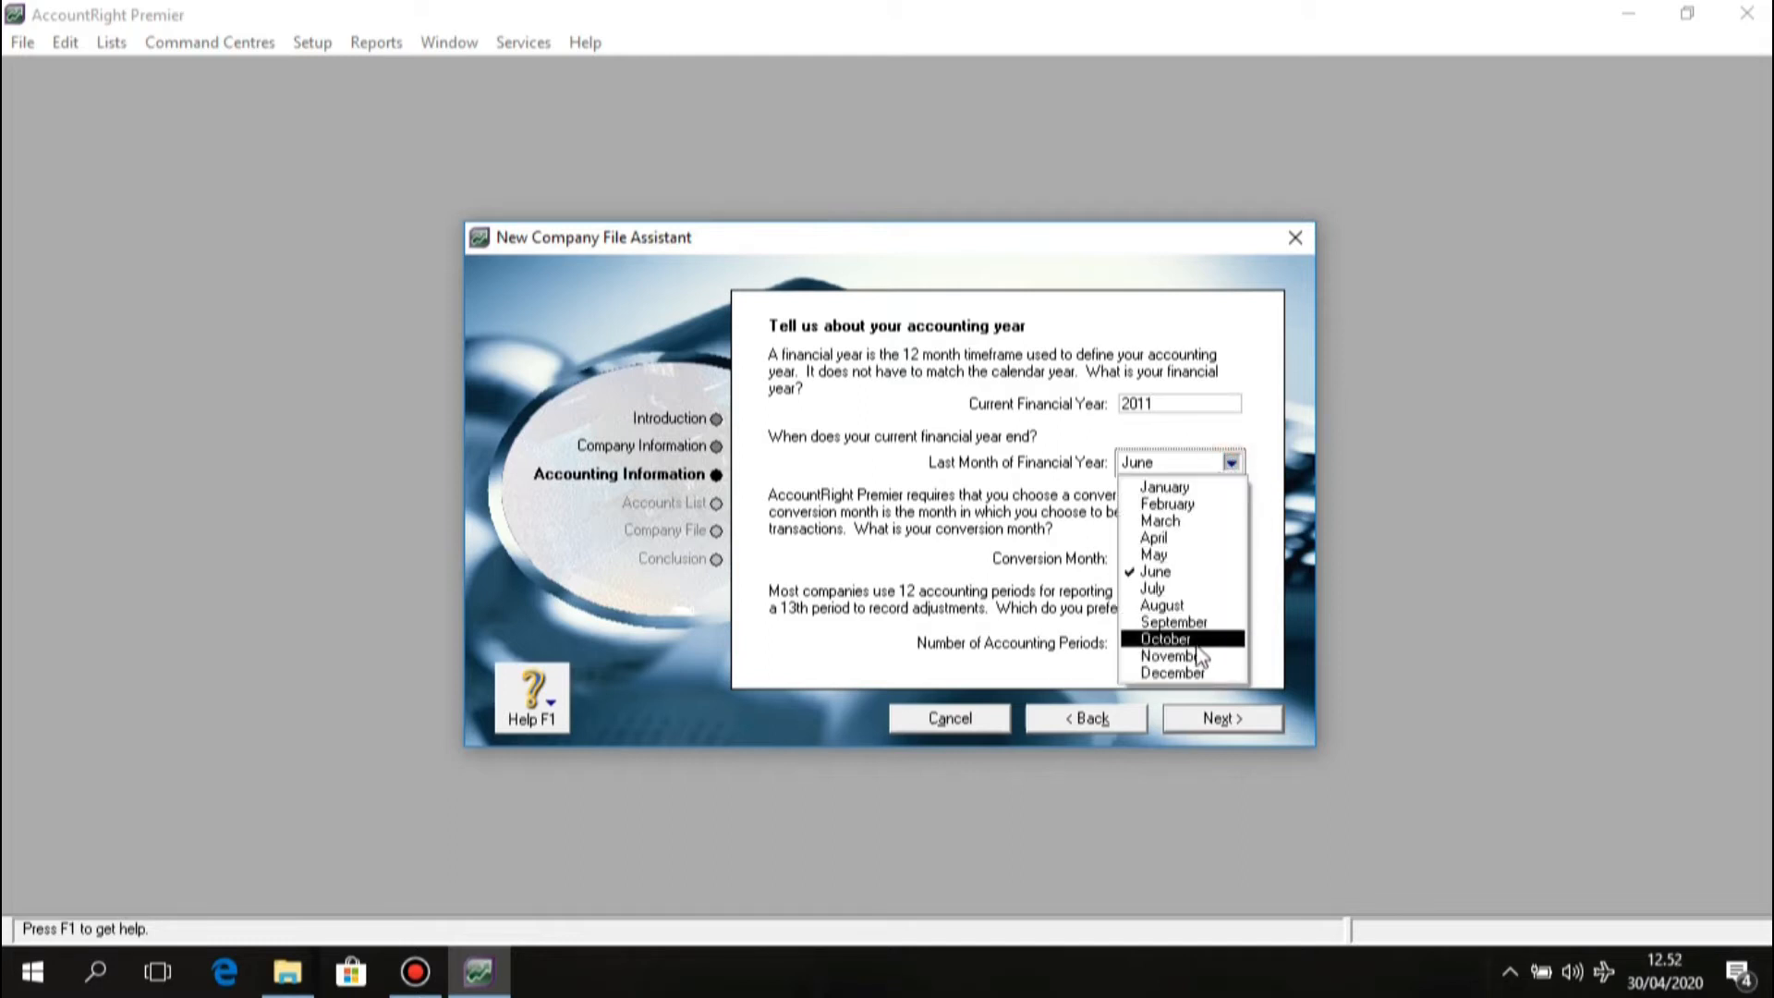
{"action": "left_click", "coordinate": [1194, 672]}
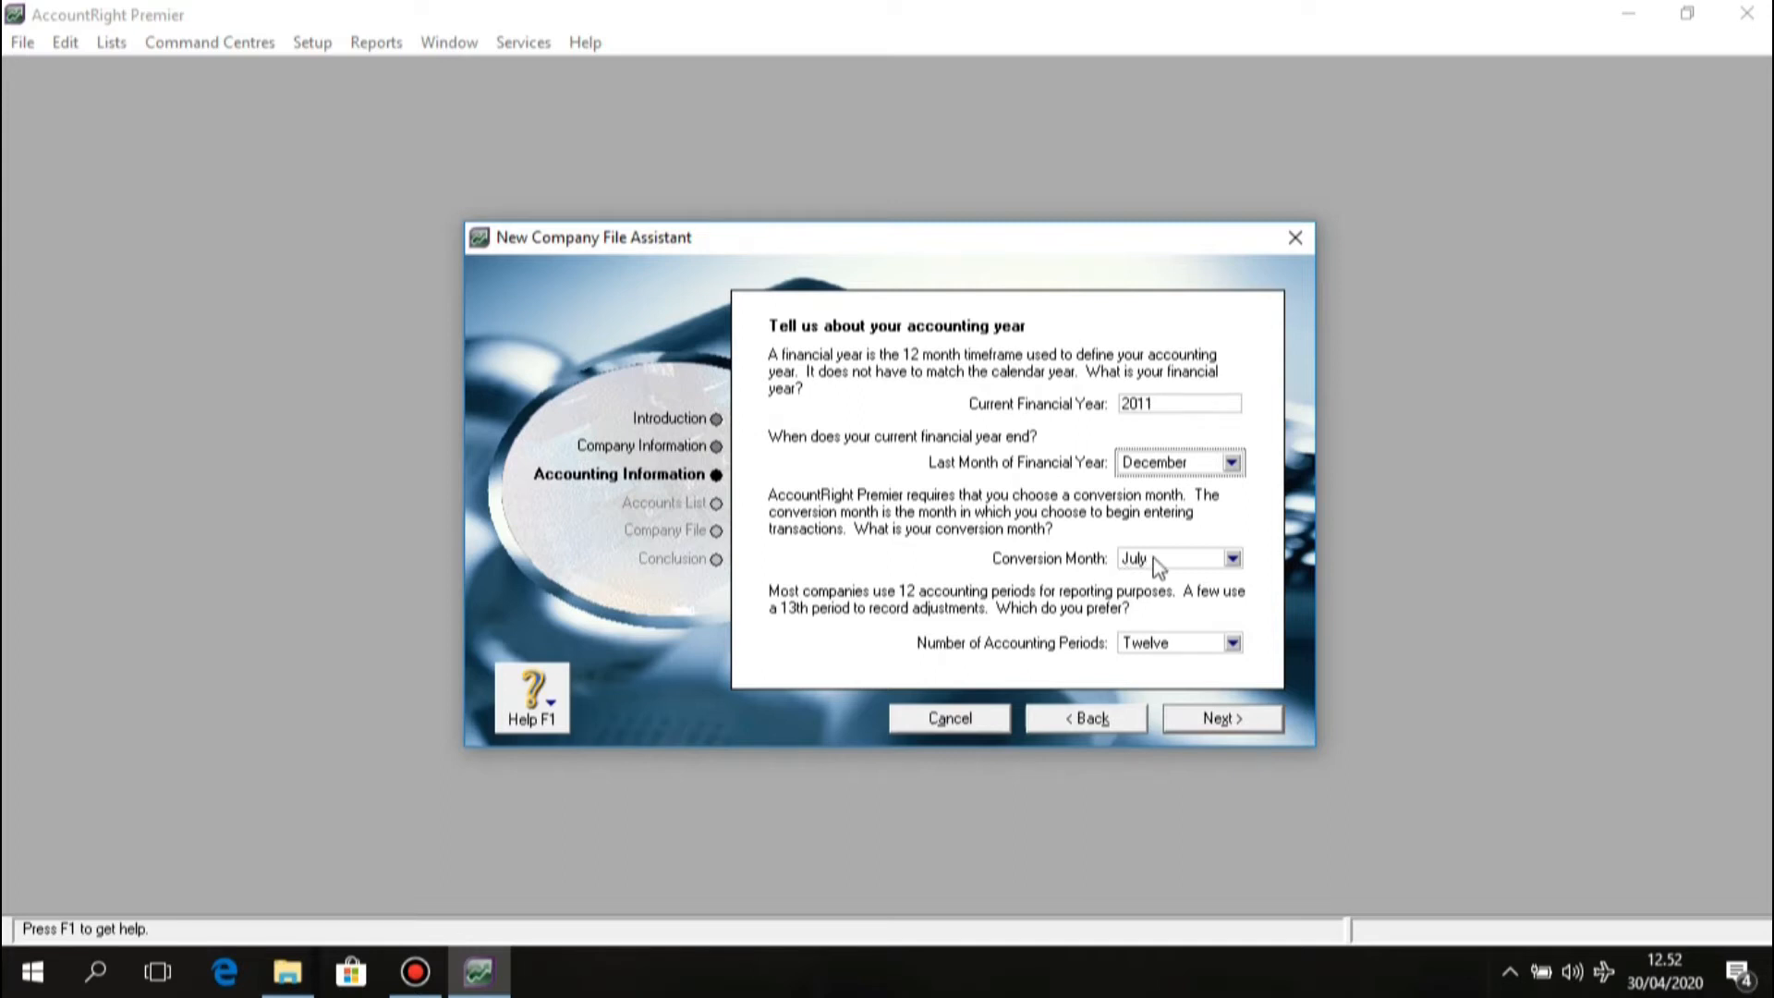
{"action": "left_click", "coordinate": [1231, 560]}
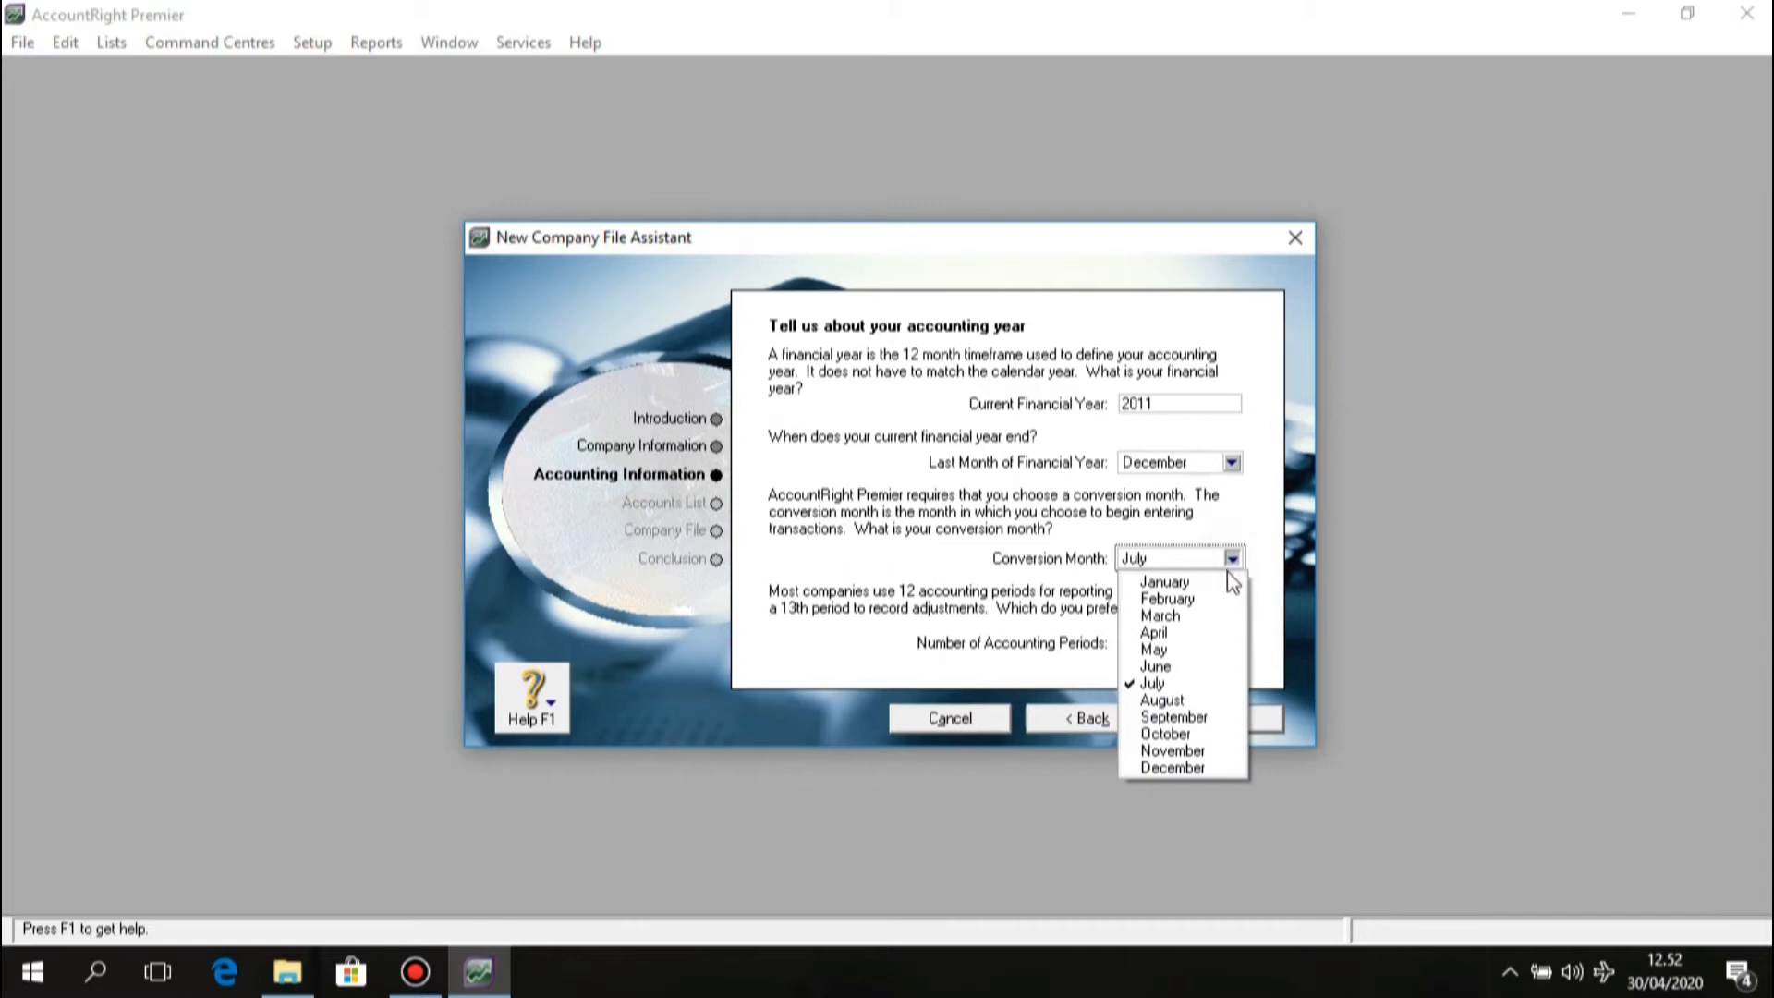
{"action": "left_click", "coordinate": [1192, 751]}
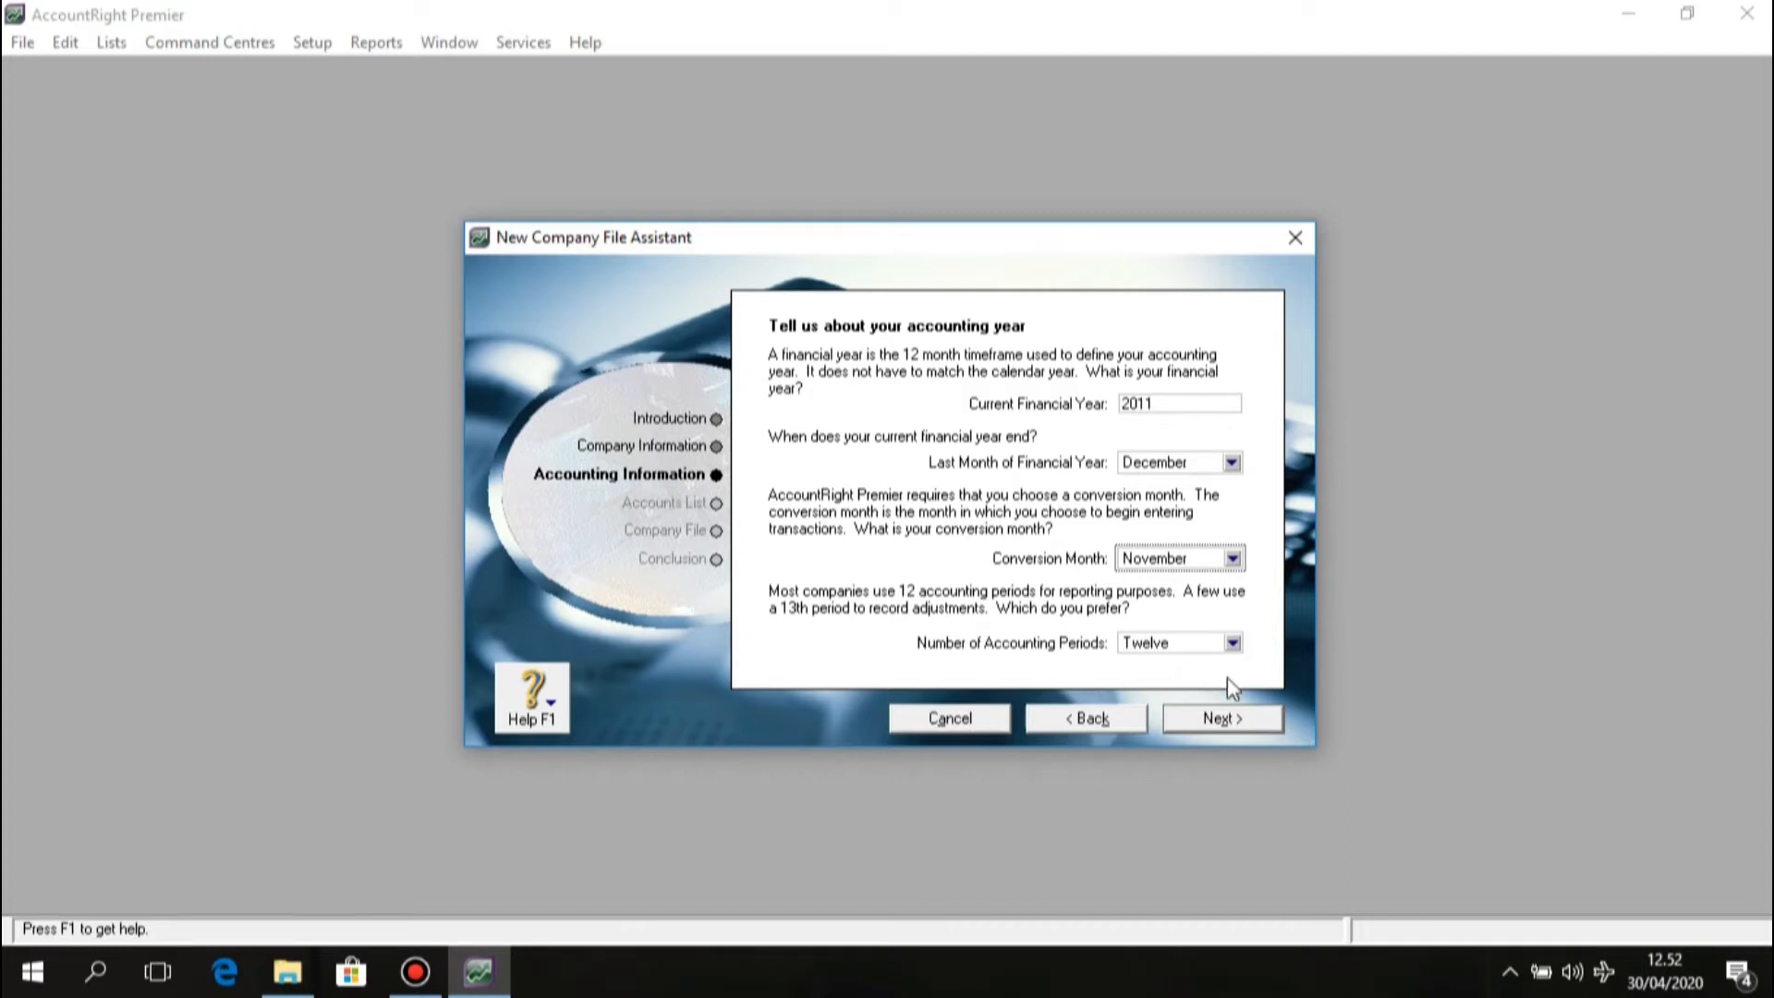
{"action": "left_click", "coordinate": [1234, 650]}
{"action": "left_click", "coordinate": [1196, 665]}
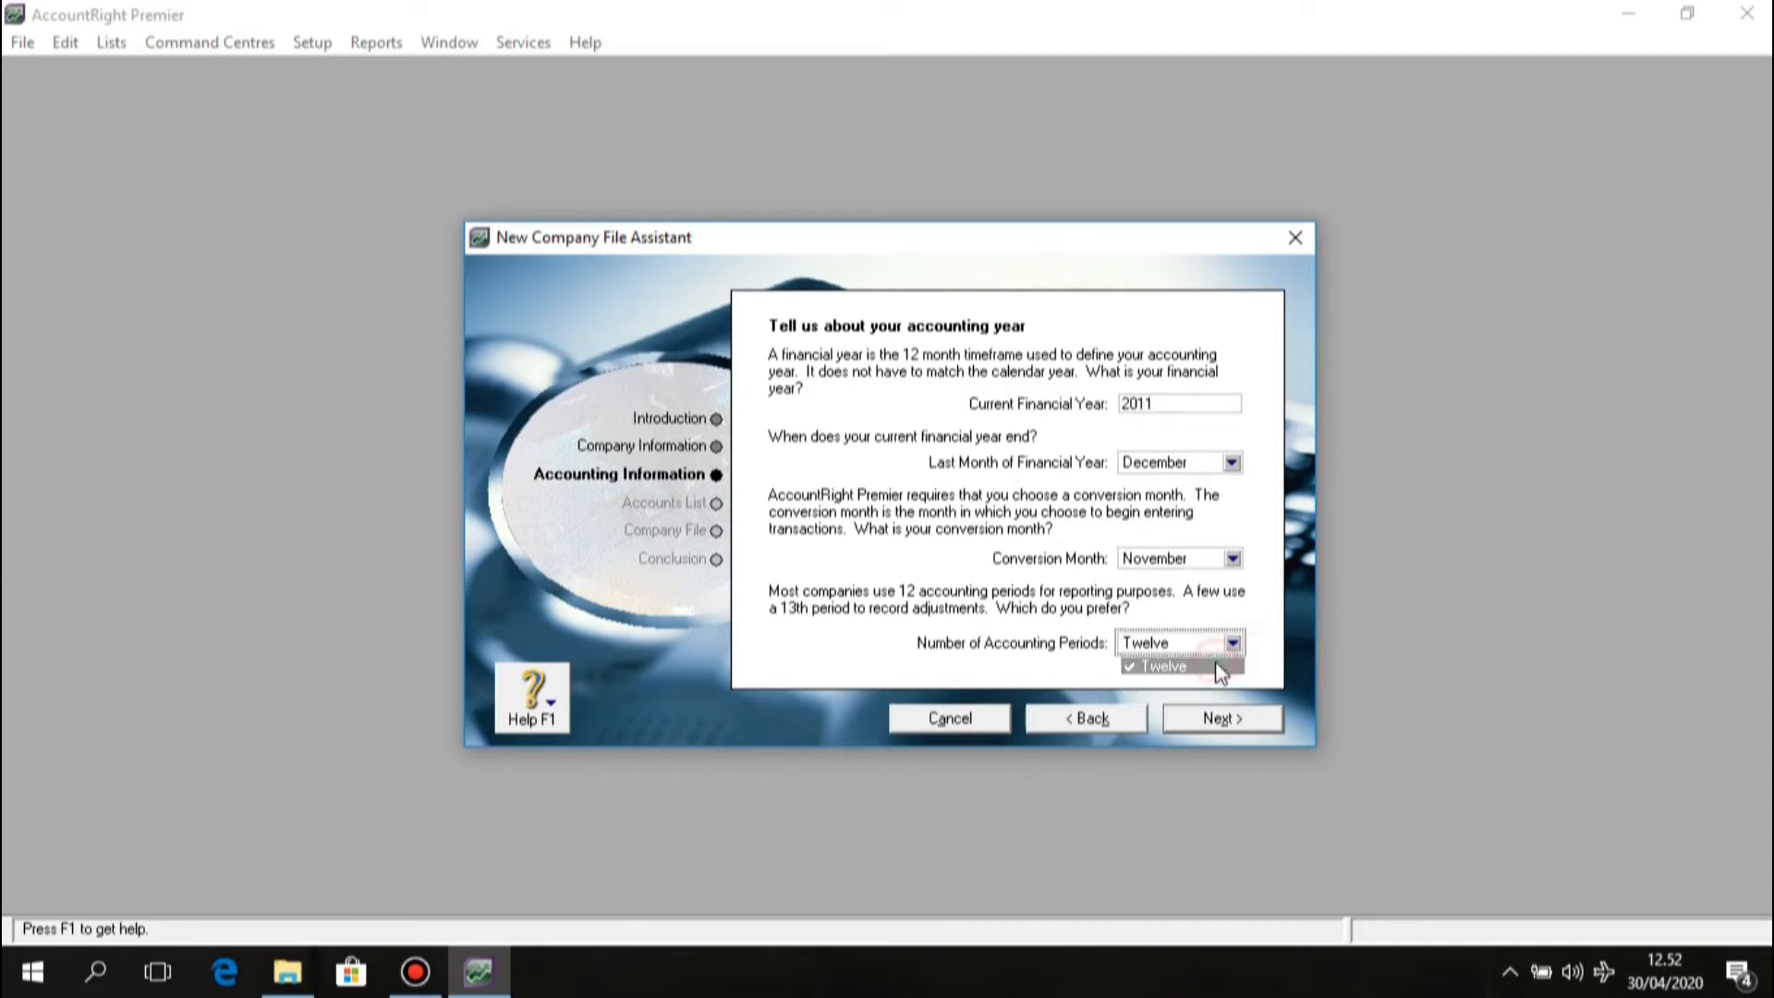
{"action": "left_click", "coordinate": [1193, 719]}
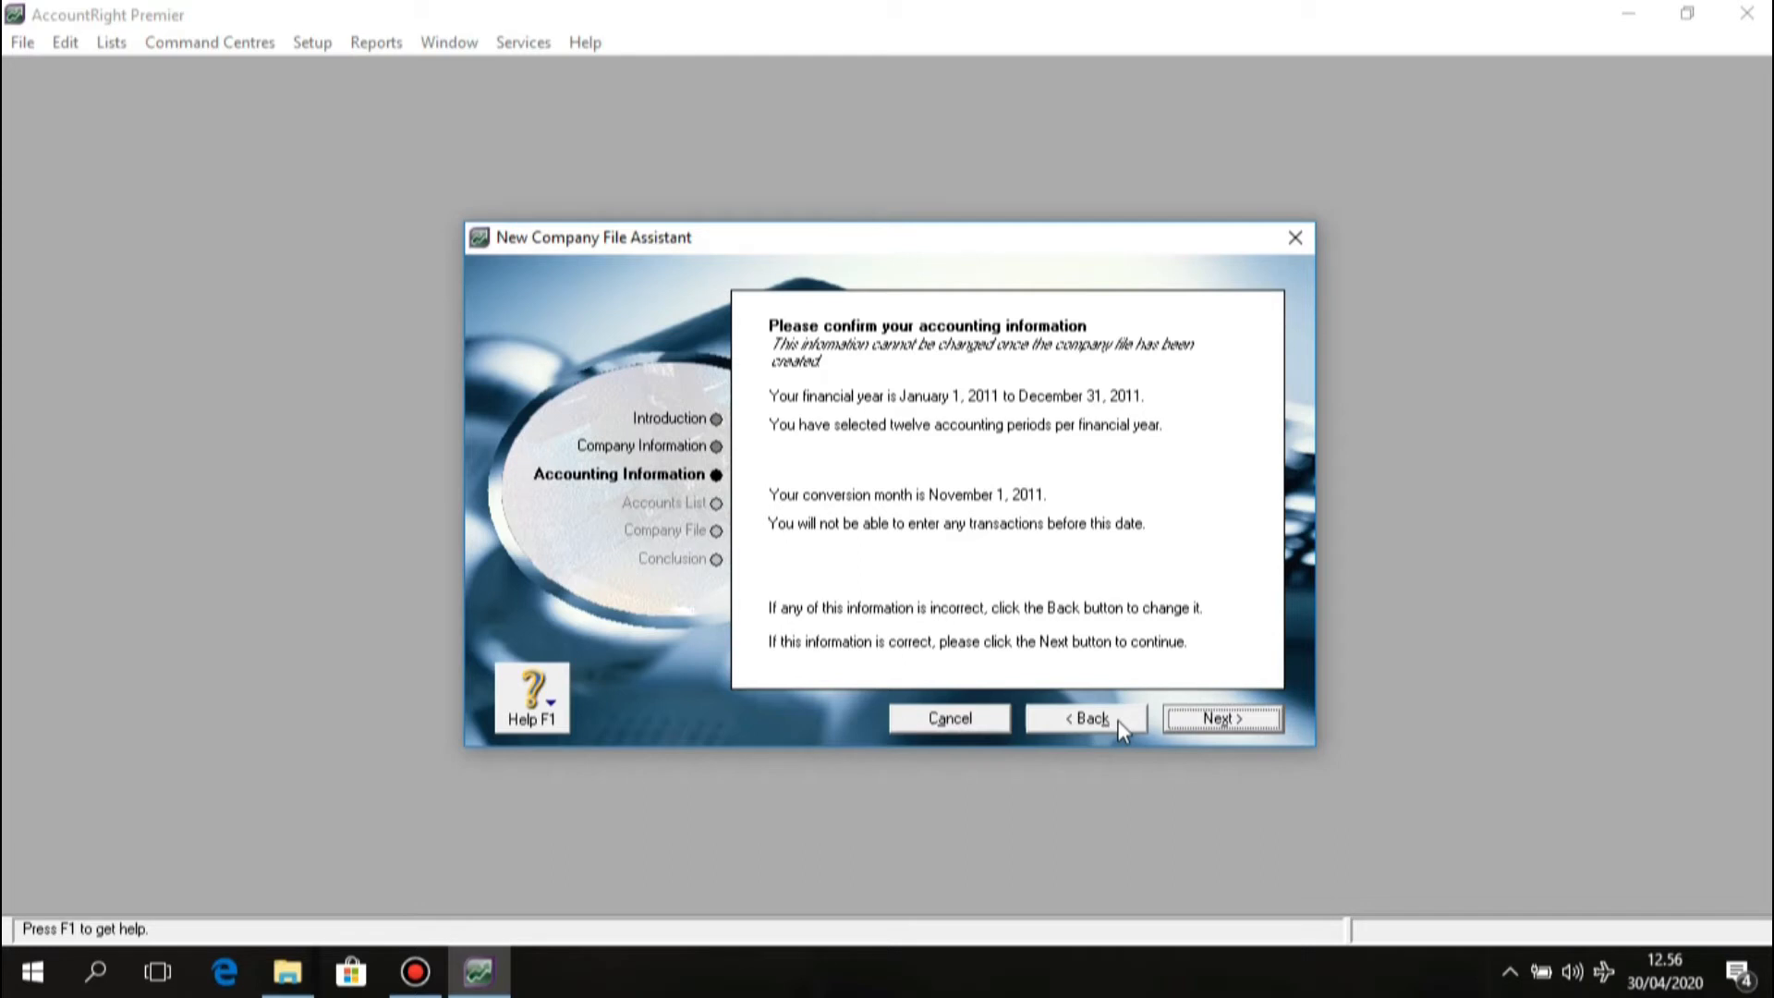
Accept the accounting information and choose to build your own accounts list.
{"action": "left_click", "coordinate": [1179, 720]}
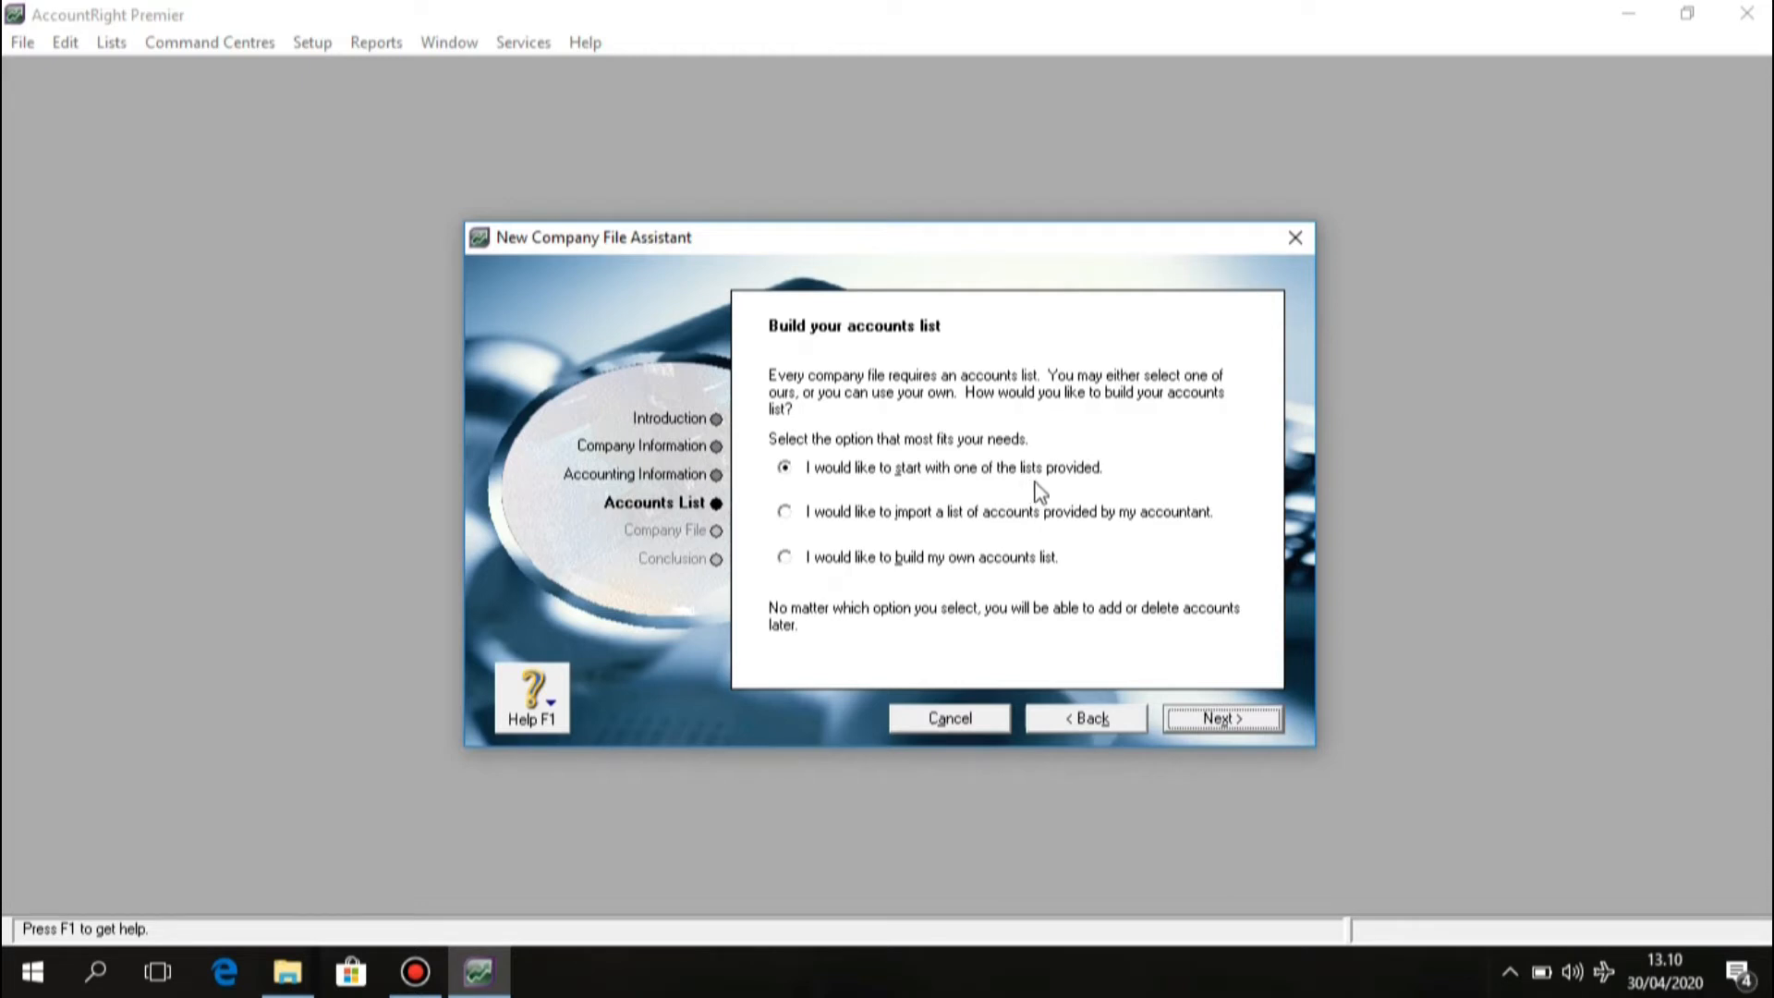
{"action": "left_click", "coordinate": [782, 513]}
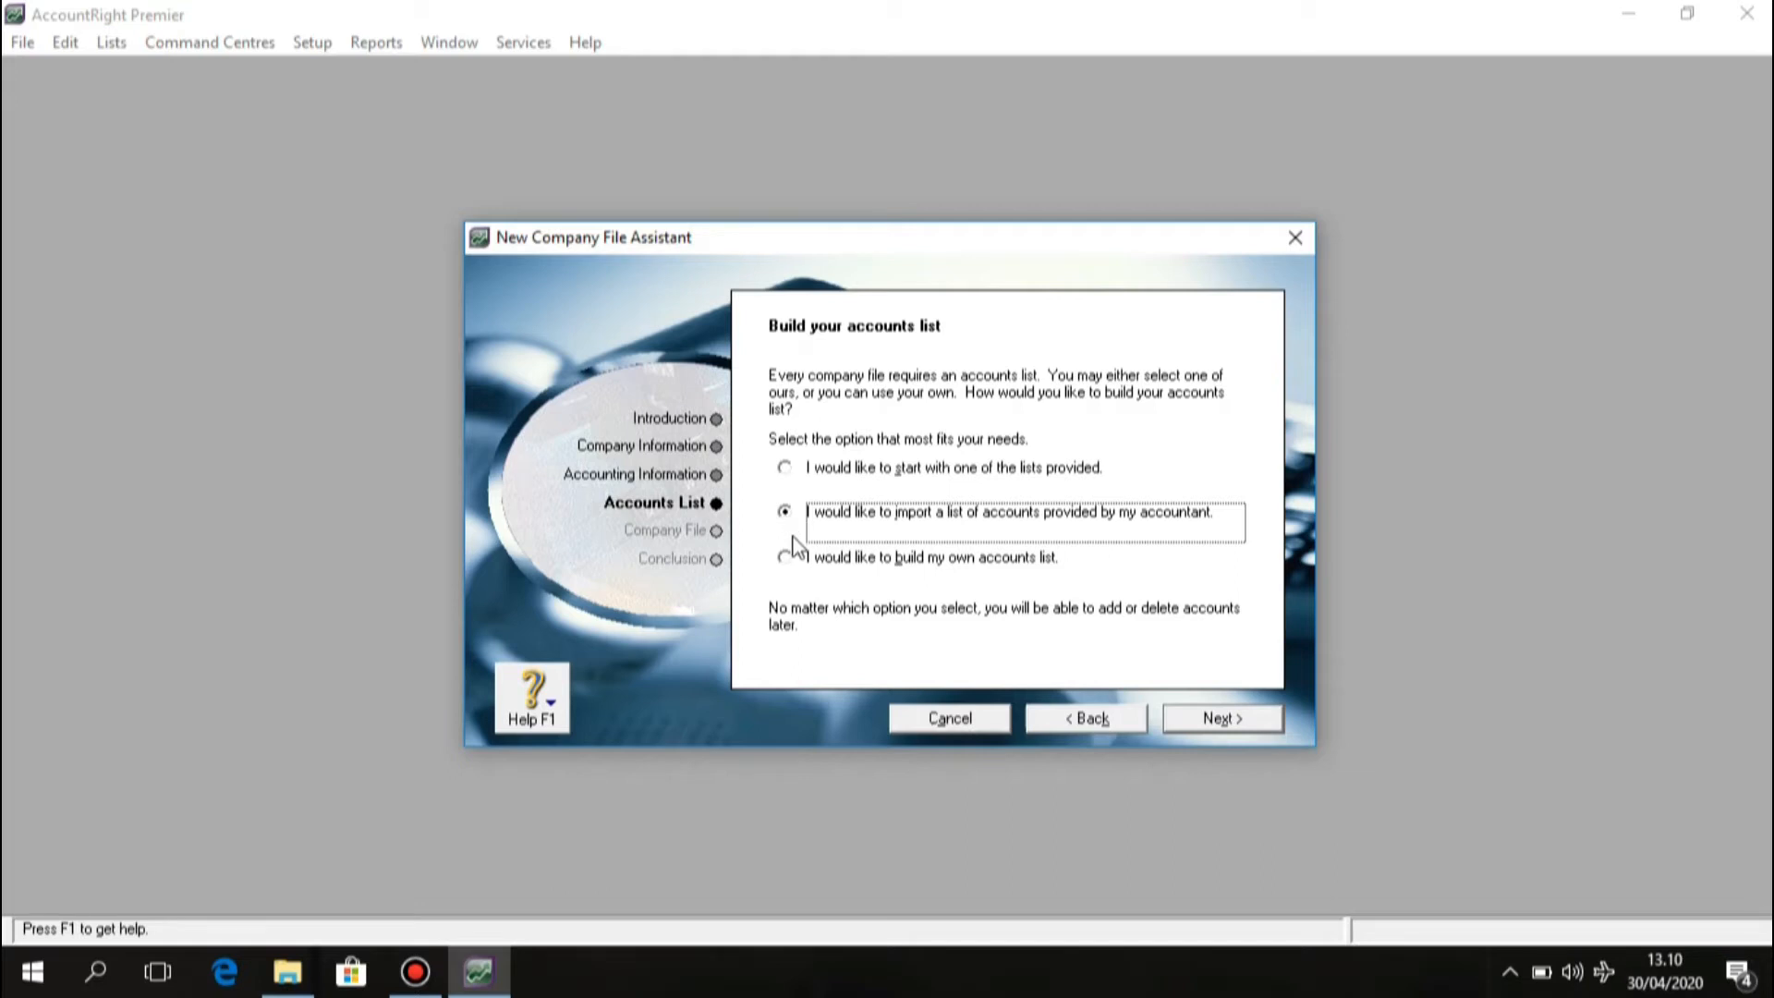
{"action": "left_click", "coordinate": [793, 565]}
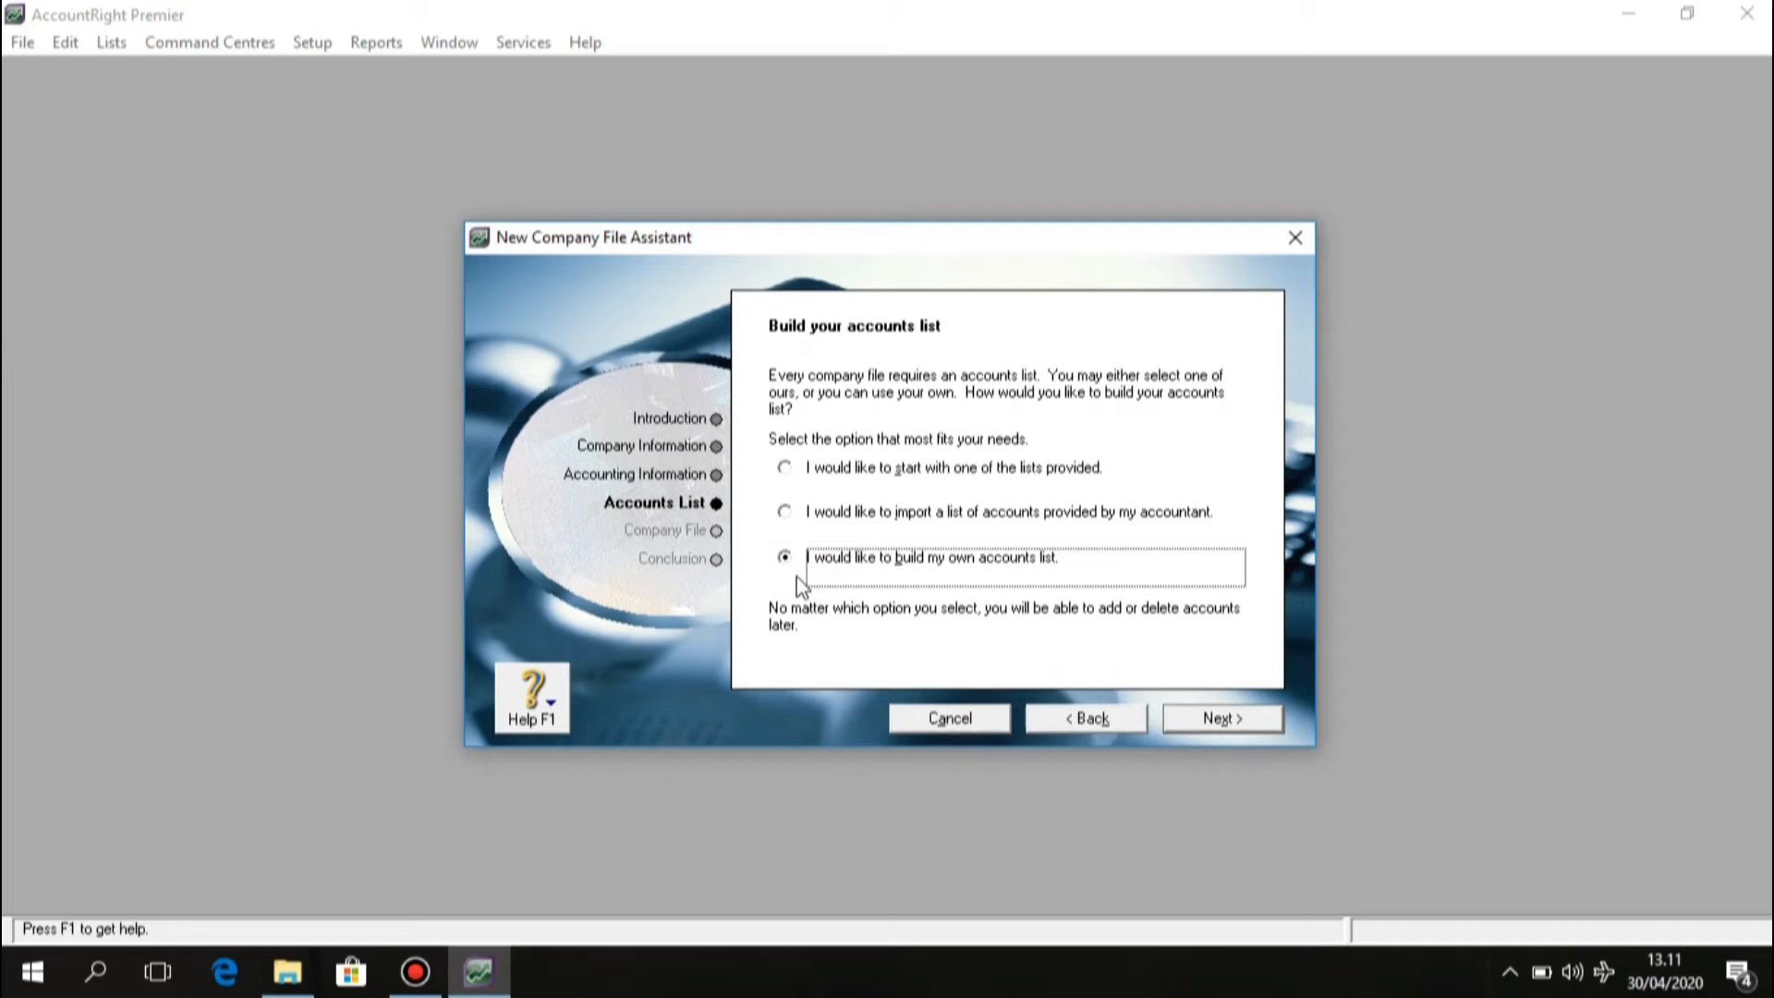
Save the company file as PT_ Cemerlang.myo in D:\DATA MYOB and create it.
{"action": "left_click", "coordinate": [1222, 718]}
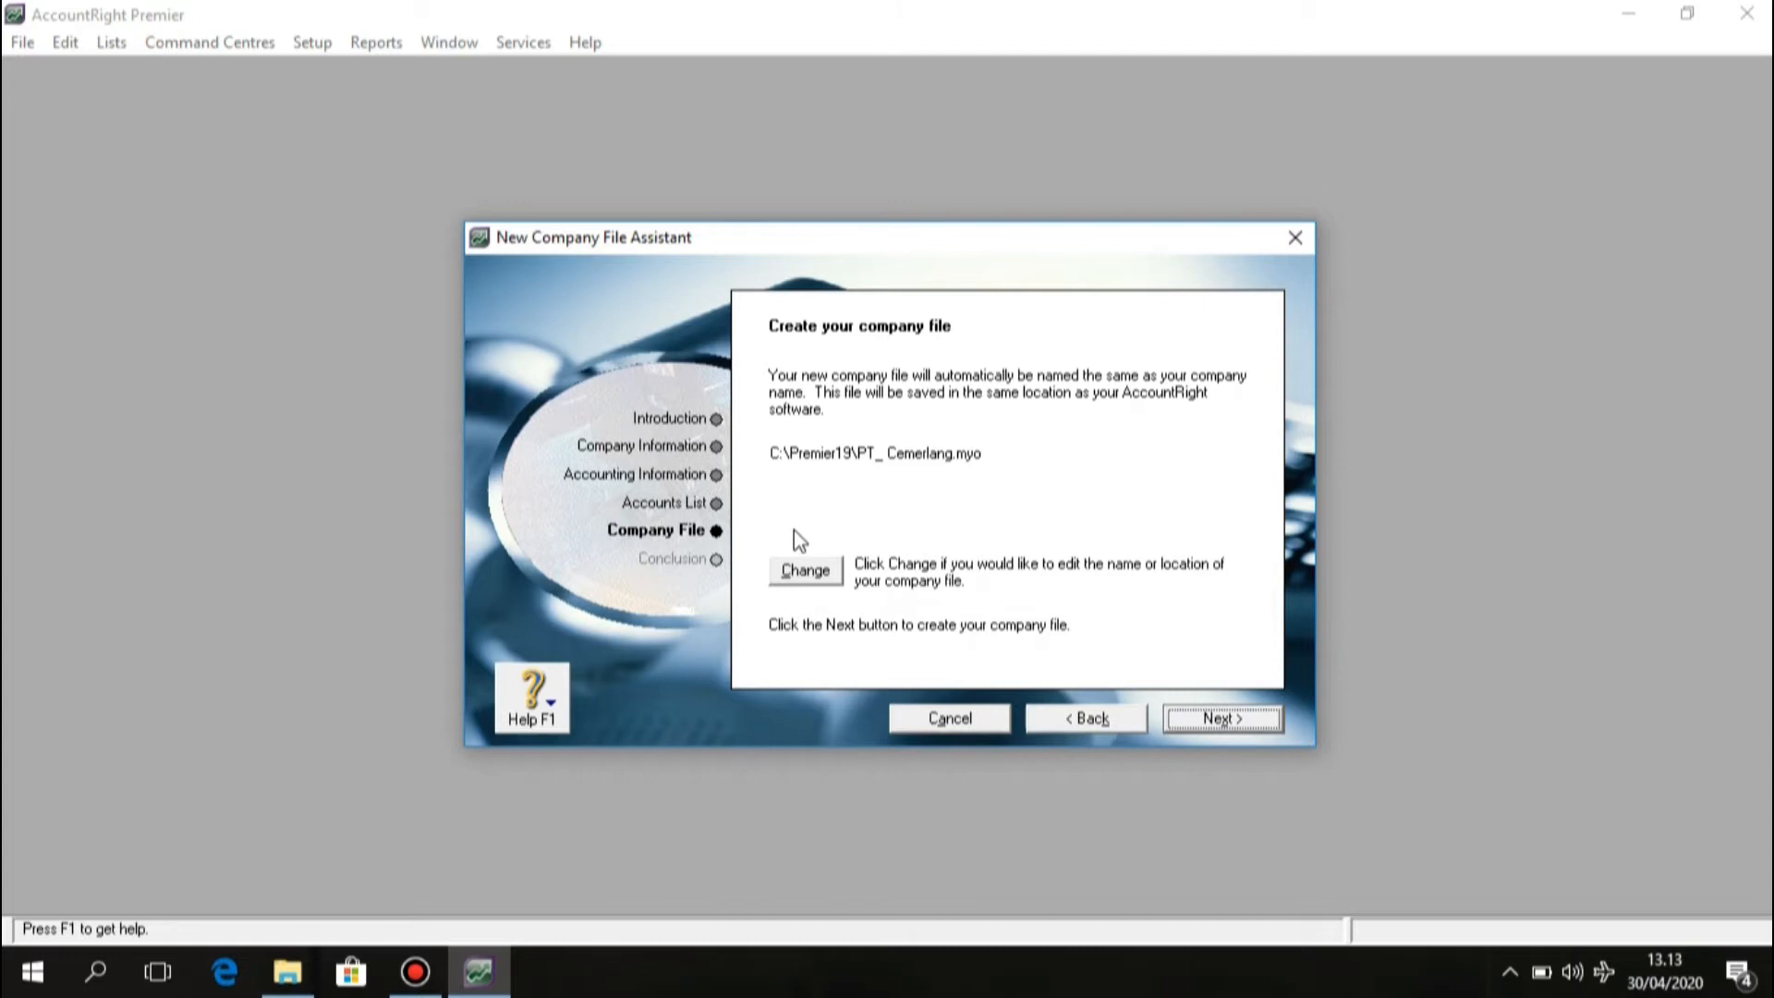
{"action": "left_click", "coordinate": [829, 567]}
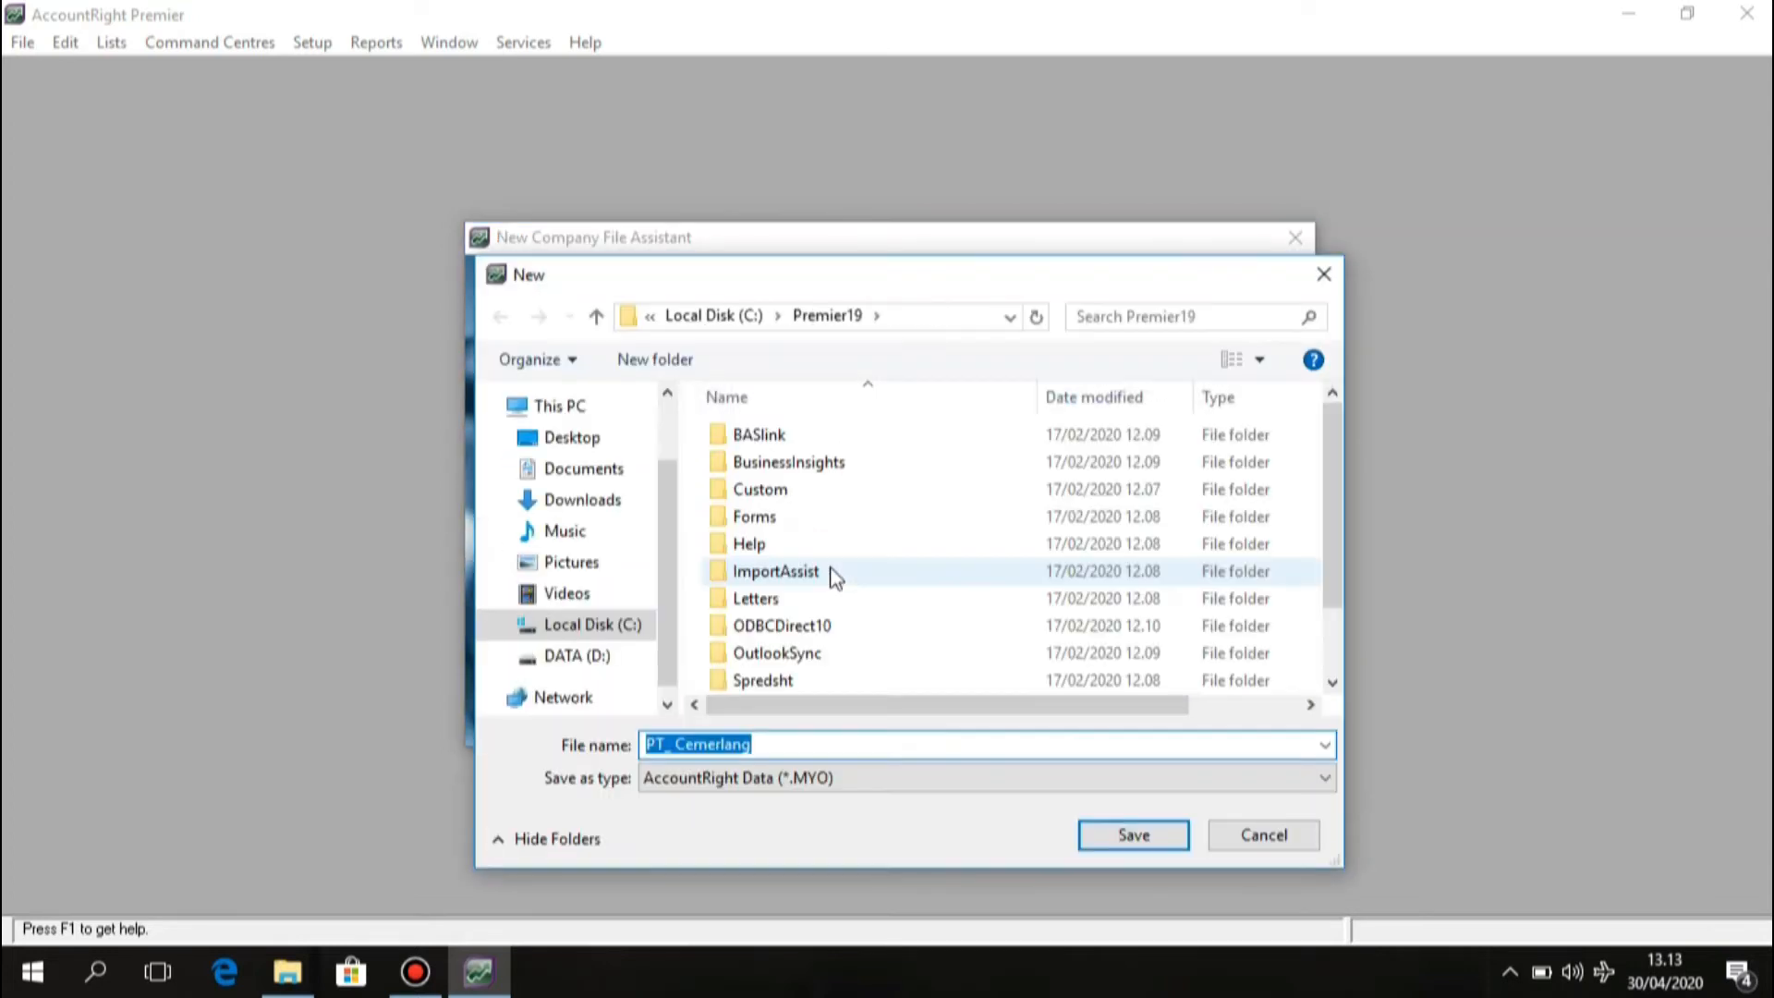
{"action": "left_click", "coordinate": [591, 656]}
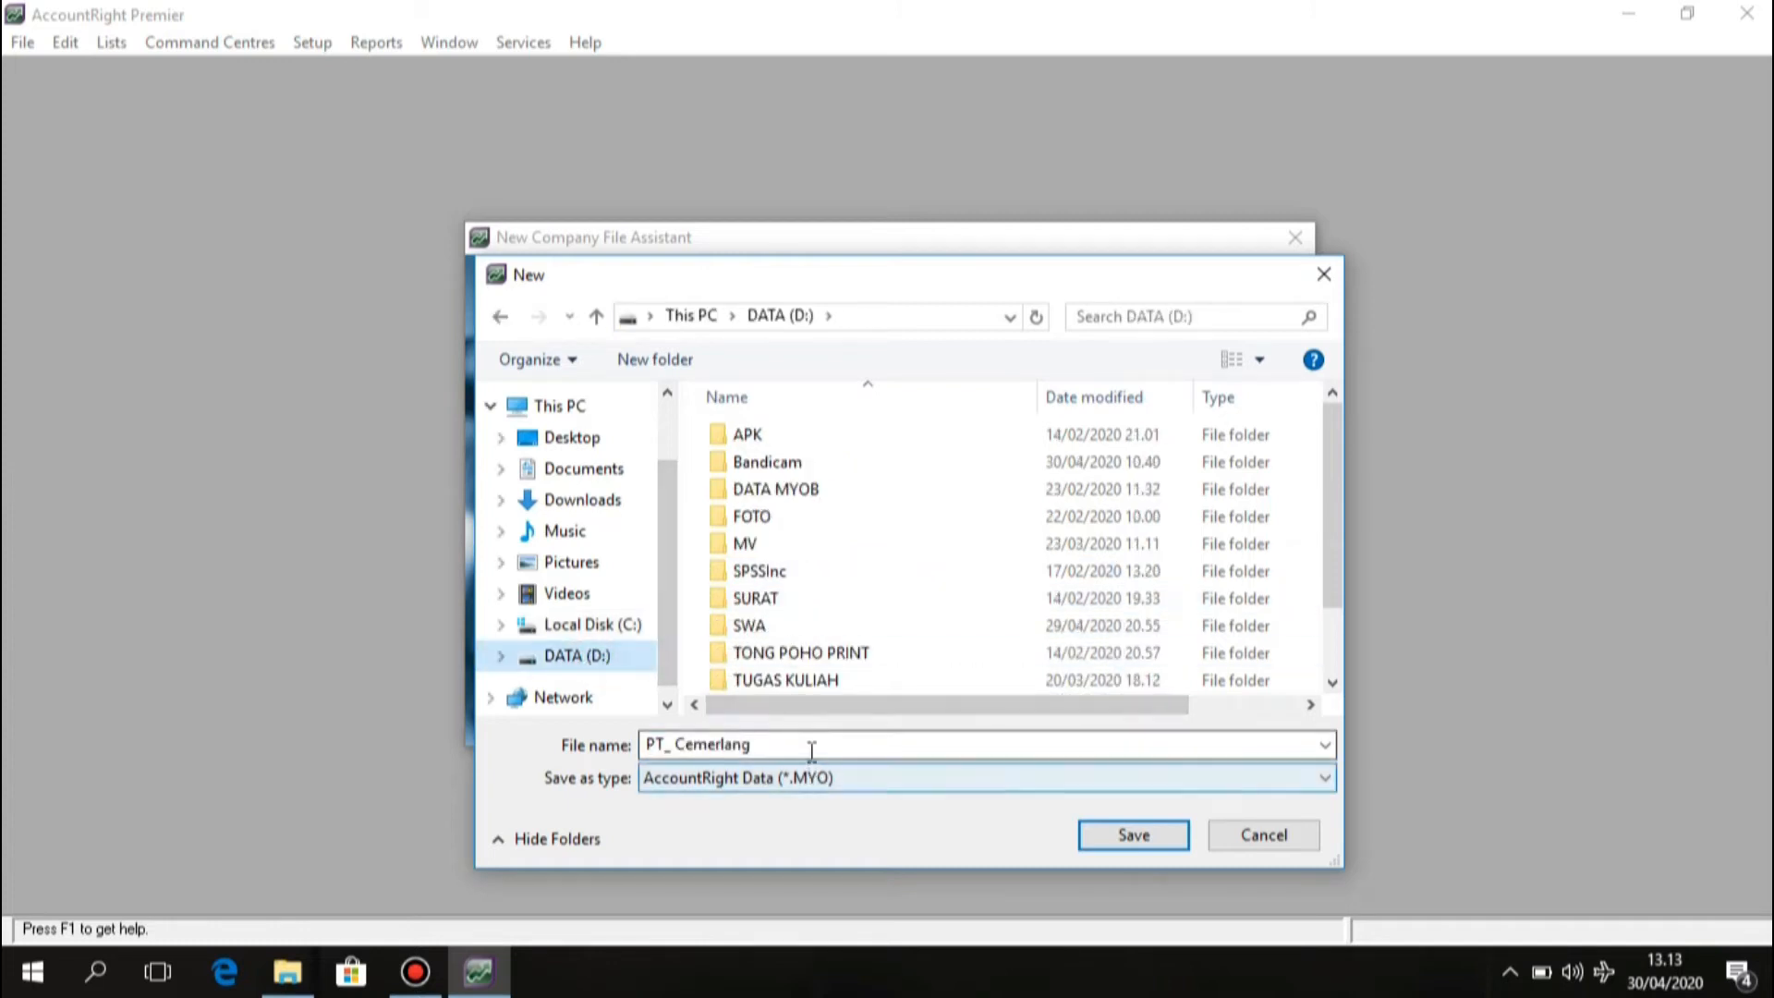
{"action": "double_click", "coordinate": [784, 489]}
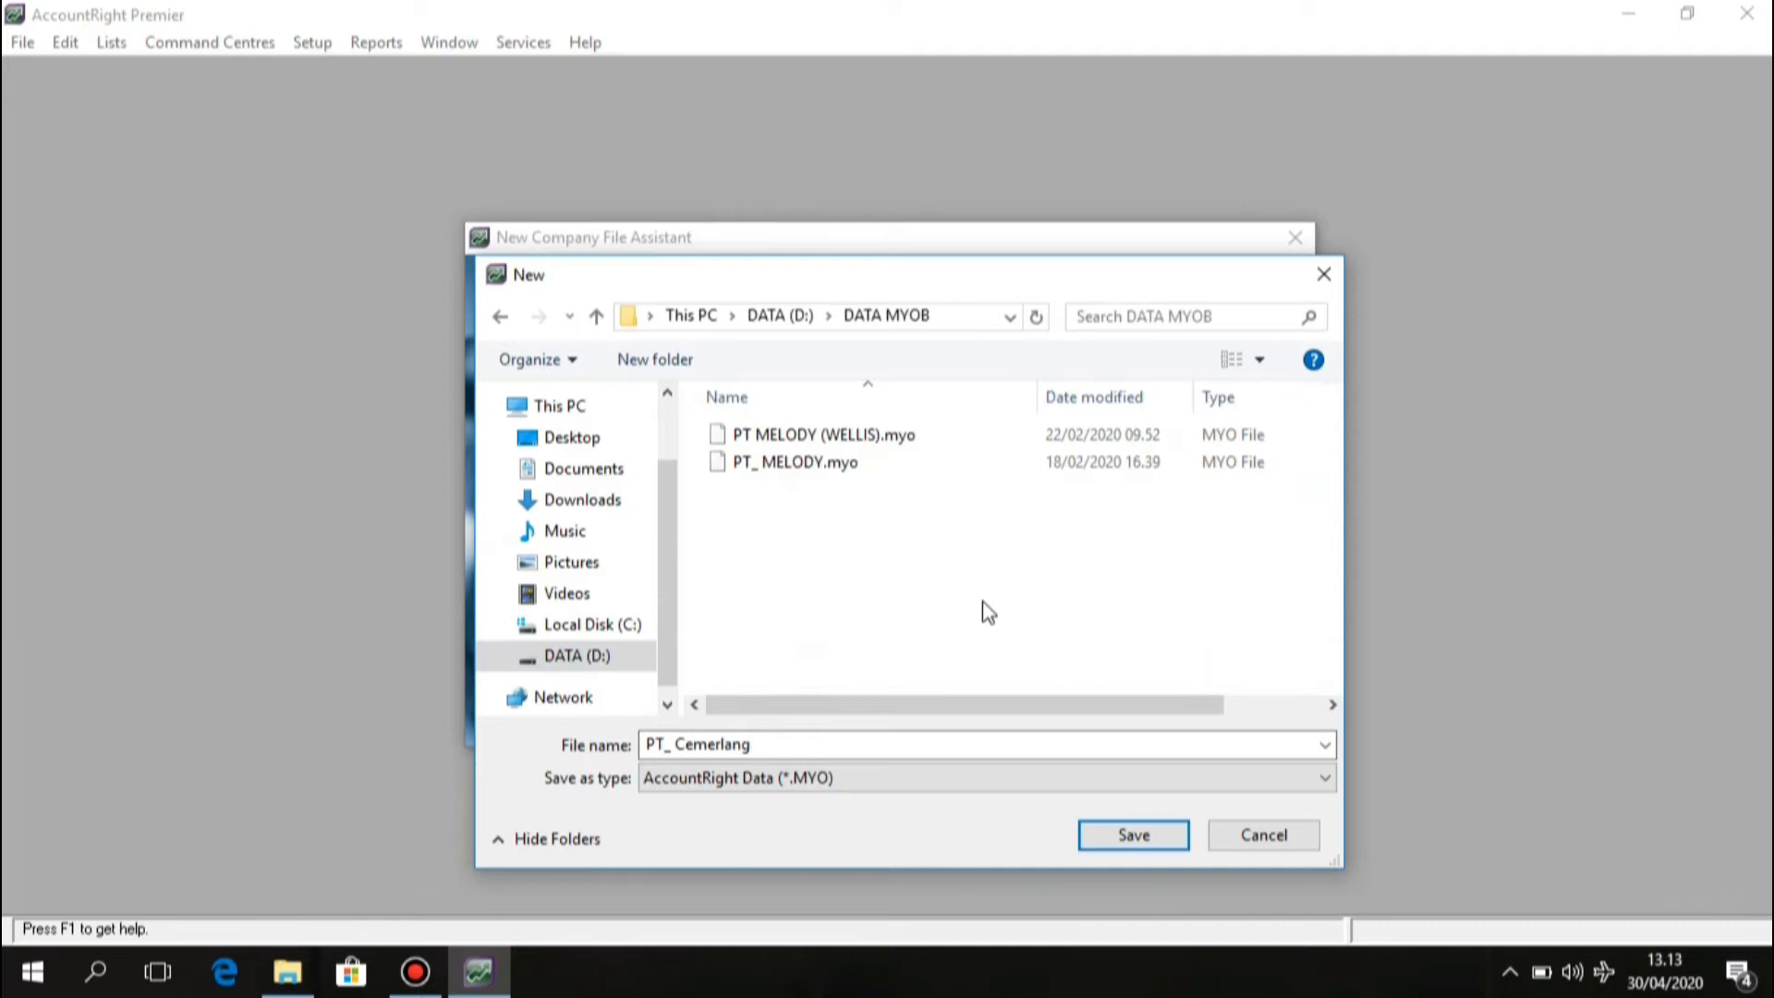
{"action": "left_click", "coordinate": [1118, 835]}
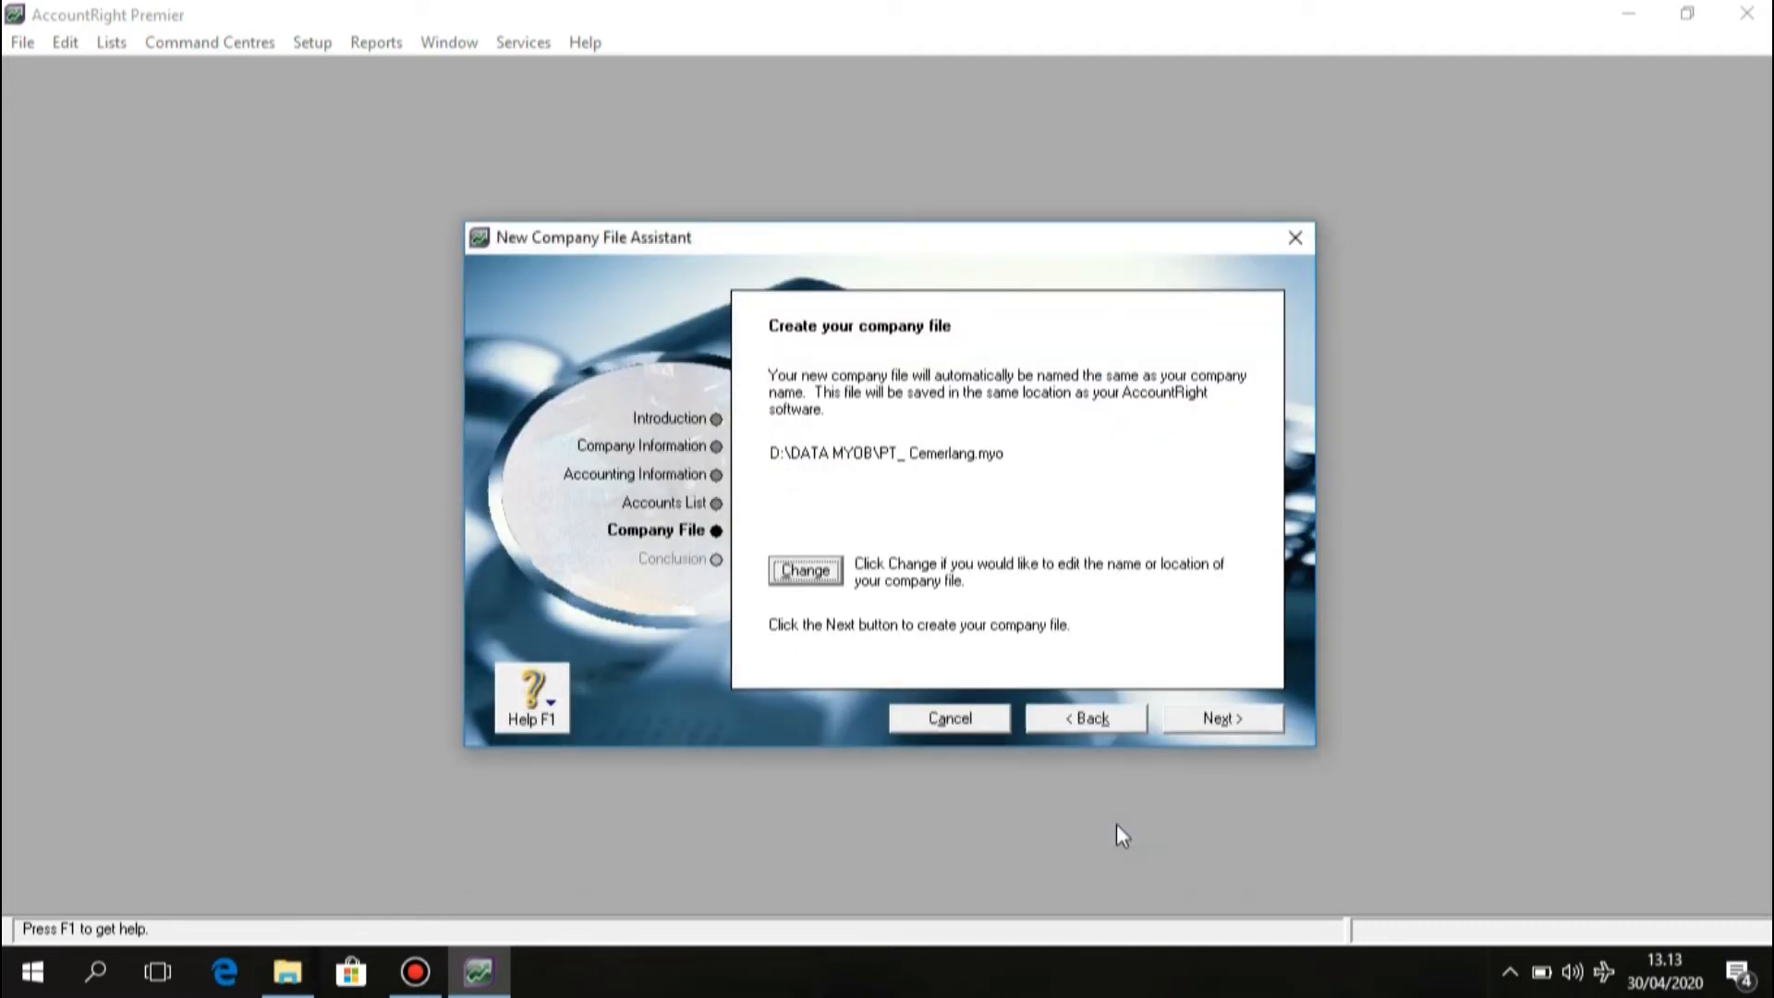
{"action": "left_click", "coordinate": [1209, 718]}
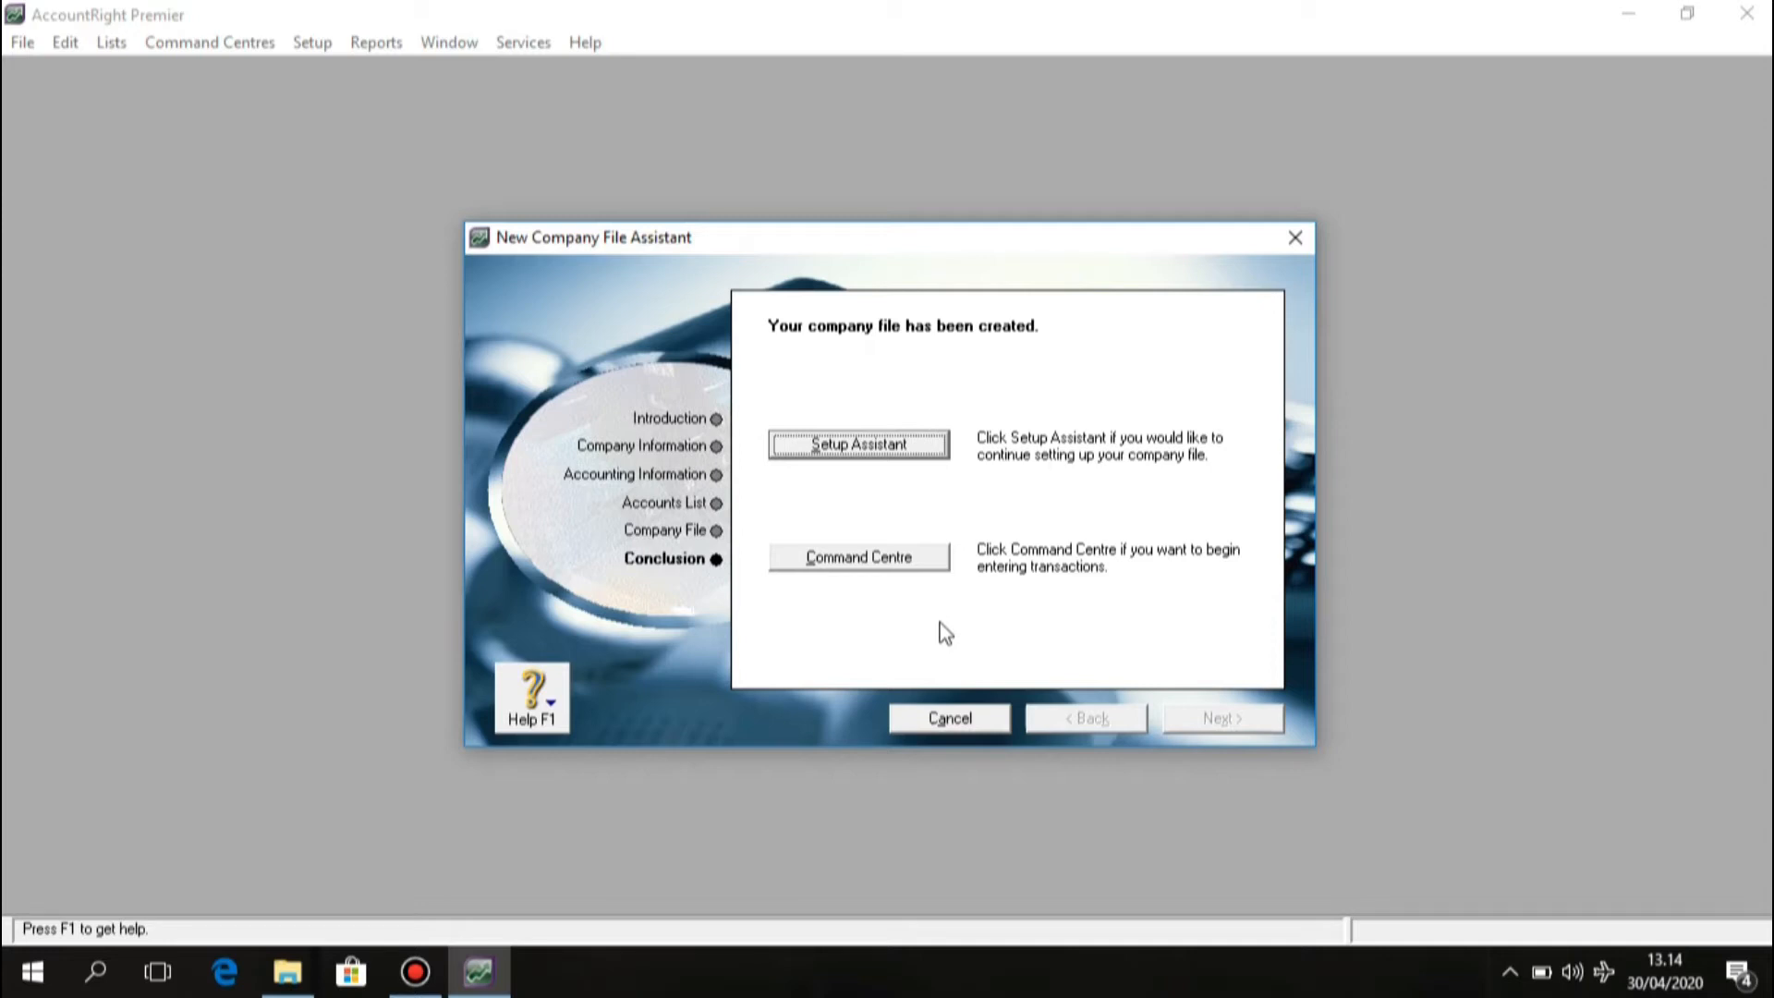
Open the new PT. Cemerlang file at its Command Centre.
{"action": "left_click", "coordinate": [913, 560]}
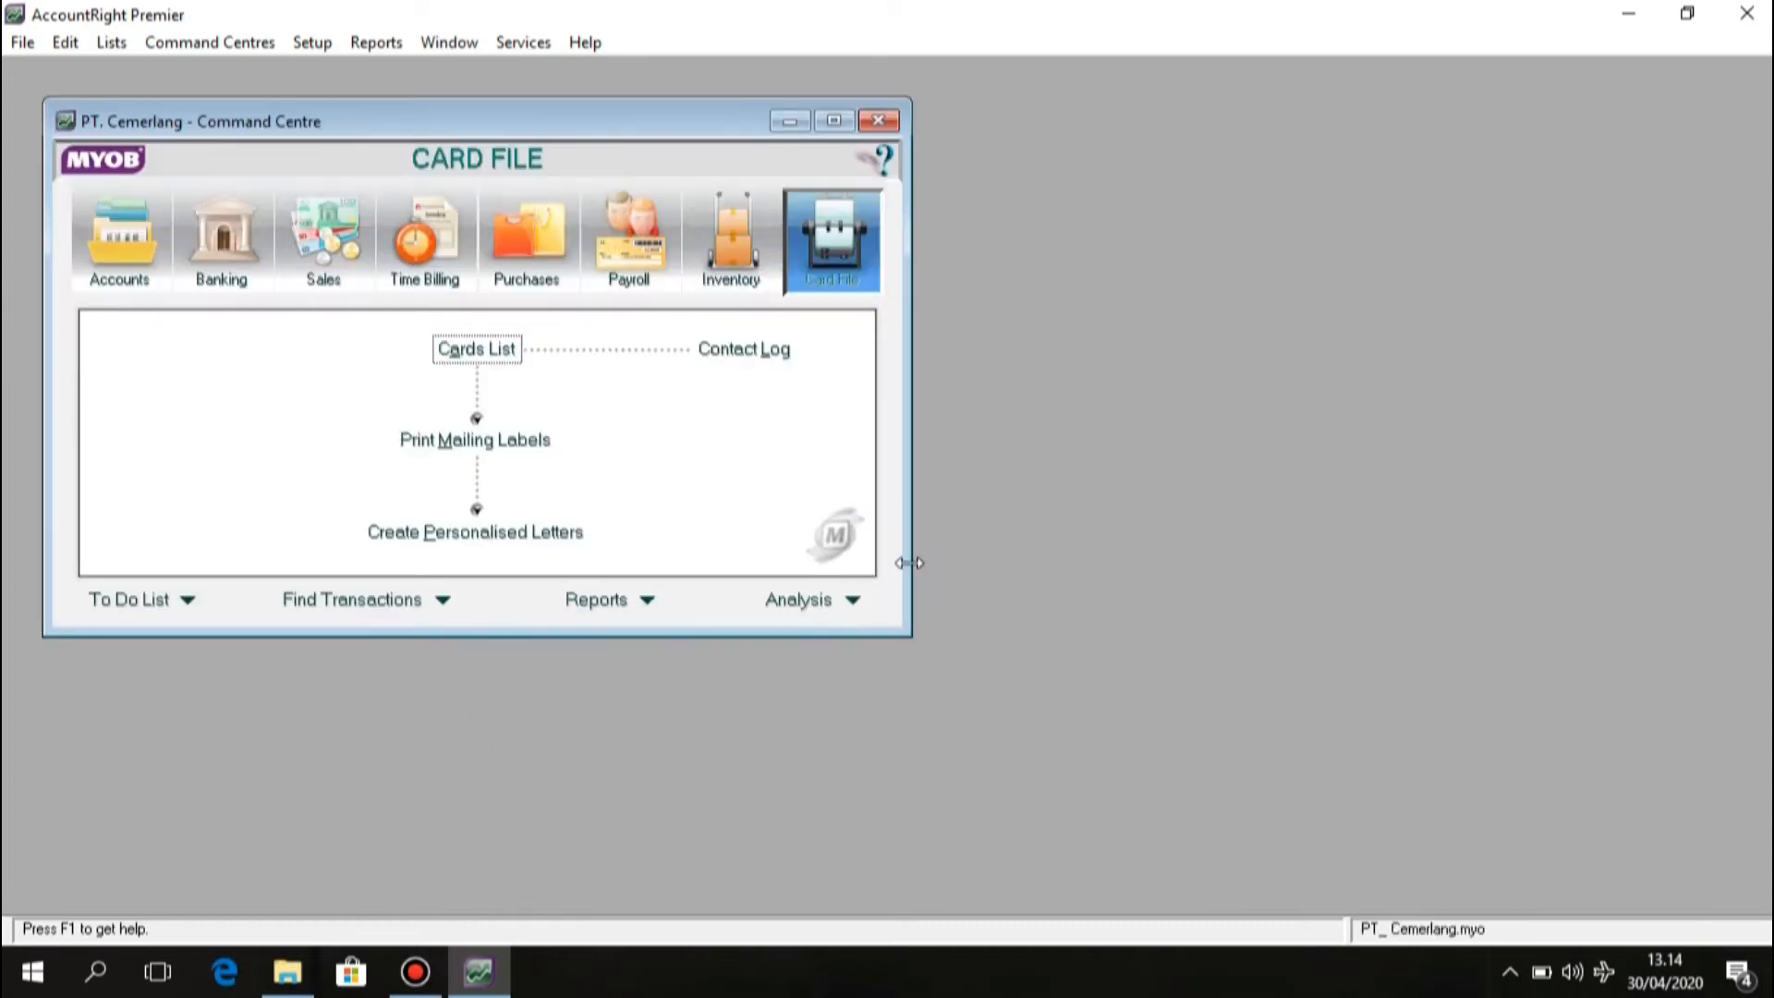
Maximize the Command Centre, browse each module's functions, then view the Accounts List.
{"action": "left_click", "coordinate": [834, 121]}
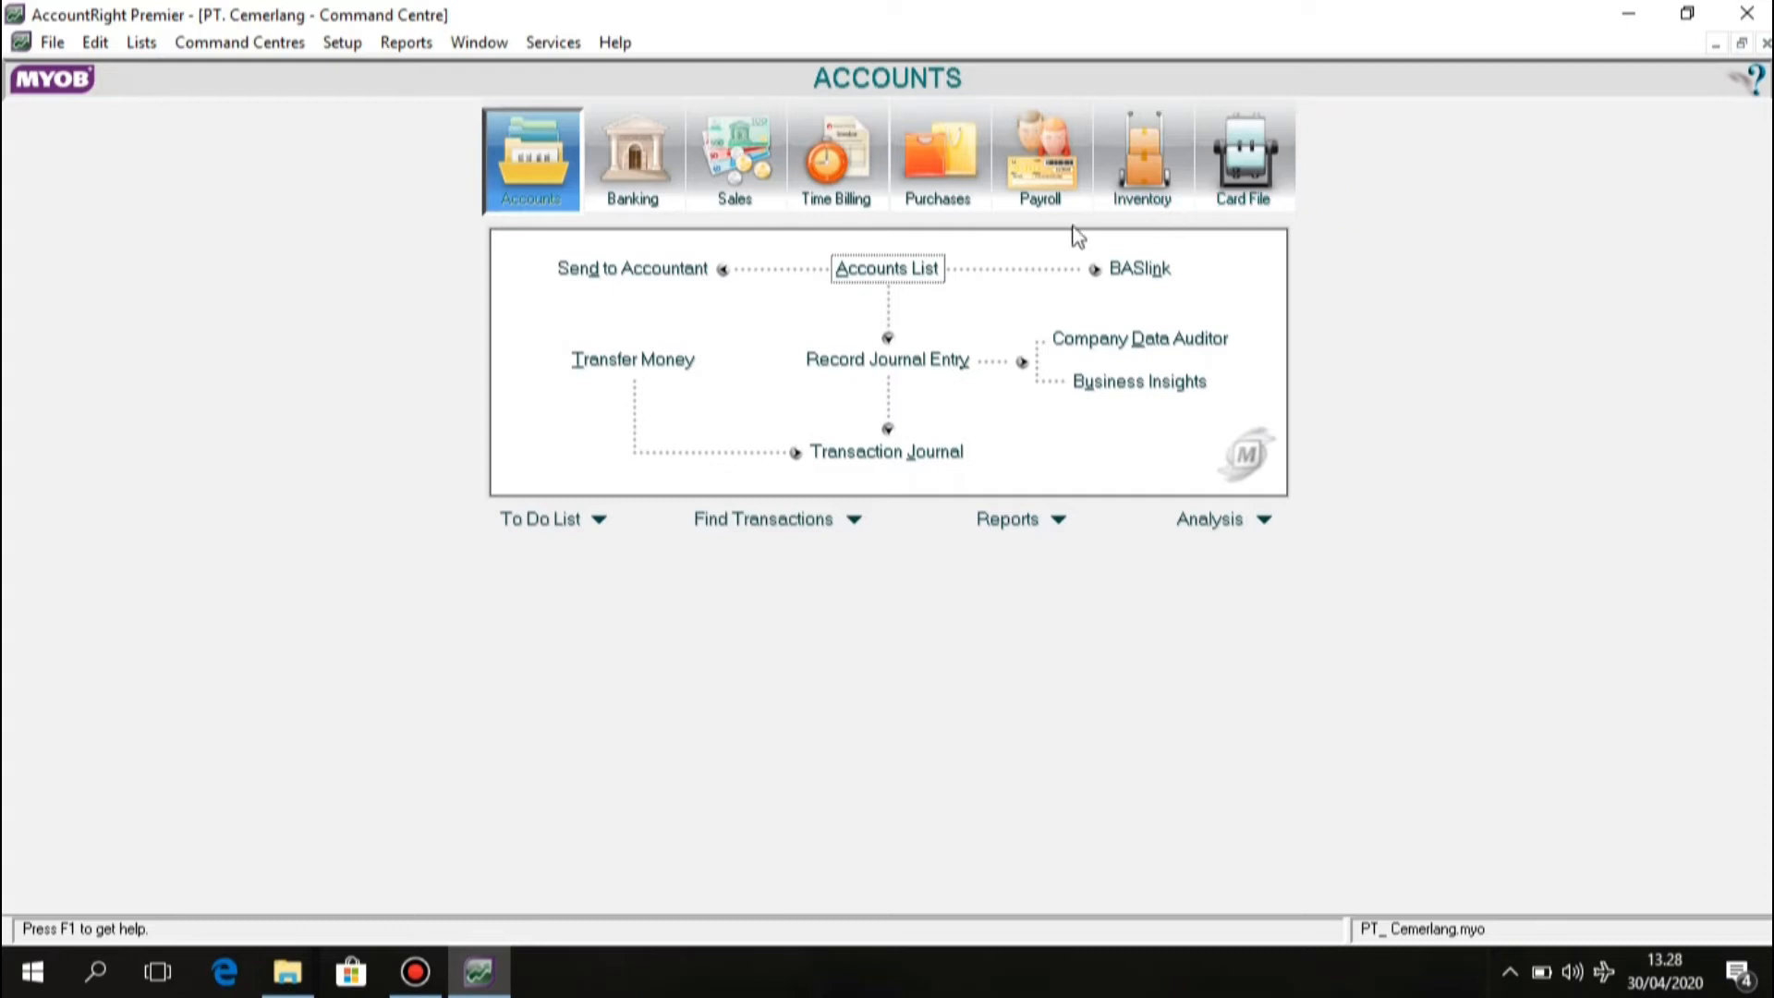
{"action": "left_click", "coordinate": [632, 199]}
{"action": "left_click", "coordinate": [746, 201]}
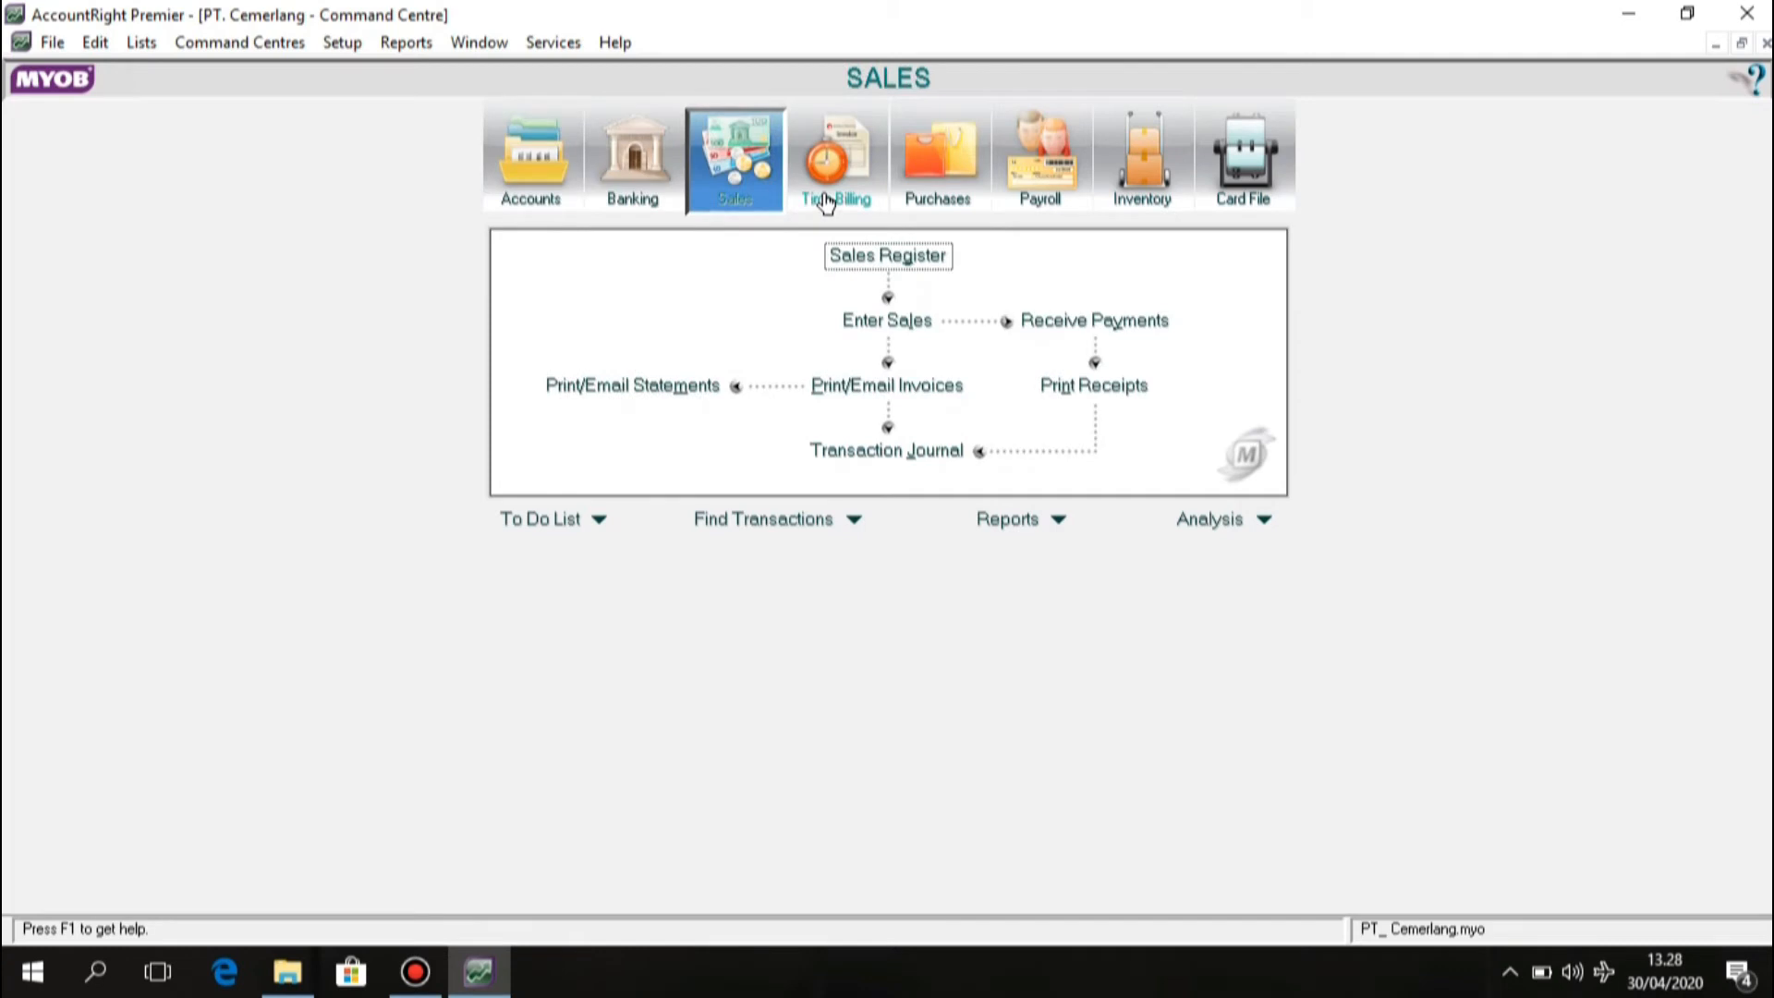
{"action": "left_click", "coordinate": [825, 200]}
{"action": "left_click", "coordinate": [958, 172]}
{"action": "left_click", "coordinate": [1081, 161]}
{"action": "left_click", "coordinate": [1115, 162]}
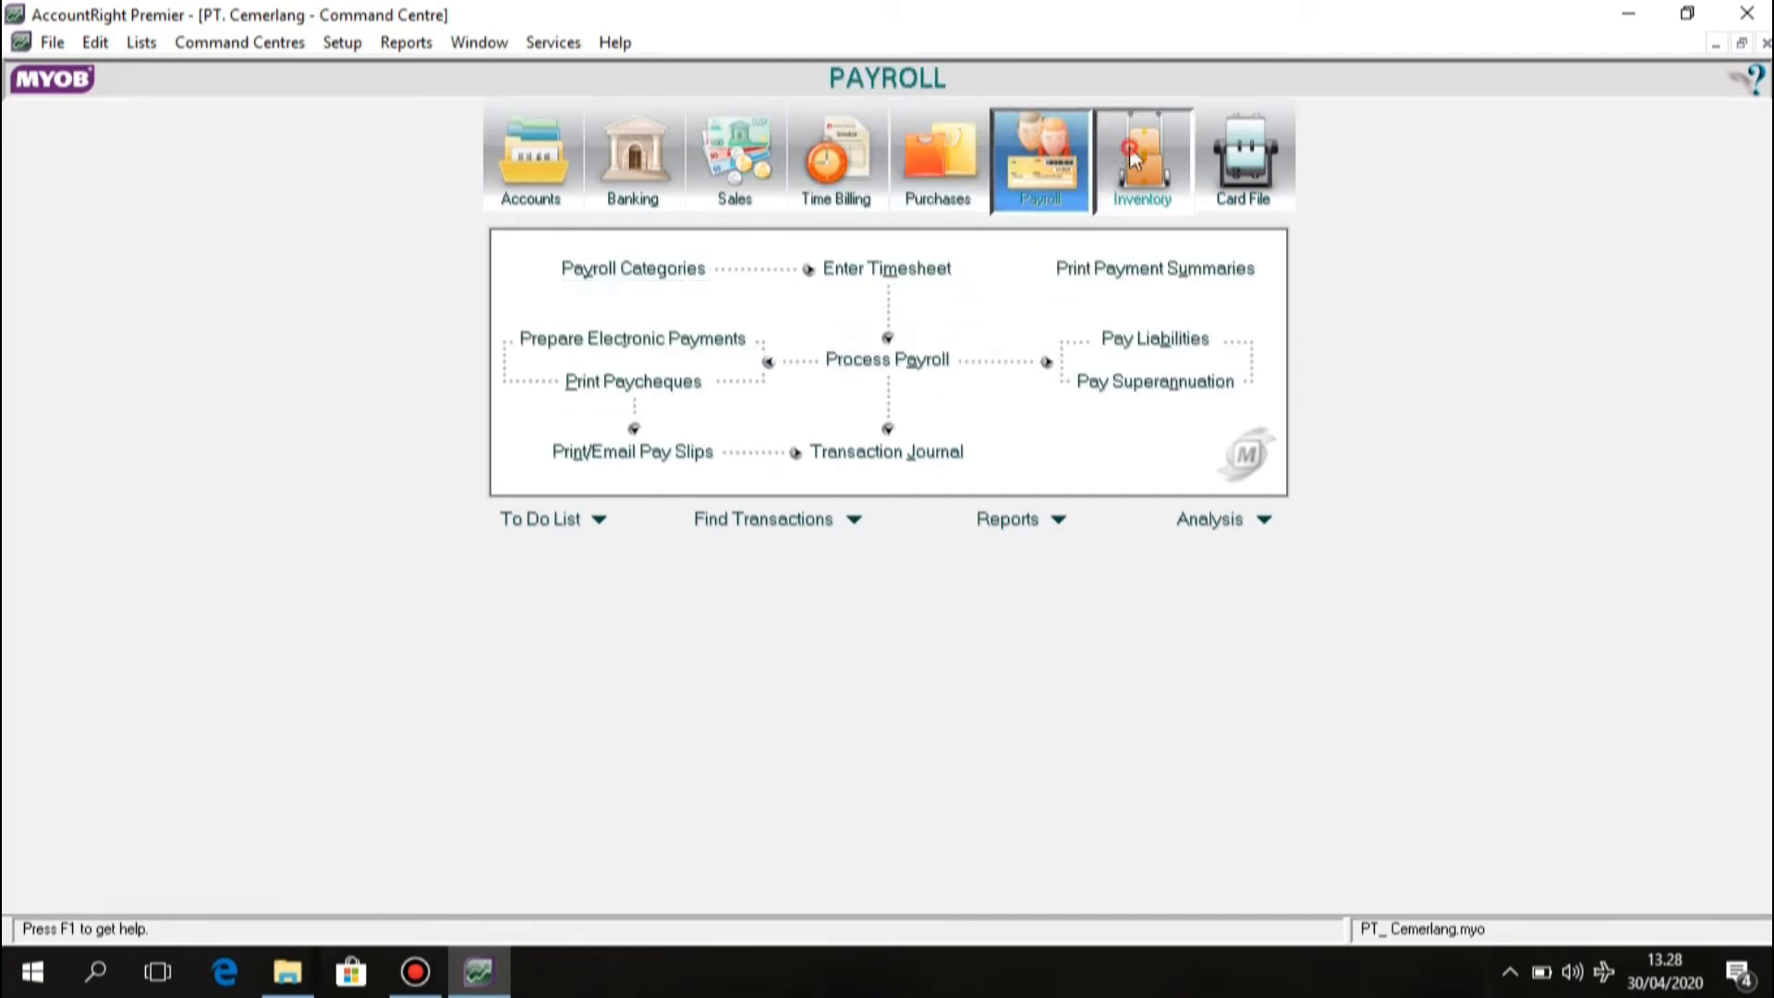
{"action": "left_click", "coordinate": [1238, 173]}
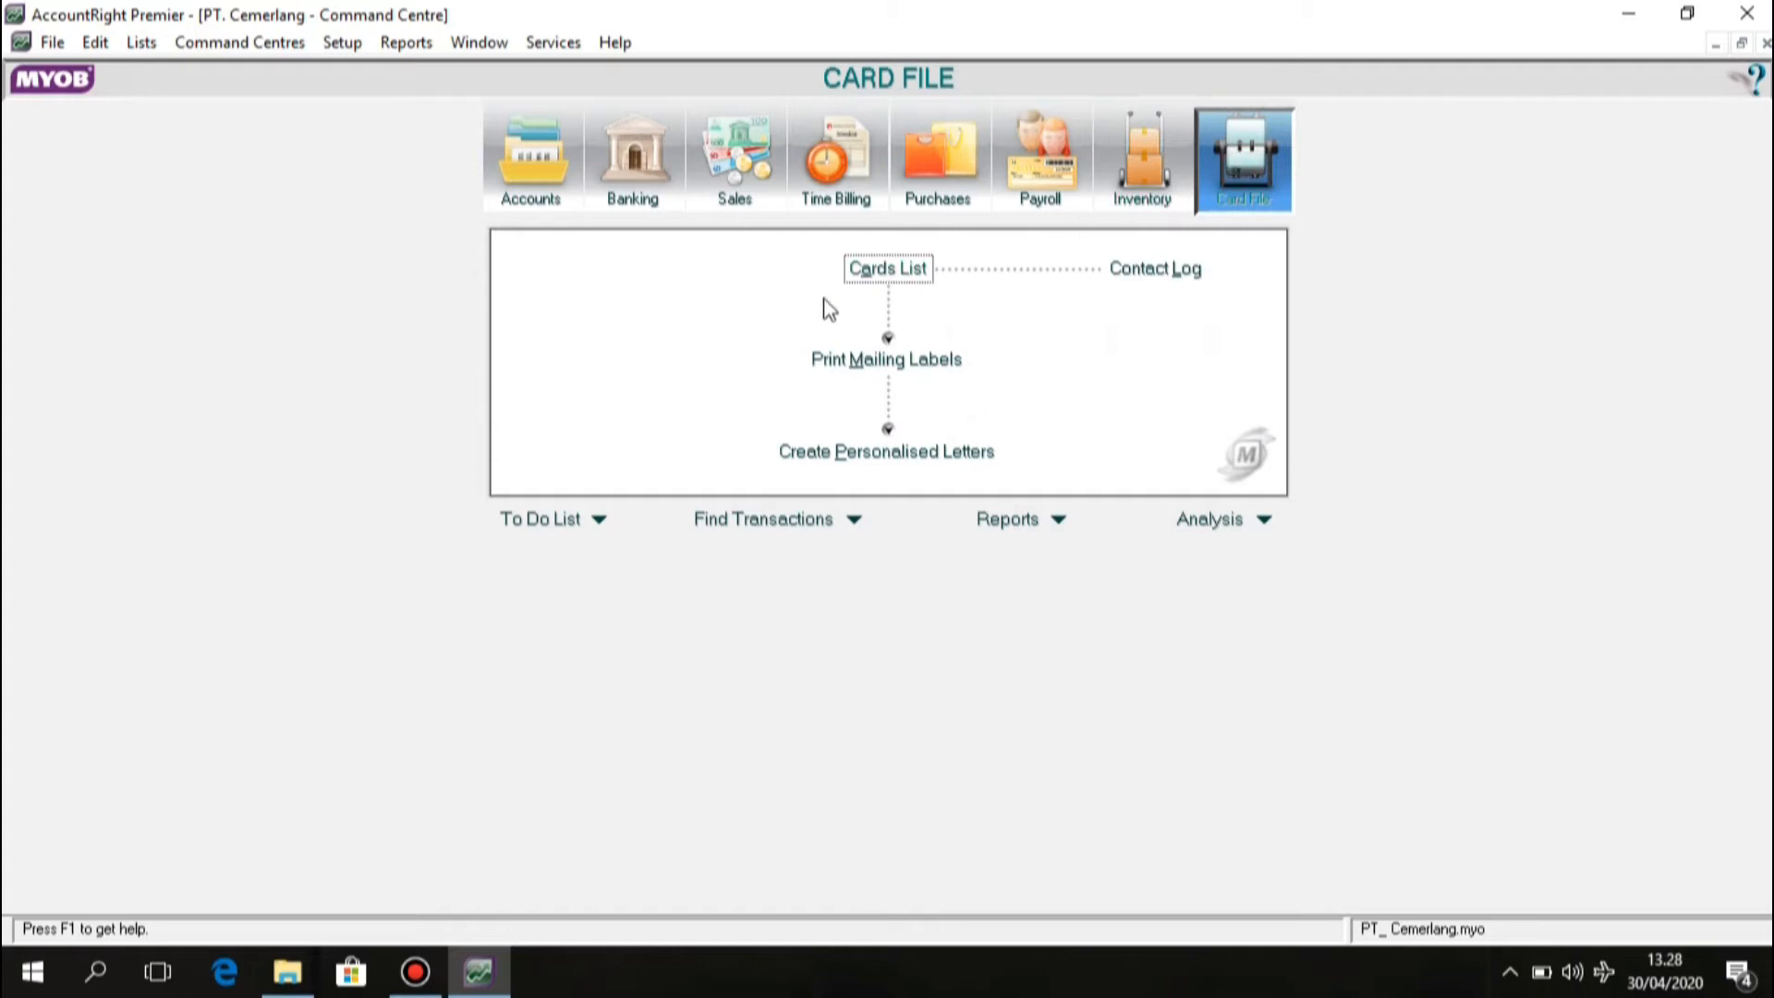
{"action": "left_click", "coordinate": [542, 152]}
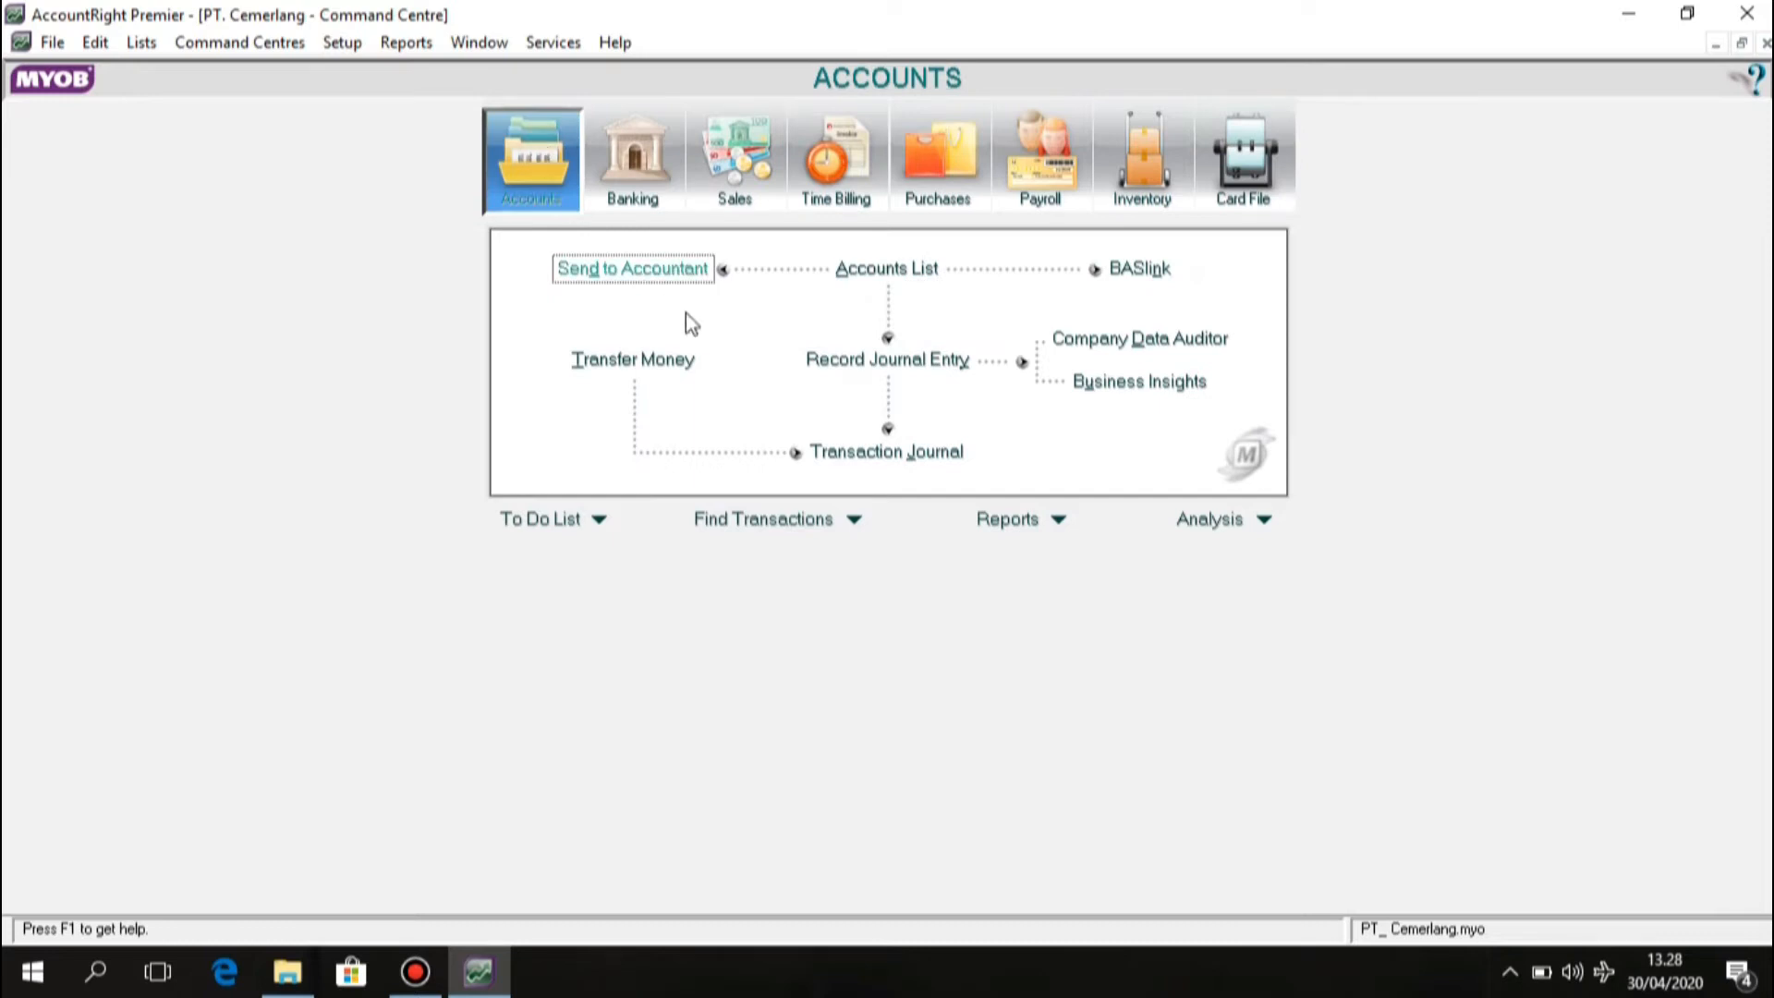
{"action": "left_click", "coordinate": [871, 270]}
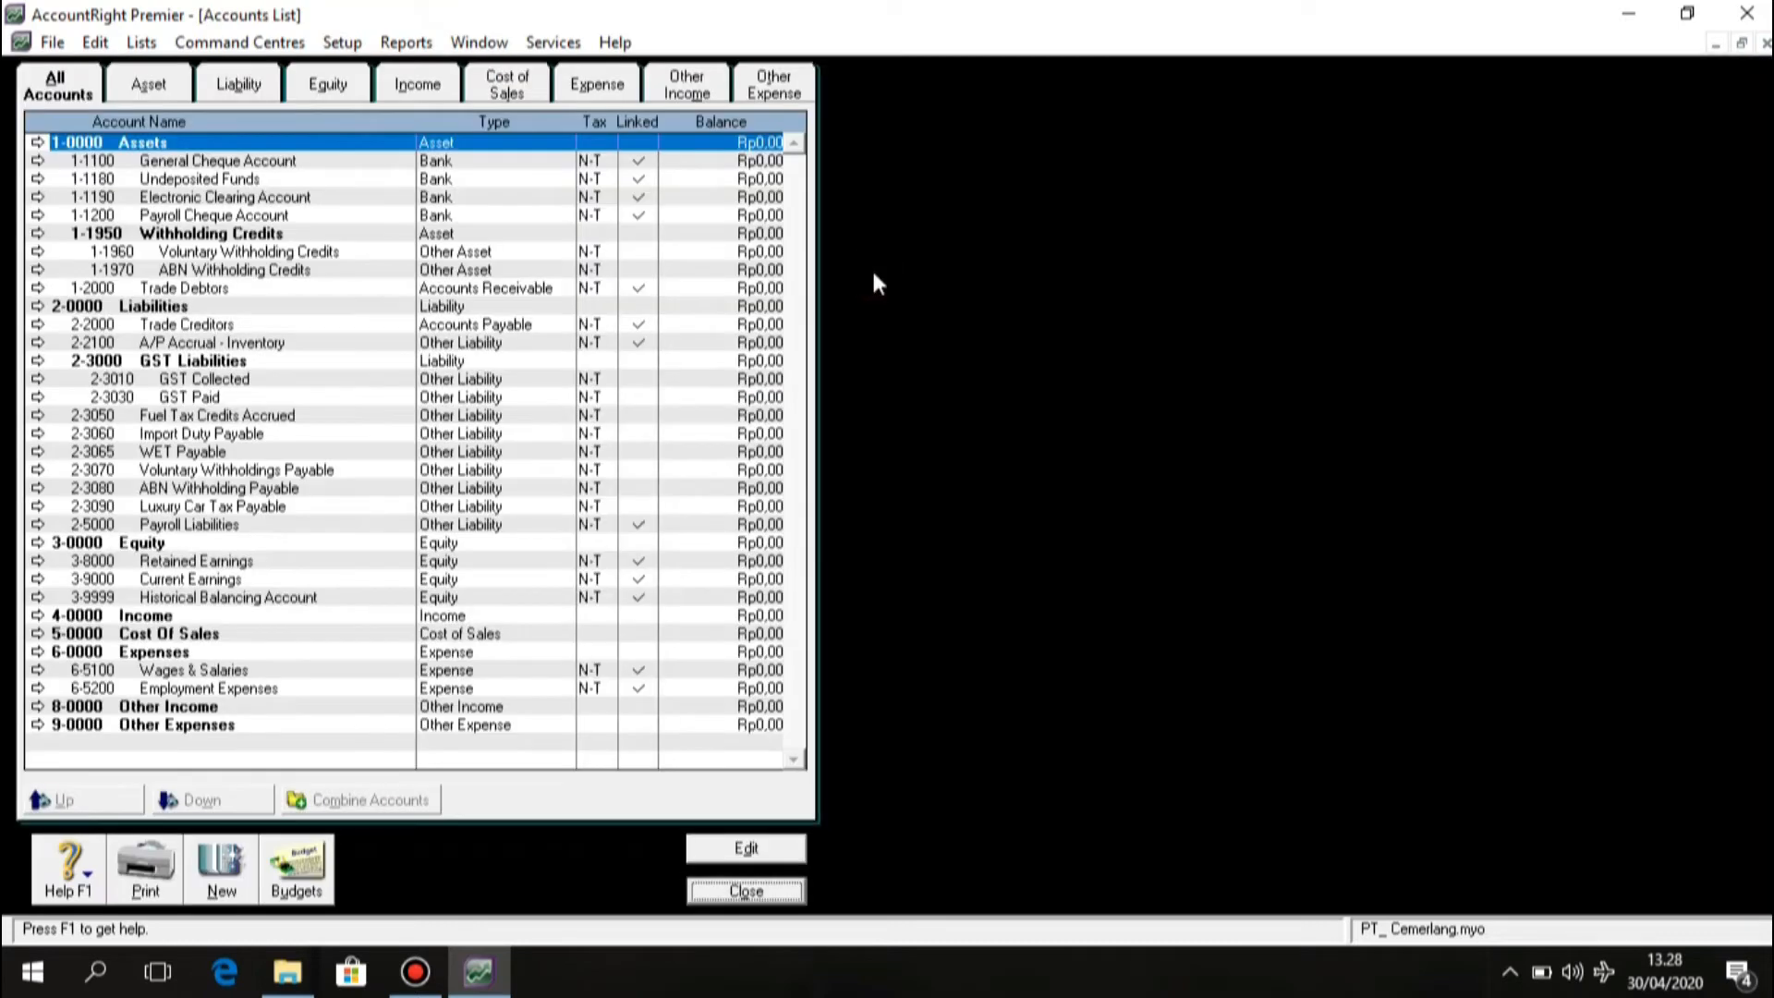
Start a new account from the Accounts List.
{"action": "left_click", "coordinate": [239, 863]}
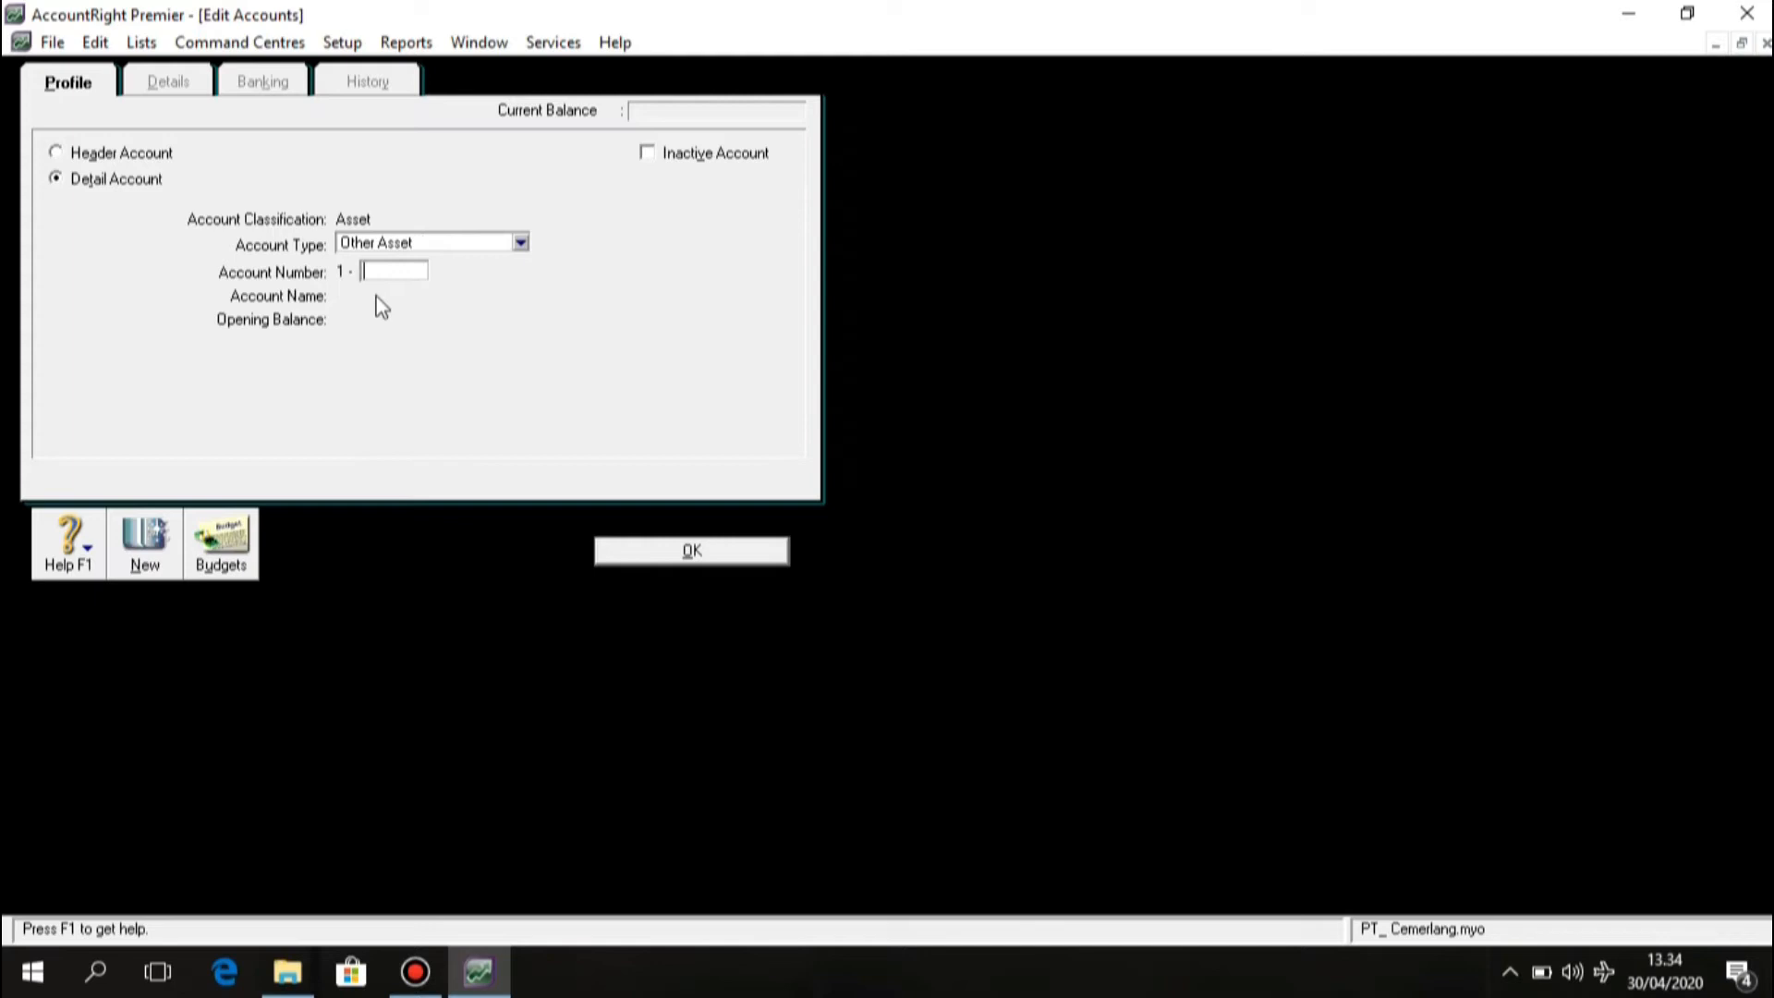
Make the new account a Bank account numbered 1100 and start naming it Cash.
{"action": "left_click", "coordinate": [520, 242]}
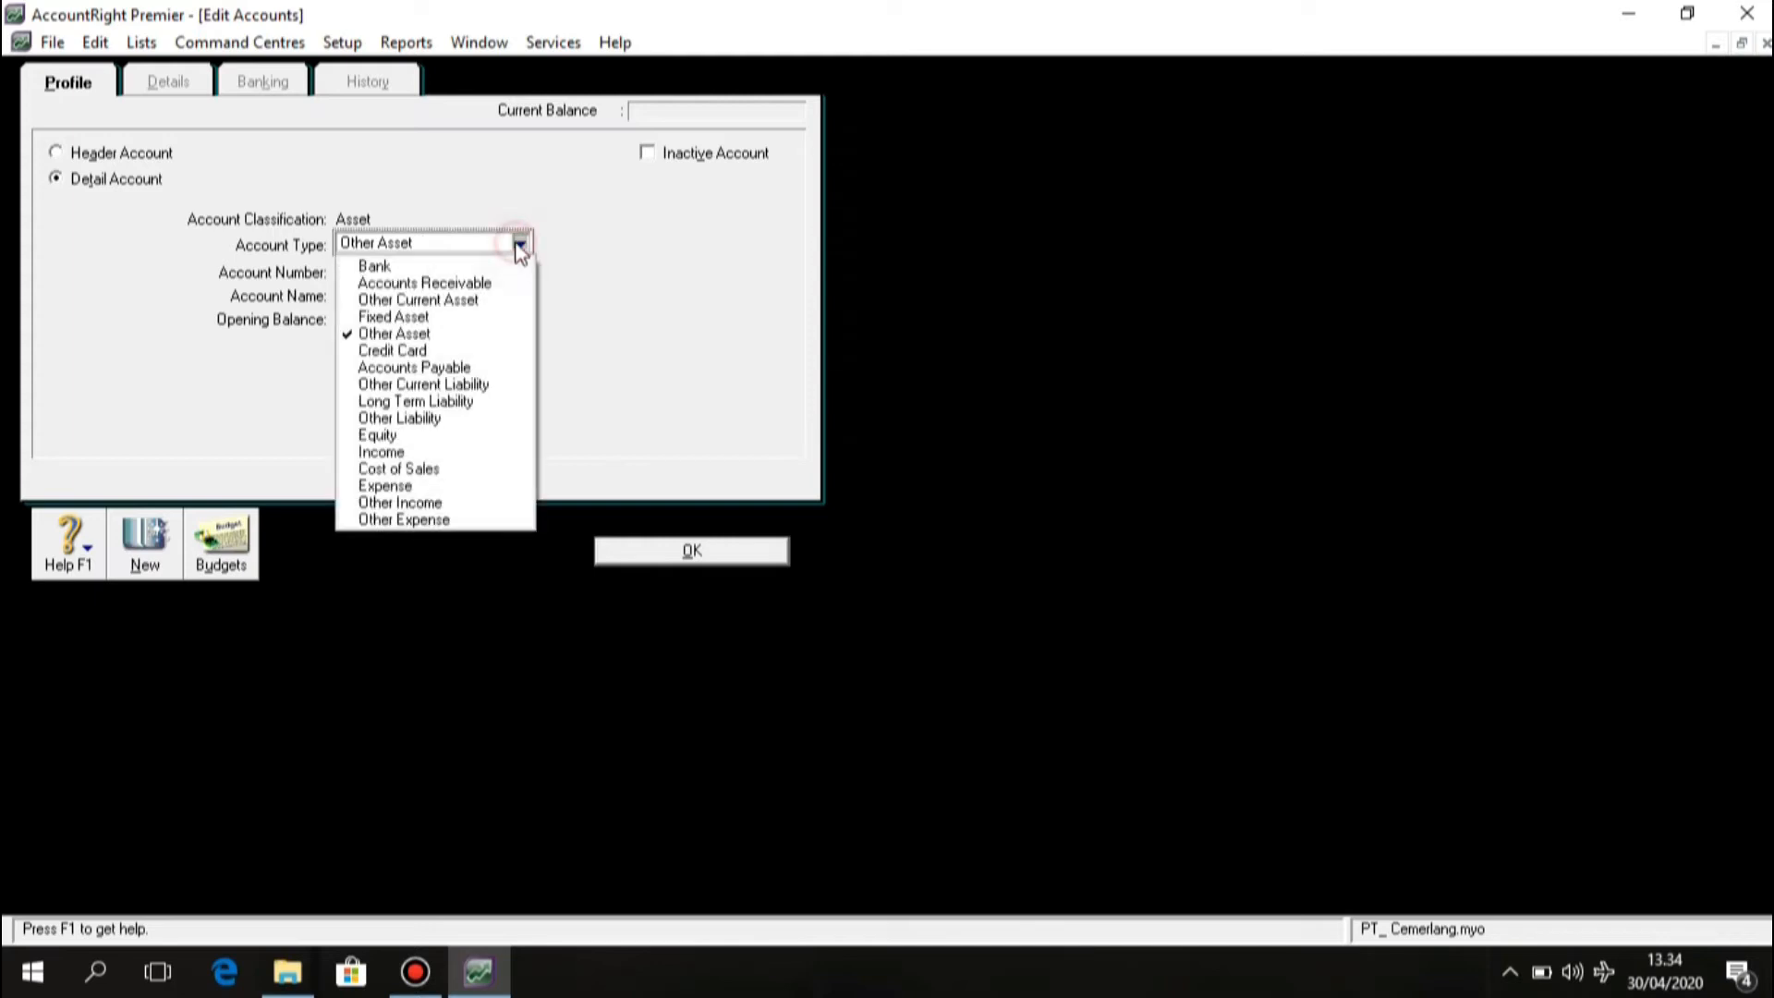
{"action": "left_click", "coordinate": [475, 268]}
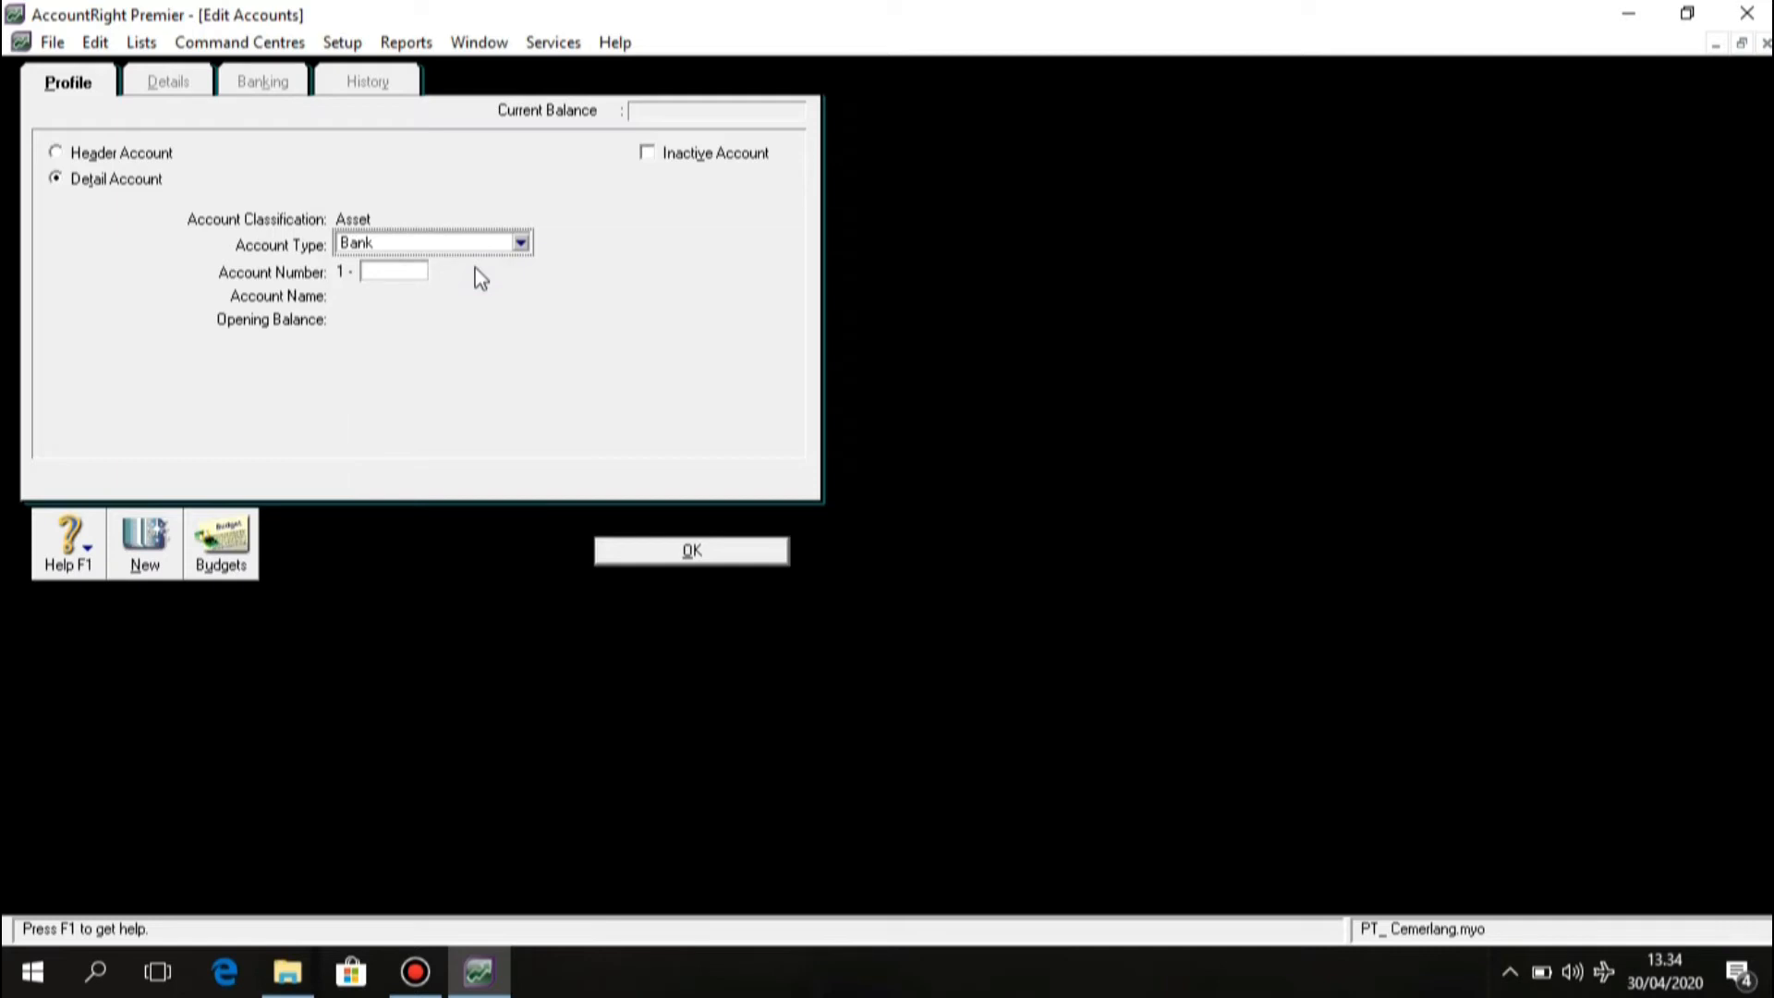
{"action": "left_click", "coordinate": [393, 274]}
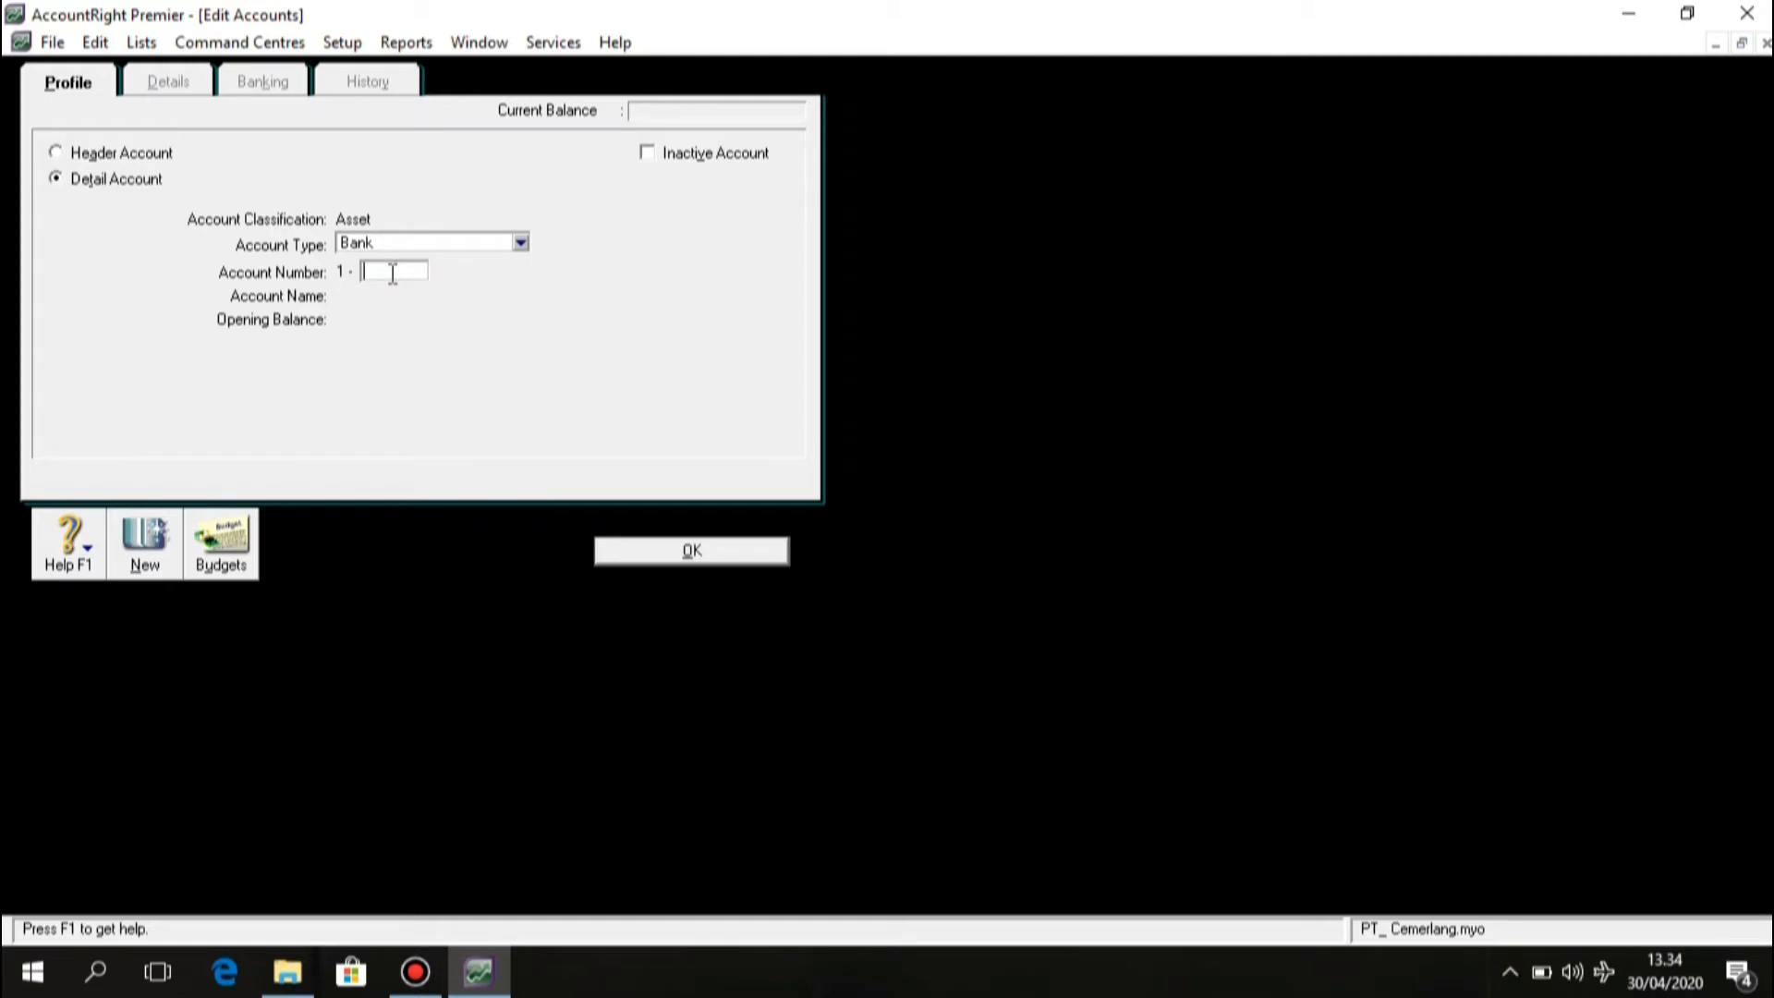
{"action": "type", "text": "1100"}
{"action": "key", "text": "Tab"}
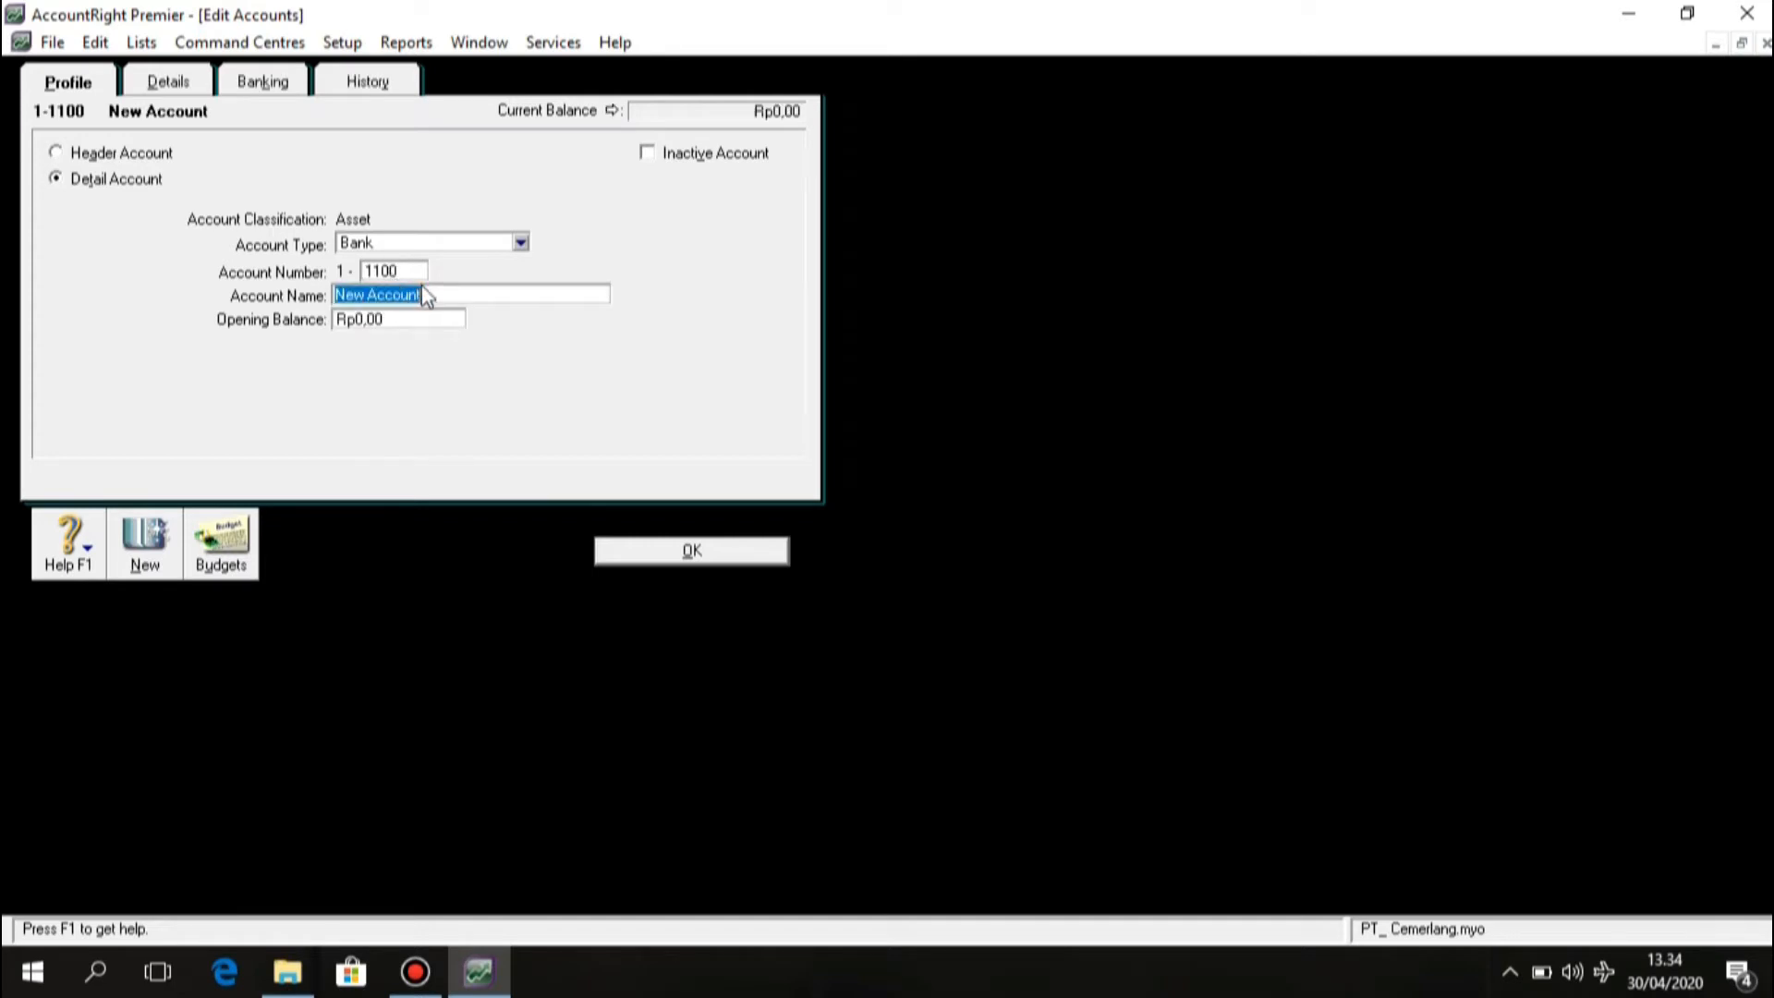
{"action": "type", "text": "Cash"}
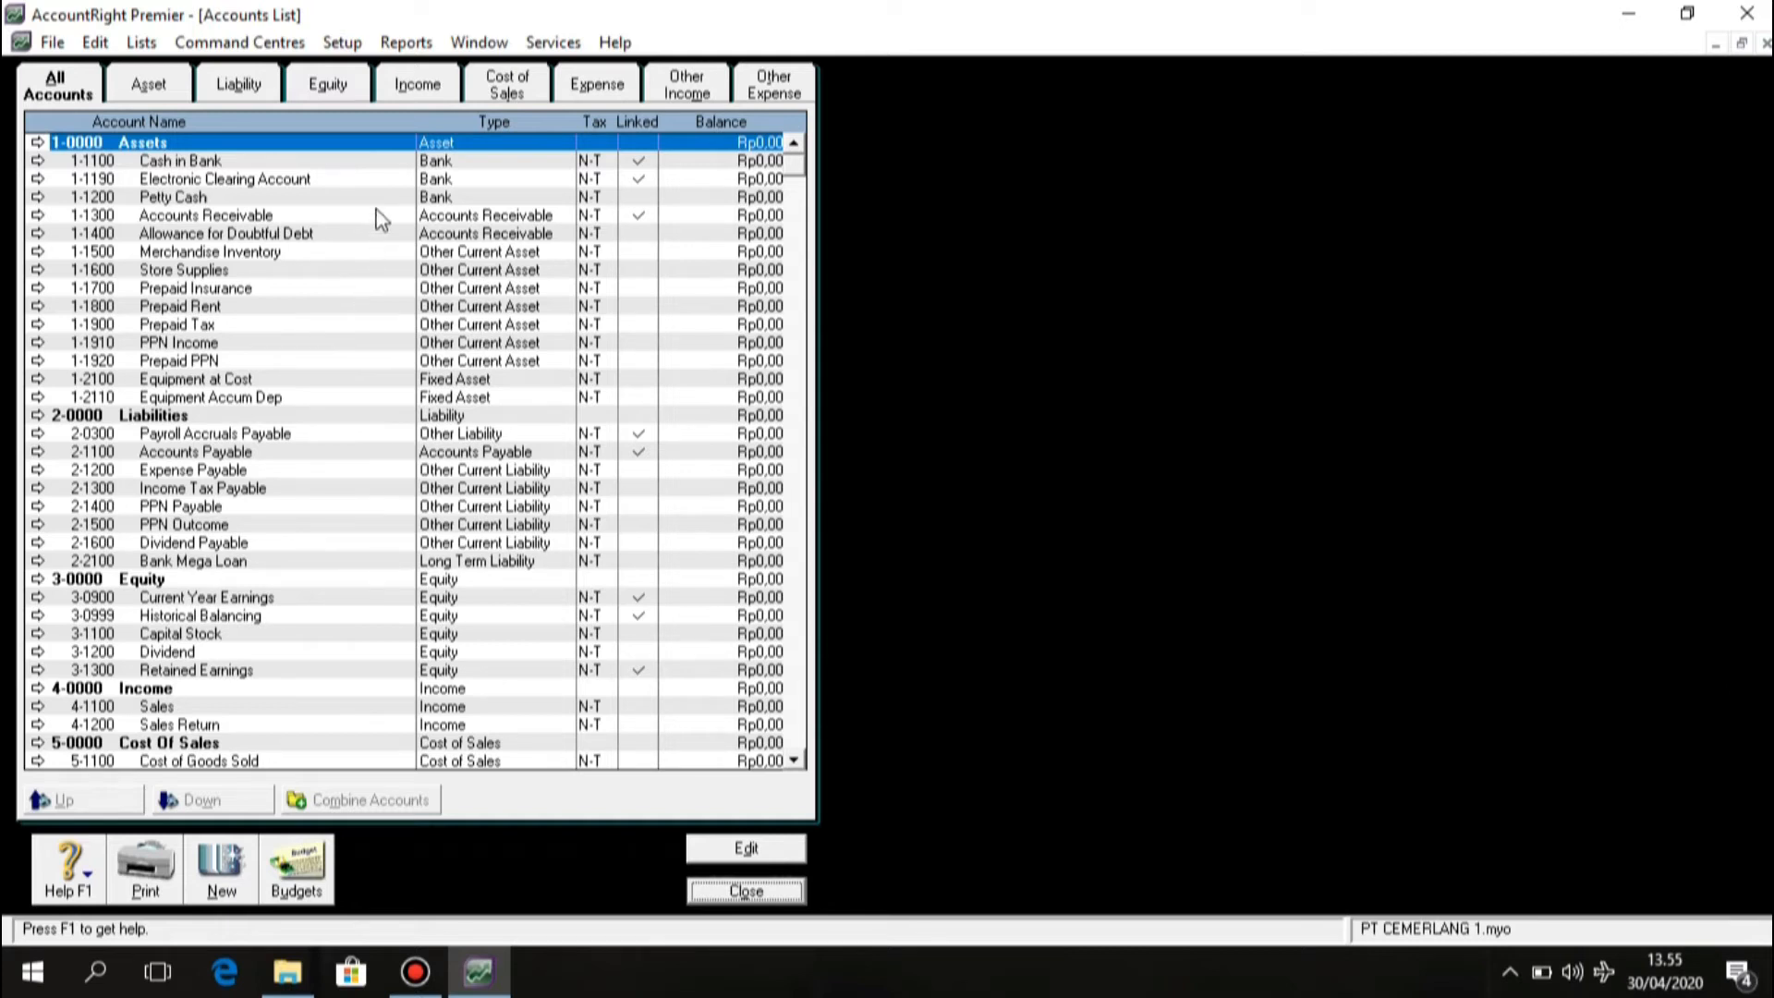
Enter an opening balance of Rp41.520.000 for Cash in Bank and save the account opening balances.
{"action": "left_click", "coordinate": [359, 53]}
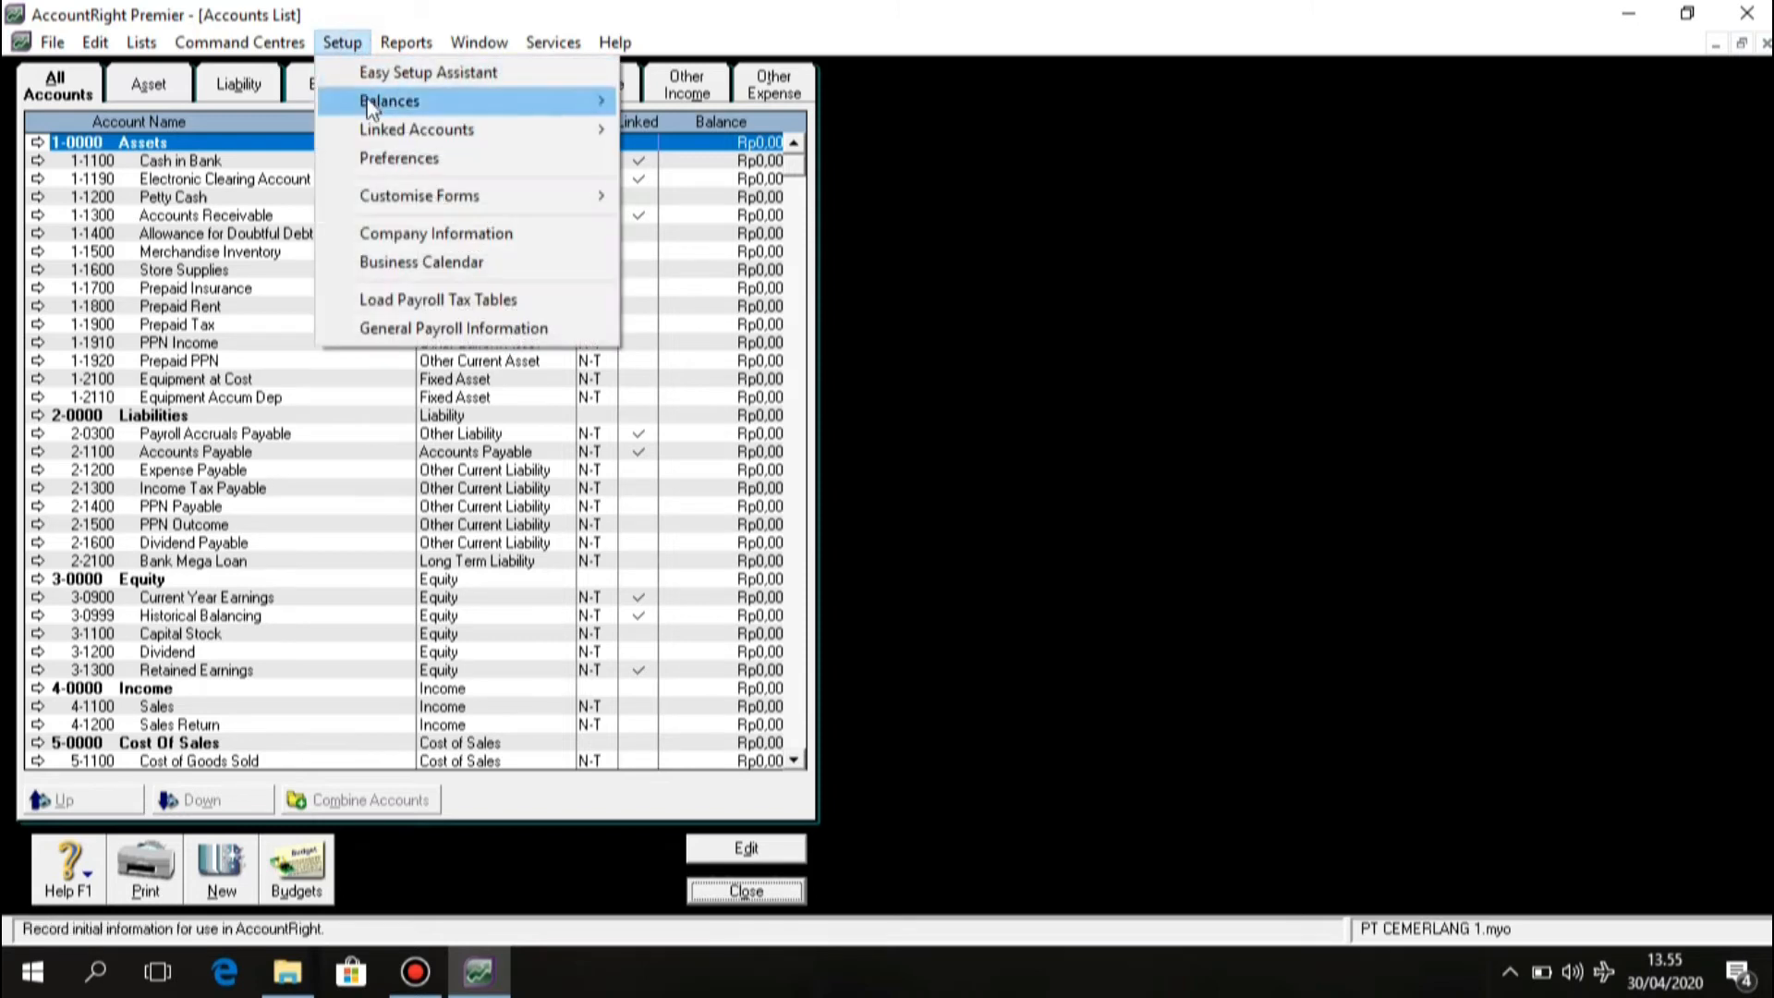
{"action": "mouse_move", "coordinate": [368, 107]}
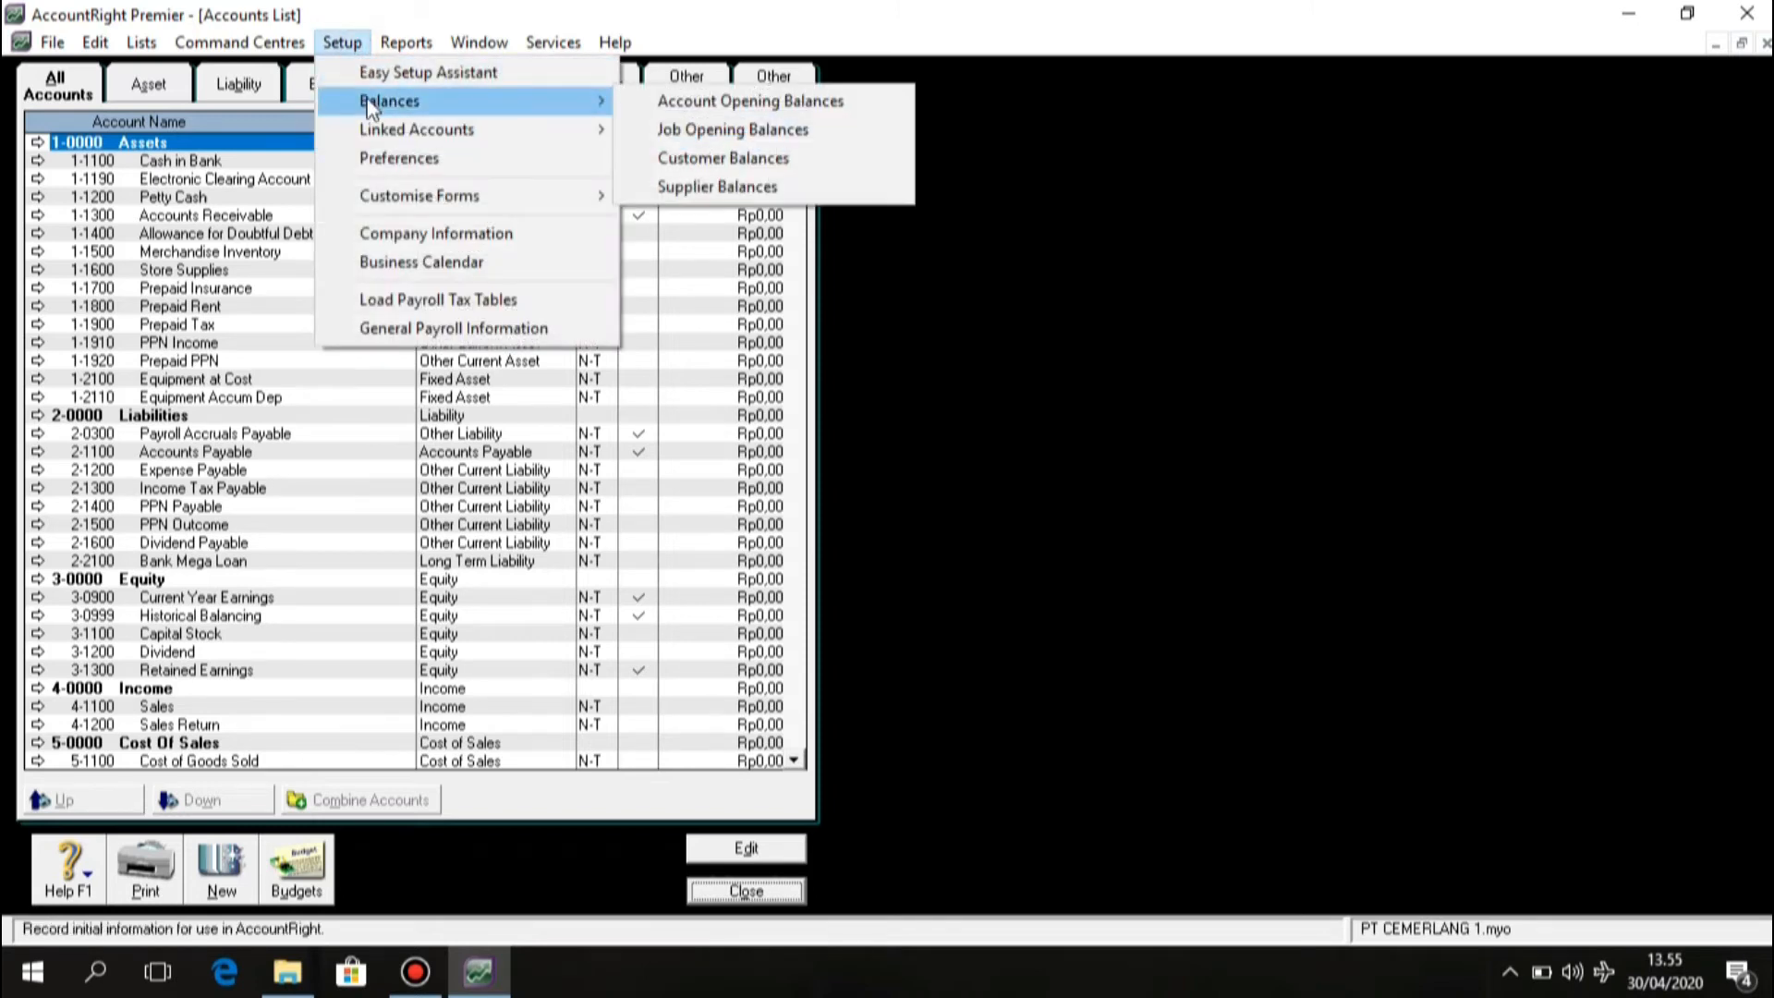
{"action": "left_click", "coordinate": [628, 102]}
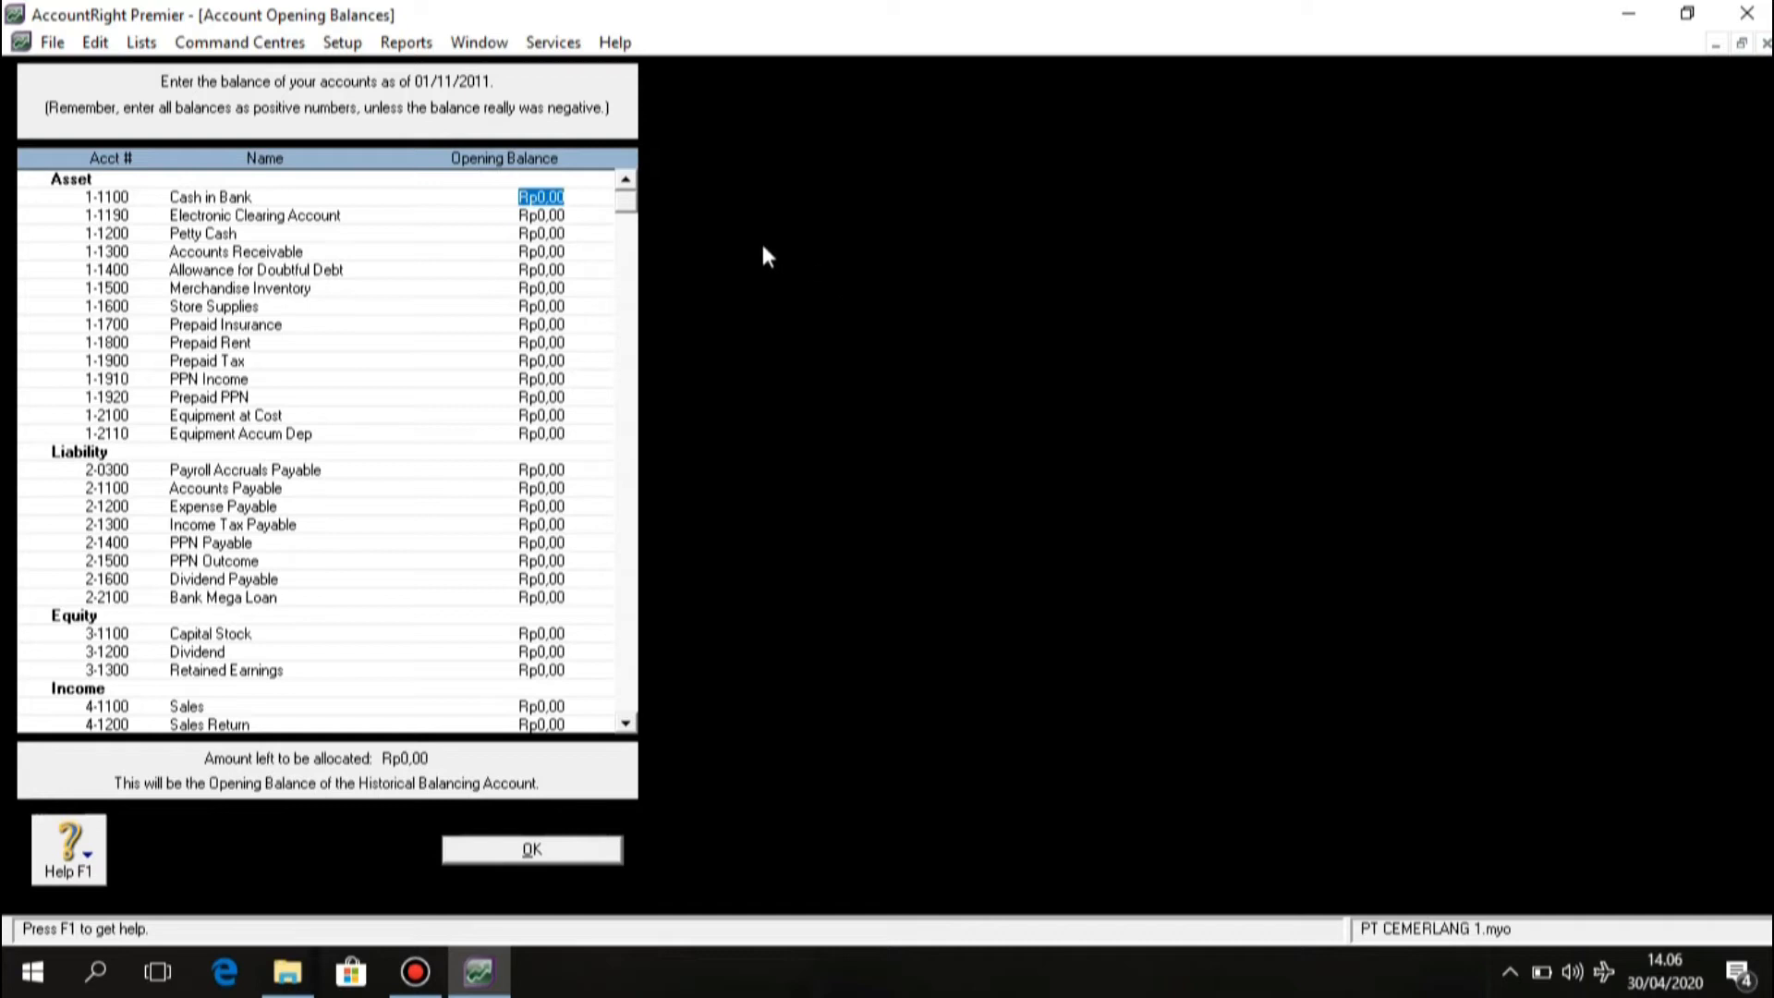
{"action": "left_click", "coordinate": [560, 196]}
{"action": "left_click_drag", "start_coordinate": [561, 197], "coordinate": [517, 212]}
{"action": "type", "text": "41520000"}
{"action": "left_click", "coordinate": [518, 218]}
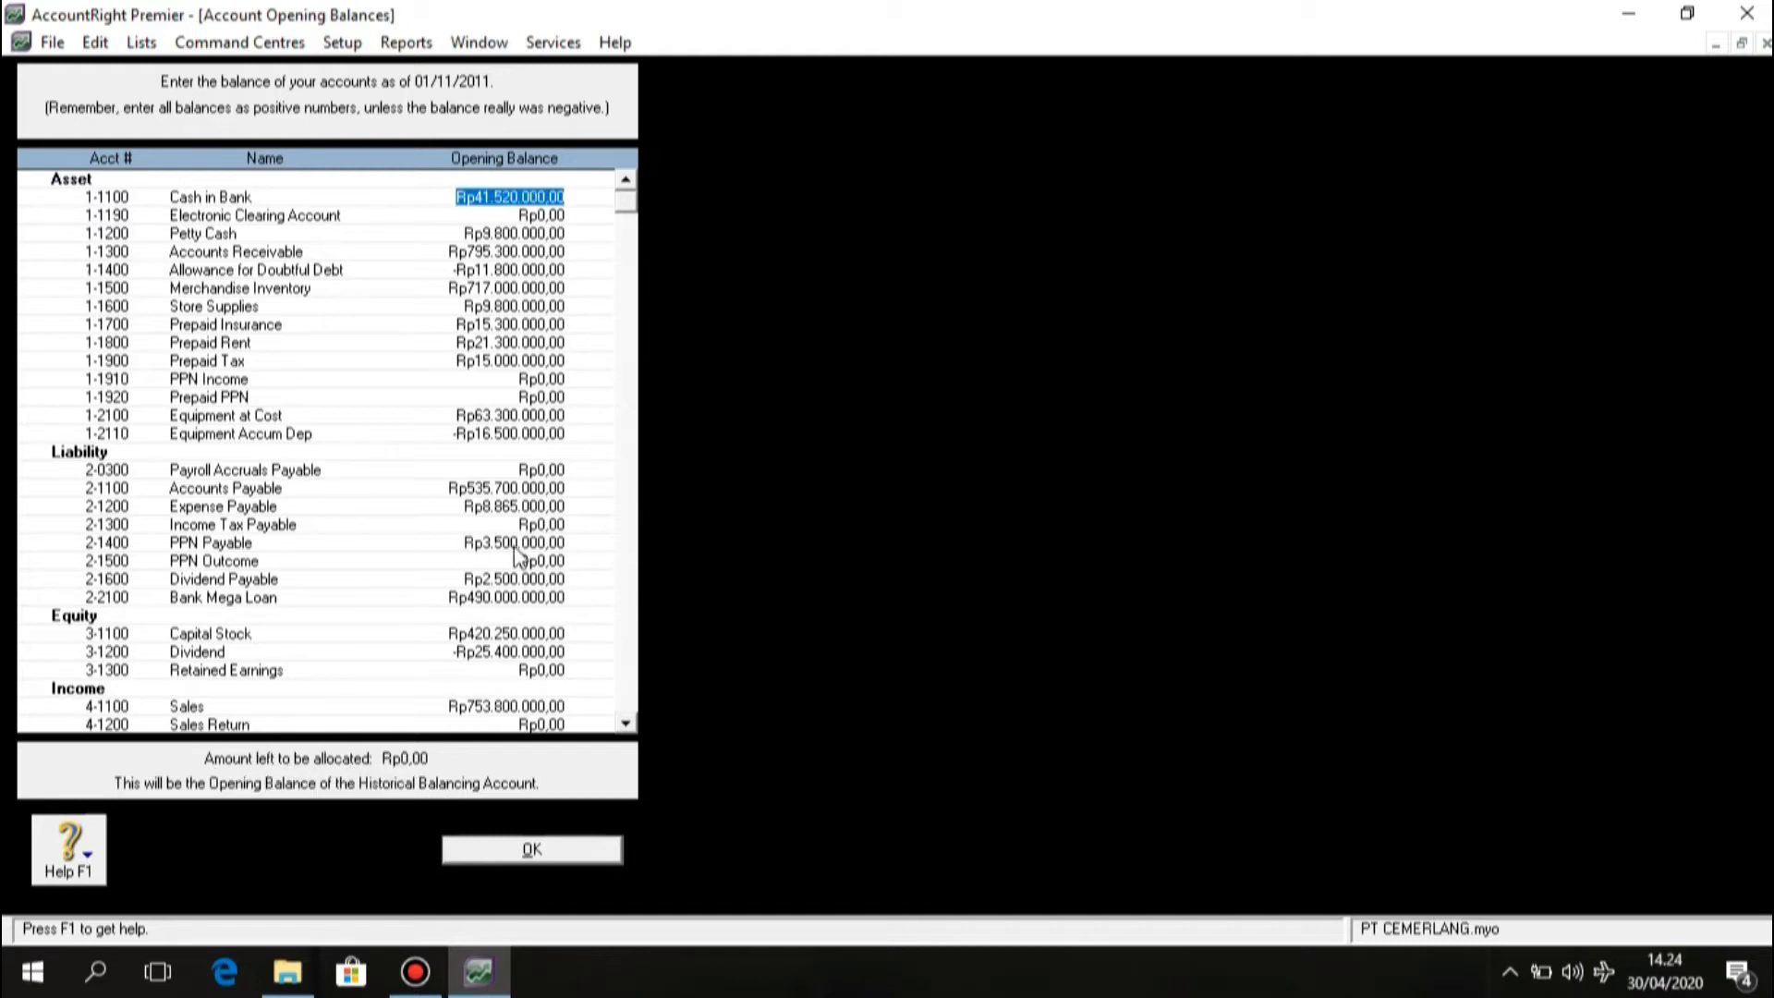
{"action": "left_click", "coordinate": [536, 849]}
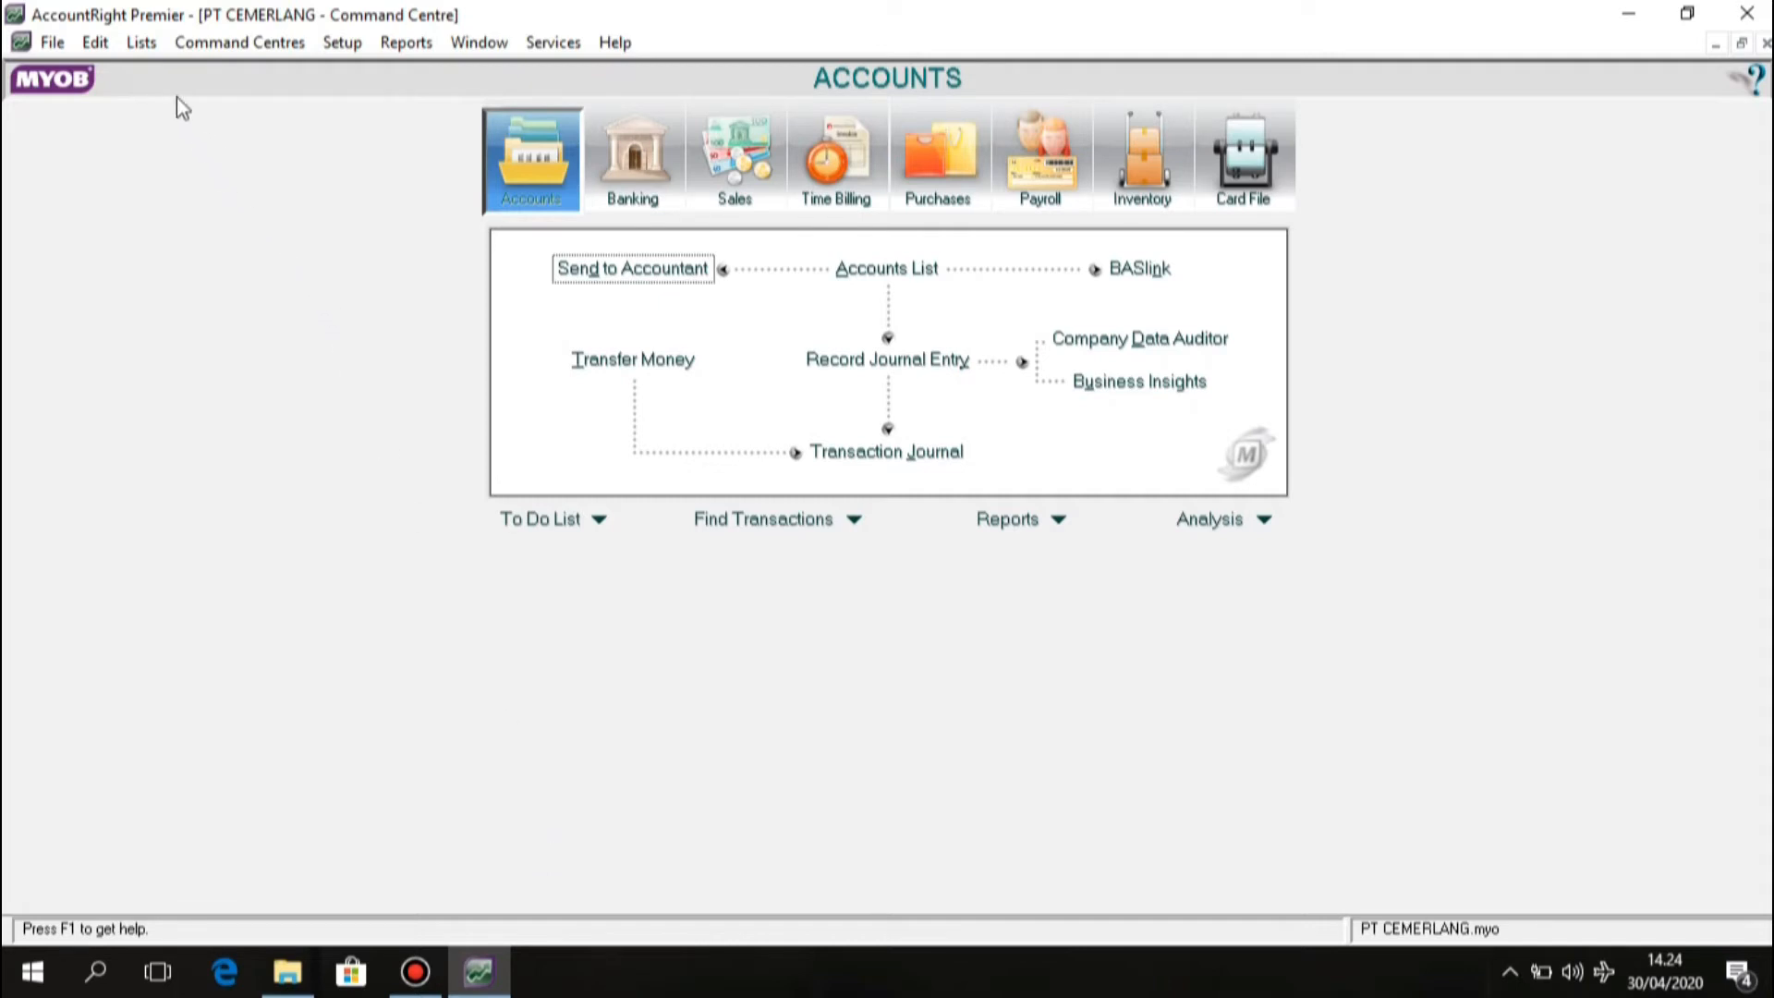
Start a new tax code with code PPN in the Tax Codes list.
{"action": "left_click", "coordinate": [152, 48]}
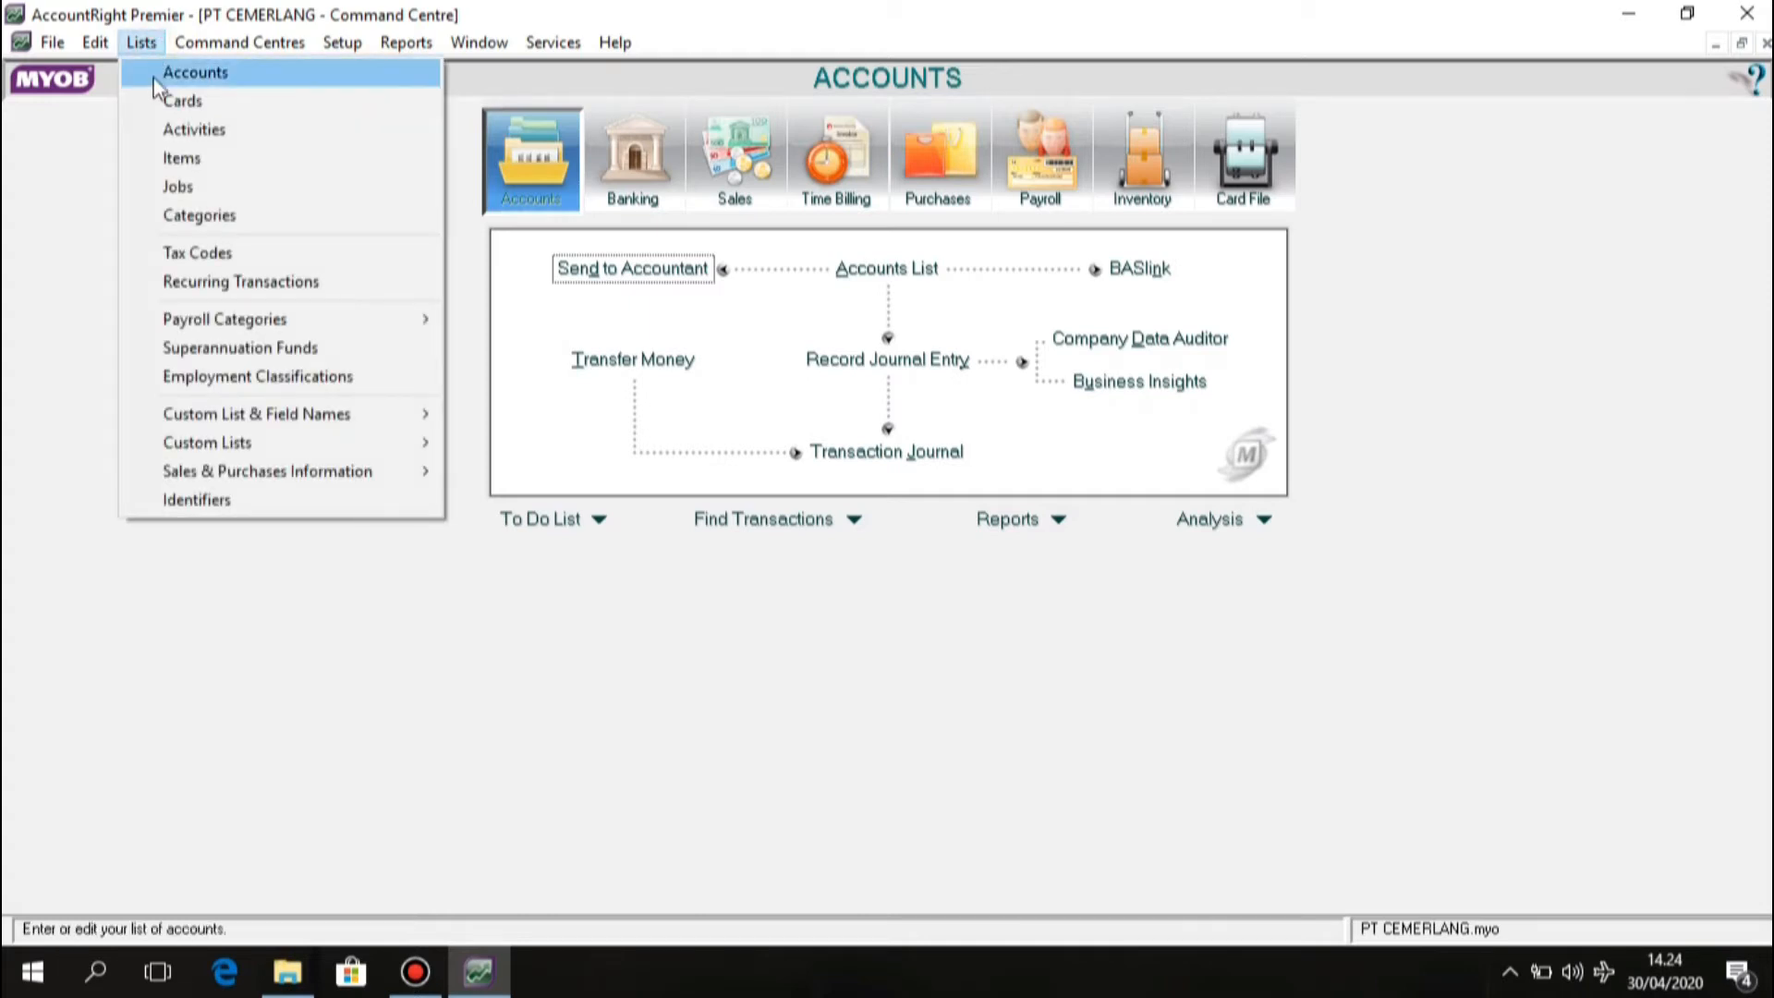
{"action": "left_click", "coordinate": [244, 252]}
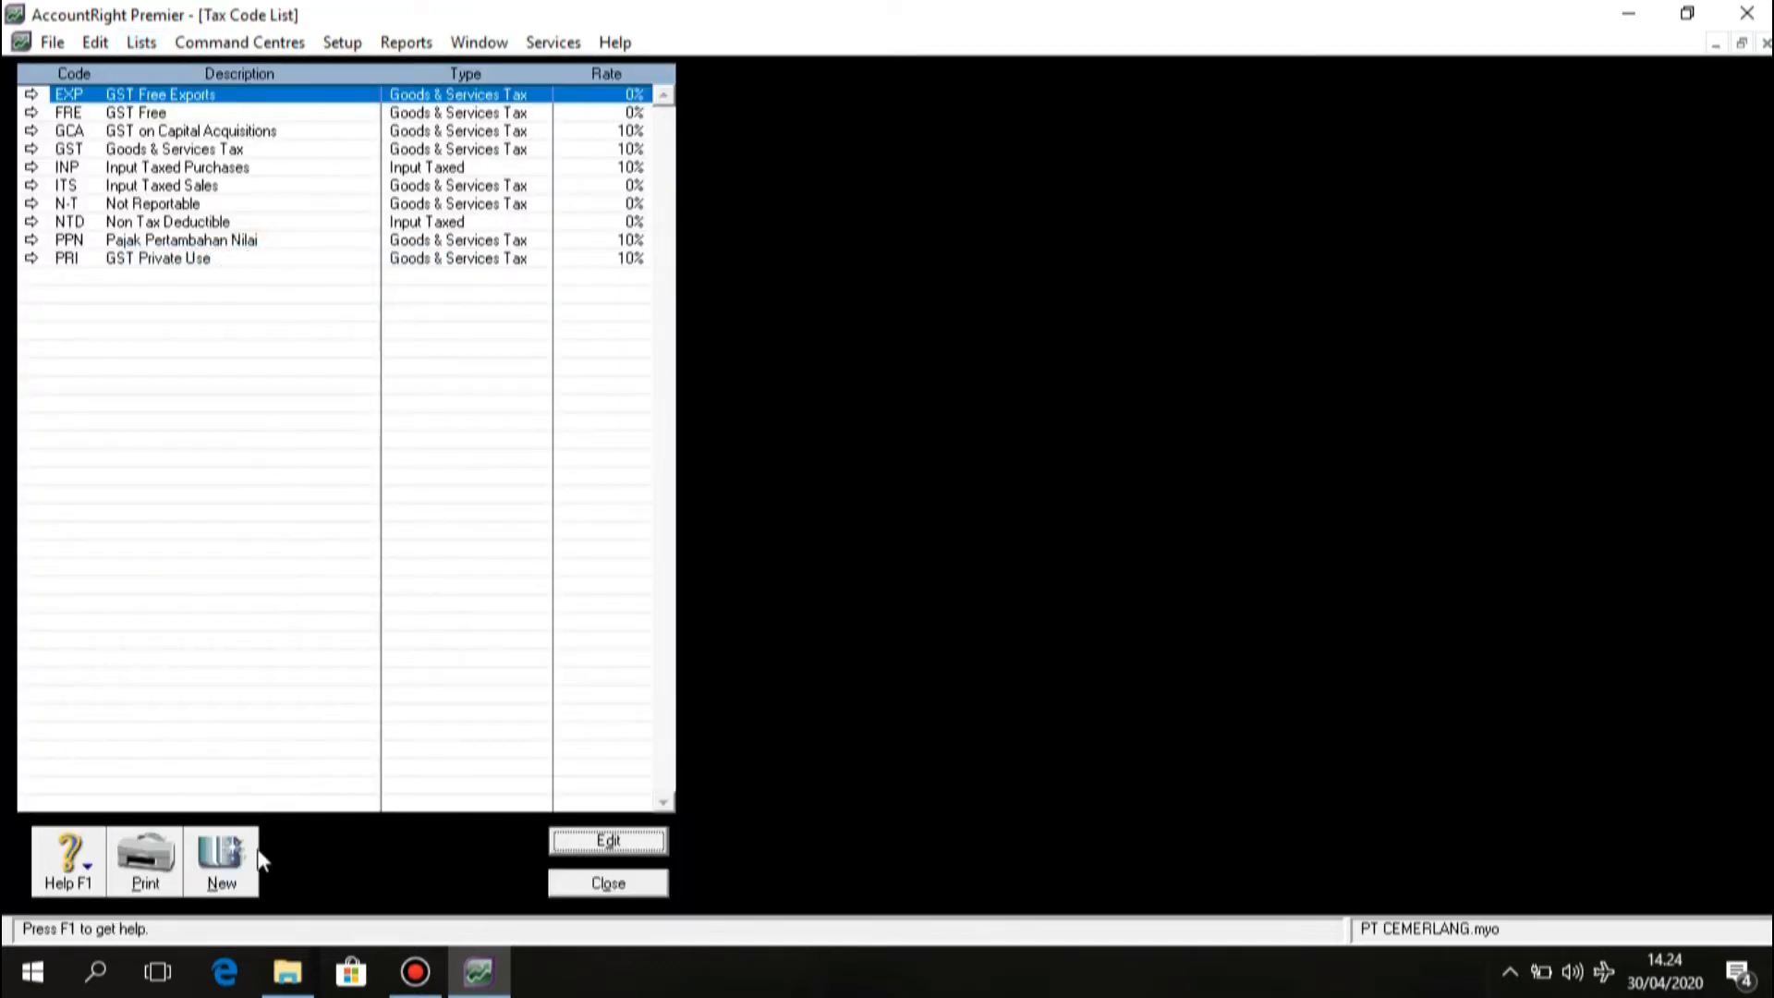
{"action": "left_click", "coordinate": [246, 870]}
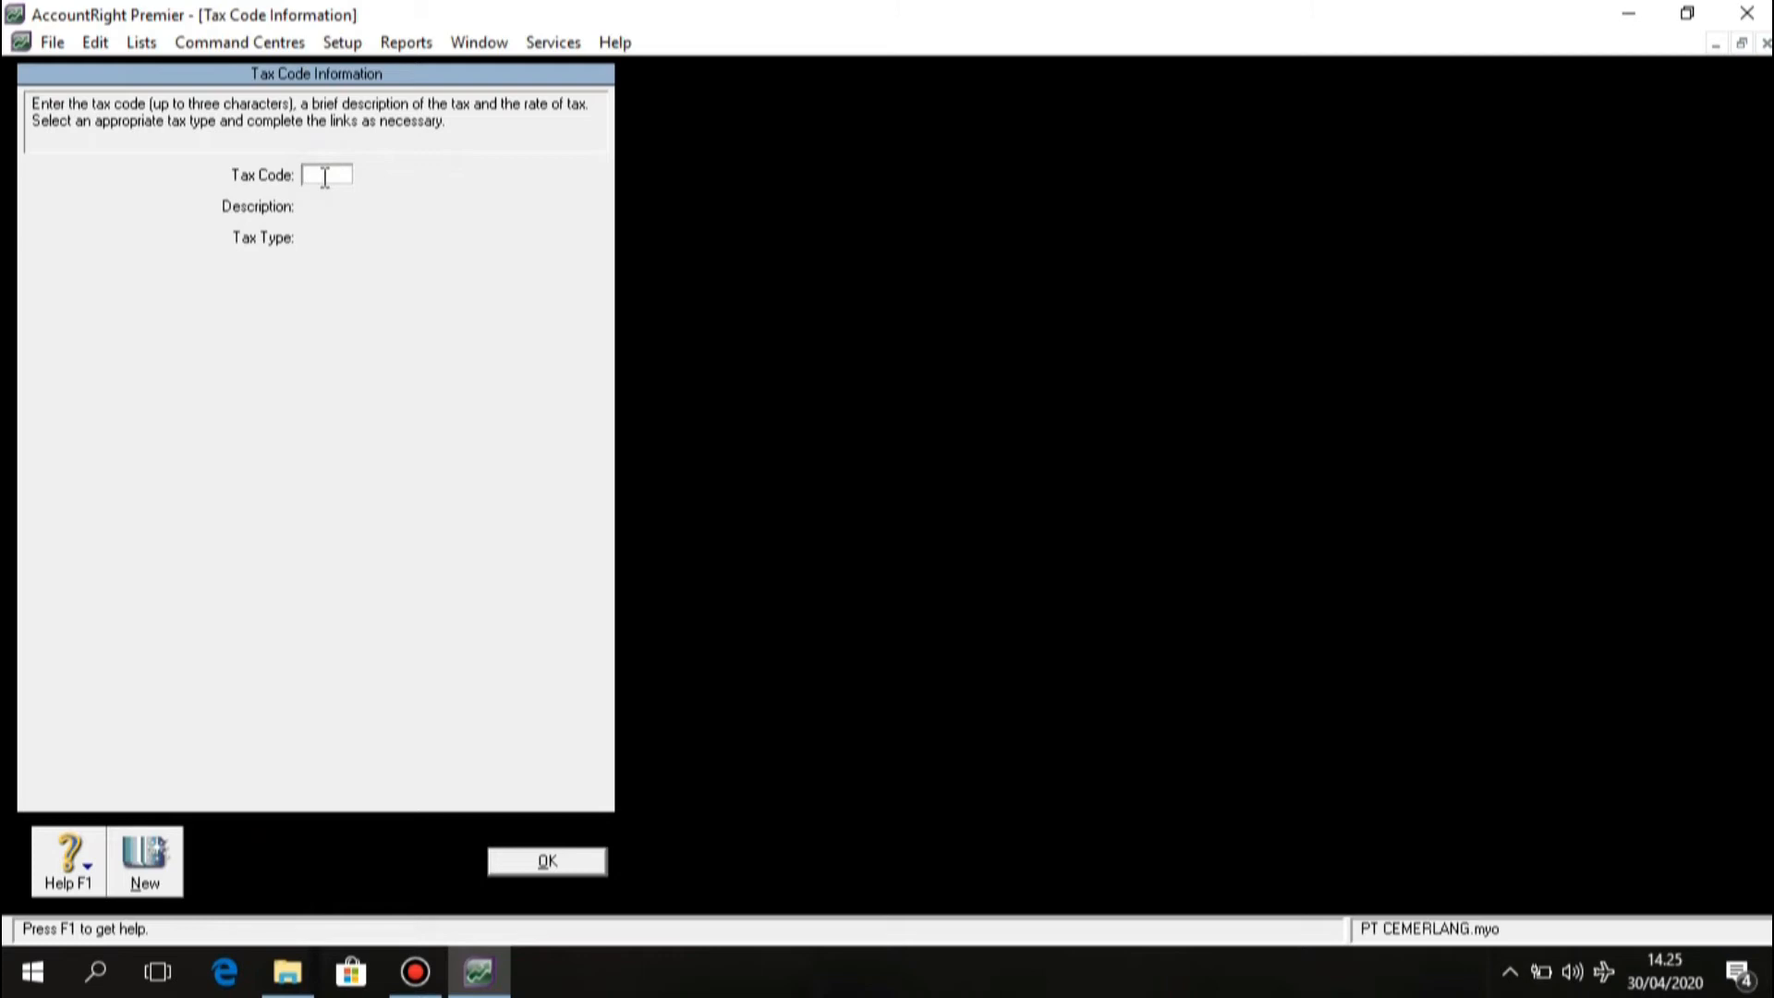
{"action": "type", "text": "PPN"}
{"action": "key", "text": "Tab"}
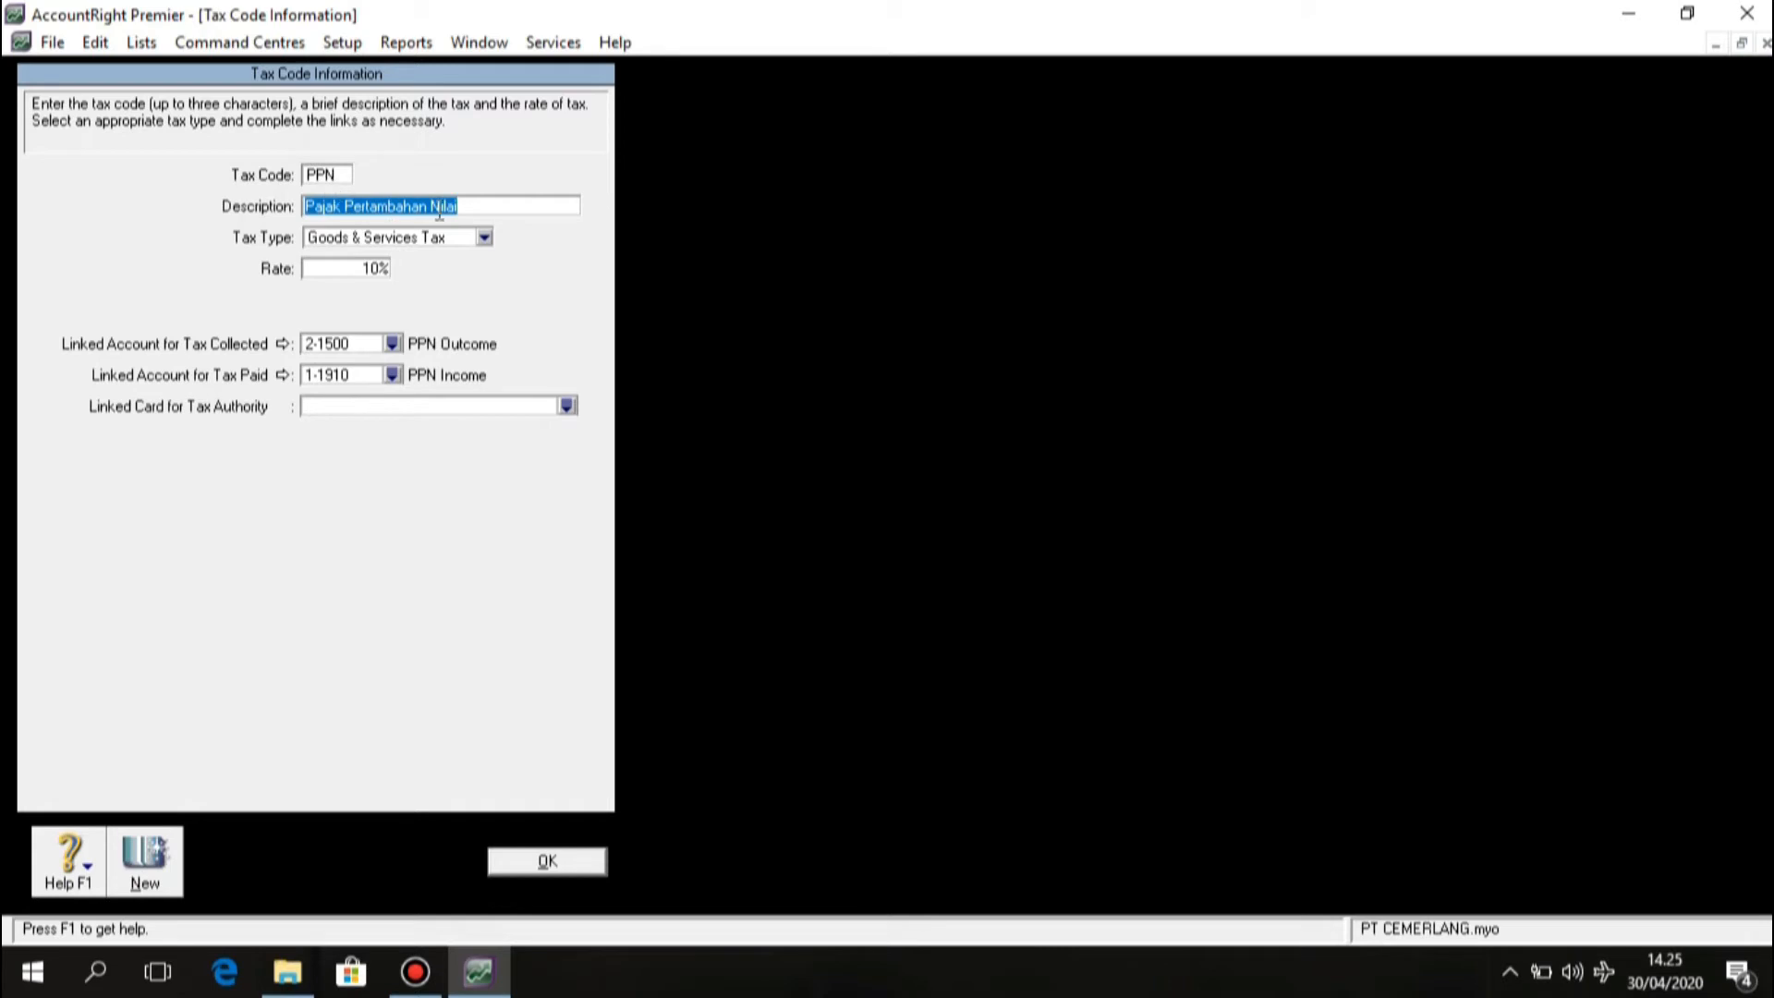
Keep the Pajak Pertambahan Nilai description, Goods & Services Tax type and 10% rate.
{"action": "left_click", "coordinate": [488, 206]}
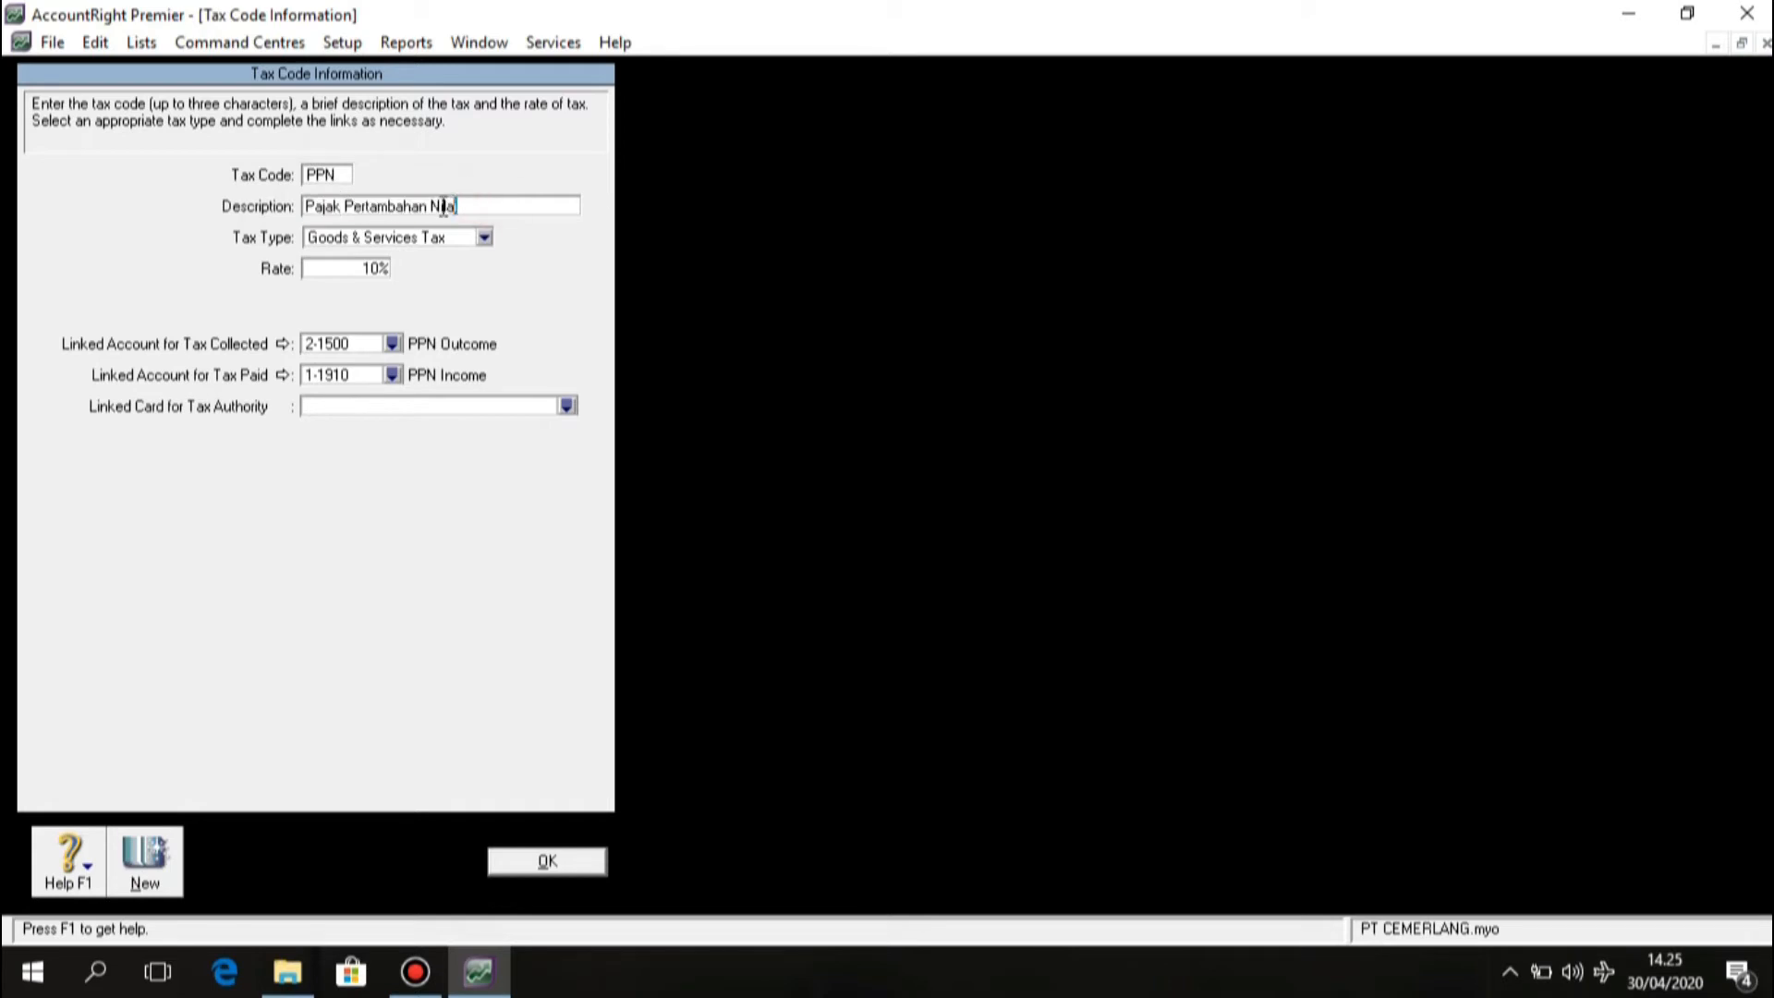
{"action": "left_click", "coordinate": [474, 206]}
{"action": "left_click", "coordinate": [484, 240]}
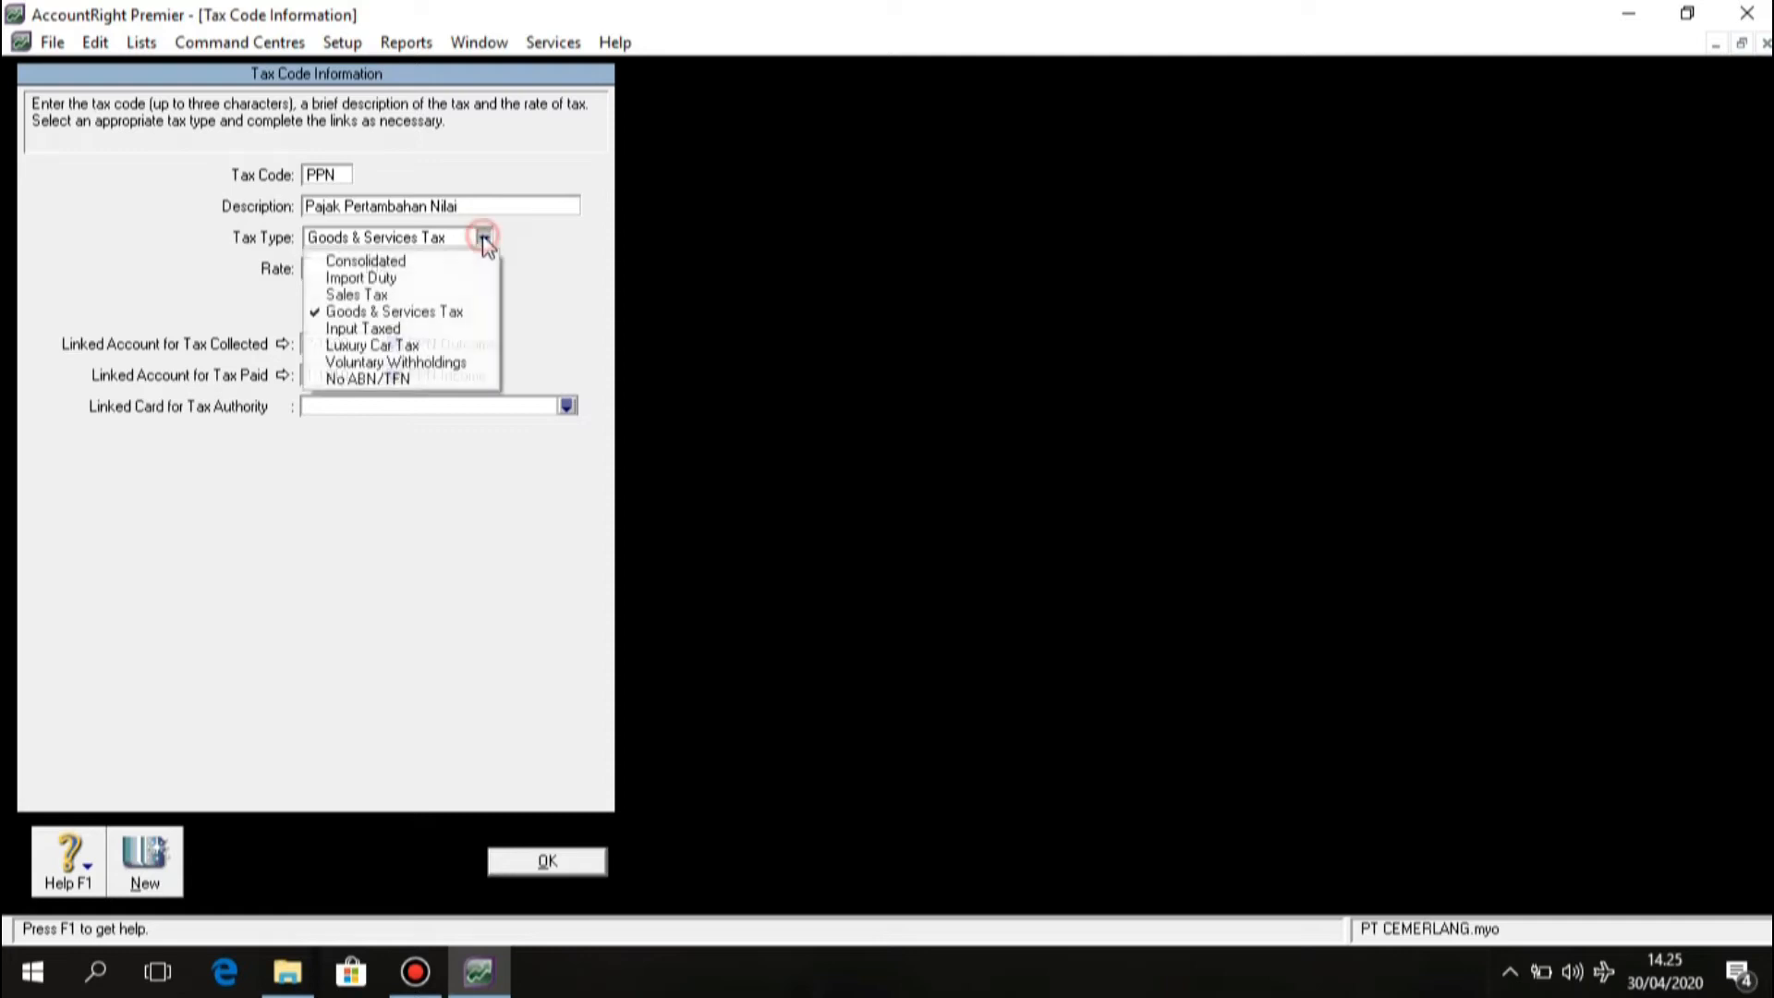
{"action": "left_click", "coordinate": [468, 314]}
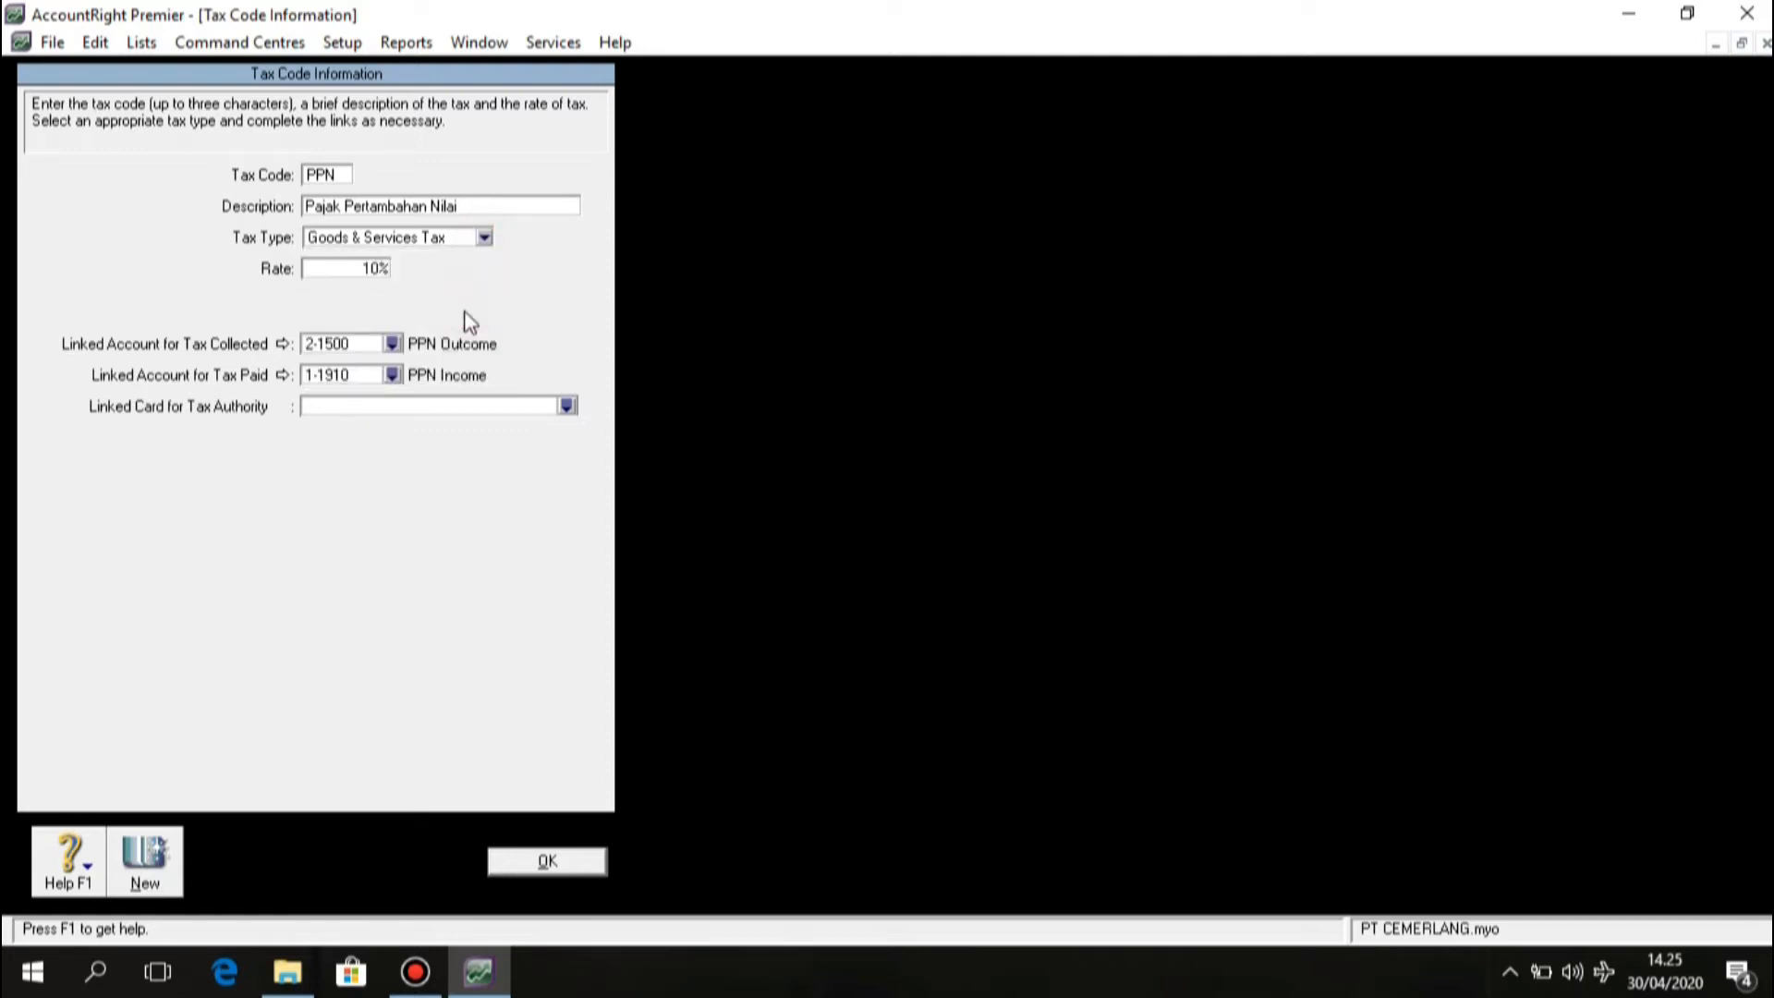
{"action": "left_click", "coordinate": [378, 269]}
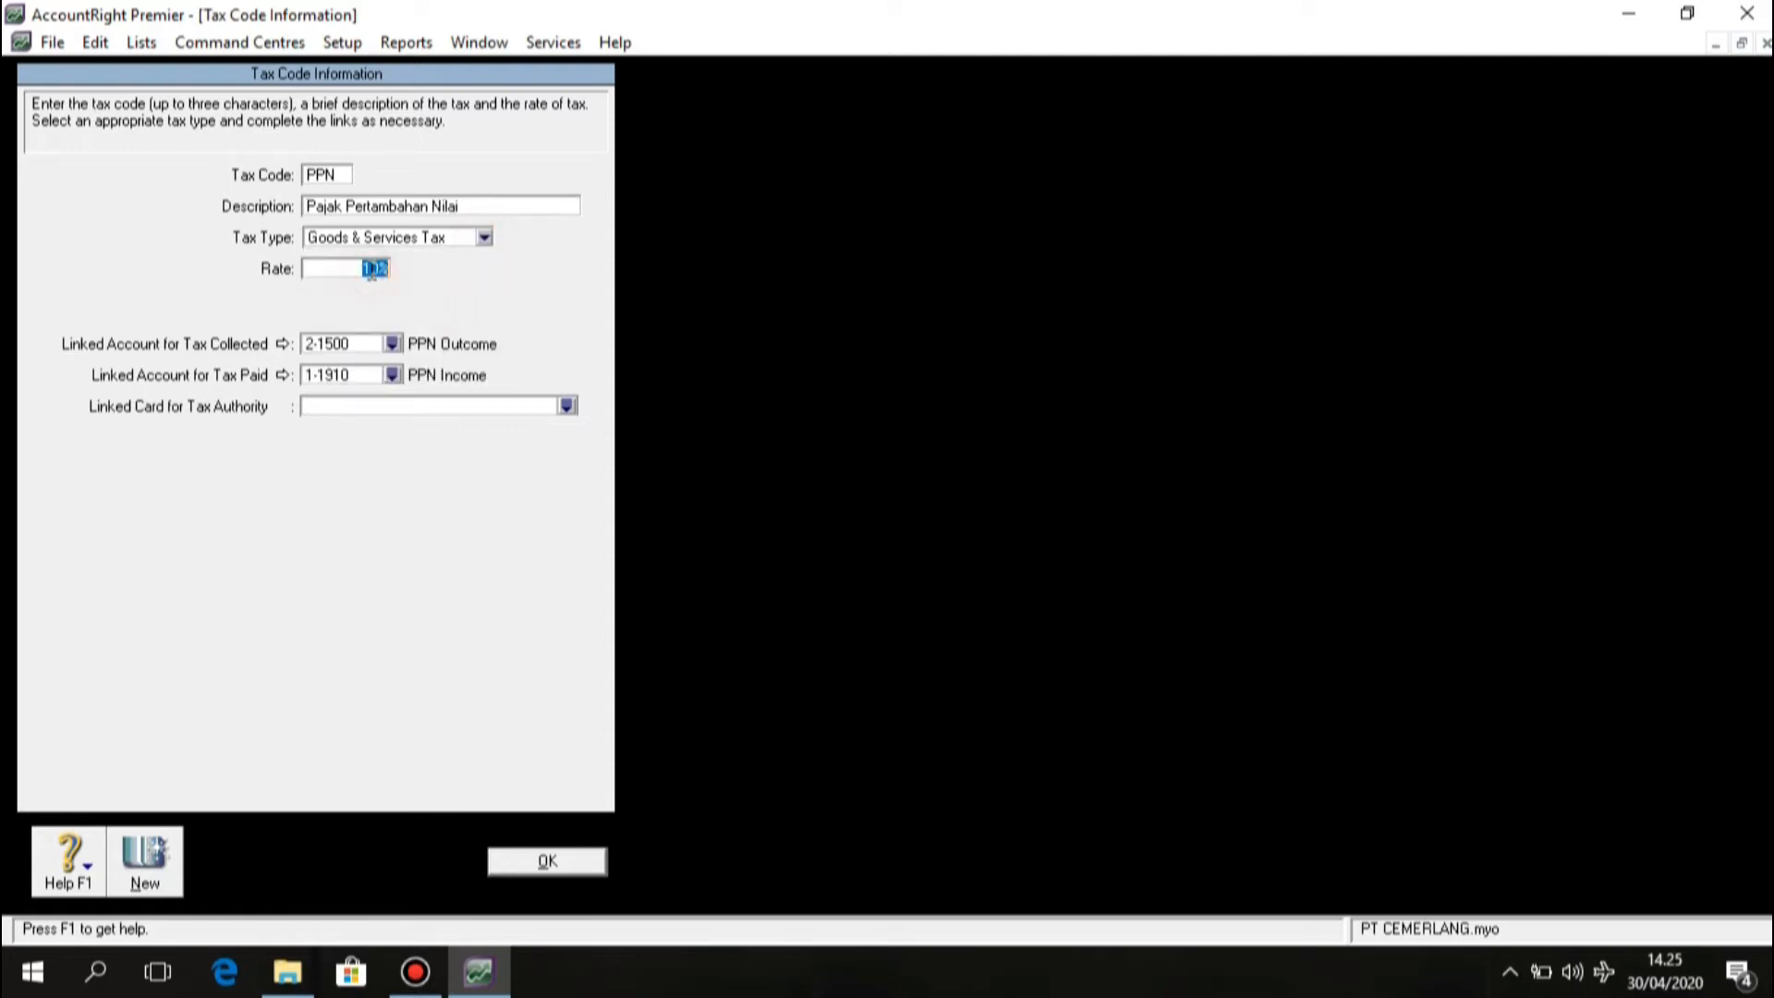
{"action": "left_click", "coordinate": [384, 268]}
Link PPN to 2-1500 PPN Outcome for tax collected and 1-1910 PPN Income for tax paid, then save.
{"action": "left_click", "coordinate": [392, 345]}
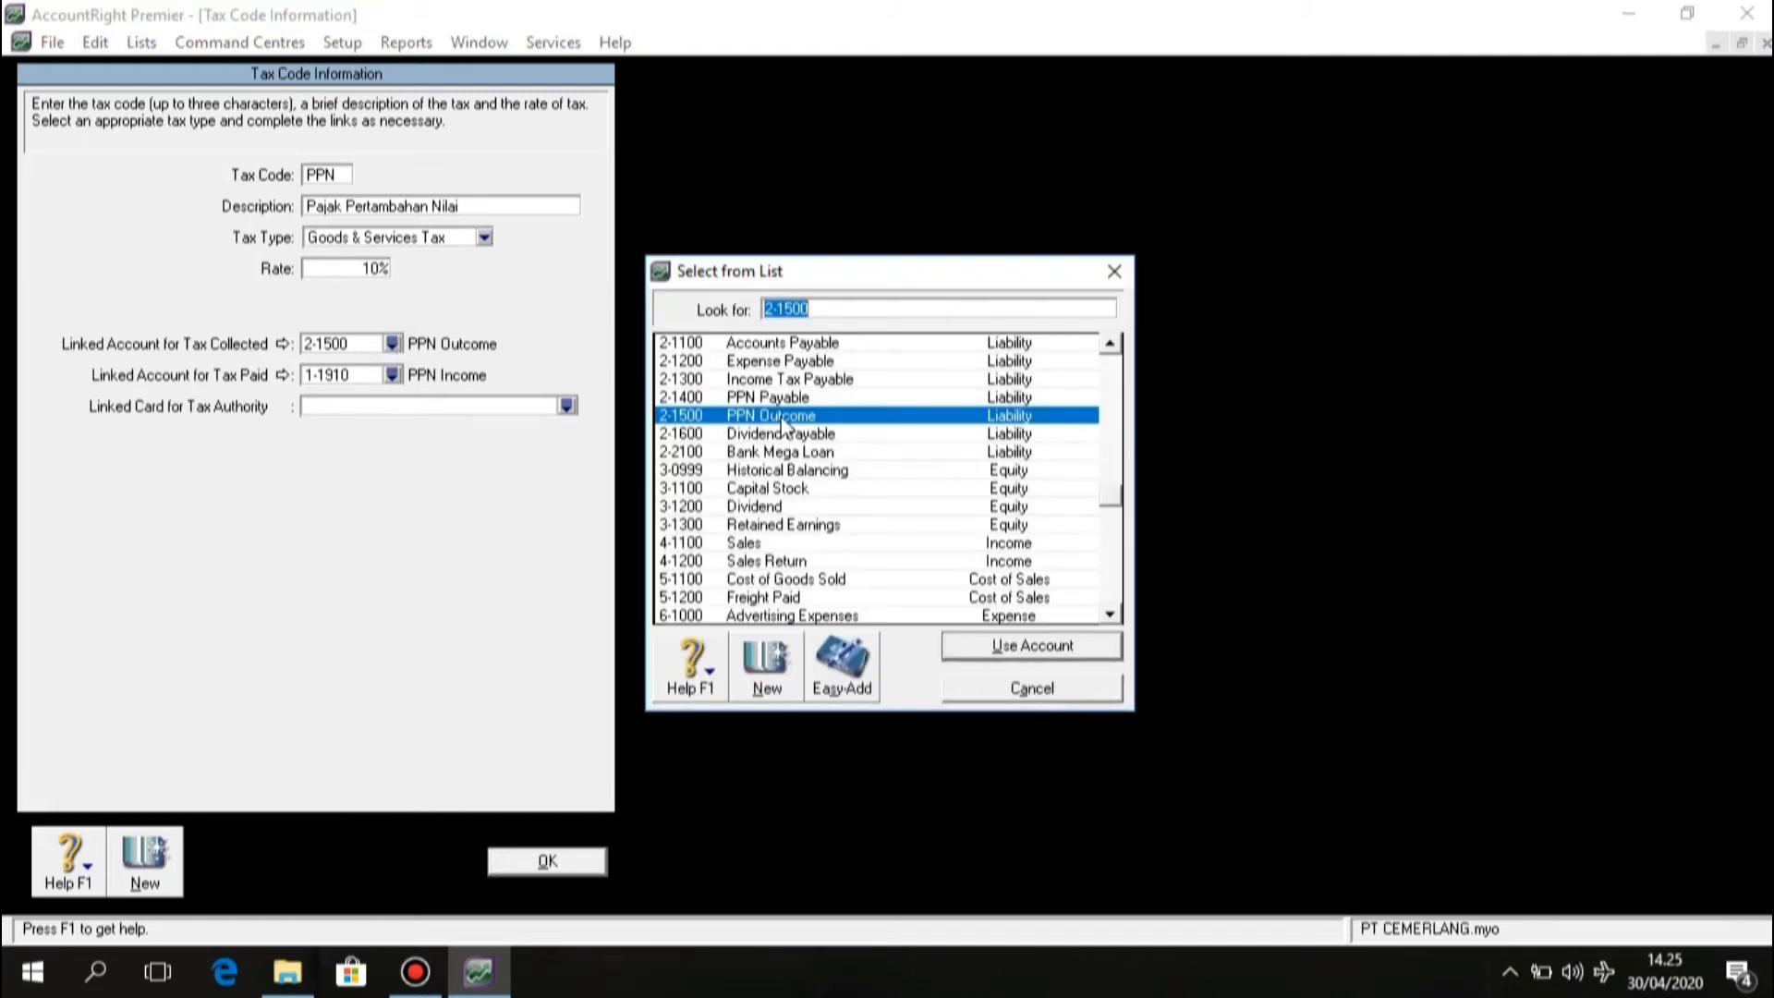
{"action": "left_click", "coordinate": [1063, 649]}
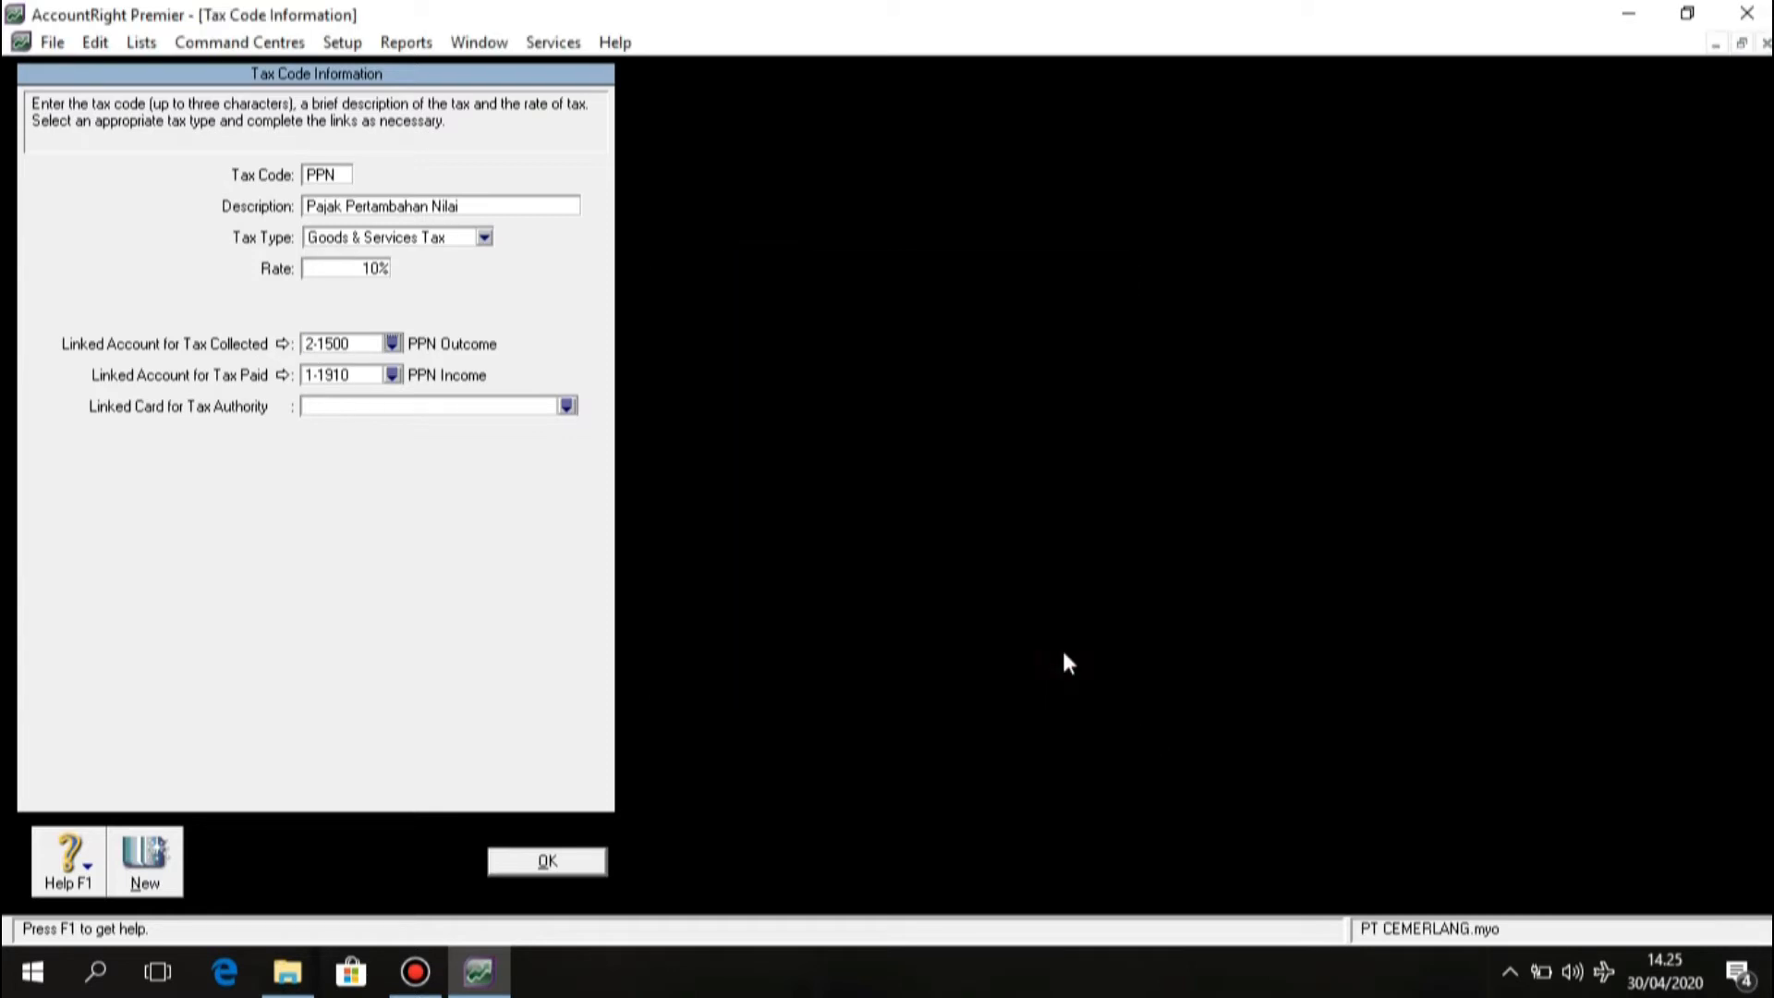
{"action": "left_click", "coordinate": [393, 375]}
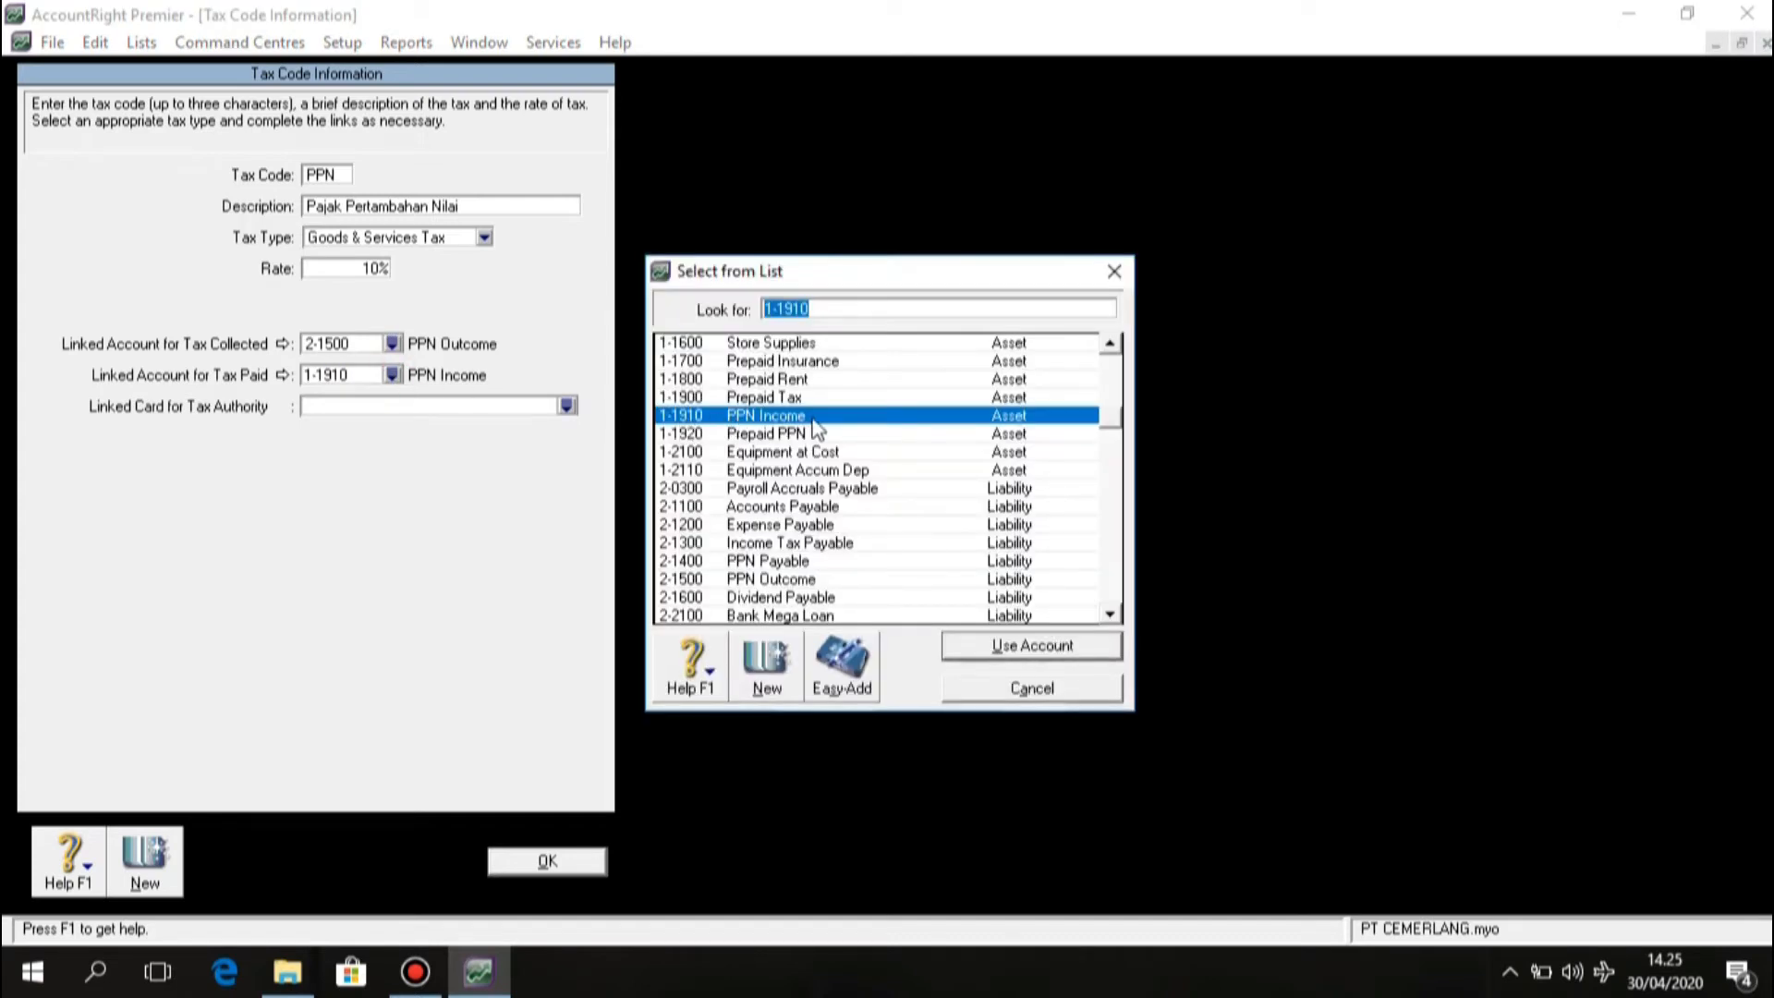
{"action": "left_click", "coordinate": [983, 643]}
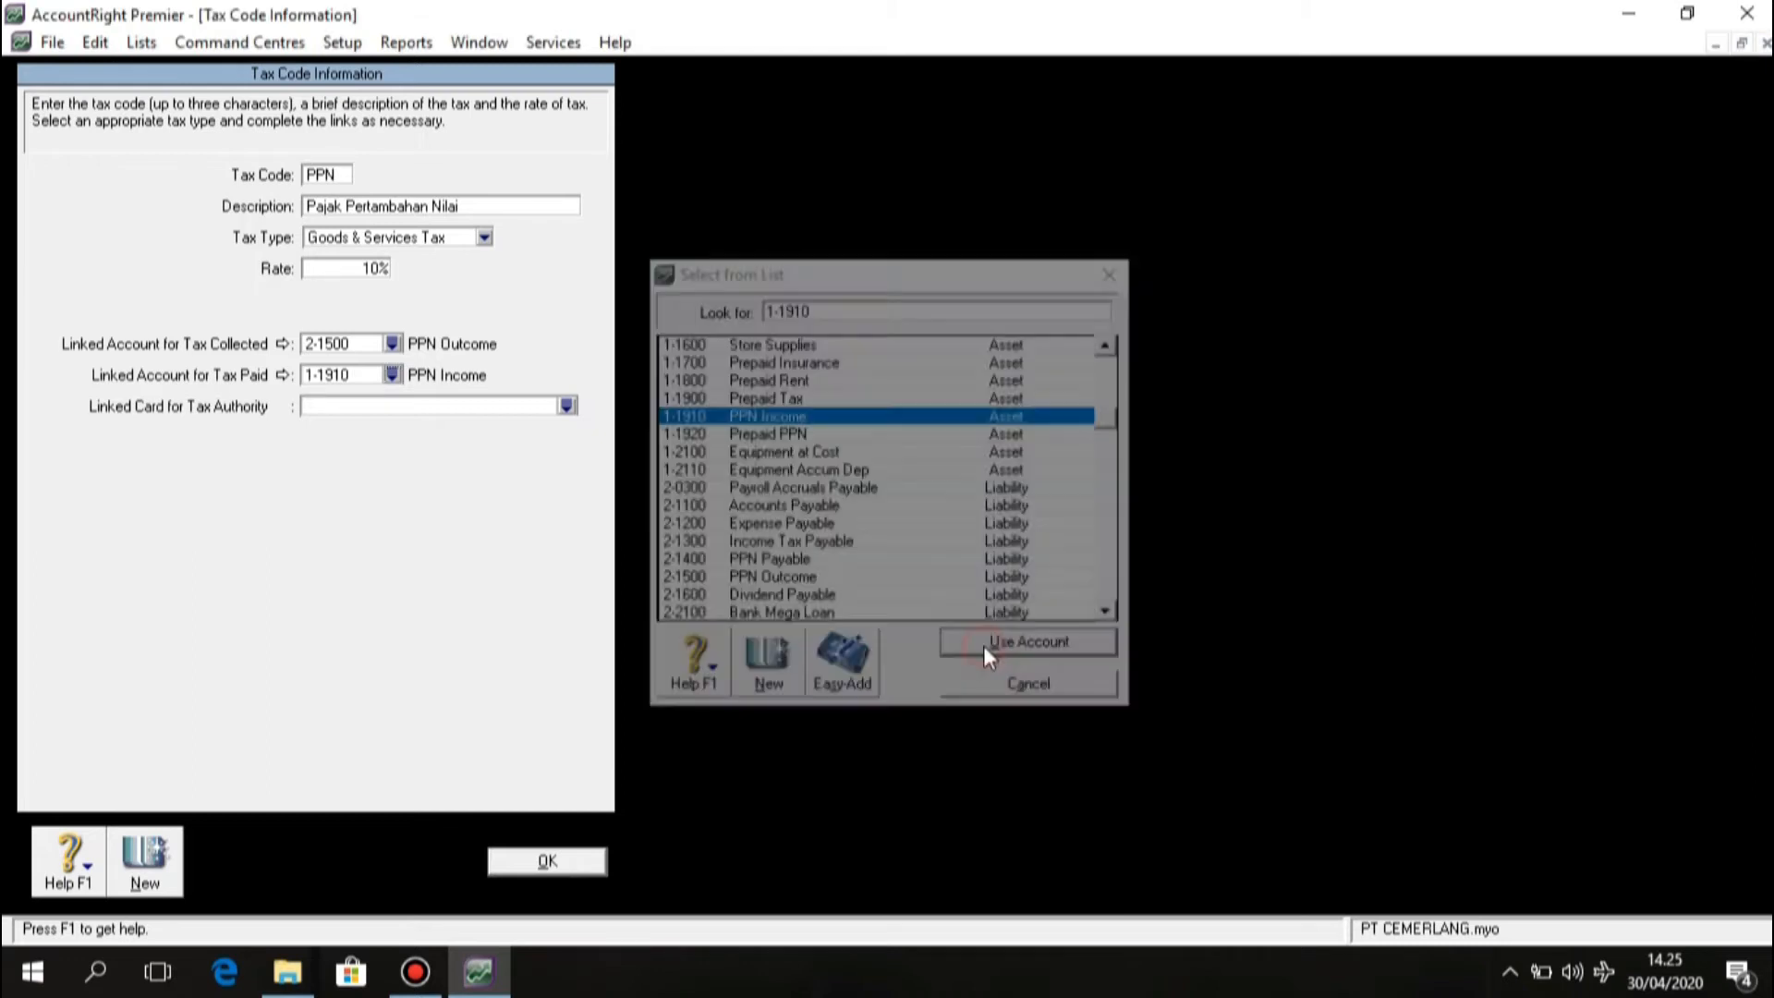
{"action": "left_click", "coordinate": [572, 863]}
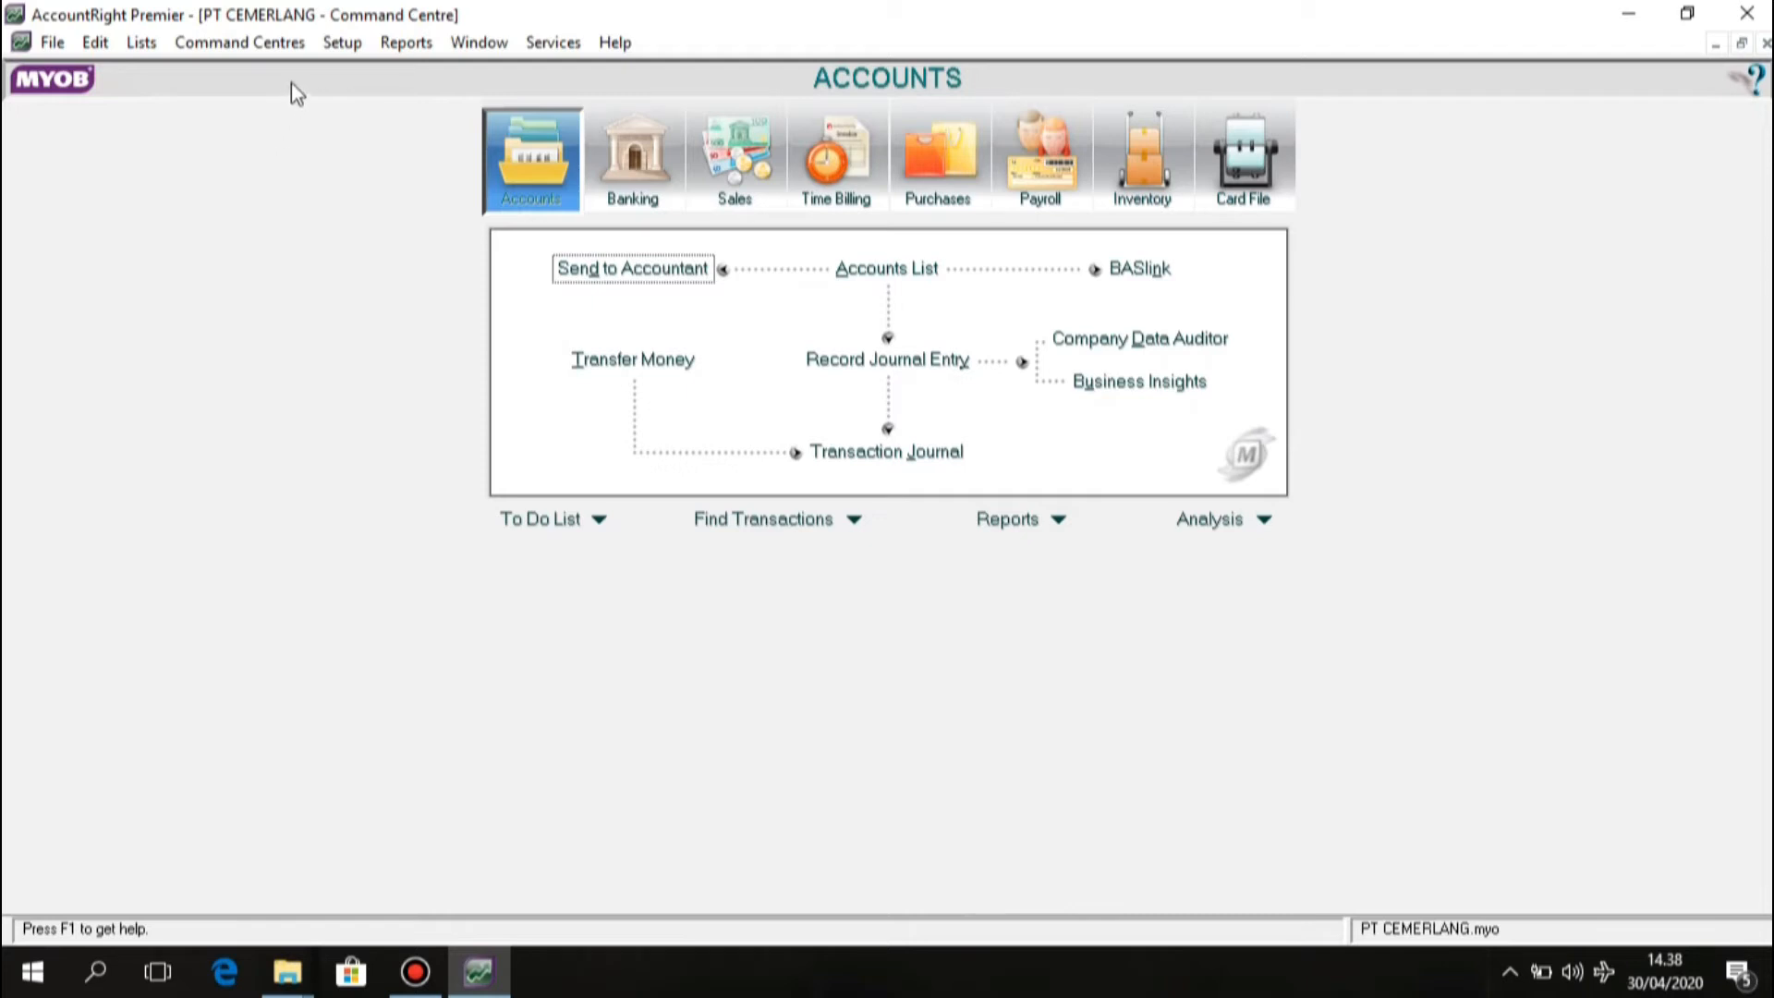
In Sales Linked Accounts, track receivables with 1-1300 Accounts Receivable.
{"action": "left_click", "coordinate": [325, 43]}
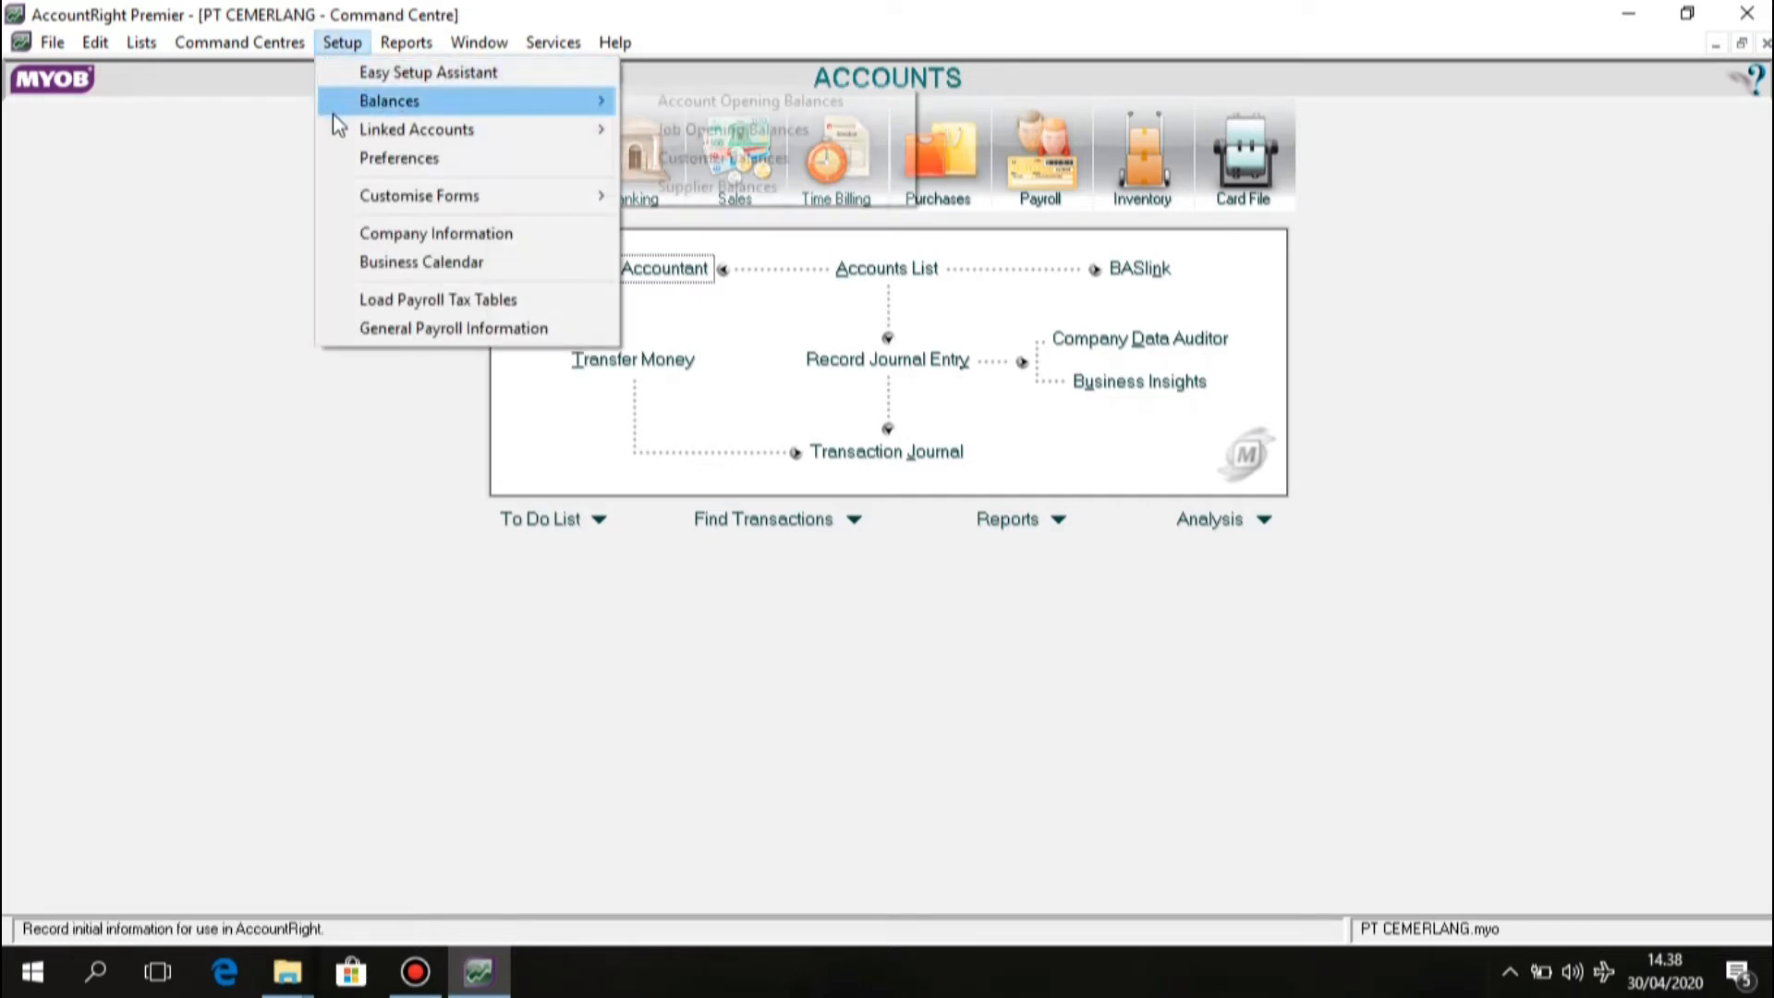
{"action": "mouse_move", "coordinate": [339, 133]}
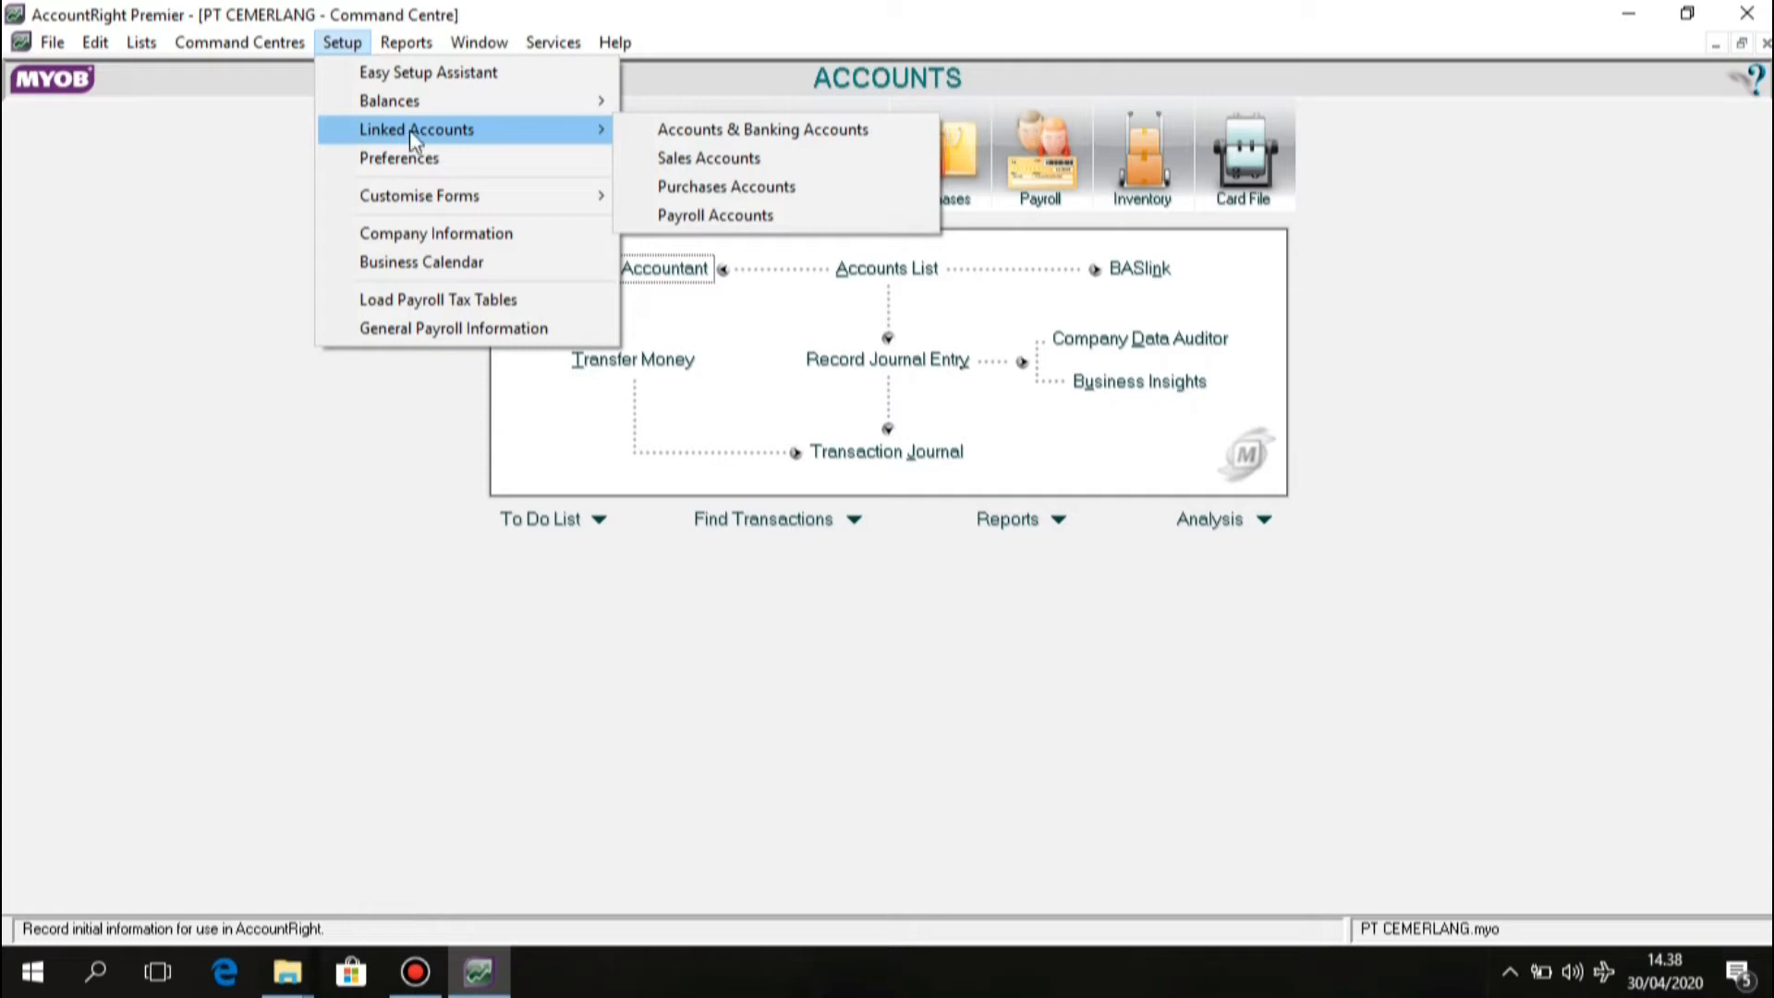
{"action": "left_click", "coordinate": [636, 157]}
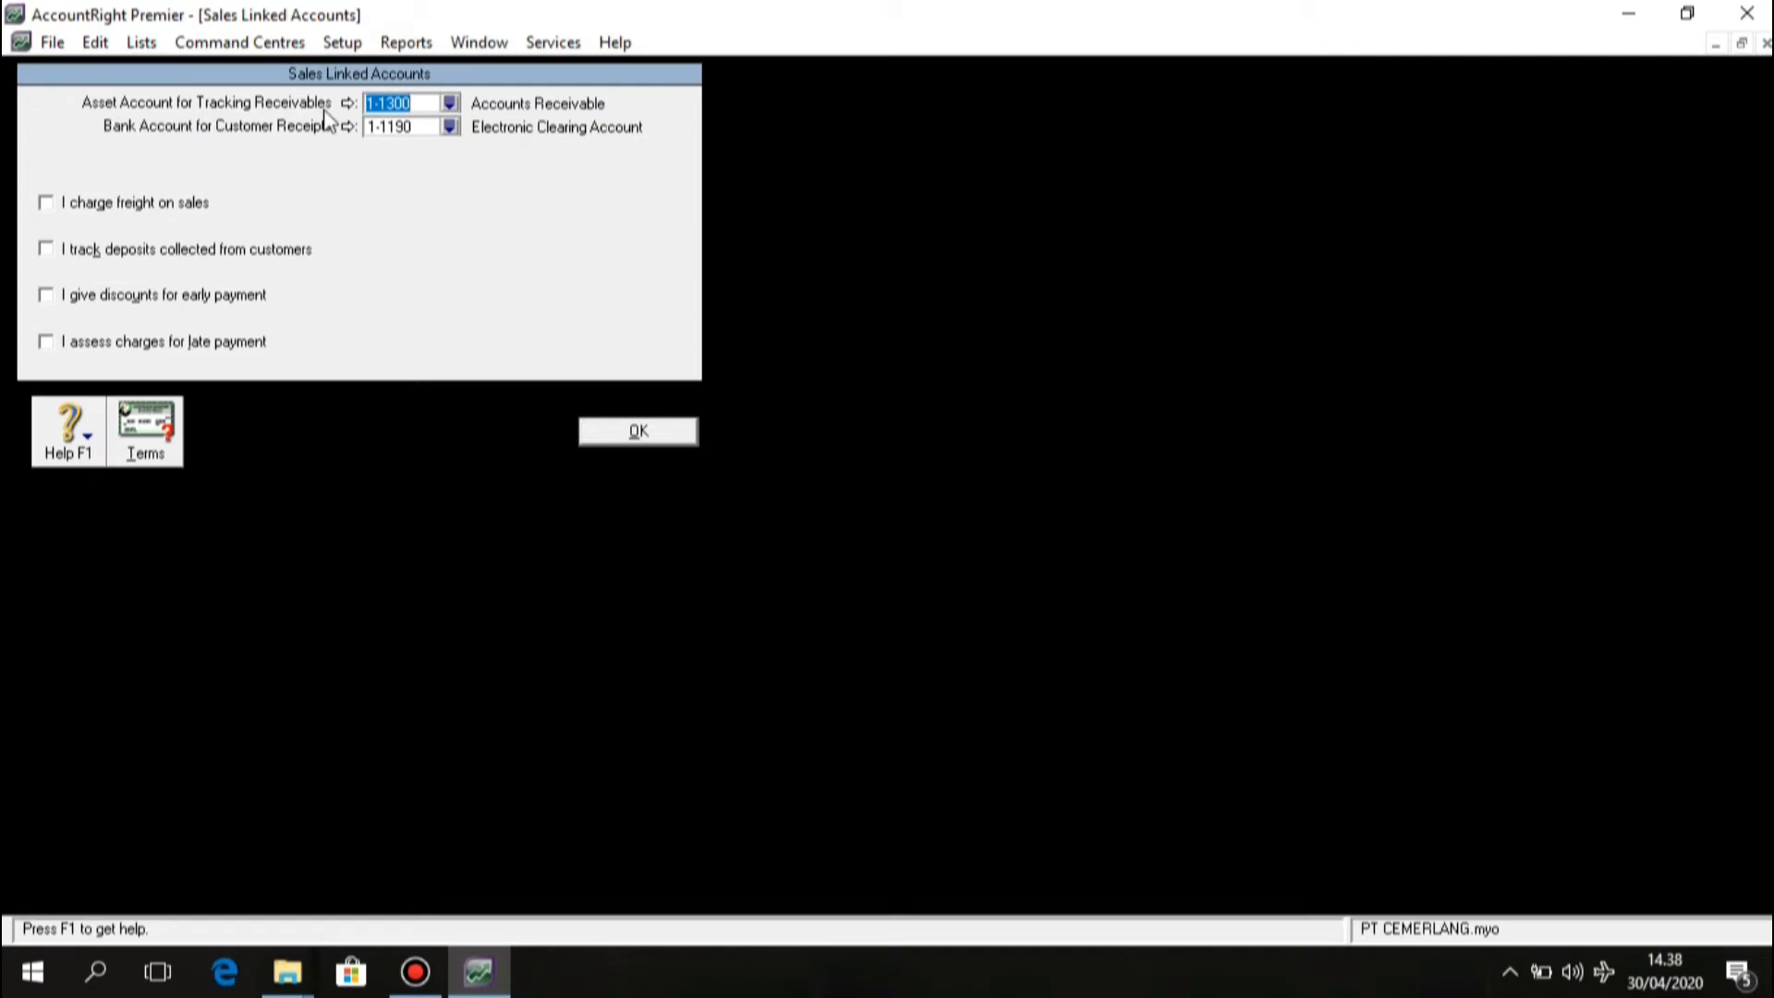
{"action": "left_click", "coordinate": [449, 104]}
{"action": "left_click", "coordinate": [756, 396]}
{"action": "left_click", "coordinate": [1049, 648]}
Deposit customer receipts to 1-1100 Cash in Bank and turn on charging freight on sales.
{"action": "left_click", "coordinate": [450, 127]}
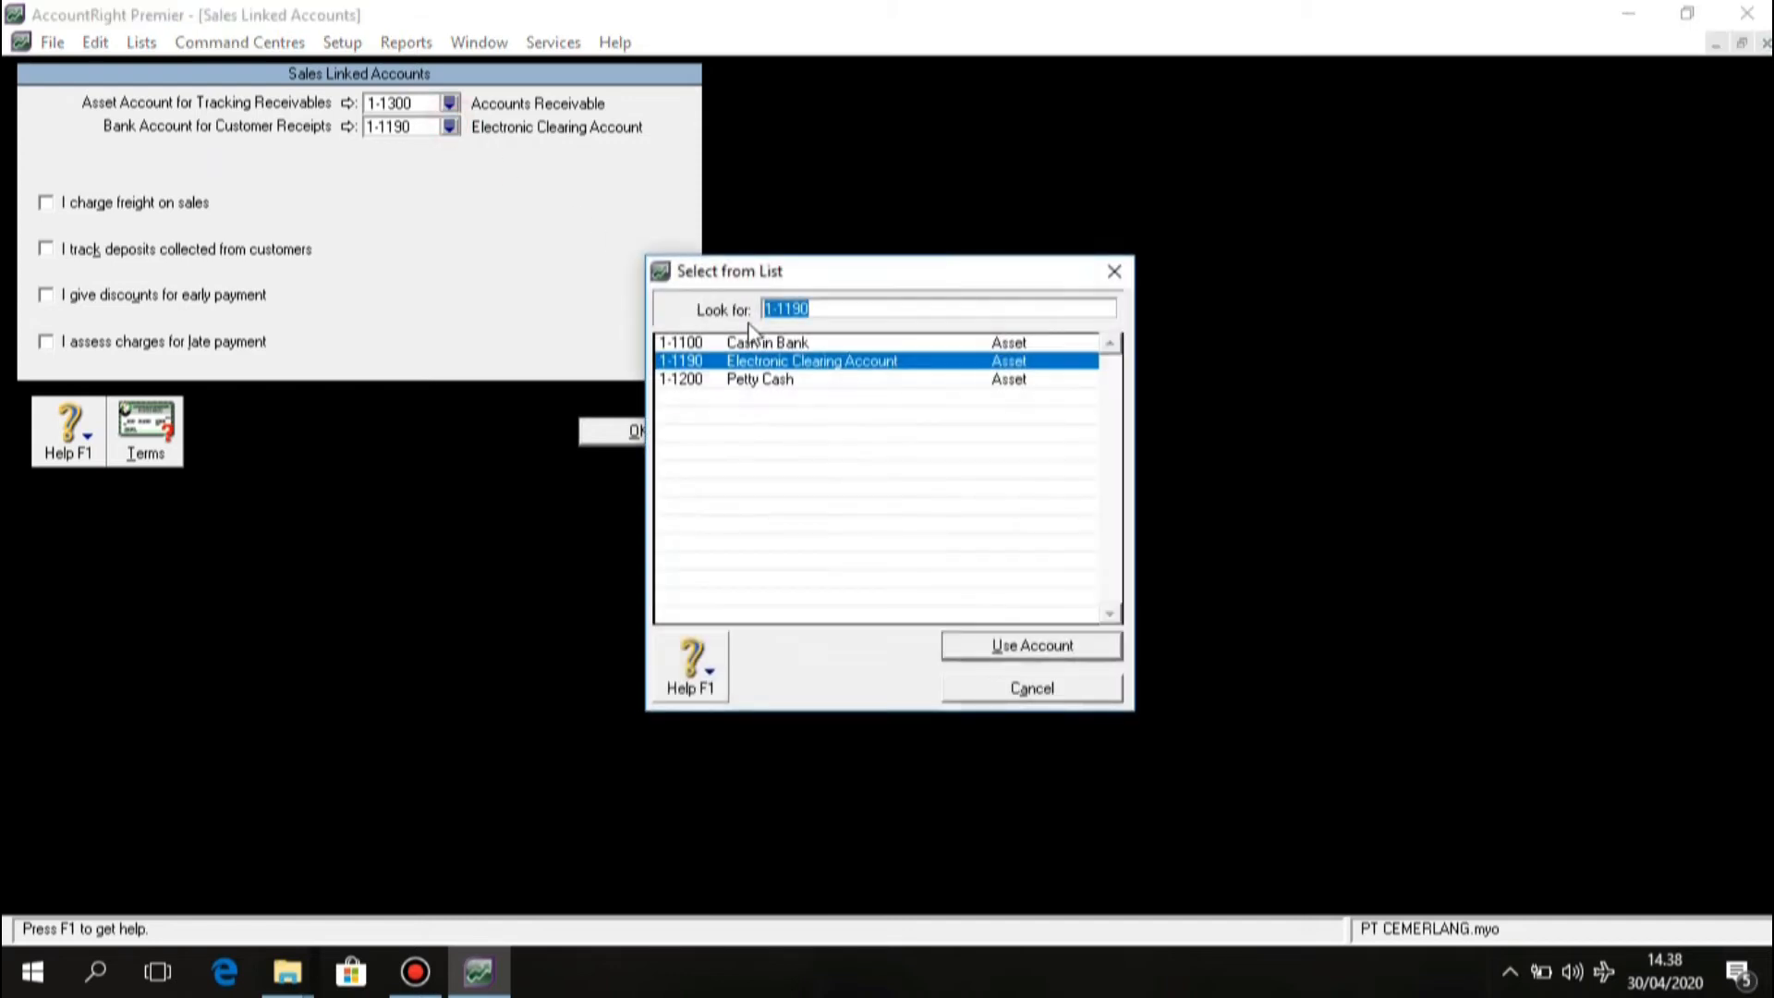
{"action": "left_click", "coordinate": [763, 346]}
{"action": "left_click", "coordinate": [987, 646]}
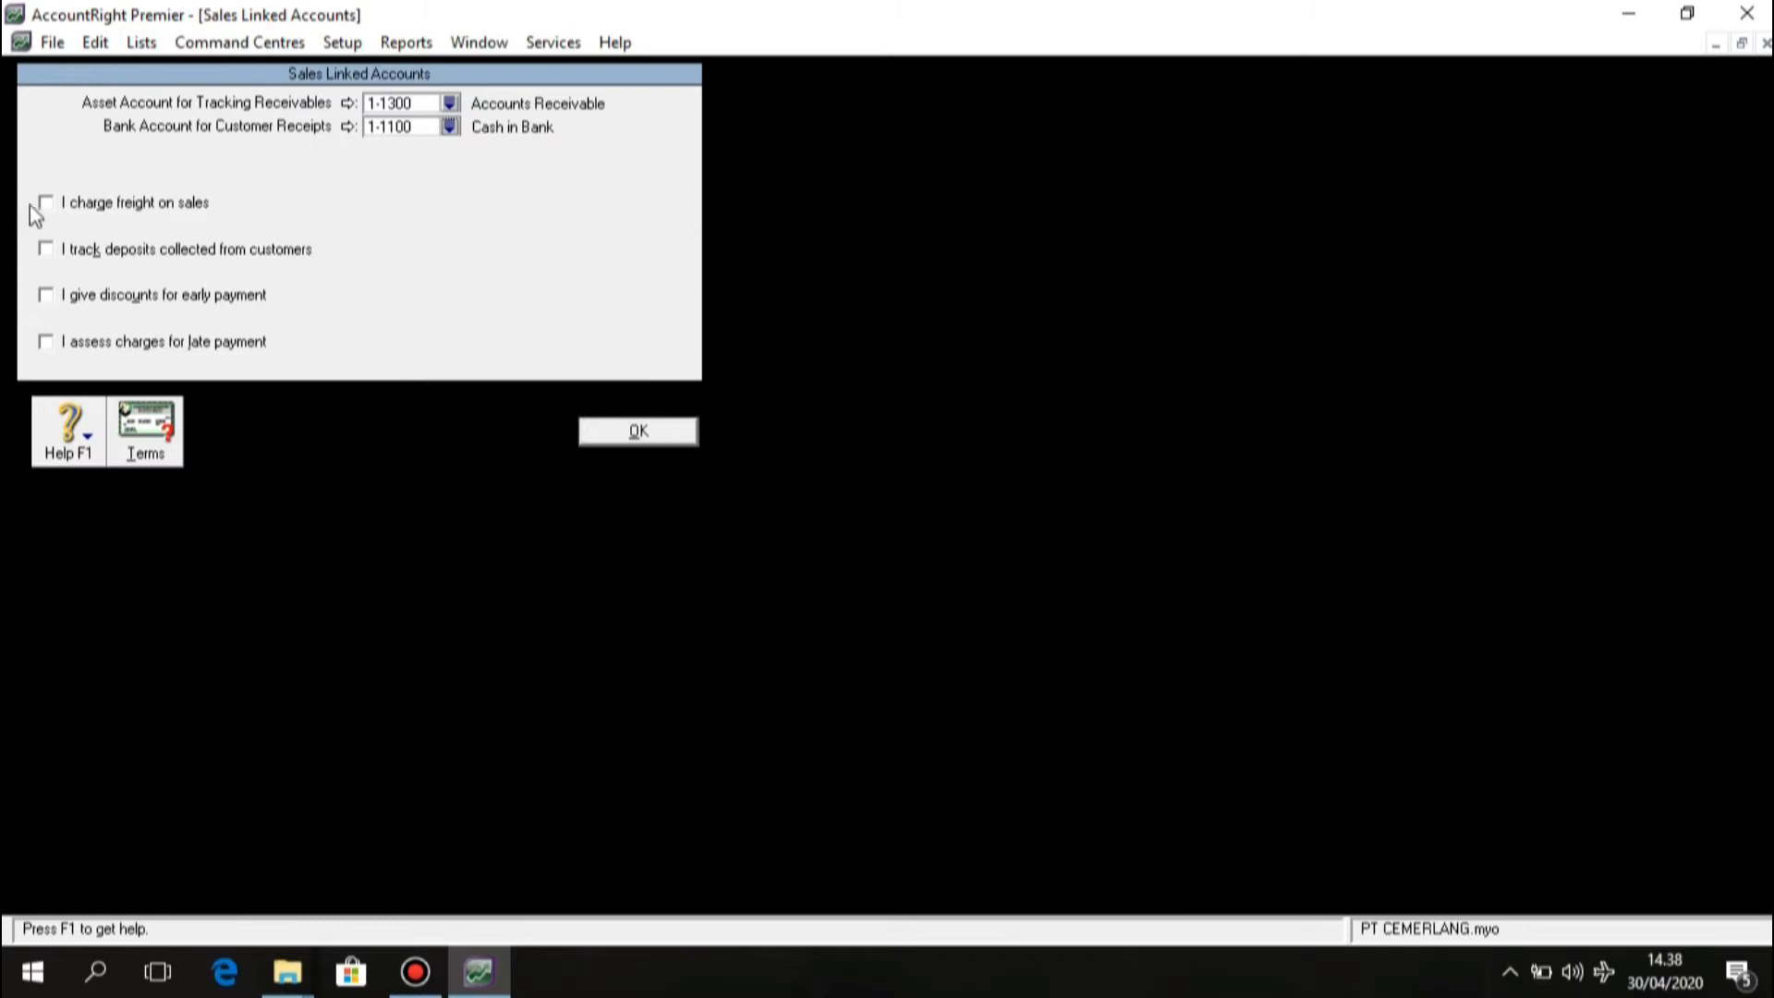
{"action": "left_click", "coordinate": [43, 207]}
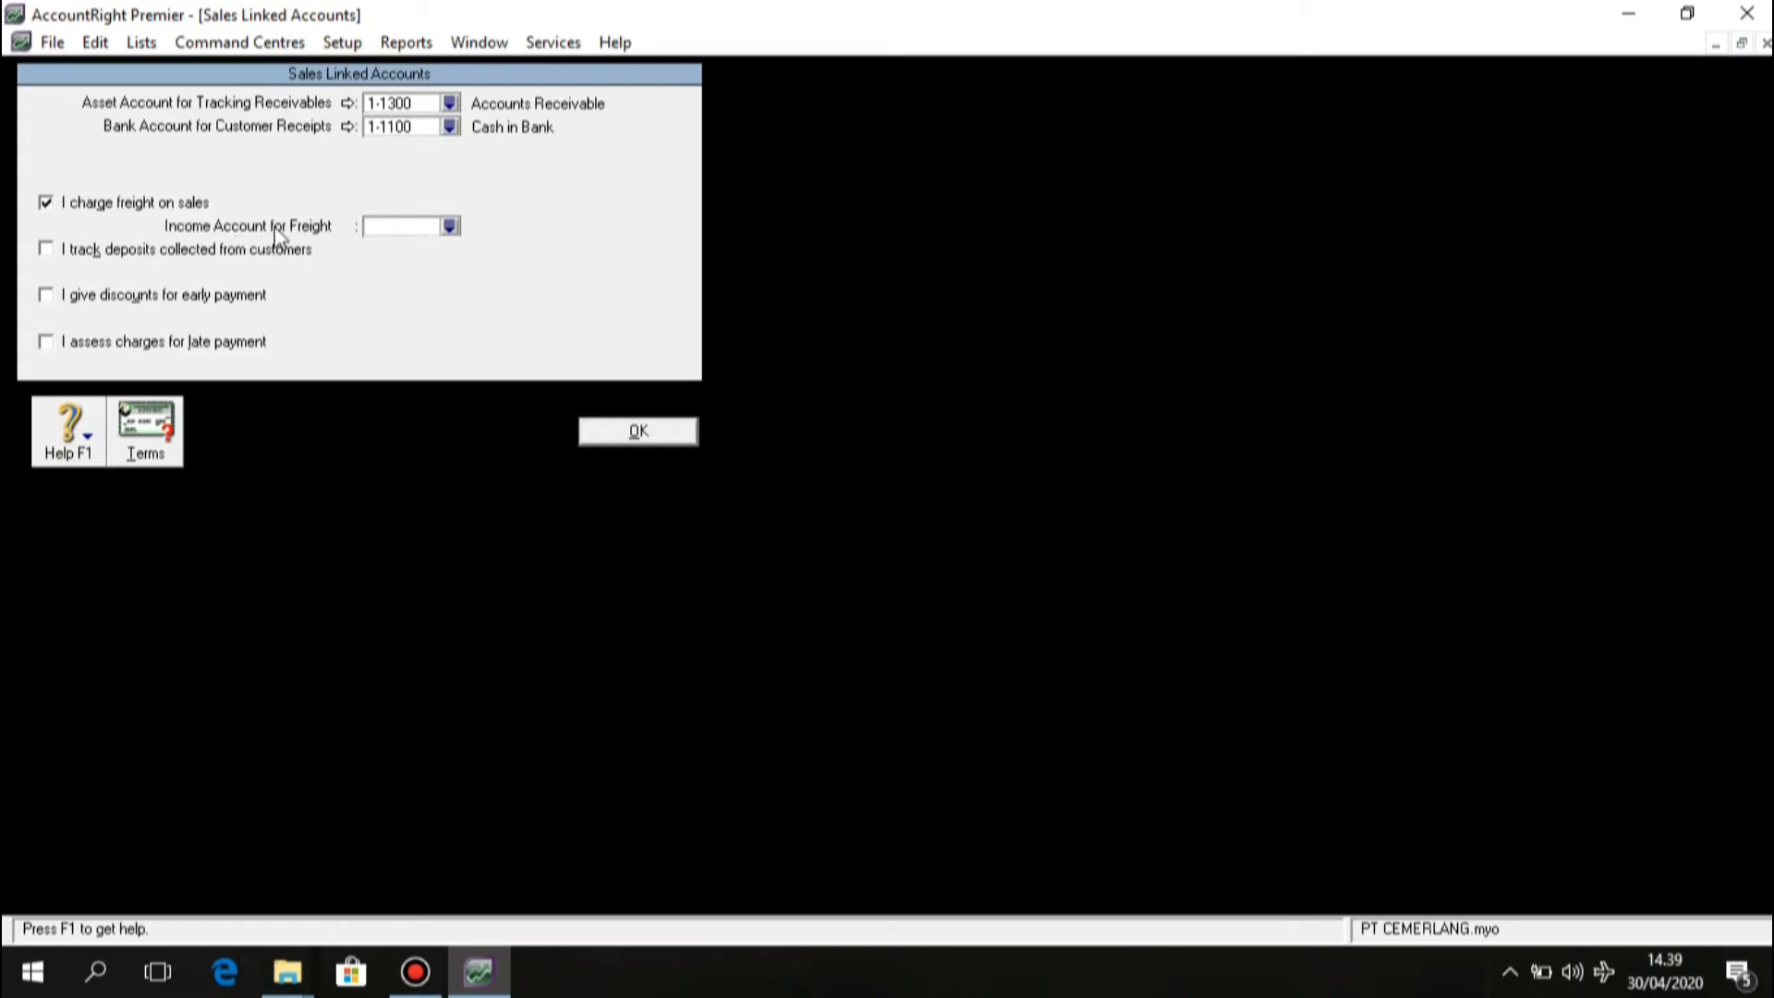
{"action": "left_click", "coordinate": [450, 228]}
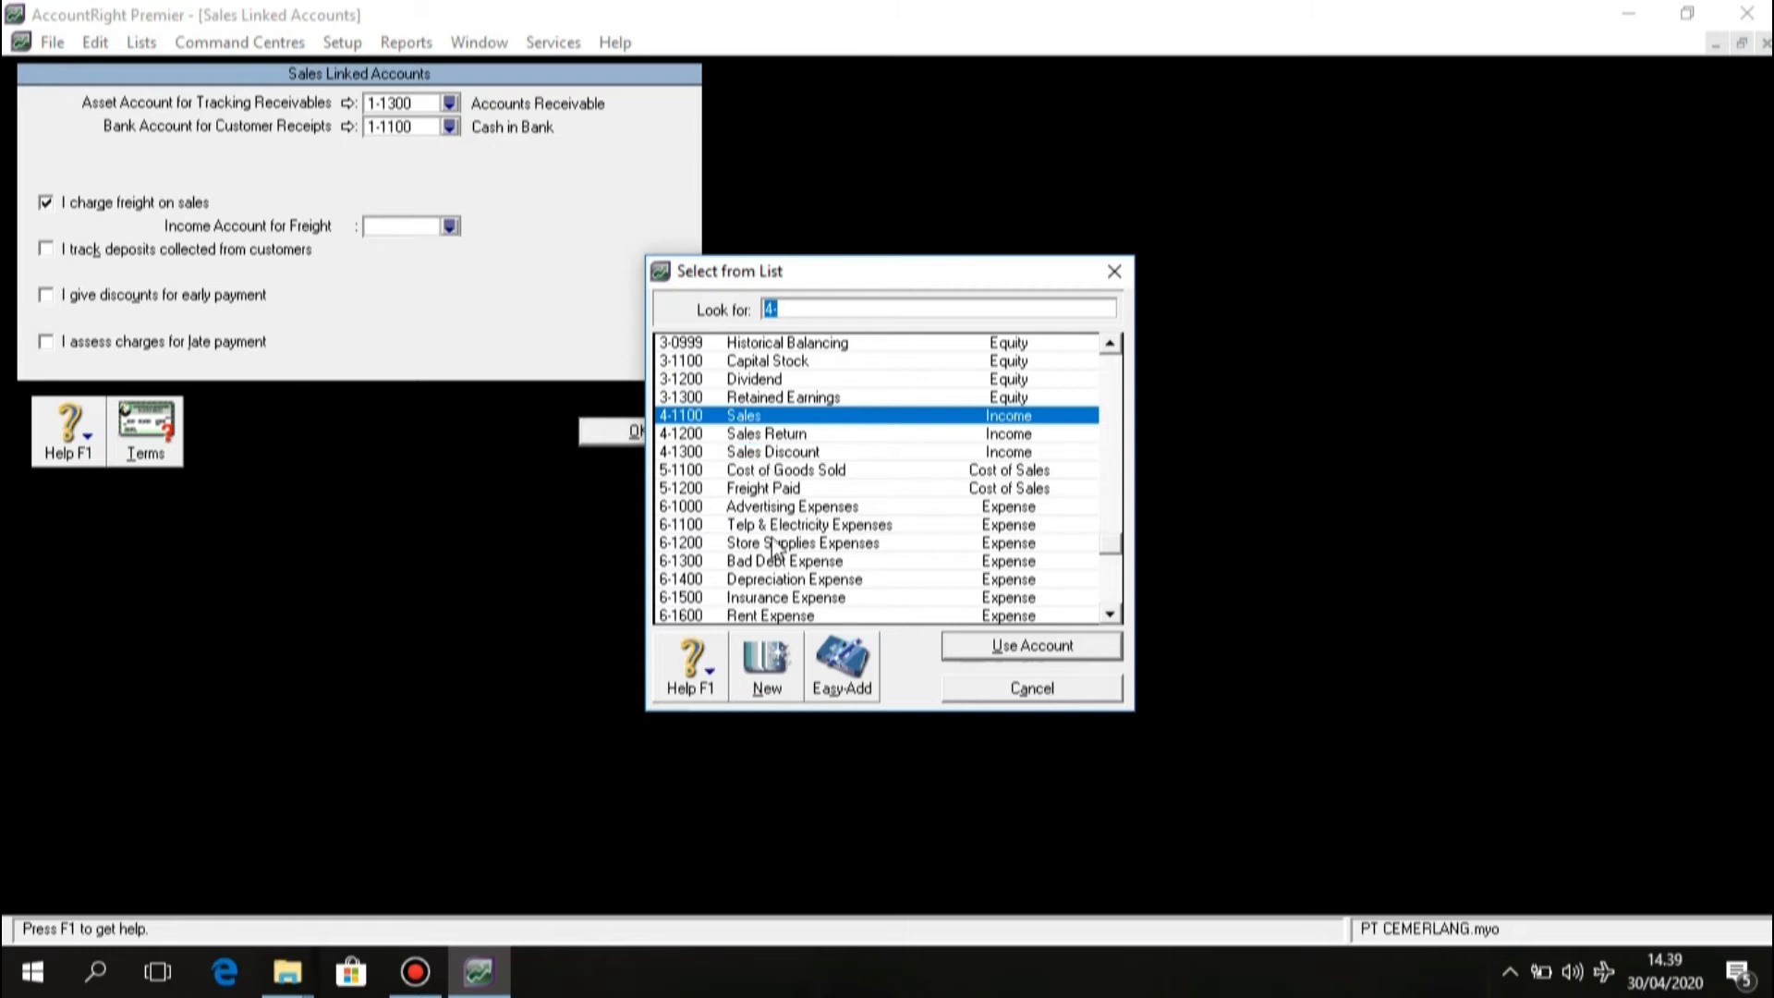
Create a new income account 4-1400 named Freight Collected from the account list.
{"action": "left_click", "coordinate": [789, 664]}
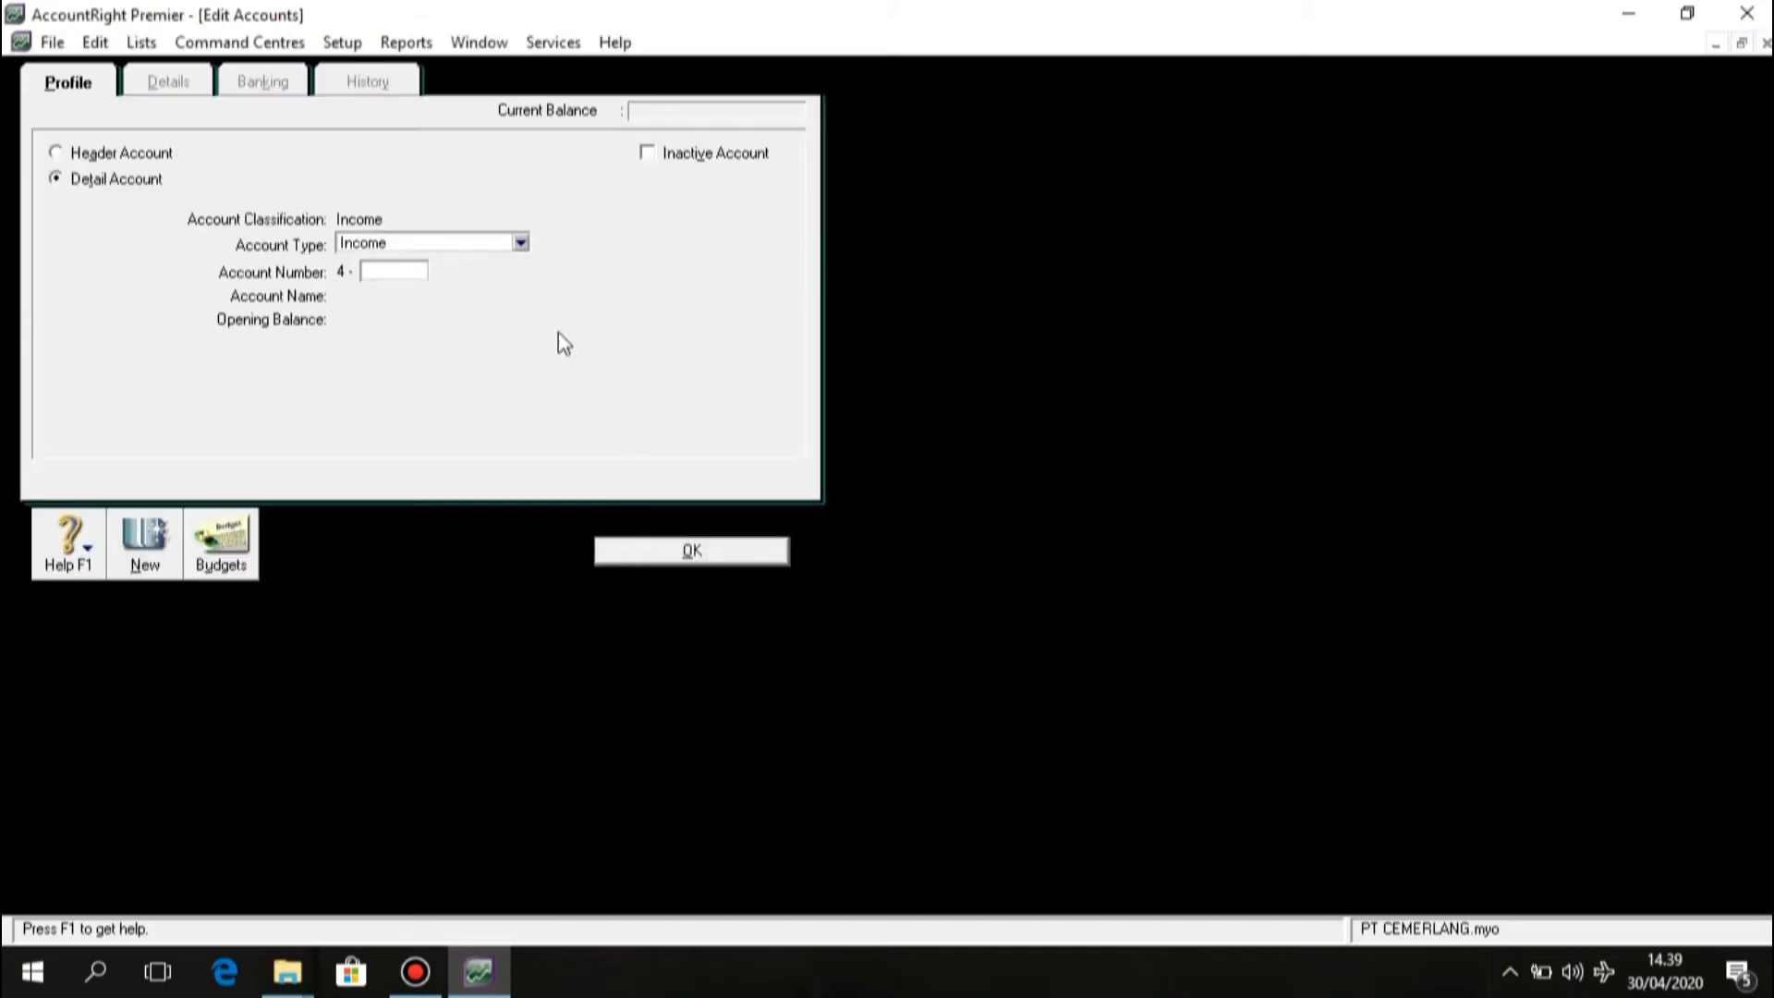
{"action": "left_click", "coordinate": [398, 270]}
{"action": "type", "text": "13"}
{"action": "key", "text": "BackSpace"}
{"action": "type", "text": "400"}
{"action": "key", "text": "Tab"}
{"action": "type", "text": "Freight Colle"}
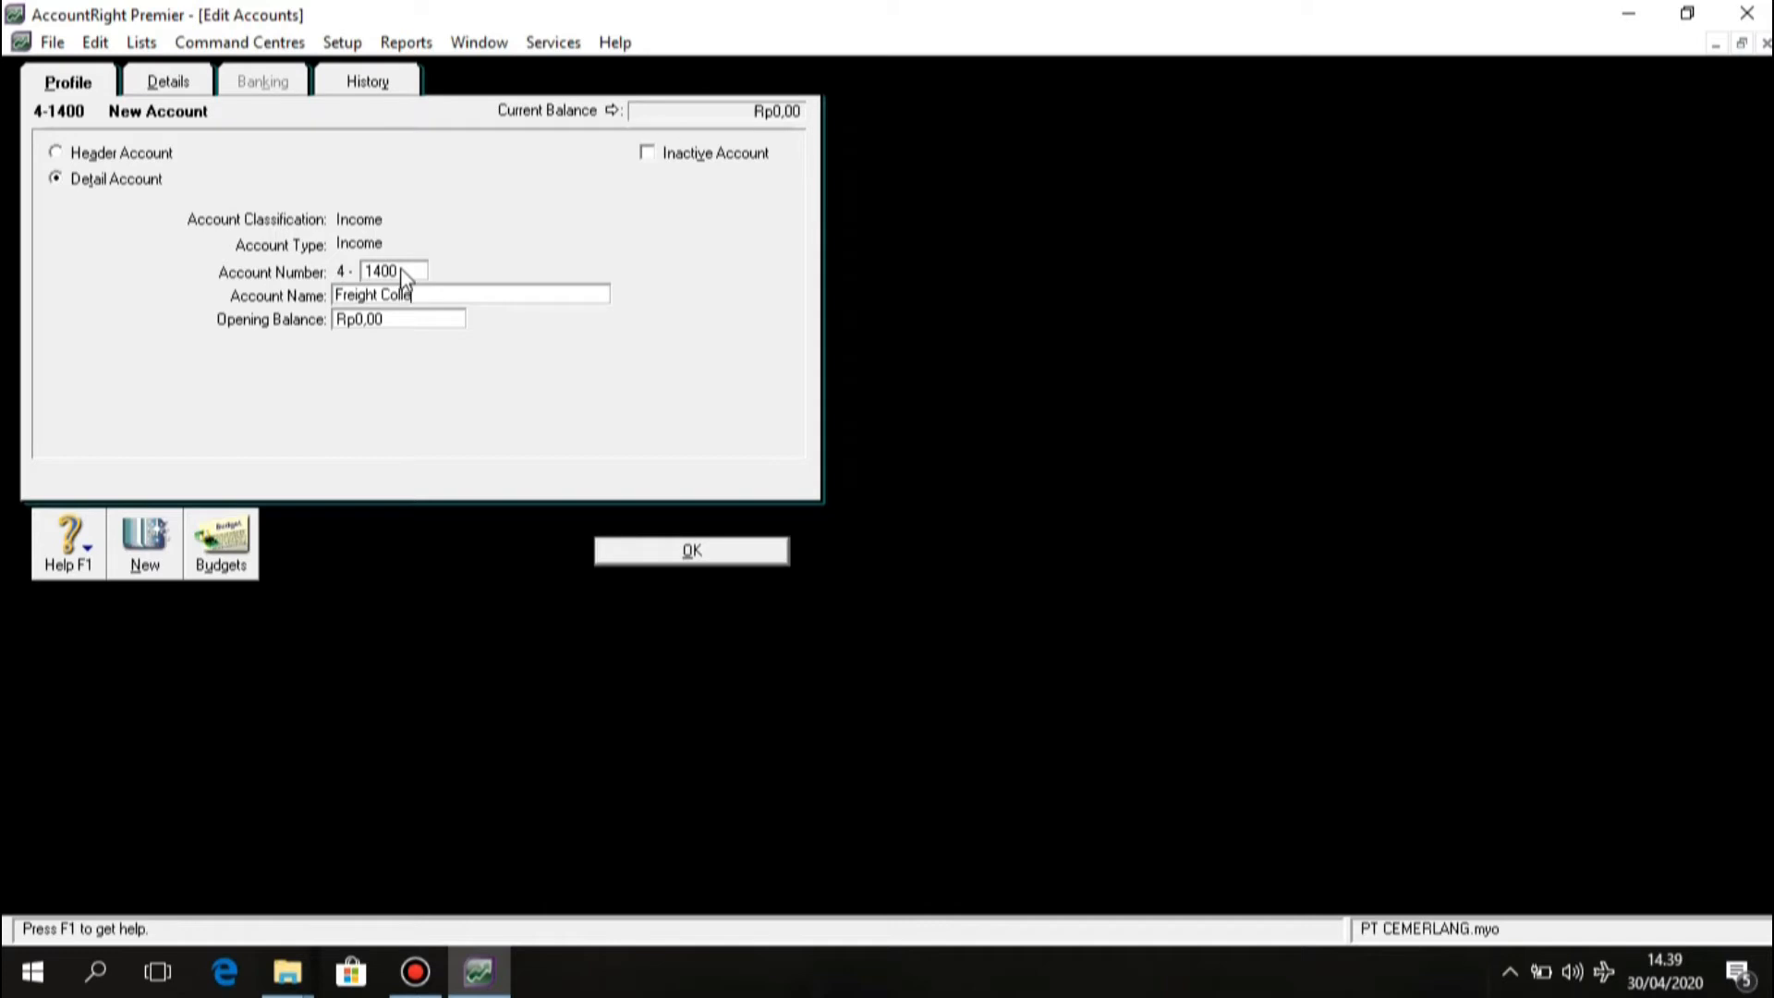
{"action": "type", "text": "cted"}
{"action": "left_click", "coordinate": [708, 550]}
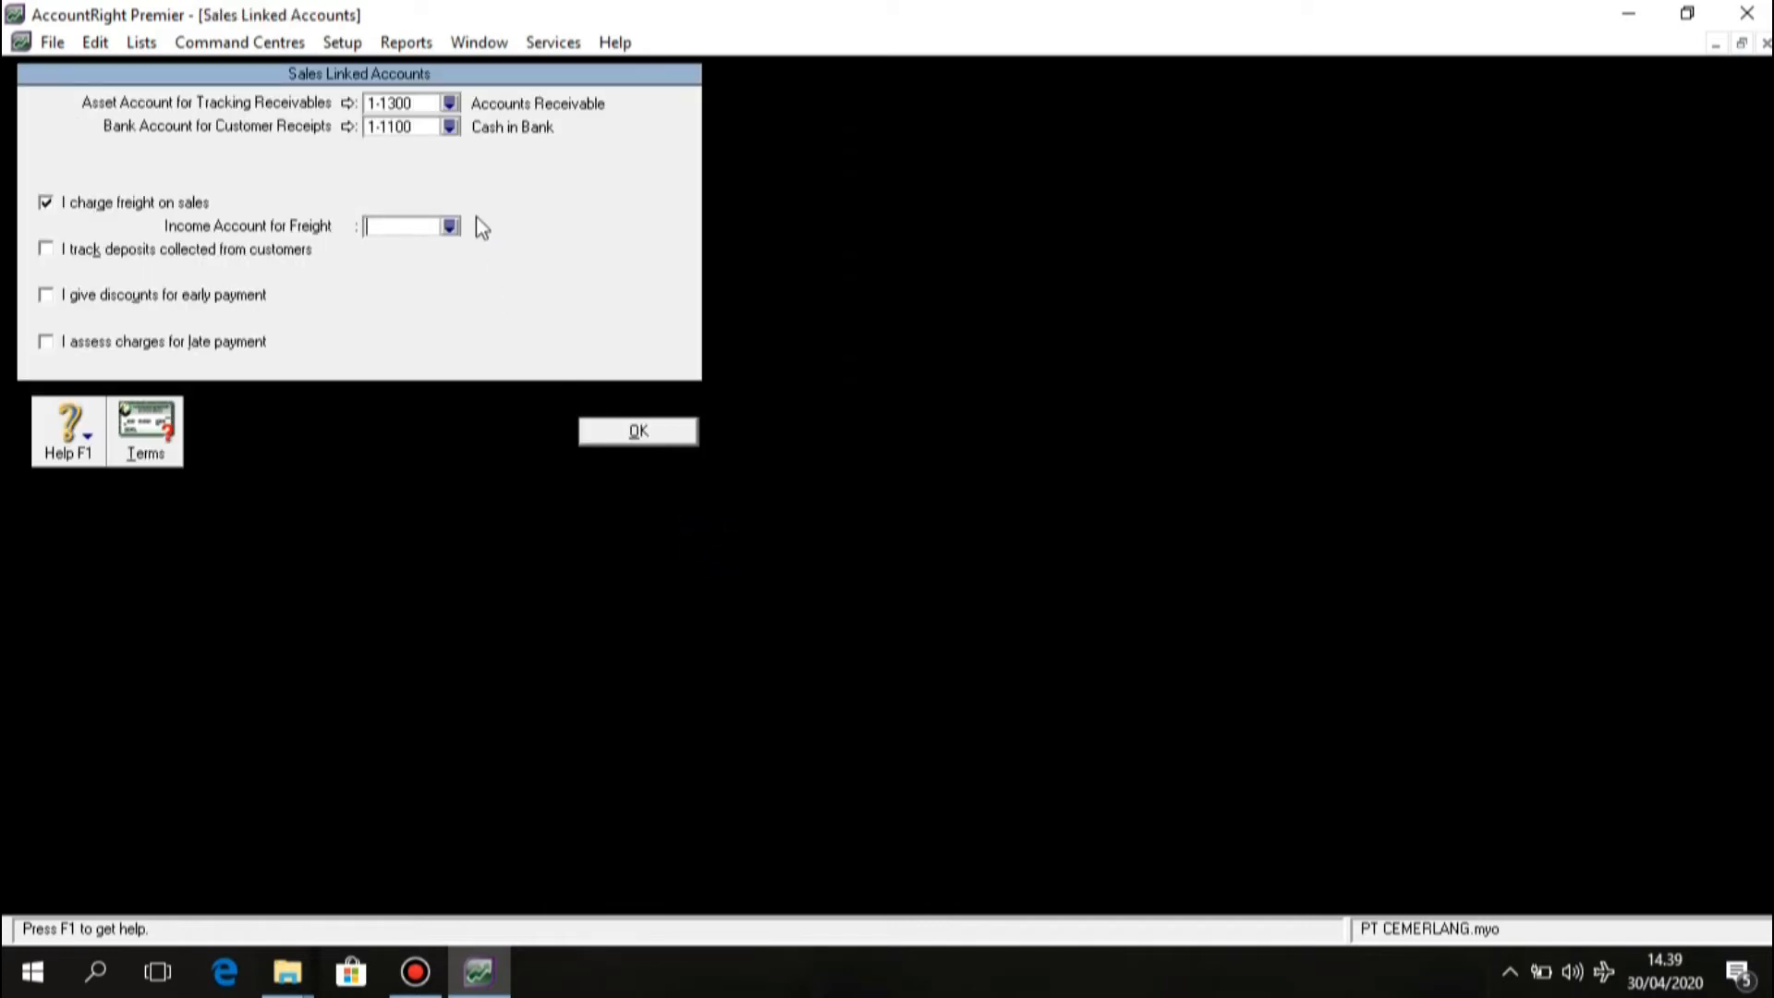
Use 4-1400 Freight Collected as the freight income account.
{"action": "left_click", "coordinate": [450, 226]}
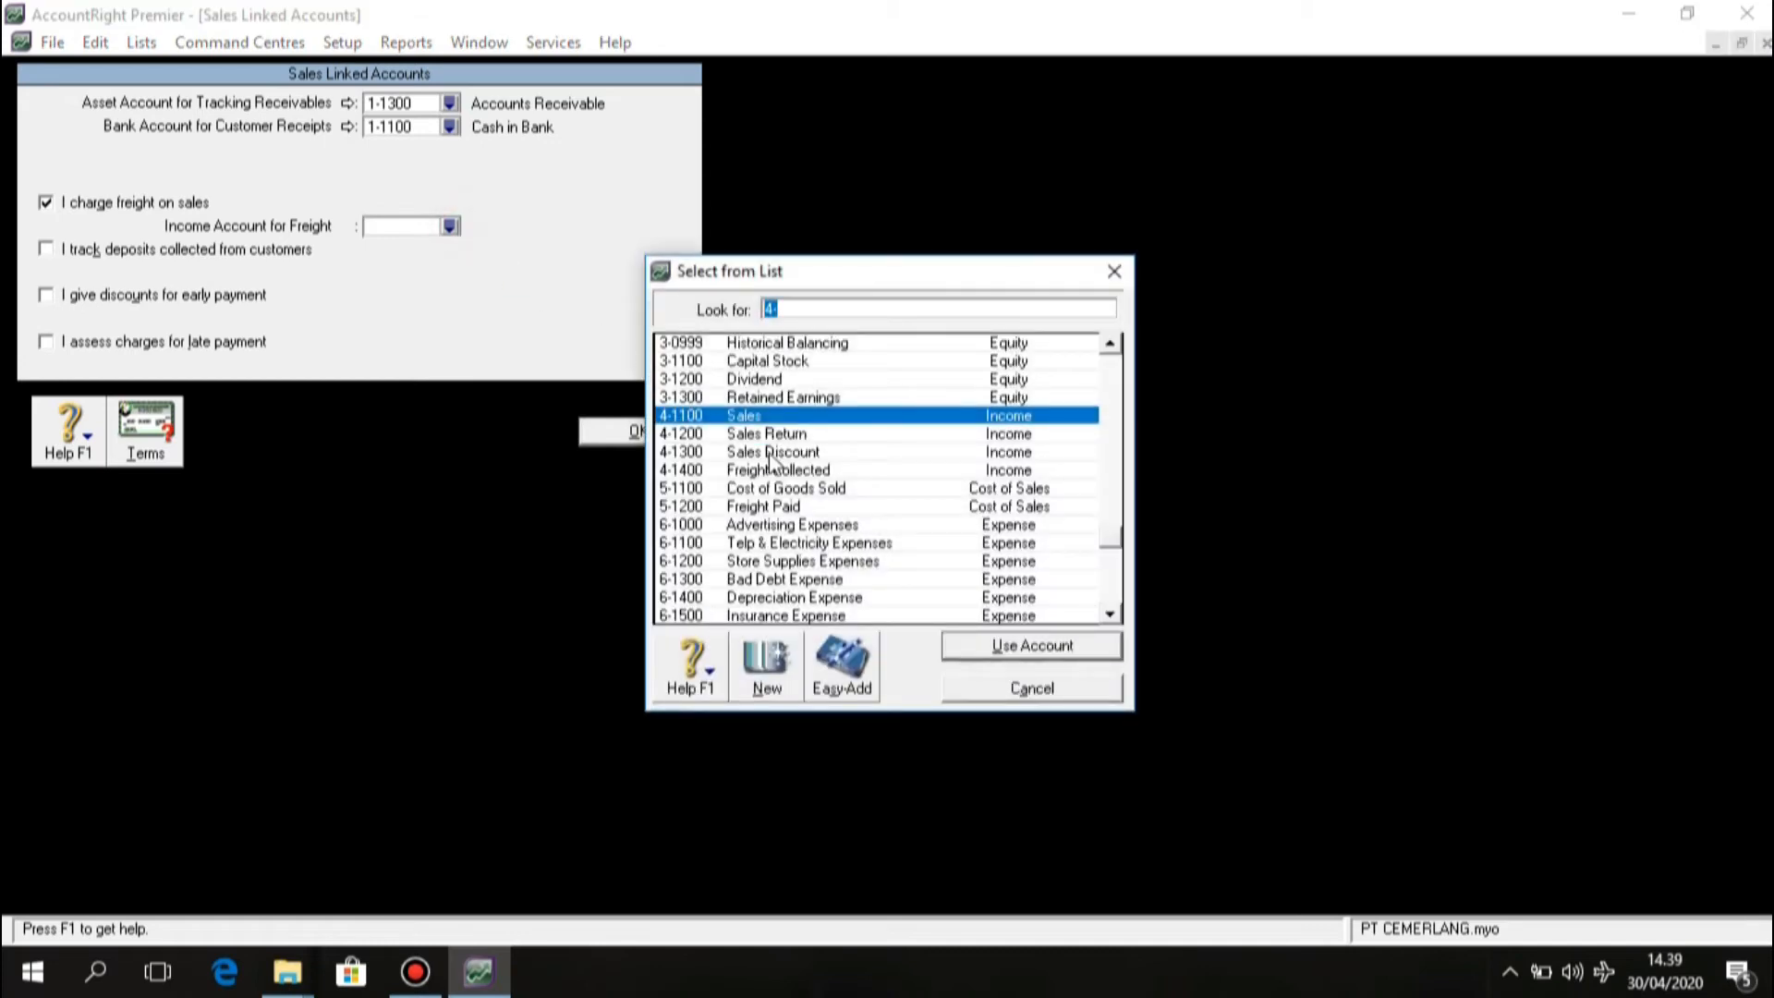
{"action": "left_click", "coordinate": [776, 470]}
{"action": "left_click", "coordinate": [982, 649]}
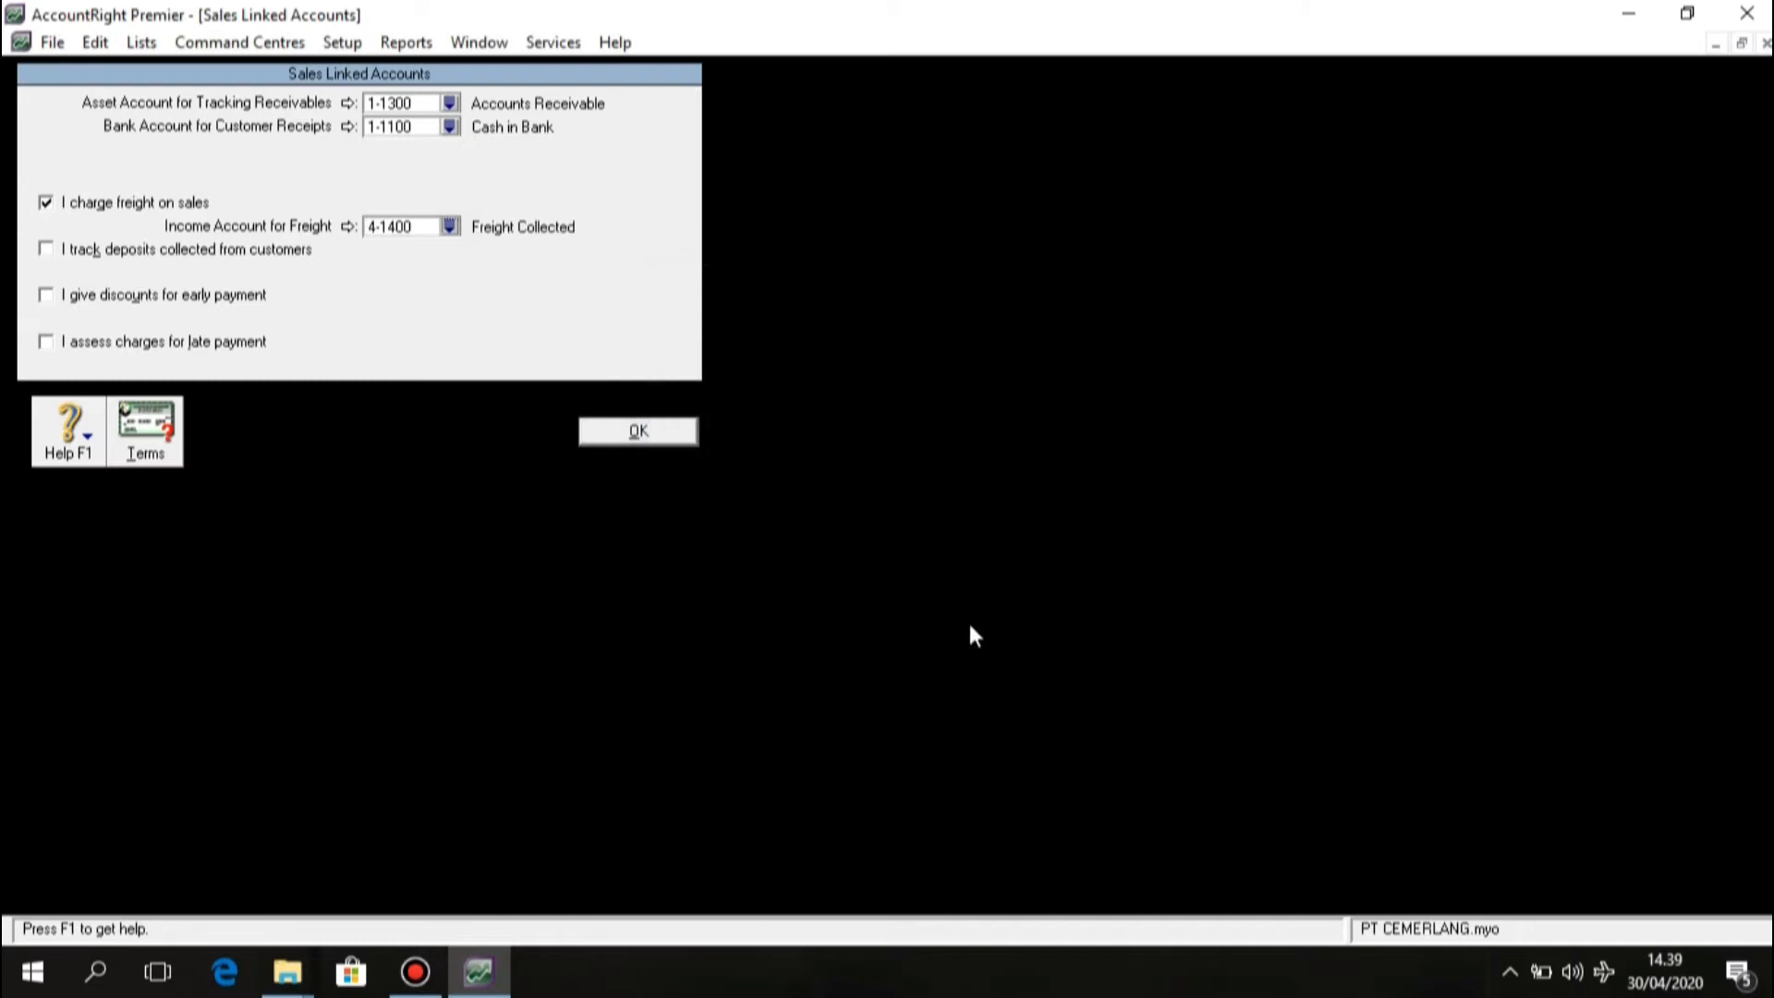
Turn on early-payment discounts using 4-1300 Sales Discount, dismissing the expense-account warning.
{"action": "left_click", "coordinate": [46, 297]}
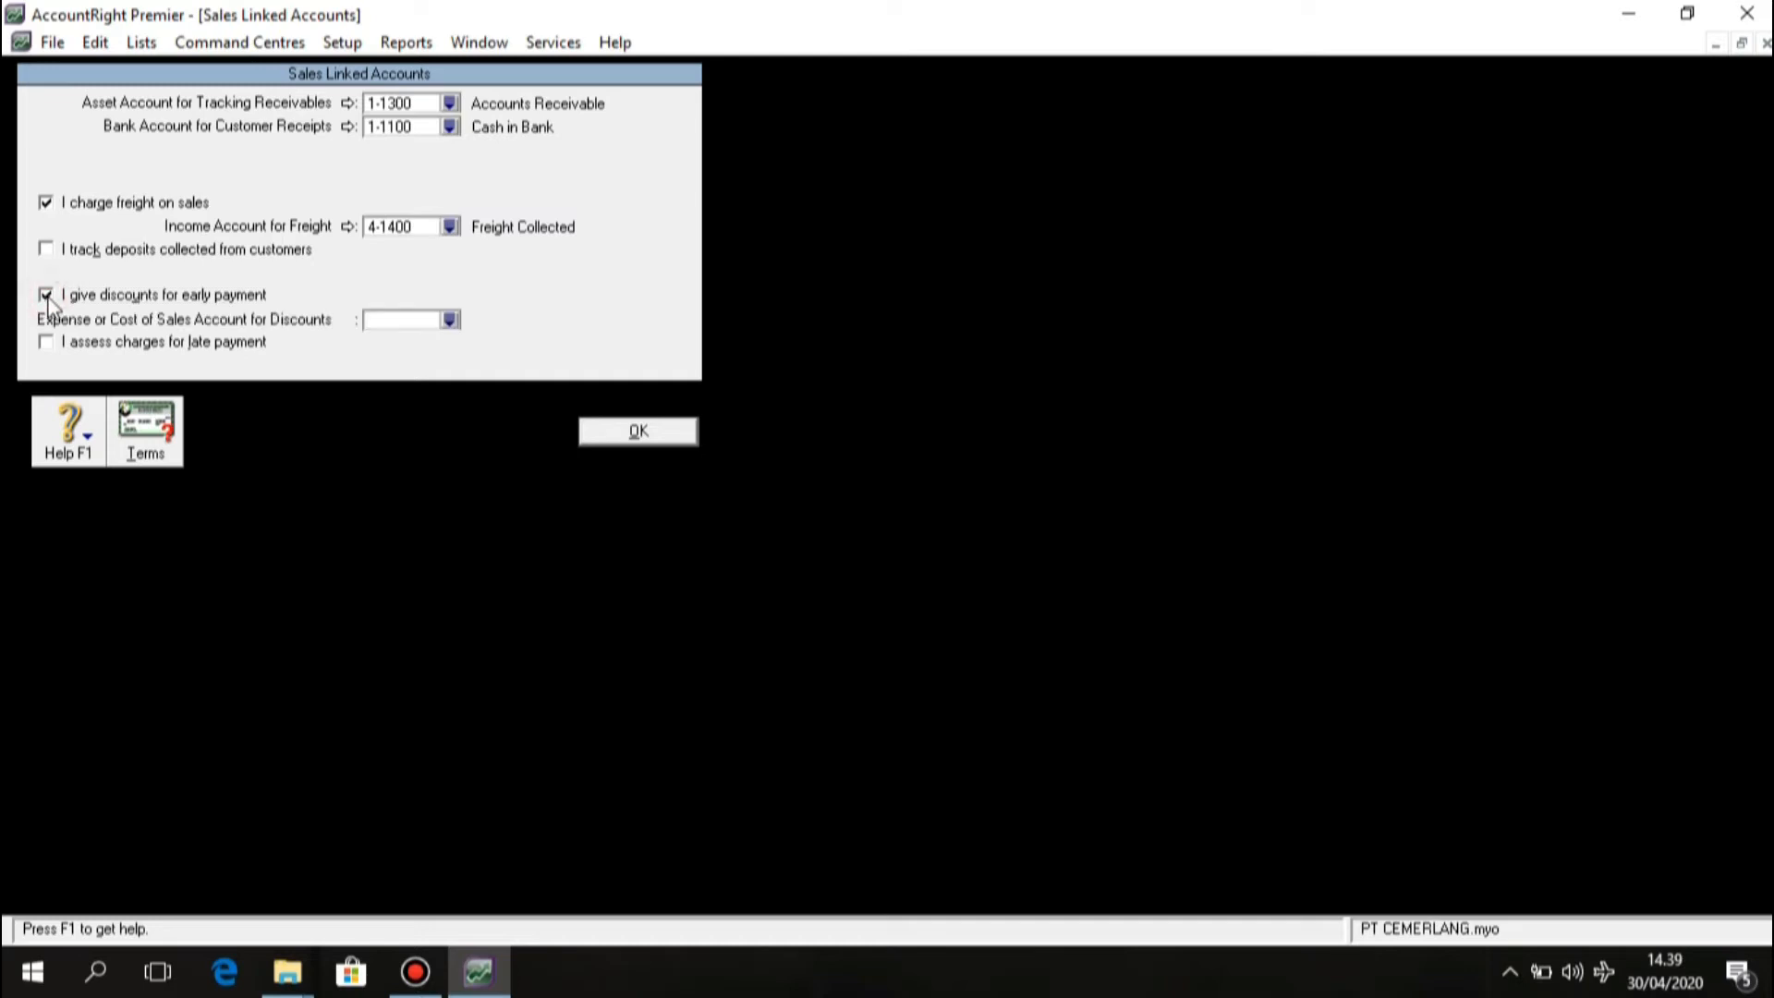
{"action": "left_click", "coordinate": [453, 322]}
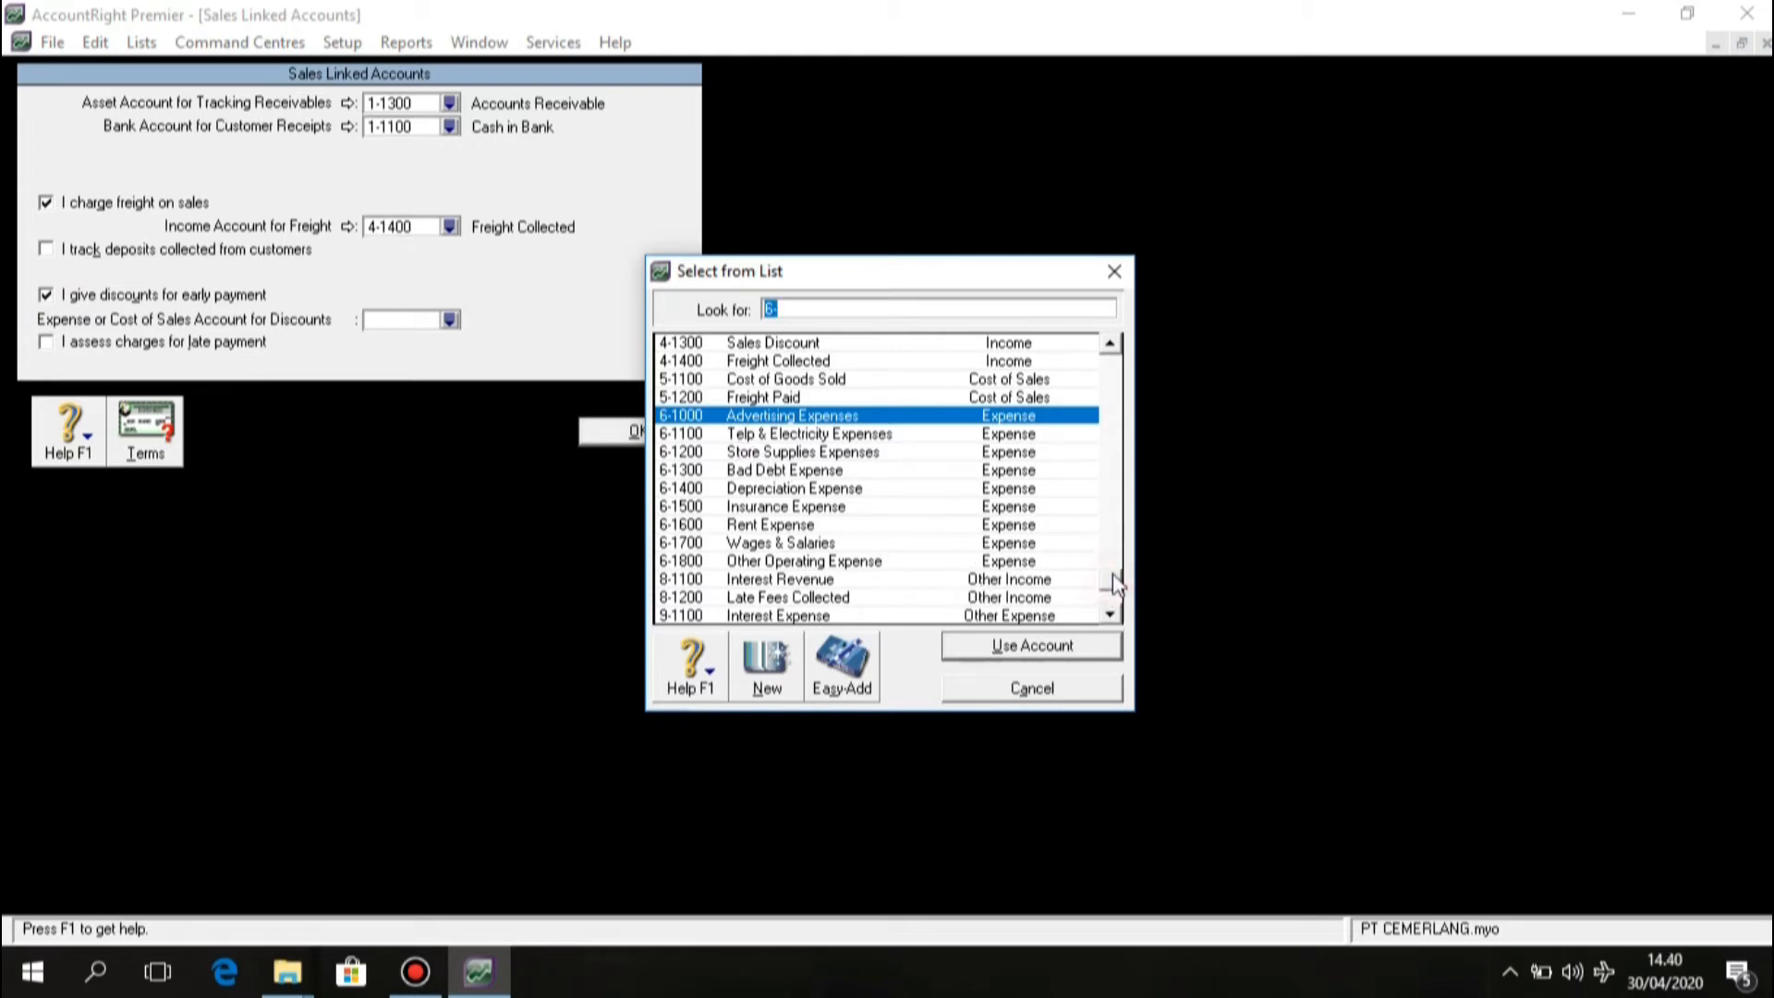
{"action": "left_click_drag", "start_coordinate": [1113, 584], "coordinate": [1113, 565]}
{"action": "left_click", "coordinate": [793, 383]}
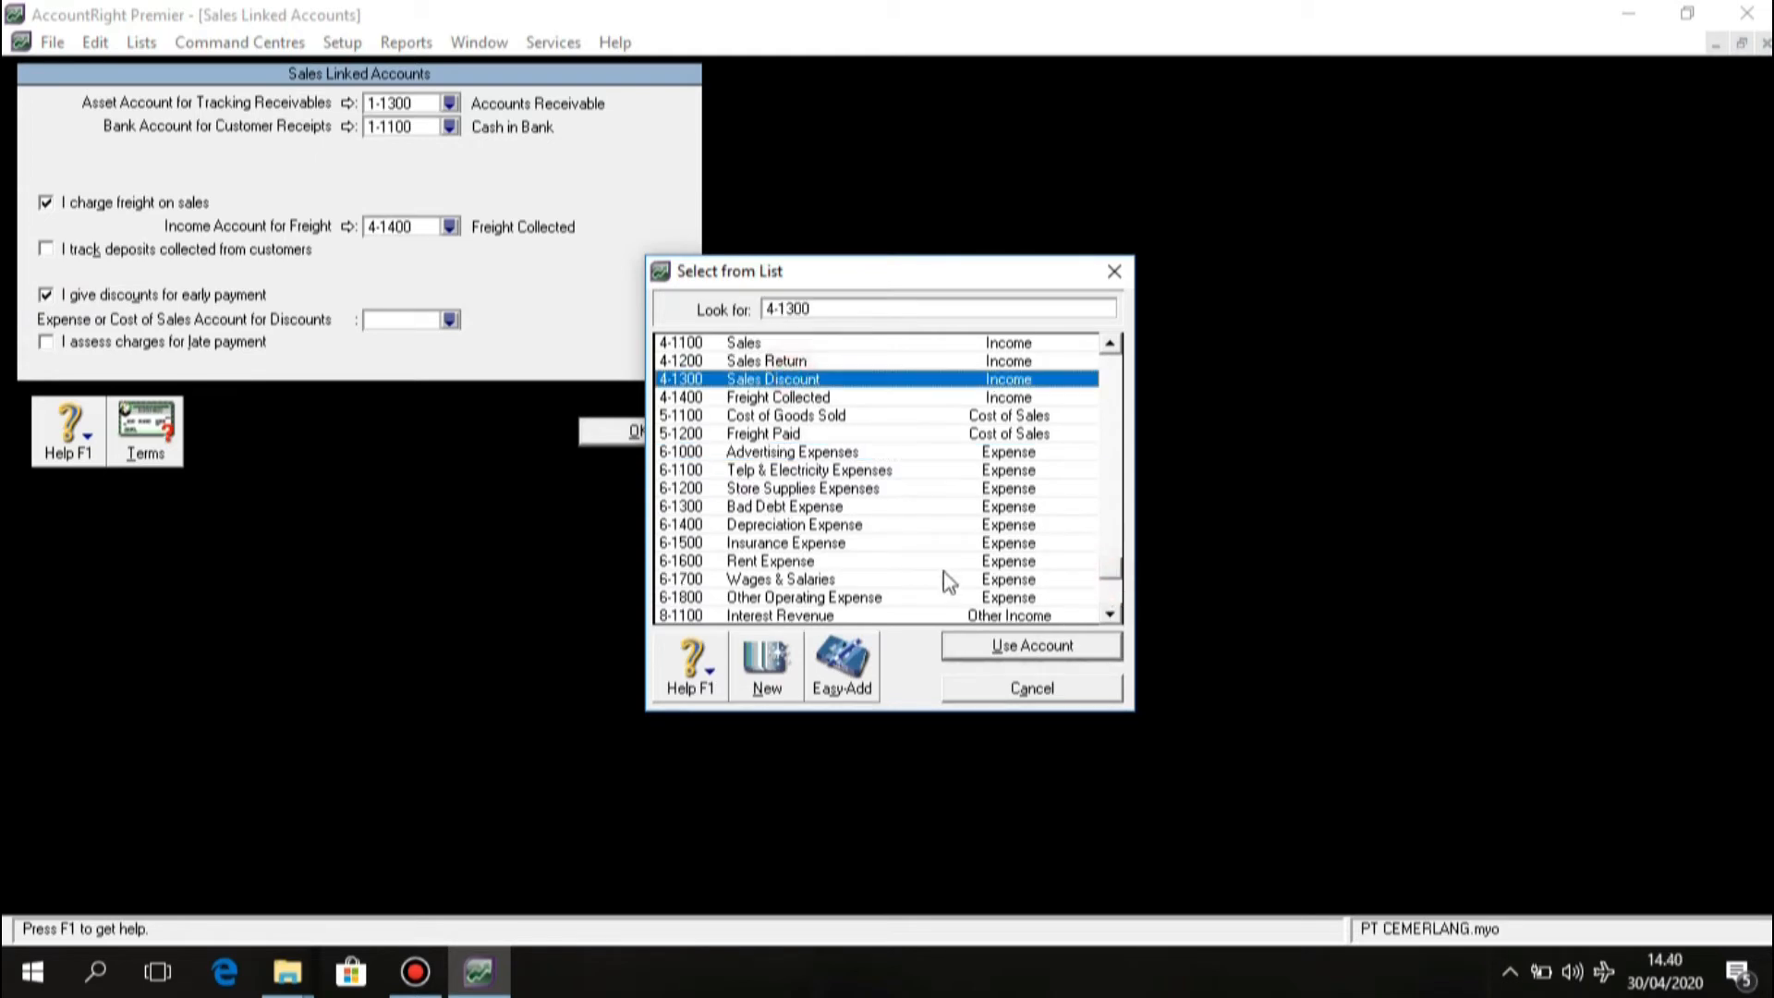
{"action": "left_click", "coordinate": [964, 644]}
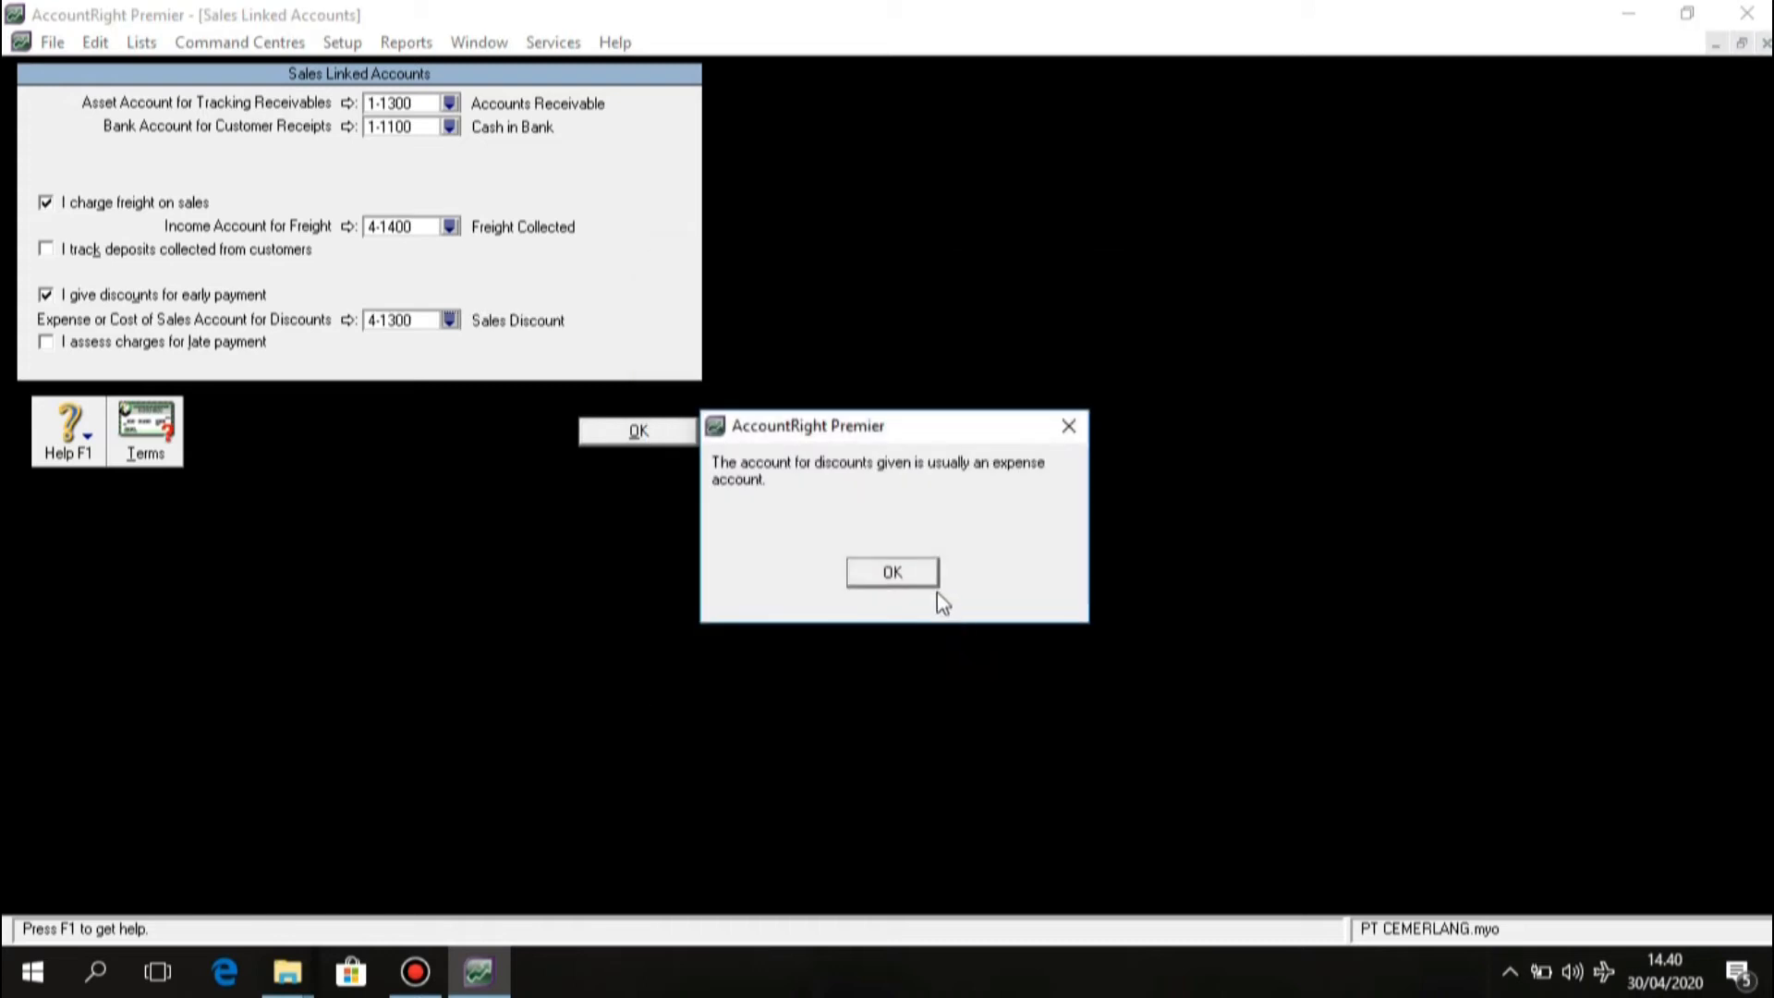
{"action": "left_click", "coordinate": [913, 576]}
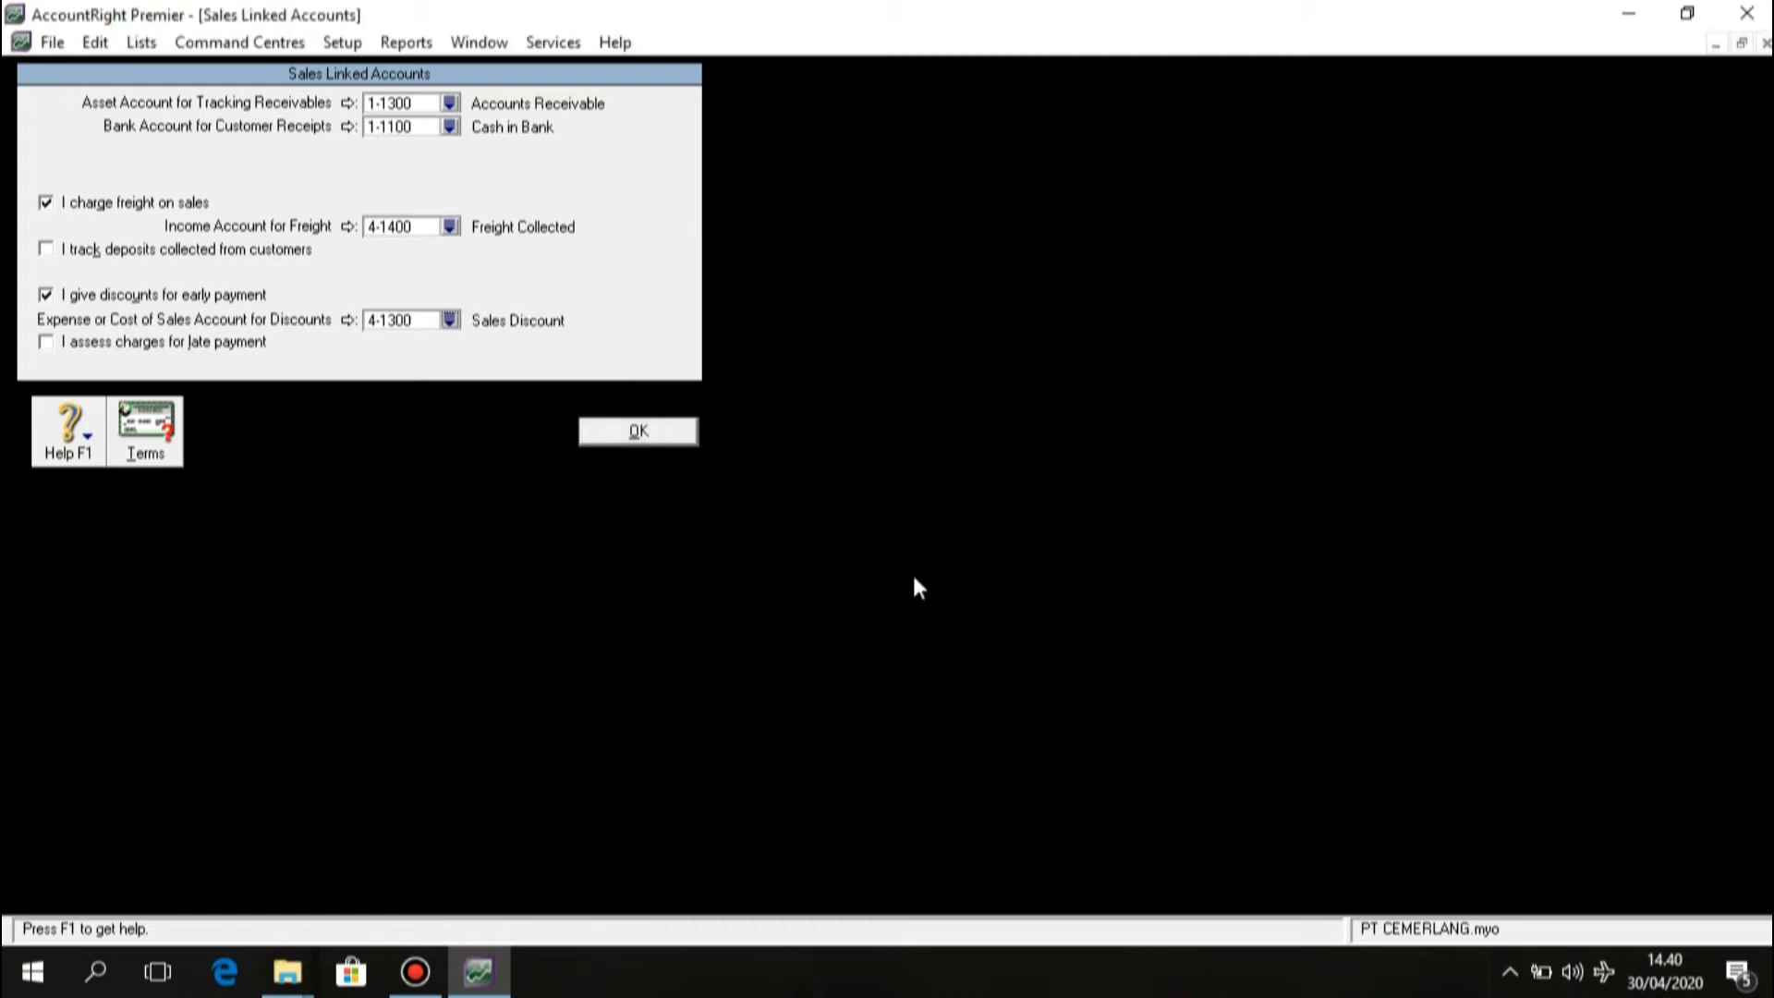
Turn on late-payment charges using 8-1200 Late Fees Collected, dismissing the message.
{"action": "left_click", "coordinate": [48, 344]}
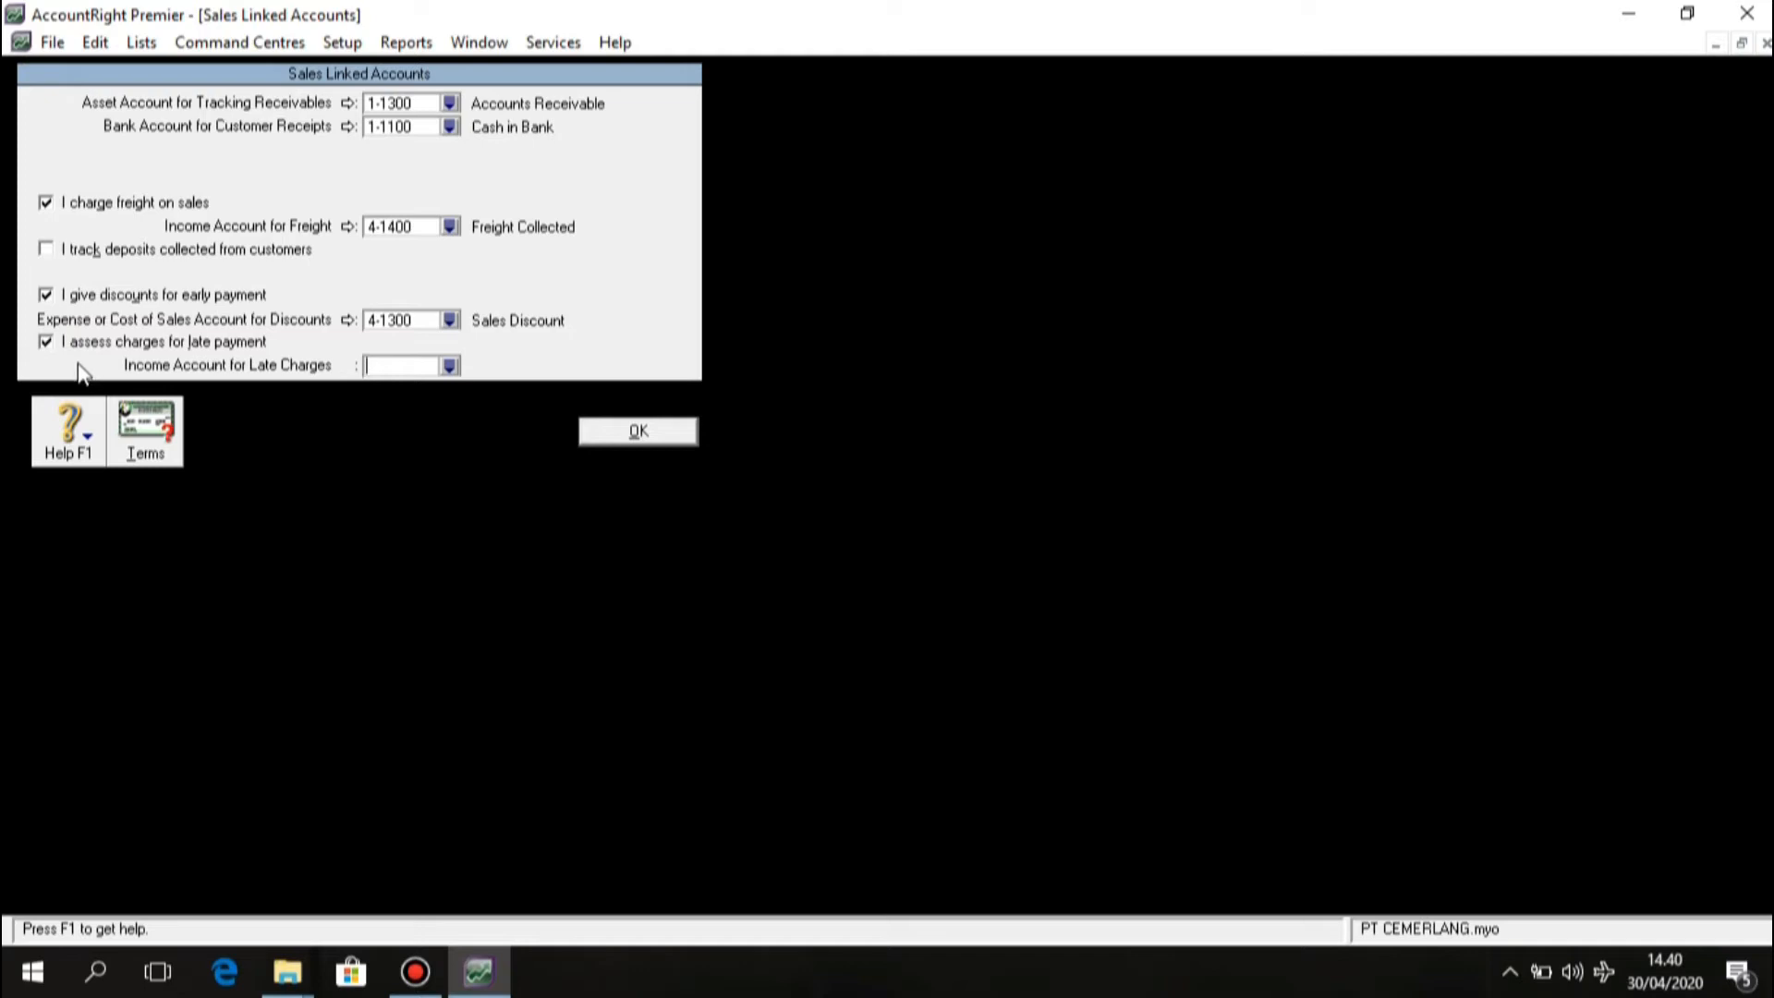
{"action": "left_click", "coordinate": [451, 367]}
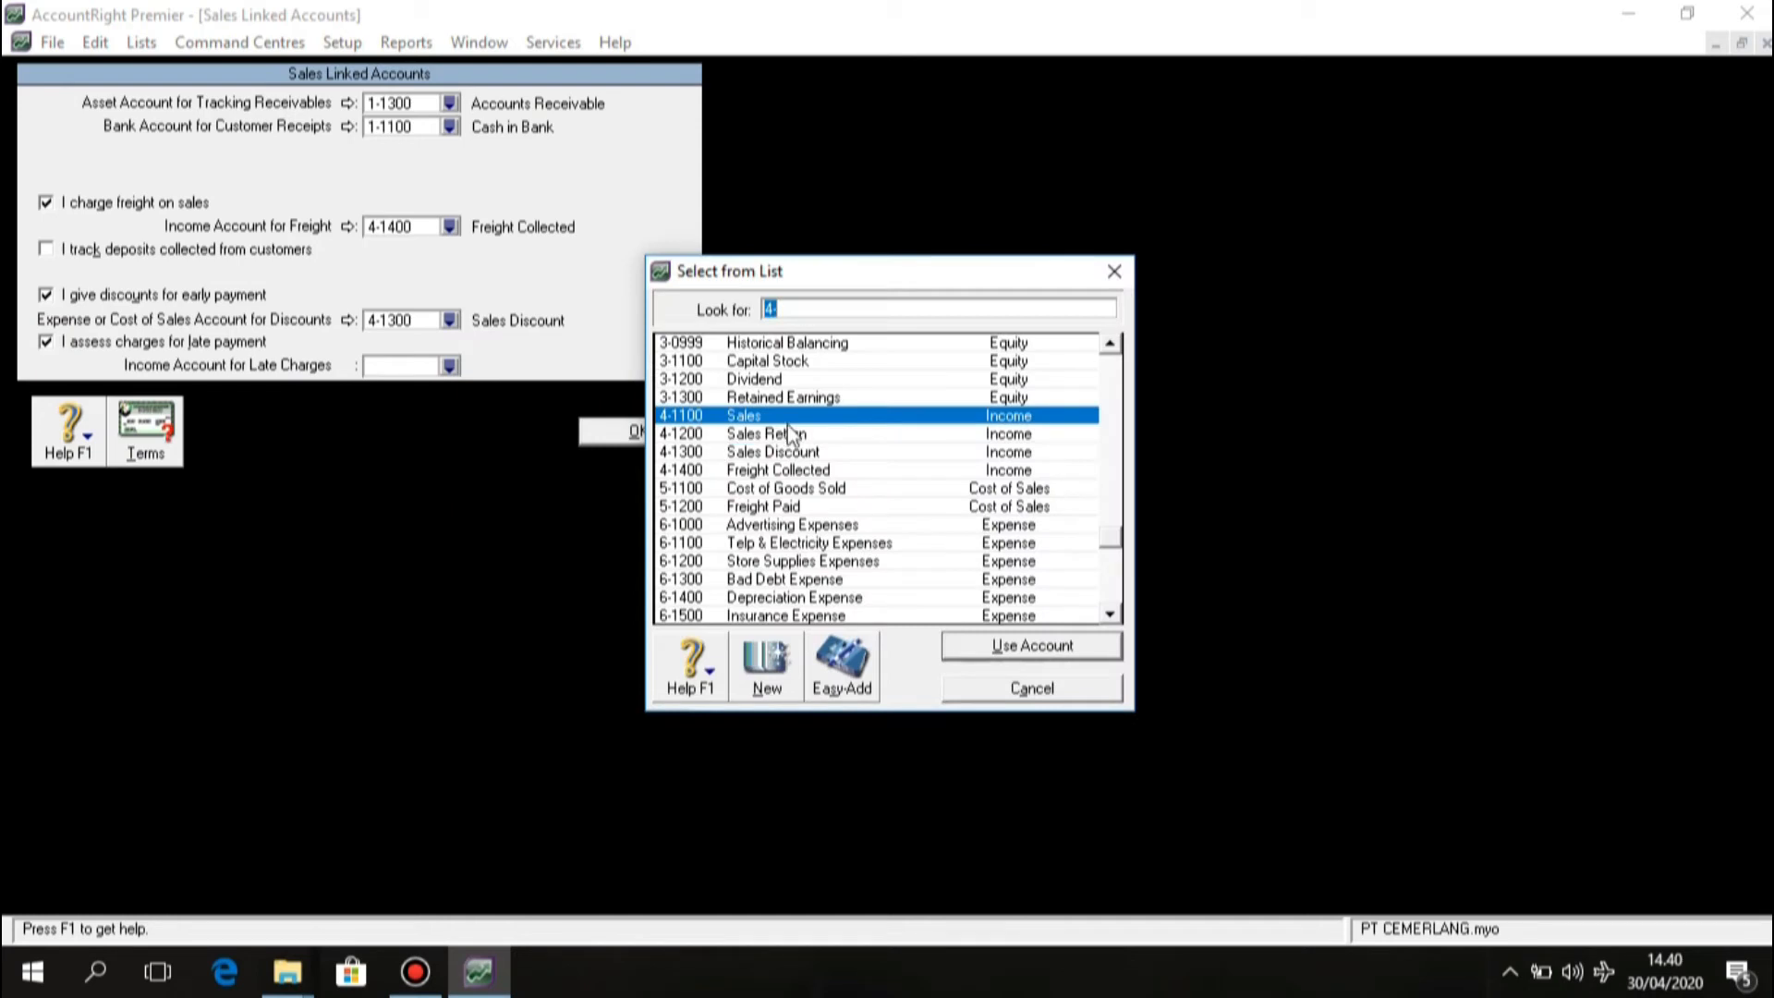
{"action": "left_click_drag", "start_coordinate": [1112, 534], "coordinate": [1112, 594]}
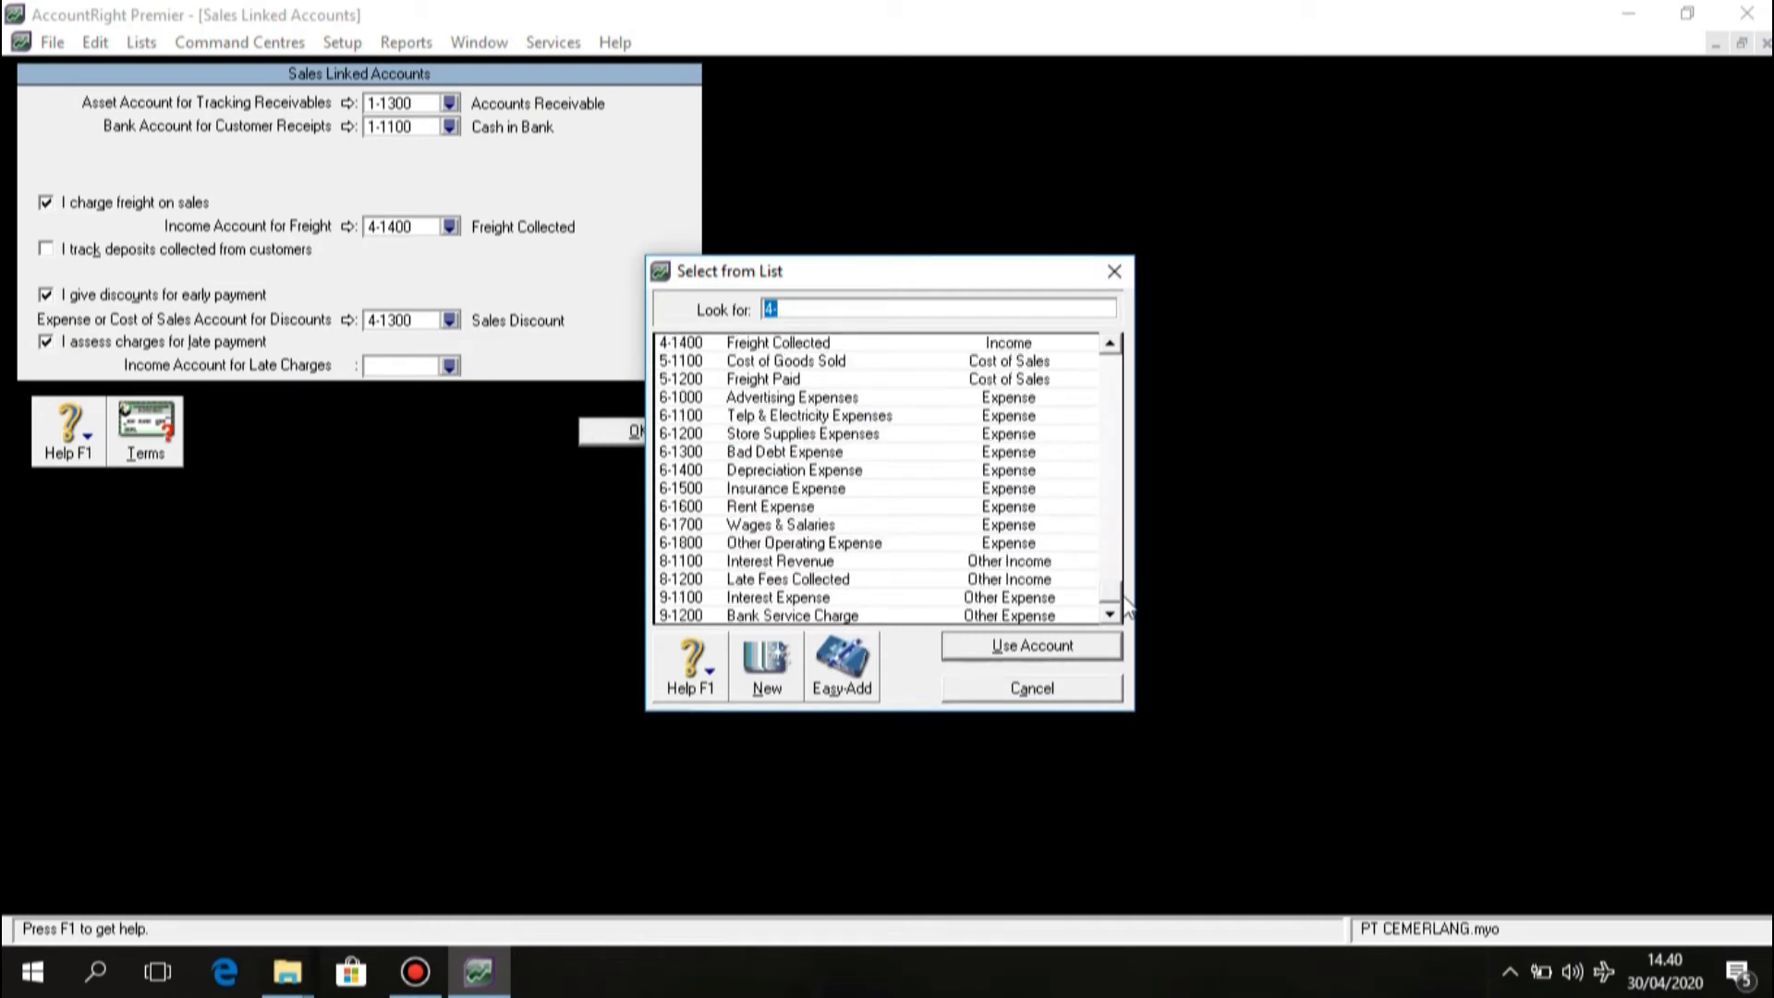
{"action": "left_click", "coordinate": [951, 644]}
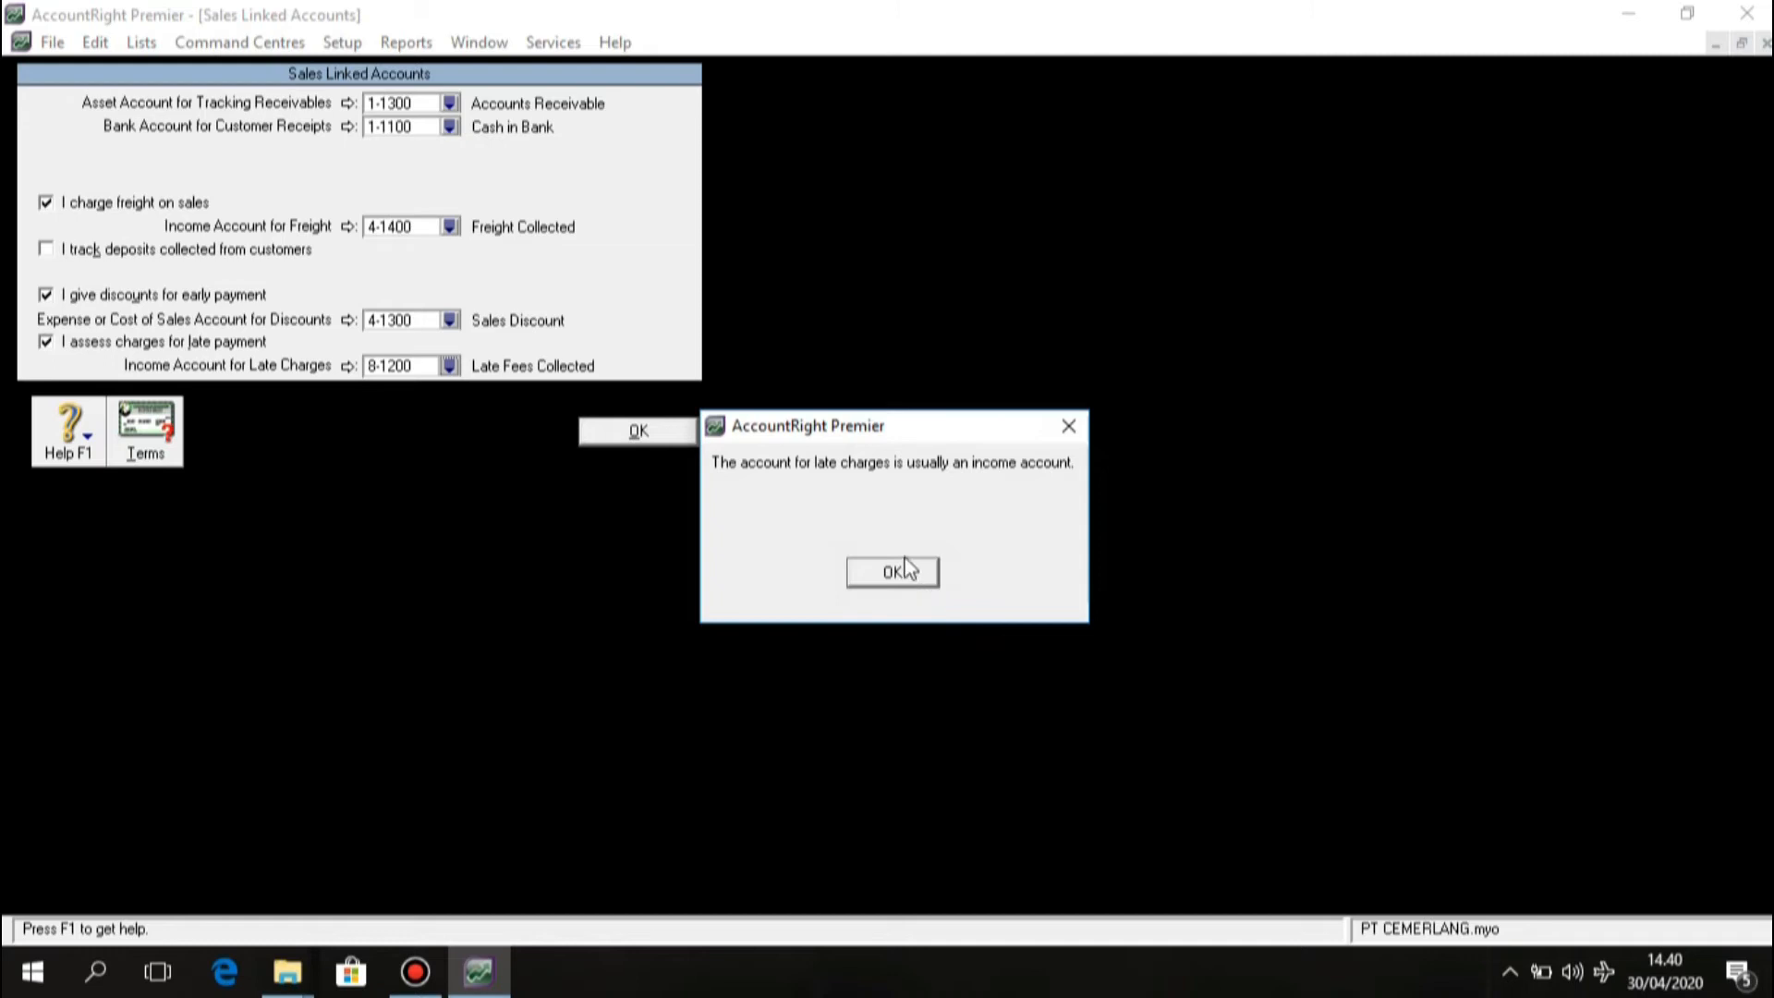
{"action": "left_click", "coordinate": [904, 569]}
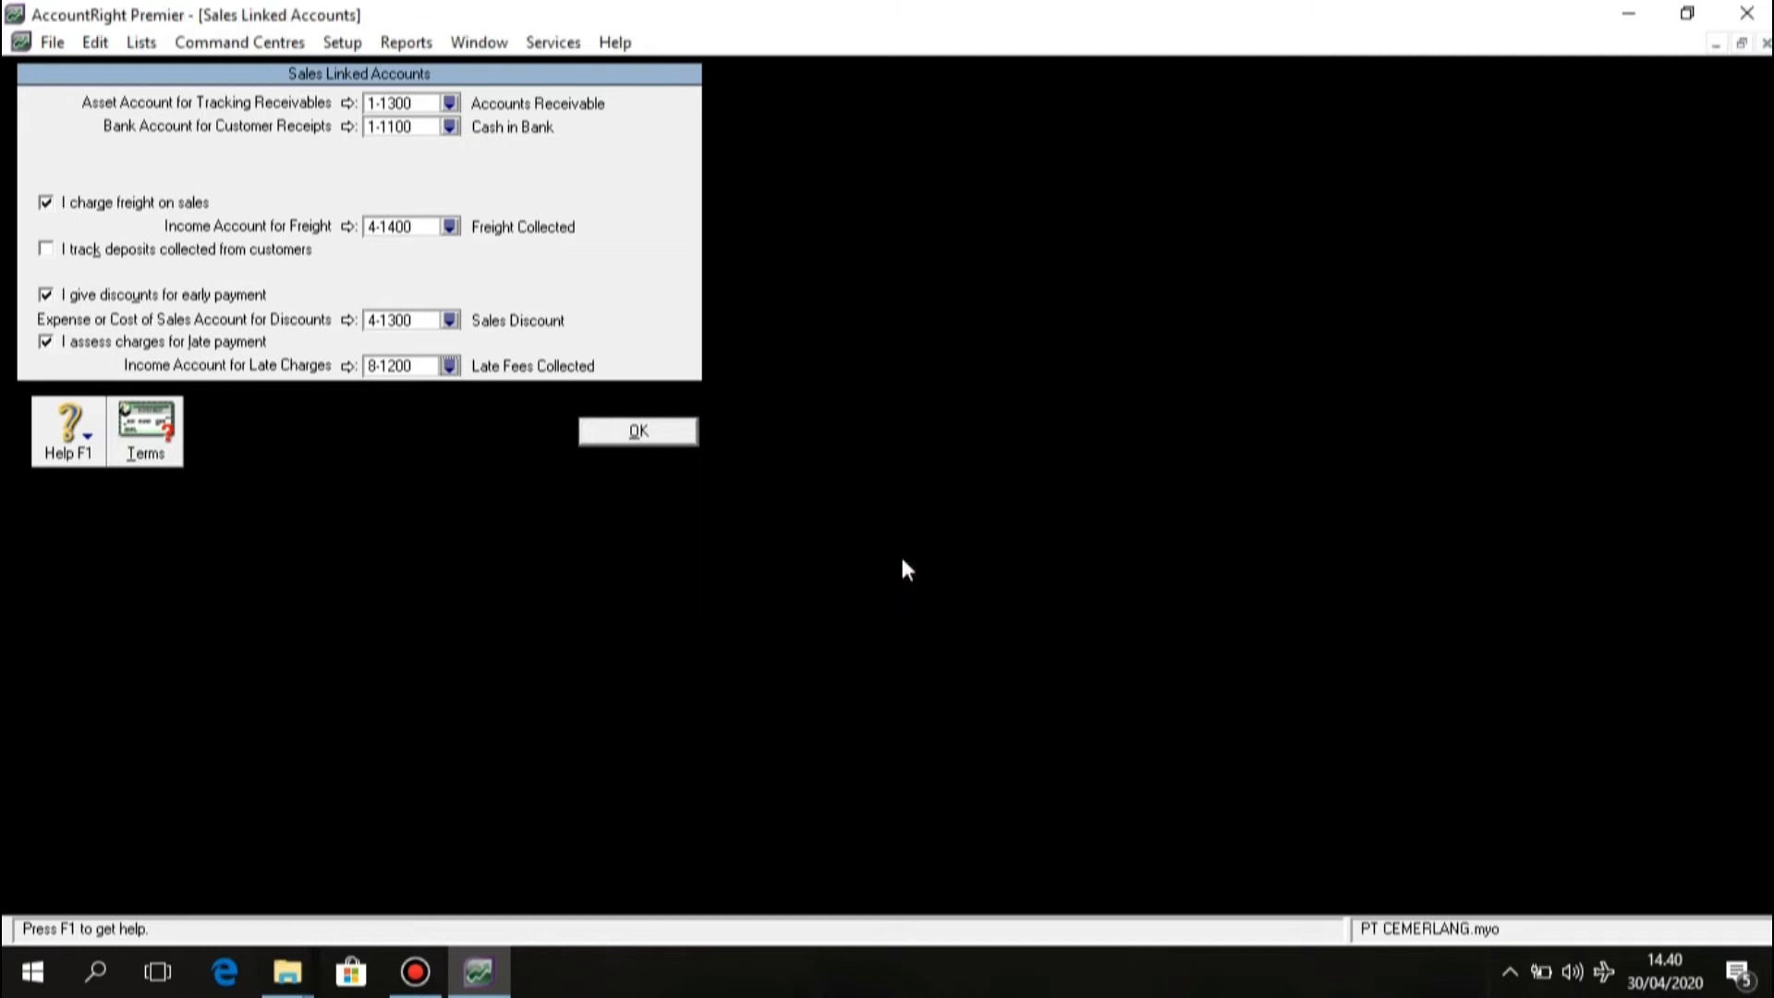
Save the sales linked accounts and go to Purchases Linked Accounts.
{"action": "left_click", "coordinate": [610, 431]}
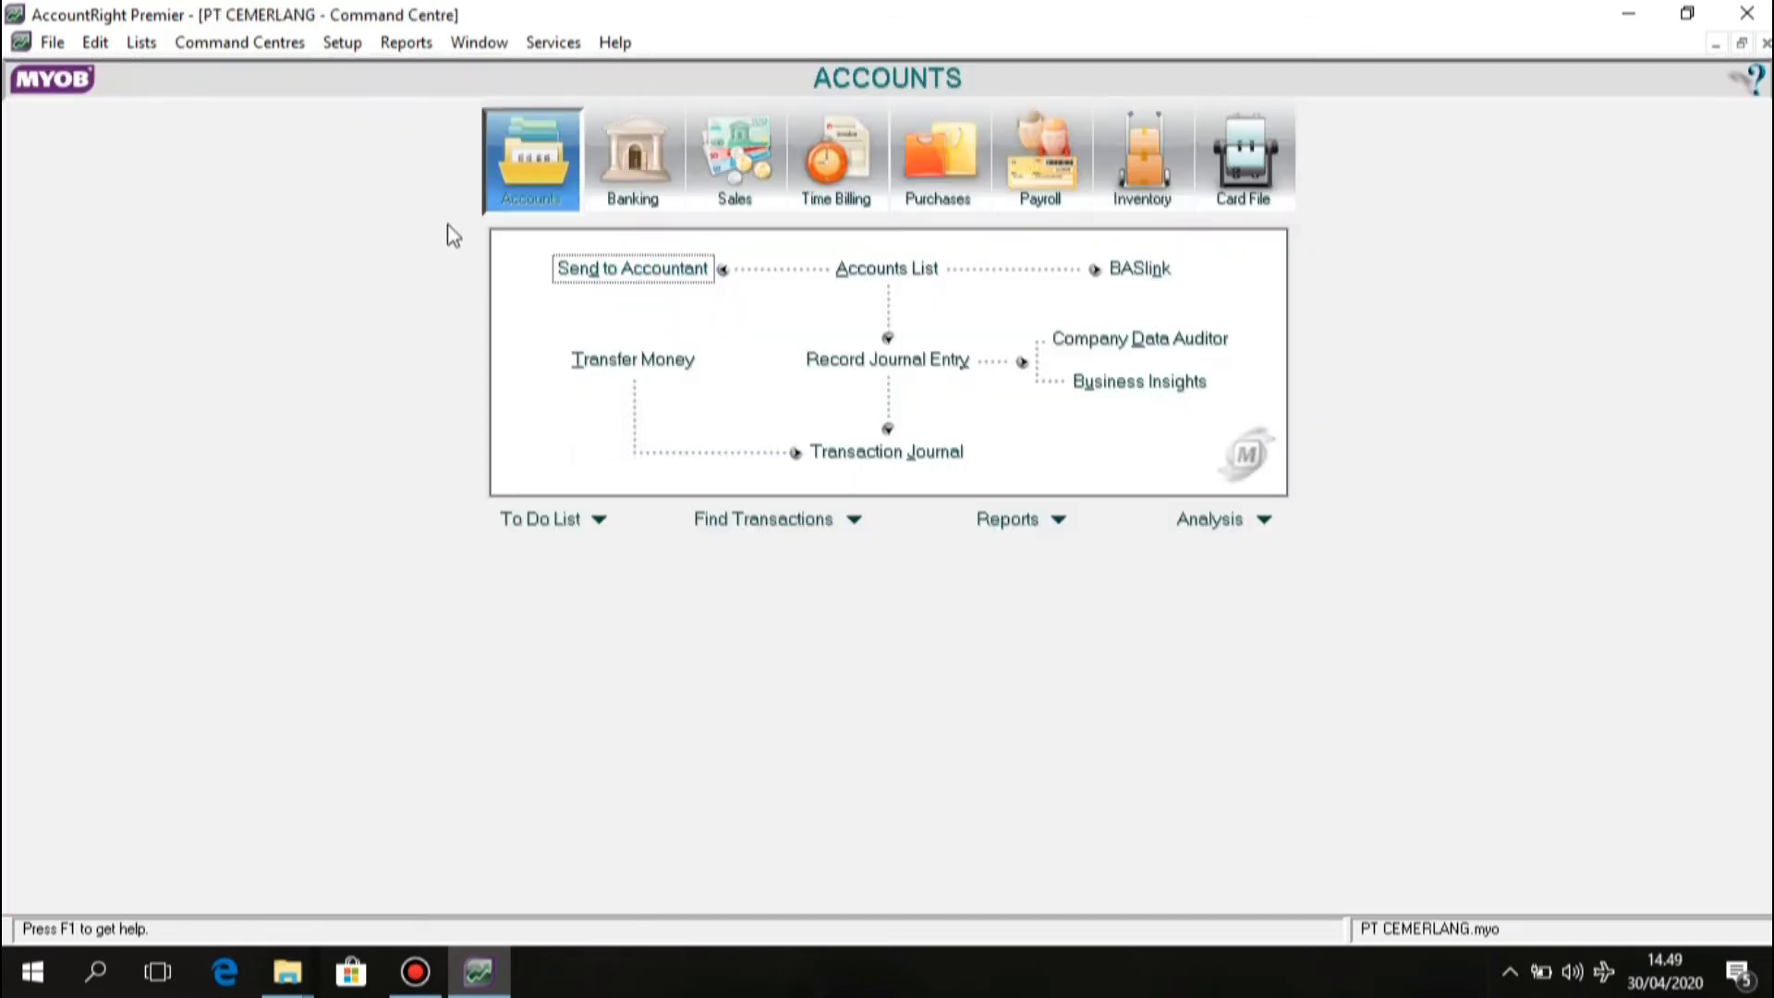
{"action": "left_click", "coordinate": [352, 50]}
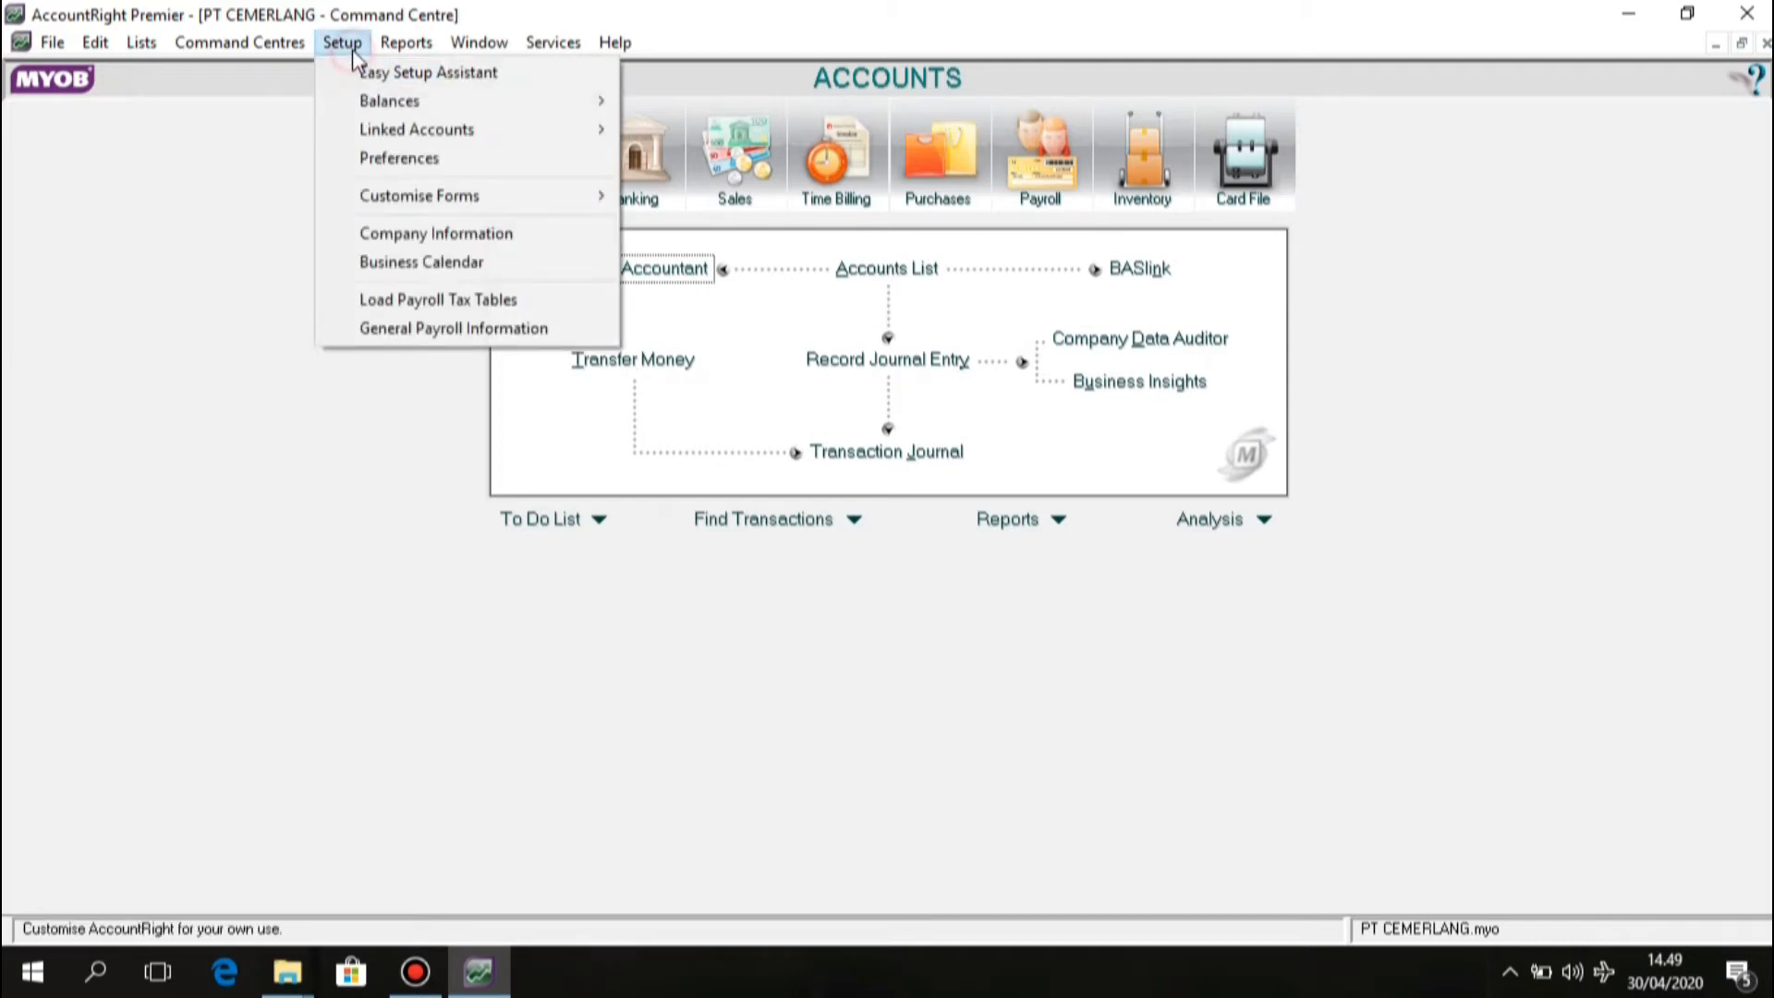
{"action": "mouse_move", "coordinate": [351, 139]}
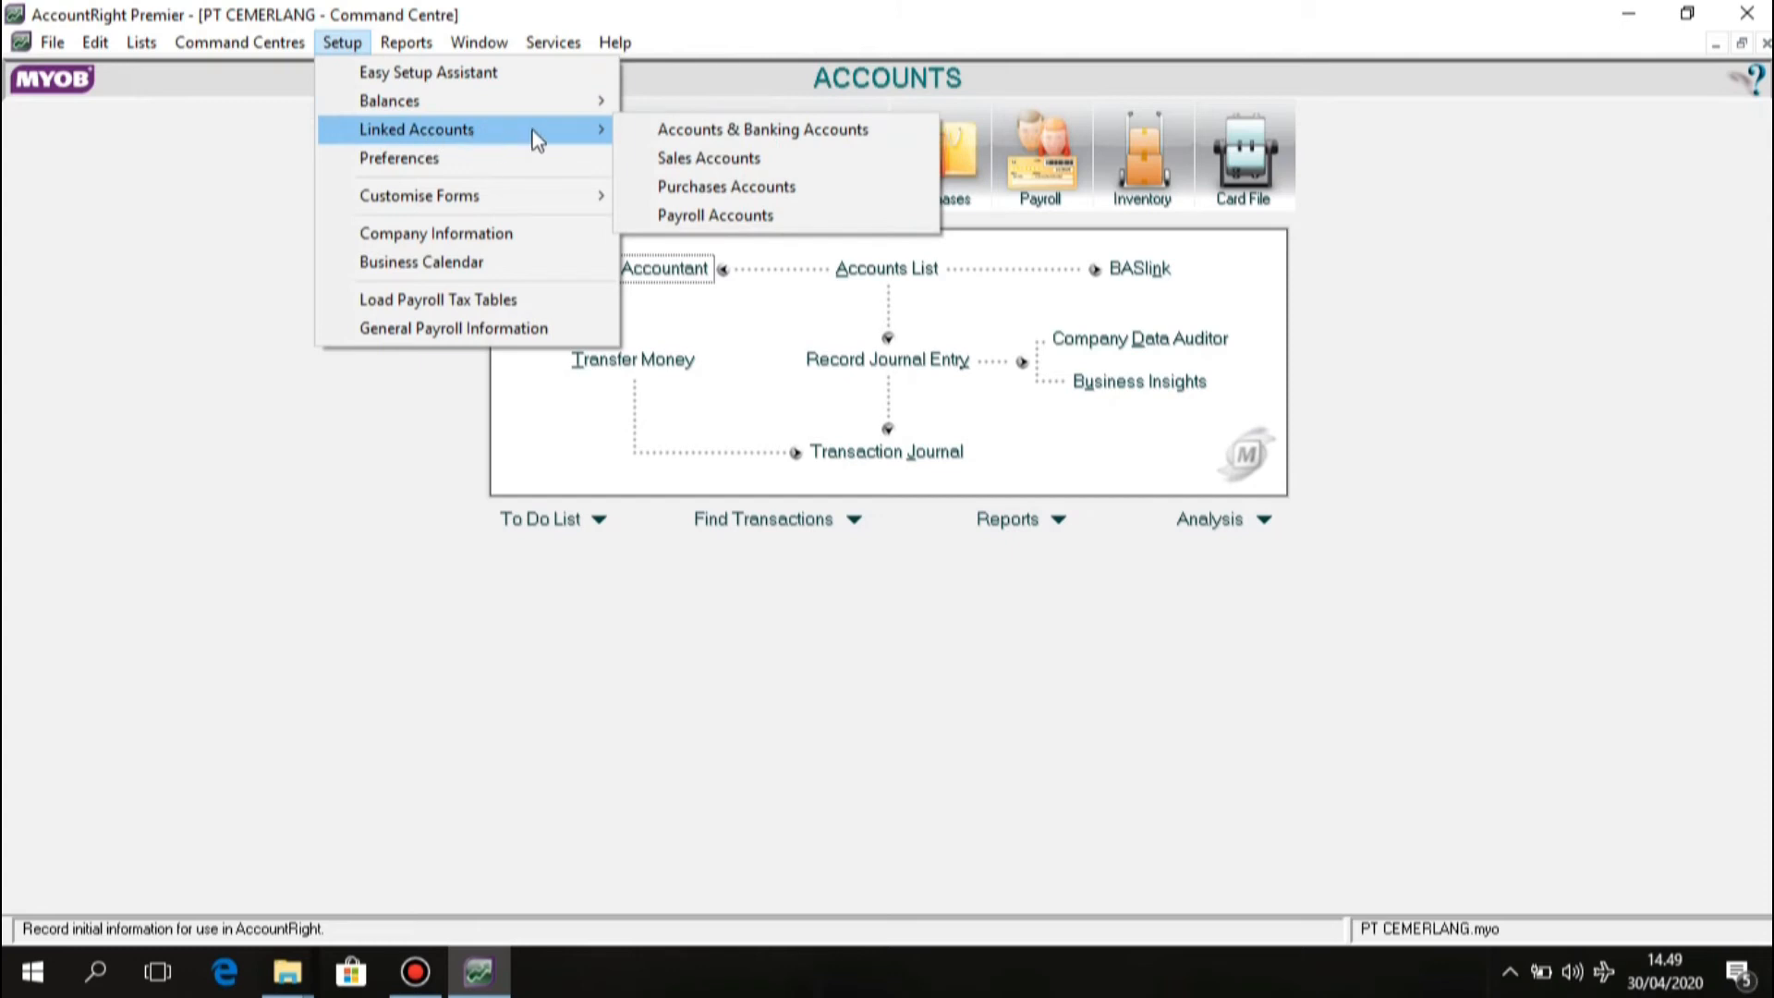
{"action": "left_click", "coordinate": [634, 188]}
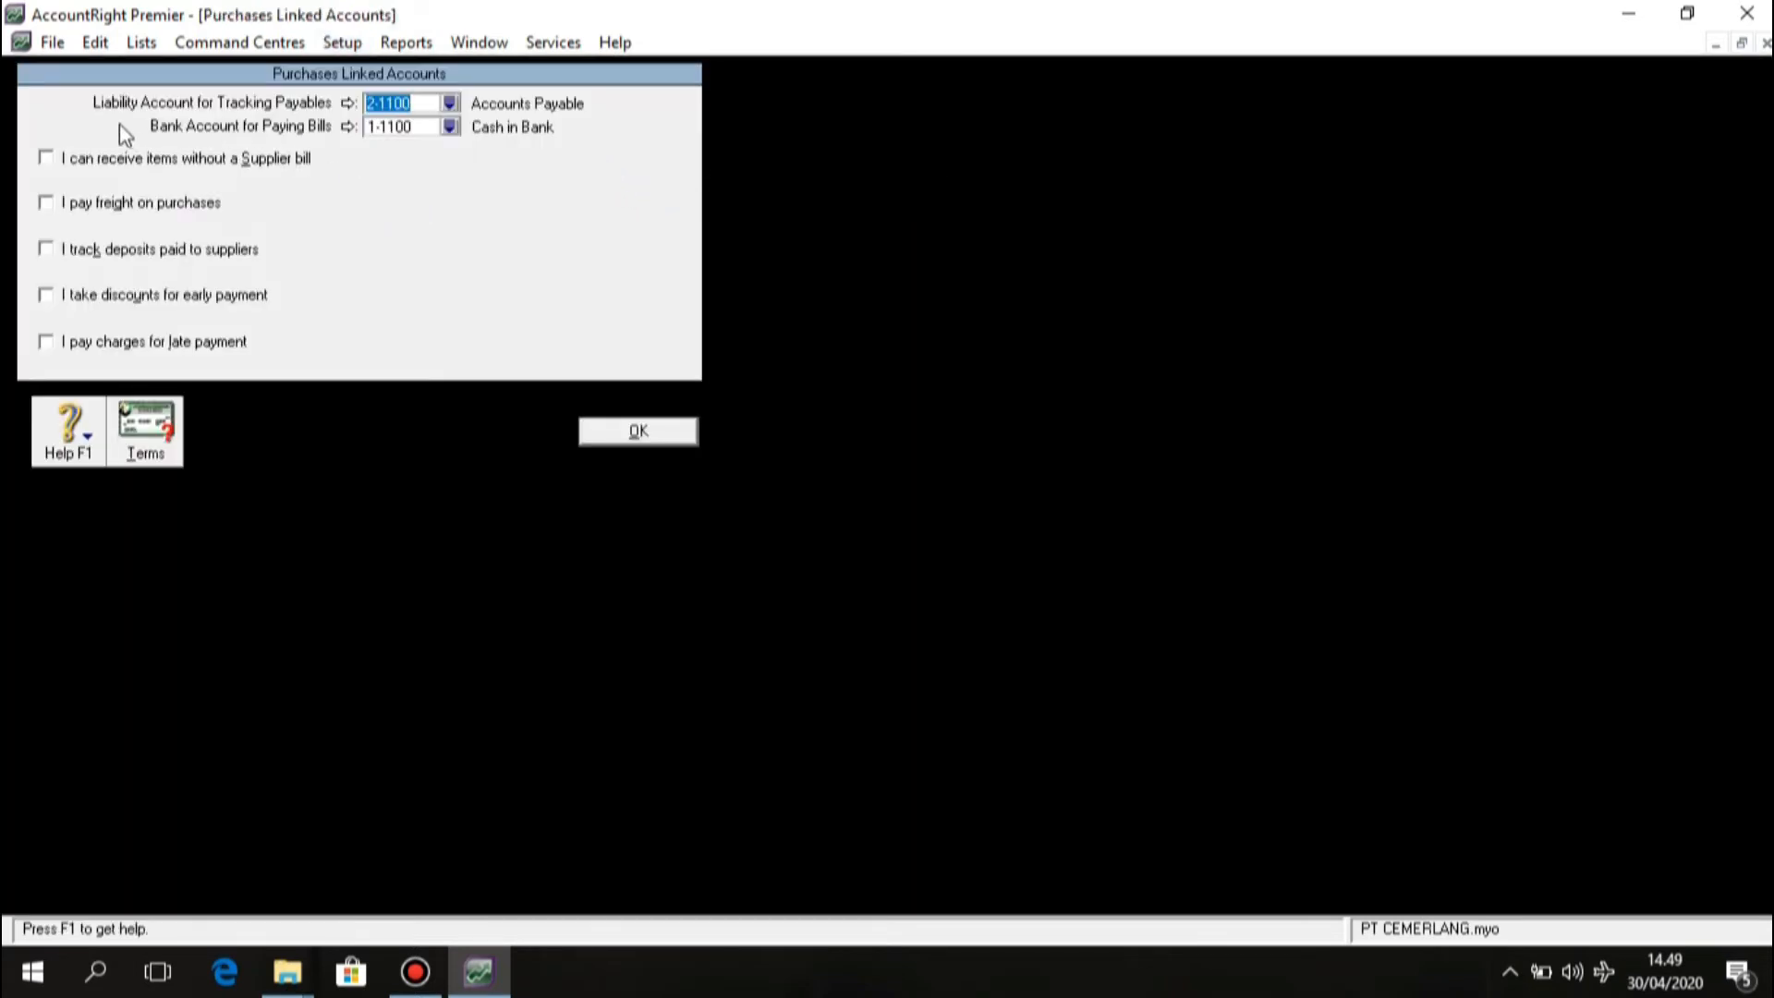
Track payables in 2-1100 Accounts Payable and pay bills from 1-1100 Cash in Bank.
{"action": "left_click", "coordinate": [449, 104]}
{"action": "left_click", "coordinate": [791, 418]}
{"action": "left_click", "coordinate": [995, 653]}
{"action": "left_click", "coordinate": [448, 129]}
{"action": "left_click", "coordinate": [751, 348]}
{"action": "left_click", "coordinate": [993, 647]}
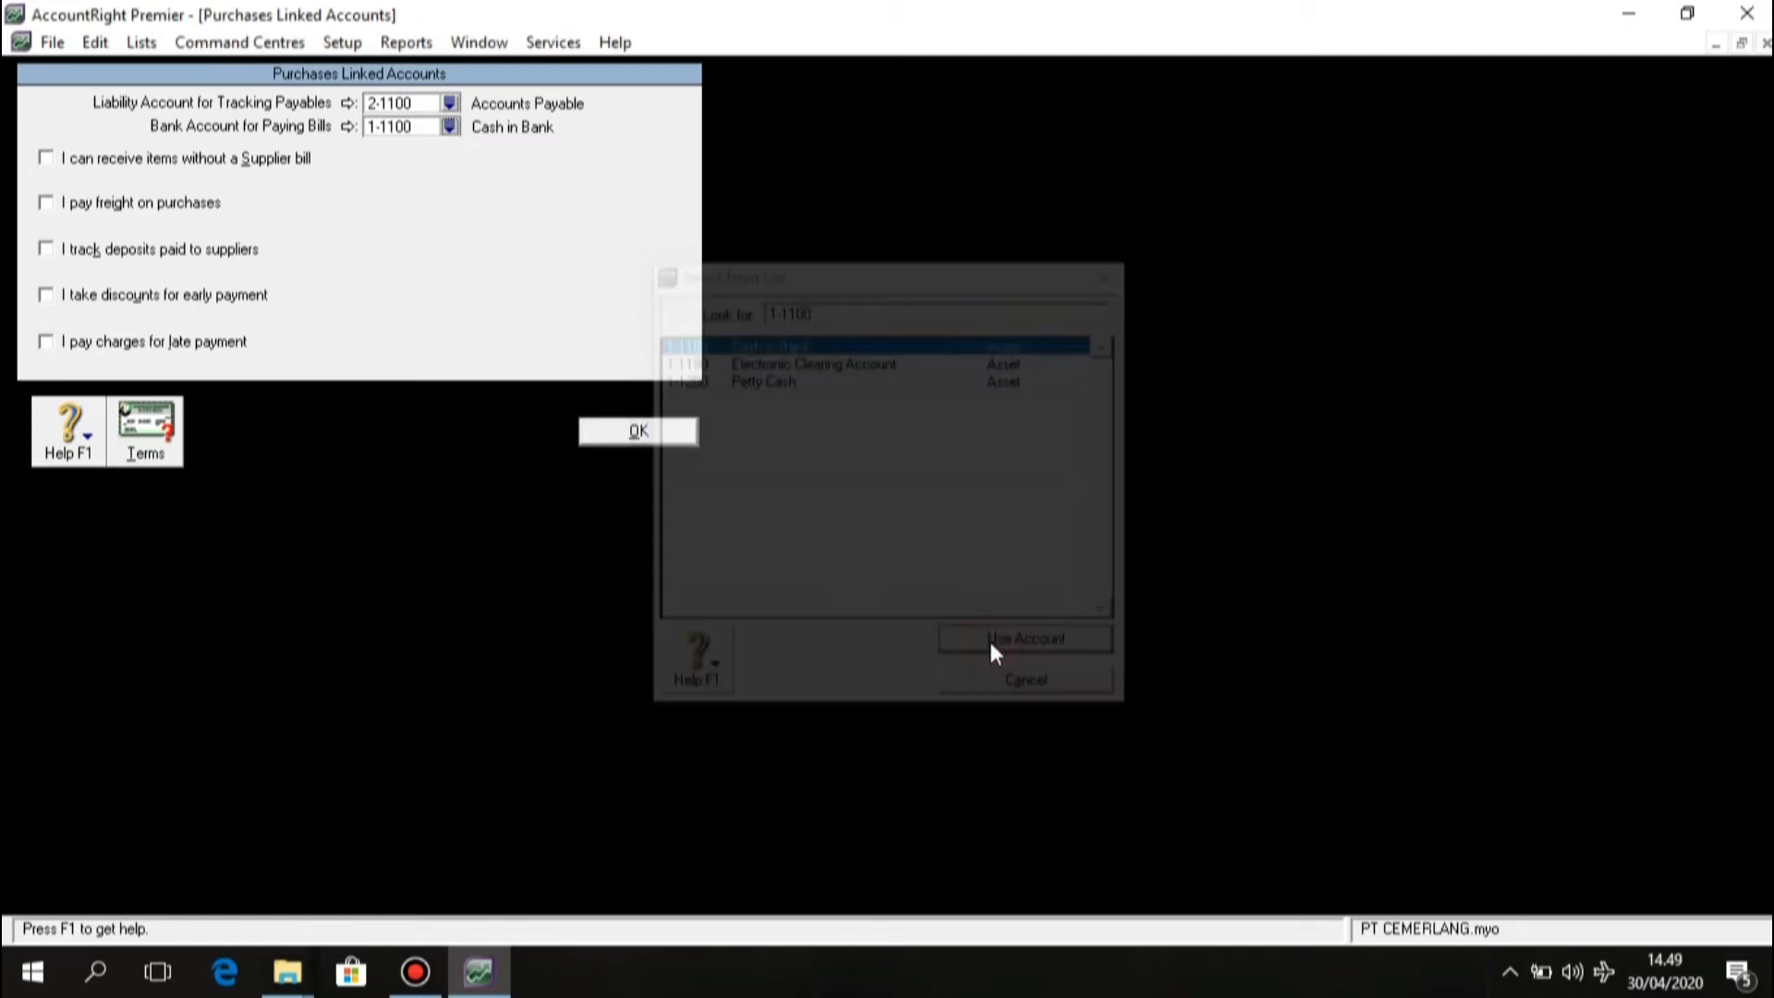
Turn on freight paid on purchases using 5-1200 Freight Paid.
{"action": "left_click", "coordinate": [46, 207]}
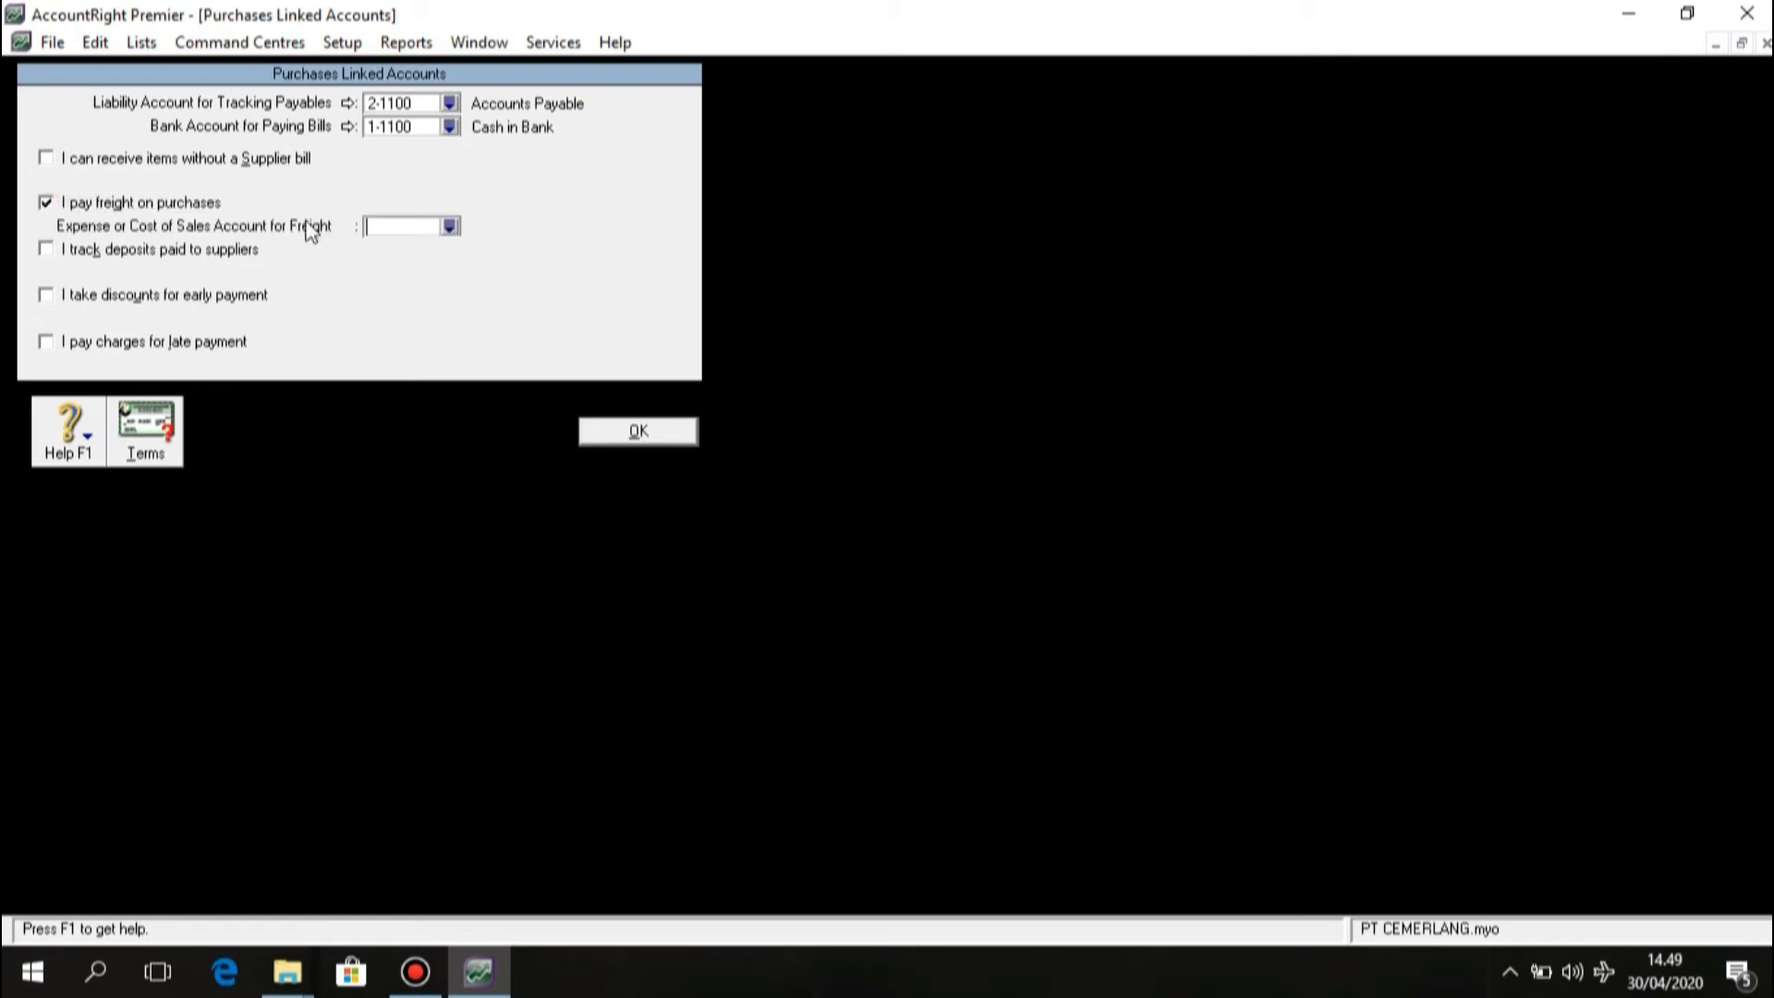
{"action": "left_click", "coordinate": [449, 227]}
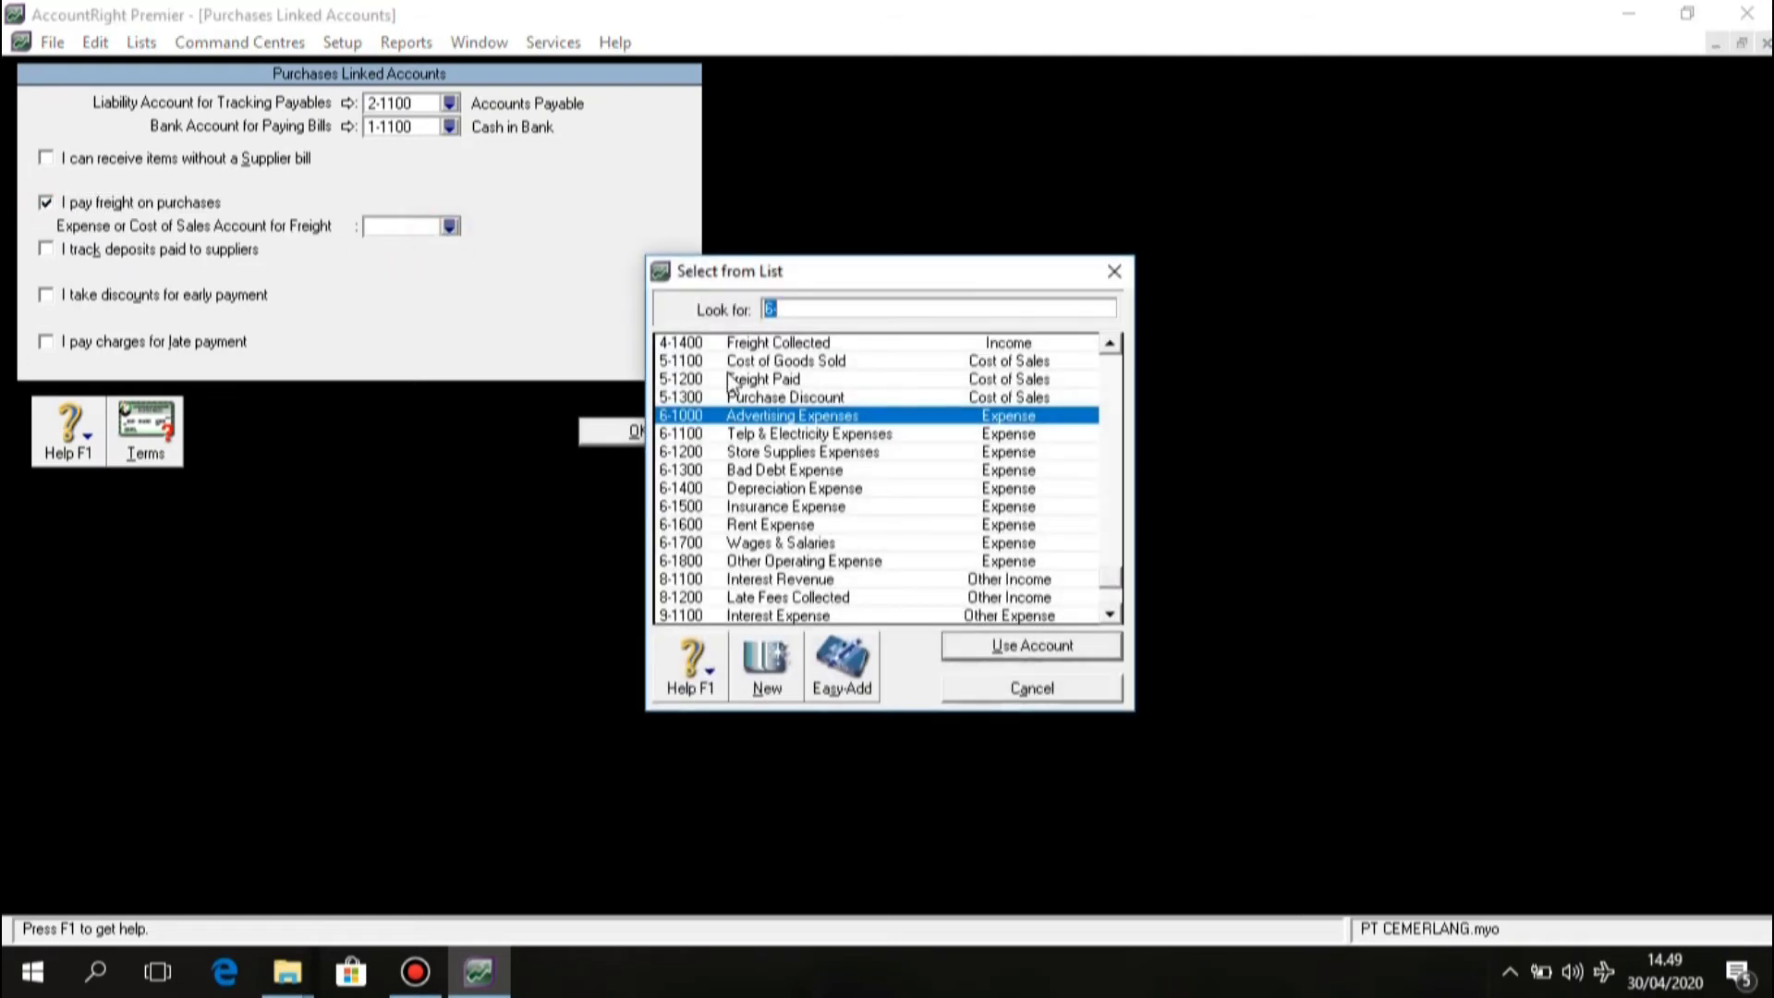
{"action": "left_click", "coordinate": [833, 381]}
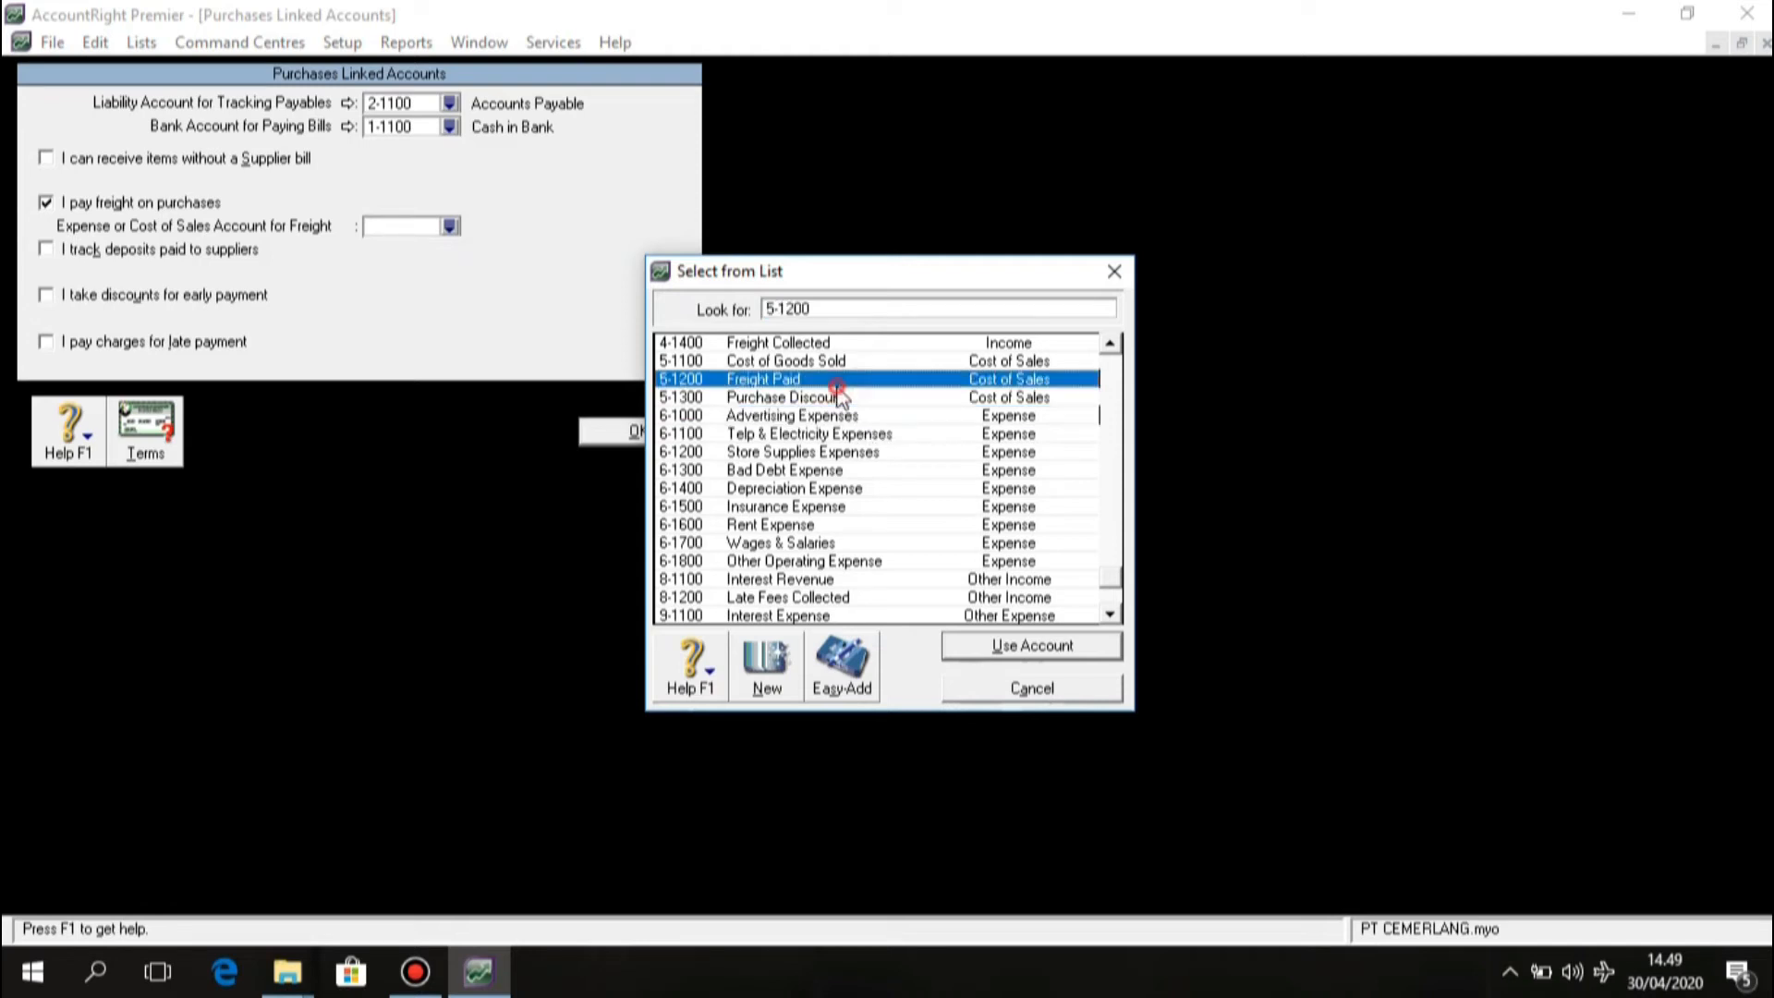
{"action": "left_click", "coordinate": [1023, 652]}
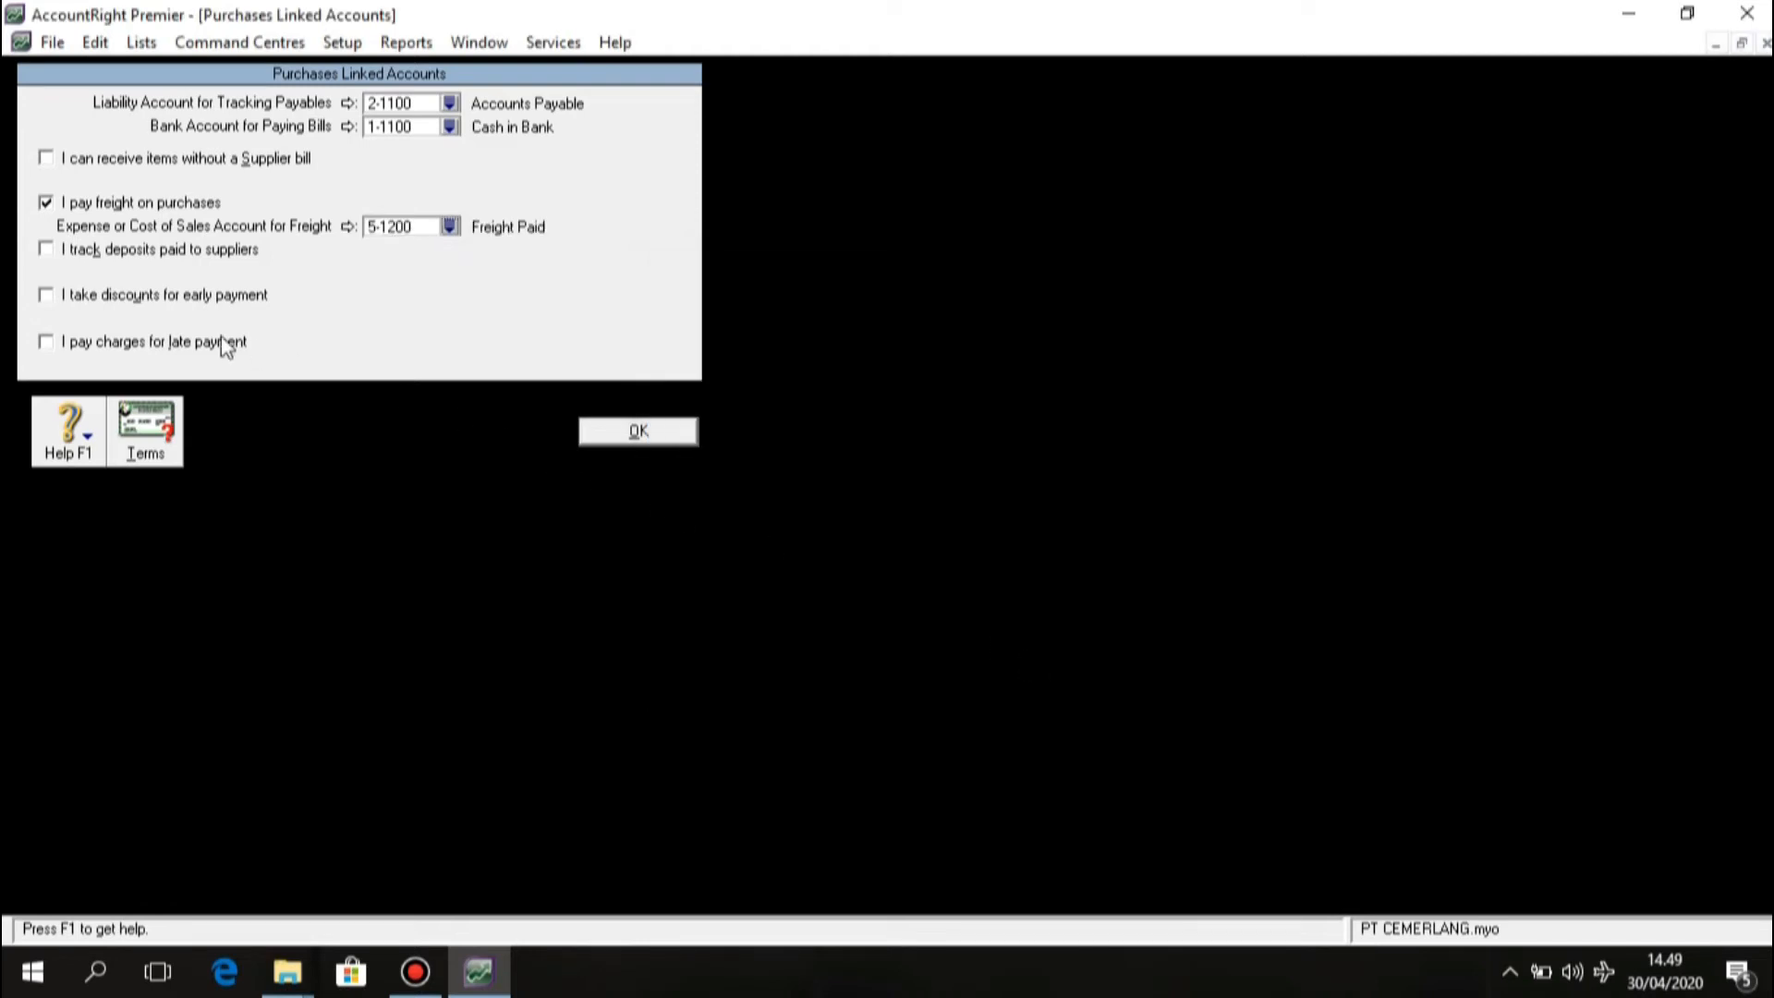
Turn on early-payment discounts on purchases using 5-1300 Purchase Discount.
{"action": "left_click", "coordinate": [46, 296]}
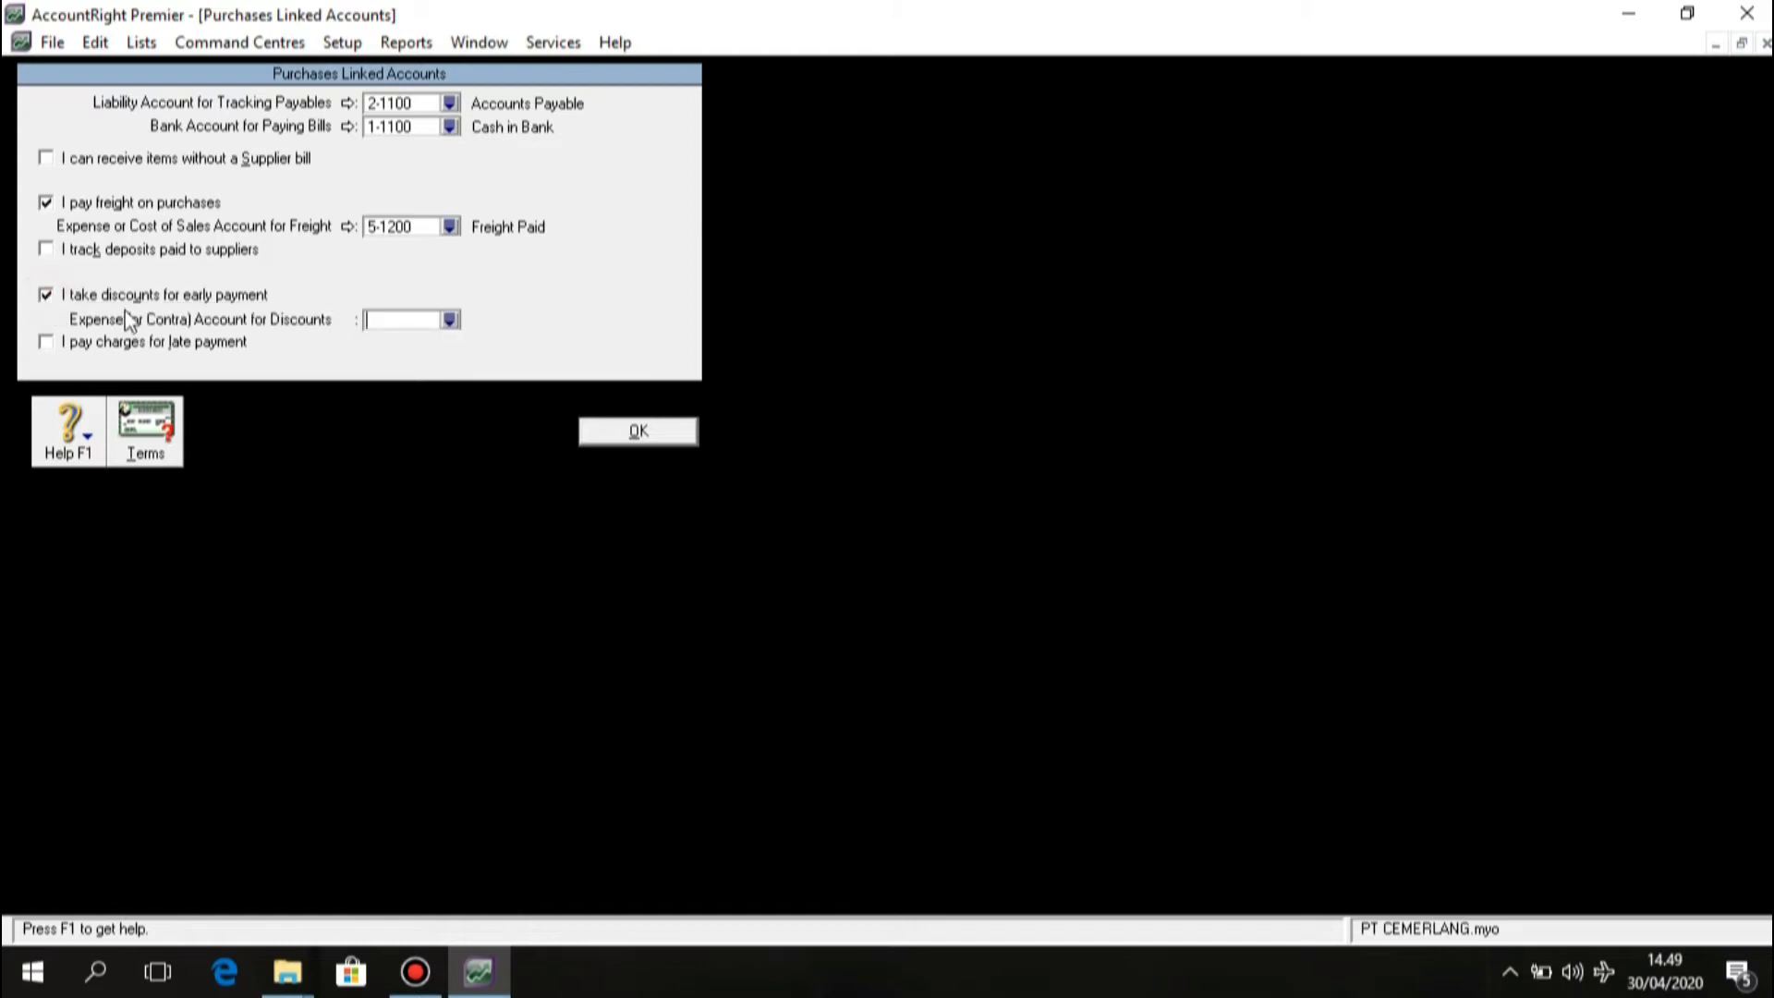
{"action": "left_click", "coordinate": [450, 322]}
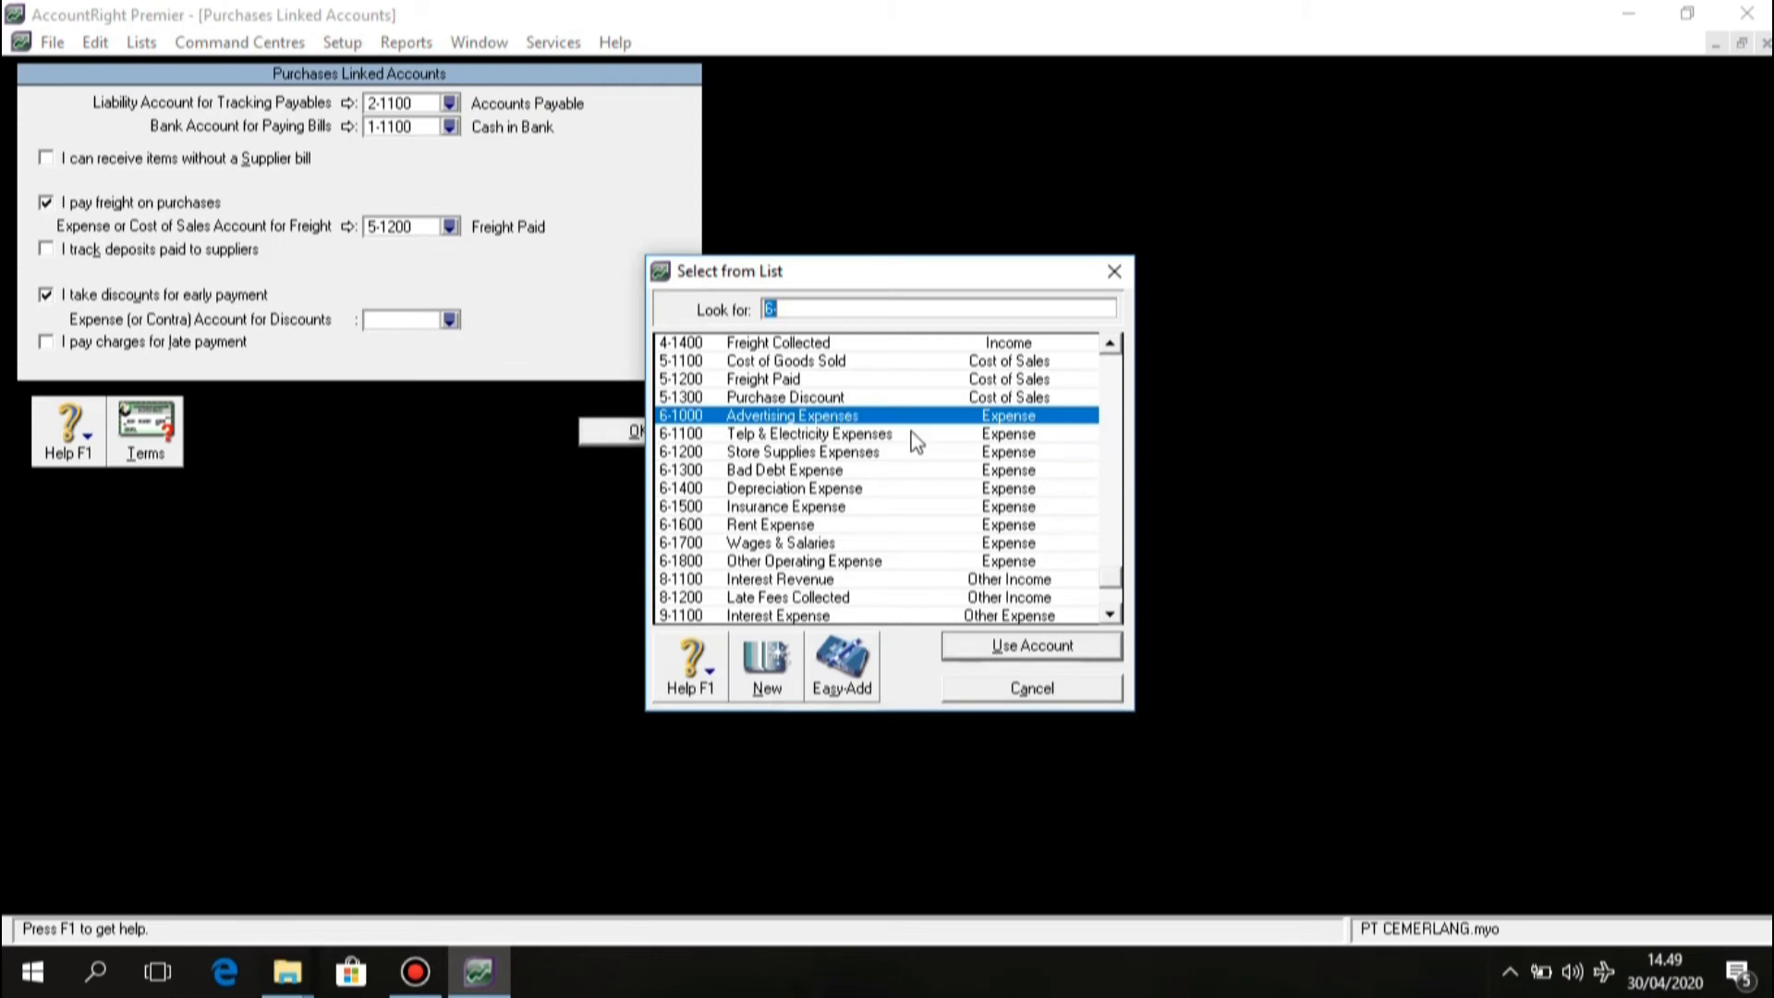
{"action": "left_click", "coordinate": [813, 397]}
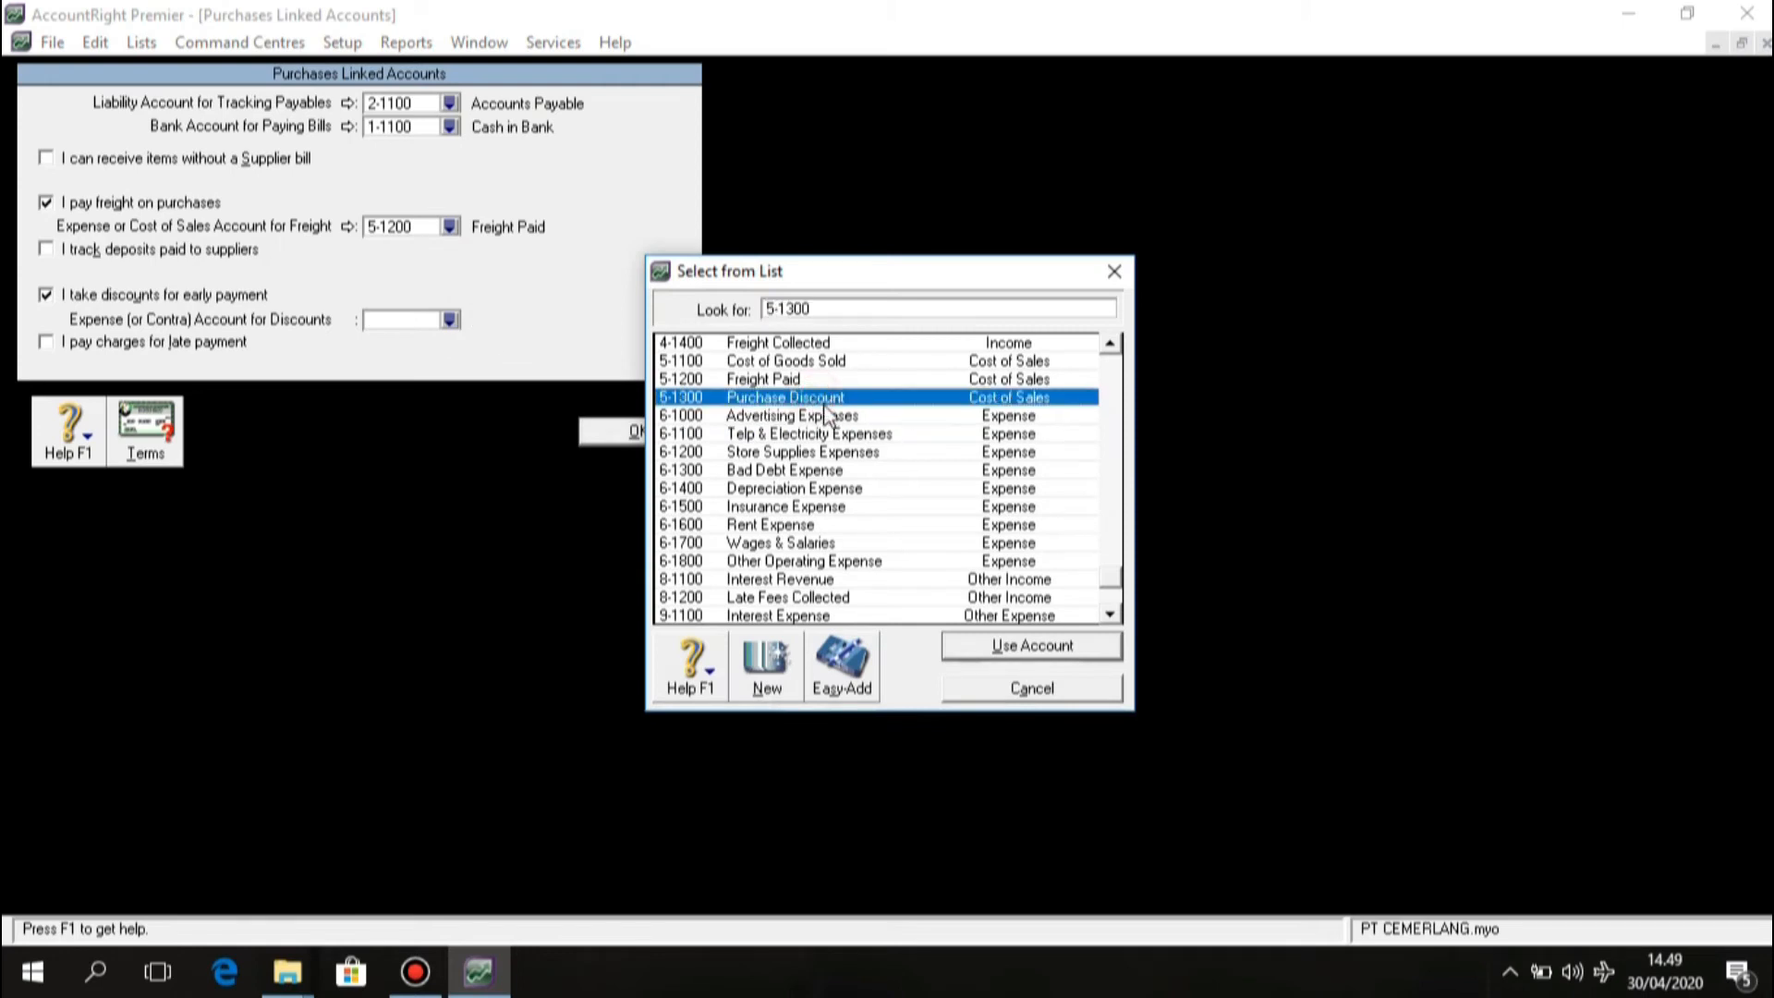
{"action": "left_click", "coordinate": [975, 648]}
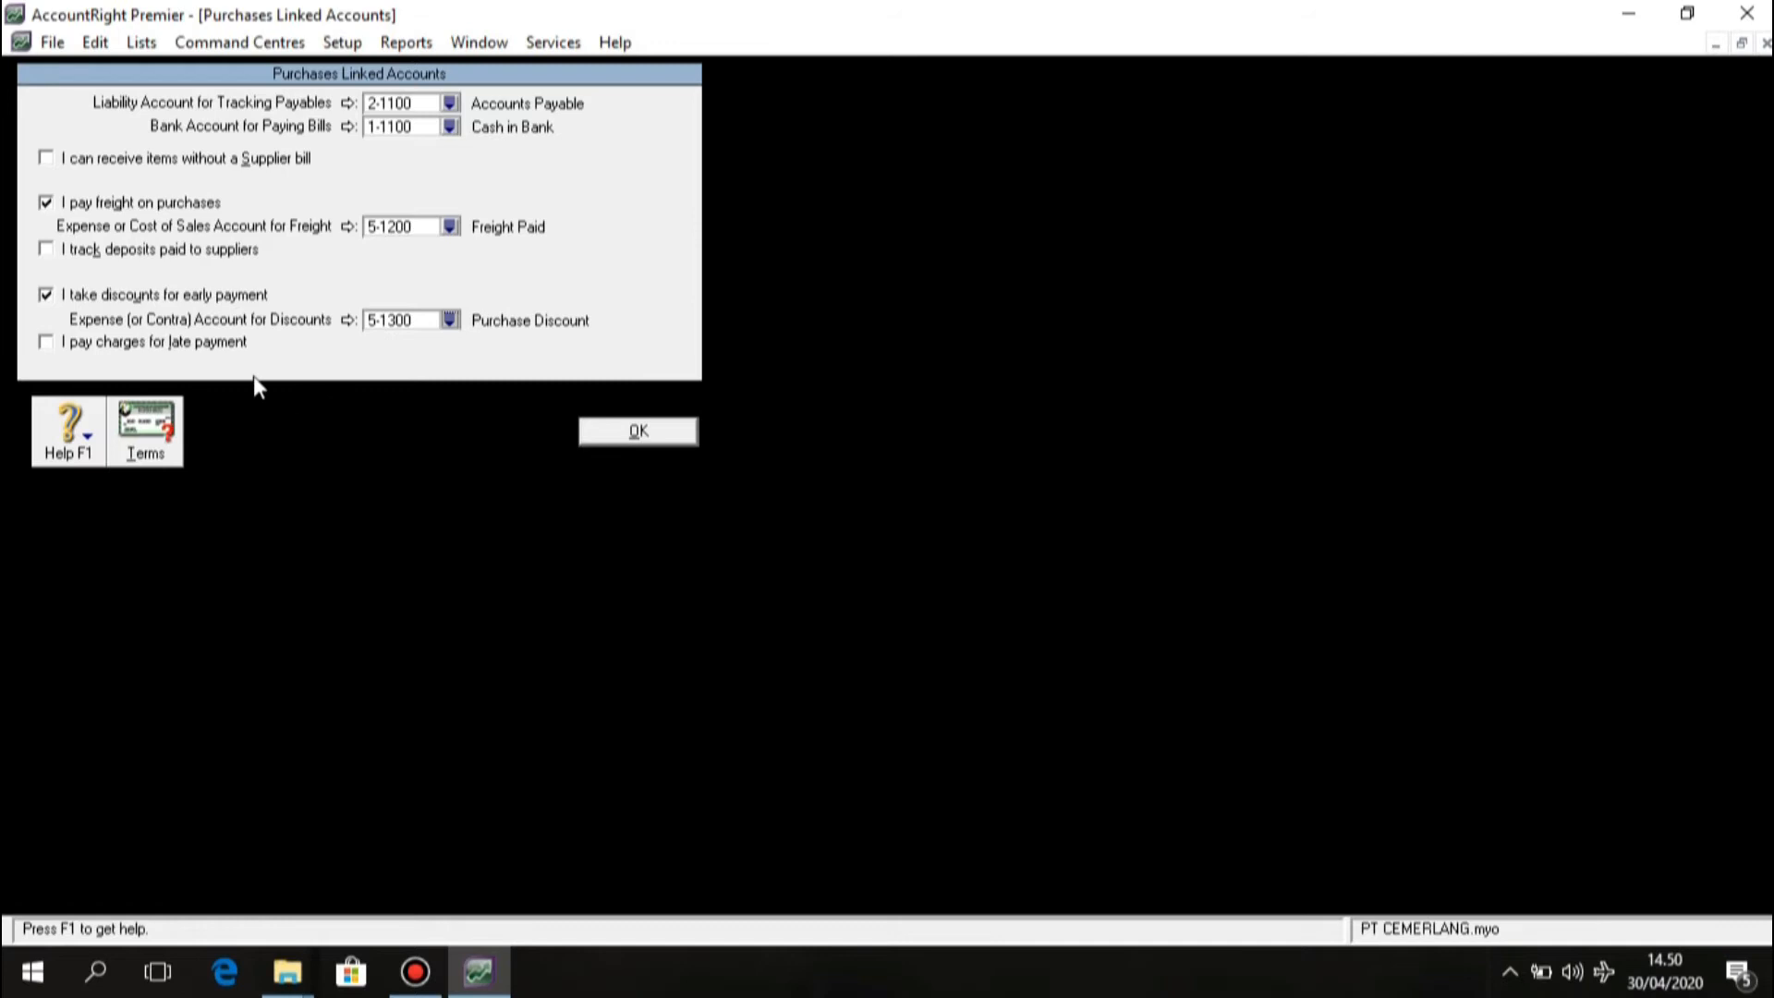
Turn on late-payment charges using 9-1300 Late Fees Paid and confirm the purchases linked accounts.
{"action": "left_click", "coordinate": [48, 343]}
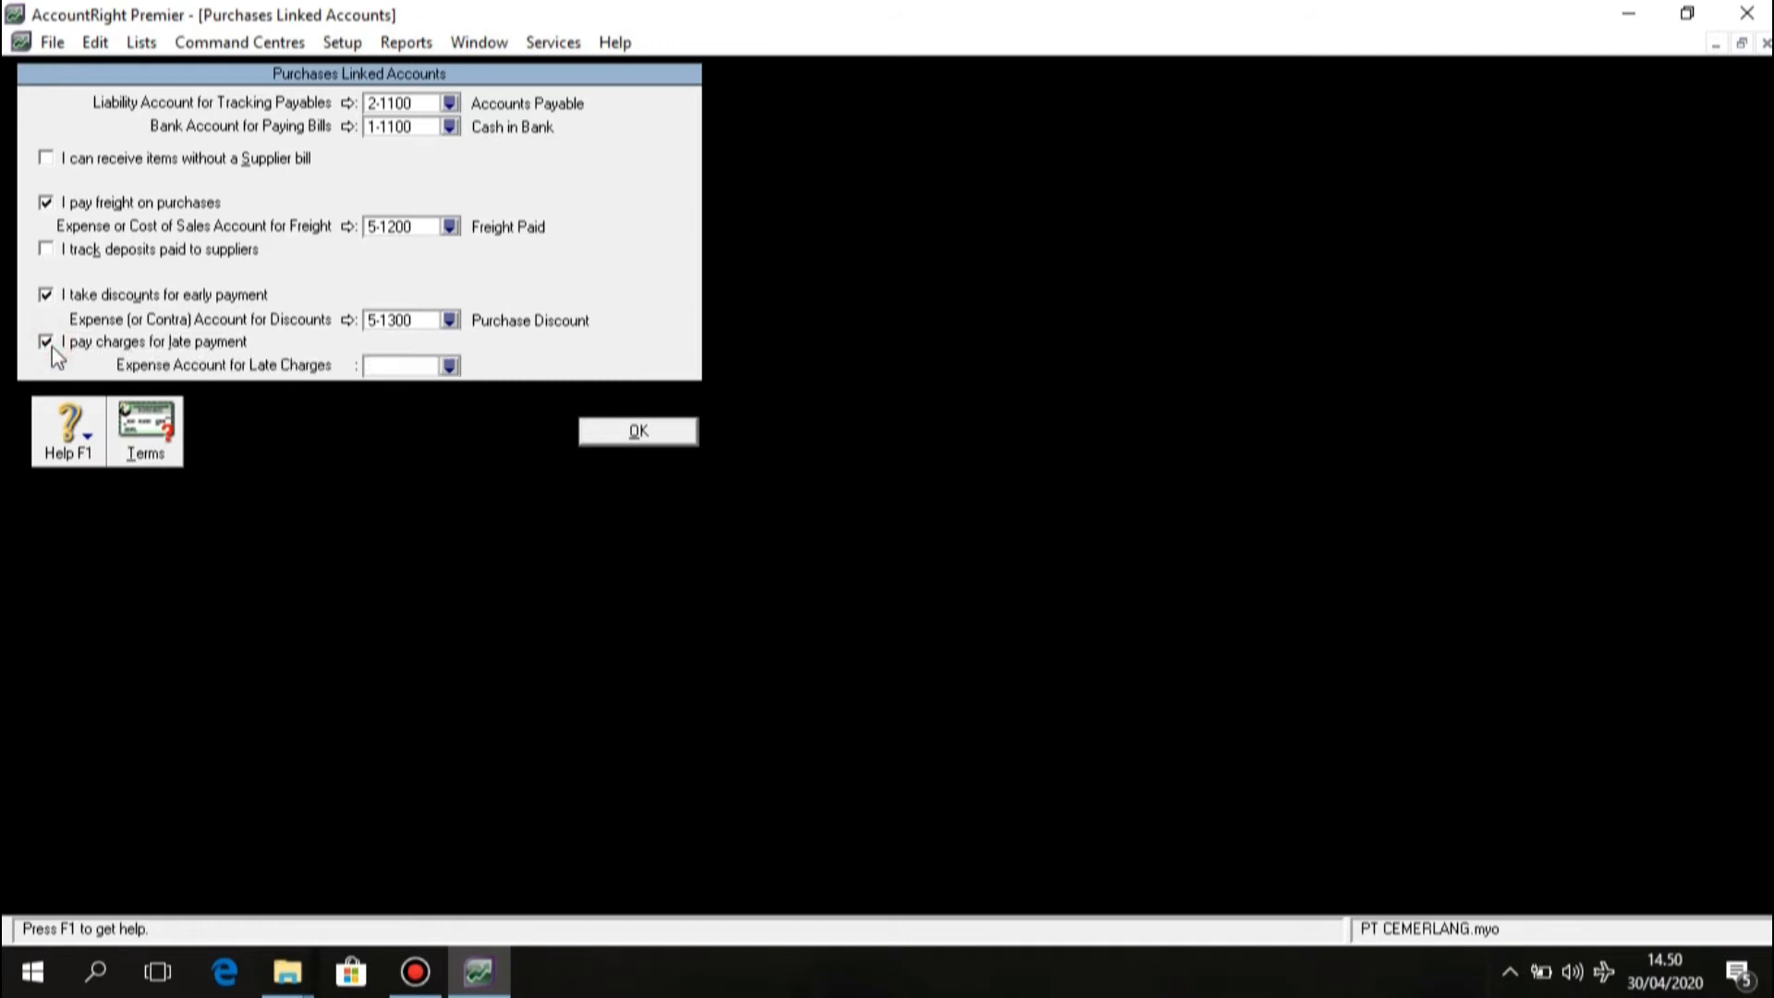
{"action": "left_click", "coordinate": [396, 363]}
{"action": "left_click", "coordinate": [449, 366]}
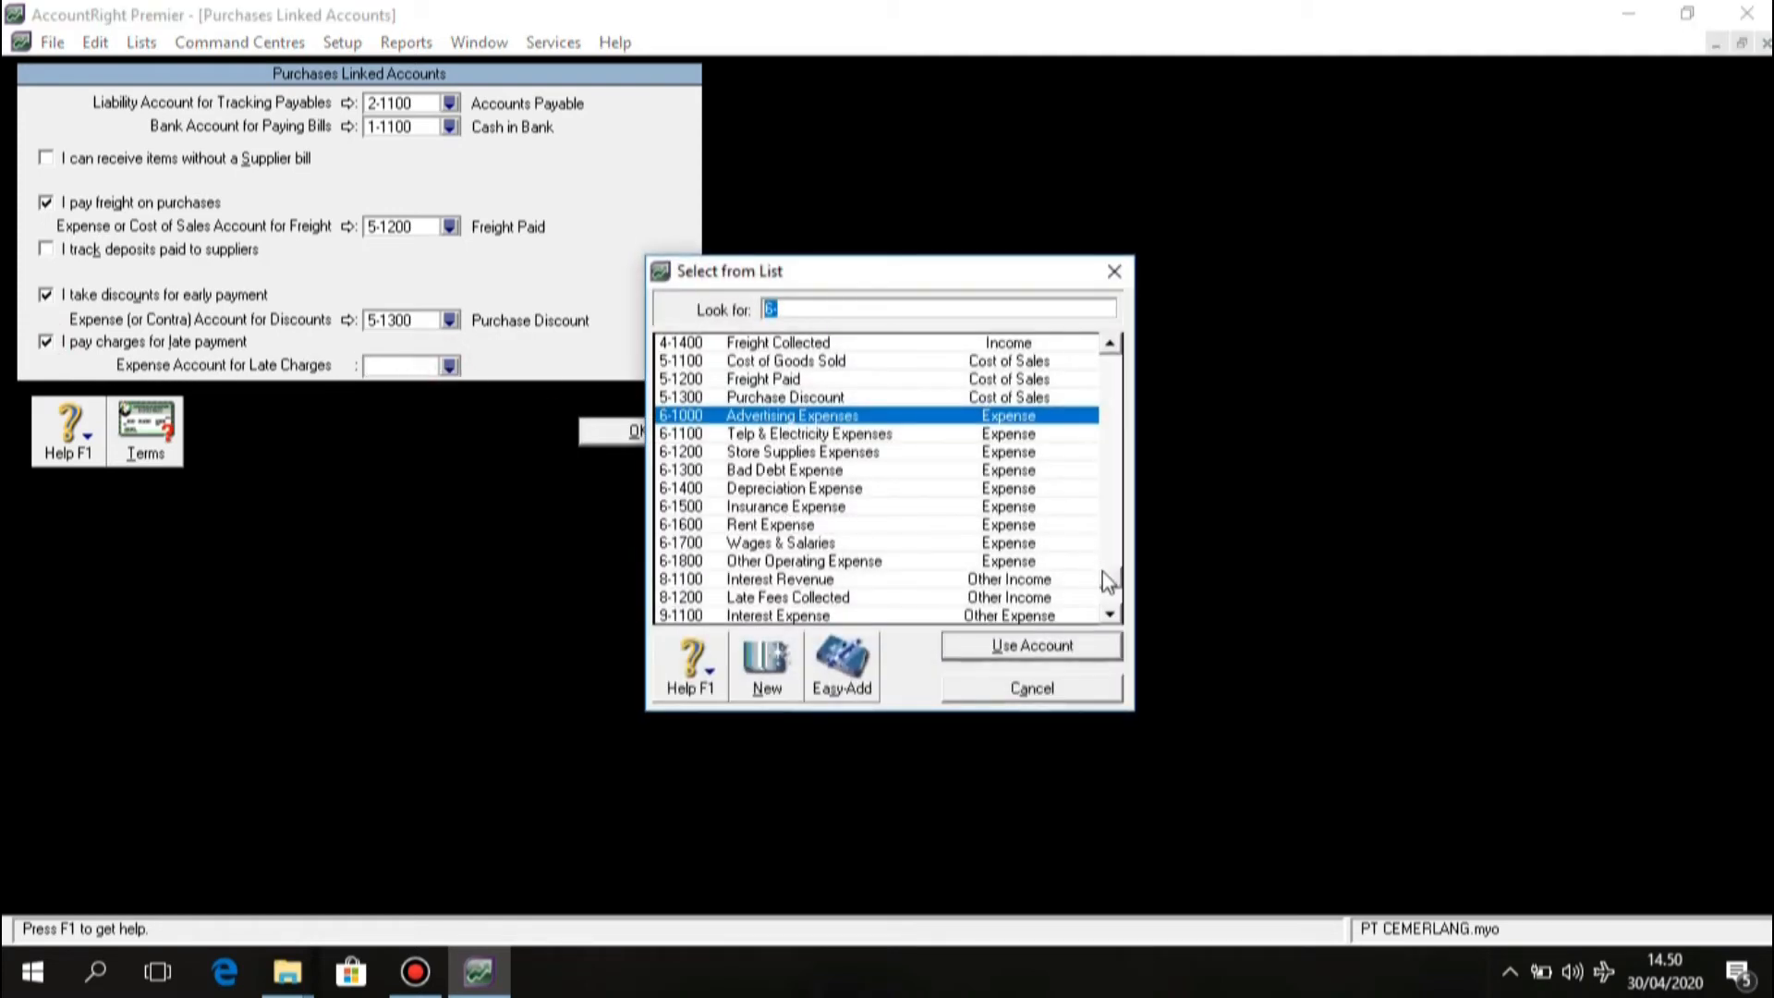
{"action": "scroll", "coordinate": [1104, 582], "scroll_direction": "down", "scroll_amount": 1}
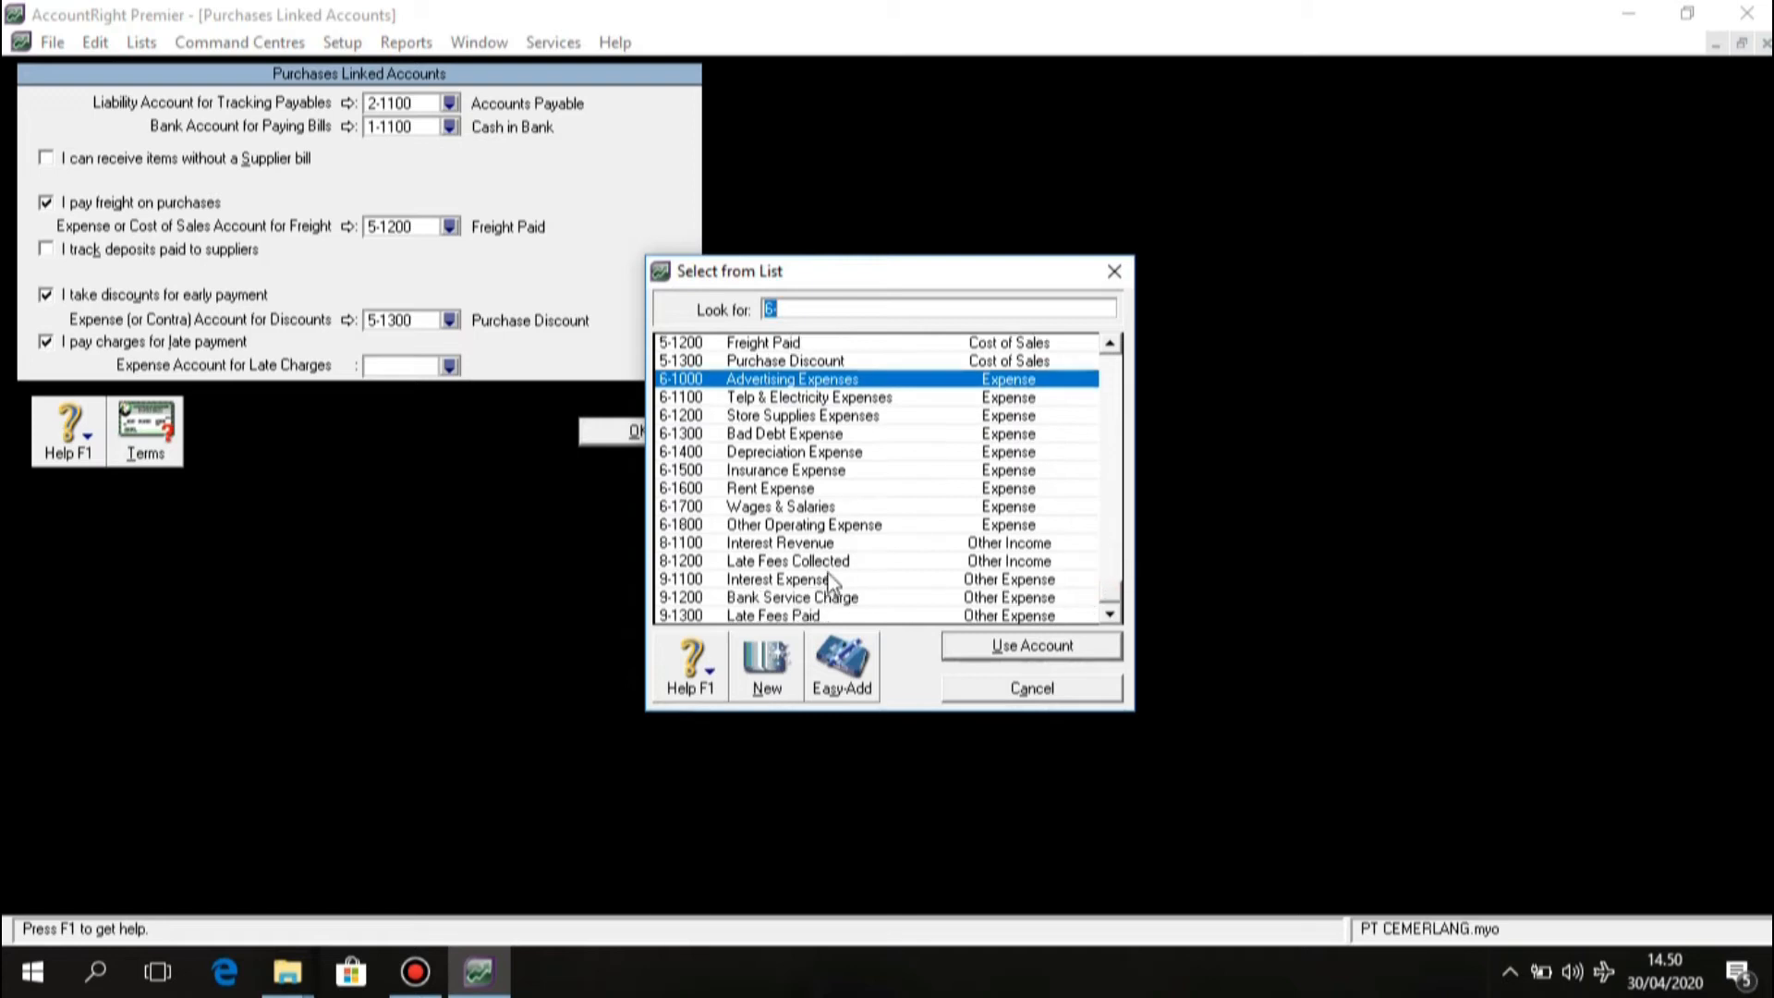
{"action": "left_click", "coordinate": [707, 617]}
{"action": "left_click", "coordinate": [995, 649]}
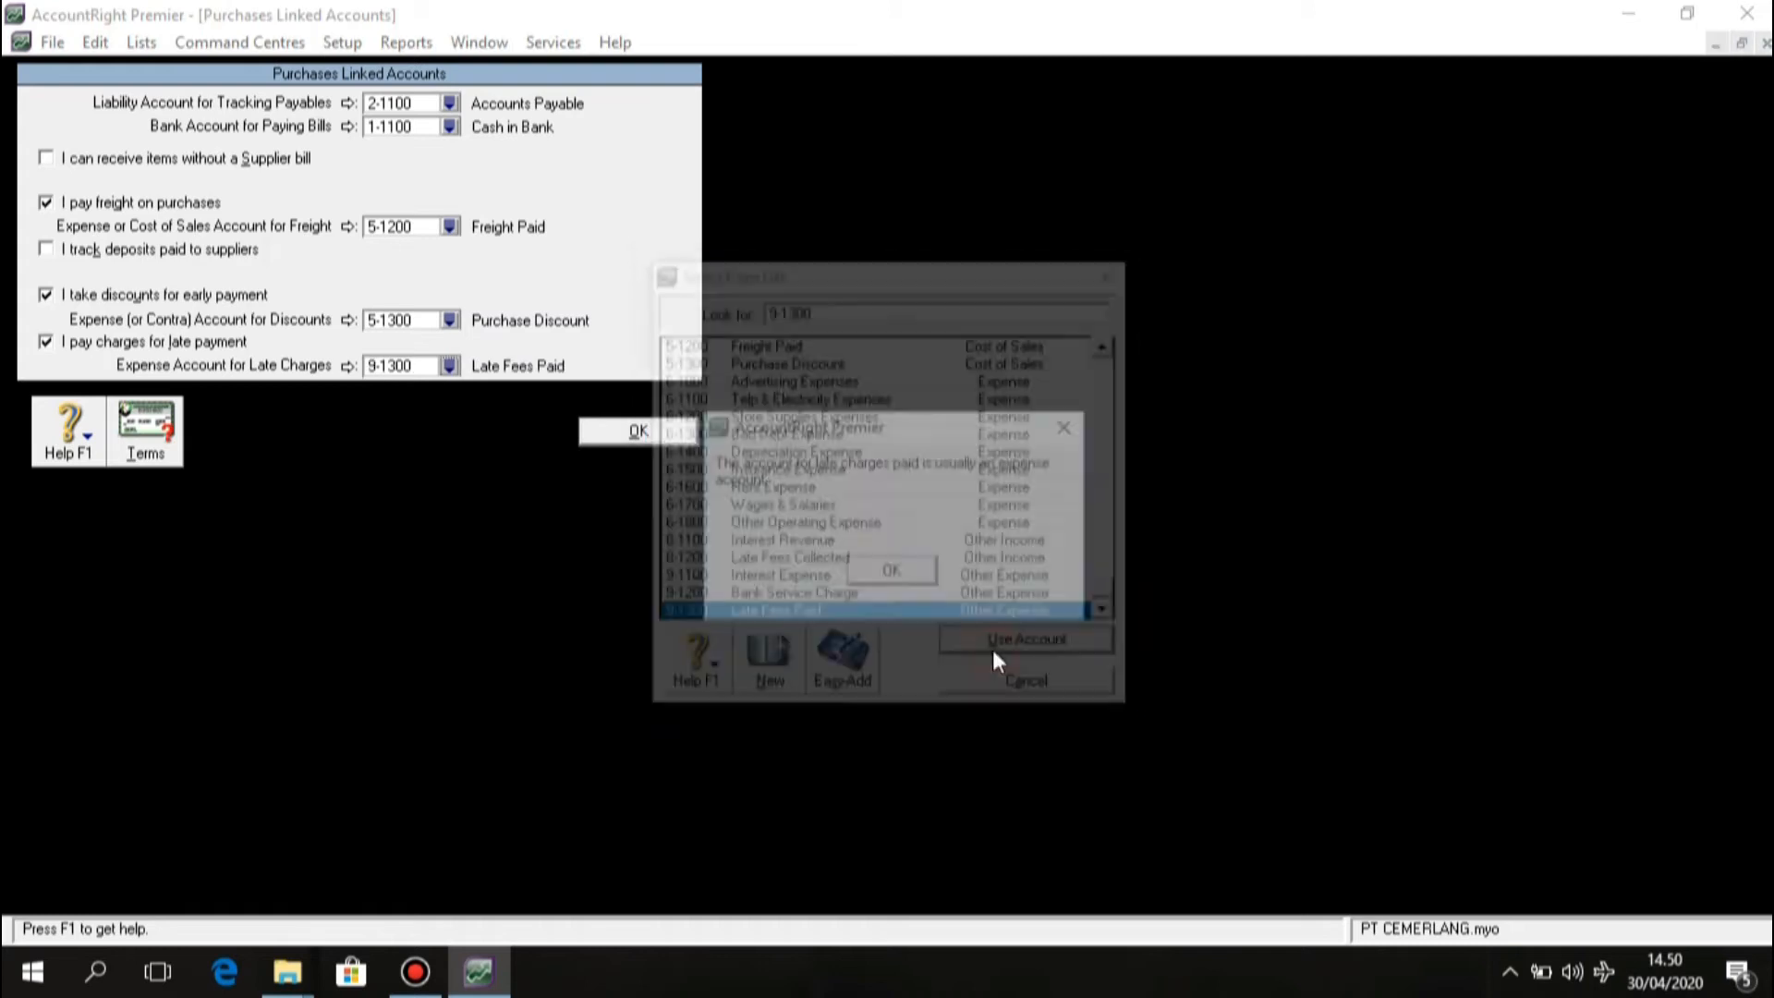
{"action": "left_click", "coordinate": [922, 570]}
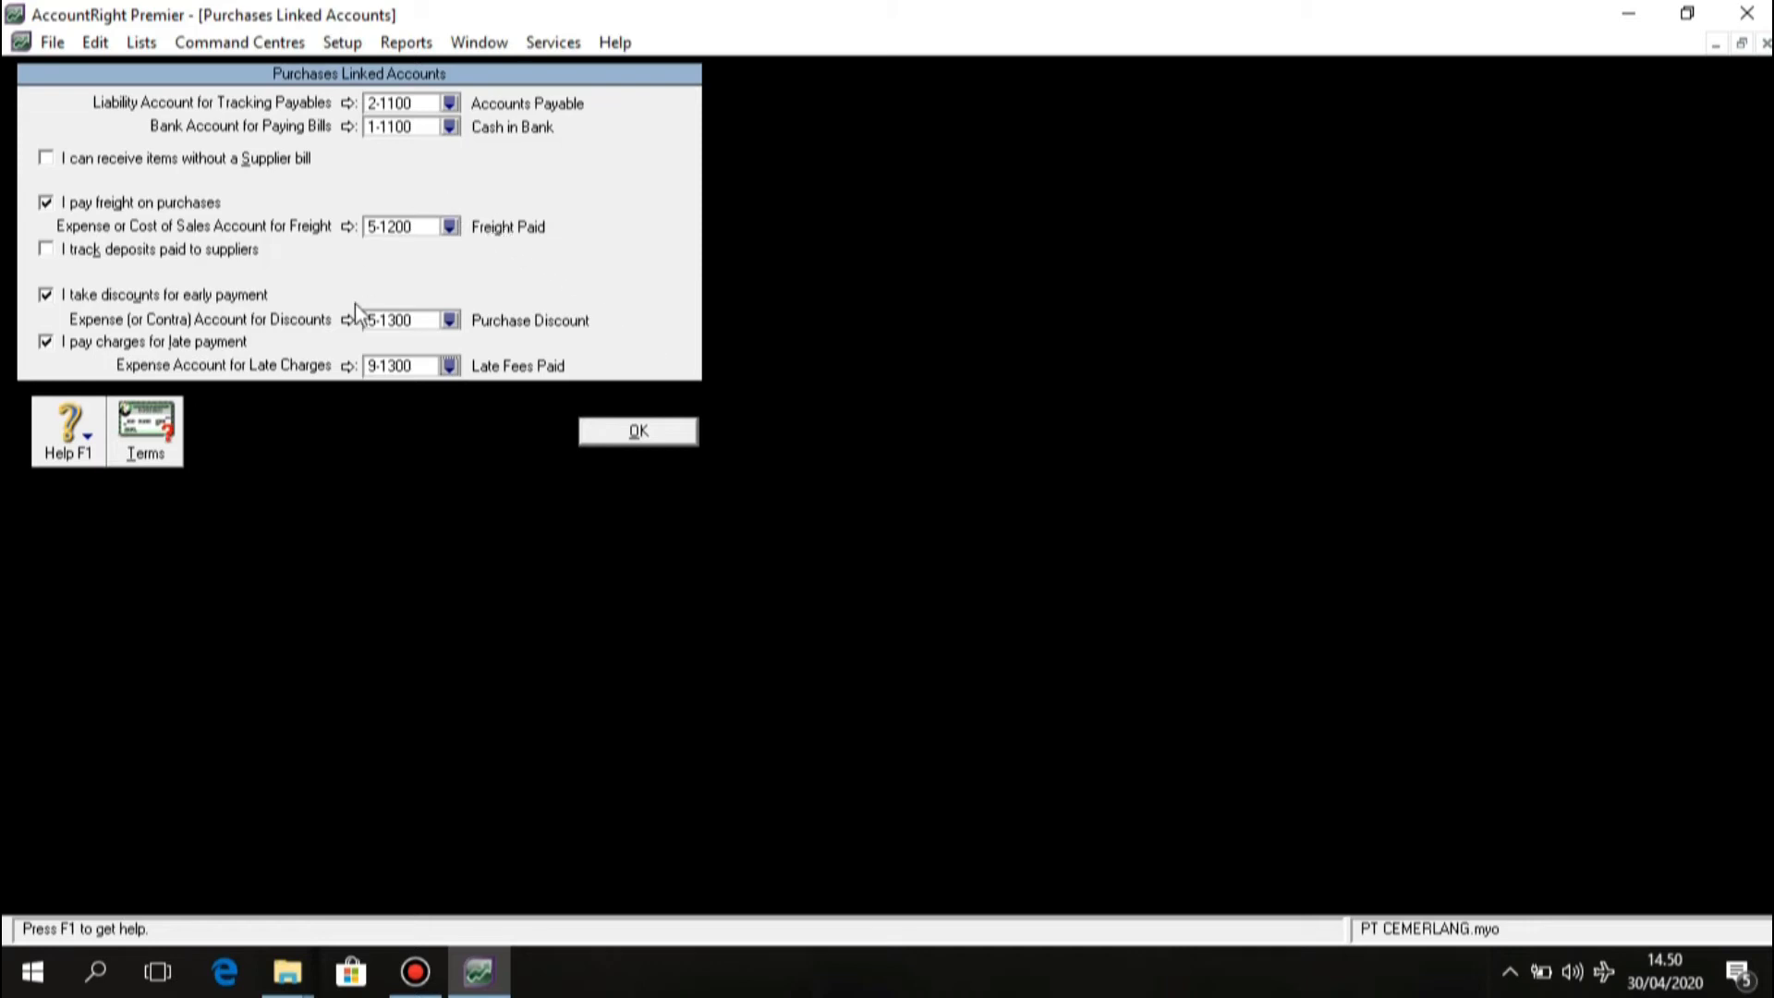
{"action": "left_click", "coordinate": [613, 434]}
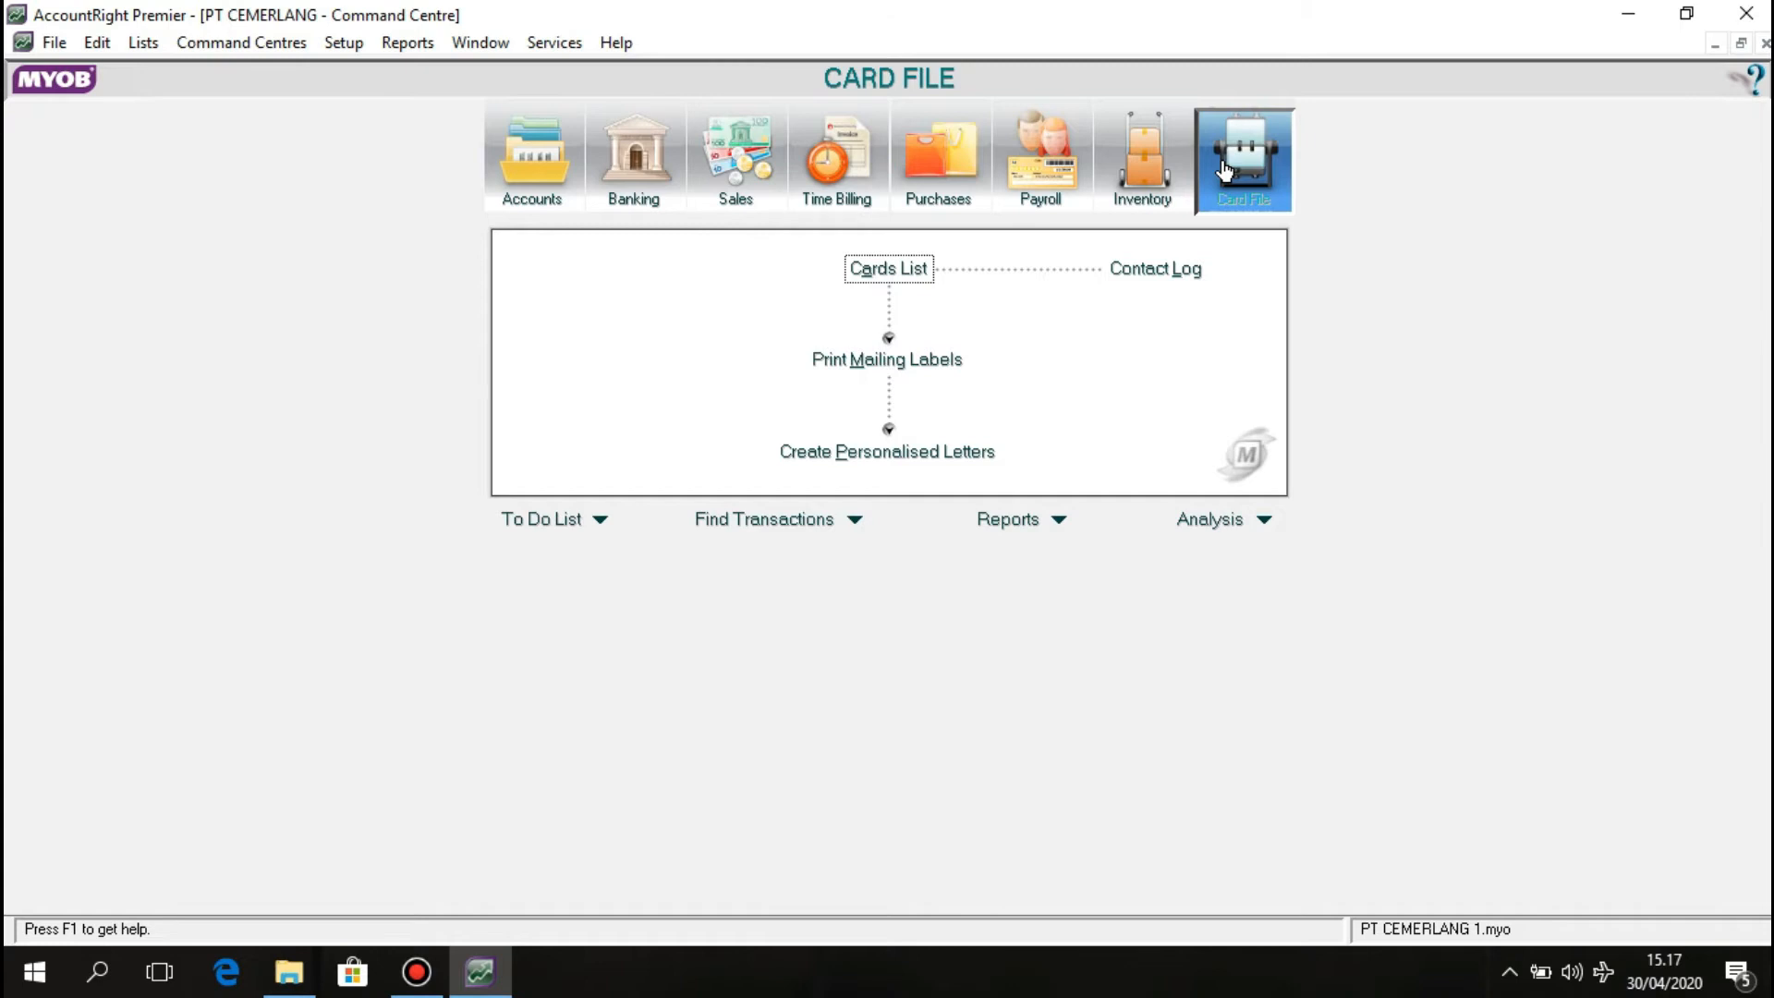
Open the Cards List filtered to customers and start a new customer card.
{"action": "left_click", "coordinate": [906, 268]}
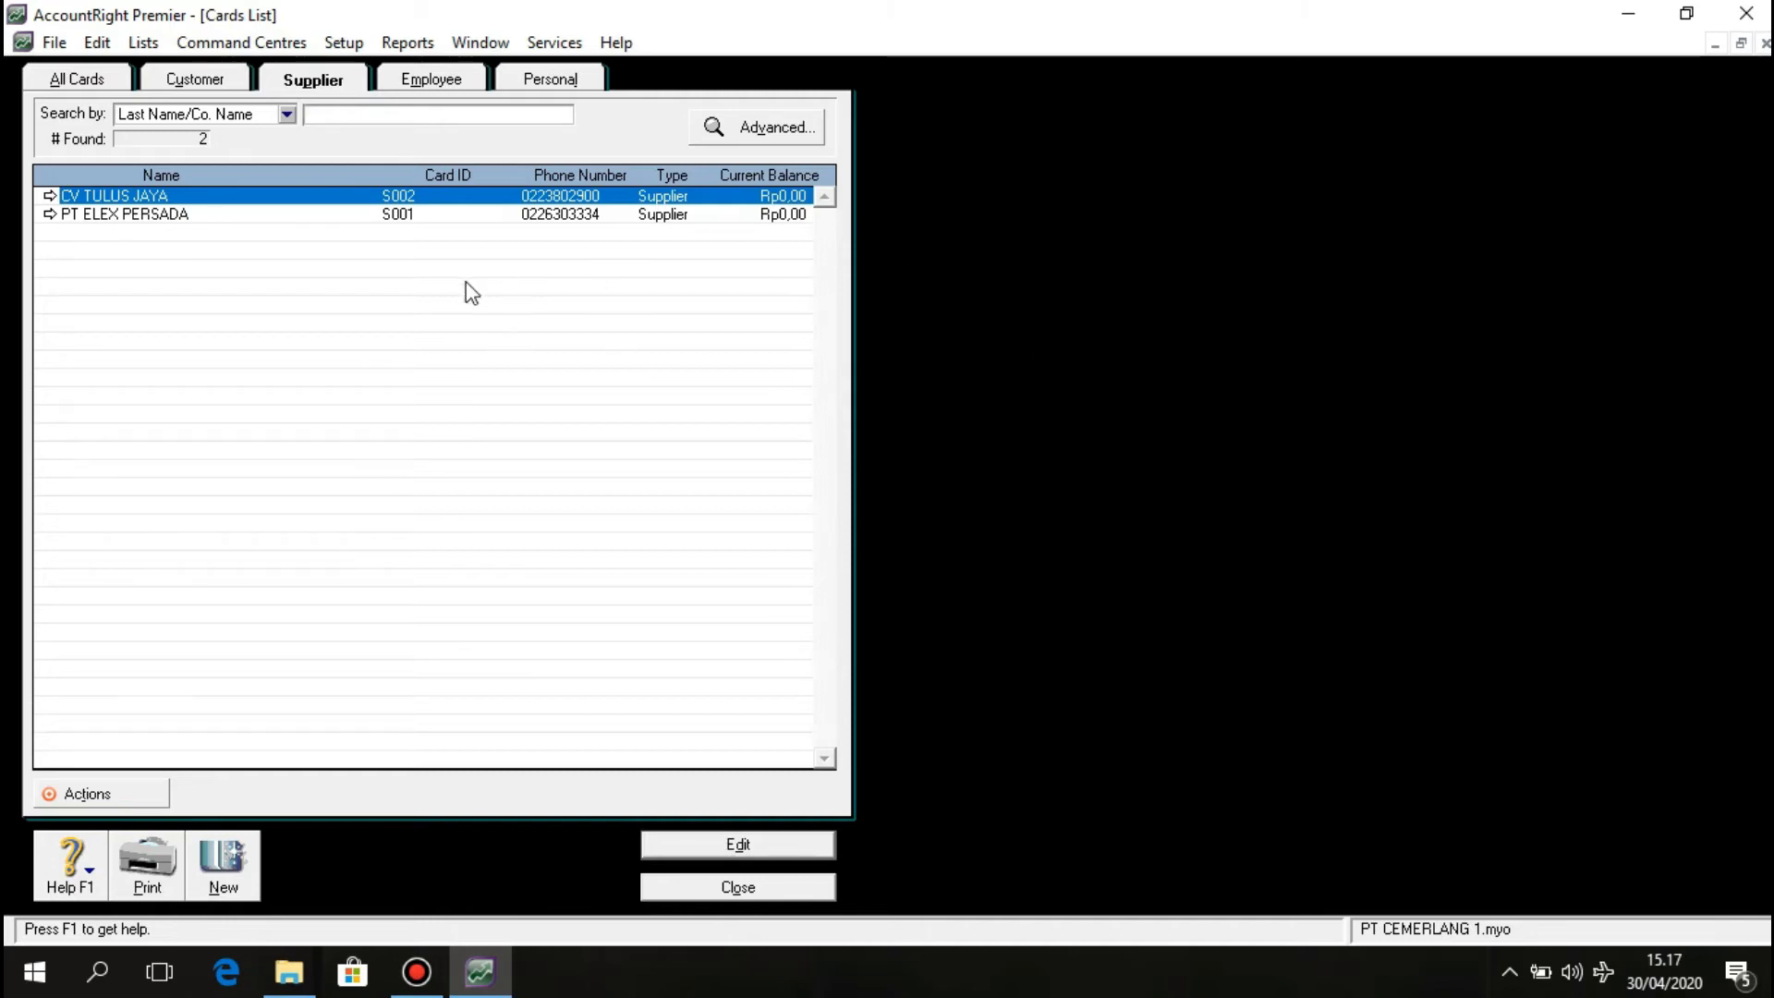
{"action": "left_click", "coordinate": [195, 82]}
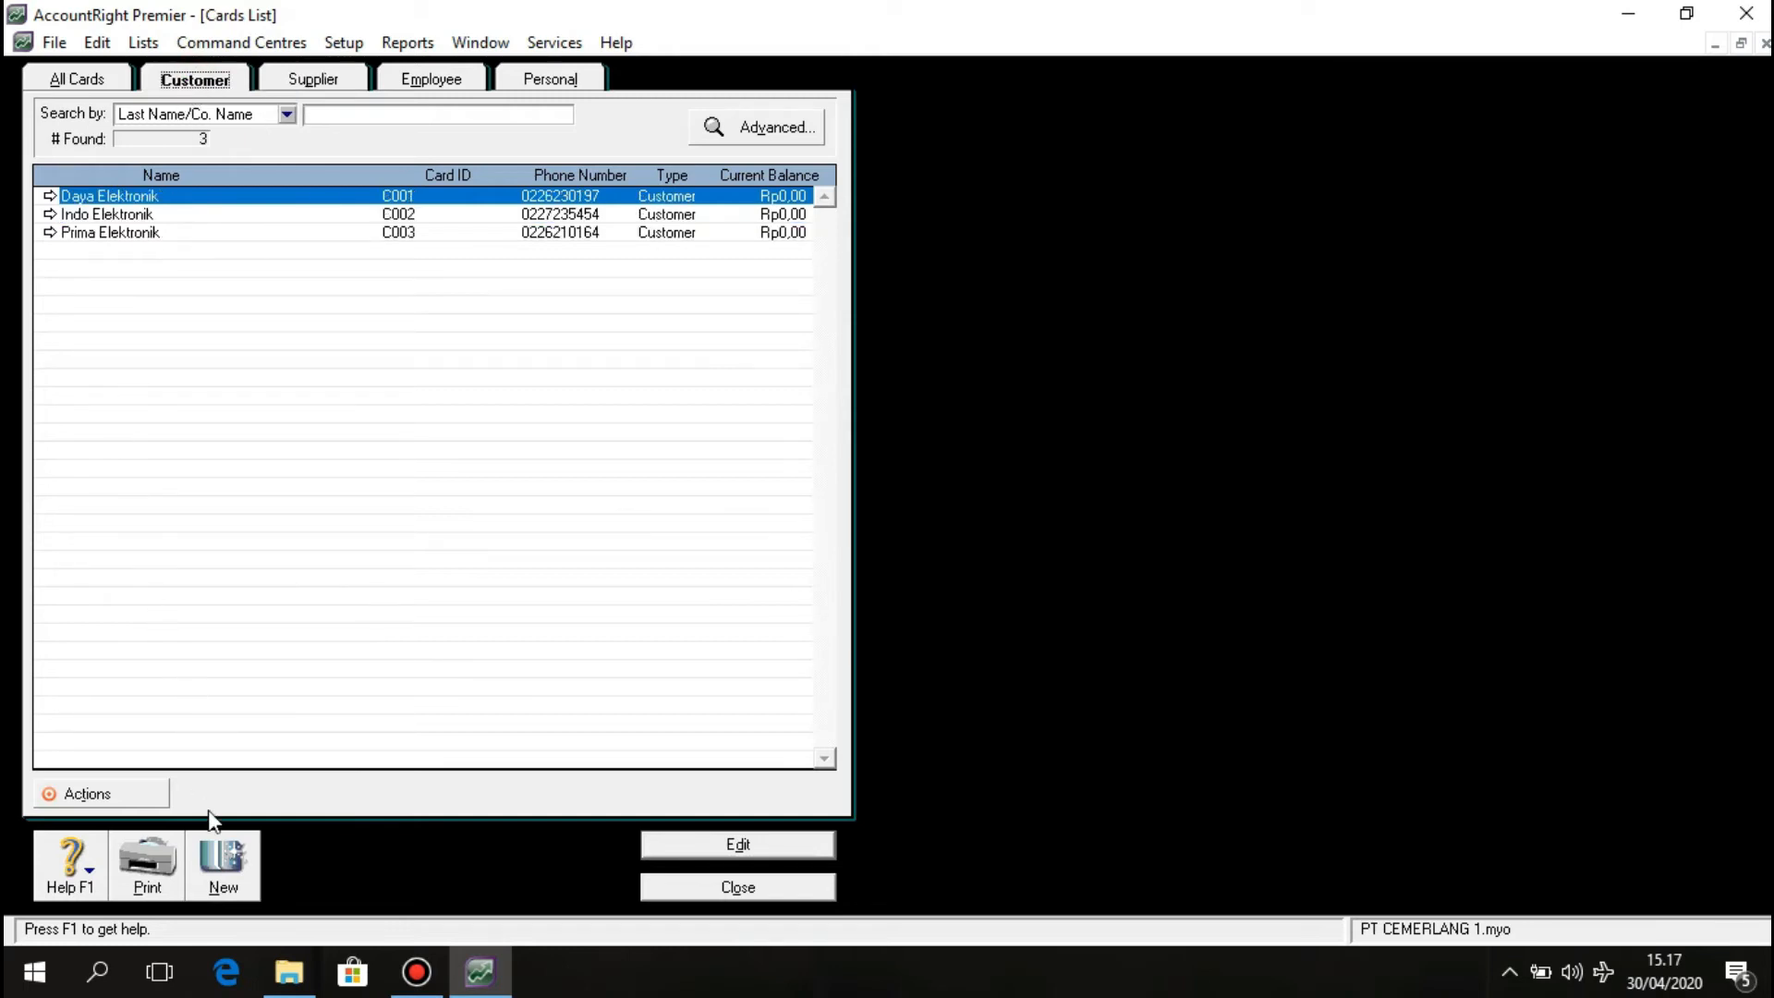
{"action": "left_click", "coordinate": [214, 850]}
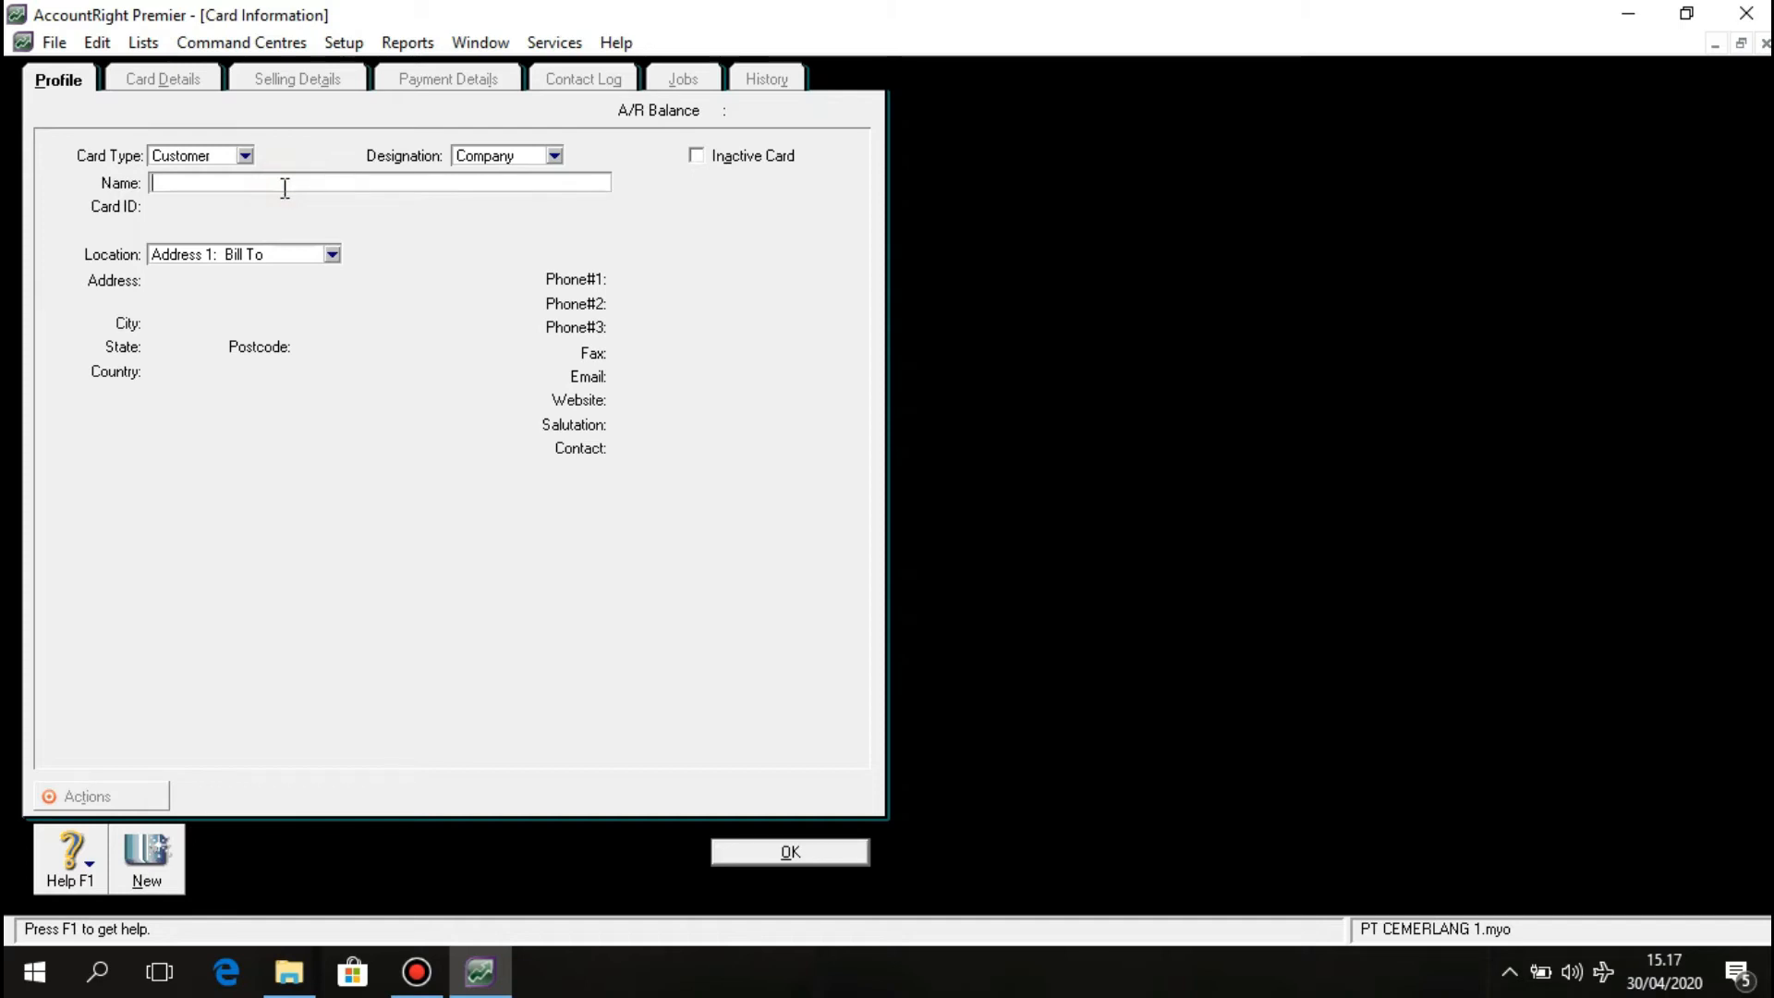
Enter customer name Mega Elektronik, card ID C004 and the street address.
{"action": "type", "text": "Mega E"}
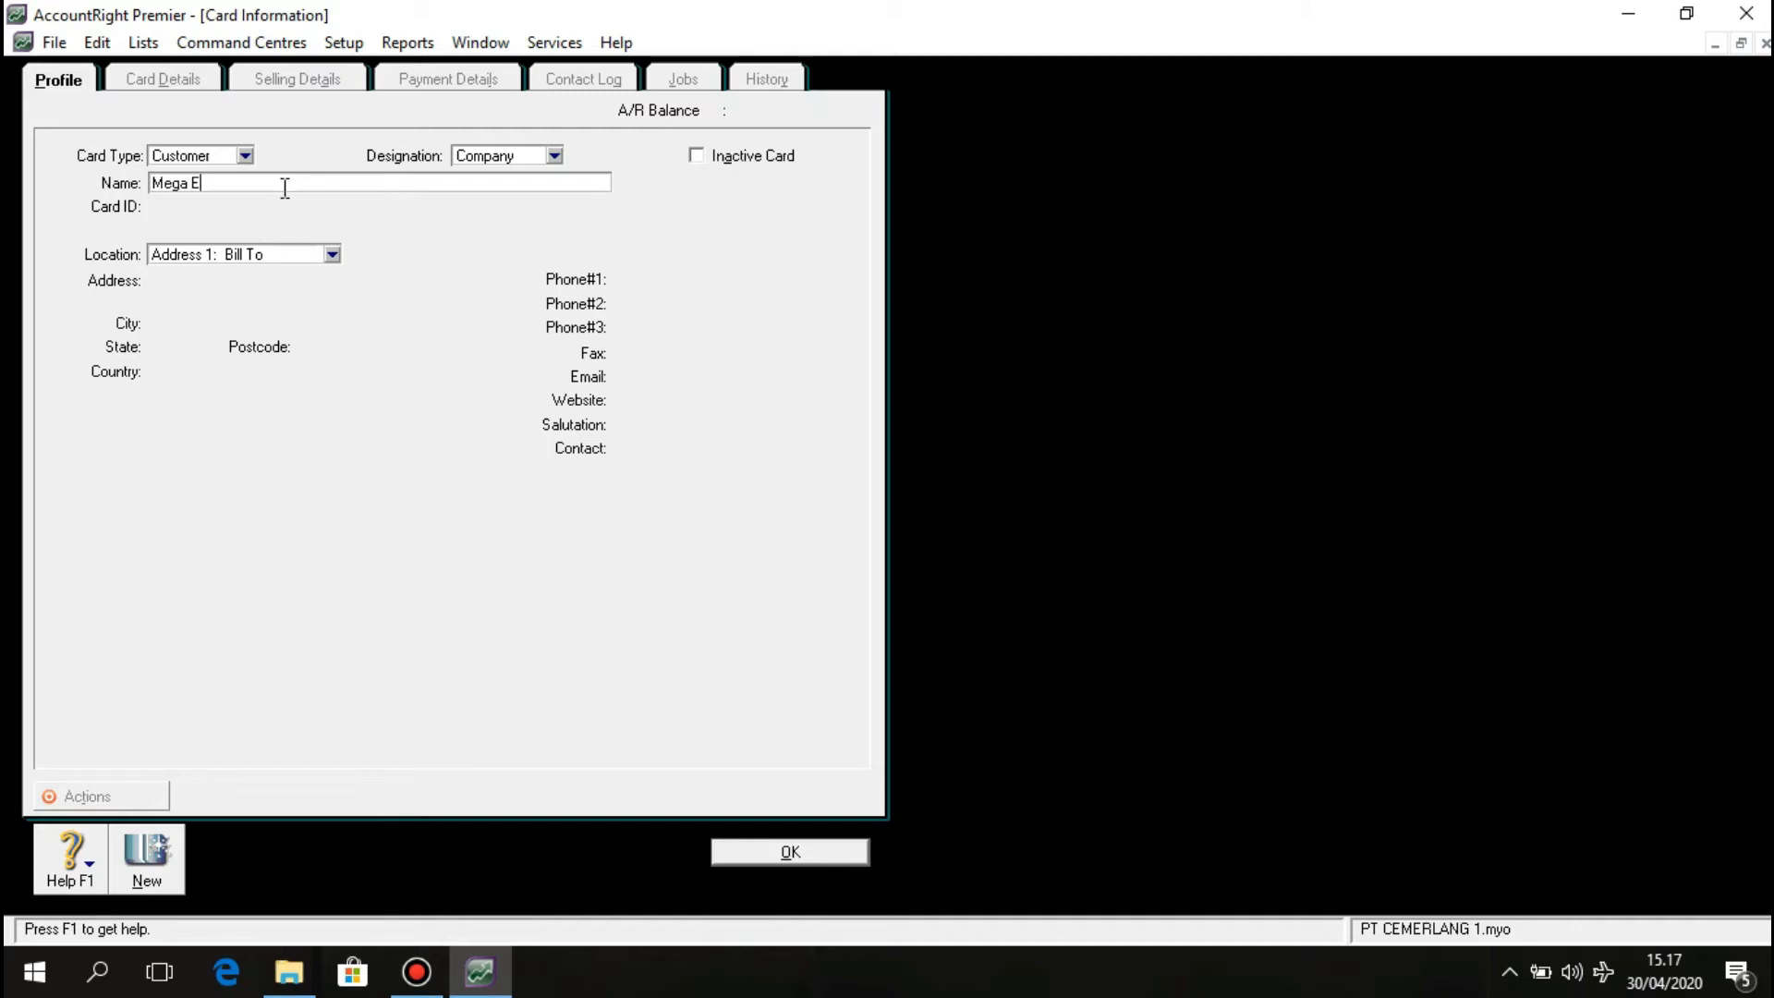
{"action": "type", "text": "lektronik"}
{"action": "key", "text": "Tab"}
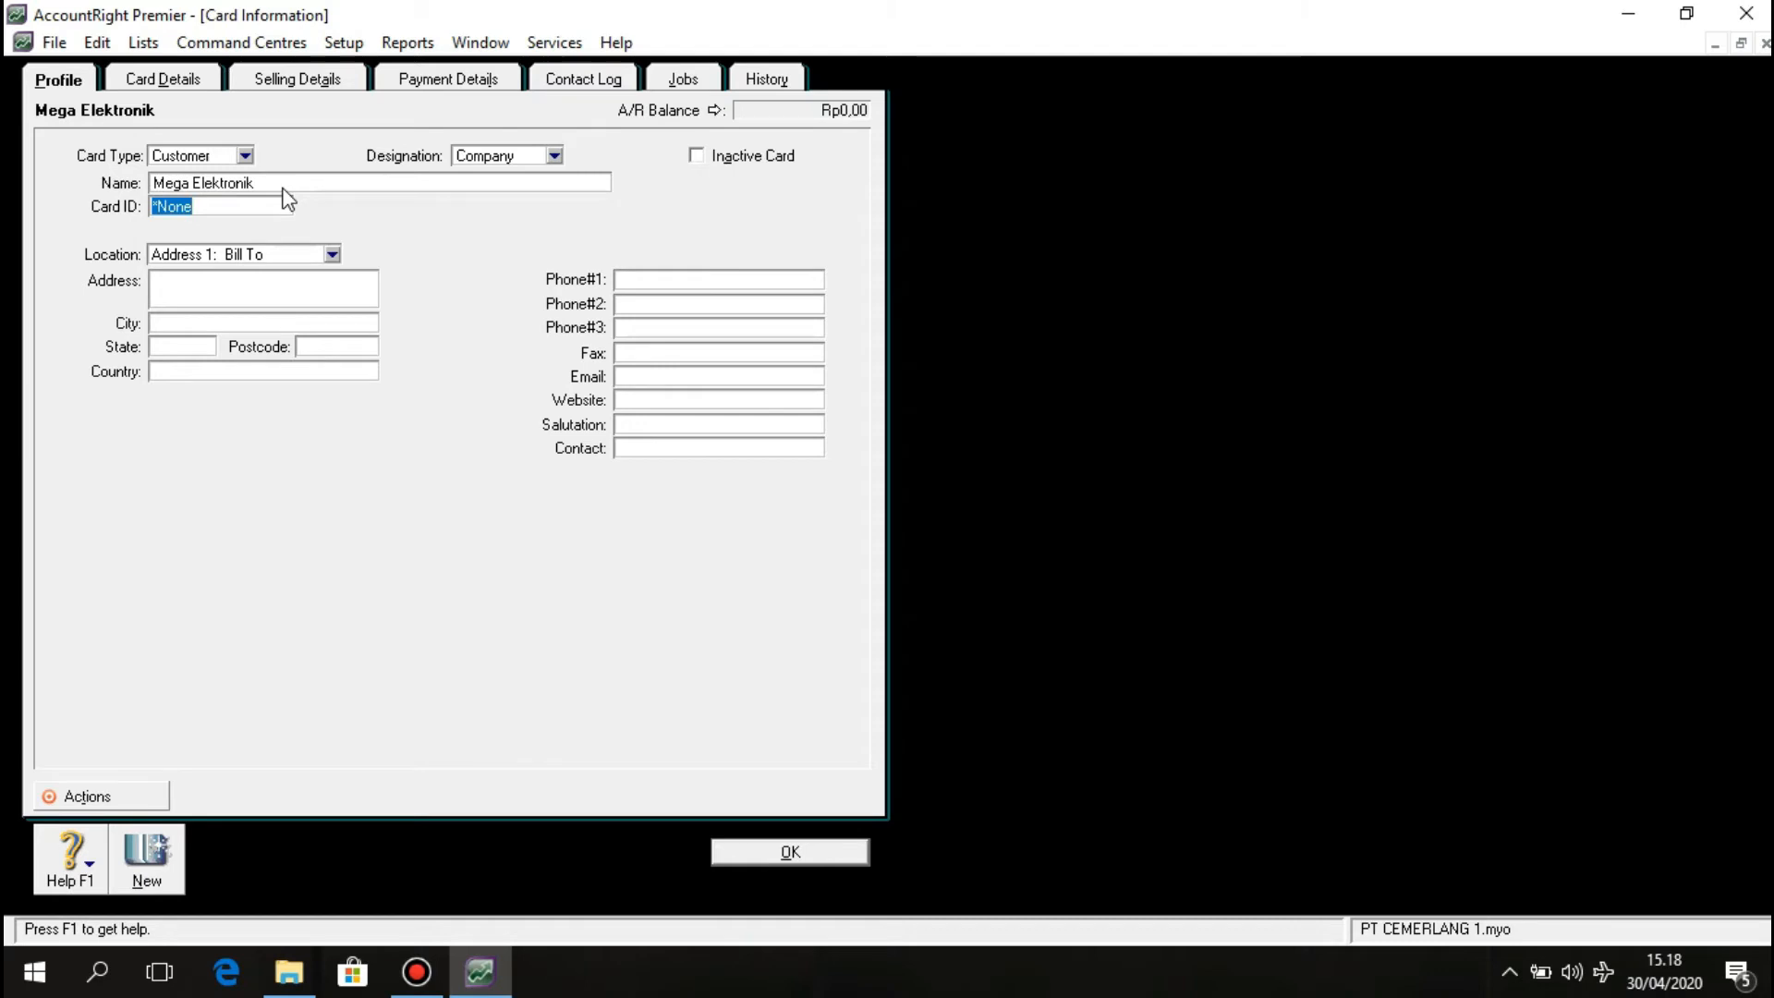
{"action": "type", "text": "C004"}
{"action": "left_click", "coordinate": [264, 282]}
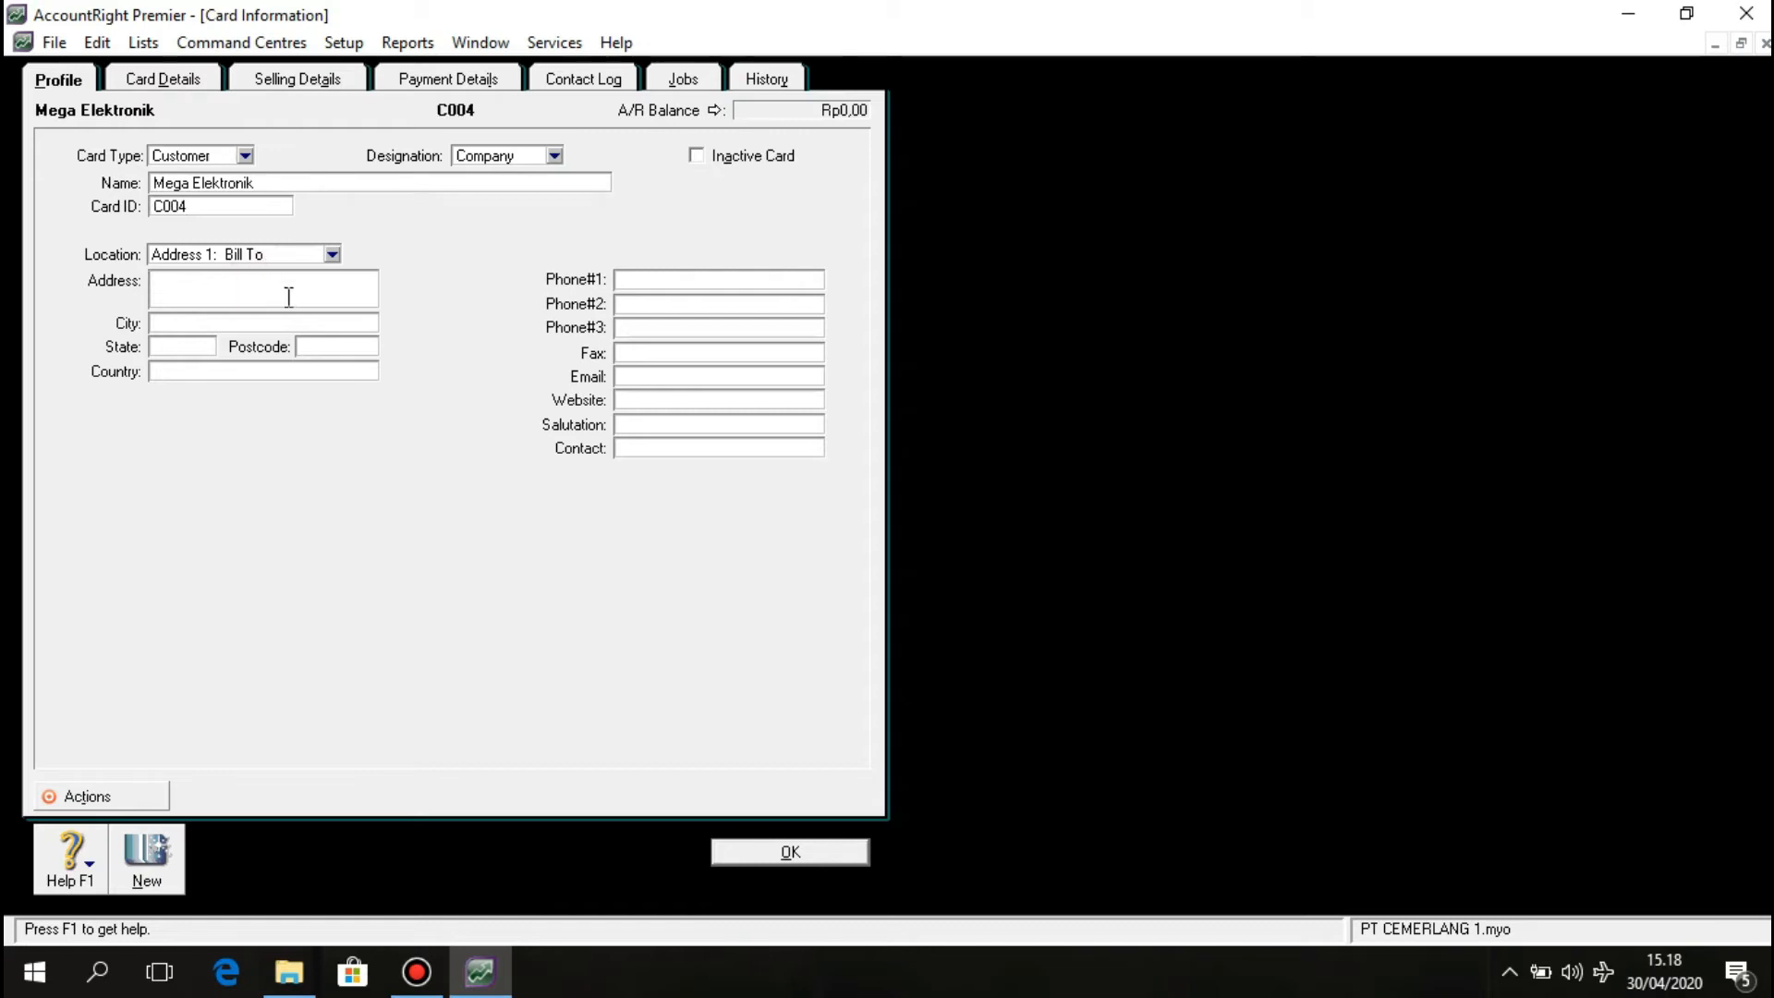
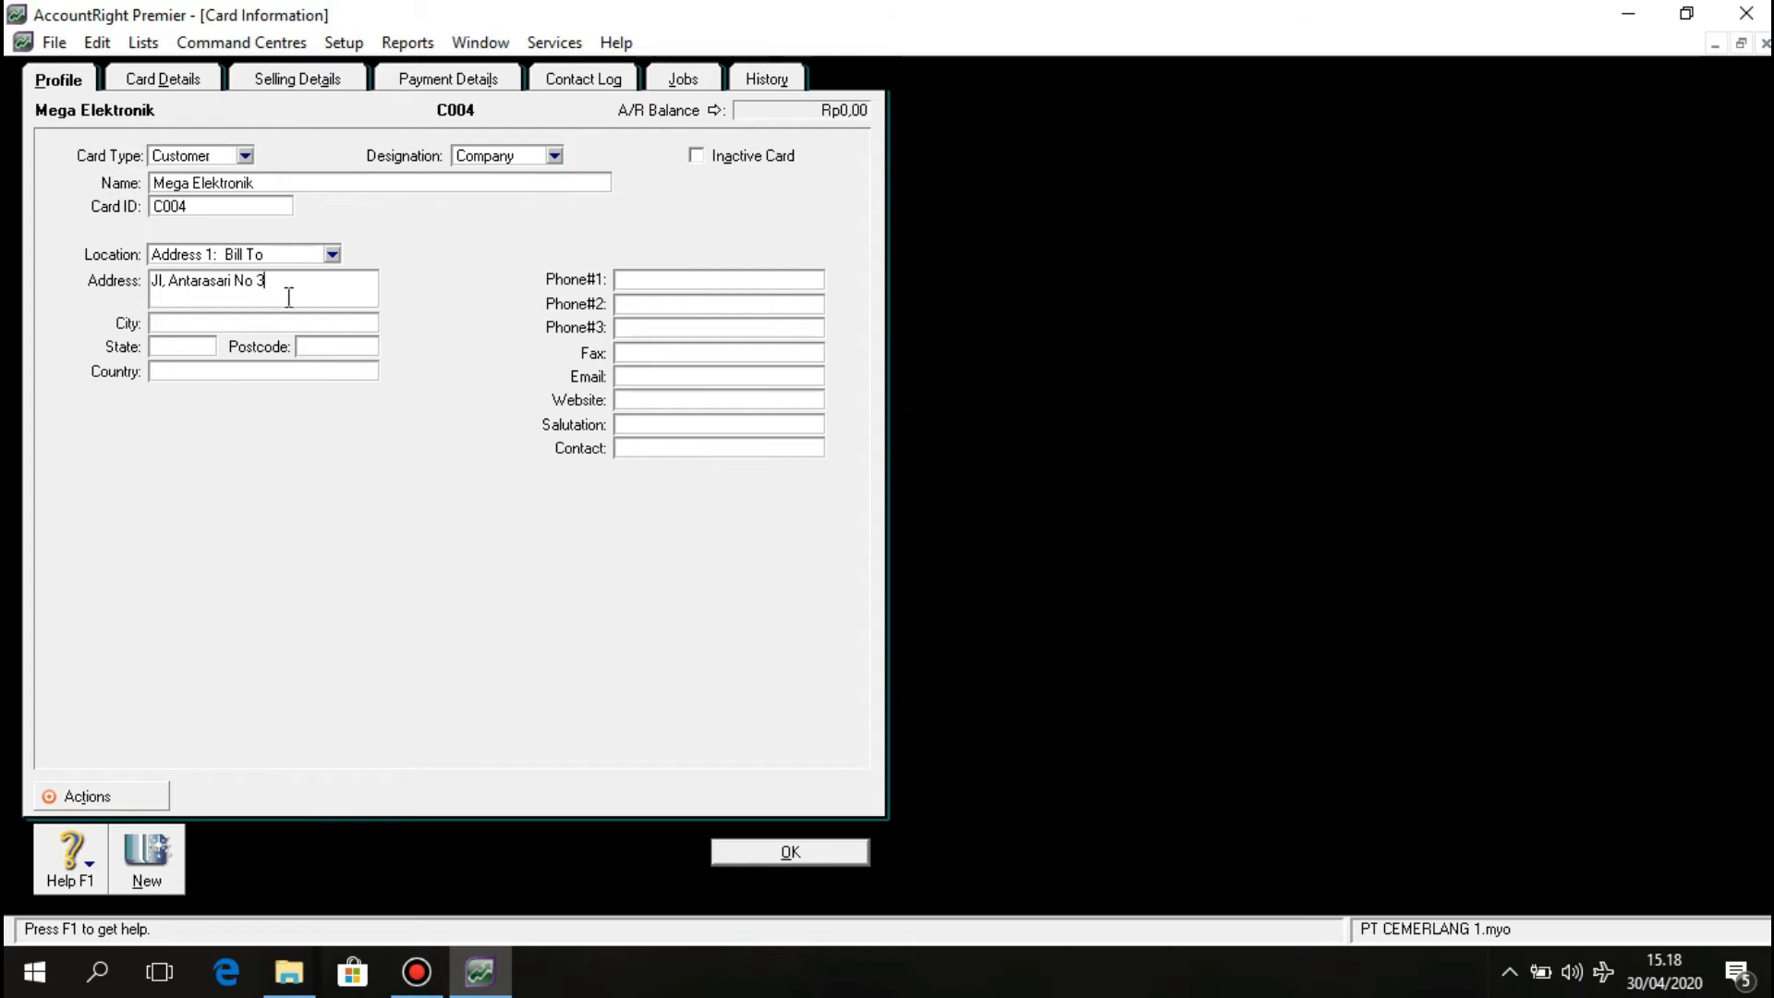
Set the city to Surabaya, enter the first phone number, and save the card.
{"action": "left_click", "coordinate": [284, 321]}
{"action": "type", "text": "Suragabaya"}
{"action": "key", "text": "BackSpace"}
{"action": "key", "text": "BackSpace"}
{"action": "key", "text": "BackSpace"}
{"action": "key", "text": "BackSpace"}
{"action": "key", "text": "BackSpace"}
{"action": "key", "text": "BackSpace"}
{"action": "key", "text": "BackSpace"}
{"action": "type", "text": "abaya"}
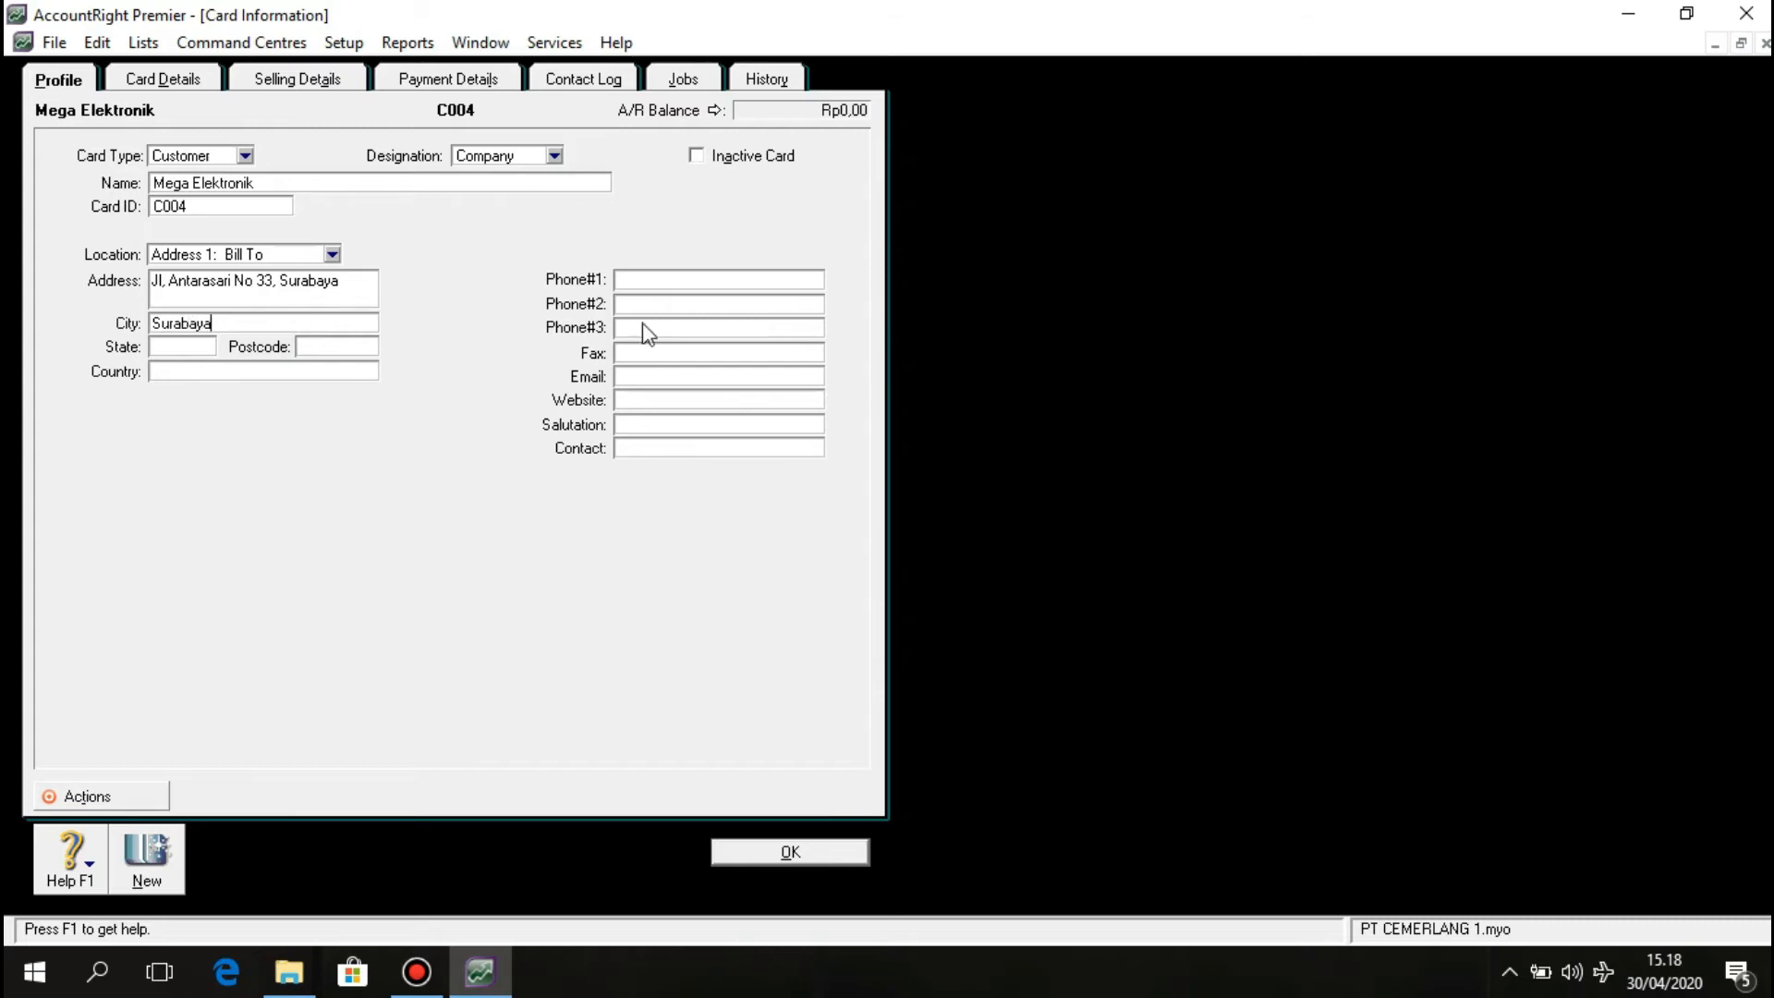
{"action": "left_click", "coordinate": [662, 277]}
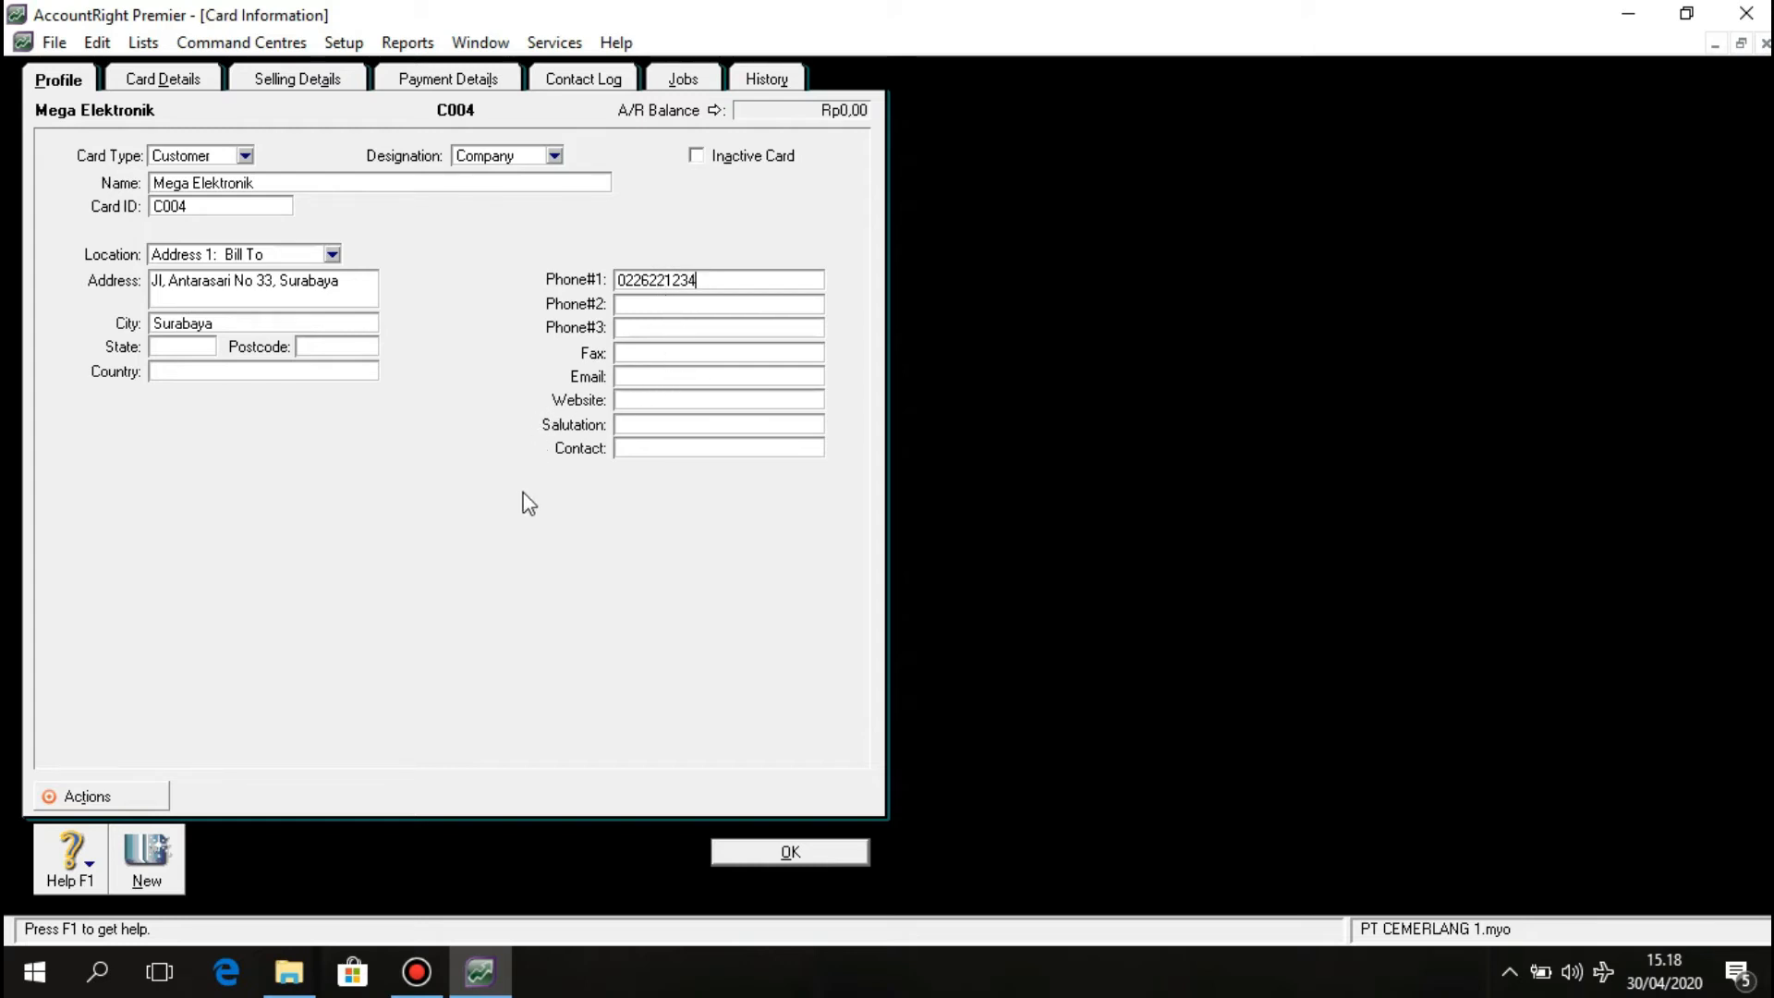
{"action": "left_click", "coordinate": [737, 853]}
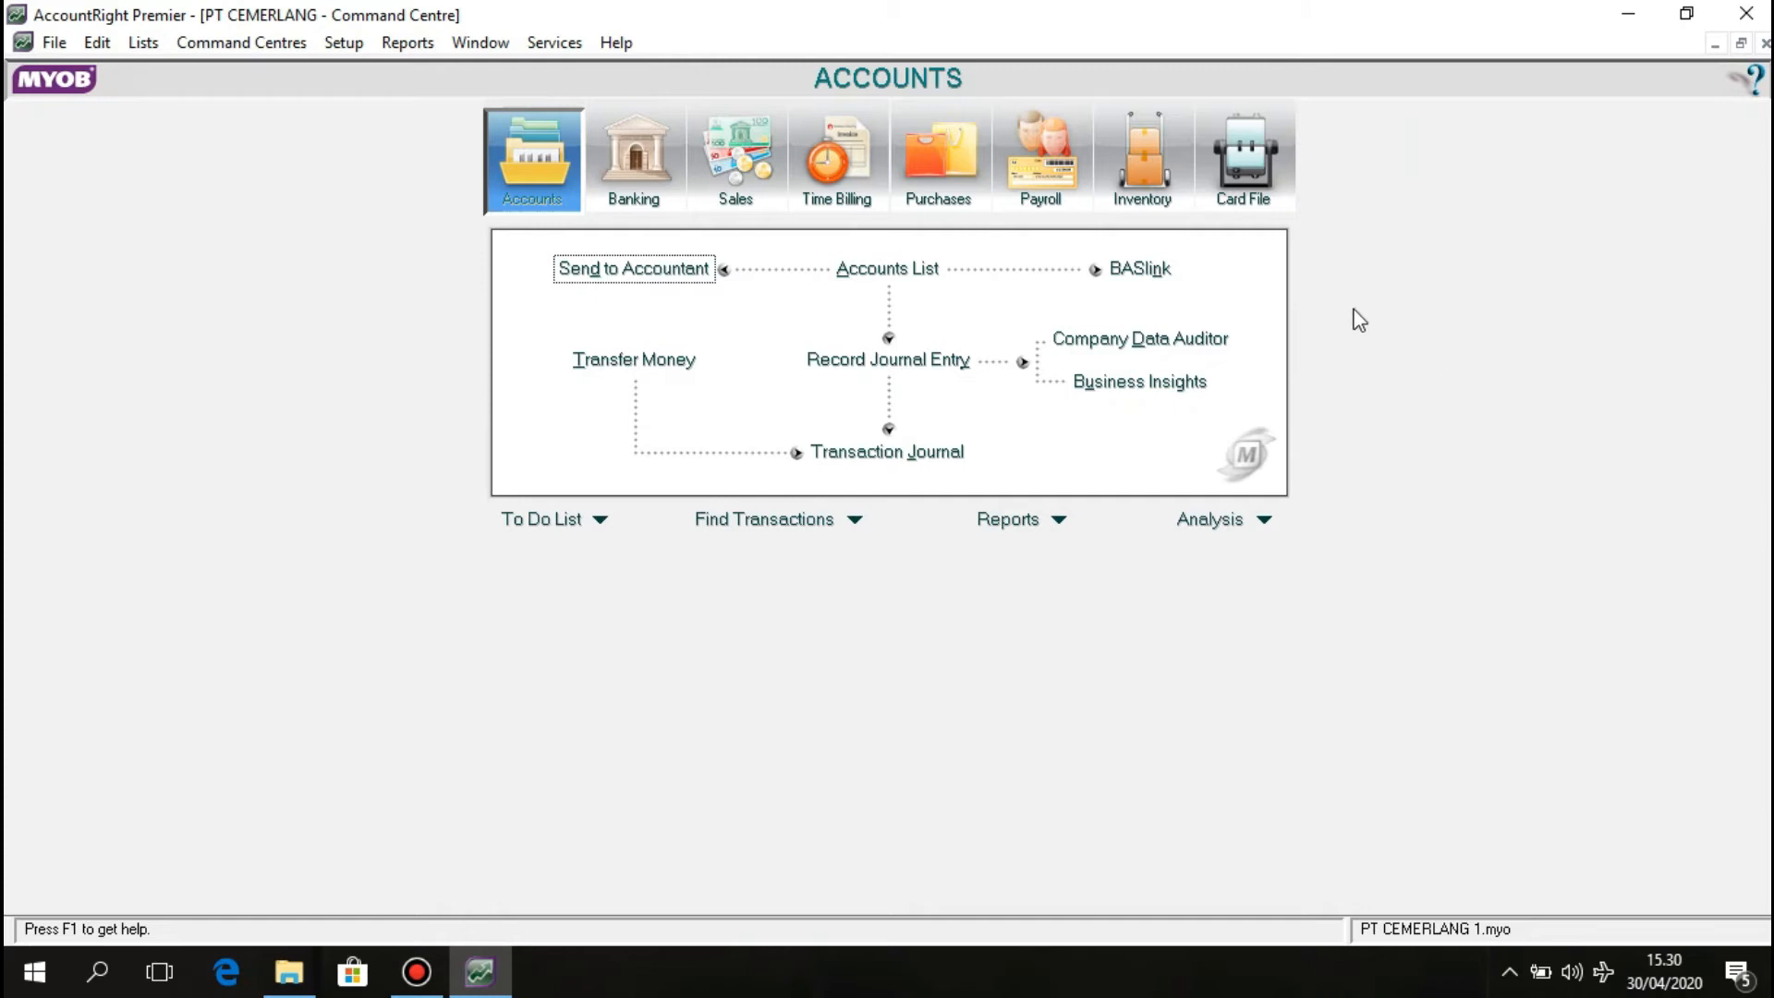
Start a new card from the Supplier tab of the Cards List.
{"action": "left_click", "coordinate": [1264, 196]}
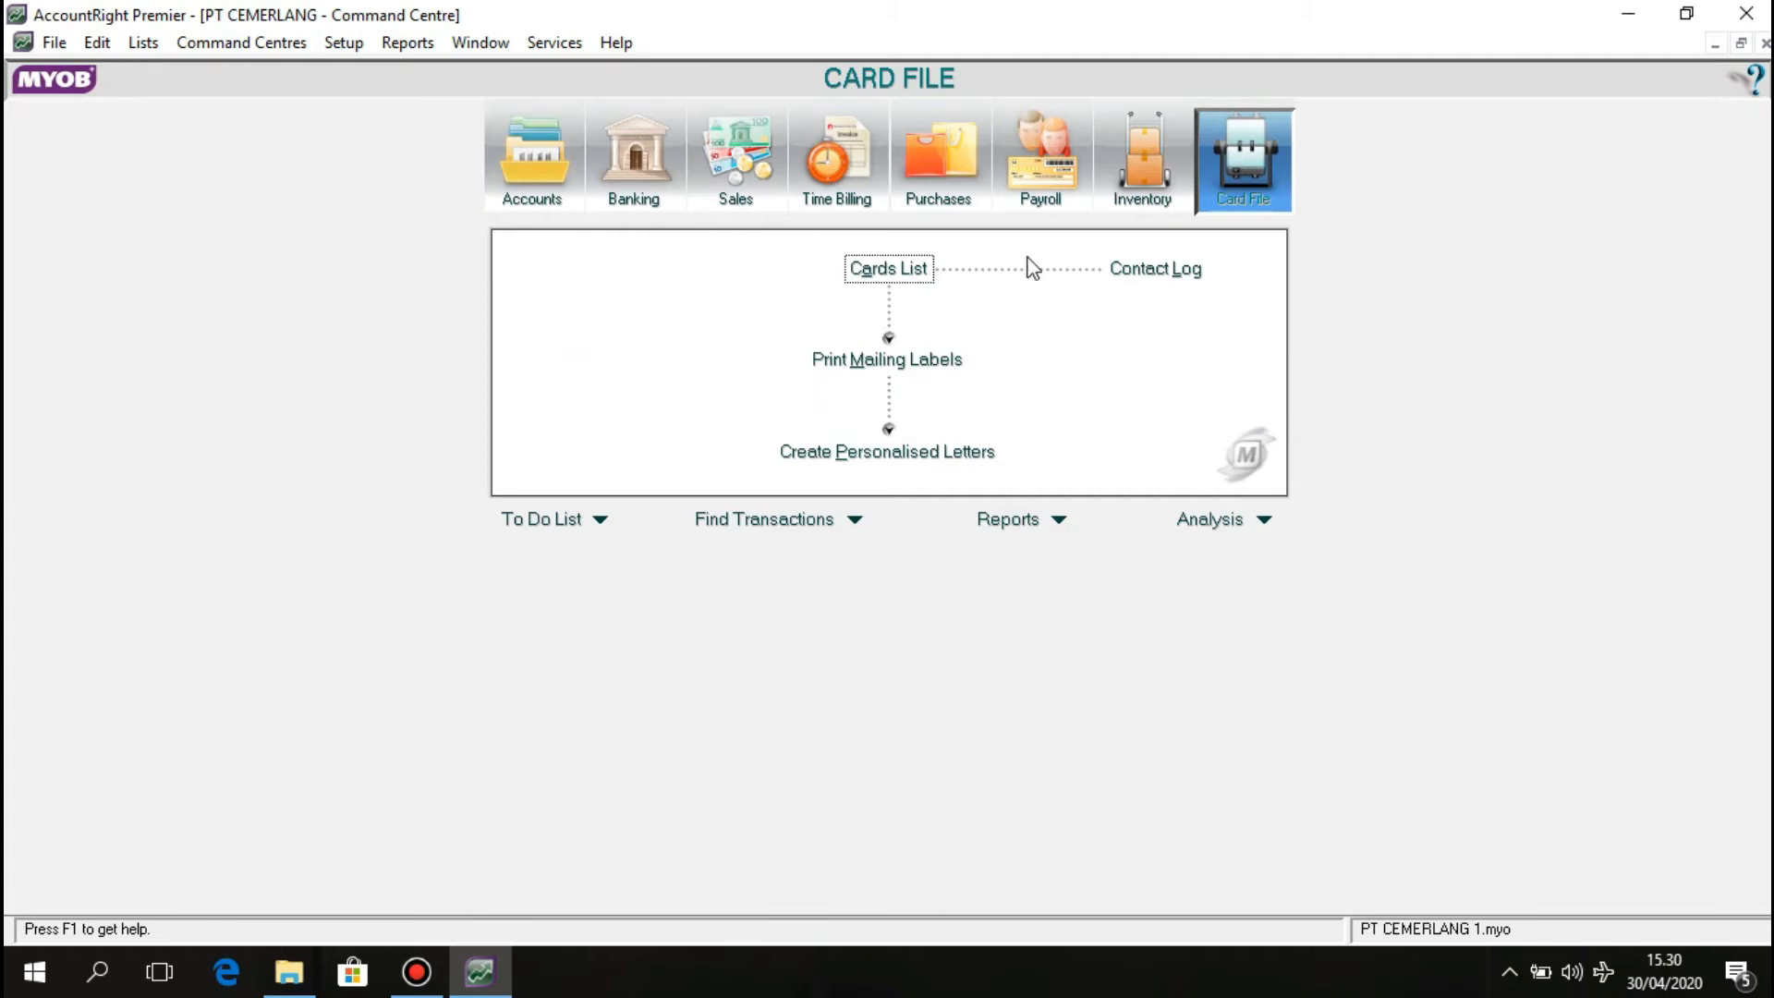
{"action": "left_click", "coordinate": [920, 277]}
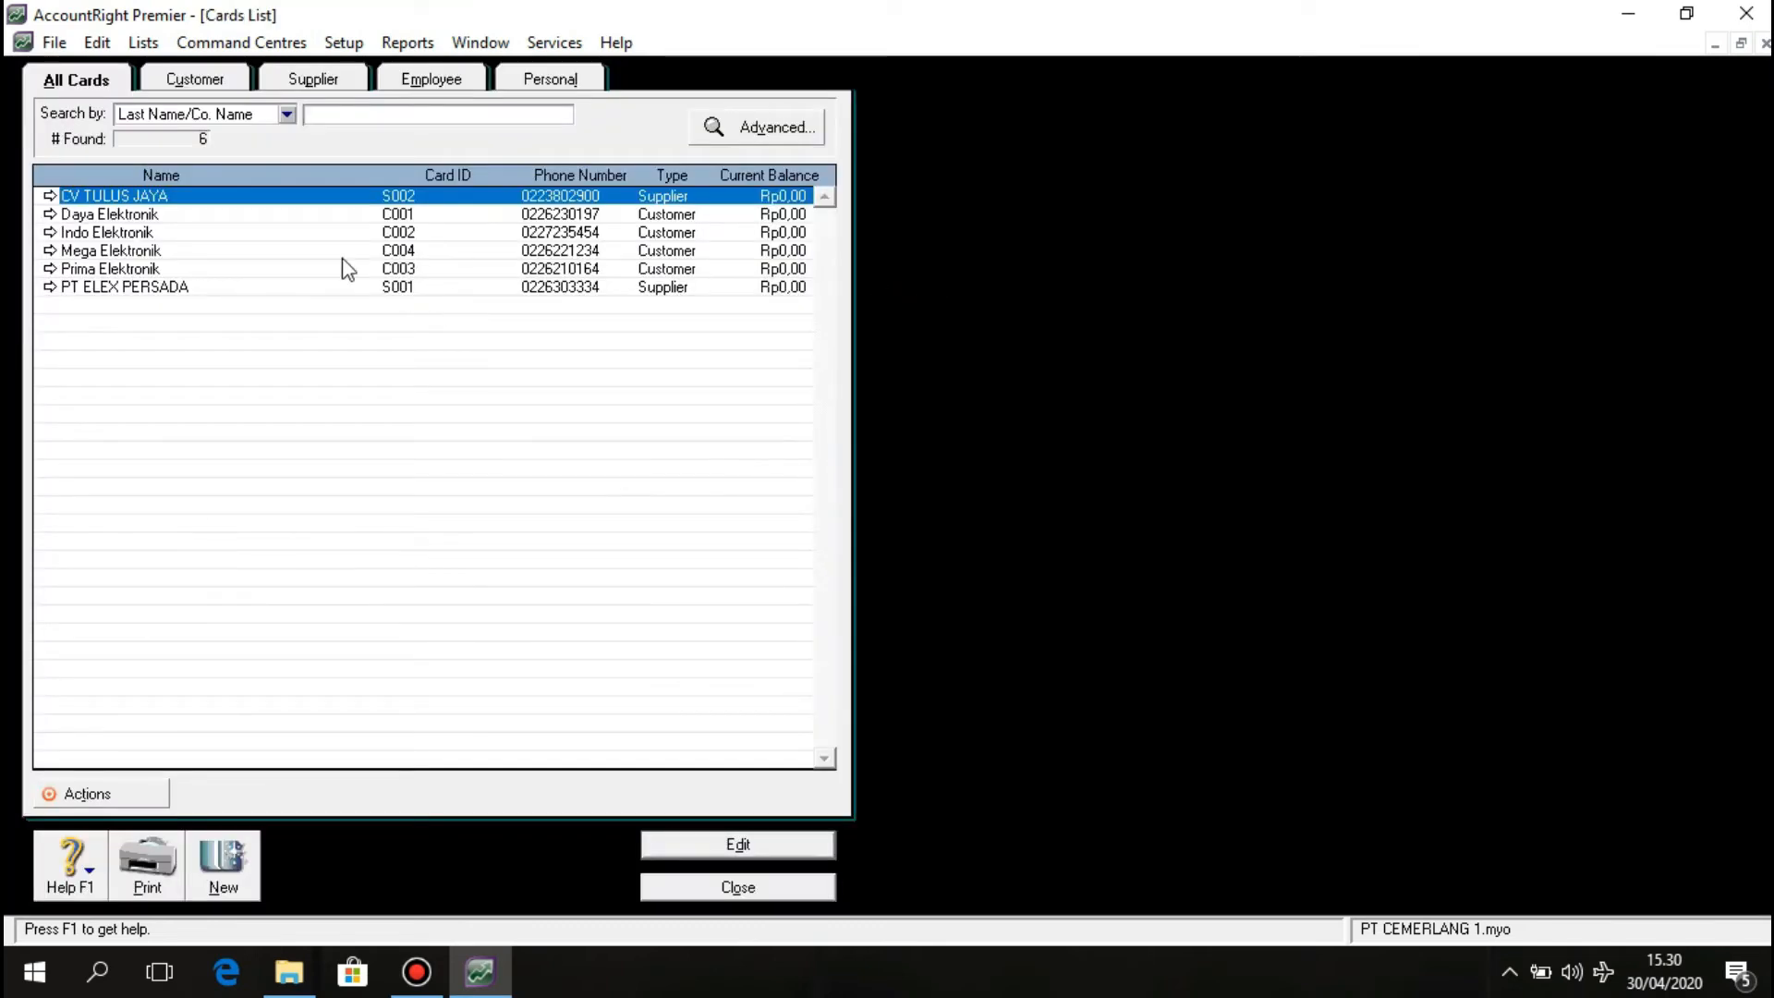
{"action": "left_click", "coordinate": [310, 81]}
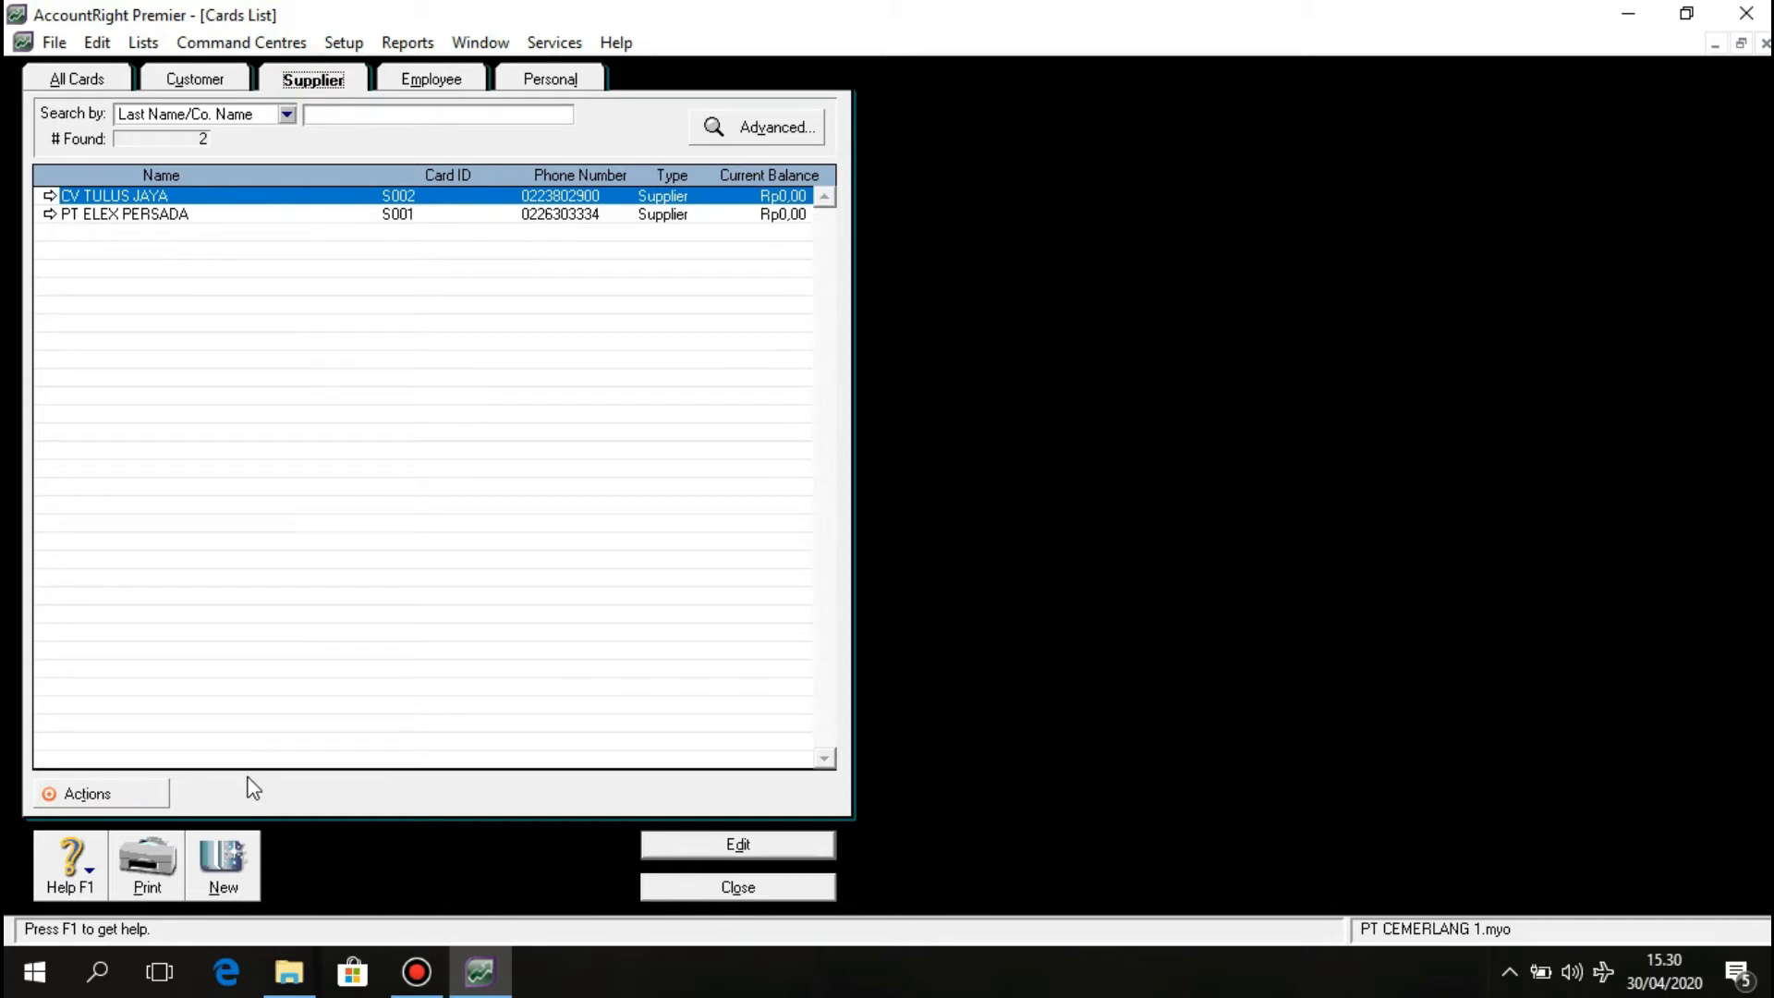
{"action": "left_click", "coordinate": [222, 864]}
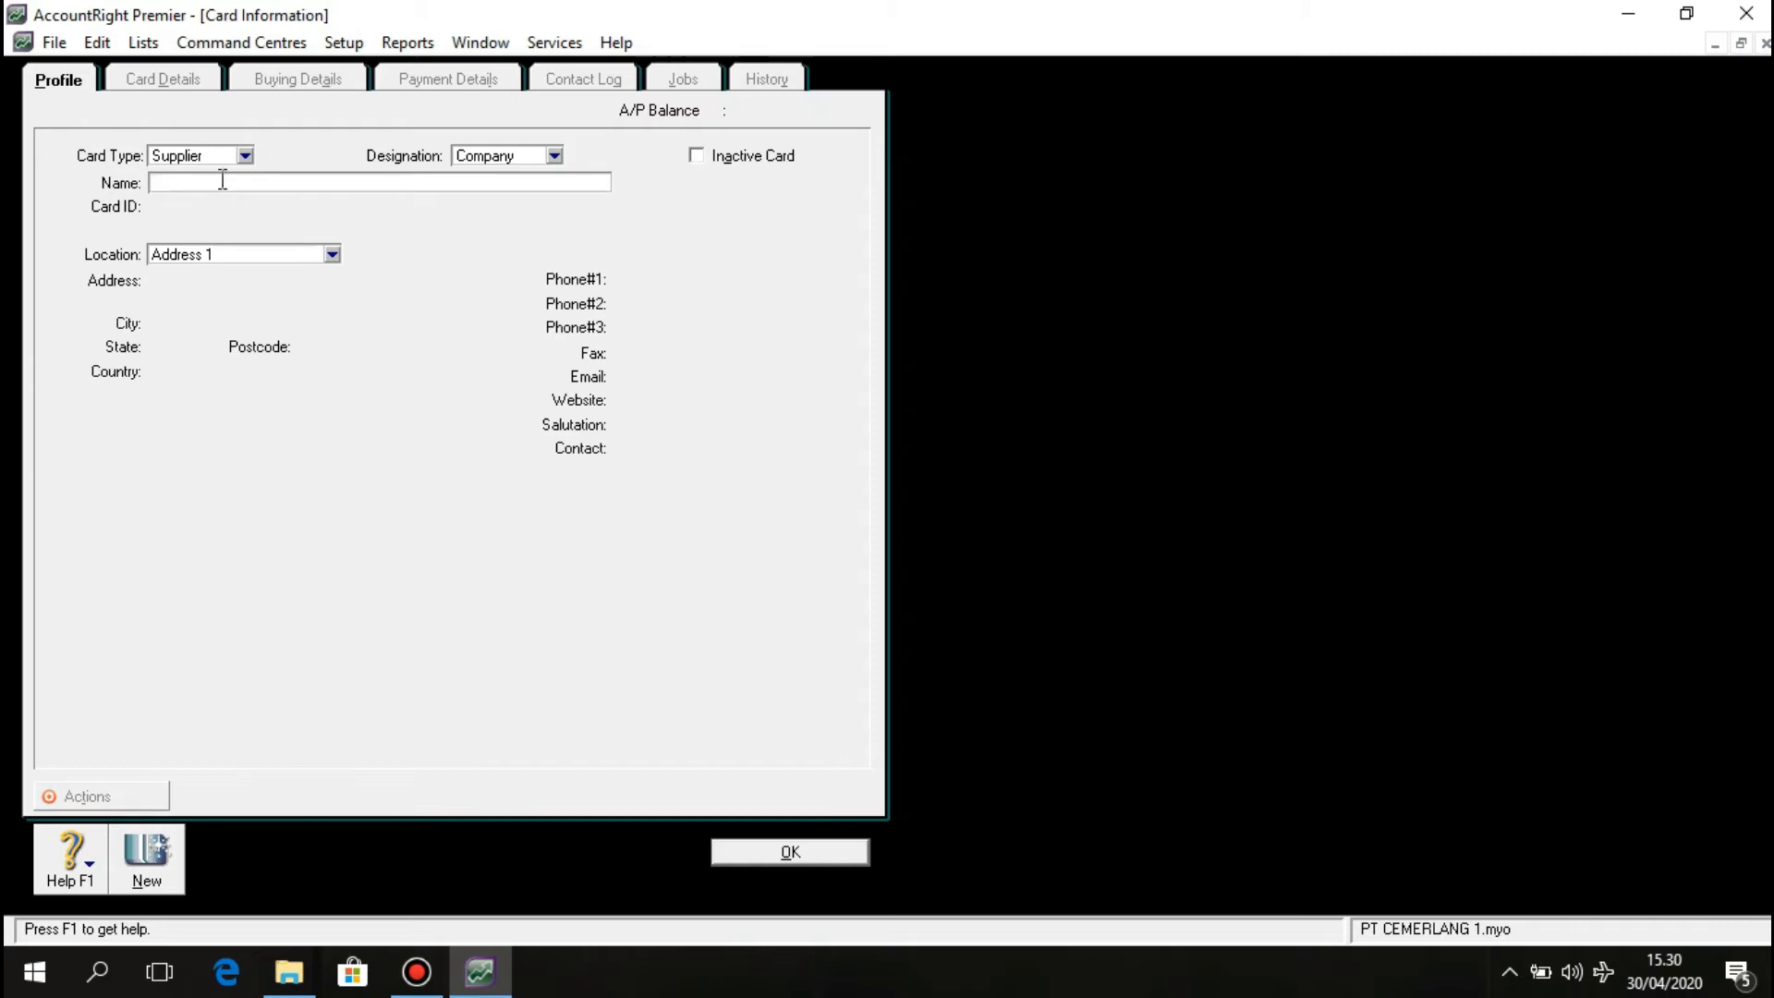
Create and save supplier card S003 PT PLUGORD with its address, city and first phone number.
{"action": "type", "text": "PT PLUGORD"}
{"action": "key", "text": "Tab"}
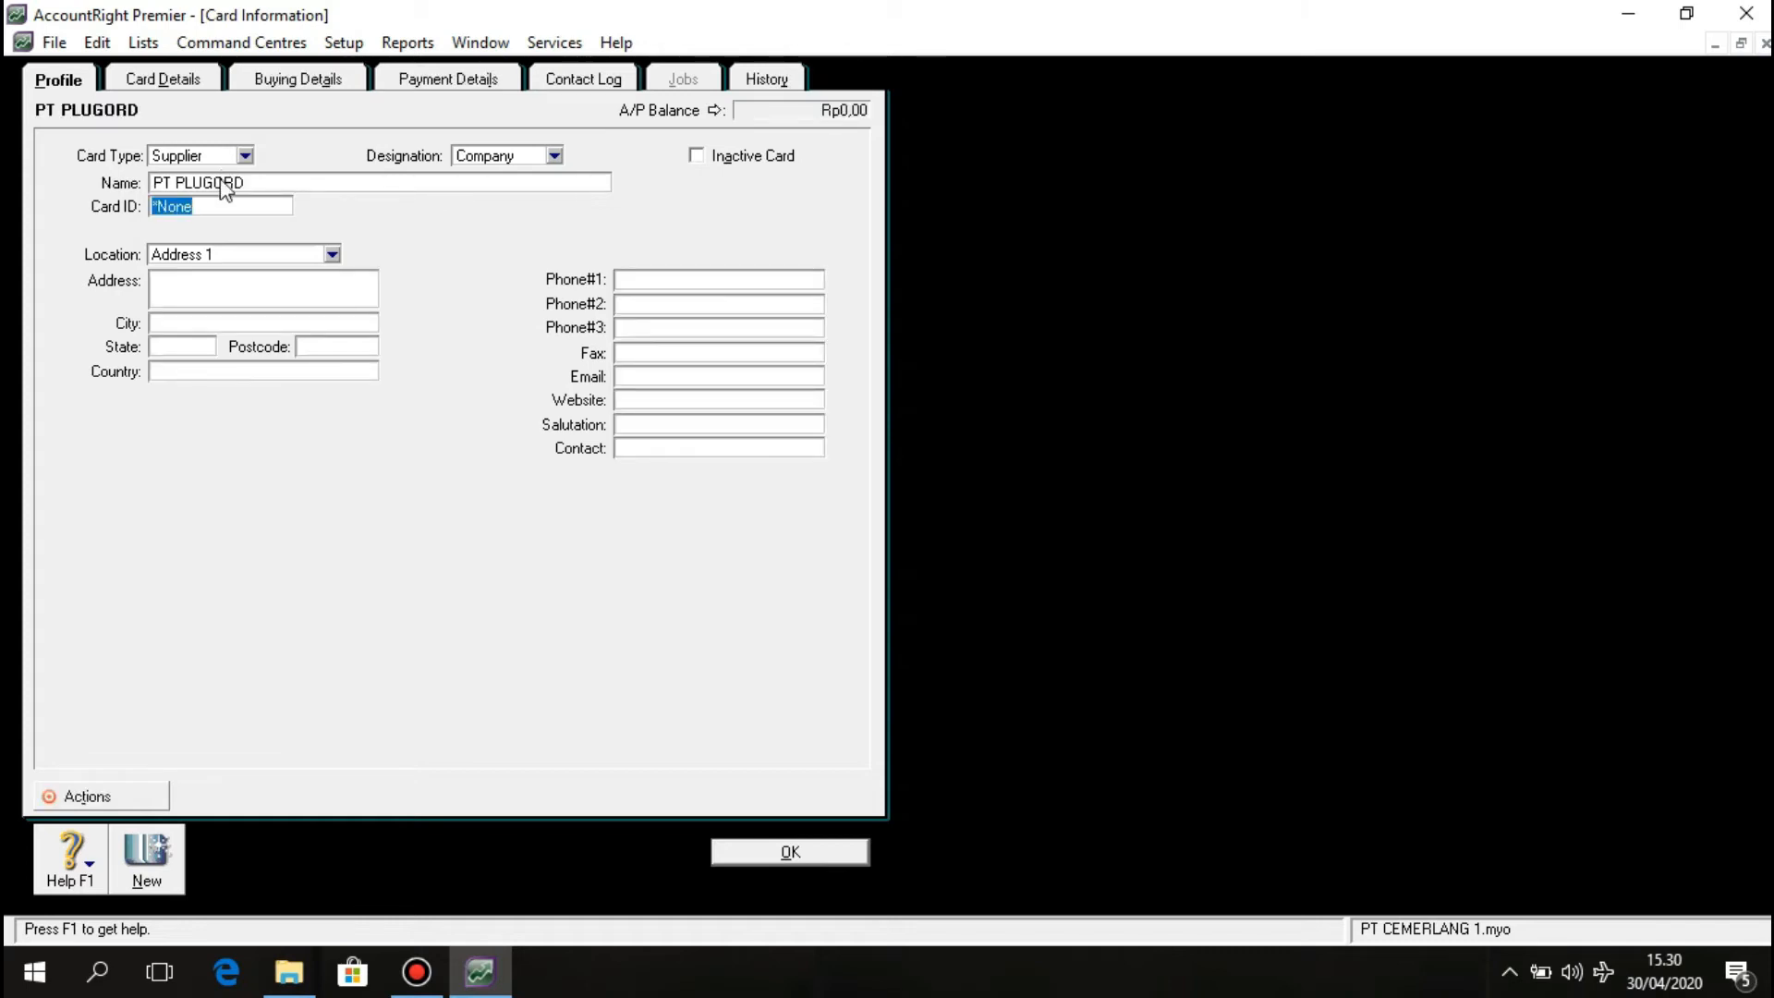
{"action": "type", "text": "S003"}
{"action": "left_click", "coordinate": [189, 285]}
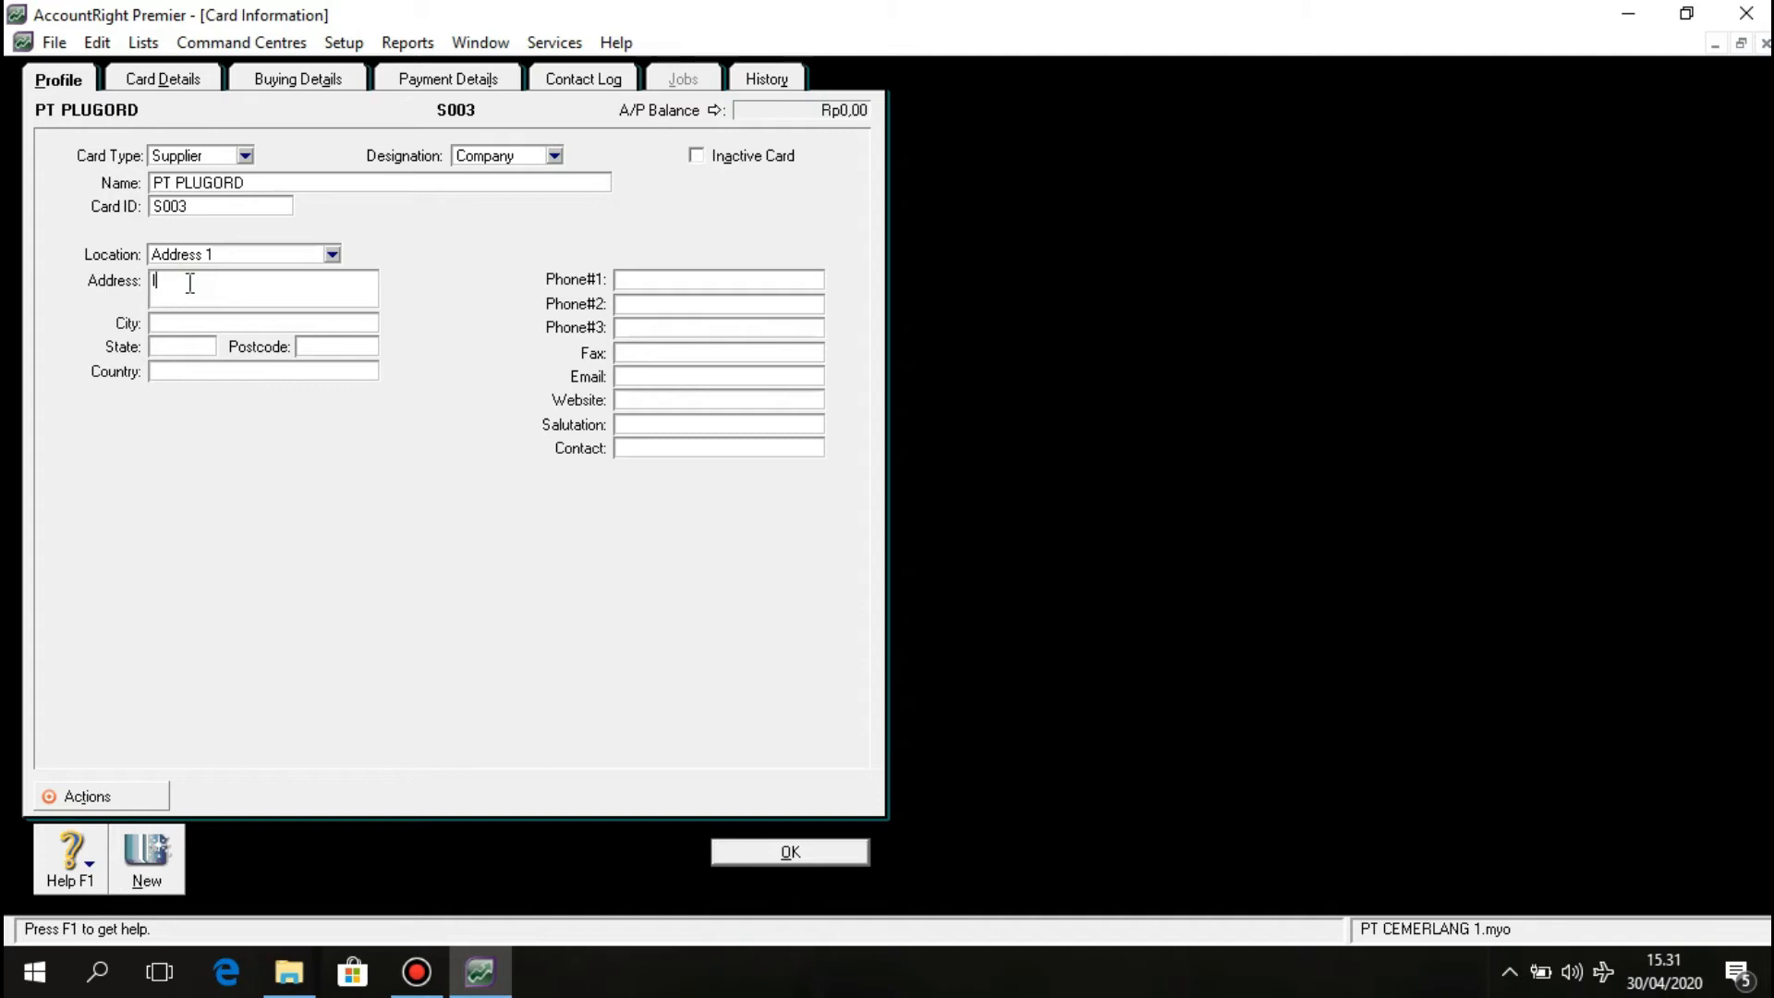
{"action": "left_click", "coordinate": [302, 323]}
{"action": "type", "text": "Surabaya"}
{"action": "left_click", "coordinate": [659, 281]}
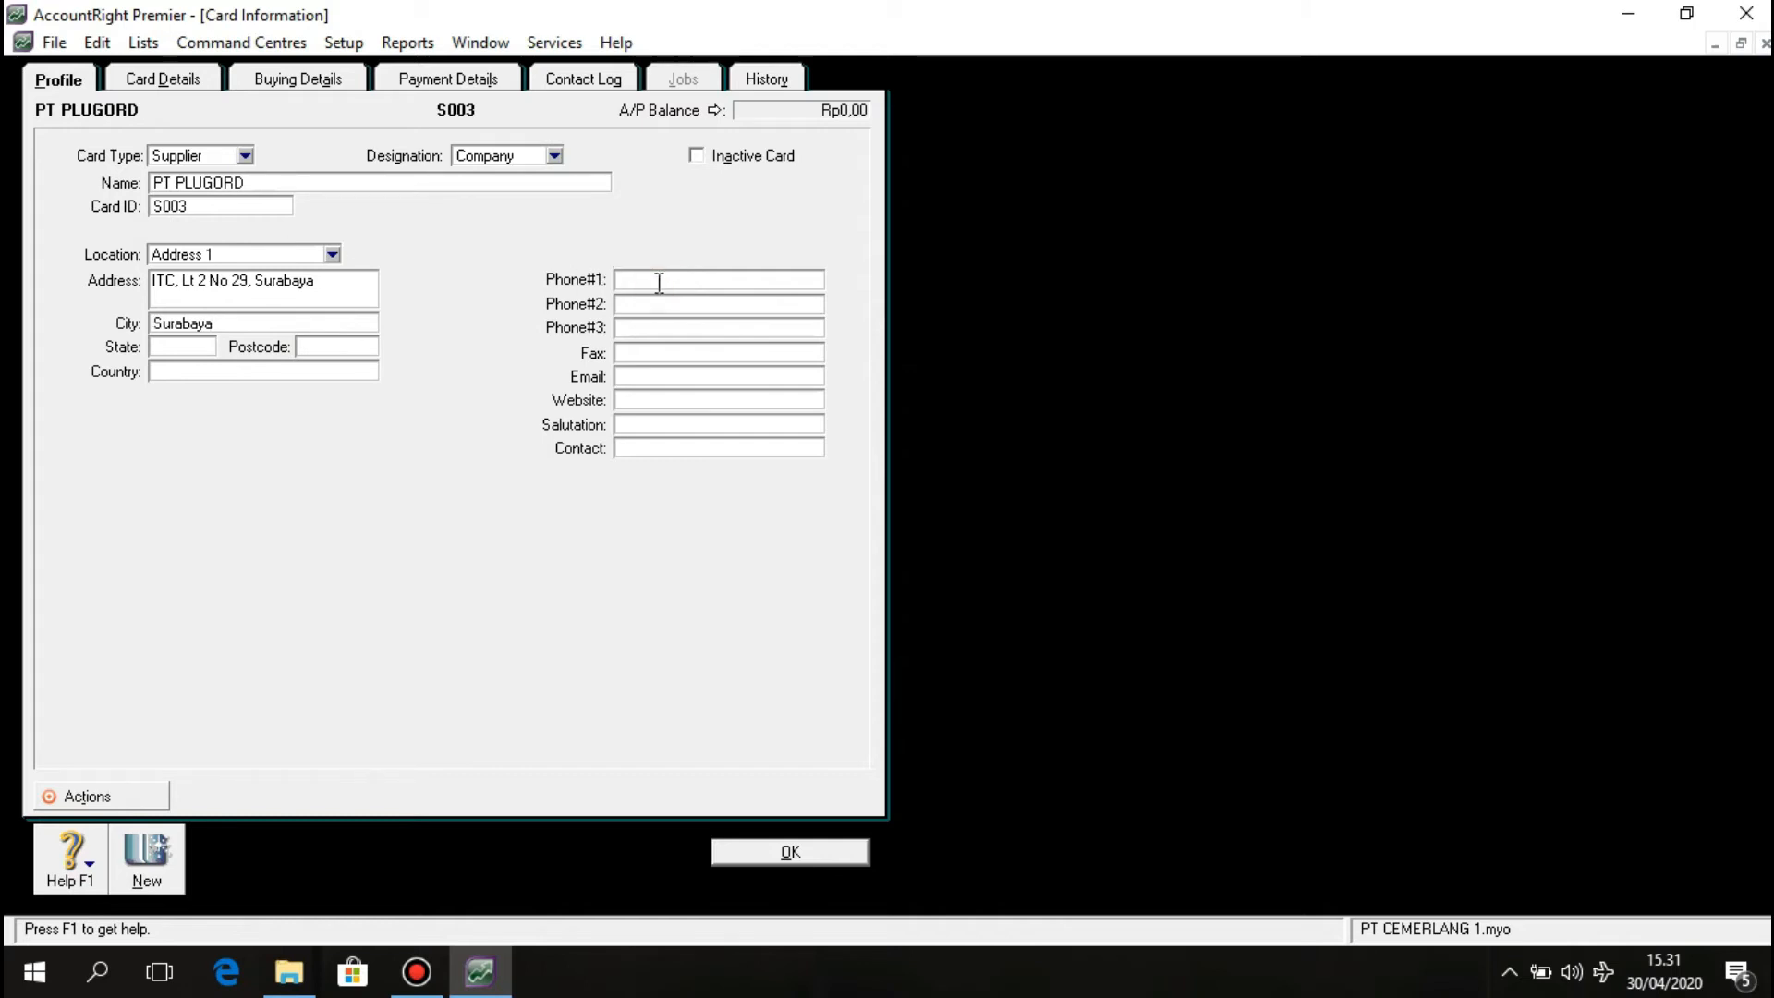
{"action": "left_click", "coordinate": [806, 853]}
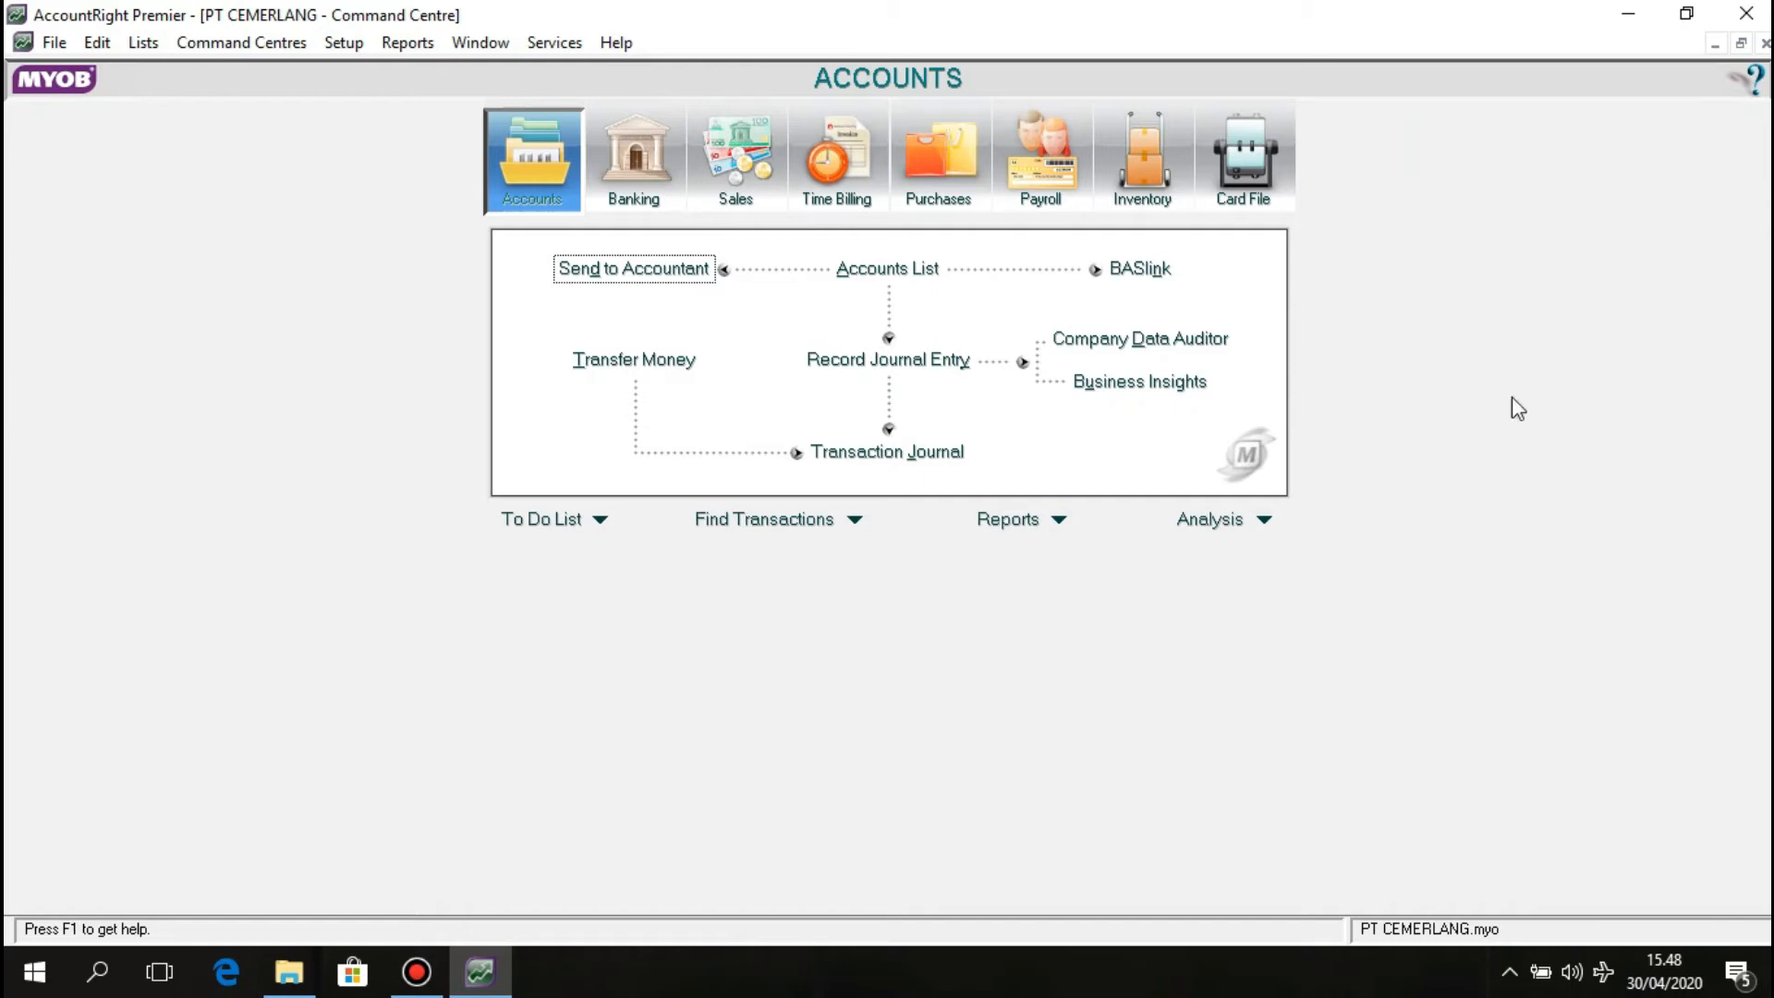
Add a new historical sale from Setup > Balances > Customer Balances.
{"action": "left_click", "coordinate": [342, 43]}
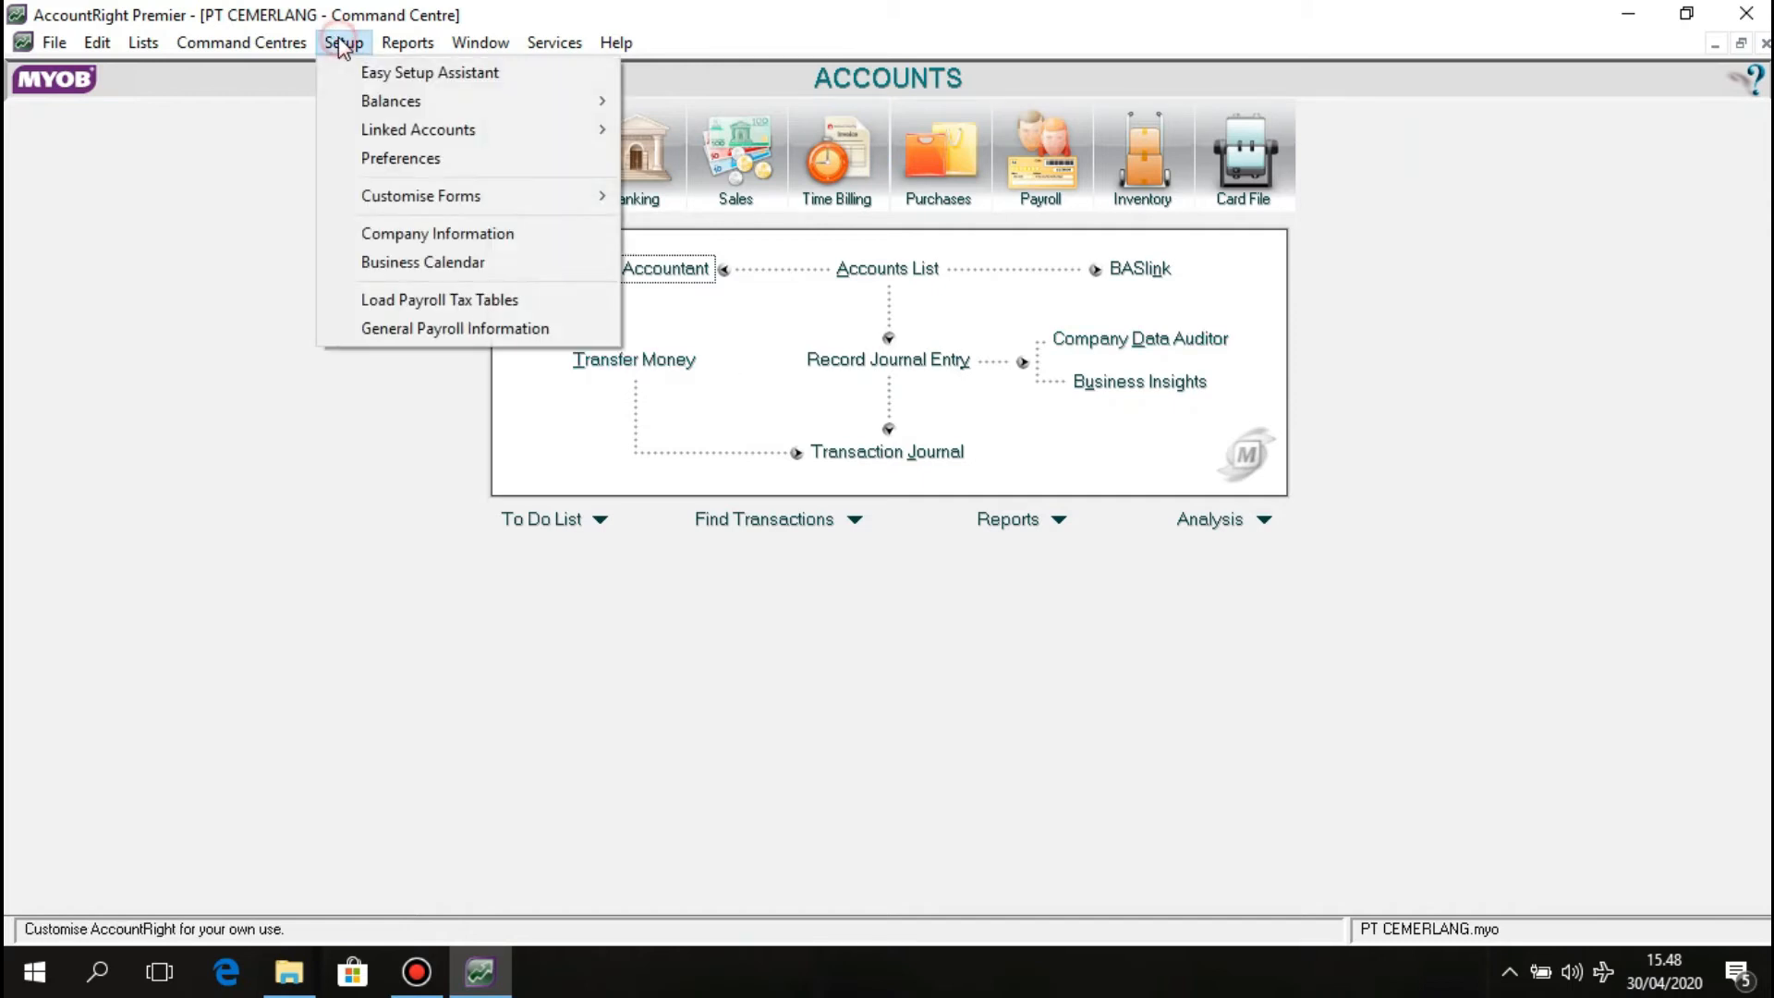
{"action": "left_click", "coordinate": [369, 101]}
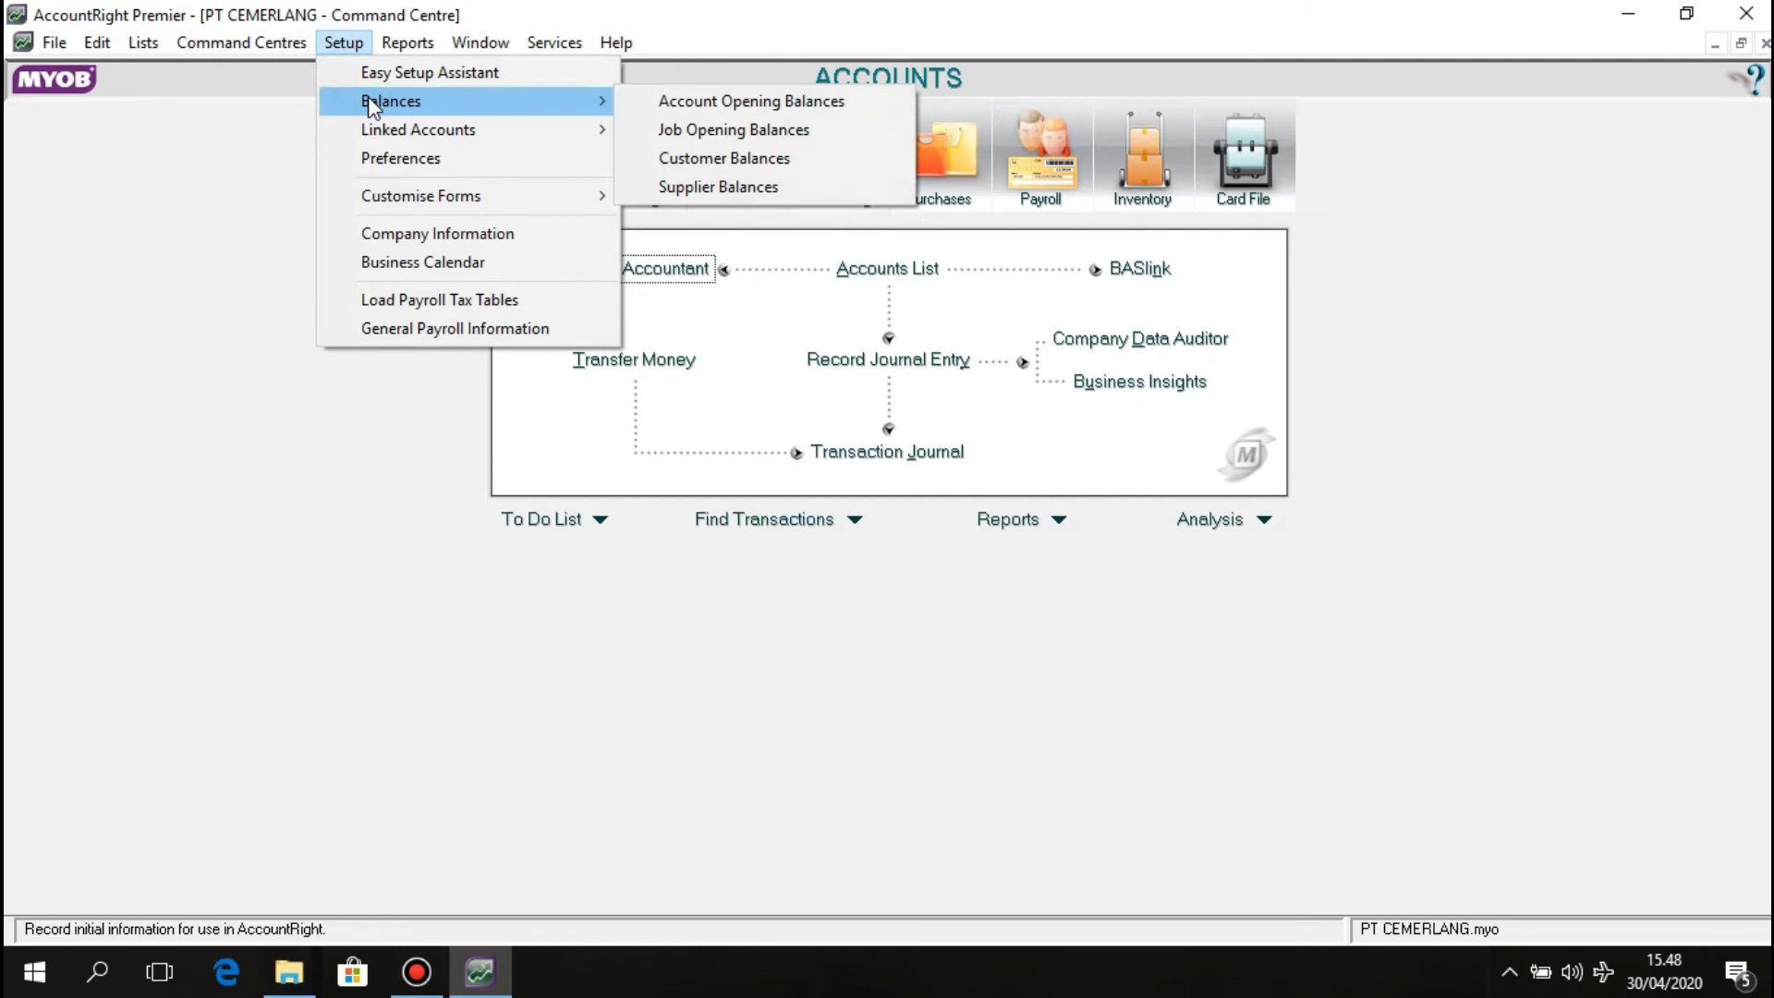
{"action": "left_click", "coordinate": [673, 157]}
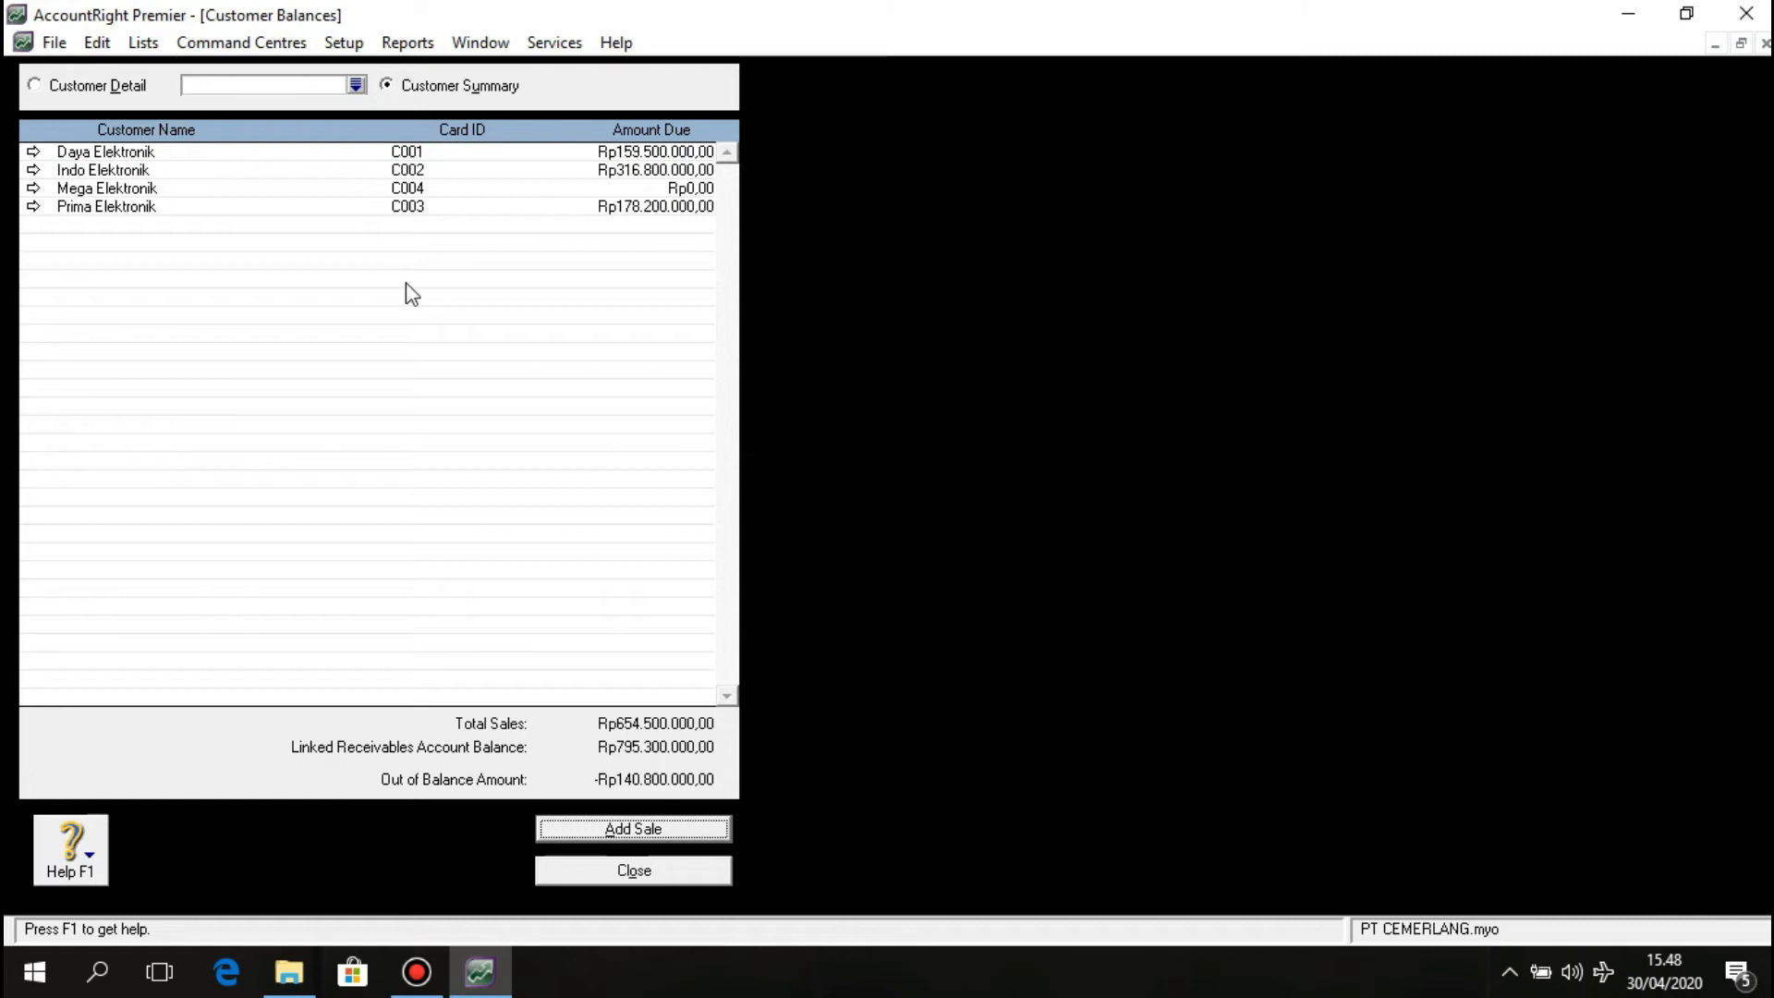
{"action": "left_click", "coordinate": [562, 831]}
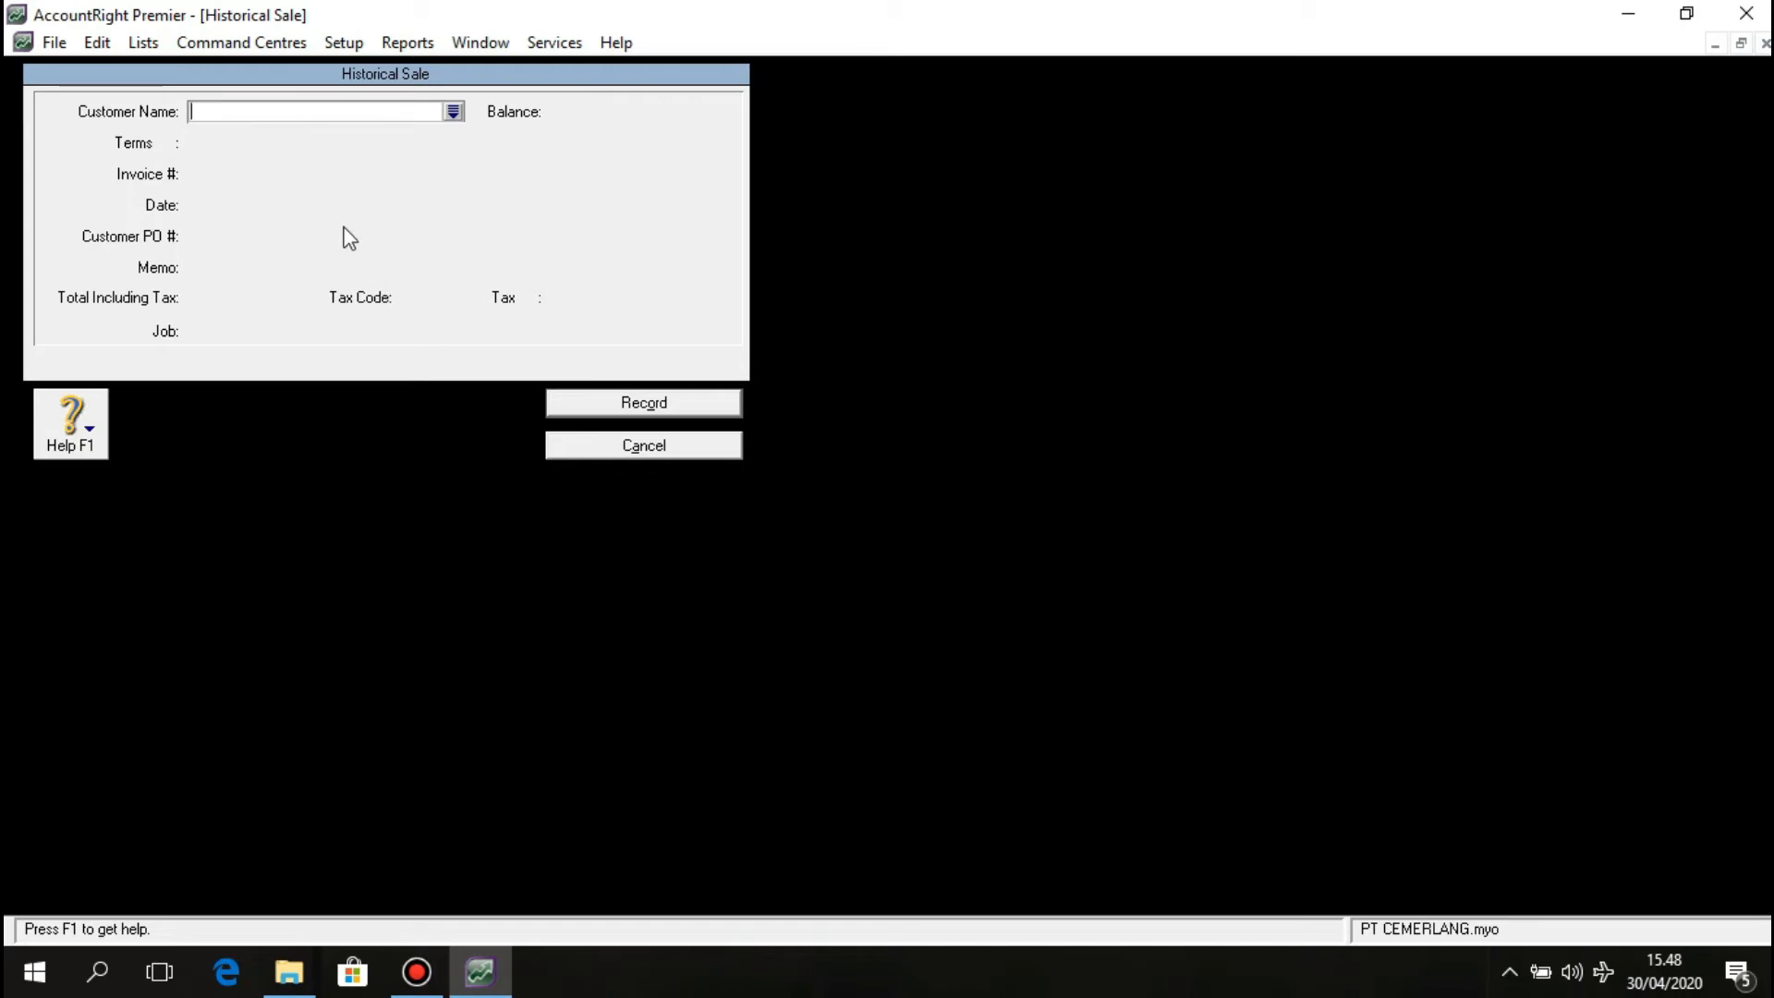
Choose Mega Elektronik as the historical sale's customer and bring up its C.O.D. credit terms.
{"action": "left_click", "coordinate": [453, 112]}
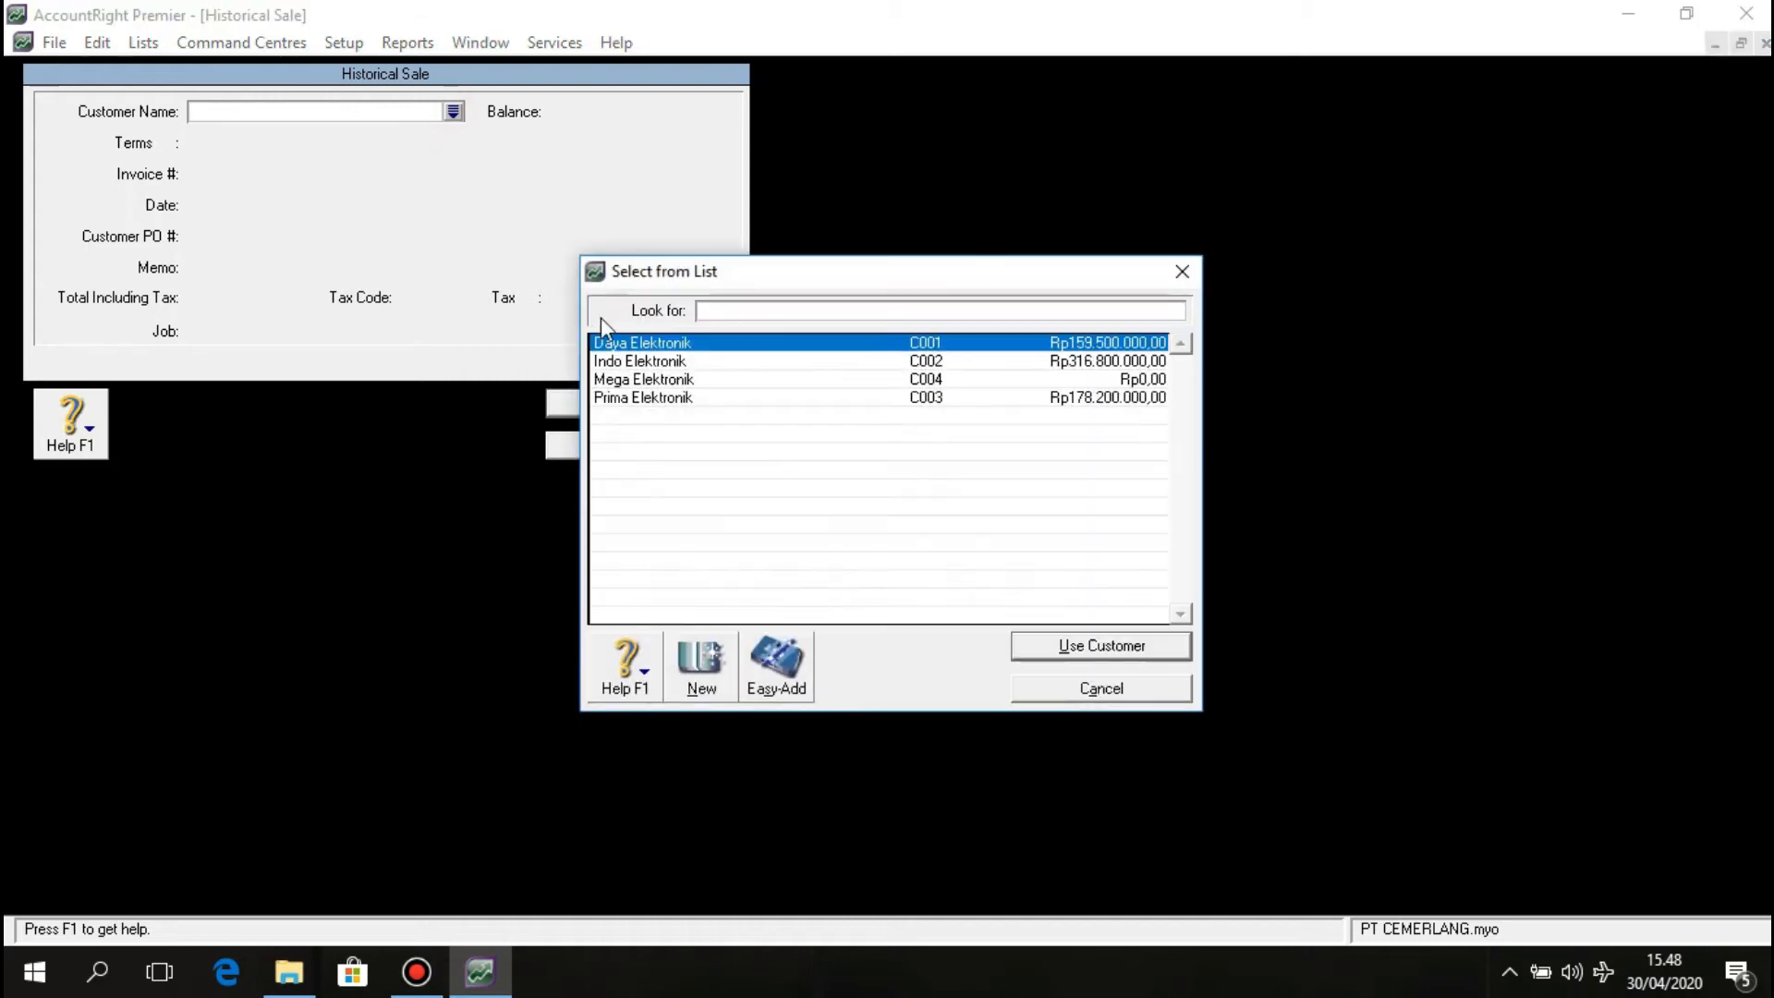
{"action": "left_click", "coordinate": [679, 380]}
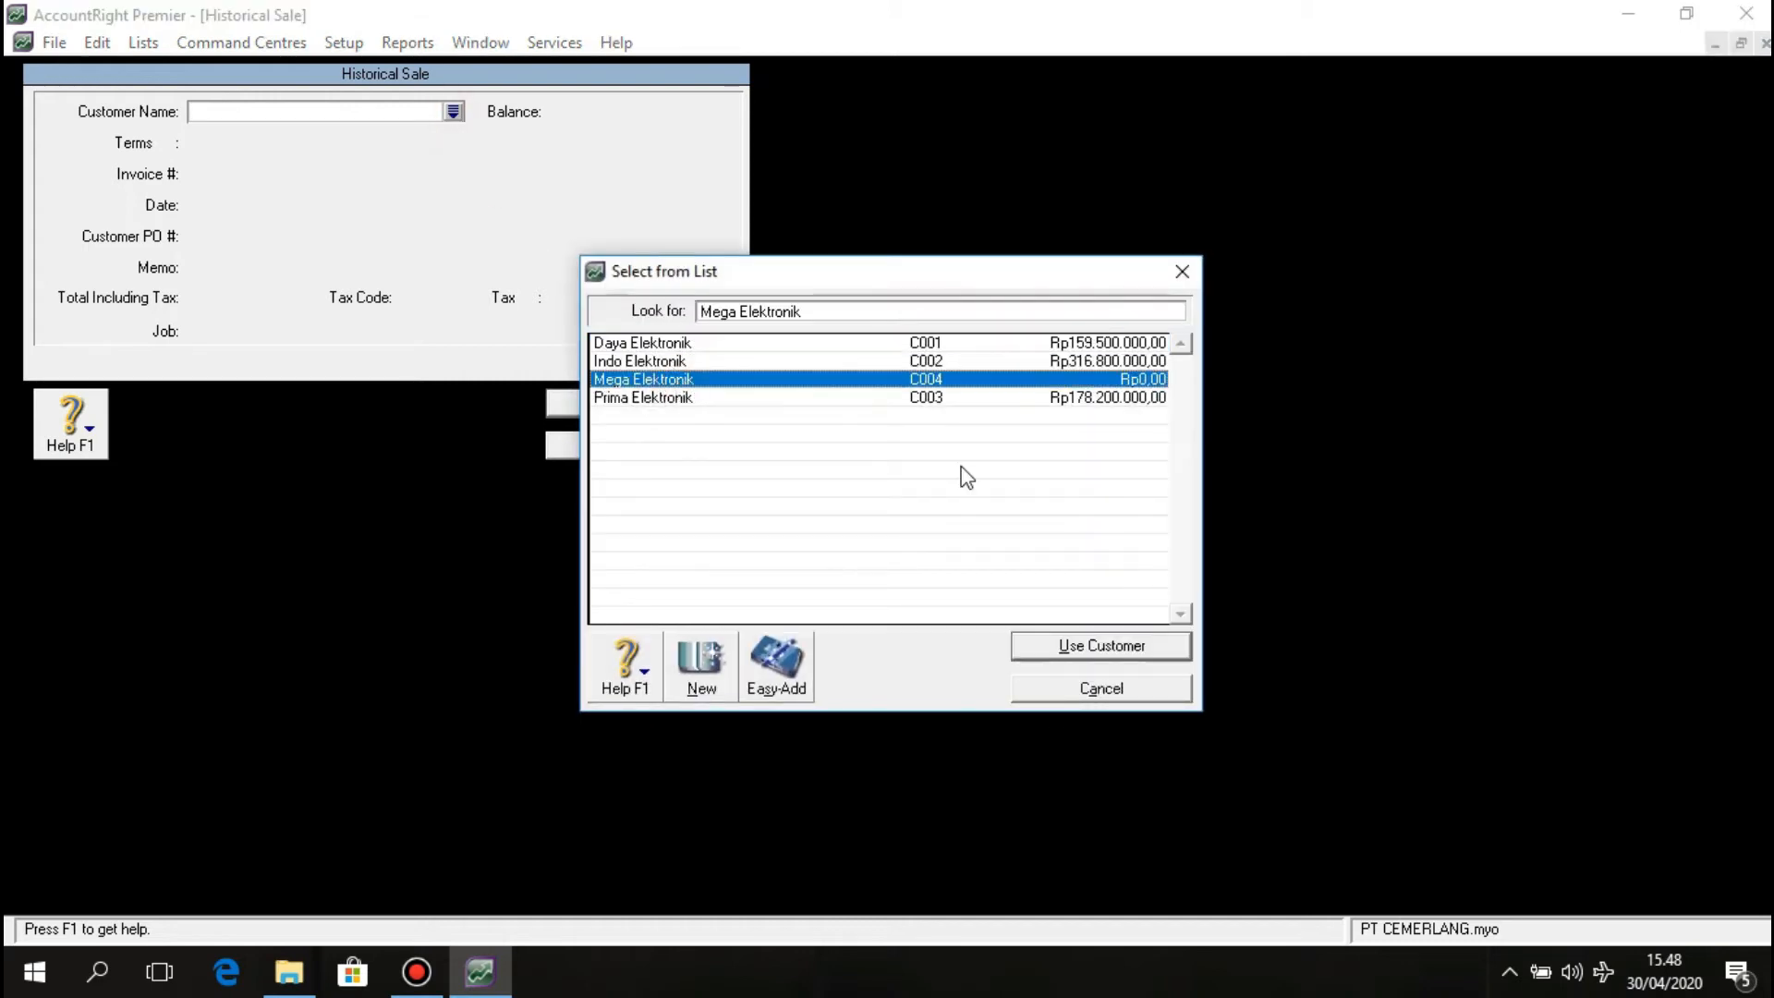
{"action": "left_click", "coordinate": [1067, 648]}
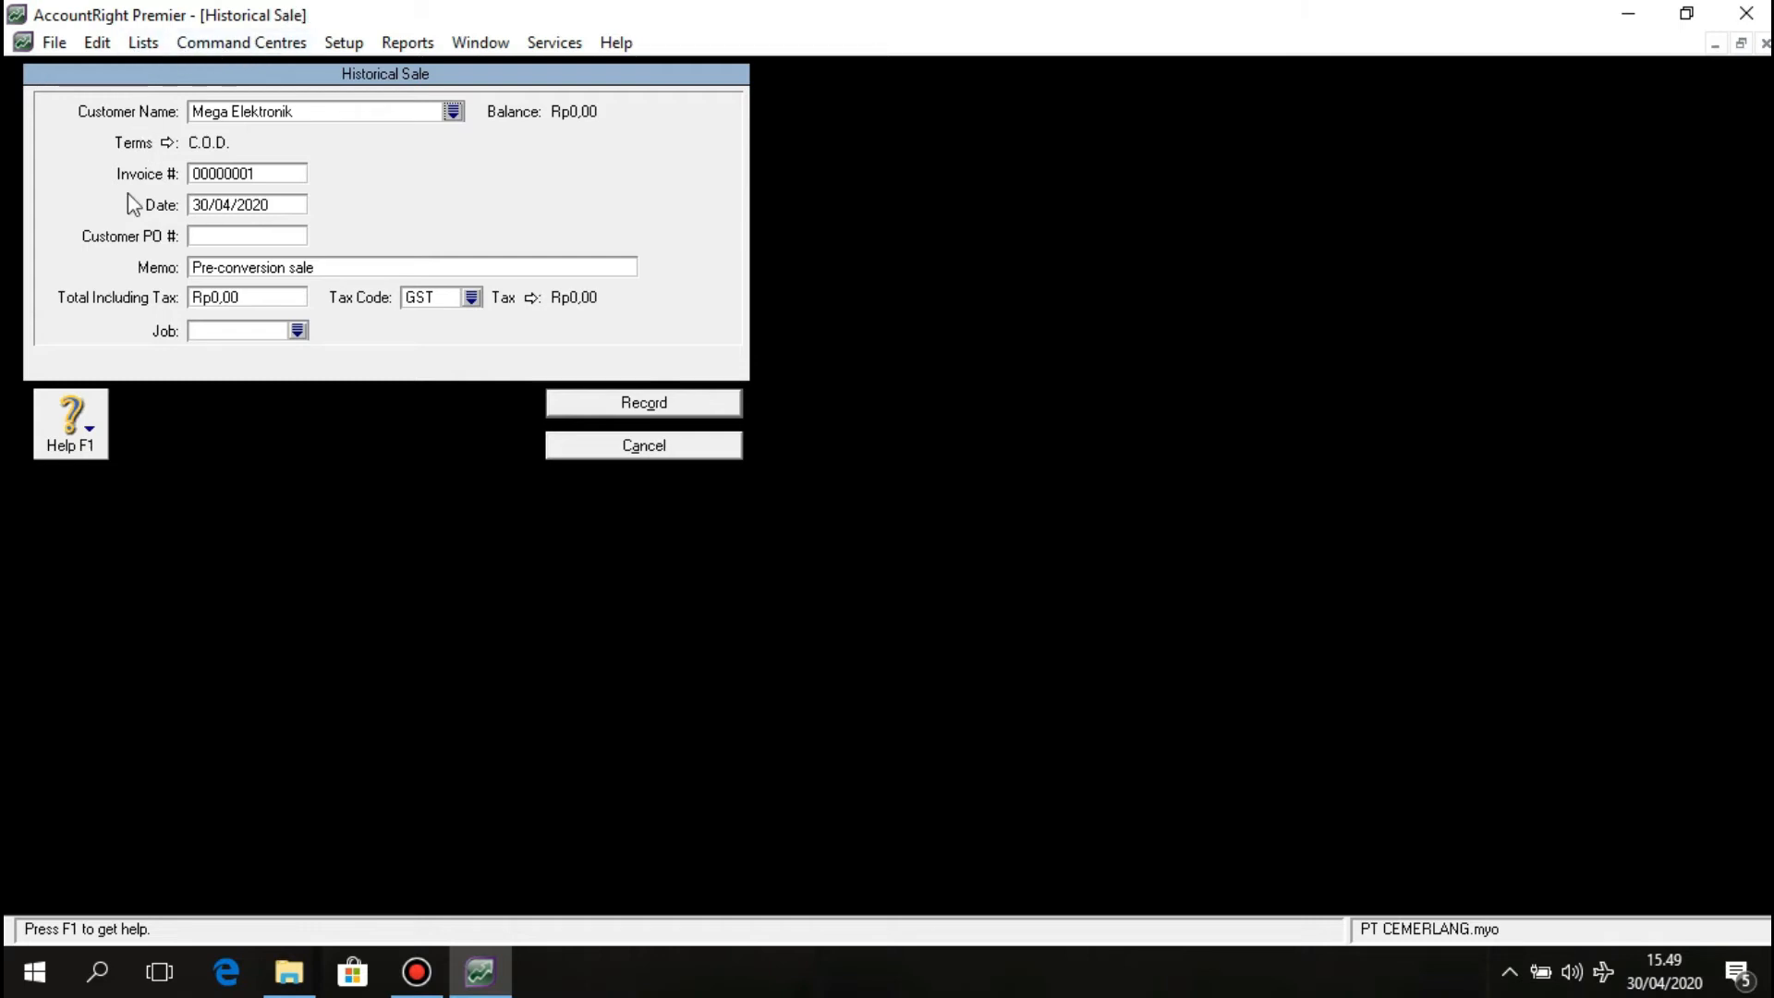
{"action": "left_click", "coordinate": [165, 143]}
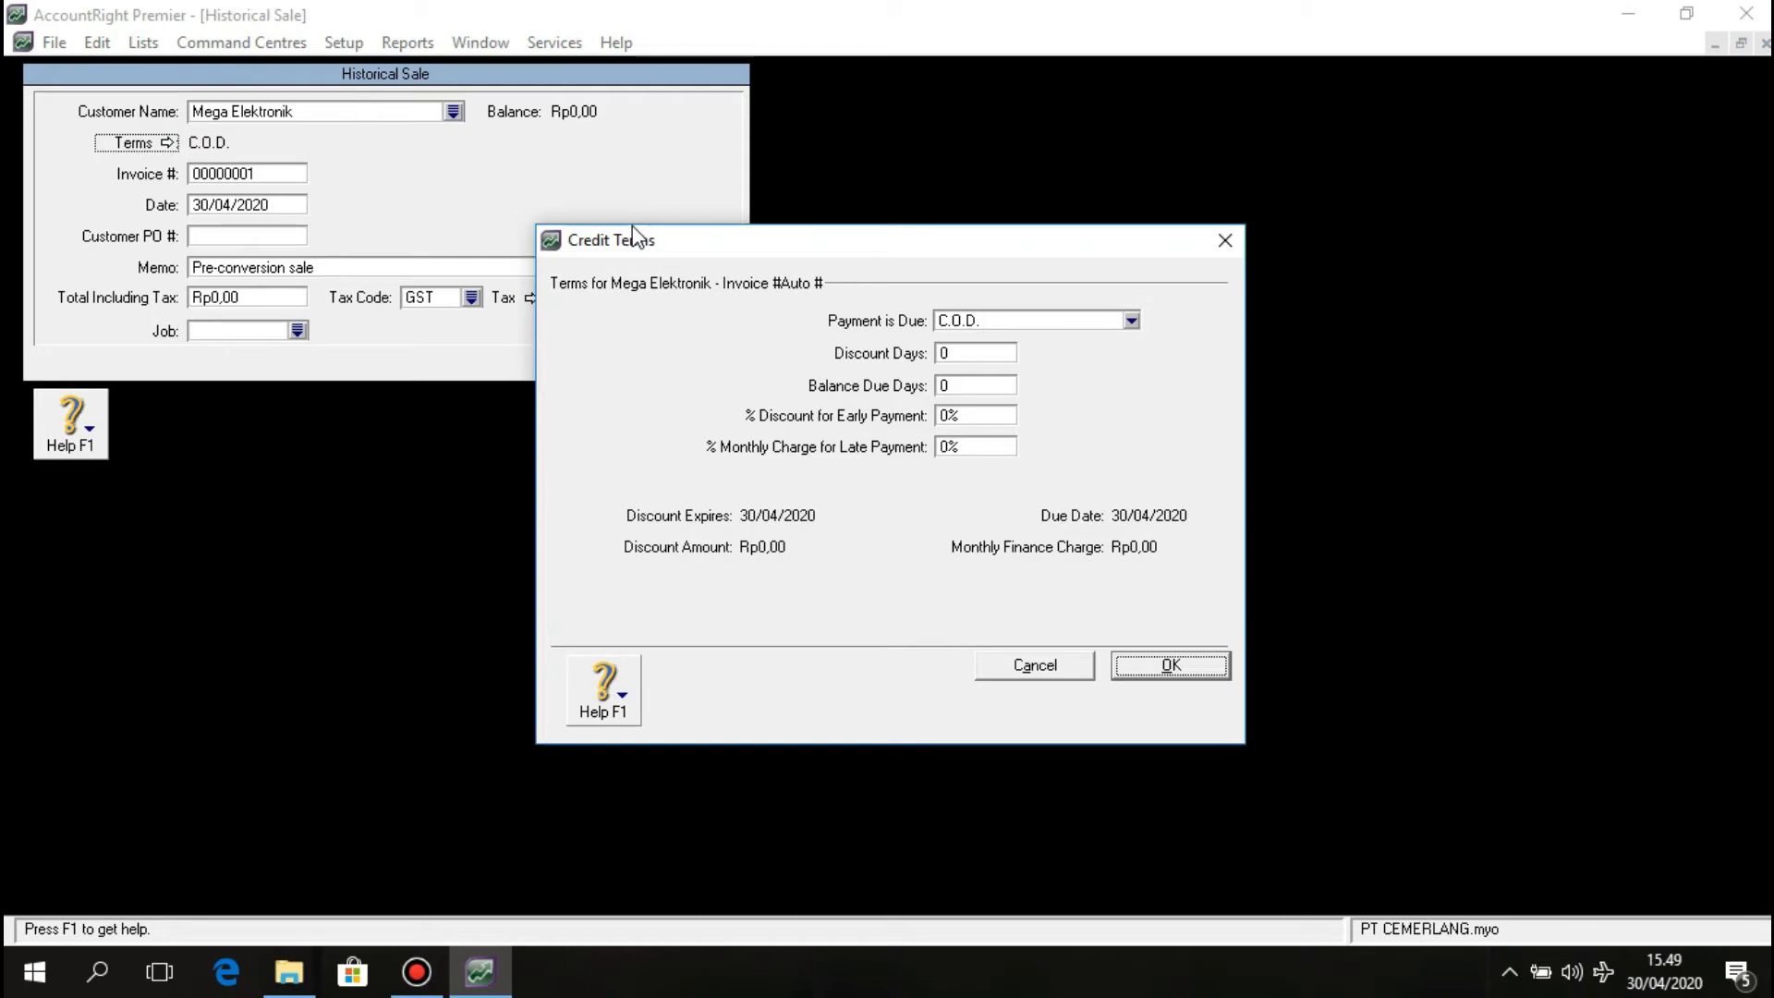
Set the sale's credit terms to 30 balance due days, payment due In a Given # of Days.
{"action": "left_click", "coordinate": [964, 384]}
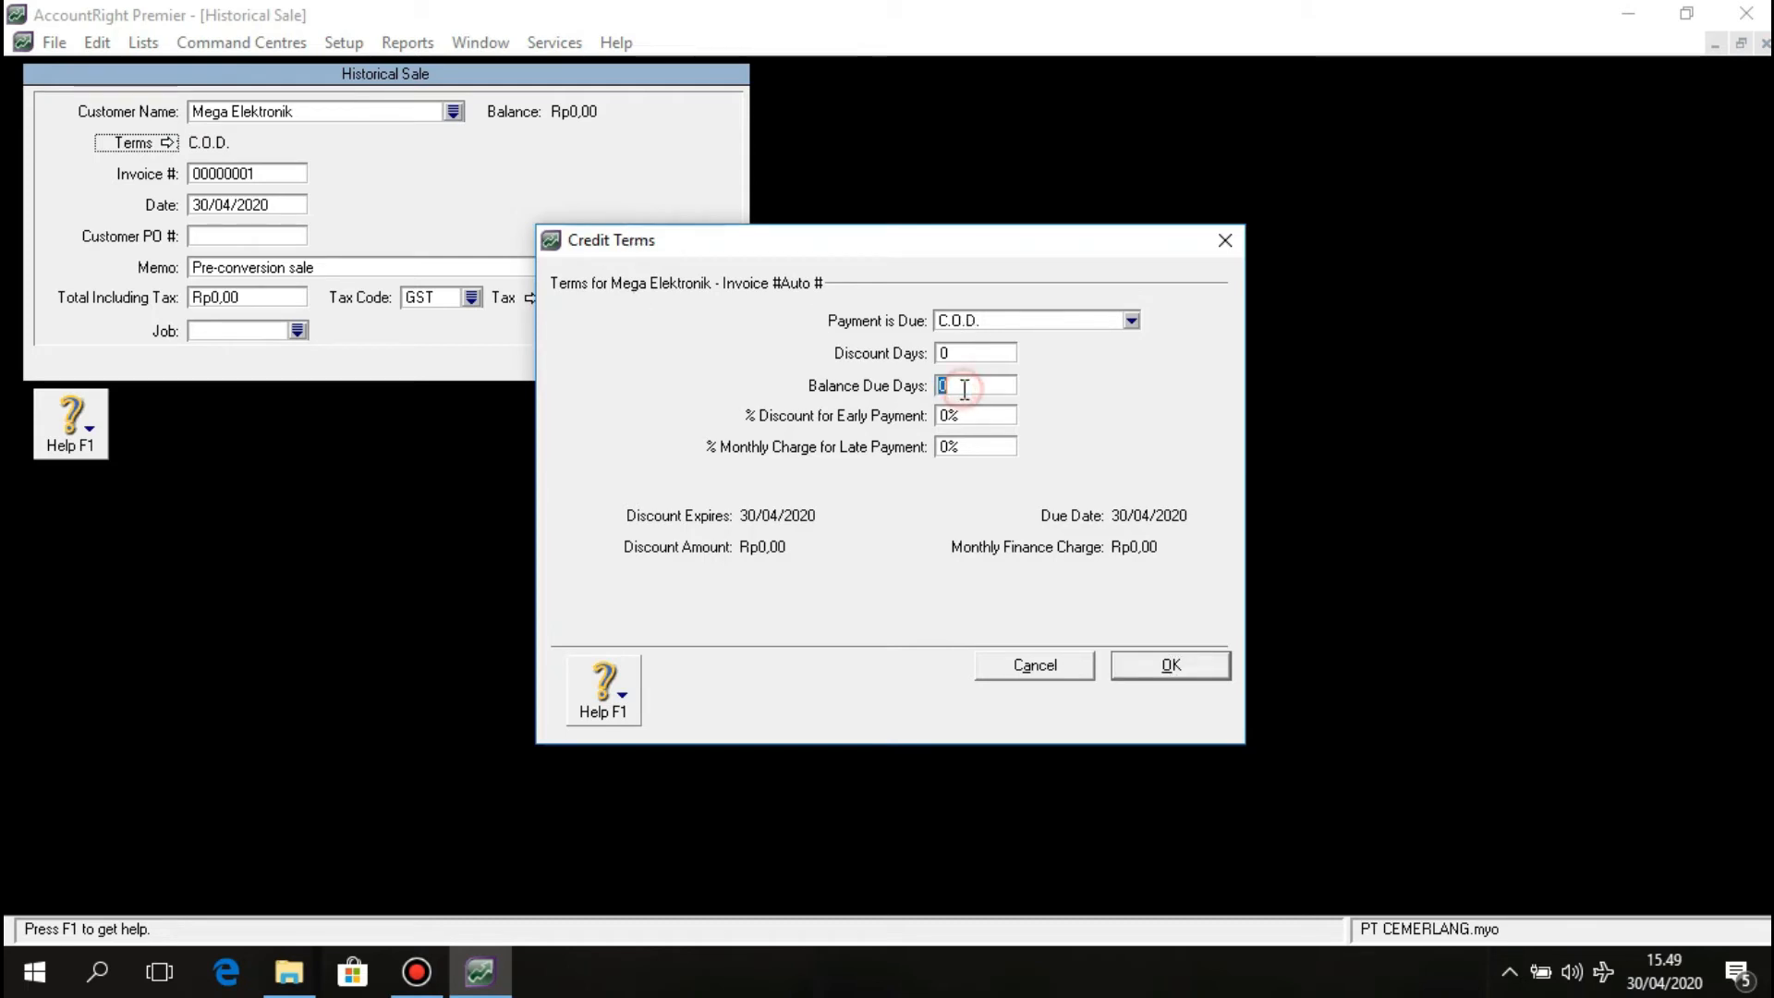
{"action": "type", "text": "30"}
{"action": "left_click", "coordinate": [1131, 321]}
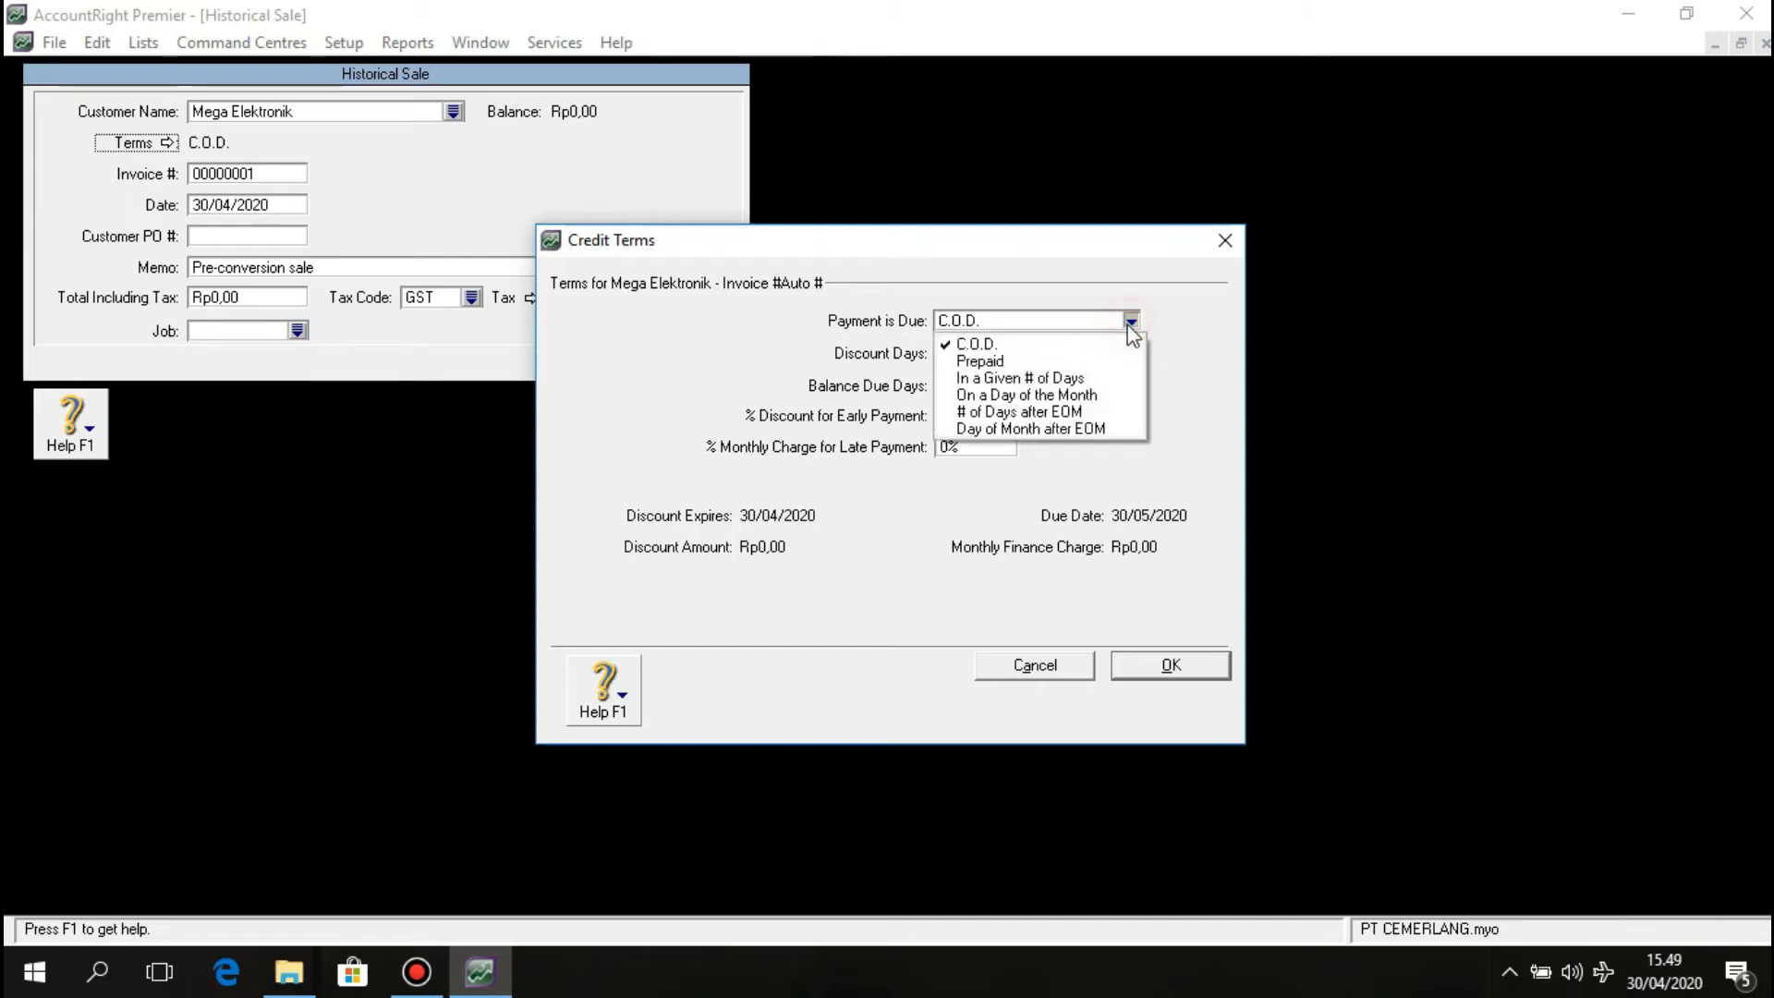
{"action": "left_click", "coordinate": [1109, 385]}
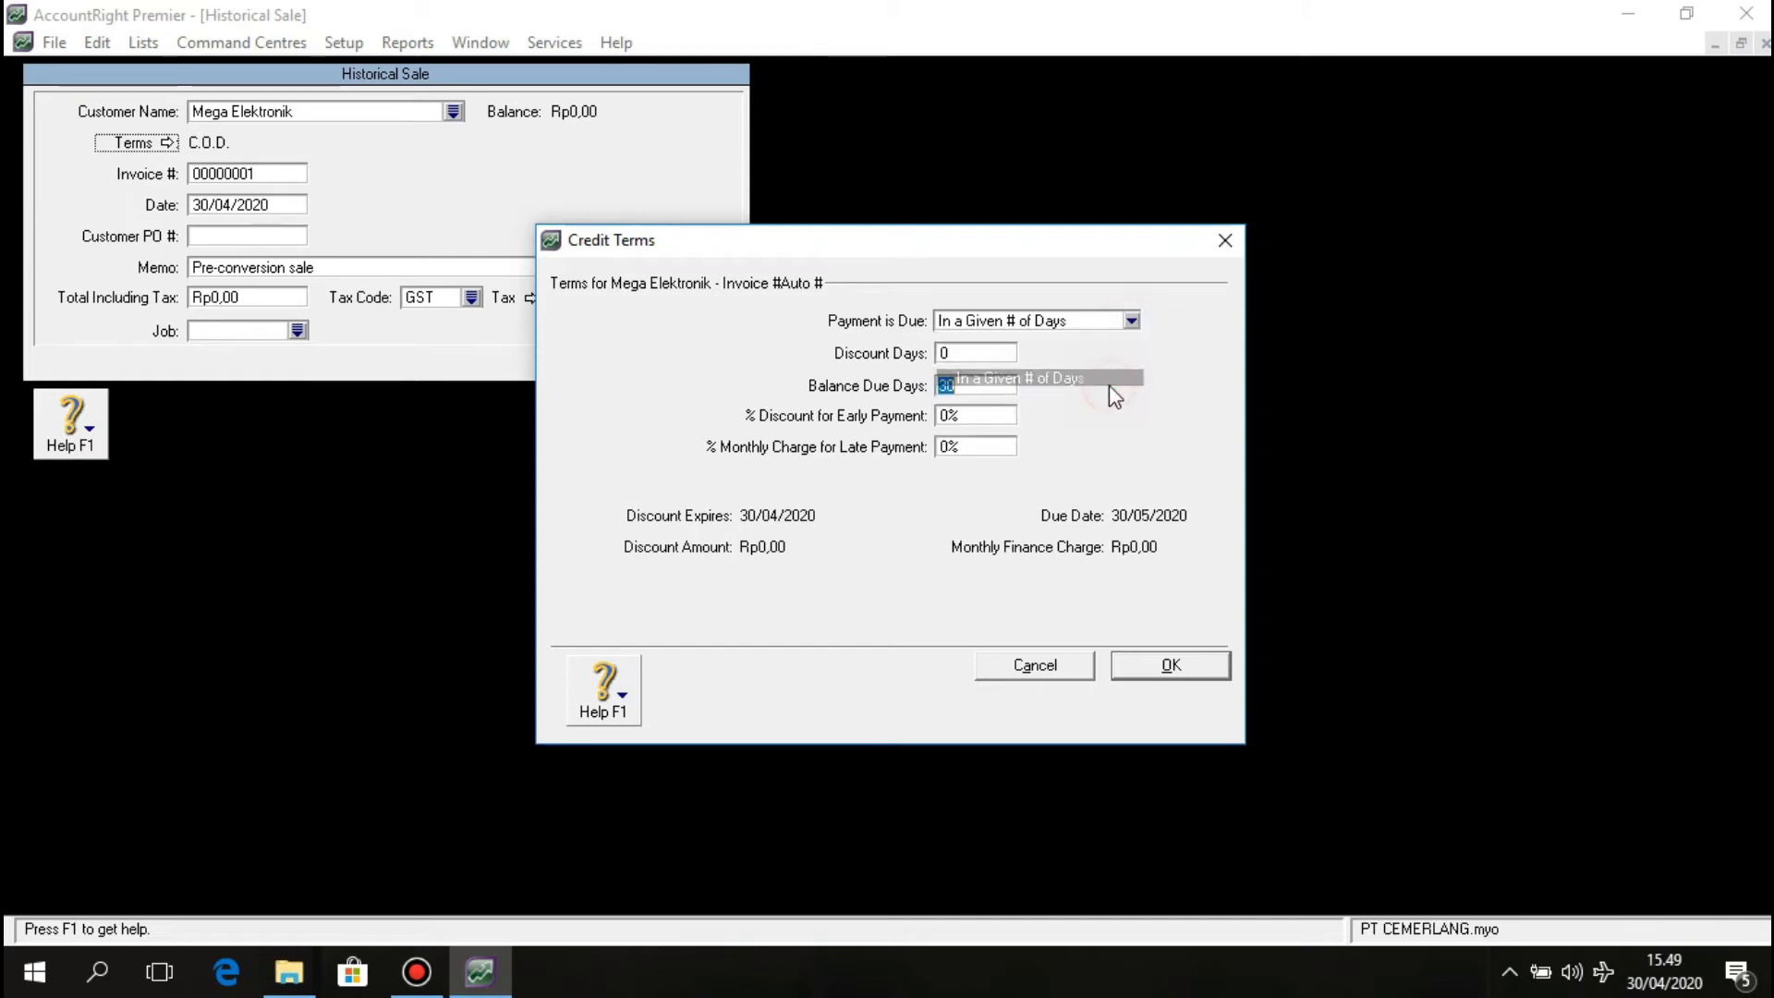
{"action": "left_click", "coordinate": [1167, 665]}
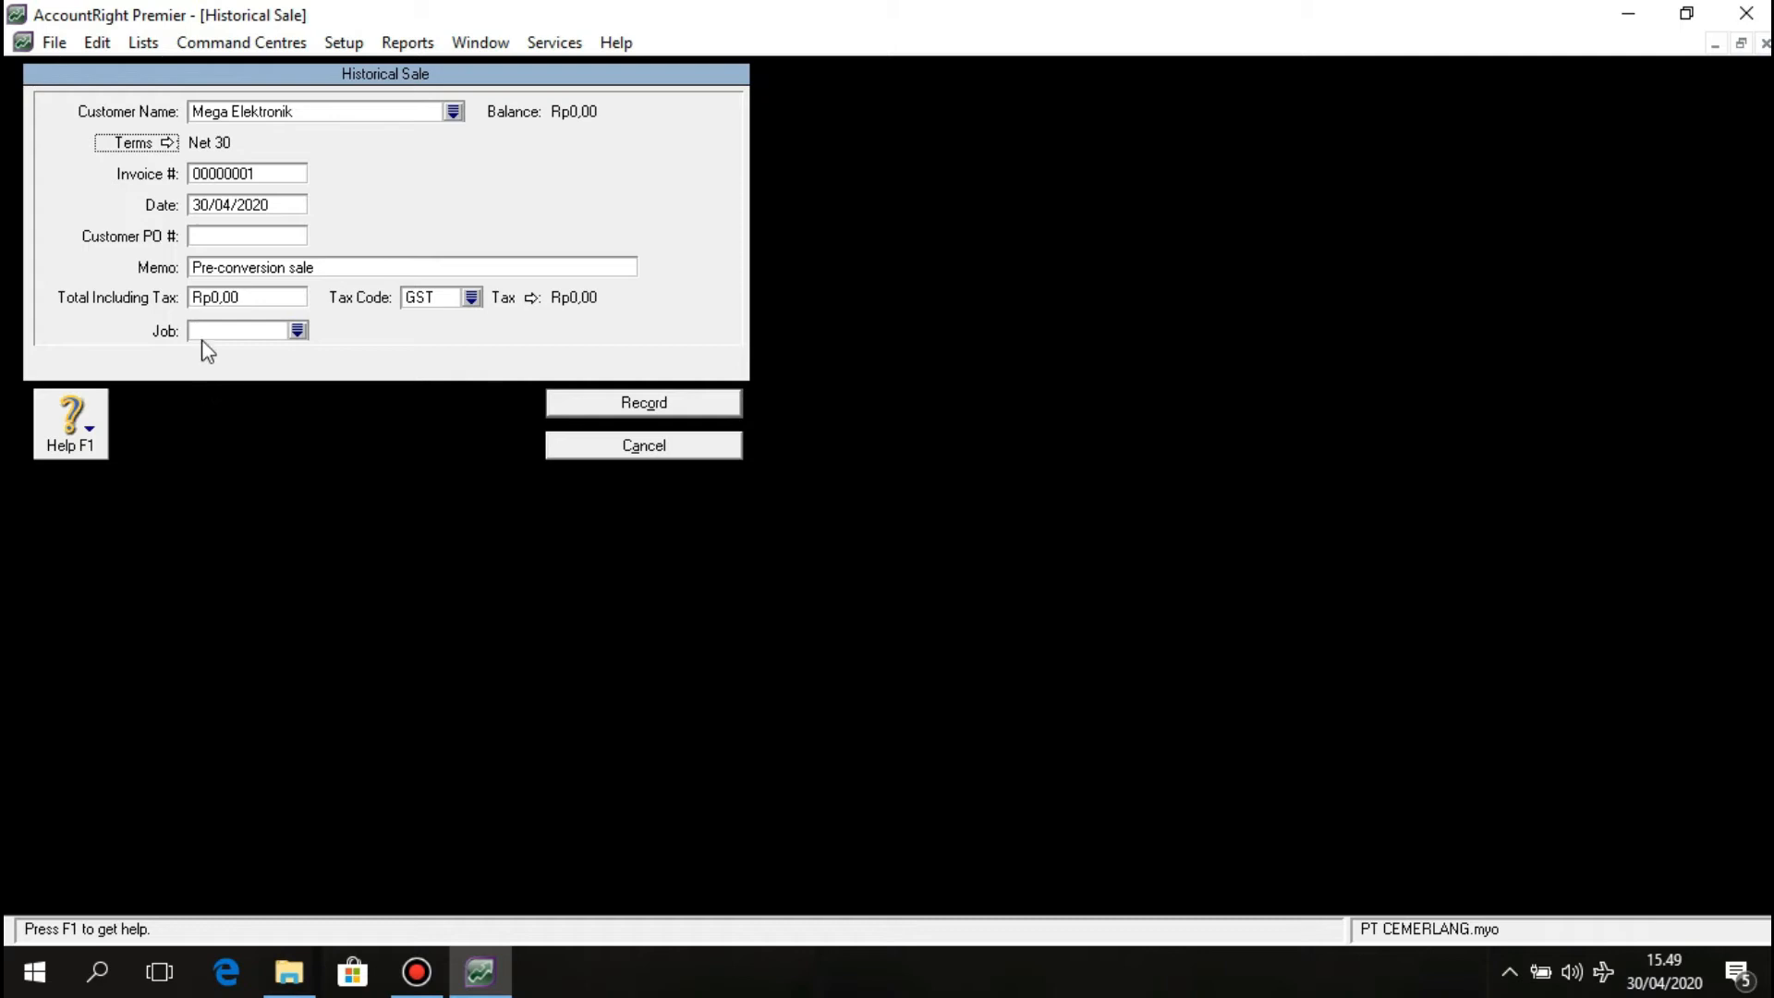
Enter invoice F-11/14, date 24/11/2011 and memo 'Saldo Awal Piutang Dagang'.
{"action": "left_click", "coordinate": [223, 176]}
{"action": "type", "text": "F"}
{"action": "type", "text": "-"}
{"action": "type", "text": "117"}
{"action": "type", "text": "14"}
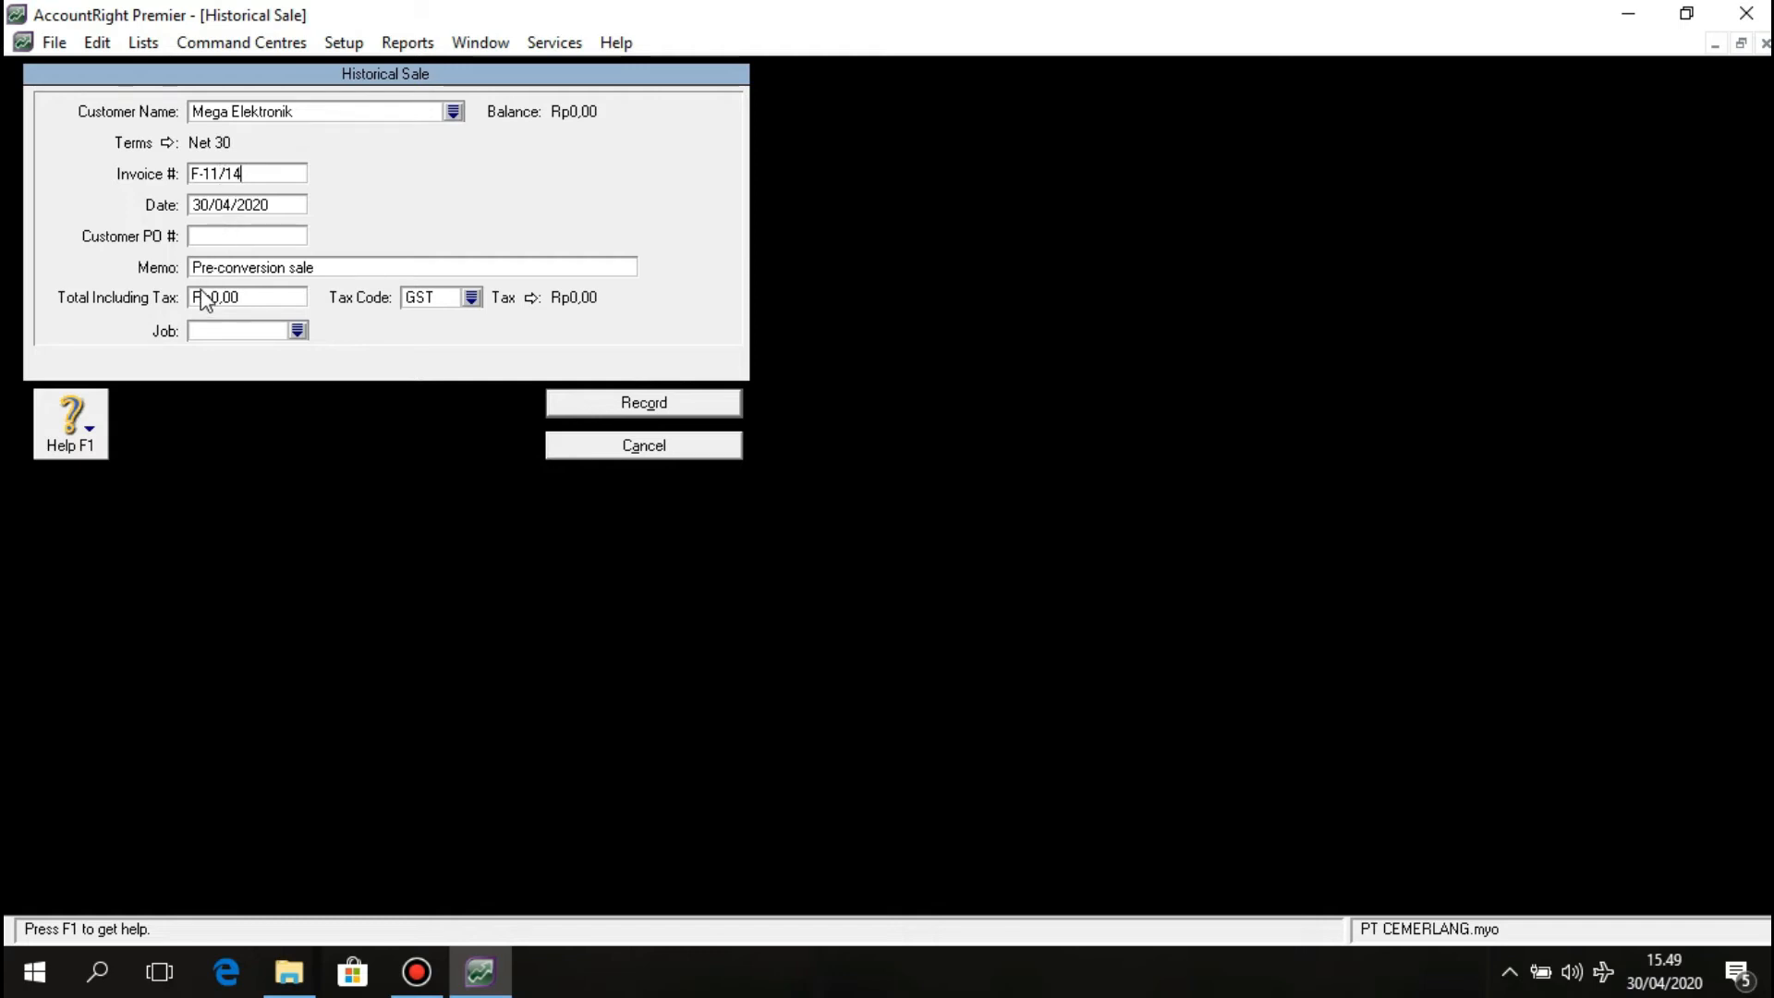
{"action": "left_click", "coordinate": [212, 206]}
{"action": "left_click", "coordinate": [211, 205]}
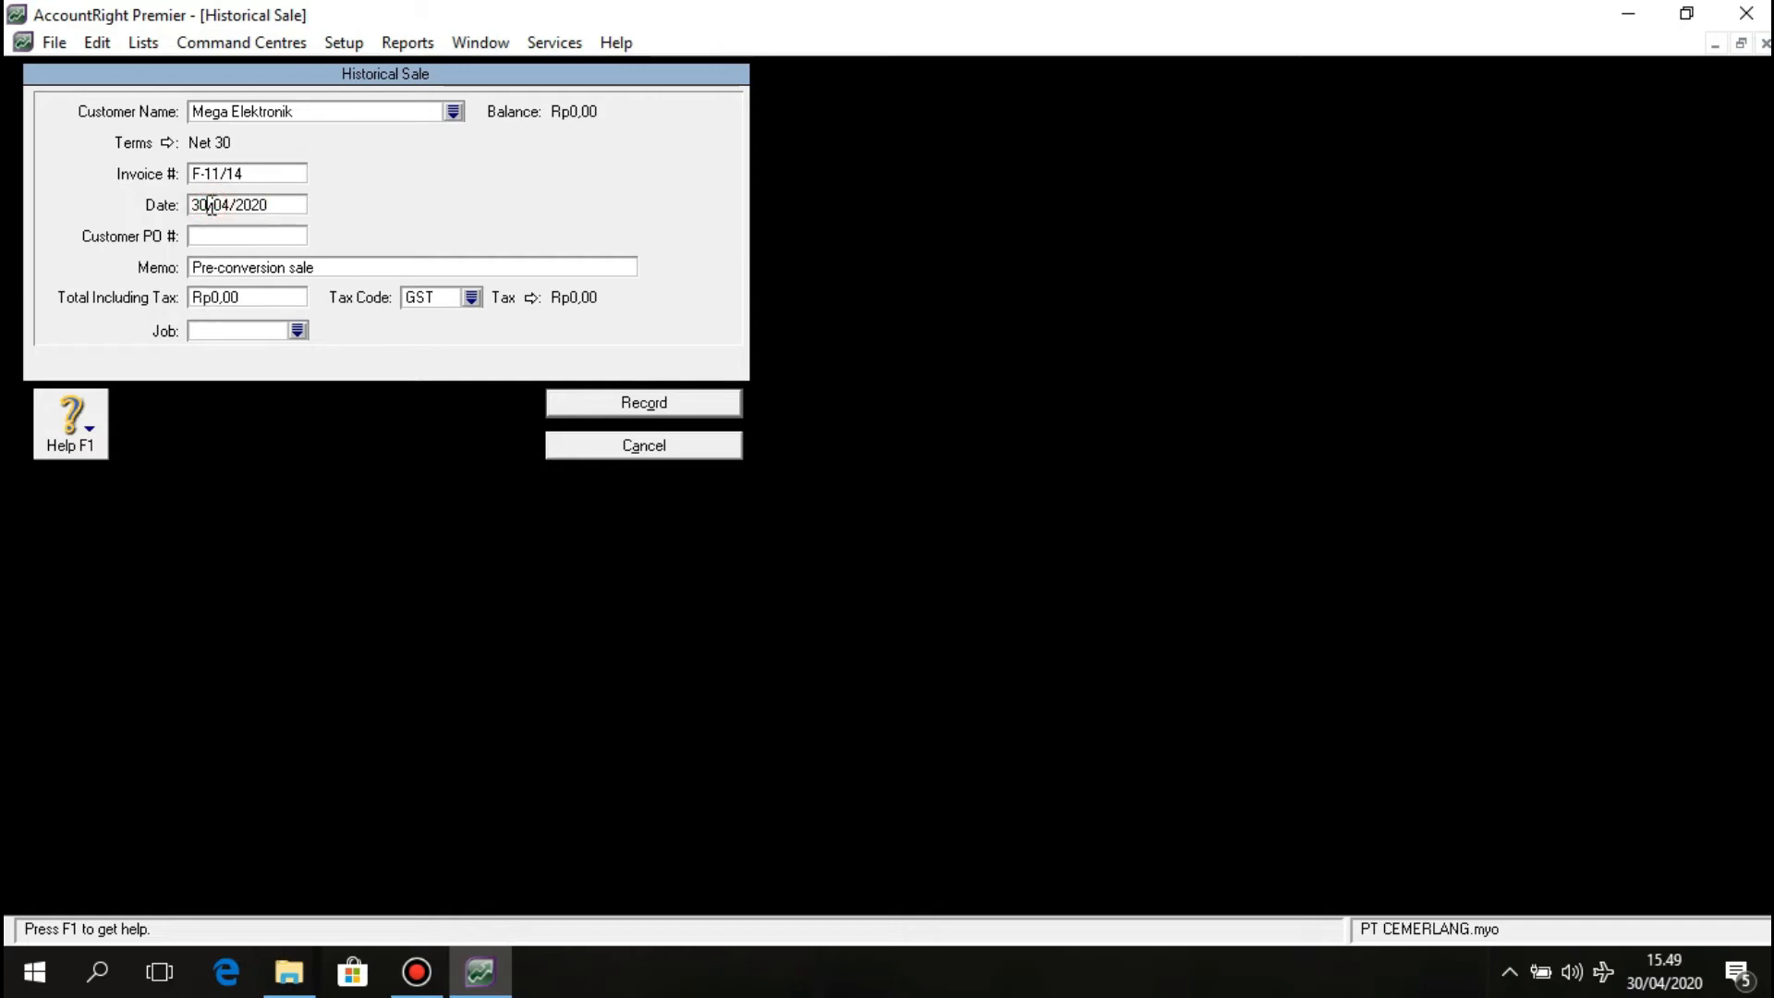
{"action": "key", "text": "BackSpace"}
{"action": "key", "text": "BackSpace"}
{"action": "type", "text": "24"}
{"action": "double_click", "coordinate": [212, 206]}
{"action": "type", "text": "1"}
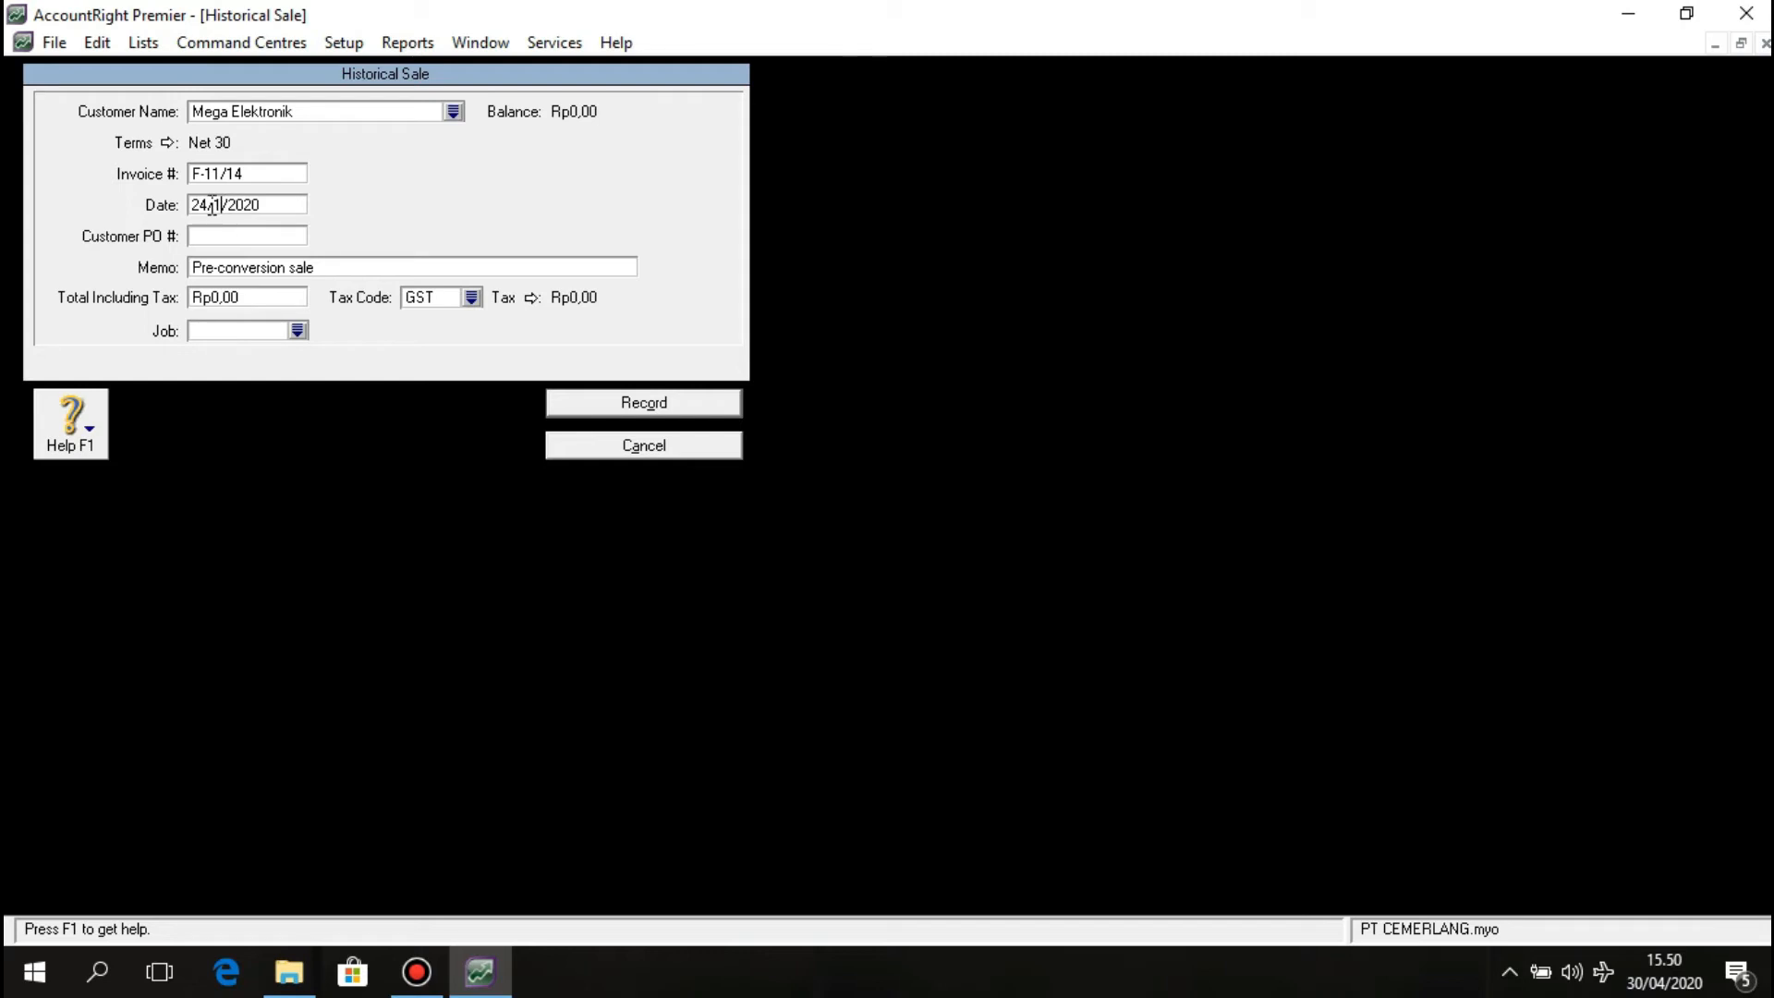
{"action": "type", "text": "1"}
{"action": "key", "text": "BackSpace"}
{"action": "key", "text": "BackSpace"}
{"action": "type", "text": "11"}
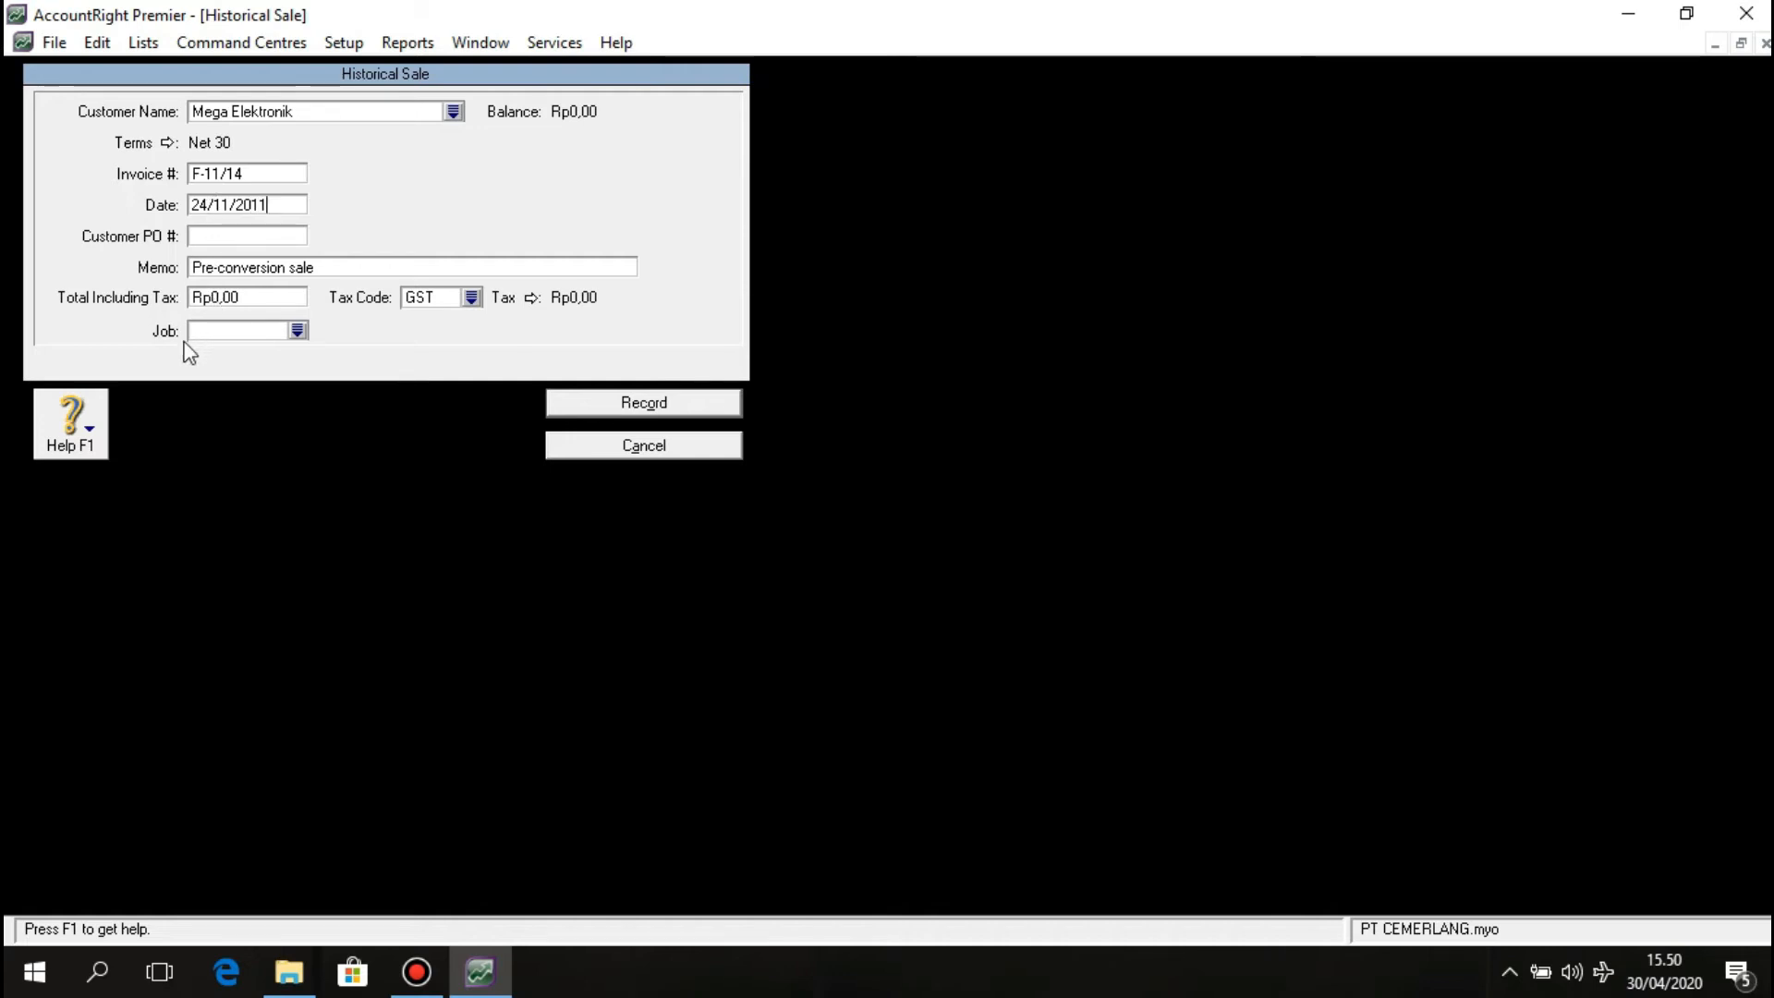
{"action": "left_click", "coordinate": [223, 267]}
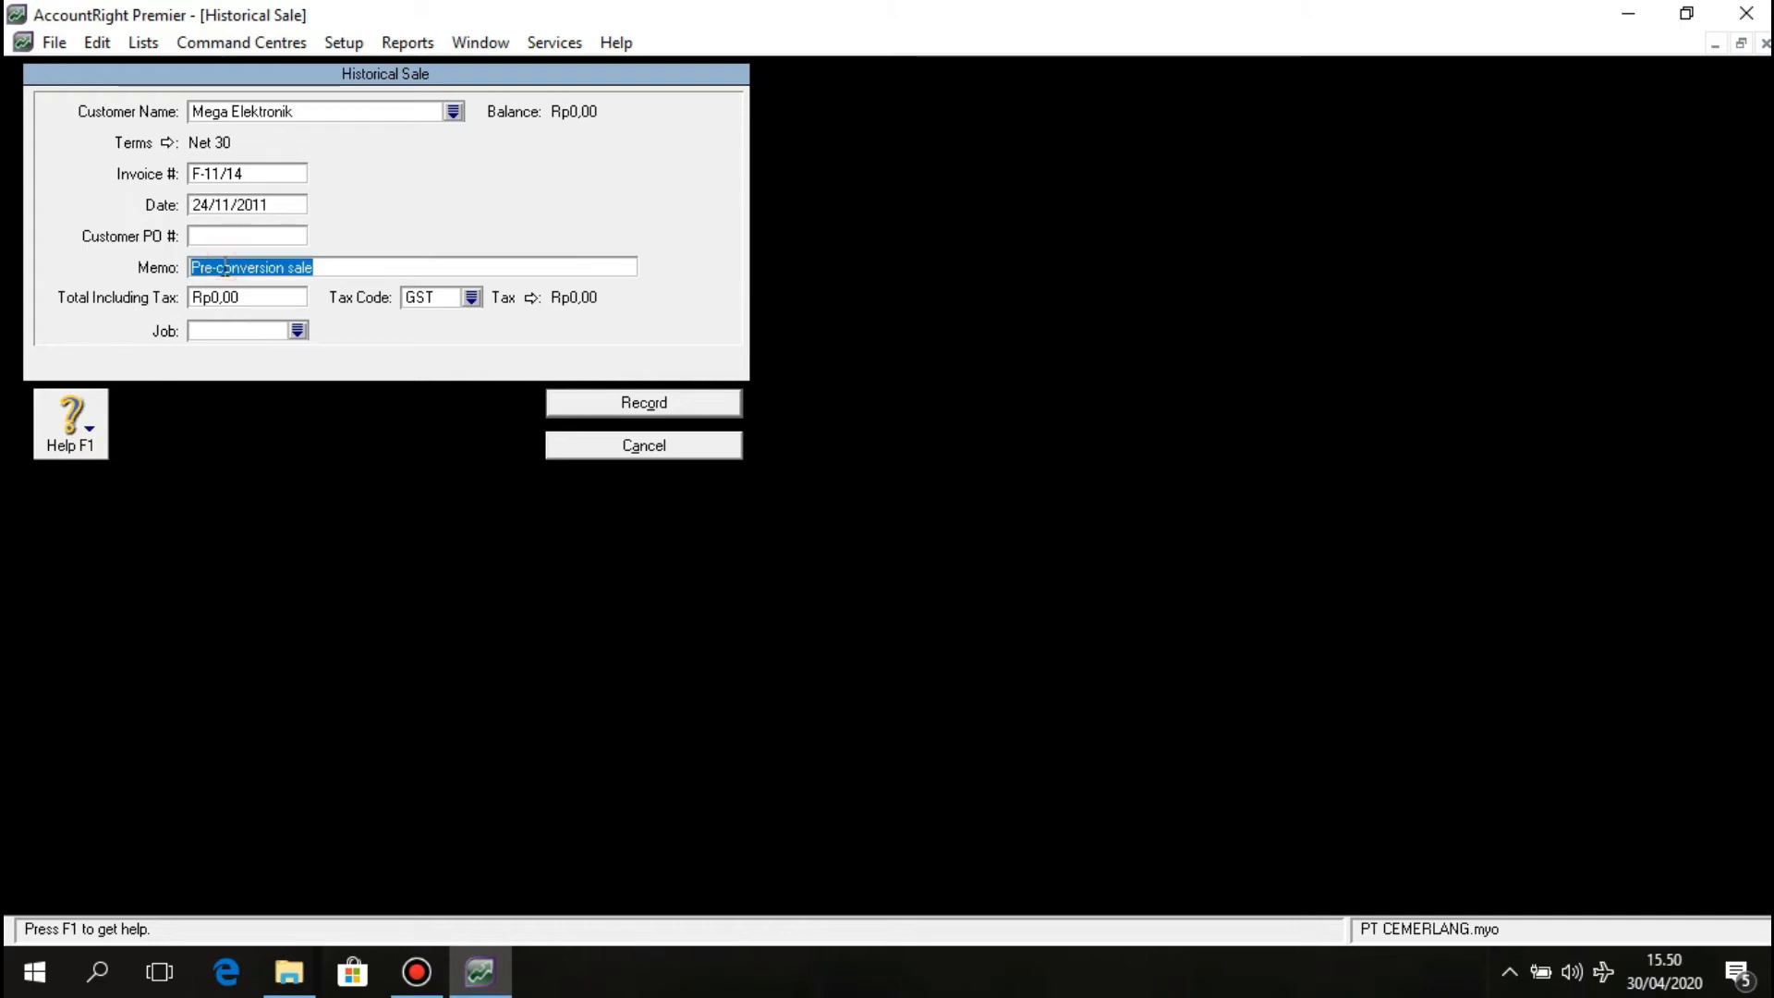
{"action": "type", "text": "S"}
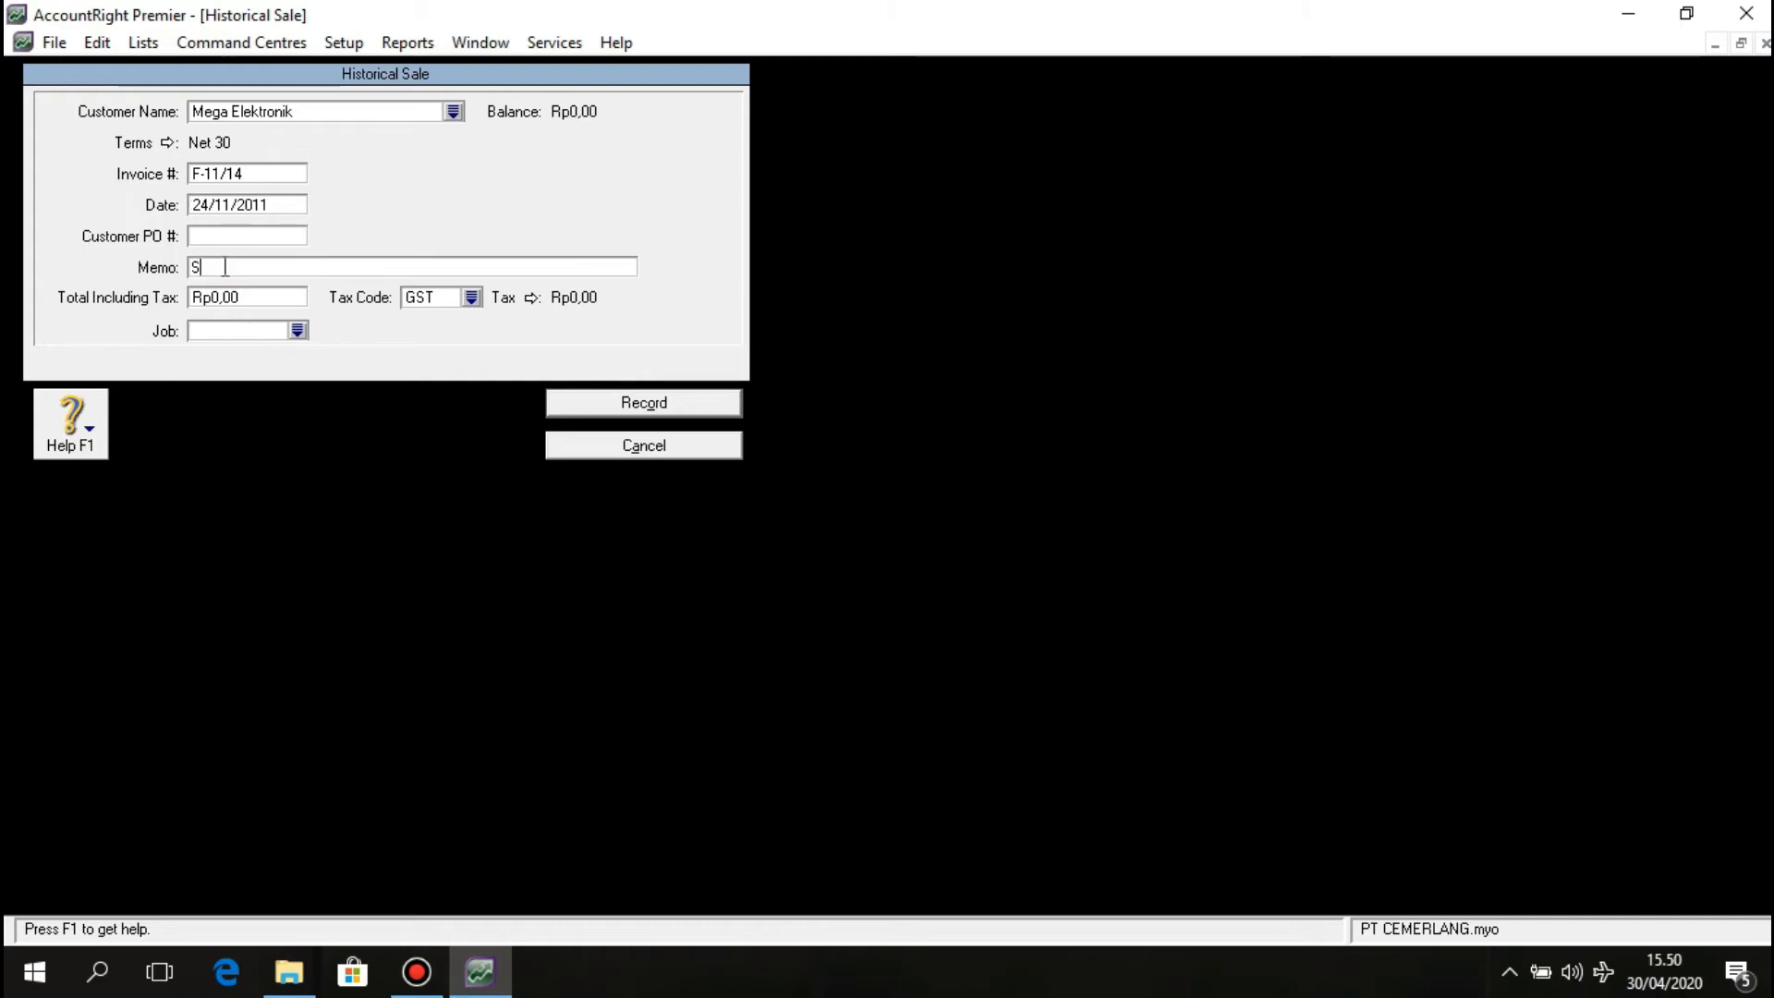
{"action": "type", "text": "aldo"}
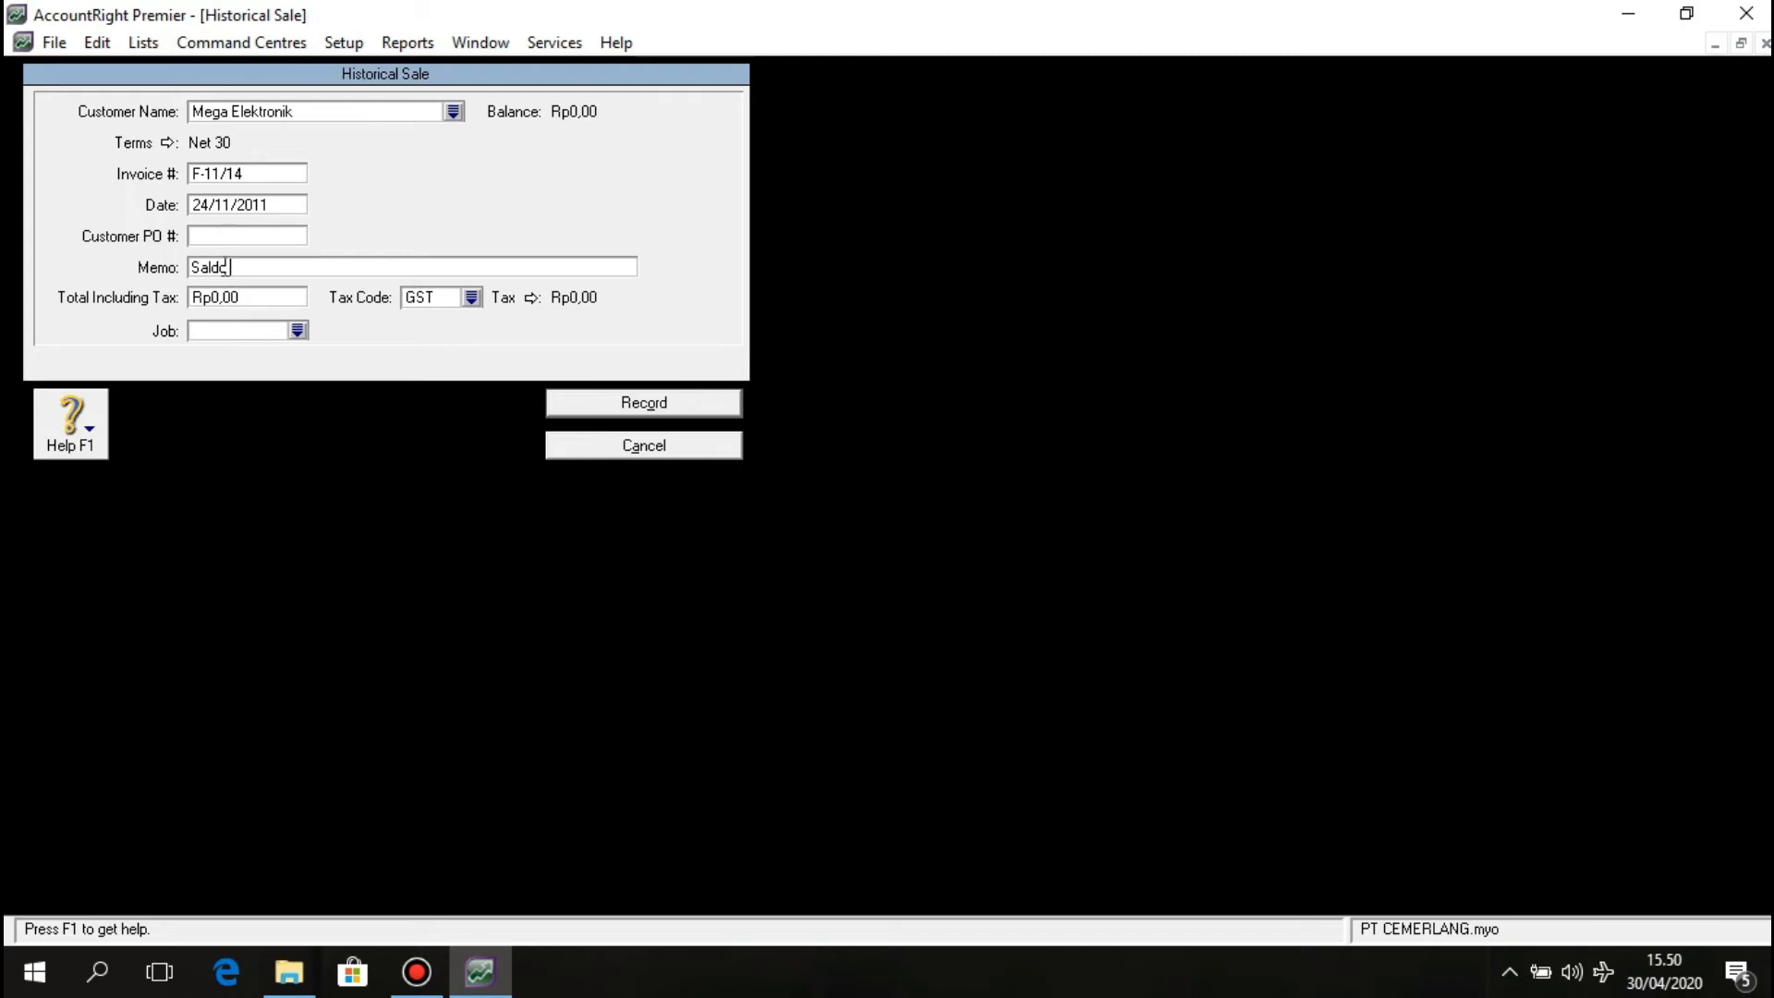
{"action": "type", "text": " Awal Piutang Dagang"}
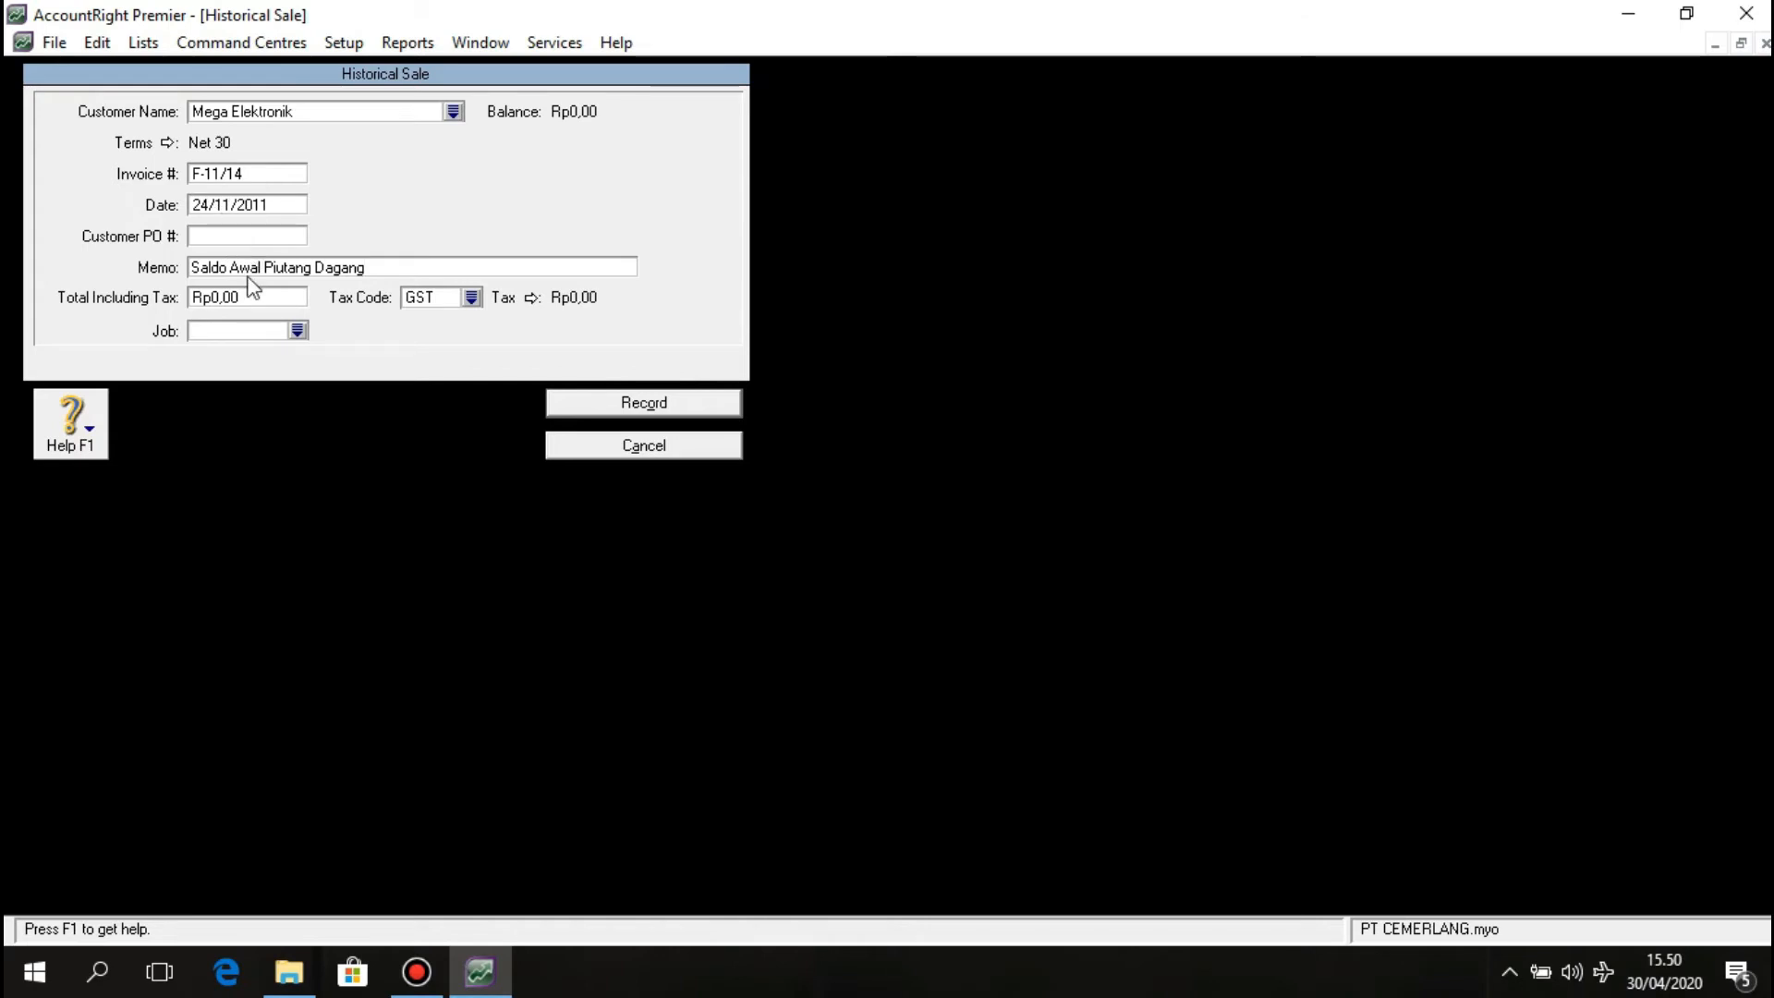
Enter a total of 140800000 including tax, using tax code PPN.
{"action": "left_click", "coordinate": [230, 305]}
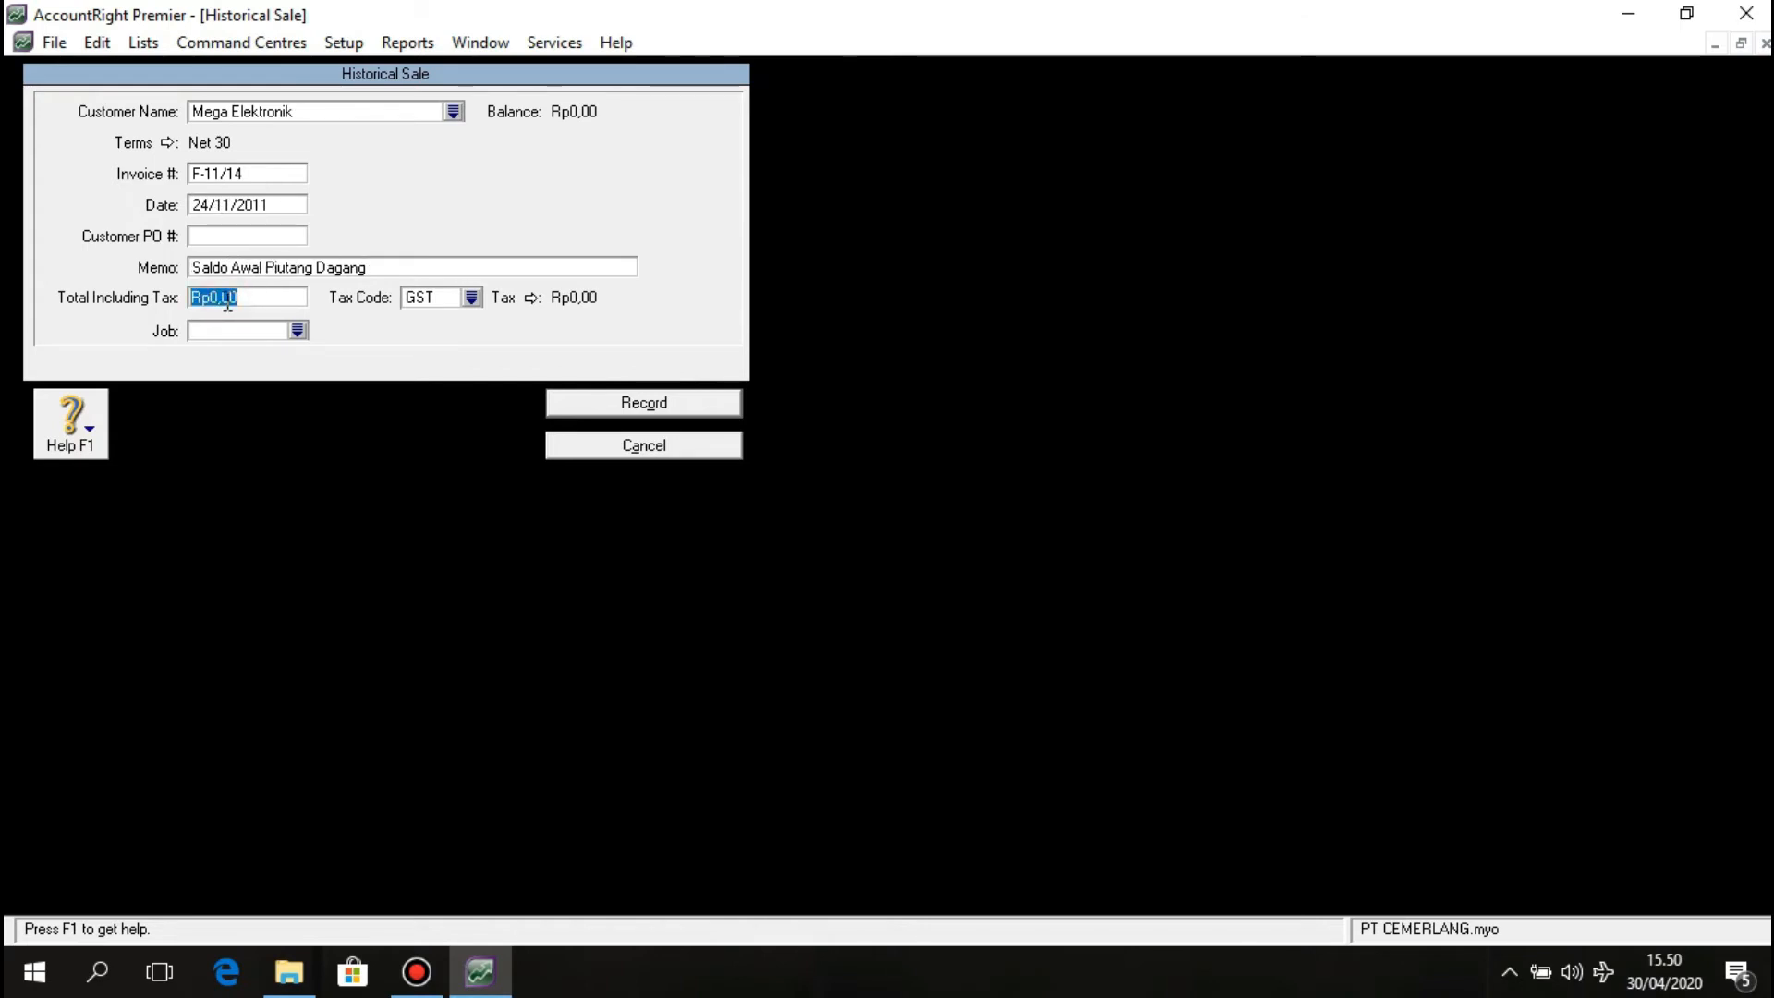
{"action": "type", "text": "140800"}
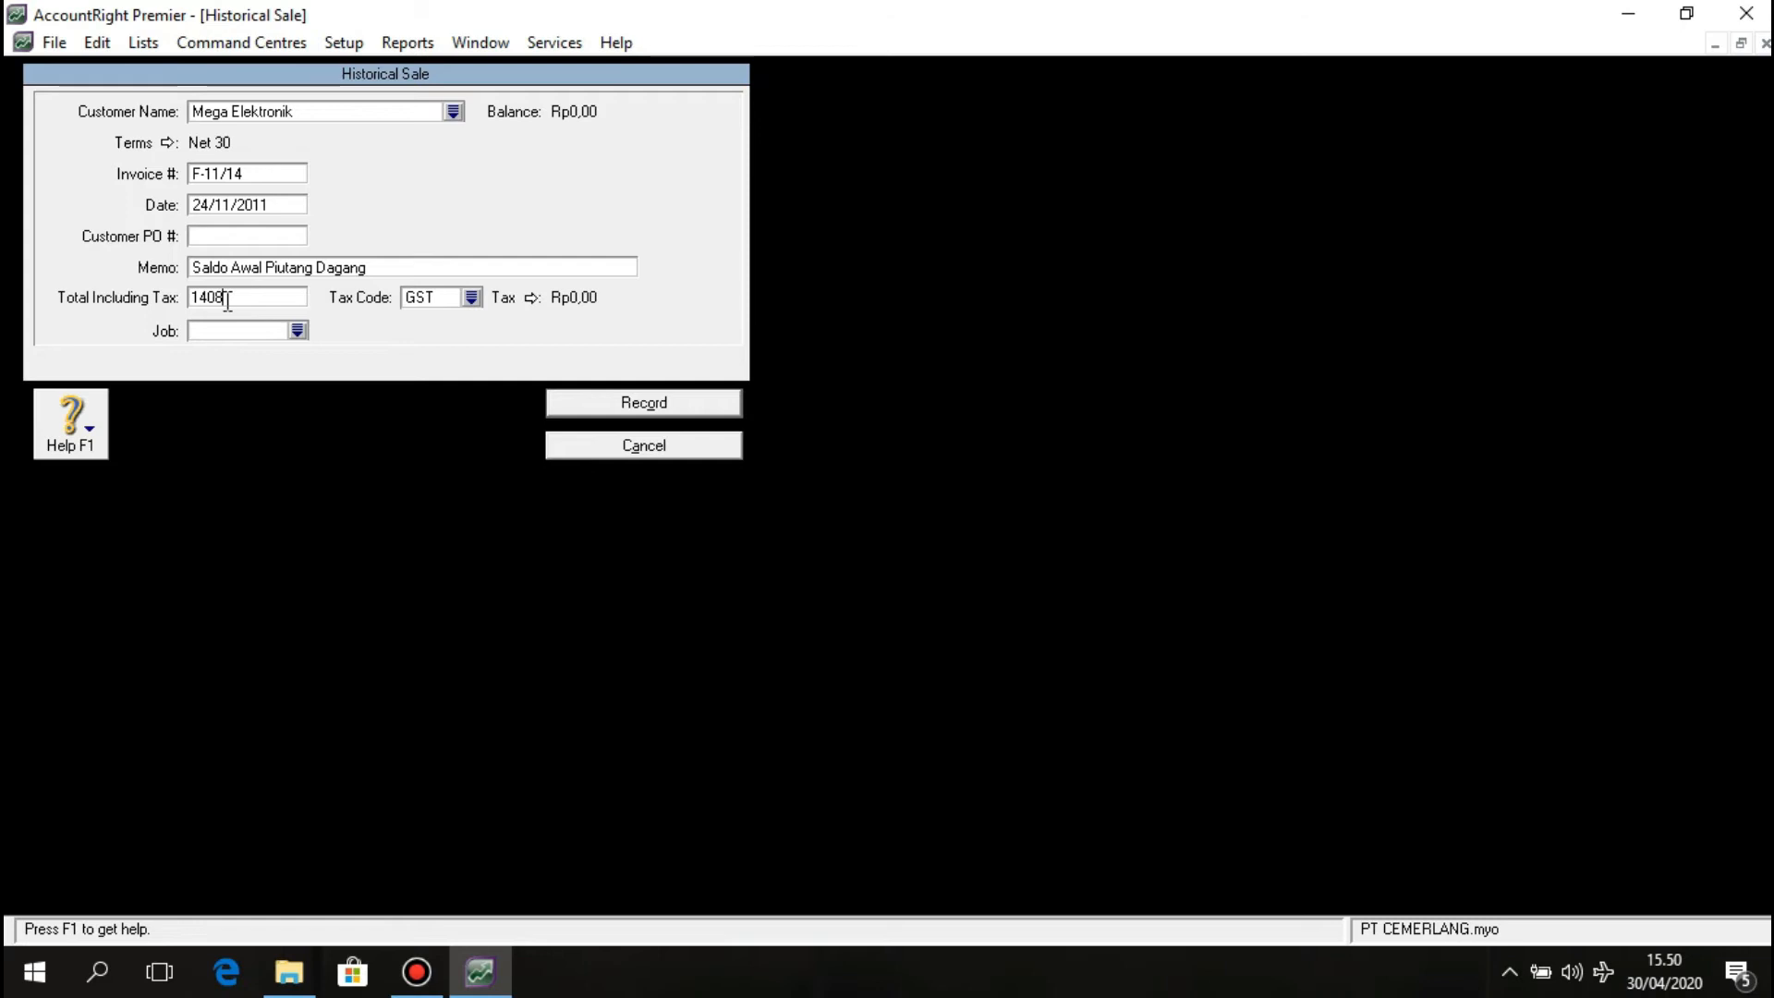
{"action": "type", "text": "000"}
{"action": "key", "text": "Tab"}
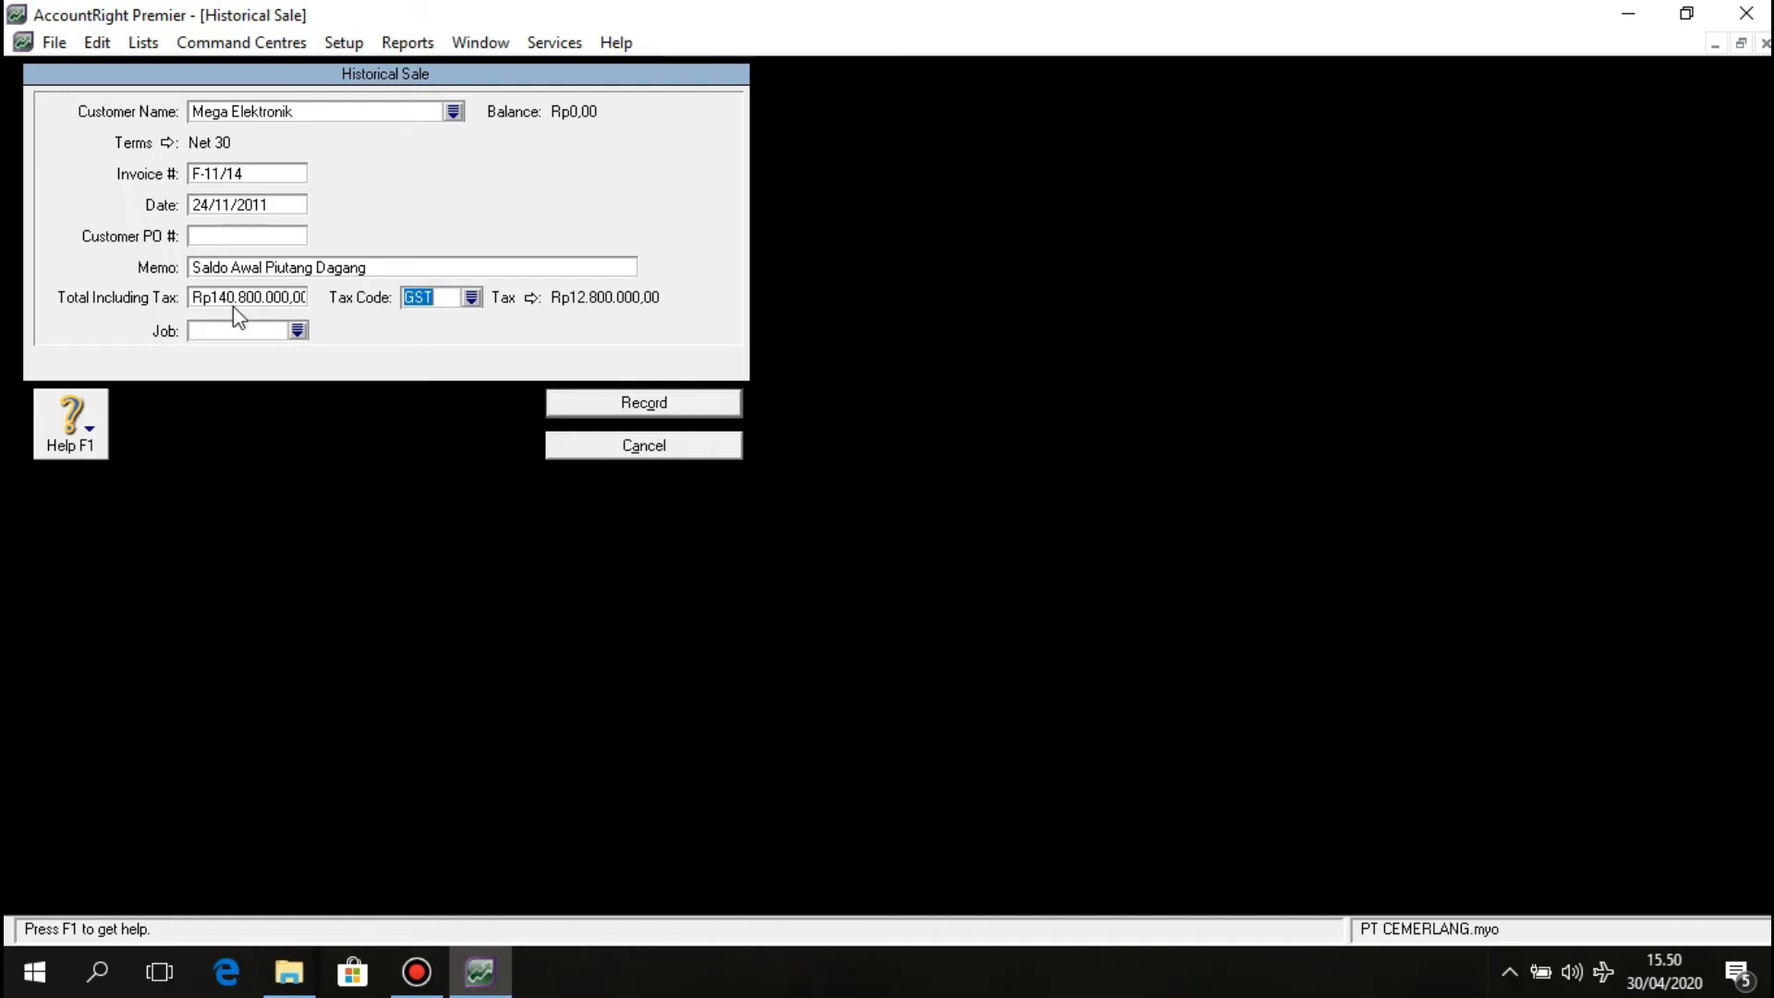
{"action": "left_click", "coordinate": [473, 297]}
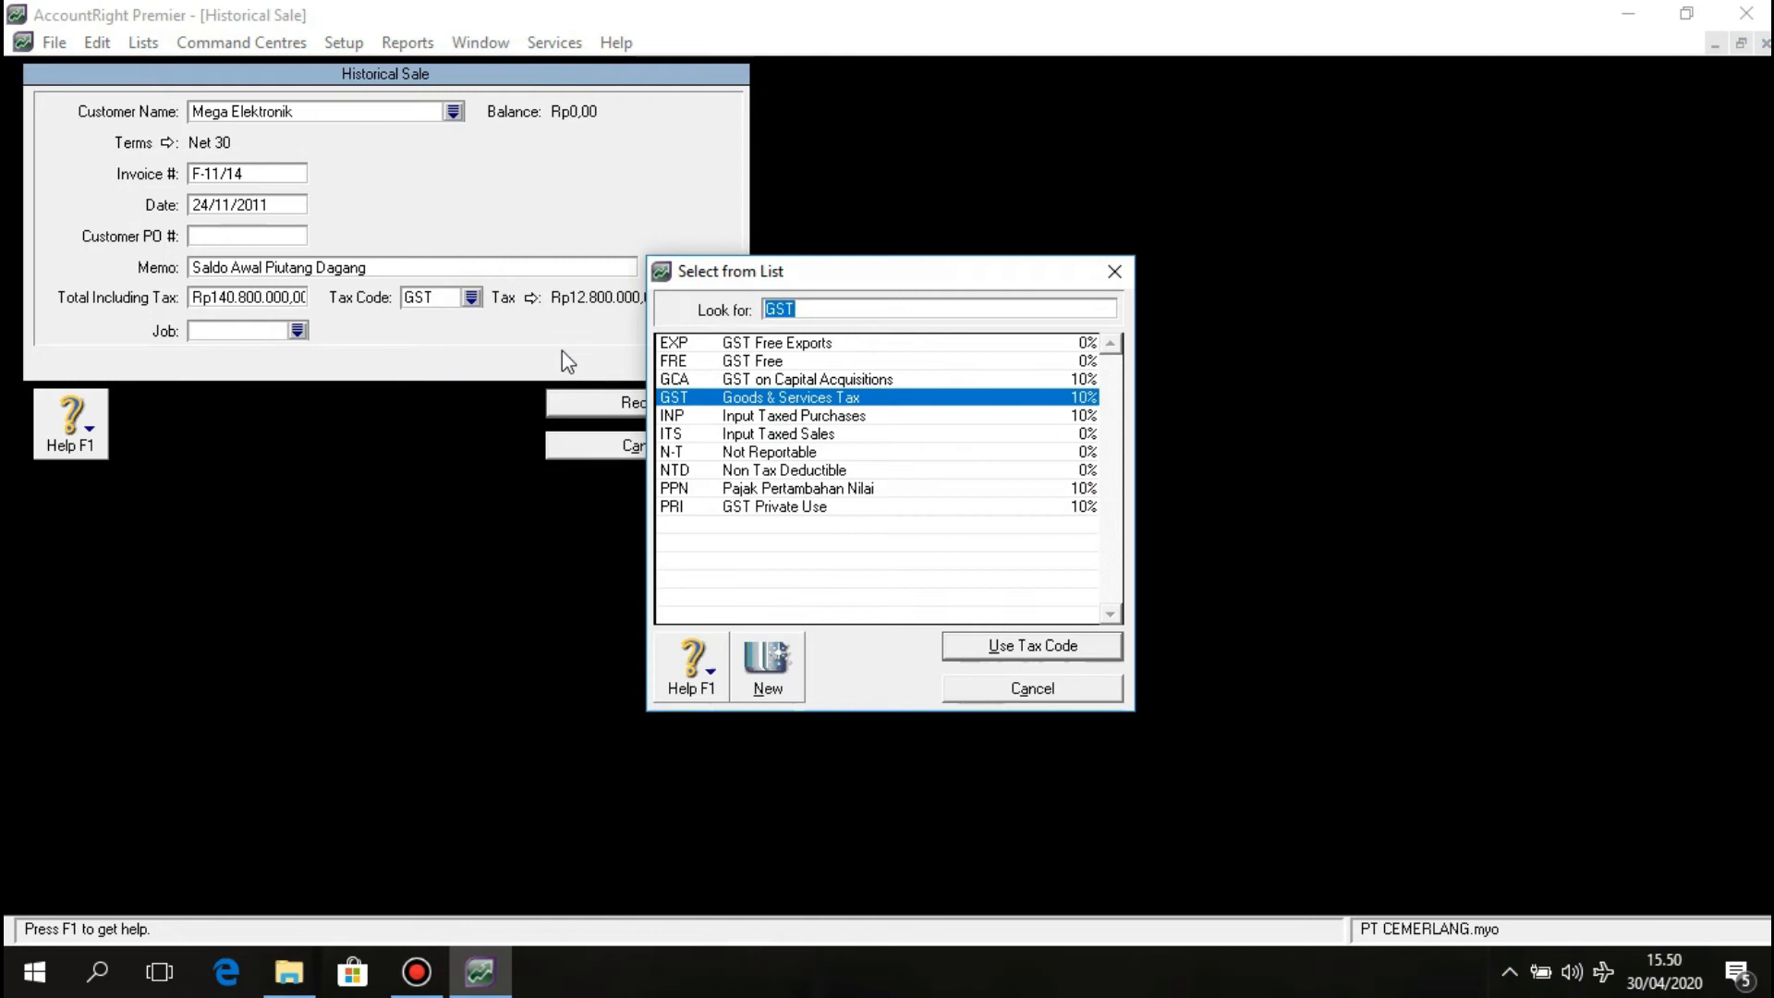
{"action": "type", "text": "PPN"}
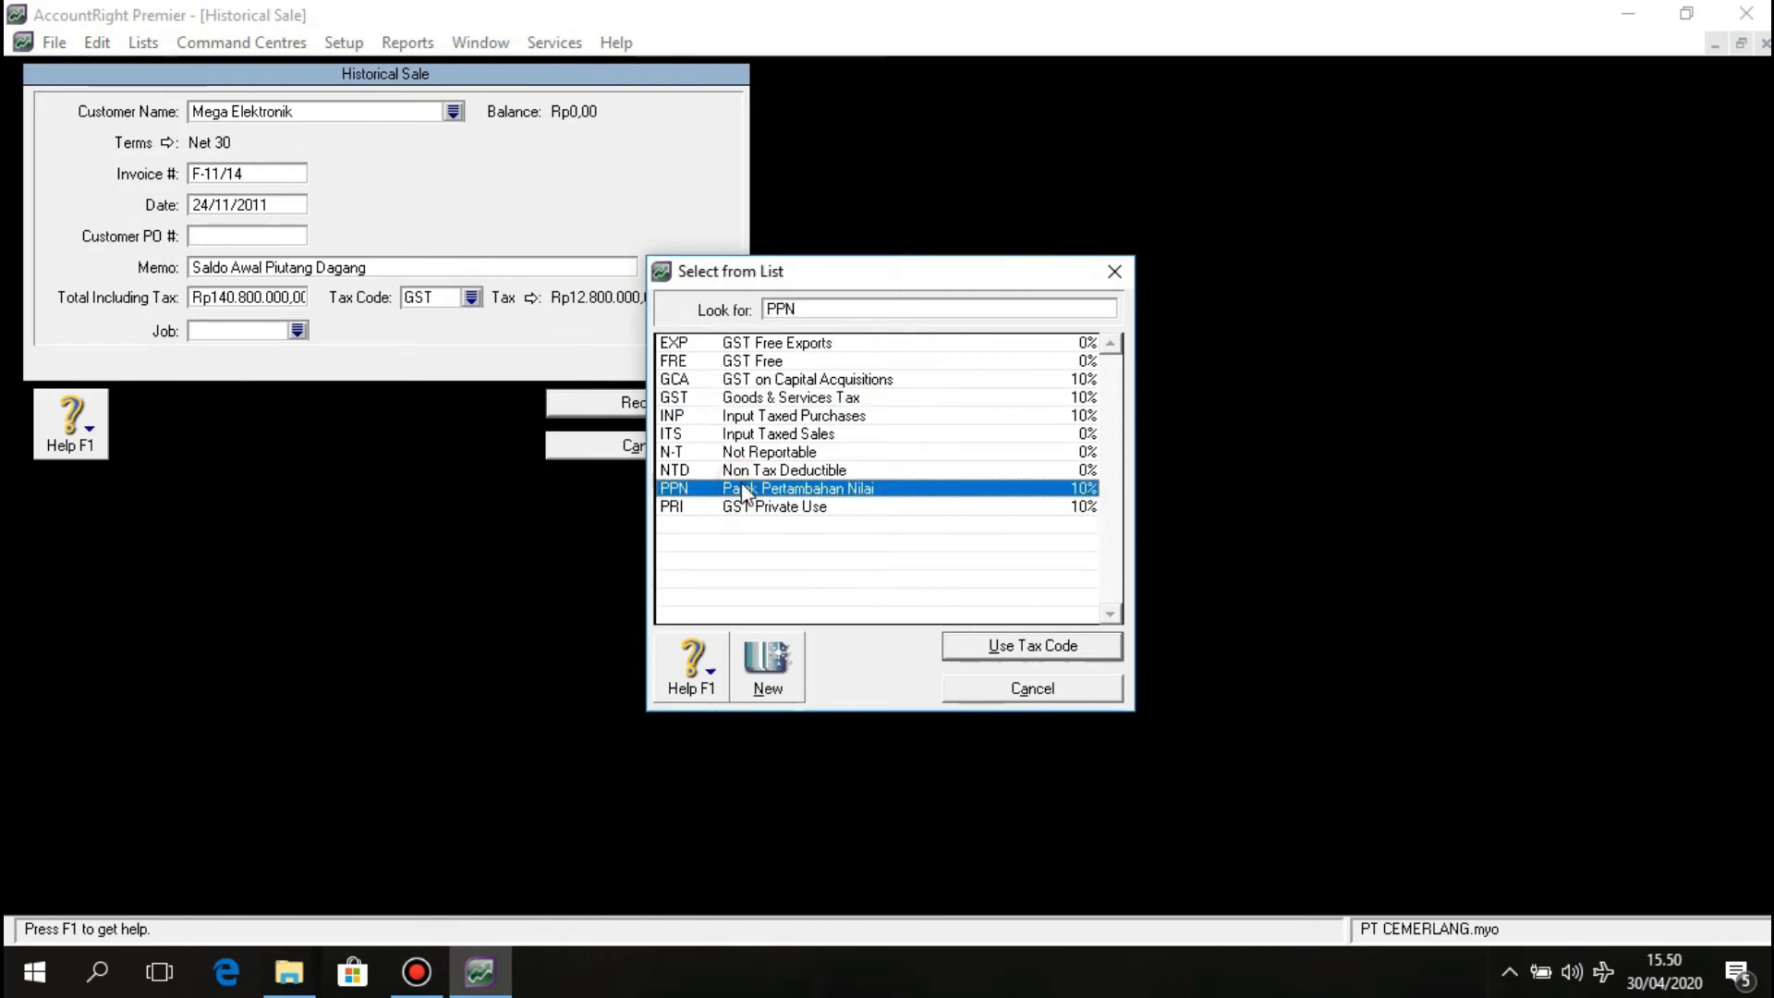
{"action": "left_click", "coordinate": [992, 652]}
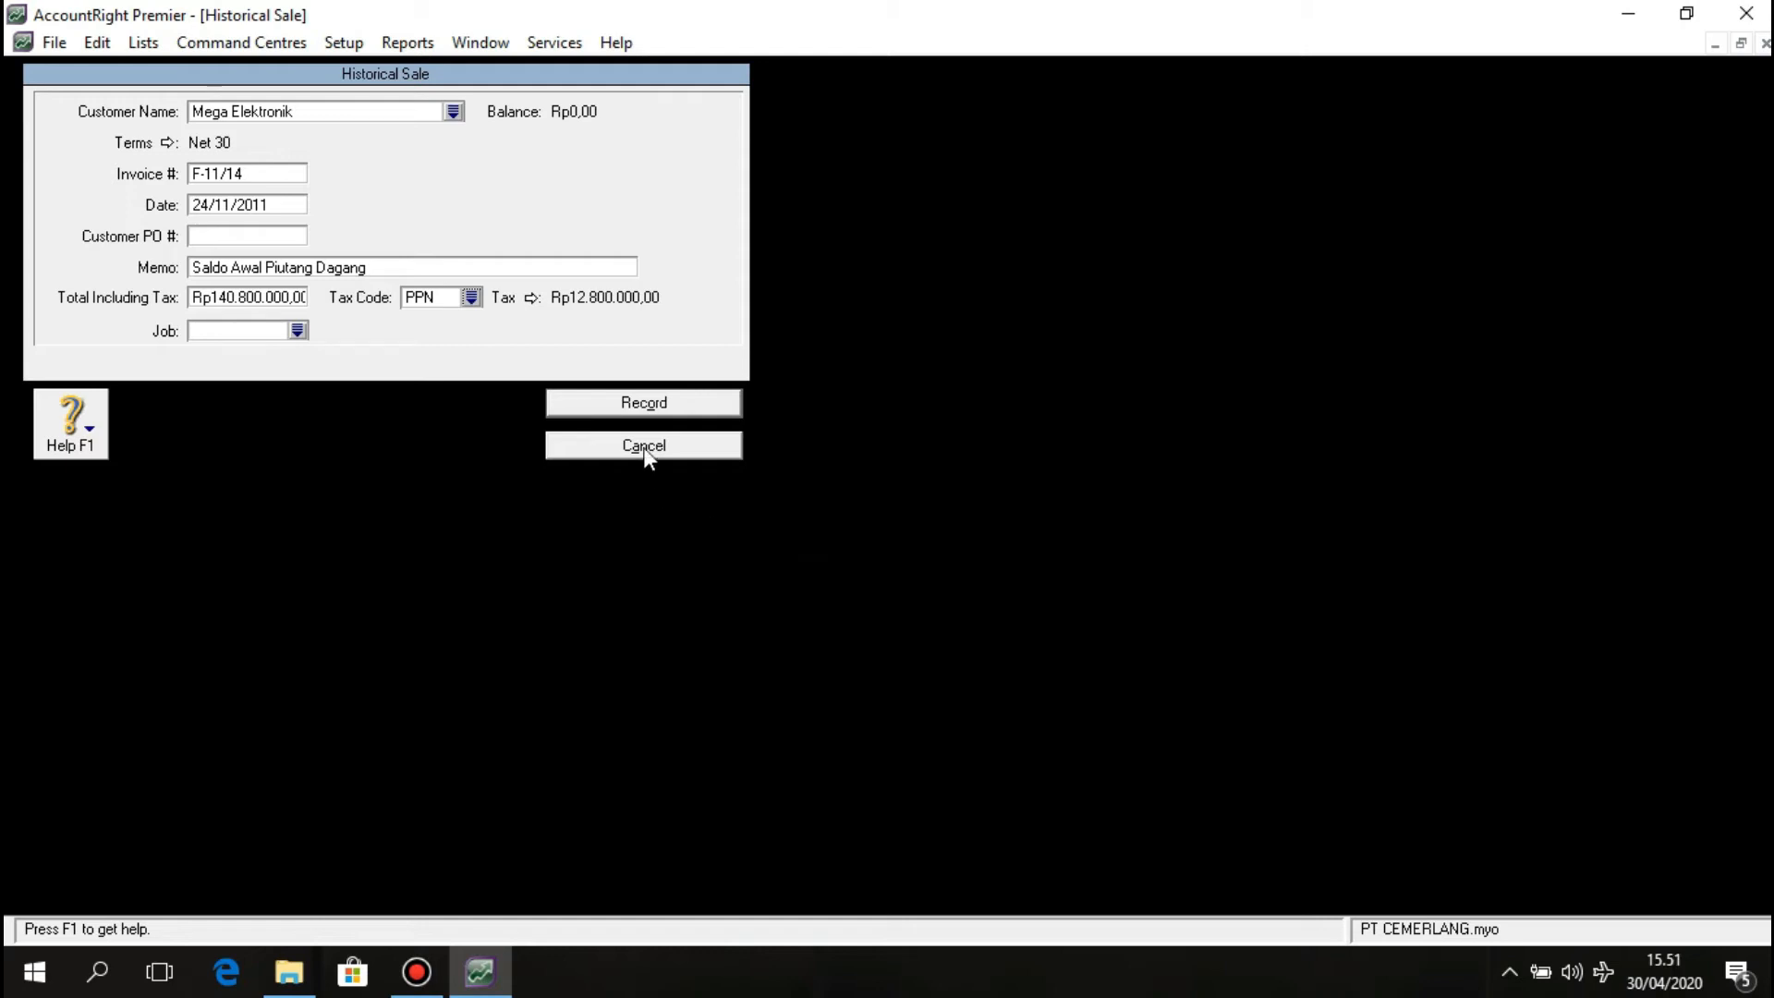
Record the Mega Elektronik sale and dismiss both follow-up messages.
{"action": "left_click", "coordinate": [656, 406]}
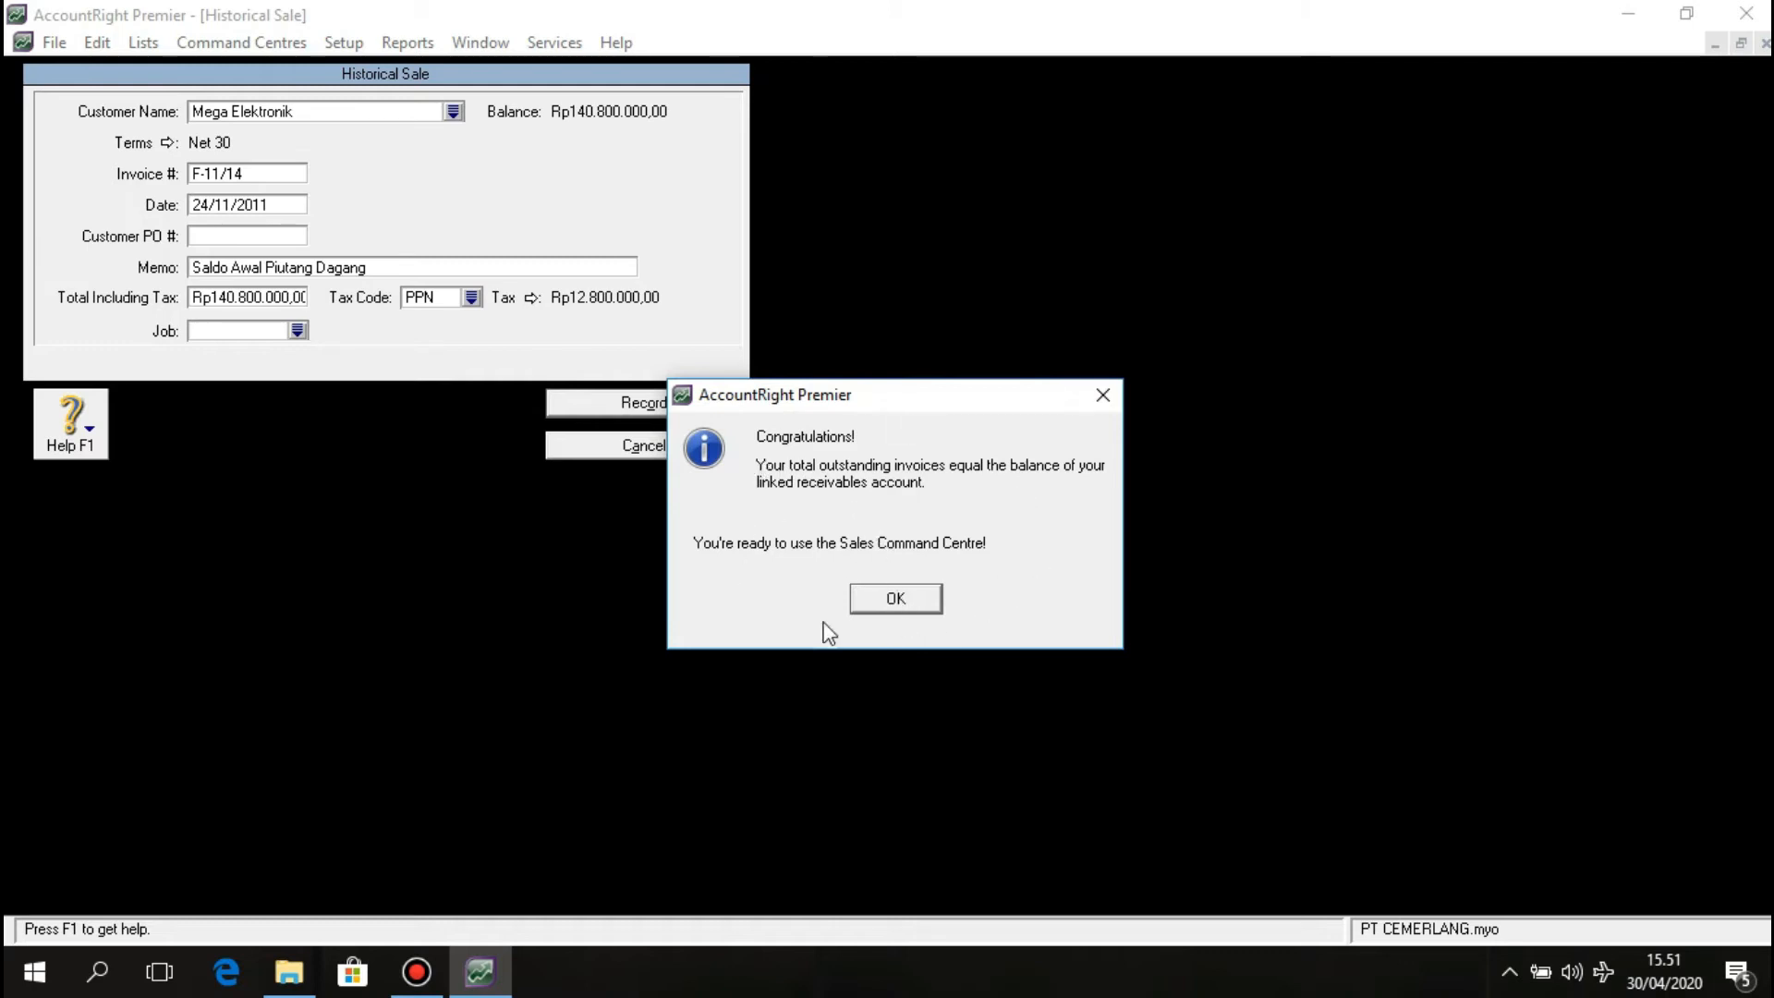
{"action": "left_click", "coordinate": [894, 601]}
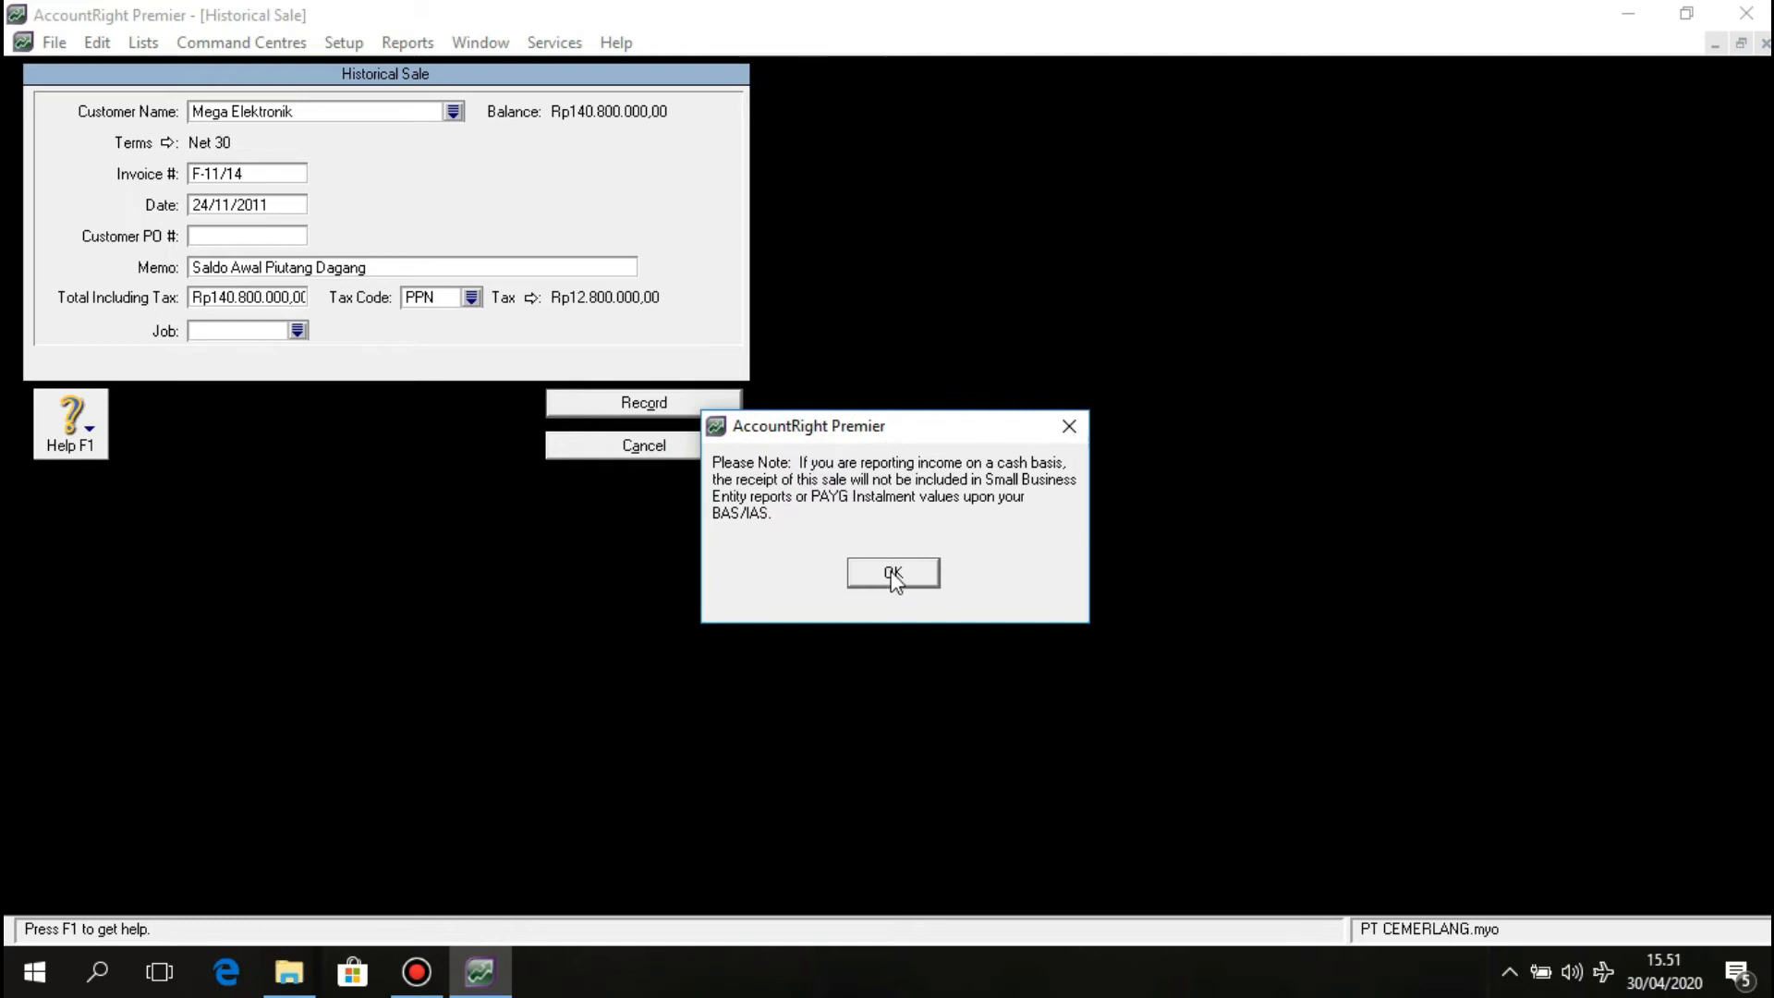
{"action": "left_click", "coordinate": [893, 573]}
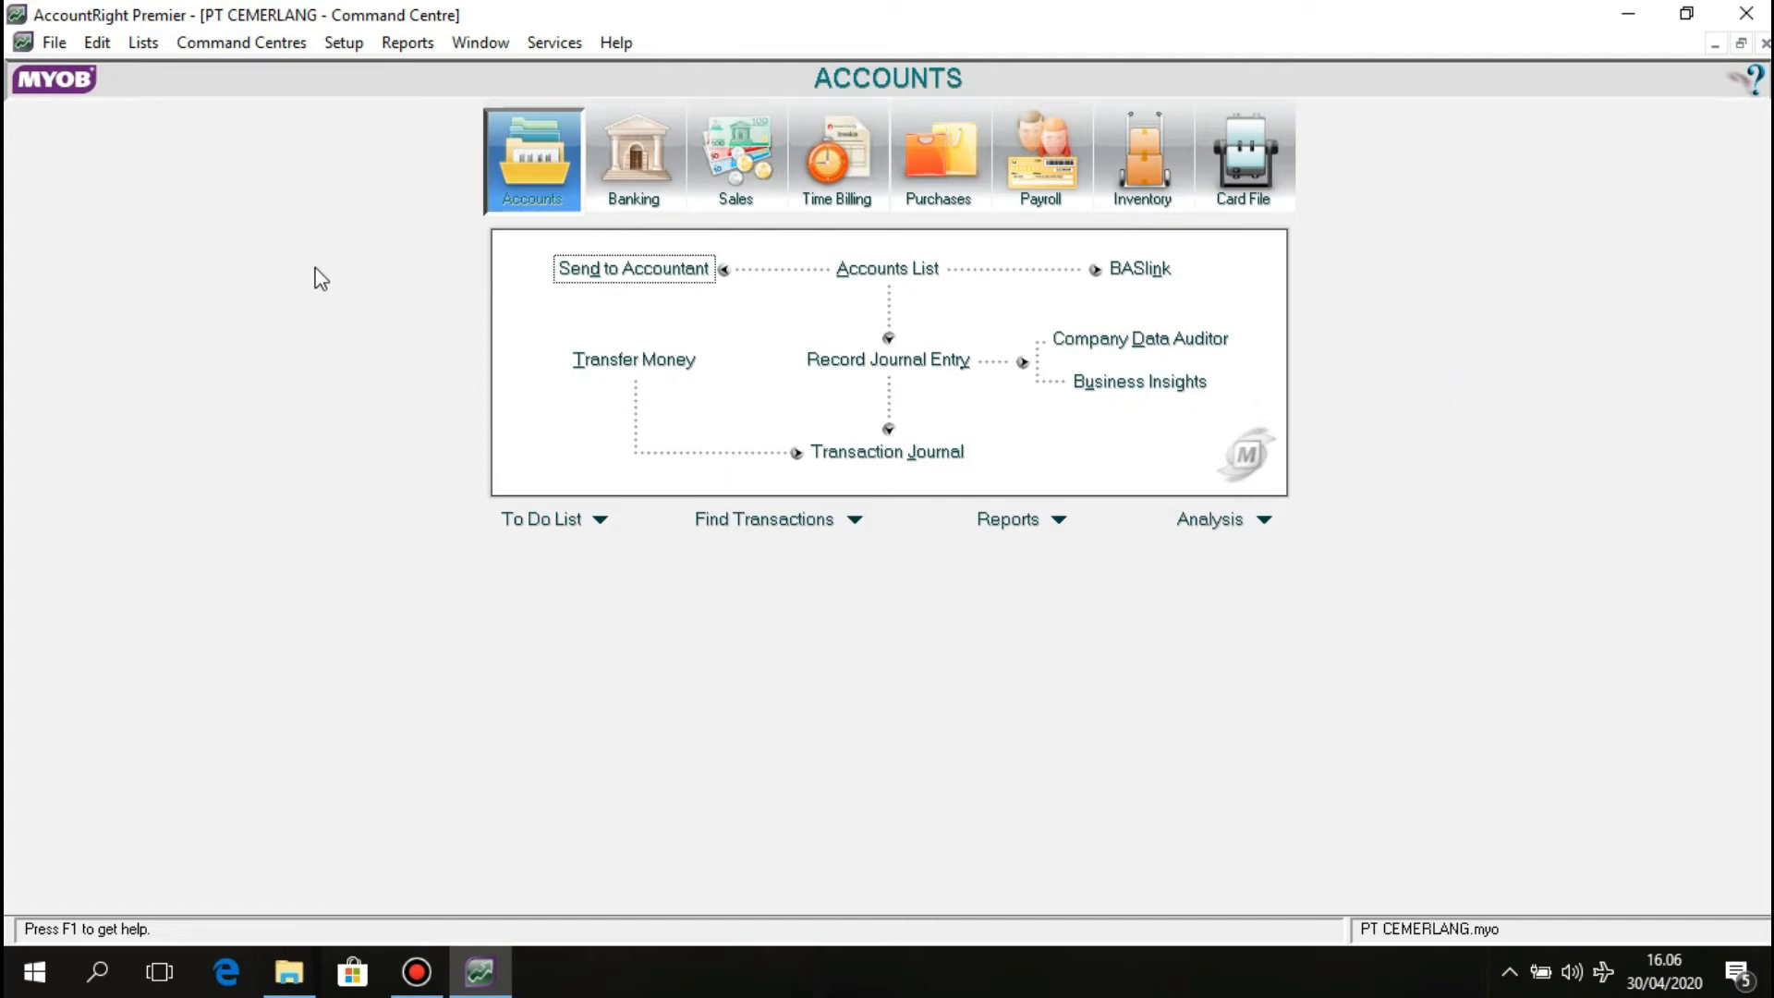
Add a new historical purchase from Setup > Balances > Supplier Balances.
{"action": "left_click", "coordinate": [342, 43]}
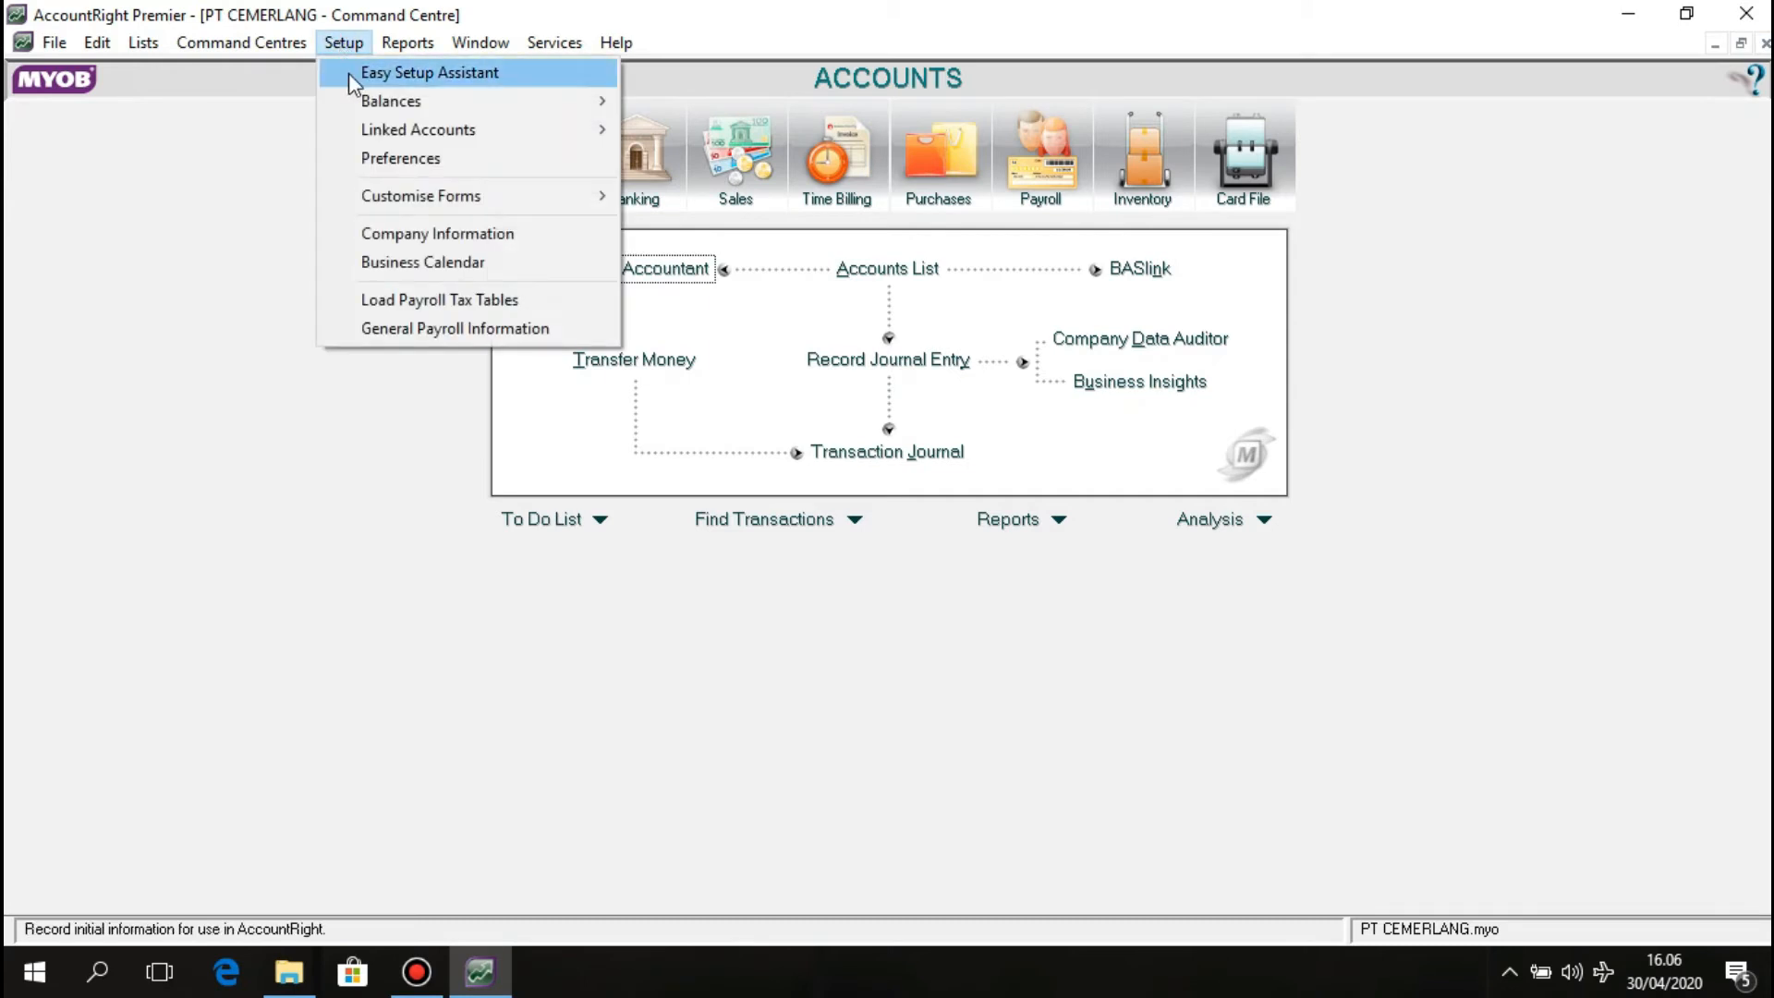
{"action": "mouse_move", "coordinate": [363, 96]}
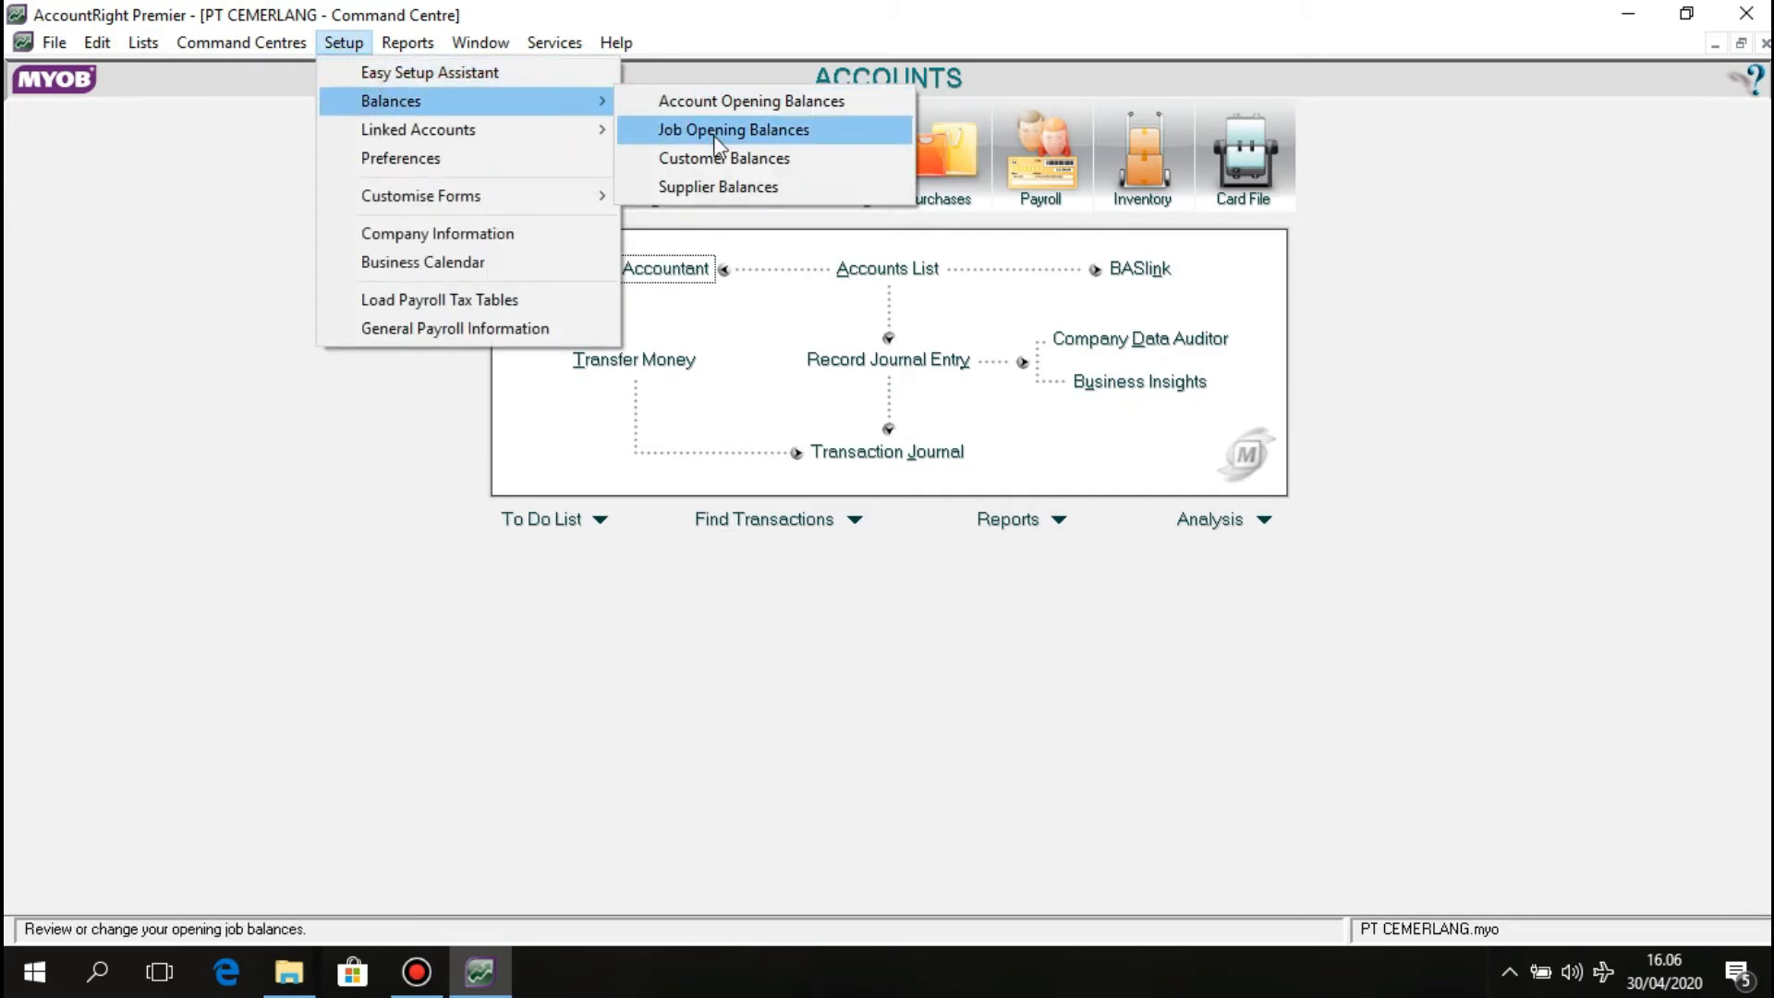
{"action": "left_click", "coordinate": [727, 186]}
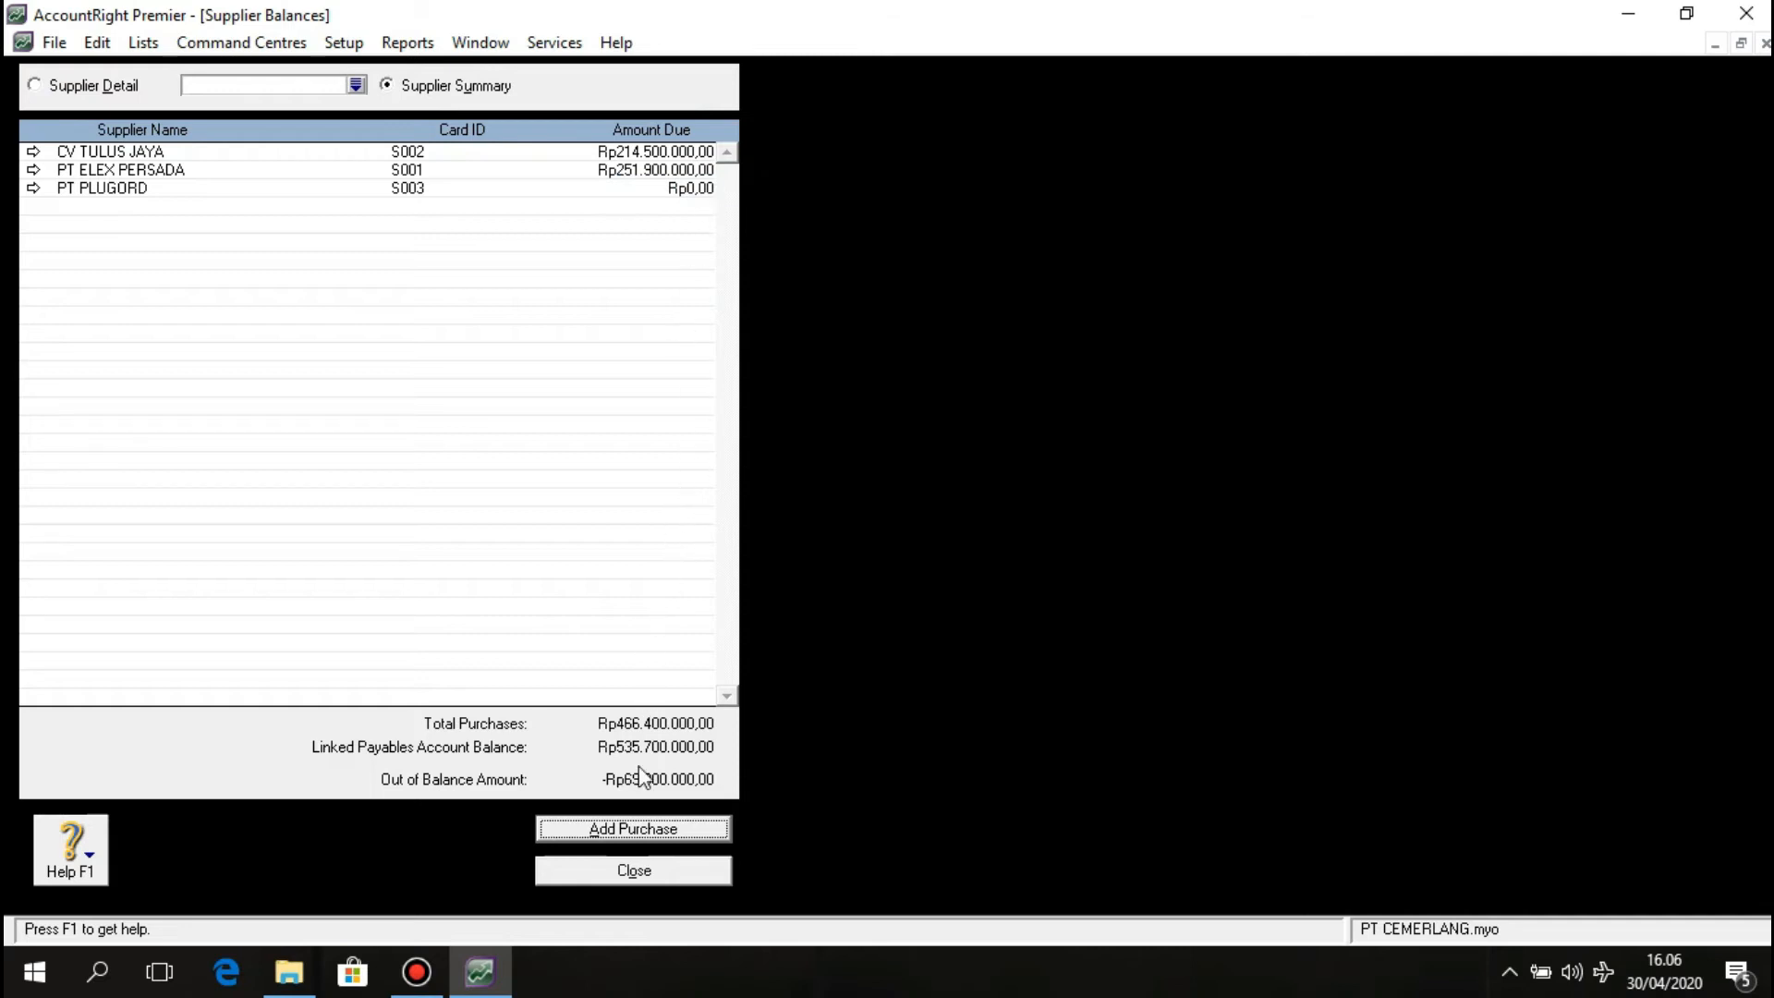
{"action": "left_click", "coordinate": [637, 828]}
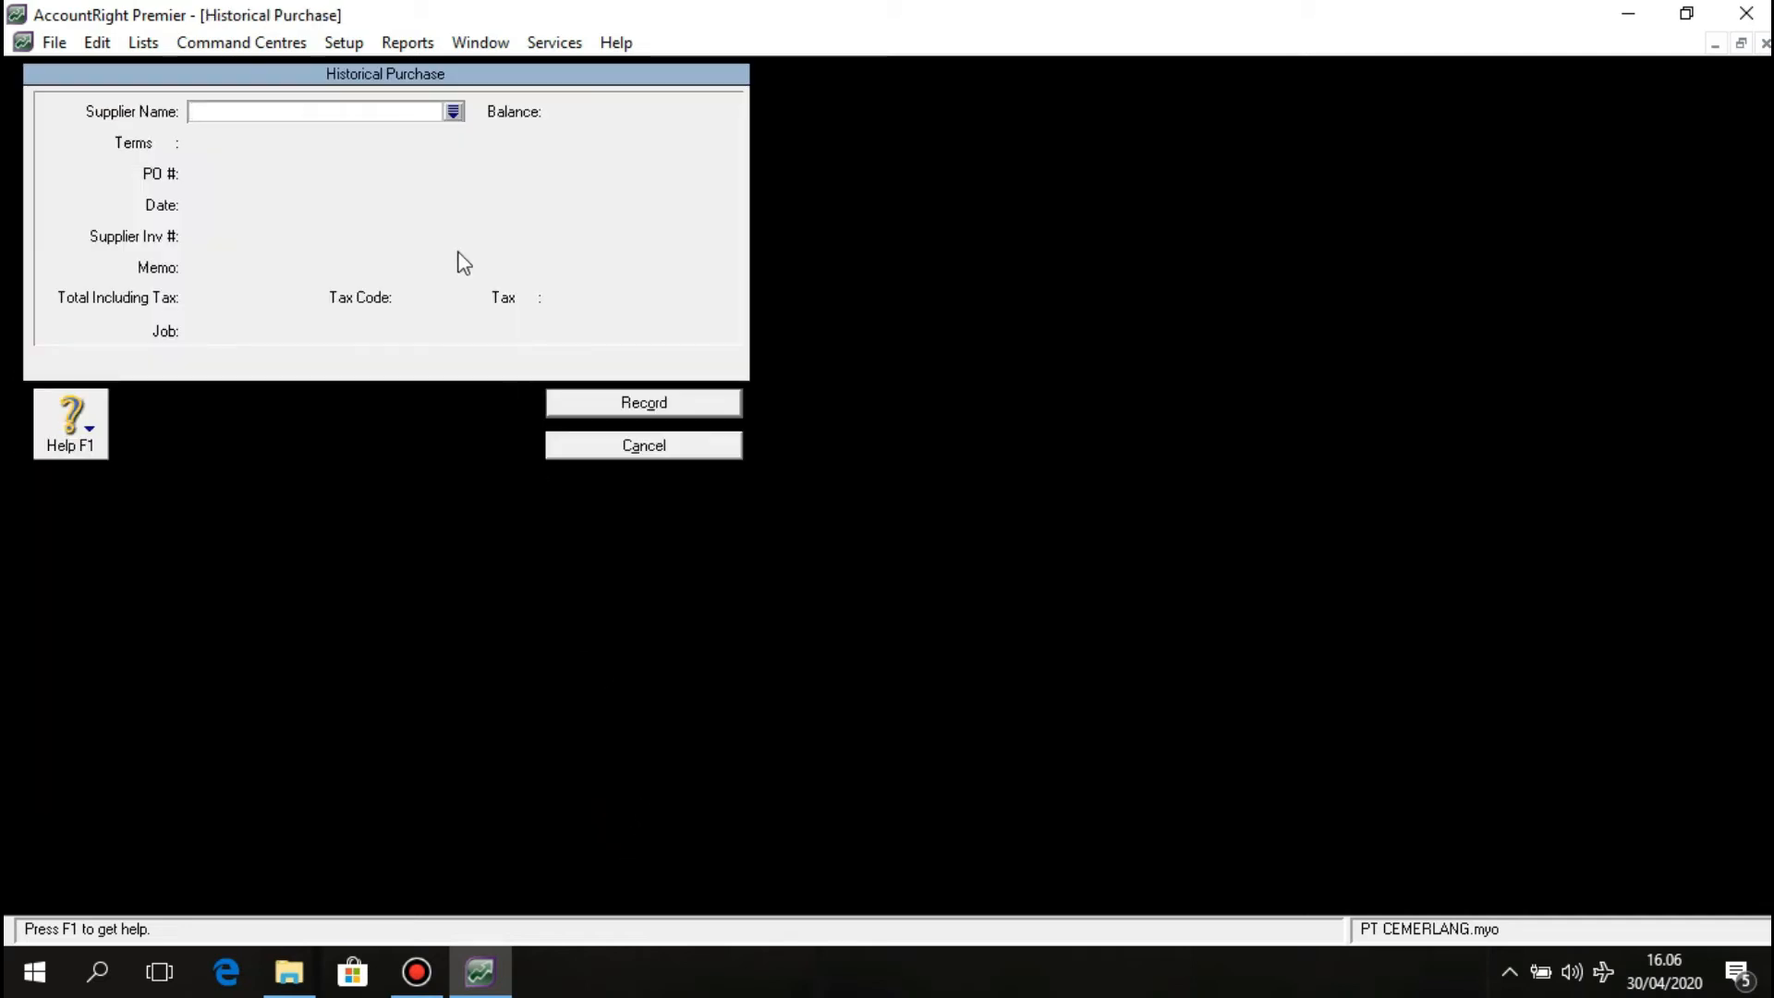
Choose PT PLUGORD as the purchase's supplier and bring up its credit terms.
{"action": "left_click", "coordinate": [454, 115]}
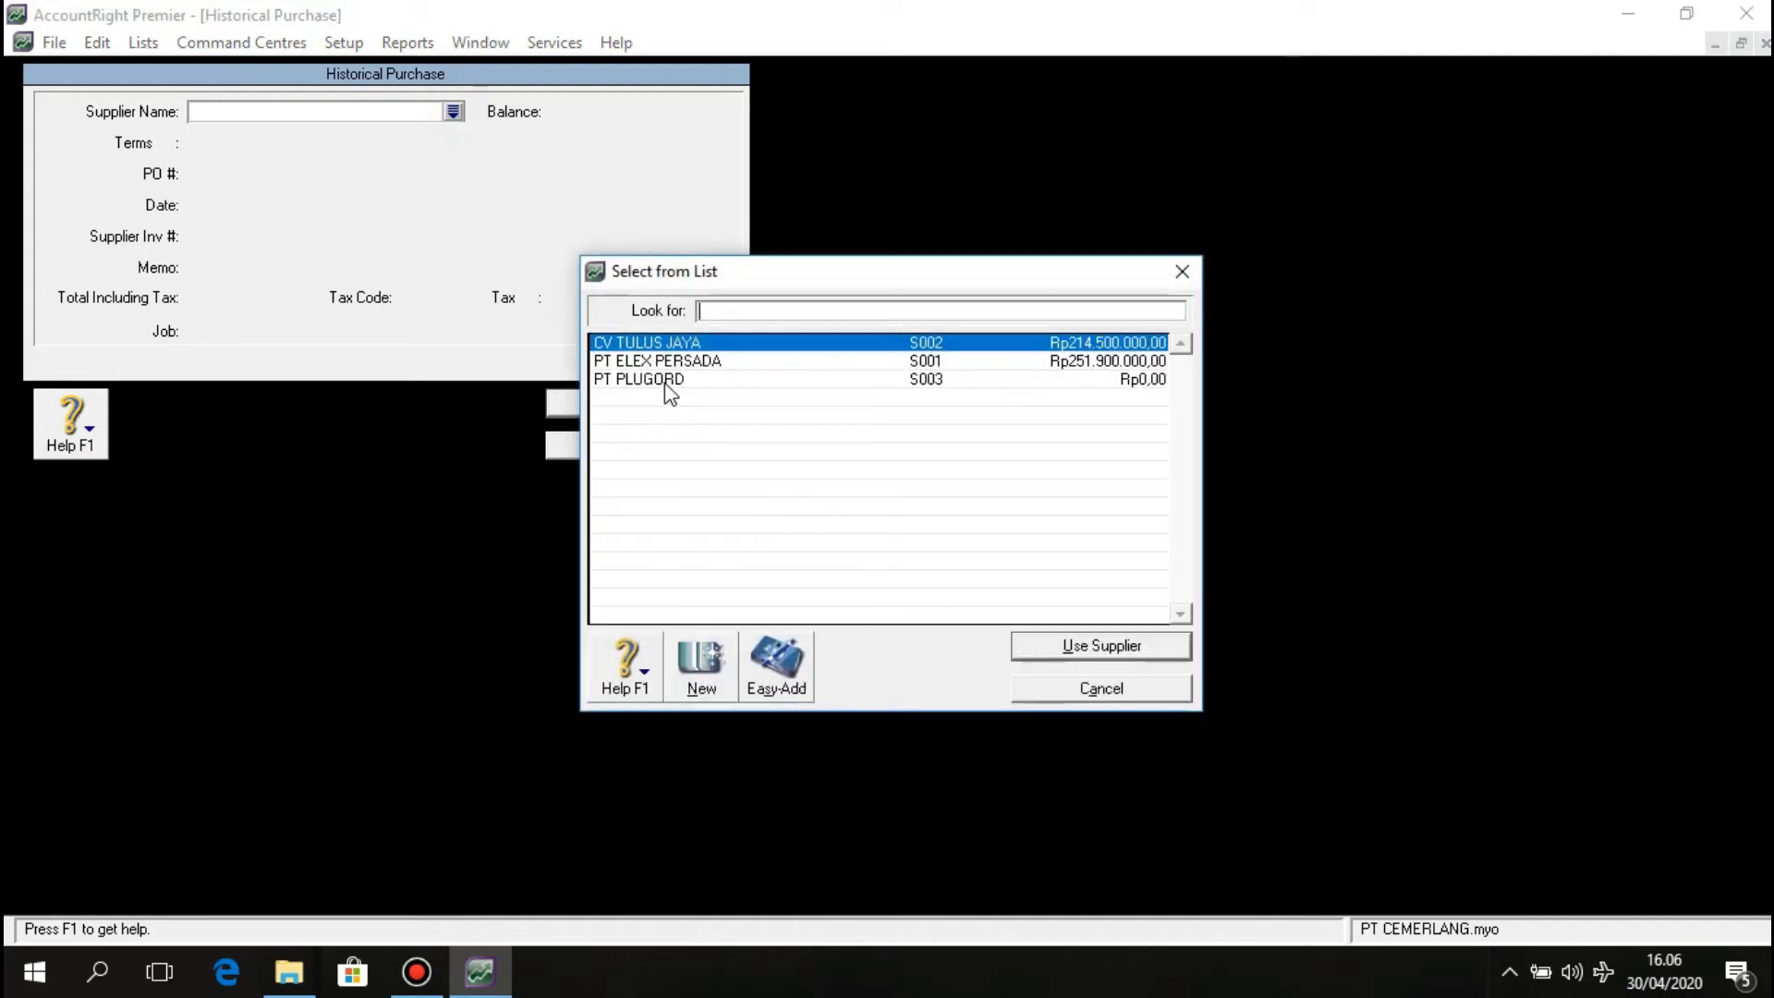
{"action": "left_click", "coordinate": [664, 380]}
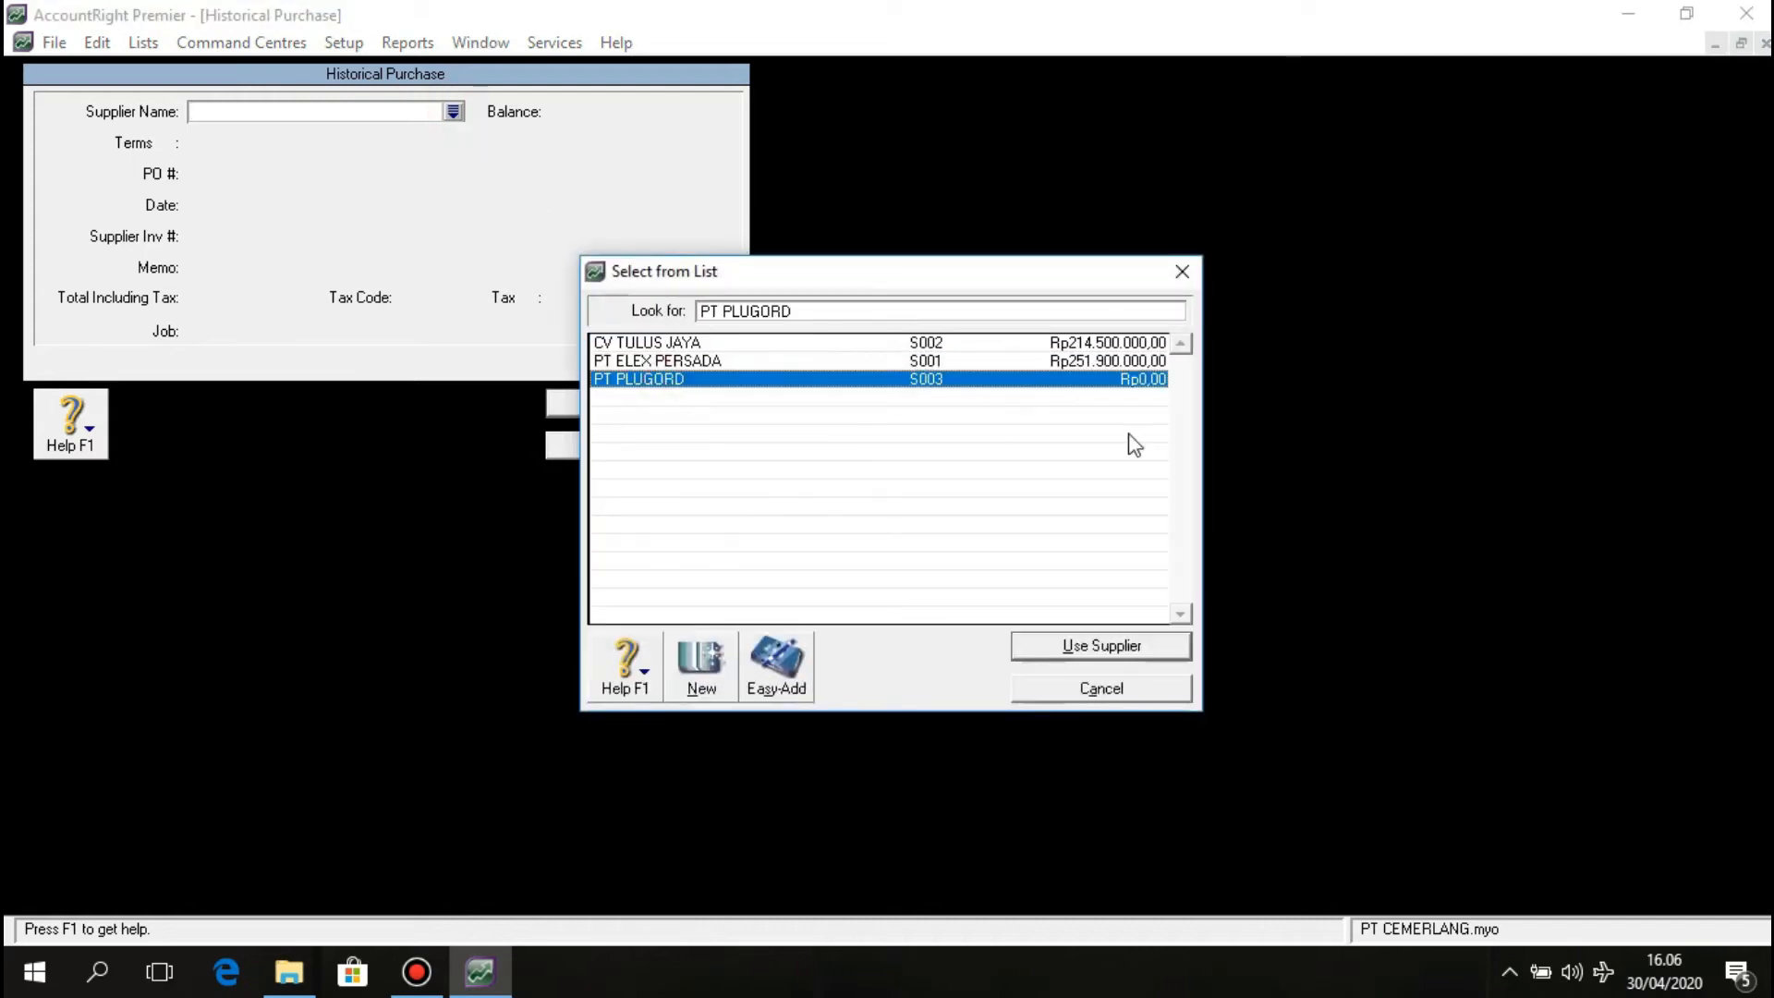
{"action": "left_click", "coordinate": [1138, 645]}
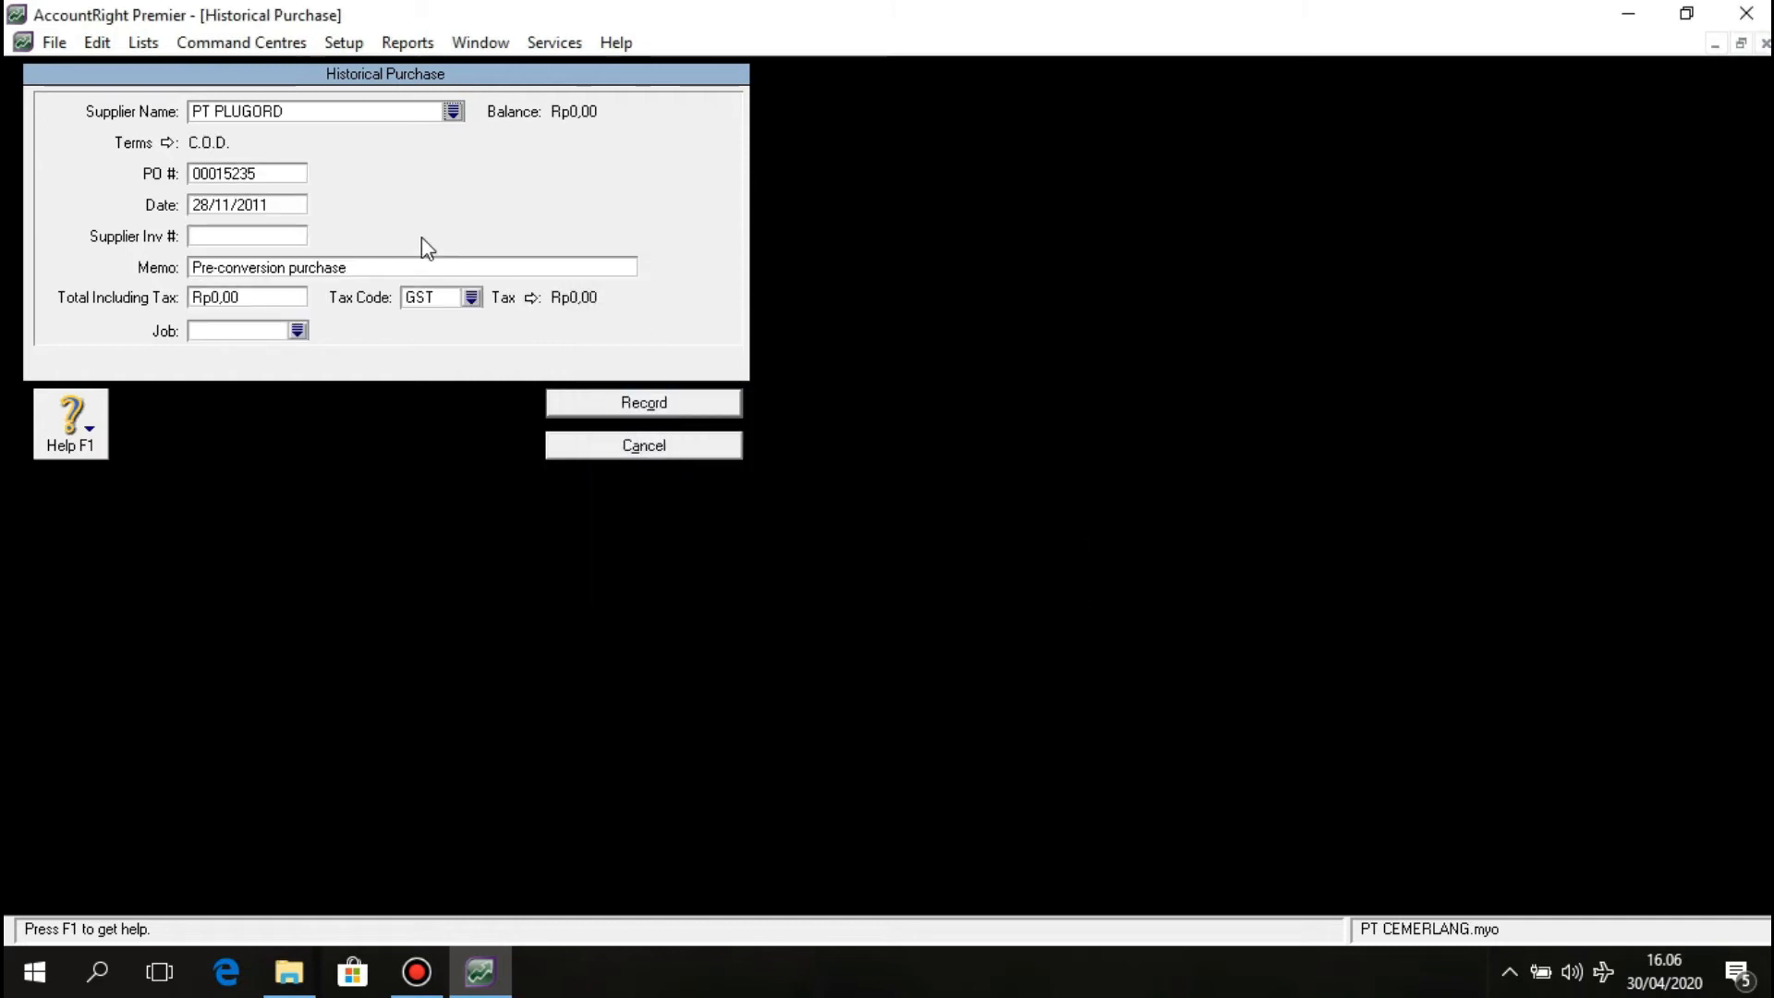
{"action": "left_click", "coordinate": [167, 143]}
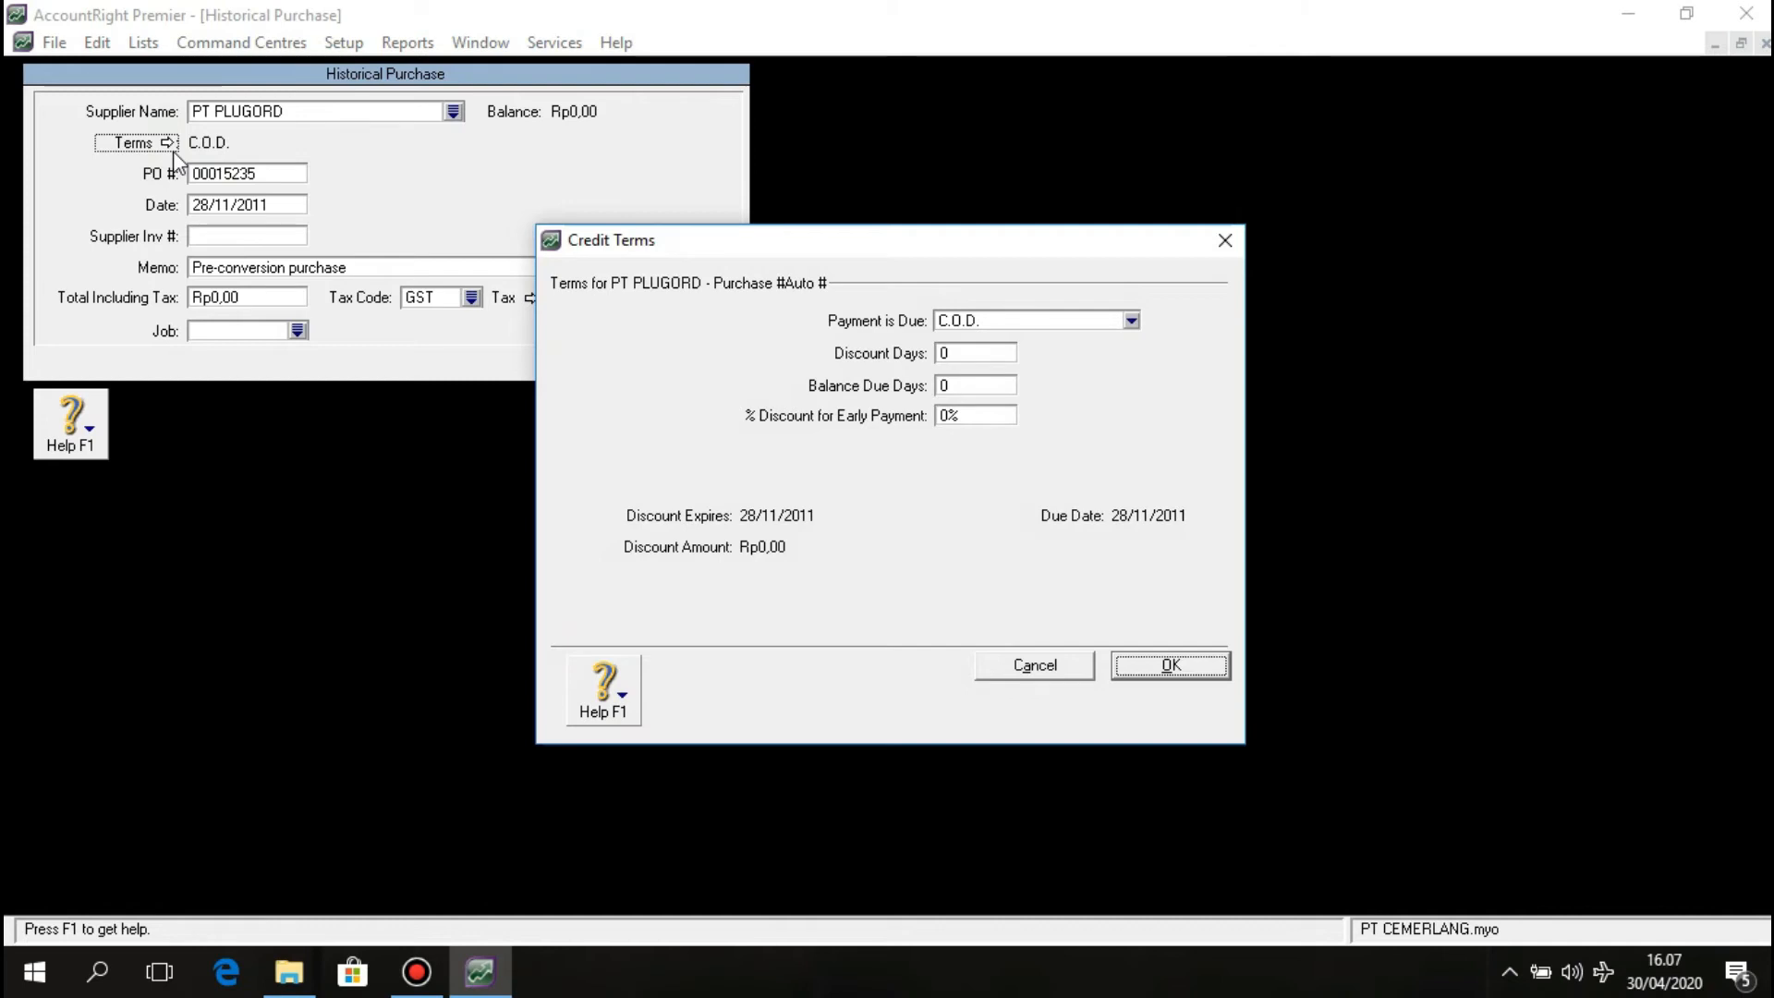
Set the purchase's credit terms to 30 balance due days, payment due In a Given # of Days.
{"action": "left_click", "coordinate": [988, 381]}
{"action": "type", "text": "30"}
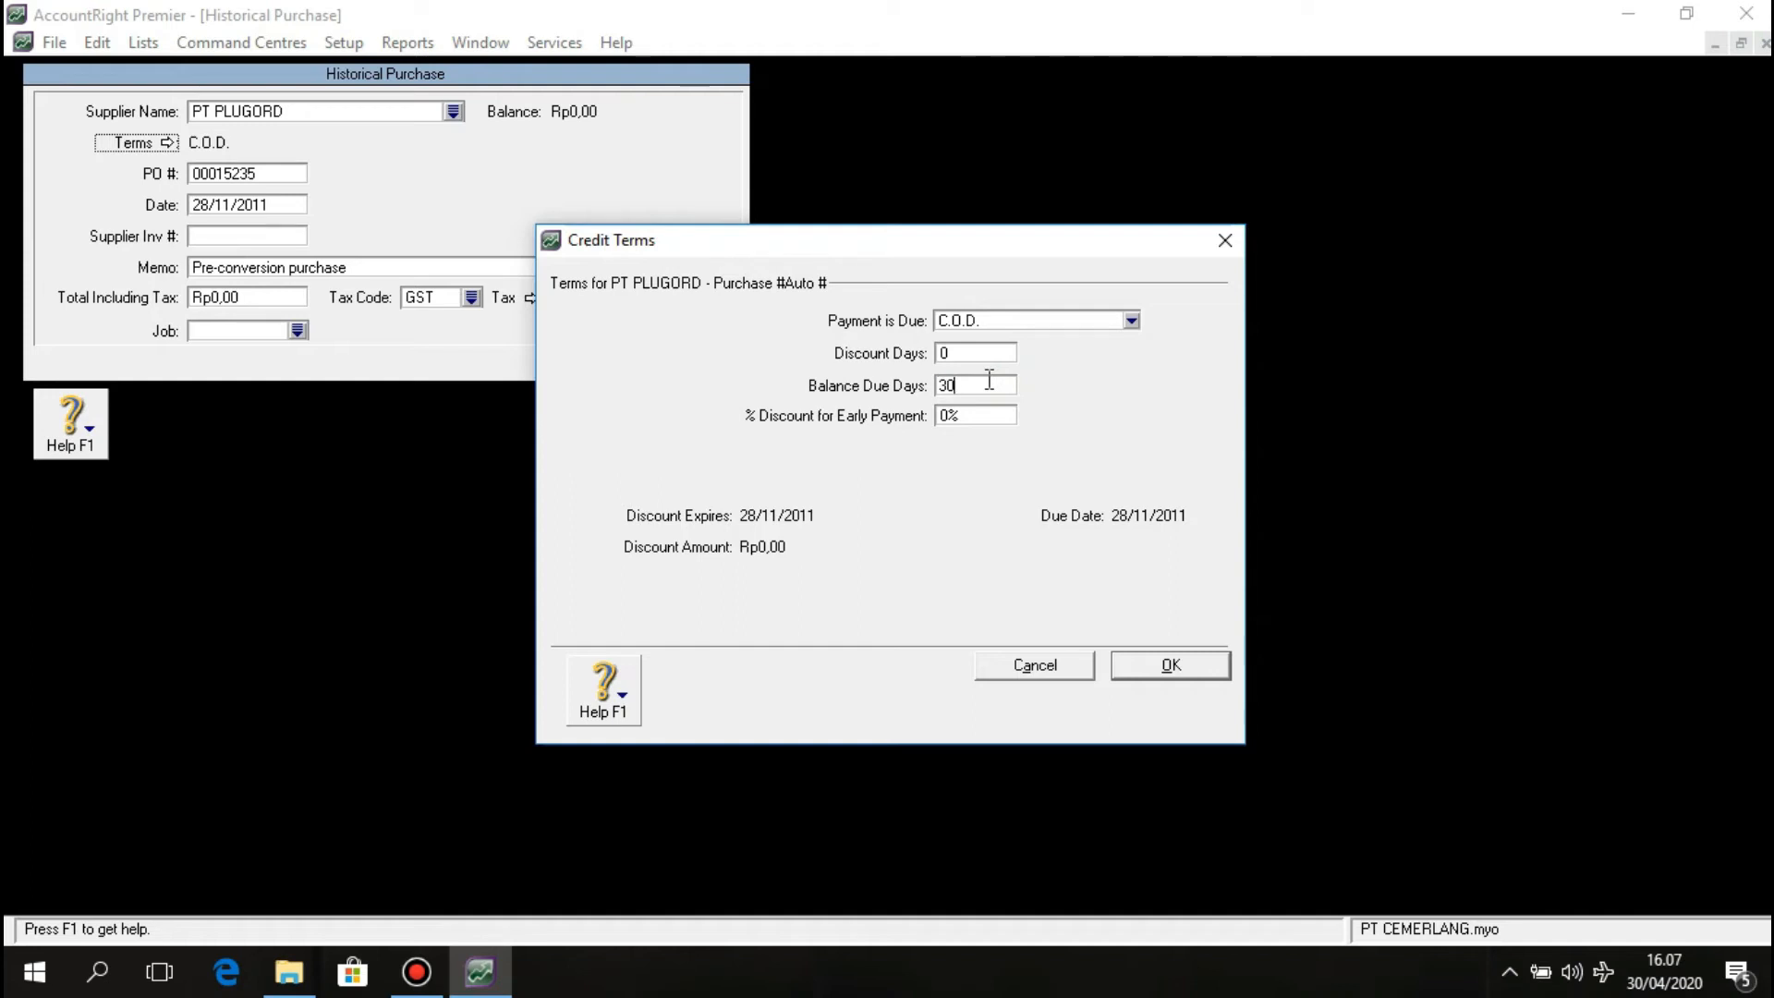
{"action": "left_click", "coordinate": [1130, 319]}
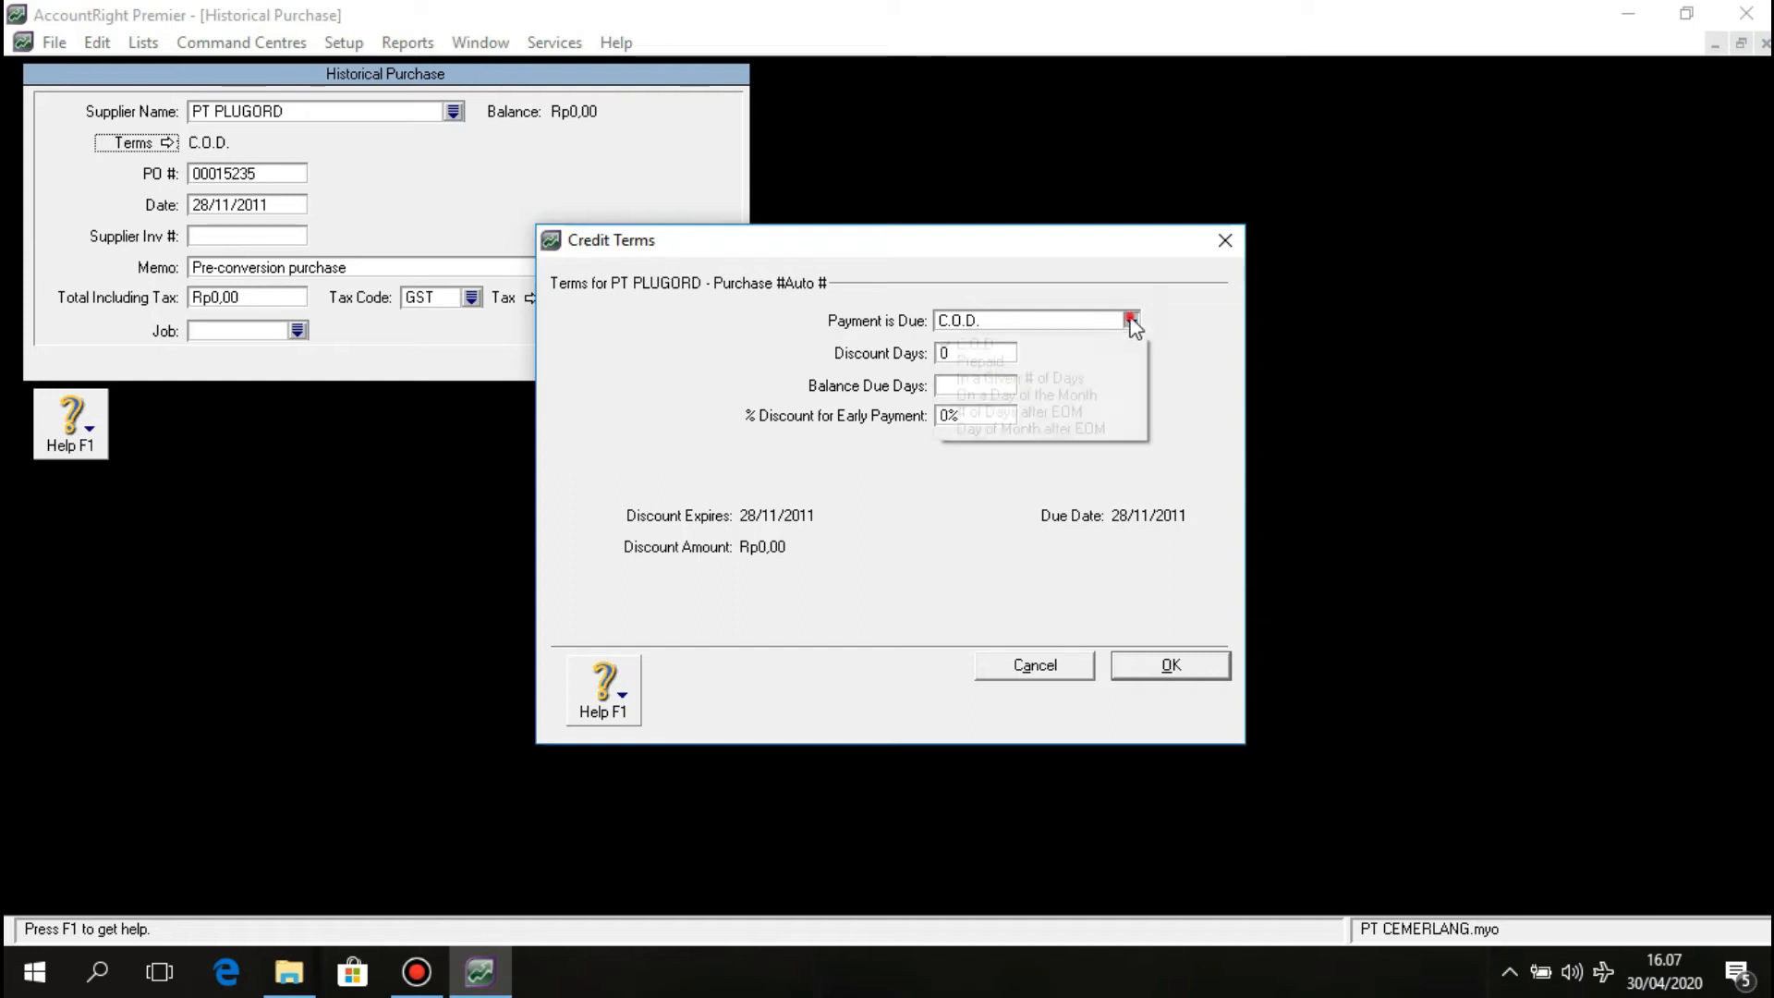
{"action": "left_click", "coordinate": [1108, 380]}
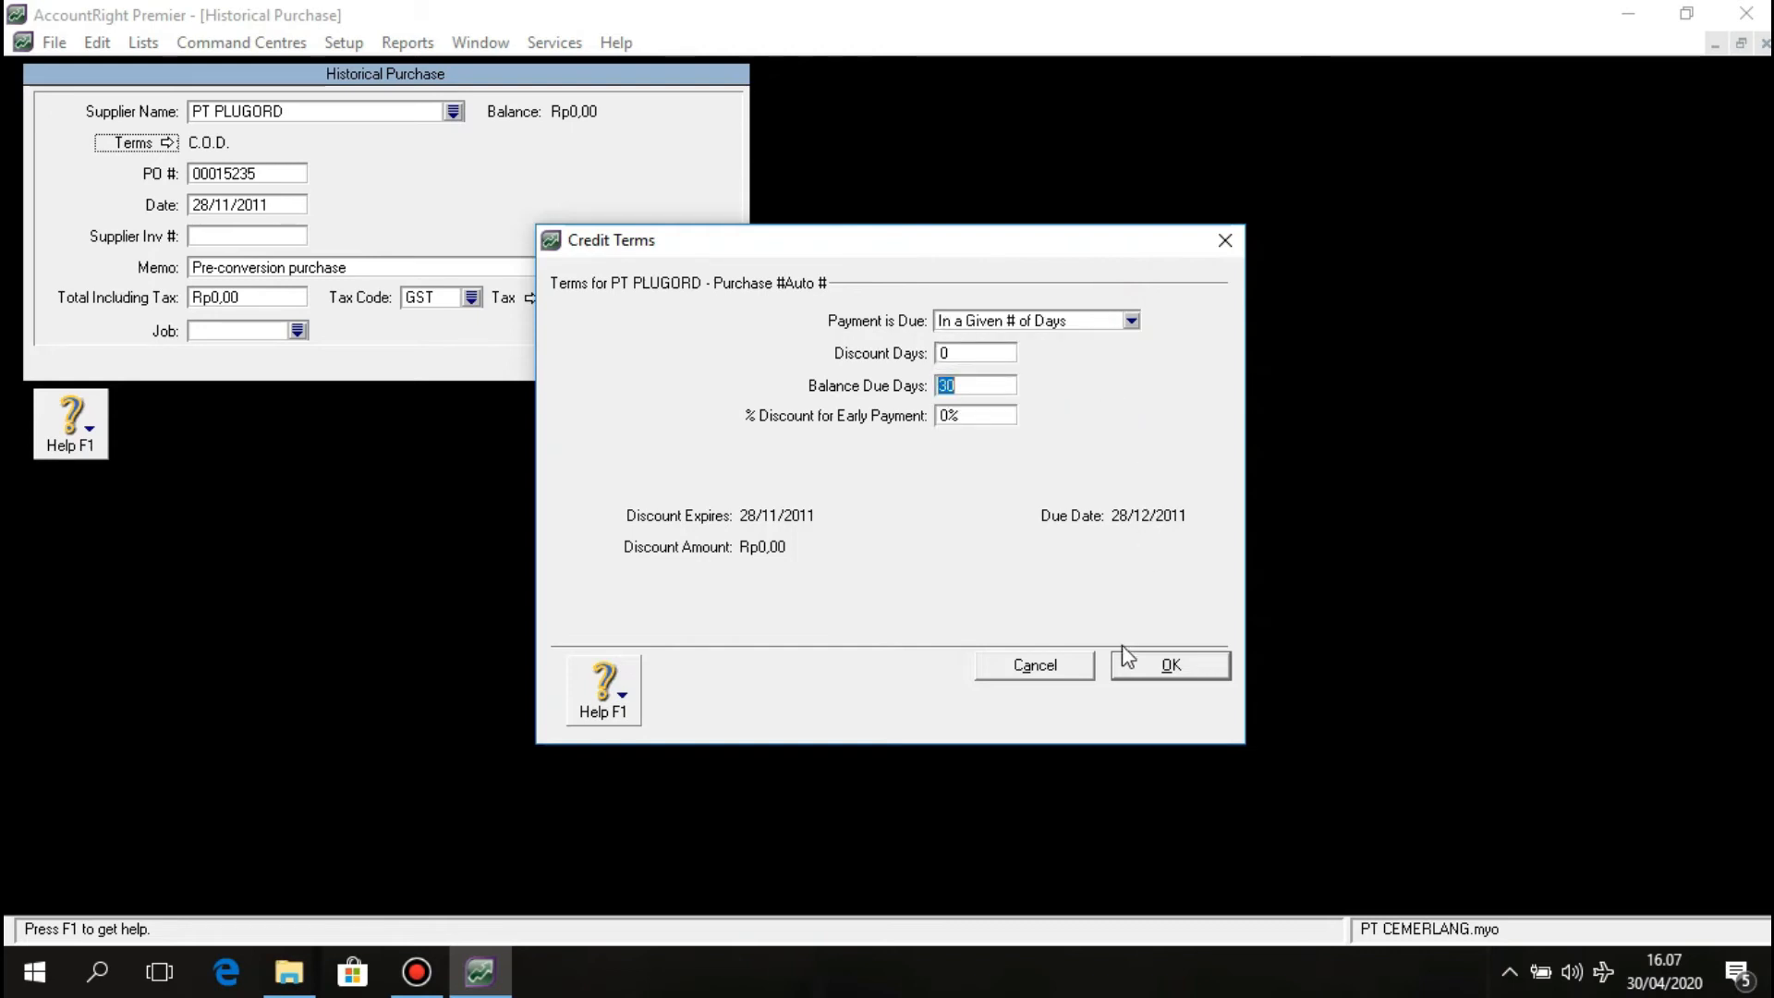
{"action": "left_click", "coordinate": [1138, 667]}
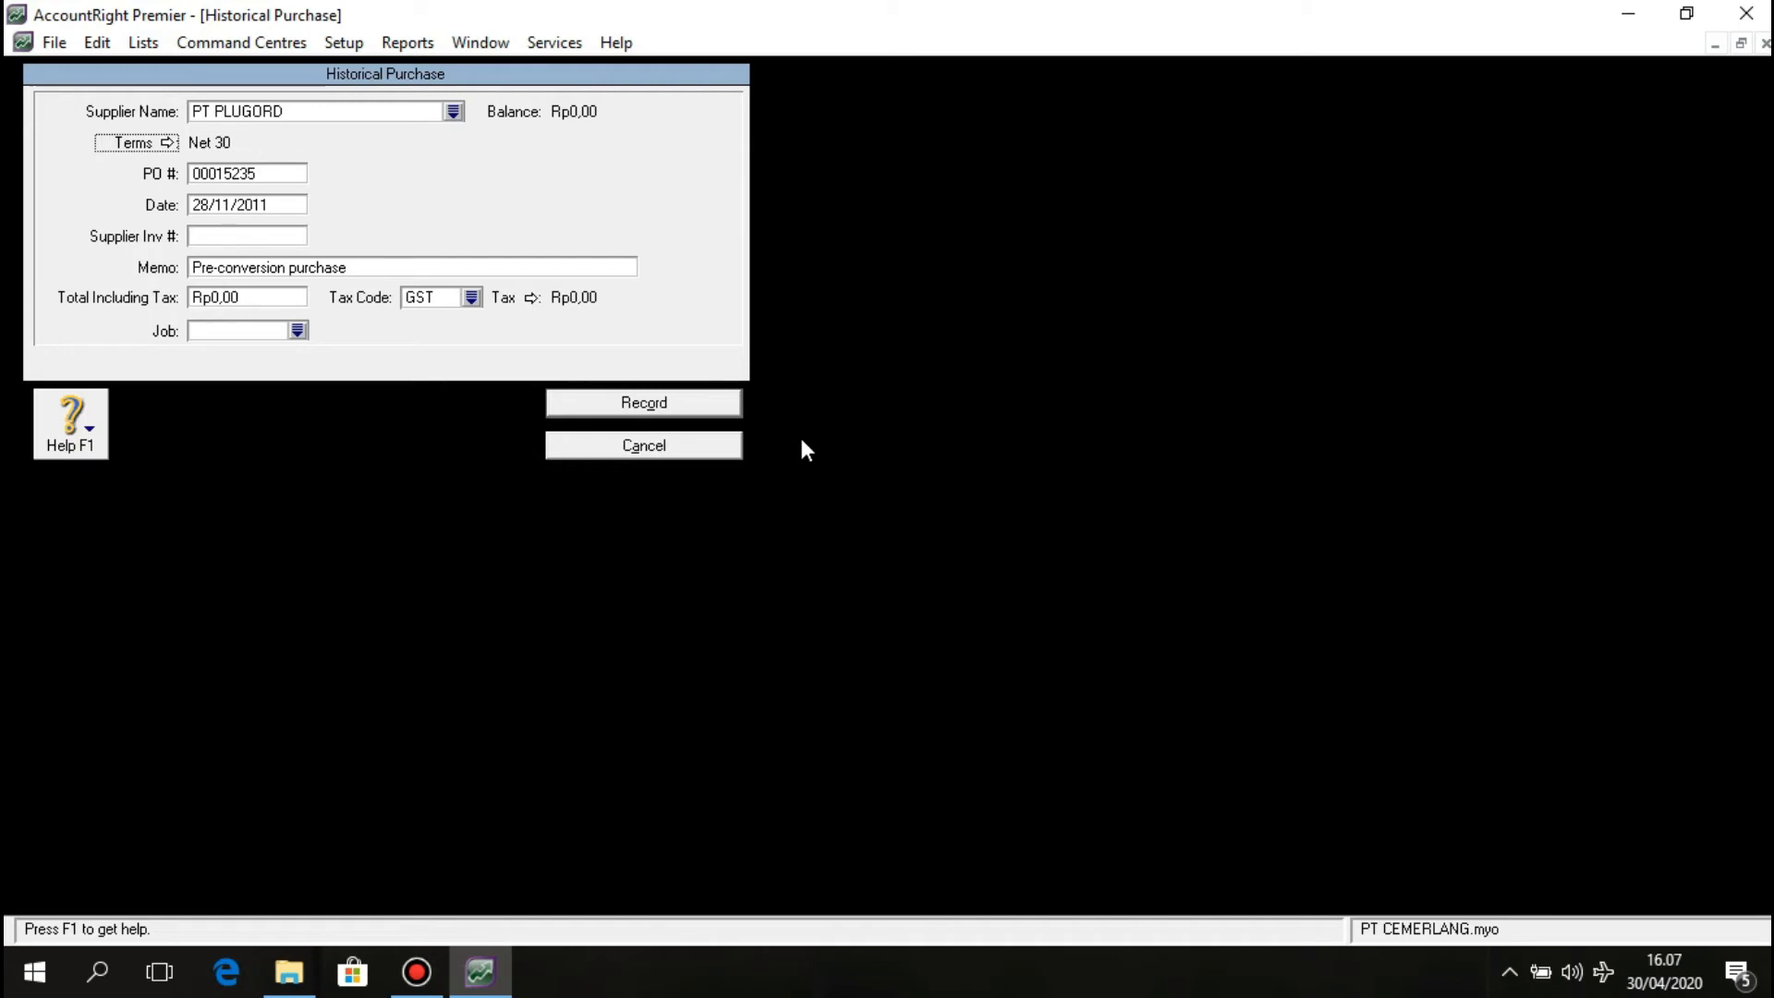
Enter PO F.2011, date 28/11/2011, memo 'Saldo Awal Utang Dagang' and total 69.300.000.
{"action": "left_click", "coordinate": [213, 172]}
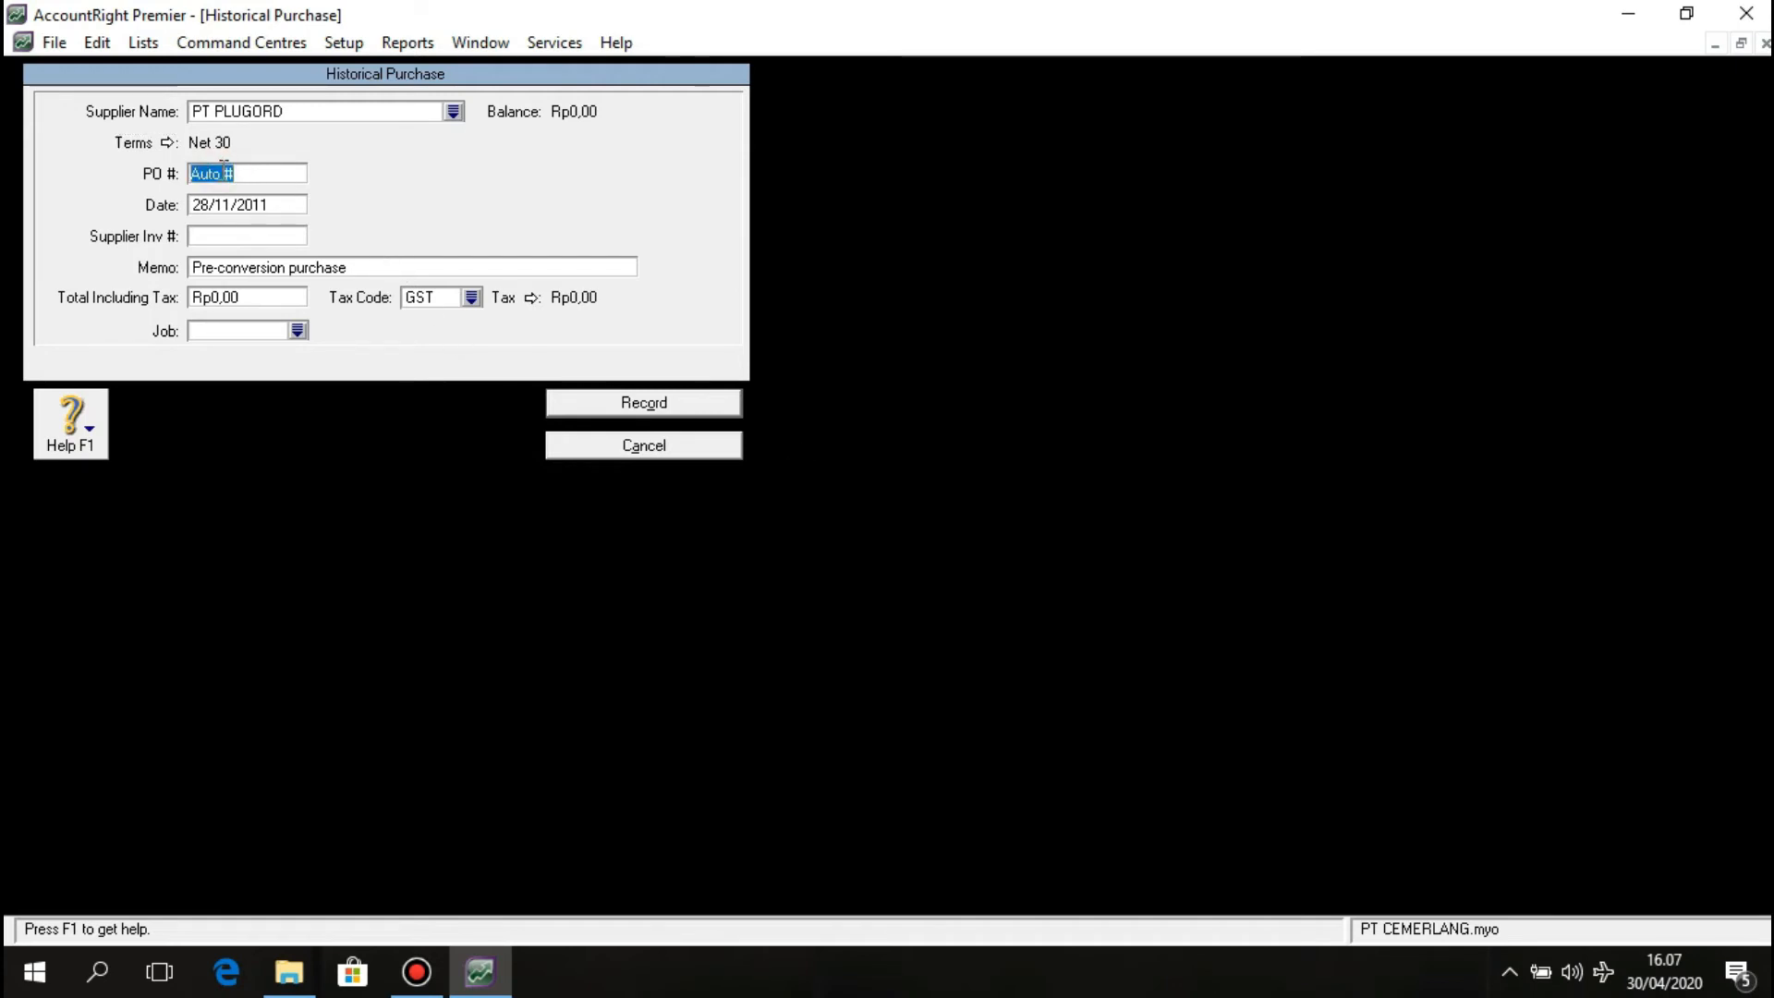
{"action": "type", "text": "F.2011"}
{"action": "left_click", "coordinate": [217, 208]}
{"action": "type", "text": "28/11/2011"}
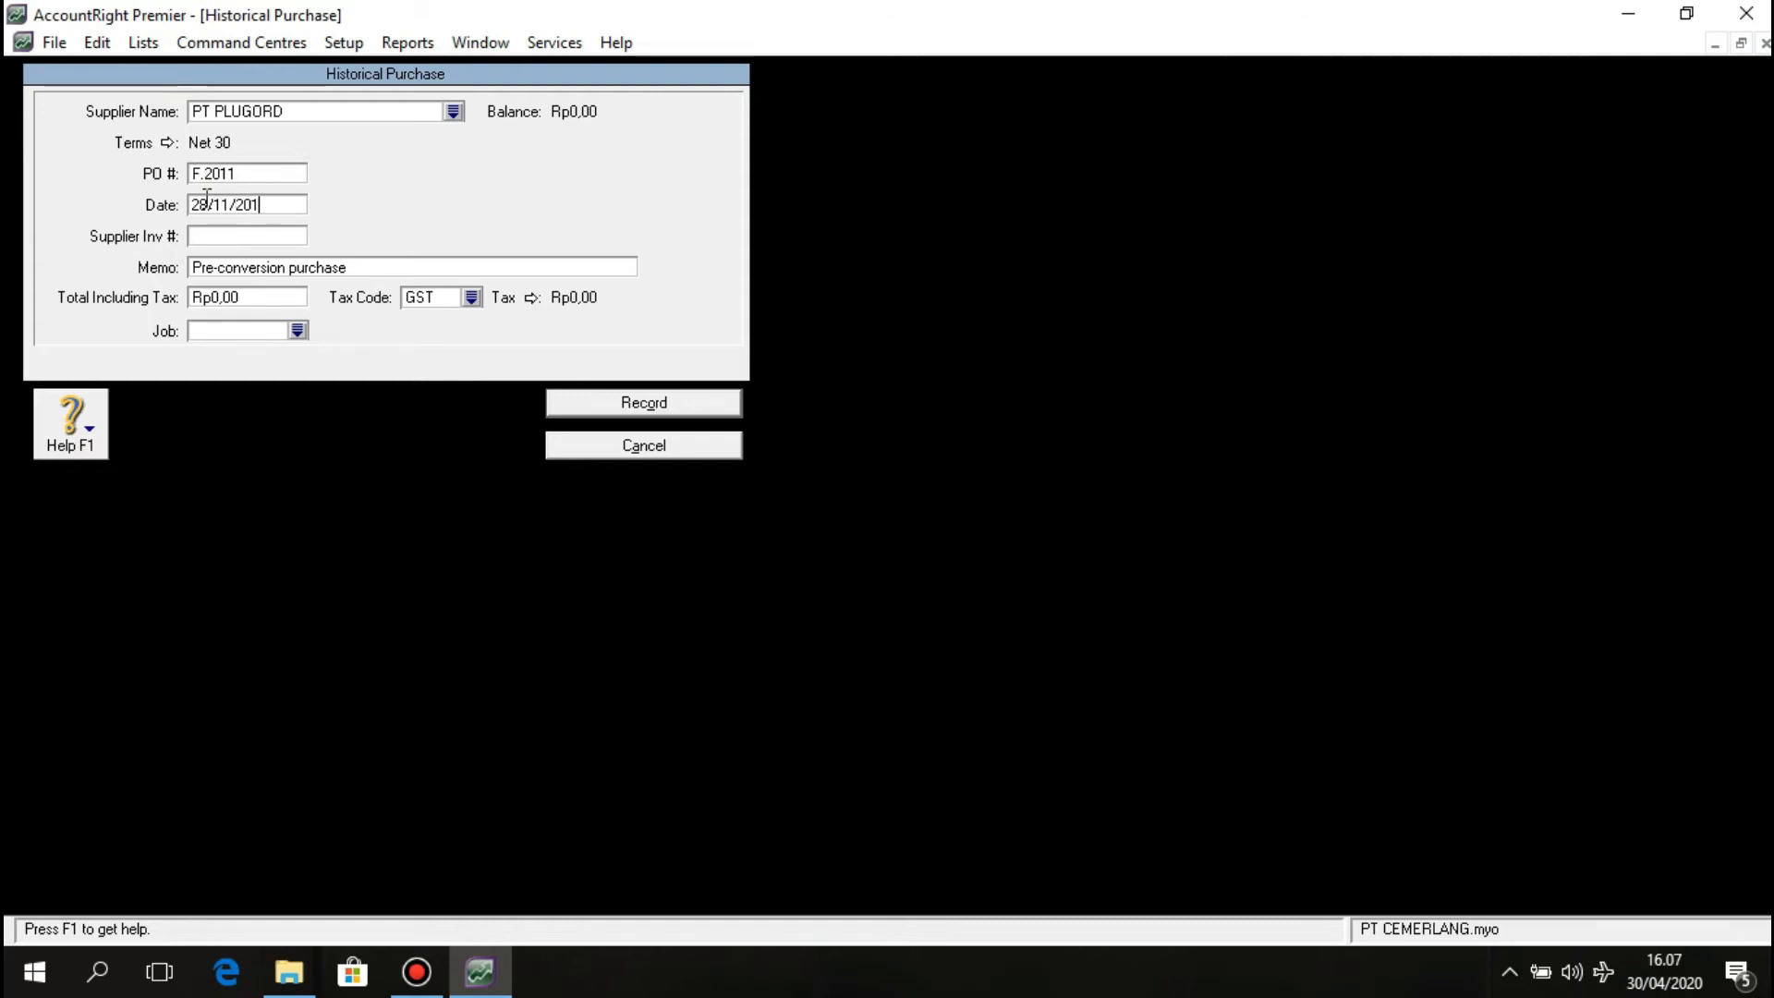
{"action": "left_click", "coordinate": [248, 268]}
{"action": "type", "text": "S"}
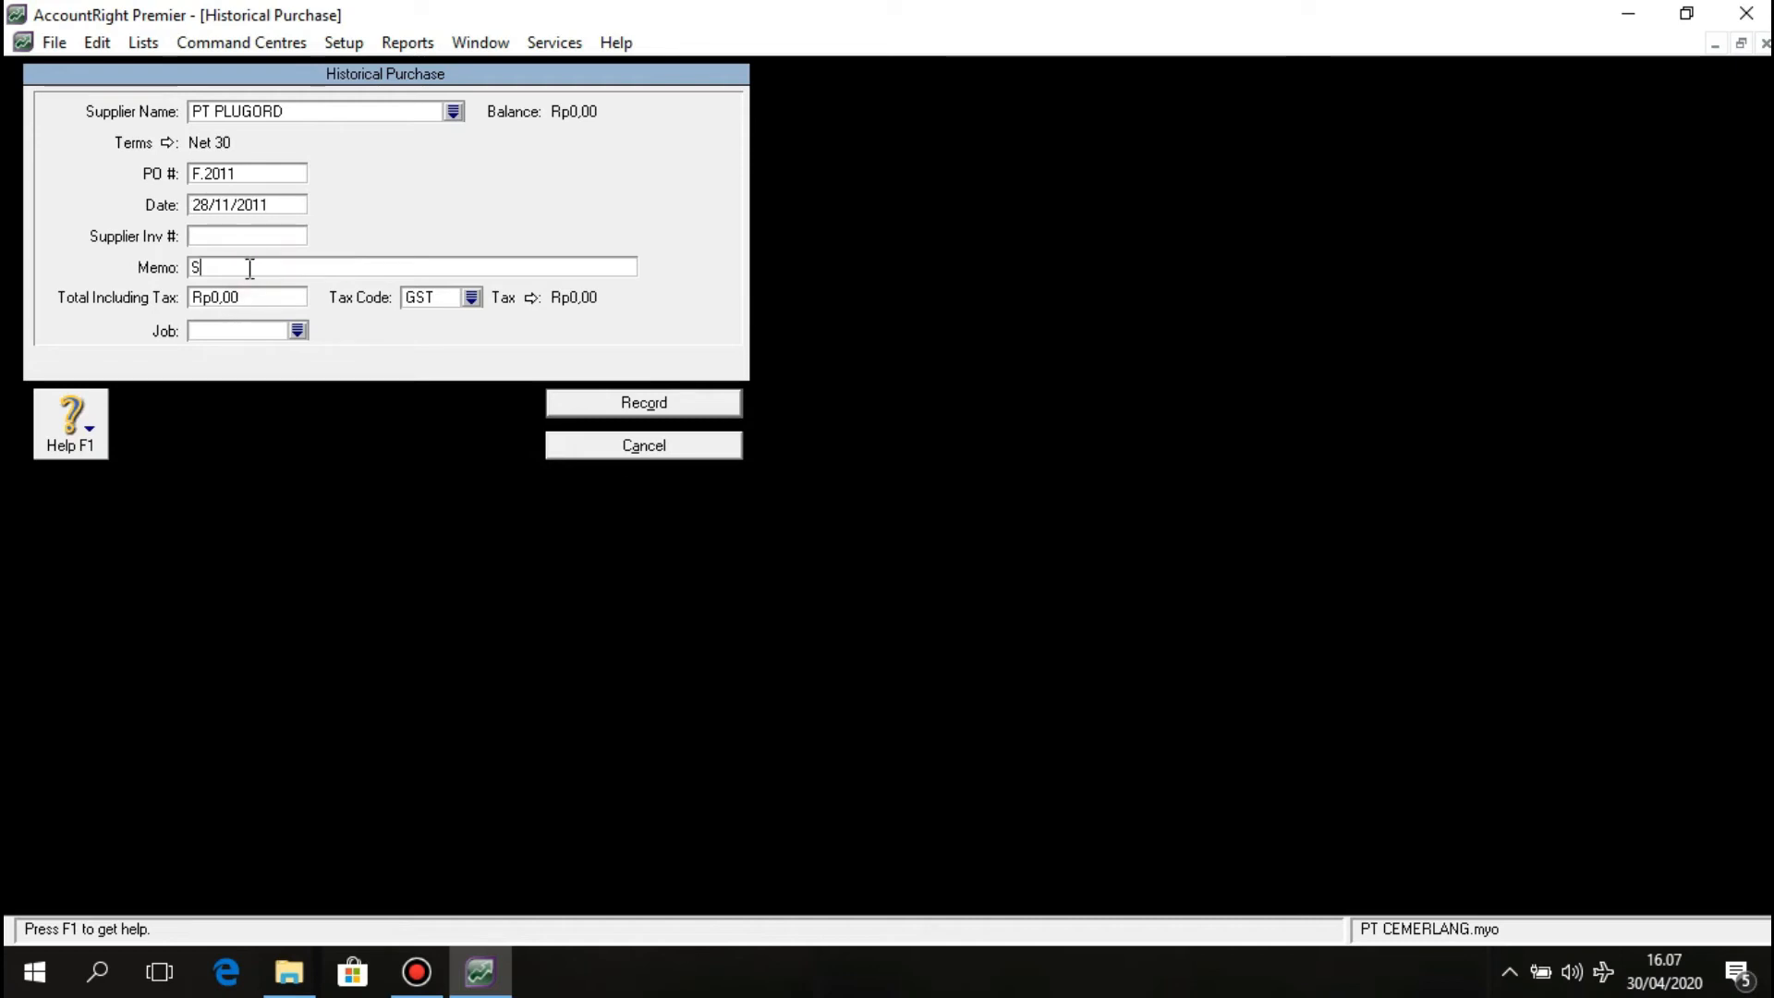
{"action": "type", "text": "aldo Awal"}
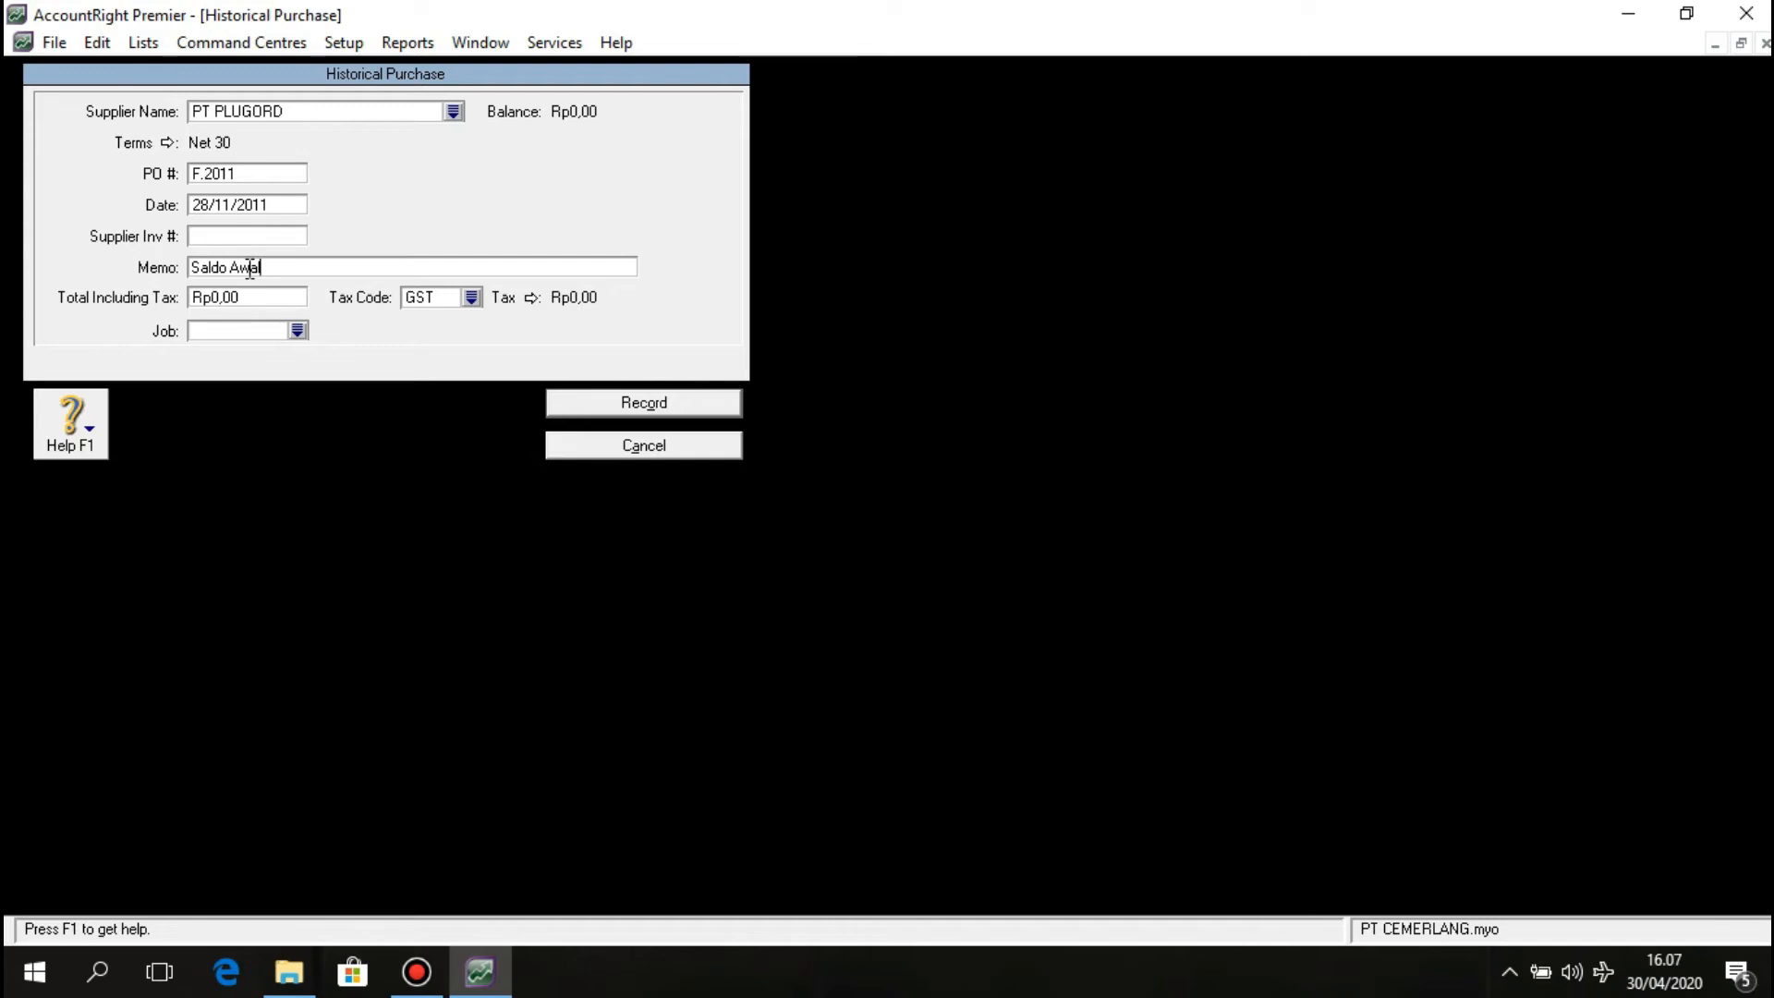
{"action": "type", "text": " Utang Dagang"}
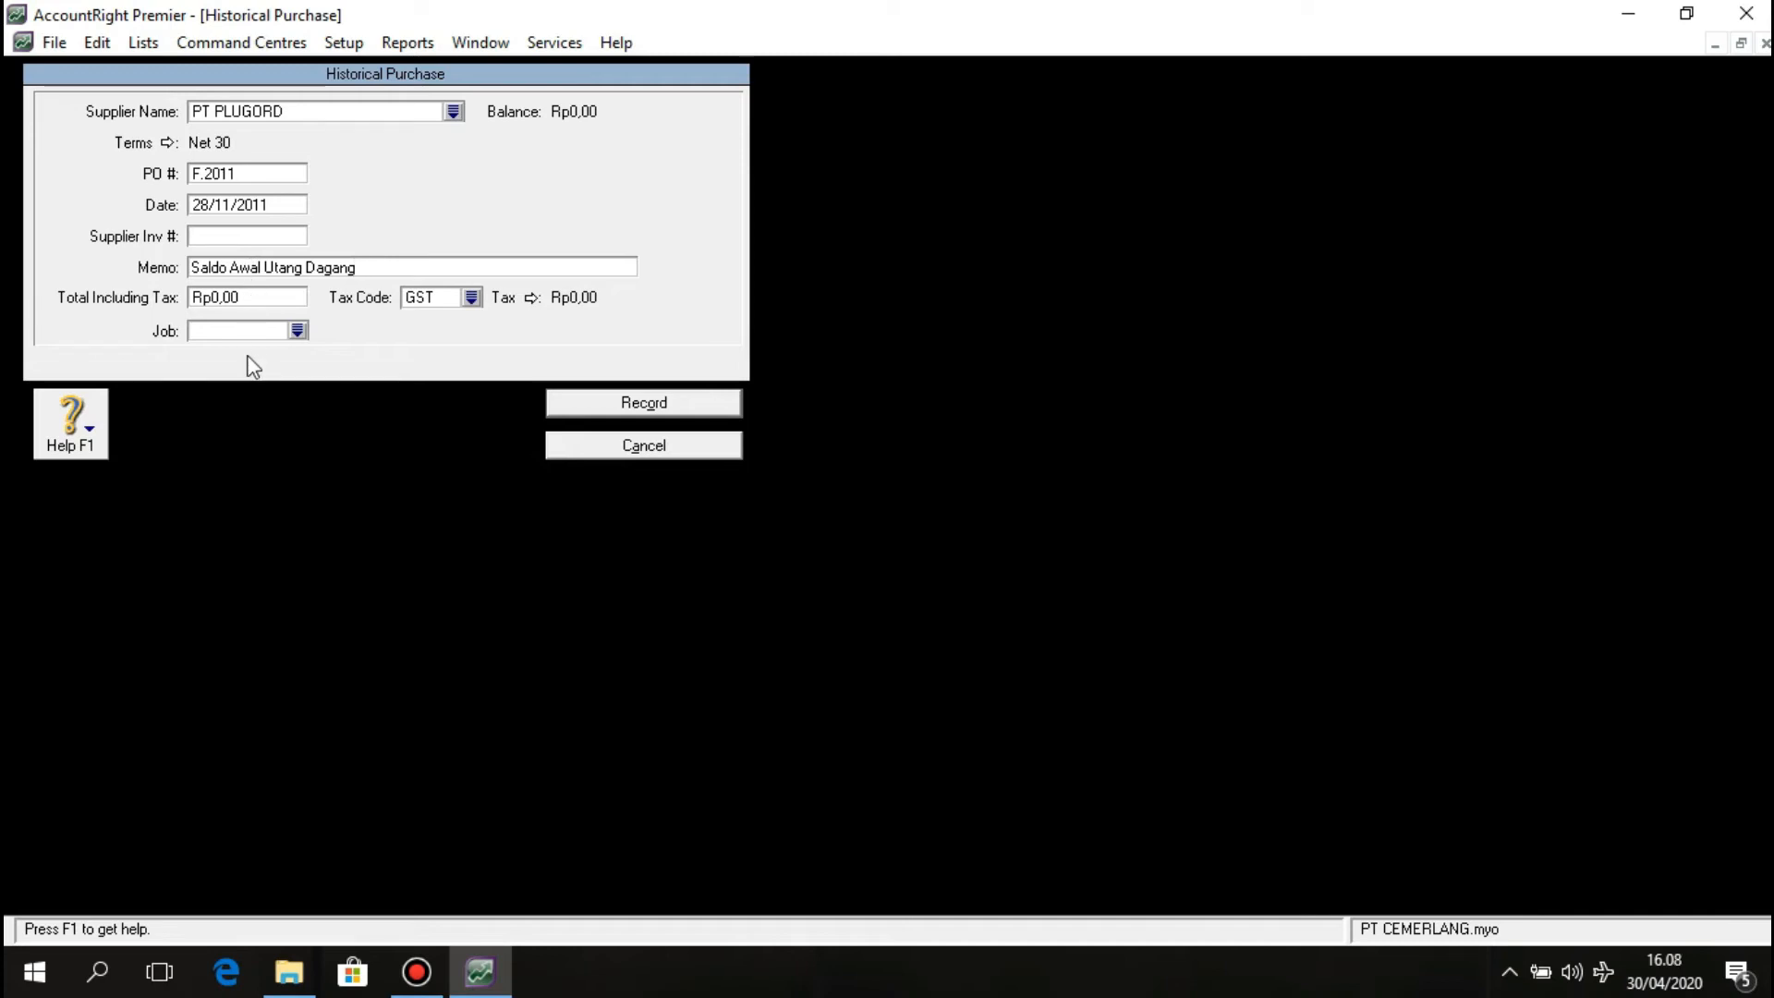
{"action": "left_click", "coordinate": [228, 298]}
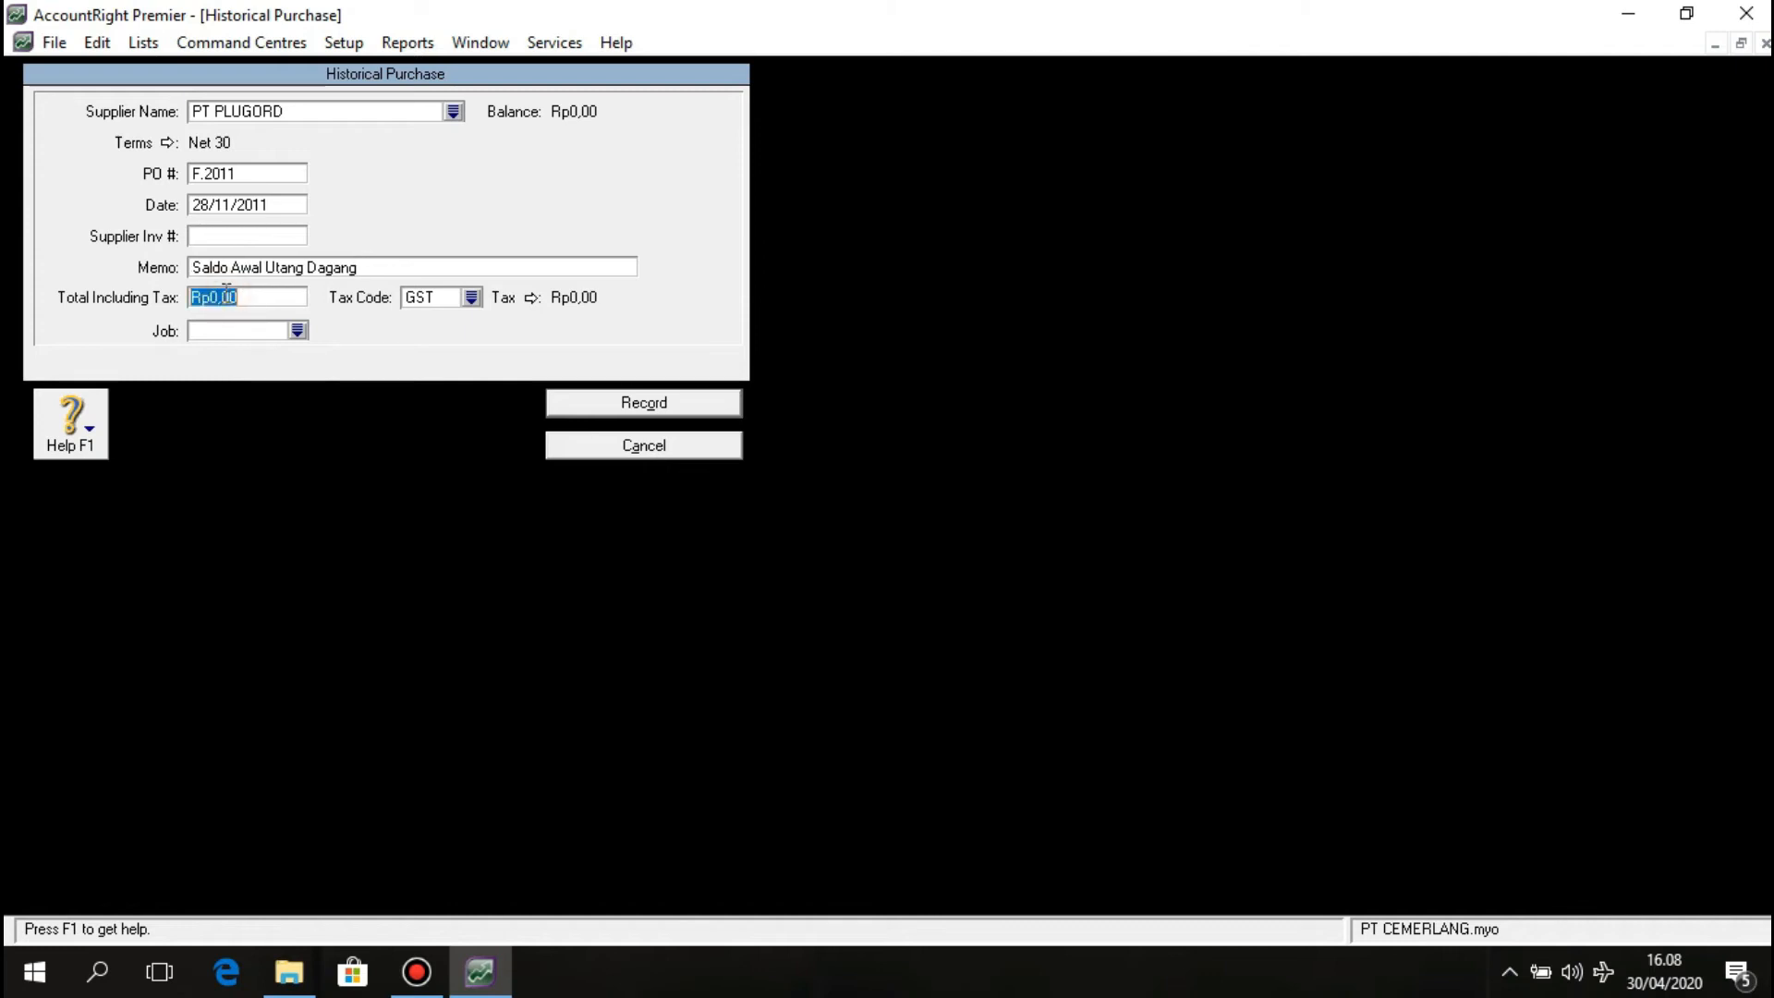
{"action": "type", "text": "69."}
{"action": "type", "text": "30"}
{"action": "type", "text": "0."}
{"action": "type", "text": "0000"}
{"action": "key", "text": "Tab"}
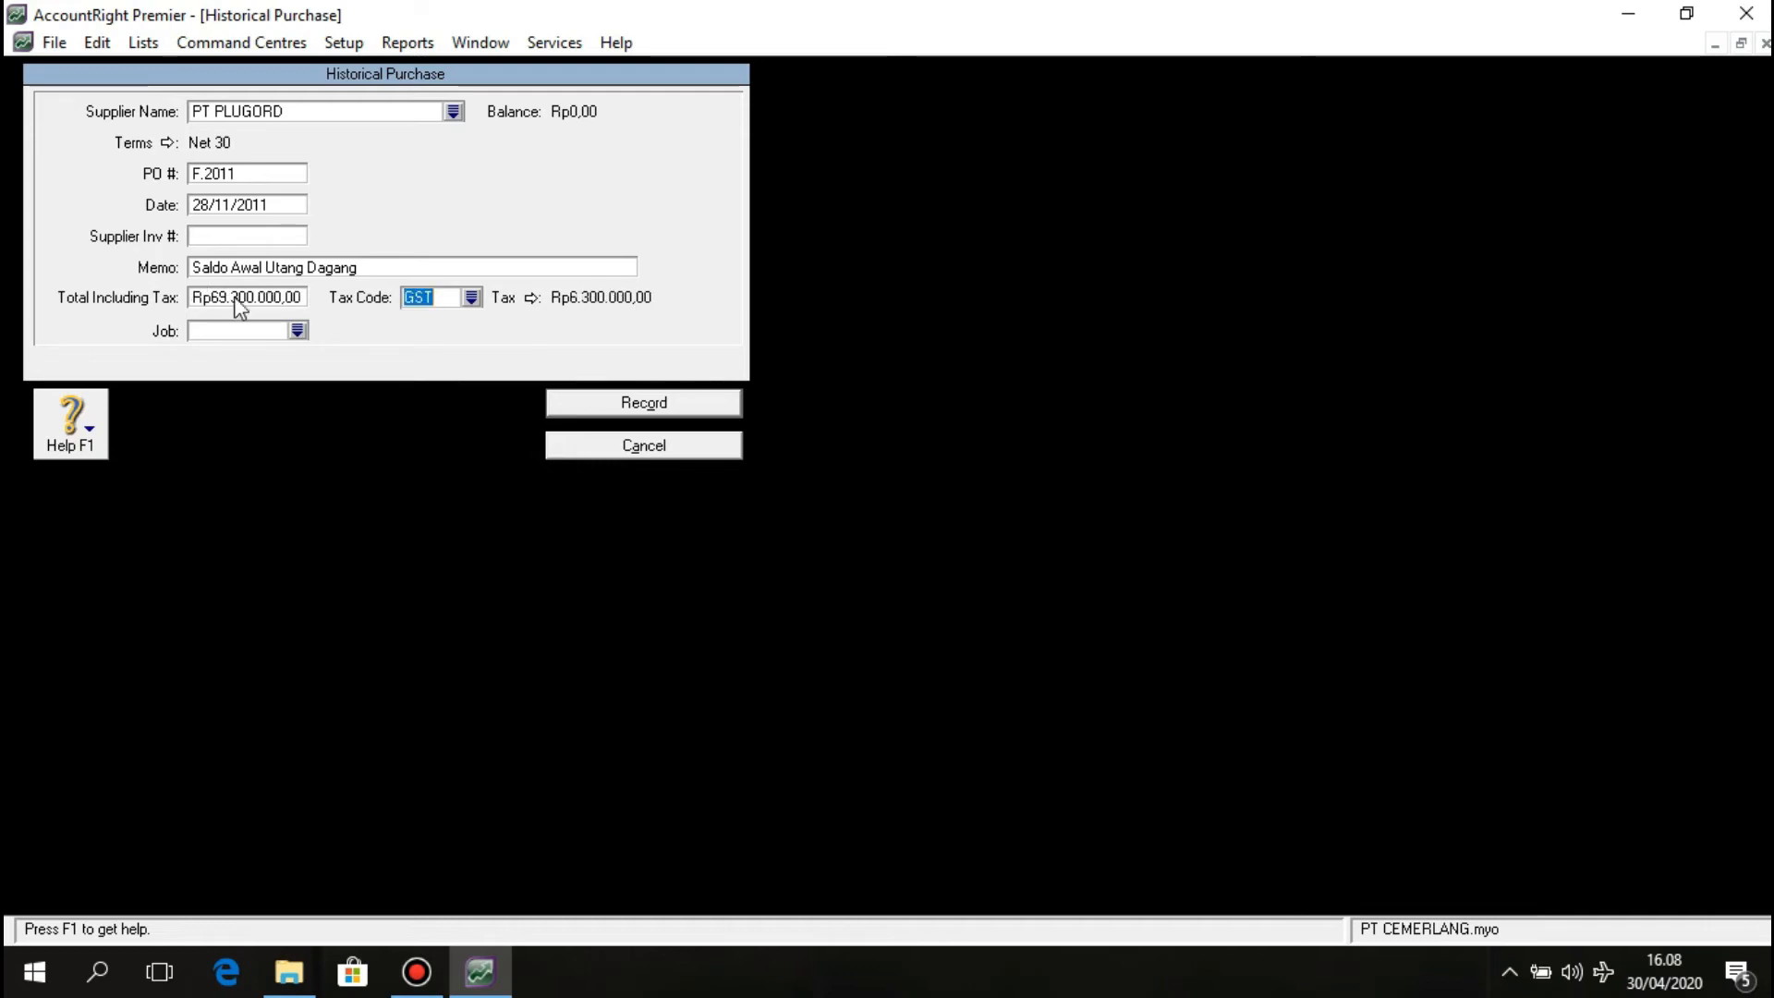
Apply the PPN tax code to the PT PLUGORD historical purchase.
{"action": "left_click", "coordinate": [471, 298]}
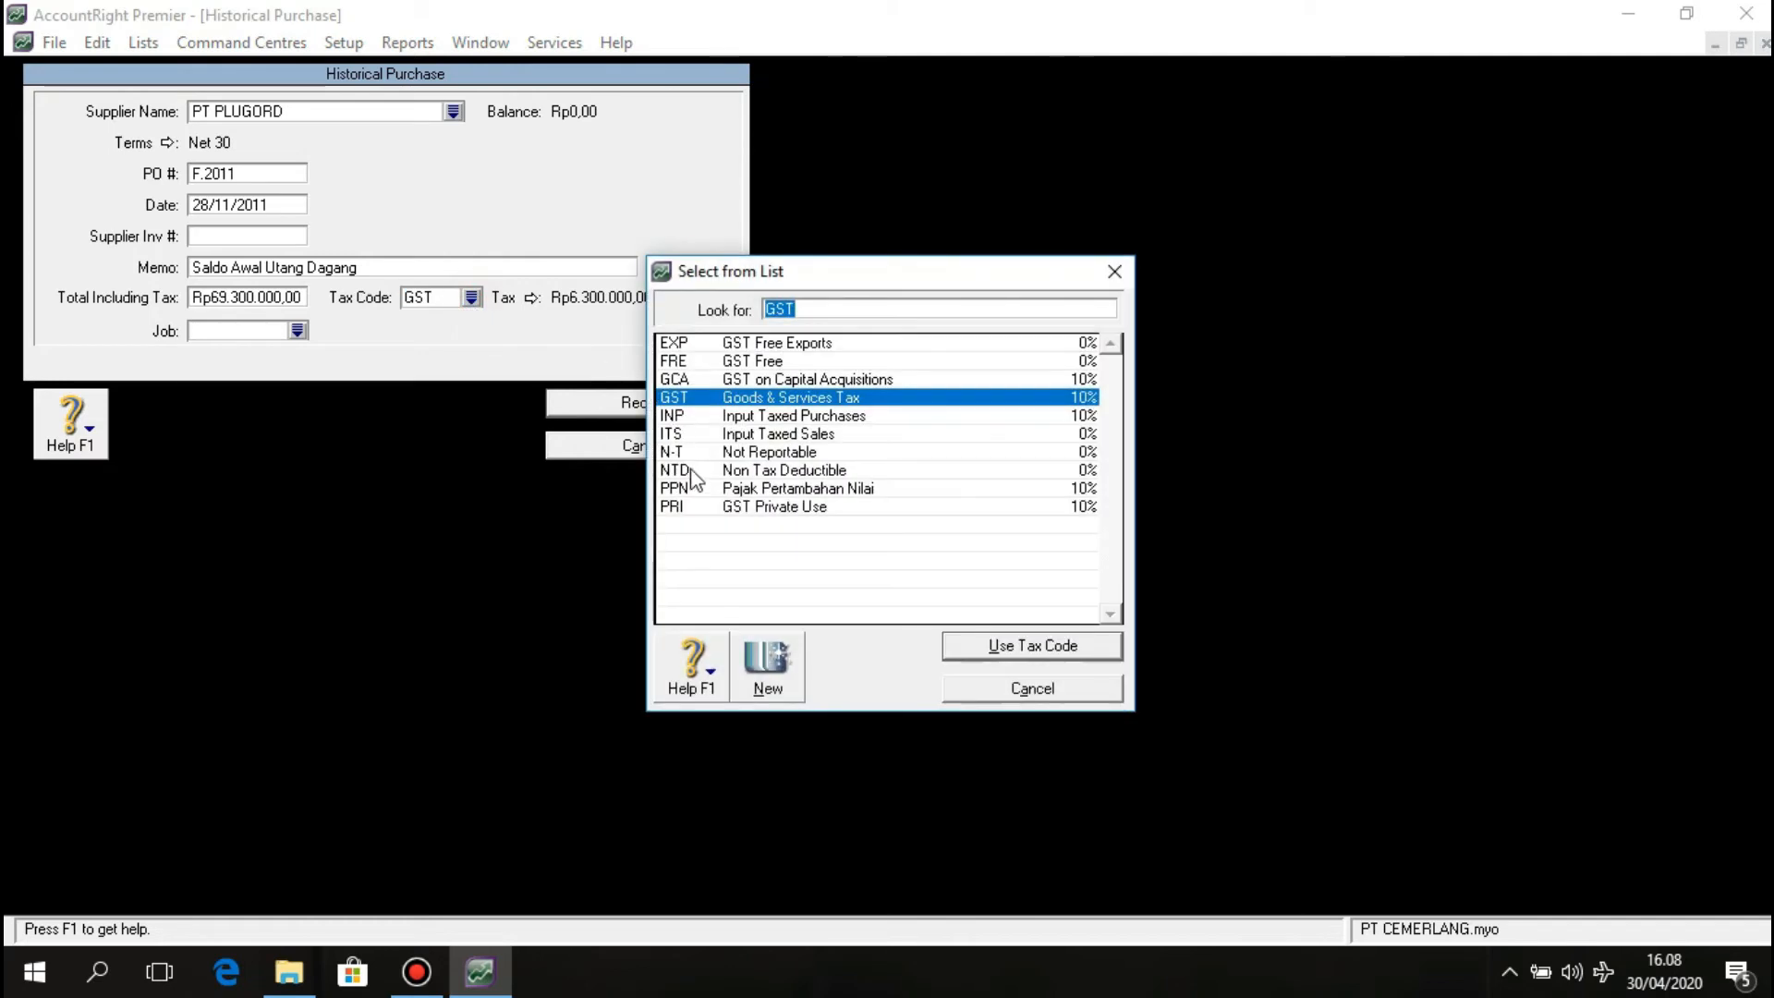
{"action": "left_click", "coordinate": [696, 488]}
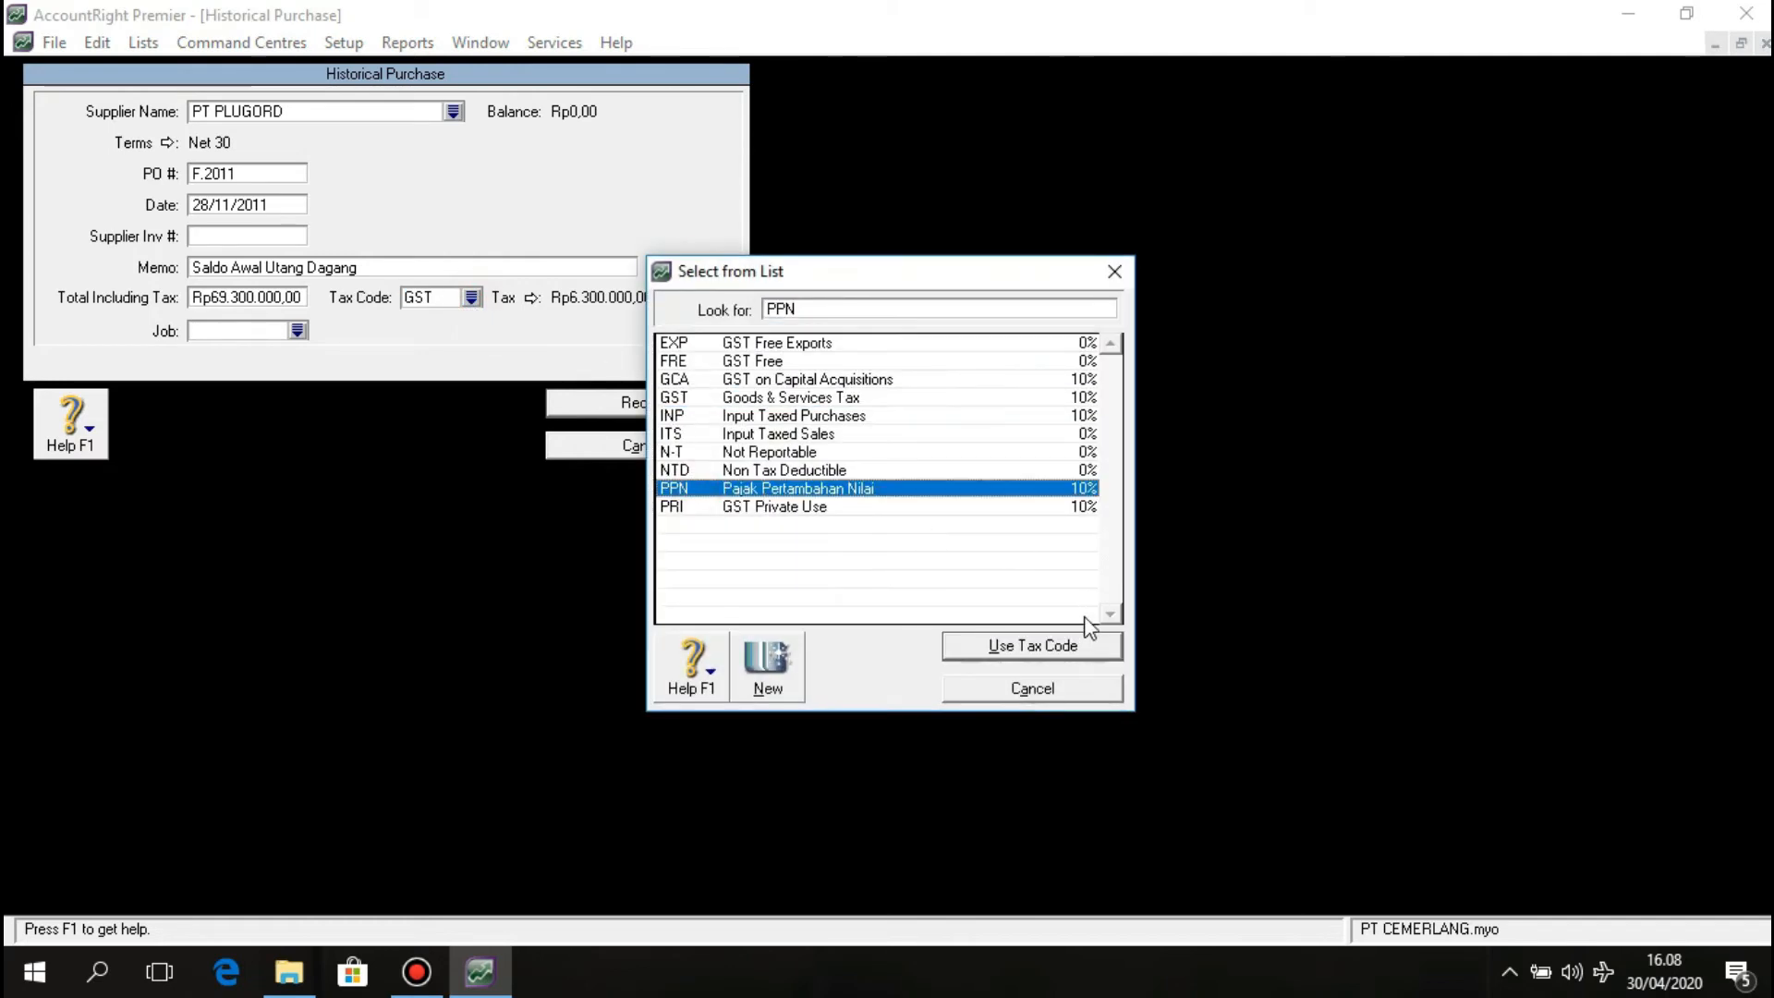
{"action": "left_click", "coordinate": [1079, 652]}
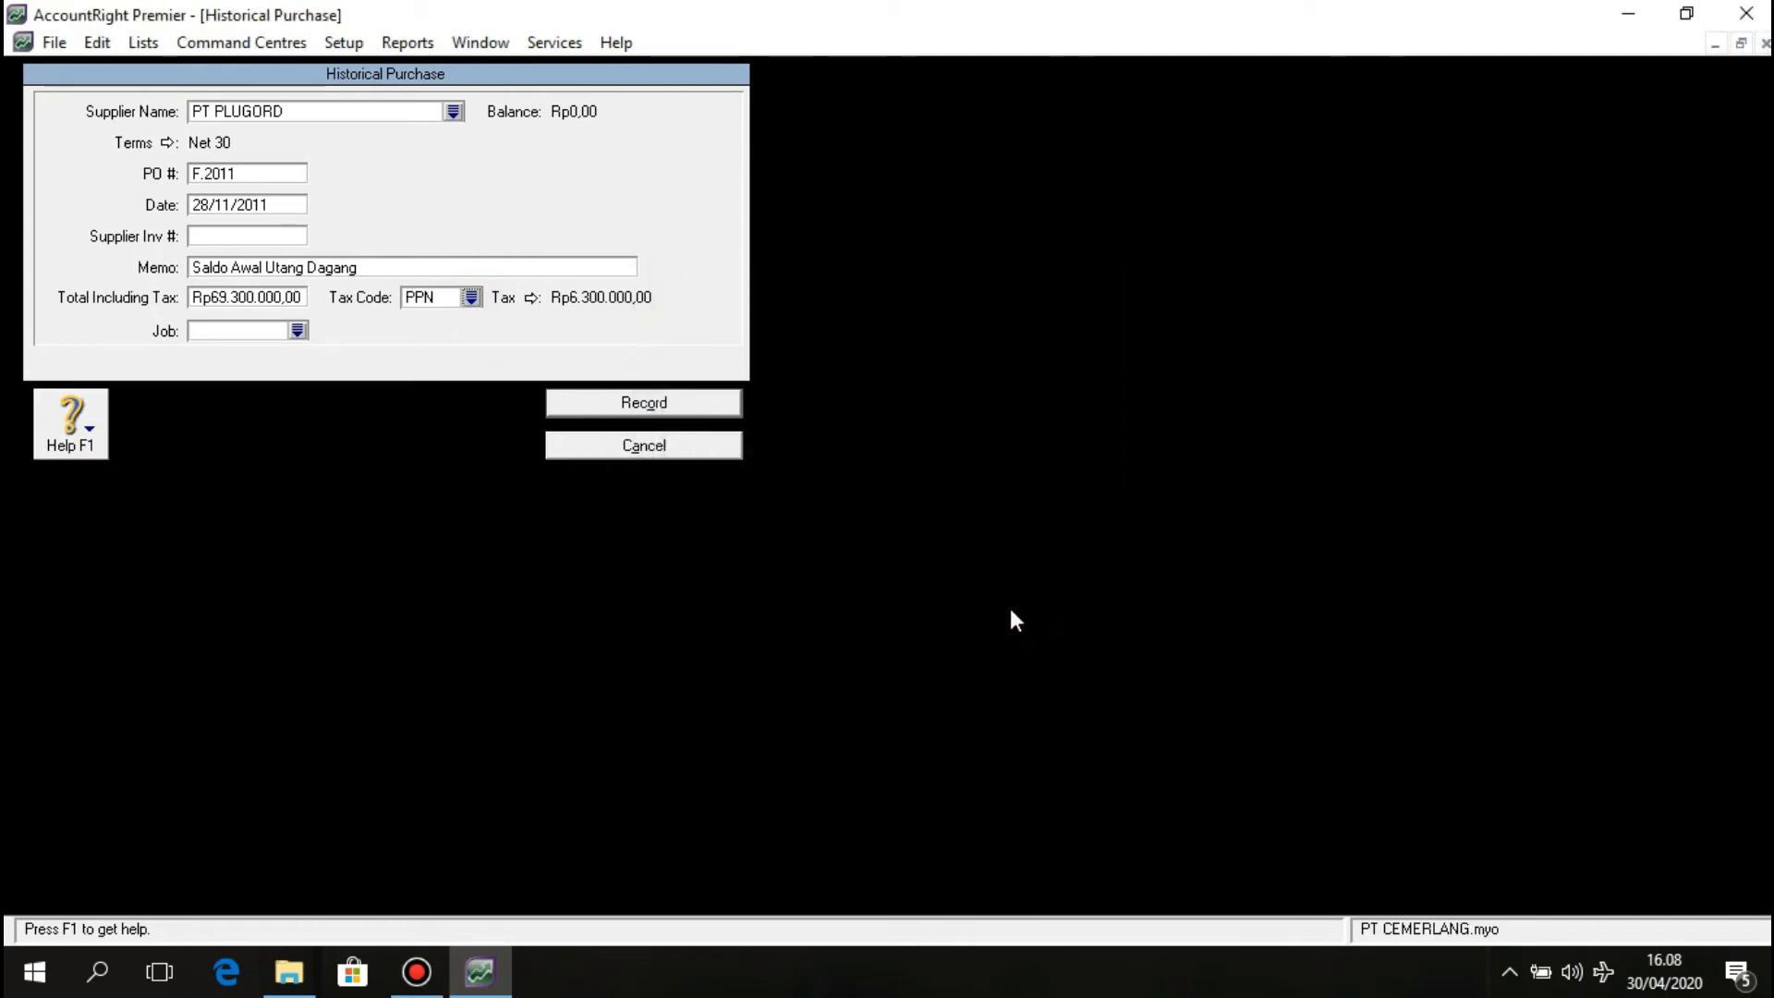
Record the Rp69.300.000,00 purchase and dismiss both confirmation messages.
{"action": "left_click", "coordinate": [647, 405]}
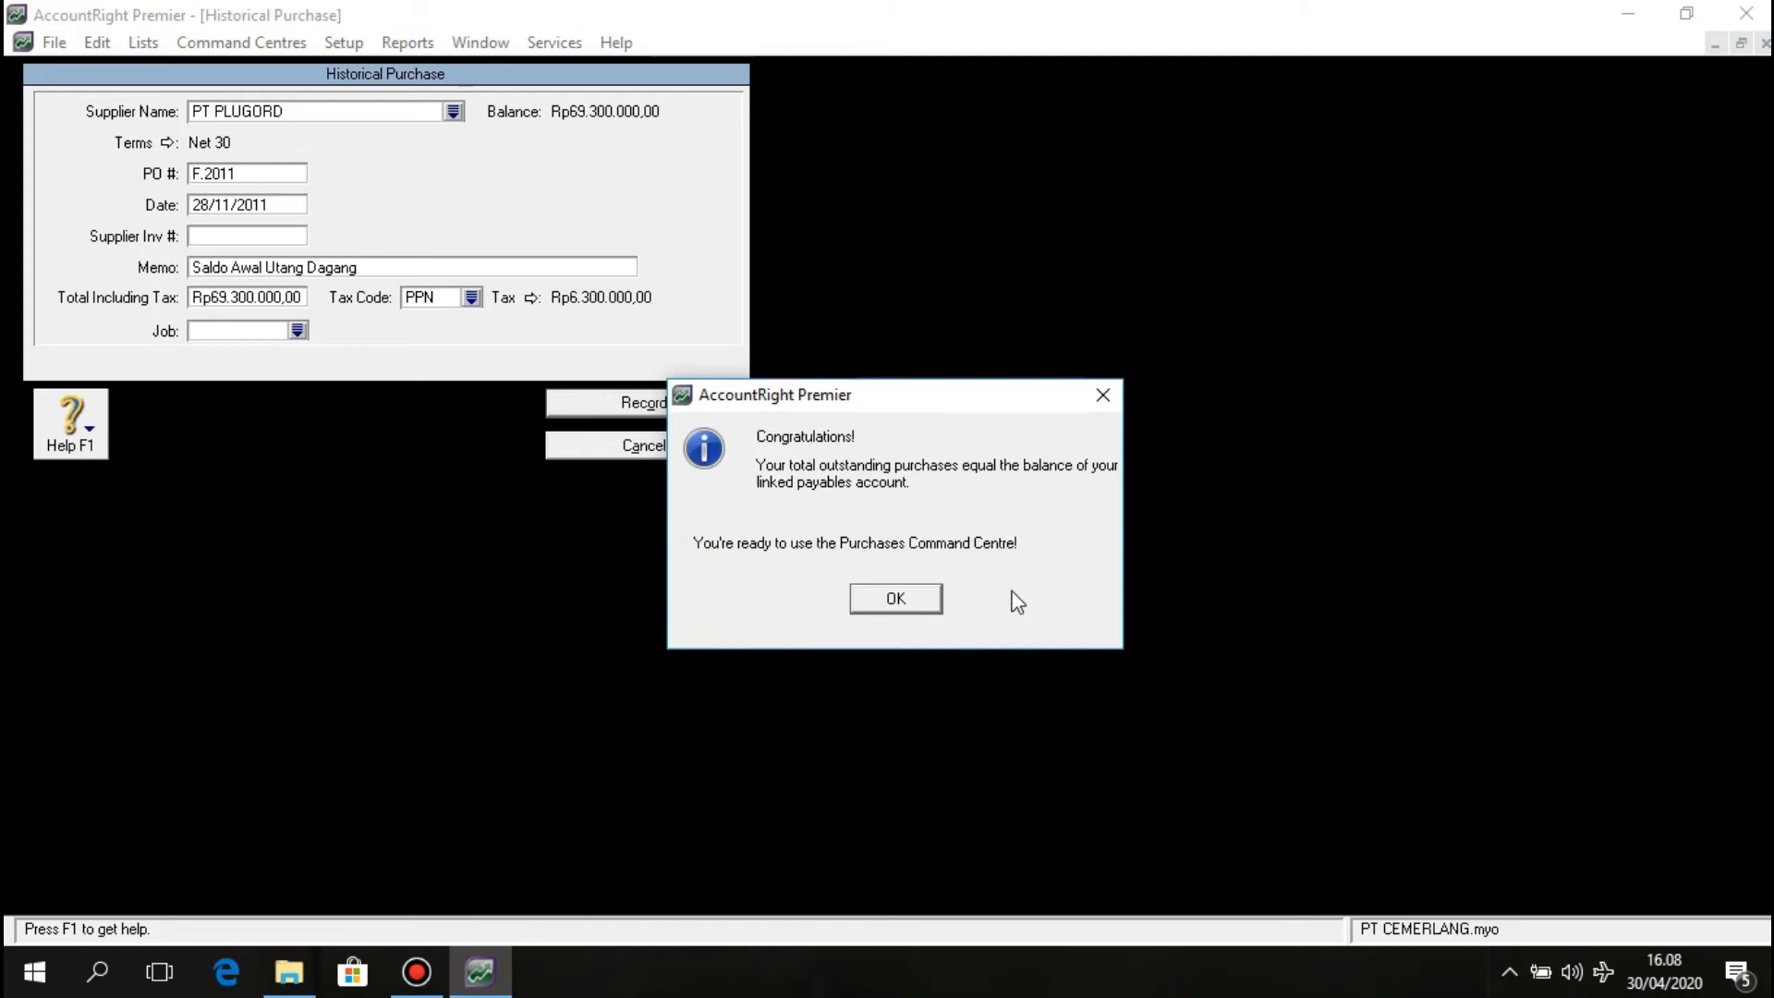
{"action": "left_click", "coordinate": [923, 604]}
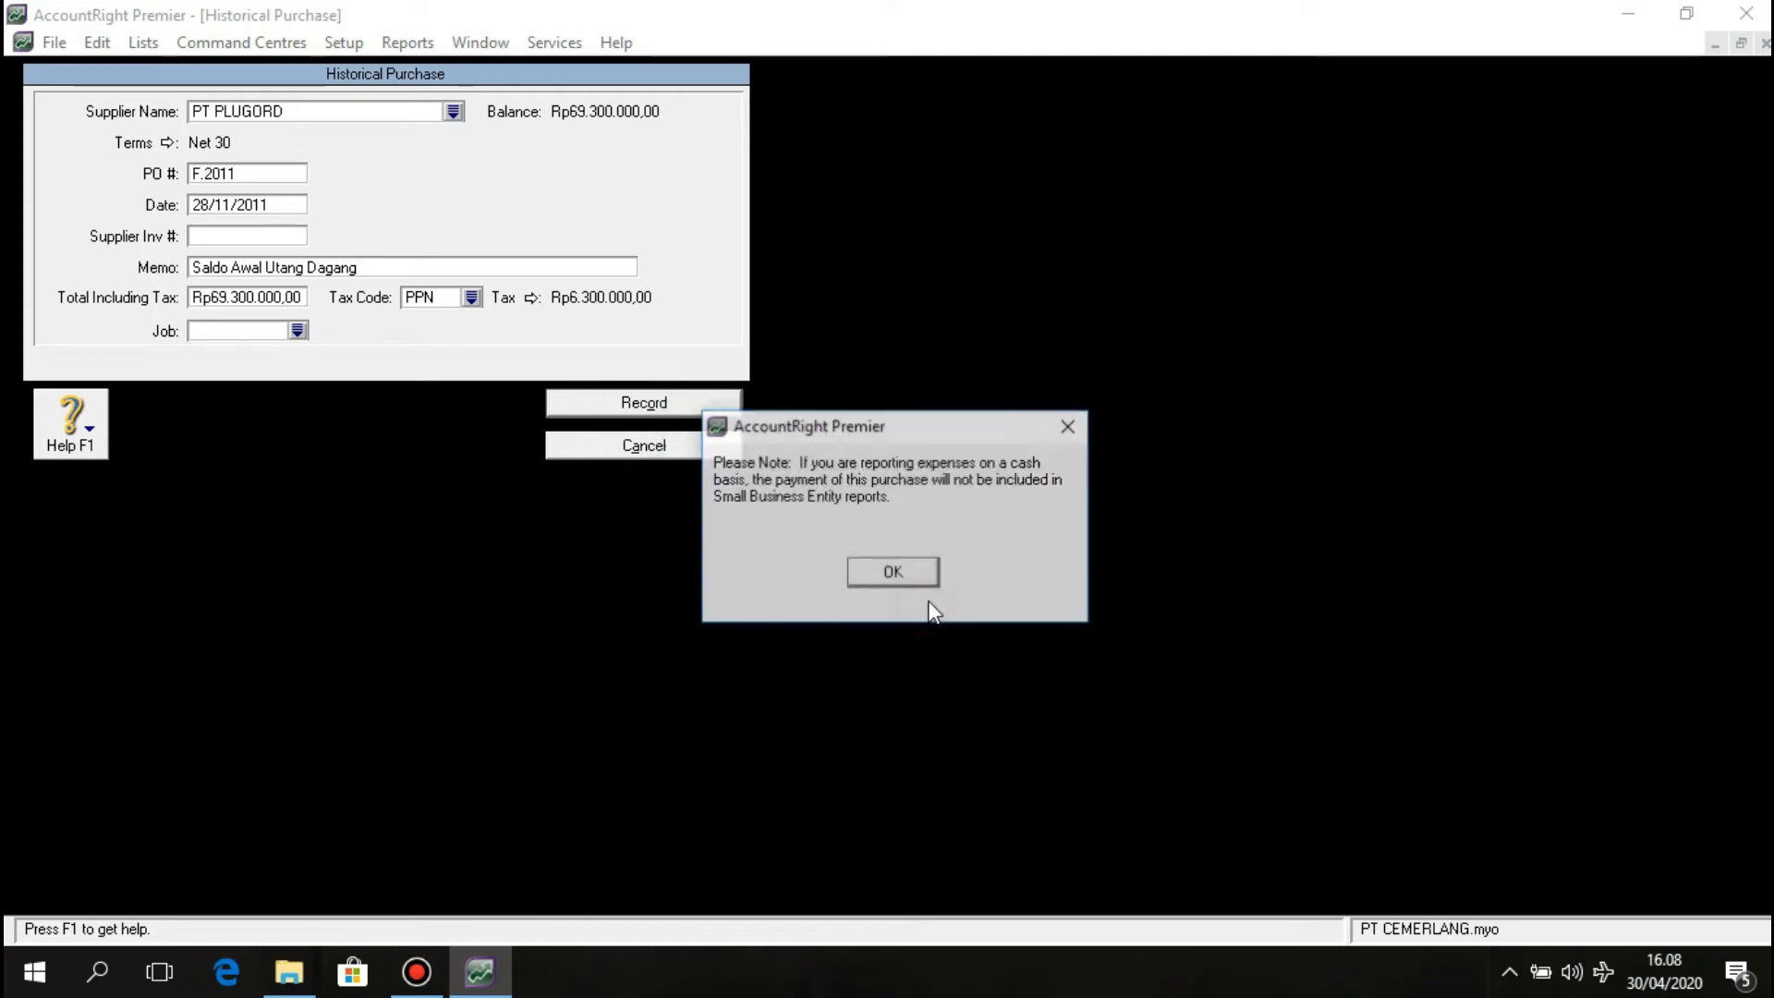
{"action": "left_click", "coordinate": [894, 571]}
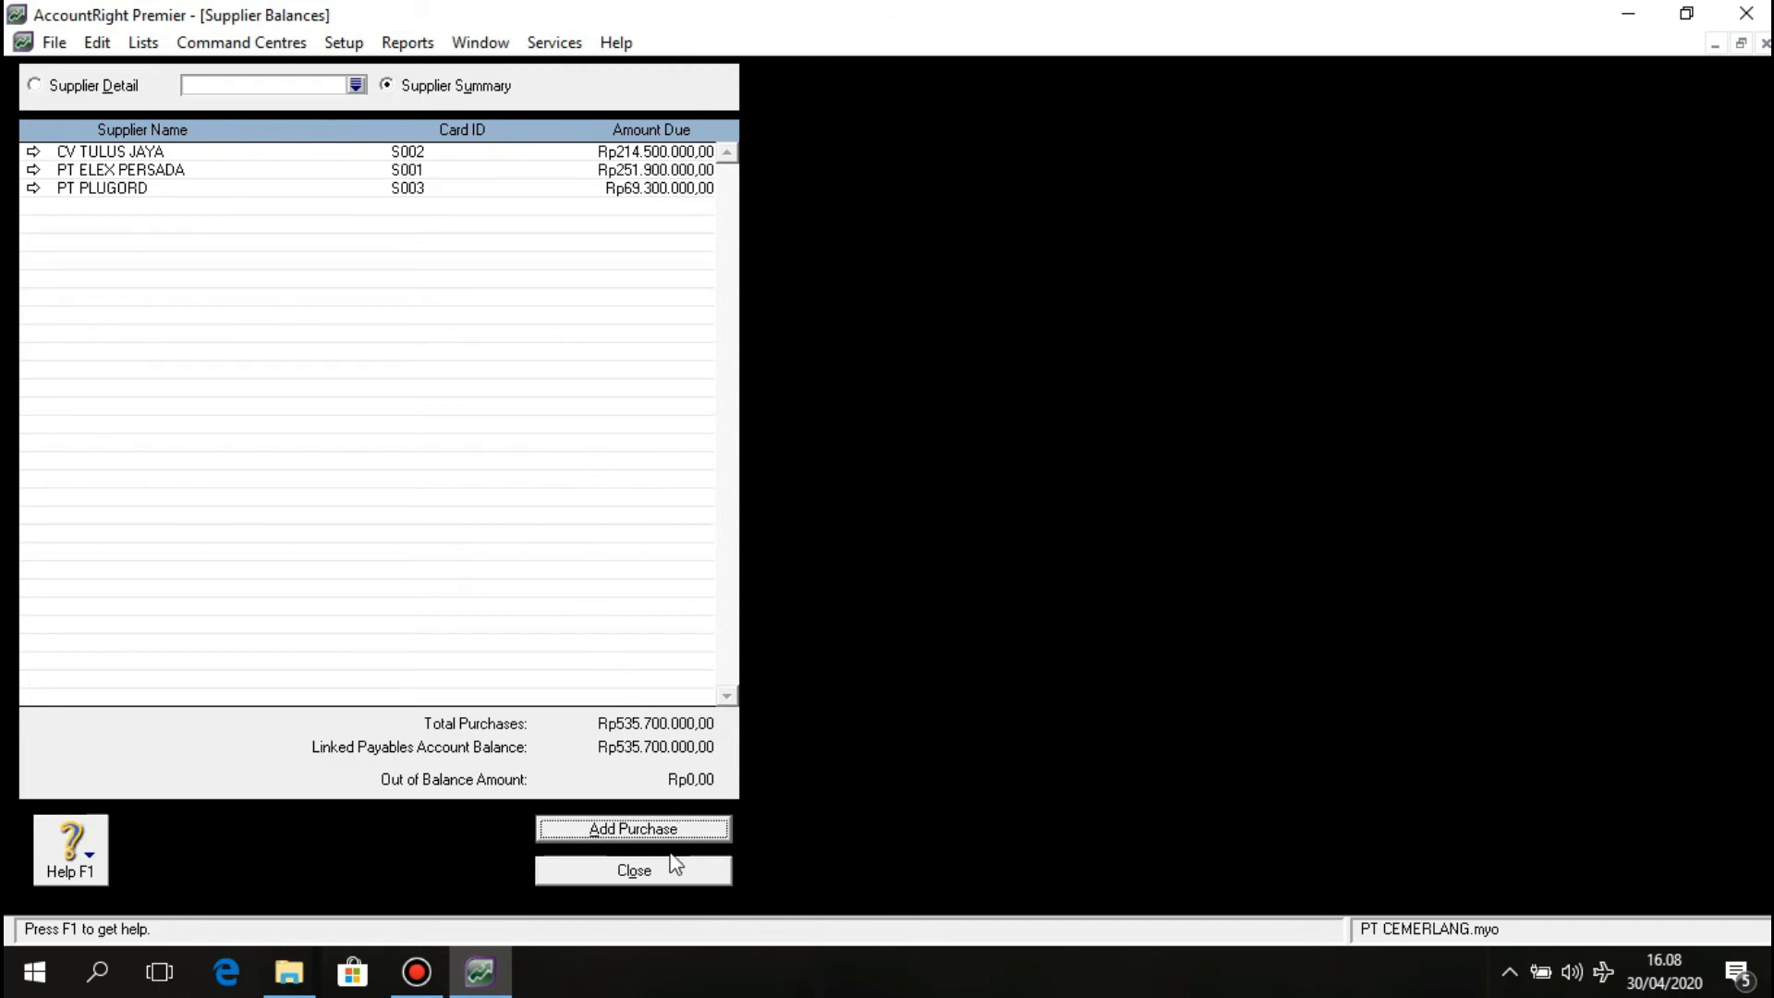
Close Supplier Balances and start a new item from the Inventory Items List.
{"action": "left_click", "coordinate": [674, 869]}
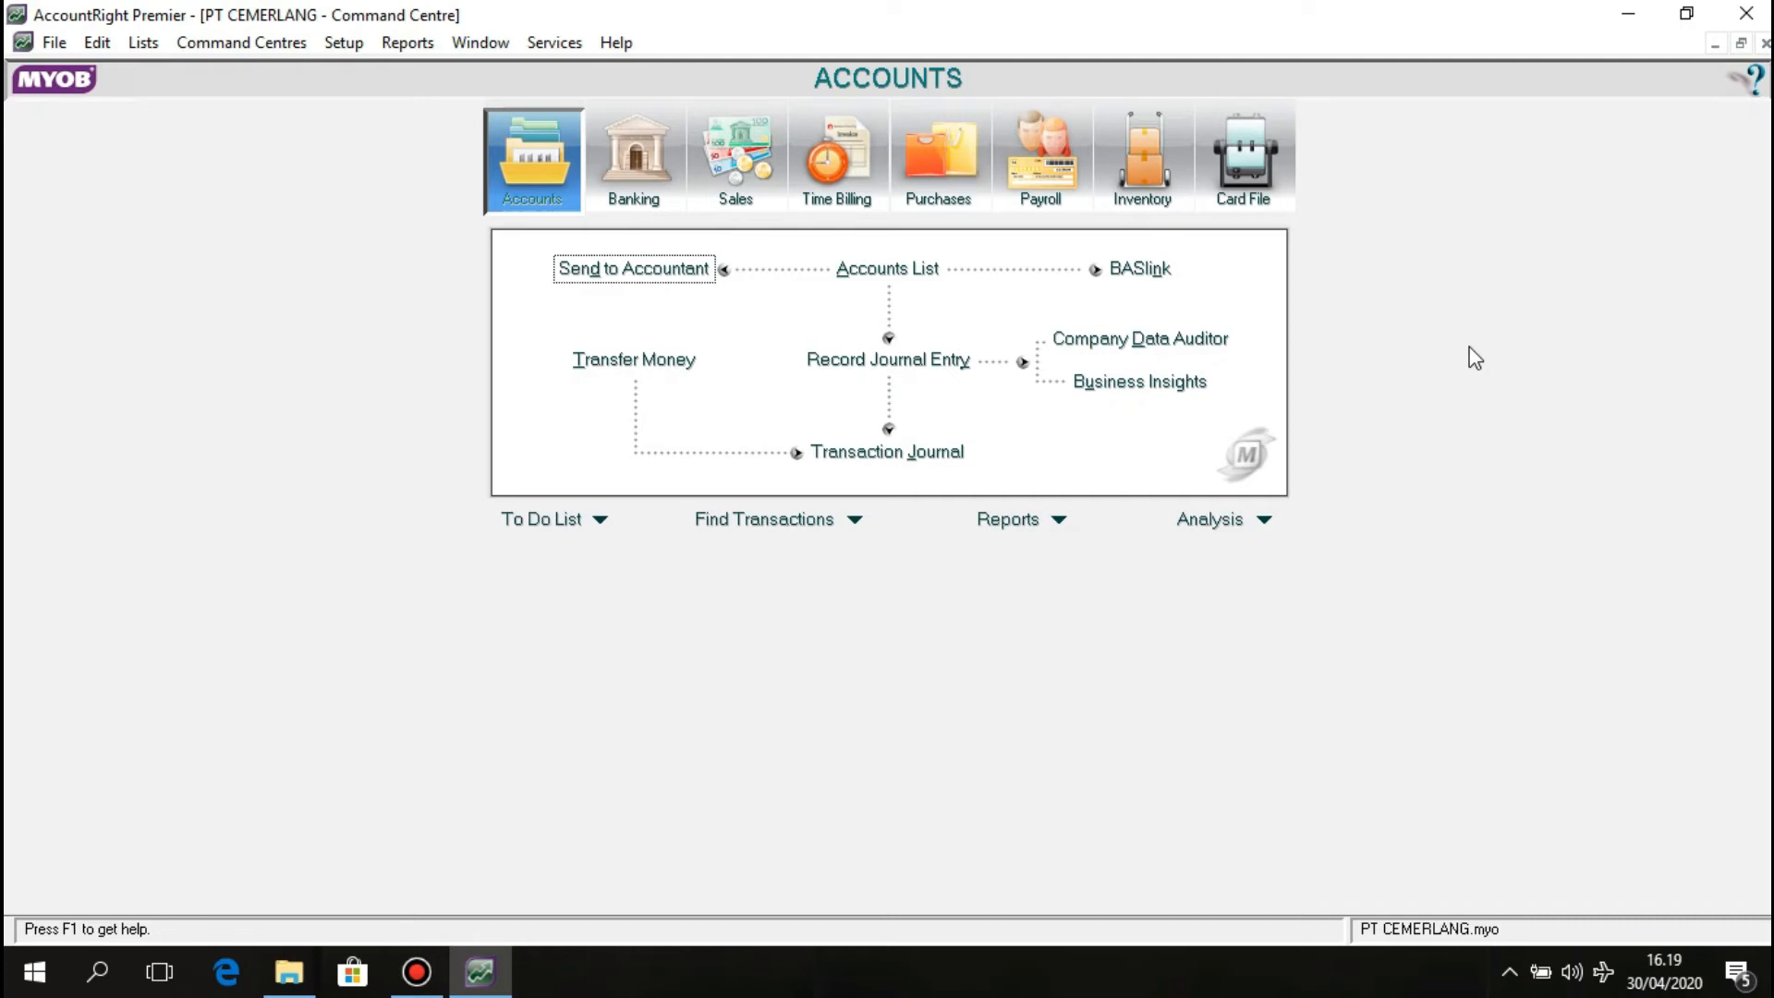
{"action": "left_click", "coordinate": [1160, 196]}
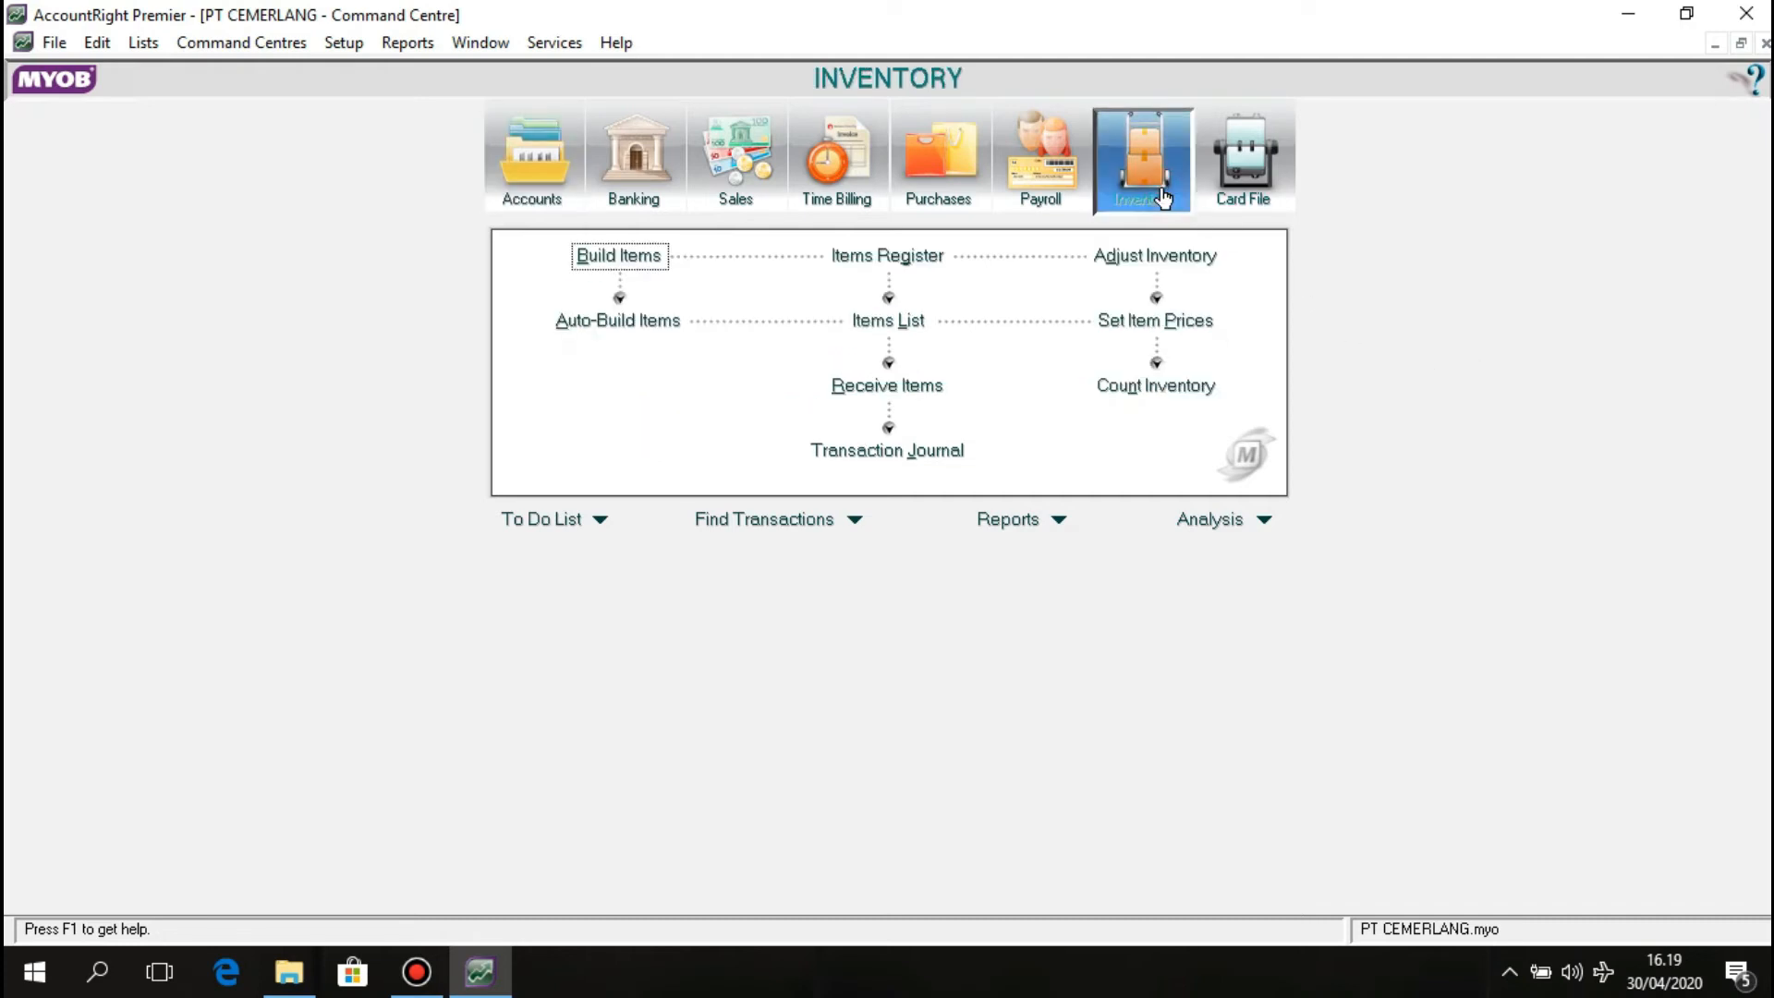
{"action": "left_click", "coordinate": [902, 318]}
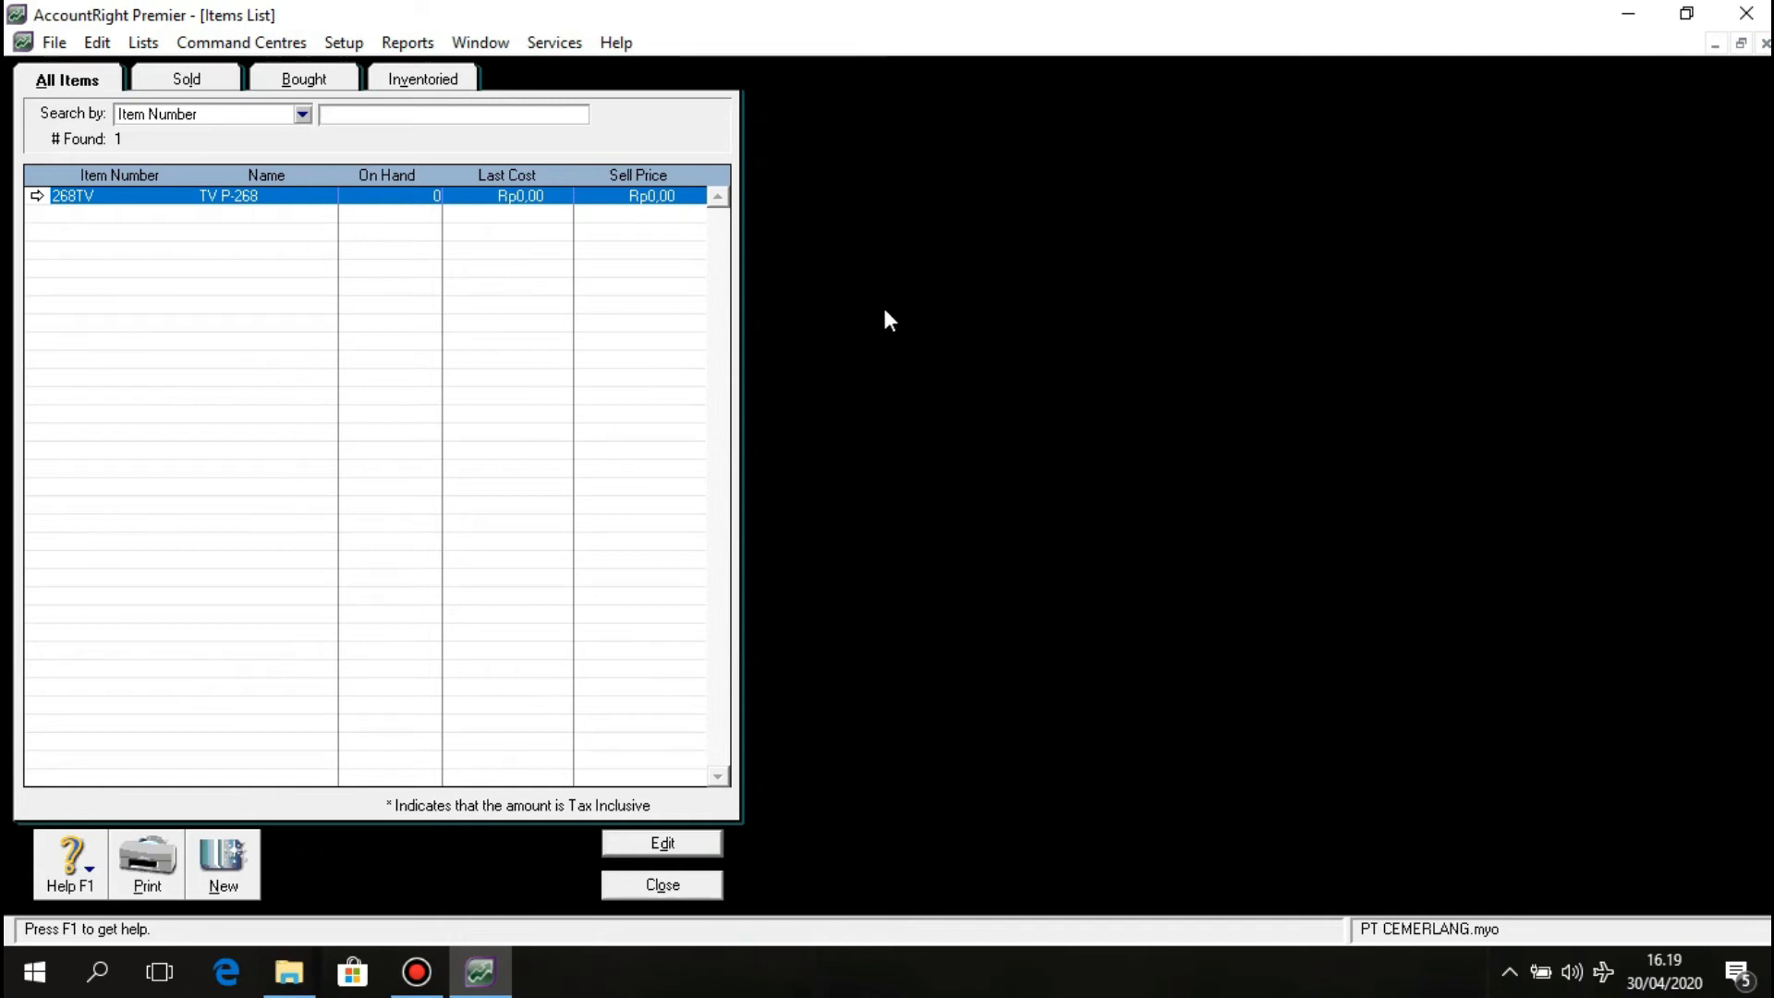
{"action": "left_click", "coordinate": [224, 861]}
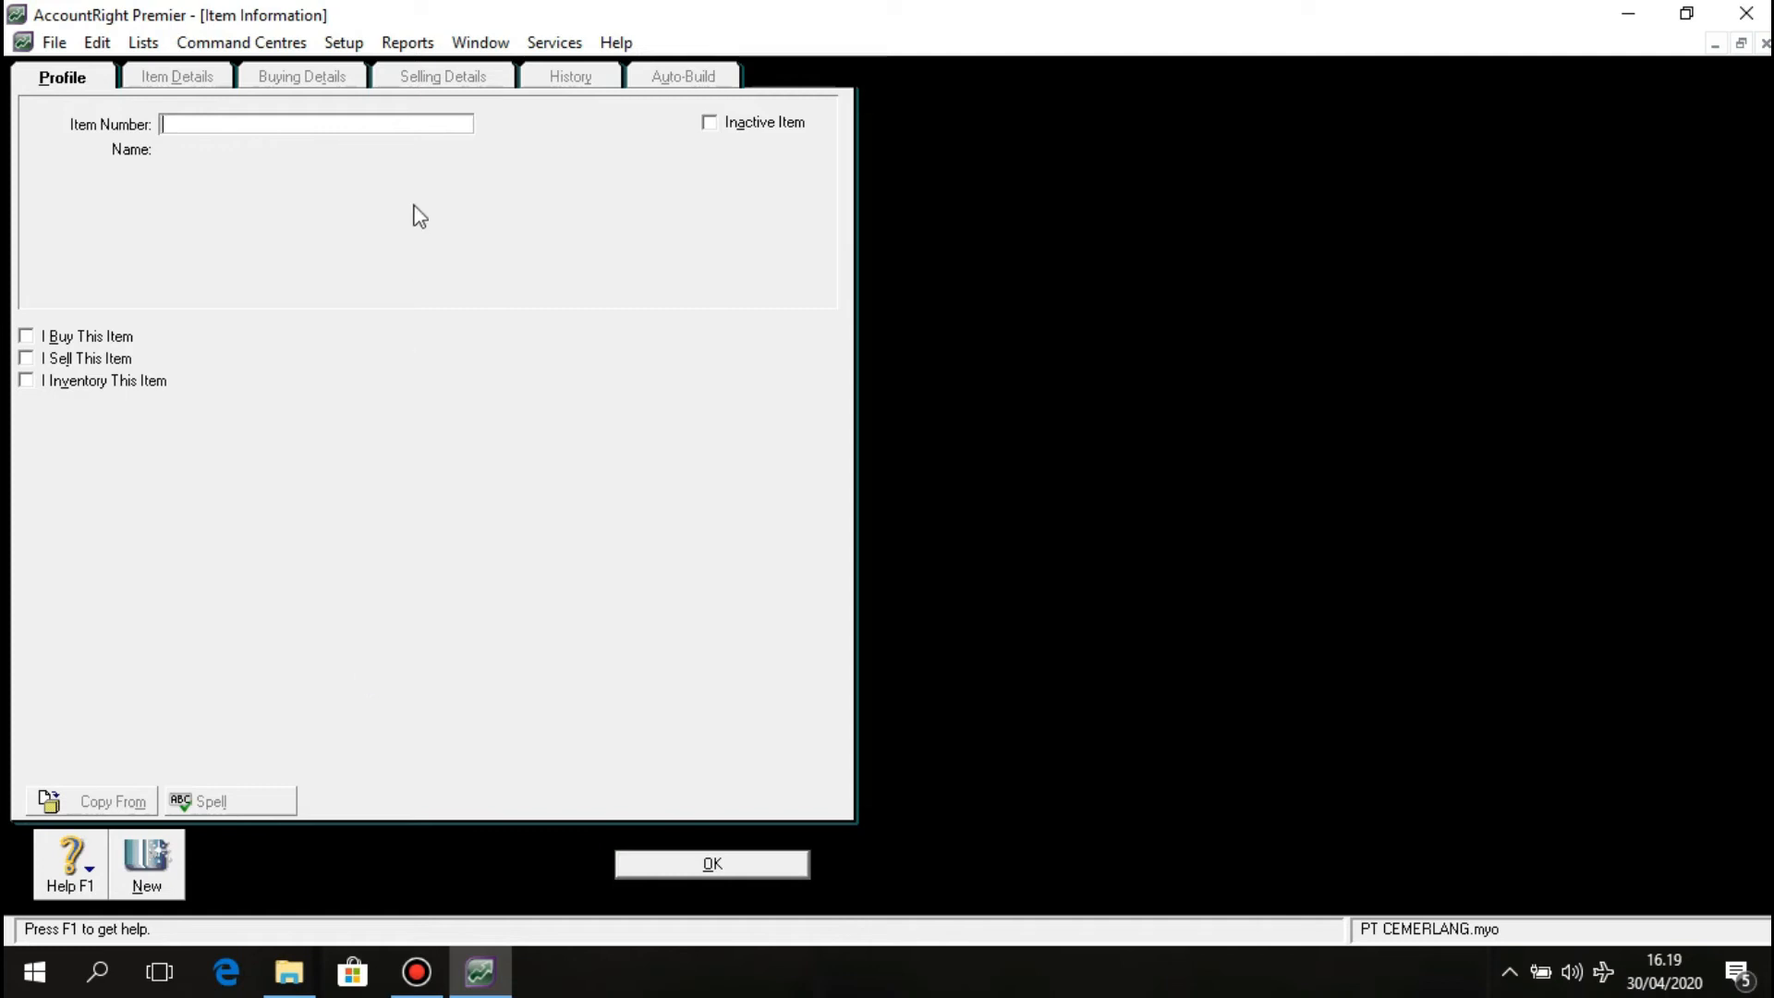
Enter item number C55P, name AC P-55, and tick I Buy, I Sell and I Inventory.
{"action": "left_click", "coordinate": [421, 129]}
{"action": "type", "text": "C55P"}
{"action": "key", "text": "Tab"}
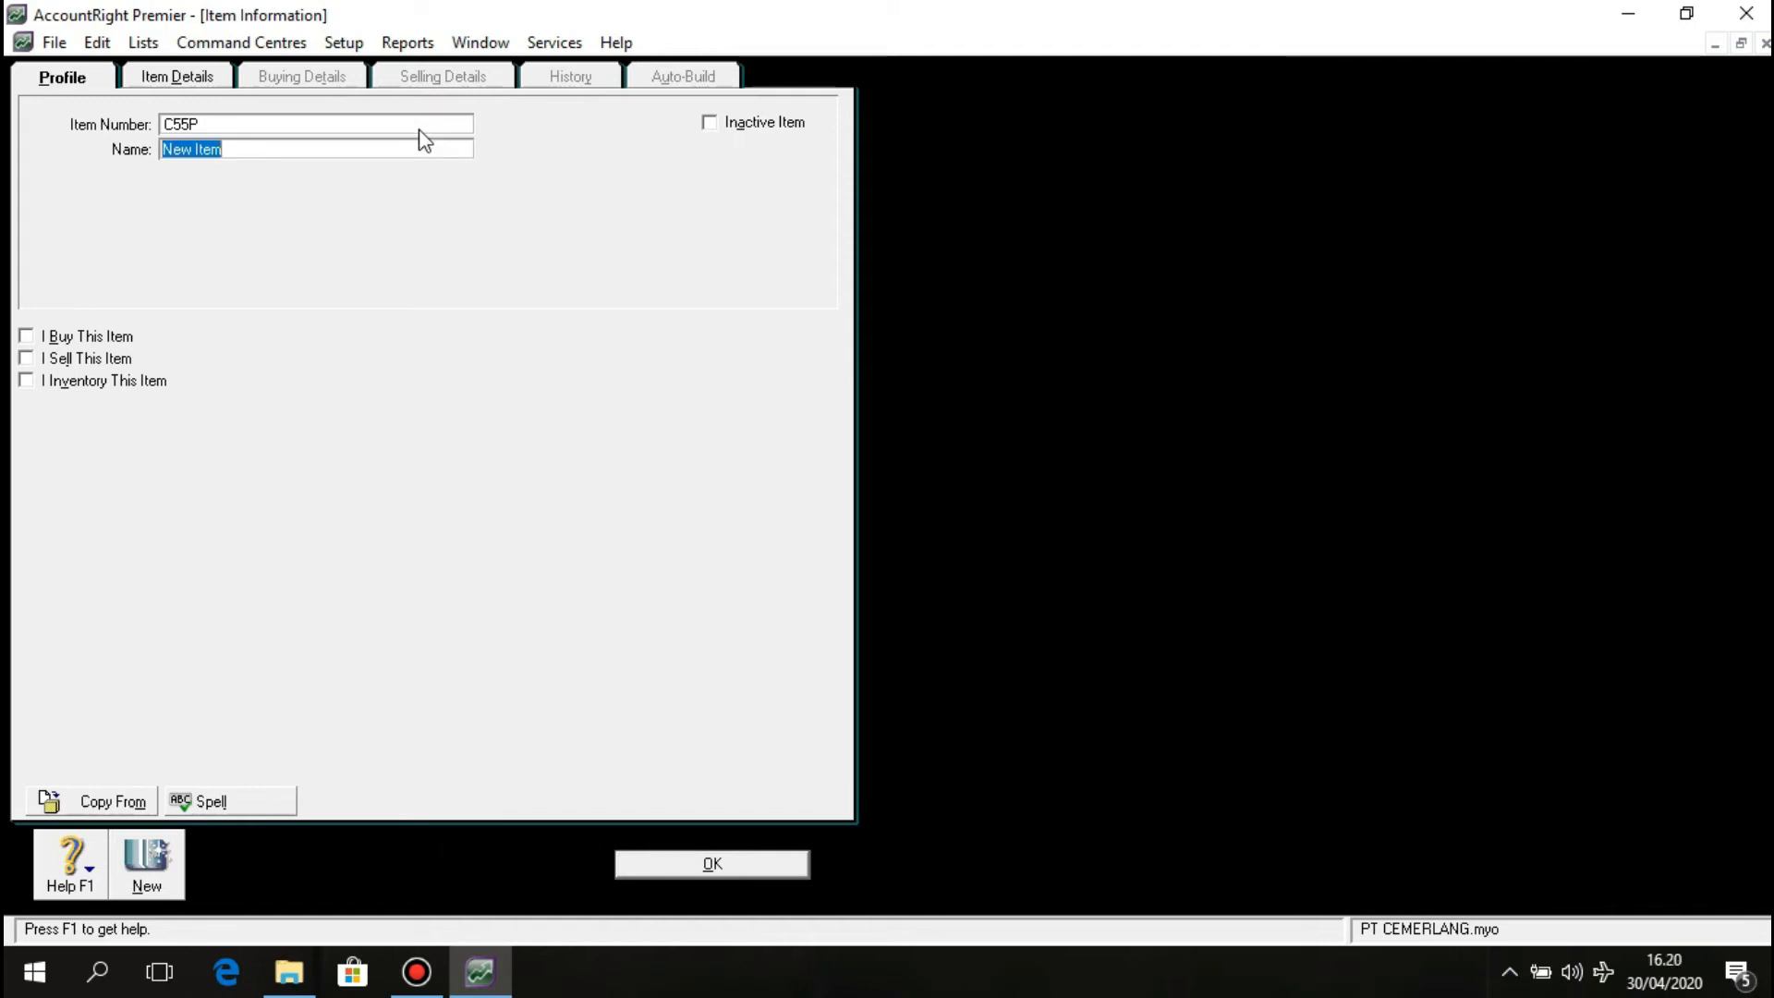
{"action": "type", "text": "AC"}
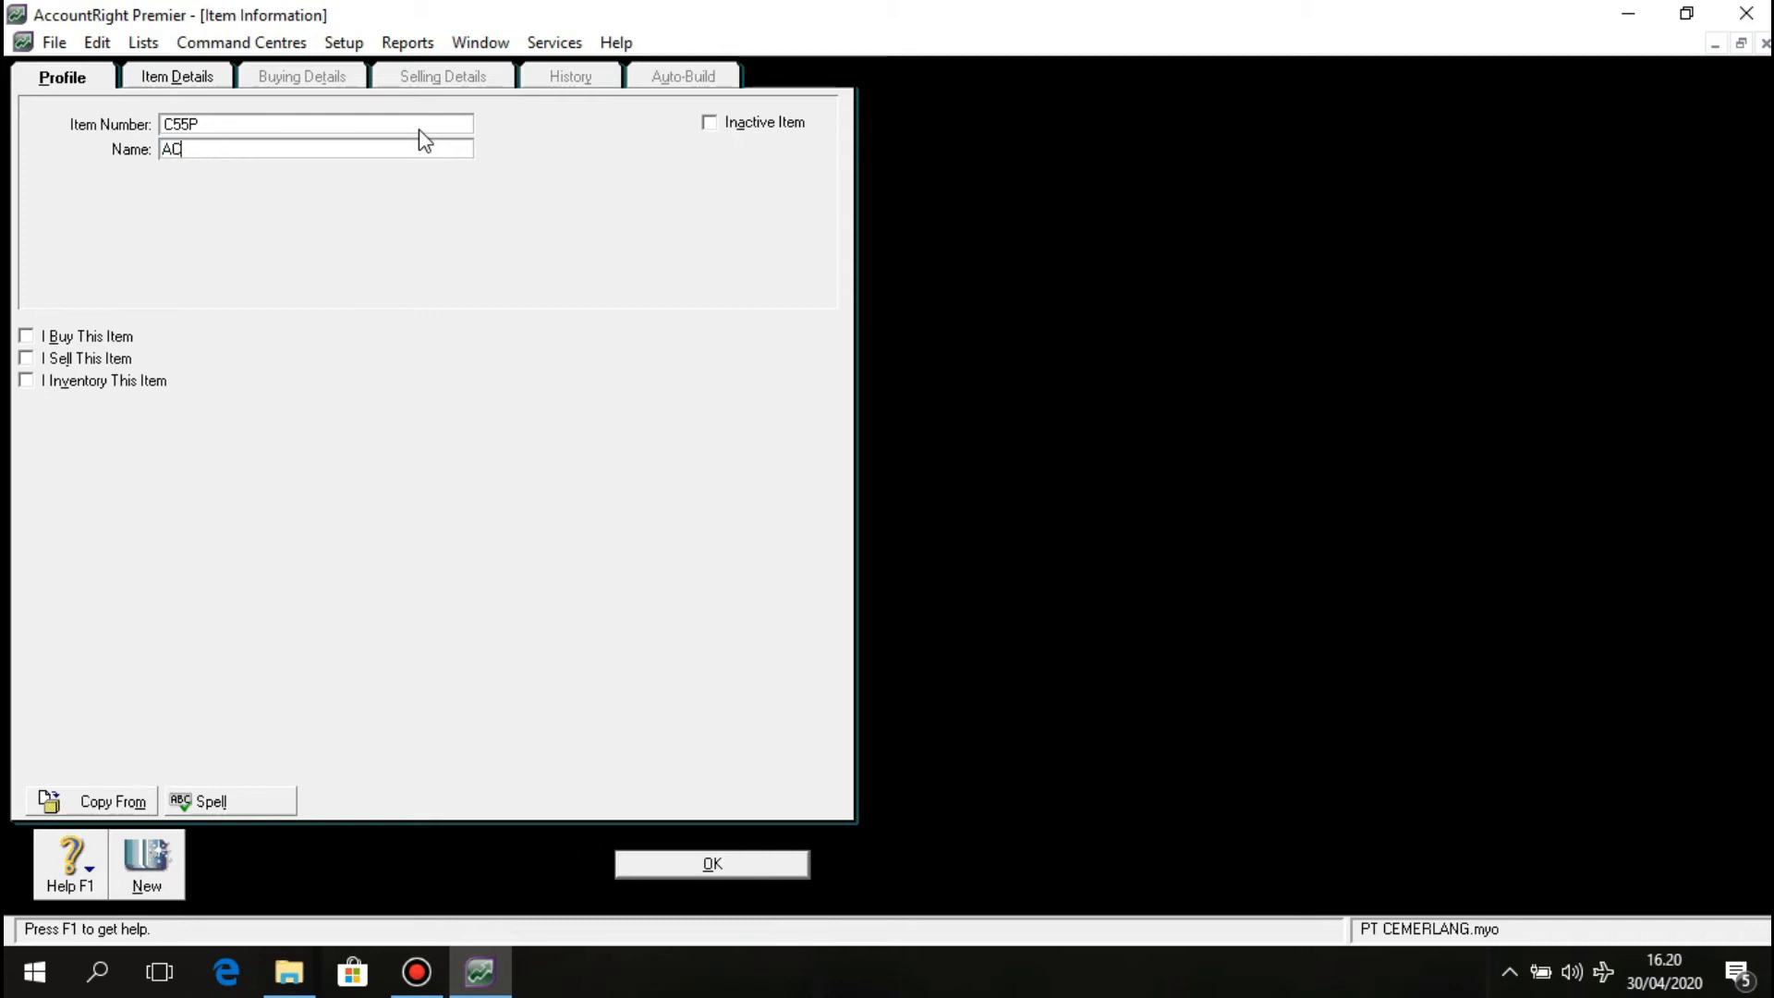
{"action": "type", "text": " P-55"}
{"action": "left_click", "coordinate": [30, 339]}
{"action": "left_click", "coordinate": [31, 365]}
{"action": "left_click", "coordinate": [25, 382]}
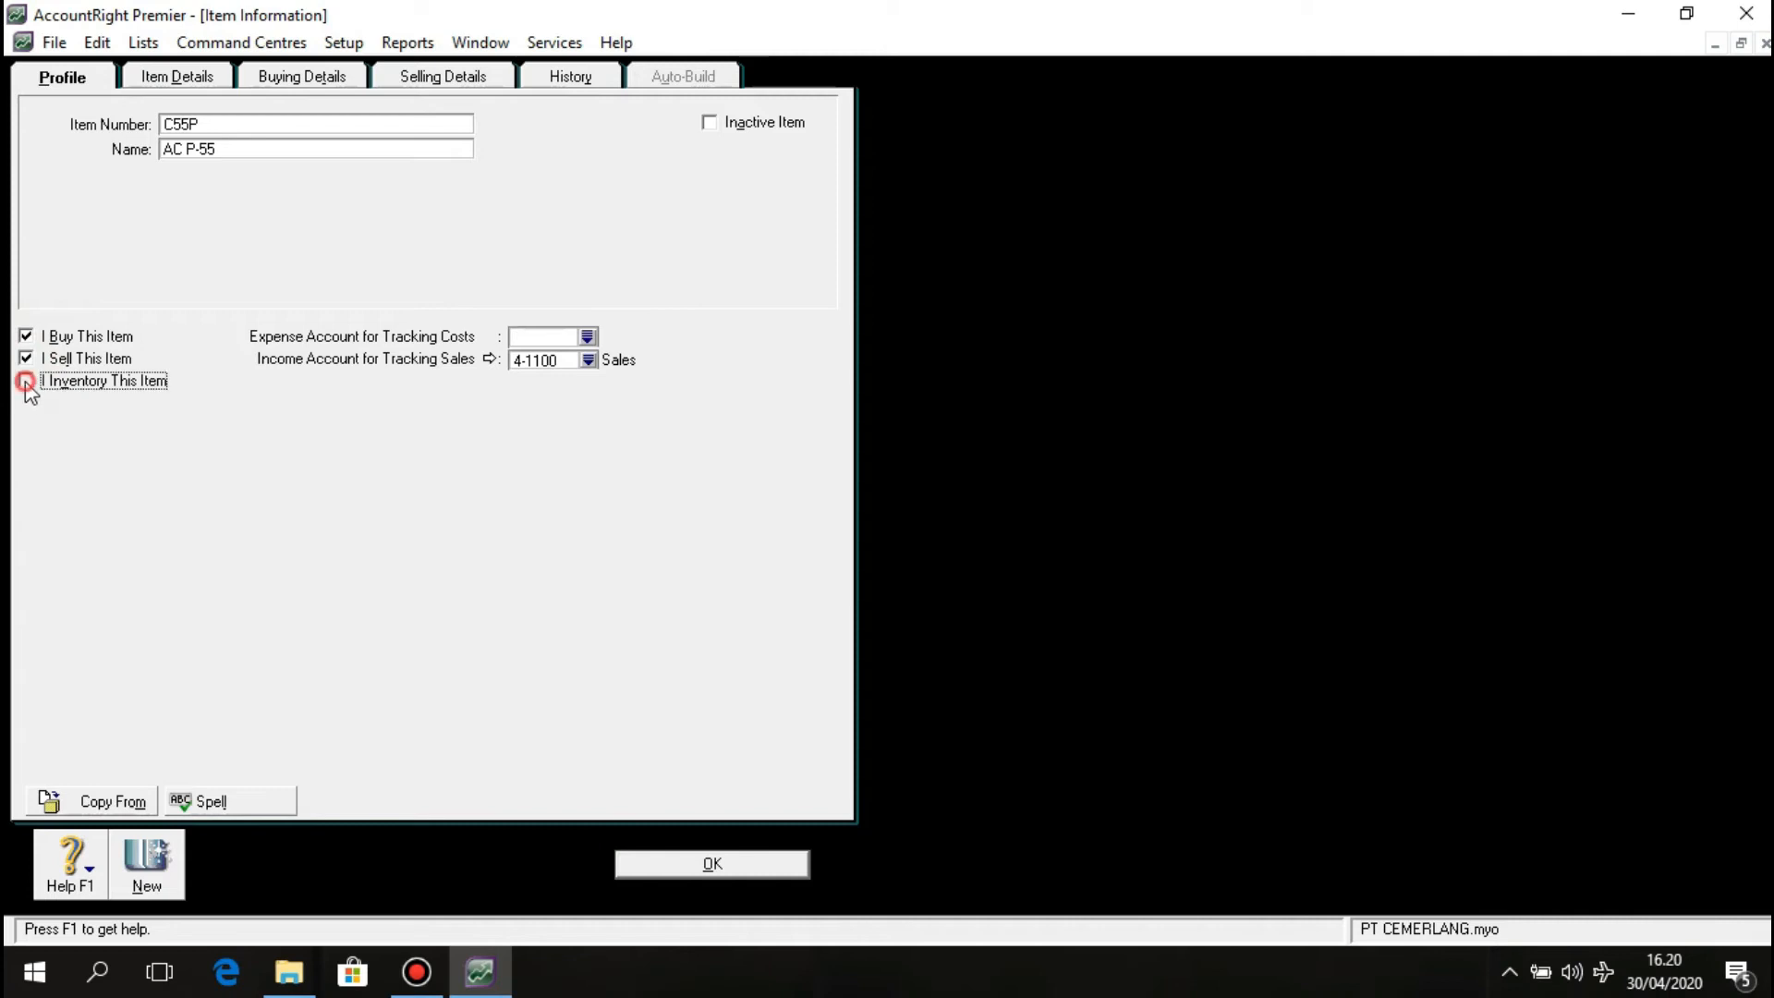
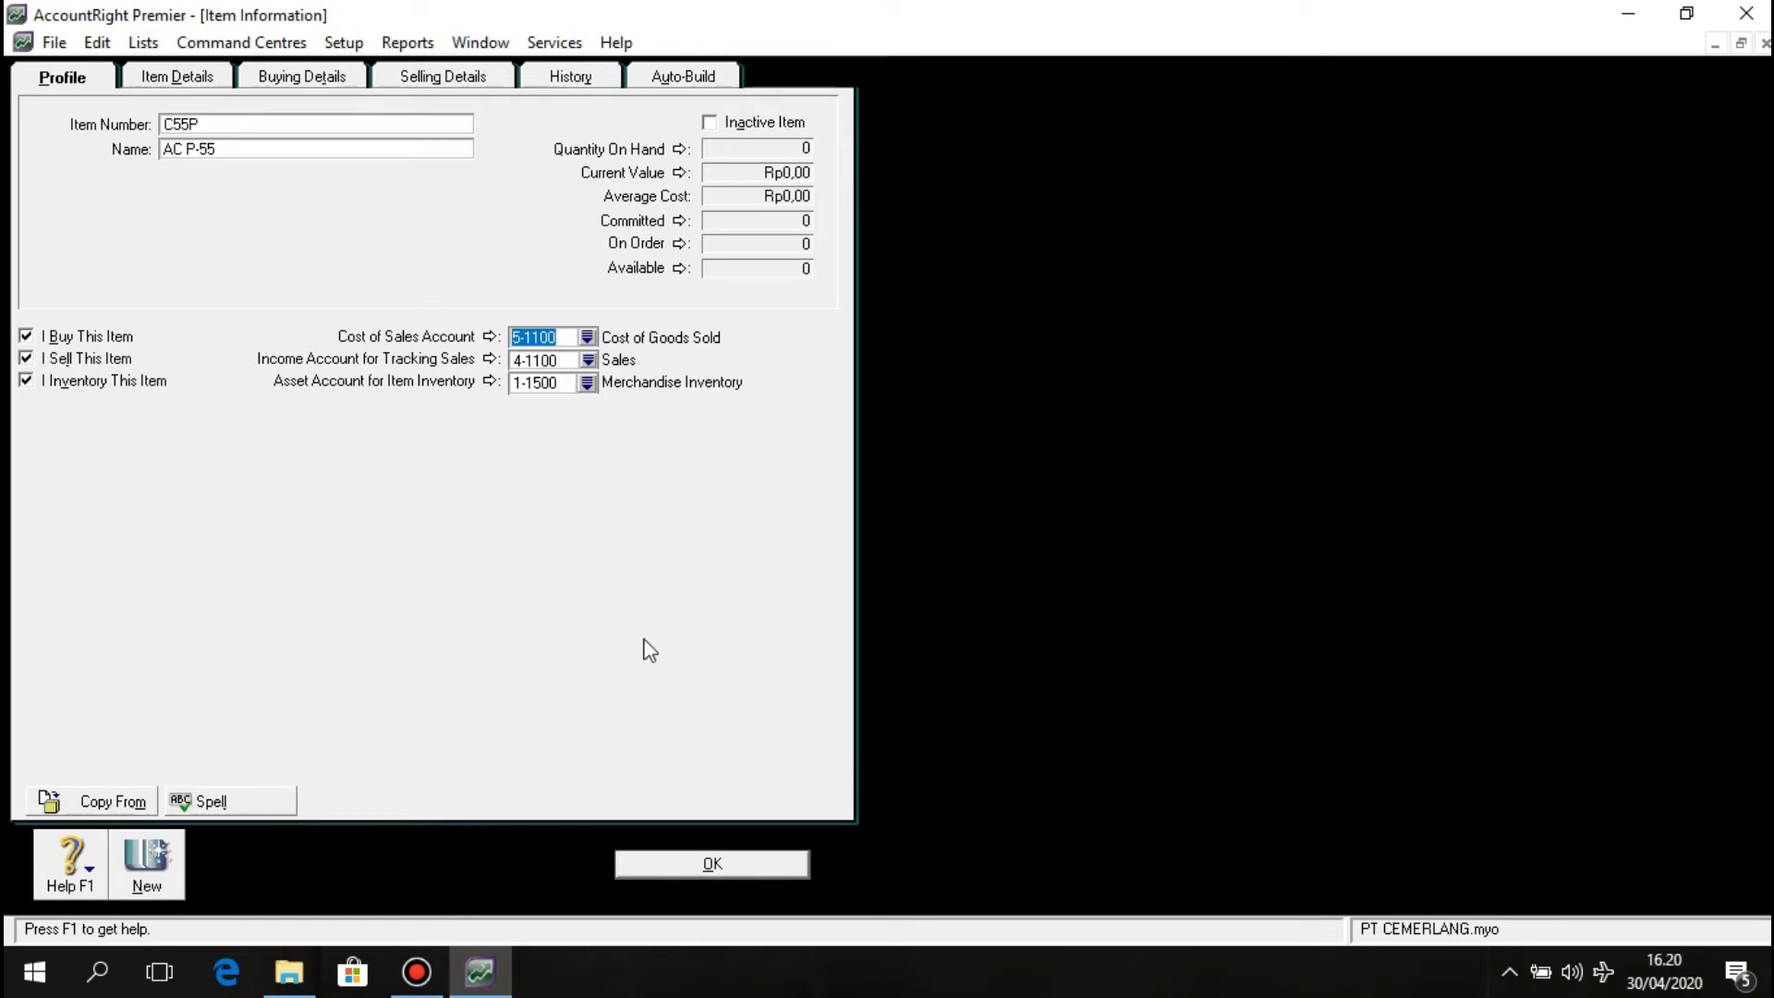
Close the AC P-55 item record so item C55P is saved.
{"action": "left_click", "coordinate": [678, 866]}
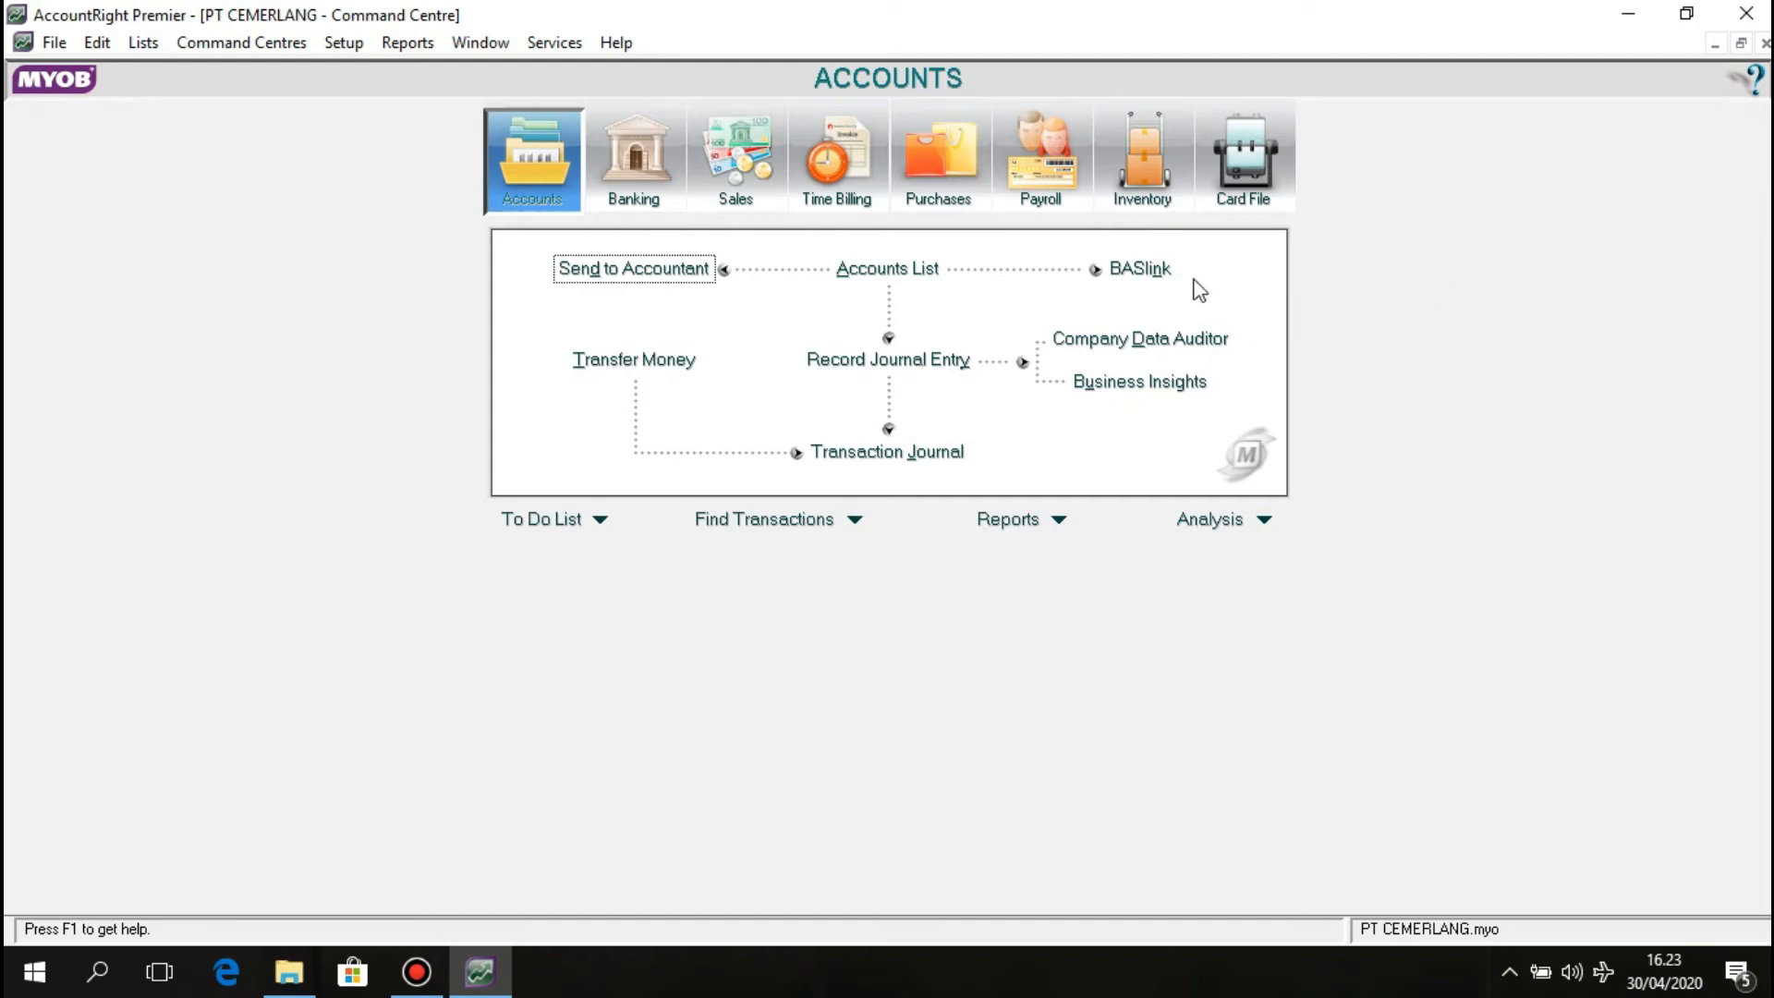
Start a new inventory adjustment dated 01/12/2011.
{"action": "left_click", "coordinate": [1141, 171]}
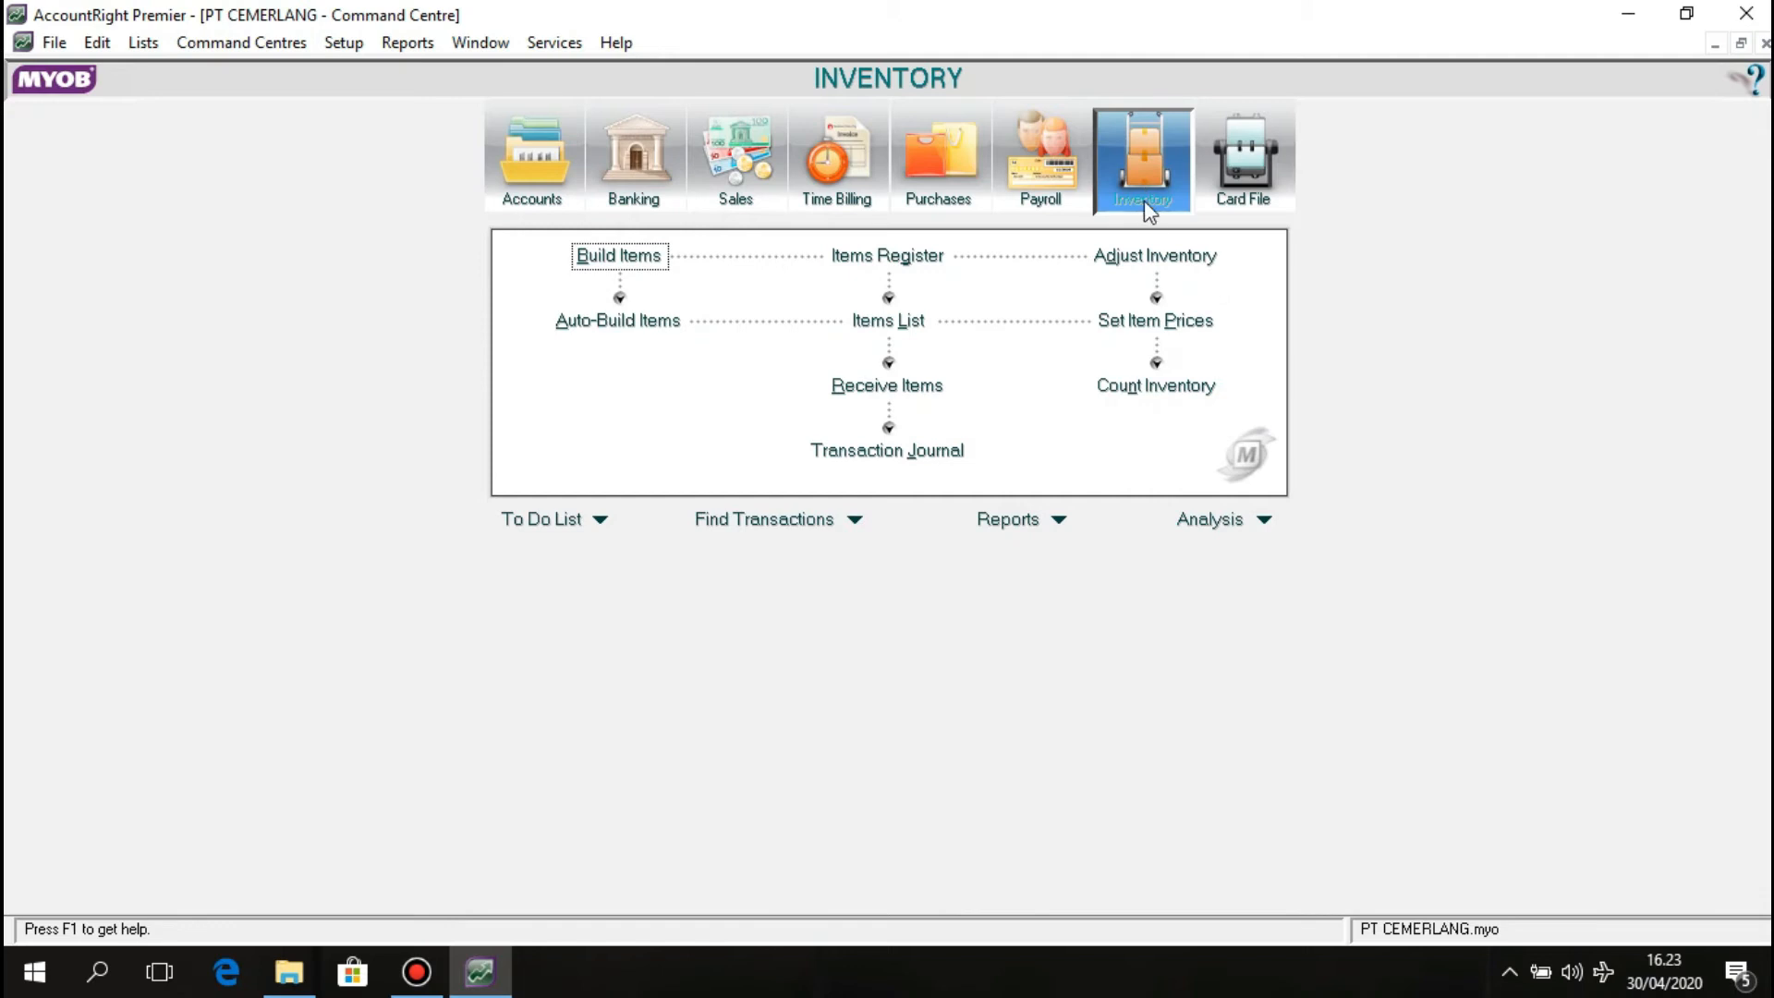
{"action": "left_click", "coordinate": [1150, 257]}
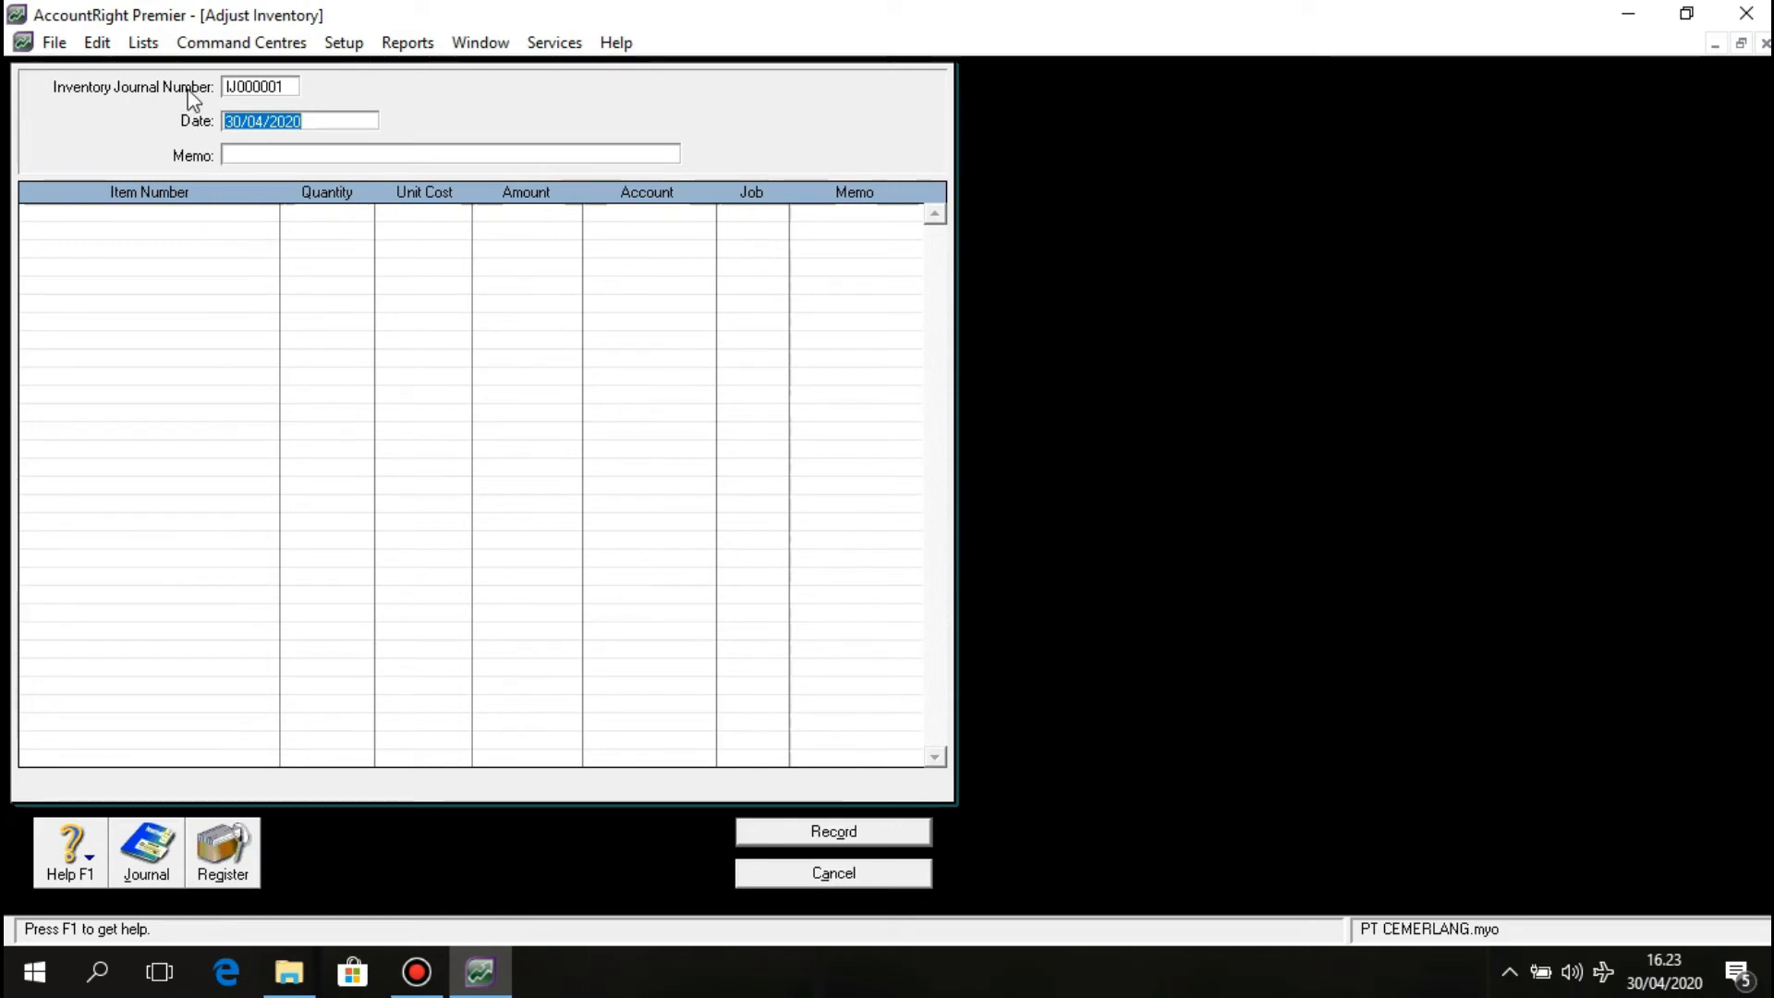
{"action": "left_click", "coordinate": [253, 121]}
{"action": "double_click", "coordinate": [253, 121]}
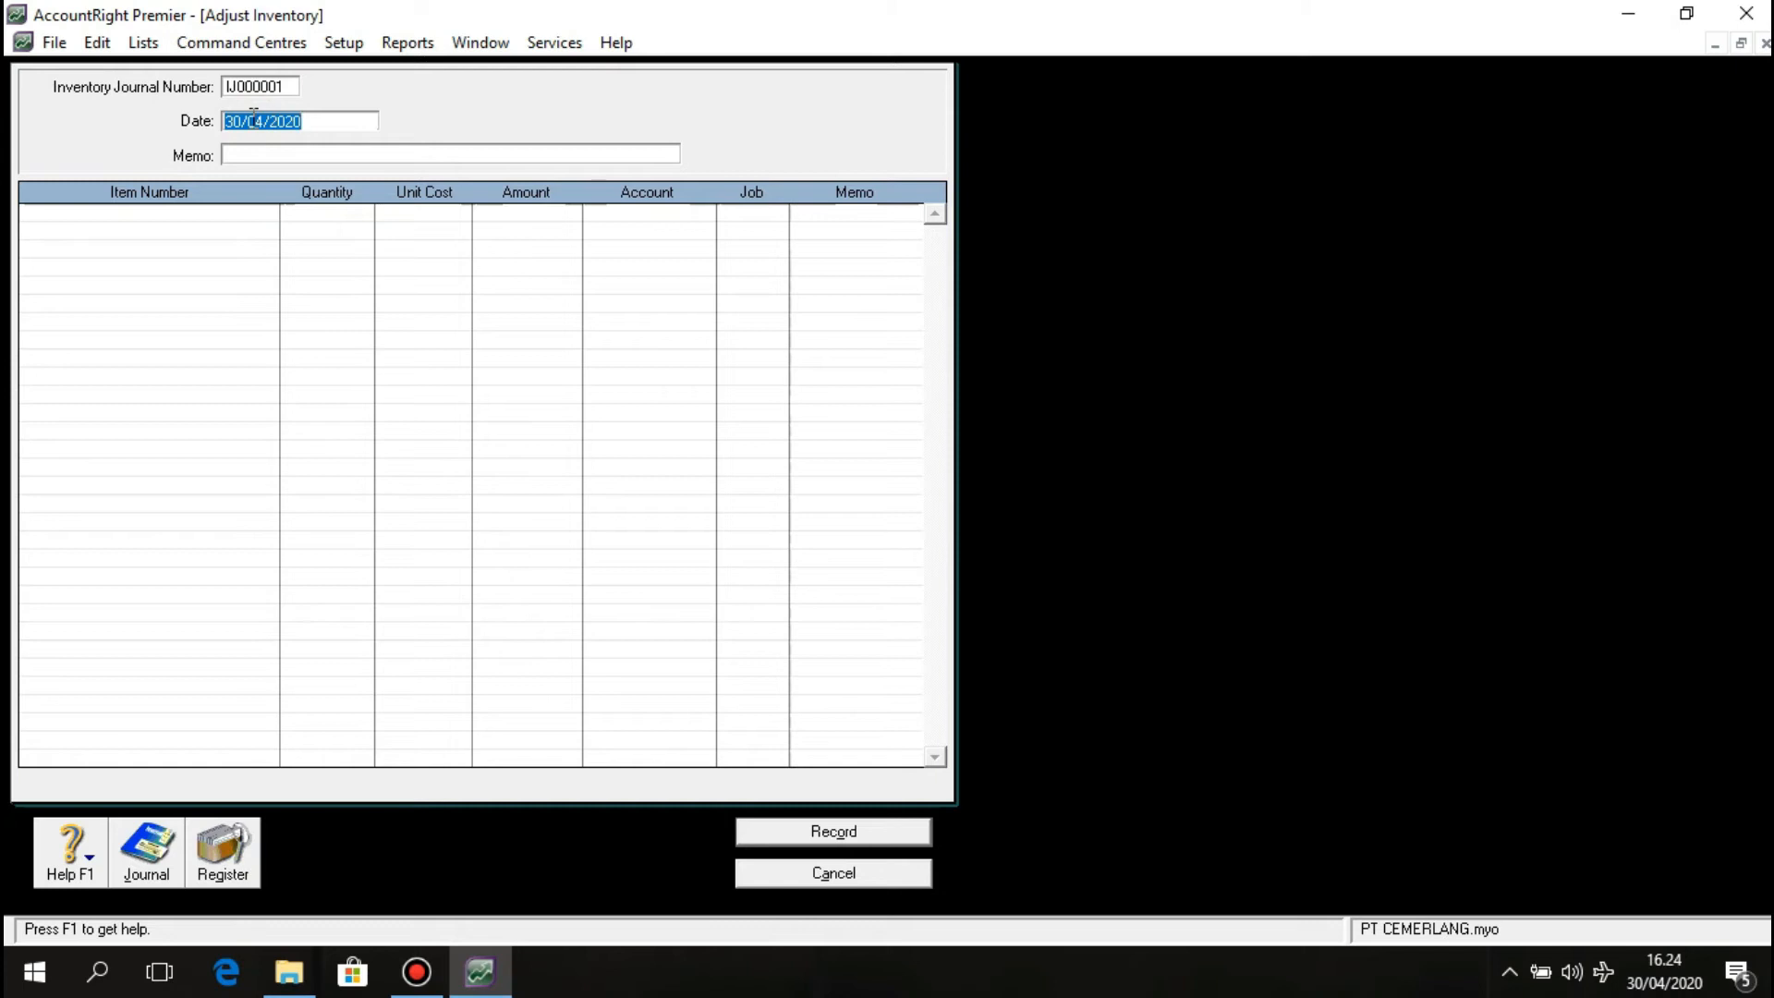
{"action": "type", "text": "01"}
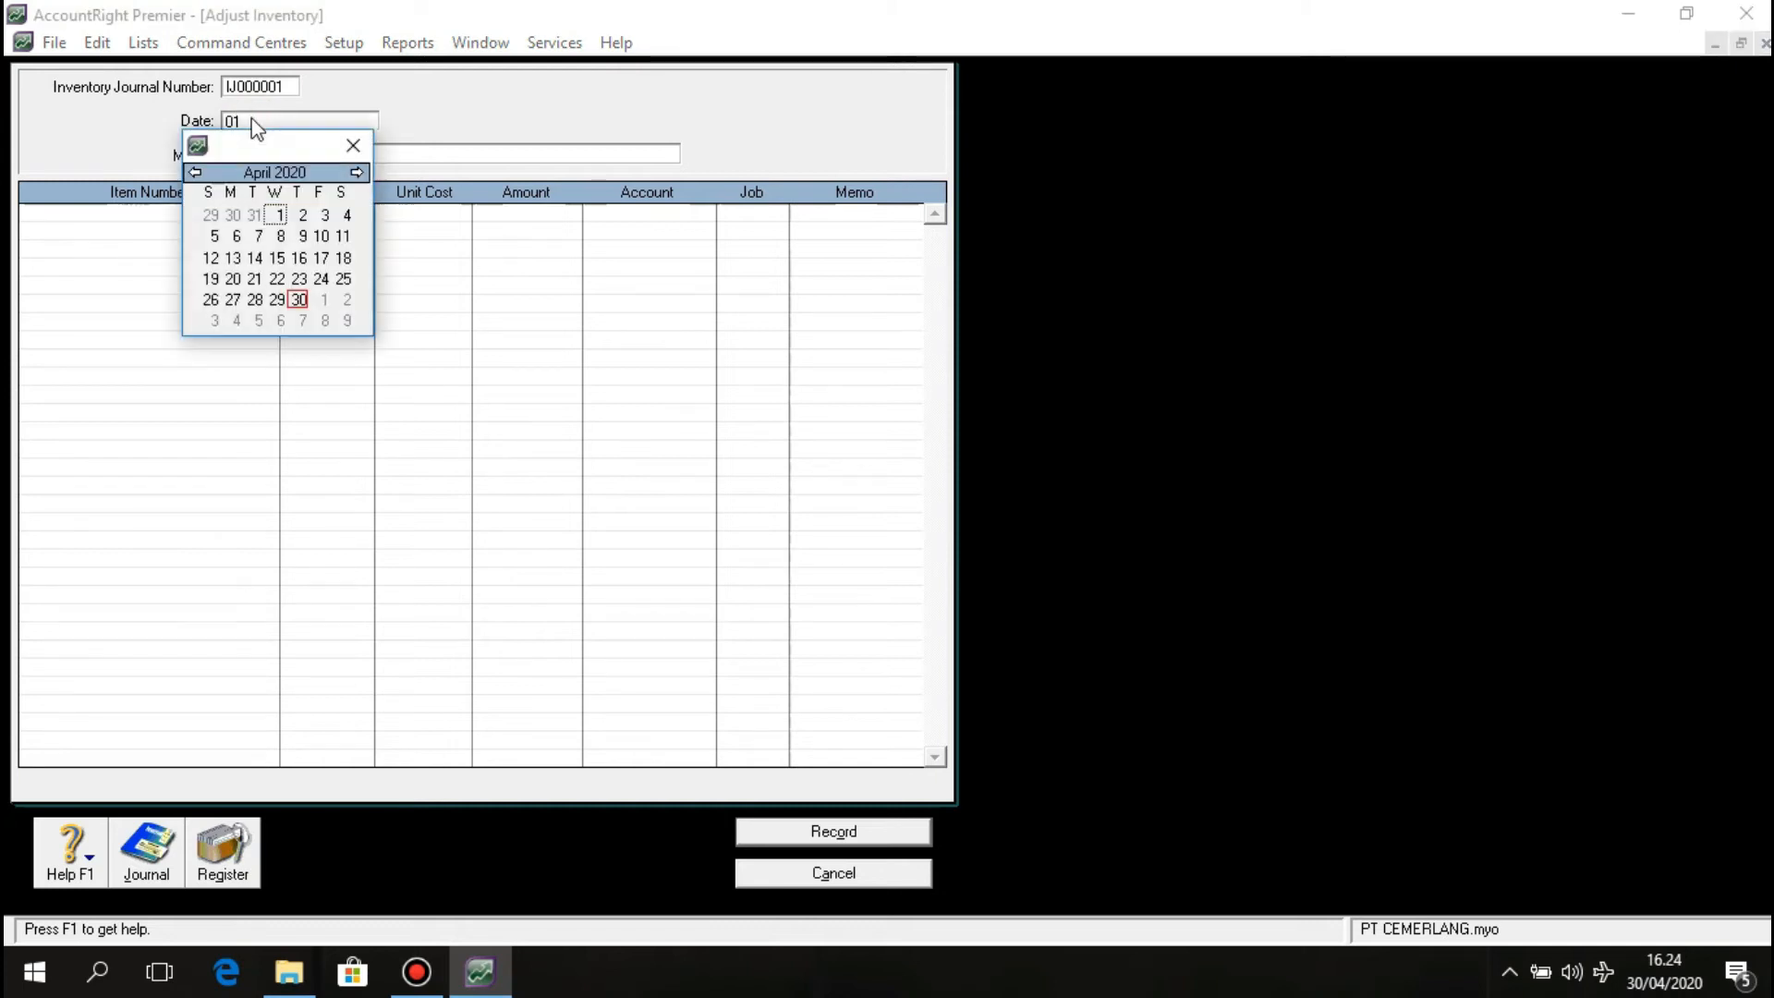
{"action": "left_click", "coordinate": [343, 145]}
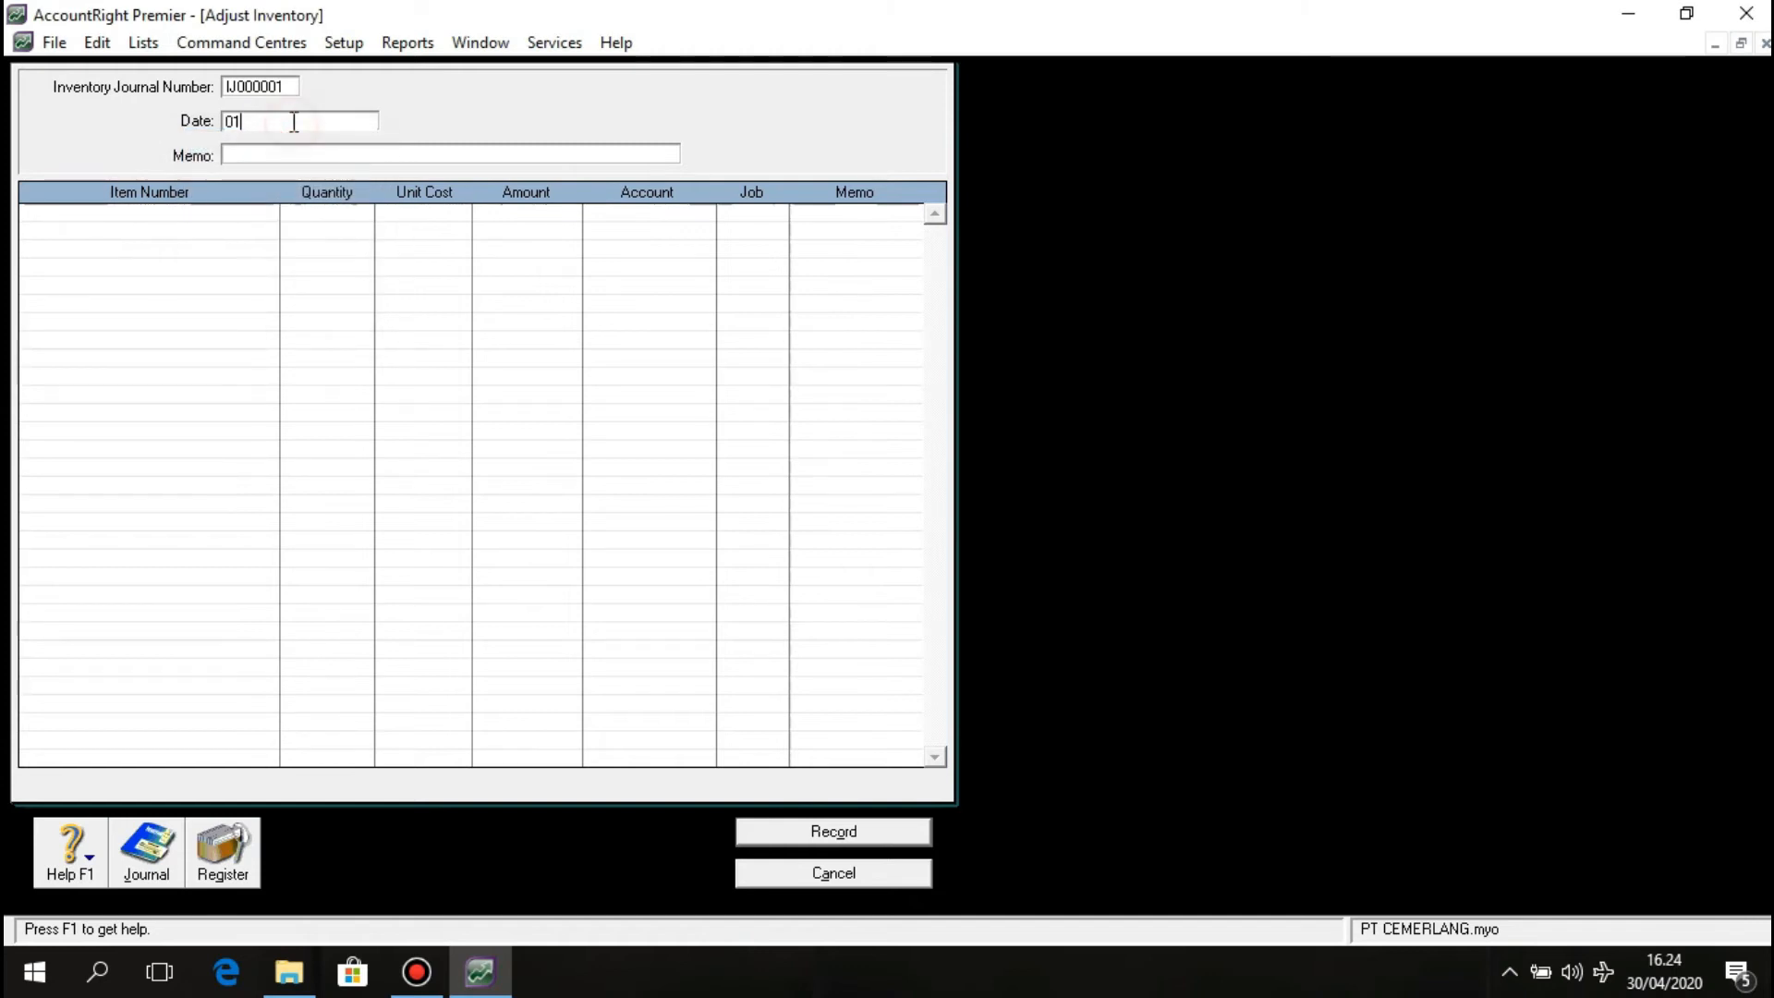
{"action": "type", "text": "0"}
{"action": "key", "text": "BackSpace"}
{"action": "type", "text": "/1"}
{"action": "type", "text": "2/"}
{"action": "type", "text": "210"}
{"action": "key", "text": "BackSpace"}
{"action": "key", "text": "BackSpace"}
{"action": "type", "text": "01"}
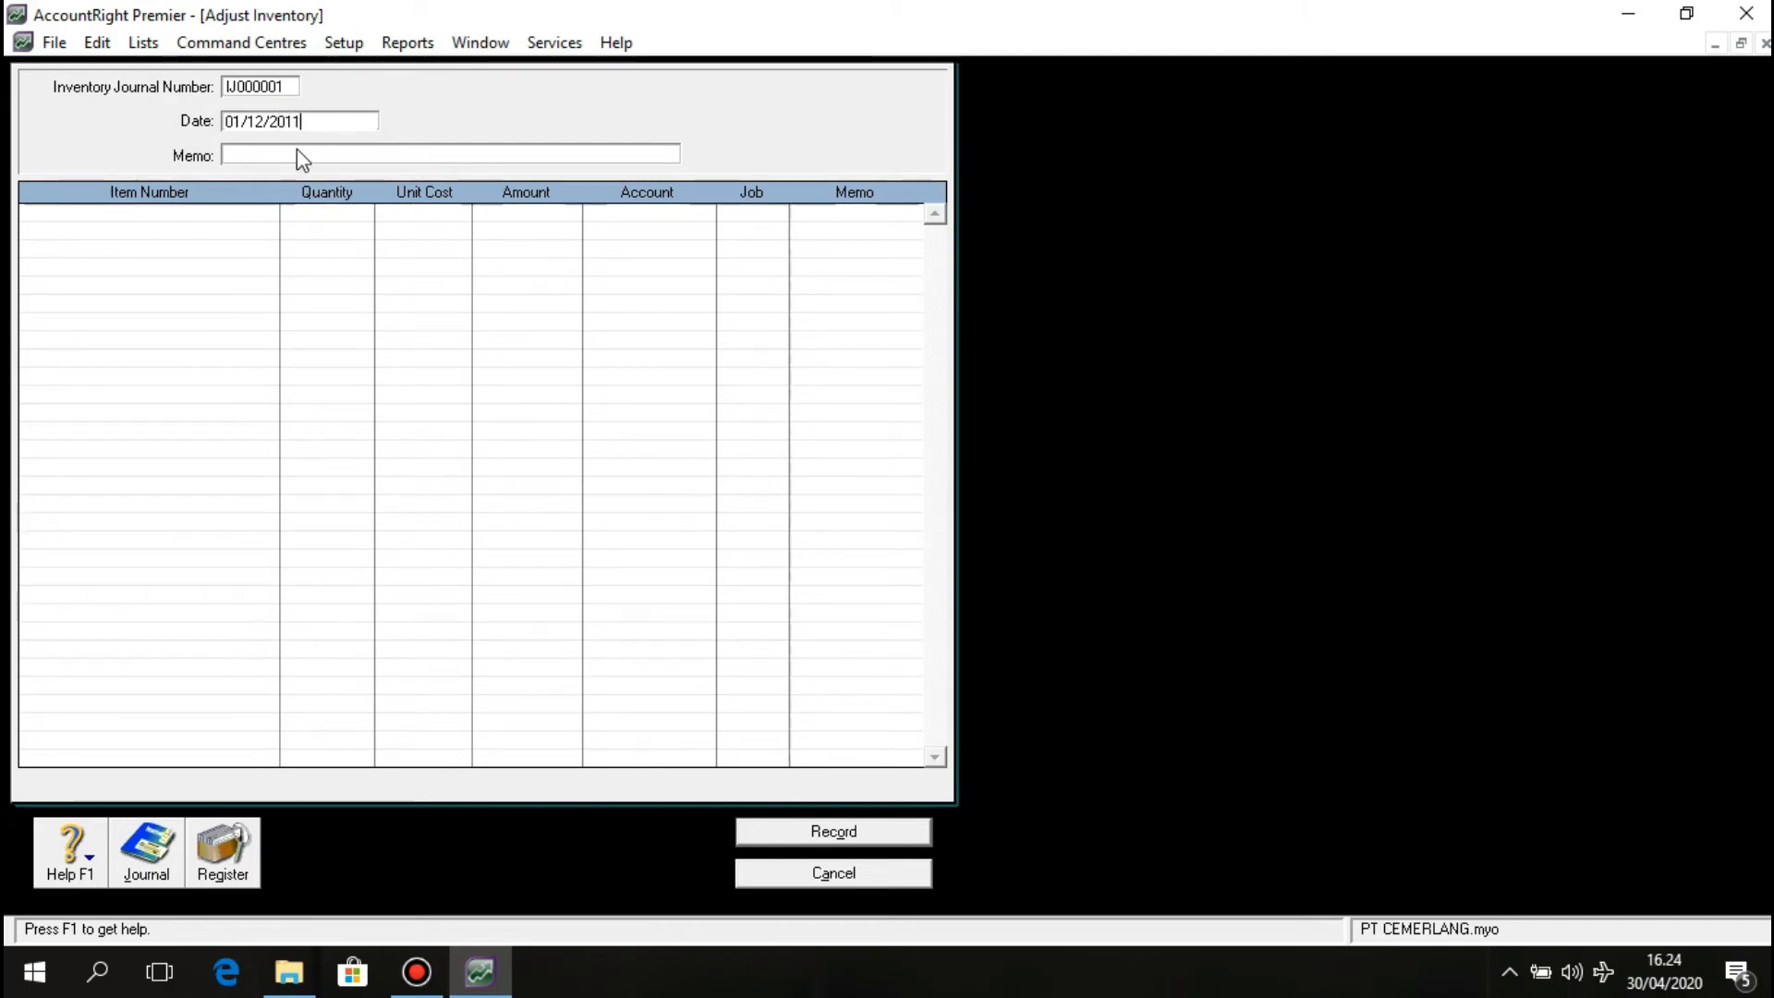
{"action": "type", "text": "1"}
Enter the memo 'Saldo Awal Persediaan Barang Dagang Per 1 Desember 2011'.
{"action": "left_click", "coordinate": [237, 155]}
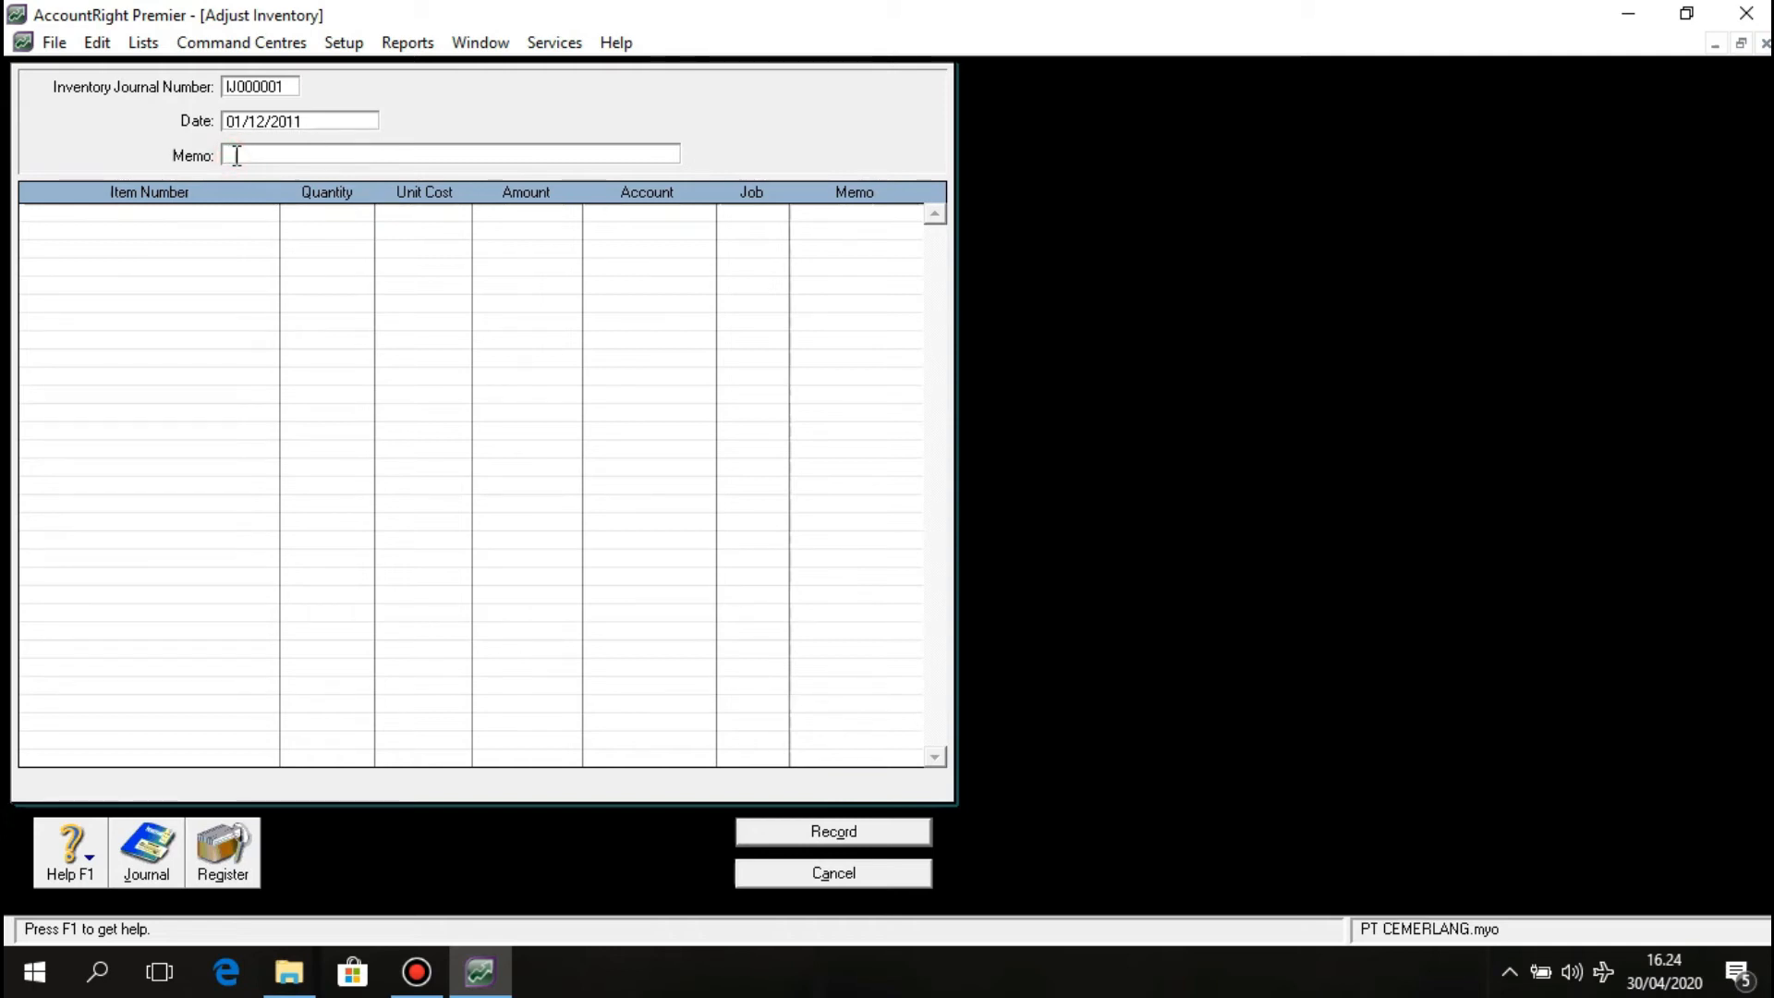
{"action": "type", "text": "Sa"}
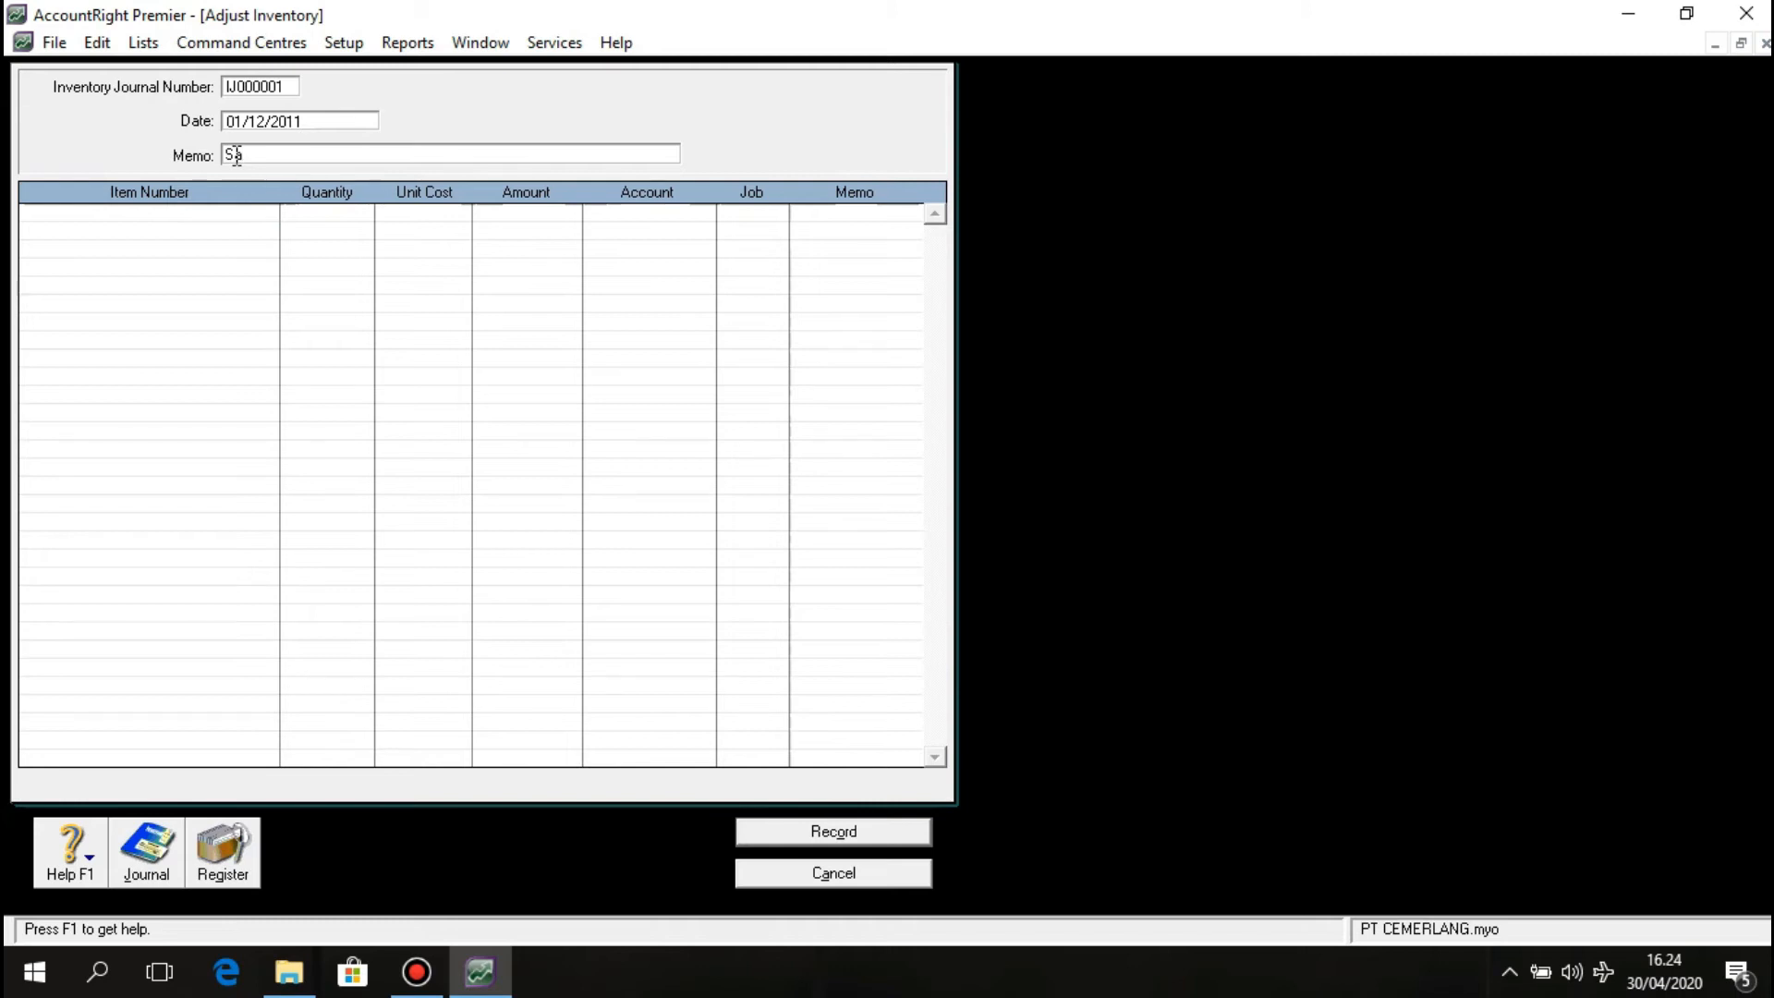
{"action": "type", "text": "ldo Awal Persedian"}
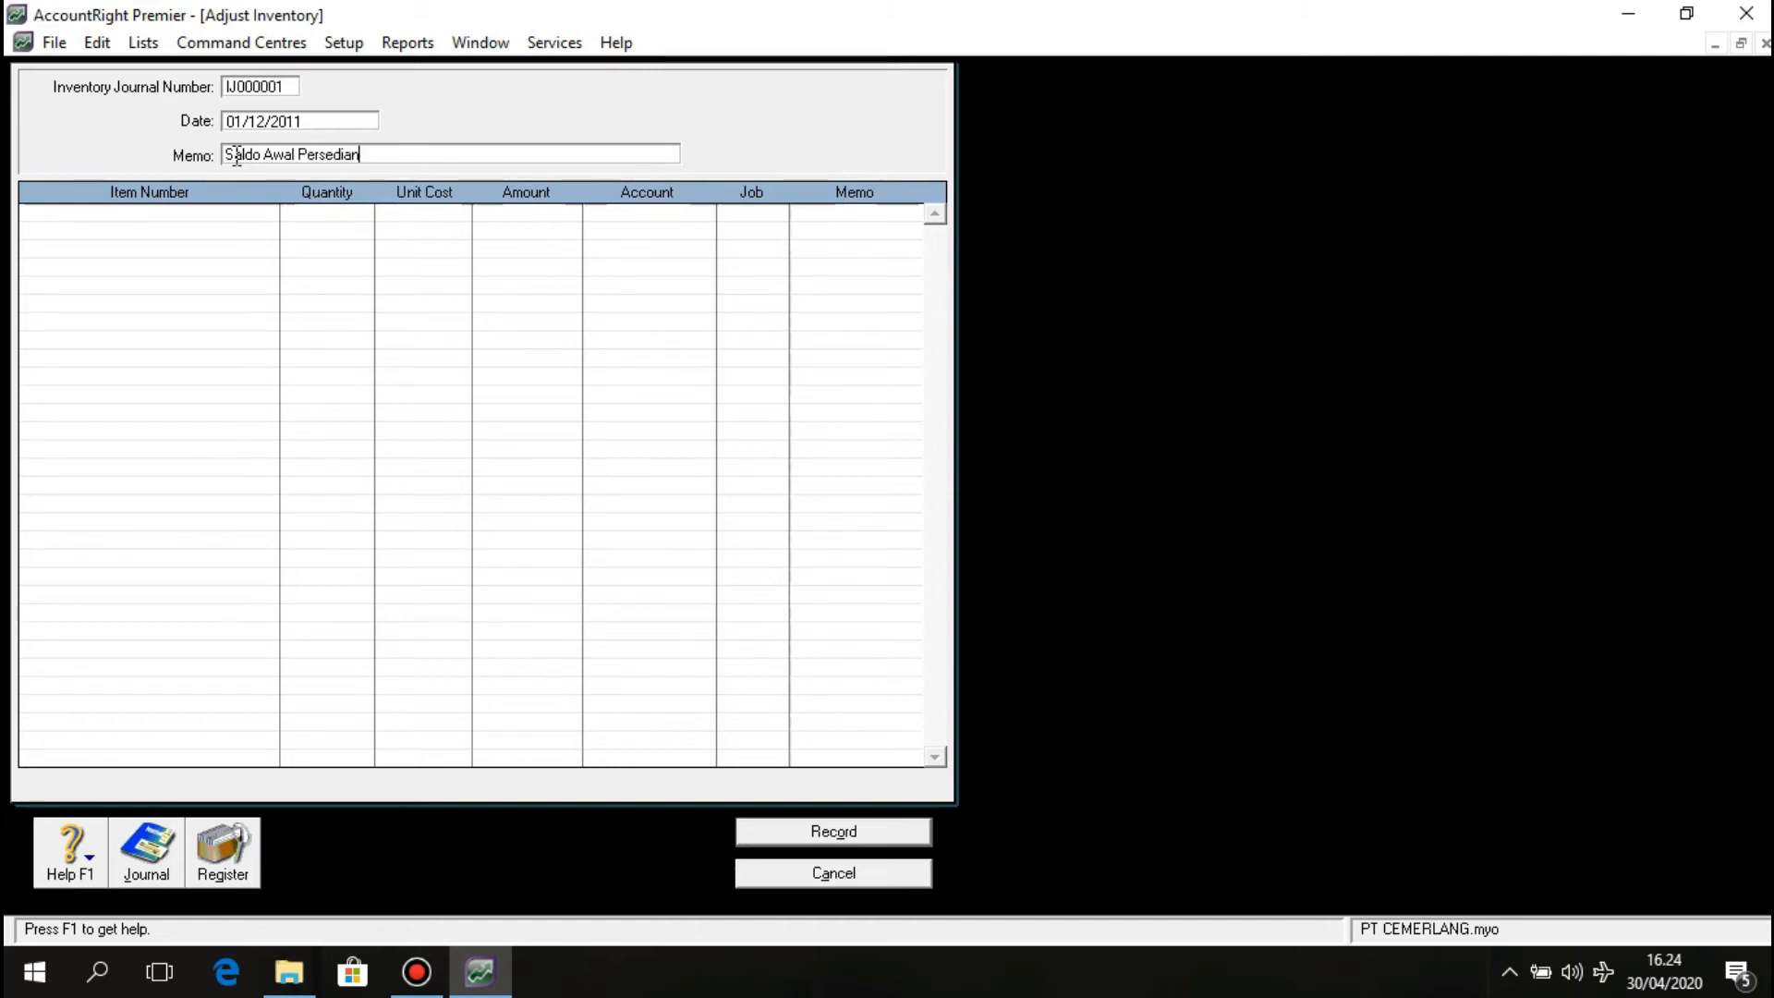
{"action": "key", "text": "BackSpace"}
{"action": "type", "text": "an Barang Dagang"}
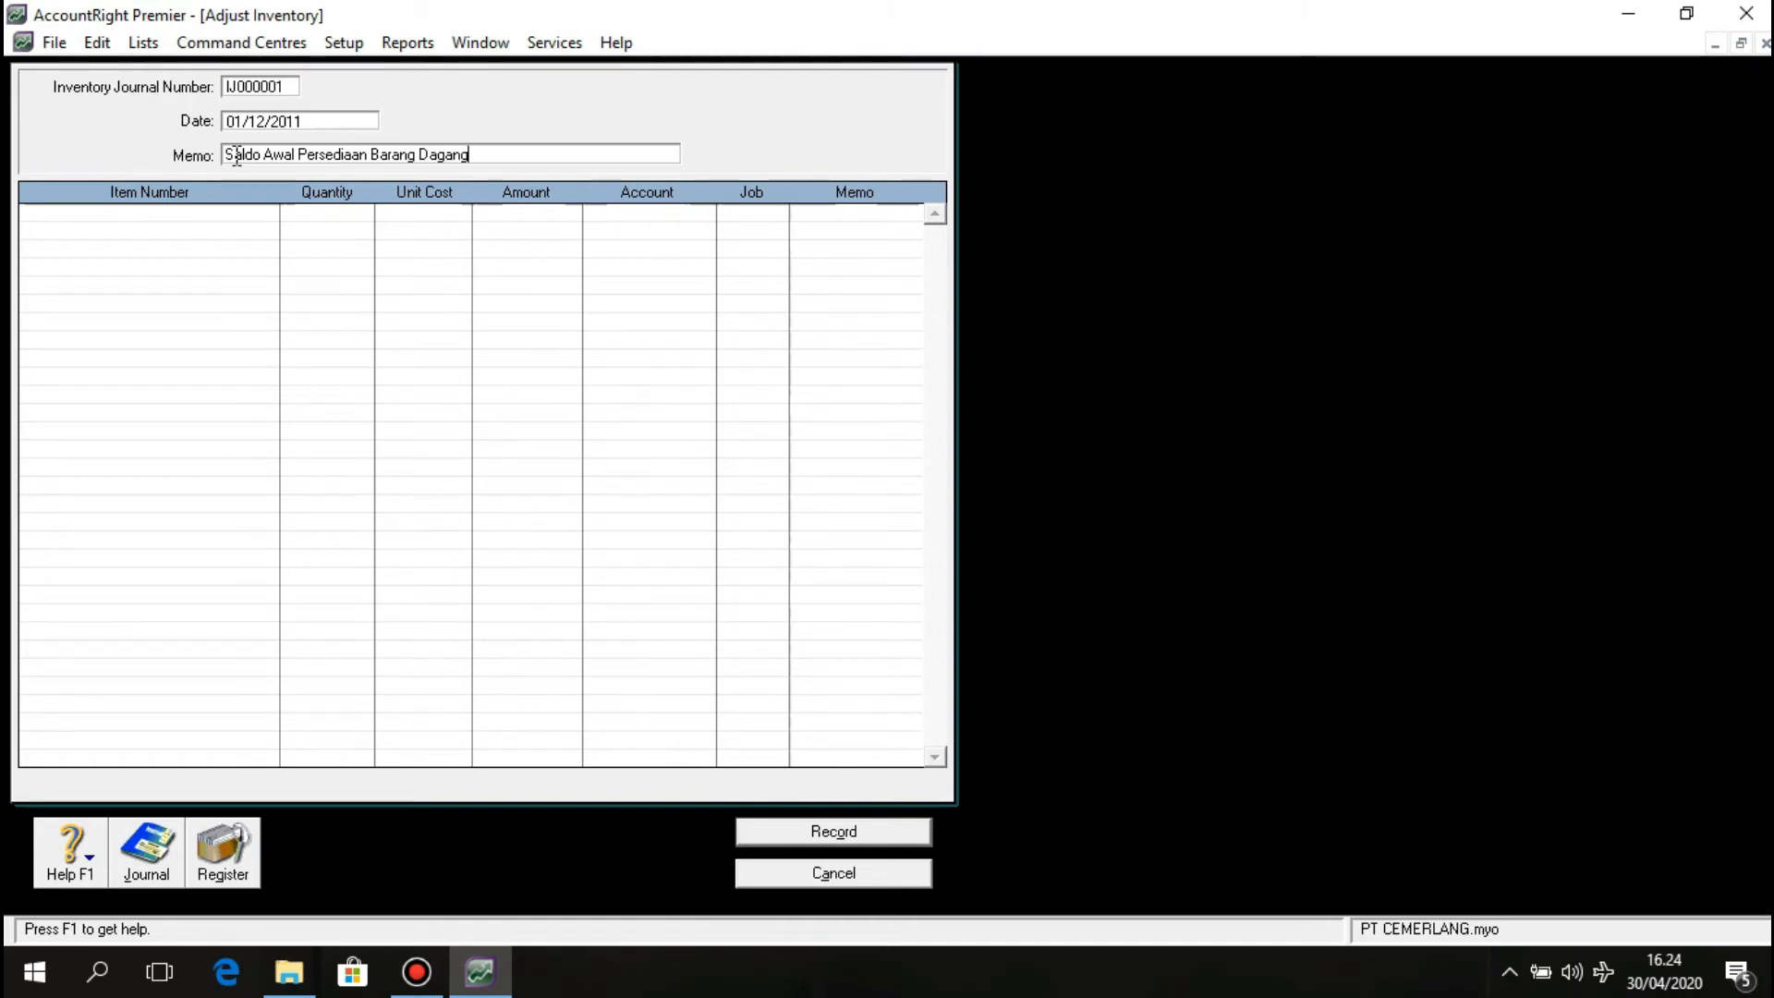
{"action": "type", "text": " Per"}
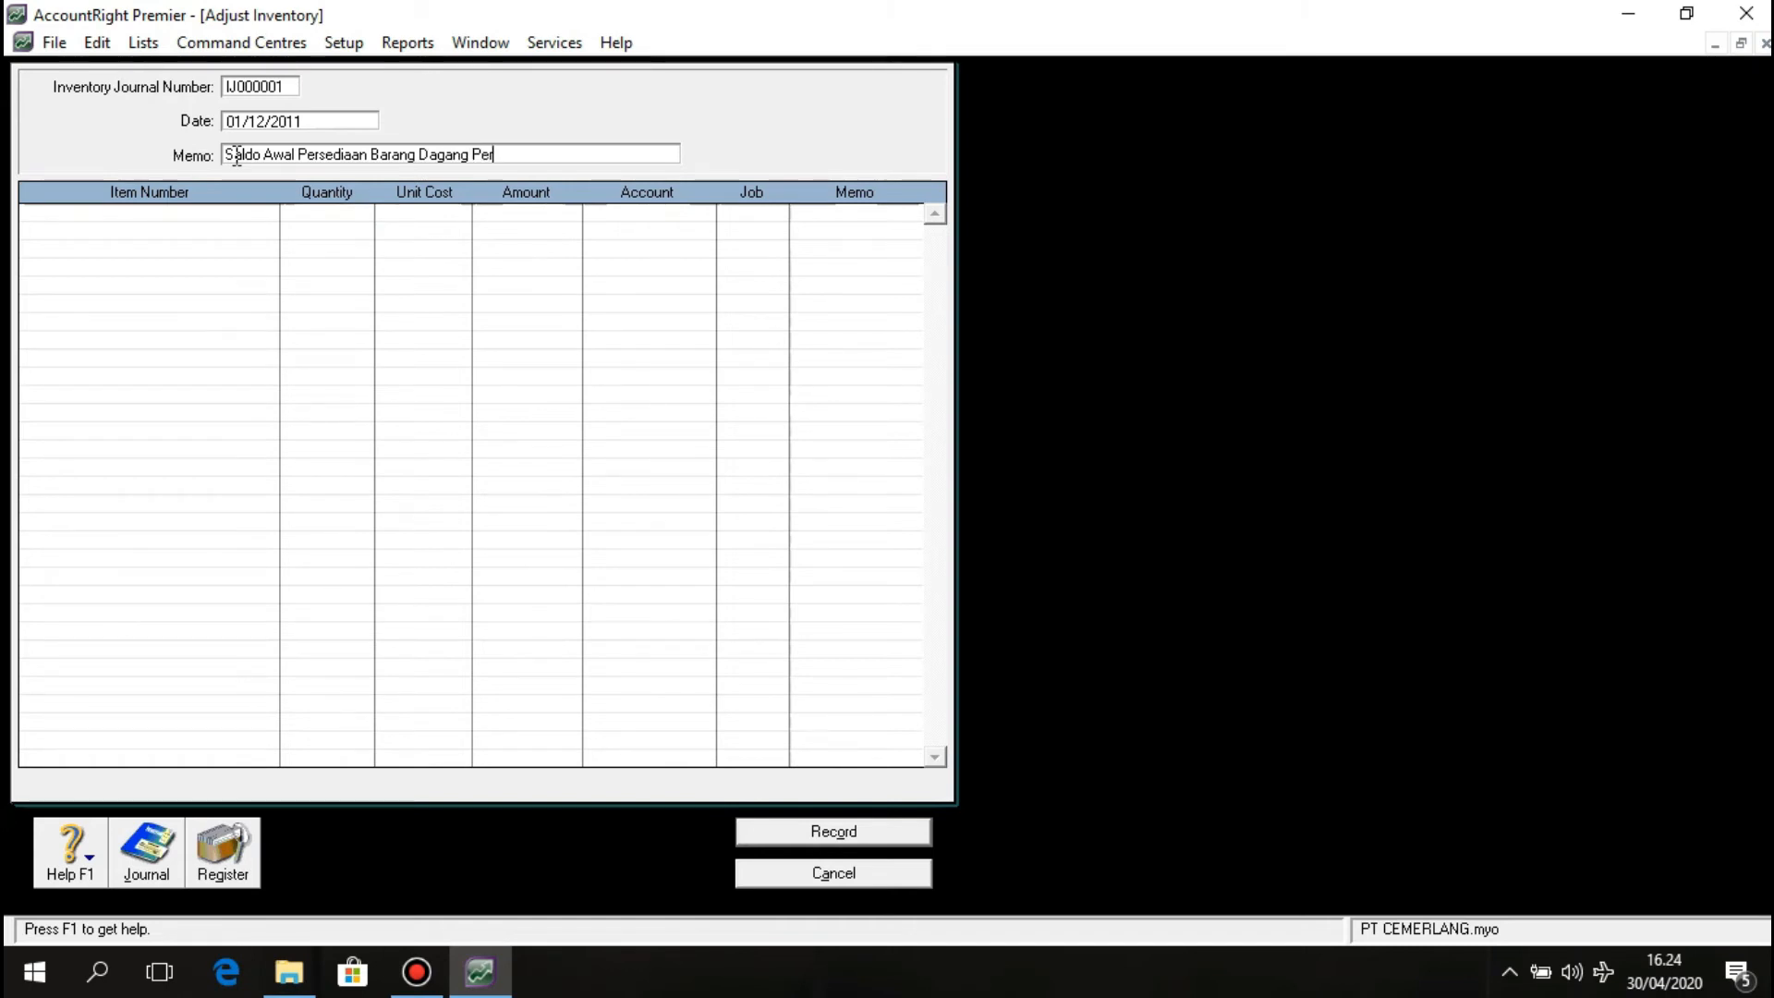
{"action": "type", "text": " 1 Desember 2011"}
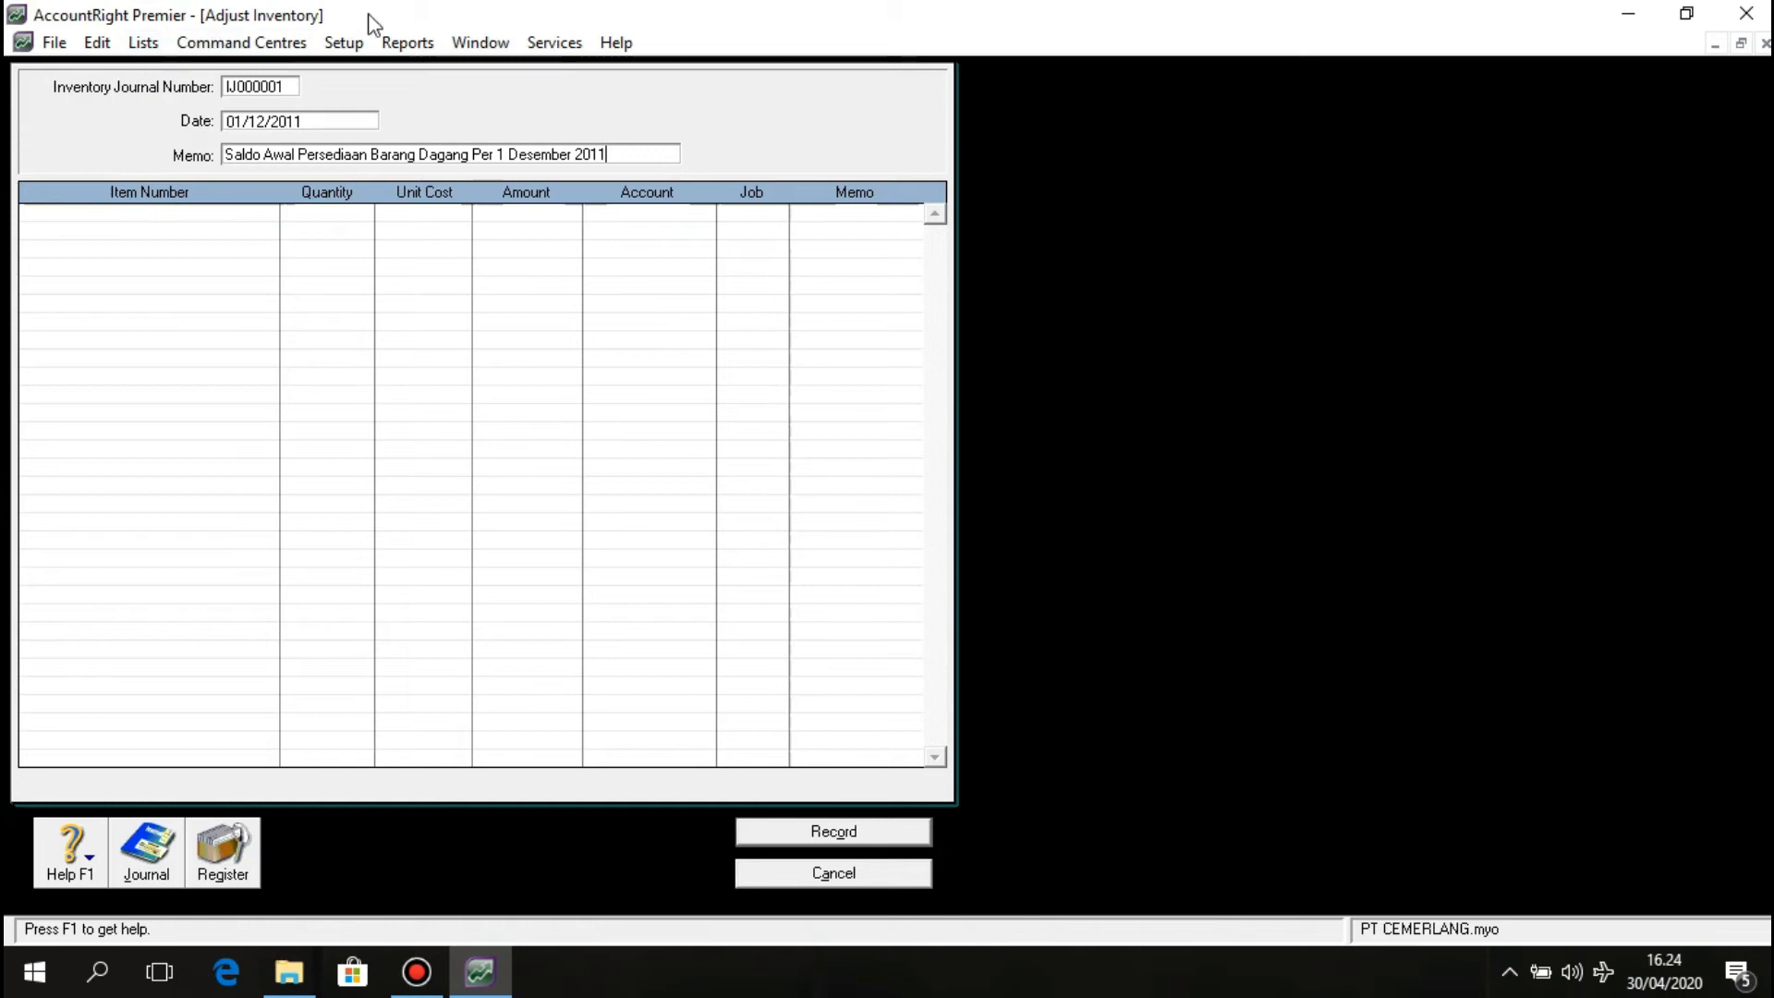
{"action": "left_click", "coordinate": [122, 212]}
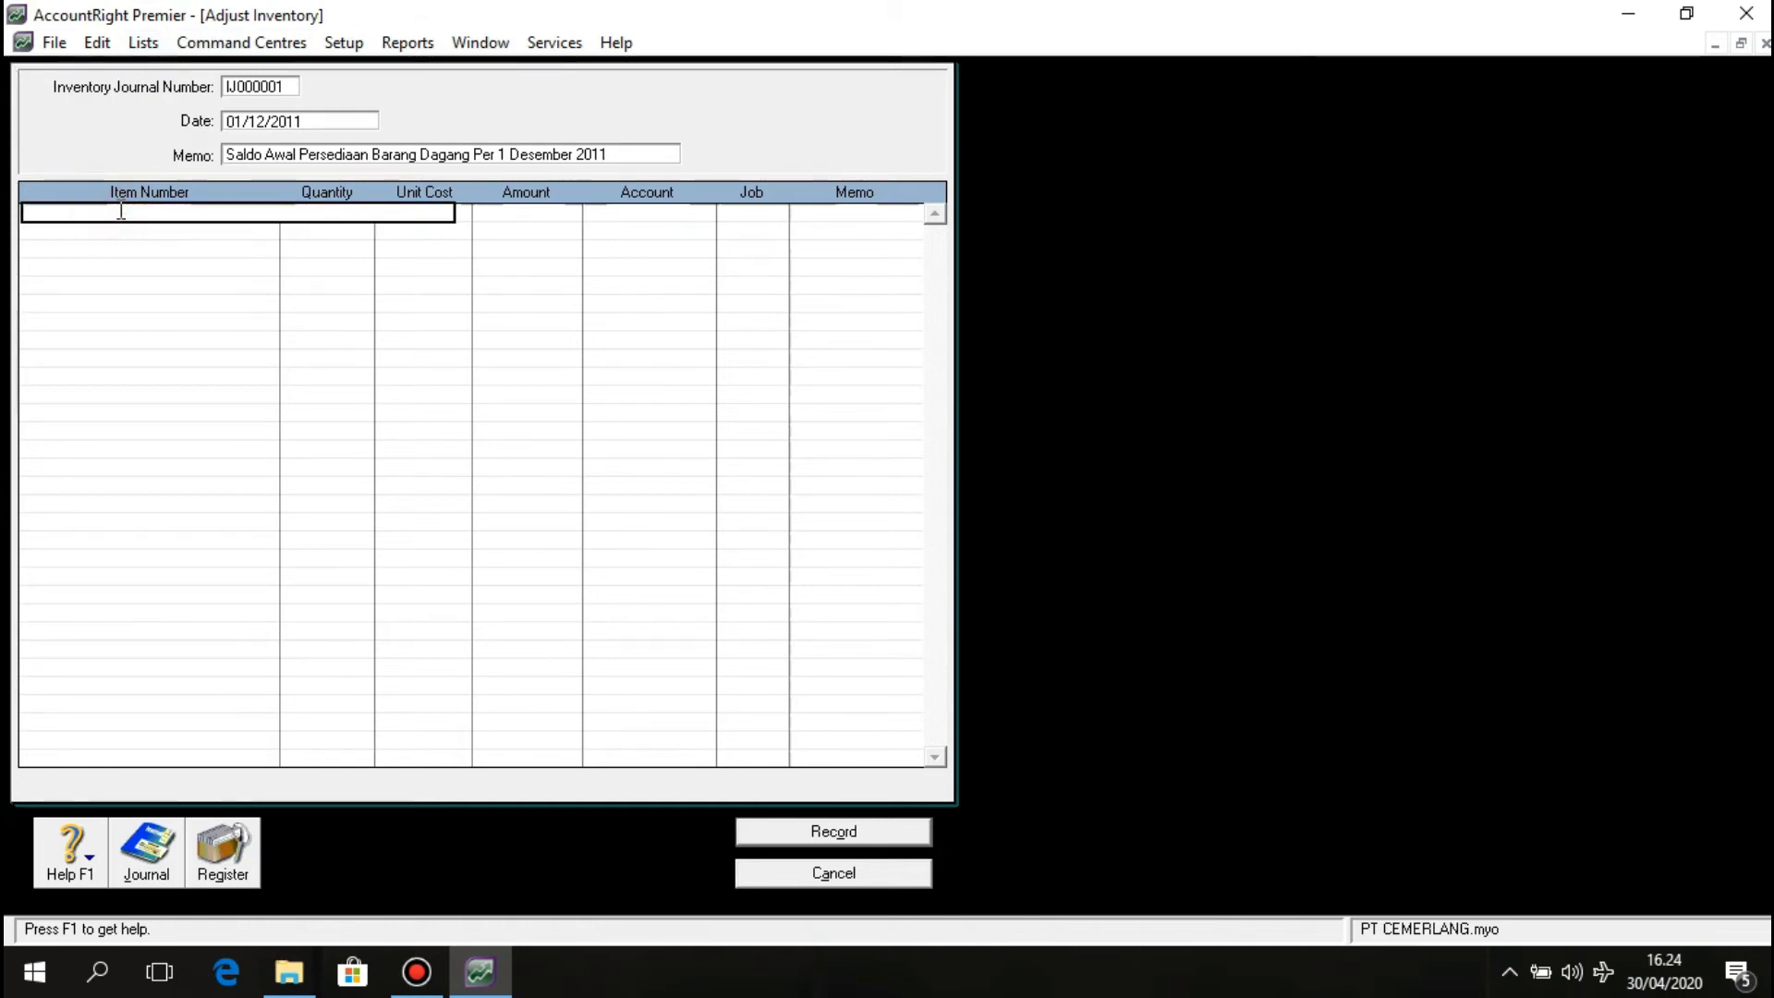
Put item 268TV on the first line, quantity 22 at Rp19.000.000,00 each.
{"action": "key", "text": "Return"}
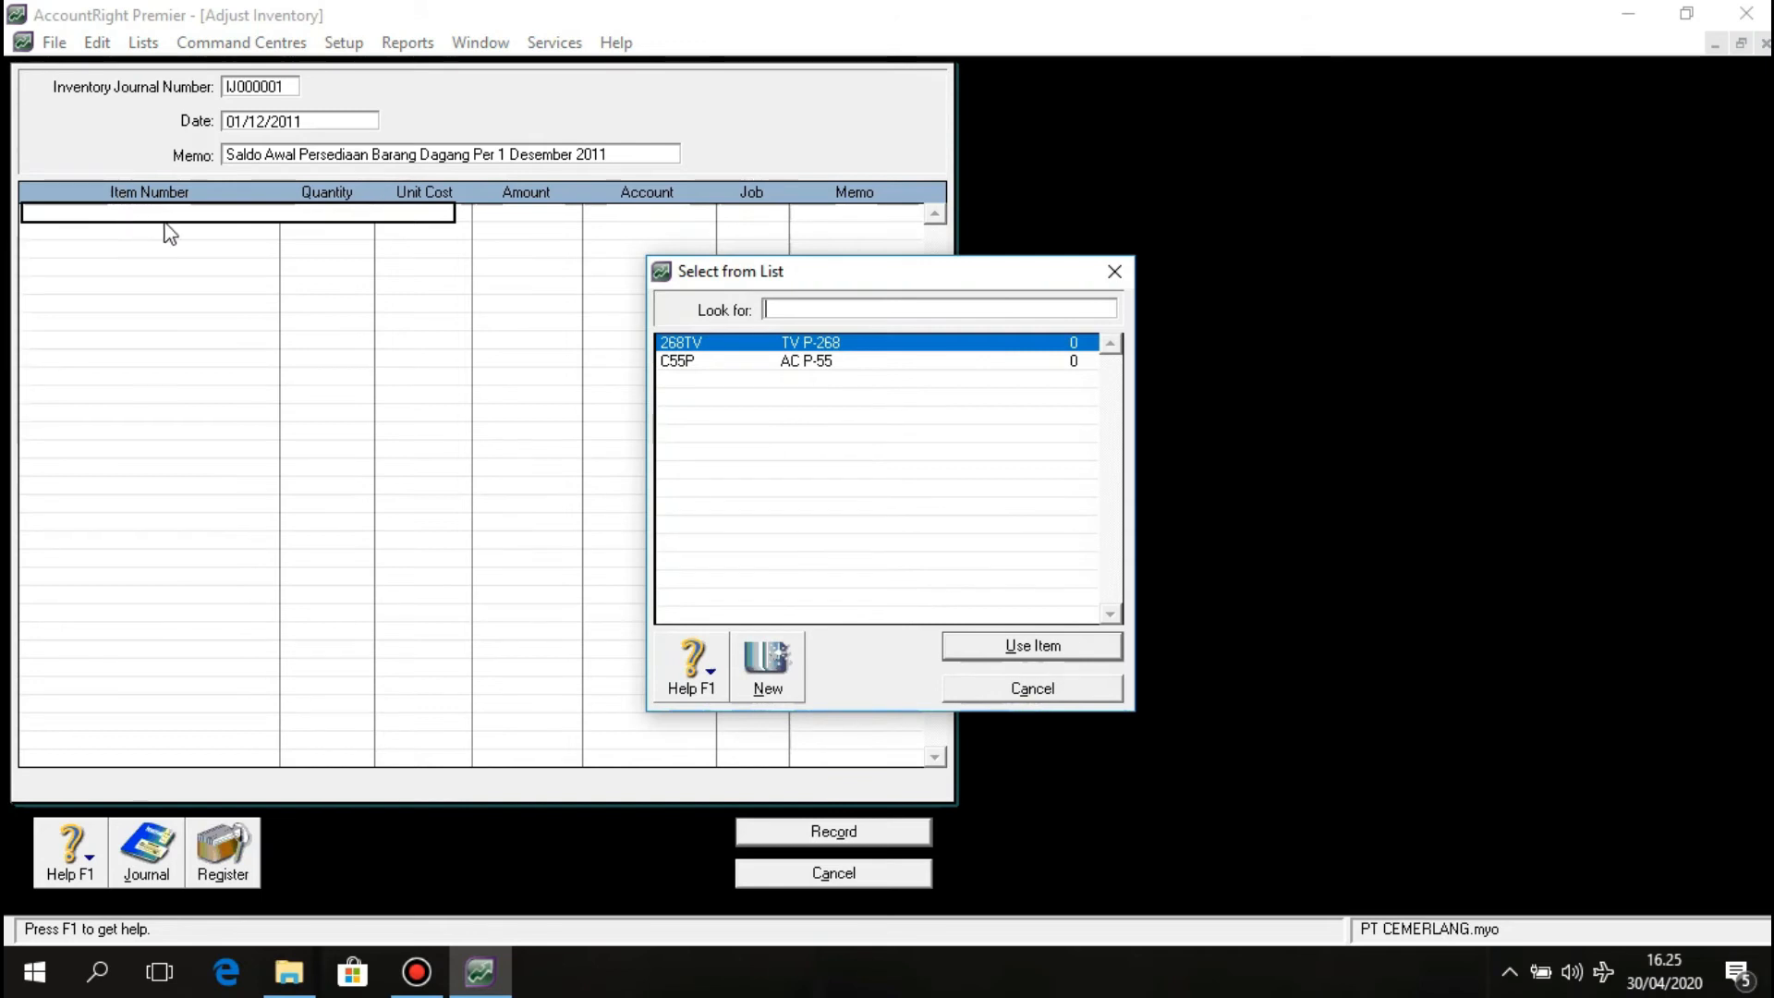
{"action": "left_click", "coordinate": [756, 343]}
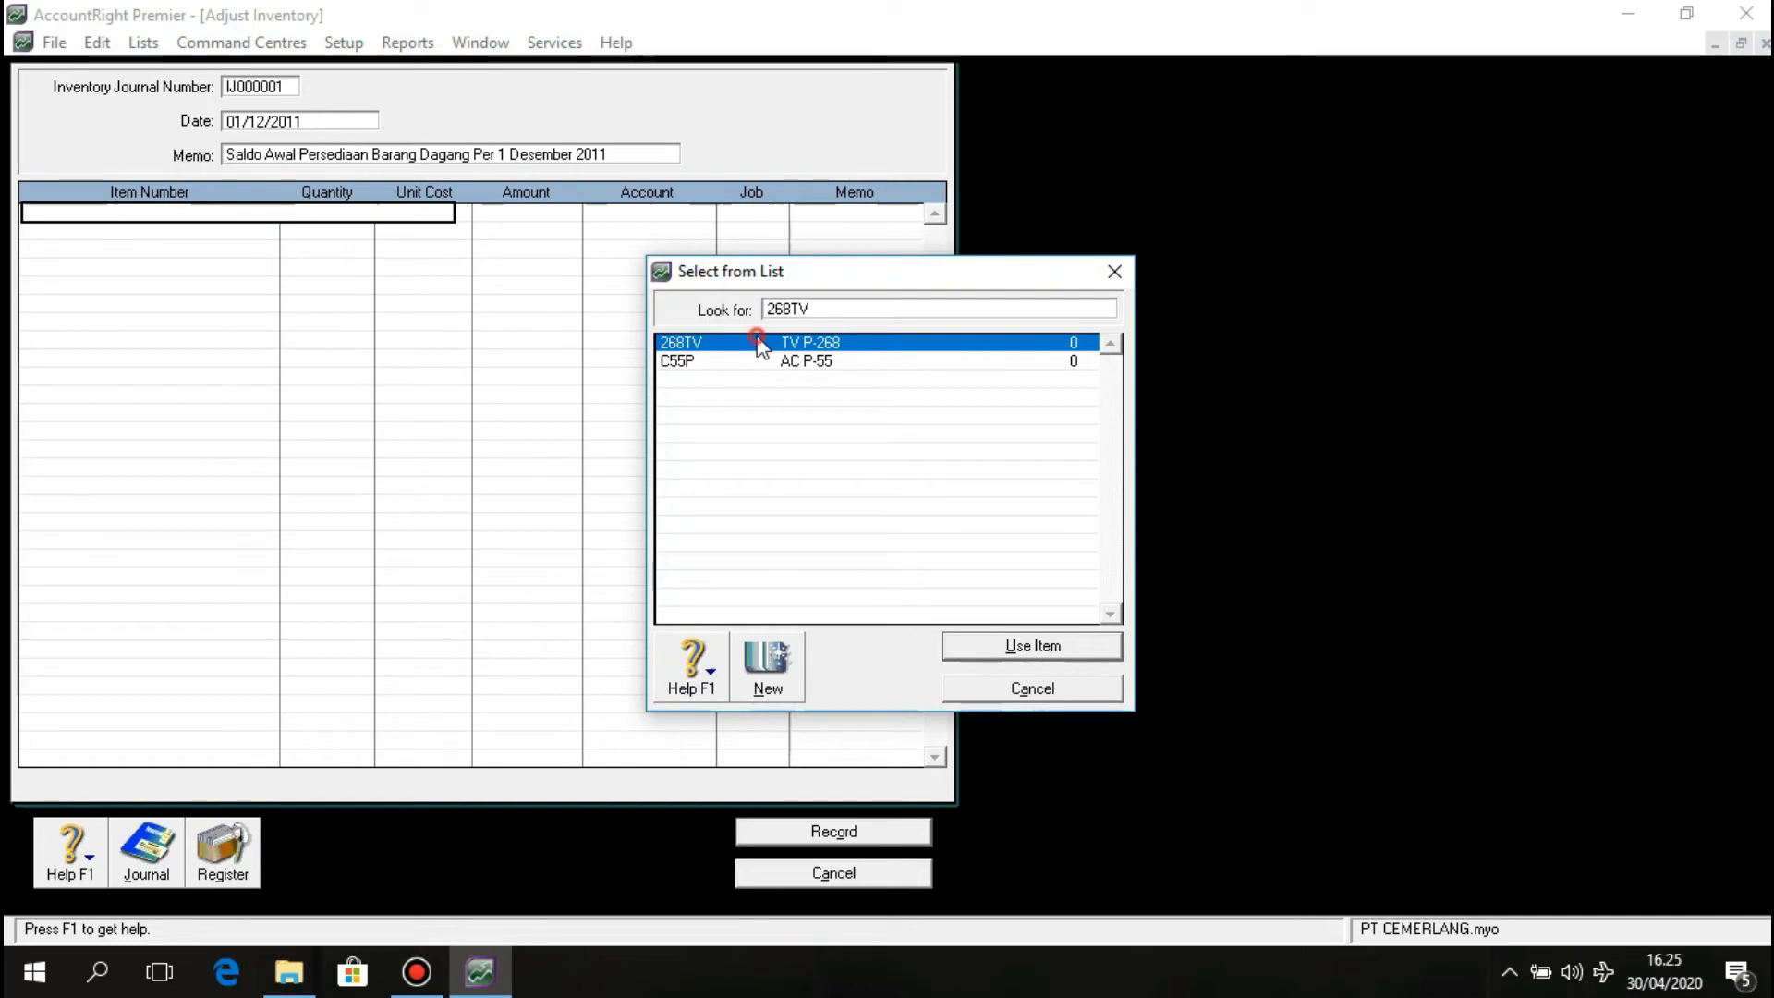
{"action": "left_click", "coordinate": [990, 649]}
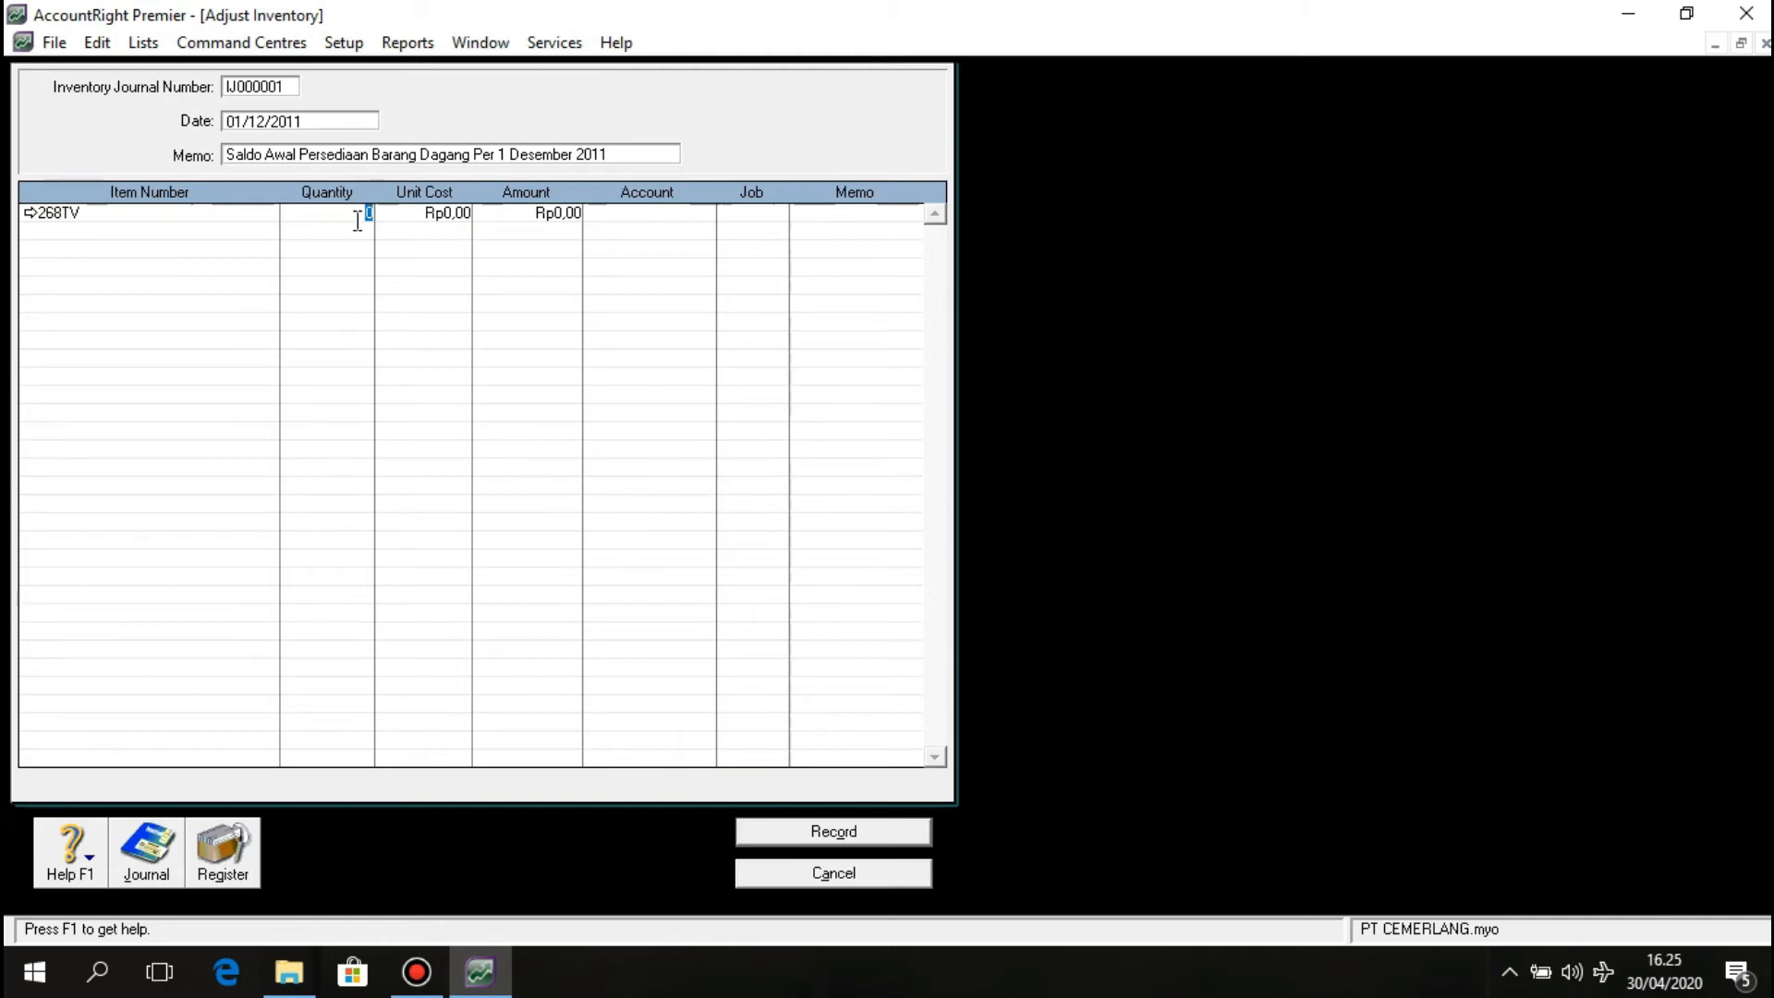
{"action": "type", "text": "22"}
{"action": "left_click", "coordinate": [425, 222]}
{"action": "type", "text": "1"}
{"action": "type", "text": "9."}
{"action": "type", "text": "000.00"}
{"action": "type", "text": "0"}
{"action": "left_click", "coordinate": [430, 231]}
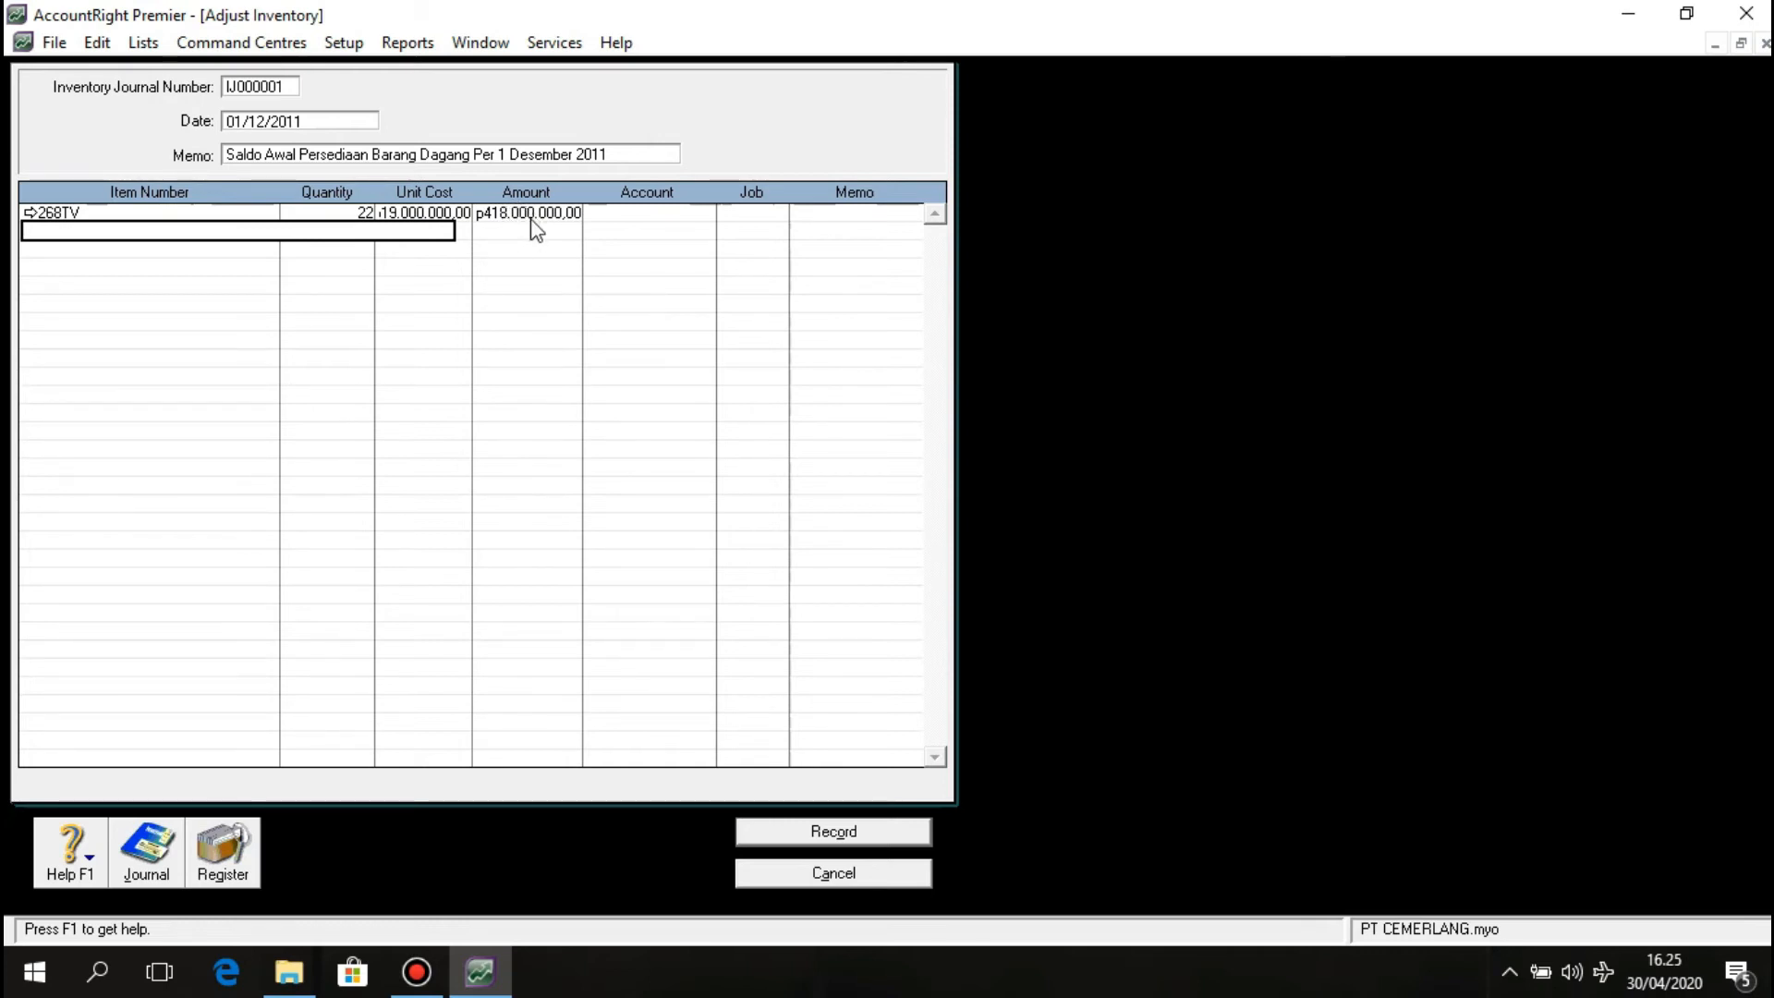
Assign account 1-1500 Merchandise Inventory to the 268TV line.
{"action": "left_click", "coordinate": [681, 221]}
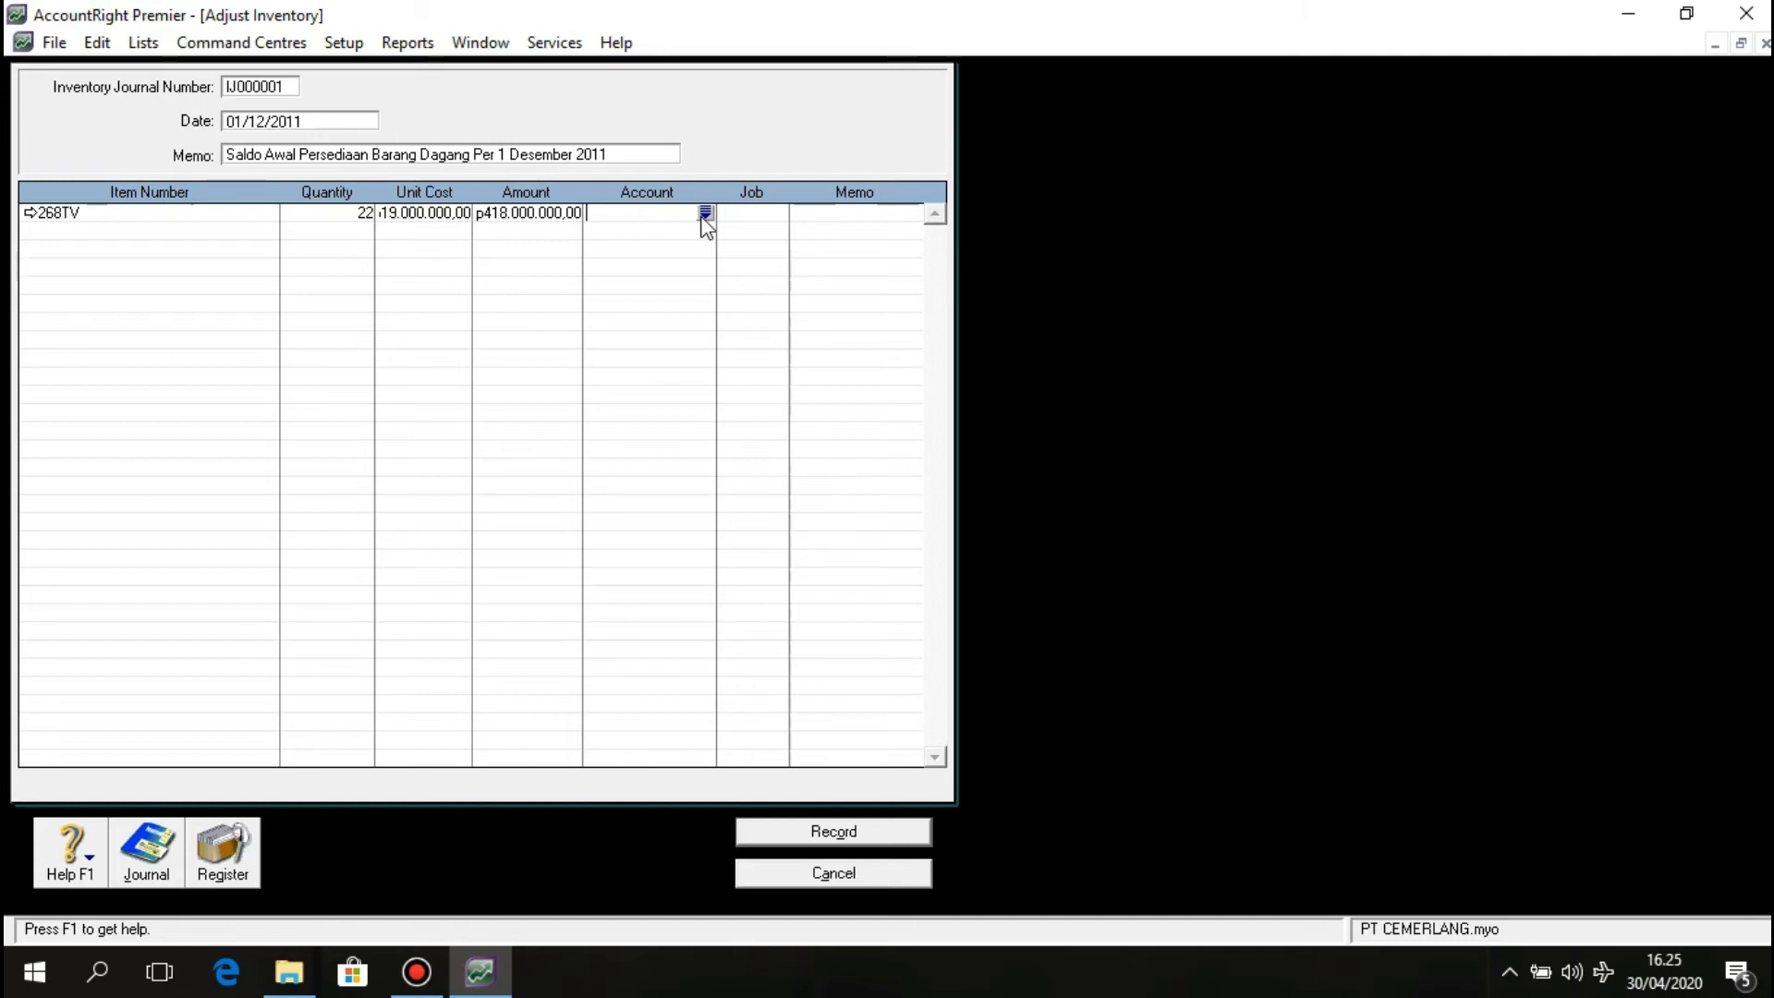
{"action": "left_click", "coordinate": [705, 214]}
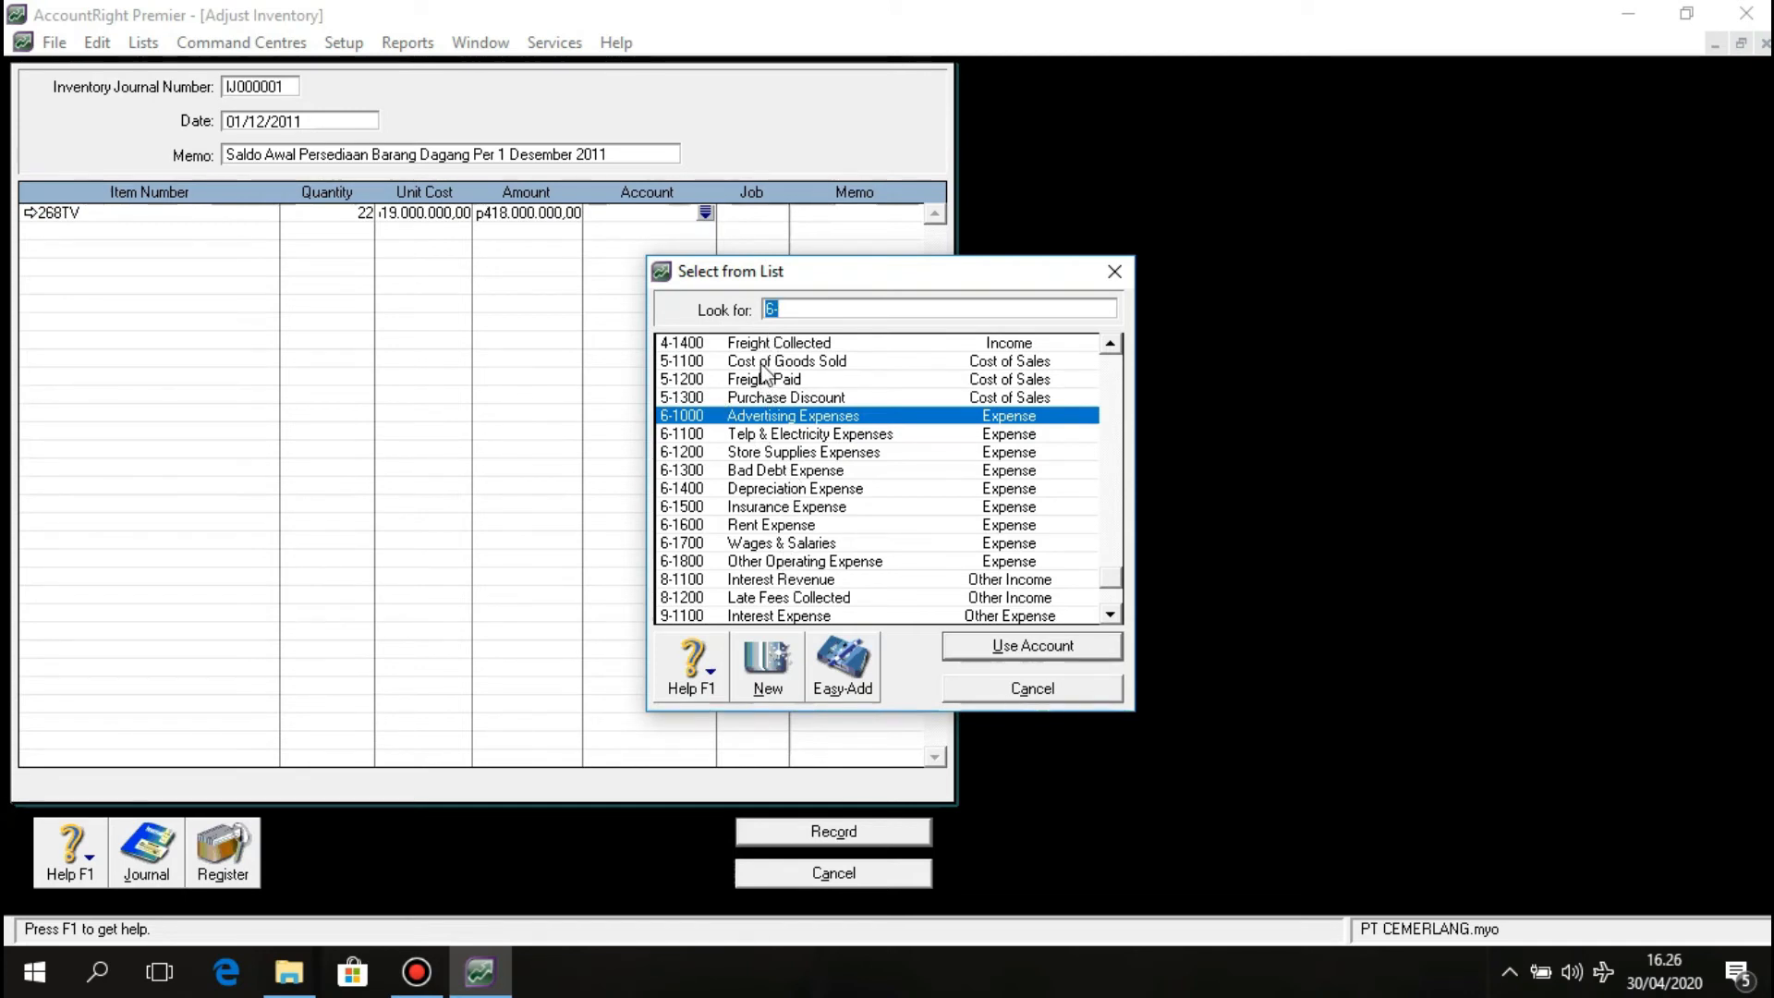
{"action": "scroll", "coordinate": [813, 370], "scroll_direction": "up", "scroll_amount": 4}
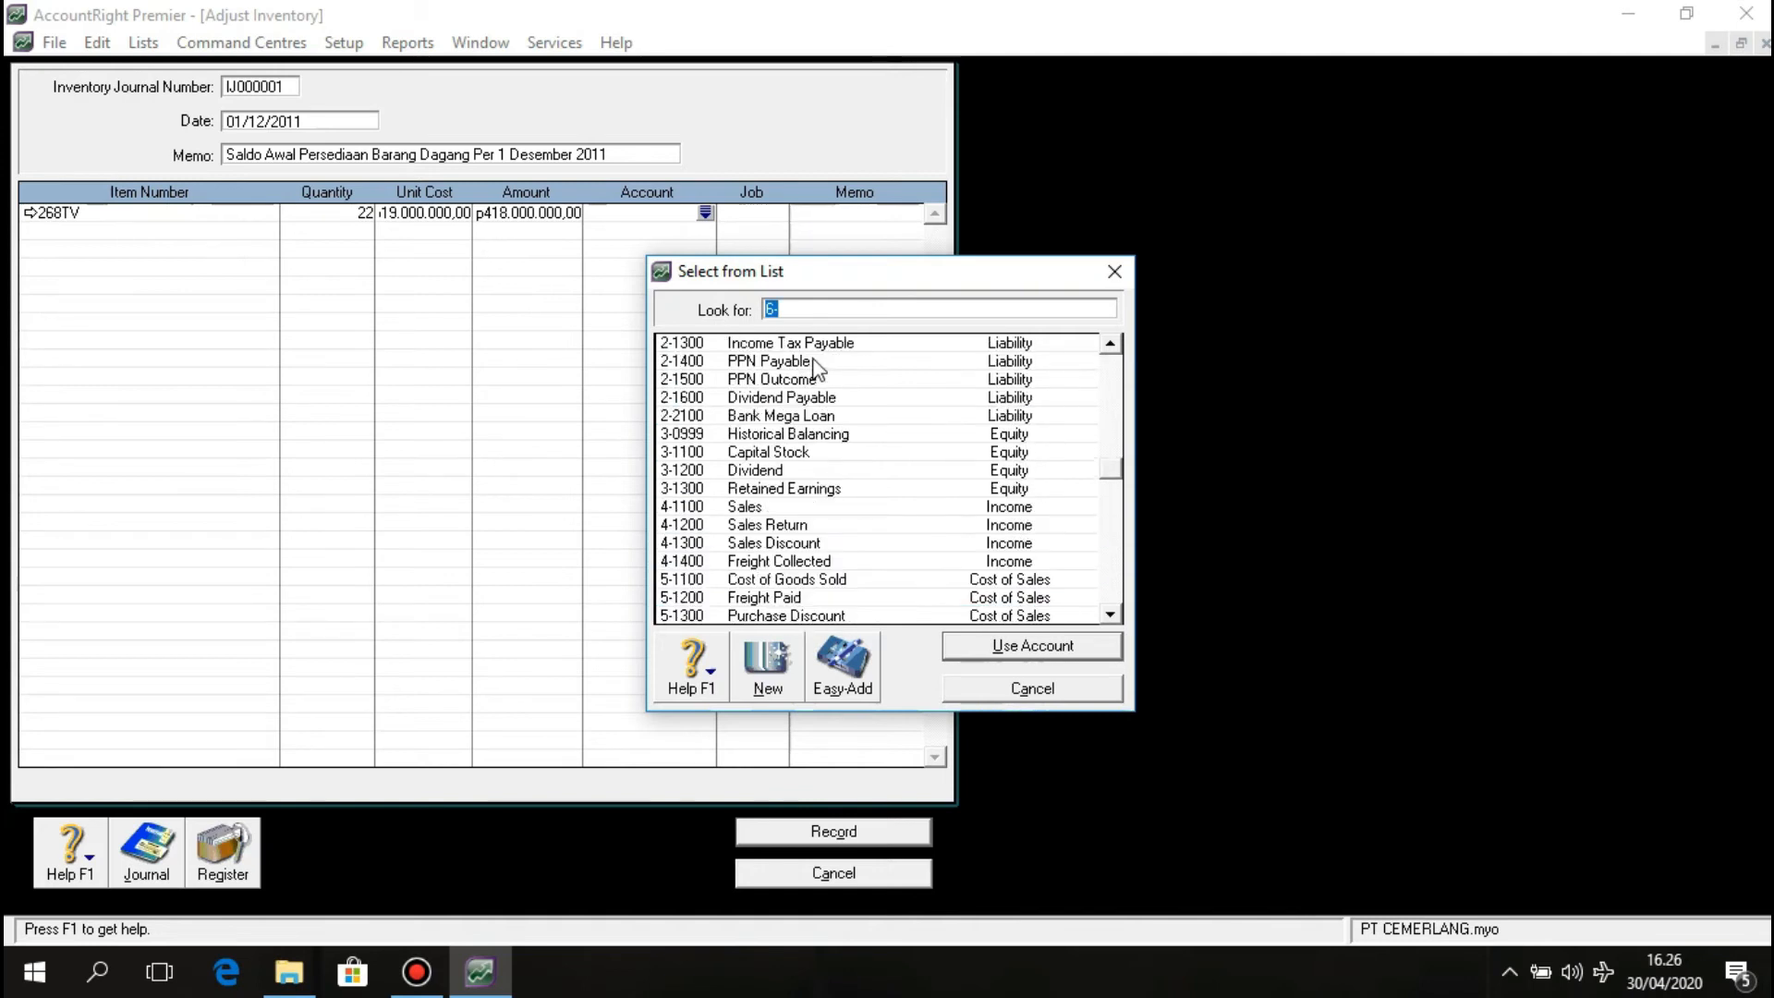
{"action": "scroll", "coordinate": [816, 369], "scroll_direction": "up", "scroll_amount": 6}
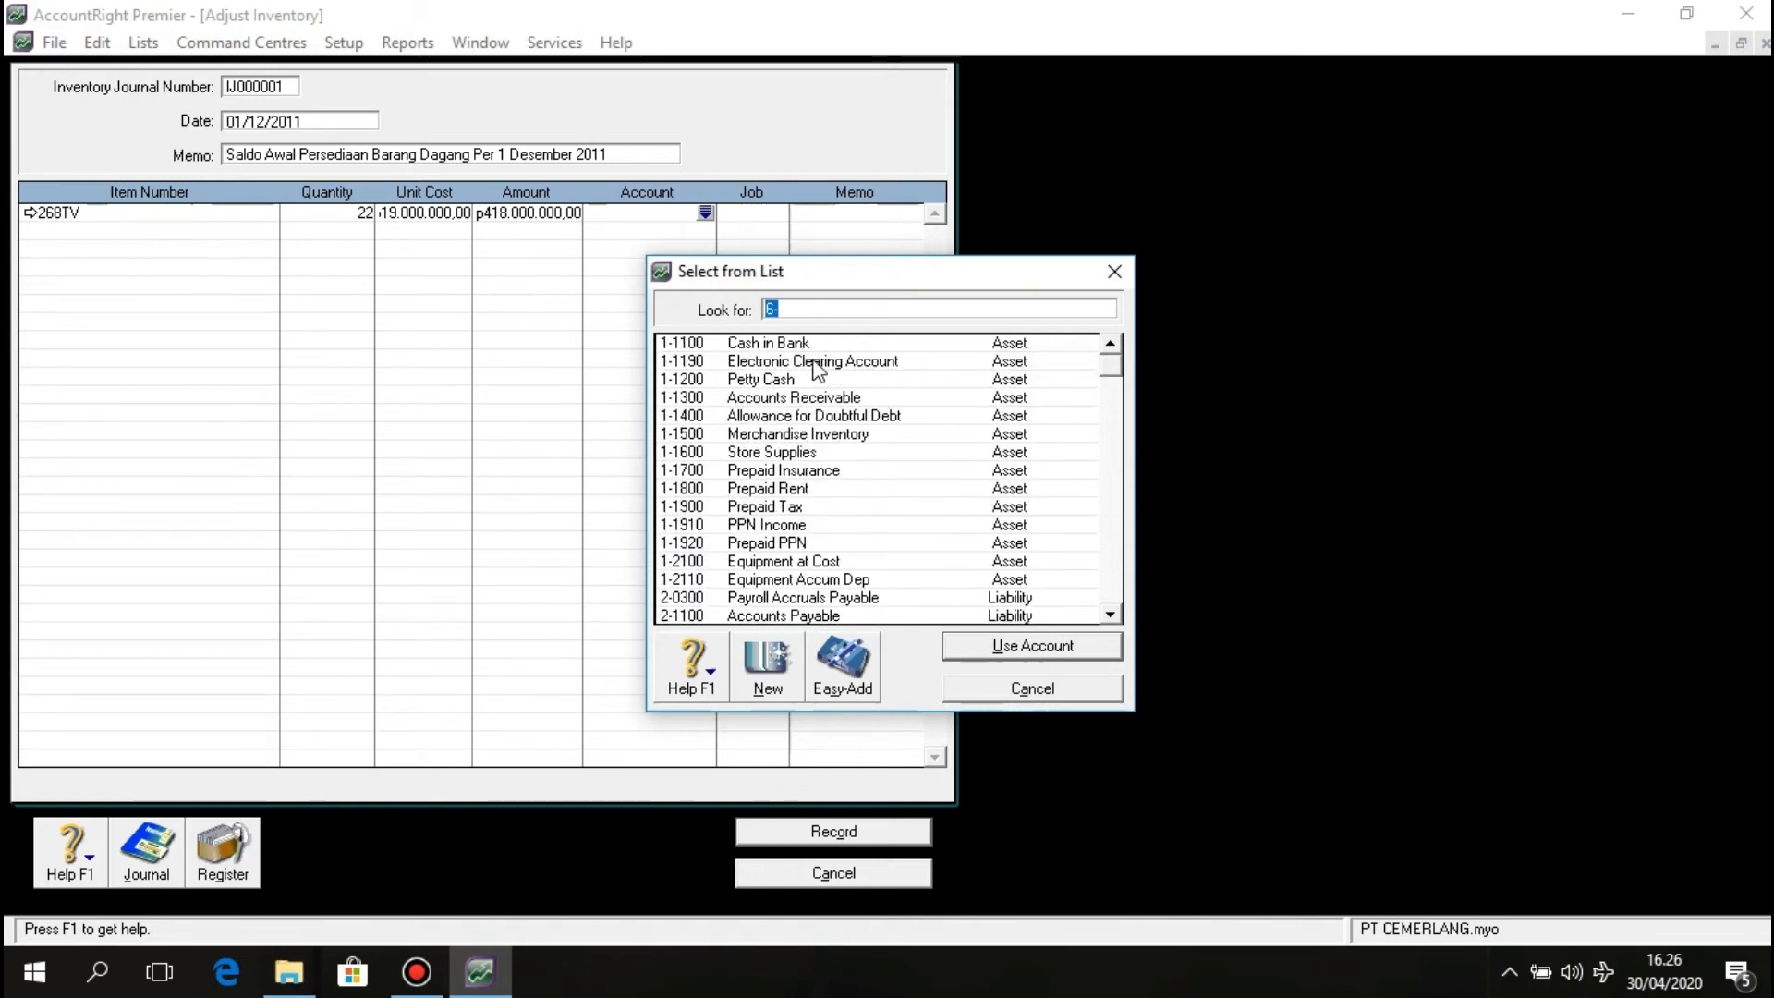
{"action": "left_click", "coordinate": [819, 434]}
{"action": "left_click", "coordinate": [984, 646]}
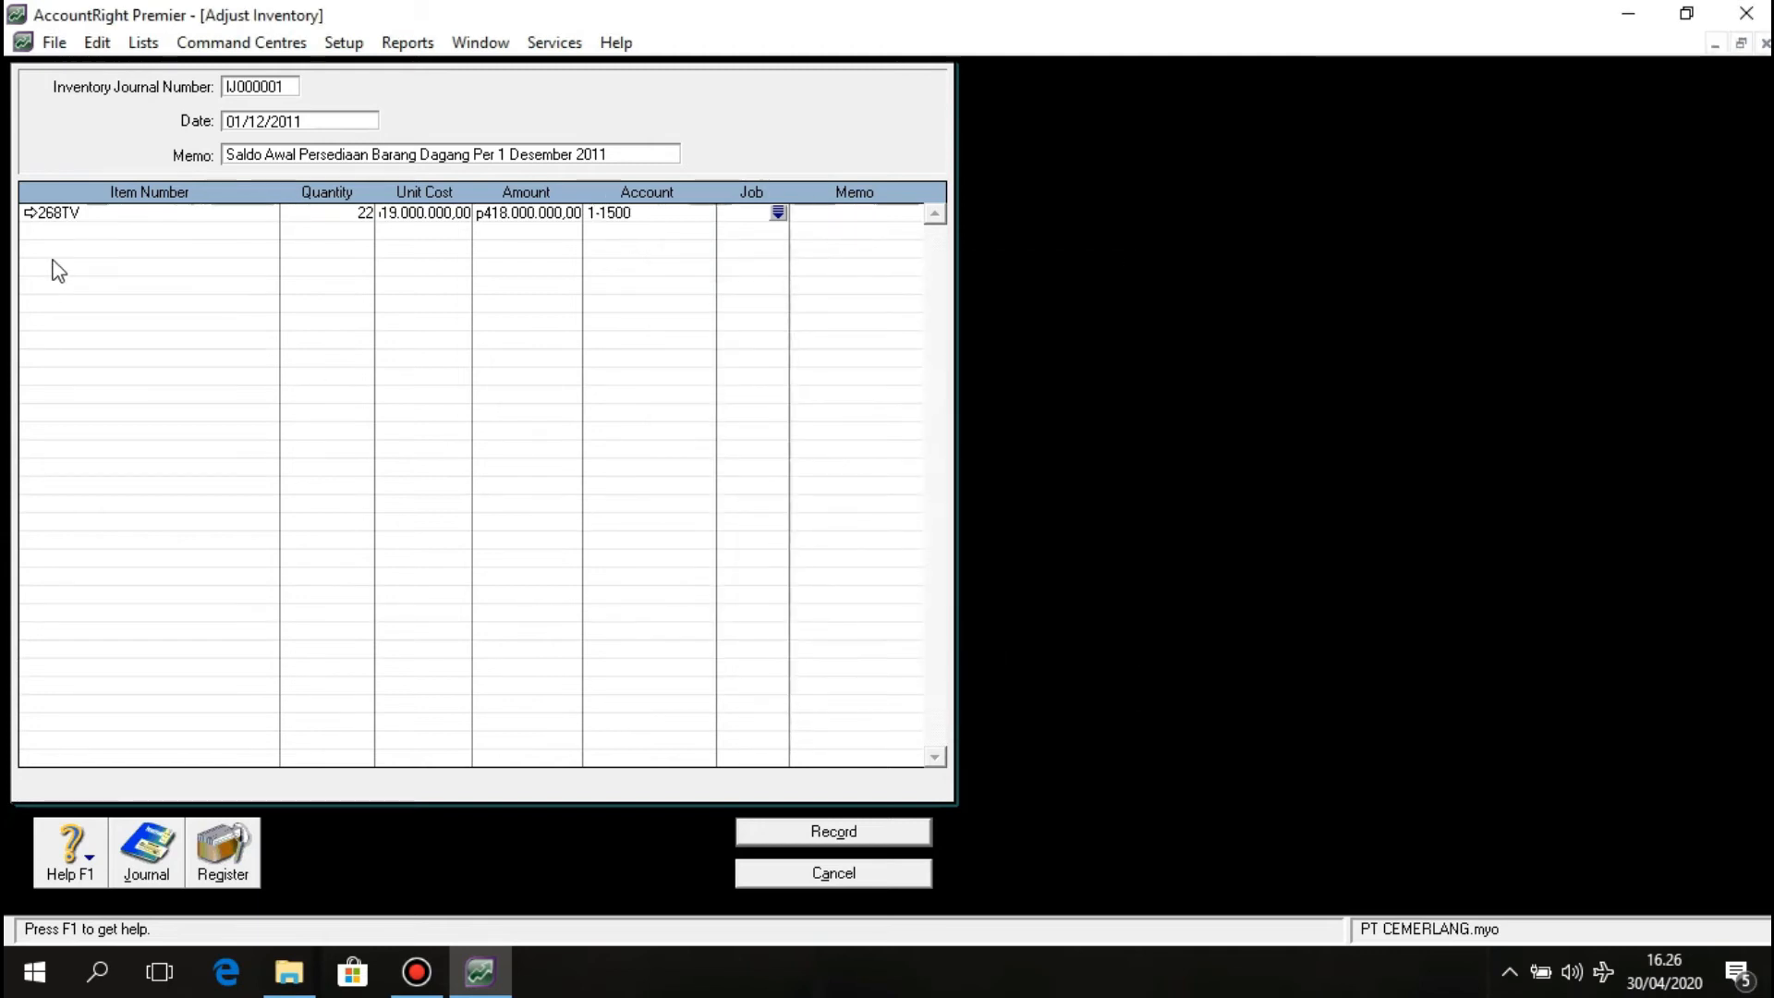
{"action": "left_click", "coordinate": [74, 229]}
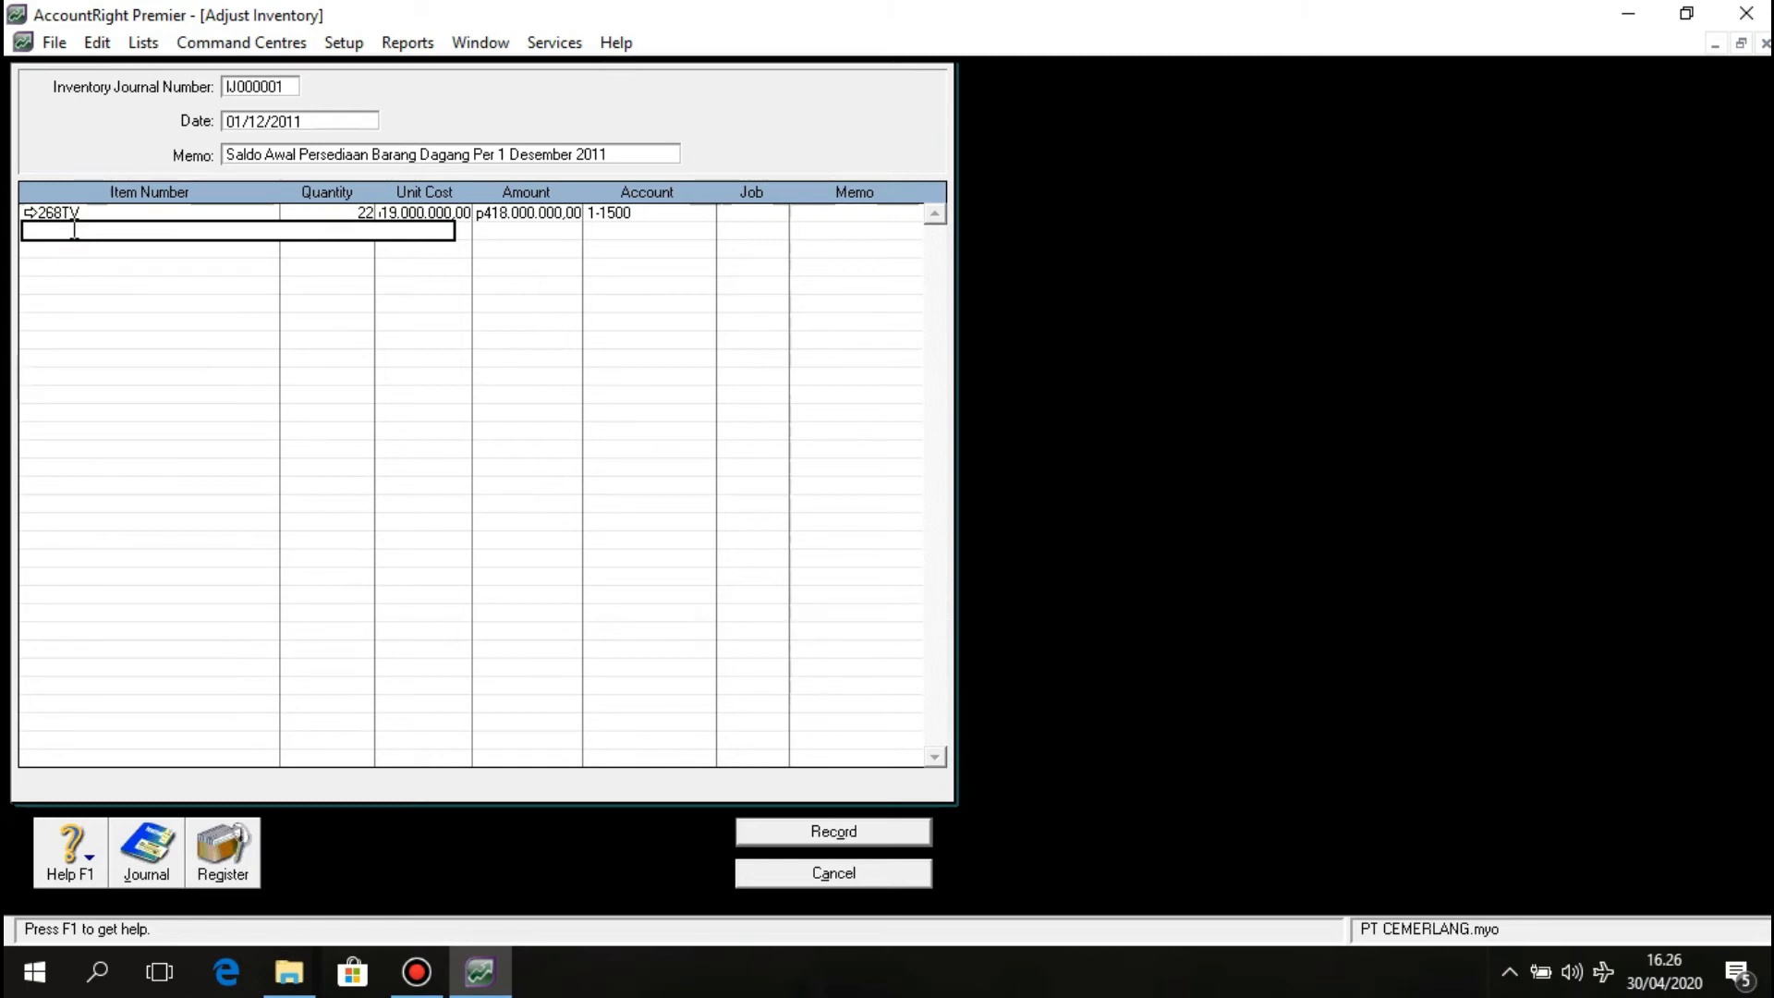
Add item C55P on the second line, quantity 13 at Rp23.000.000,00 each.
{"action": "key", "text": "Tab"}
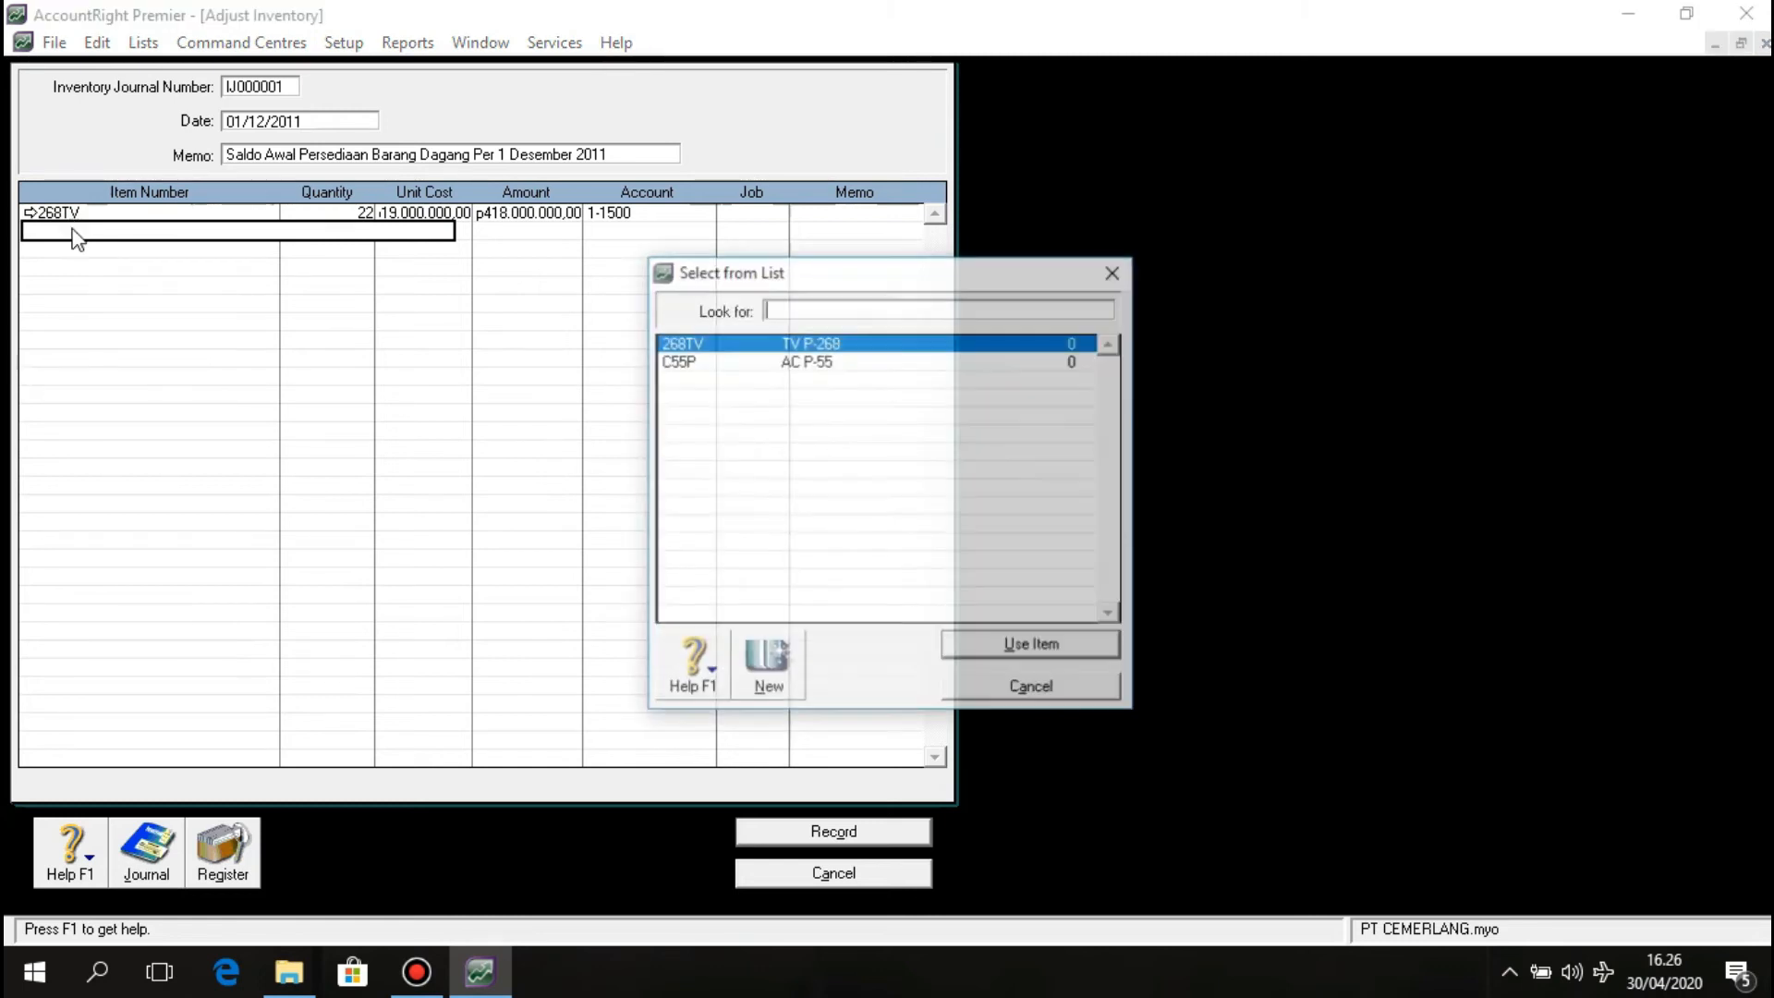
{"action": "left_click", "coordinate": [716, 360]}
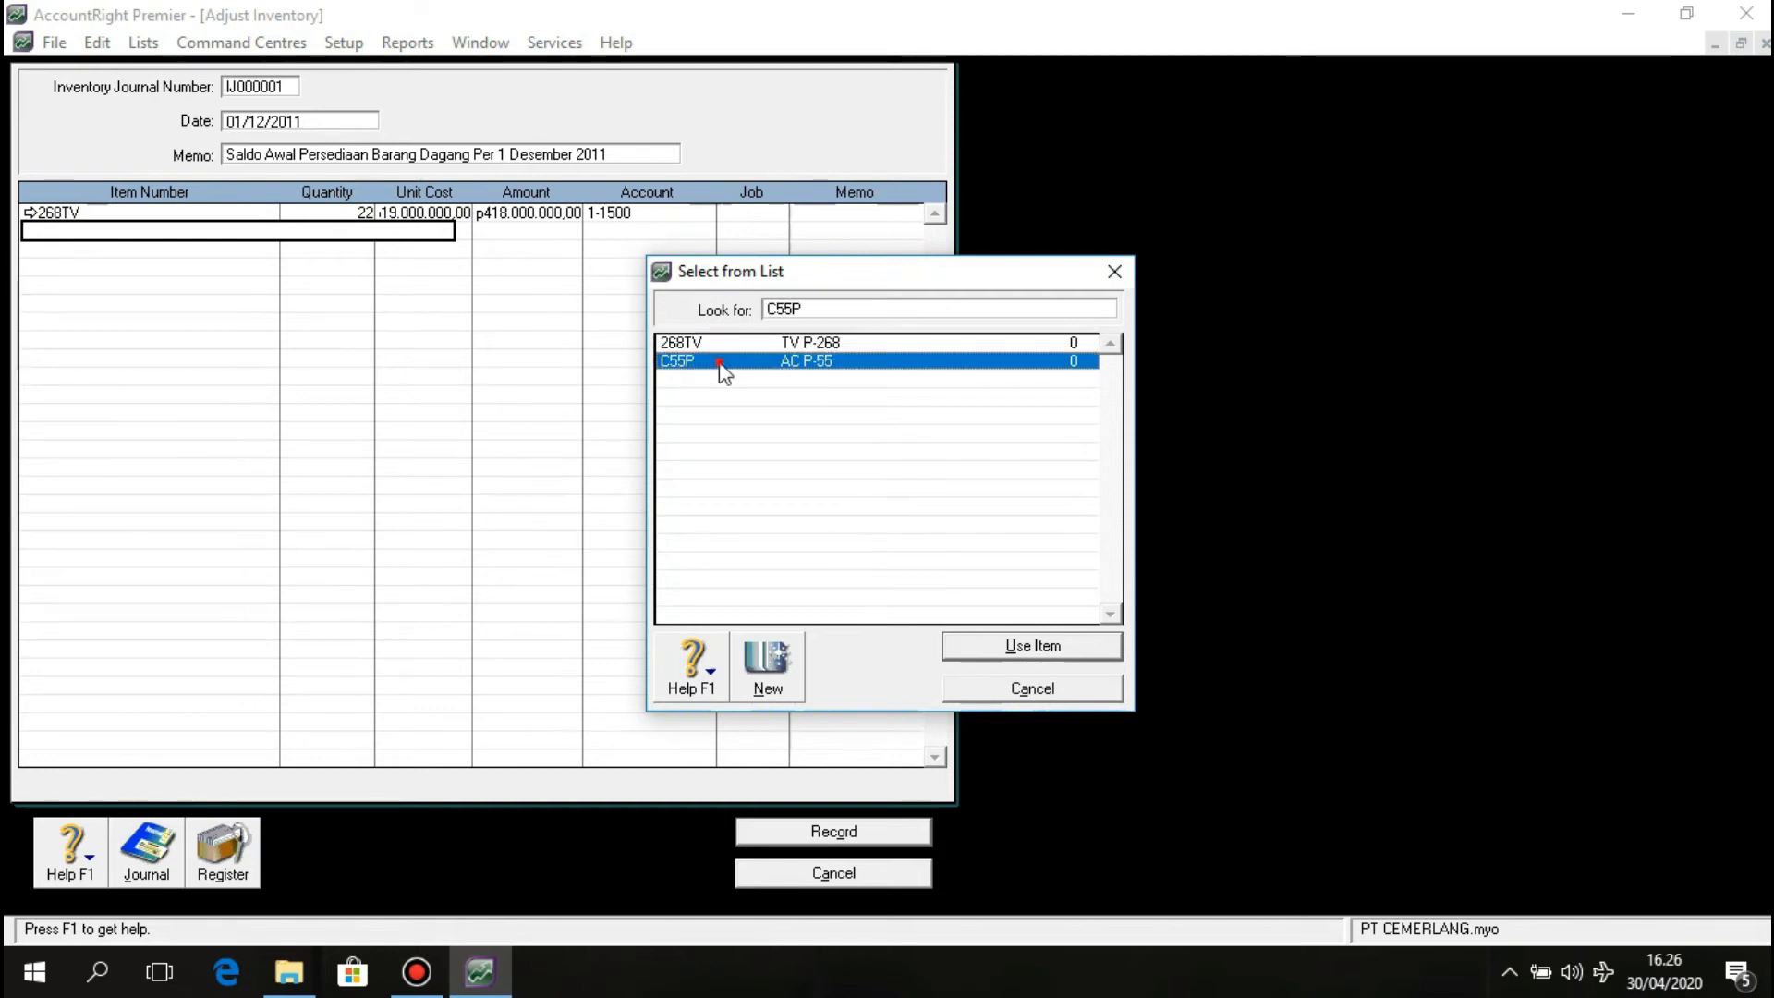
{"action": "left_click", "coordinate": [1016, 647]}
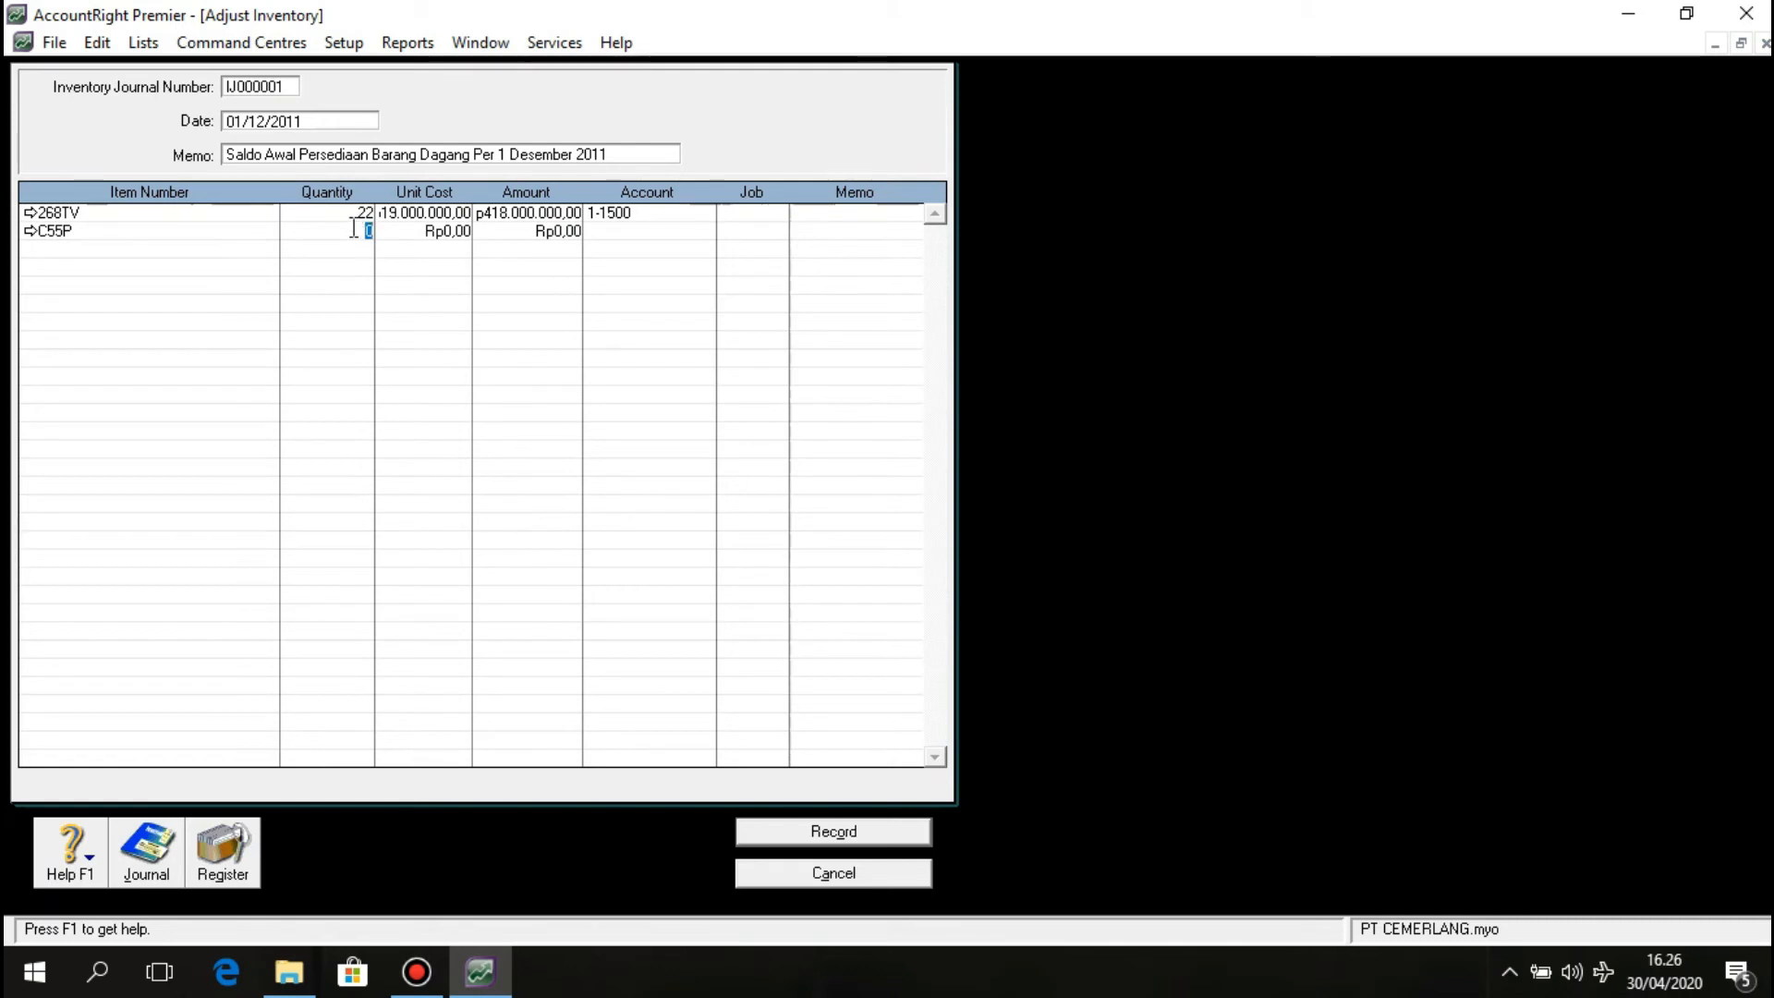
{"action": "type", "text": "13"}
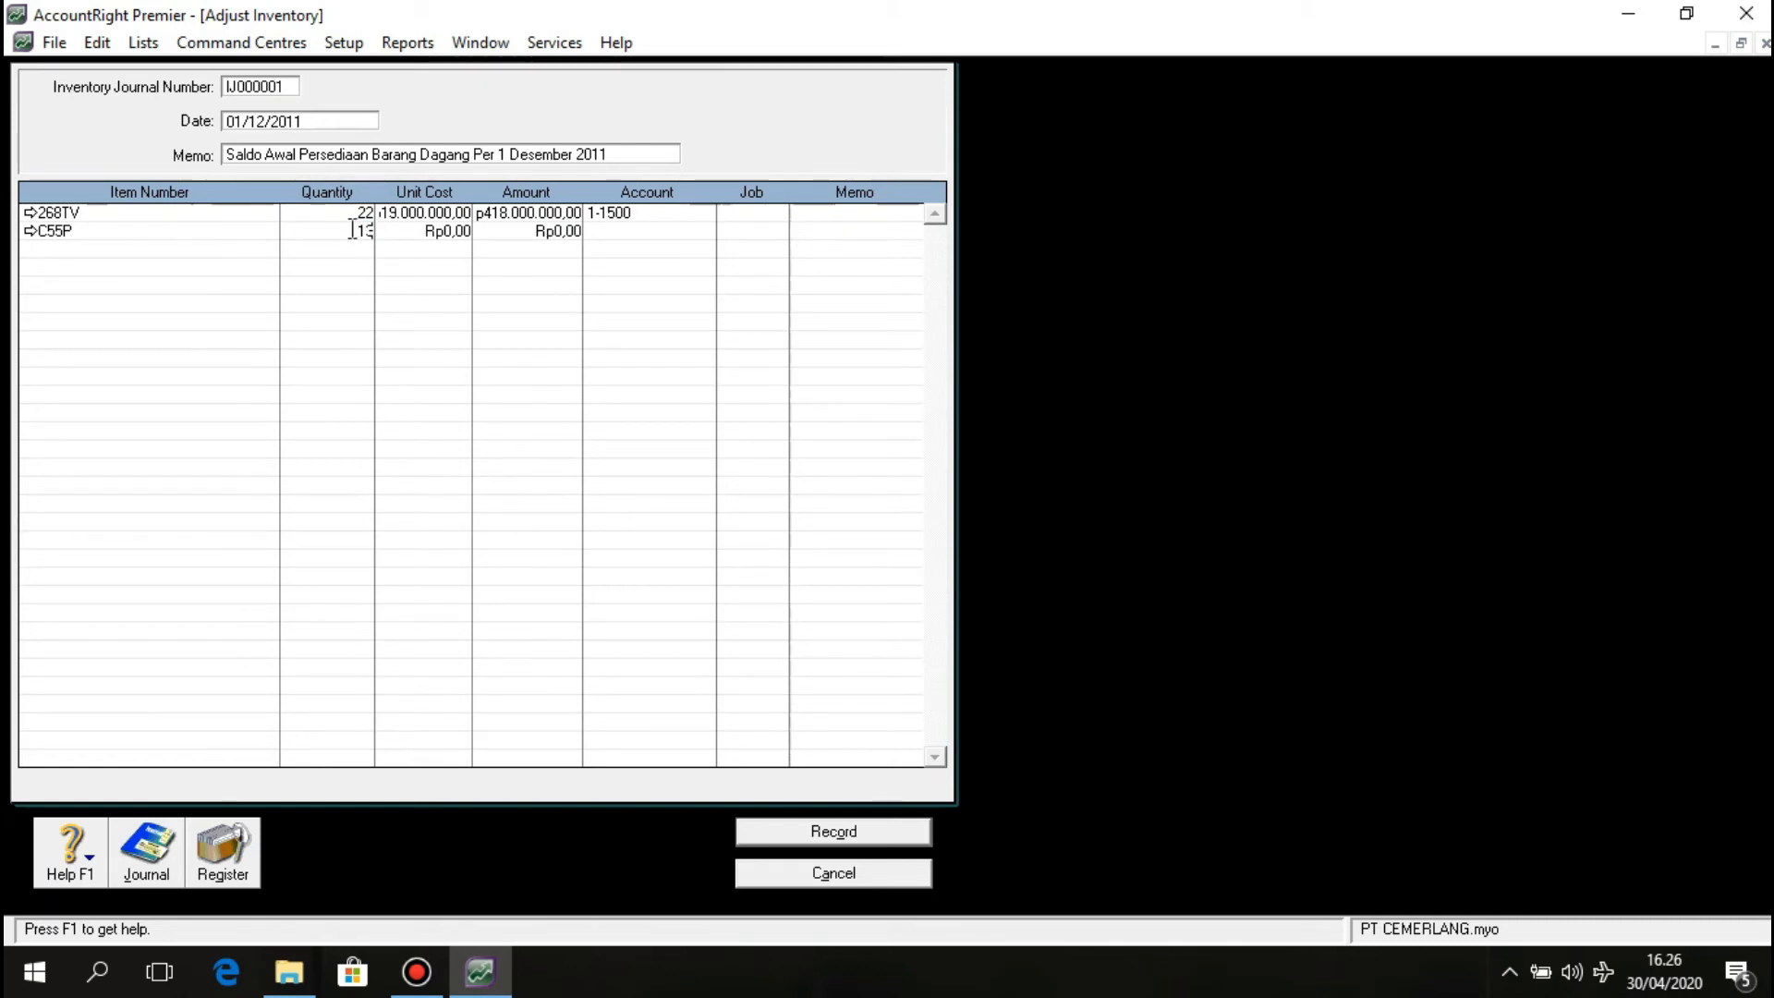
{"action": "left_click", "coordinate": [432, 231]}
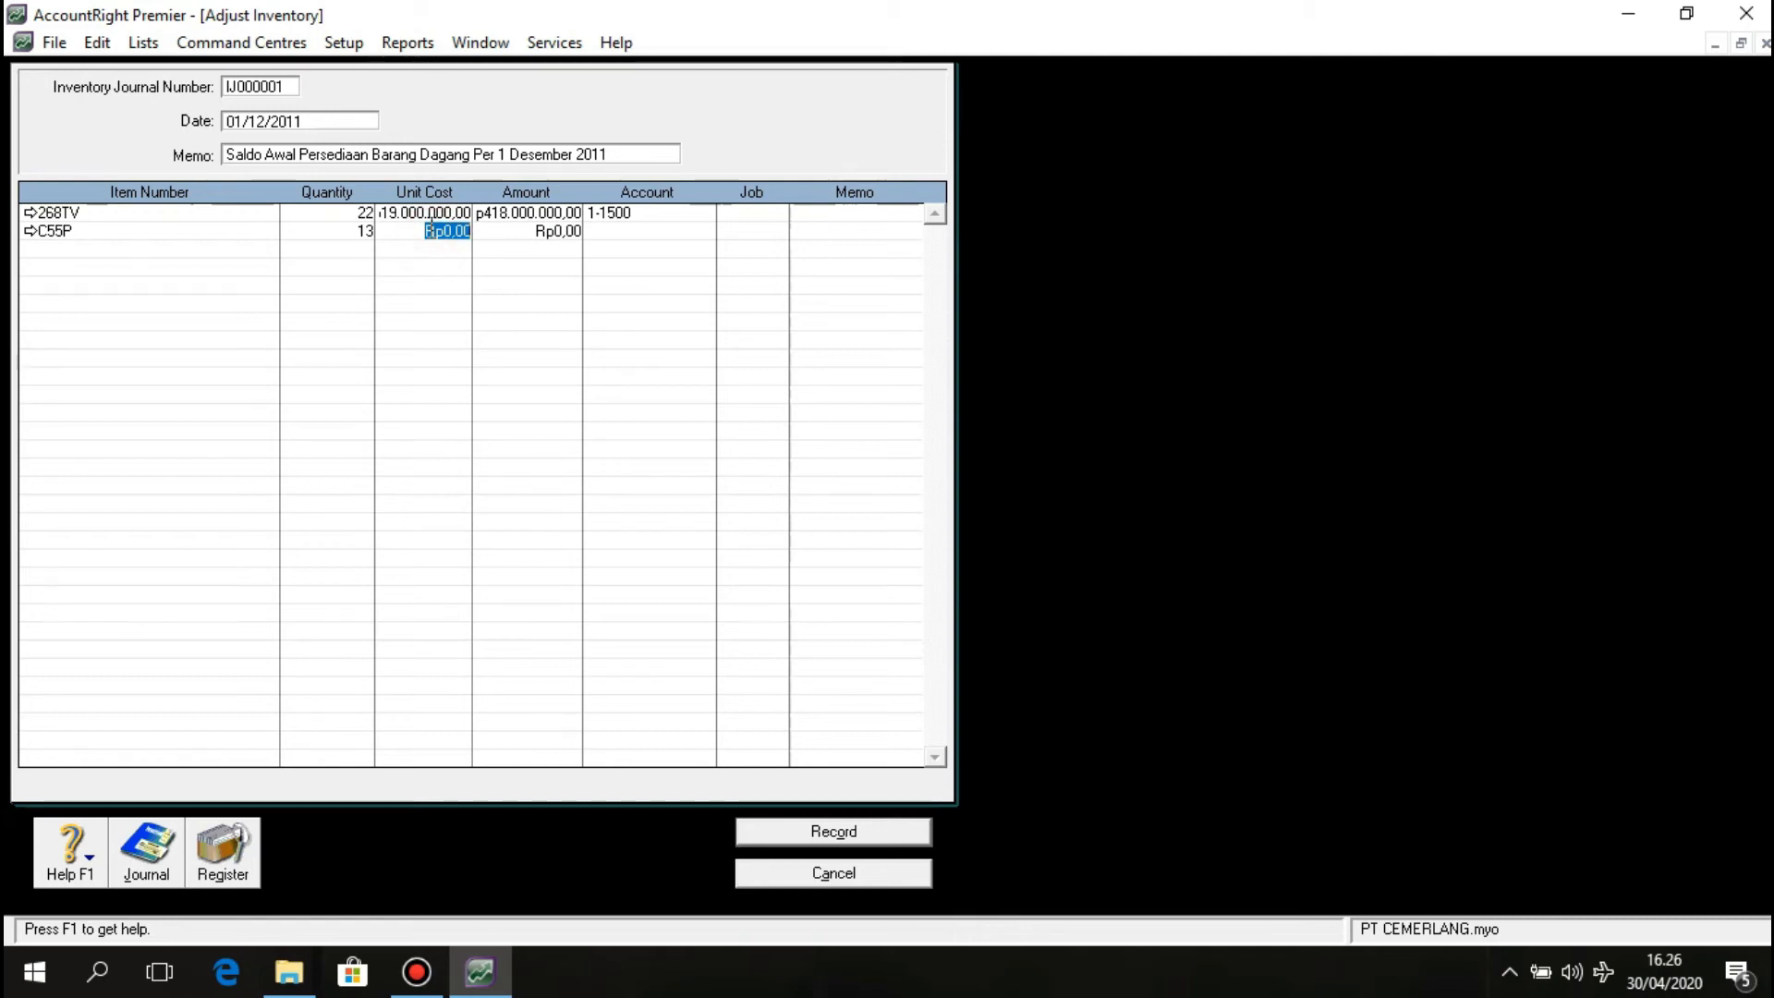
{"action": "type", "text": "23.000.000"}
{"action": "key", "text": "Tab"}
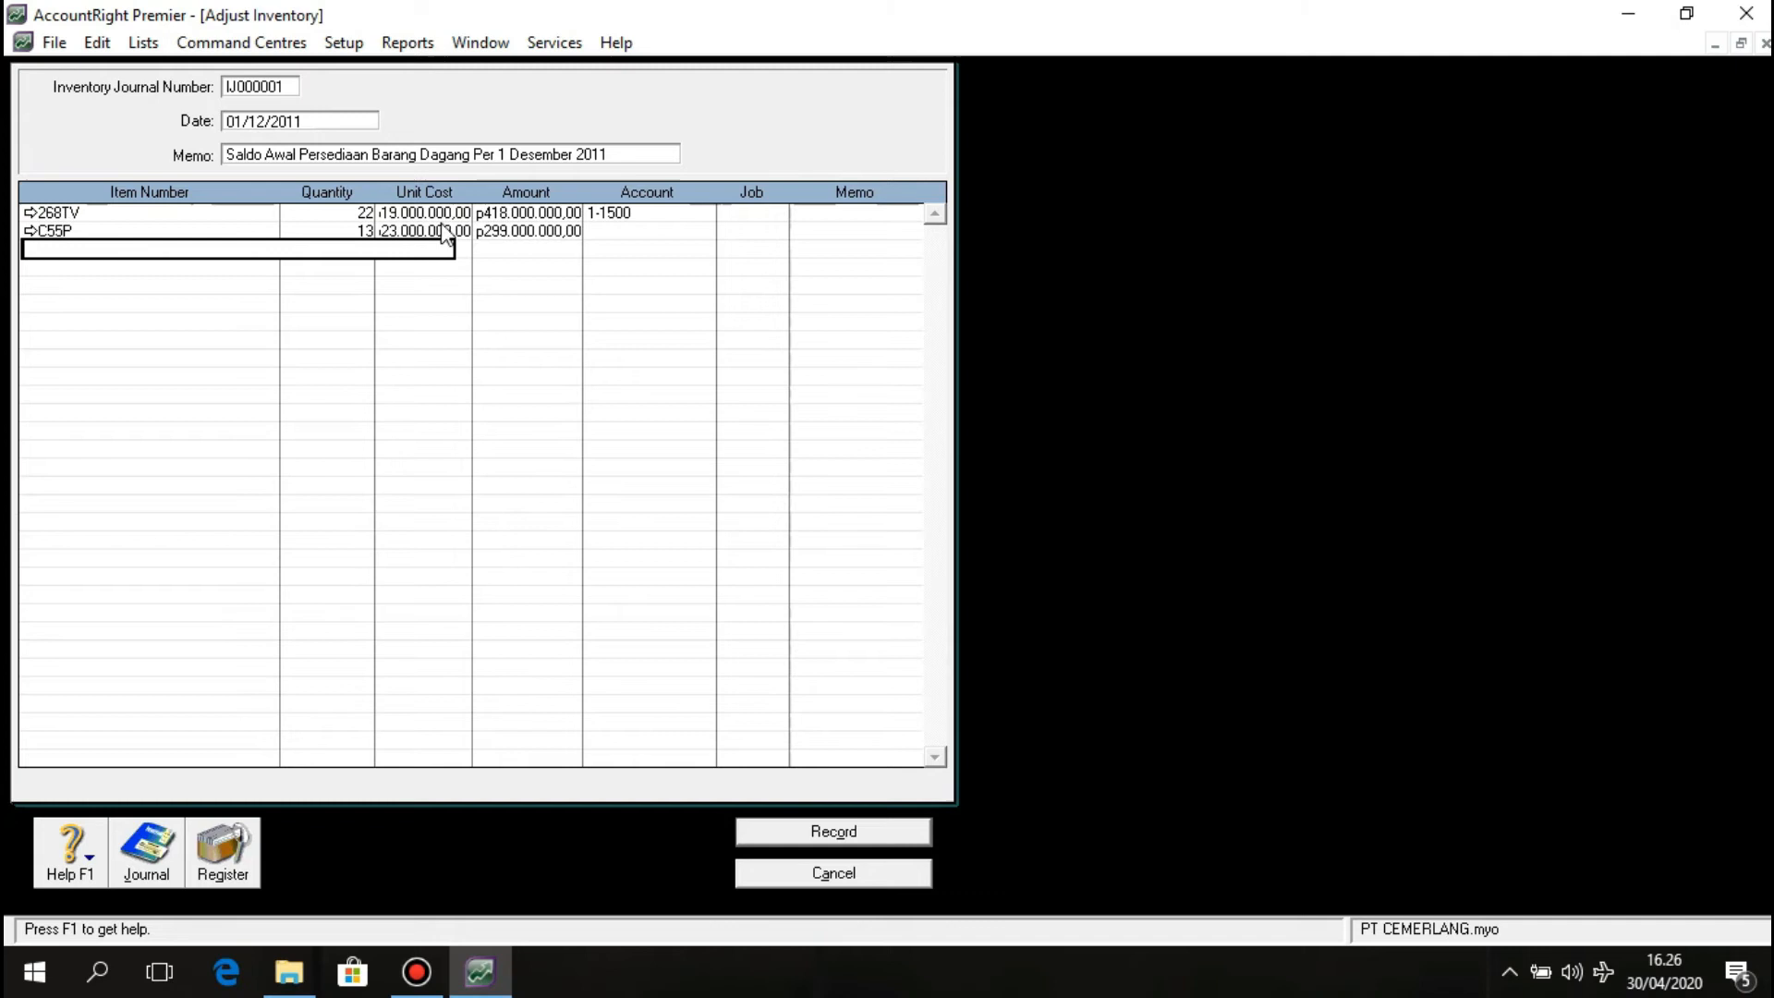
Assign 1-1500 Merchandise Inventory to the C55P line and record adjustment IJ000001.
{"action": "left_click", "coordinate": [678, 230]}
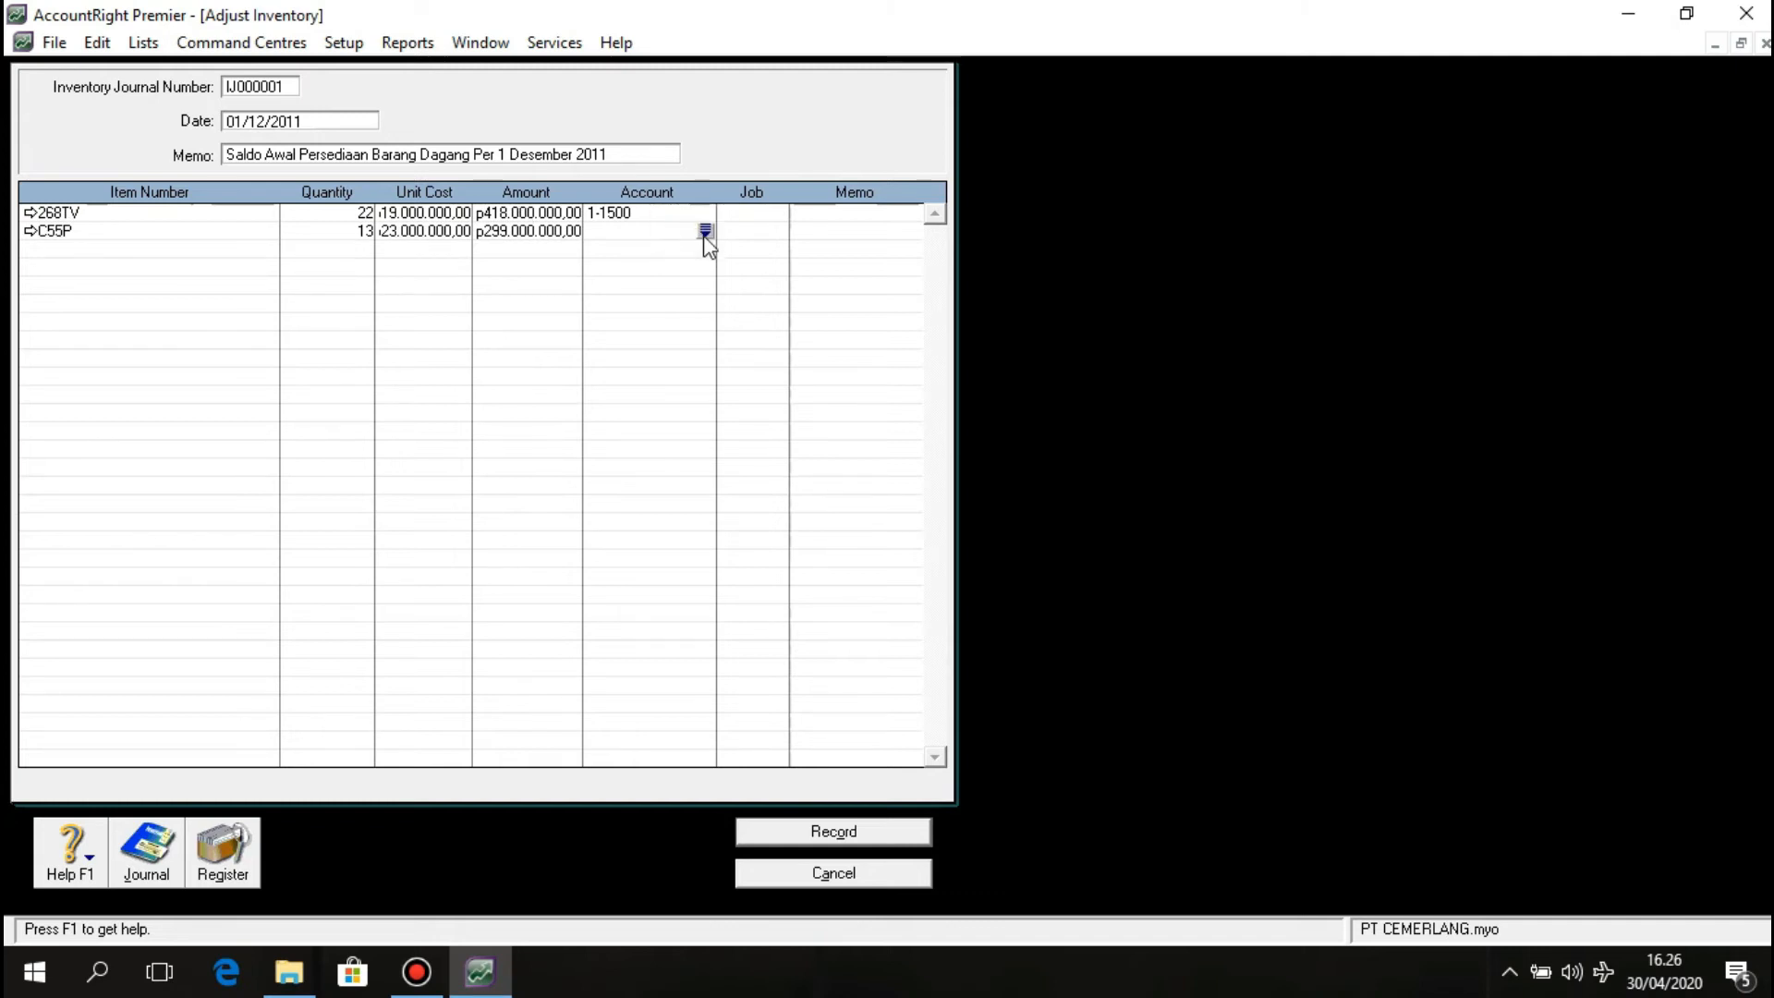
{"action": "left_click", "coordinate": [704, 231]}
{"action": "scroll", "coordinate": [806, 446], "scroll_direction": "up", "scroll_amount": 10}
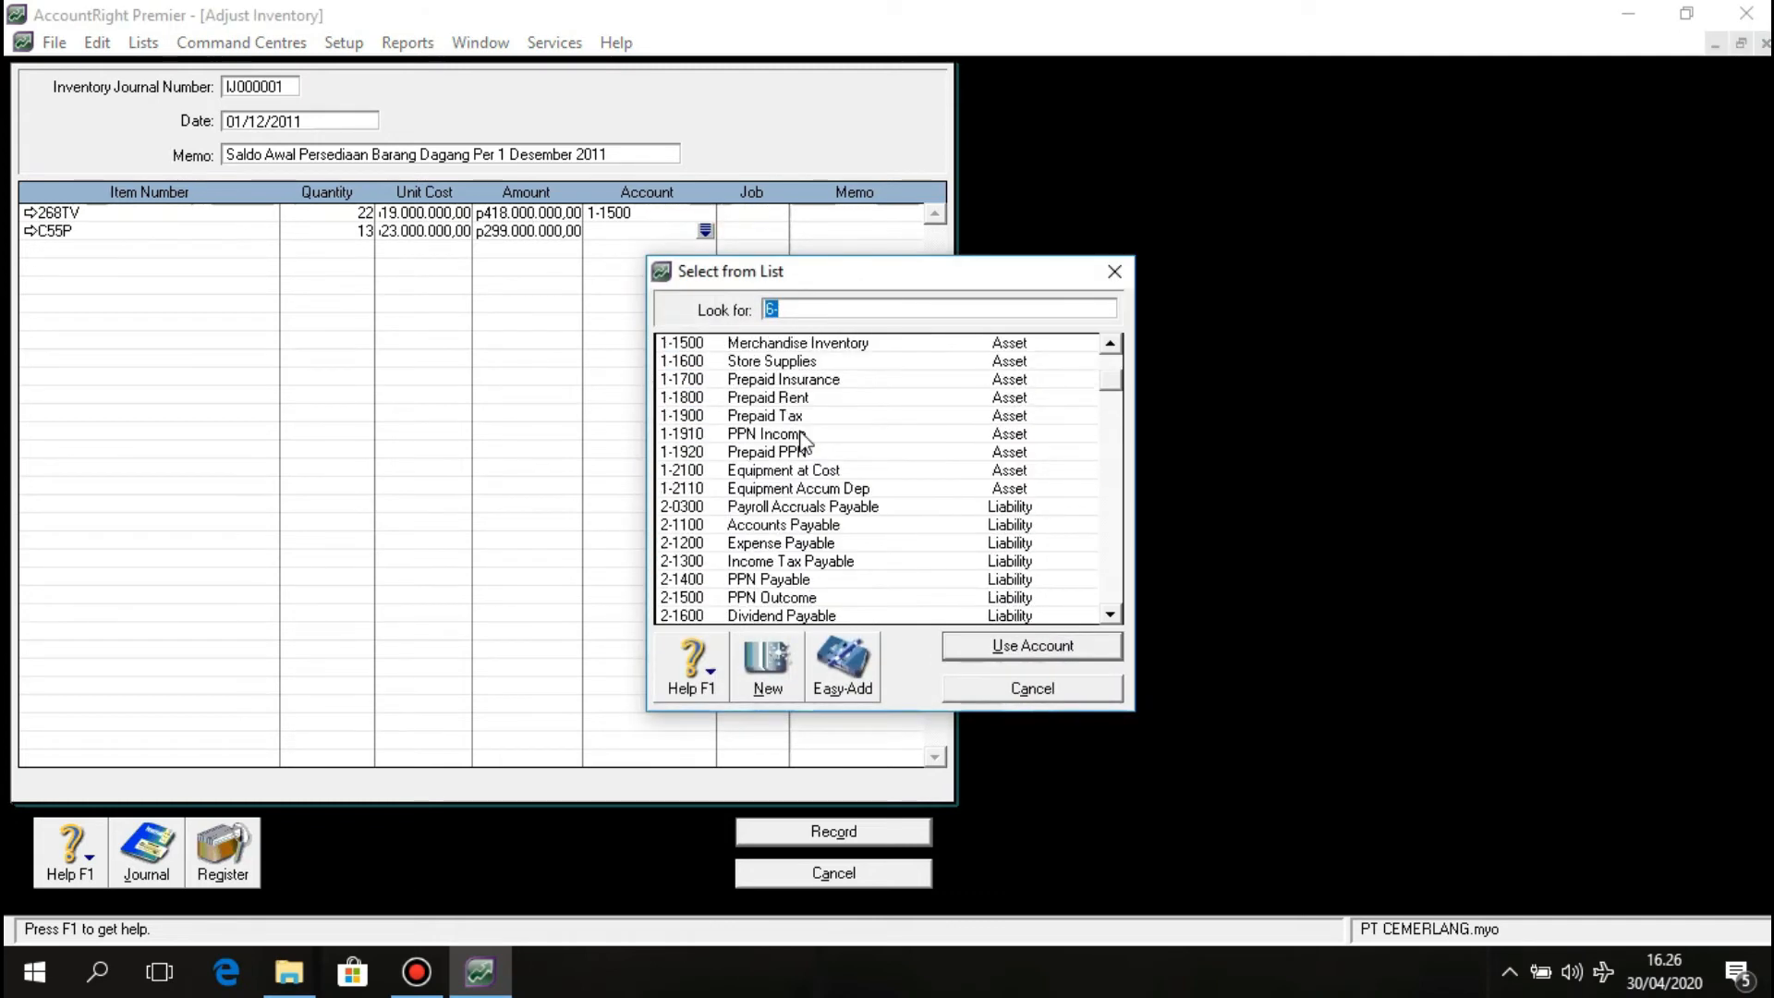
{"action": "left_click", "coordinate": [803, 438]}
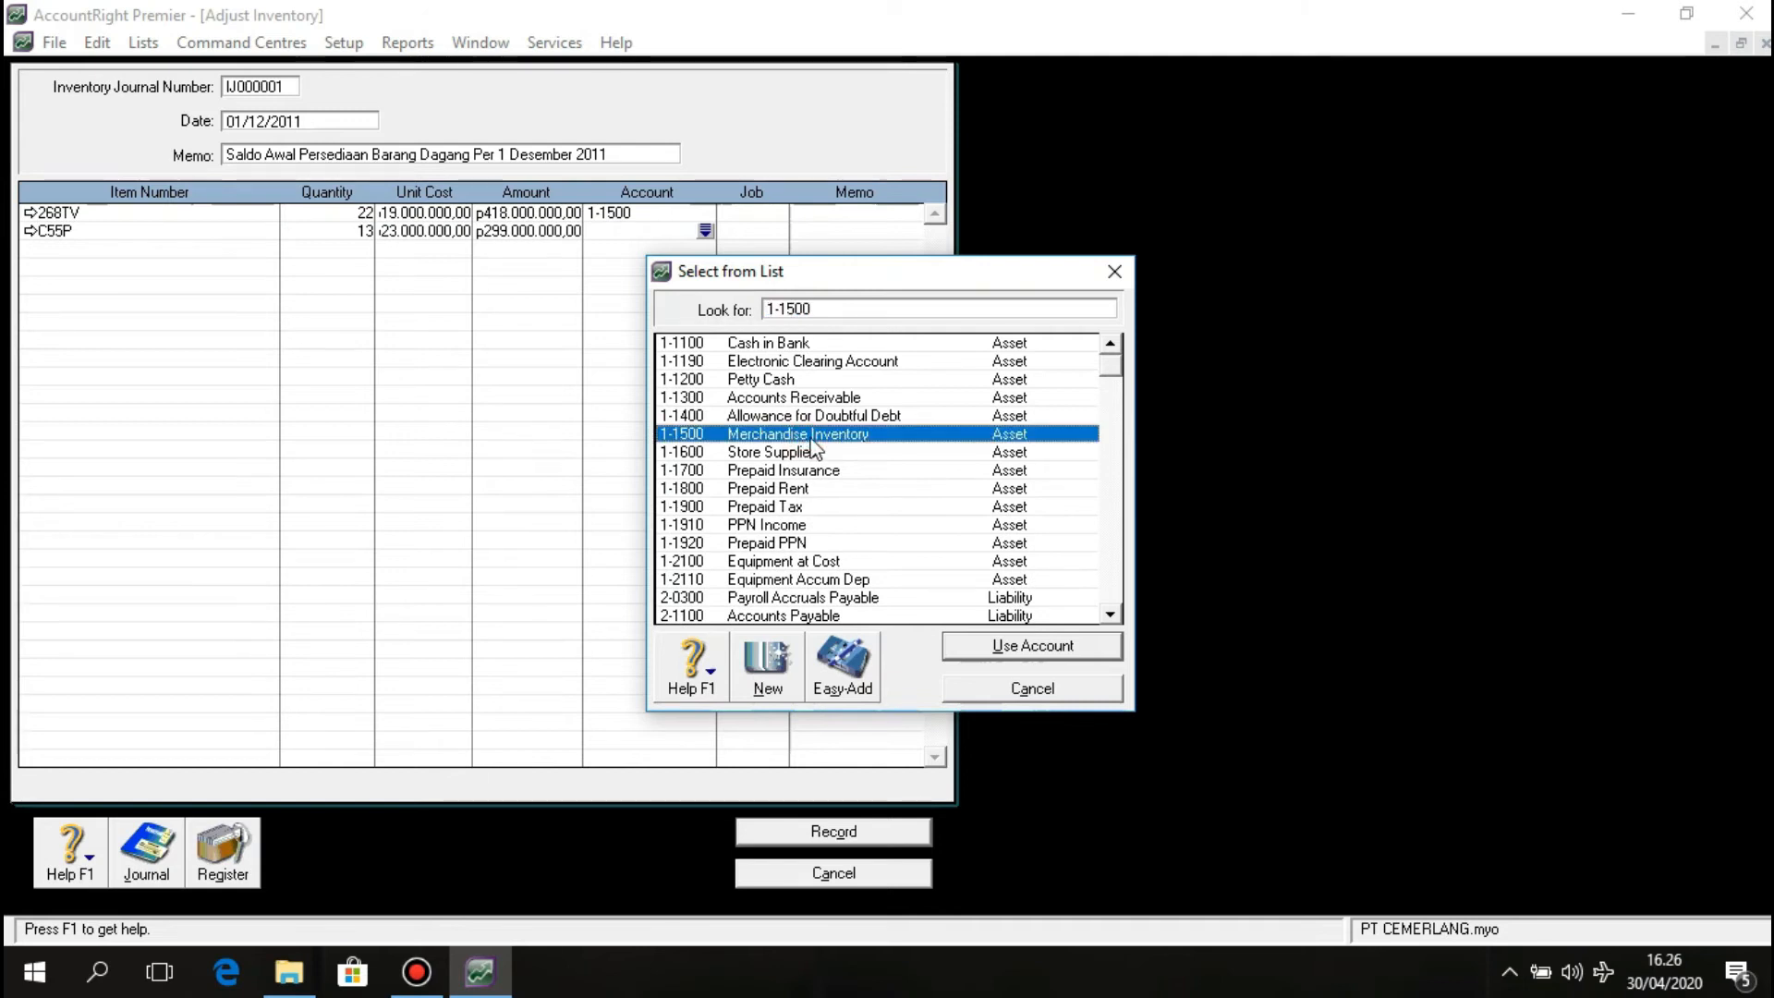
{"action": "left_click", "coordinate": [1011, 647]}
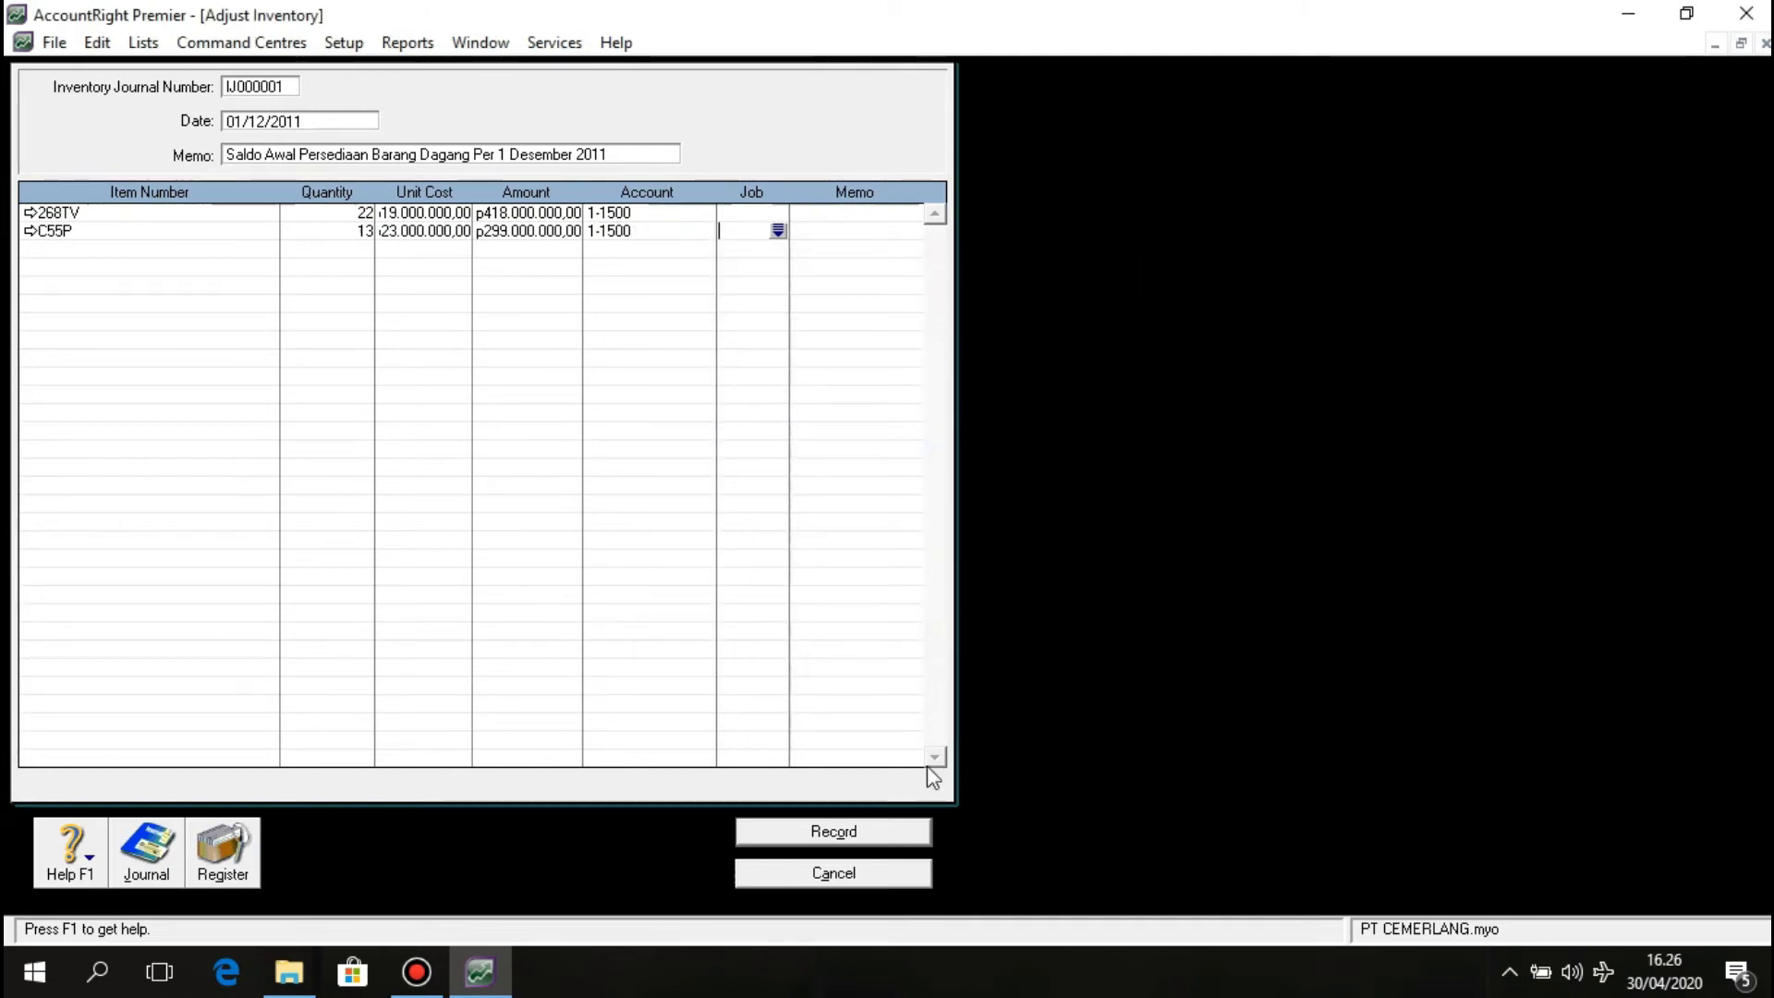
{"action": "left_click", "coordinate": [856, 831]}
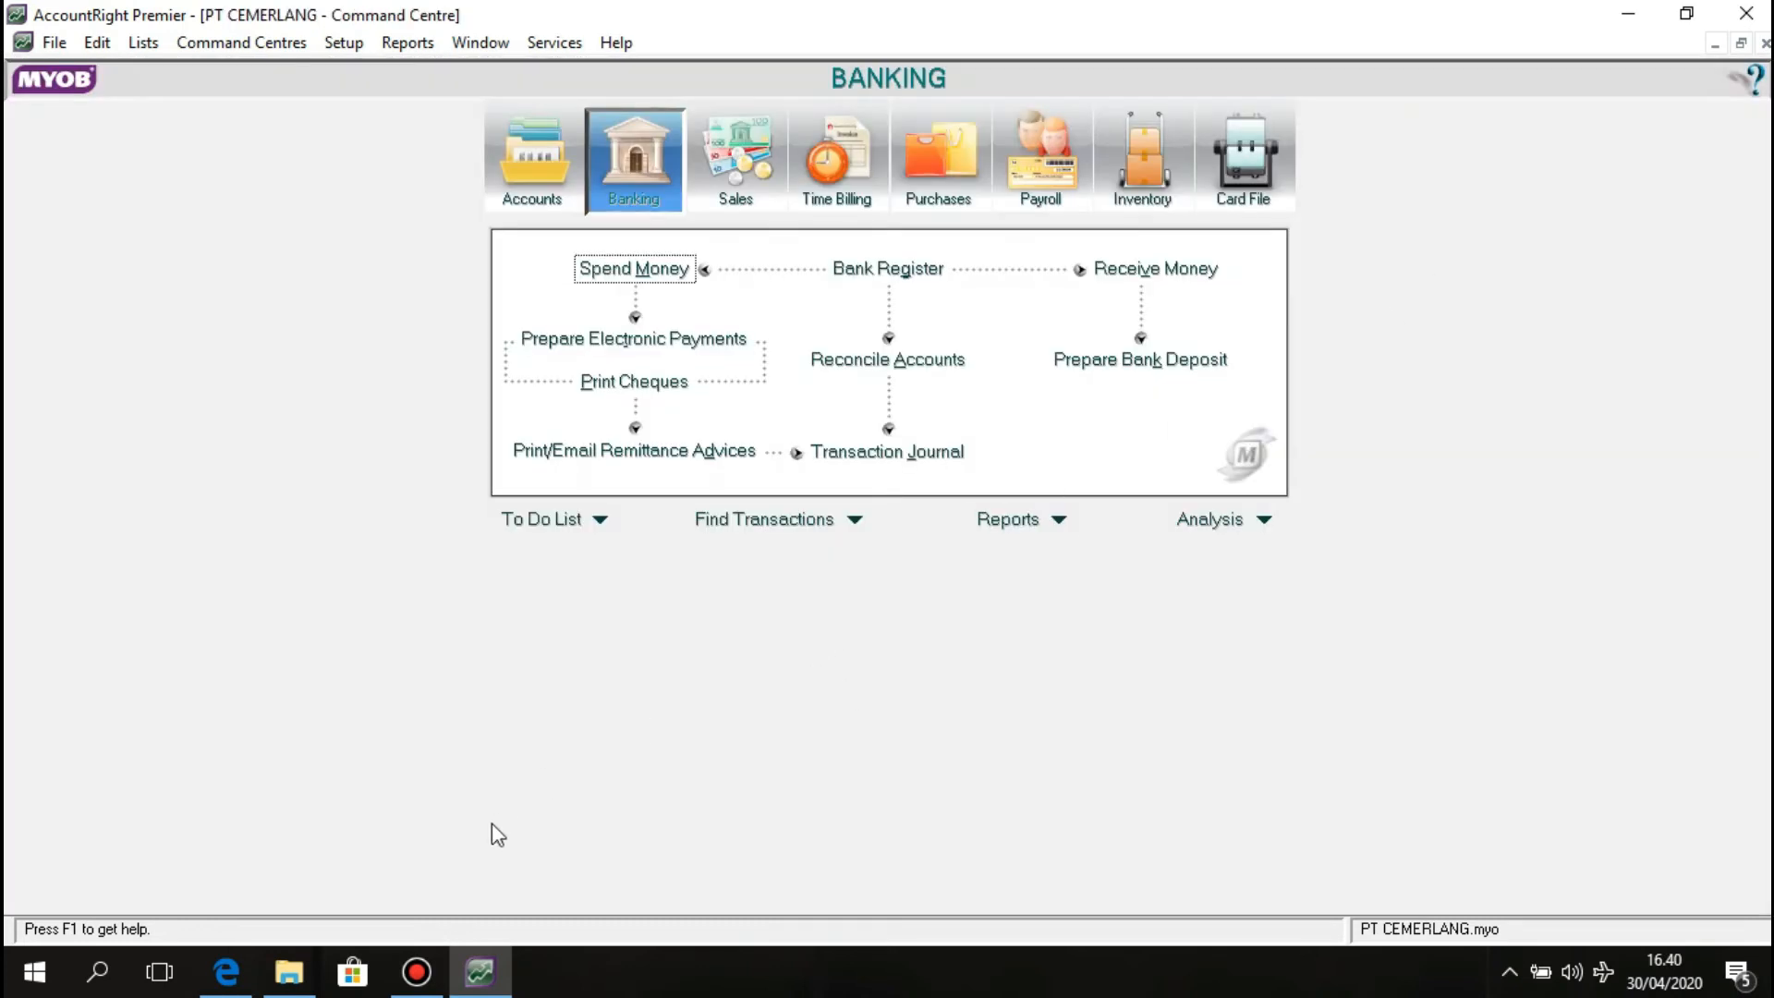
Review cash voucher BKK12-1 for November salaries in the PDF, then return to AccountRight.
{"action": "left_click", "coordinate": [227, 975]}
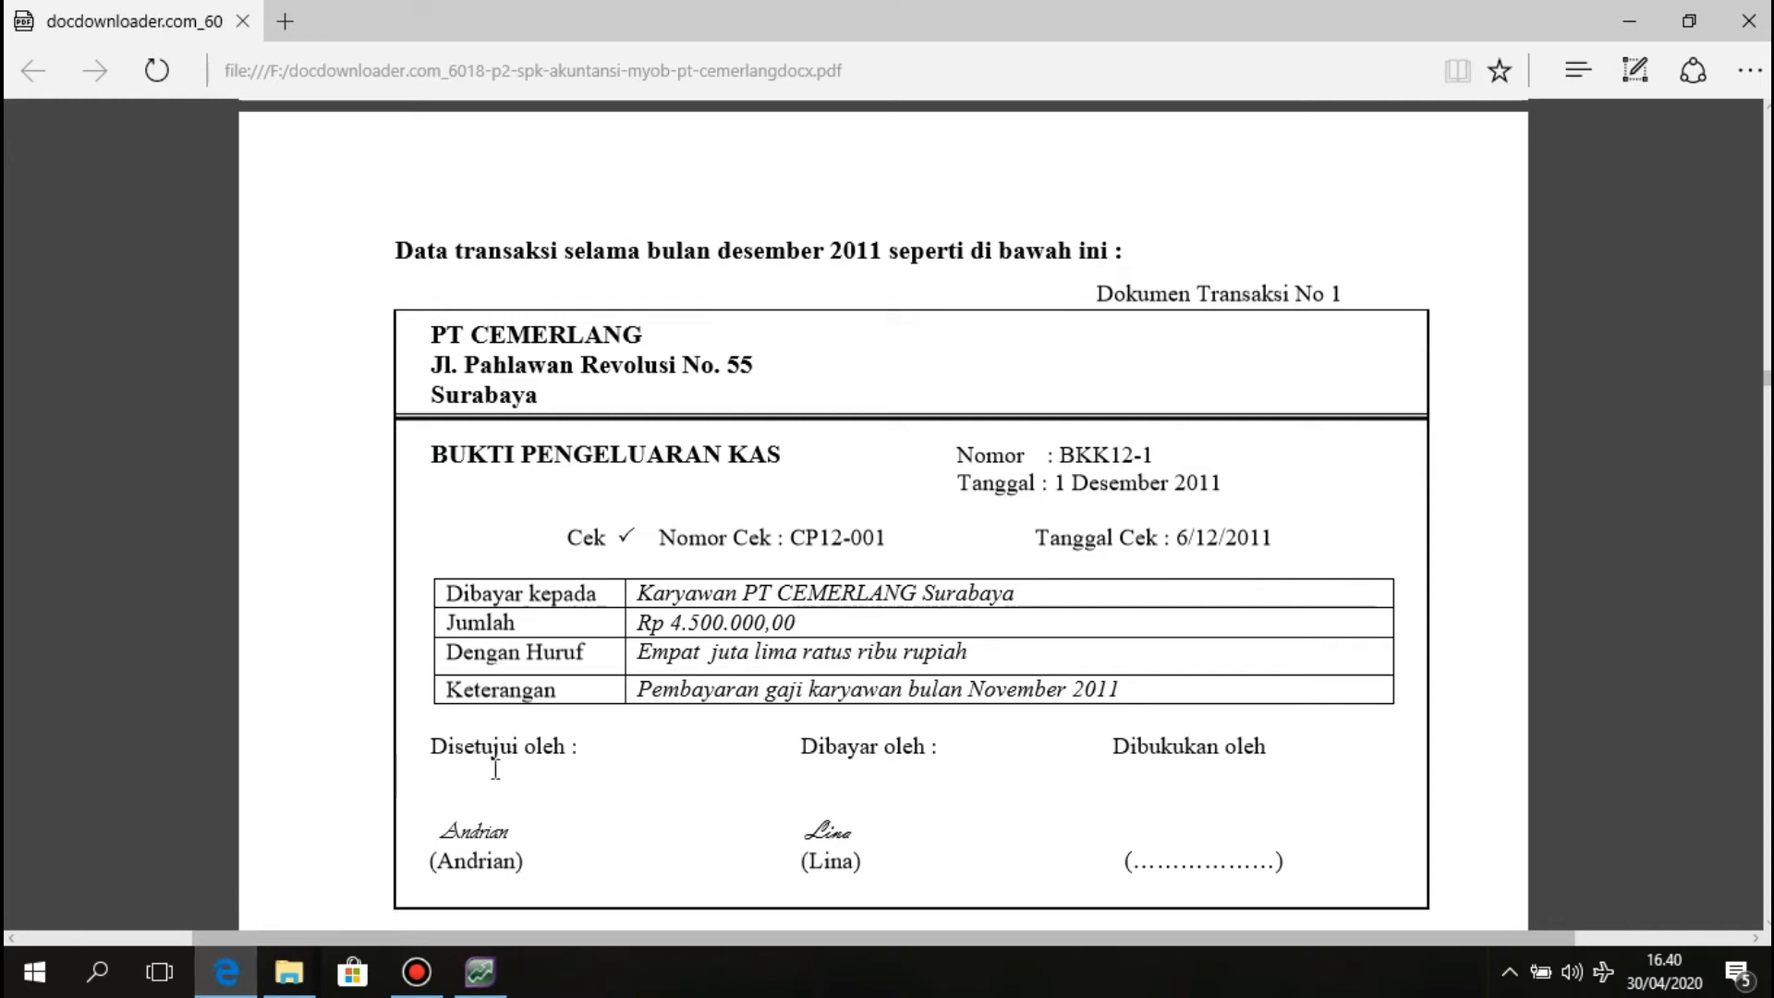
{"action": "left_click", "coordinate": [490, 965]}
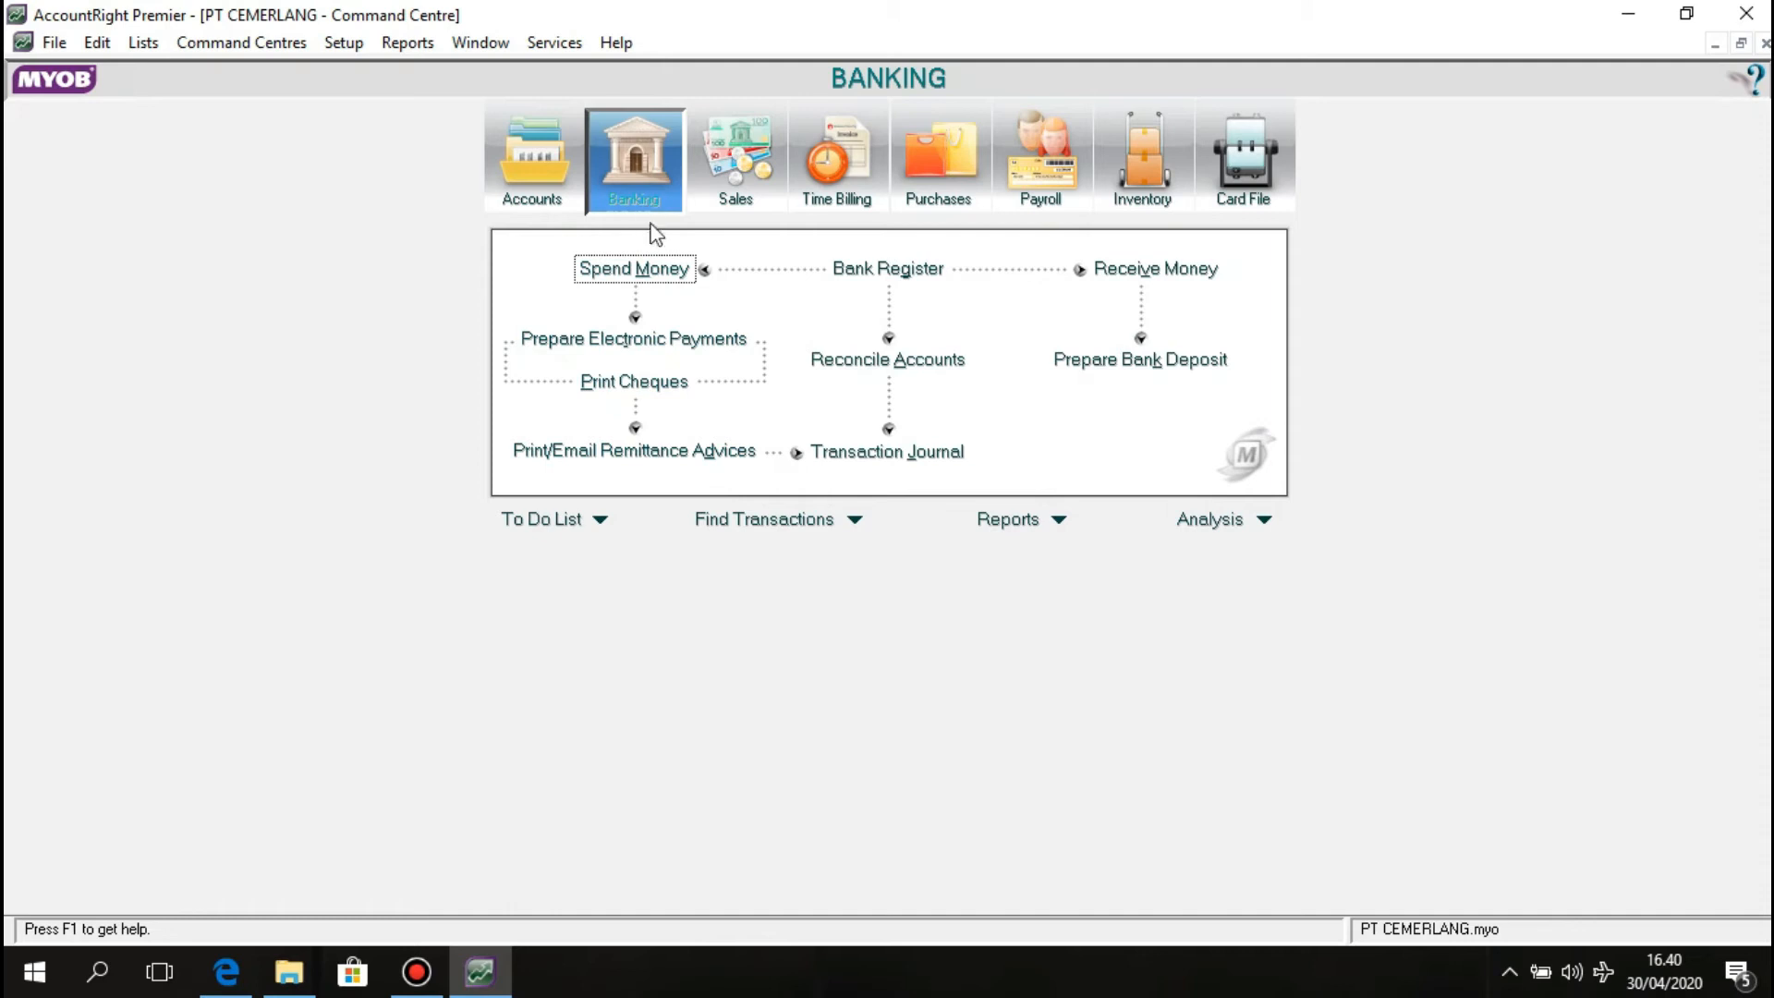
Start a Spend Money cheque BKK12-1 dated 1/12/2011 with tax inclusive turned off.
{"action": "left_click", "coordinate": [652, 269]}
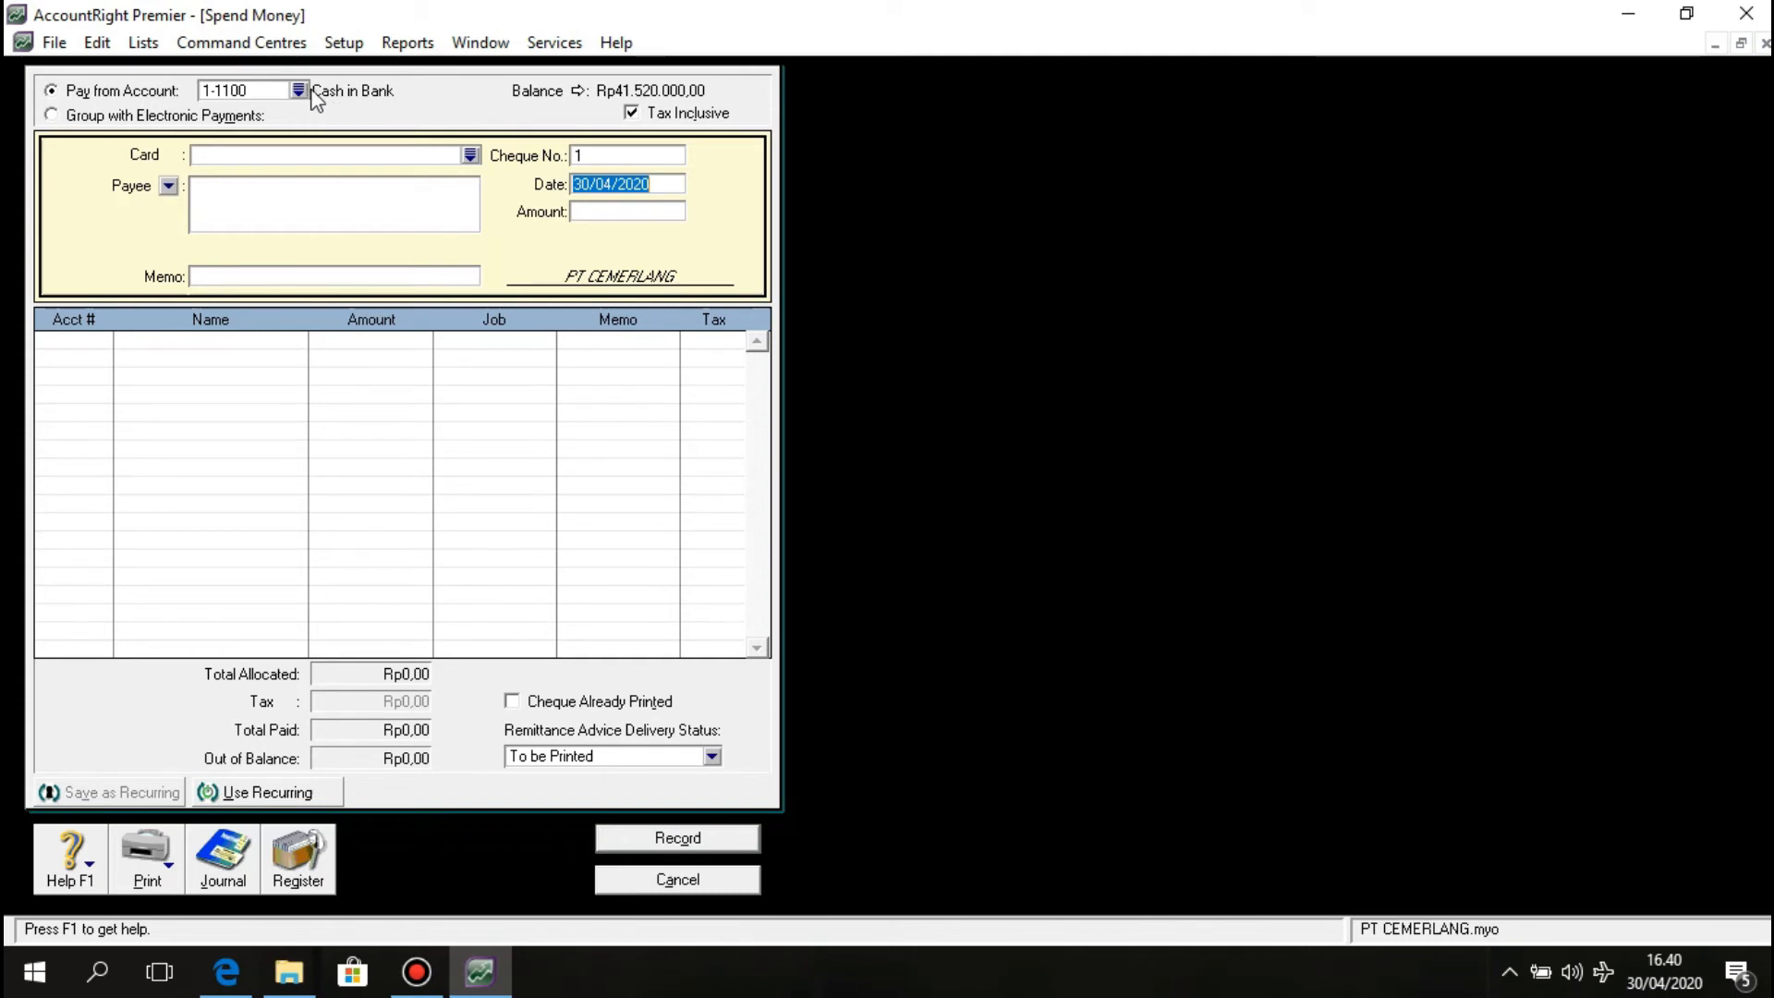
{"action": "left_click", "coordinate": [632, 113]}
{"action": "left_click", "coordinate": [584, 153]}
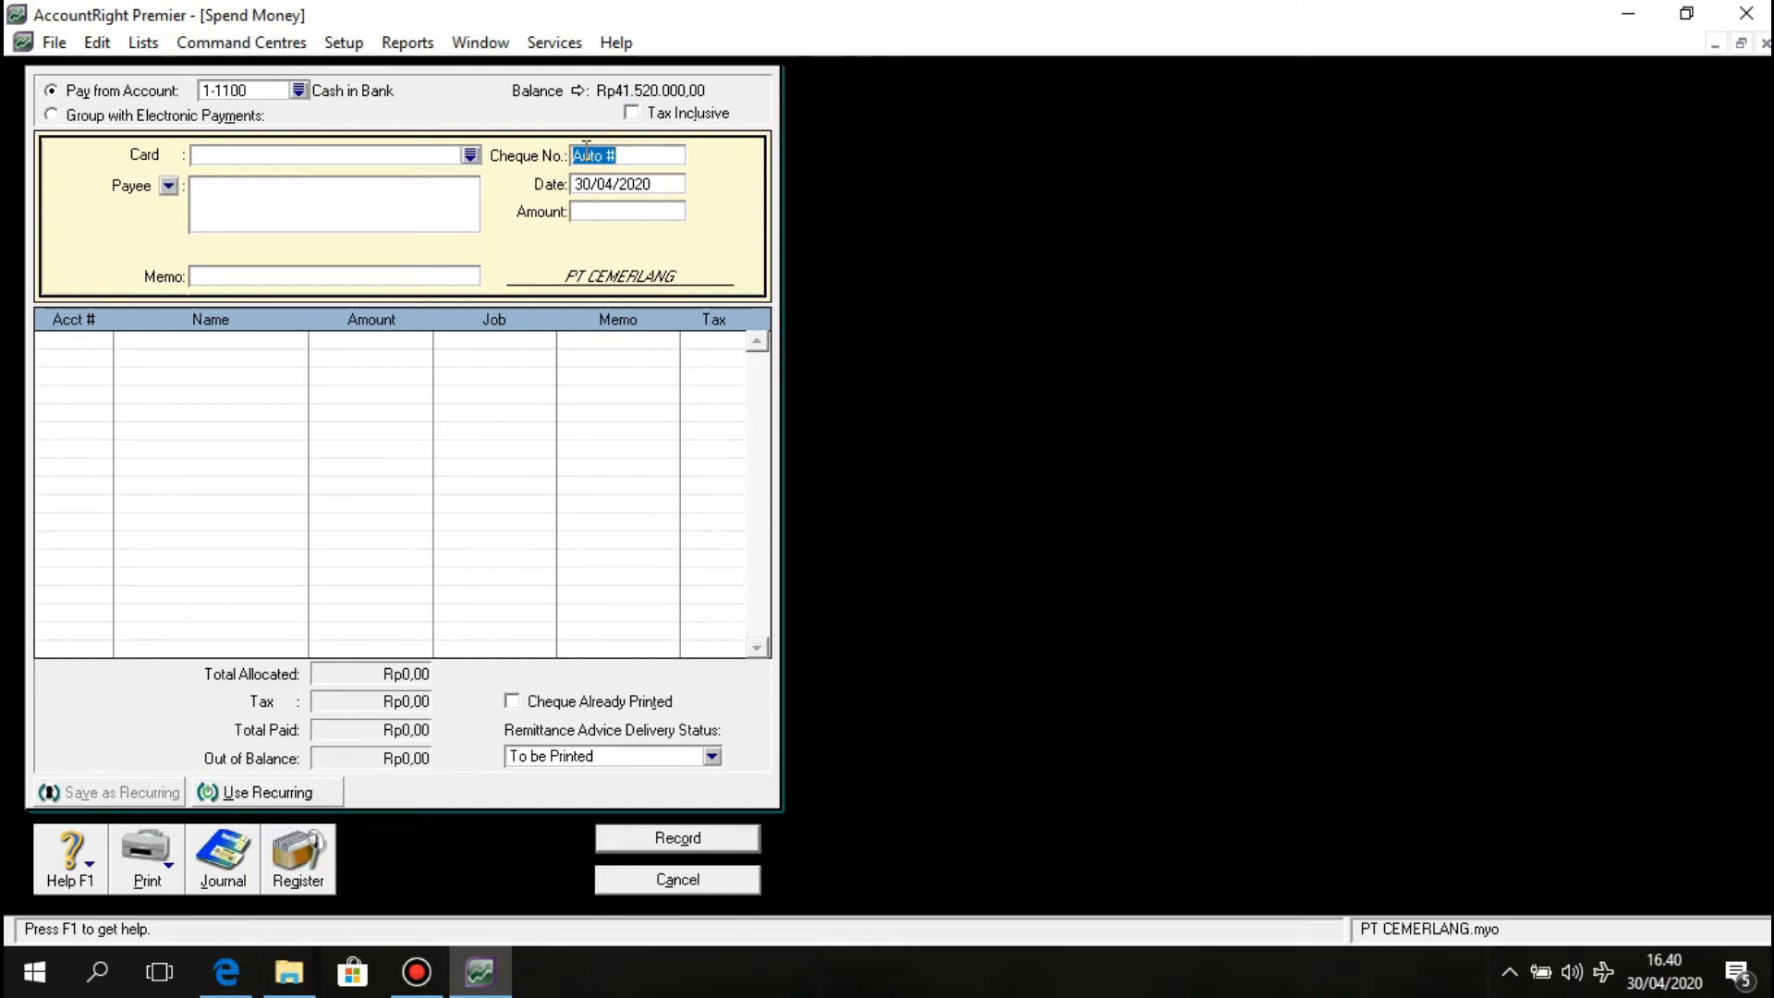
{"action": "type", "text": "BKK12-1"}
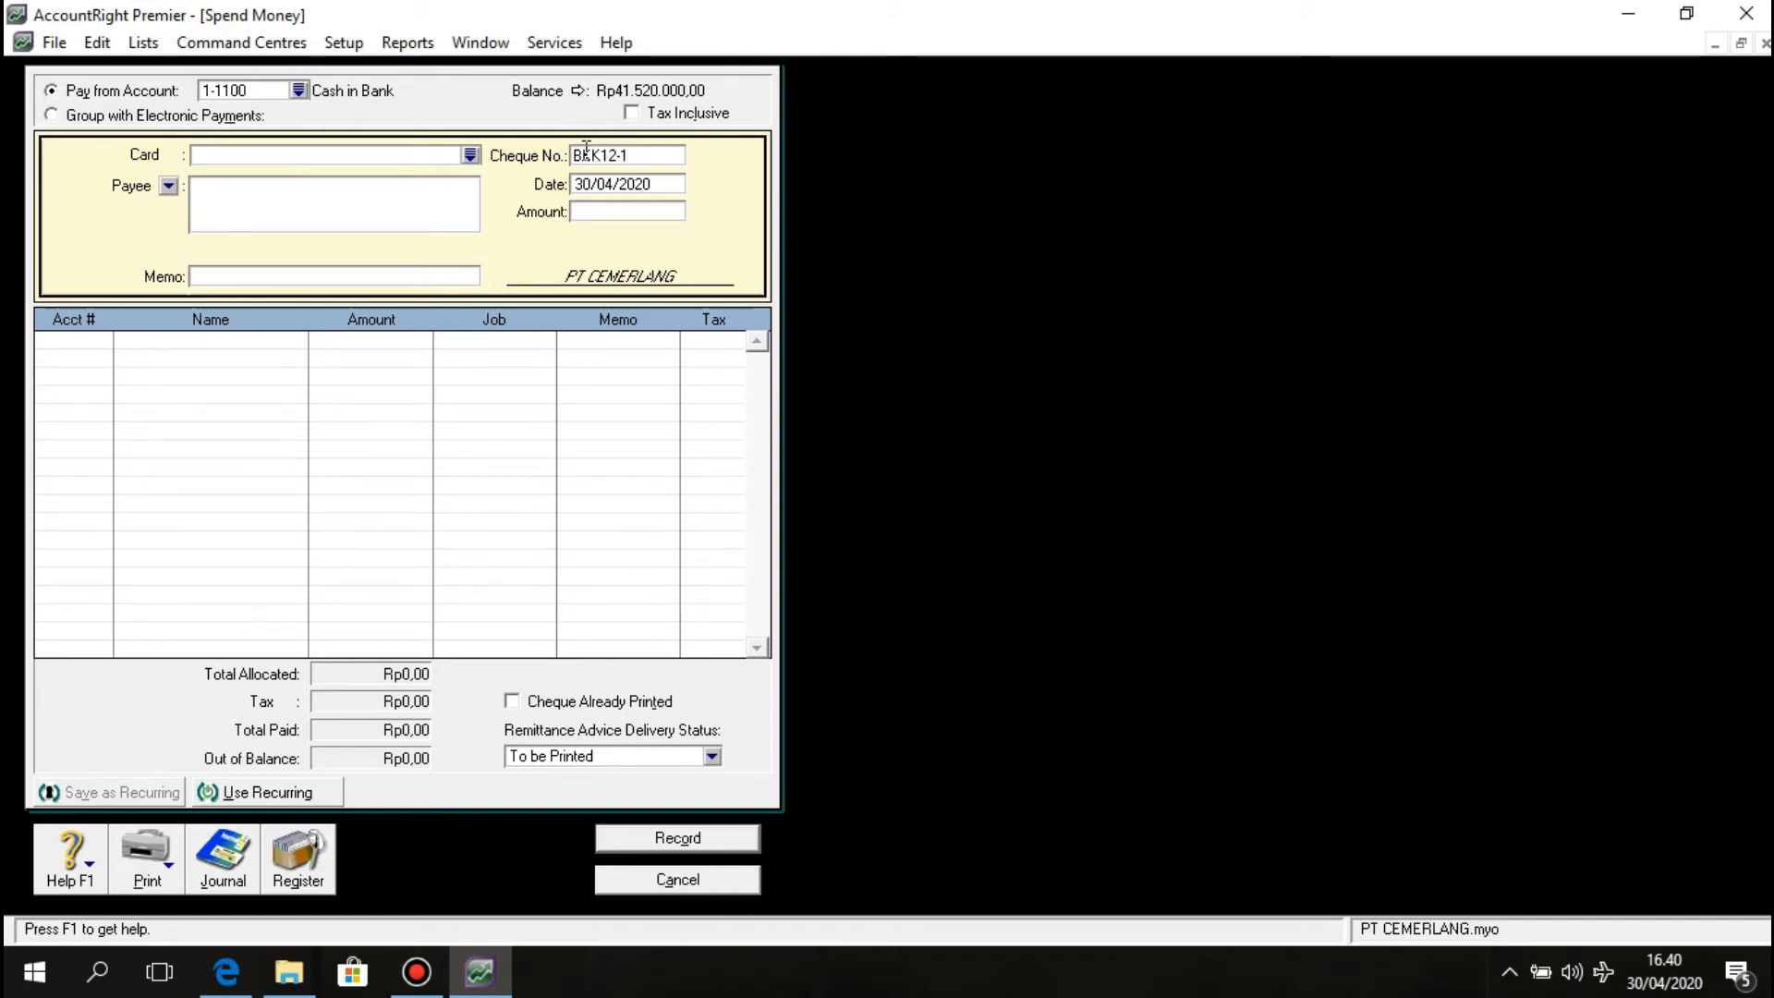
{"action": "left_click", "coordinate": [601, 181]}
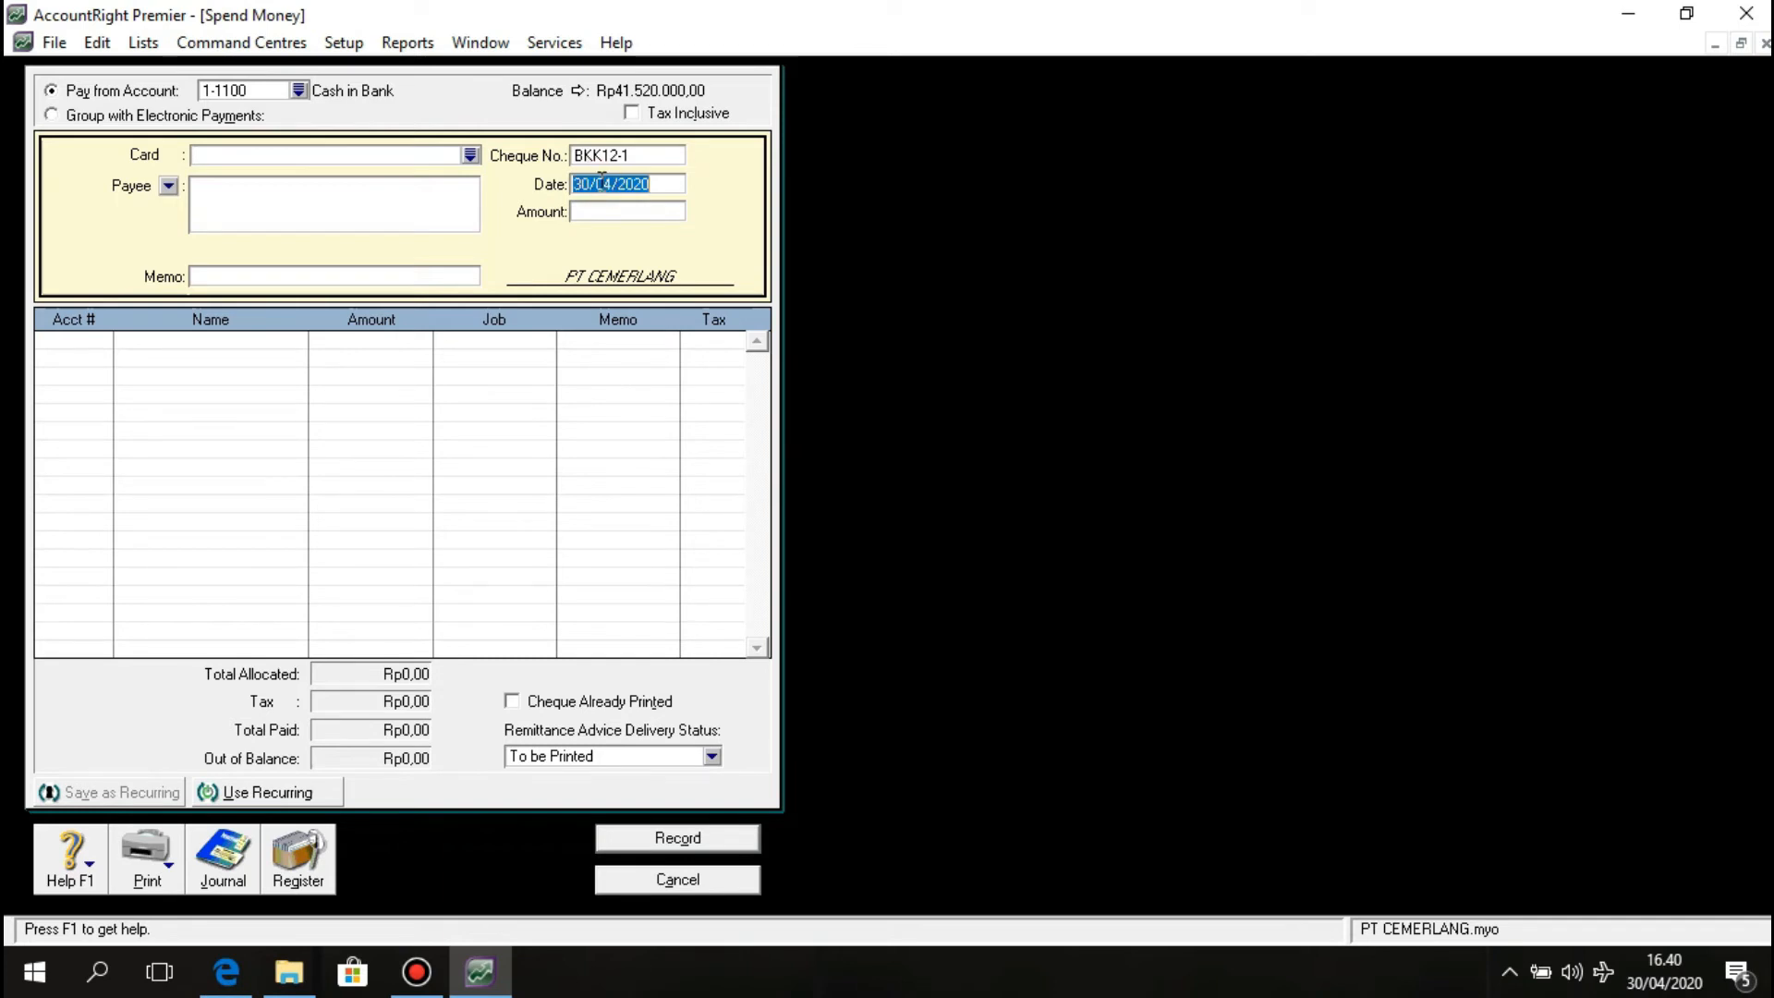
{"action": "type", "text": "1/12"}
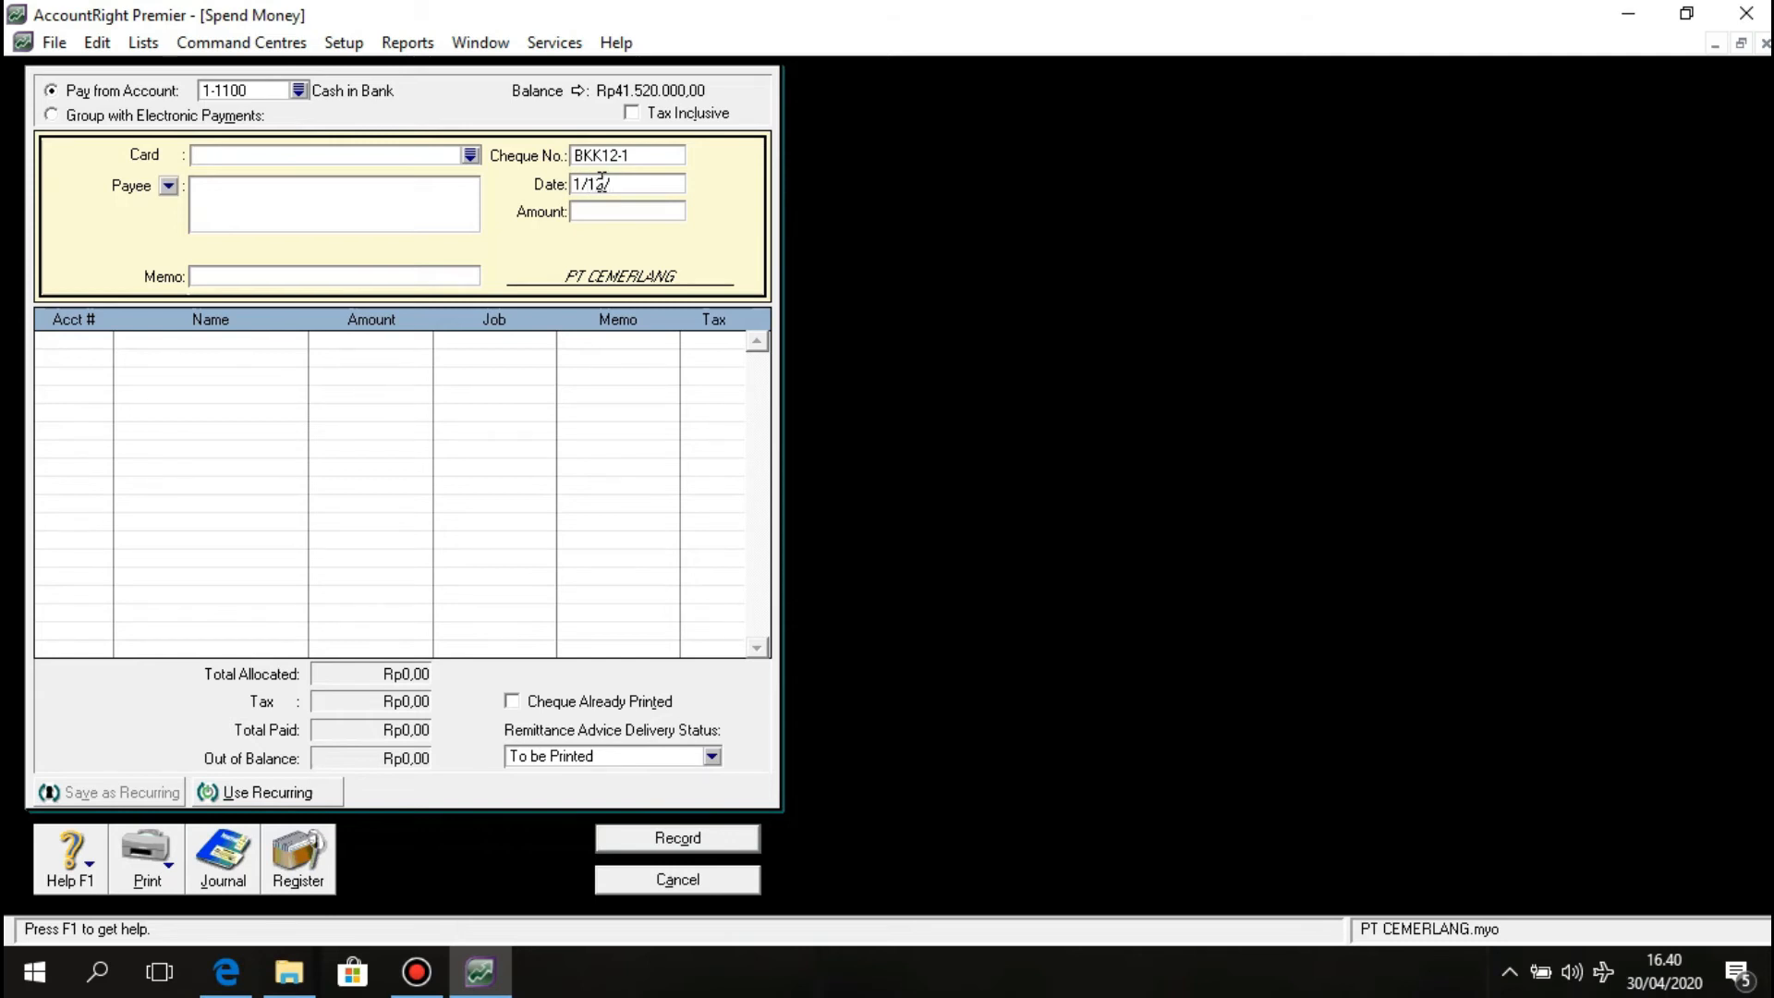
{"action": "type", "text": "/2011"}
Enter amount 4.500.000 and a memo for the November 2011 employee salary payment.
{"action": "left_click", "coordinate": [617, 207]}
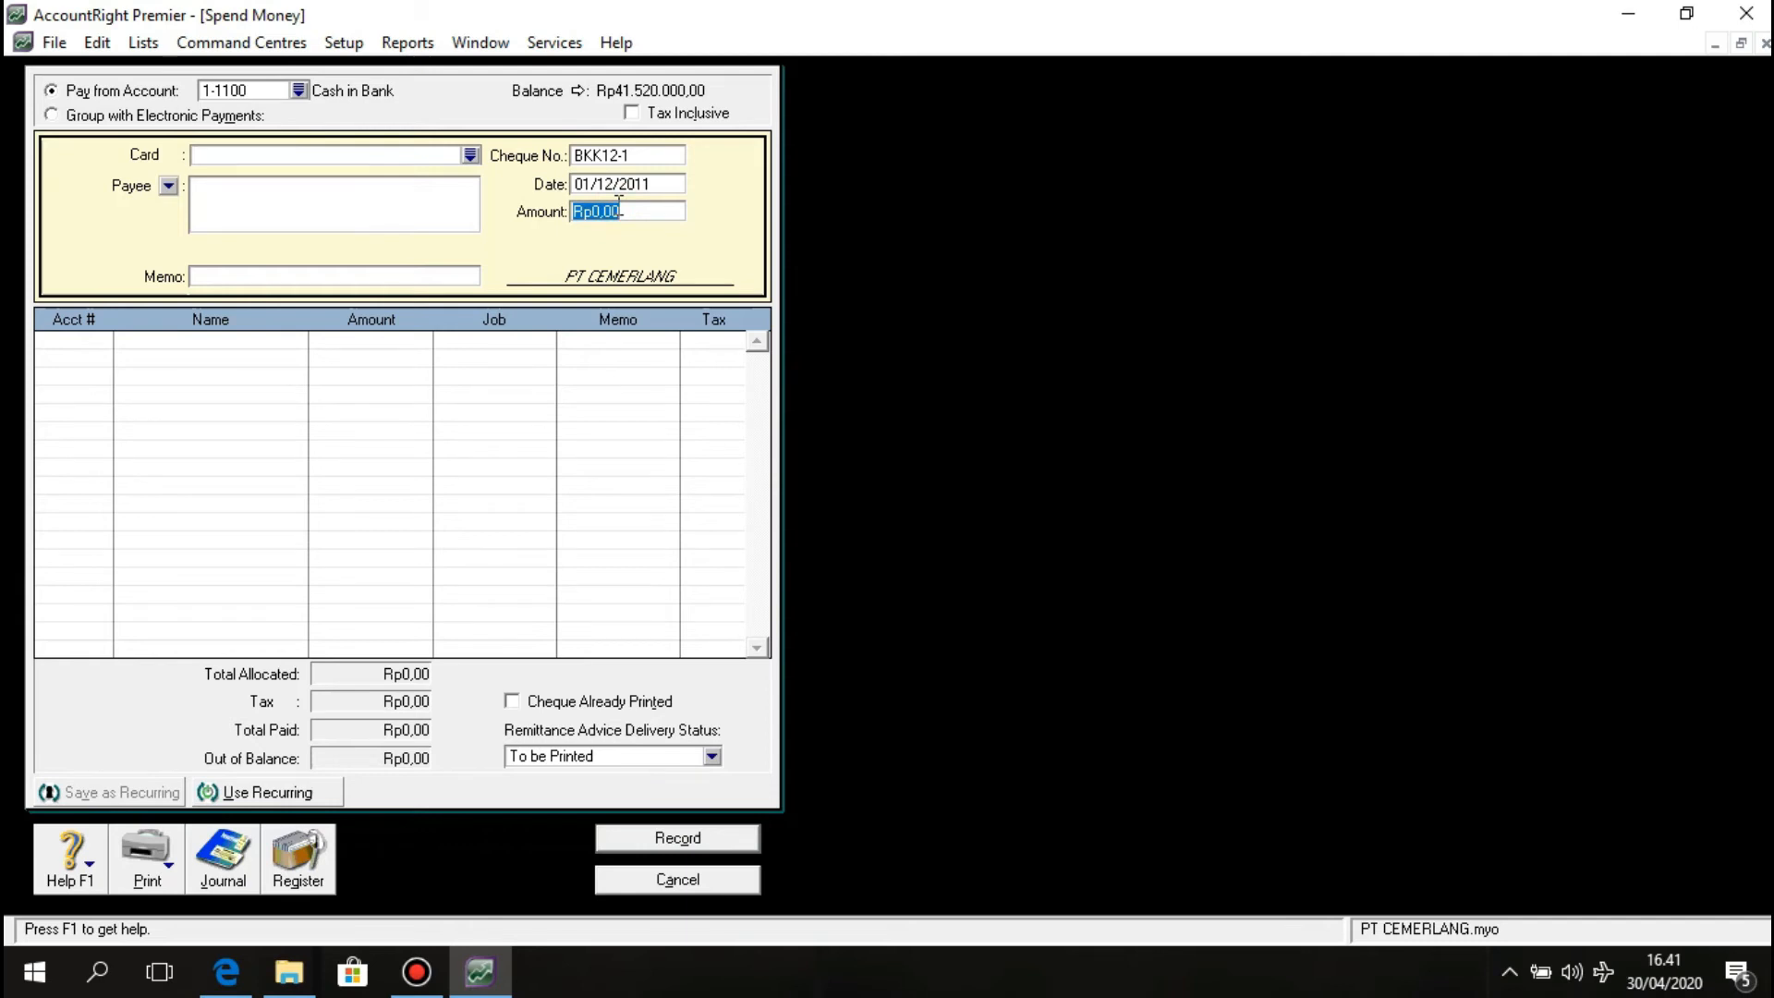
{"action": "type", "text": "4."}
{"action": "type", "text": "500.000"}
{"action": "key", "text": "Tab"}
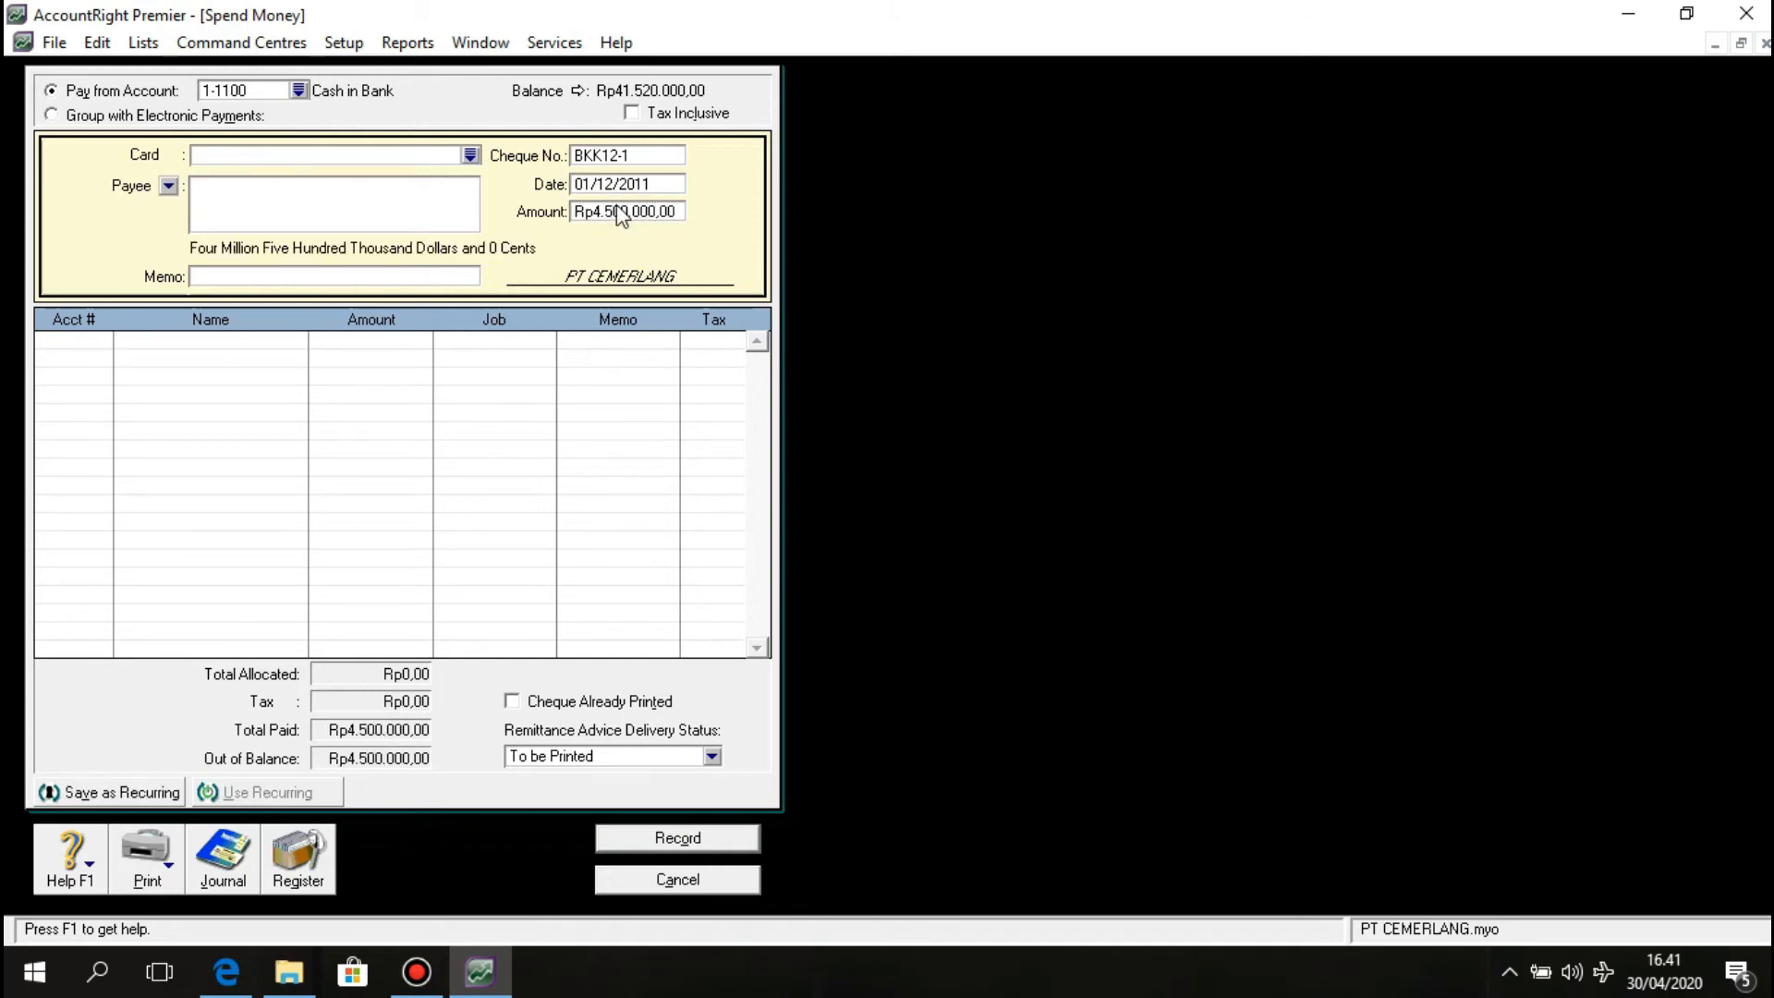
{"action": "left_click", "coordinate": [347, 274]}
{"action": "type", "text": "Pembayaran "}
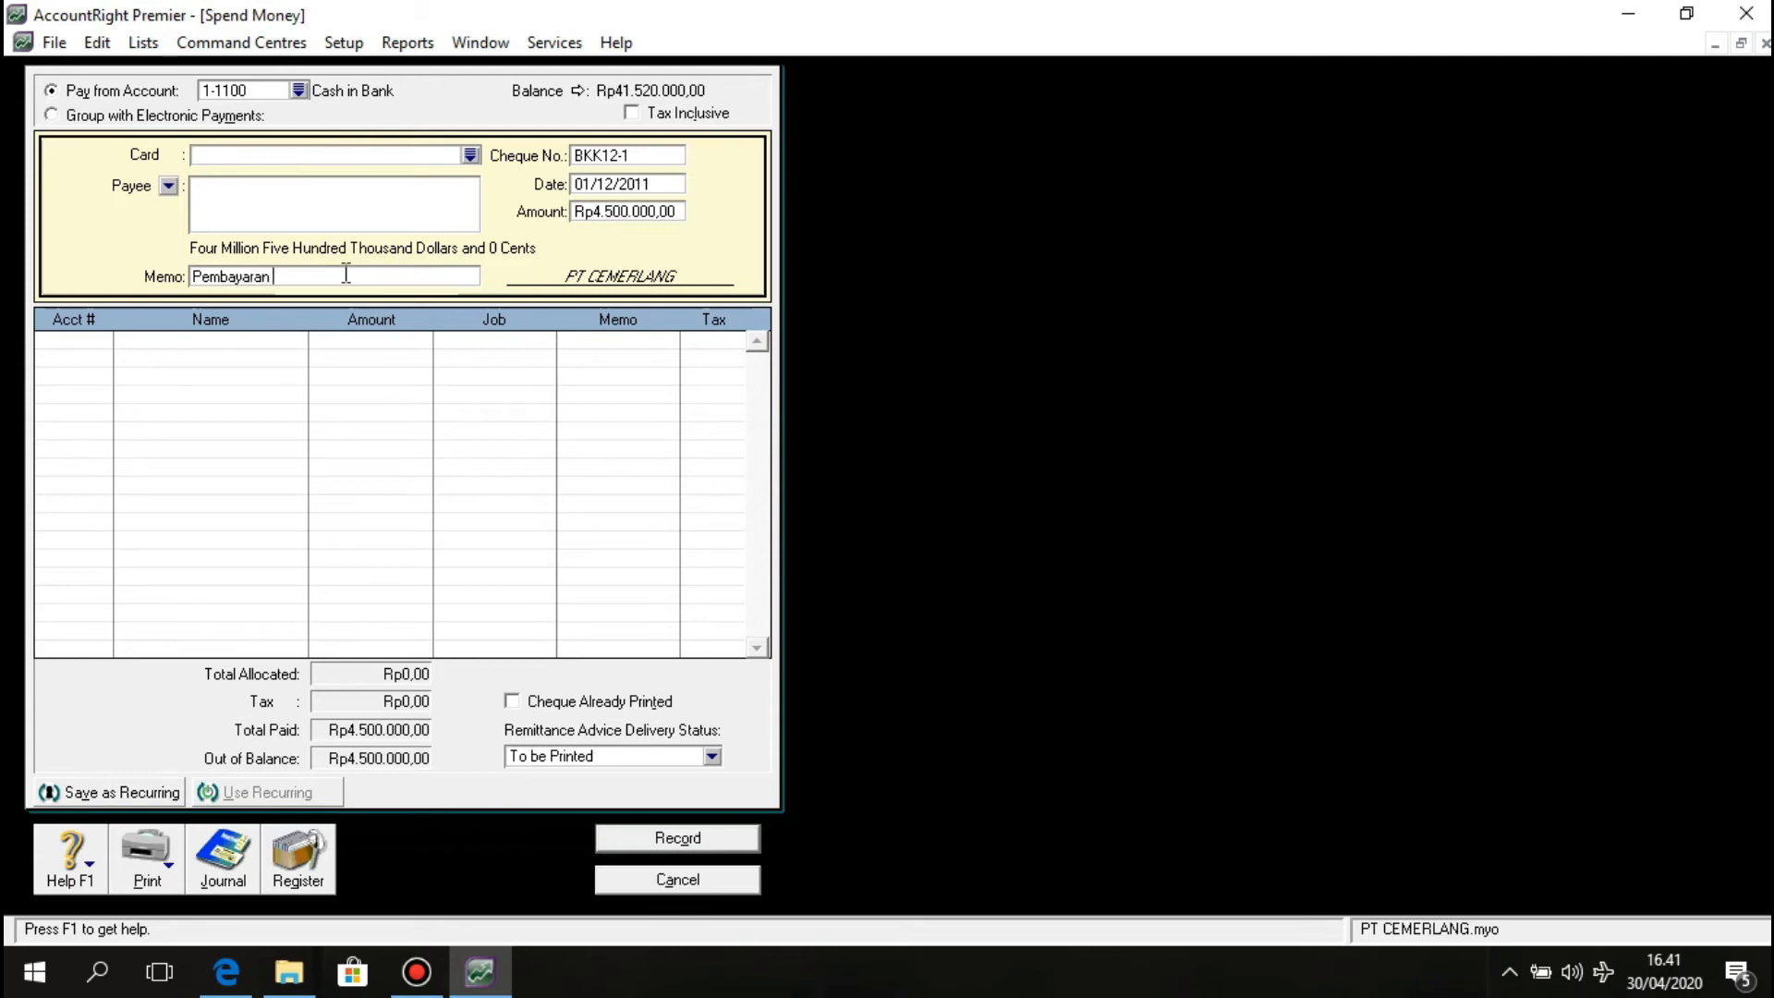
{"action": "type", "text": "Gaji Karyawa"}
{"action": "type", "text": "n"}
{"action": "type", "text": " bula No"}
{"action": "type", "text": "vemv"}
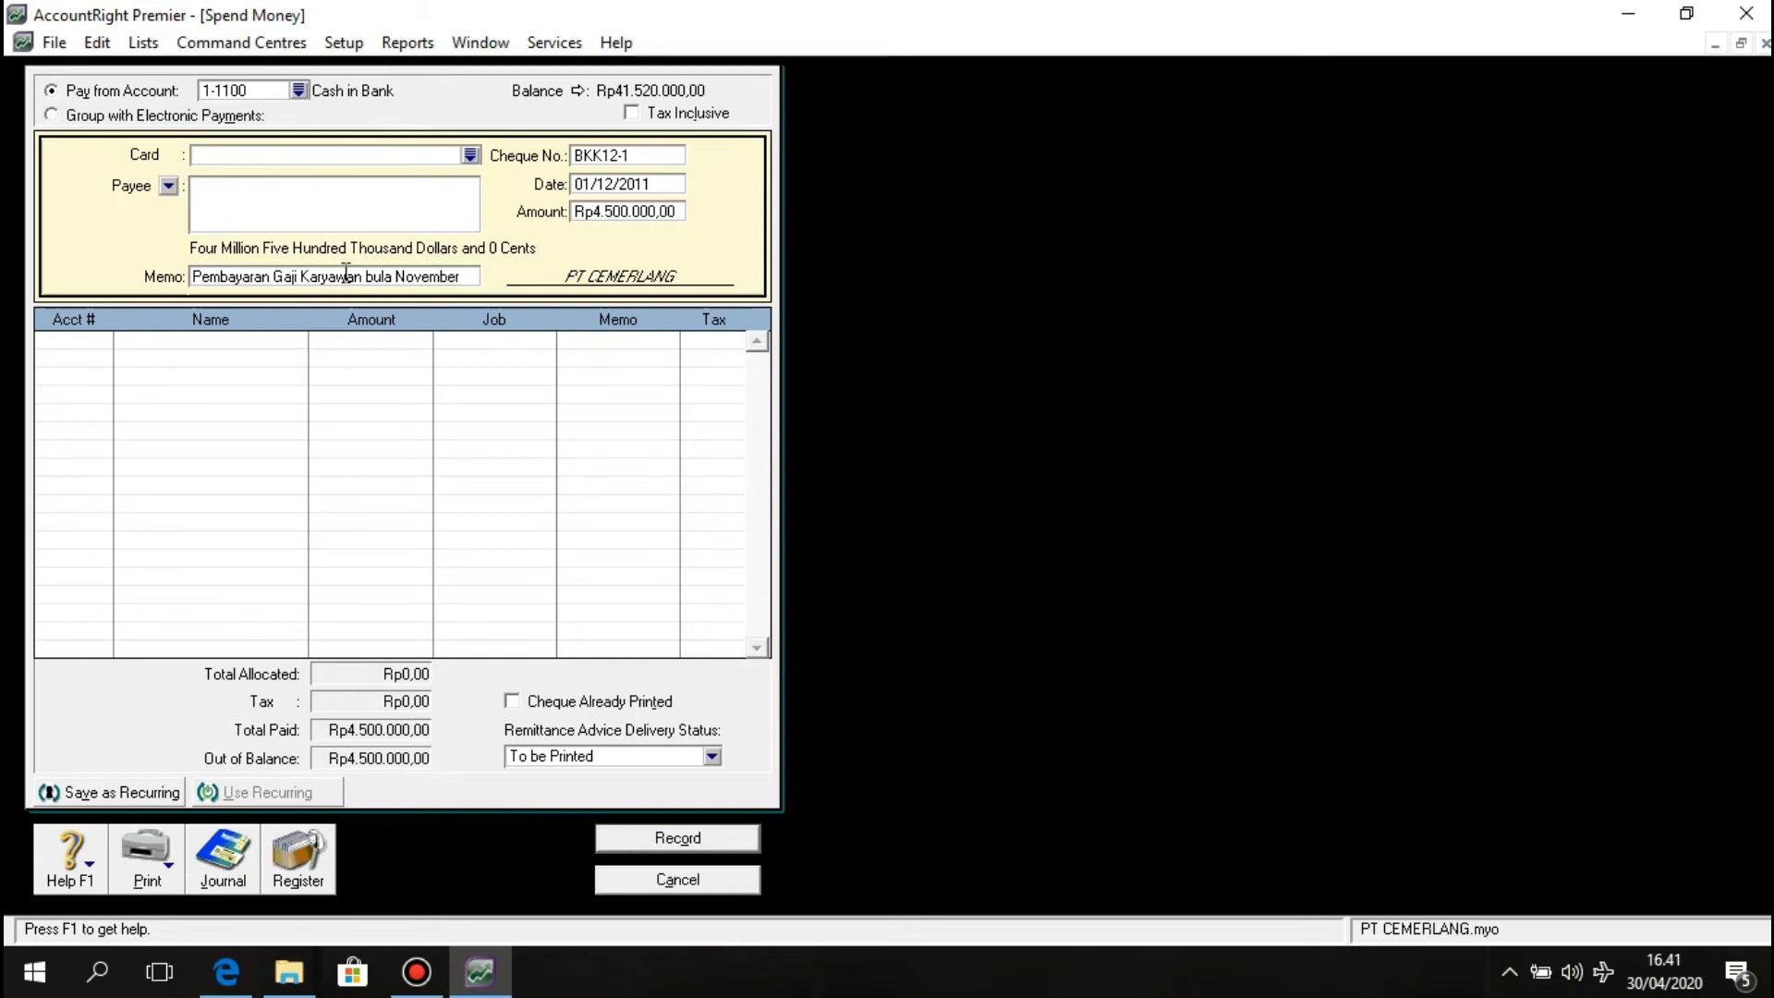
{"action": "type", "text": "ber 2011"}
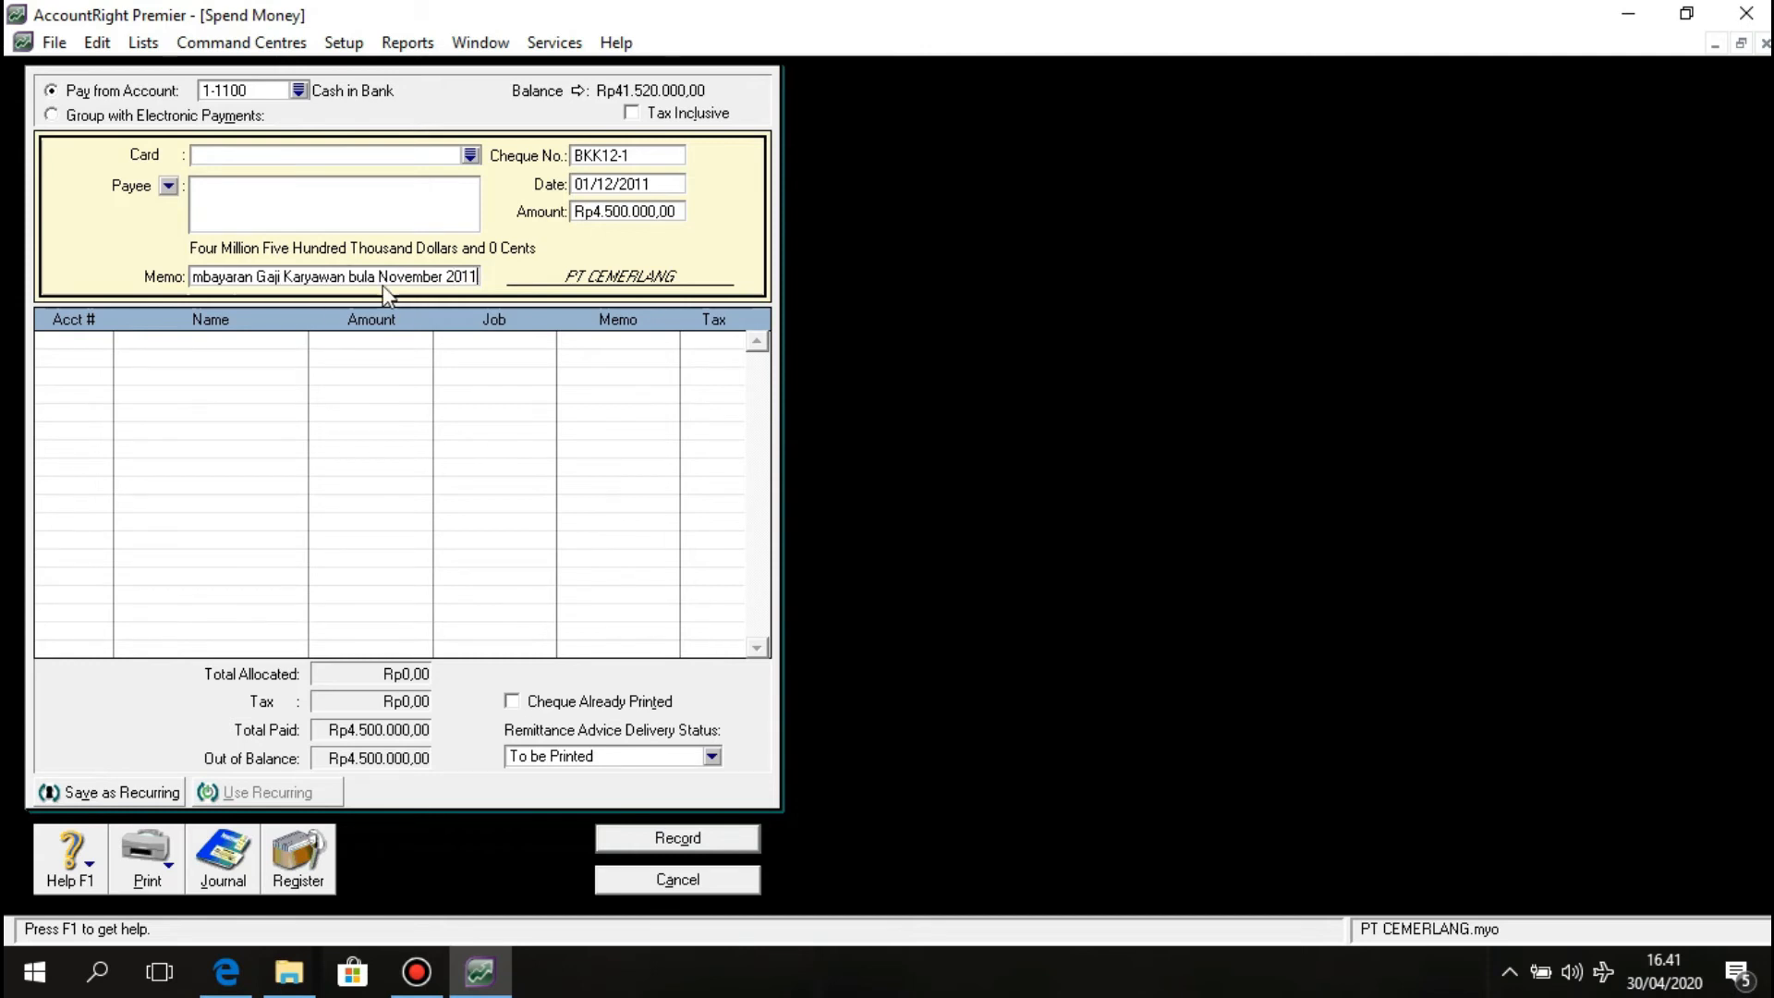
Correct 'bula' to 'bulan', allocate the payment to 2-1200 Expense Payable, and record it.
{"action": "left_click", "coordinate": [375, 282]}
{"action": "type", "text": "n"}
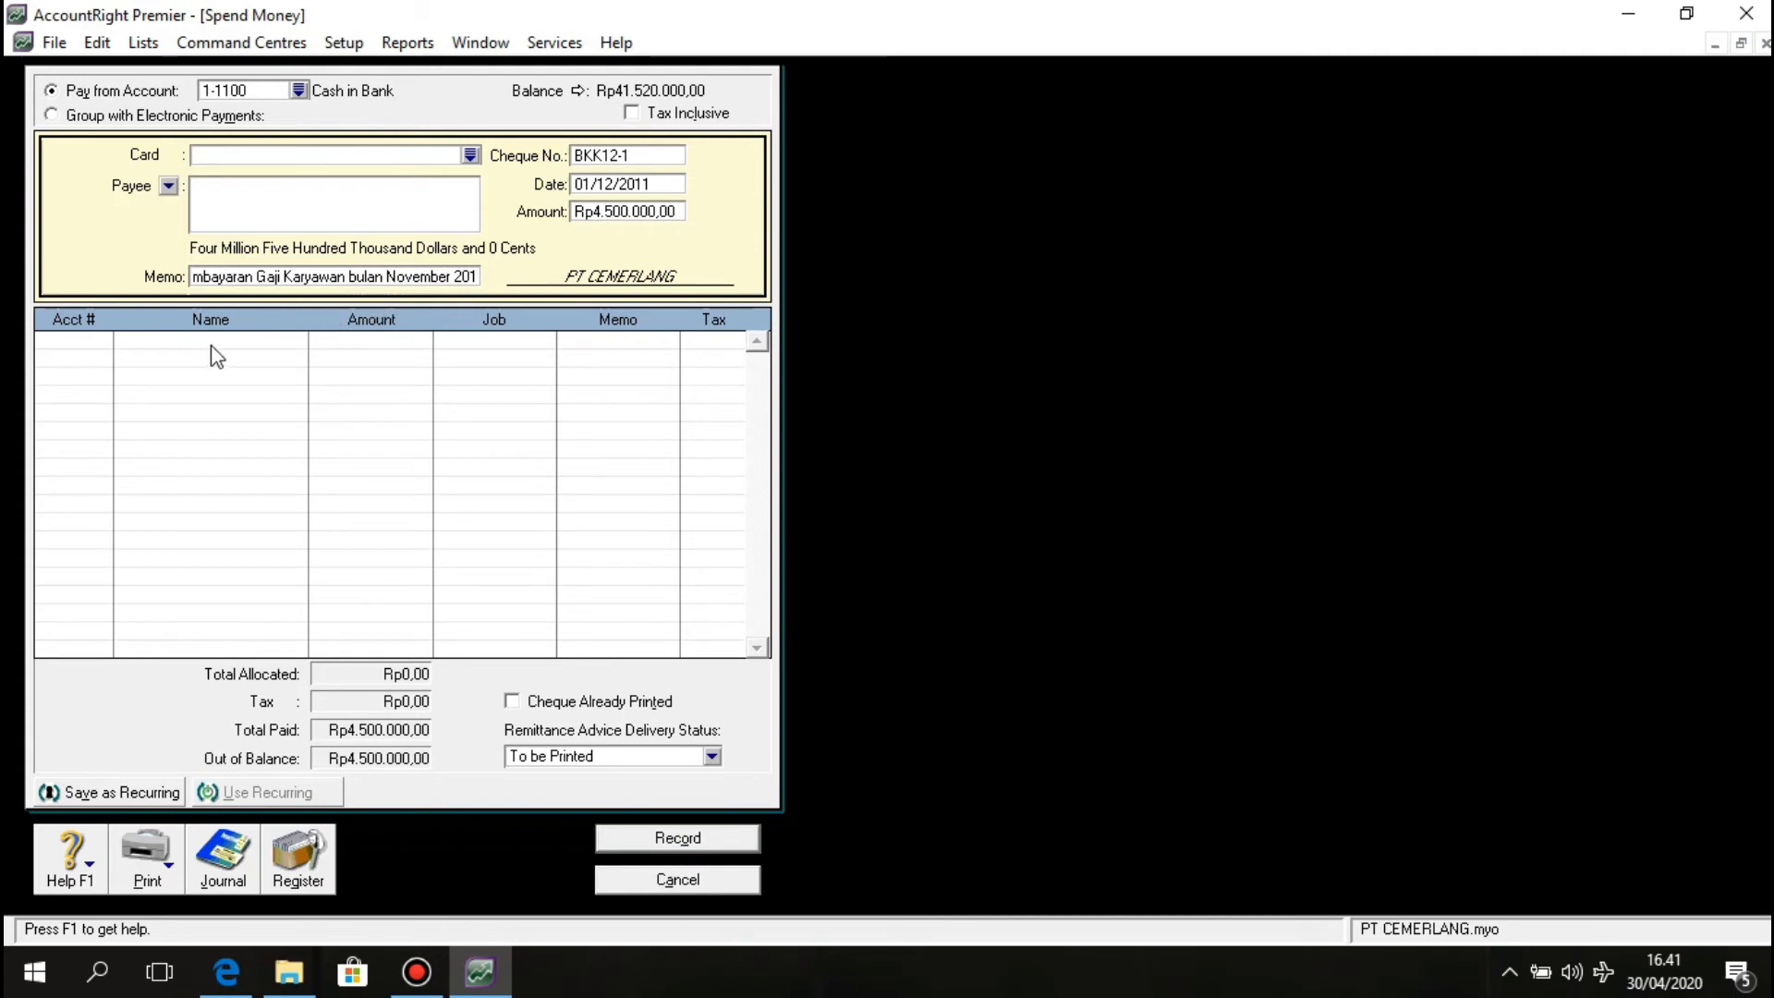
{"action": "left_click", "coordinate": [106, 344]}
{"action": "type", "text": "6-"}
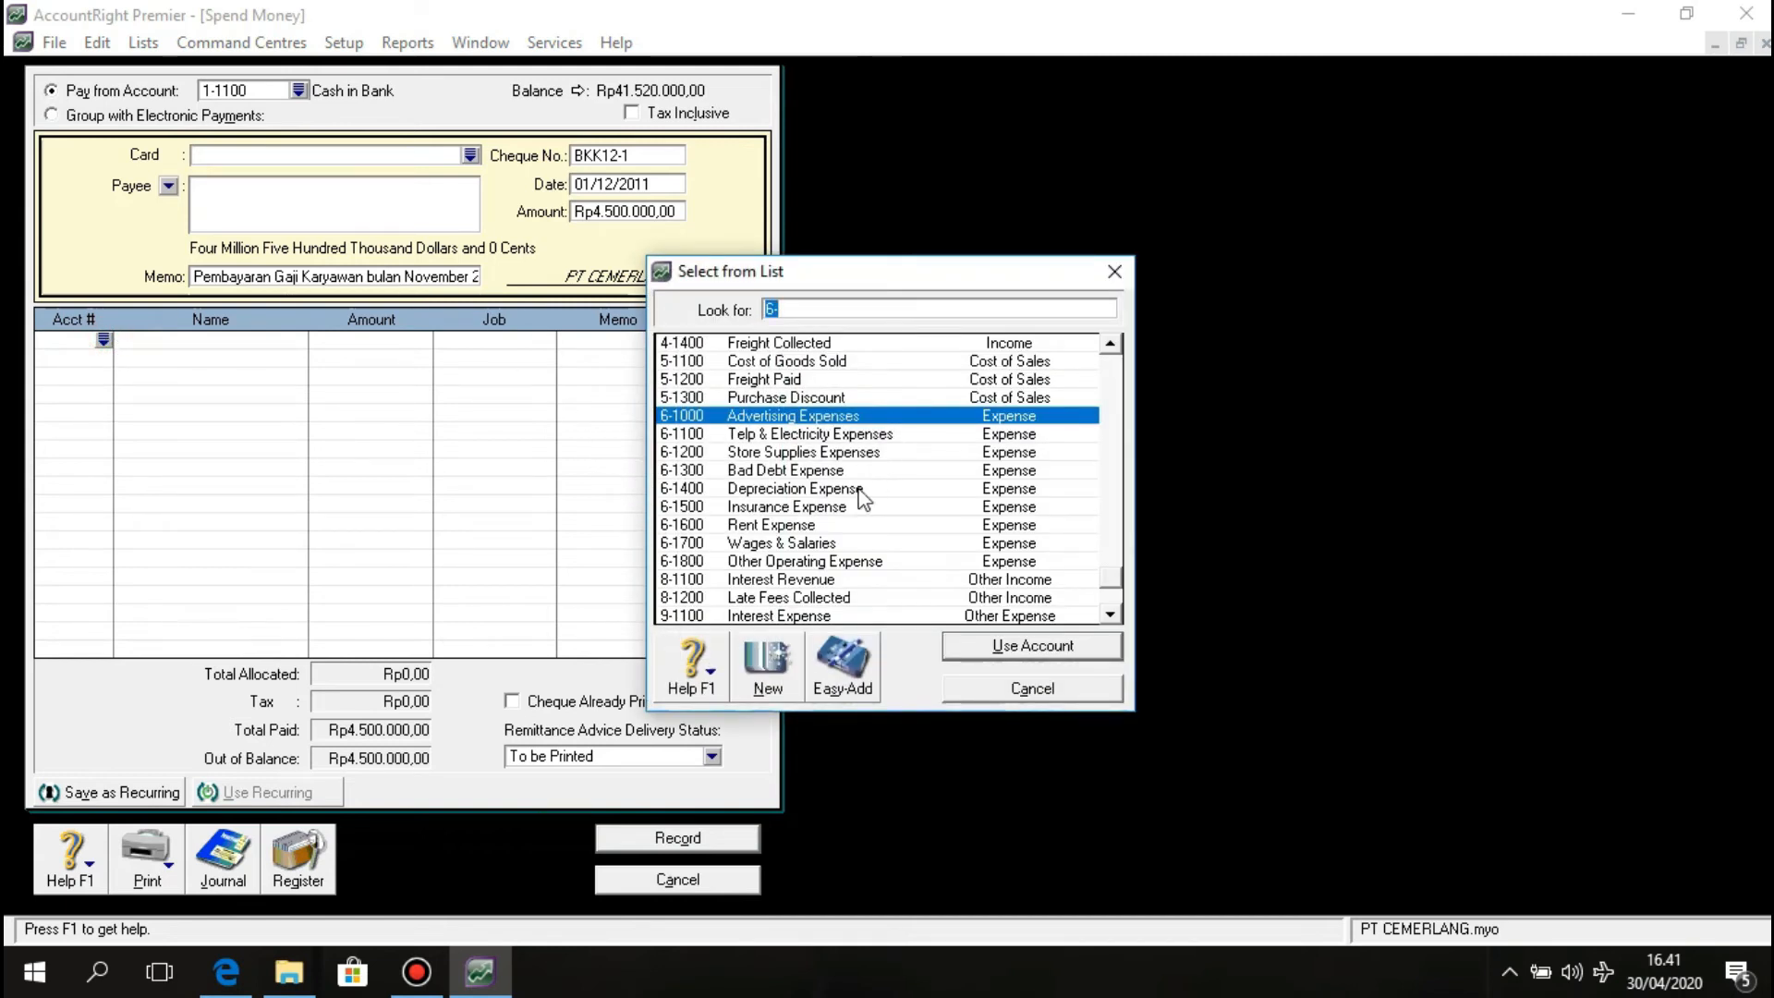
{"action": "scroll", "coordinate": [845, 517], "scroll_direction": "down", "scroll_amount": 1}
{"action": "scroll", "coordinate": [836, 536], "scroll_direction": "up", "scroll_amount": 1}
{"action": "type", "text": "2-1200"}
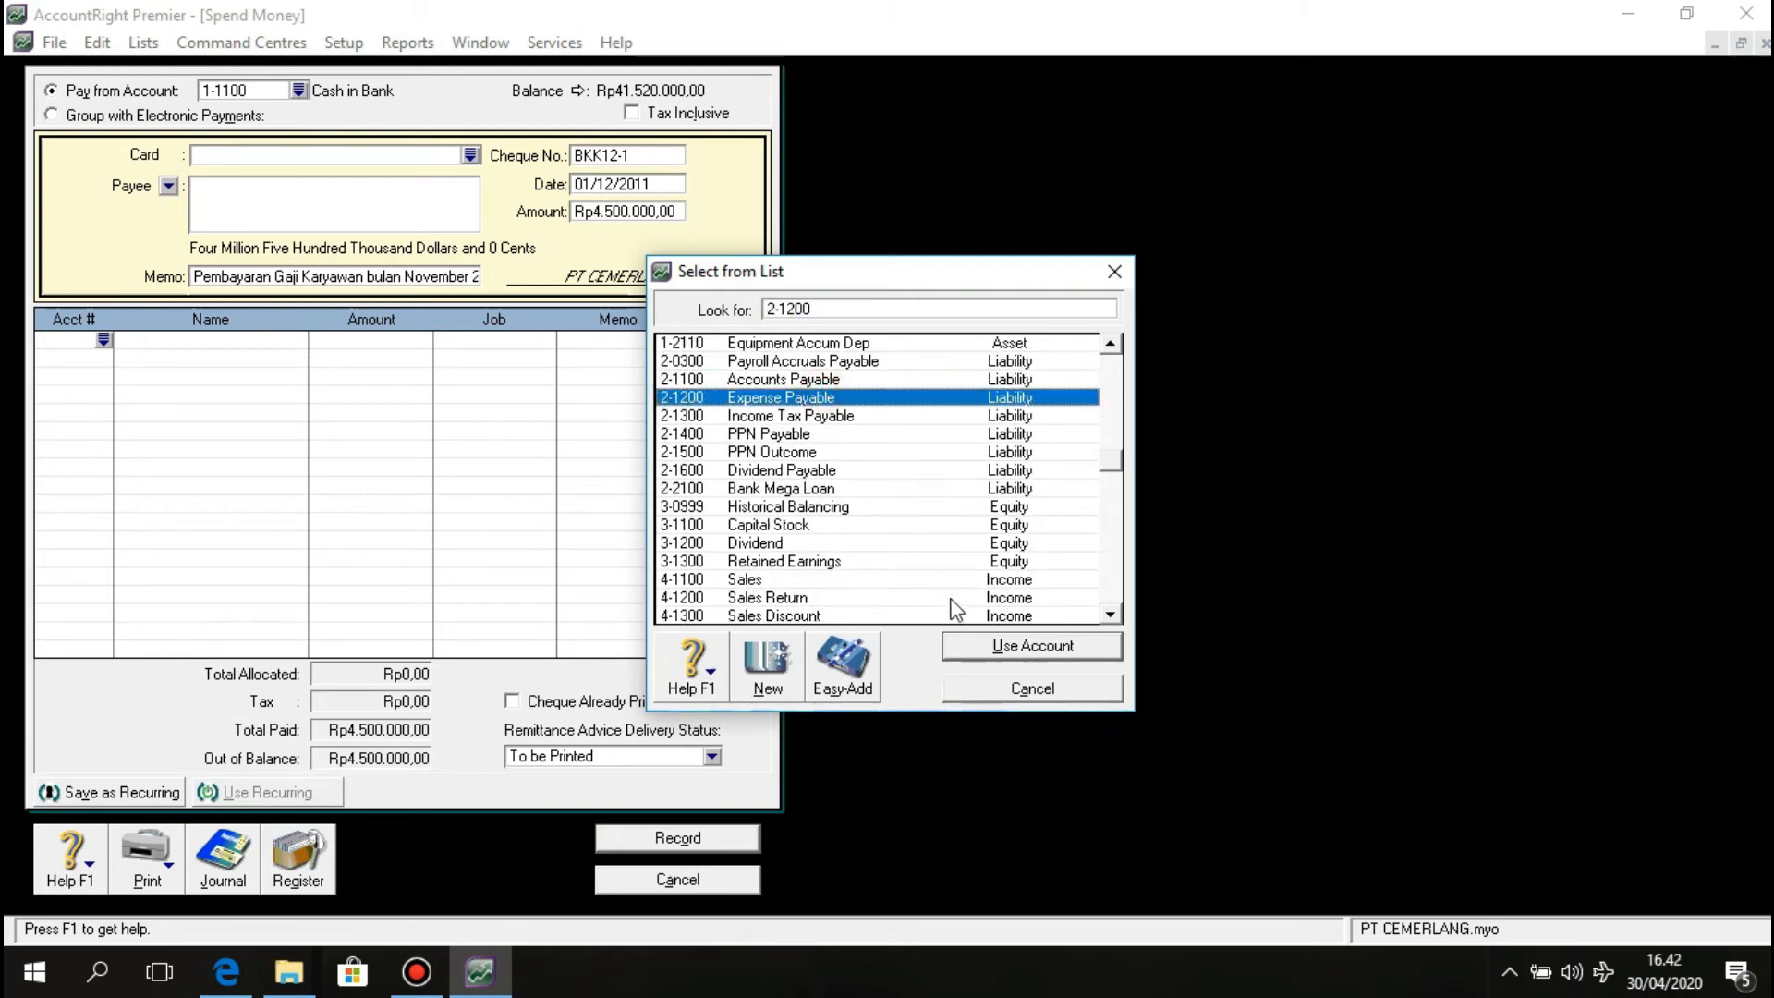
{"action": "left_click", "coordinate": [970, 642]}
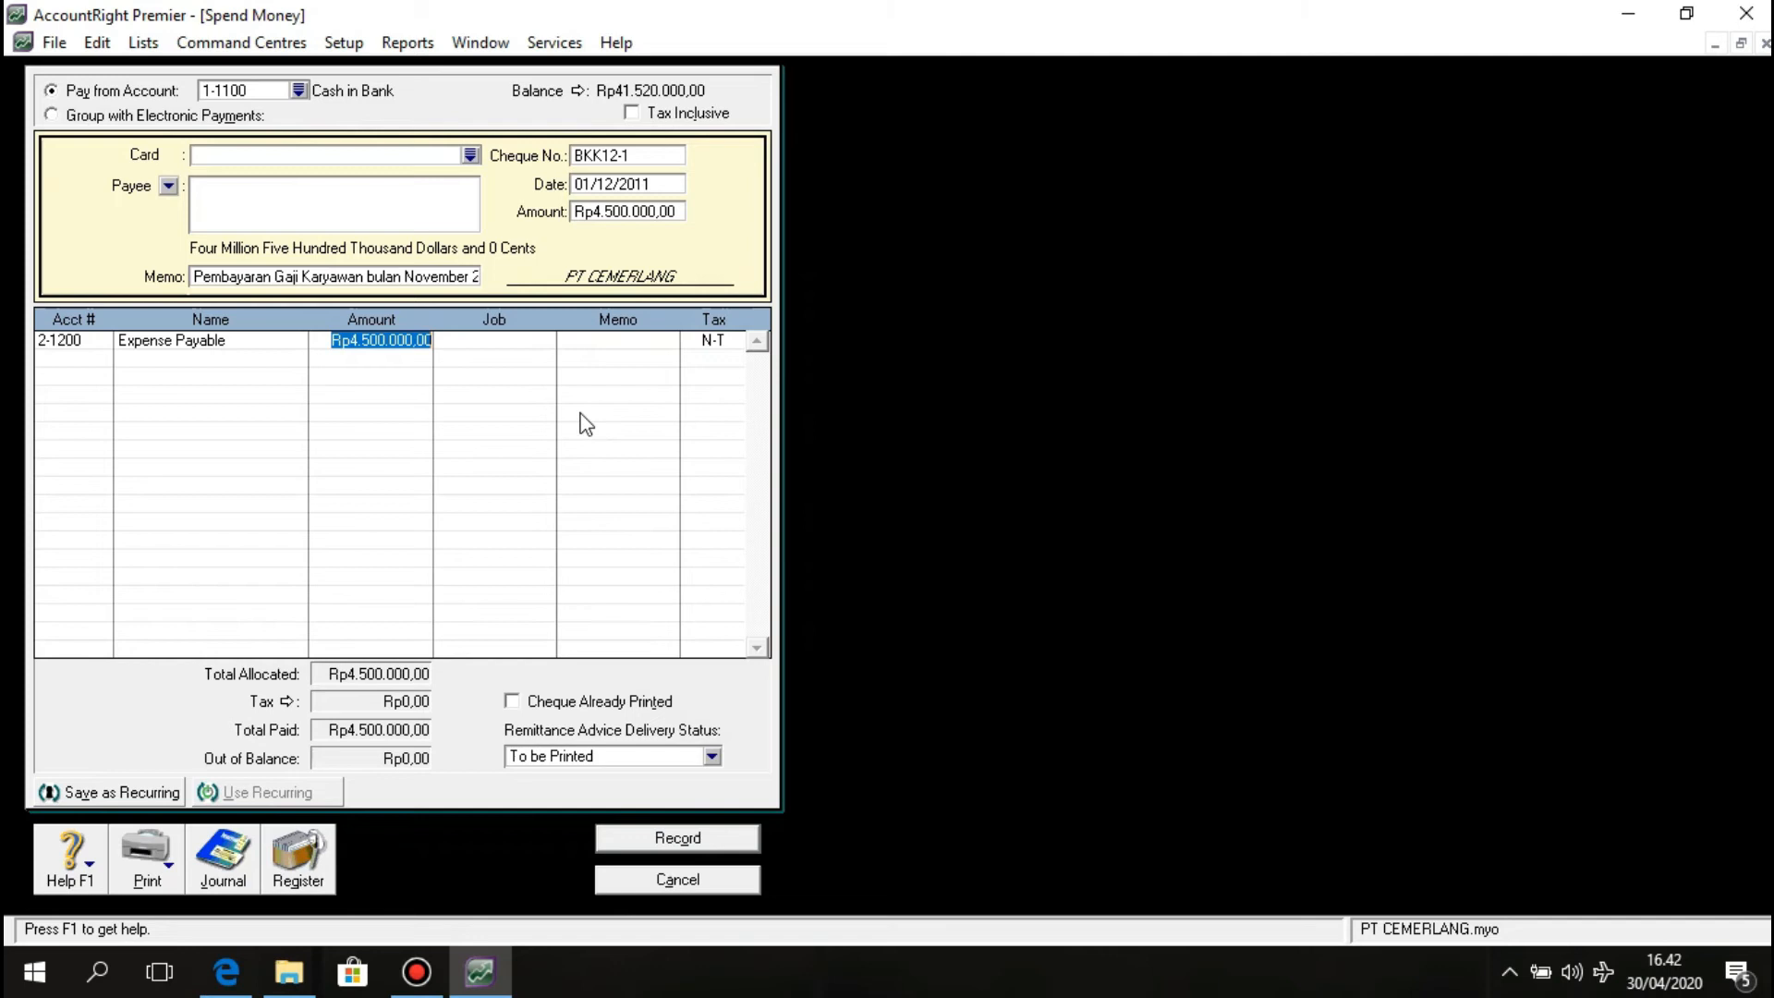
{"action": "left_click", "coordinate": [544, 387]}
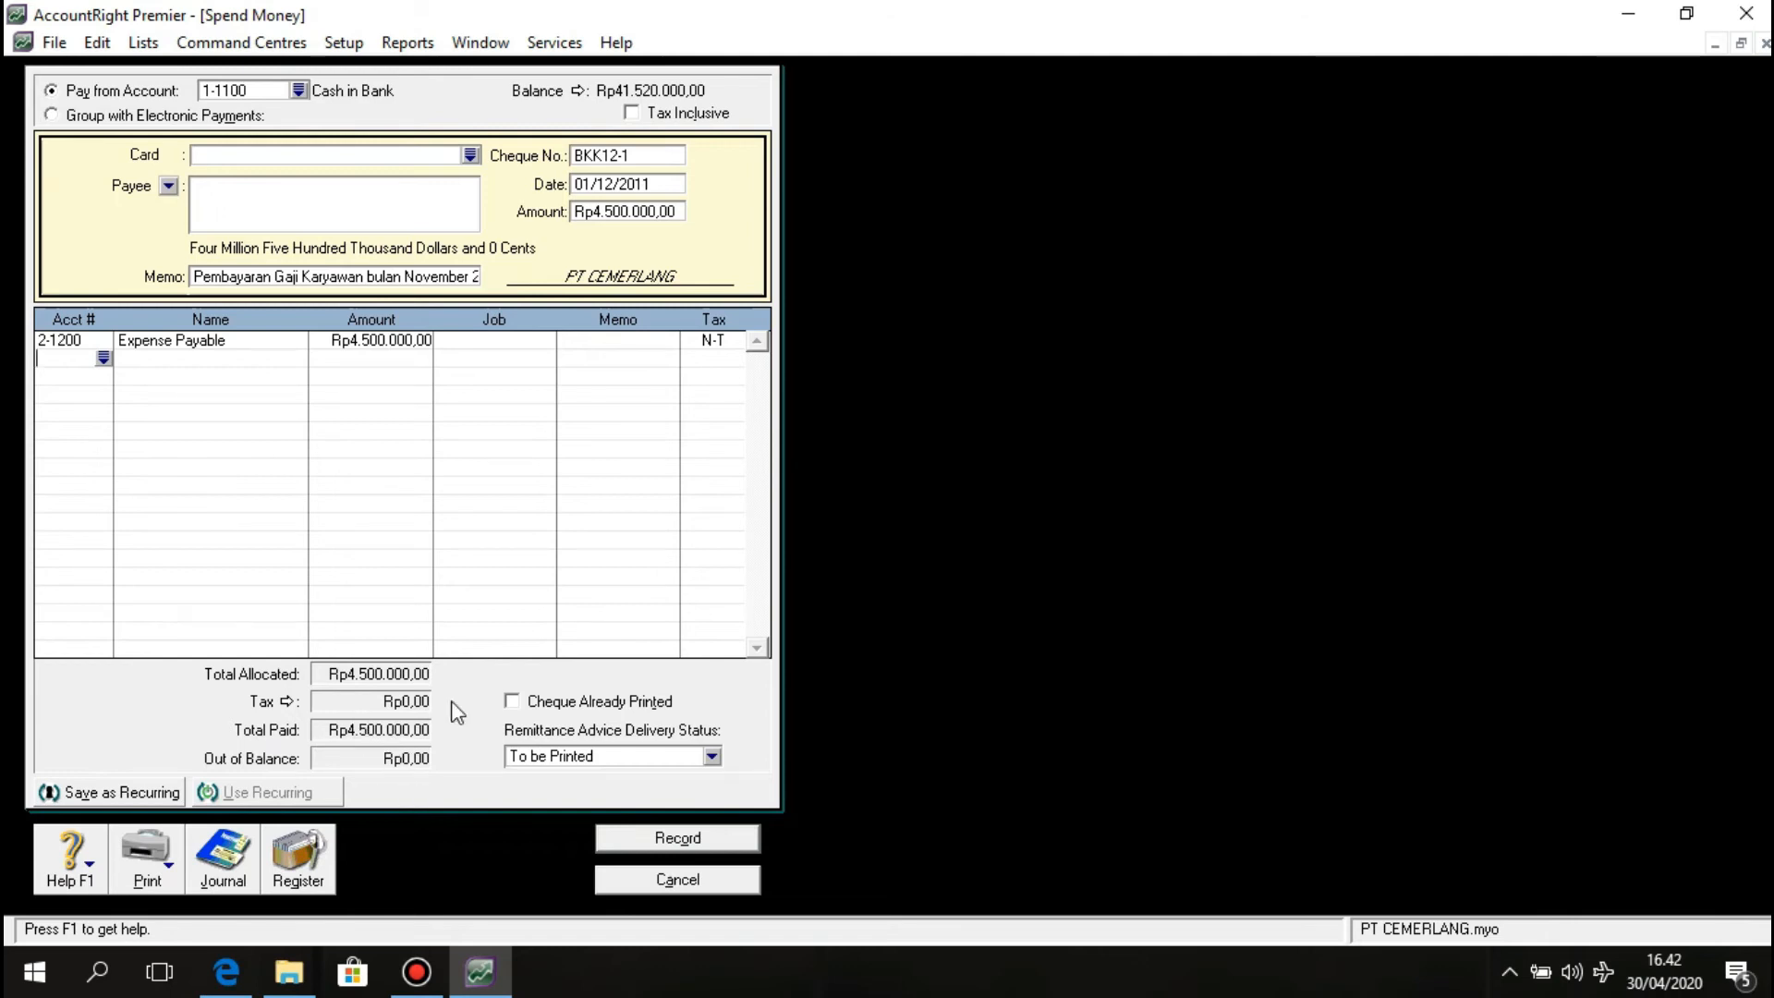
{"action": "left_click", "coordinate": [701, 838]}
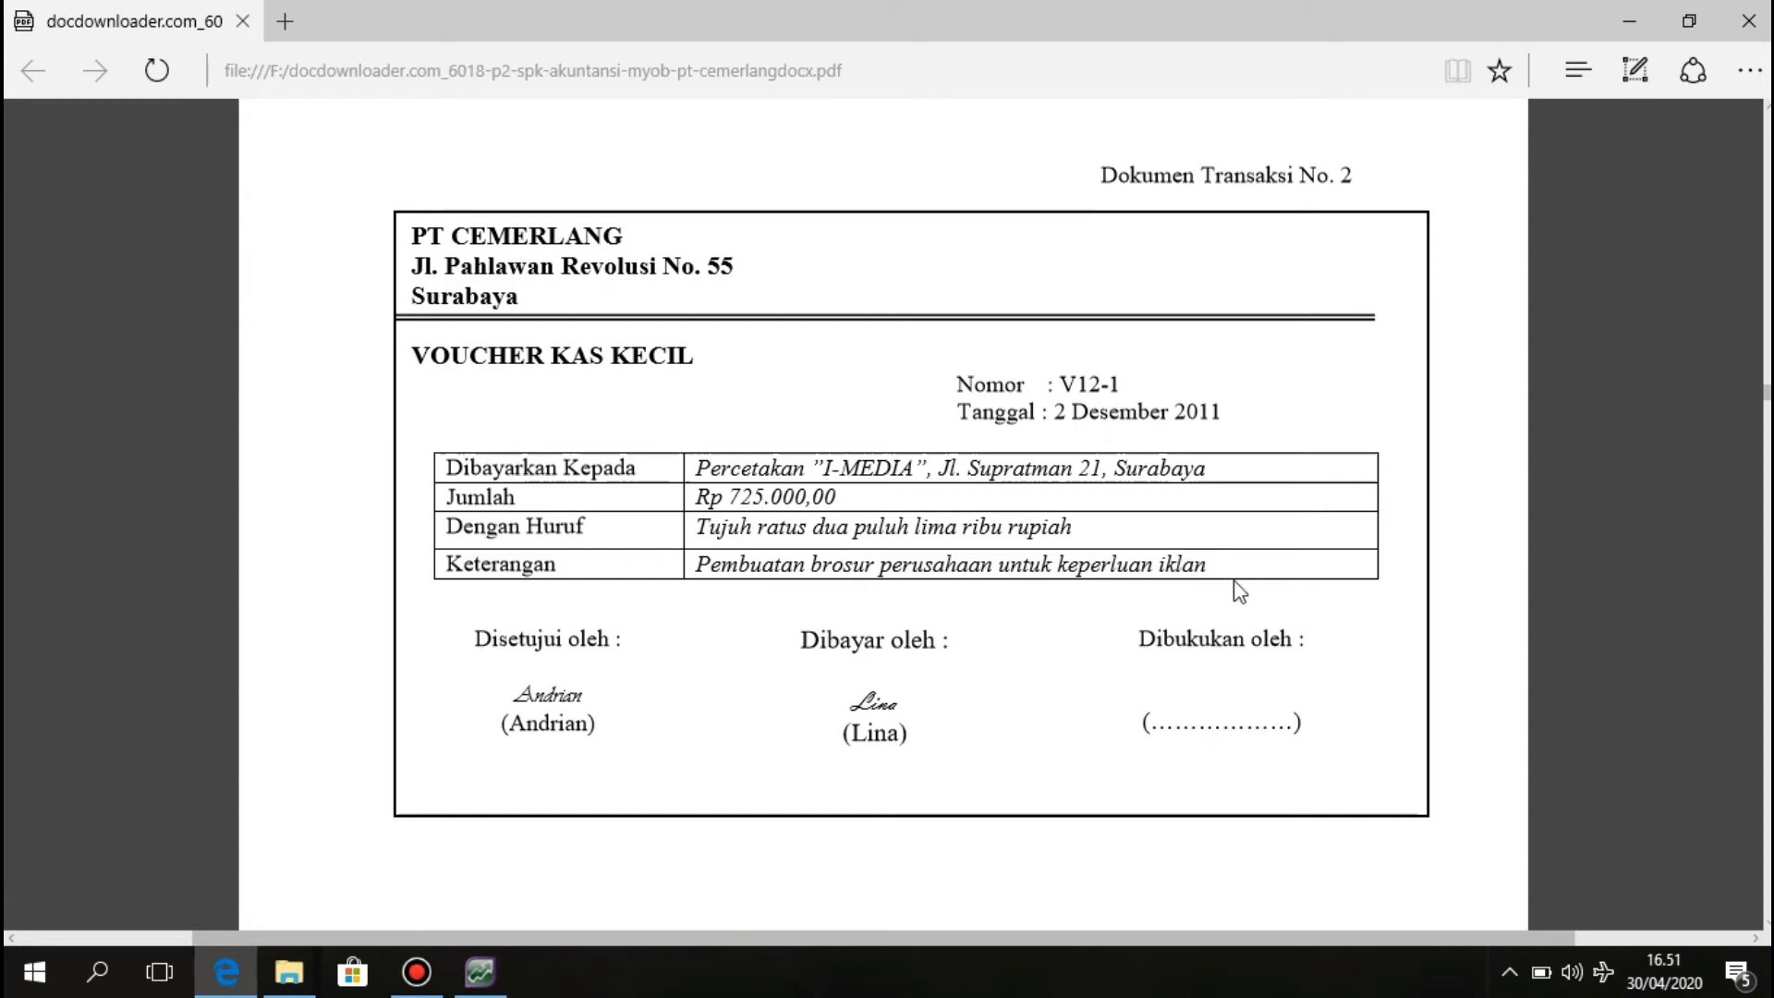
Start a new general journal entry numbered V12-1.
{"action": "left_click", "coordinate": [482, 973]}
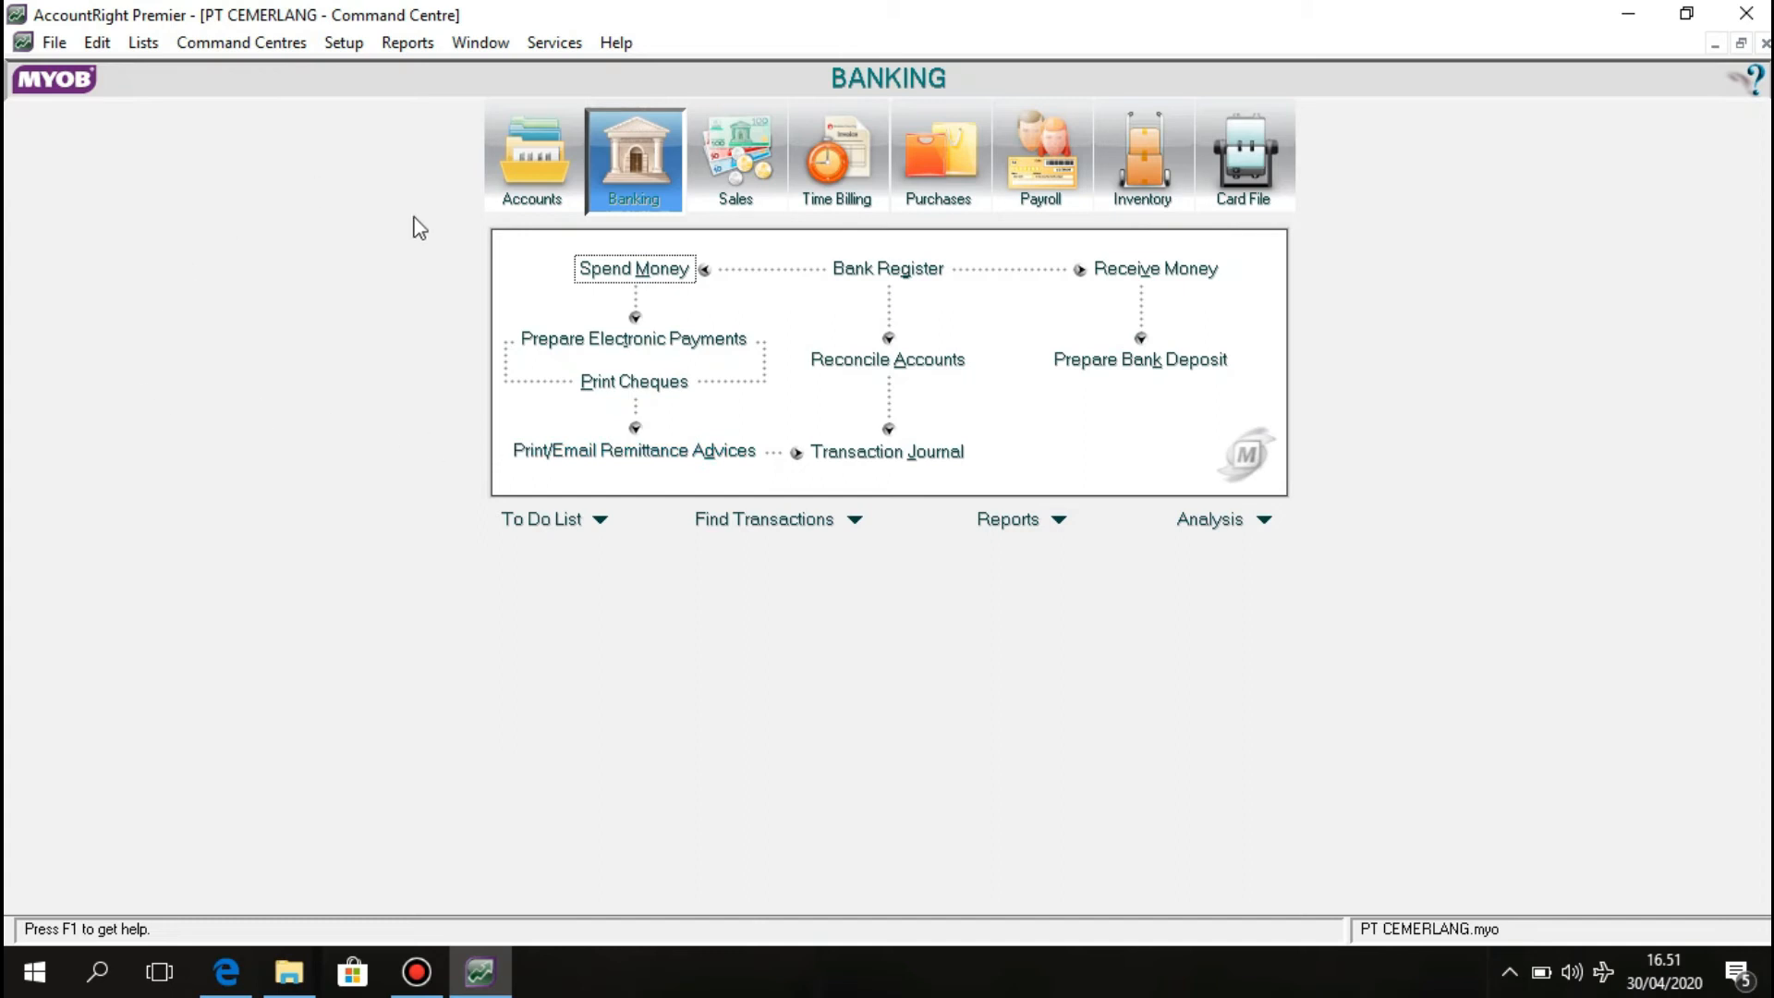
{"action": "left_click", "coordinate": [553, 189]}
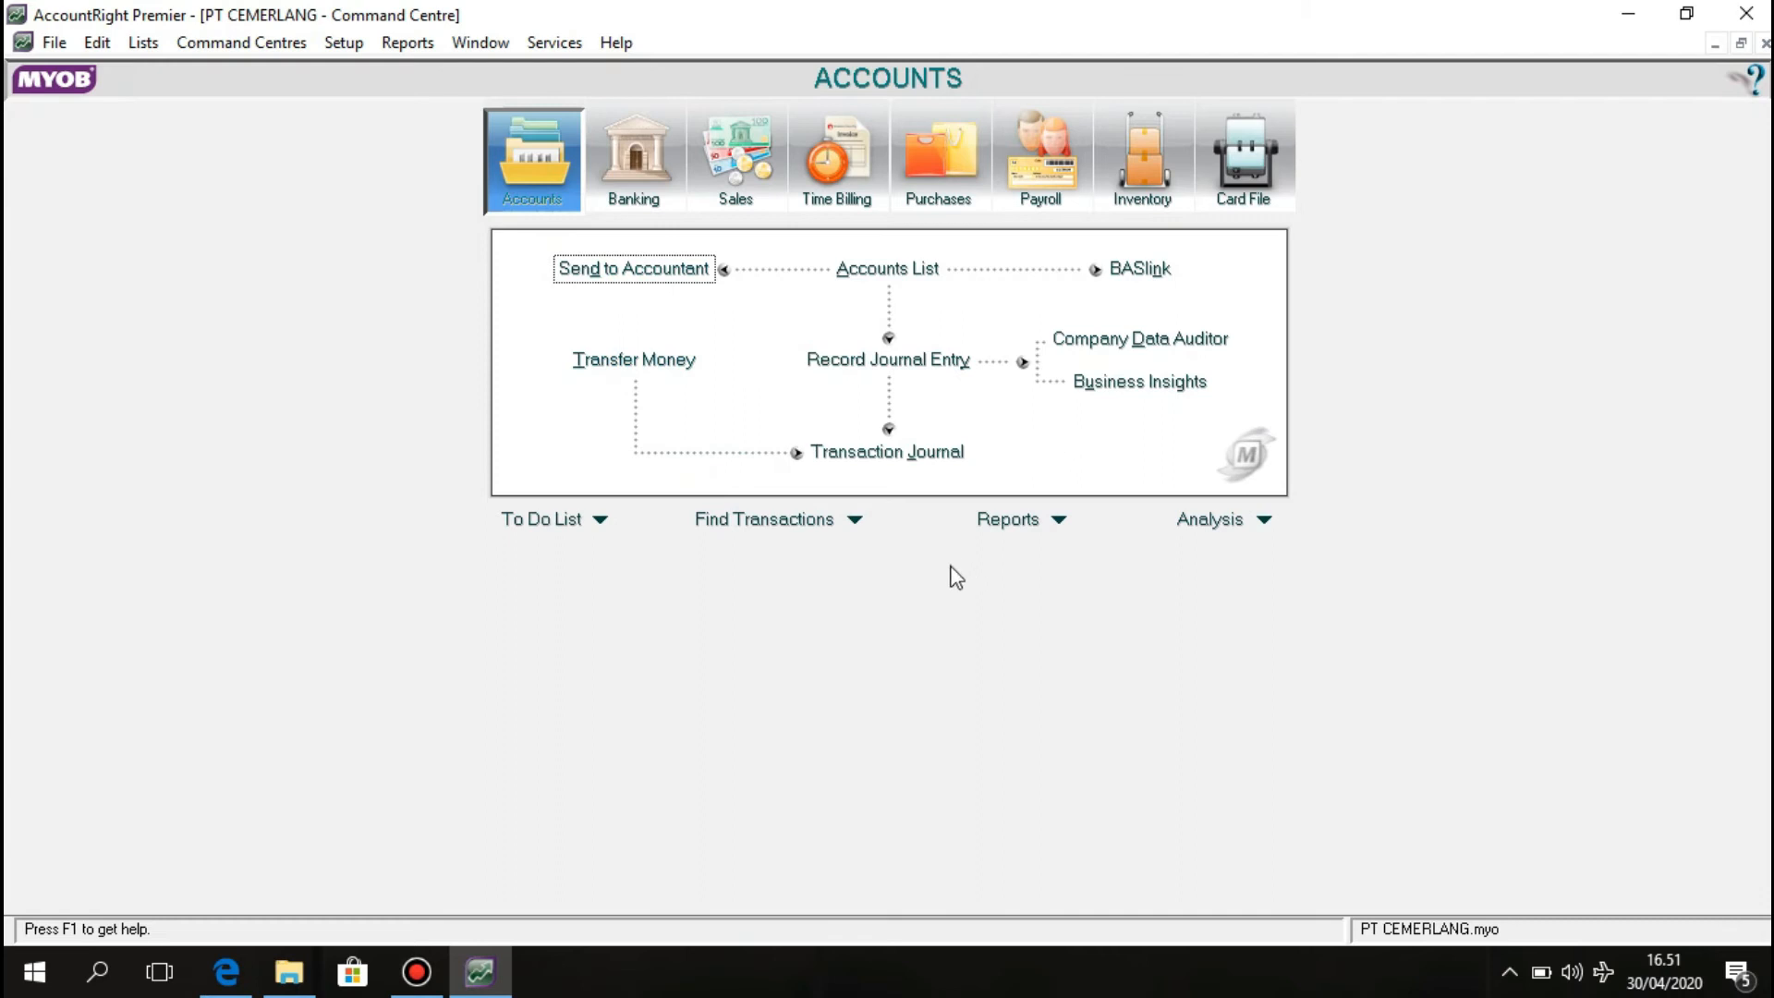
{"action": "left_click", "coordinate": [870, 363]}
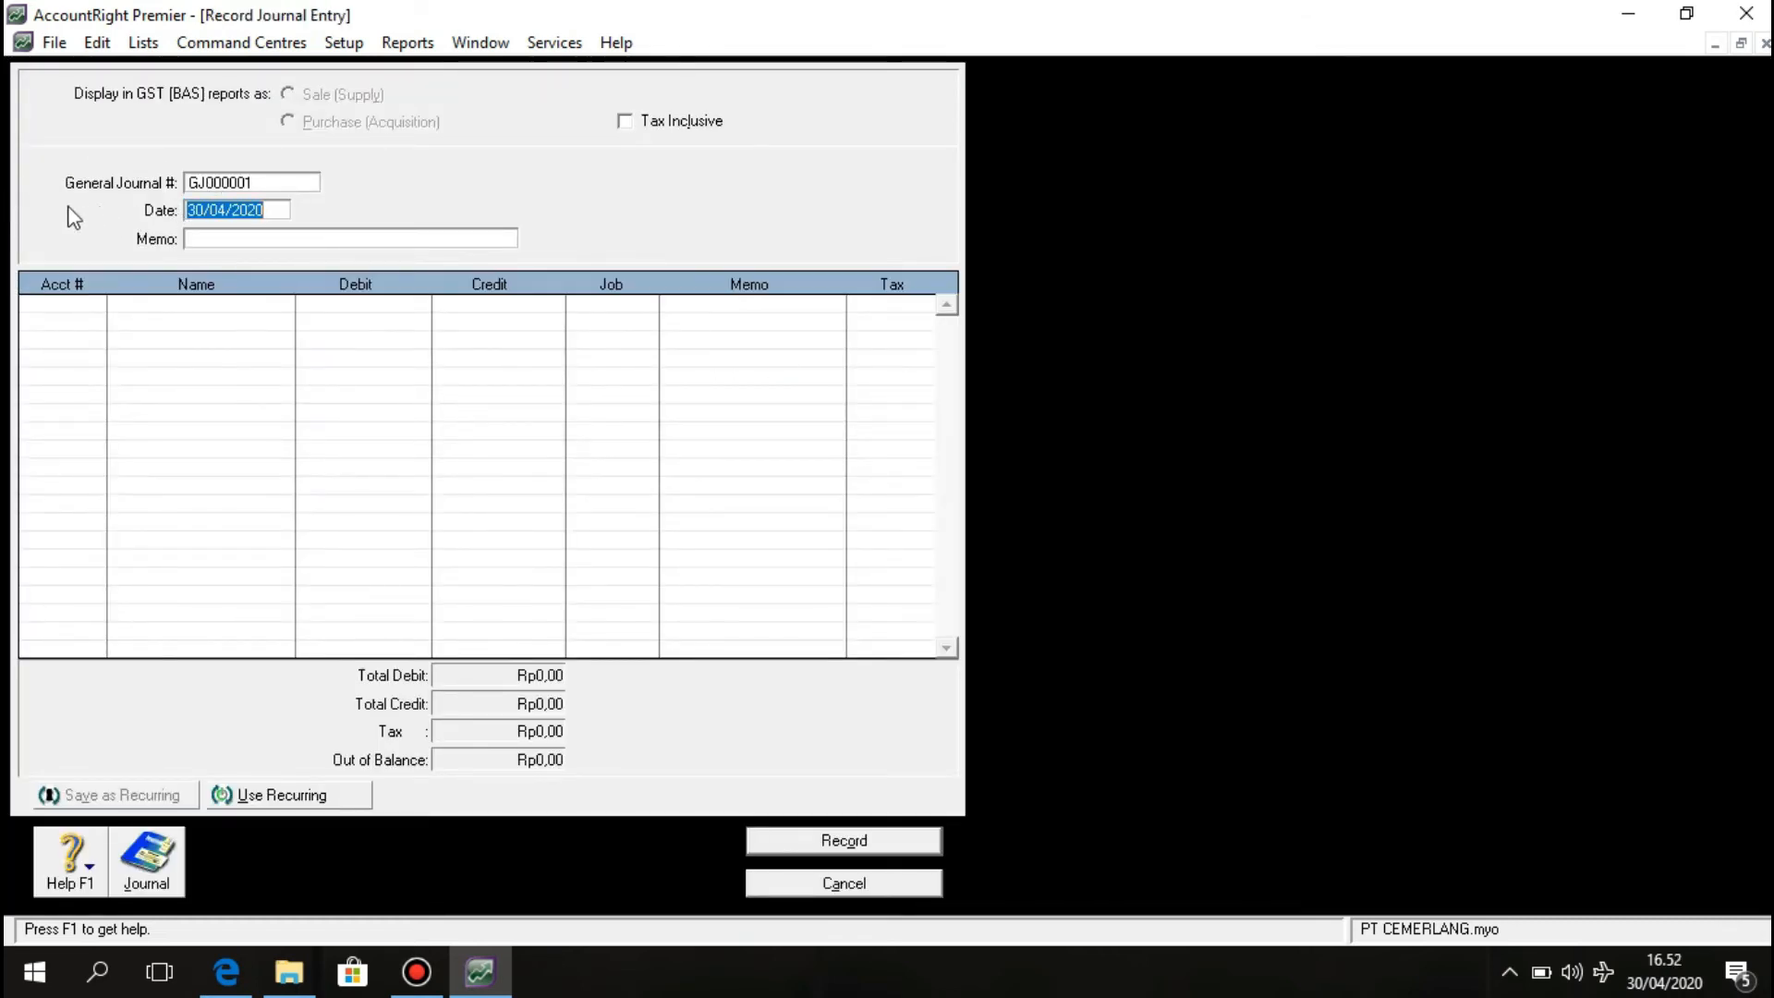
{"action": "left_click", "coordinate": [262, 184]}
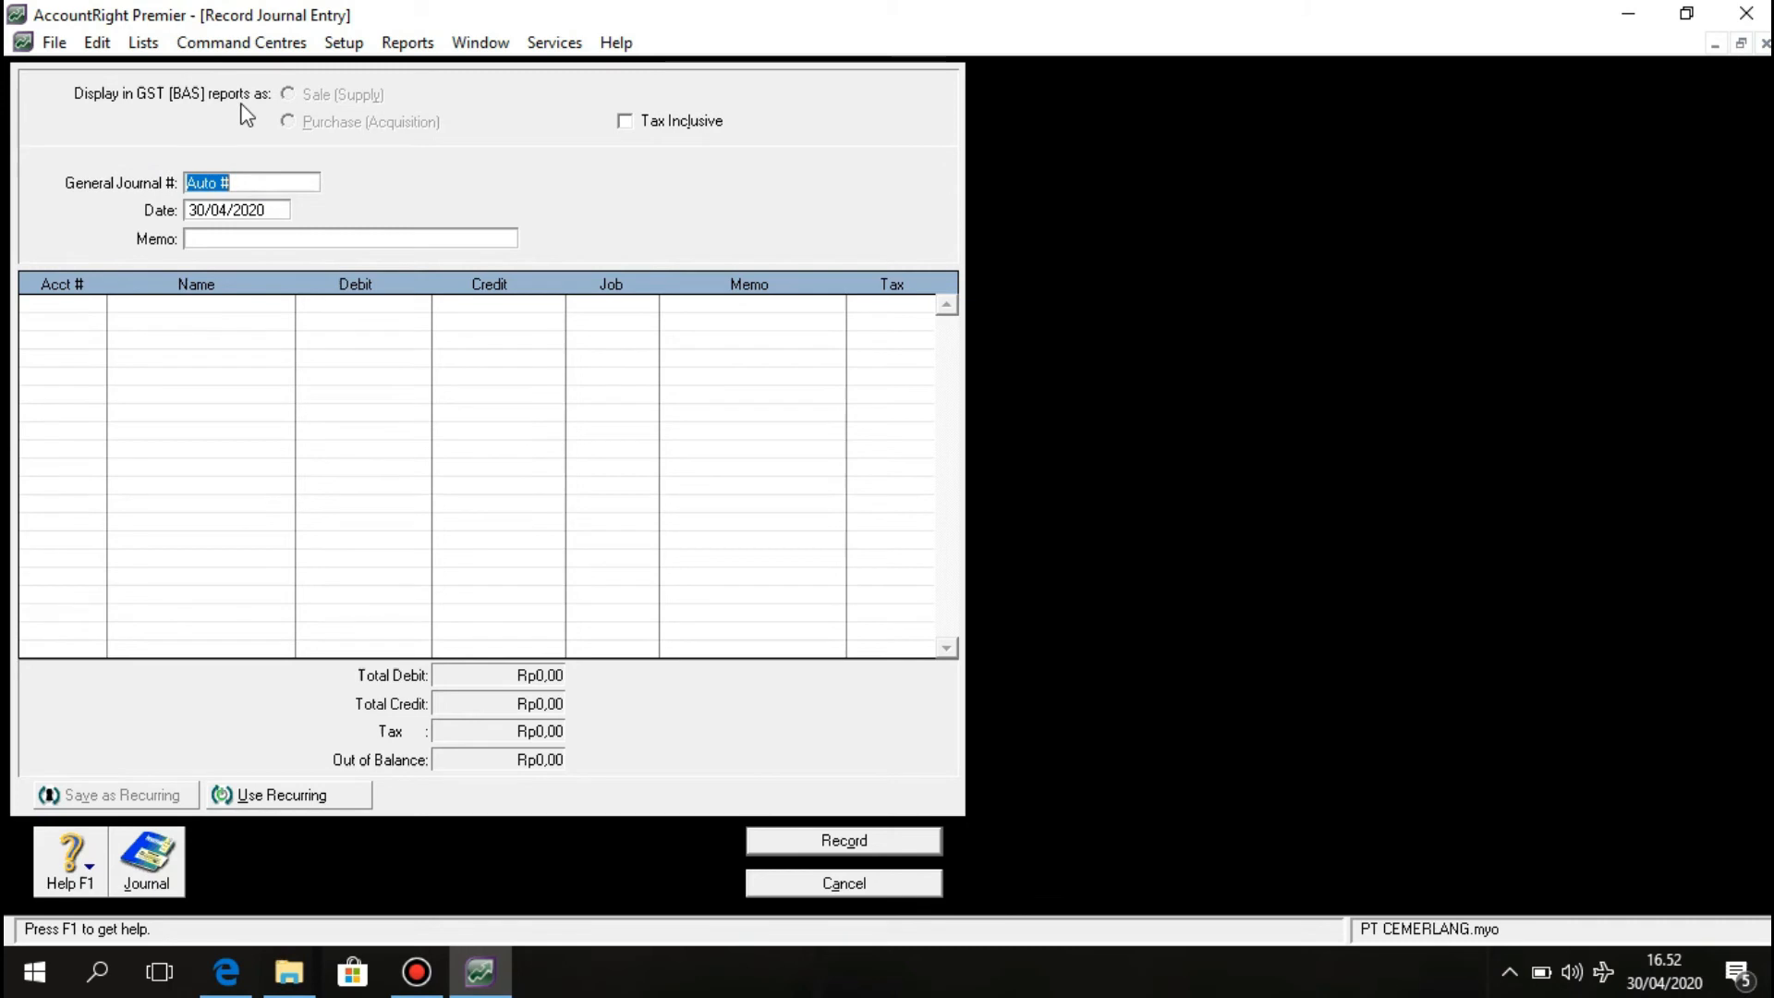
{"action": "type", "text": "v"}
{"action": "type", "text": "V"}
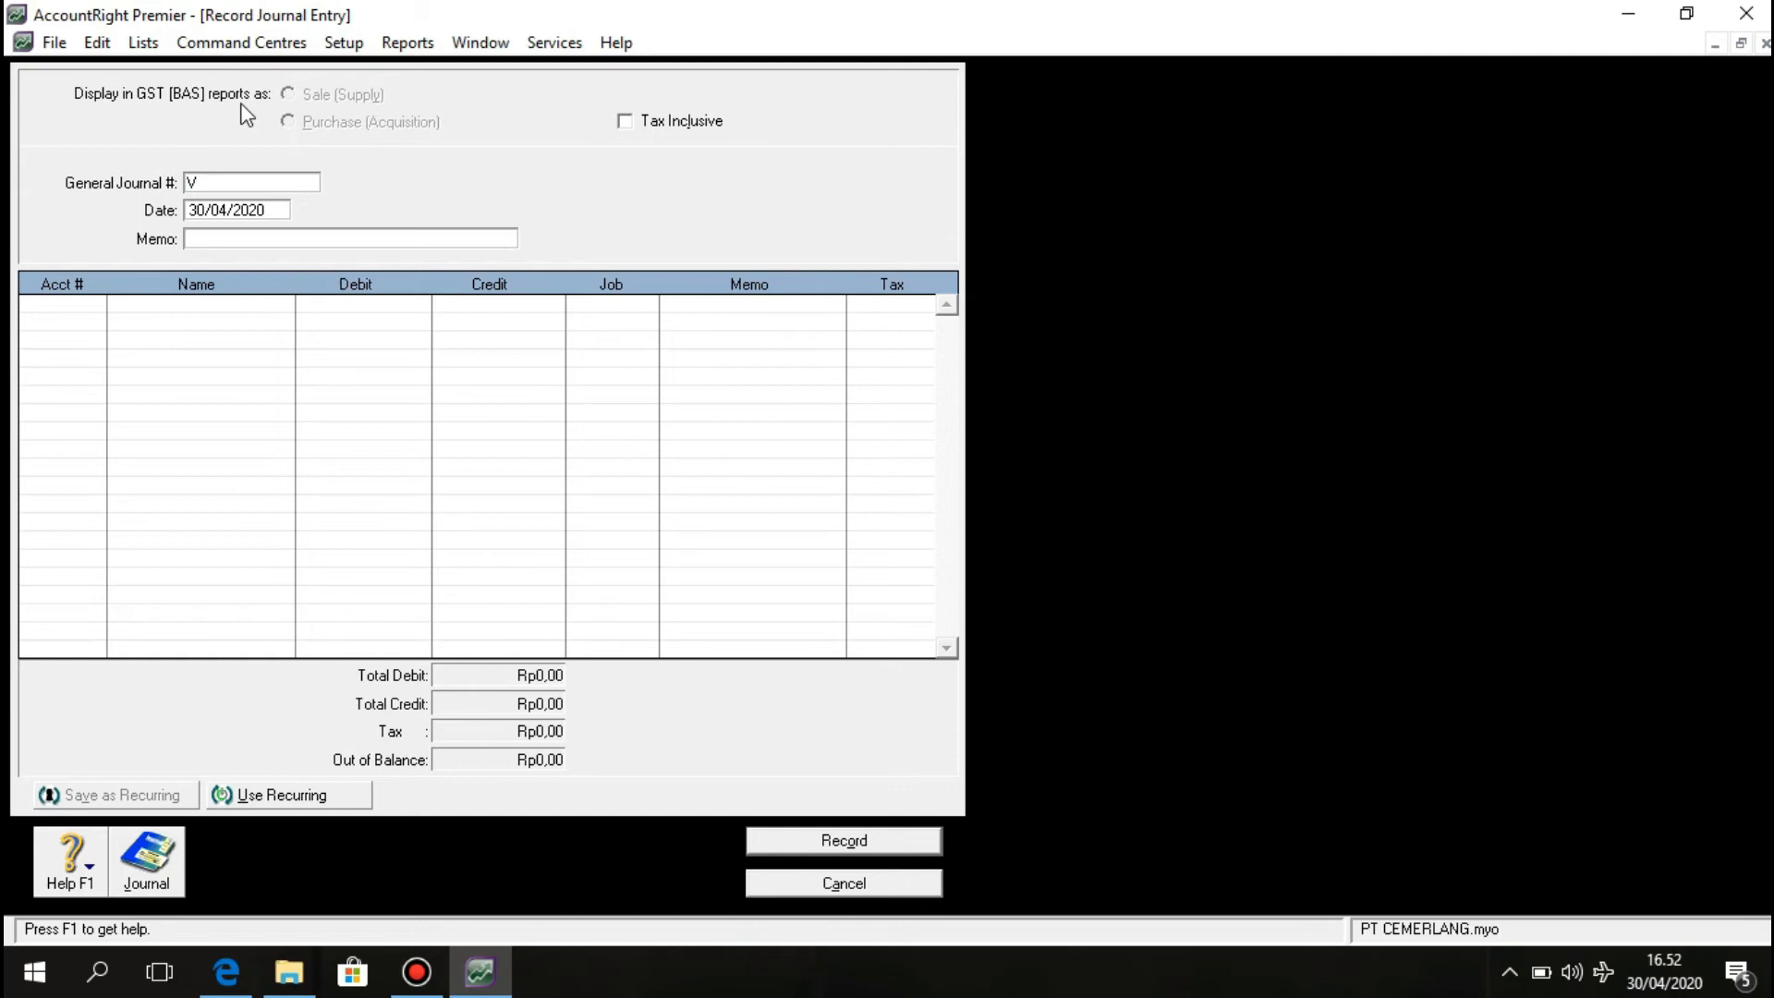
{"action": "type", "text": "12-1"}
Date the journal 02/12/2011 with memo 'Pembuatan Brosur perusahaan untuk keperluan iklan'.
{"action": "left_click", "coordinate": [214, 218]}
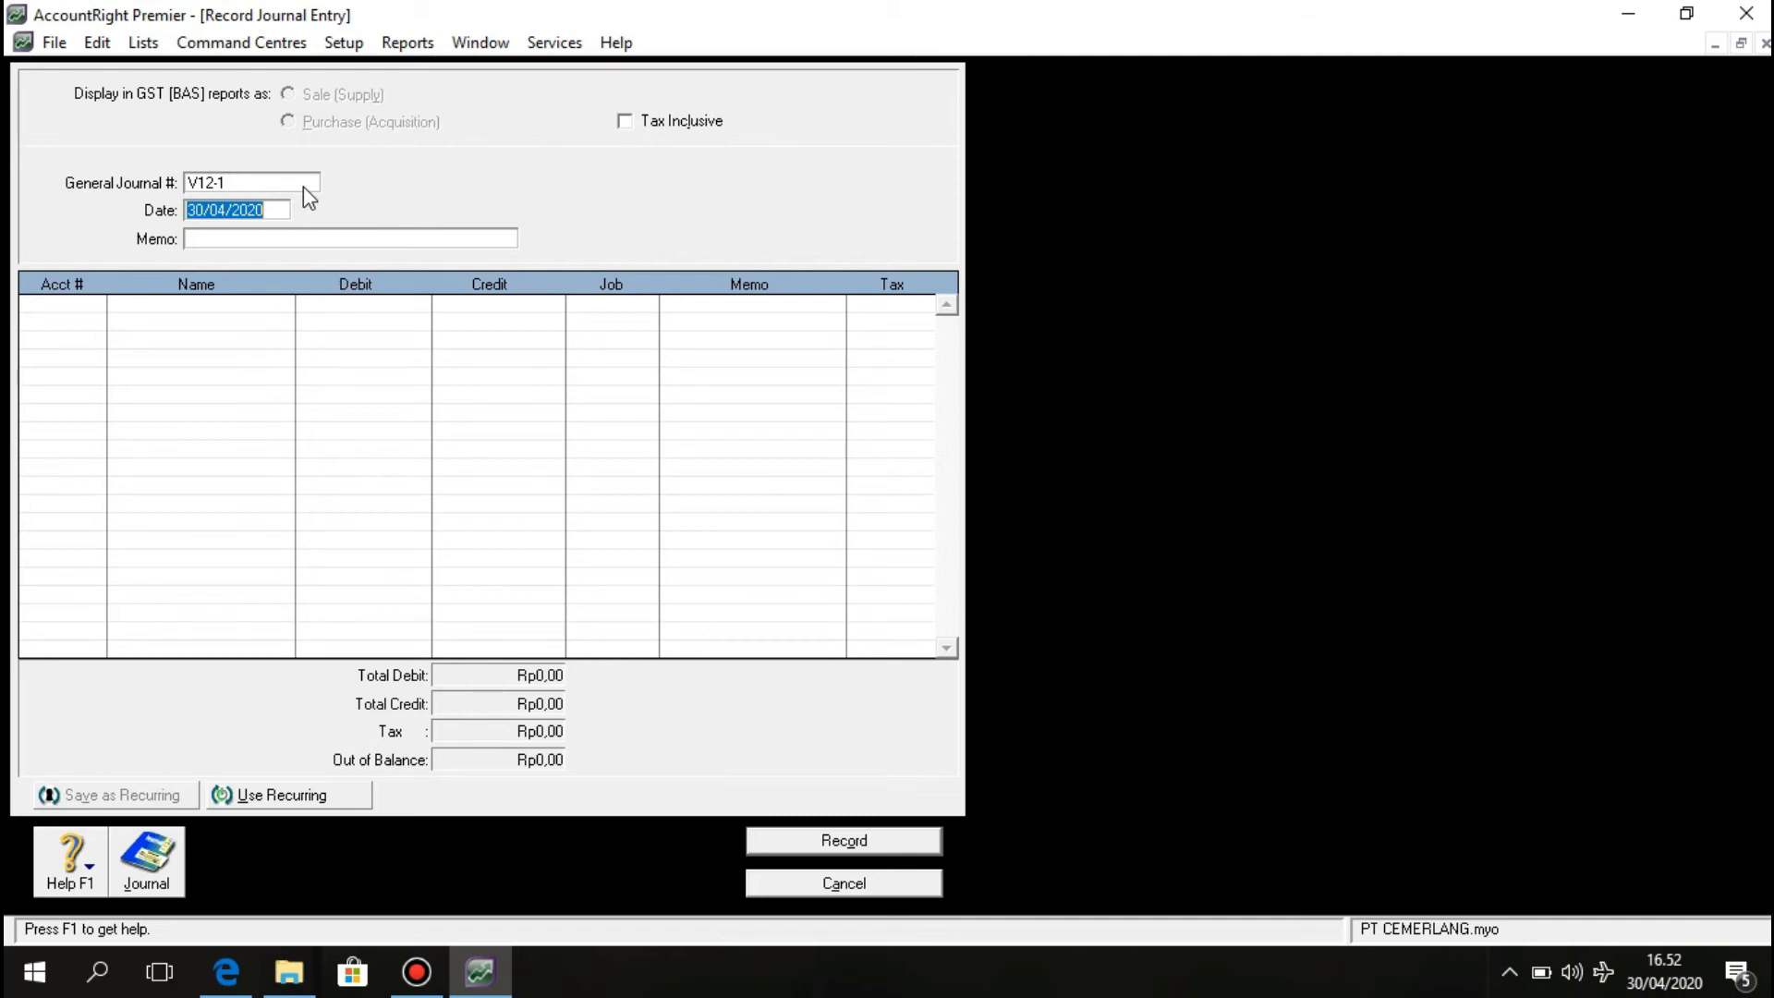
{"action": "type", "text": "2/12/2011"}
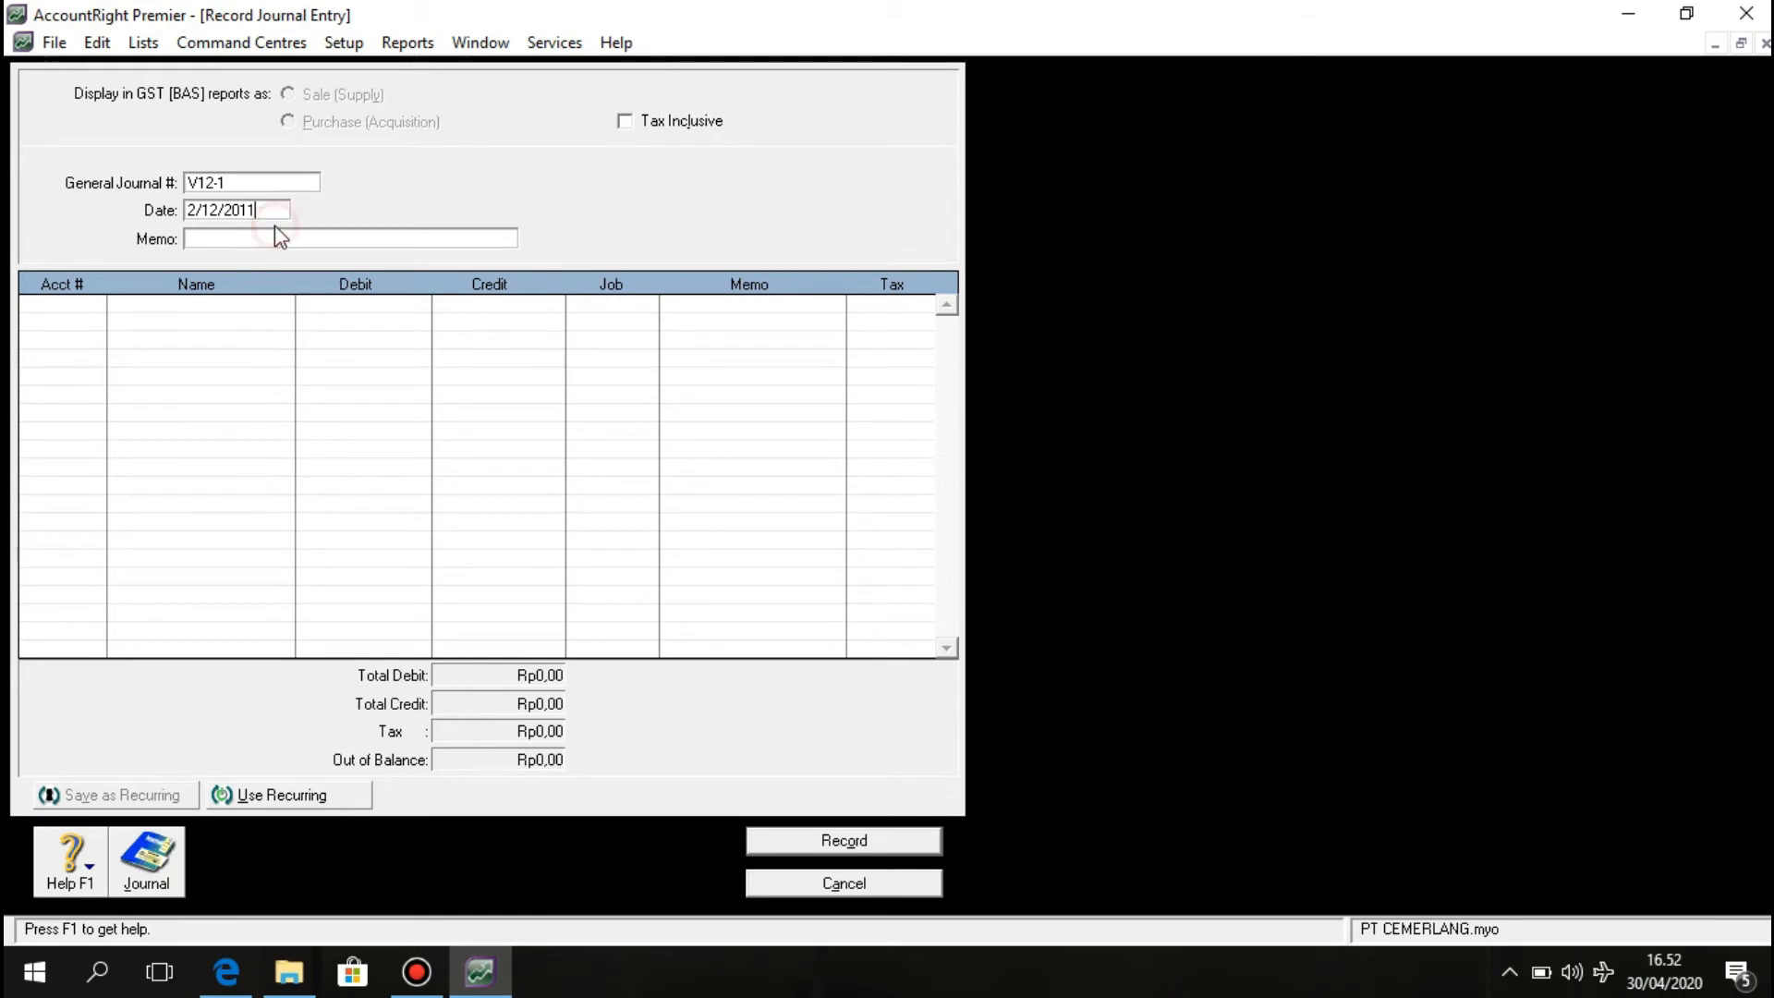
{"action": "left_click", "coordinate": [275, 233]}
{"action": "type", "text": "uatan Brosur perusahaan"}
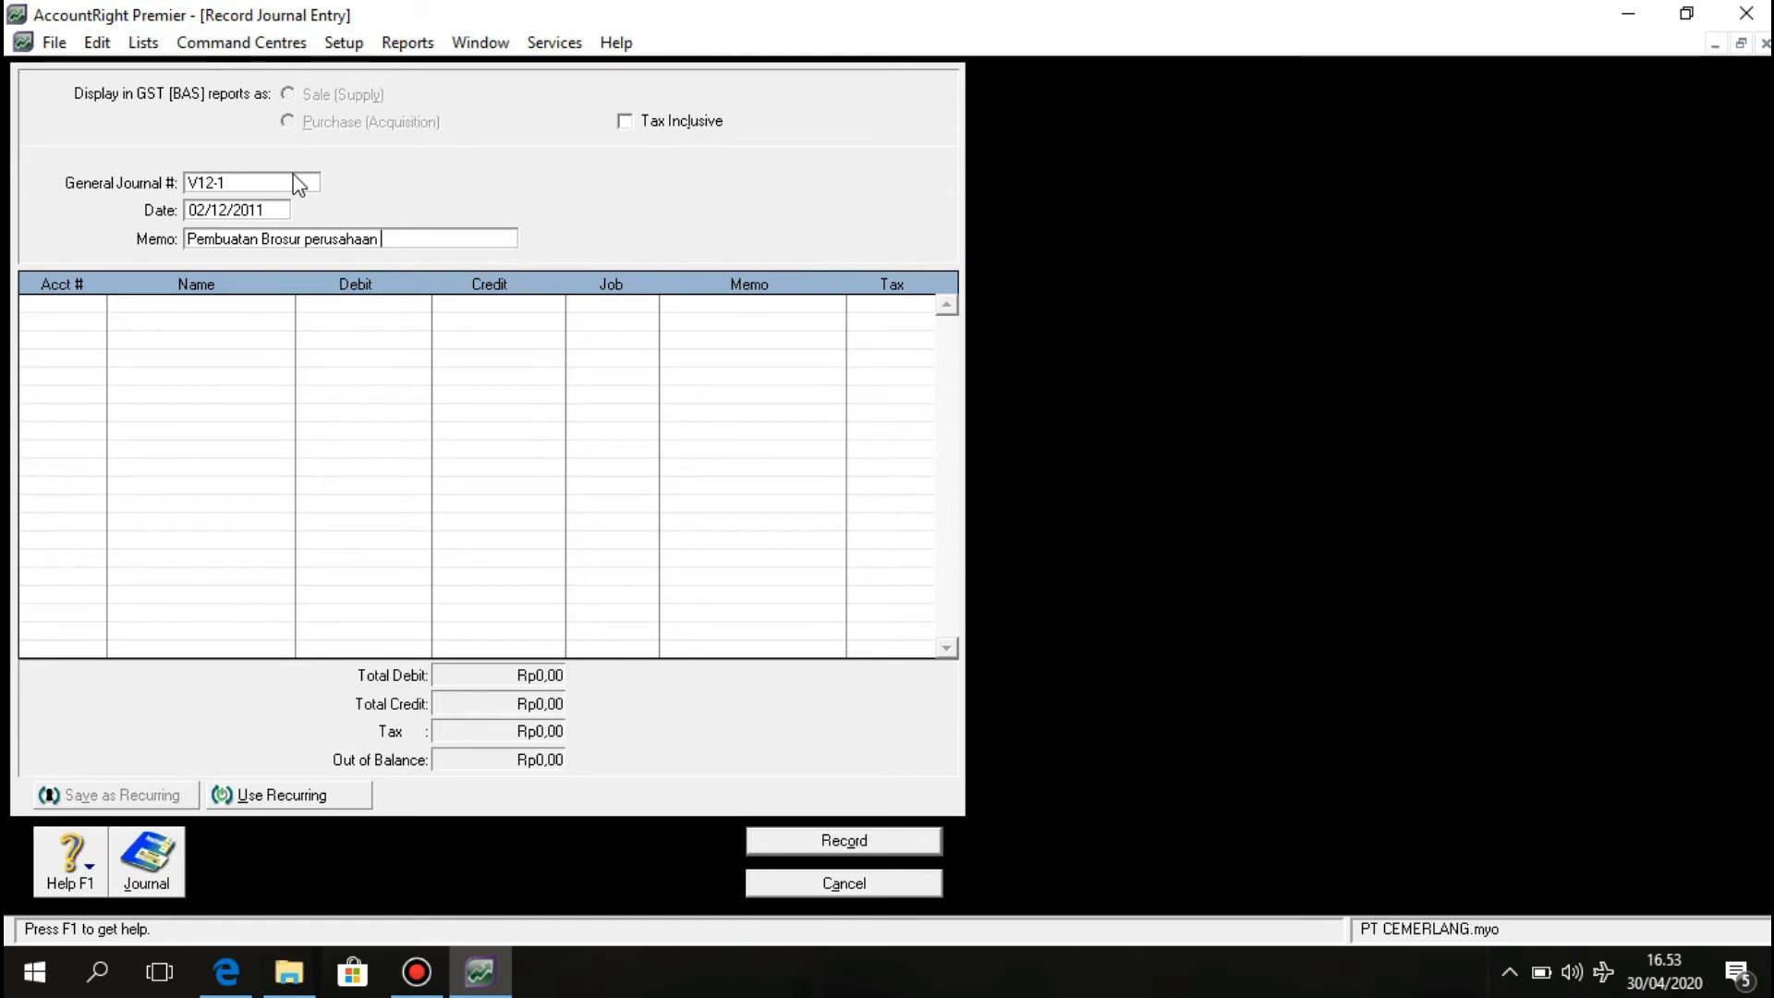
{"action": "type", "text": "untuk keperluan iklan"}
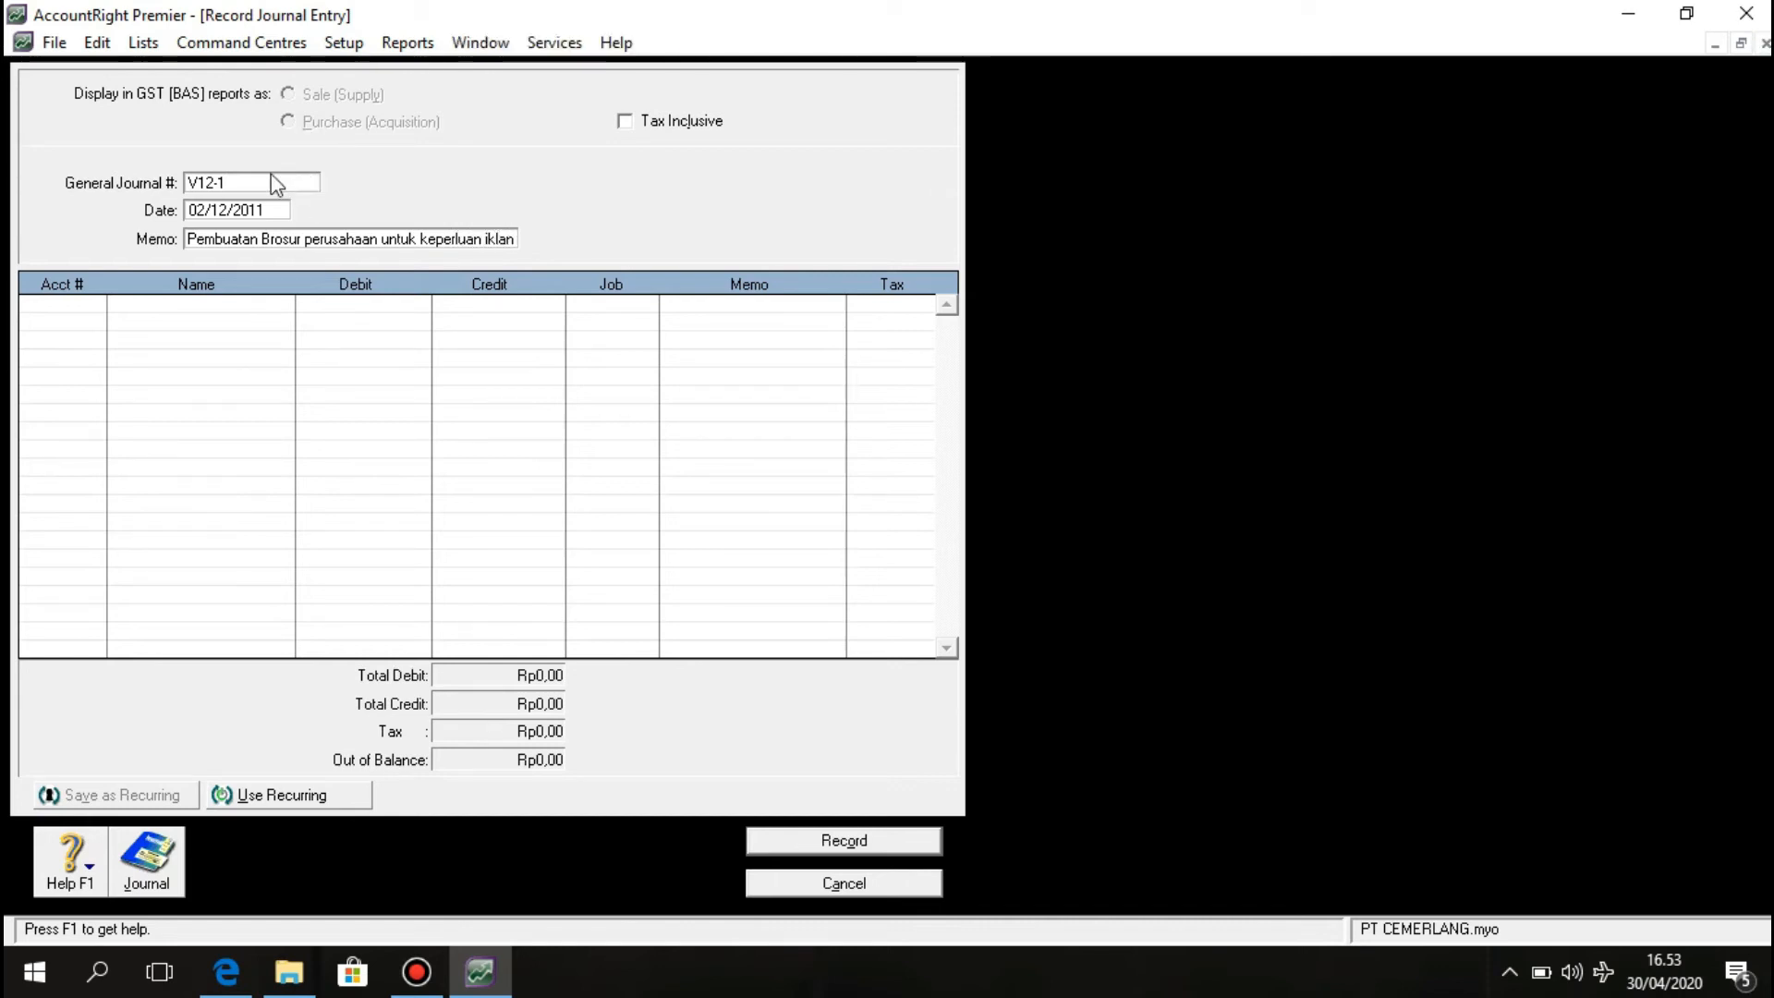
{"action": "left_click", "coordinate": [58, 310]}
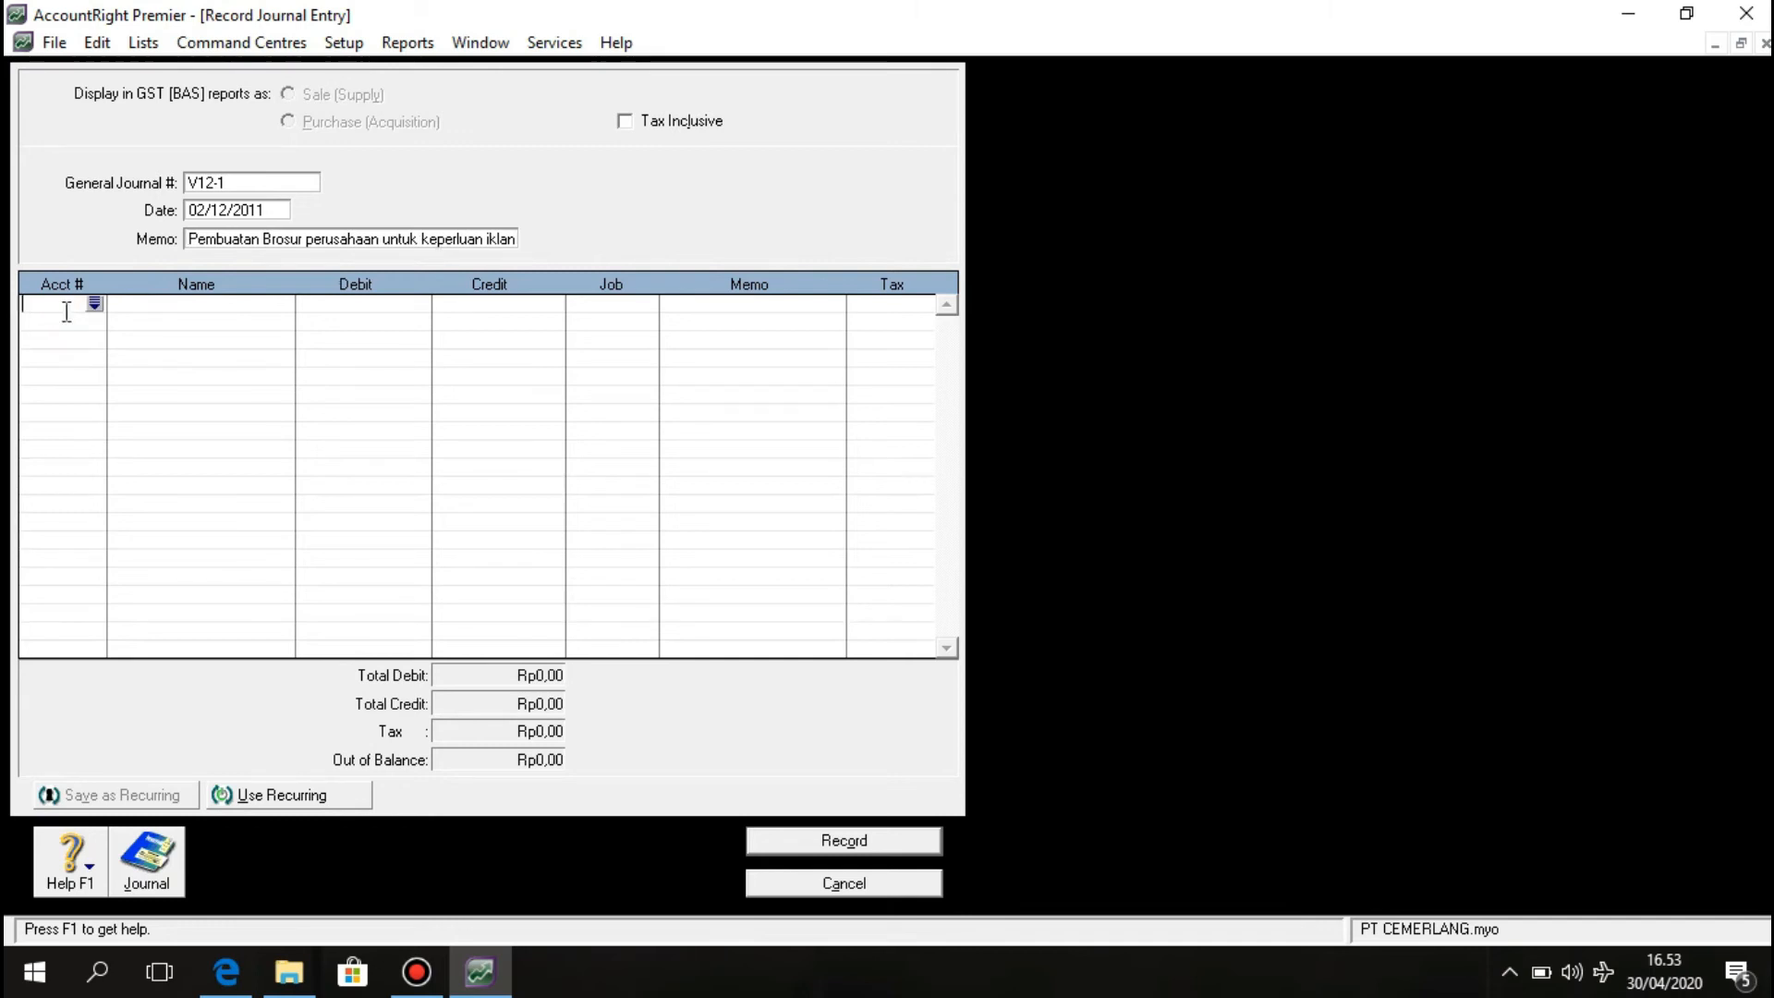
Debit 6-1000 Advertising Expenses for 725.000 on the first journal line.
{"action": "left_click", "coordinate": [94, 304]}
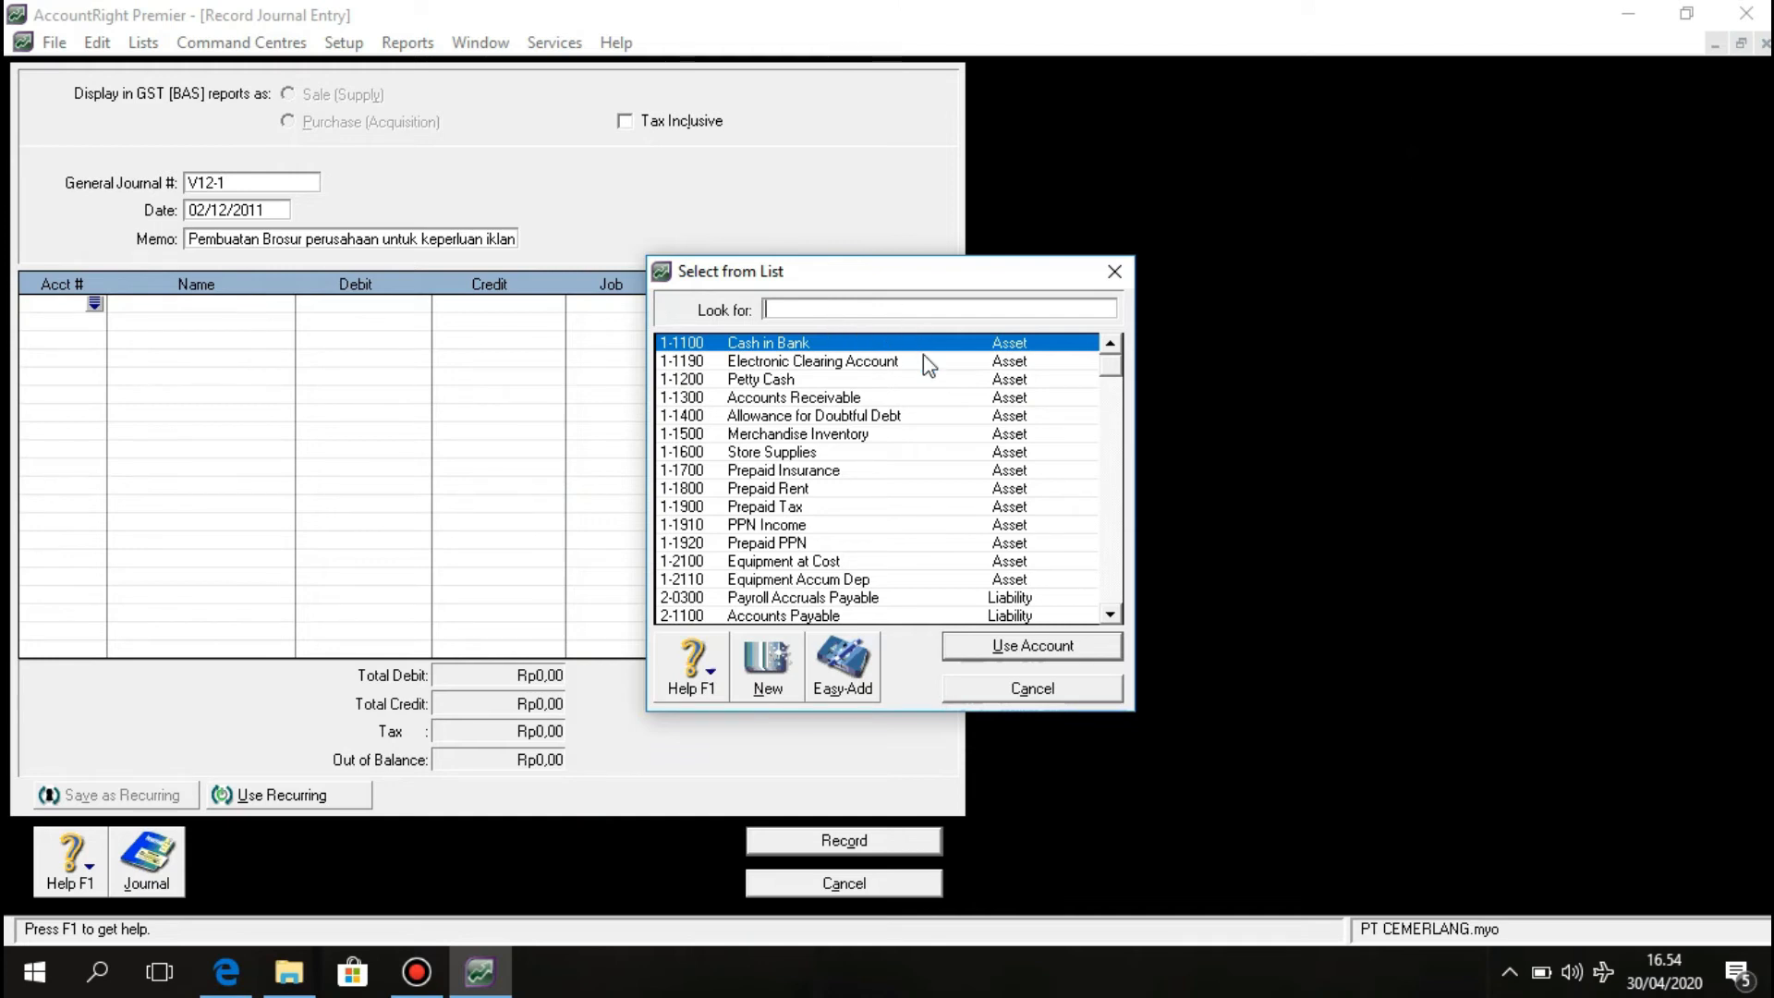
{"action": "left_click_drag", "start_coordinate": [1116, 377], "coordinate": [1116, 581]}
{"action": "left_click", "coordinate": [1116, 579]}
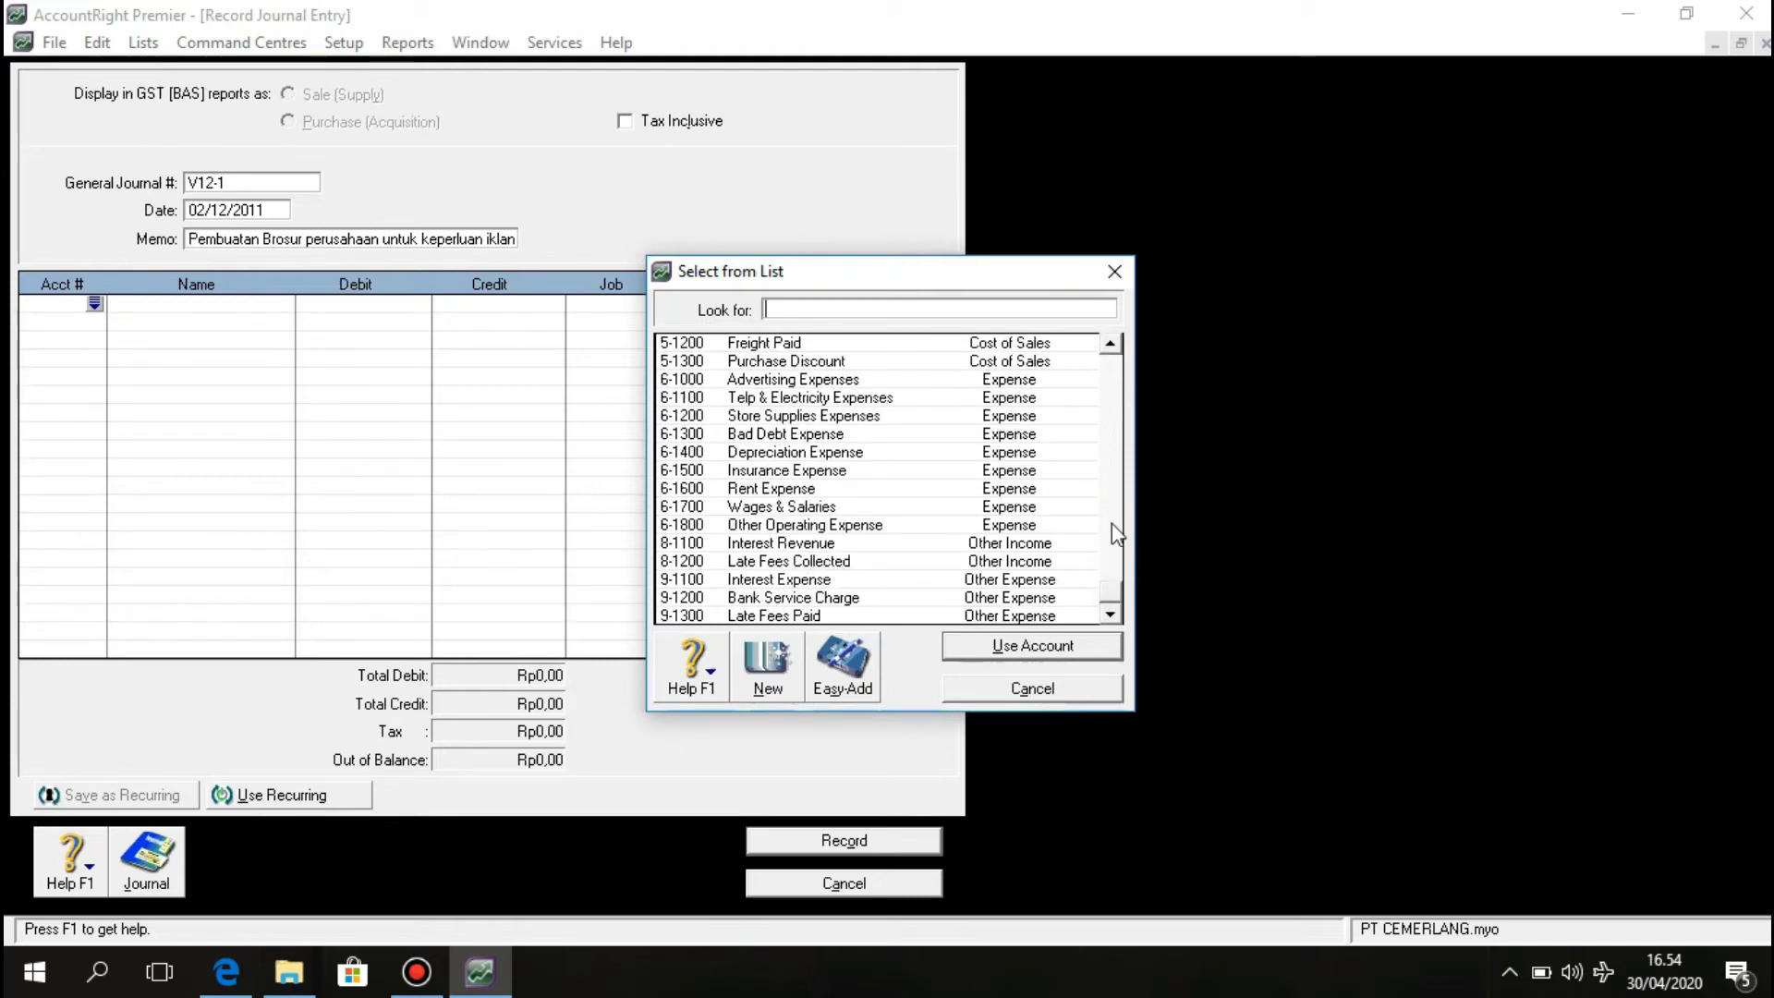
{"action": "left_click", "coordinate": [910, 381]}
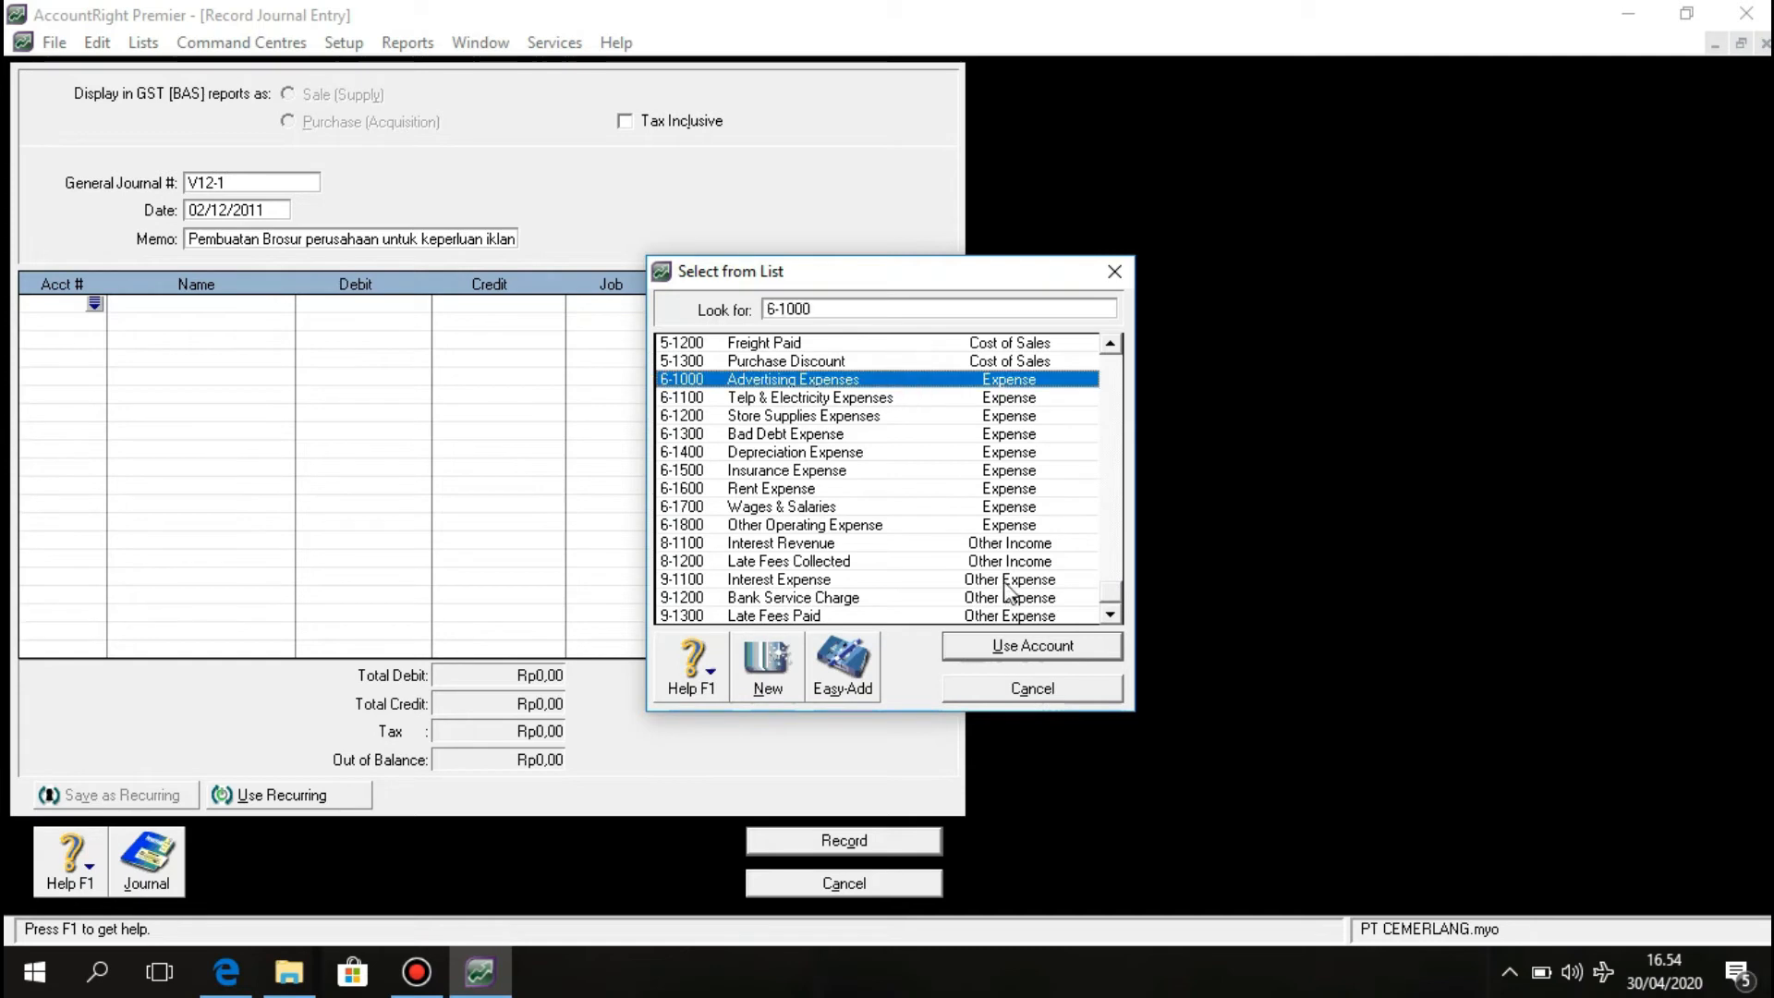
{"action": "left_click", "coordinate": [1020, 647]}
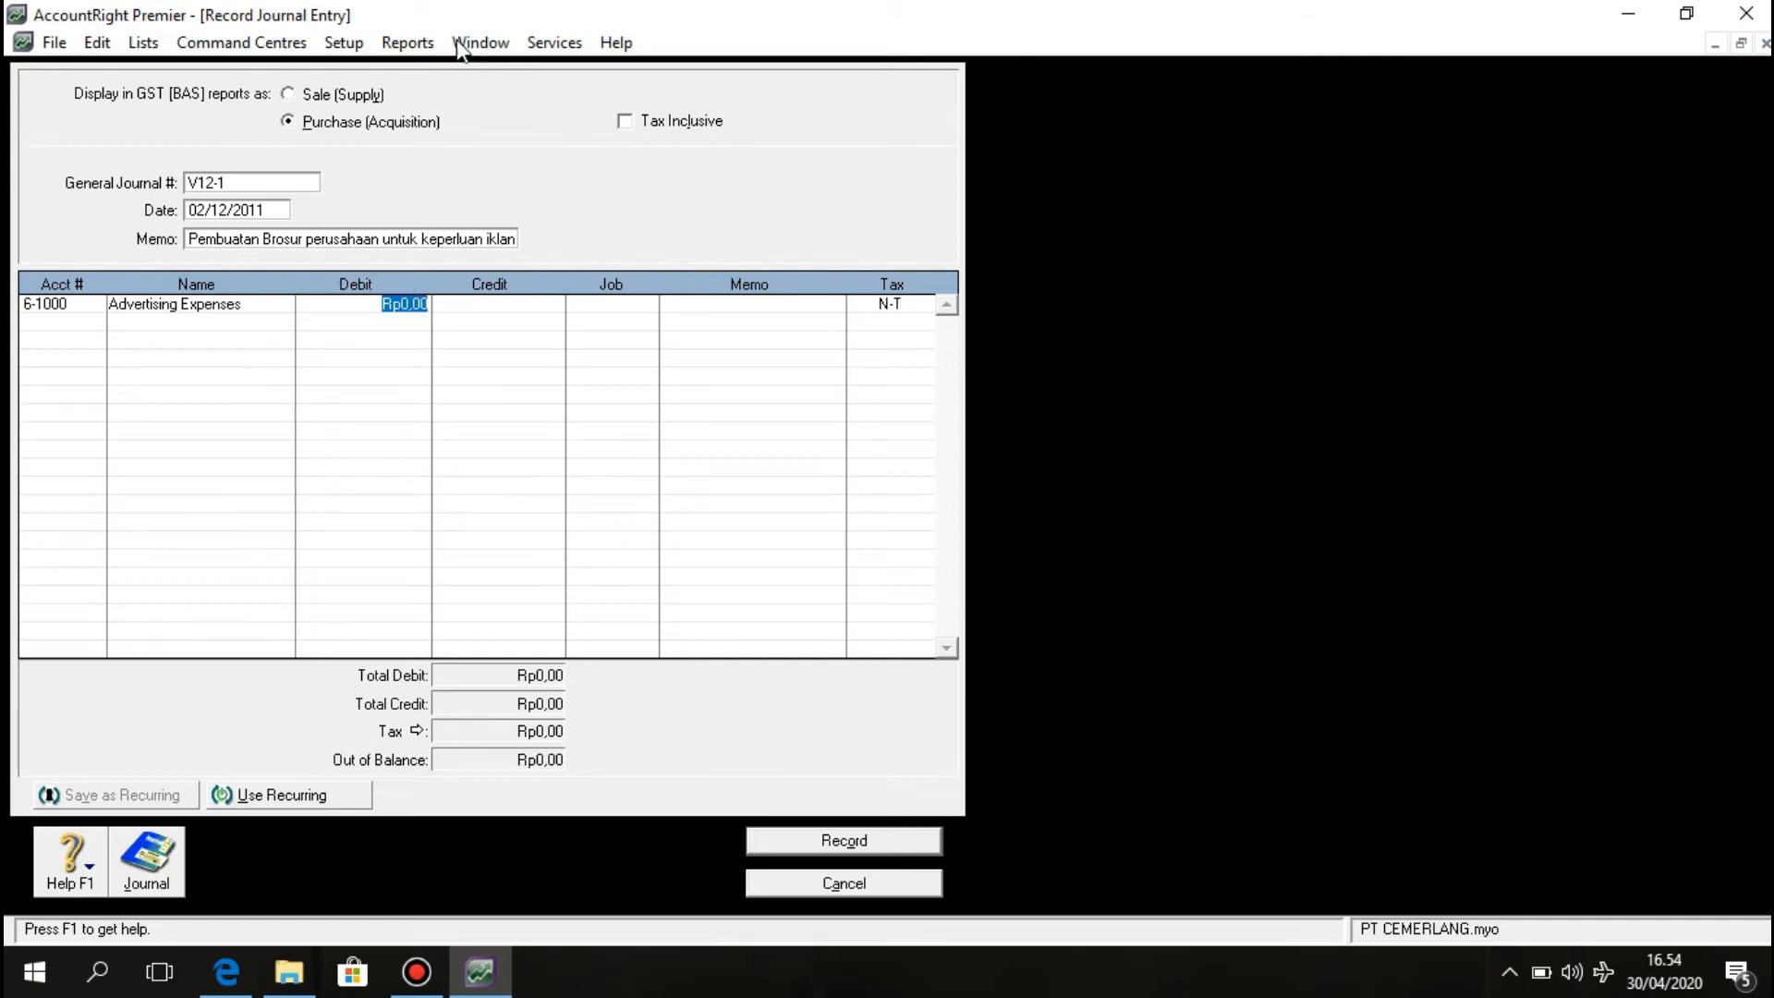
{"action": "type", "text": "72"}
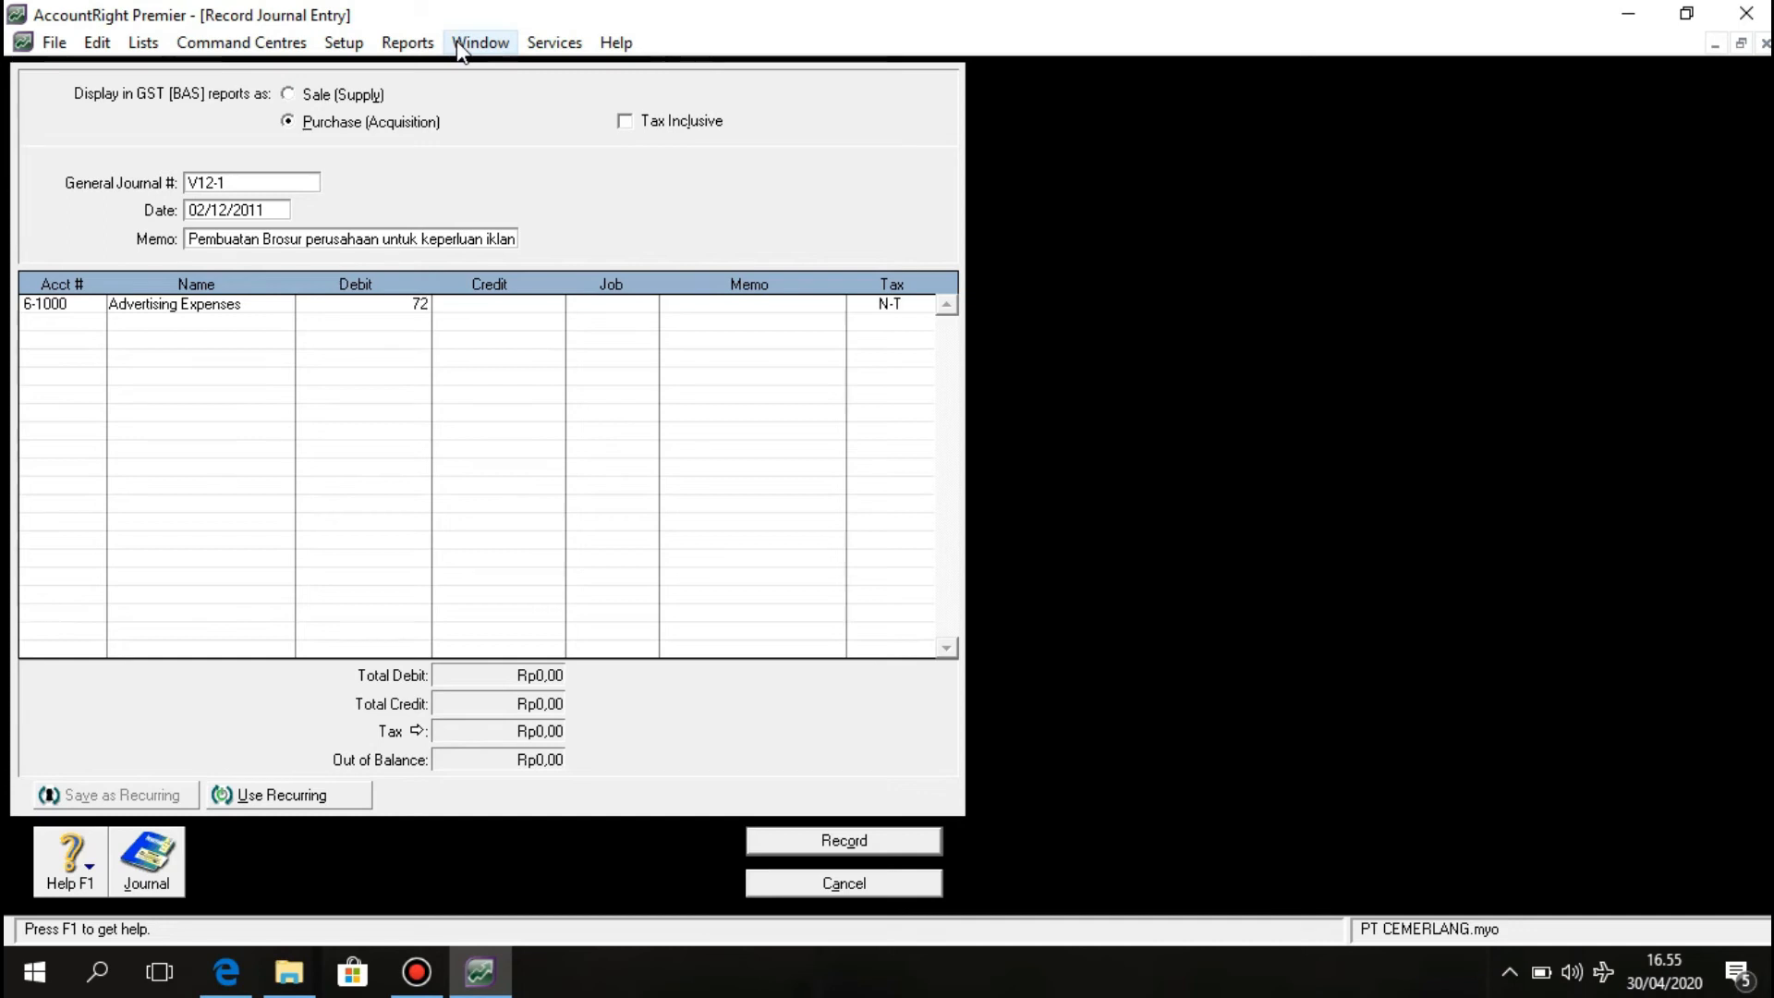
{"action": "type", "text": "5000"}
{"action": "left_click", "coordinate": [96, 324]}
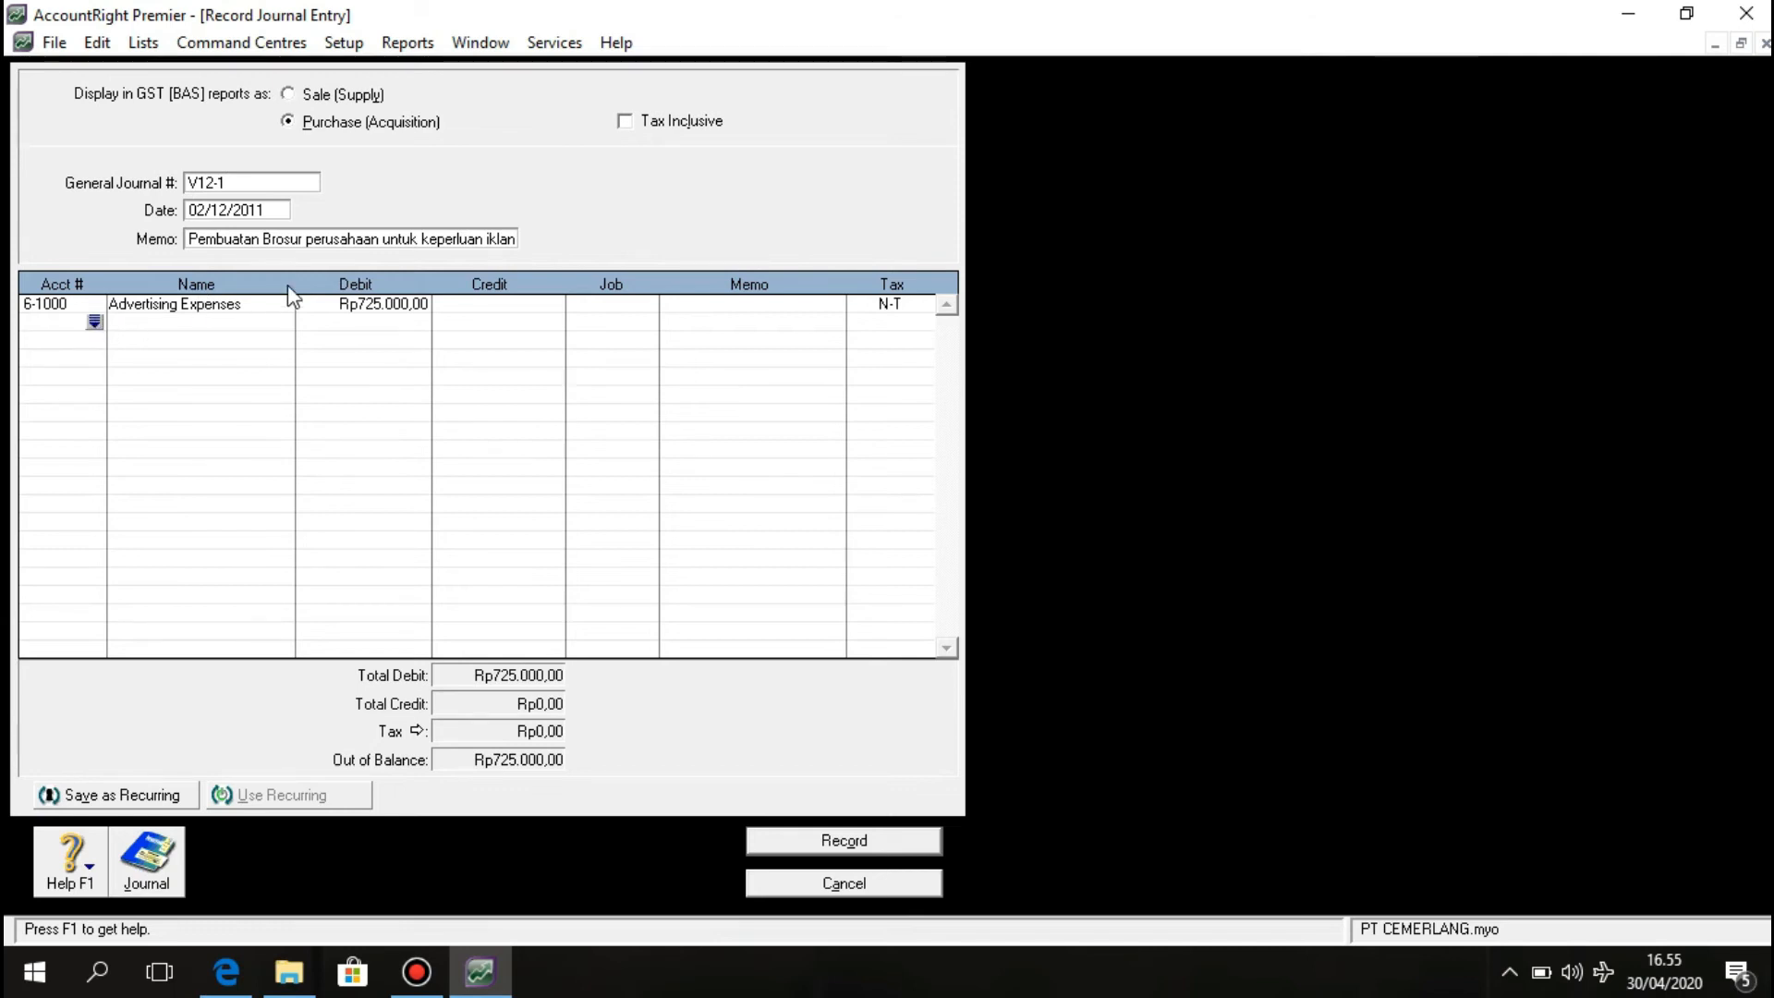
Credit 1-1200 Petty Cash for Rp725.000,00 on the second line.
{"action": "left_click", "coordinate": [94, 321]}
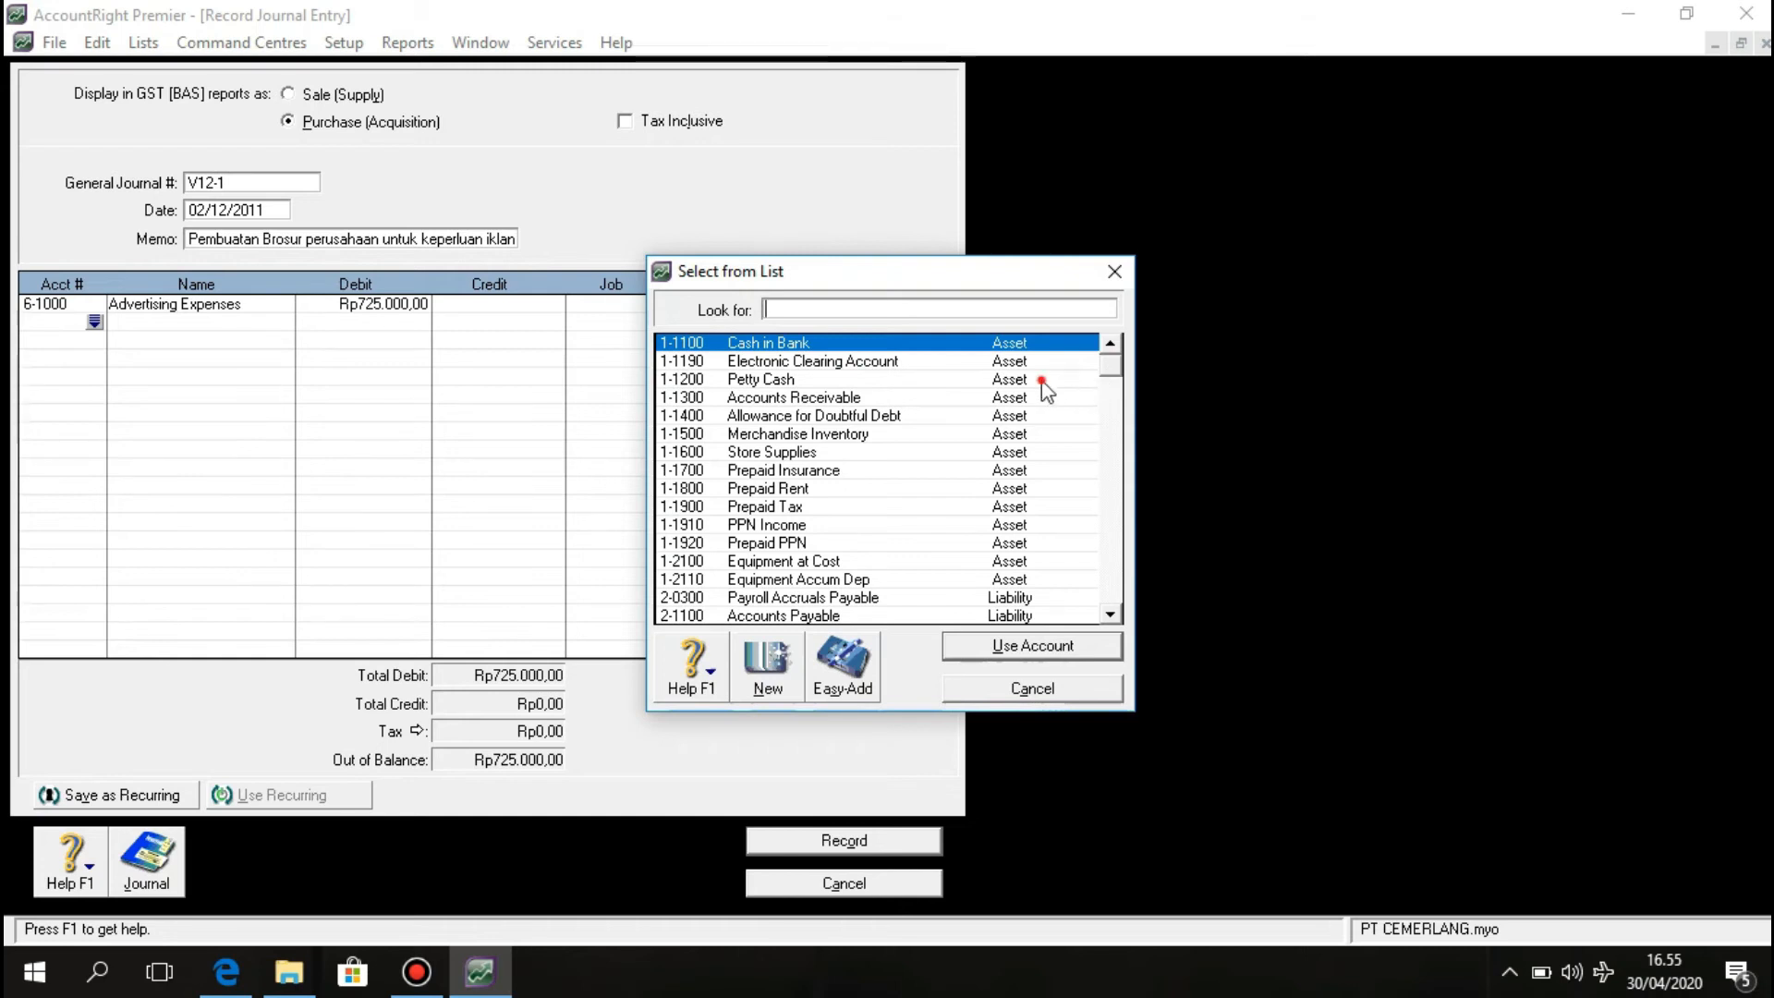
{"action": "type", "text": "1-1200"}
{"action": "left_click", "coordinate": [1034, 653]}
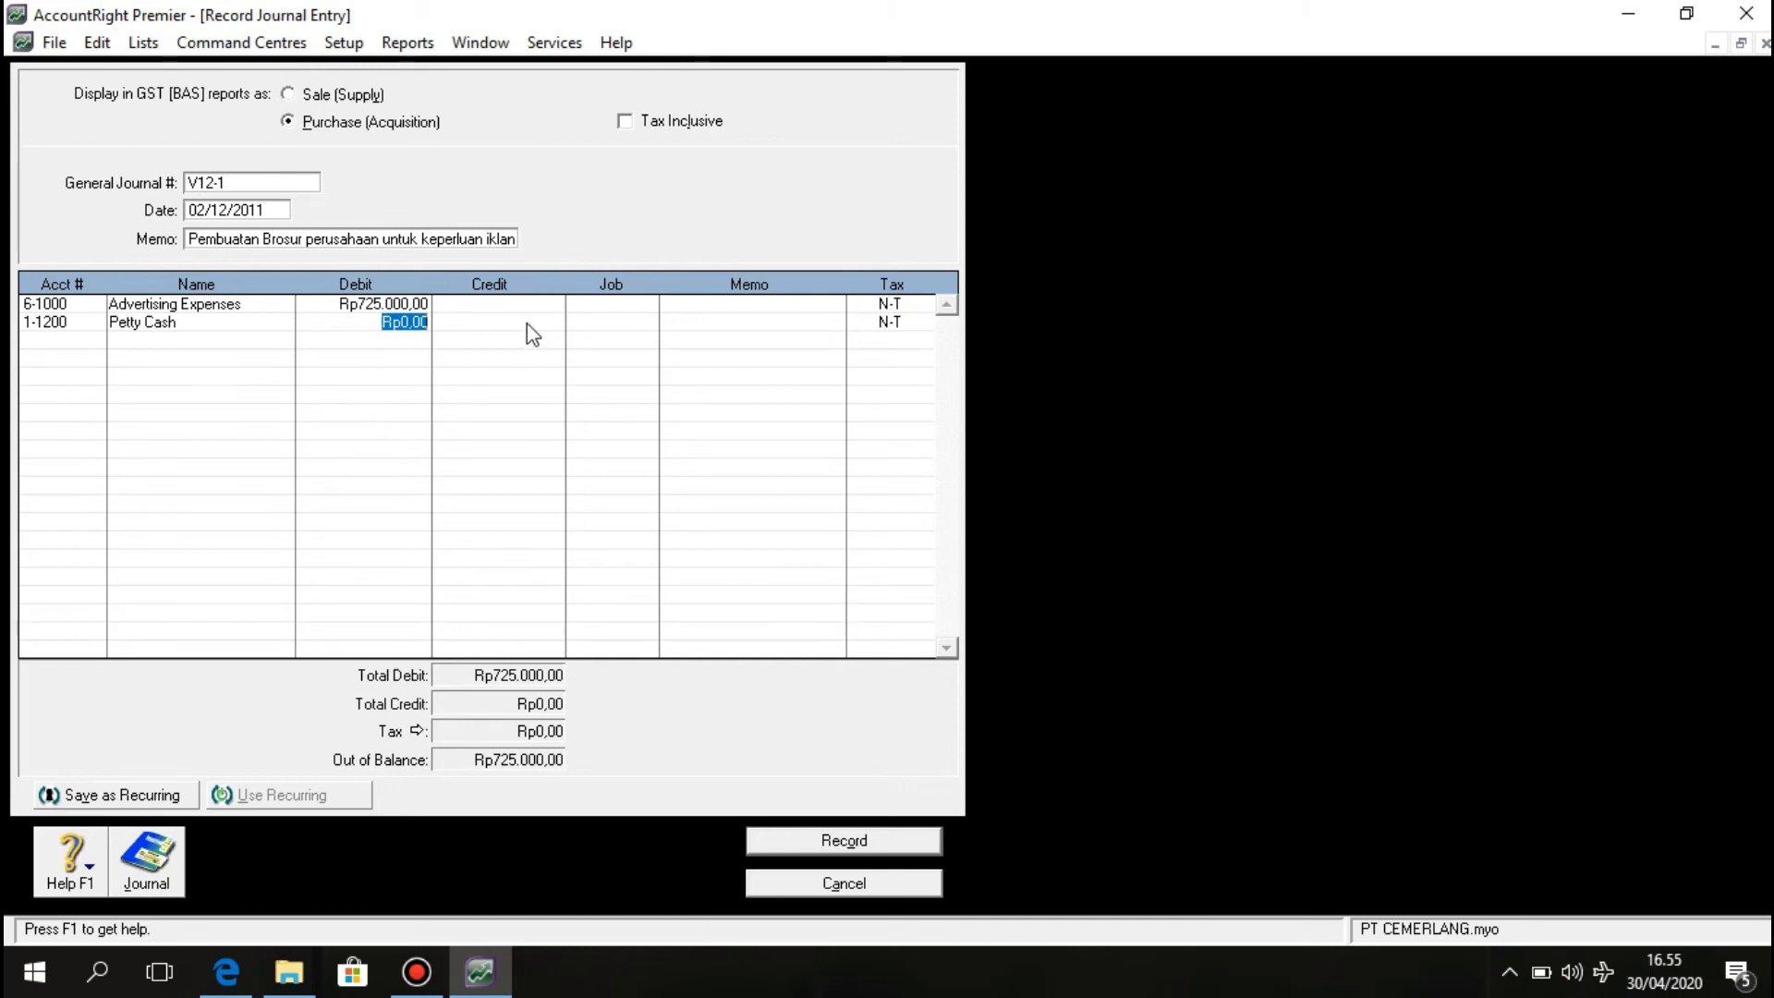
{"action": "key", "text": "Tab"}
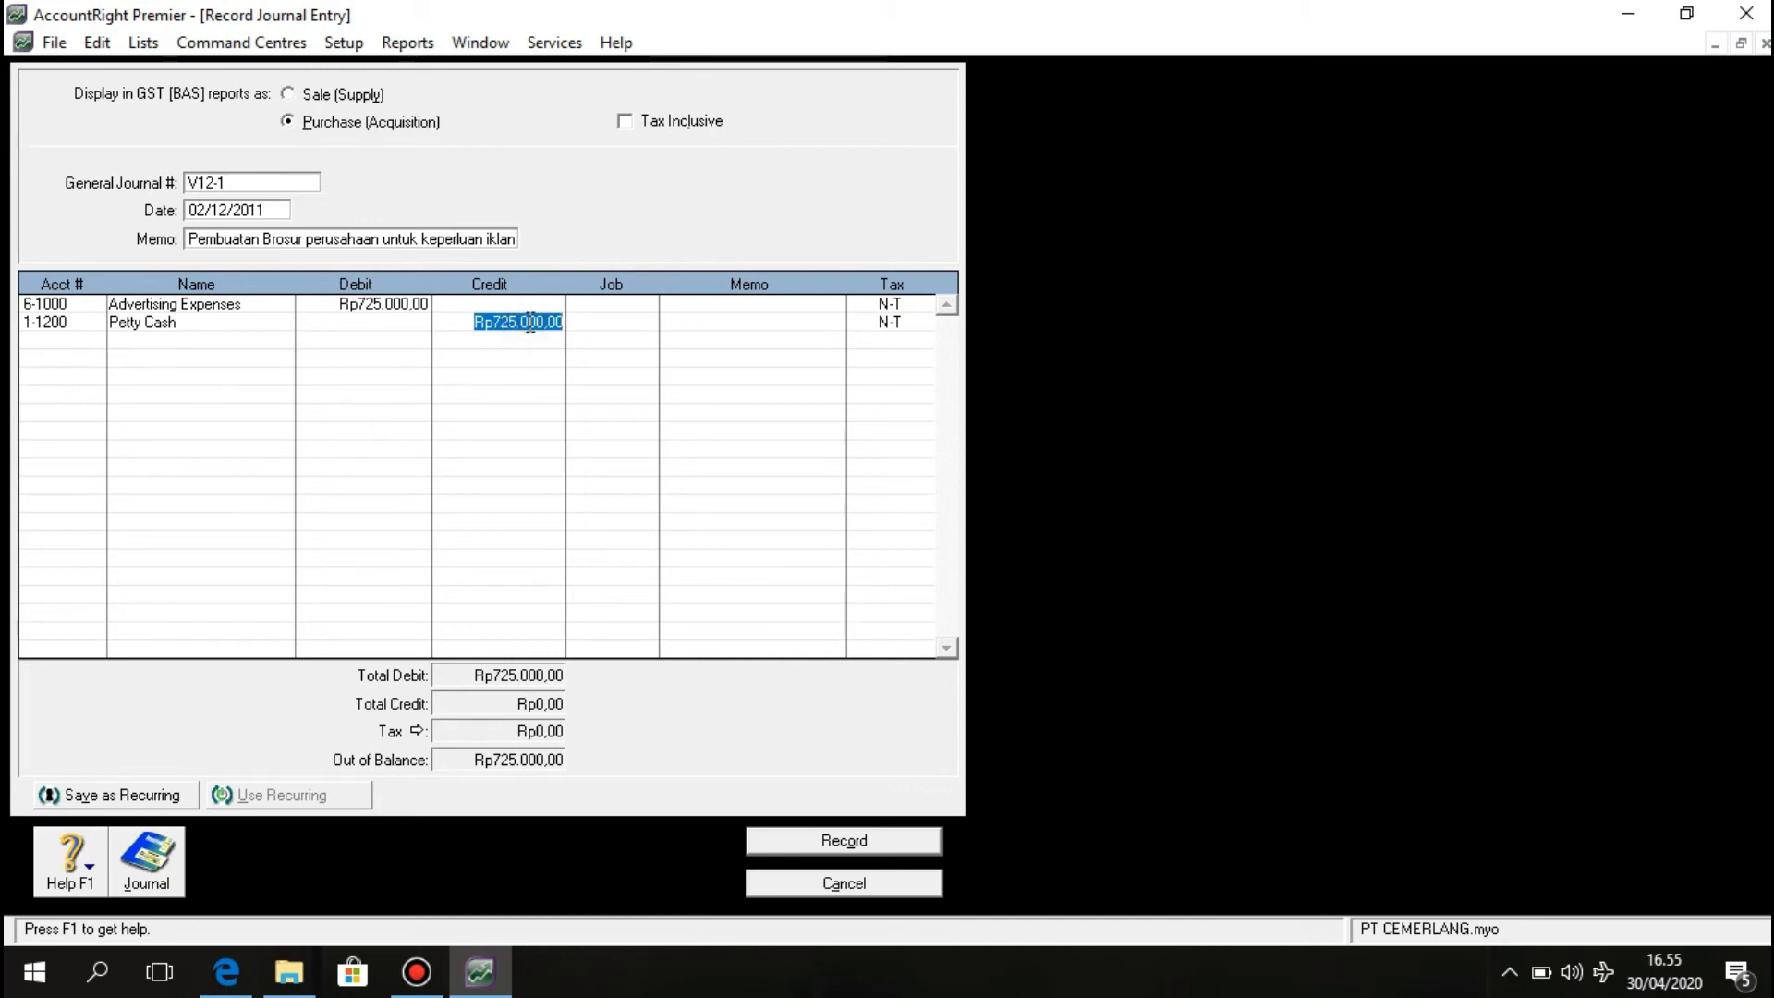
{"action": "left_click", "coordinate": [632, 369]}
{"action": "left_click", "coordinate": [644, 334]}
Record journal V12-1 and view receipt BKM12-1 for Rp 159.500.000,00 in the PDF.
{"action": "left_click", "coordinate": [817, 838]}
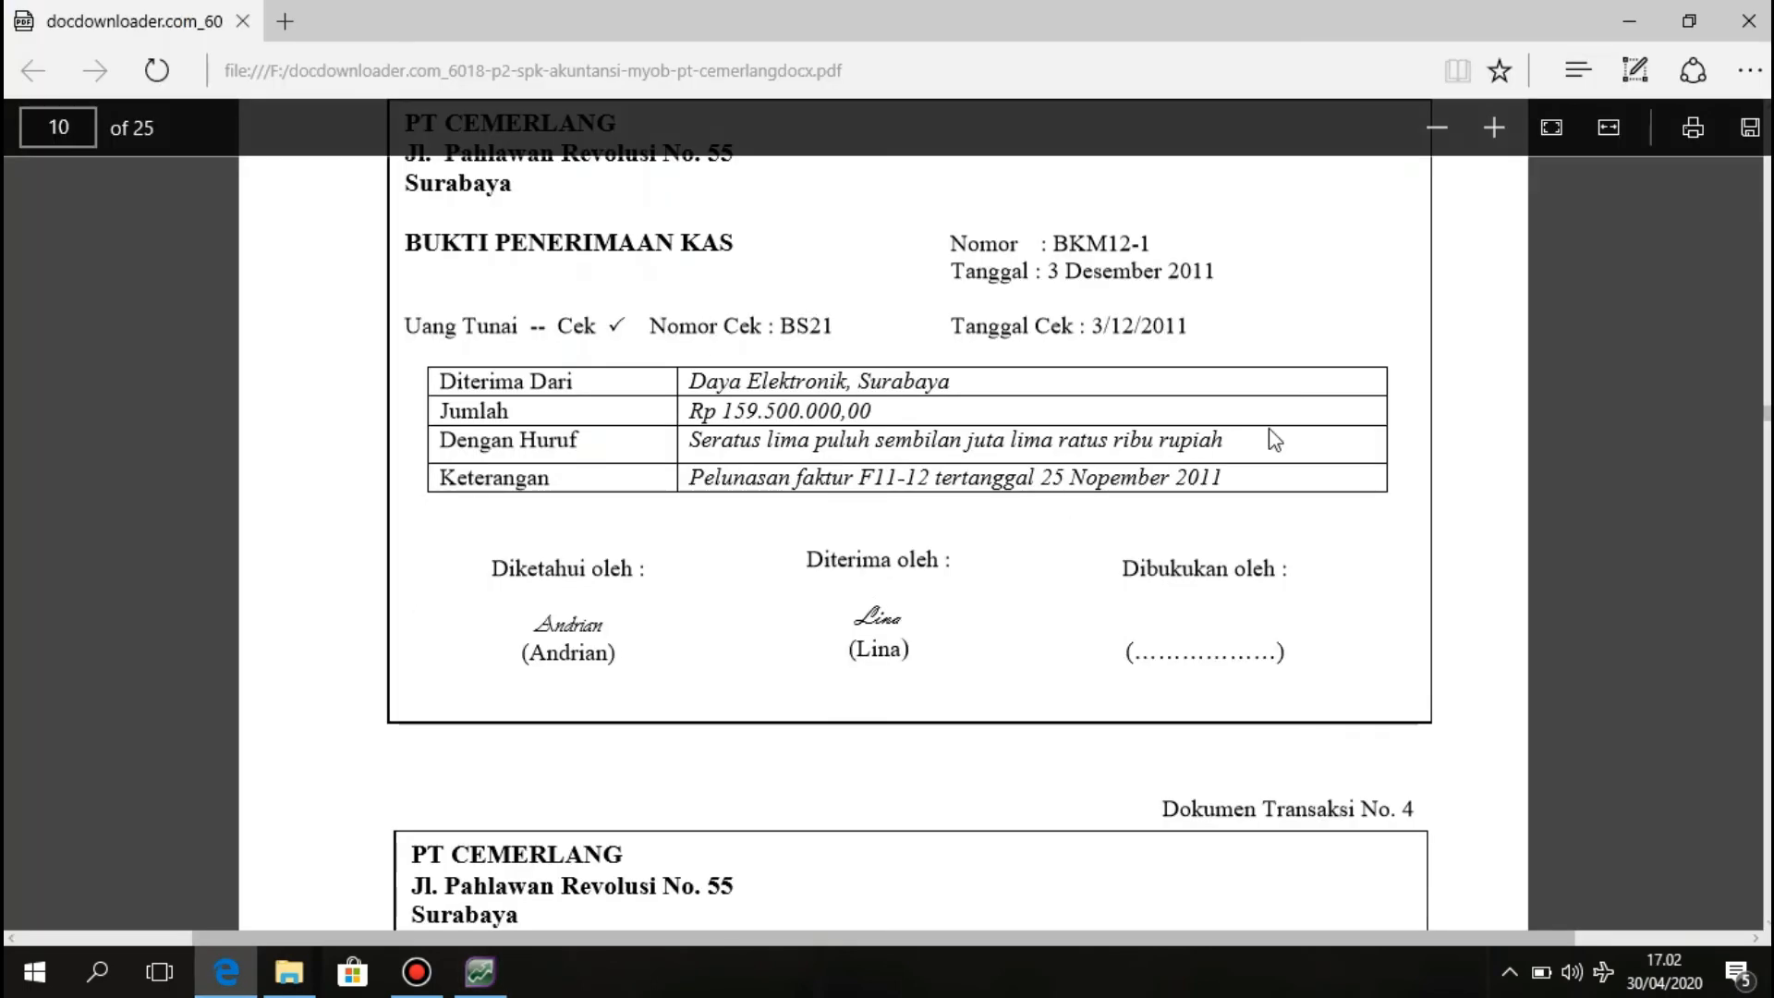
{"action": "scroll", "coordinate": [1764, 507], "scroll_direction": "up", "scroll_amount": 6}
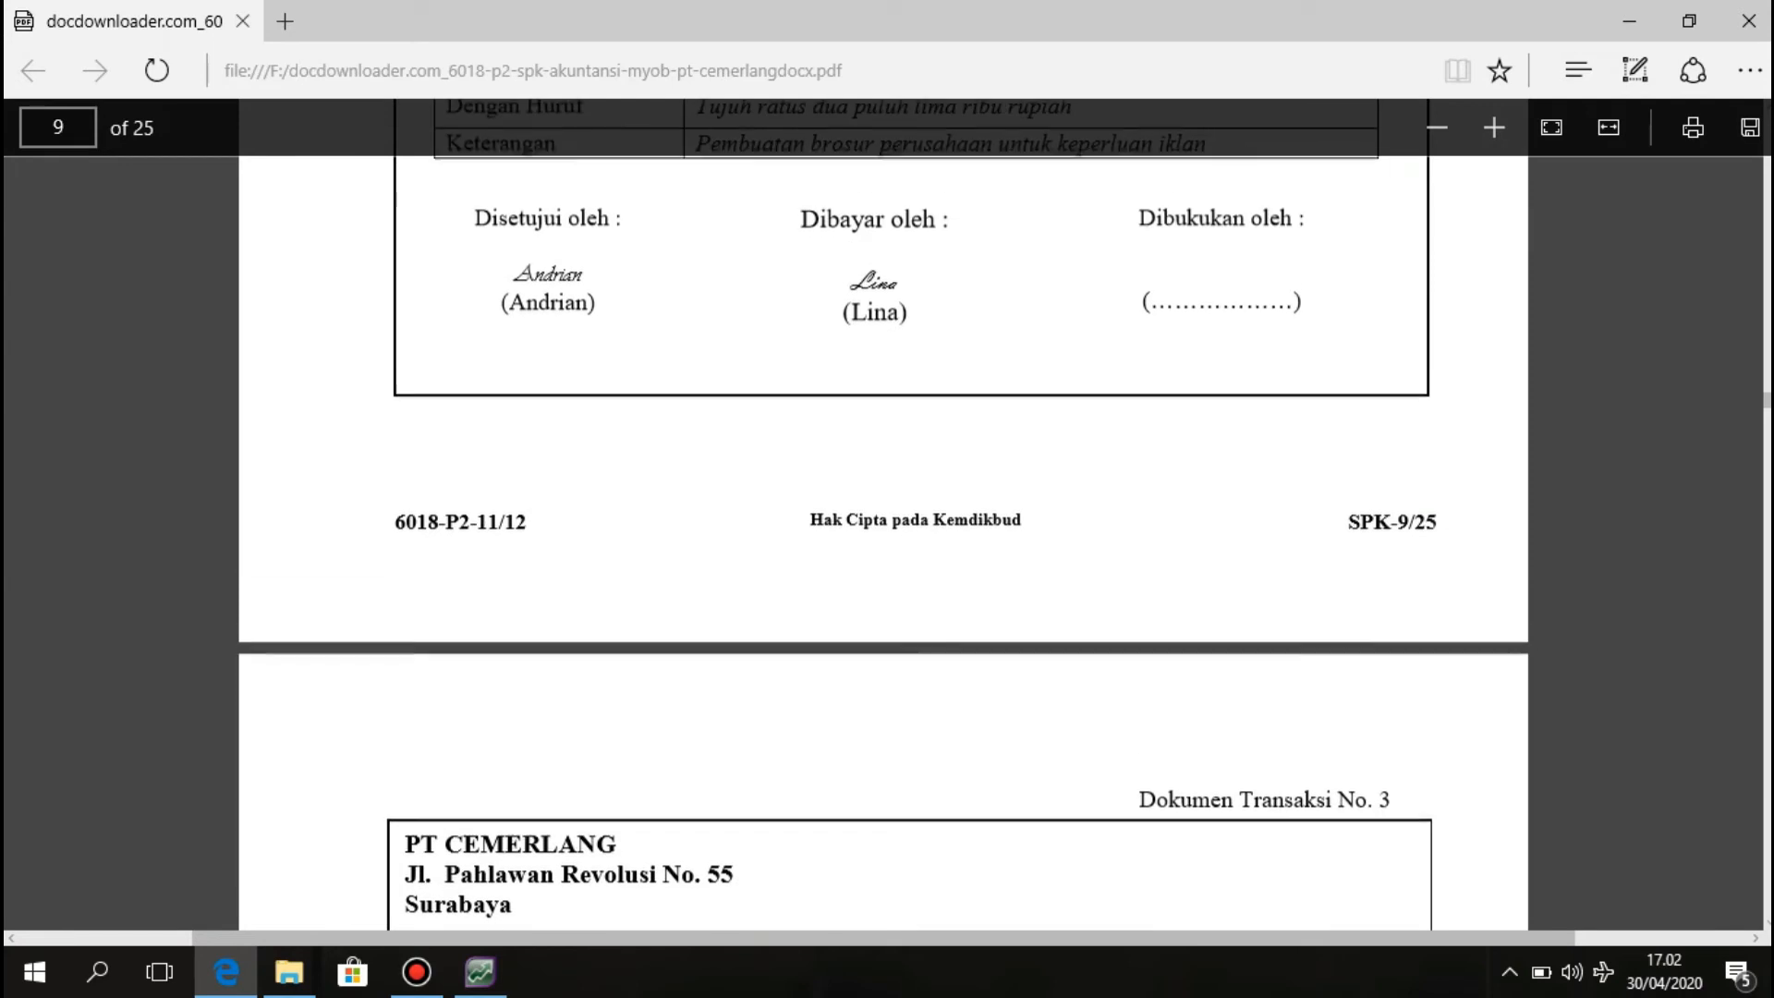
{"action": "scroll", "coordinate": [1765, 506], "scroll_direction": "down", "scroll_amount": 6}
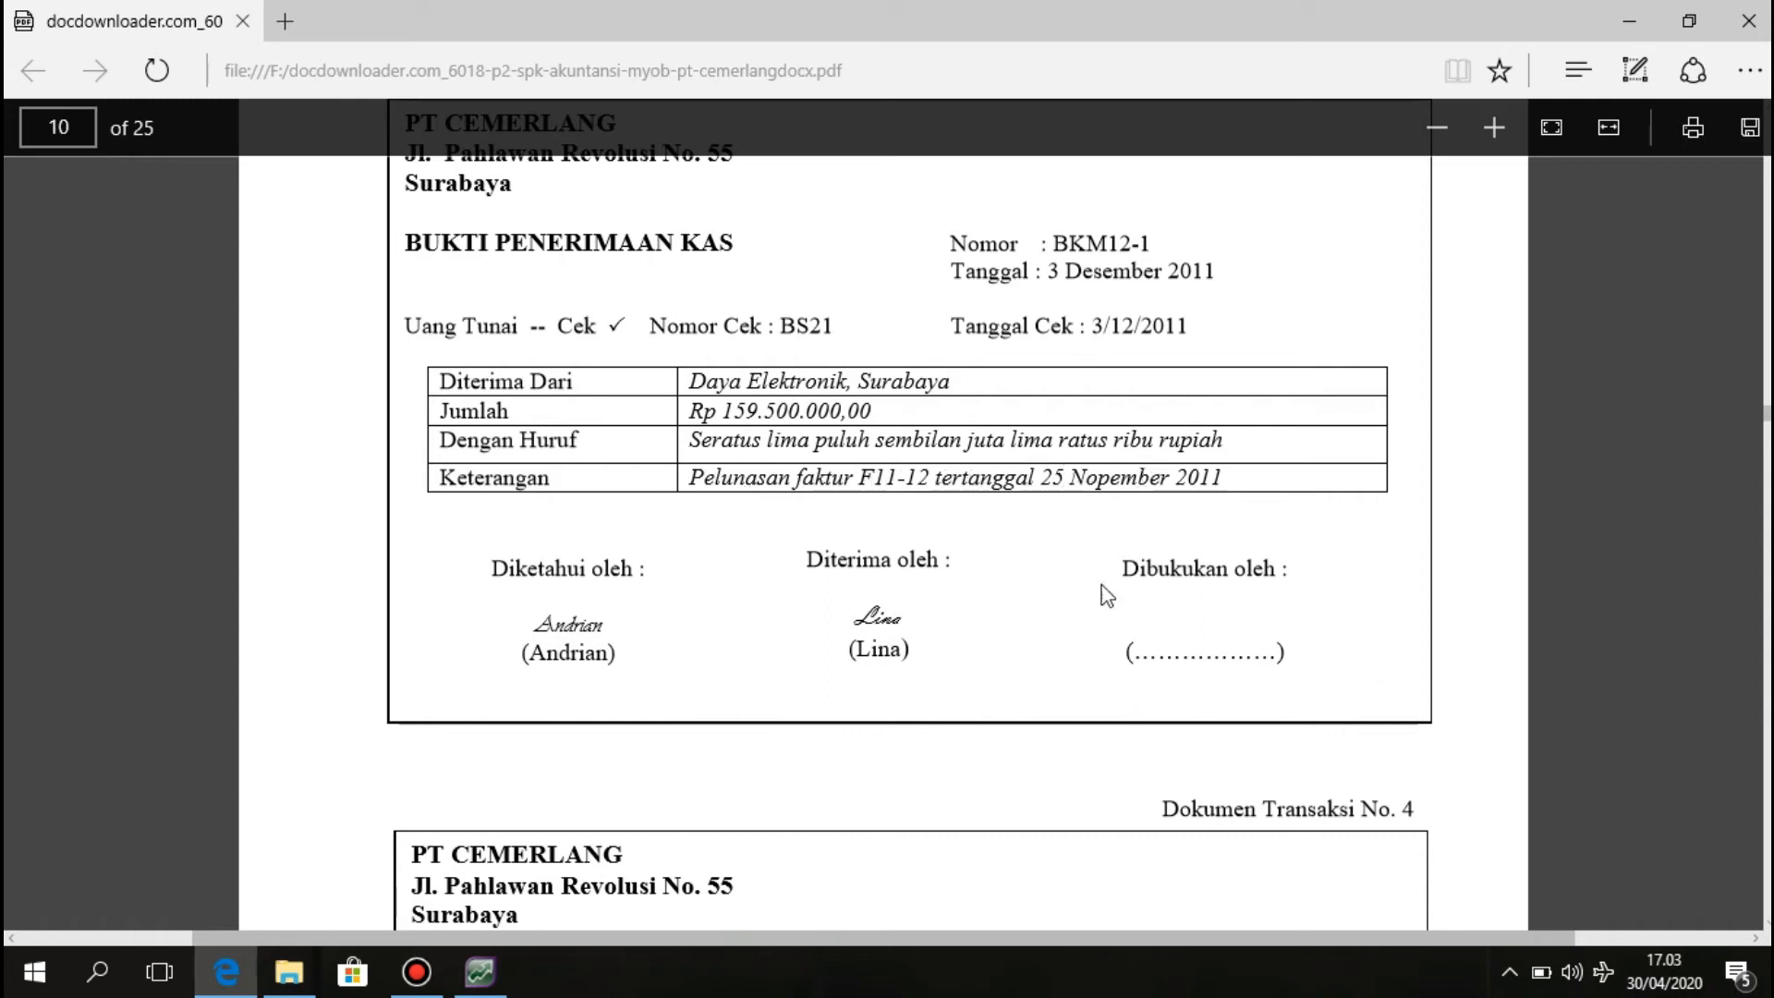
Start a new customer payment in Receive Payments for Daya Elektronik.
{"action": "left_click", "coordinate": [488, 987]}
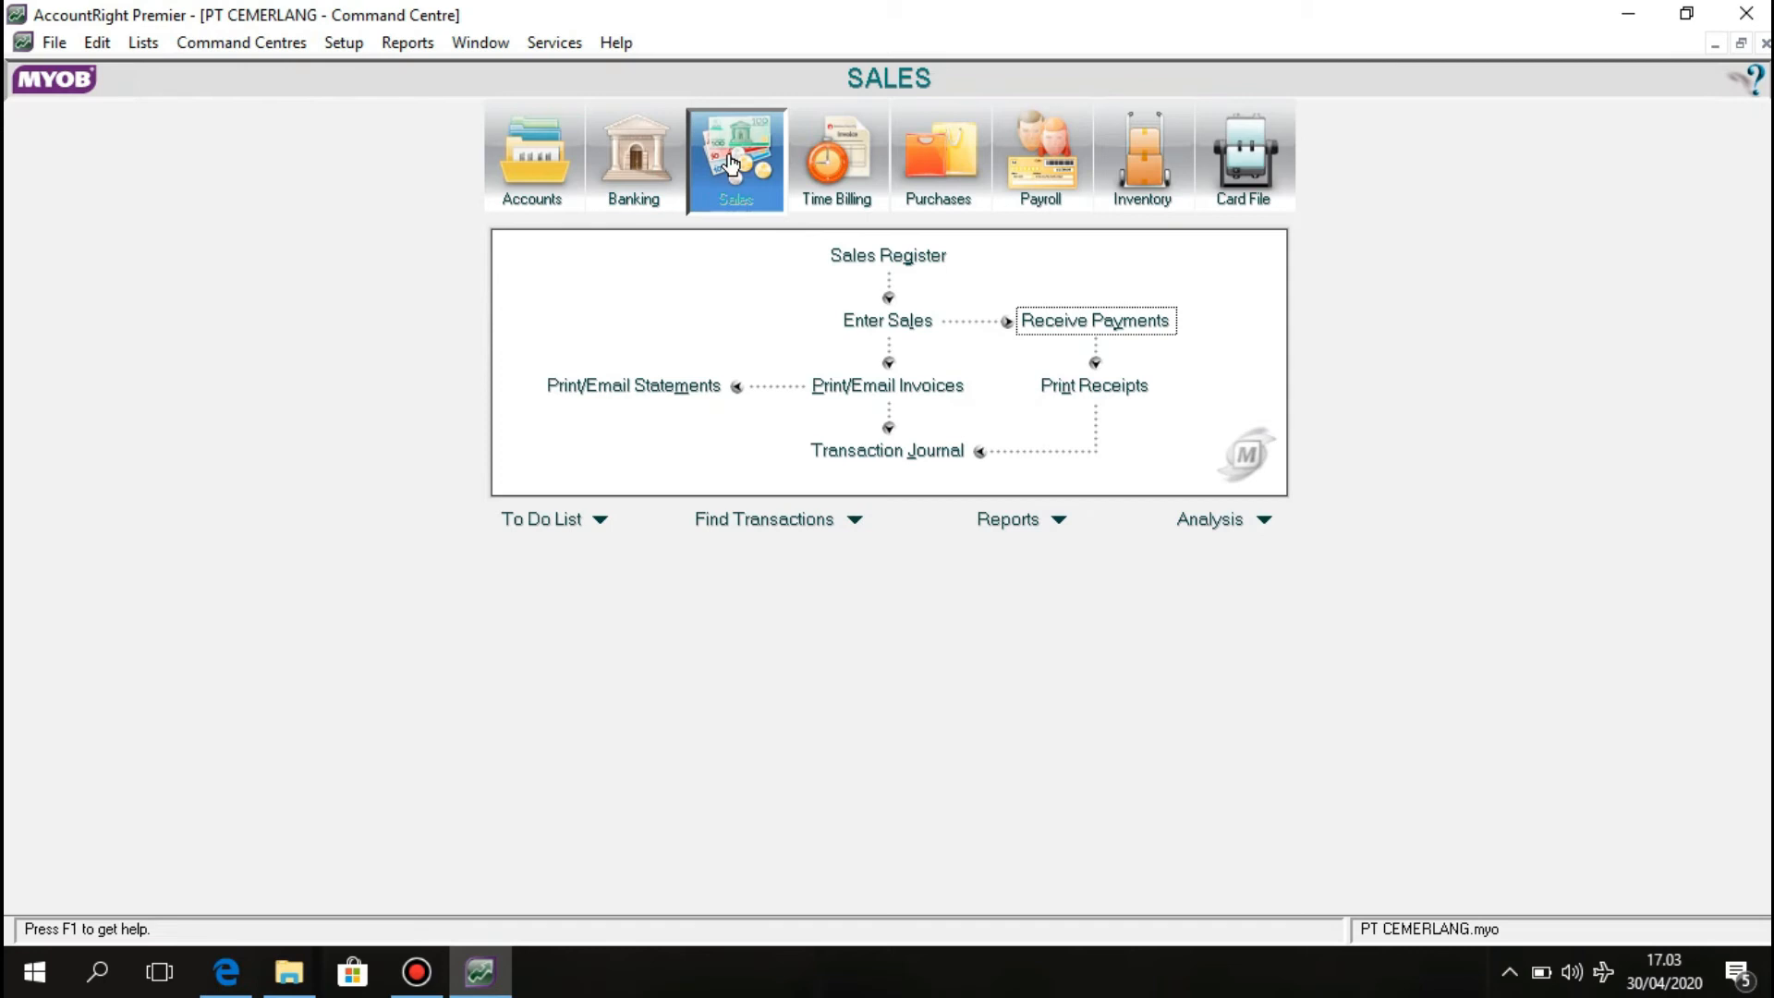
{"action": "left_click", "coordinate": [1058, 334]}
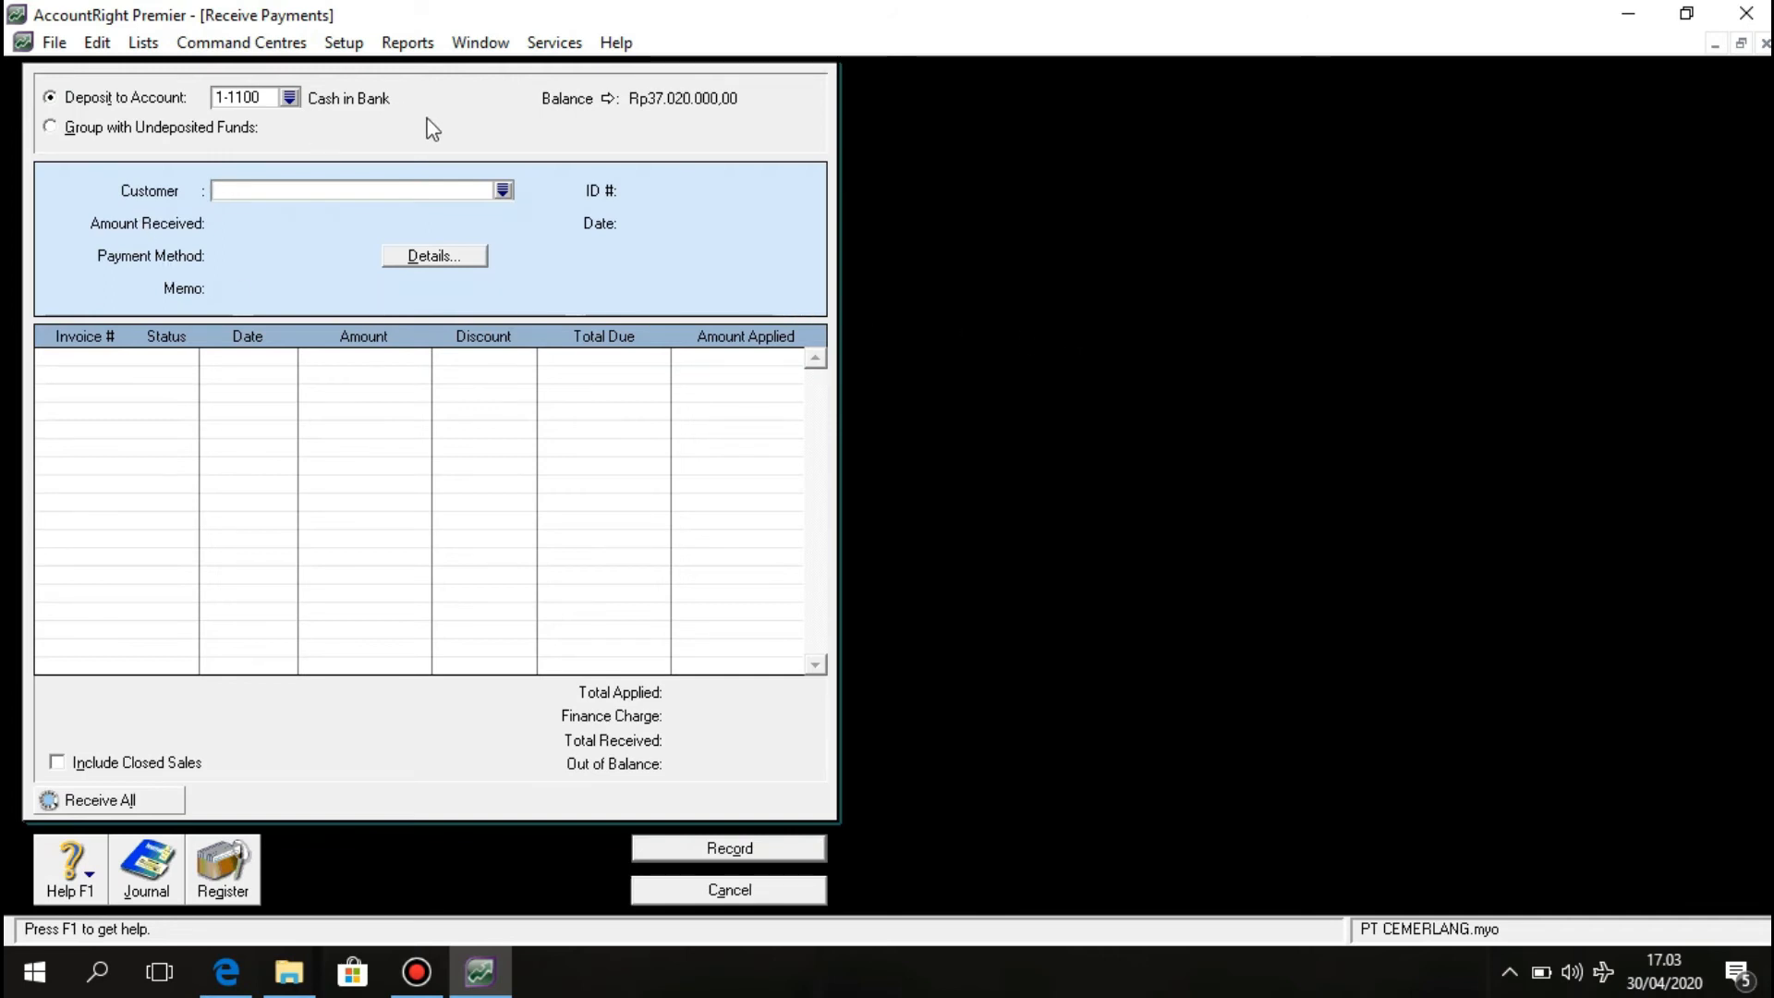
{"action": "left_click", "coordinate": [499, 200]}
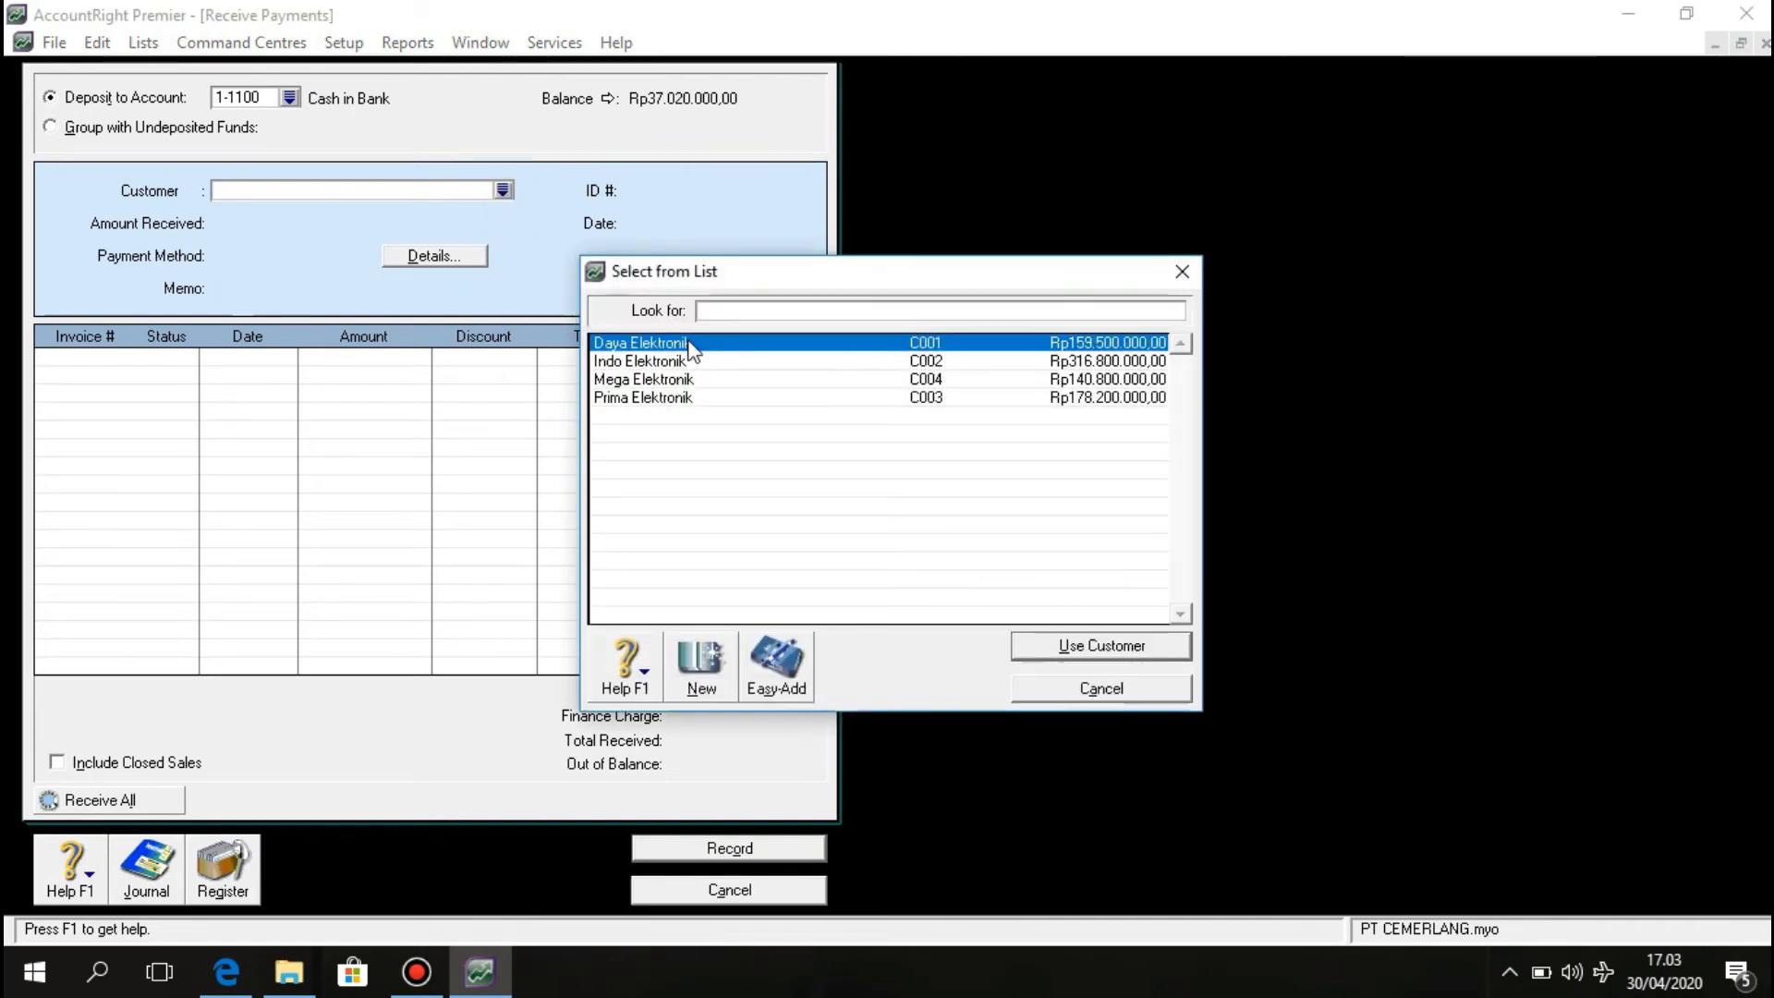
{"action": "left_click", "coordinate": [688, 344]}
{"action": "left_click", "coordinate": [1132, 646]}
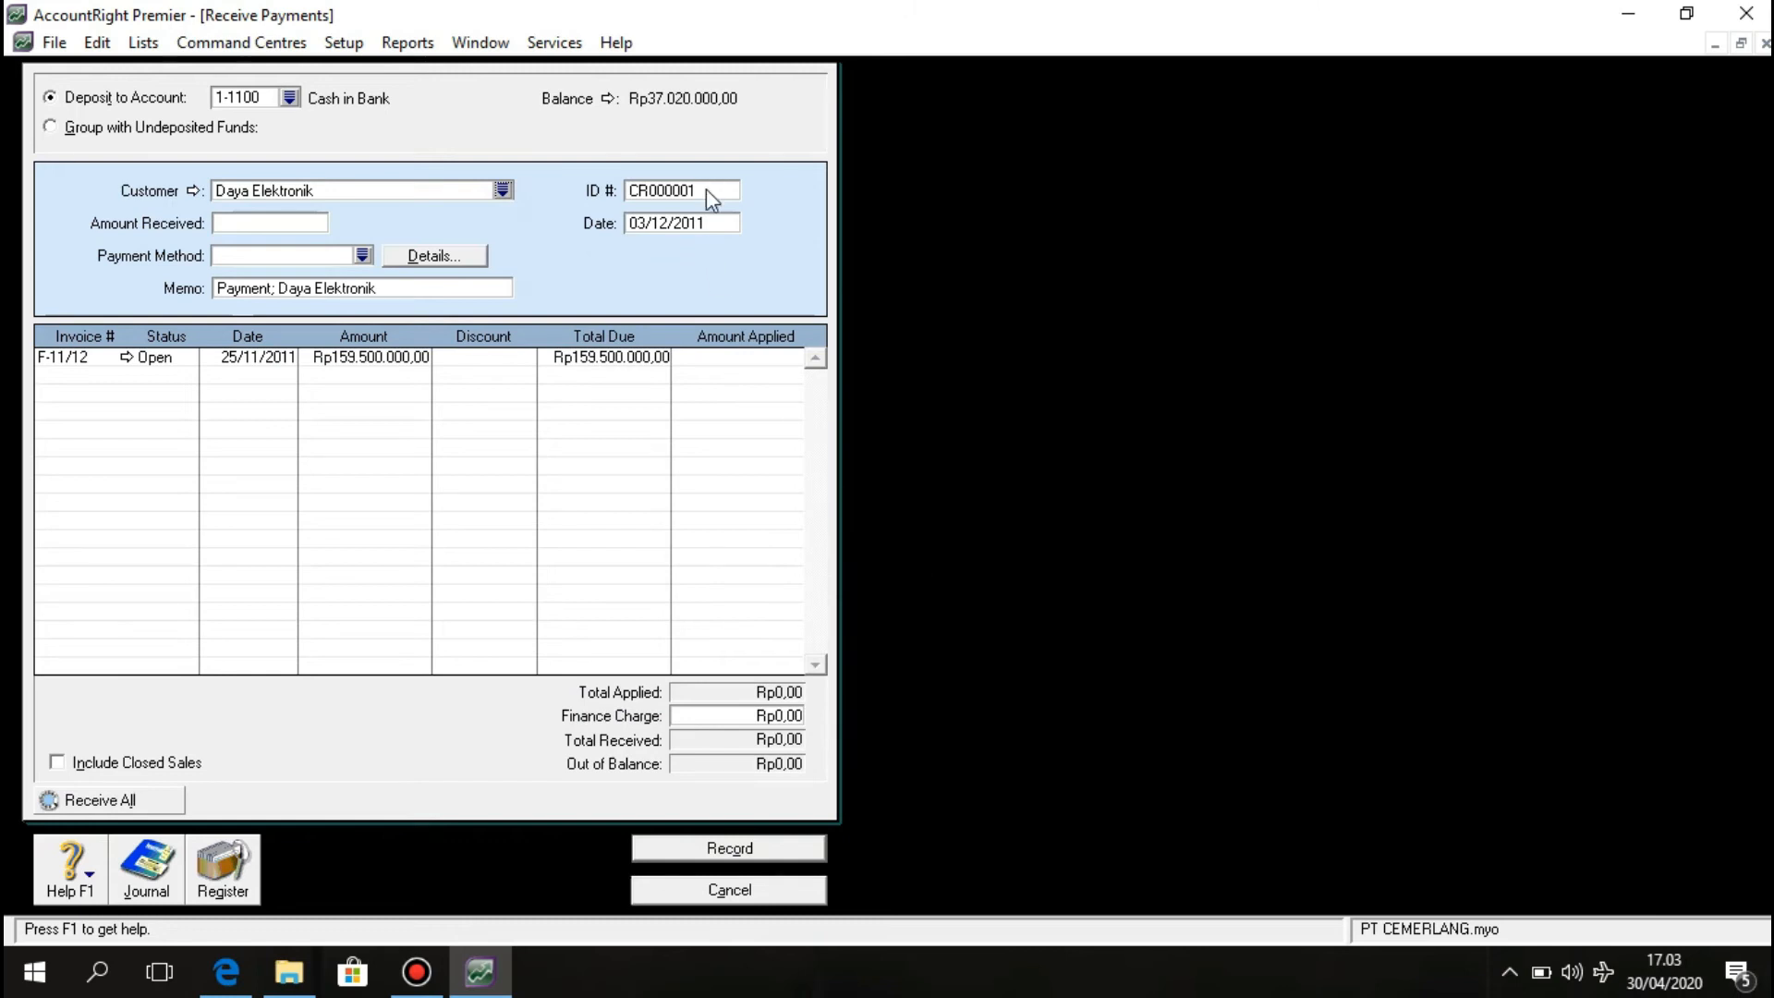
Set payment ID BKM12-1, keep date 03/12/2011, and enter 159500000 as the amount received.
{"action": "left_click", "coordinate": [702, 190]}
{"action": "type", "text": "BK"}
{"action": "type", "text": "M"}
{"action": "type", "text": "I"}
{"action": "type", "text": "12"}
{"action": "type", "text": "-1"}
{"action": "left_click", "coordinate": [691, 229]}
{"action": "left_click", "coordinate": [711, 226]}
{"action": "left_click", "coordinate": [292, 223]}
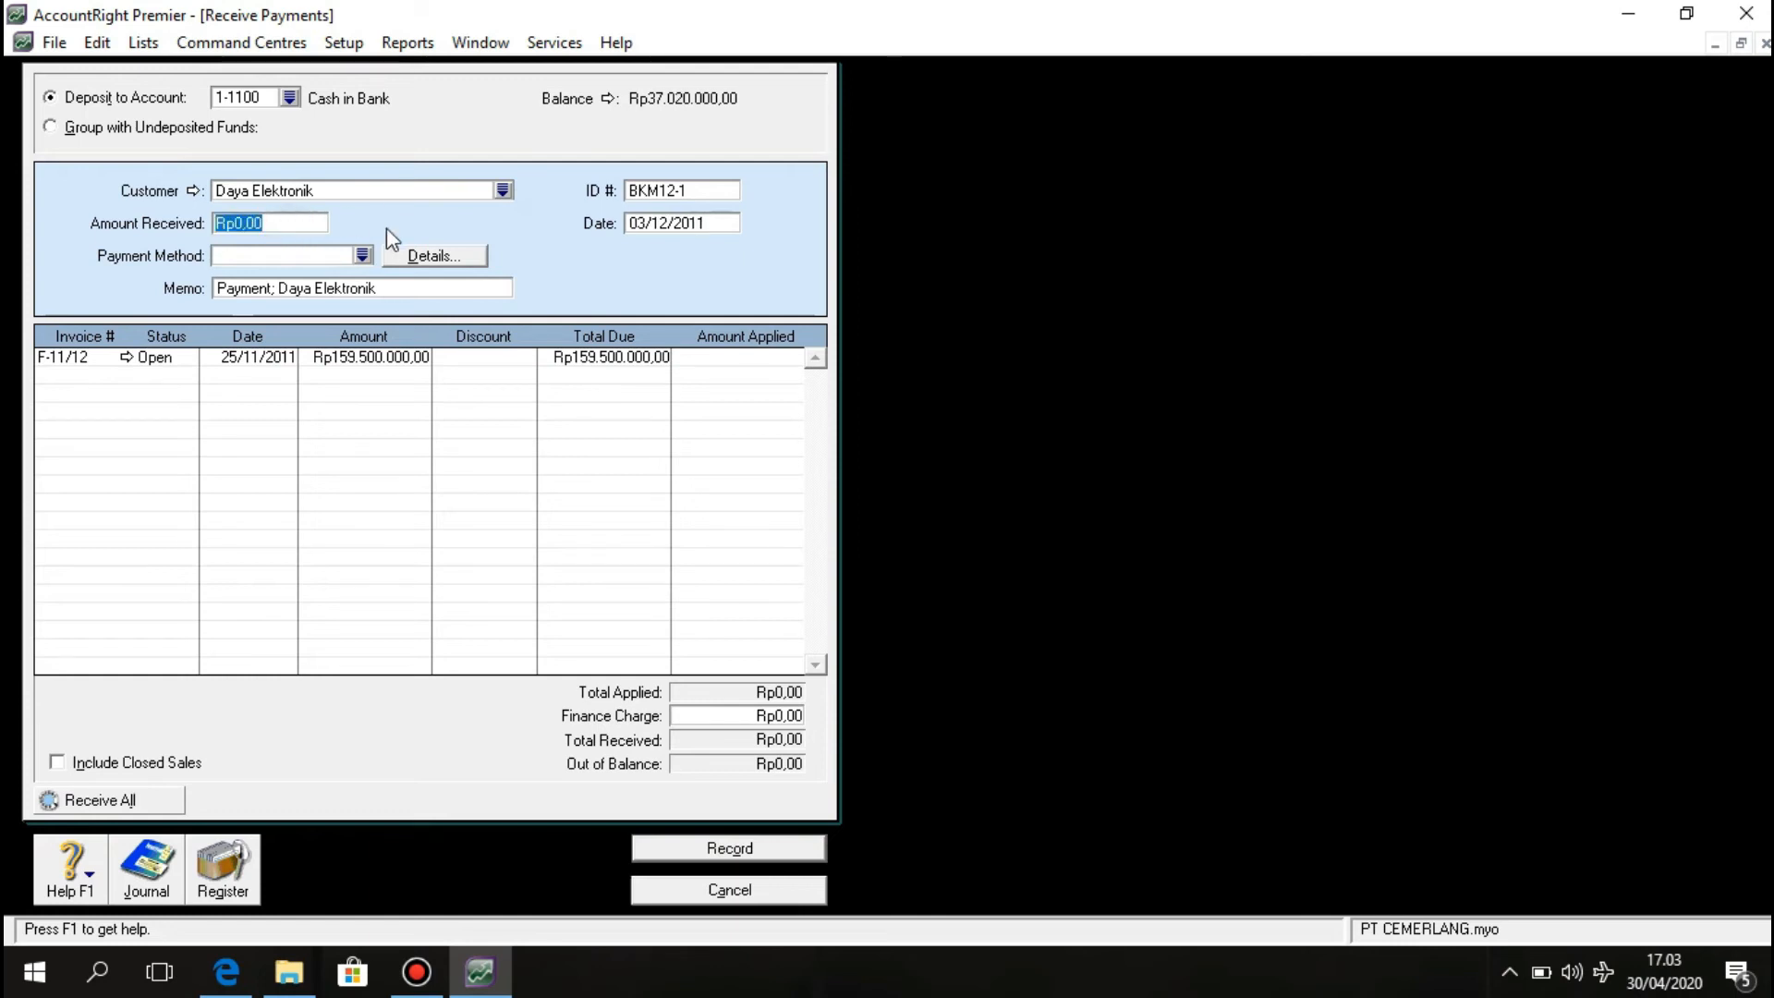
{"action": "type", "text": "159500000"}
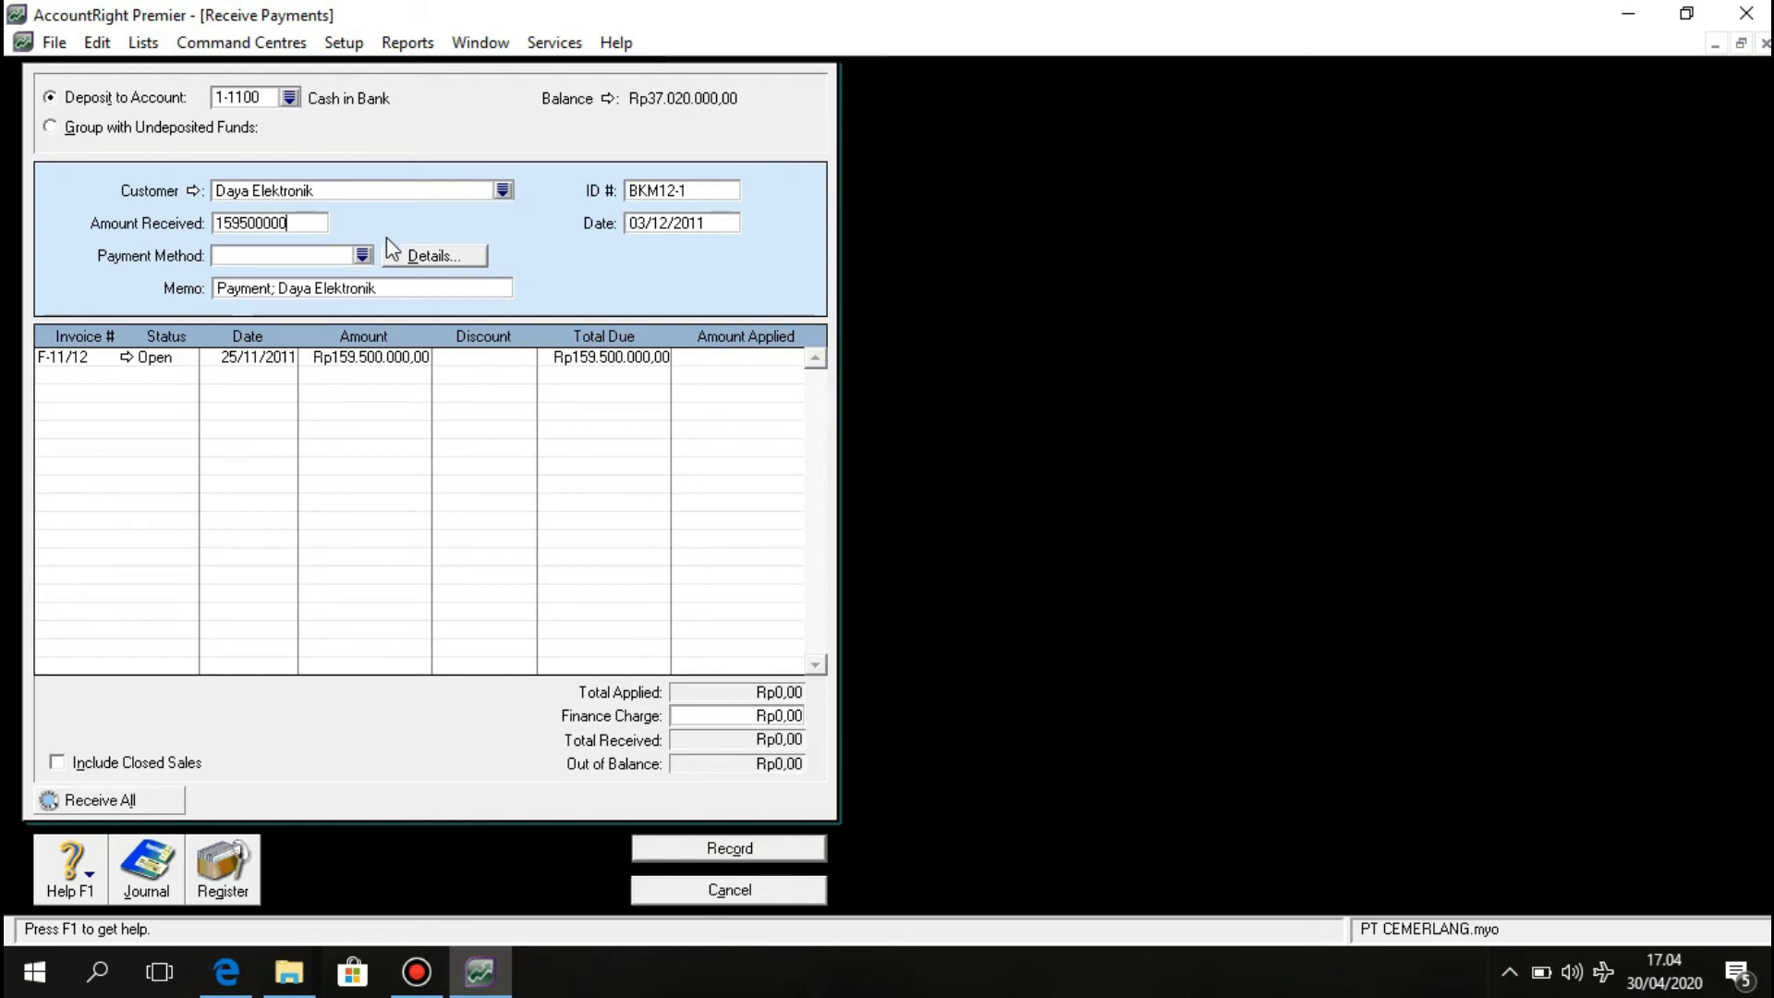
{"action": "left_click", "coordinate": [390, 290]}
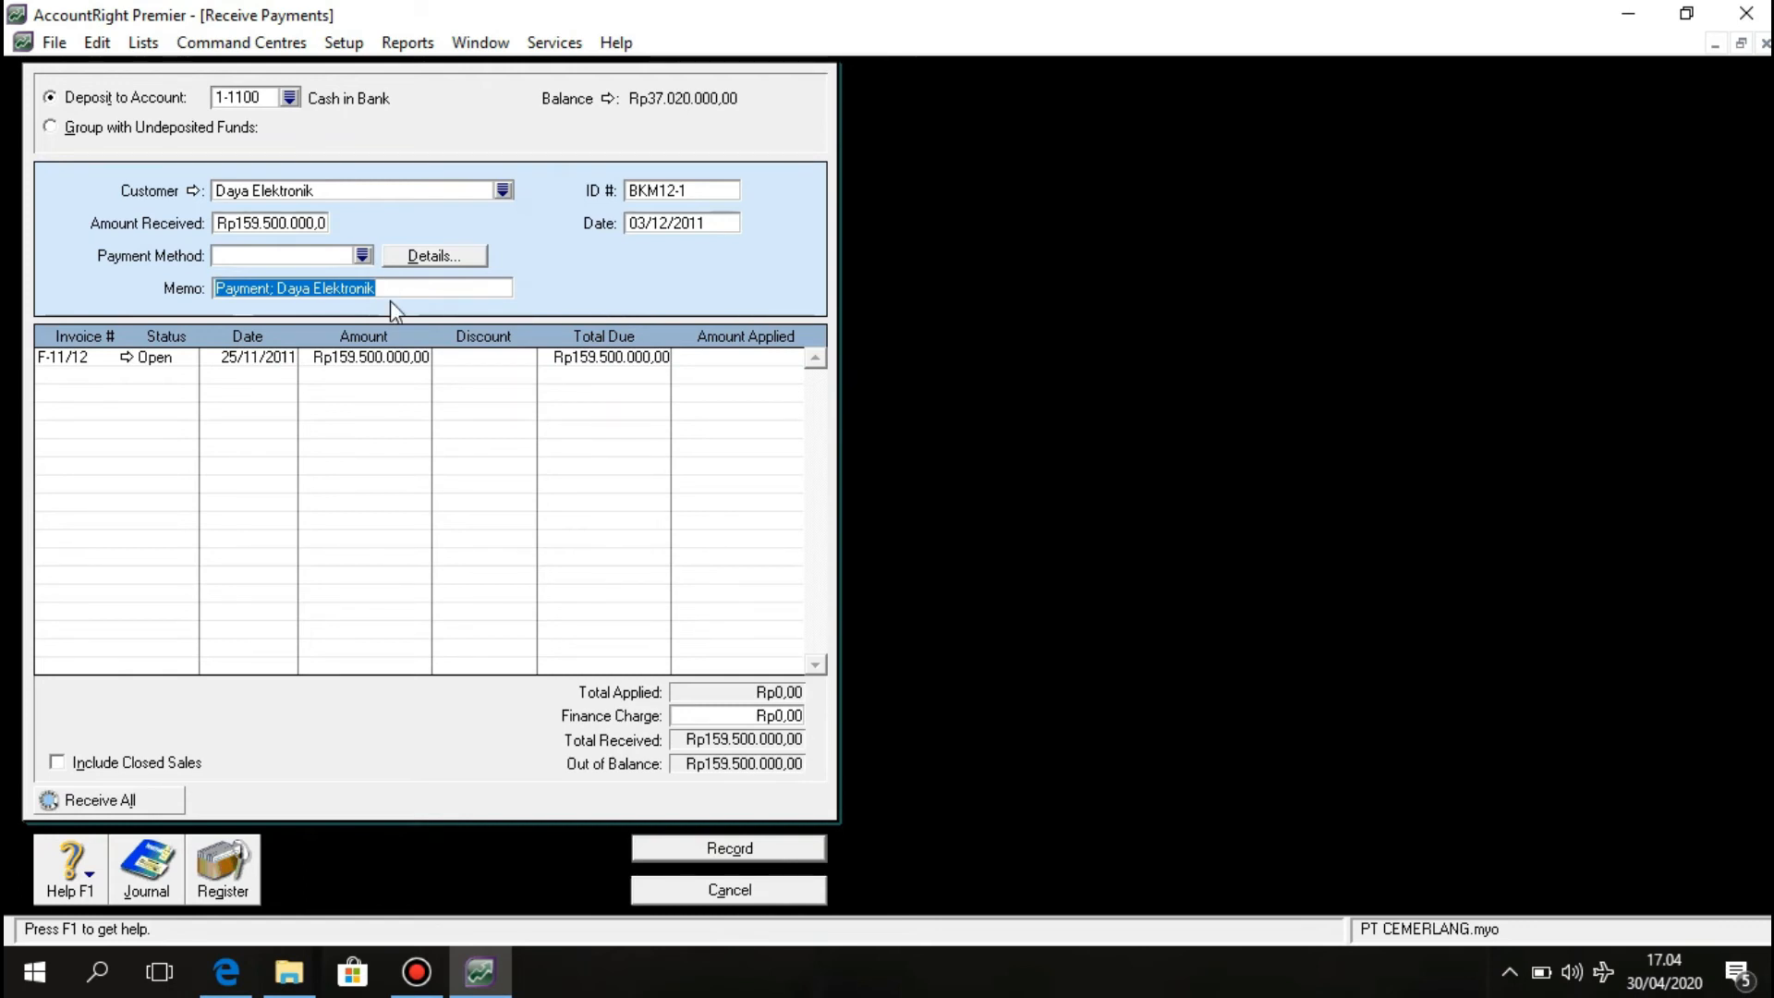
Enter memo 'Pelunasan faktur F11-12 tertanggal 25 Nov 2011', apply Rp159.500.000 to invoice F-11/12, and record.
{"action": "type", "text": "Pel"}
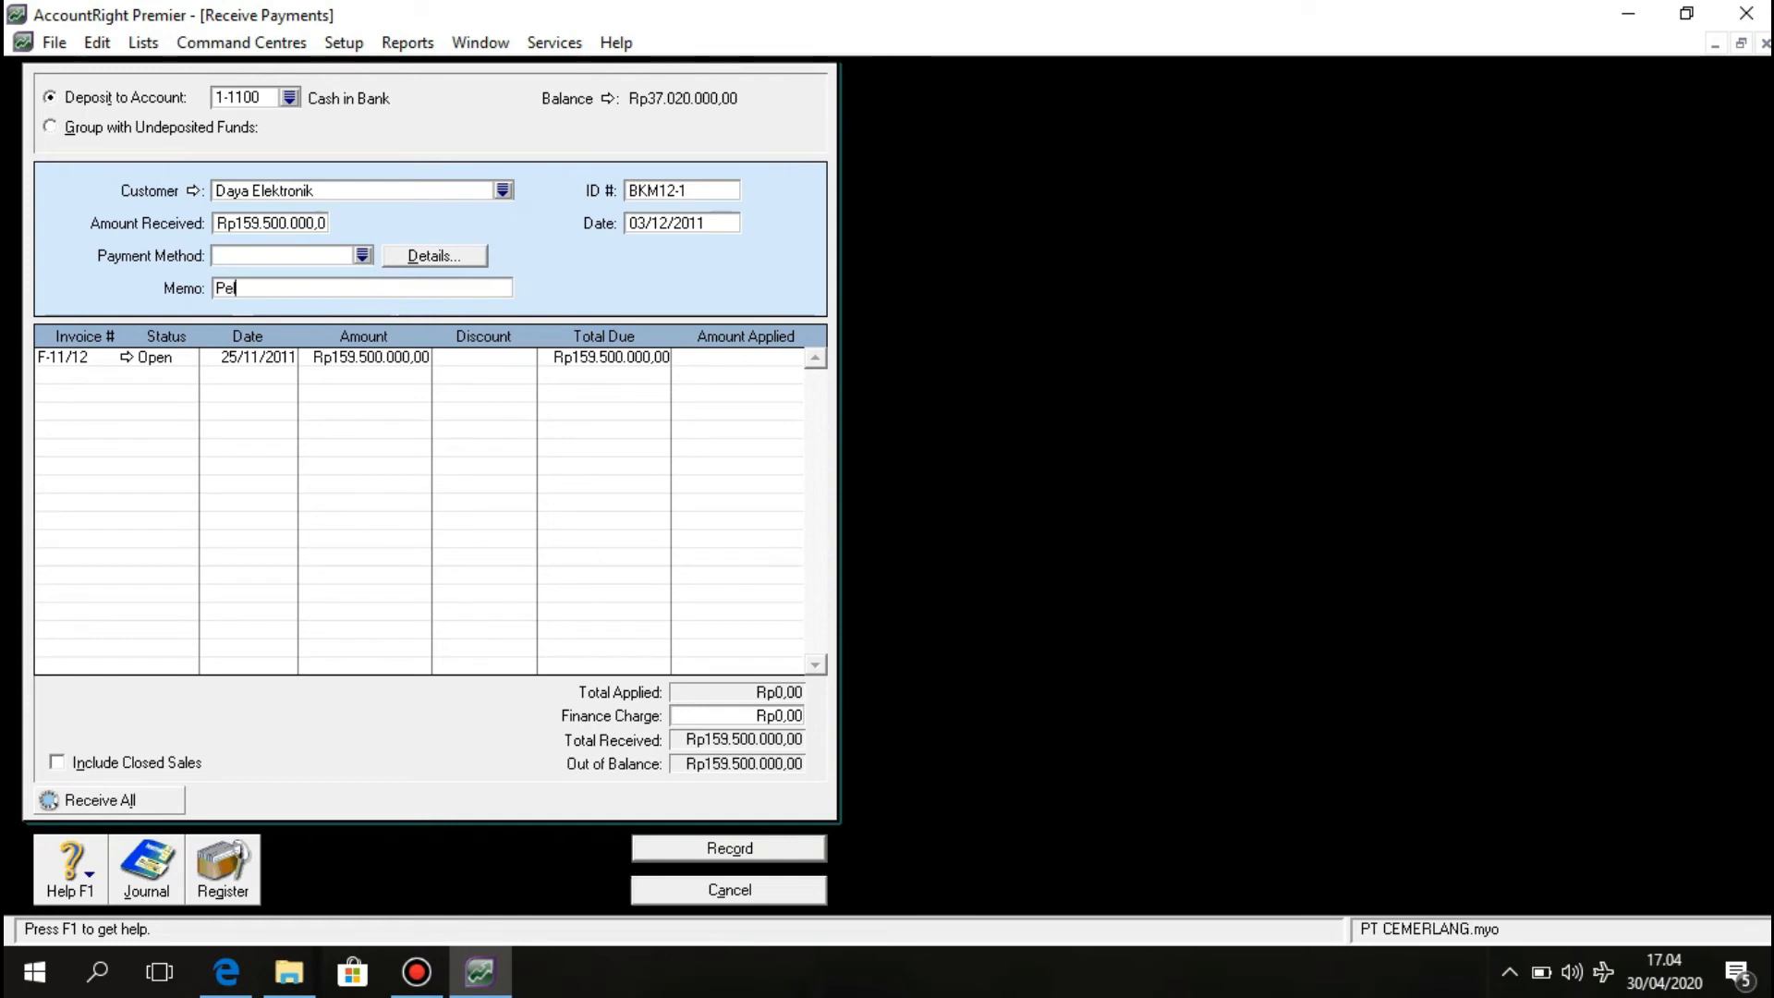
{"action": "type", "text": "unasan faktur "}
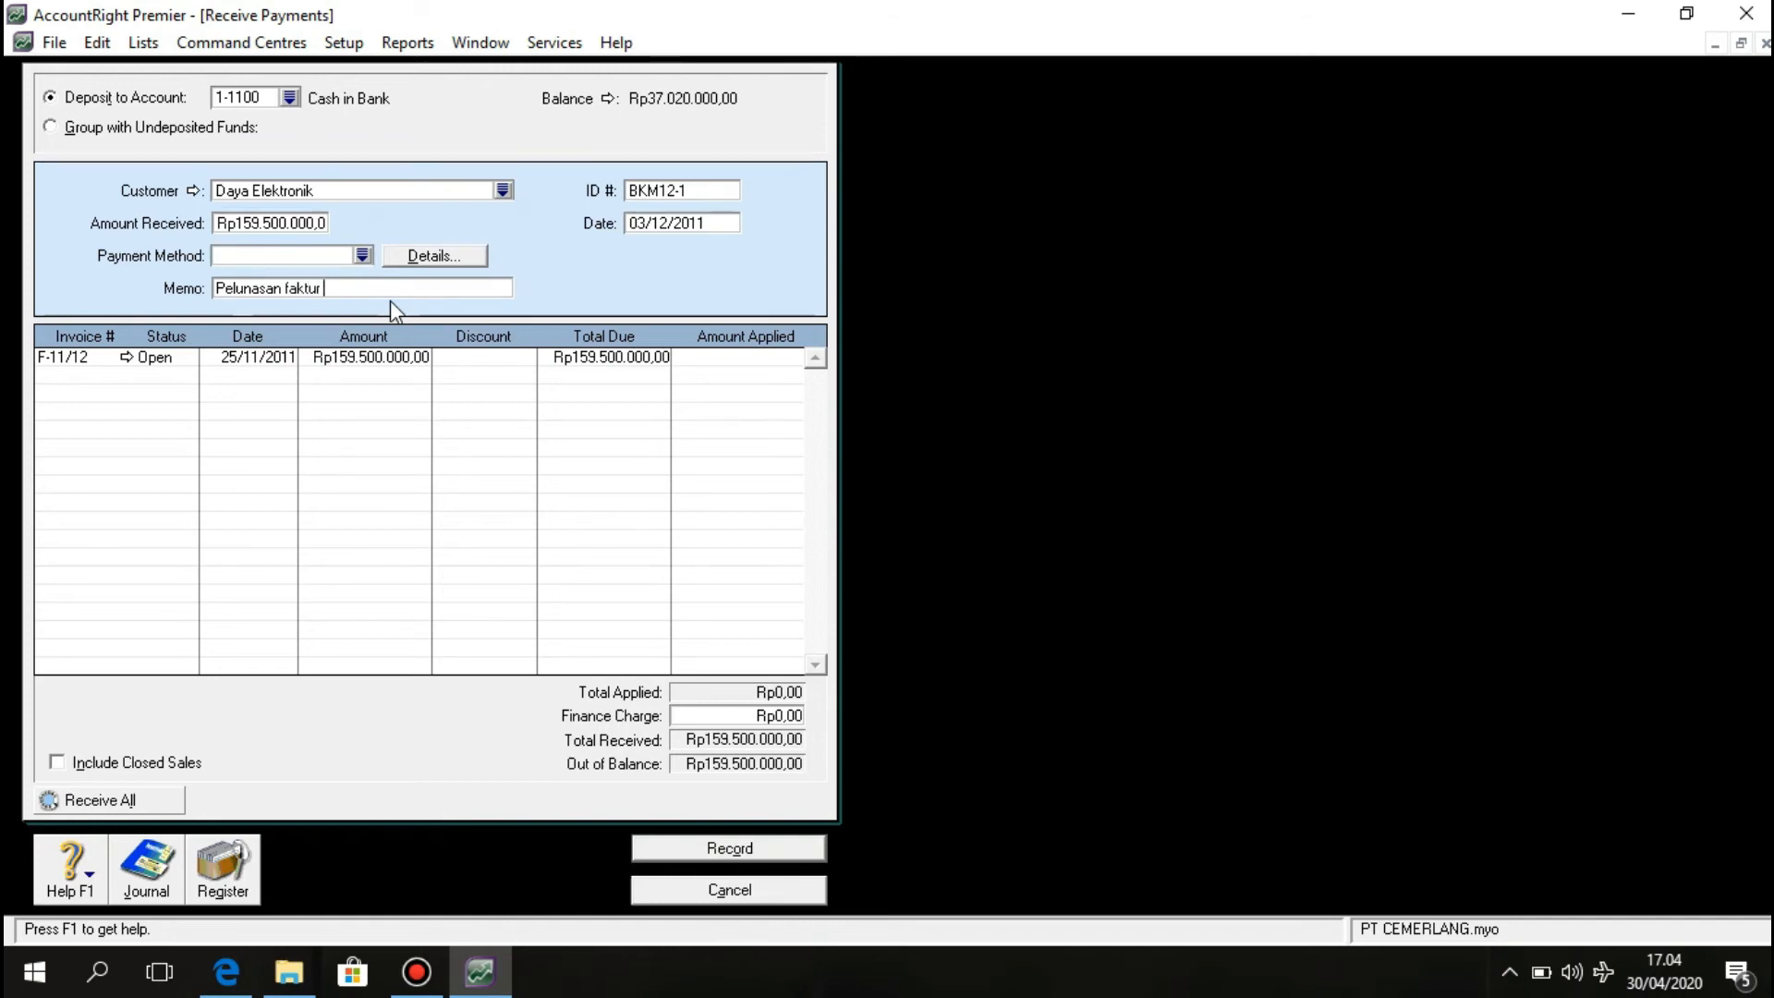
{"action": "type", "text": "F11-12 tertanggal 25 N"}
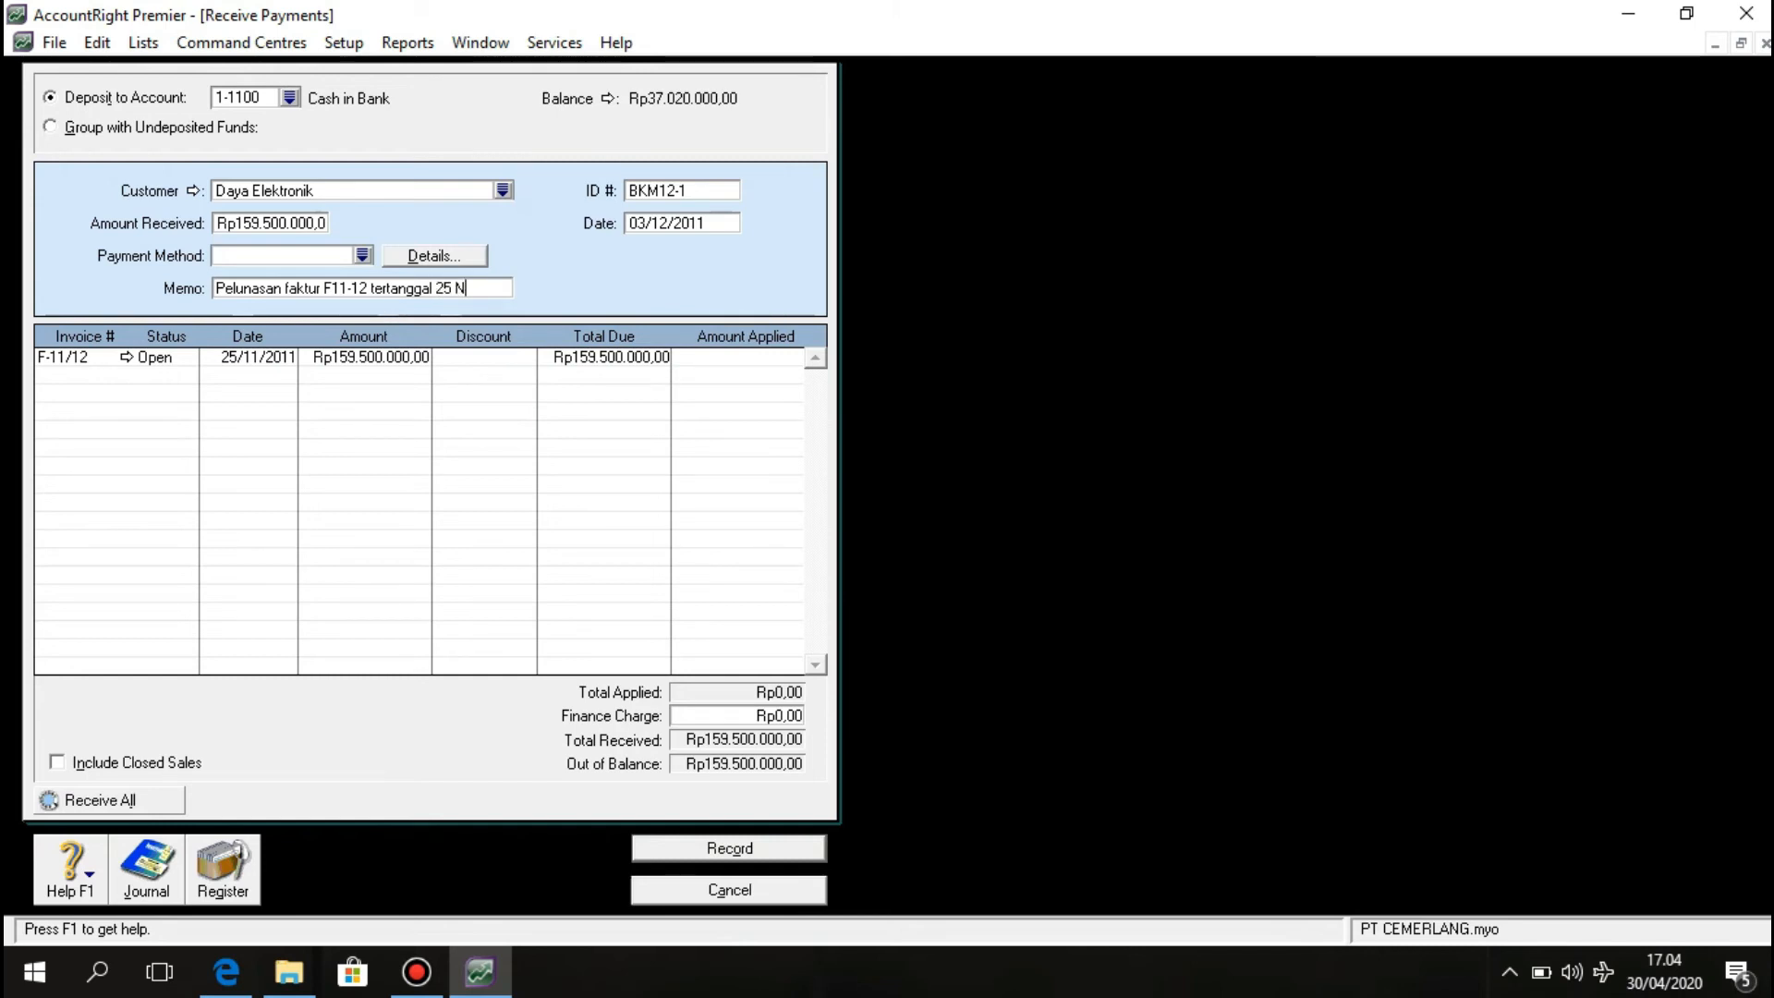
{"action": "type", "text": "ov 2011"}
{"action": "key", "text": "Tab"}
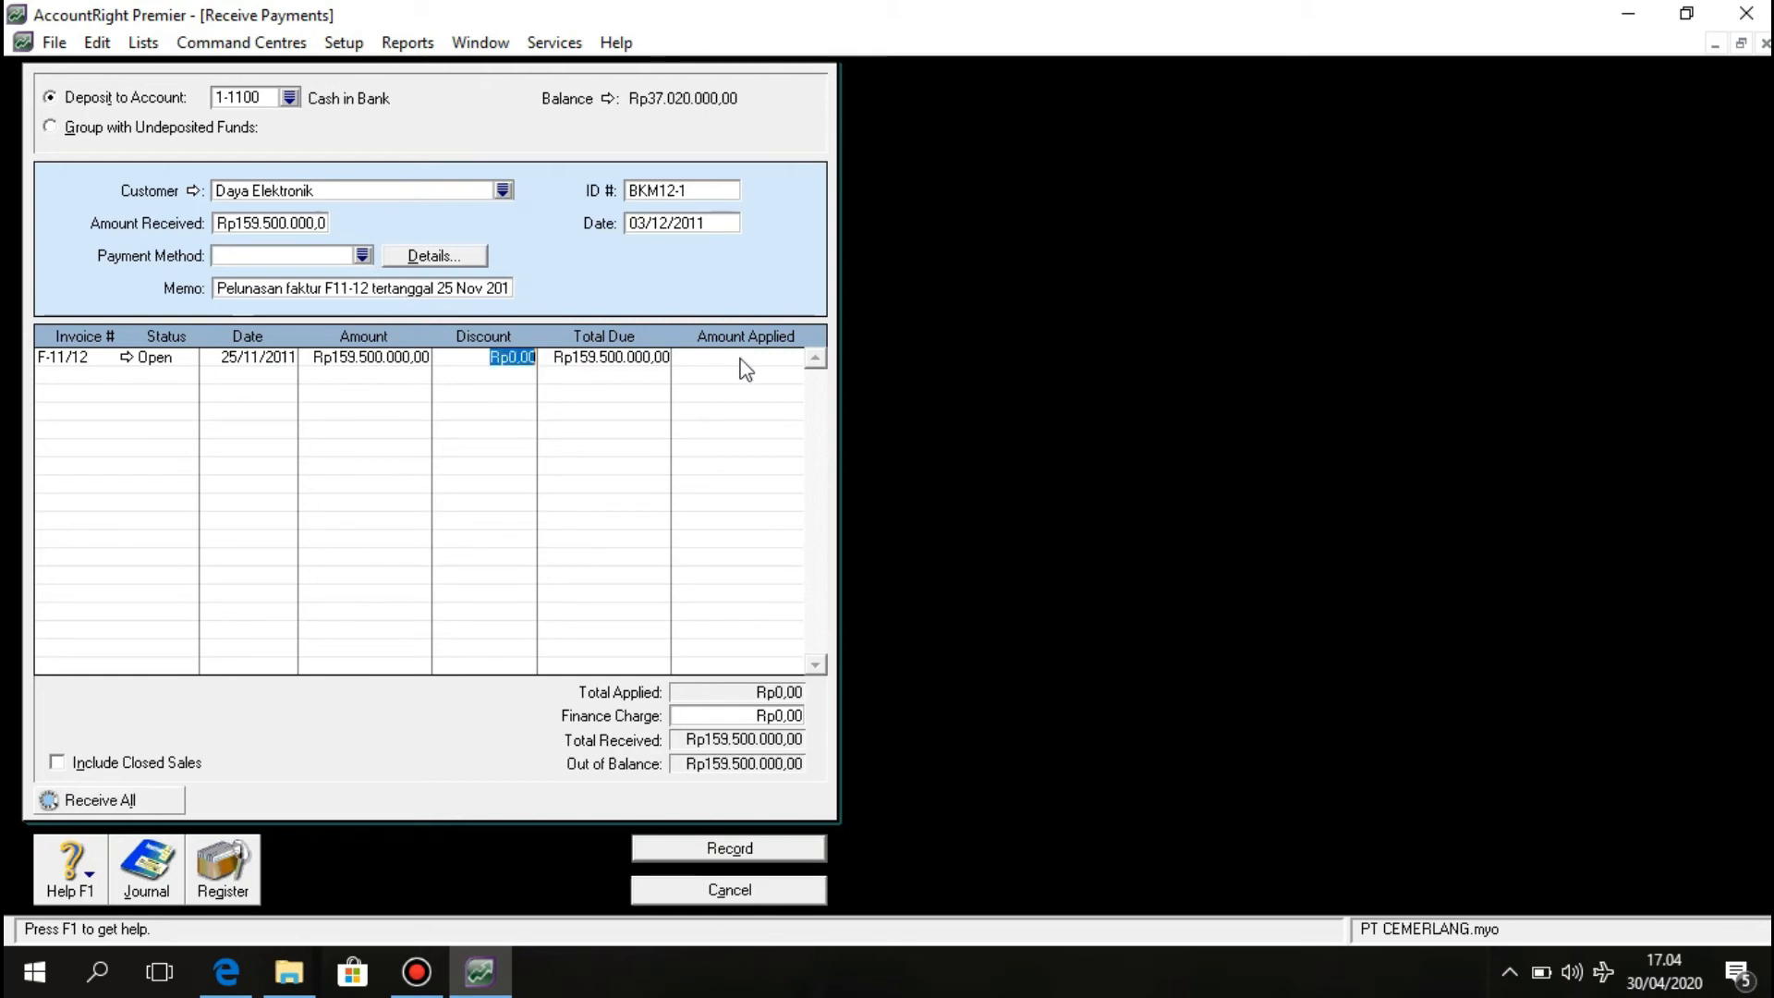
{"action": "left_click", "coordinate": [746, 361]}
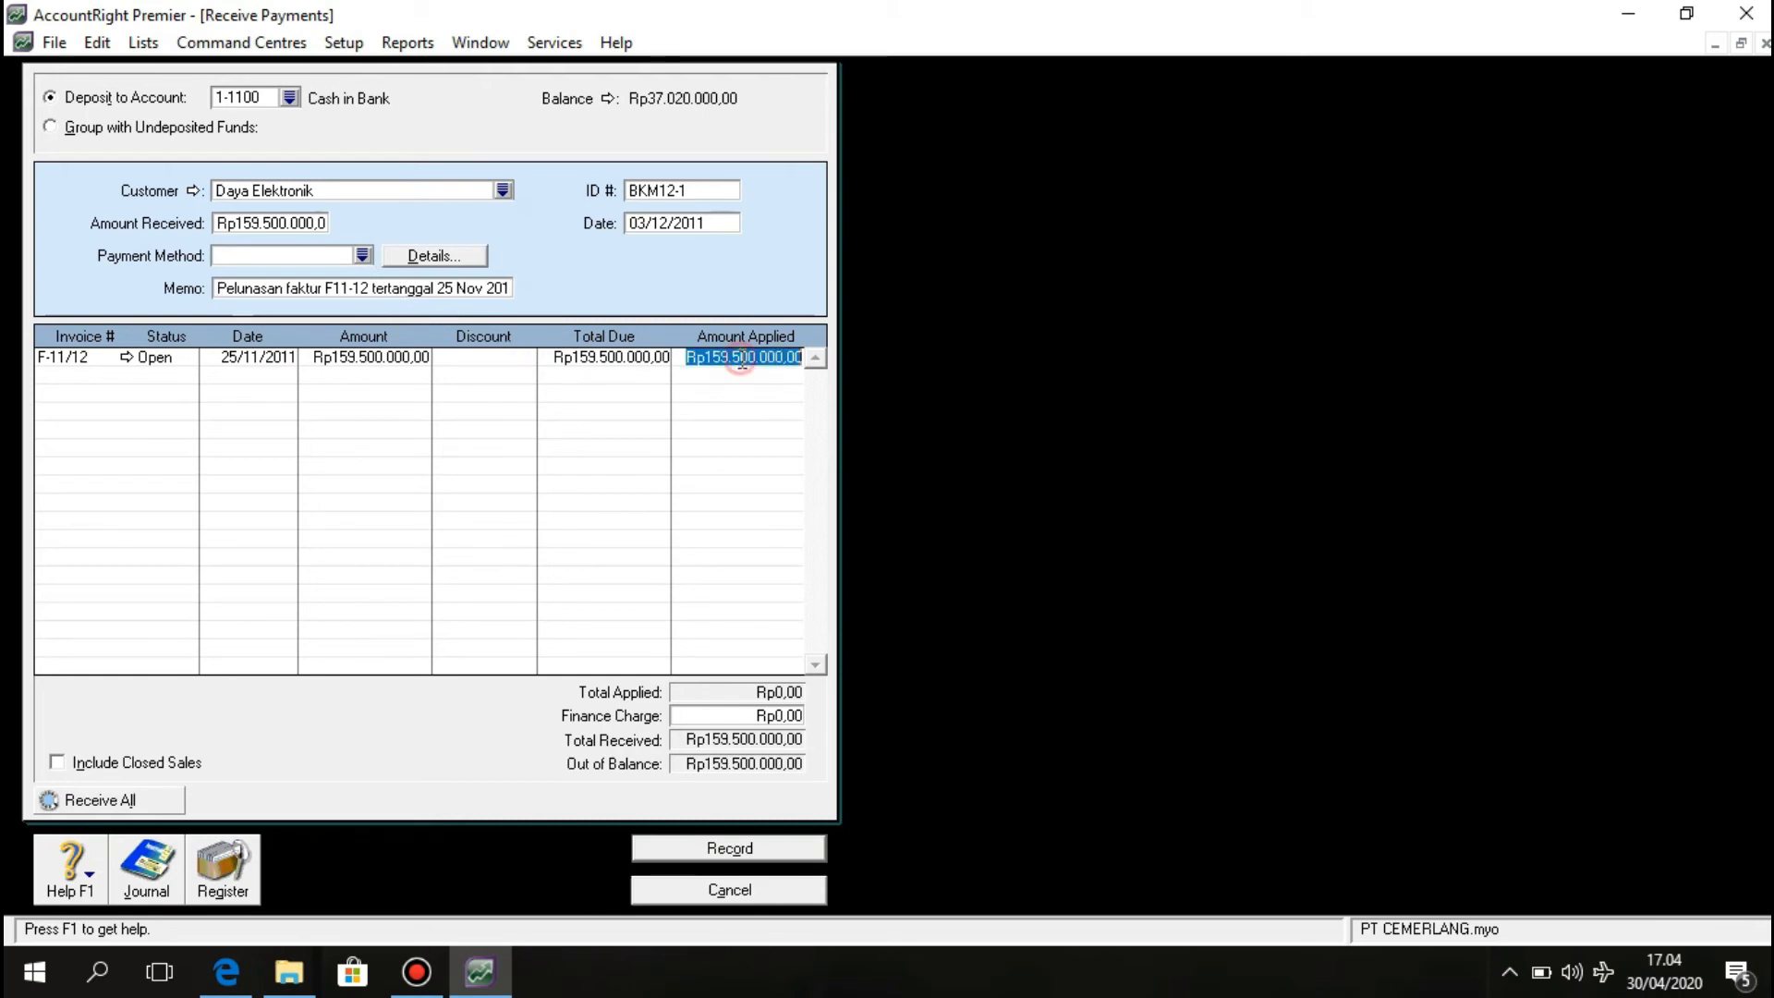
{"action": "left_click", "coordinate": [737, 442]}
{"action": "key", "text": "Tab"}
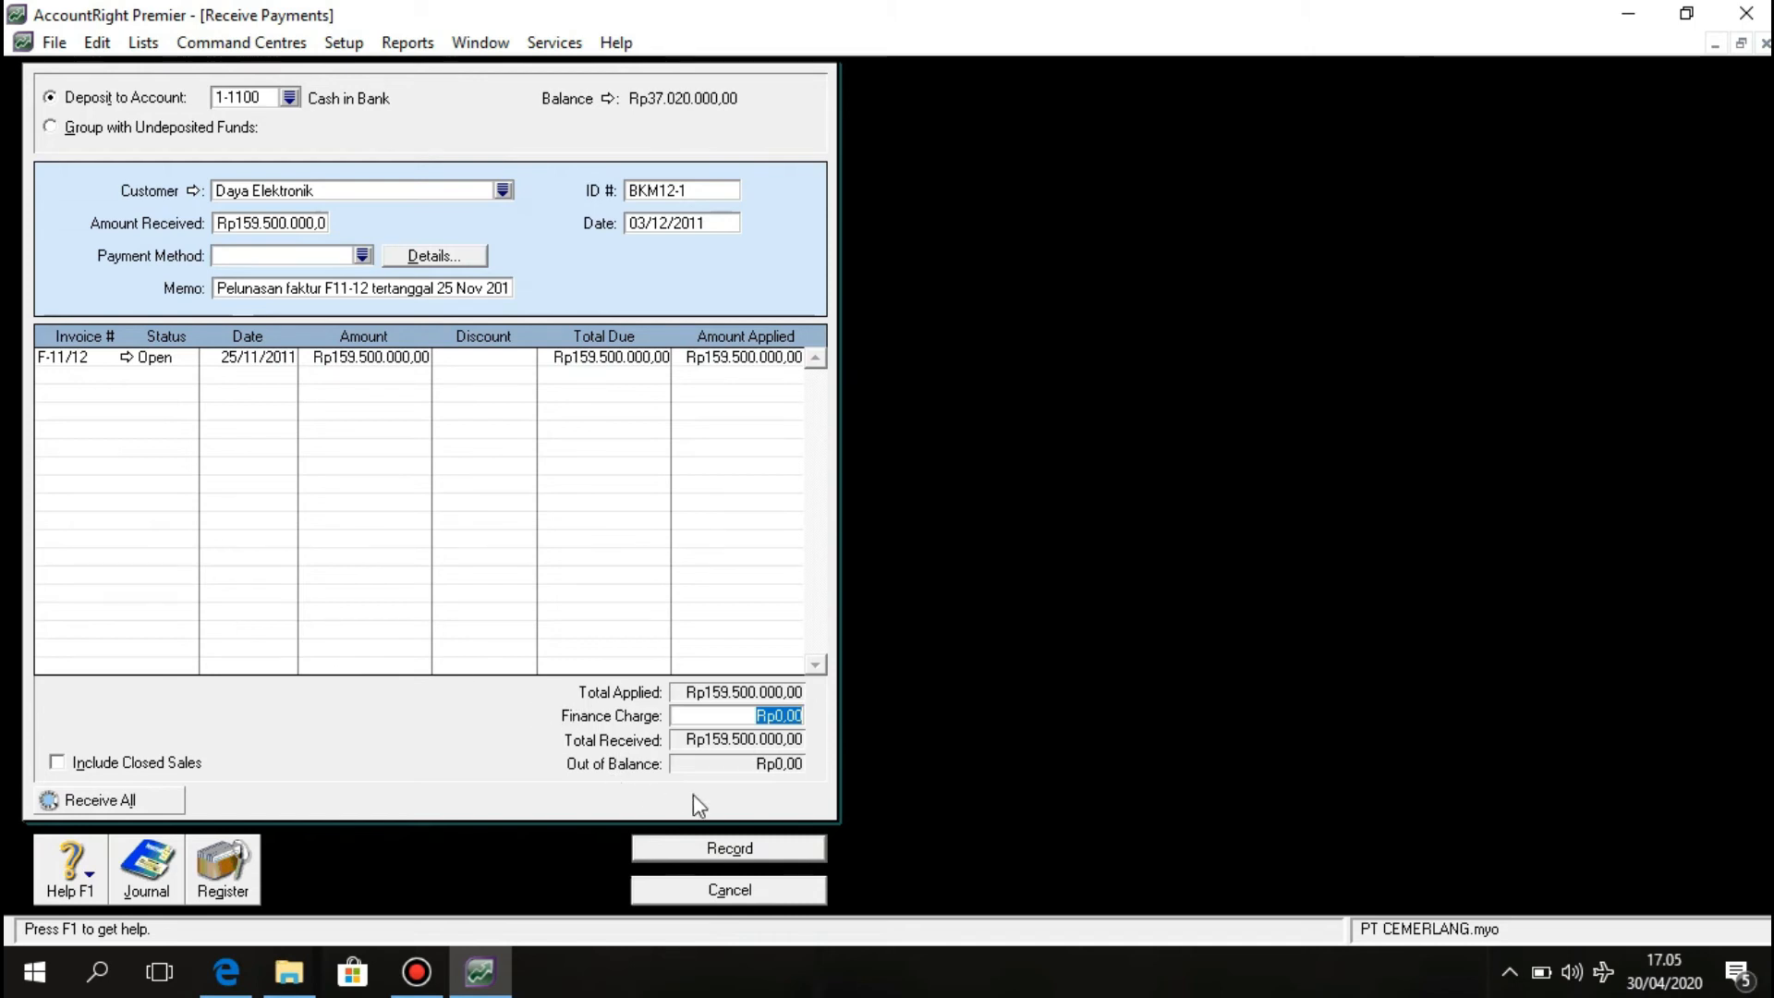
{"action": "left_click", "coordinate": [753, 841]}
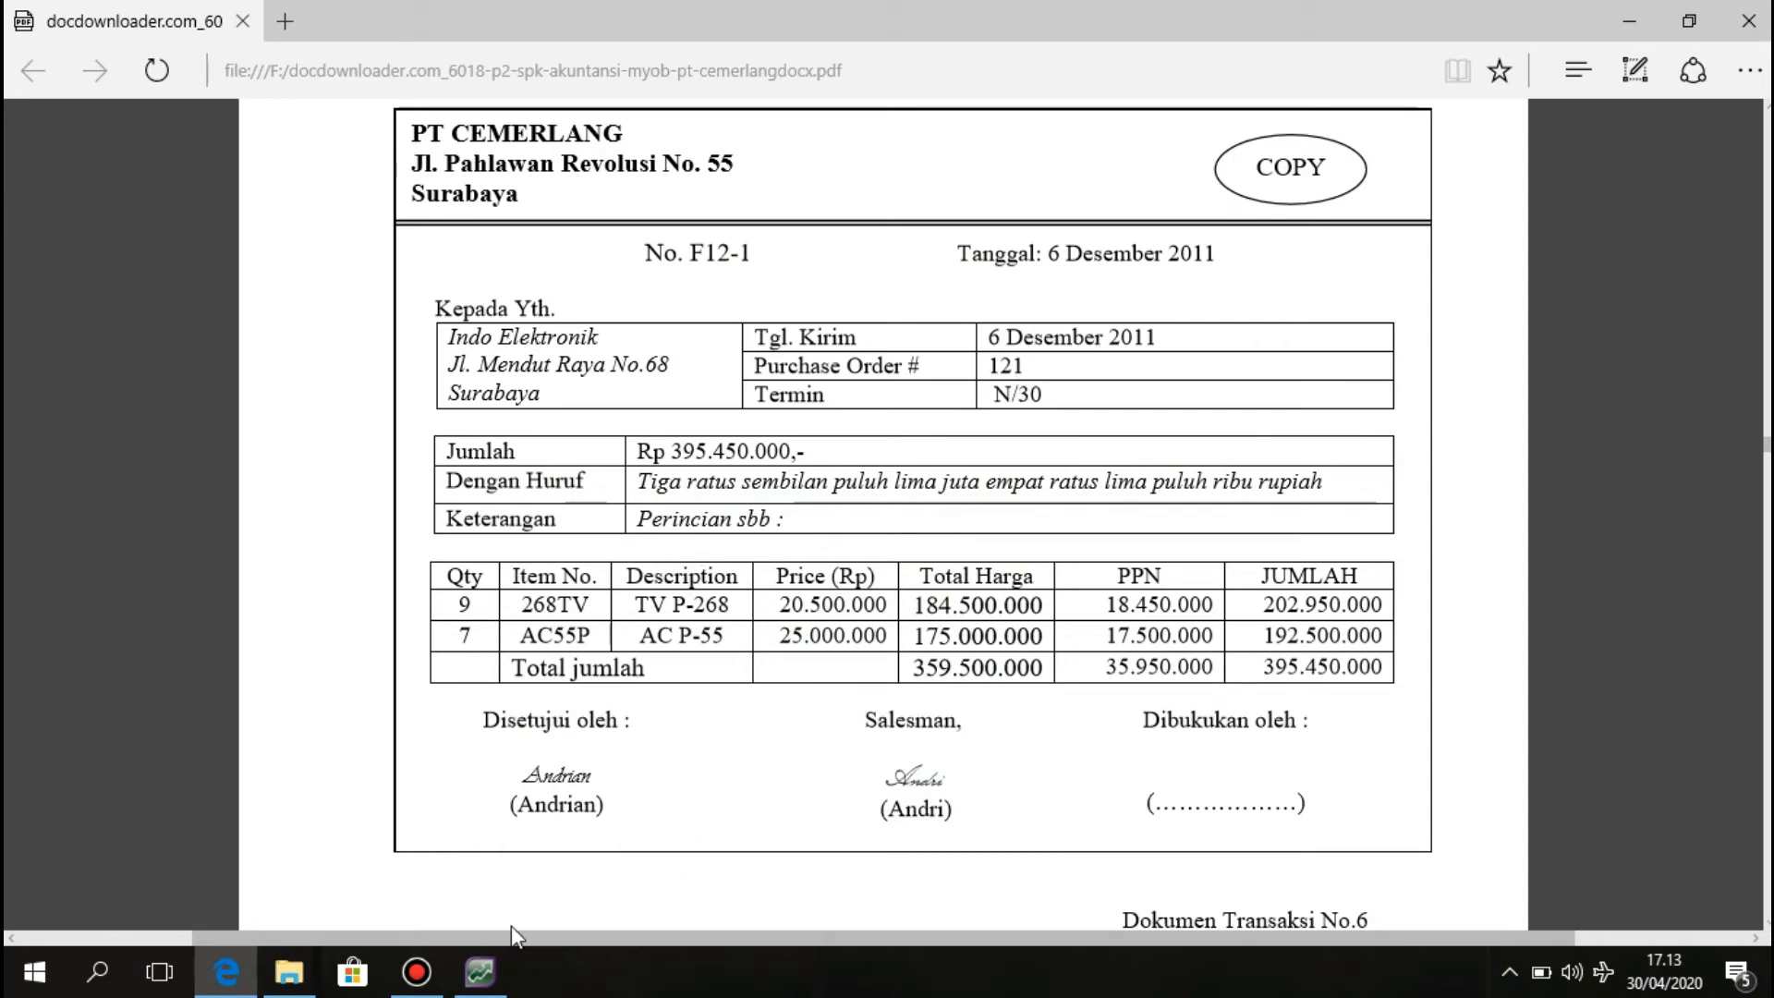
Start a new Item-layout sales invoice with Tax Inclusive turned off.
{"action": "left_click", "coordinate": [479, 971]}
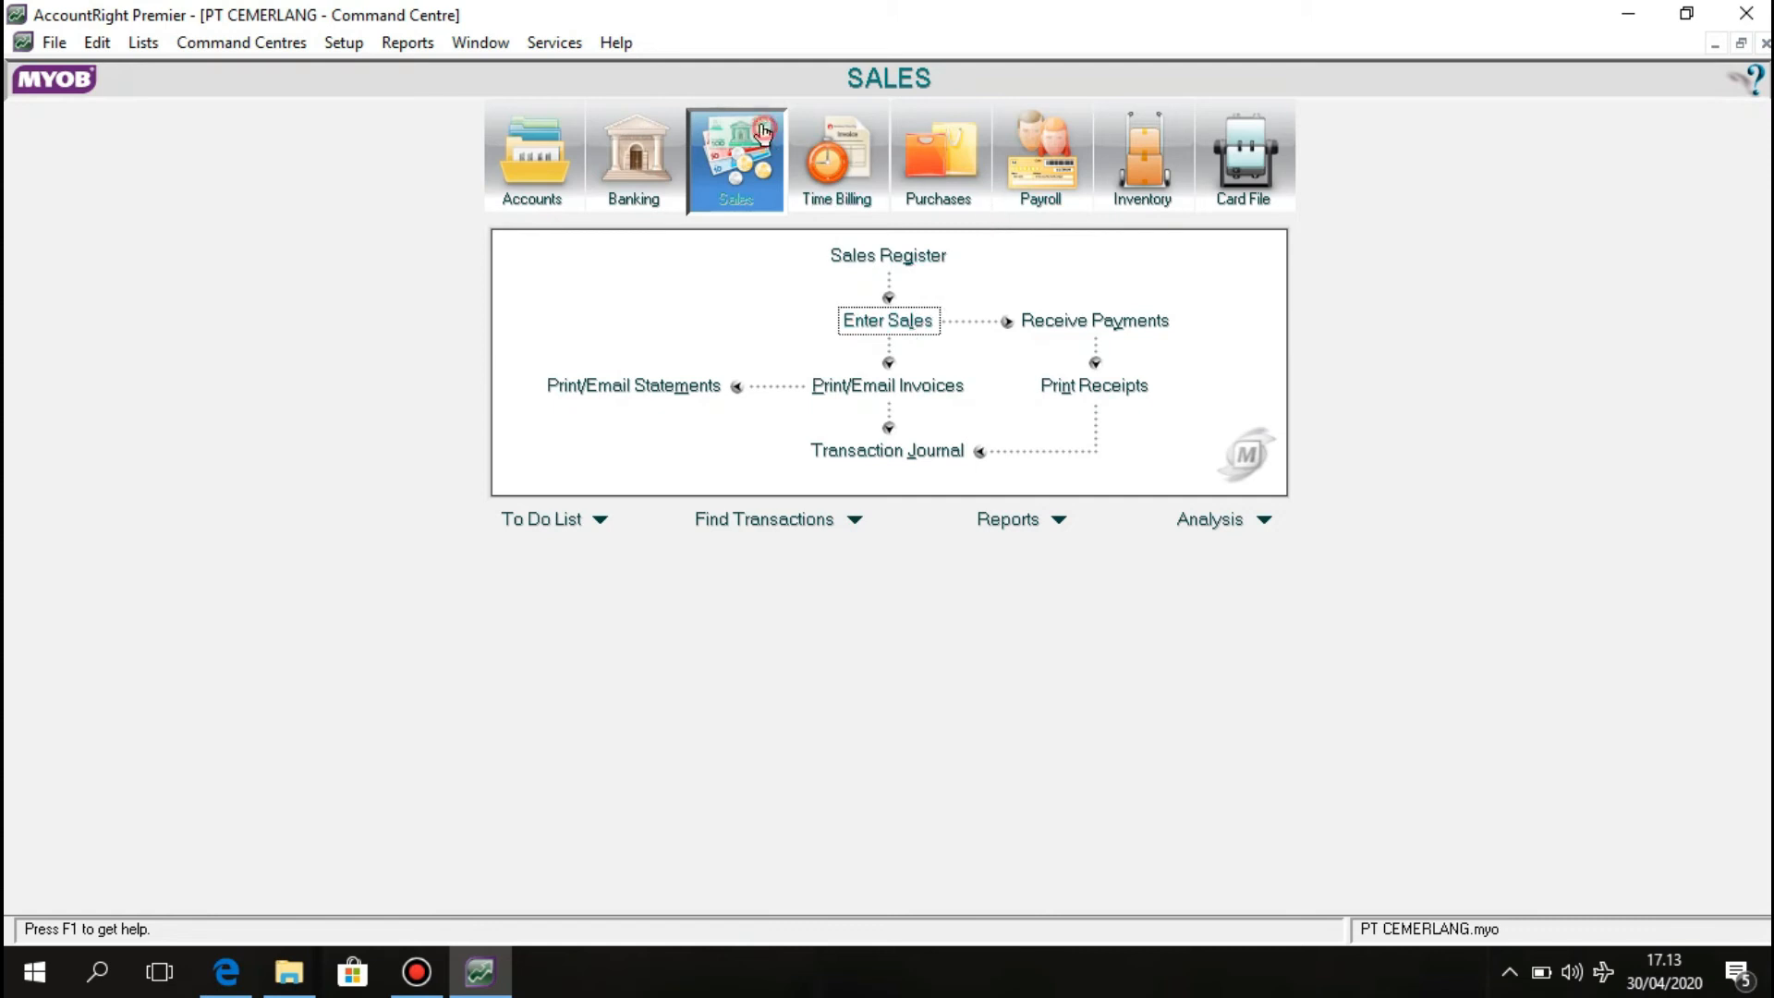
{"action": "left_click", "coordinate": [900, 320]}
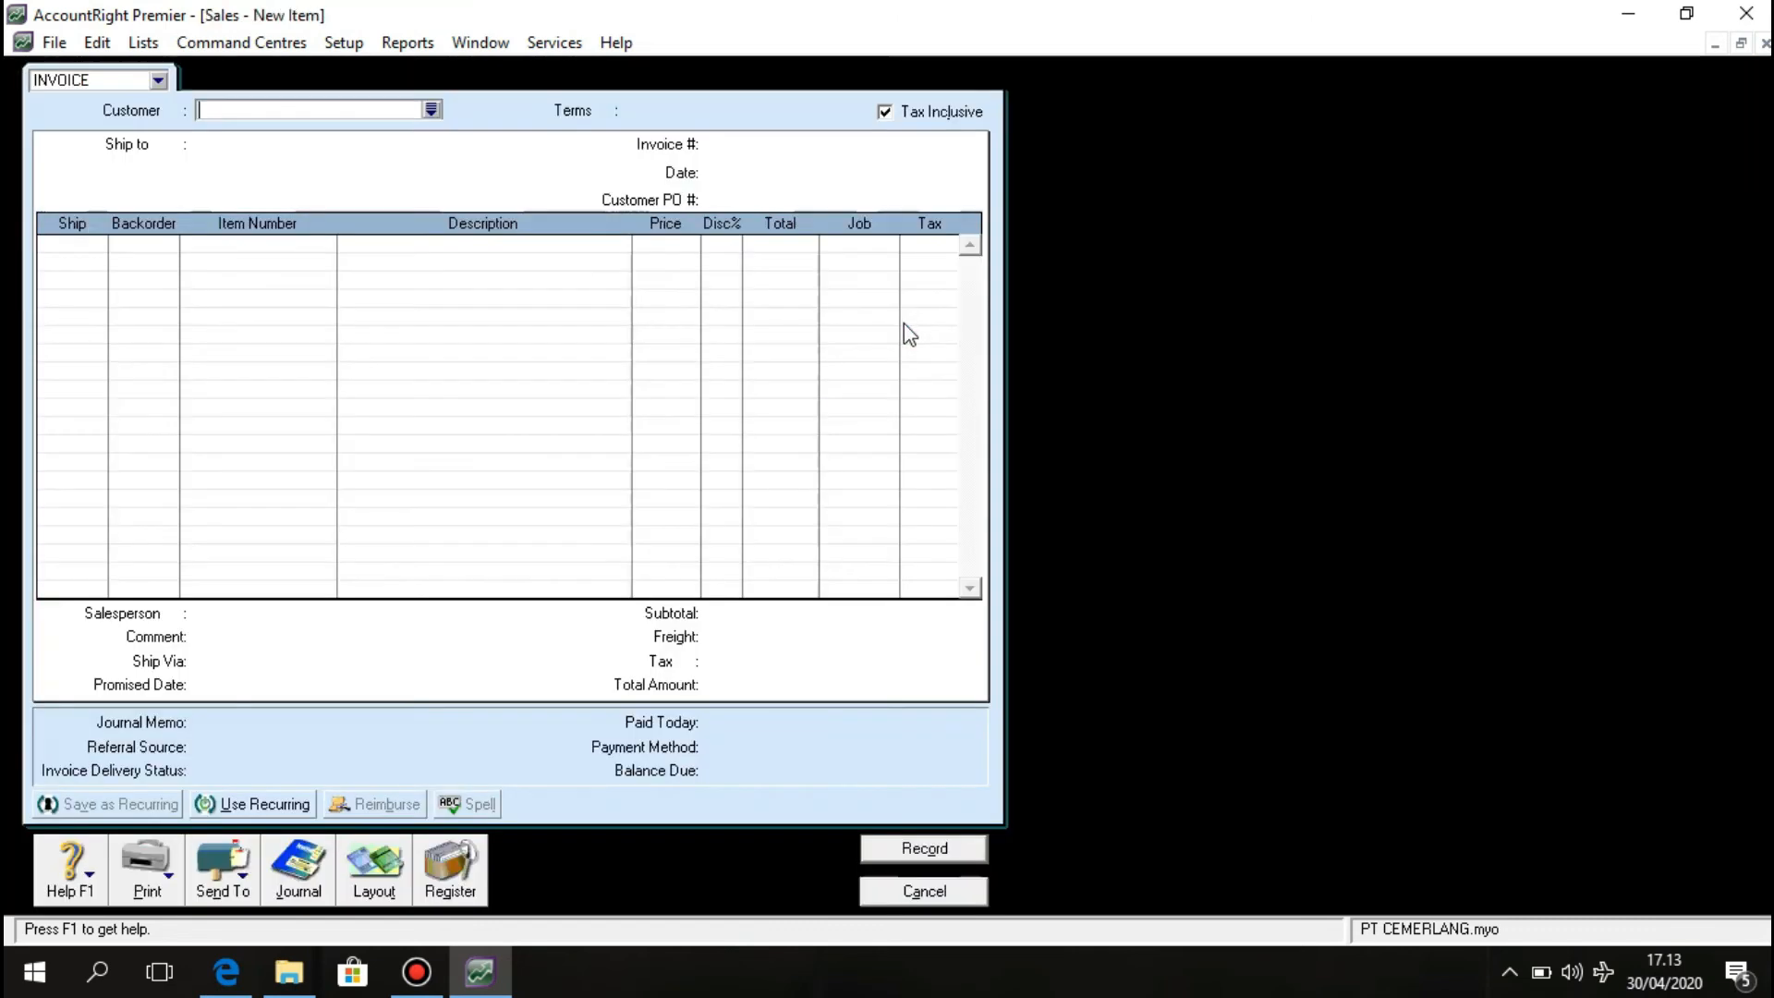
{"action": "left_click", "coordinate": [376, 882]}
{"action": "left_click", "coordinate": [679, 460]}
{"action": "left_click", "coordinate": [1036, 635]}
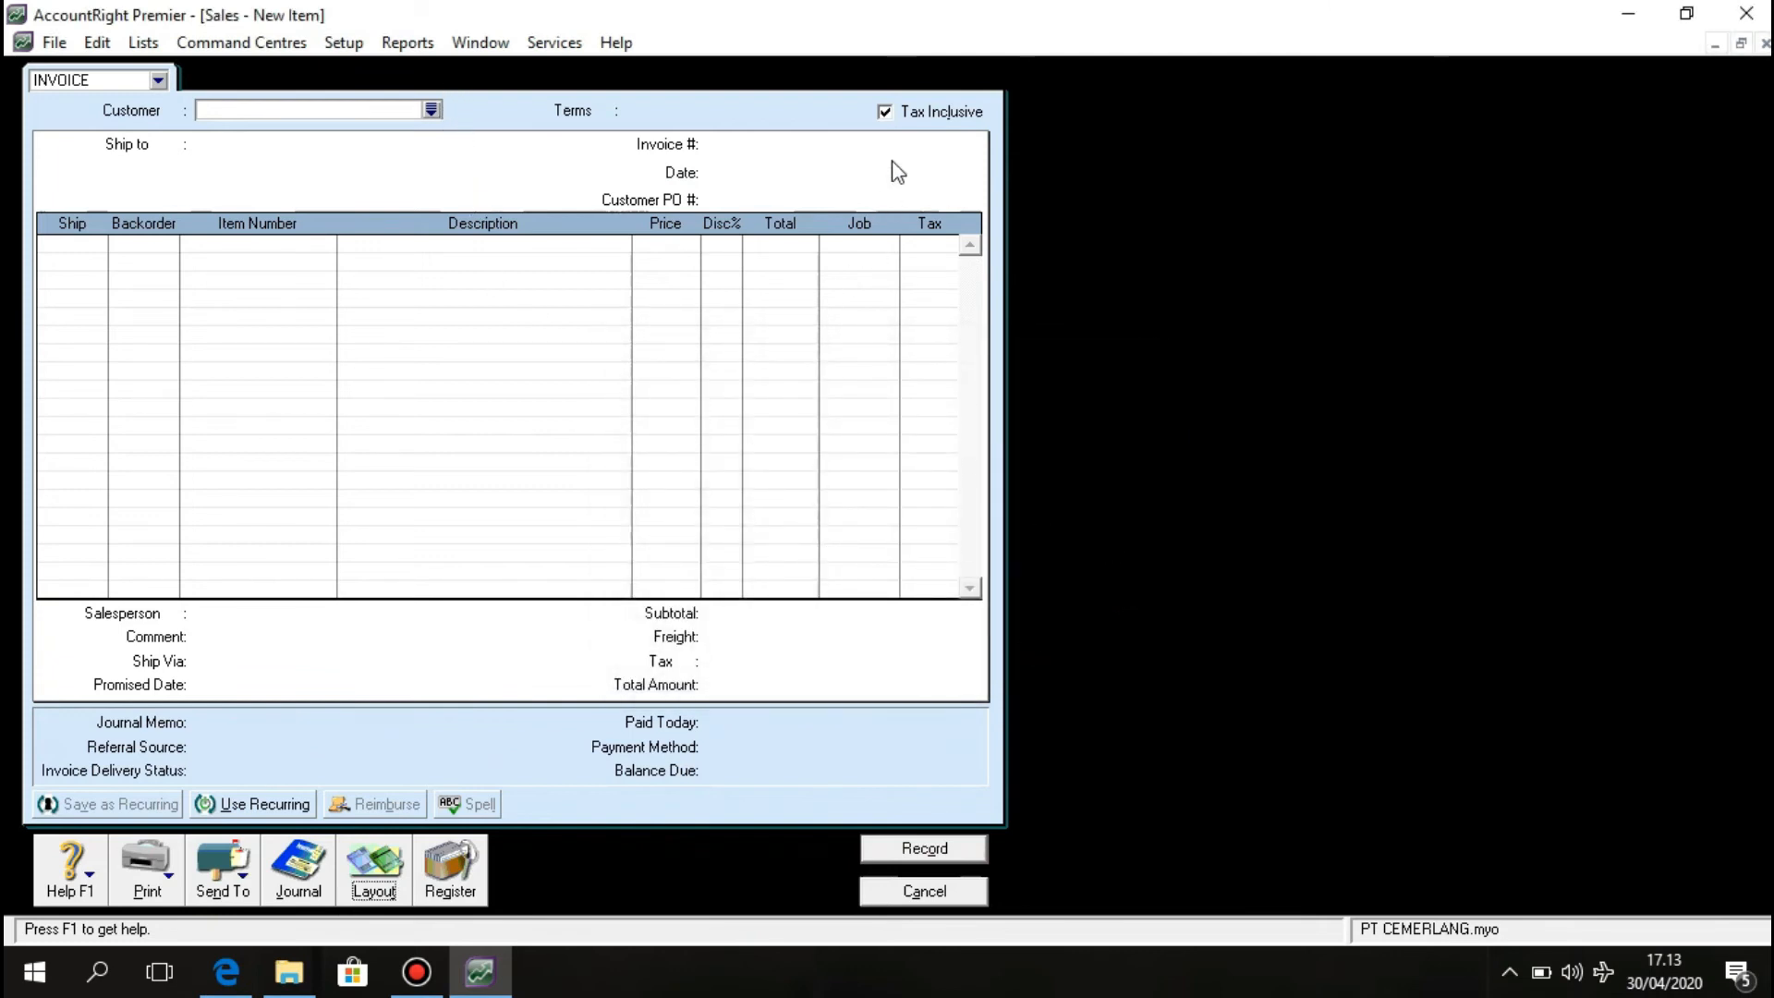
{"action": "left_click", "coordinate": [886, 111]}
Pick Indo Elektronik from the customer list.
{"action": "left_click", "coordinate": [444, 116]}
{"action": "left_click", "coordinate": [430, 110]}
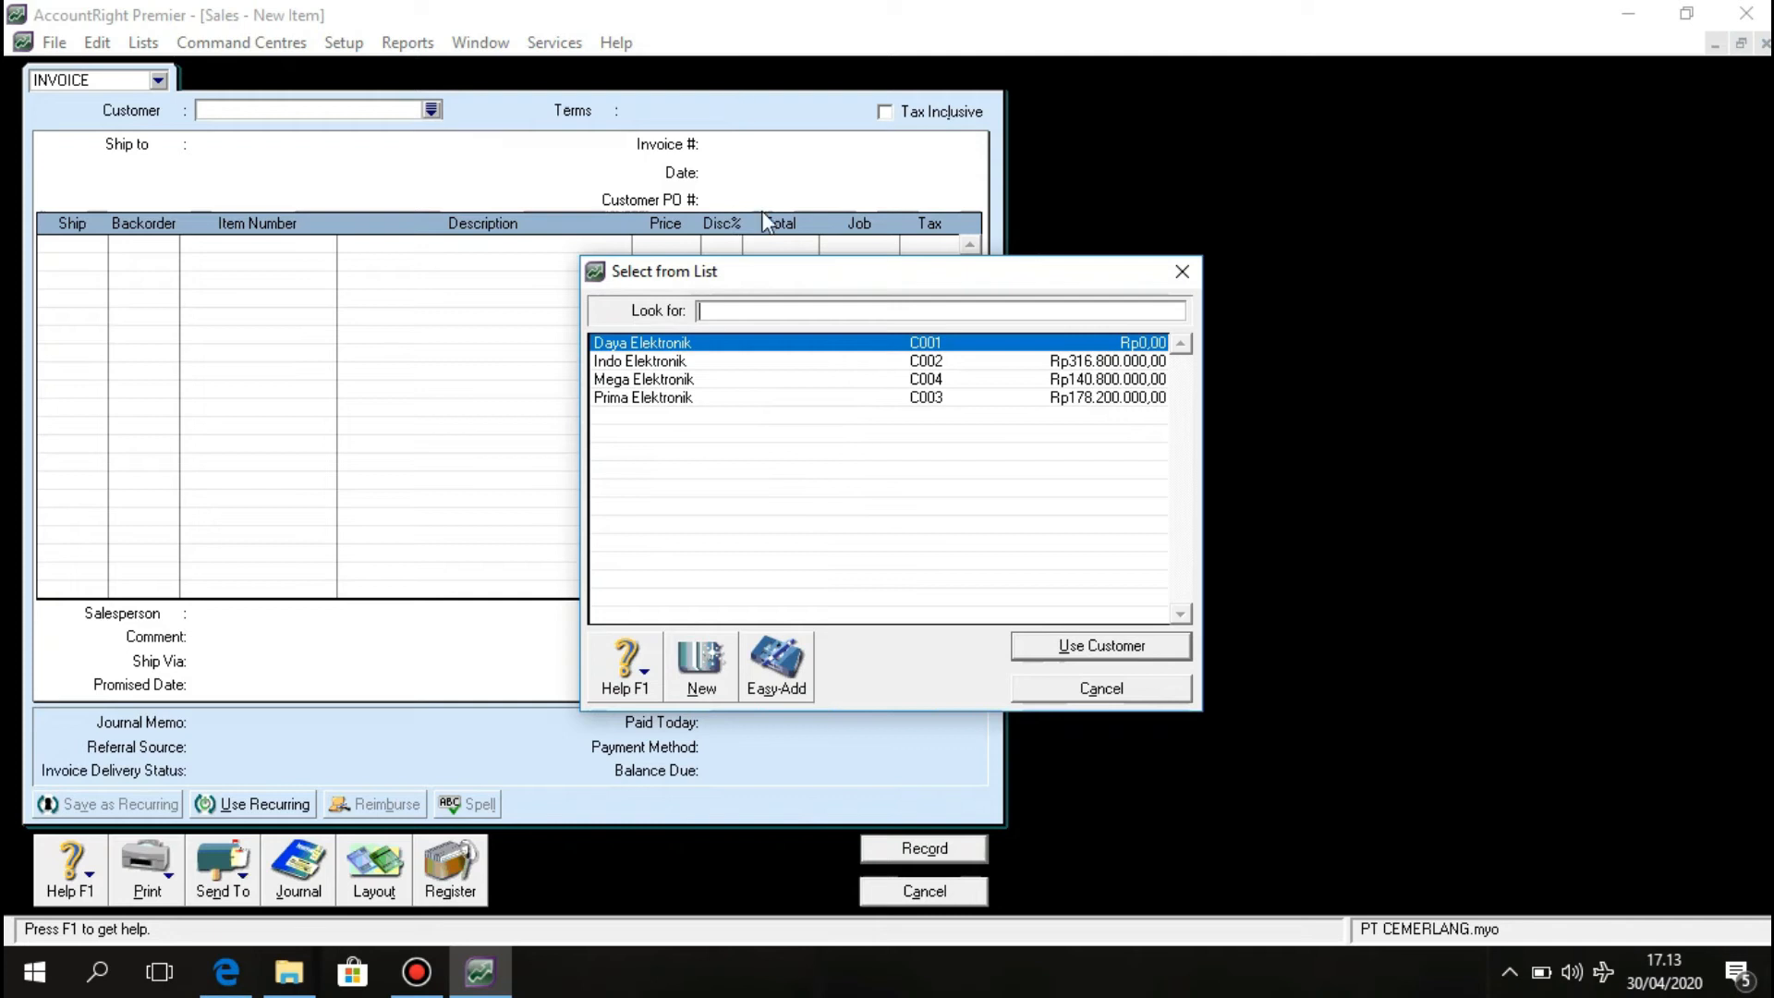
{"action": "left_click", "coordinate": [807, 364]}
Confirm Indo Elektronik and change the invoice terms from C.O.D. to due in 30 days.
{"action": "left_click", "coordinate": [1036, 646]}
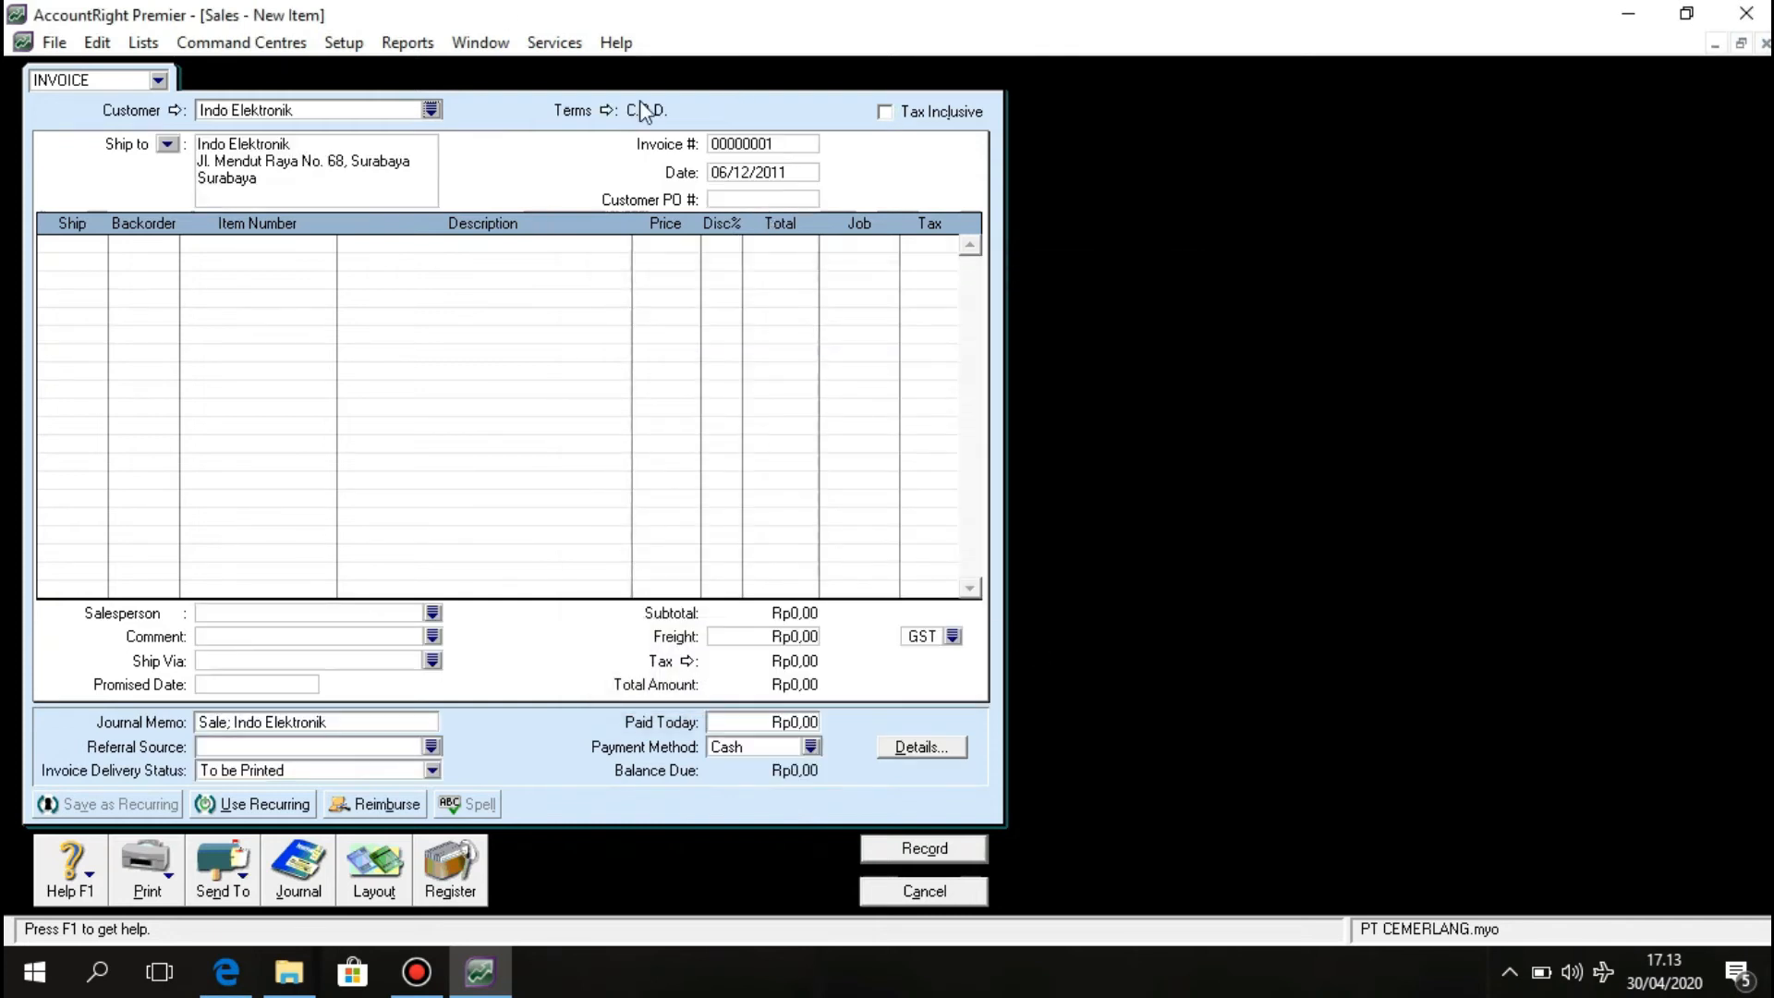
{"action": "left_click", "coordinate": [607, 110]}
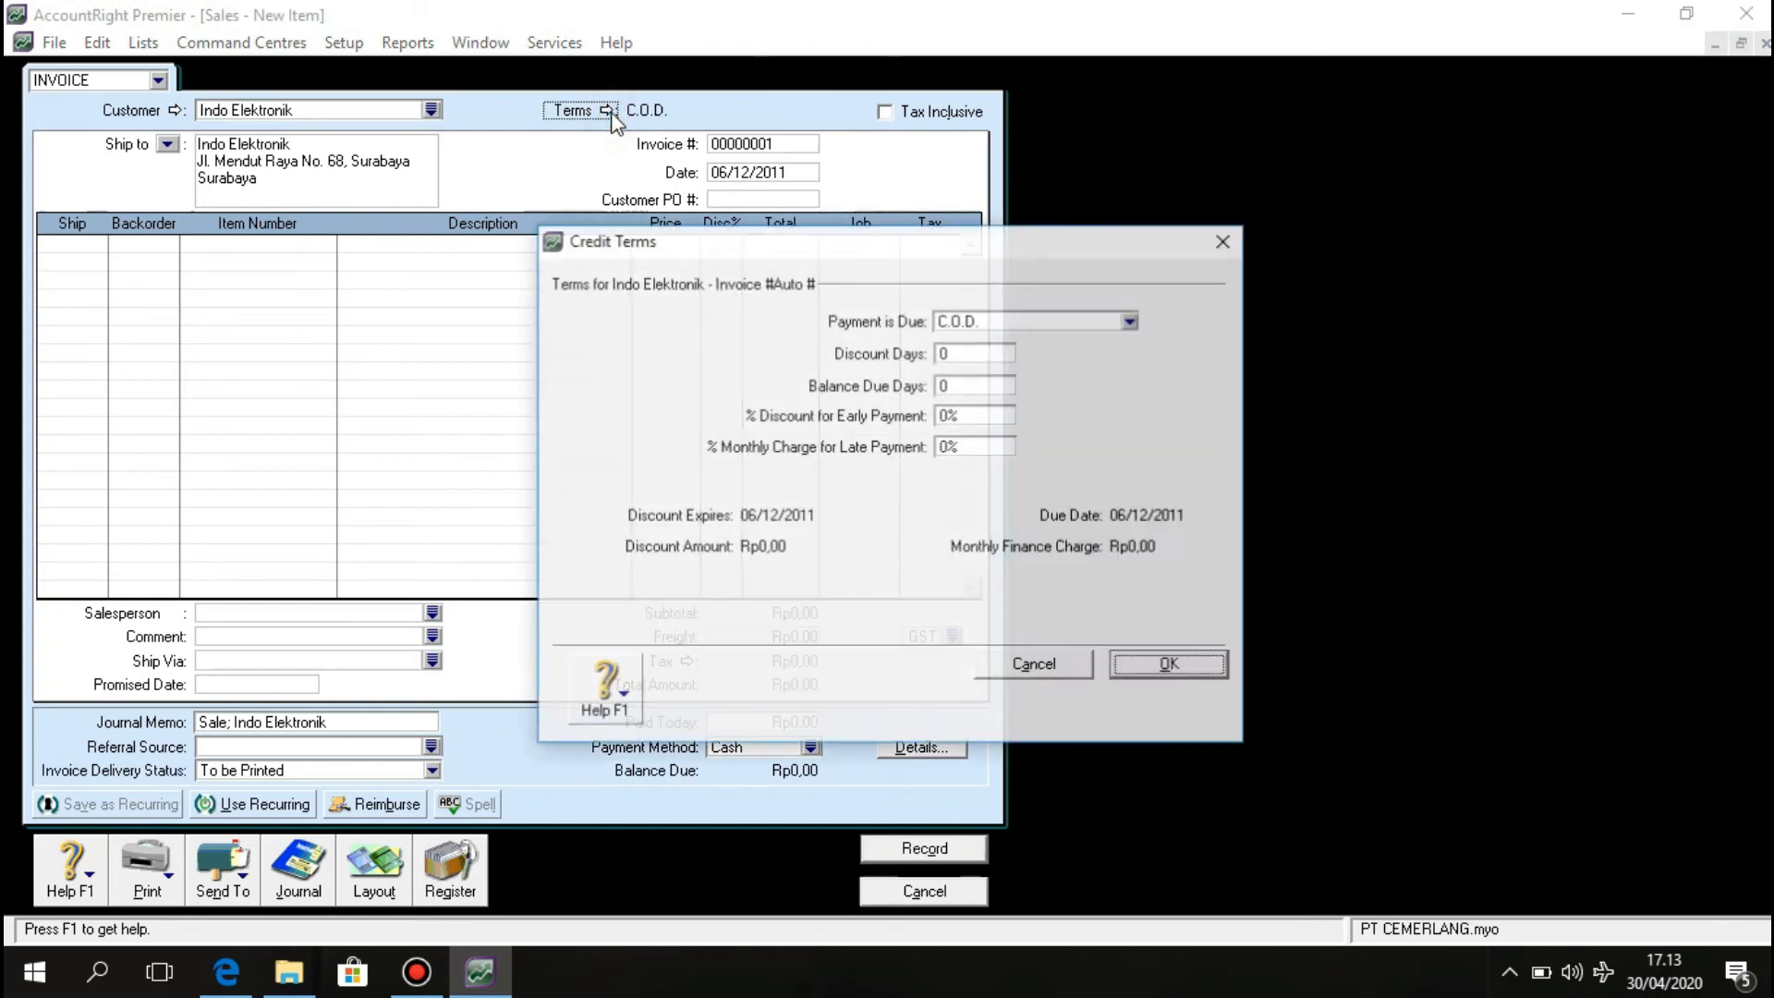
{"action": "left_click", "coordinate": [1130, 319]}
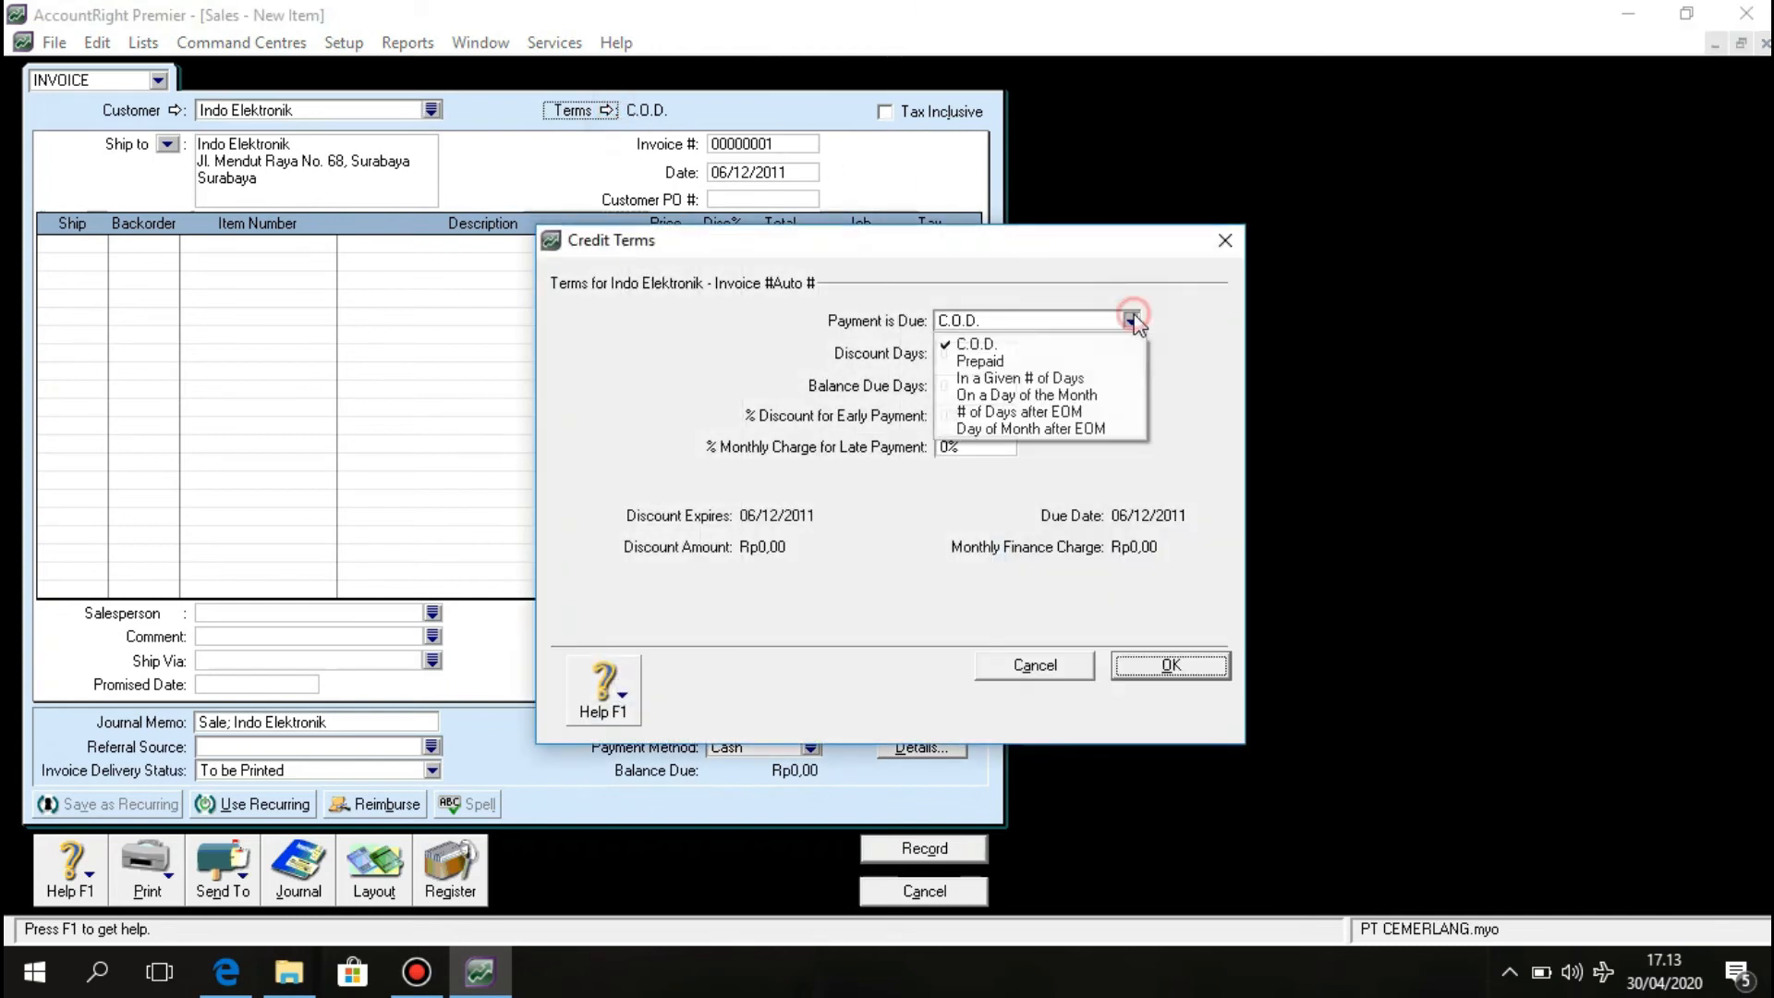
{"action": "left_click", "coordinate": [1112, 380]}
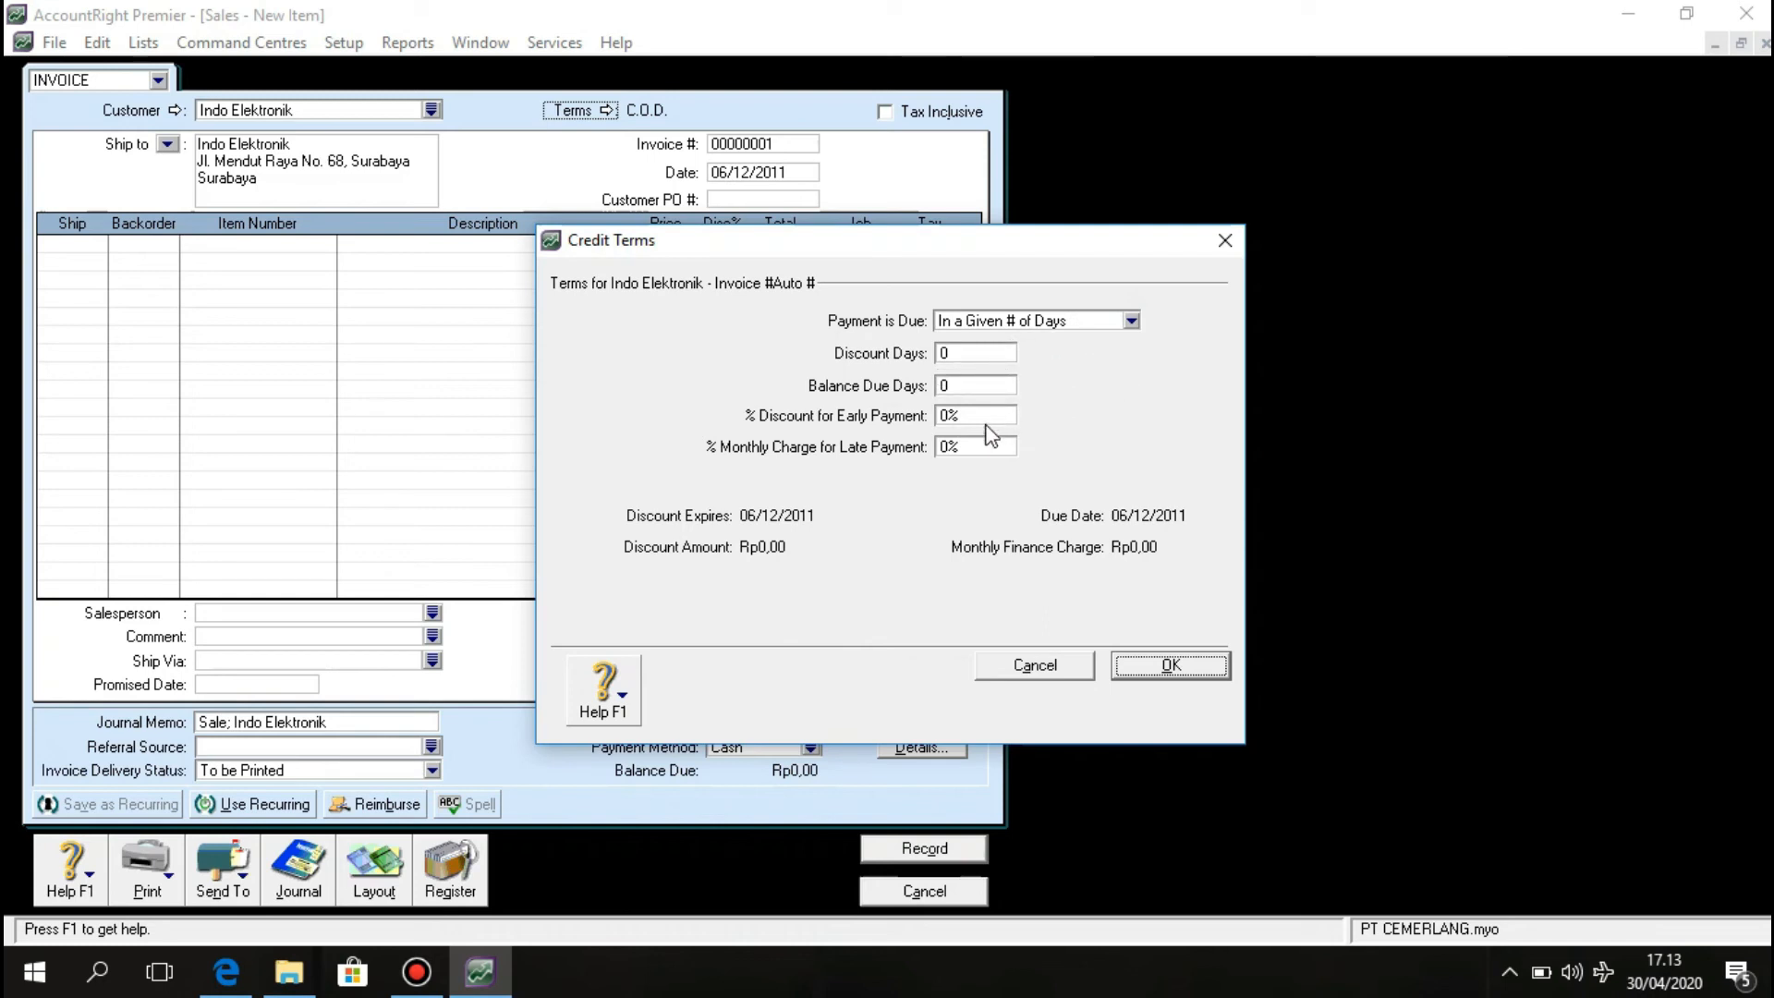
{"action": "left_click", "coordinate": [968, 383]}
{"action": "type", "text": "30"}
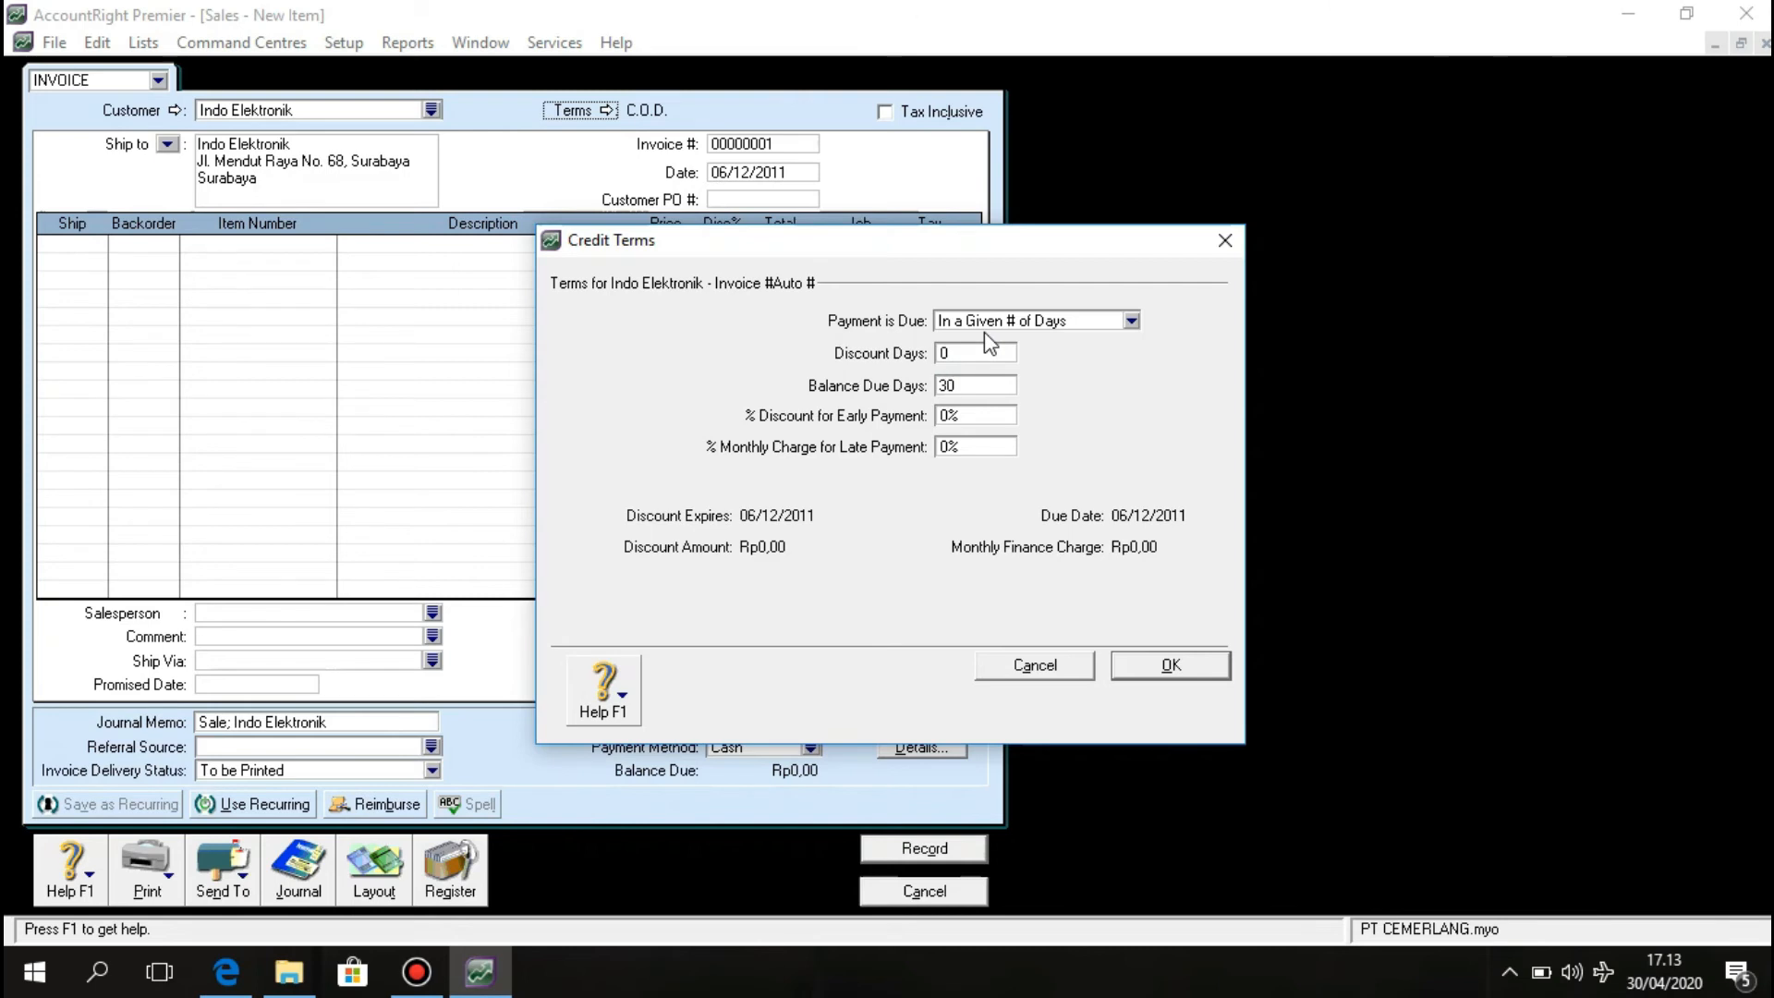
{"action": "left_click", "coordinate": [1215, 665]}
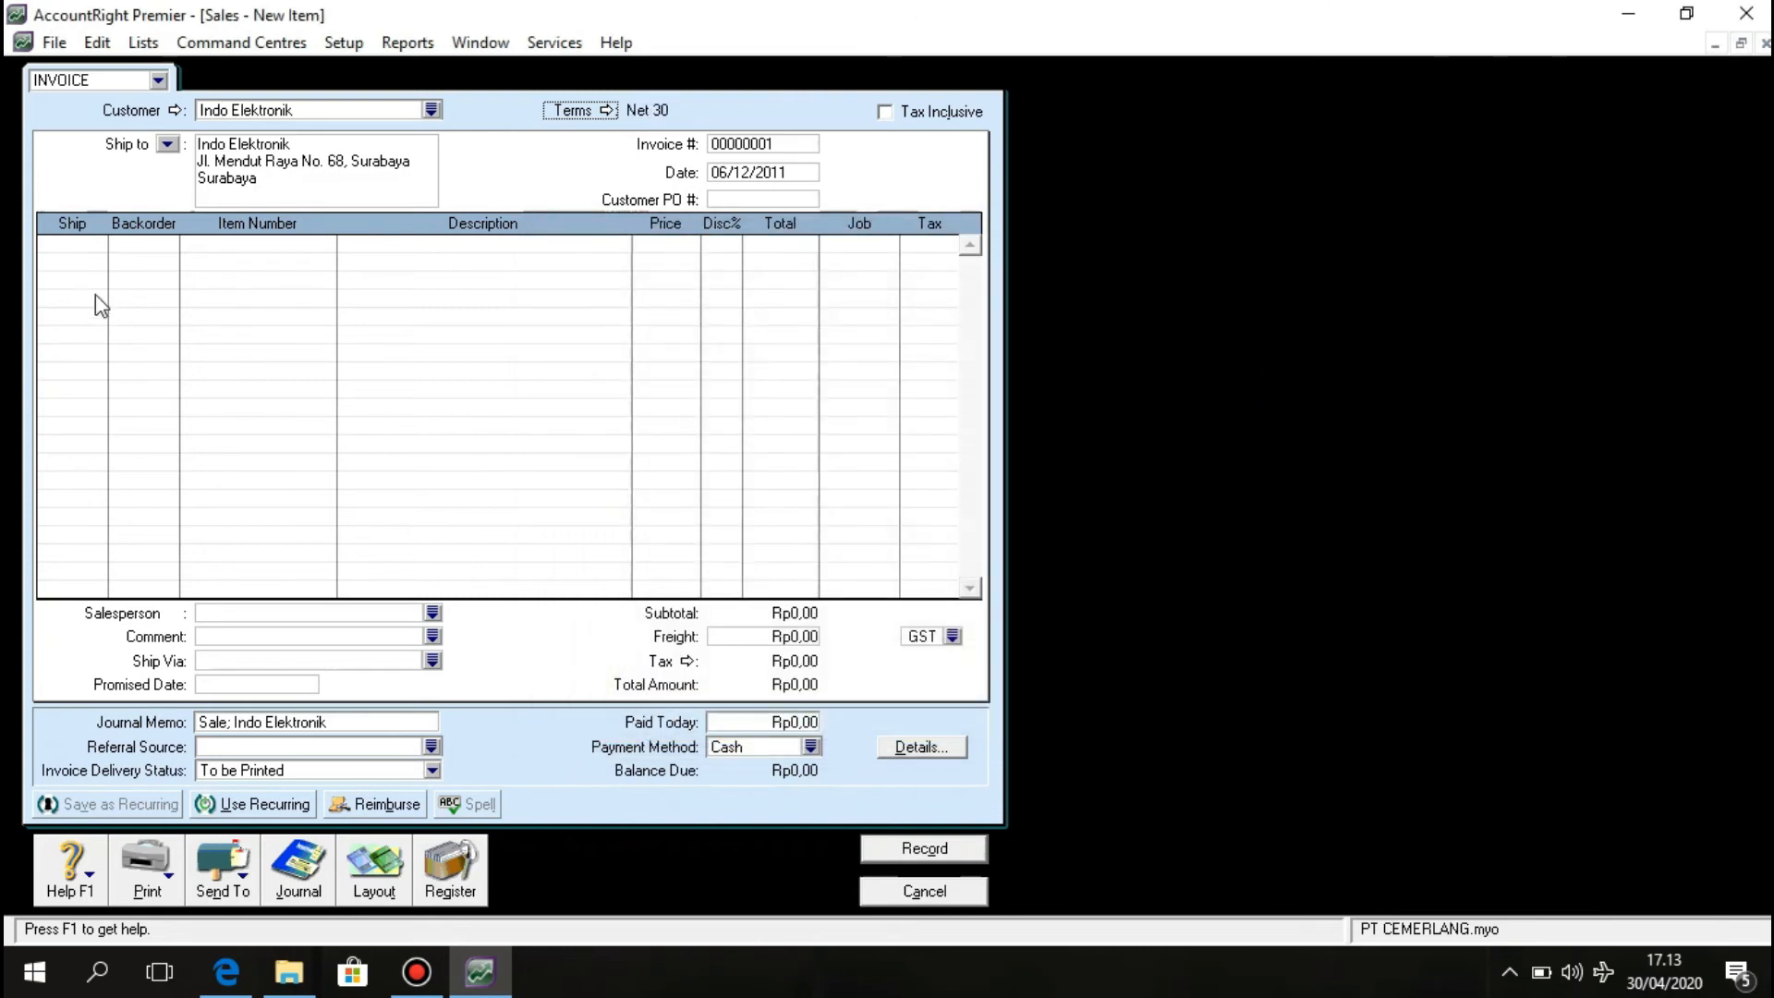
Fill the first line with 9 of item 268TV at 20.500.000 each, with the description cleared.
{"action": "left_click", "coordinate": [96, 247]}
{"action": "type", "text": "9"}
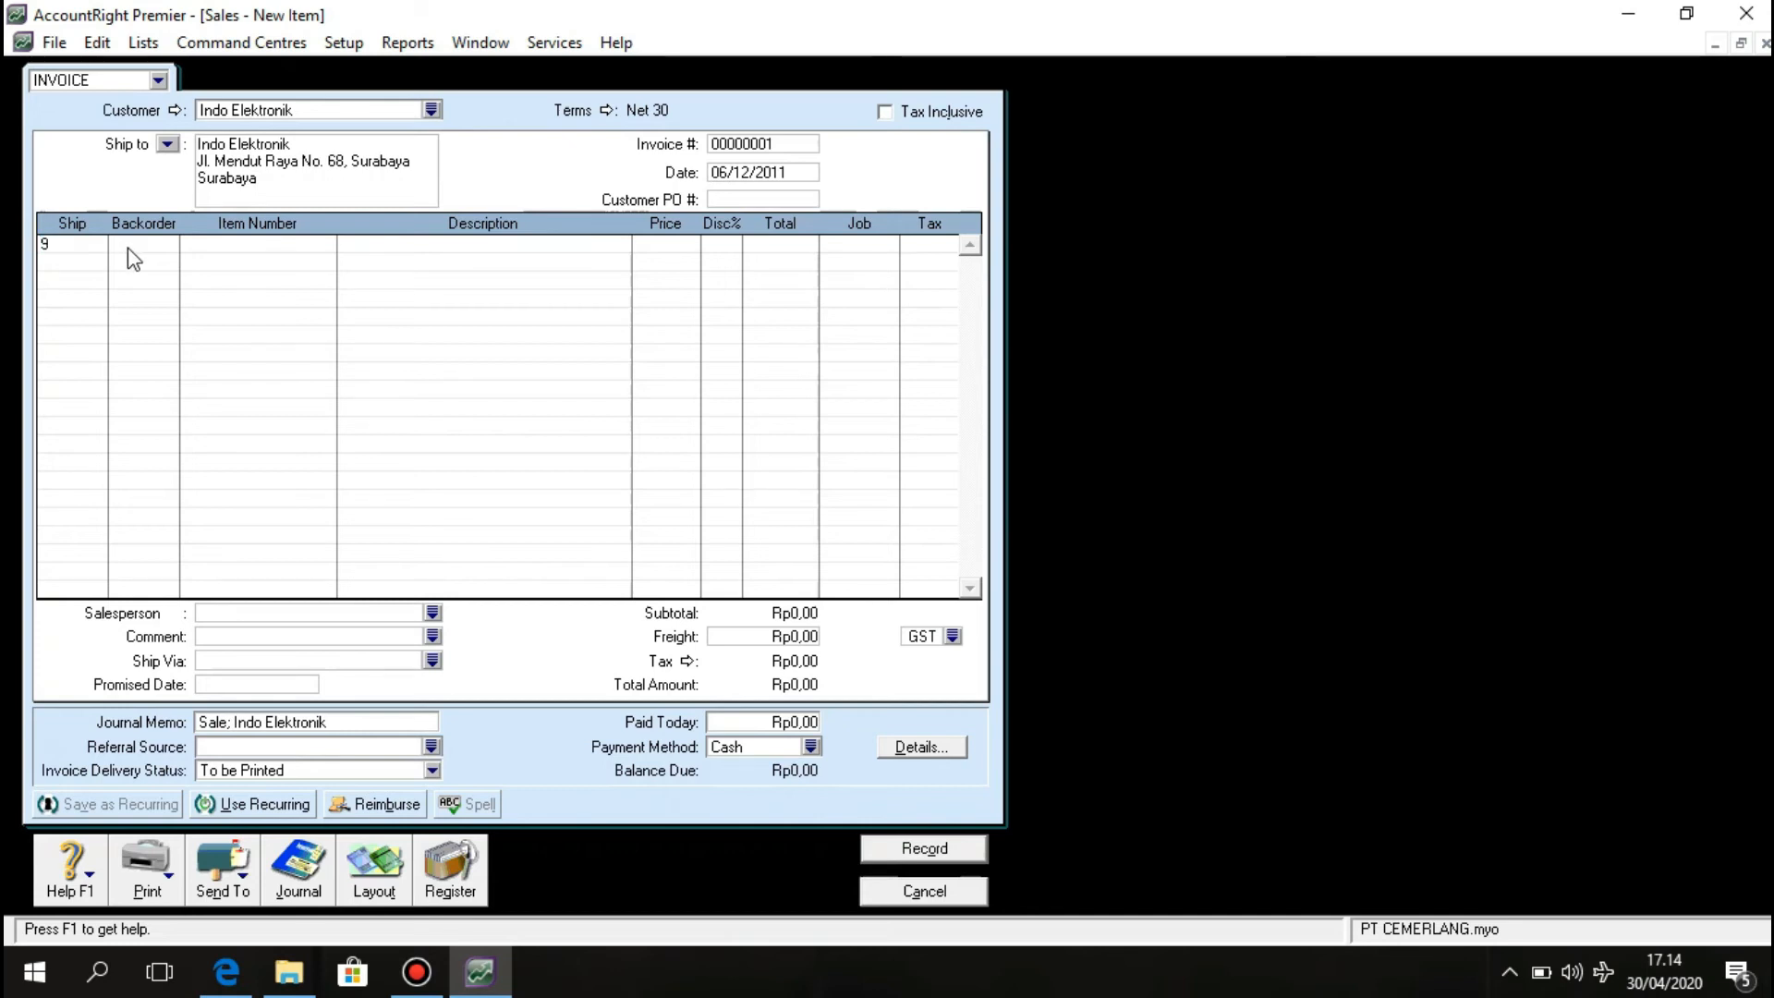
{"action": "left_click", "coordinate": [236, 246]}
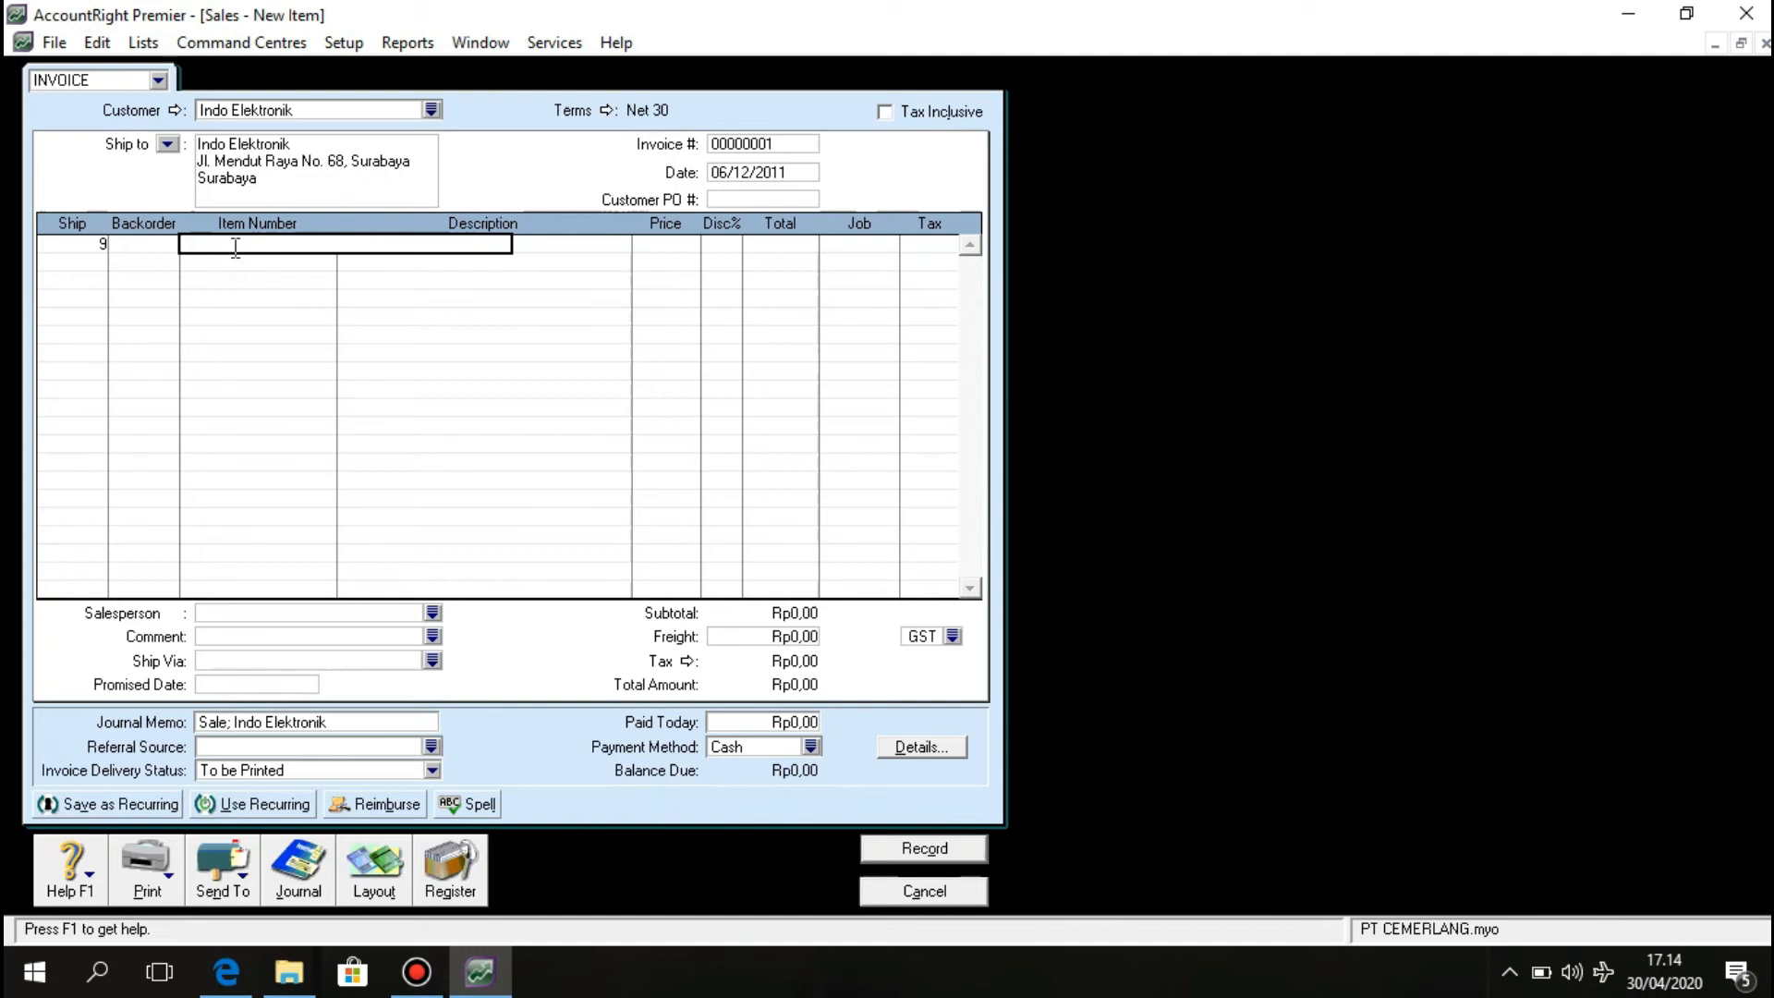
{"action": "key", "text": "Return"}
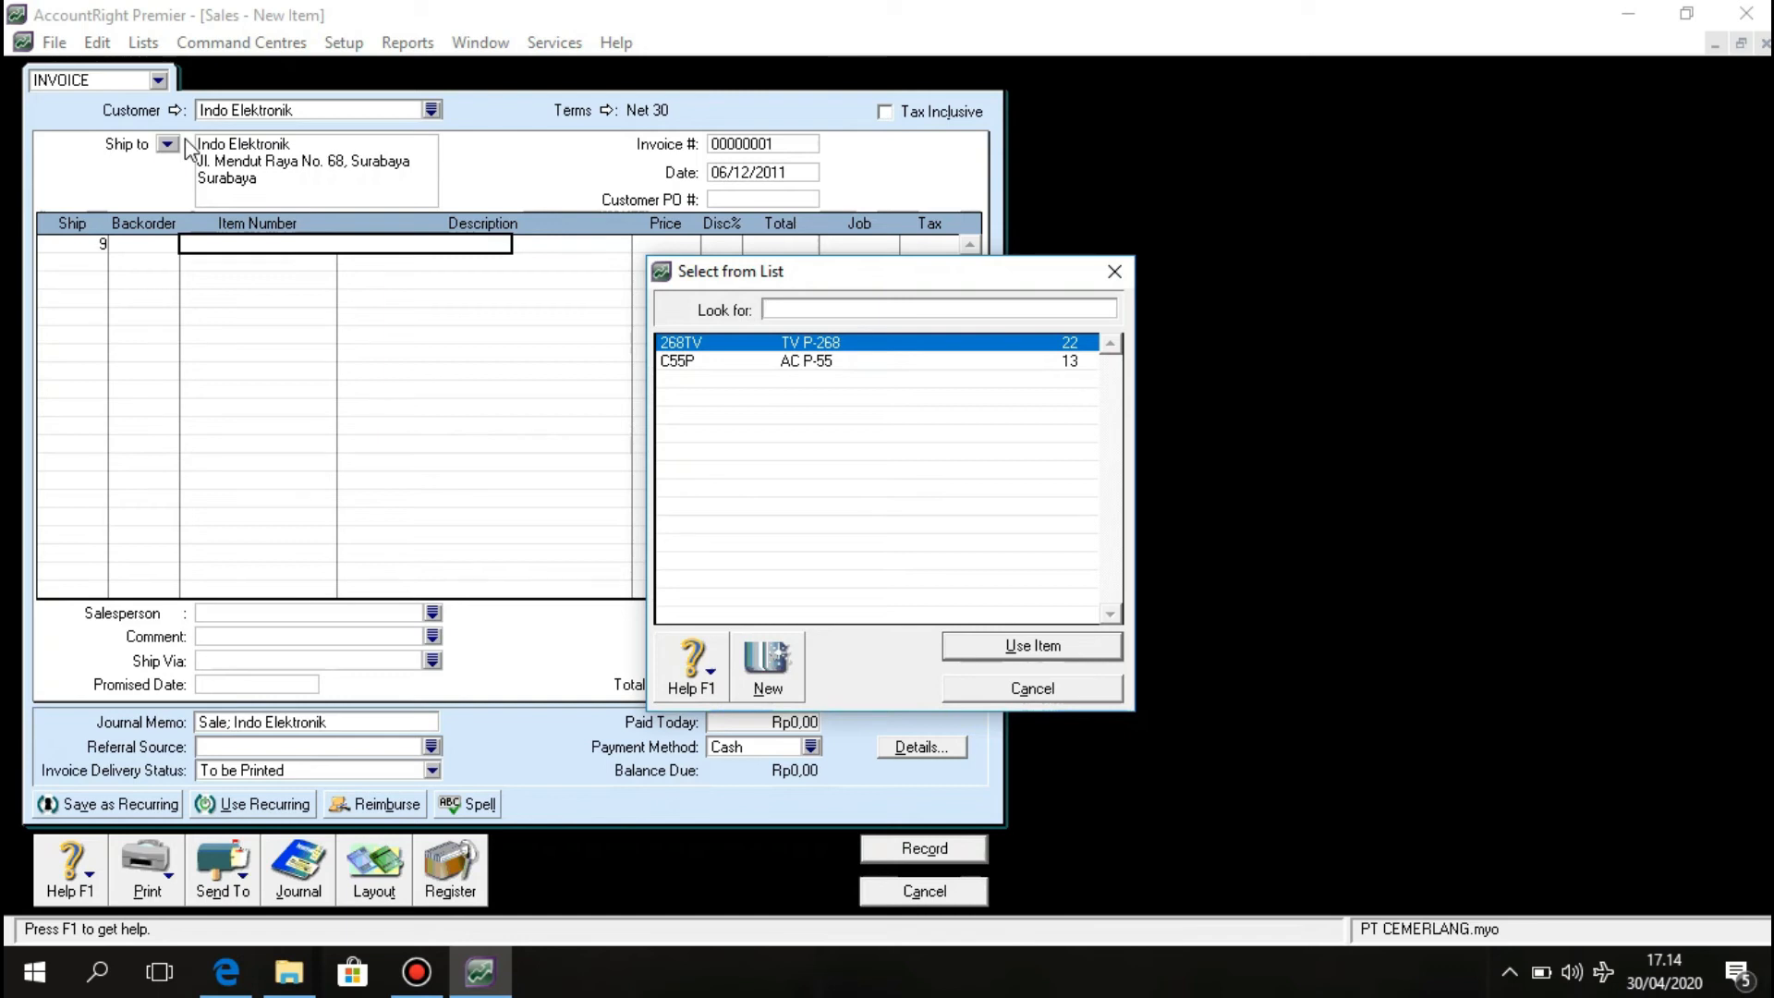
{"action": "left_click", "coordinate": [723, 343]}
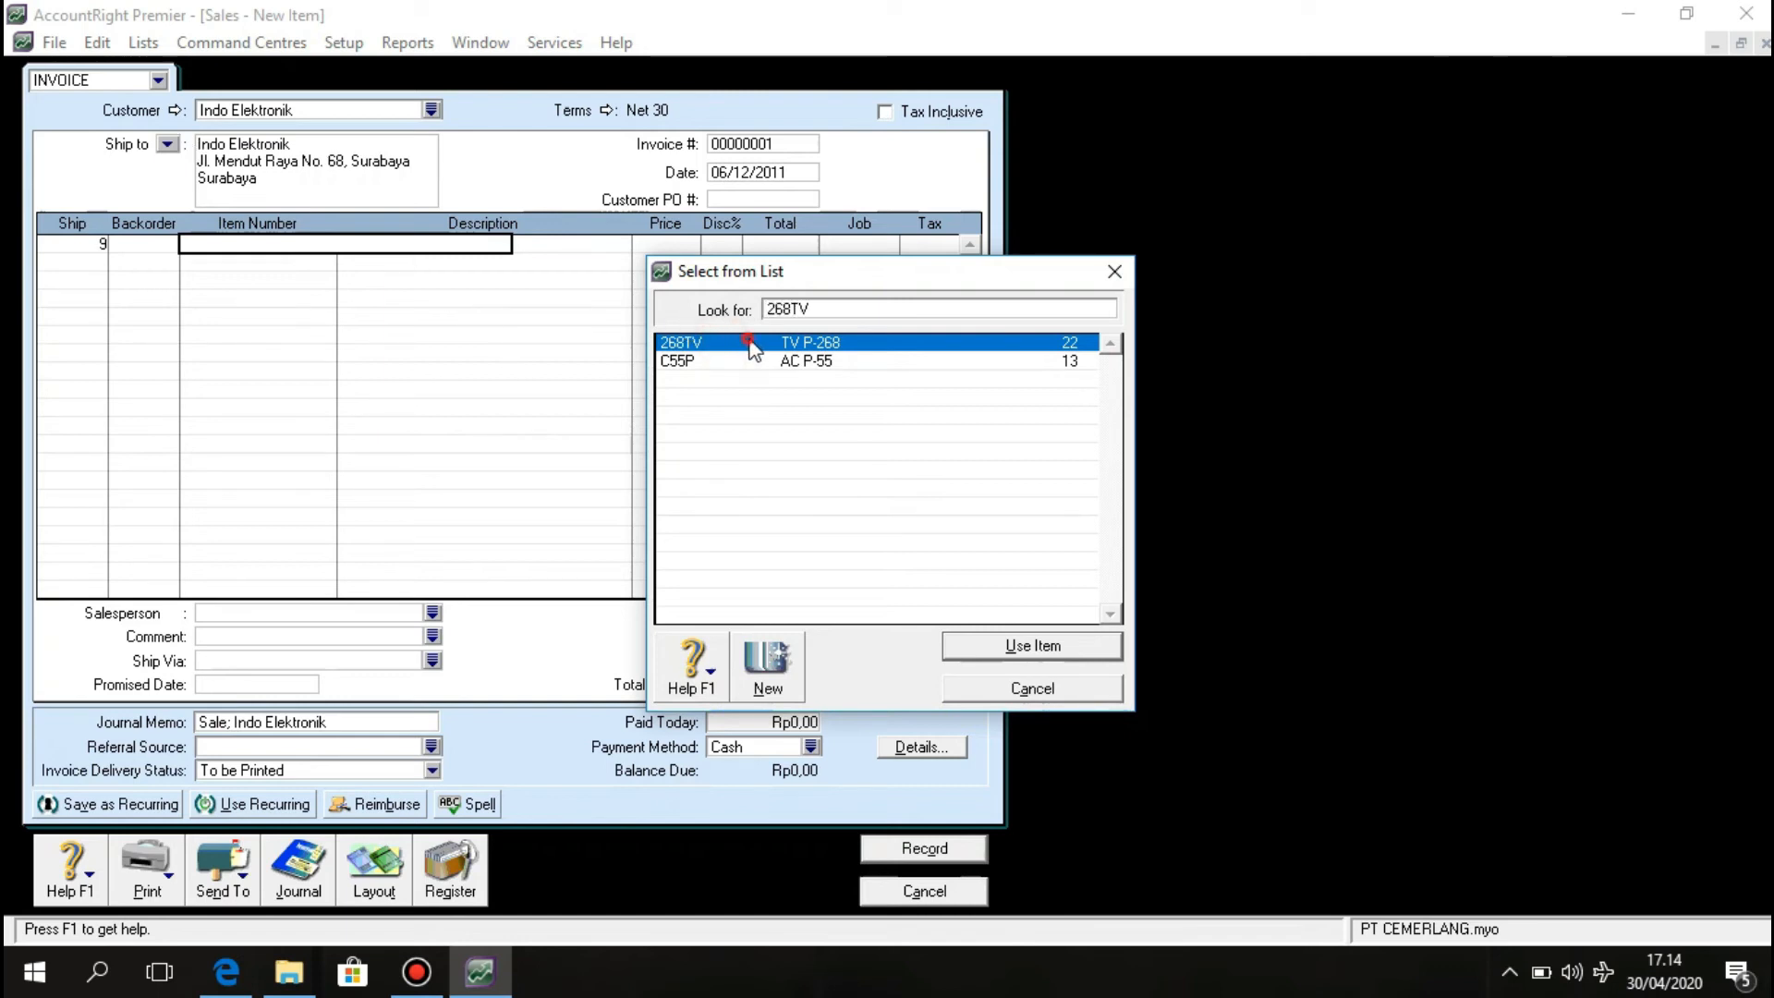
{"action": "left_click", "coordinate": [1056, 646]}
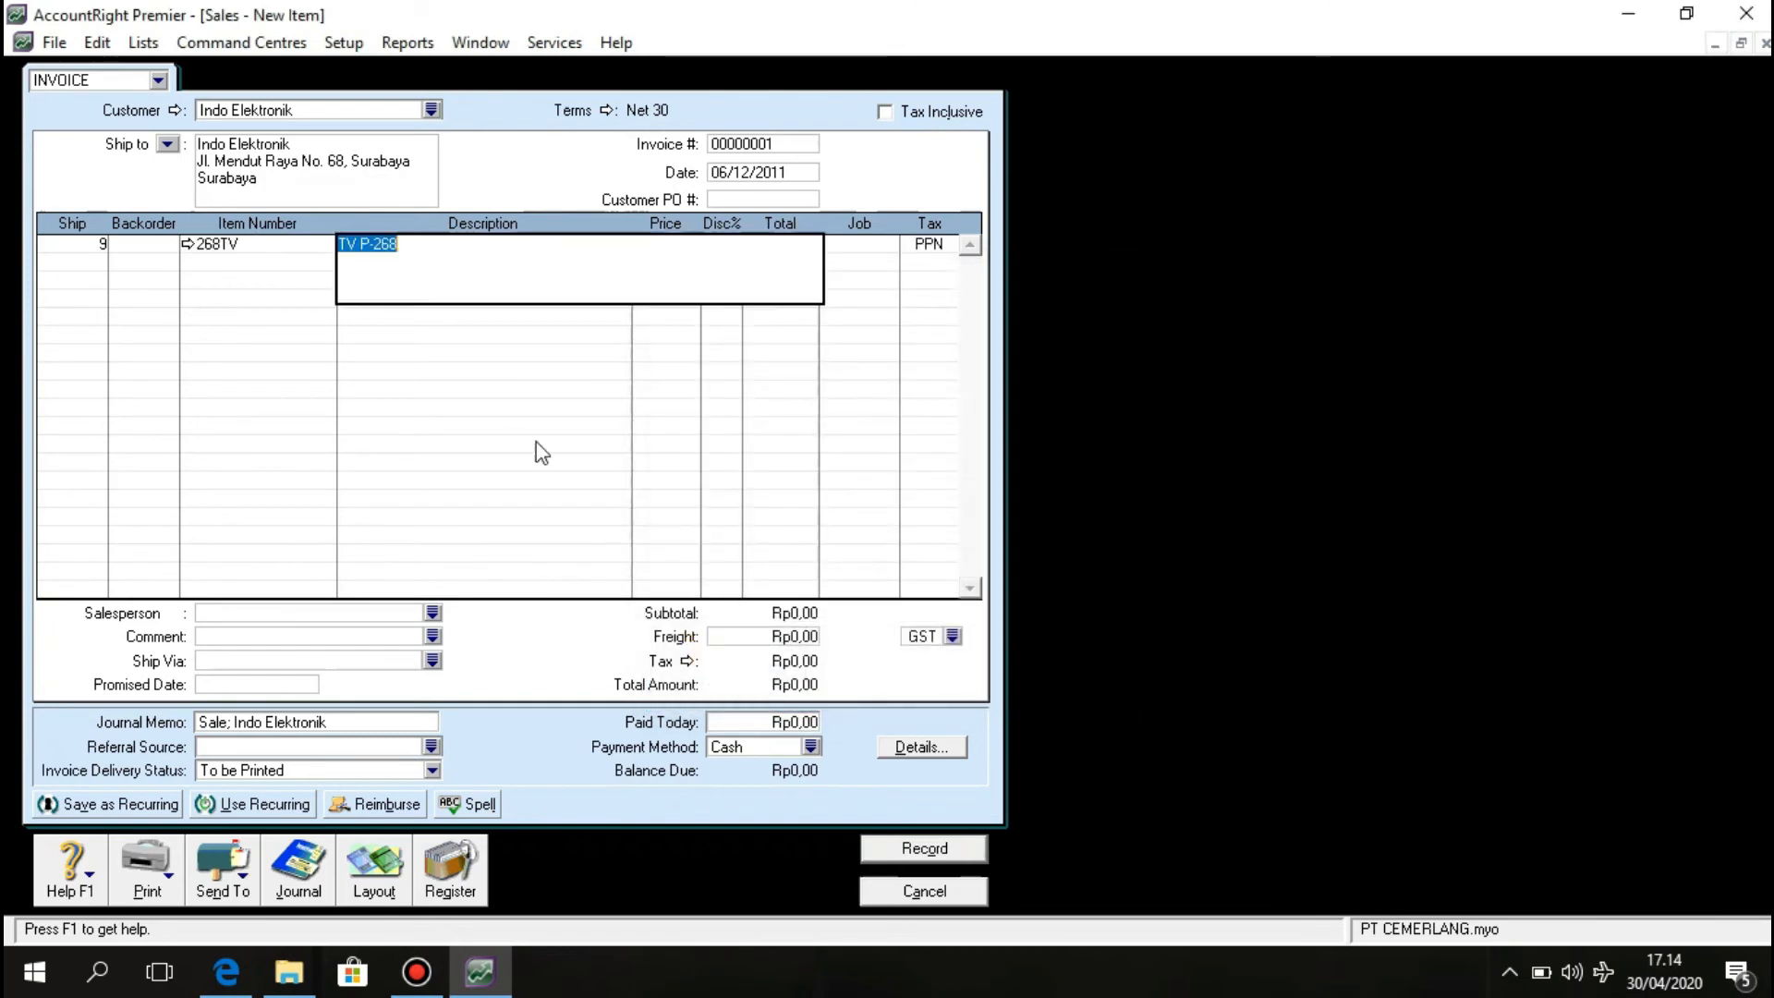
{"action": "key", "text": "Delete"}
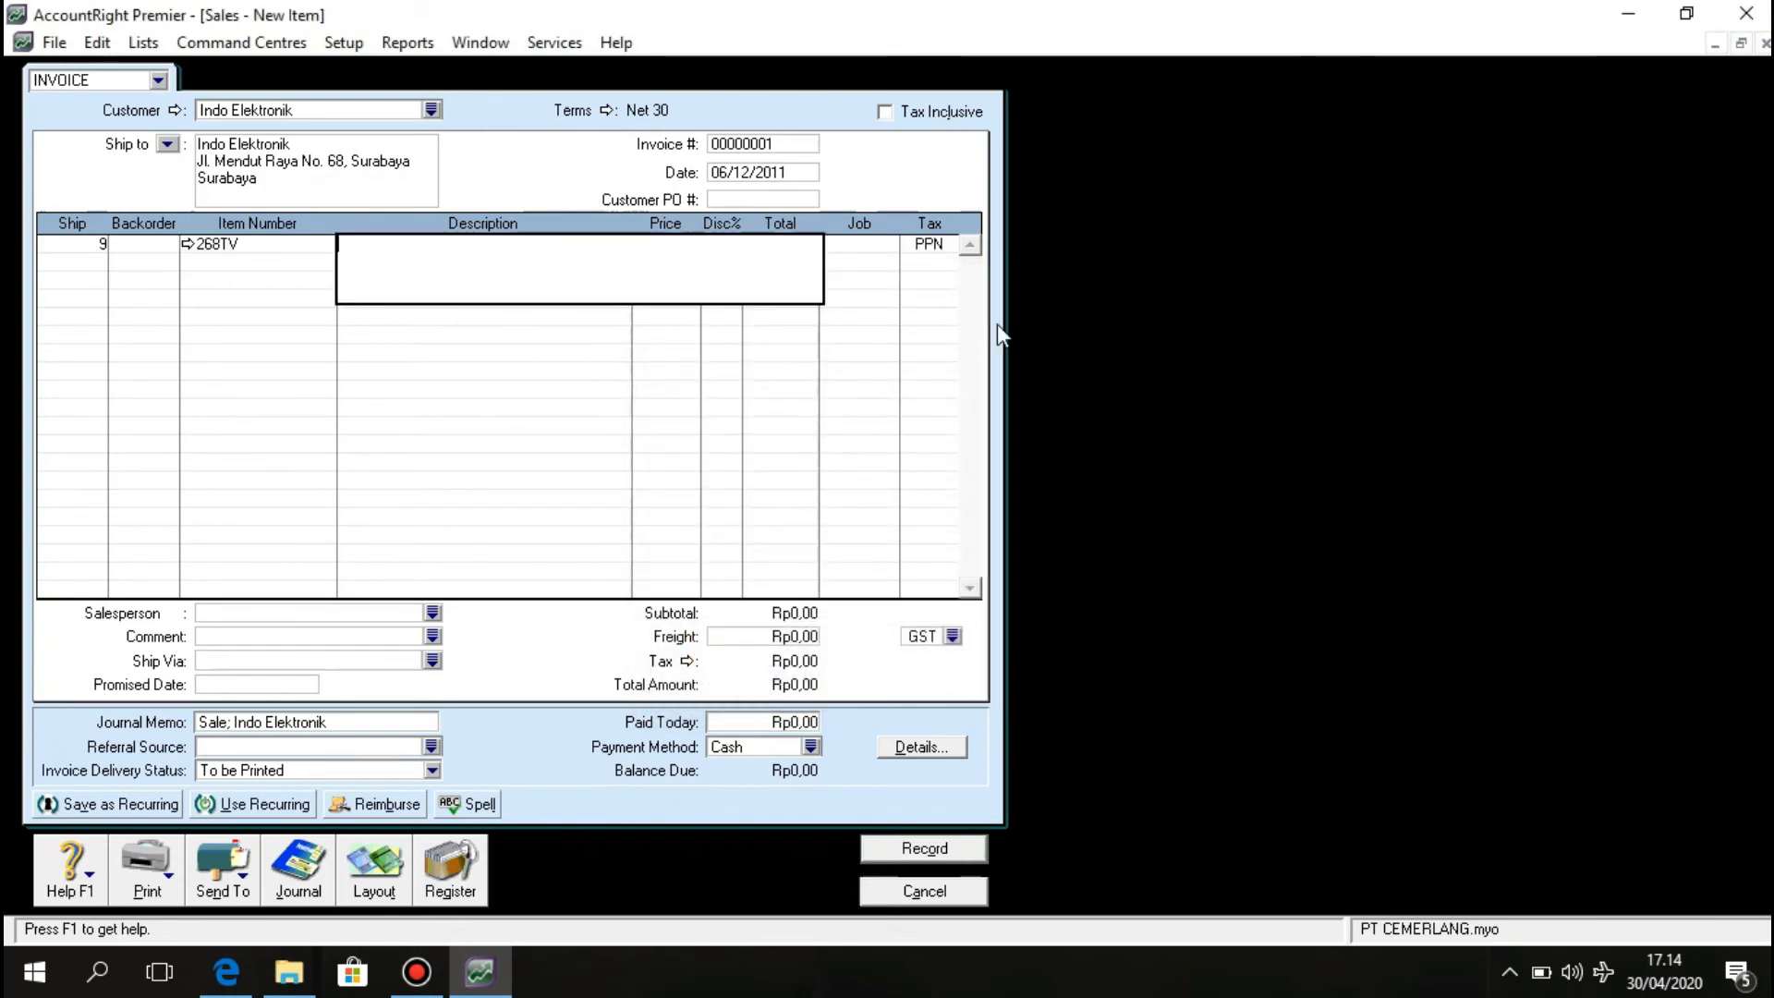
{"action": "left_click", "coordinate": [673, 333]}
{"action": "left_click", "coordinate": [317, 247]}
{"action": "left_click", "coordinate": [700, 245]}
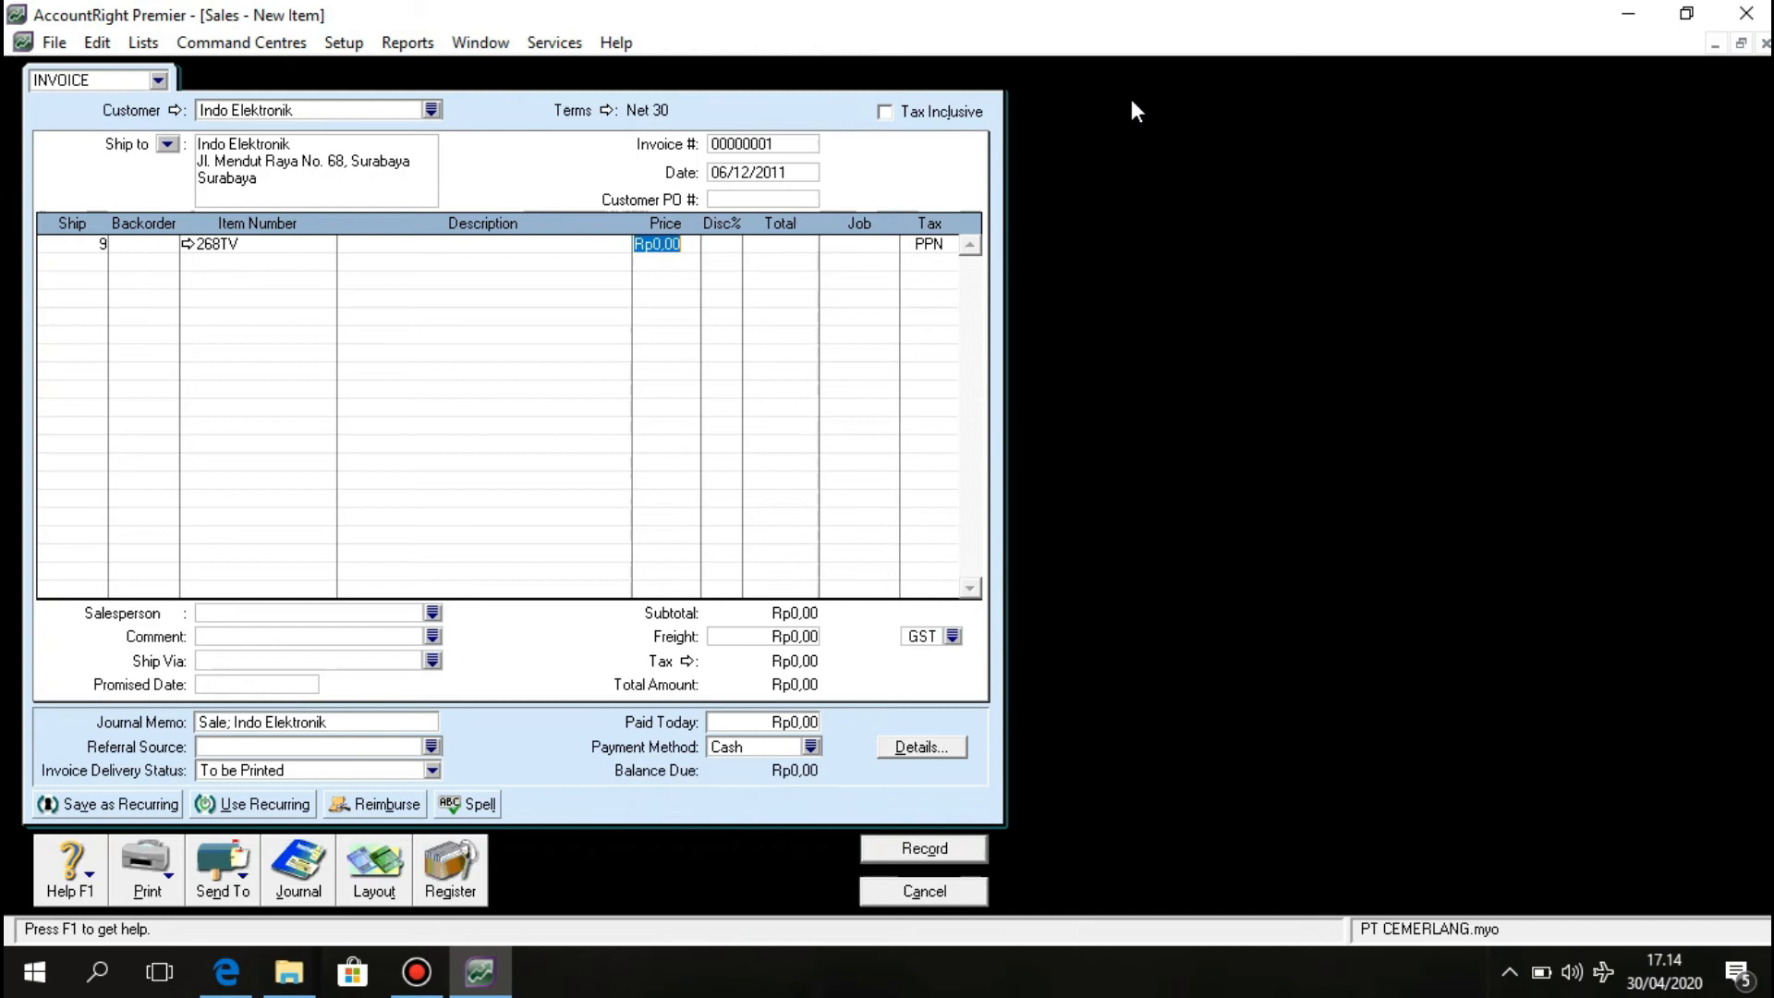
{"action": "type", "text": "20"}
{"action": "type", "text": "50"}
{"action": "type", "text": "0"}
{"action": "type", "text": ".000"}
{"action": "key", "text": "Return"}
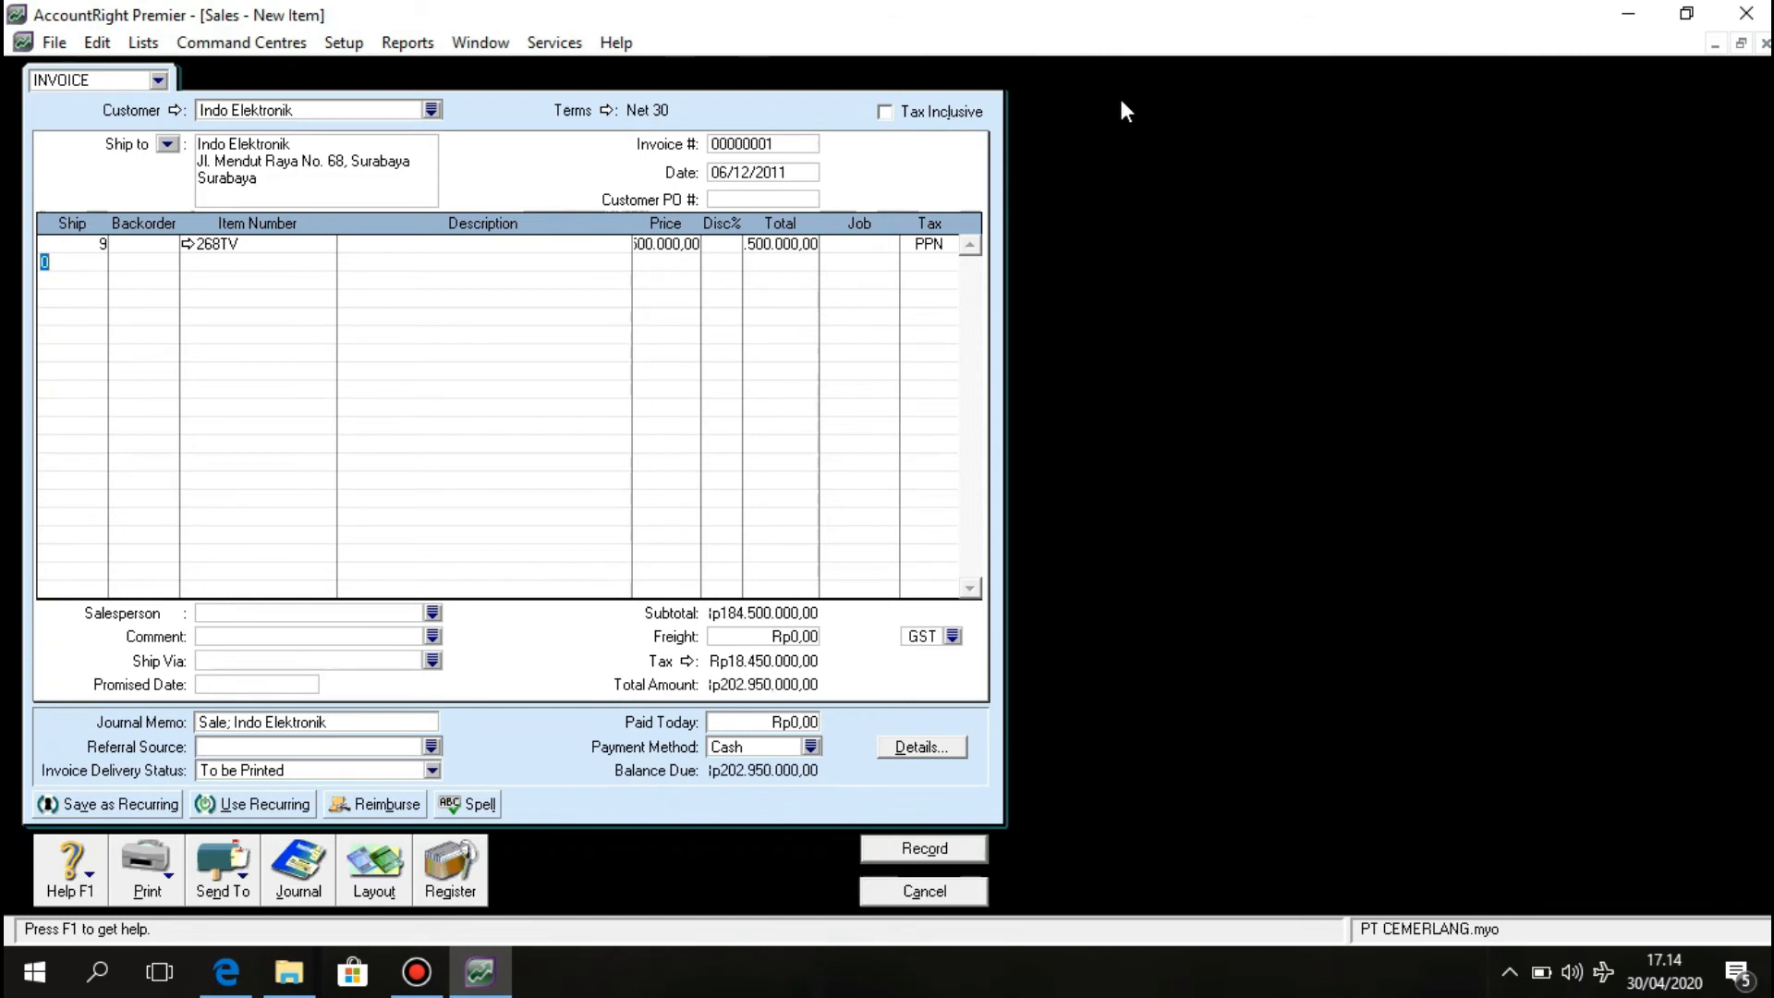
Set the second line's ship quantity to 7.
{"action": "left_click", "coordinate": [80, 257]}
{"action": "key", "text": "BackSpace"}
{"action": "type", "text": "7"}
{"action": "left_click", "coordinate": [211, 261]}
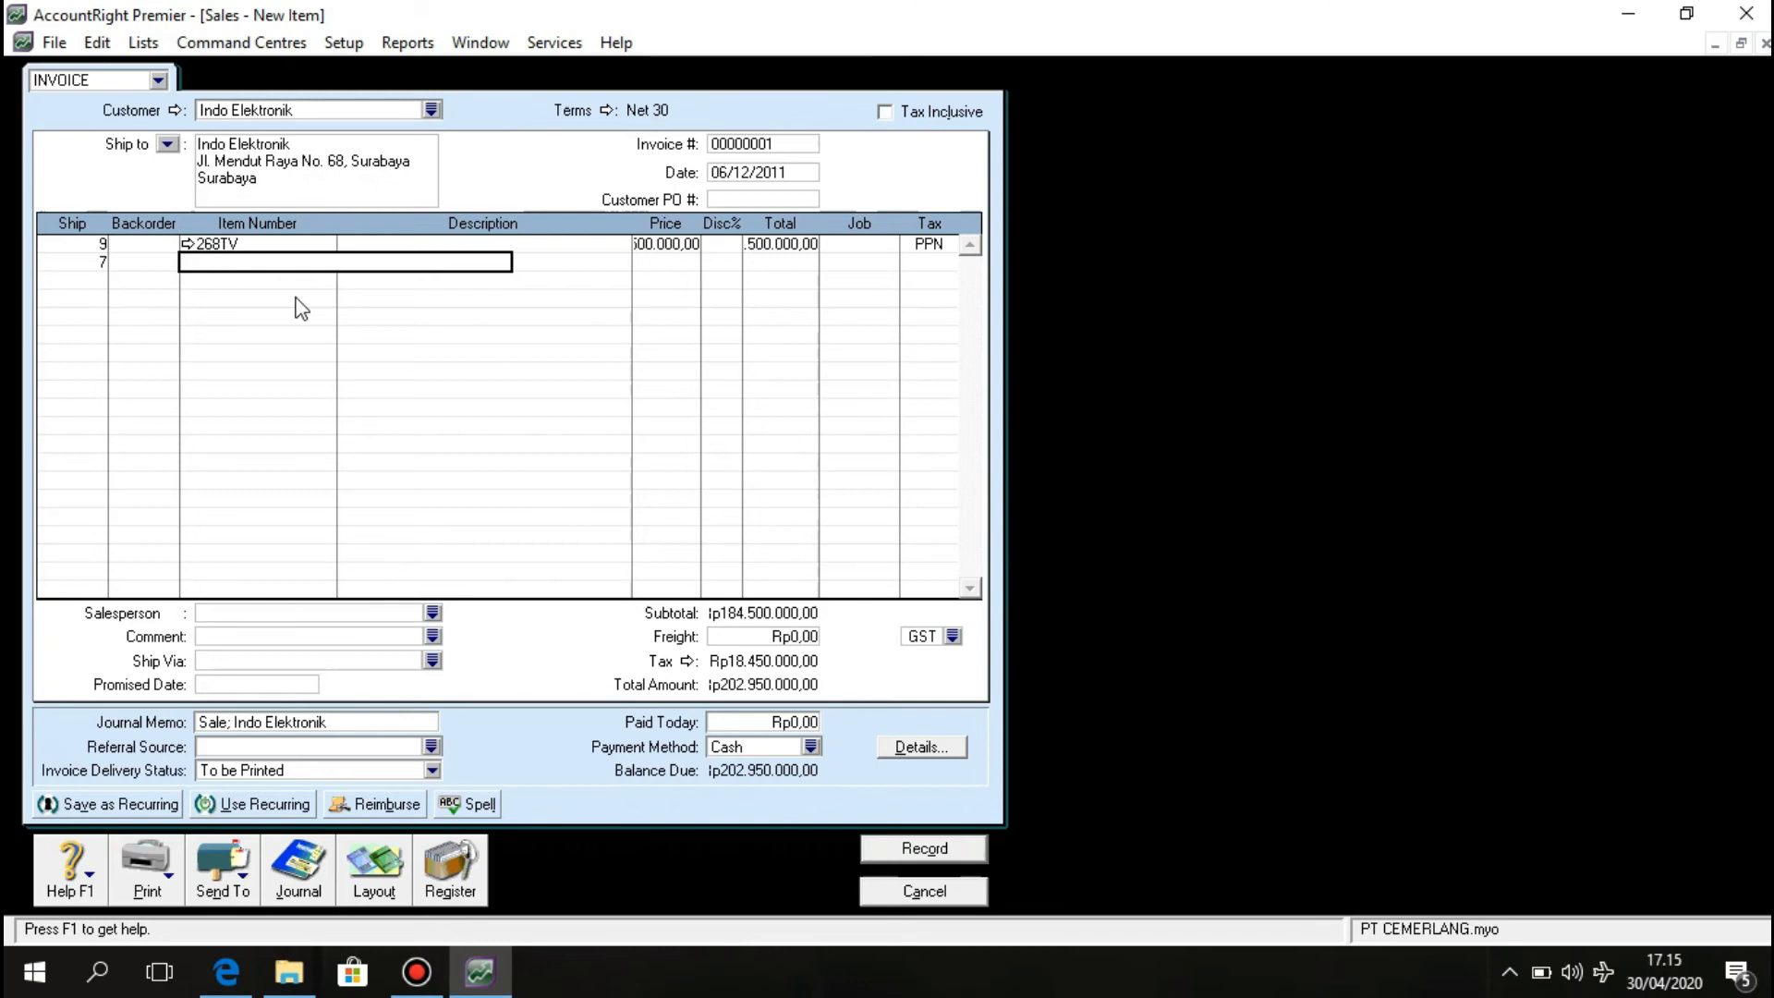
Fill the second line with item C55P (AC P-55) at 25.000.000 and tax code PPN.
{"action": "key", "text": "Tab"}
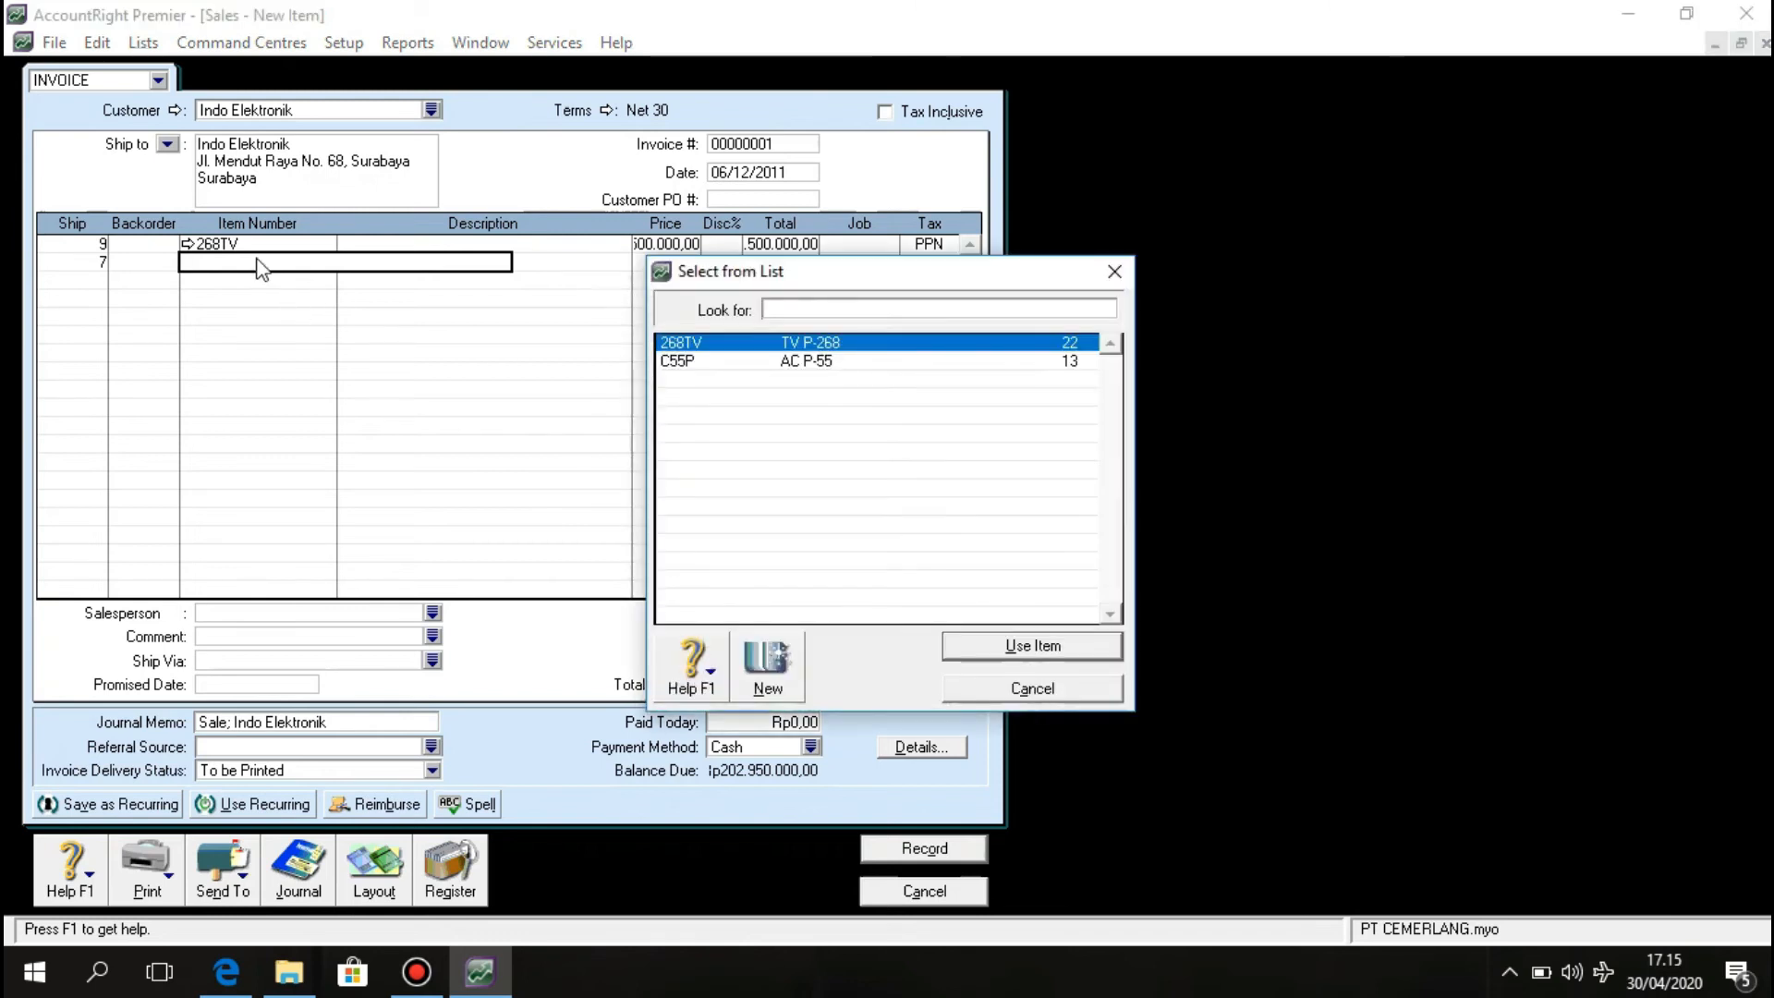
{"action": "left_click", "coordinate": [732, 361]}
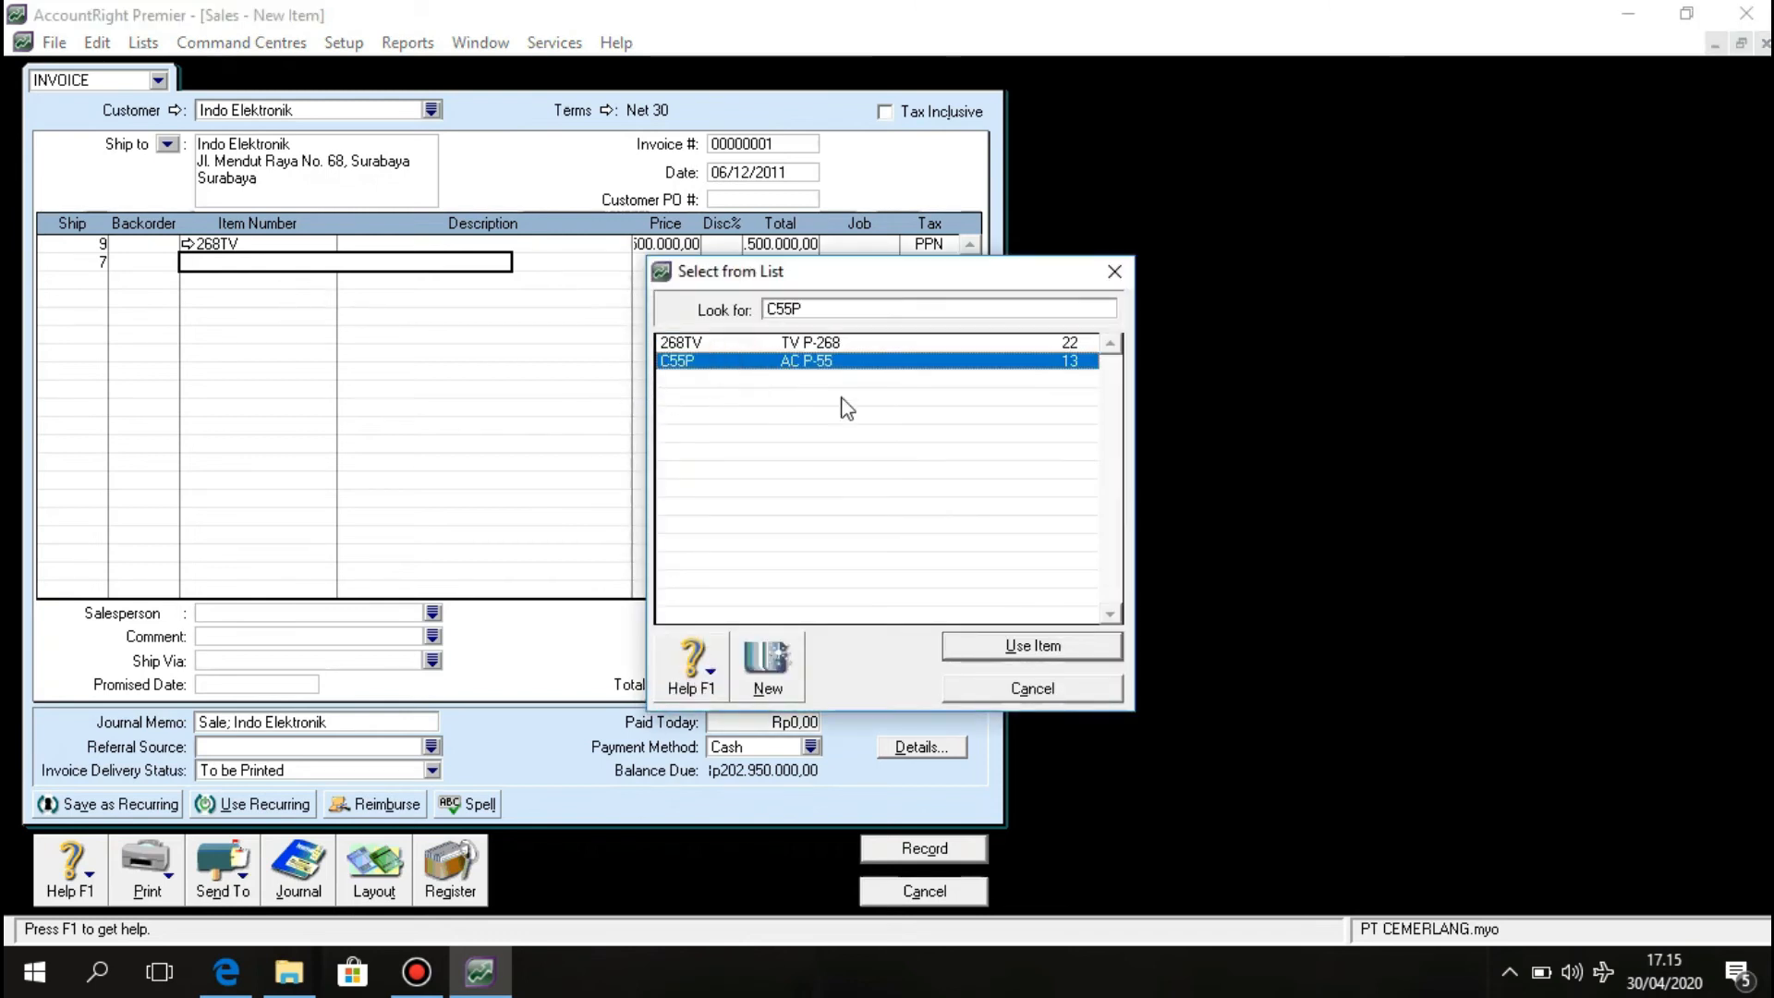
{"action": "left_click", "coordinate": [980, 644]}
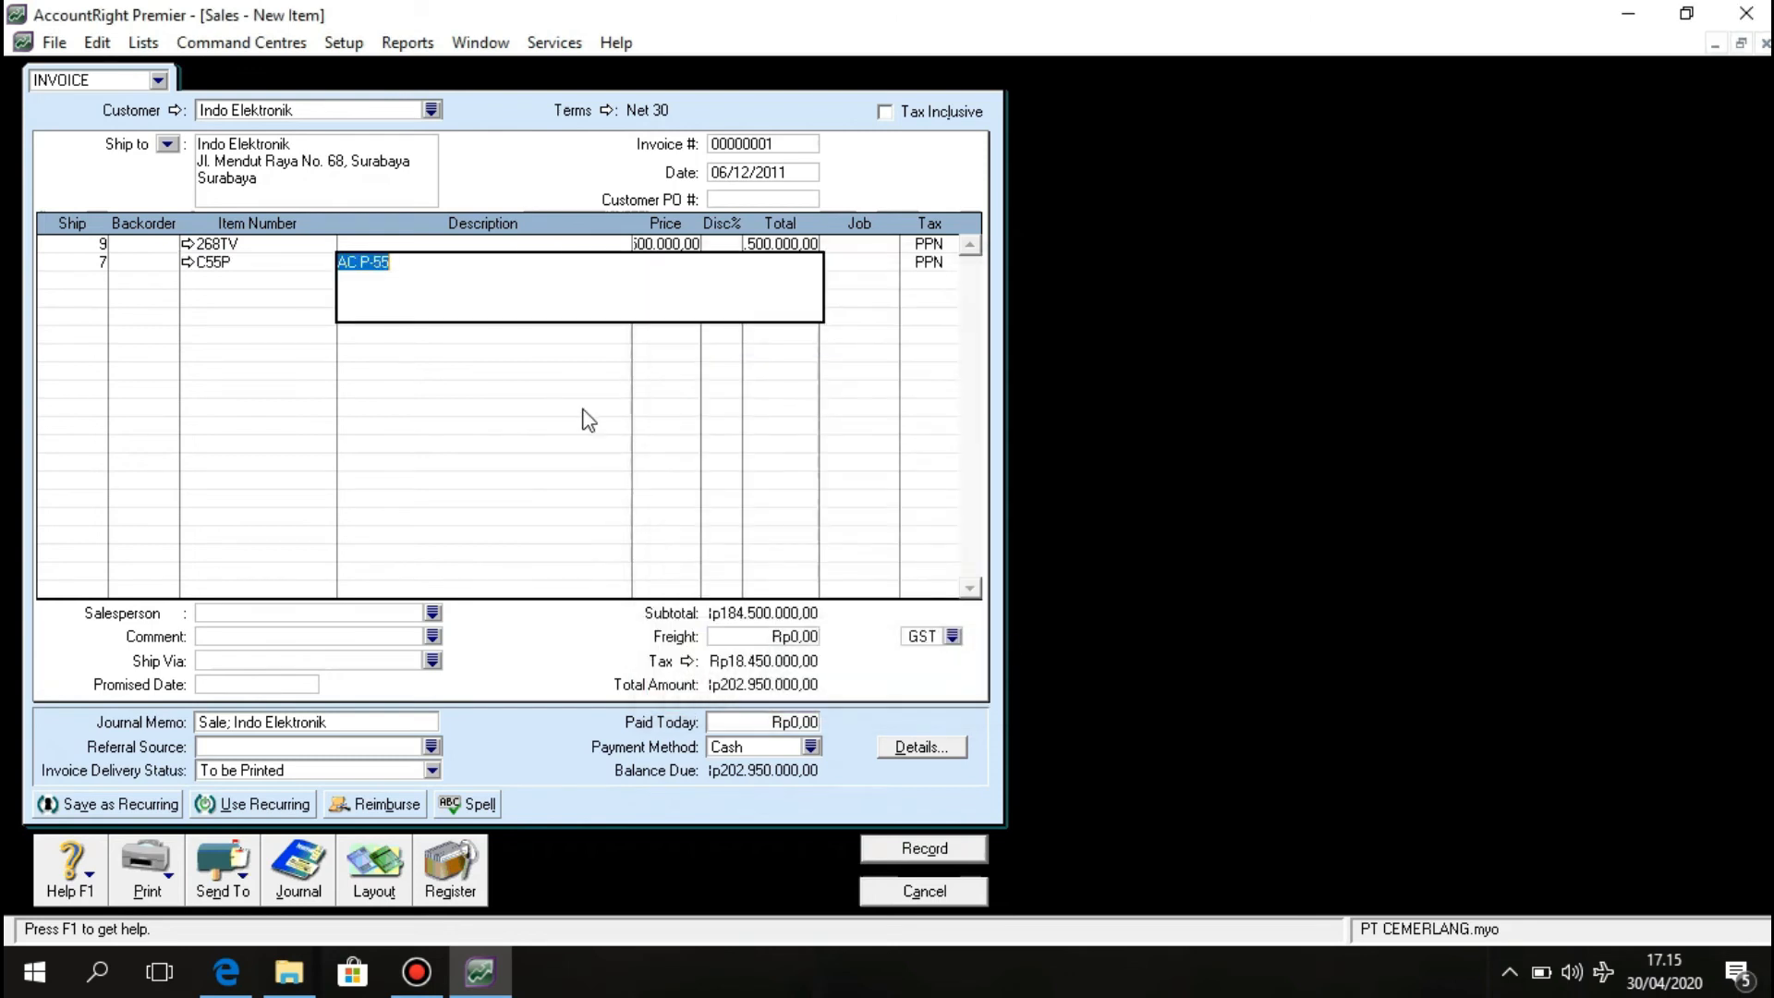
{"action": "left_click", "coordinate": [249, 263]}
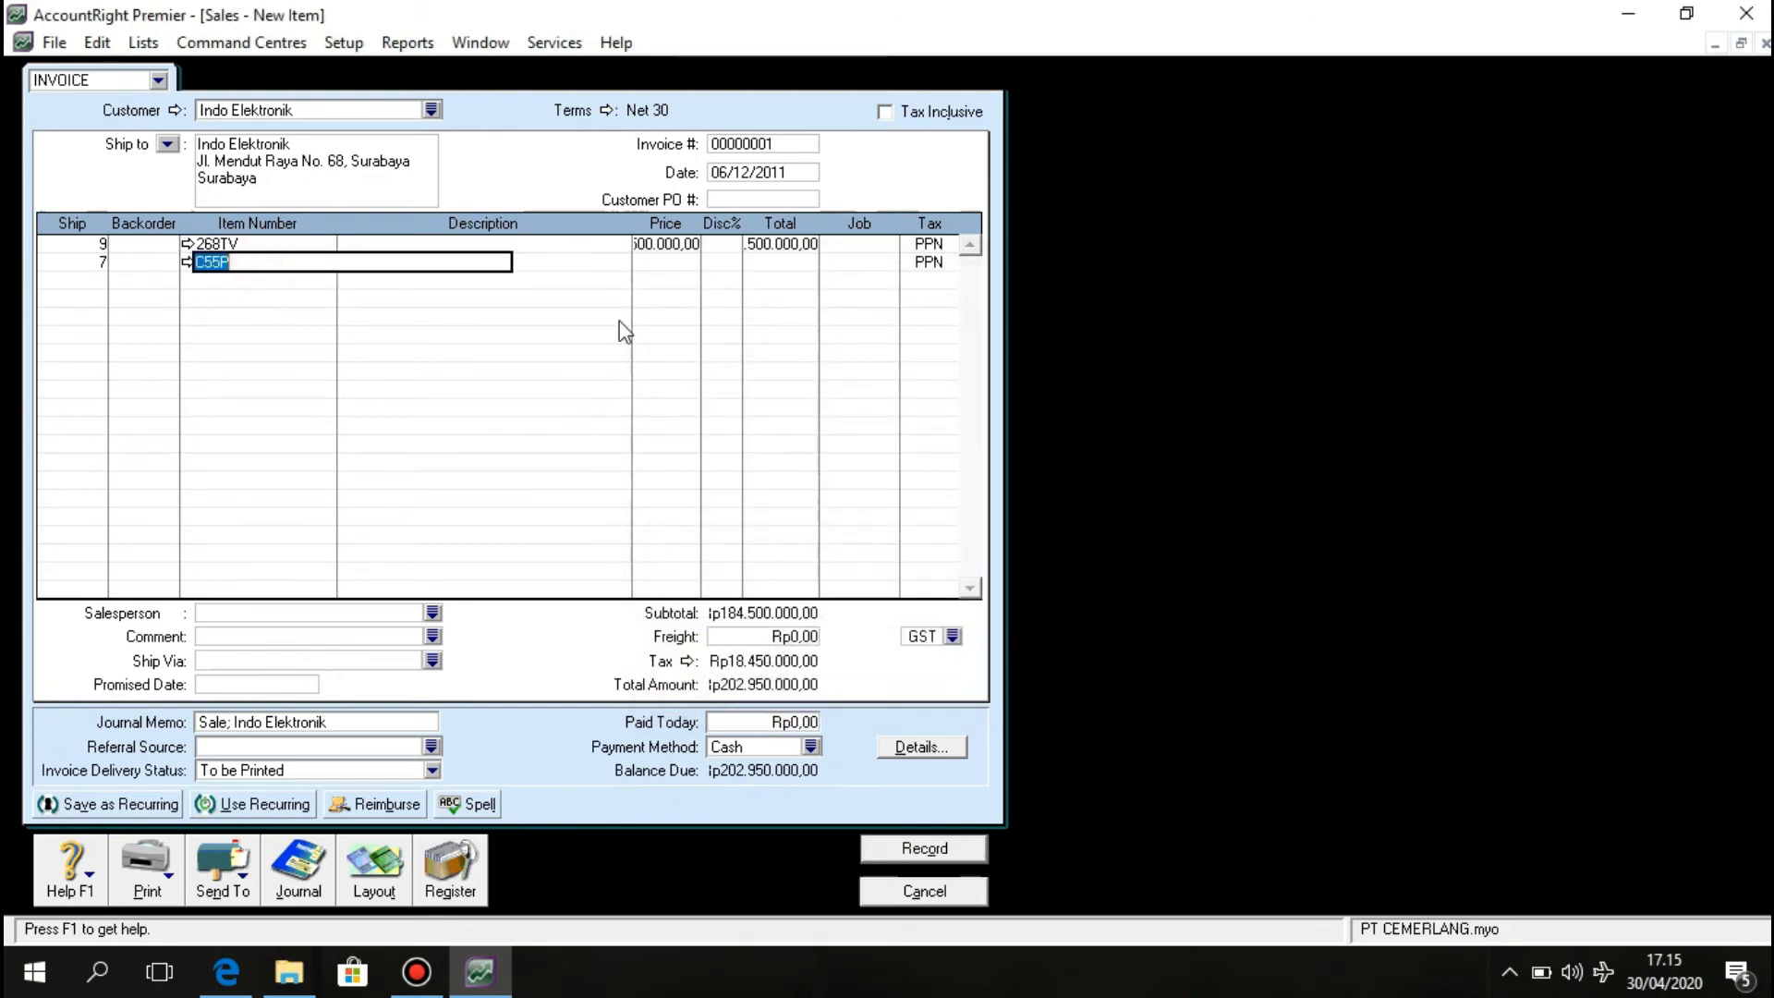
{"action": "left_click", "coordinate": [671, 263]}
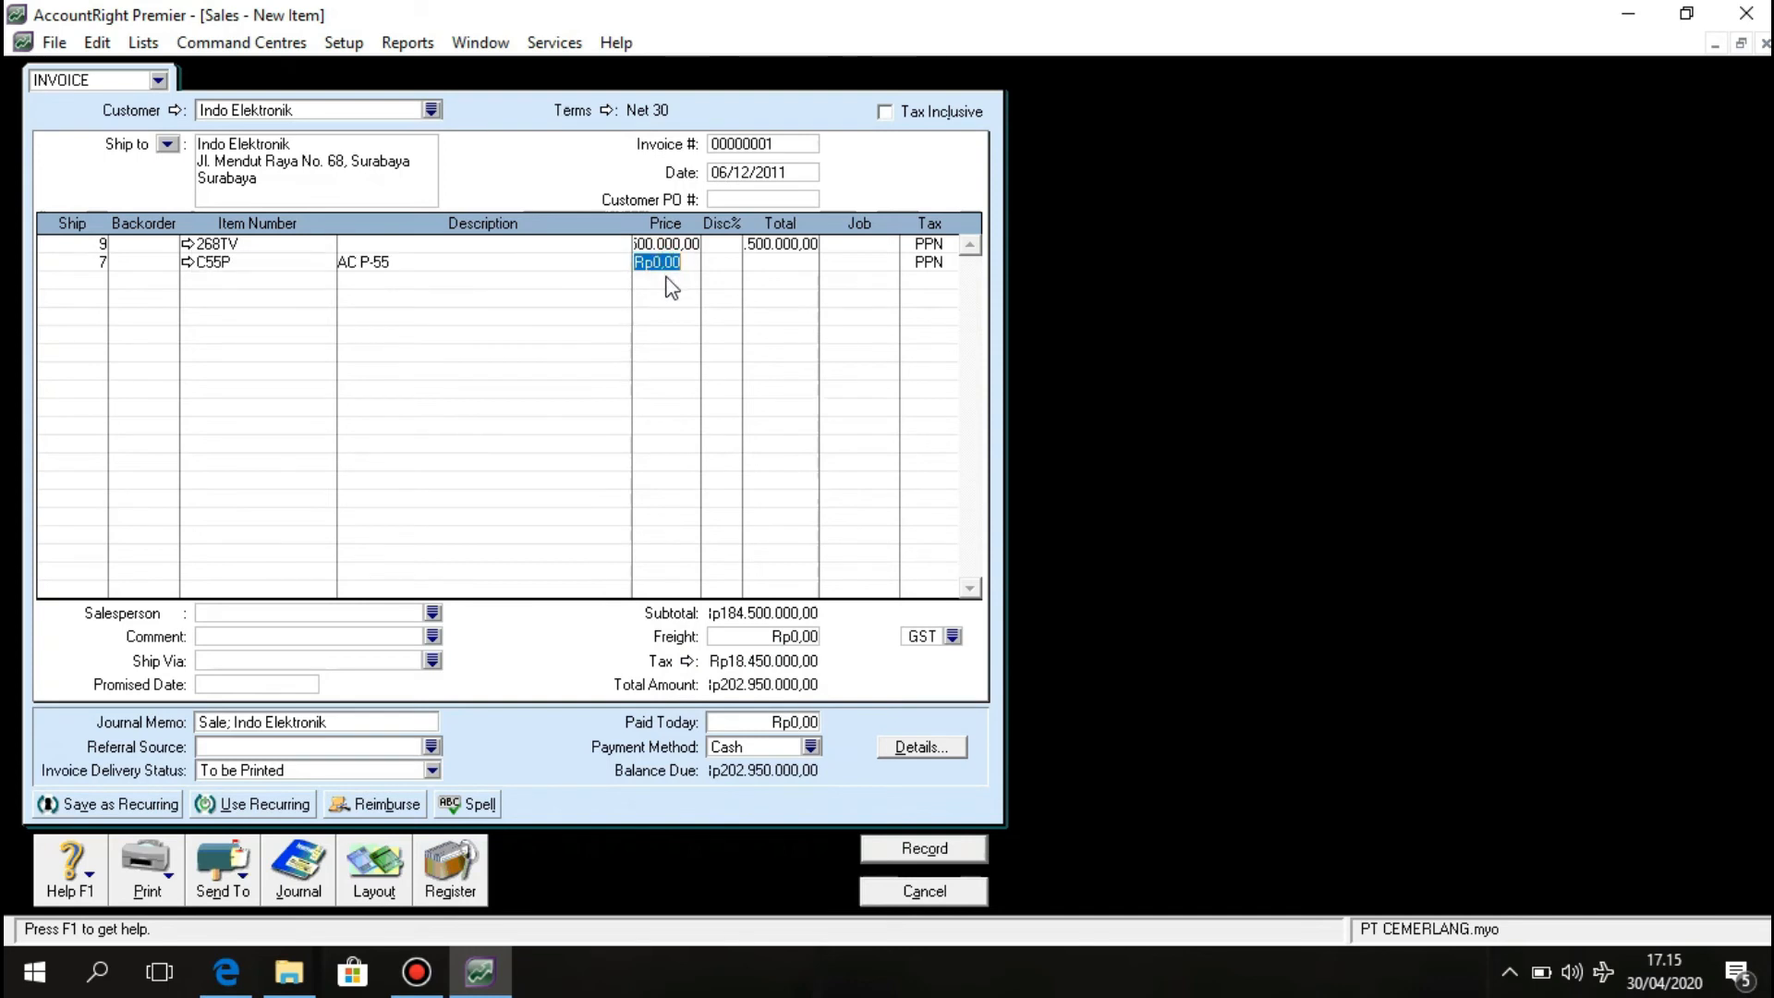
{"action": "type", "text": "25.000000"}
{"action": "key", "text": "Return"}
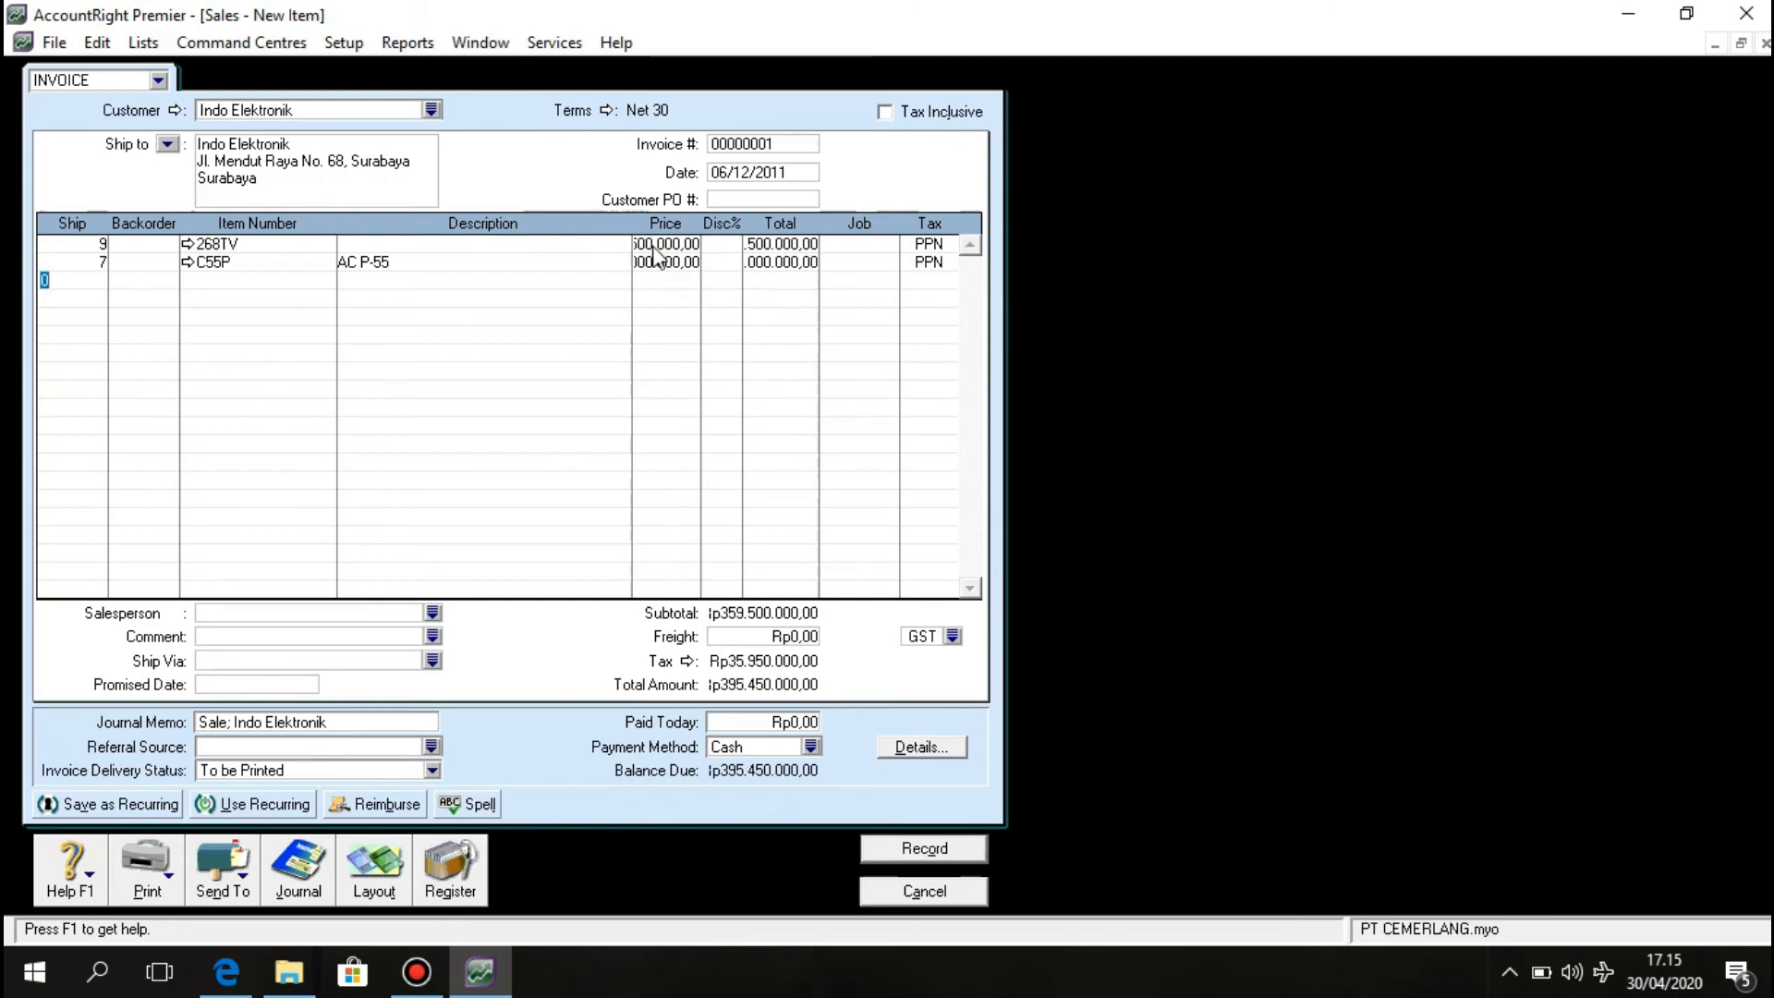
{"action": "left_click", "coordinate": [657, 263]}
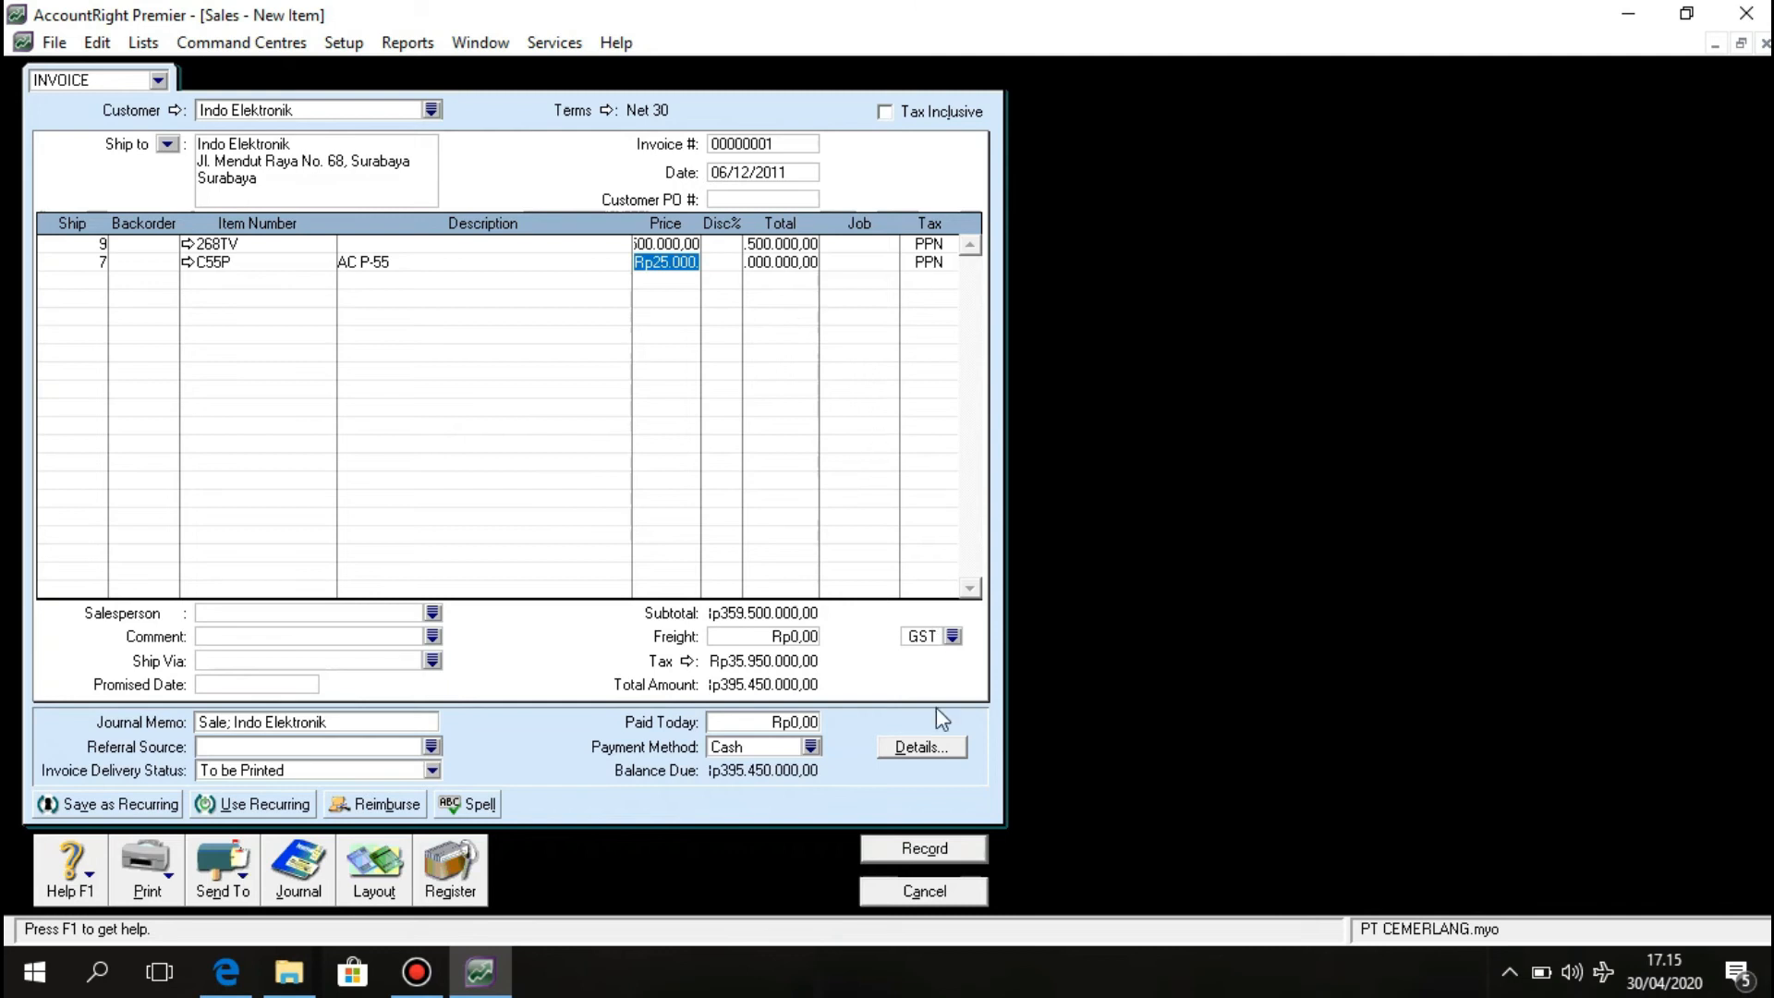
{"action": "left_click", "coordinate": [952, 637]}
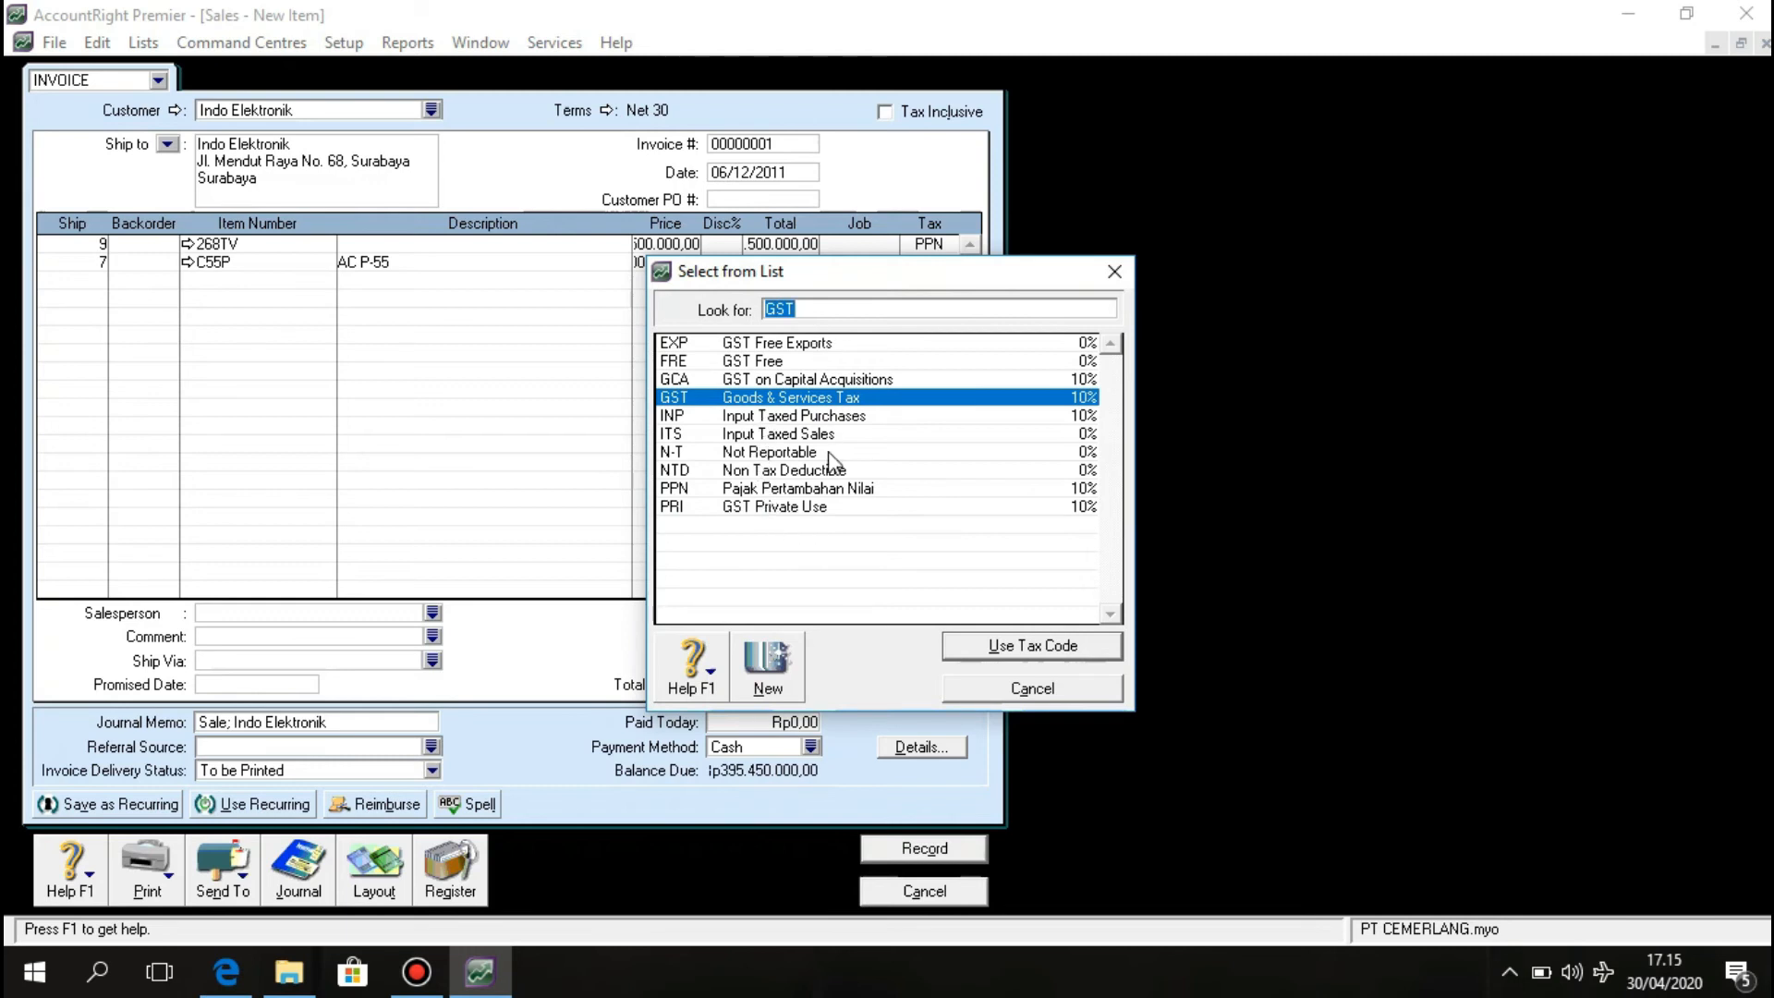
{"action": "left_click", "coordinate": [824, 489]}
{"action": "left_click", "coordinate": [1074, 653]}
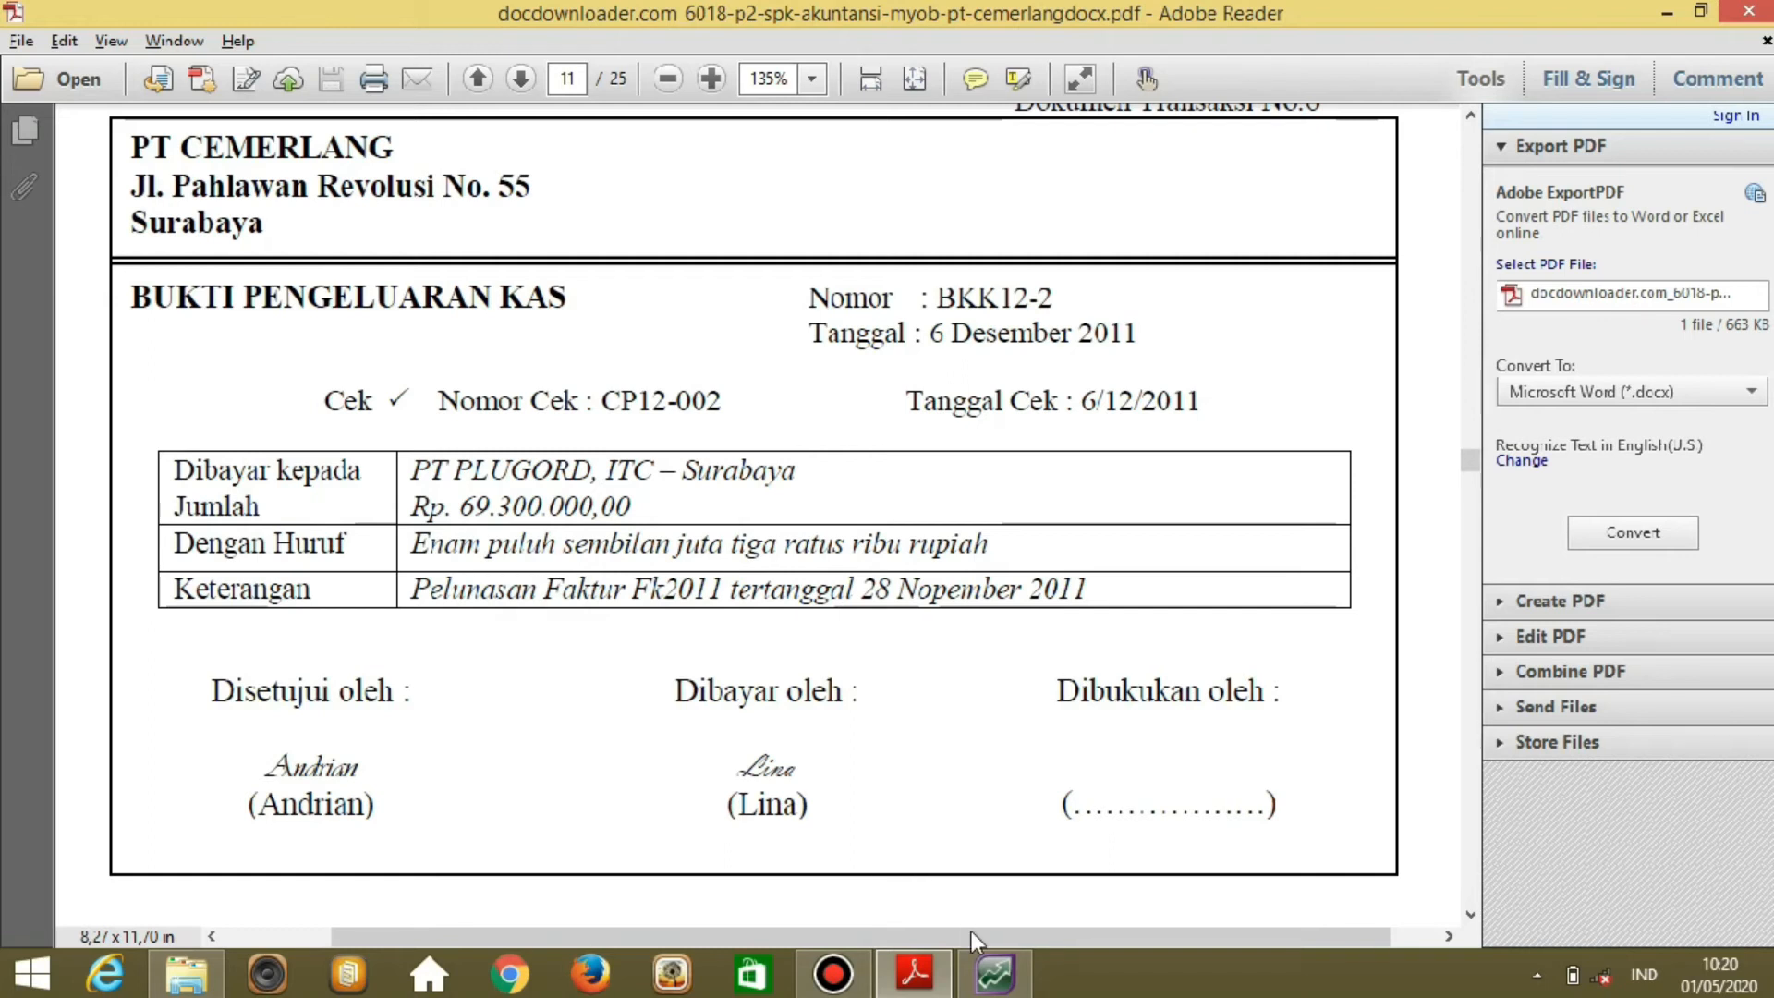
Start a Pay Bills payment to supplier PT PLUGORD.
{"action": "left_click", "coordinate": [994, 972]}
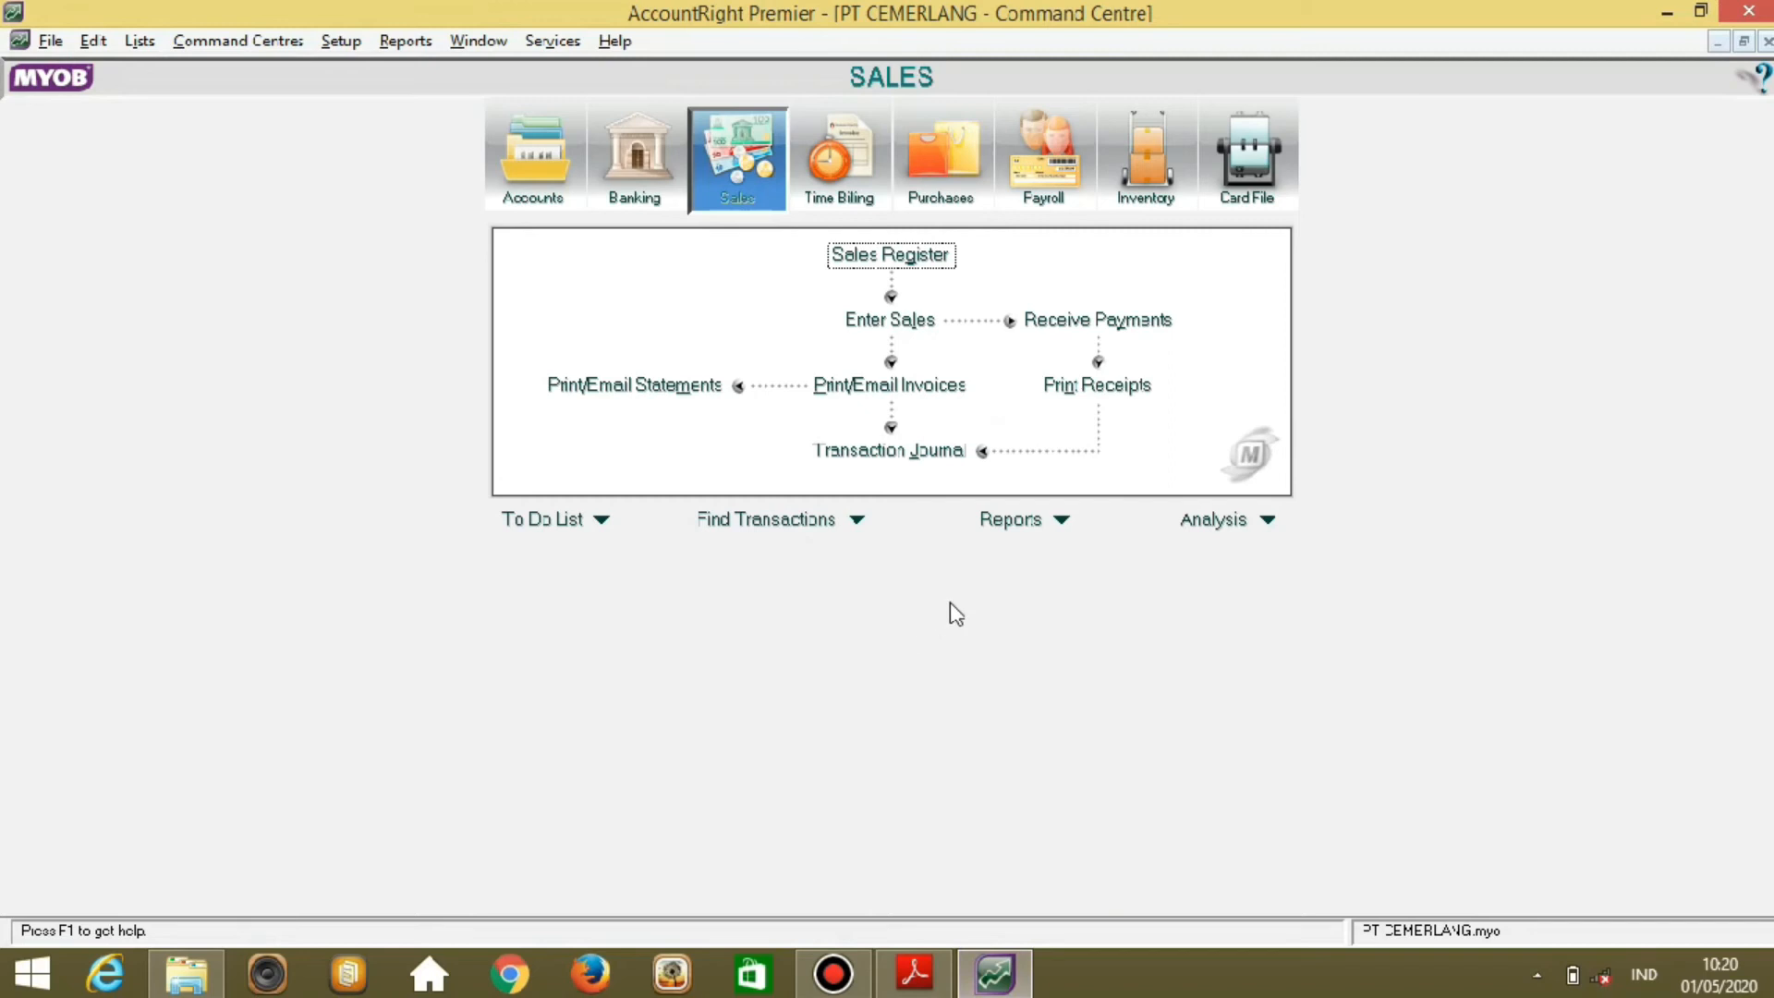
{"action": "left_click", "coordinate": [952, 198]}
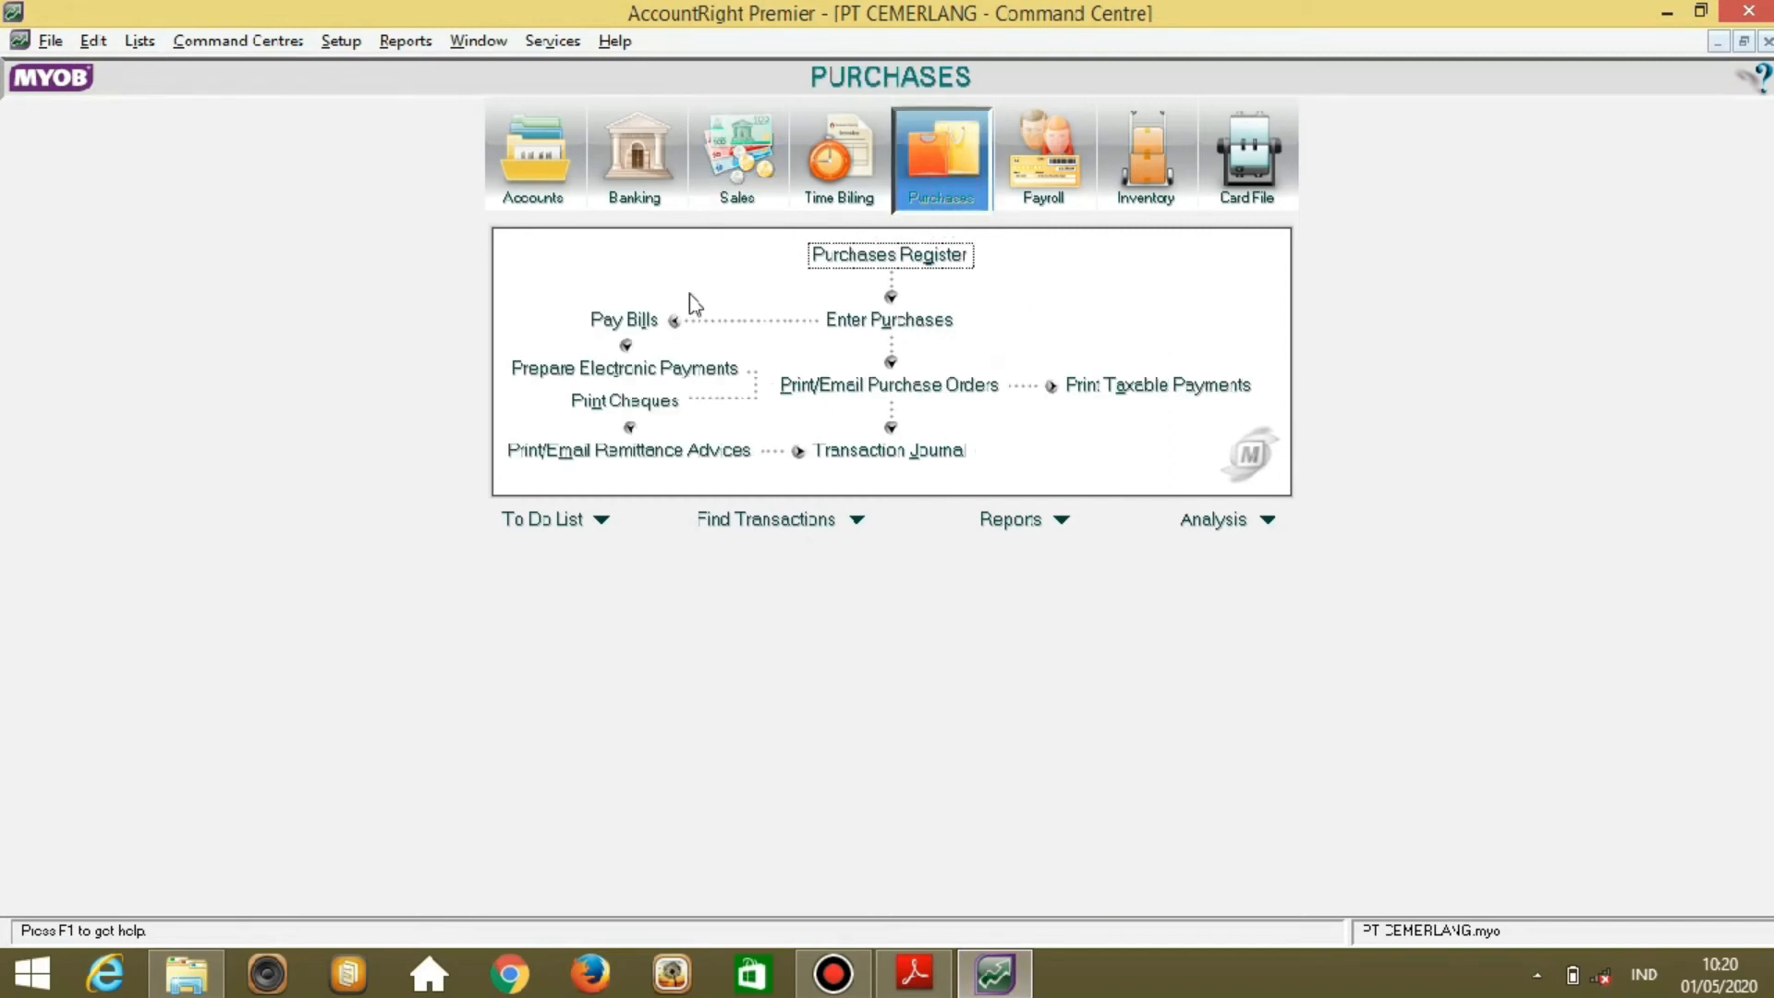
{"action": "left_click", "coordinate": [640, 324]}
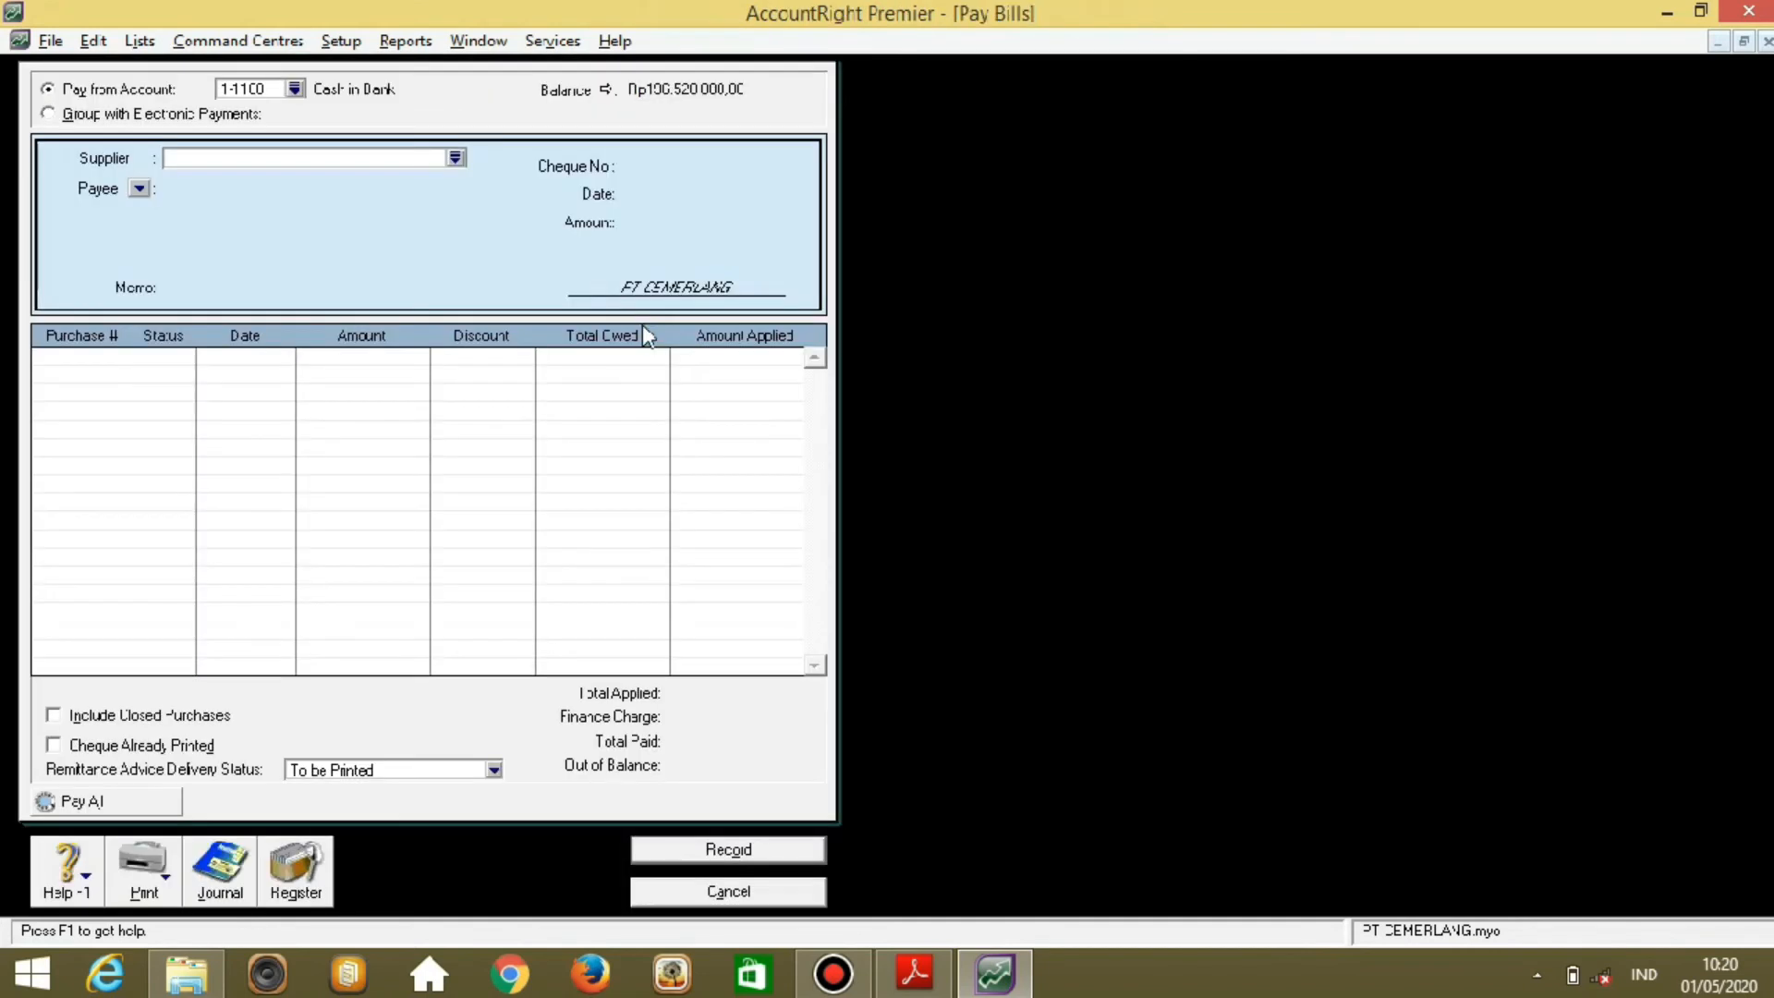
{"action": "left_click", "coordinate": [454, 158]}
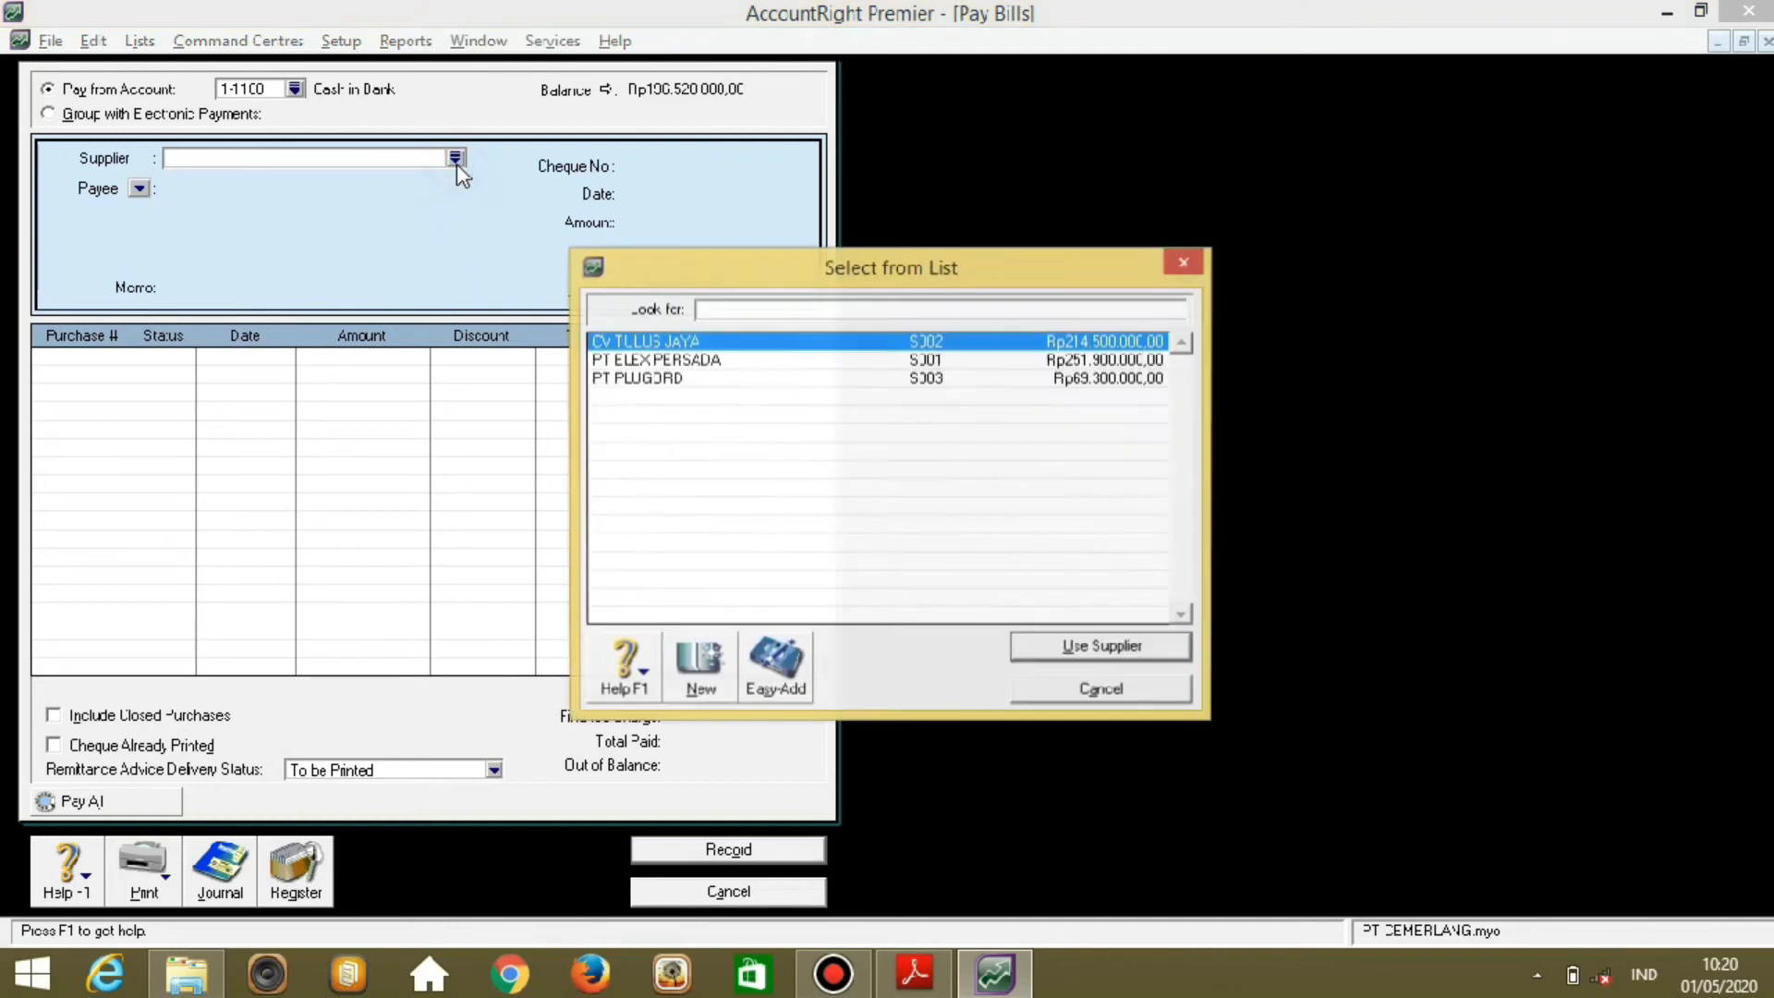
{"action": "left_click", "coordinate": [661, 378]}
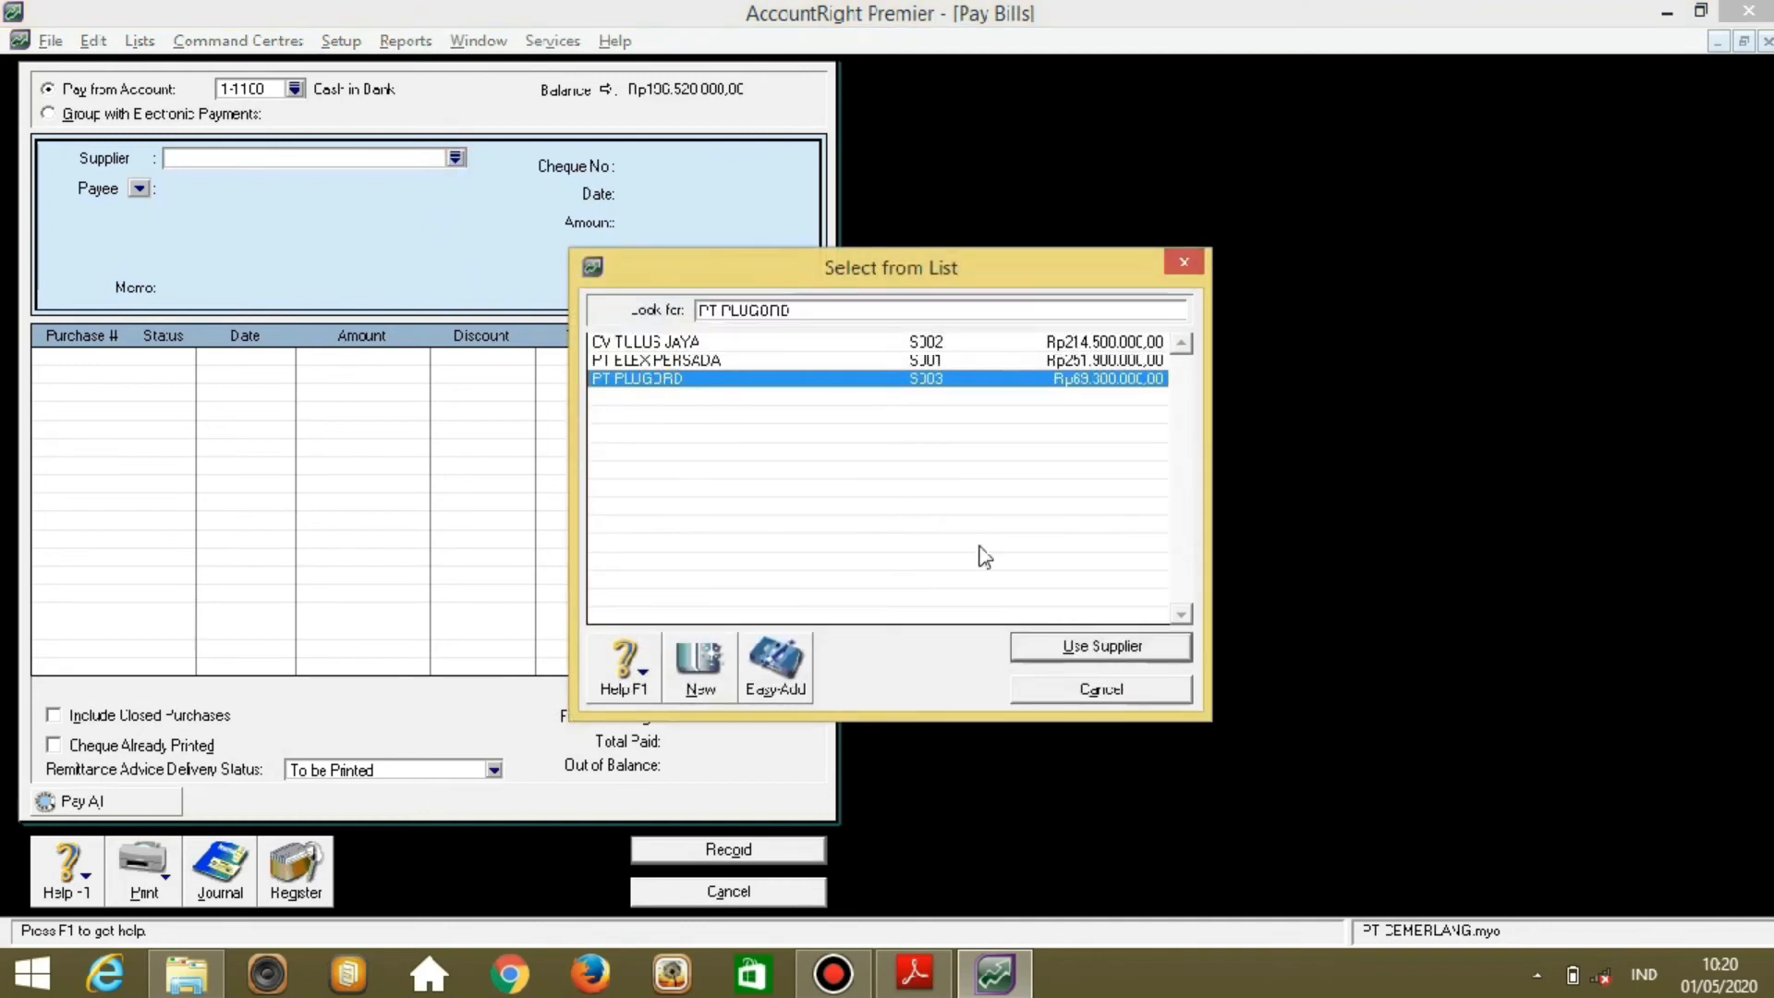
{"action": "left_click", "coordinate": [1056, 650]}
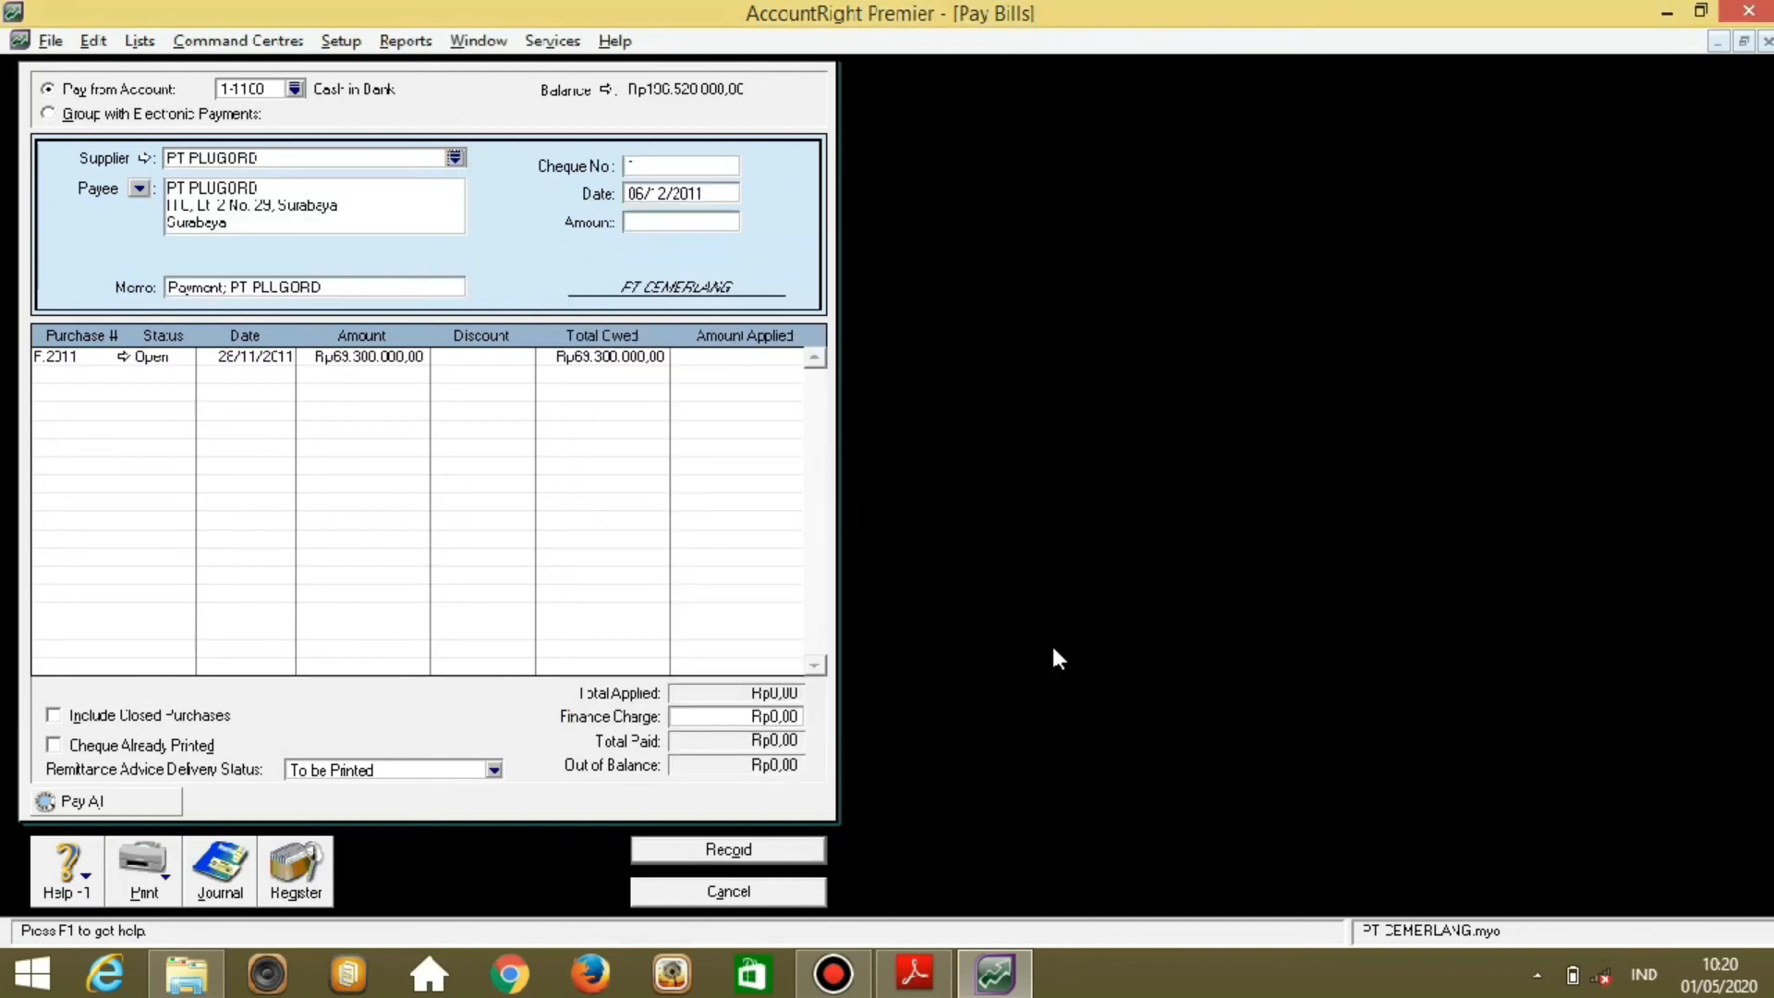
Enter cheque BKK12-2 for 69300000, apply it to the open purchase, and record it.
{"action": "left_click", "coordinate": [675, 166]}
{"action": "type", "text": "BKK12-2"}
{"action": "key", "text": "Tab"}
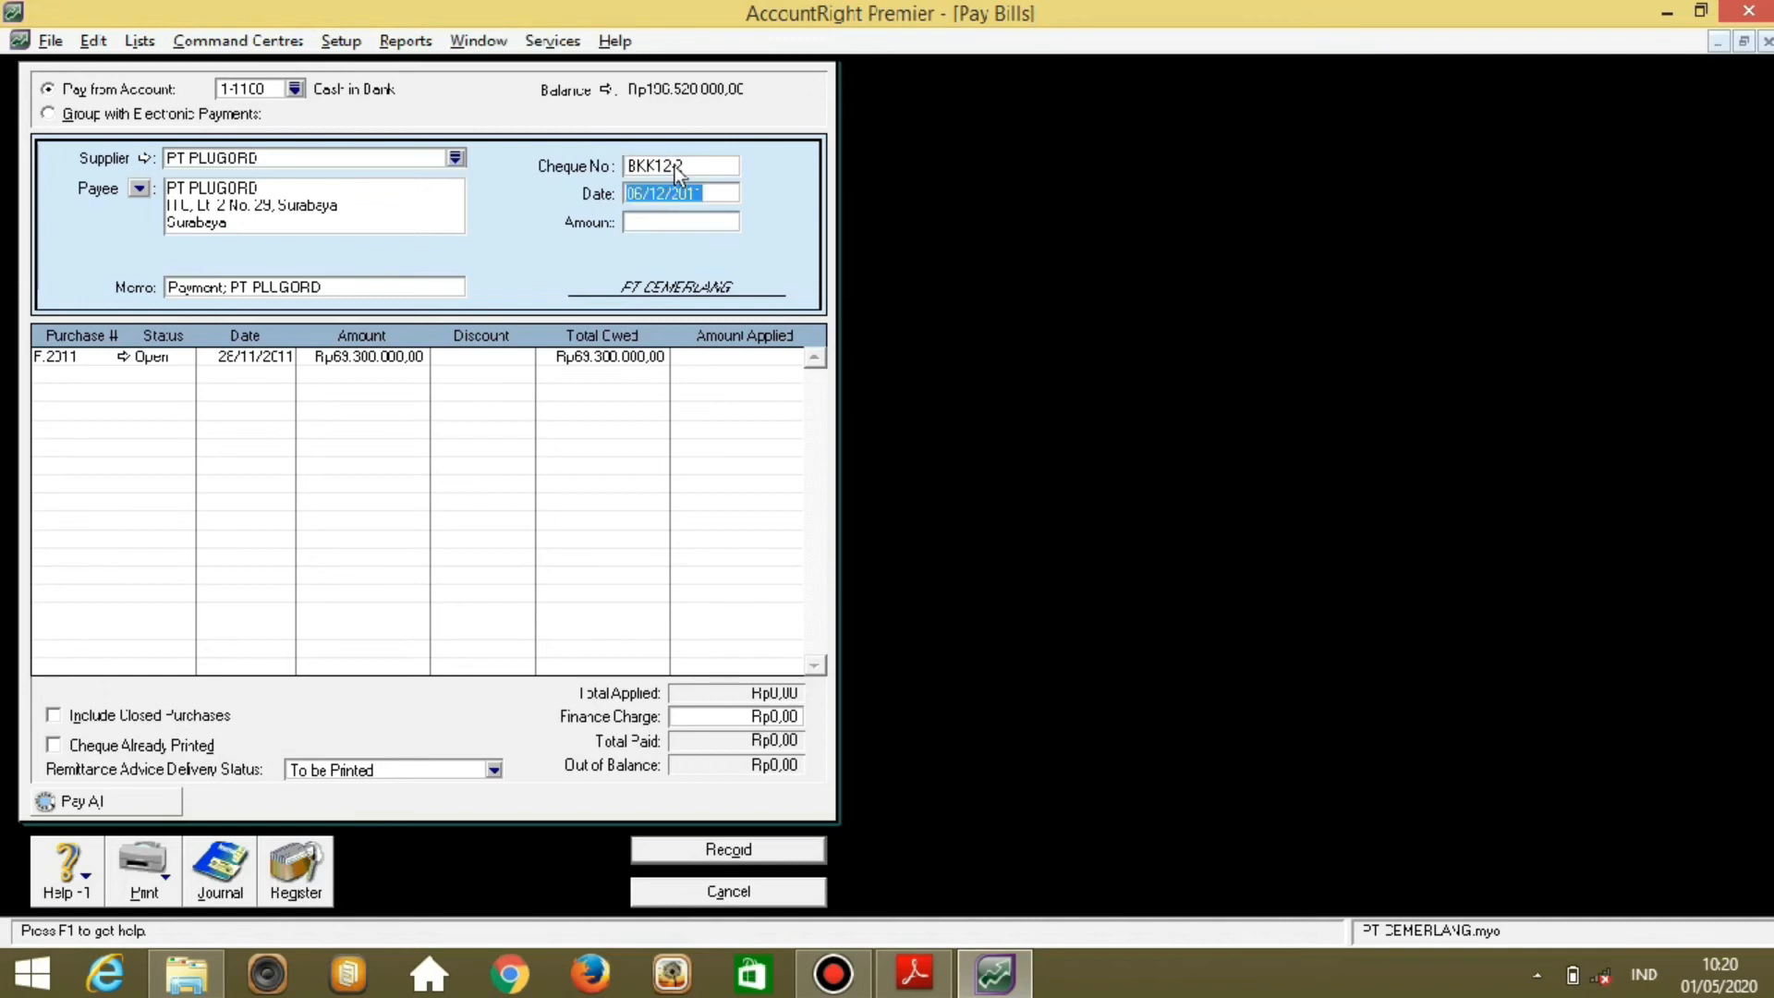
{"action": "left_click", "coordinate": [677, 226]}
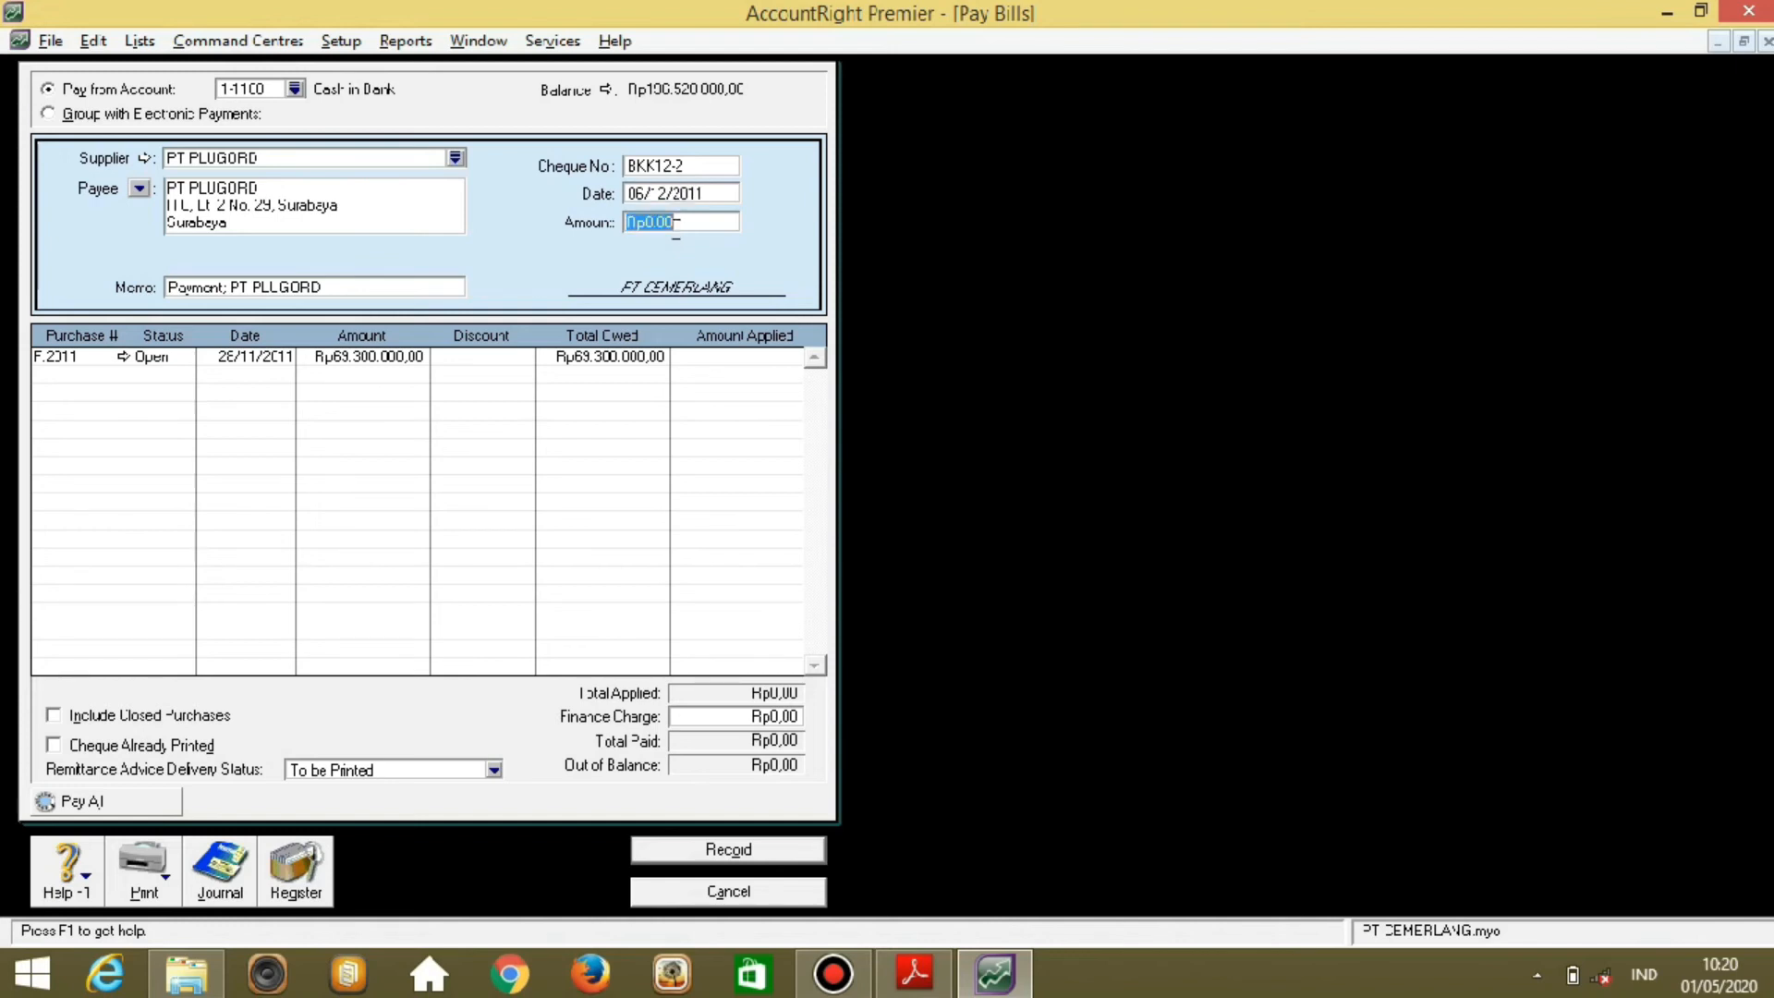
{"action": "type", "text": "69300000"}
{"action": "key", "text": "Tab"}
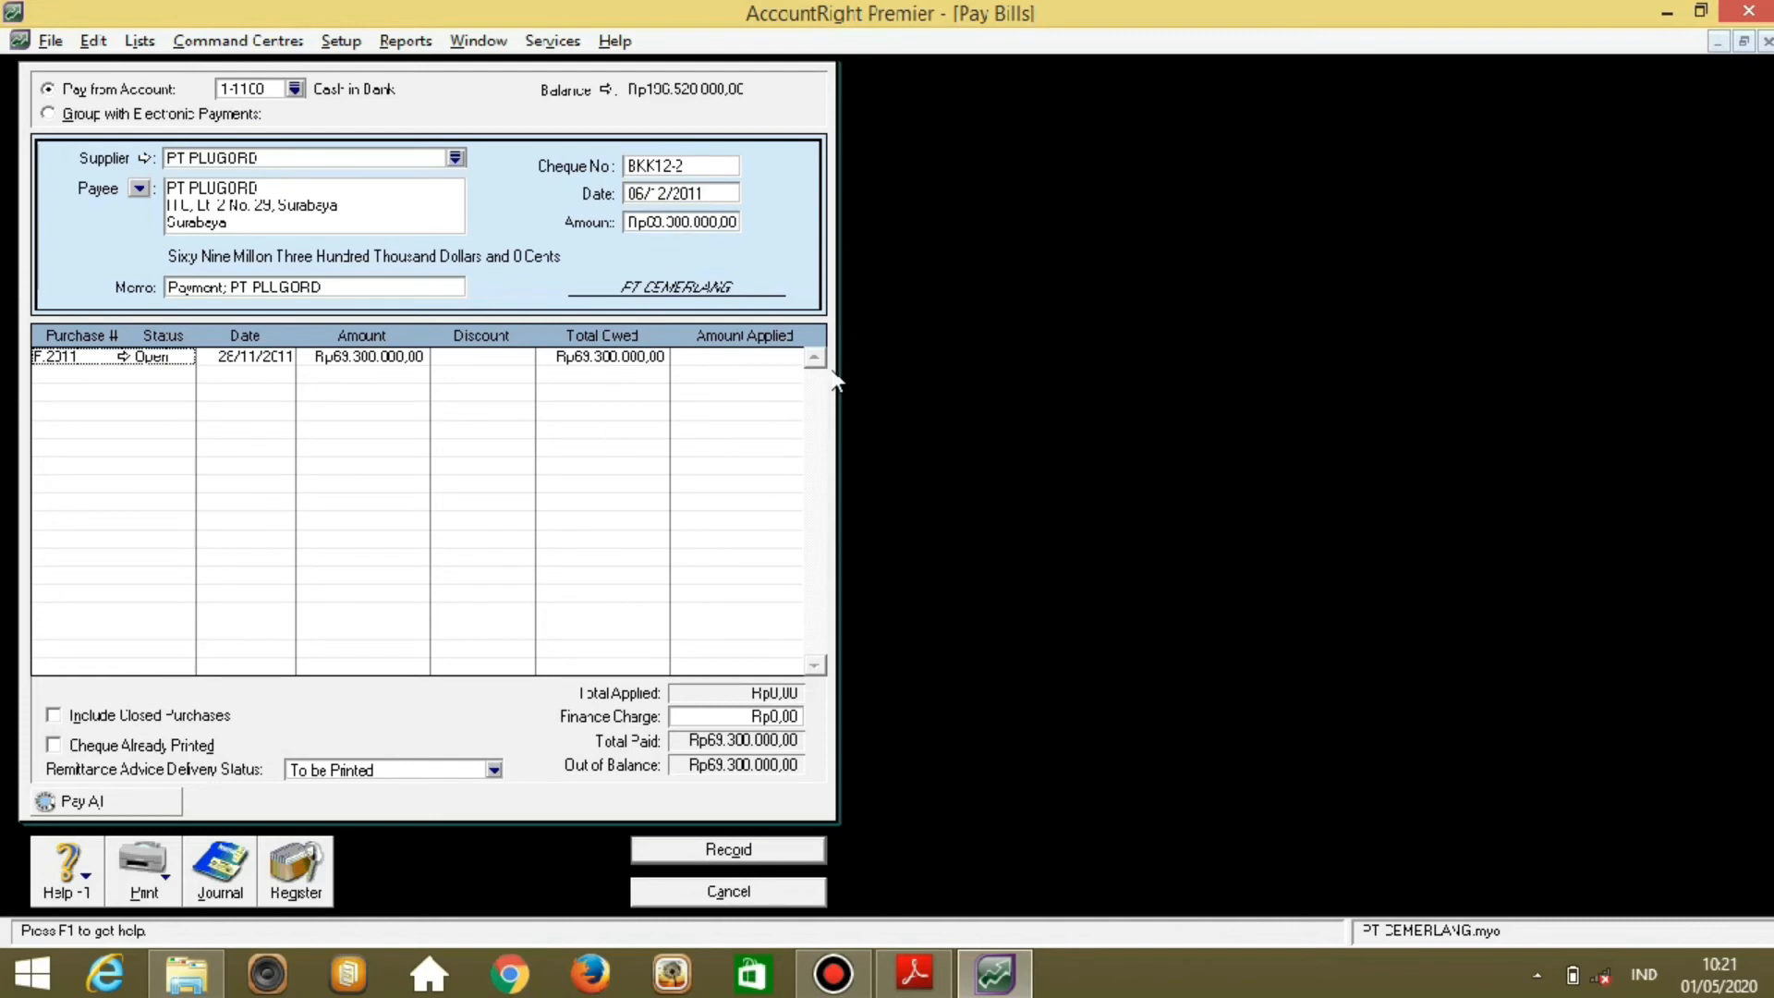
{"action": "left_click", "coordinate": [724, 361]}
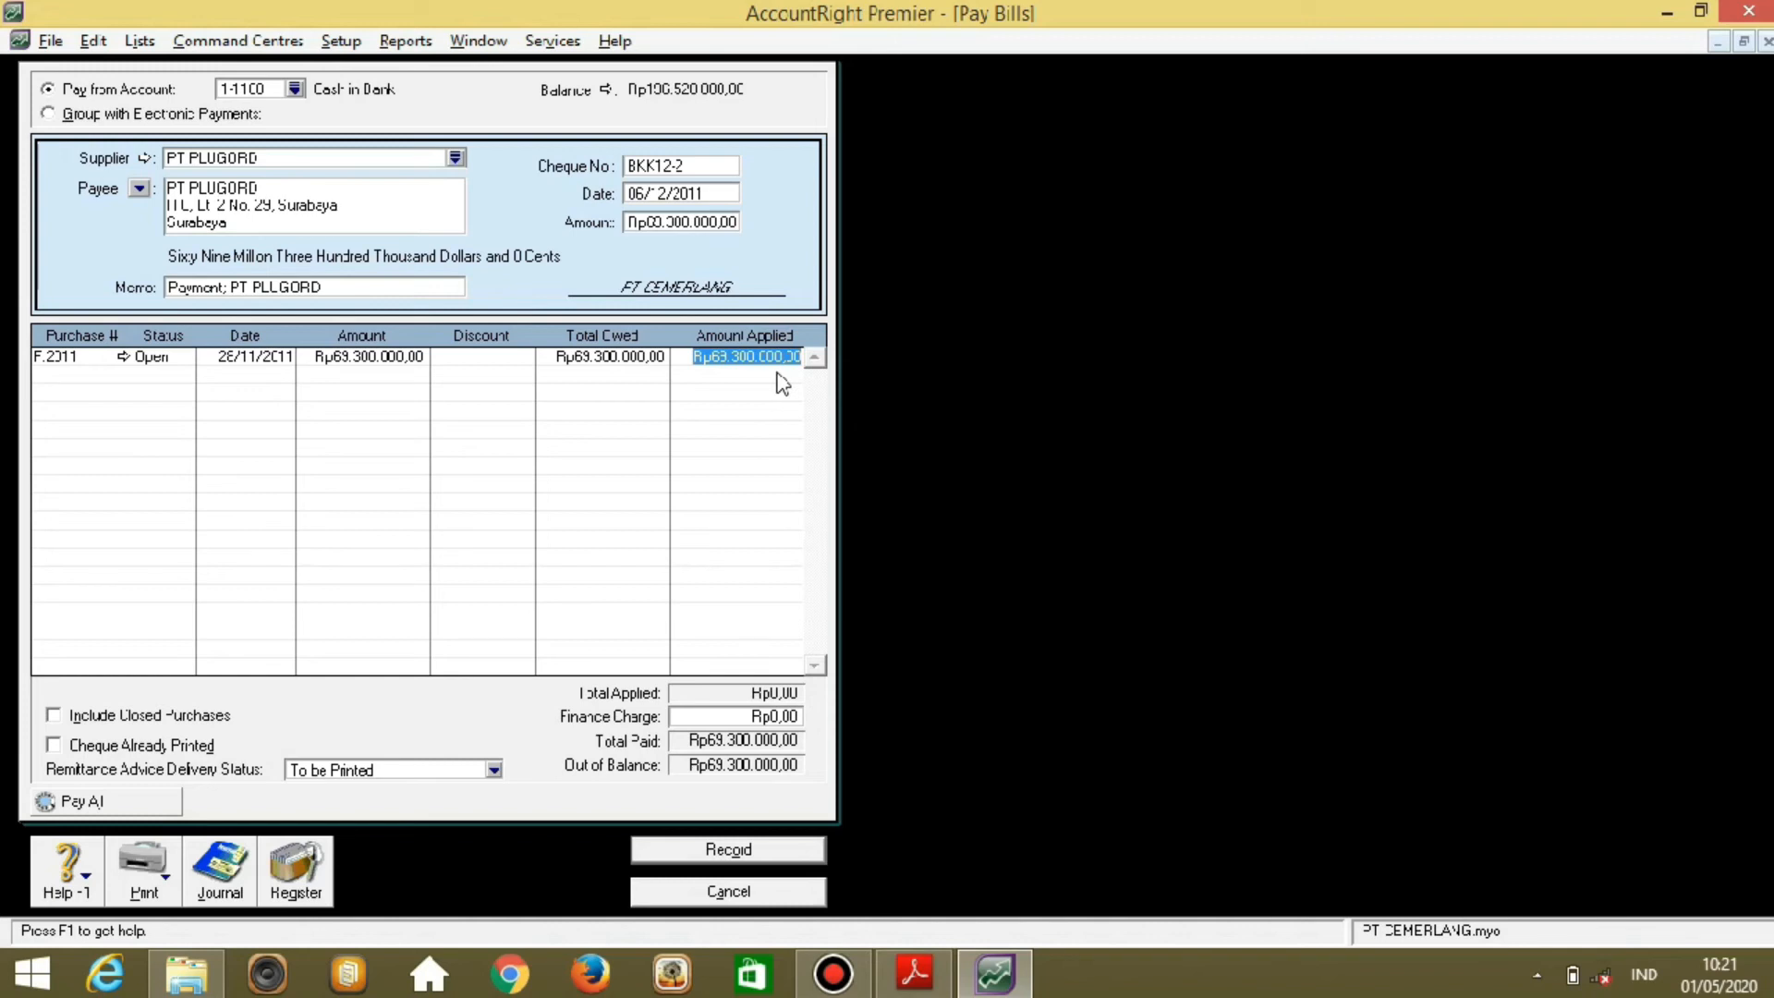
{"action": "key", "text": "Tab"}
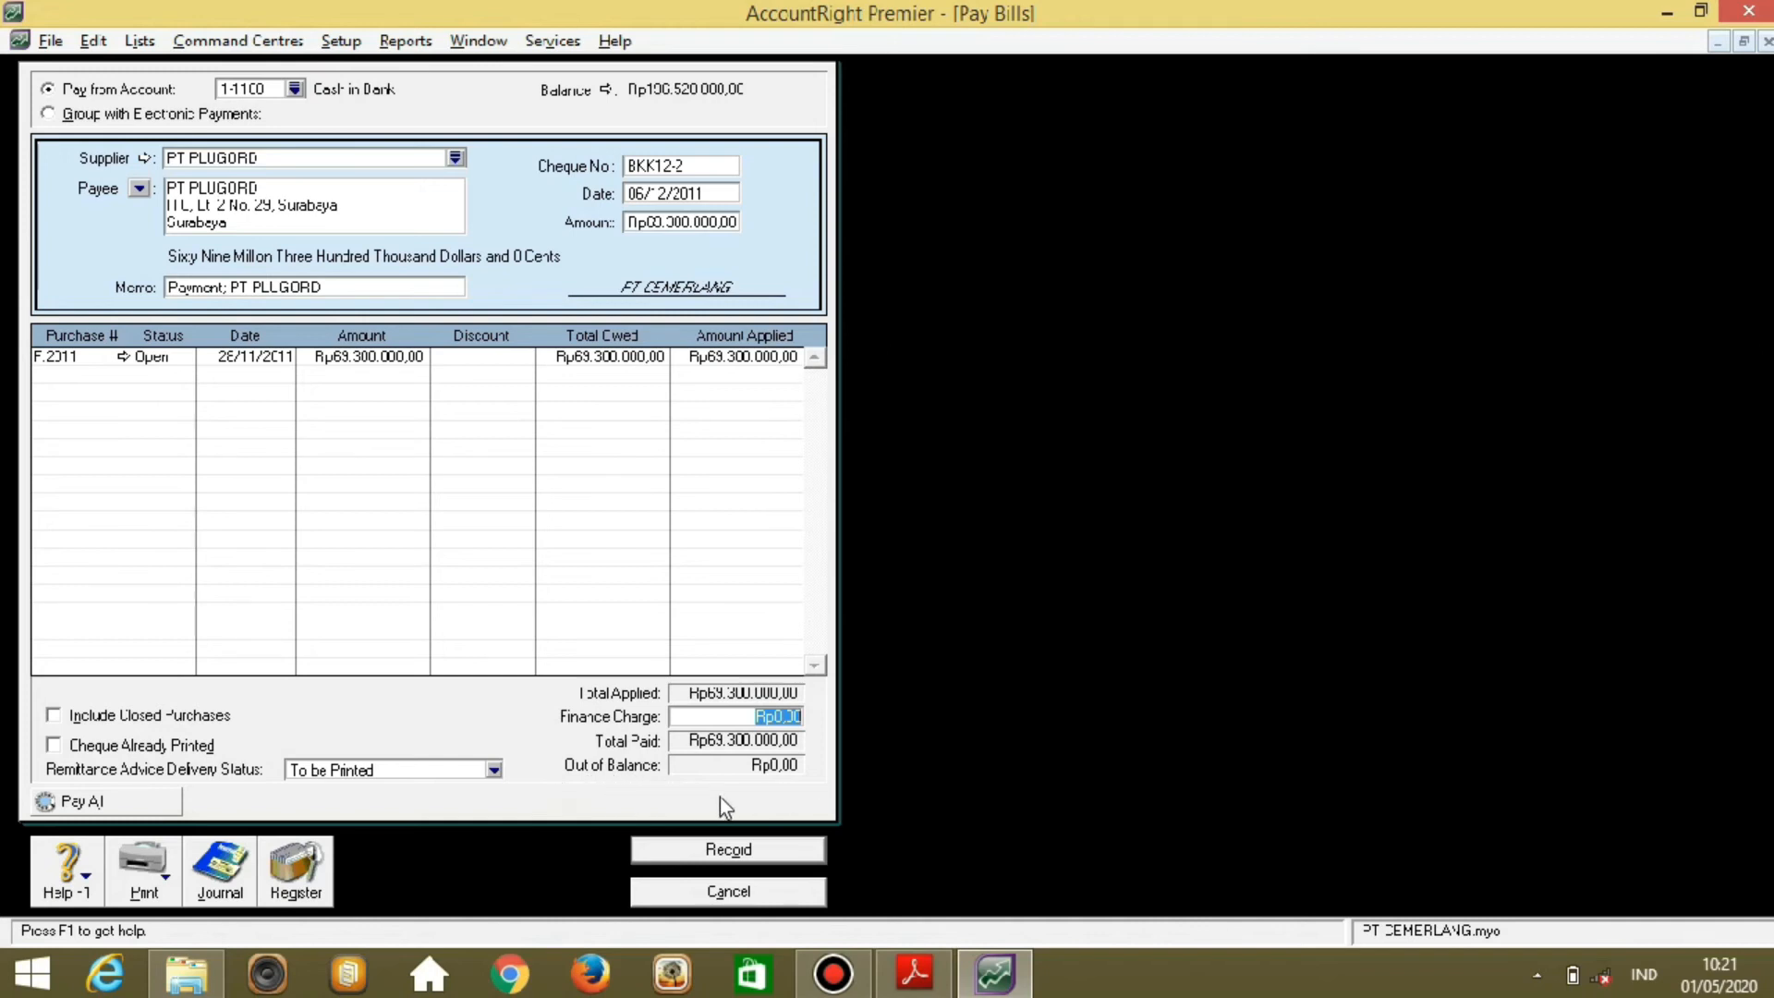
{"action": "left_click", "coordinate": [772, 861]}
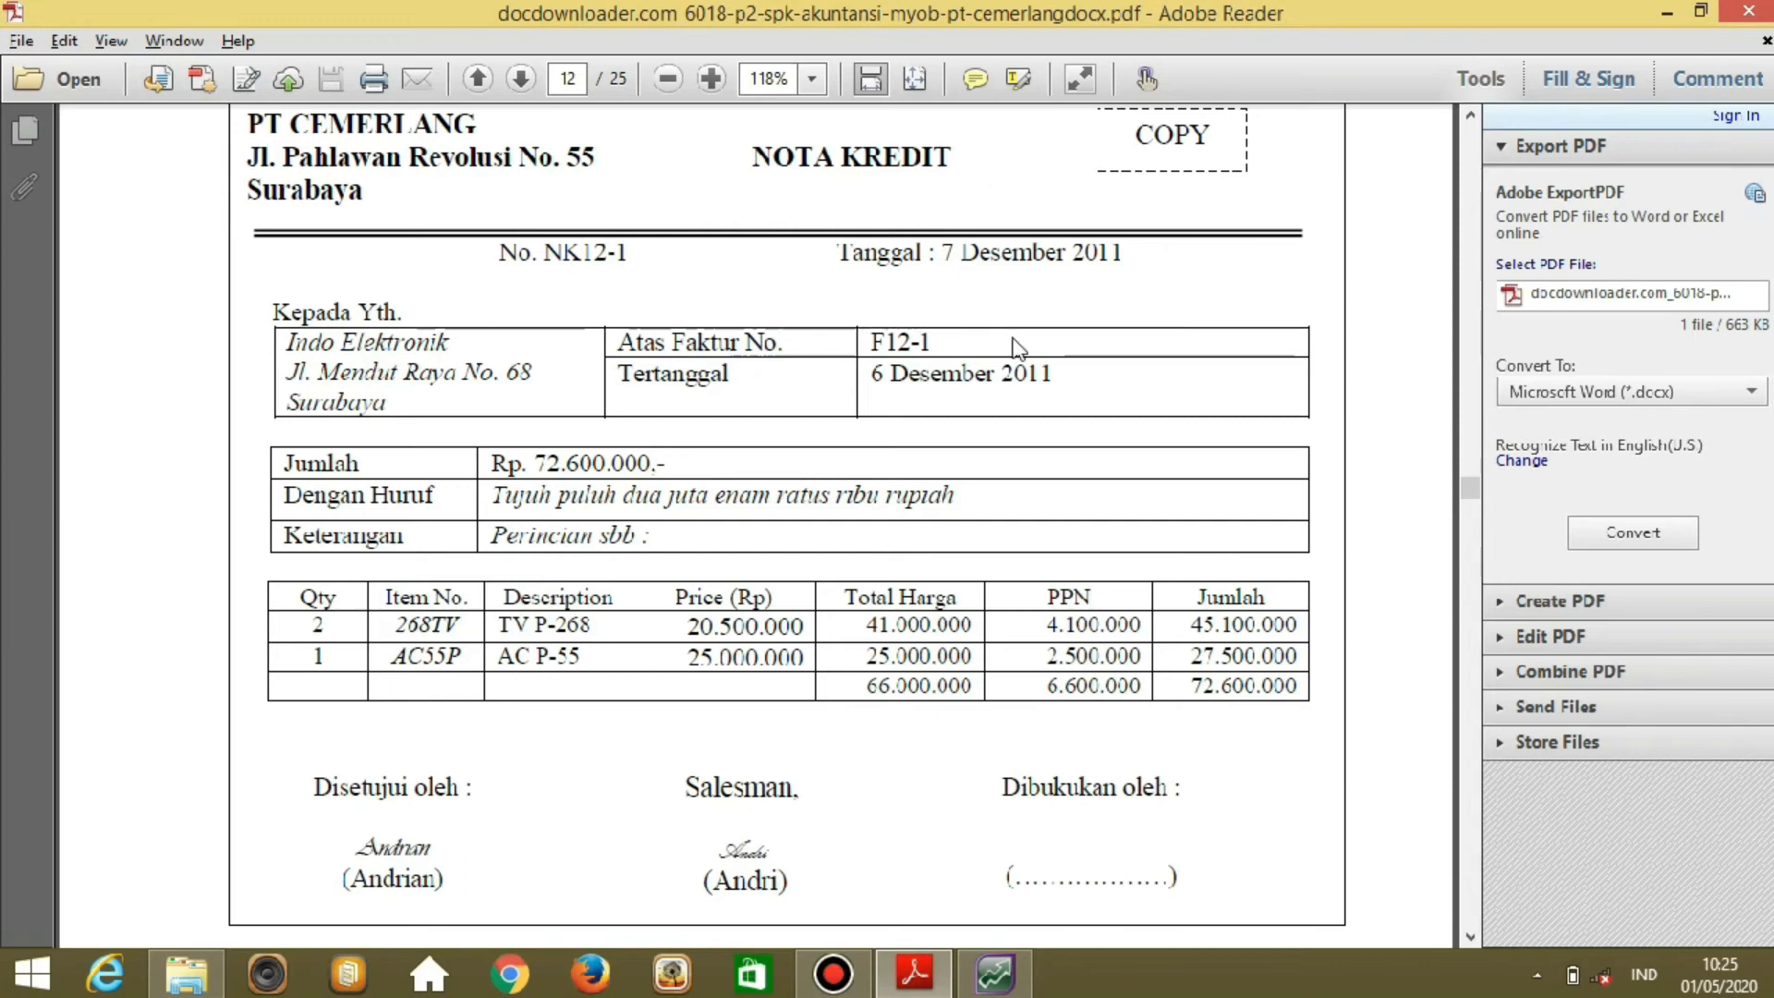
Start a new sales entry for customer Indo Elektronik.
{"action": "left_click", "coordinate": [979, 971]}
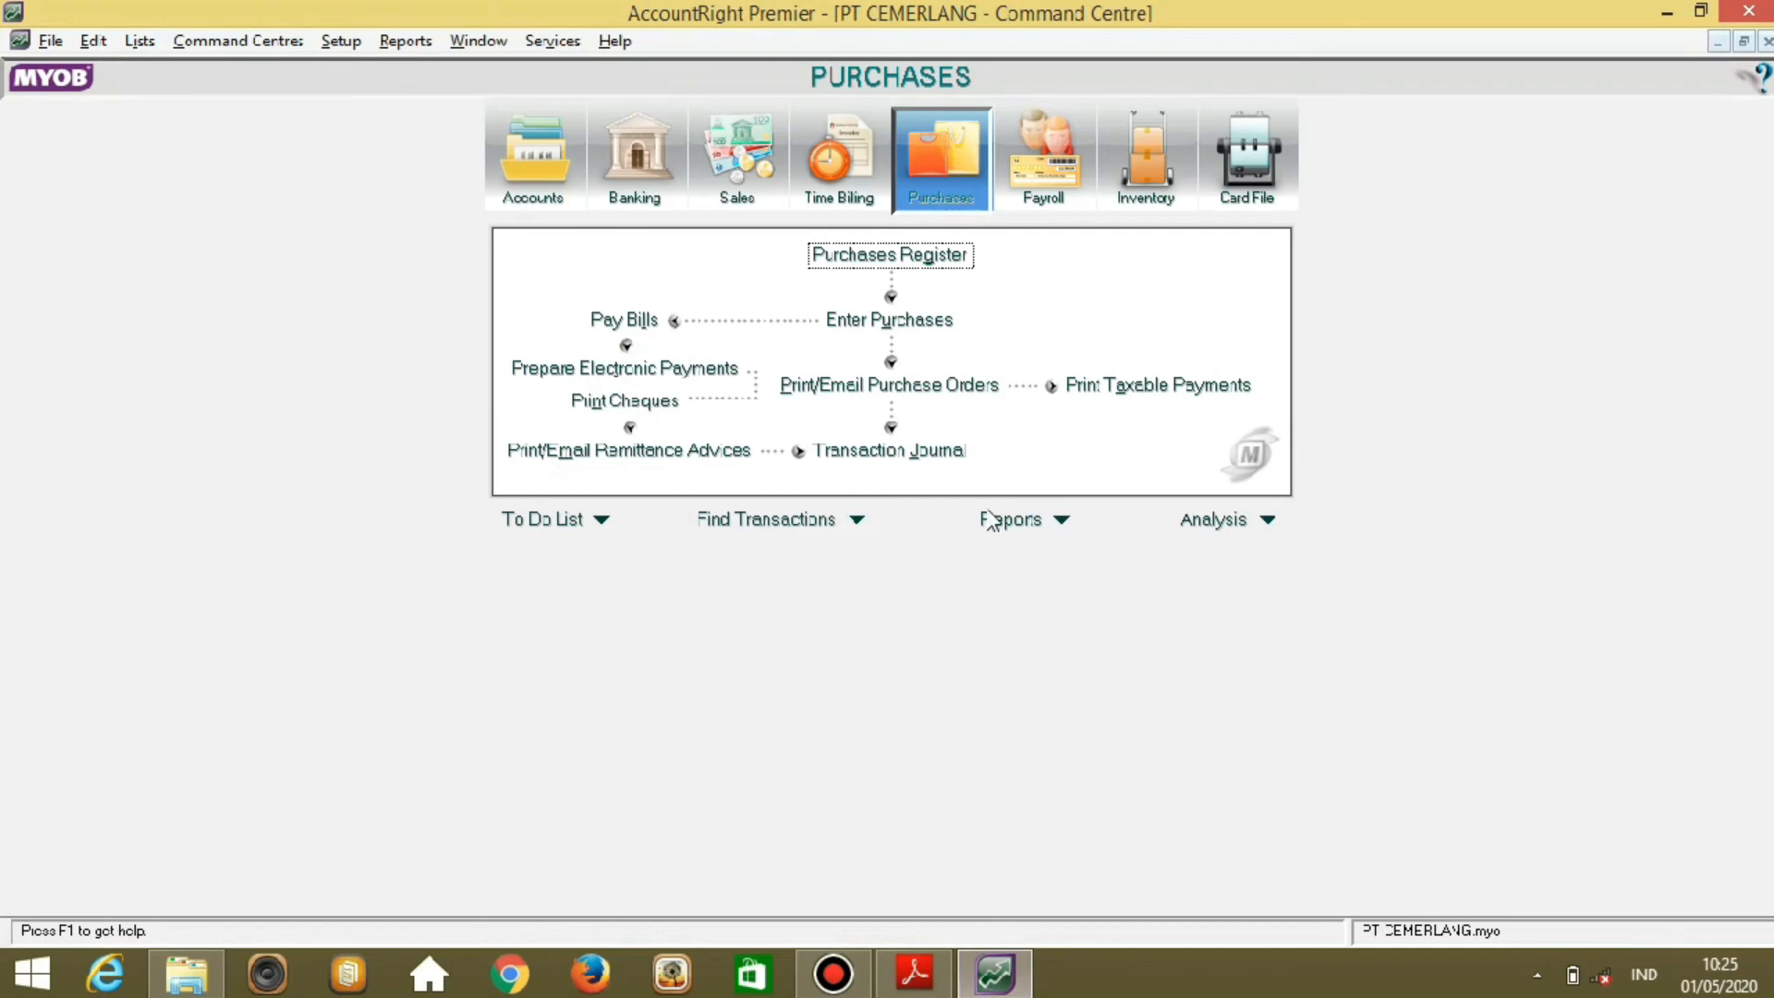
{"action": "left_click", "coordinate": [750, 177]}
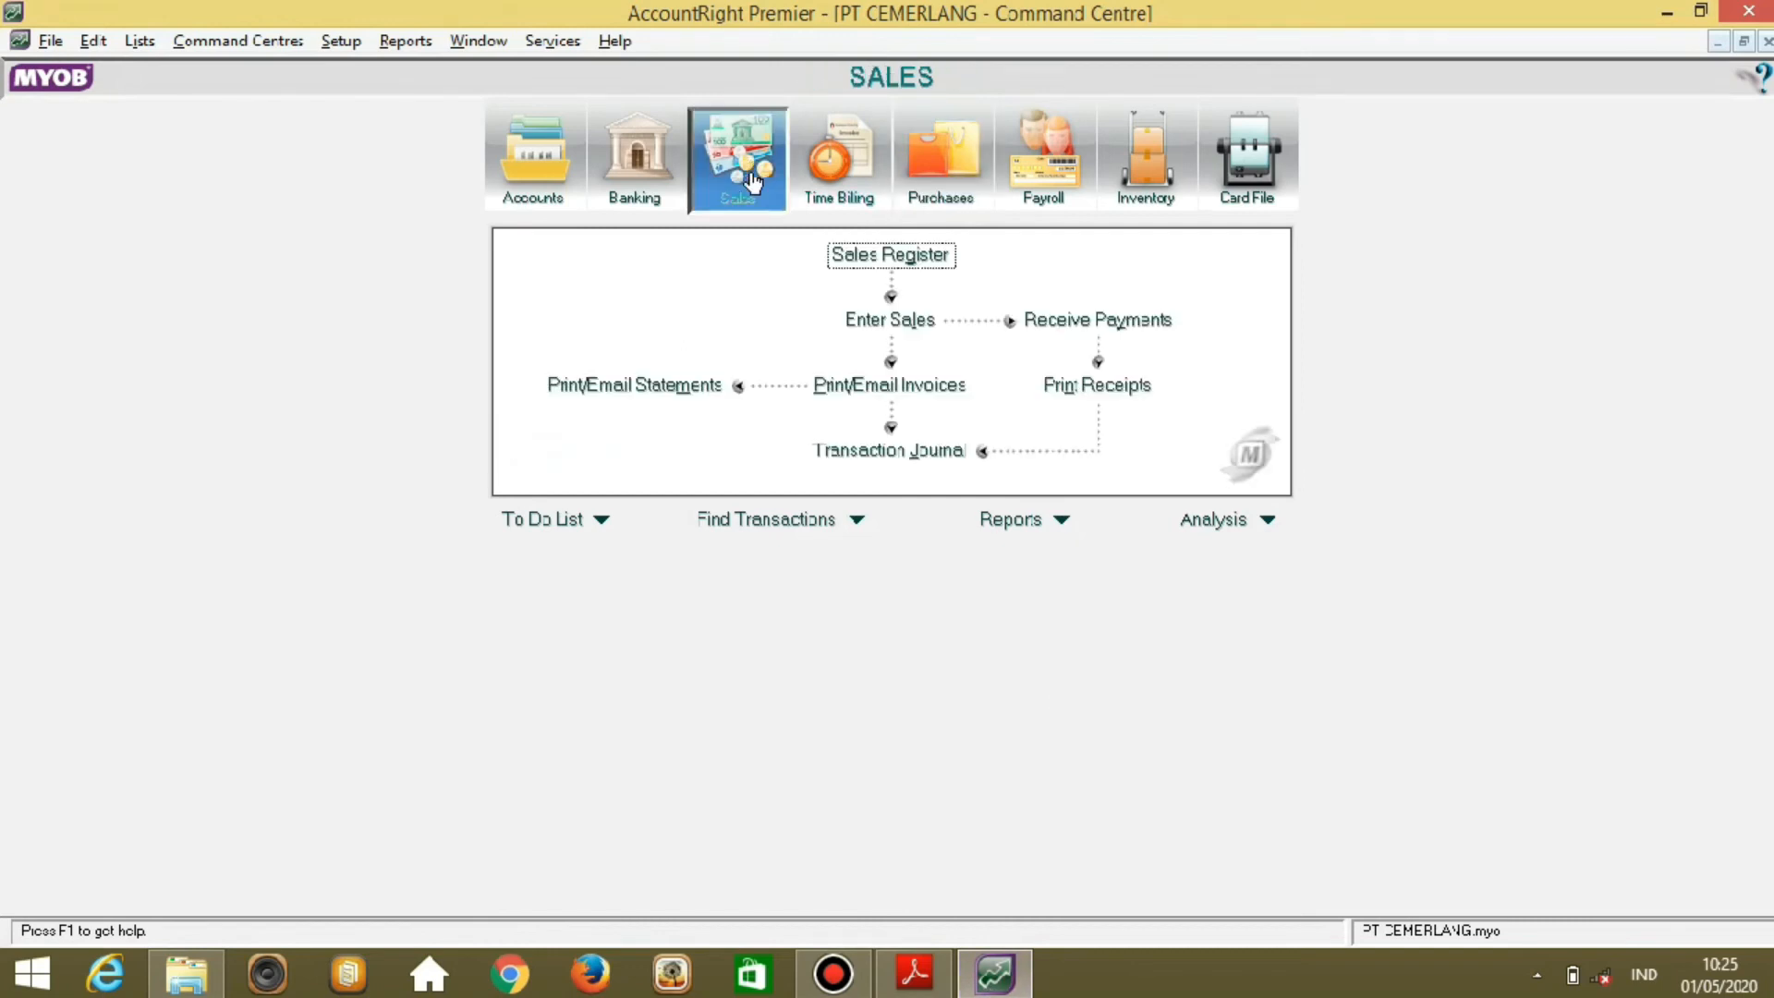
{"action": "left_click", "coordinate": [869, 337]}
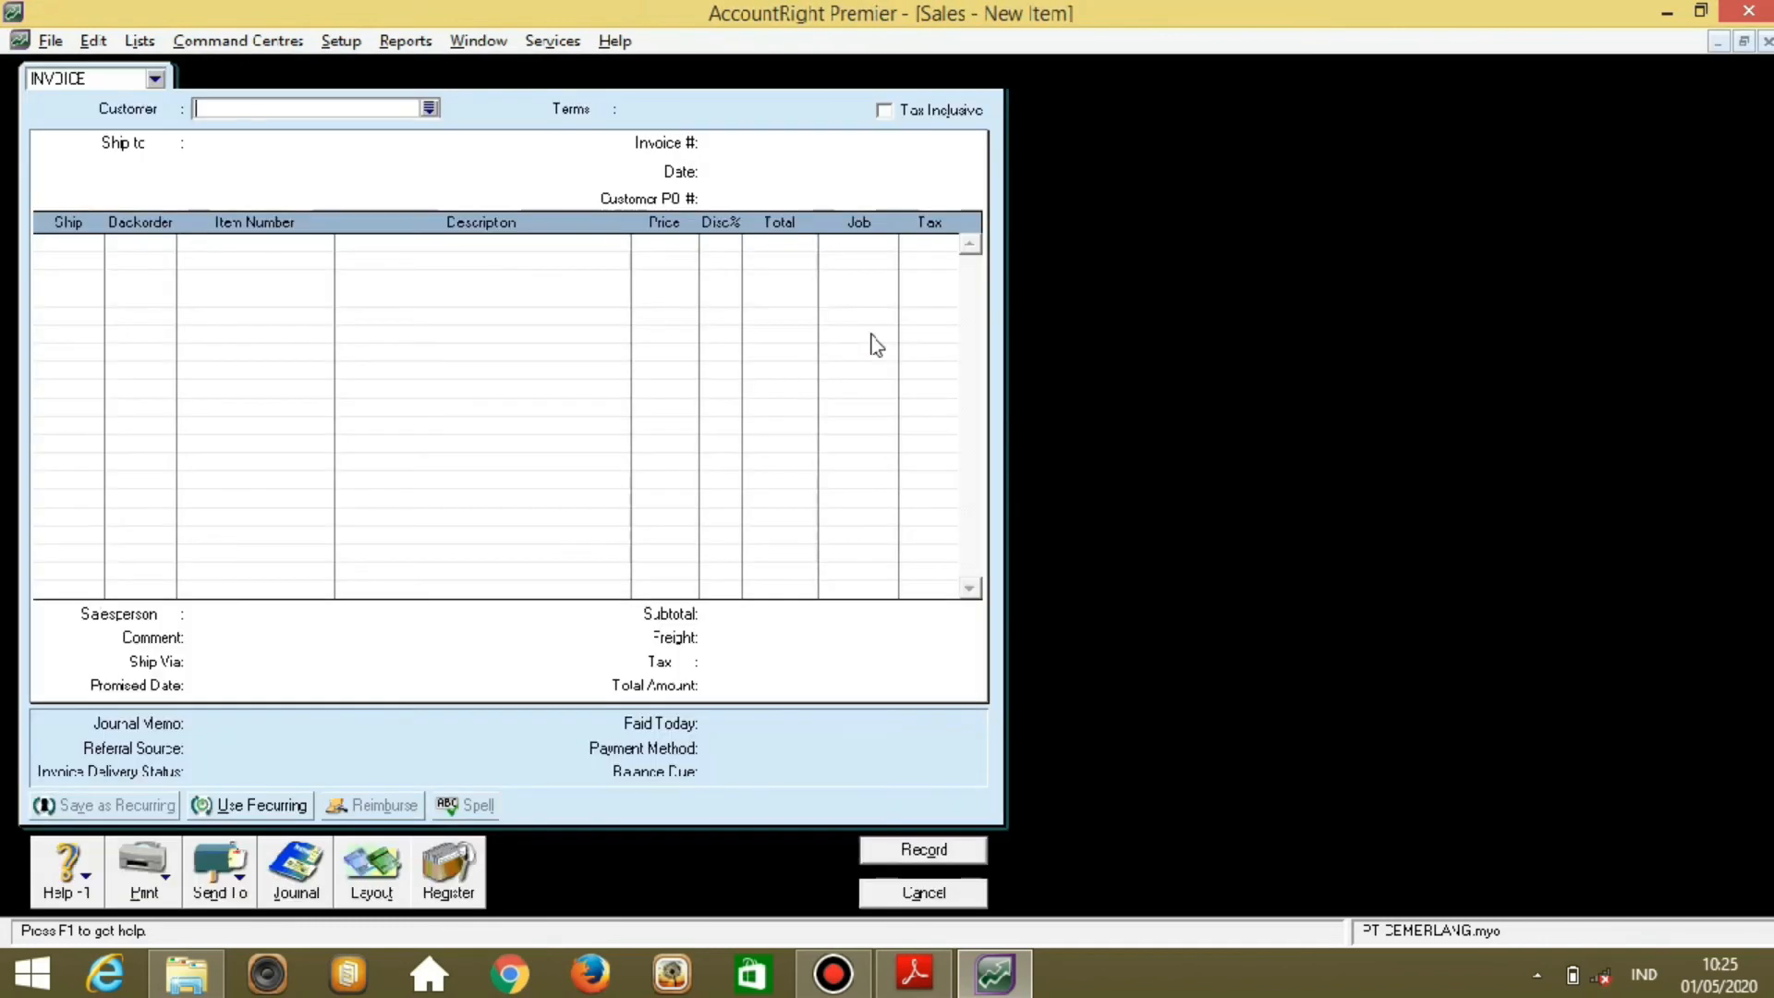
{"action": "left_click", "coordinate": [429, 109]}
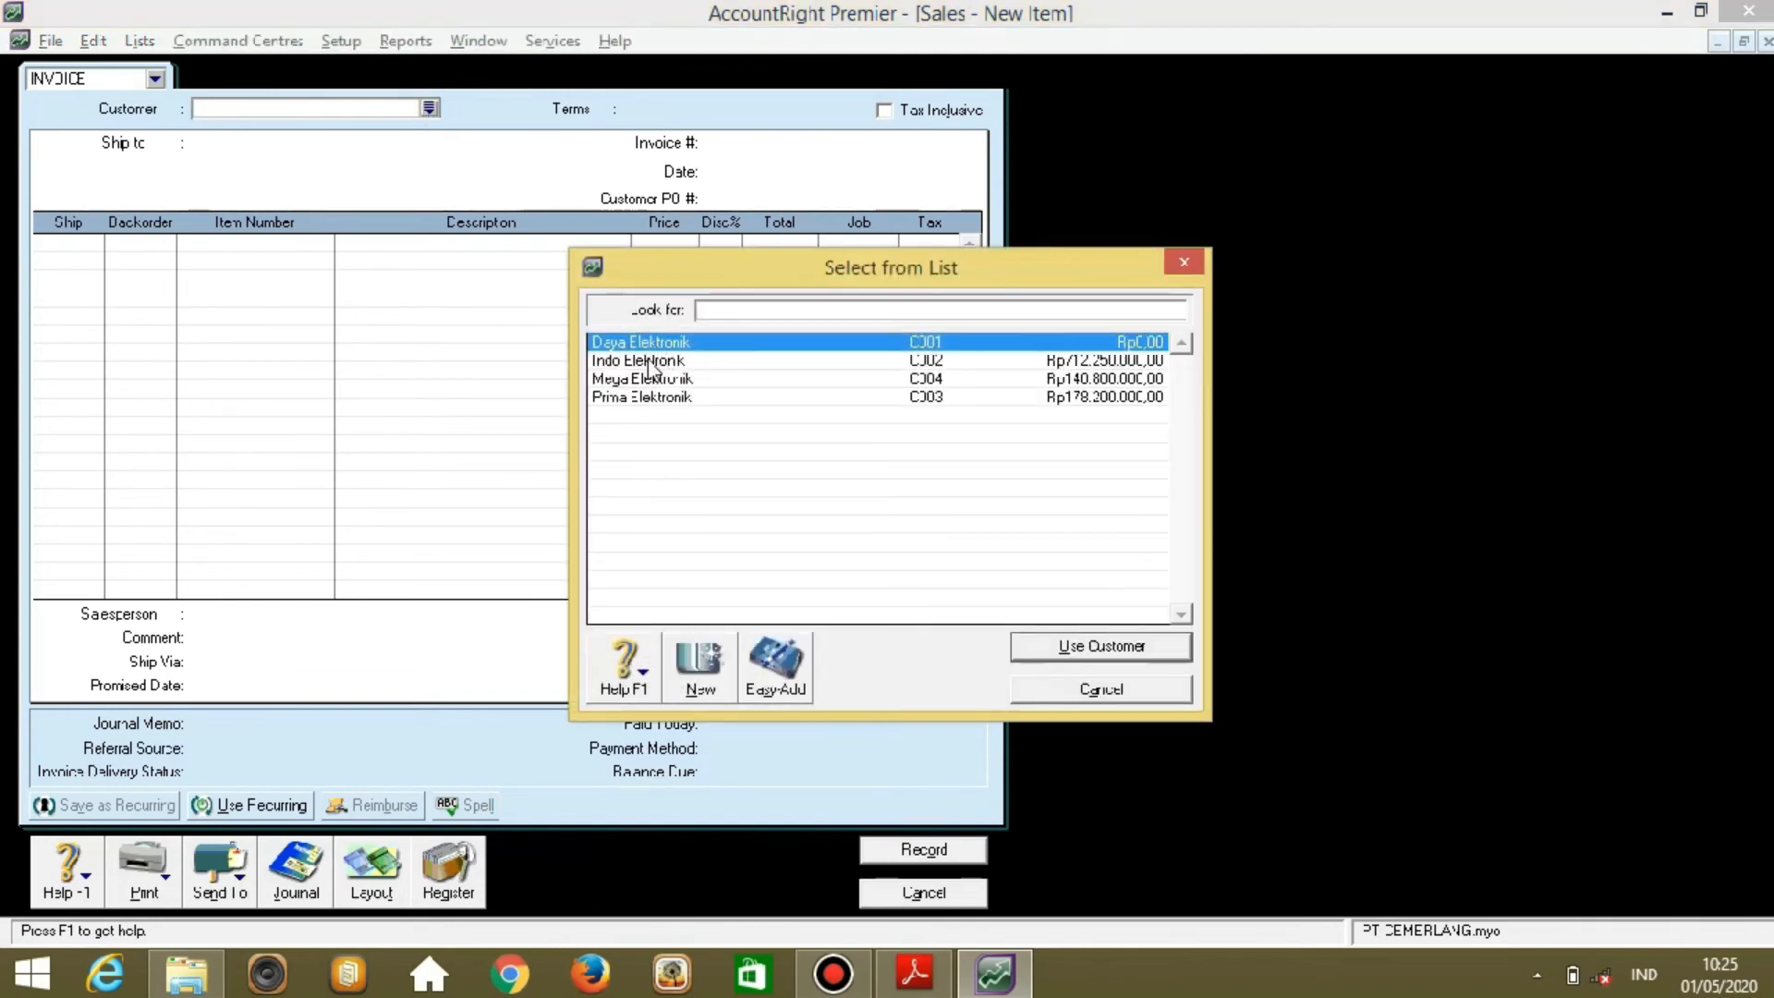
{"action": "left_click", "coordinate": [653, 363]}
{"action": "double_click", "coordinate": [651, 362]}
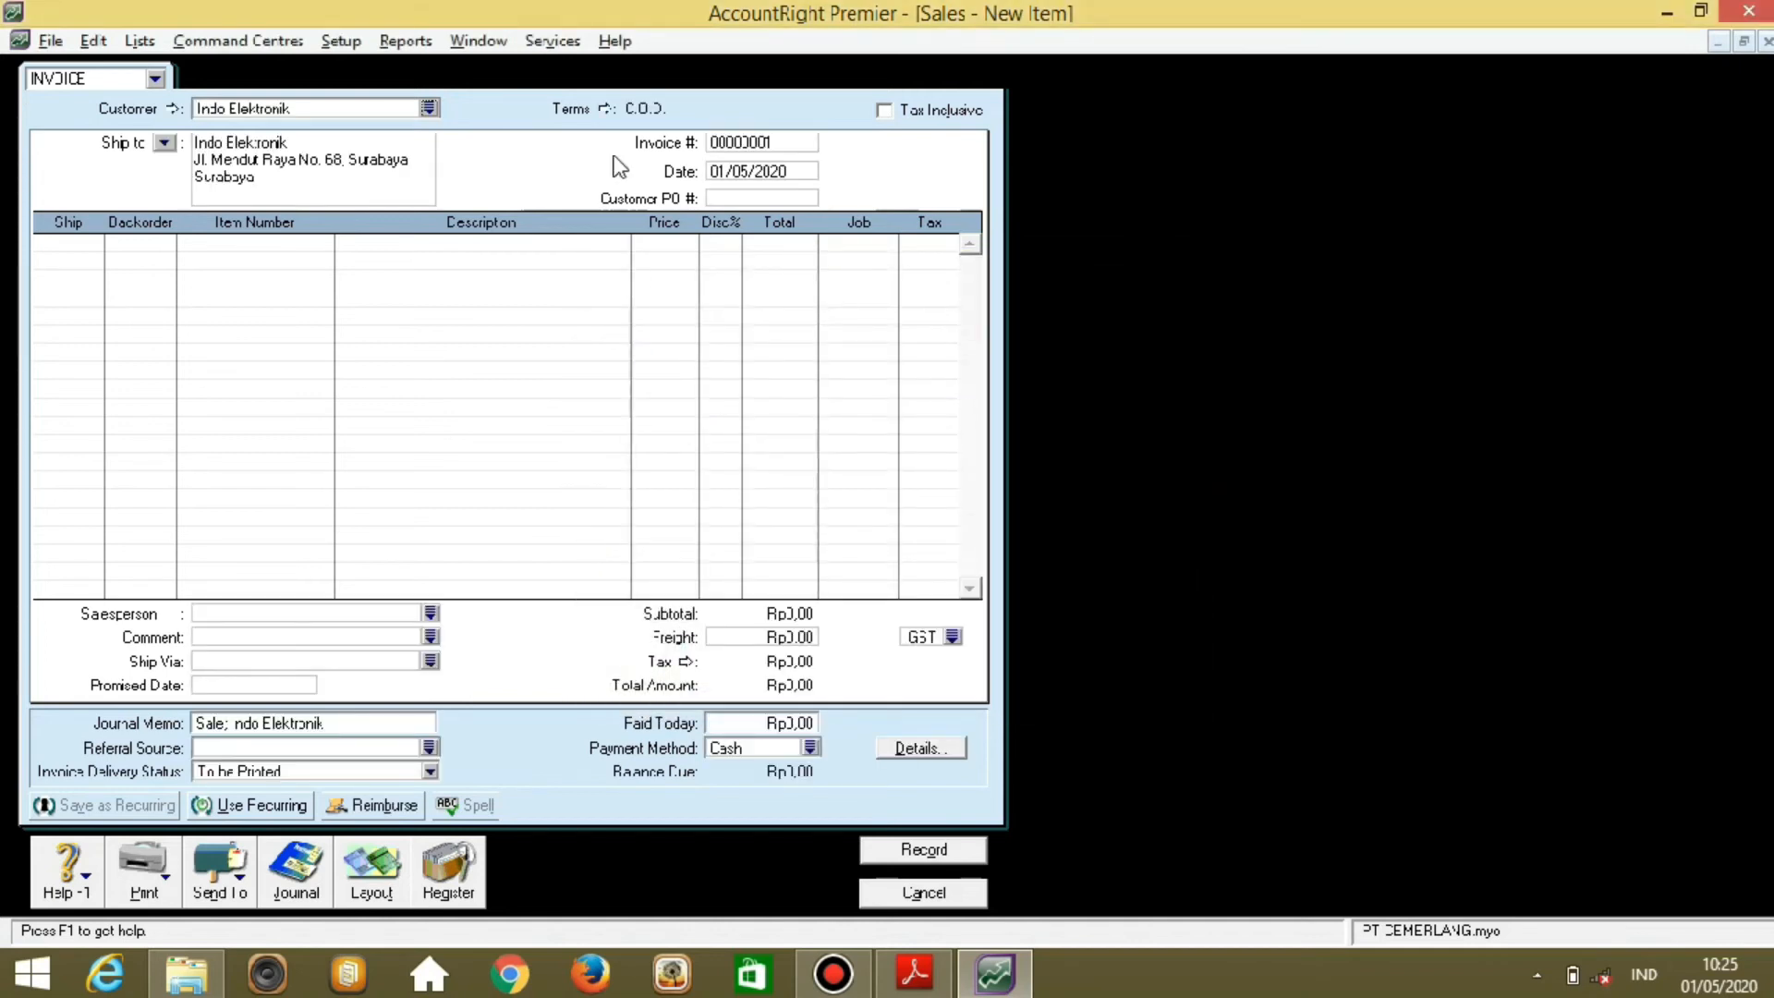
Set the sale's credit terms to due in a given 30 days (Net 30).
{"action": "left_click", "coordinate": [606, 109]}
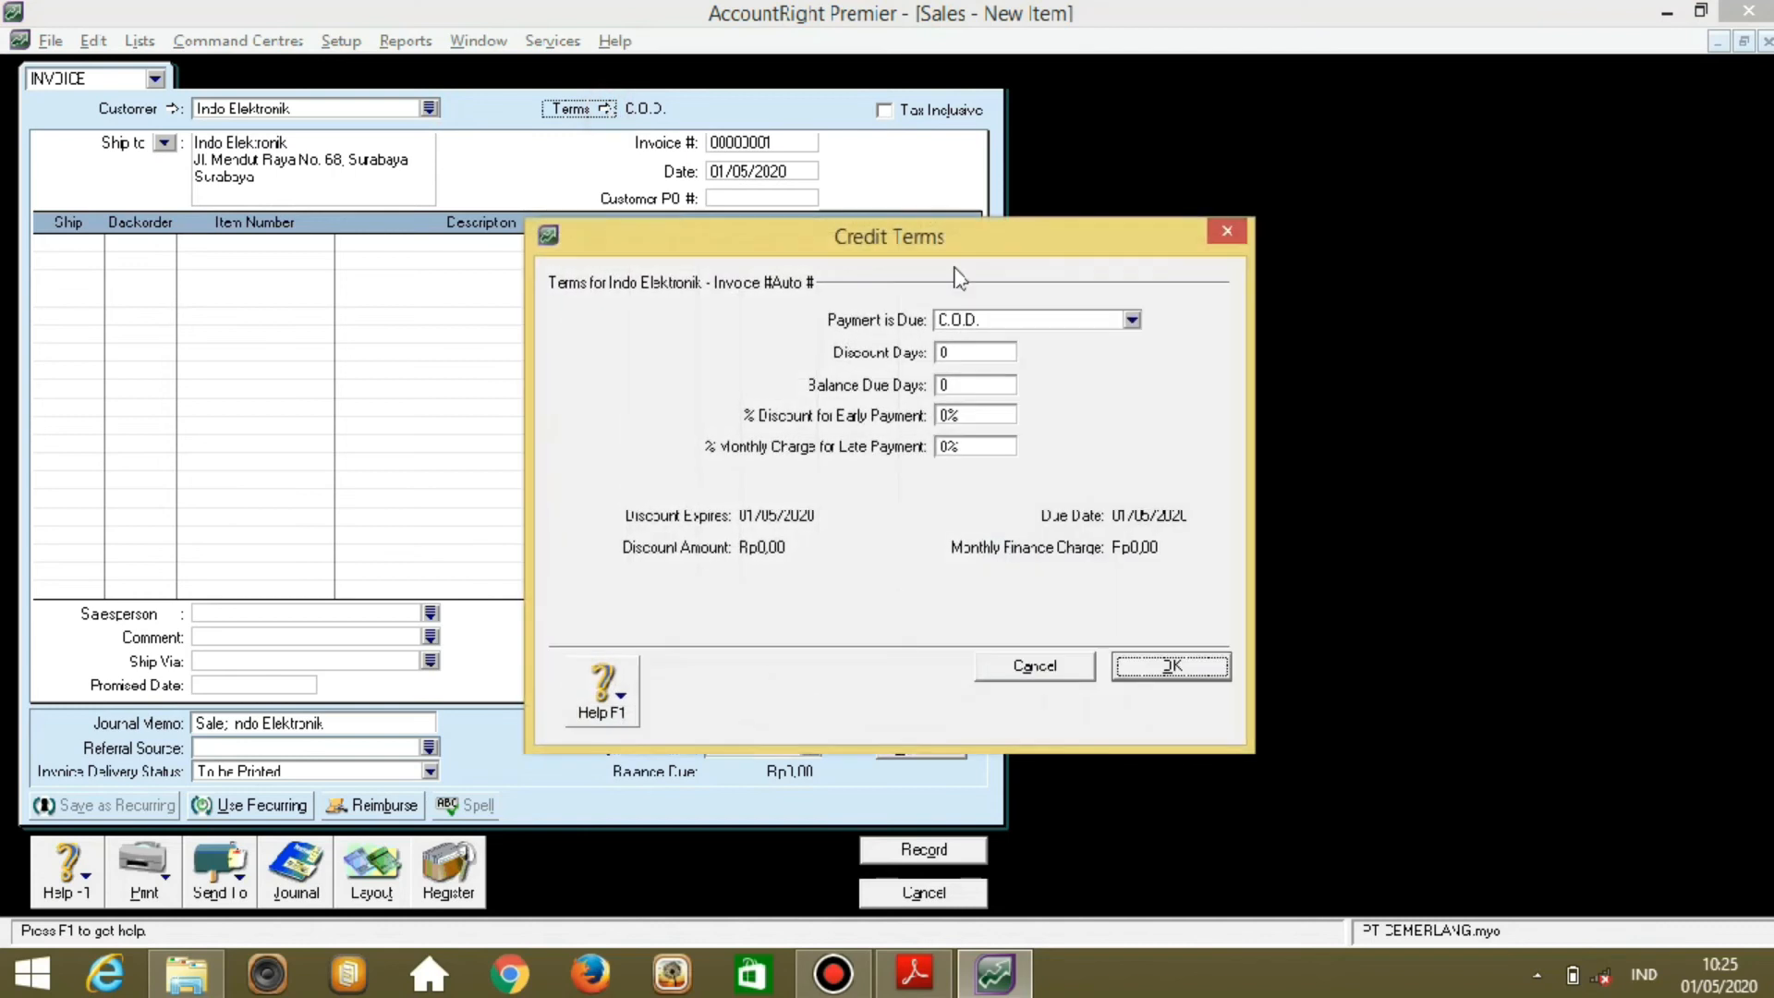
{"action": "left_click", "coordinate": [1042, 321]}
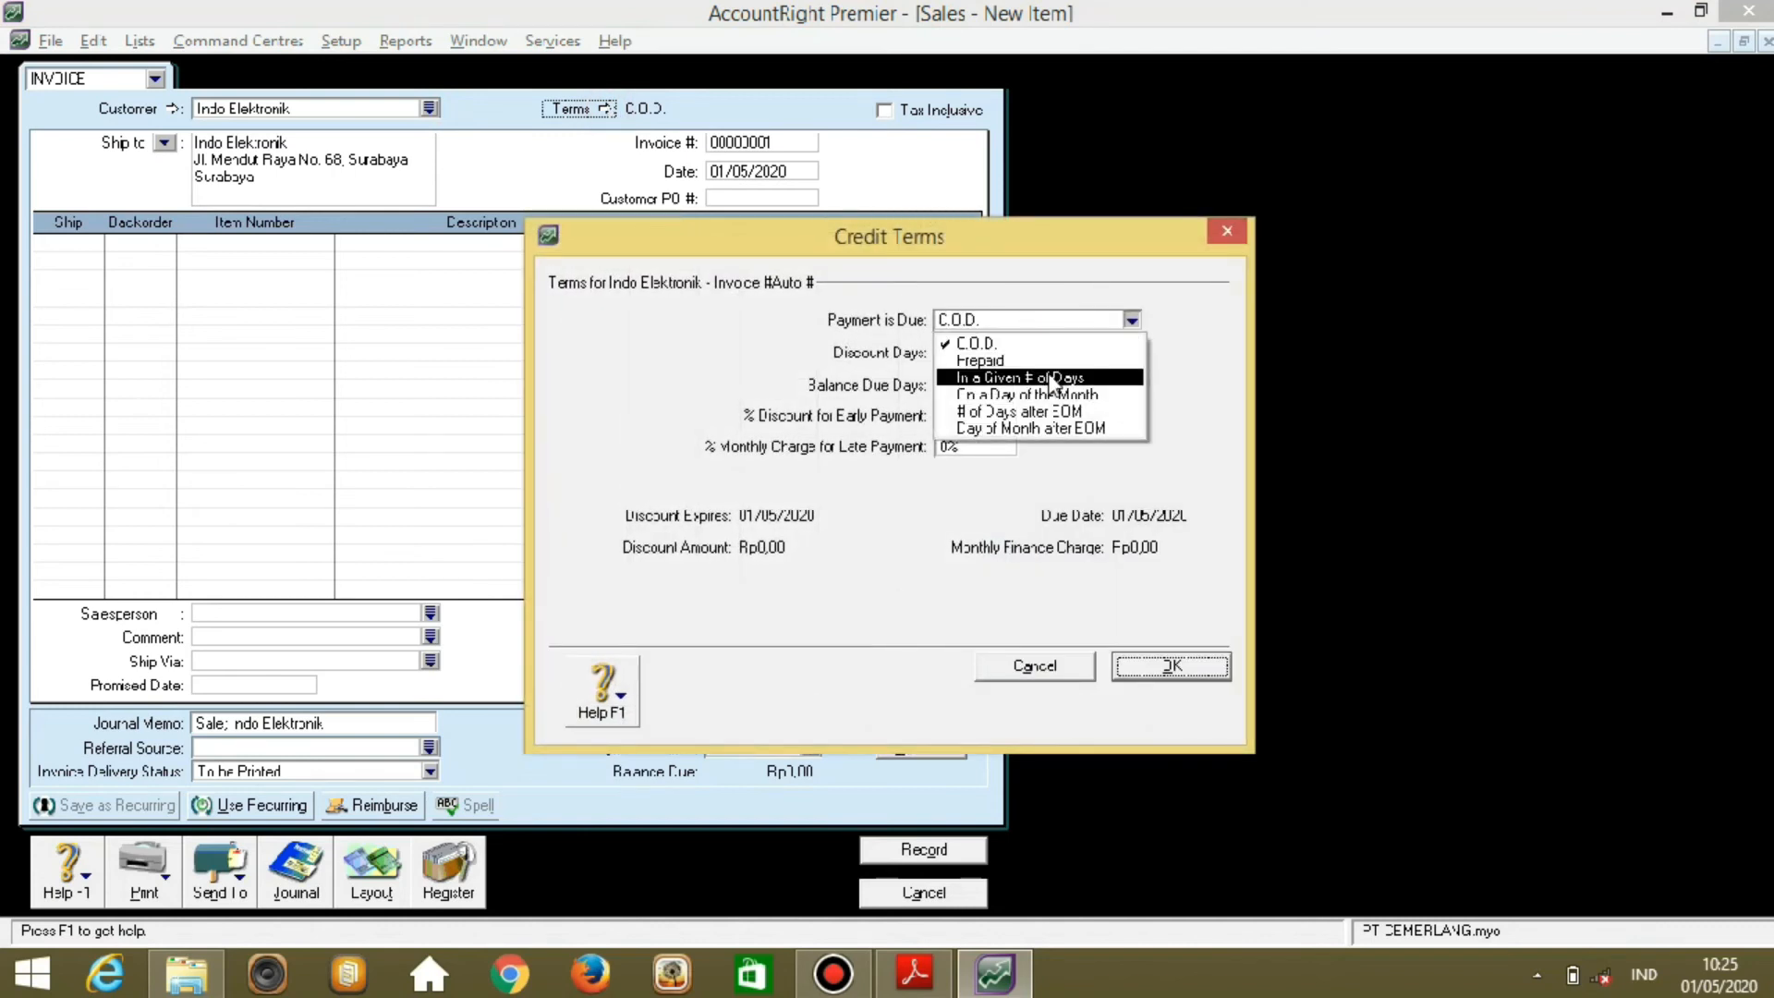
{"action": "left_click", "coordinate": [1053, 378]}
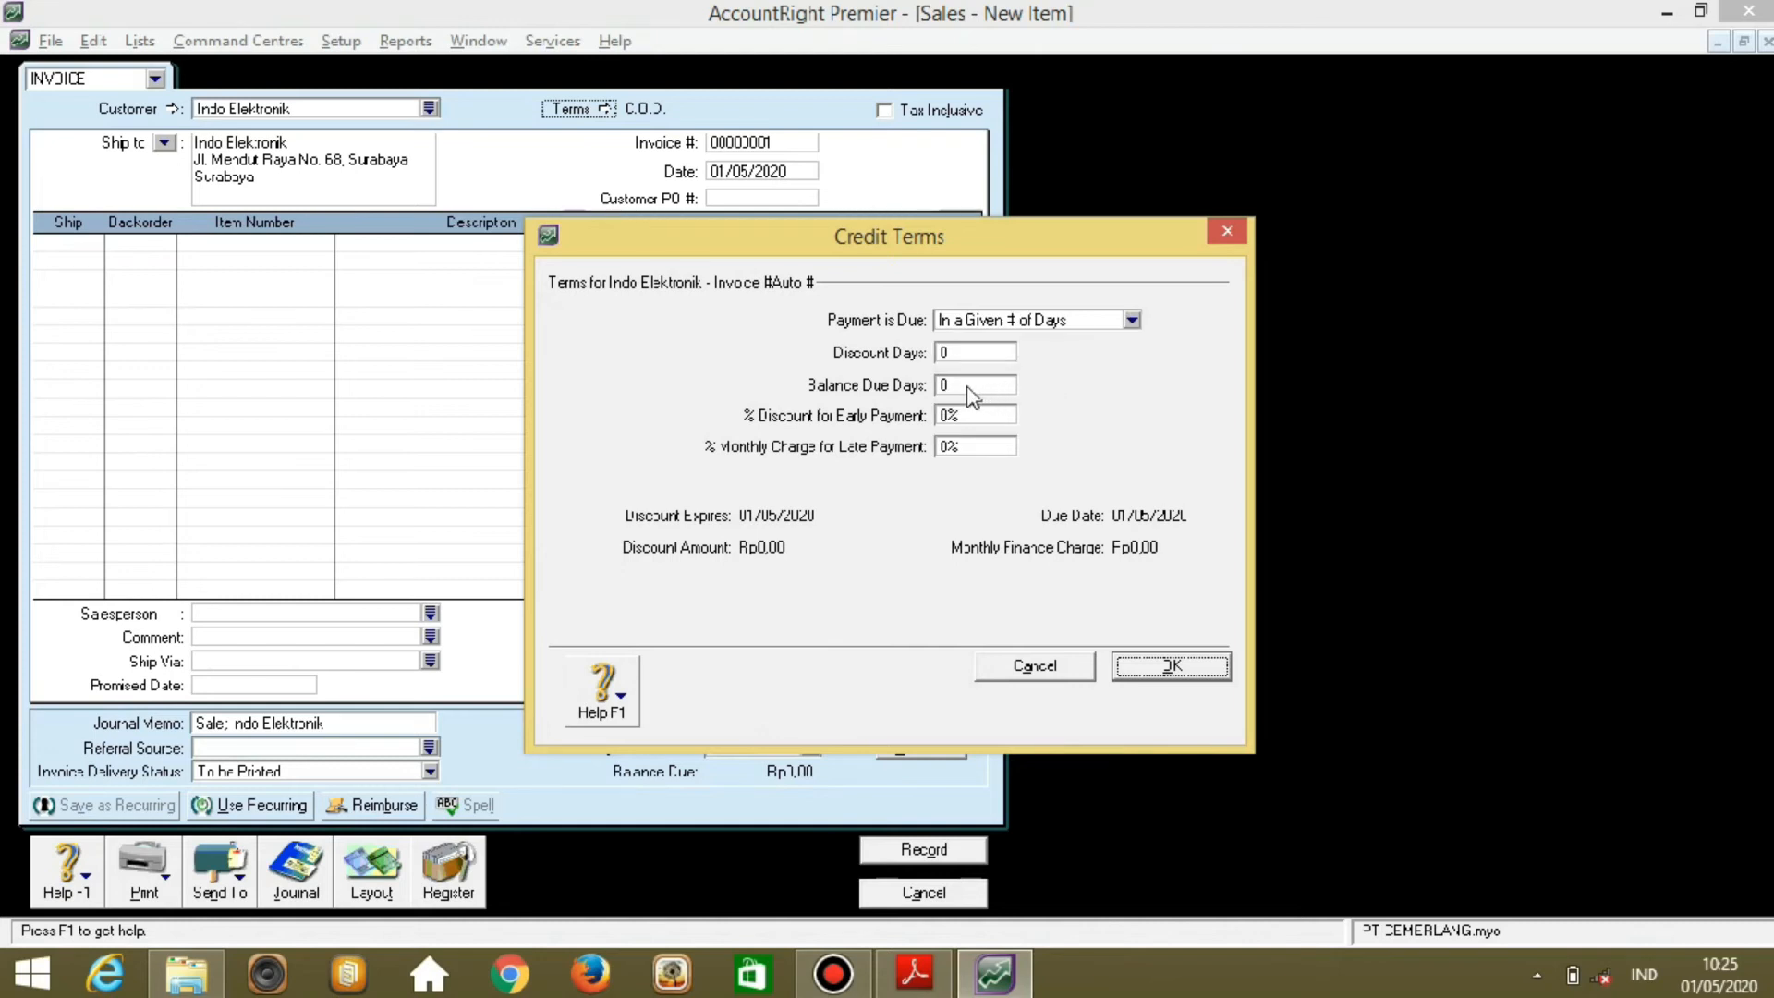
{"action": "left_click", "coordinate": [961, 386]}
{"action": "type", "text": "30"}
{"action": "left_click", "coordinate": [1159, 669]}
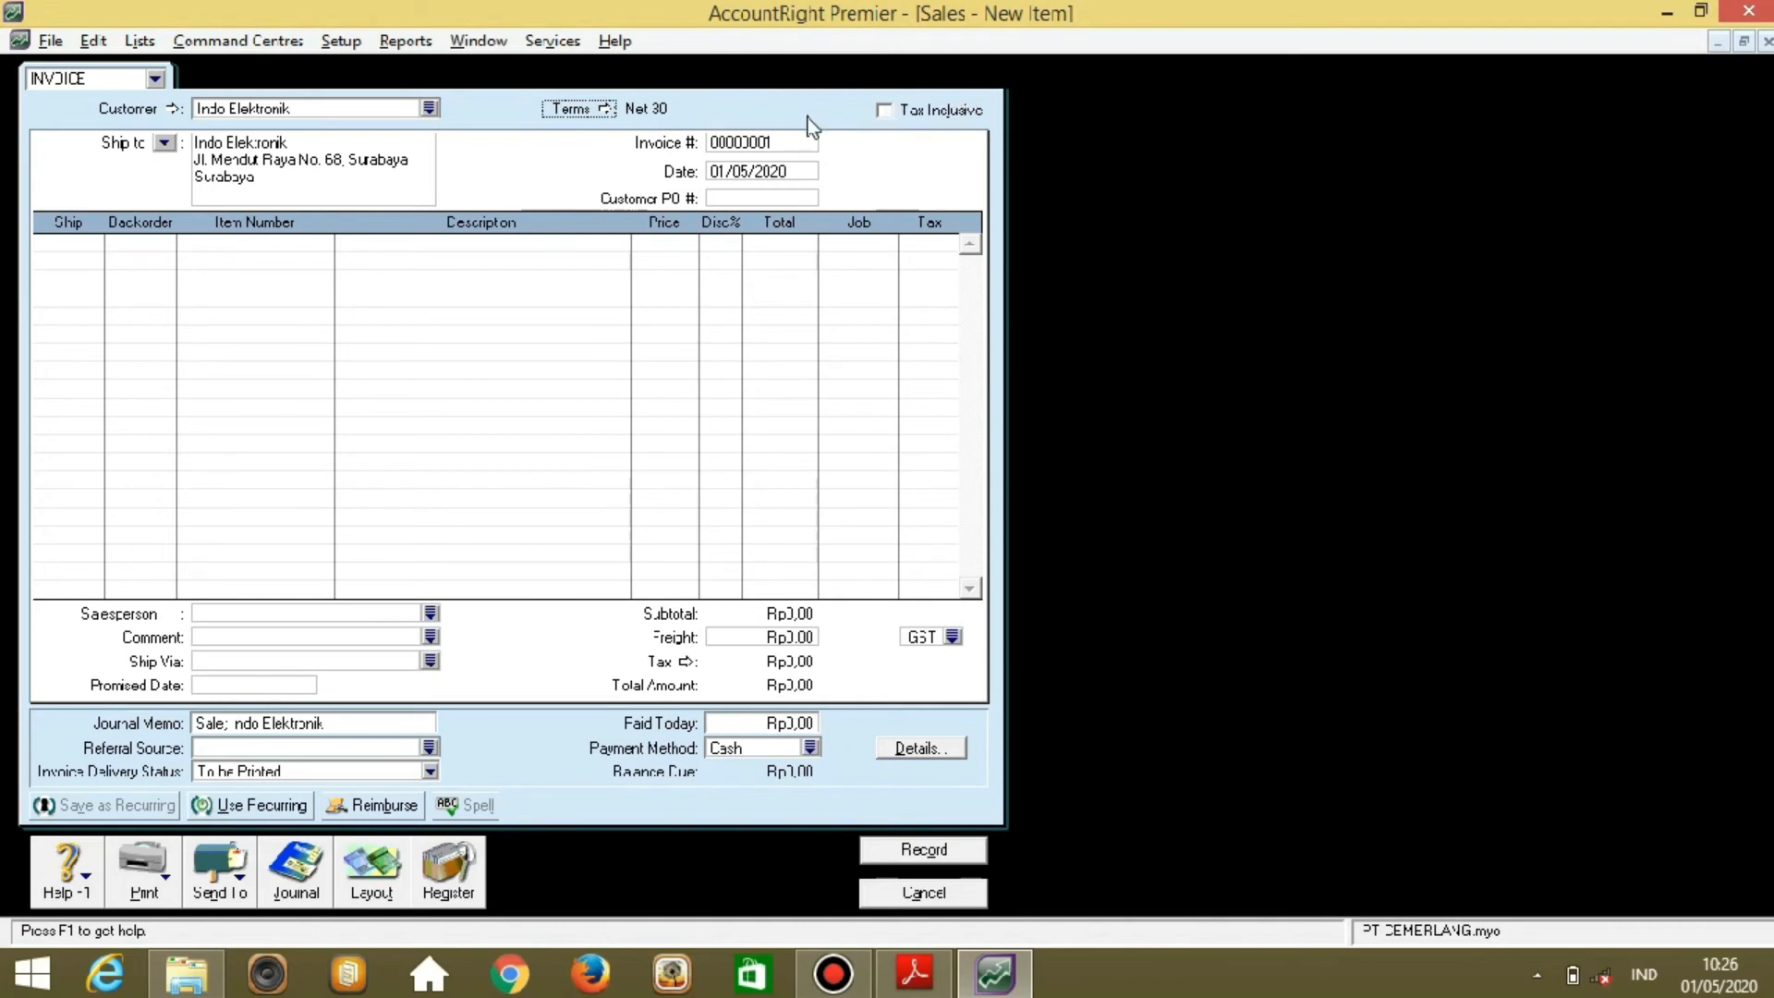
Set the invoice number to NK12-1 and the date to 07/12/2011.
{"action": "left_click", "coordinate": [792, 141]}
{"action": "type", "text": "NK12-1"}
{"action": "key", "text": "Tab"}
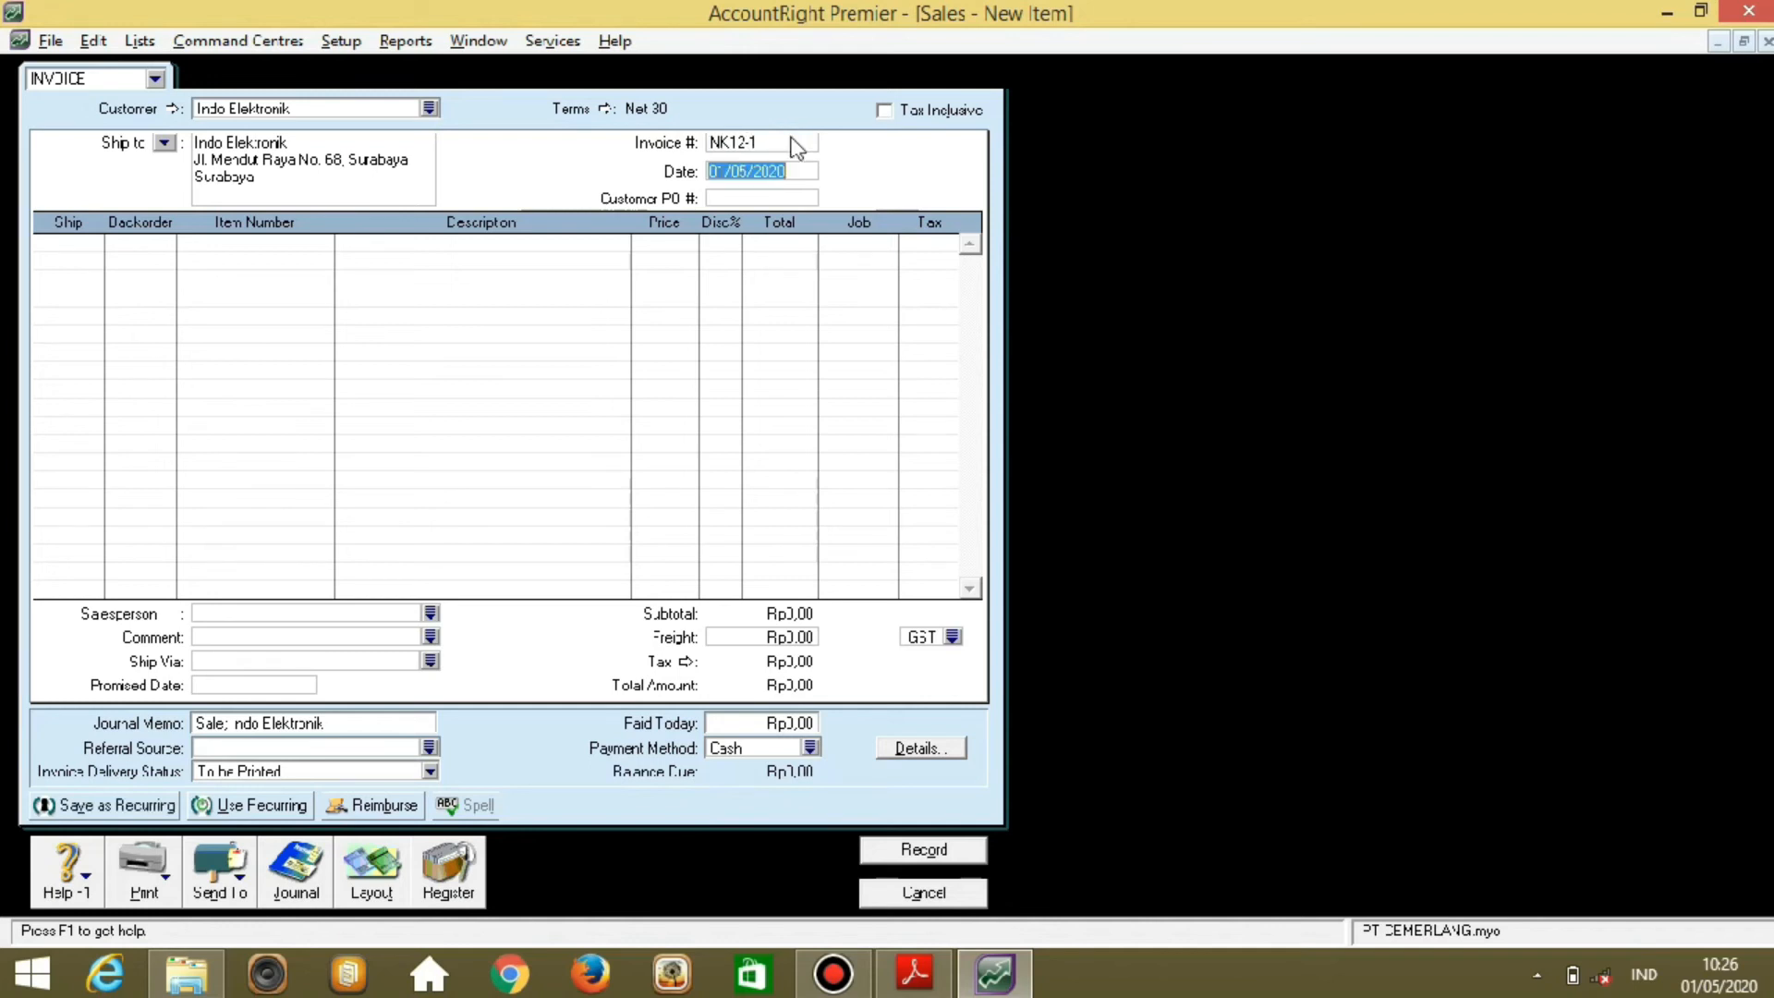
{"action": "type", "text": "07/12/2011"}
Enter the first line: quantity 2 of item 263TV at 20.500.000.
{"action": "left_click", "coordinate": [67, 243]}
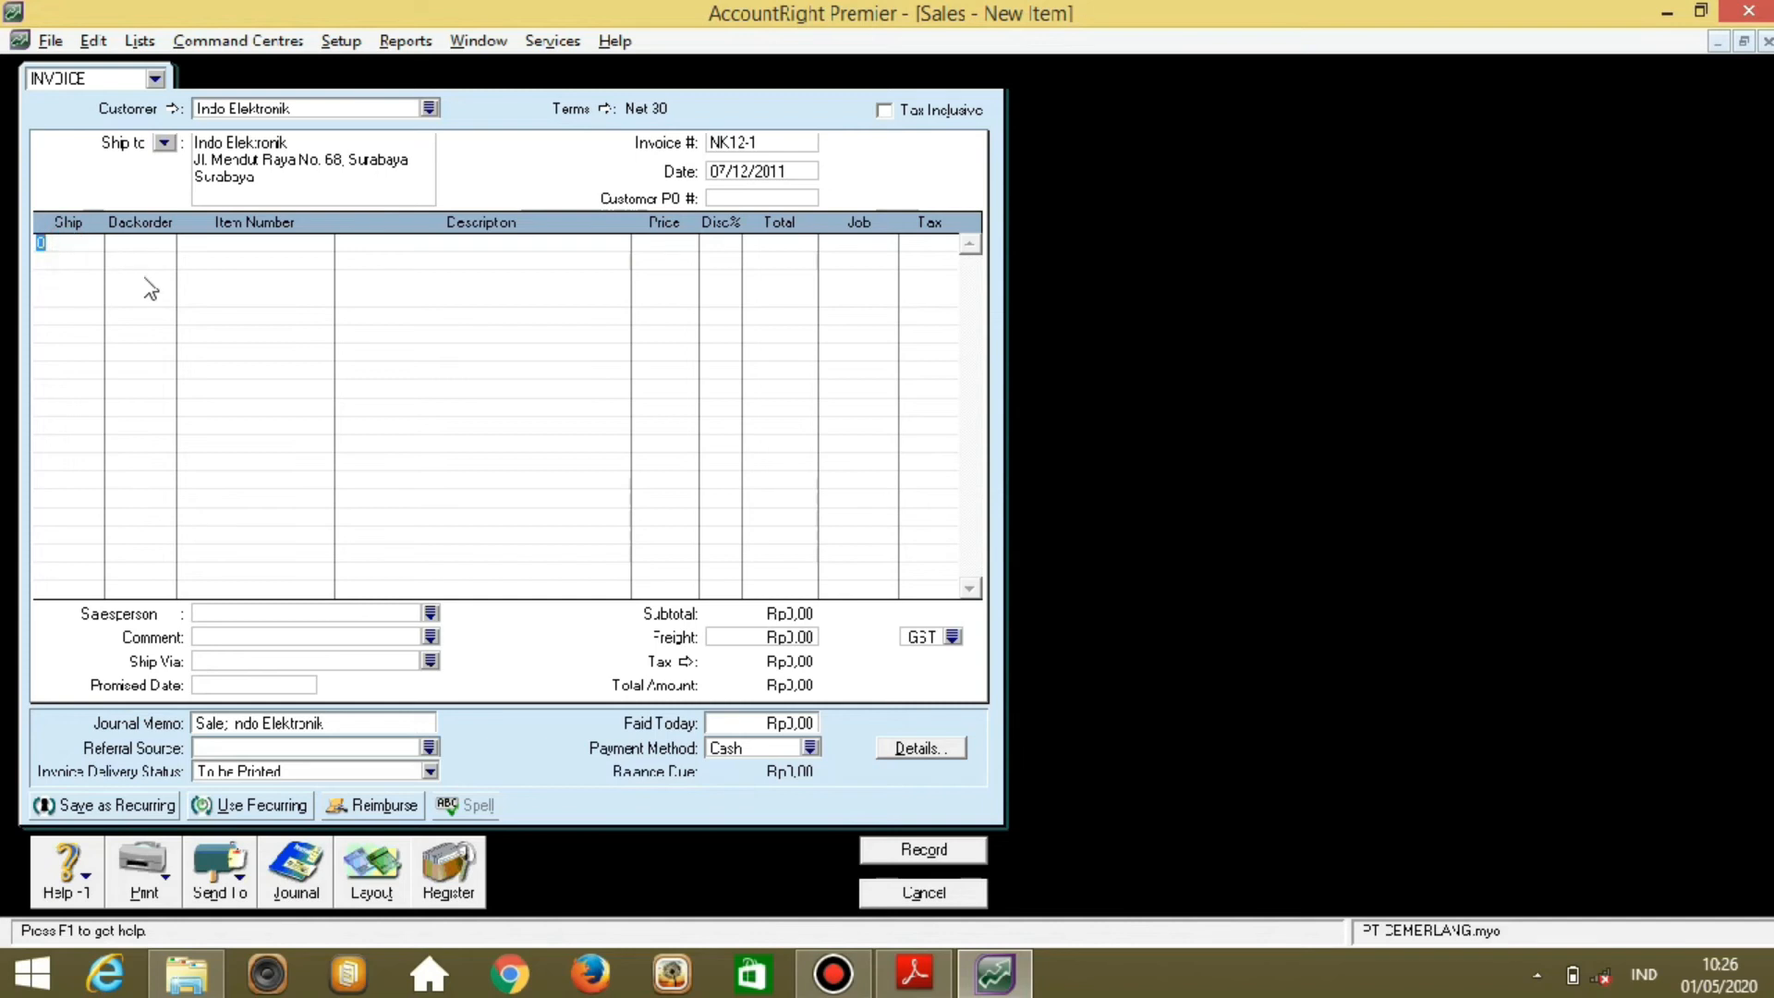
{"action": "type", "text": "2"}
{"action": "key", "text": "Tab"}
{"action": "key", "text": "Tab"}
{"action": "key", "text": "Tab"}
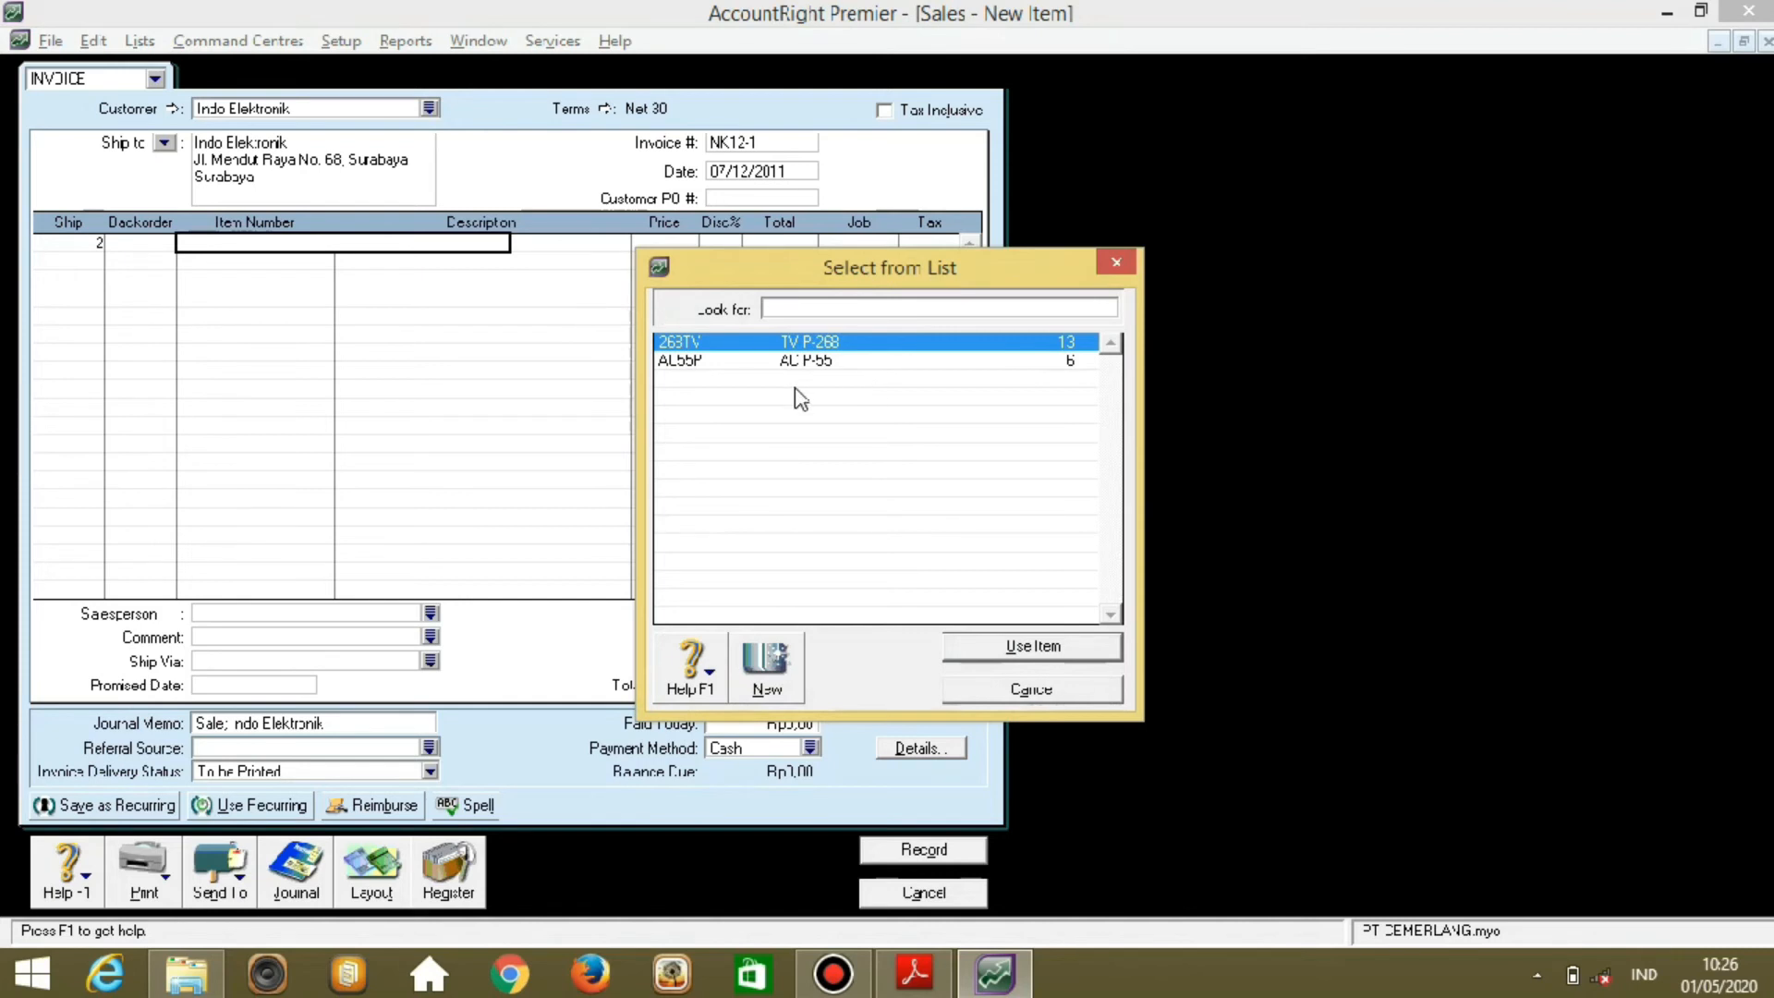
{"action": "double_click", "coordinate": [847, 343]}
{"action": "key", "text": "Tab"}
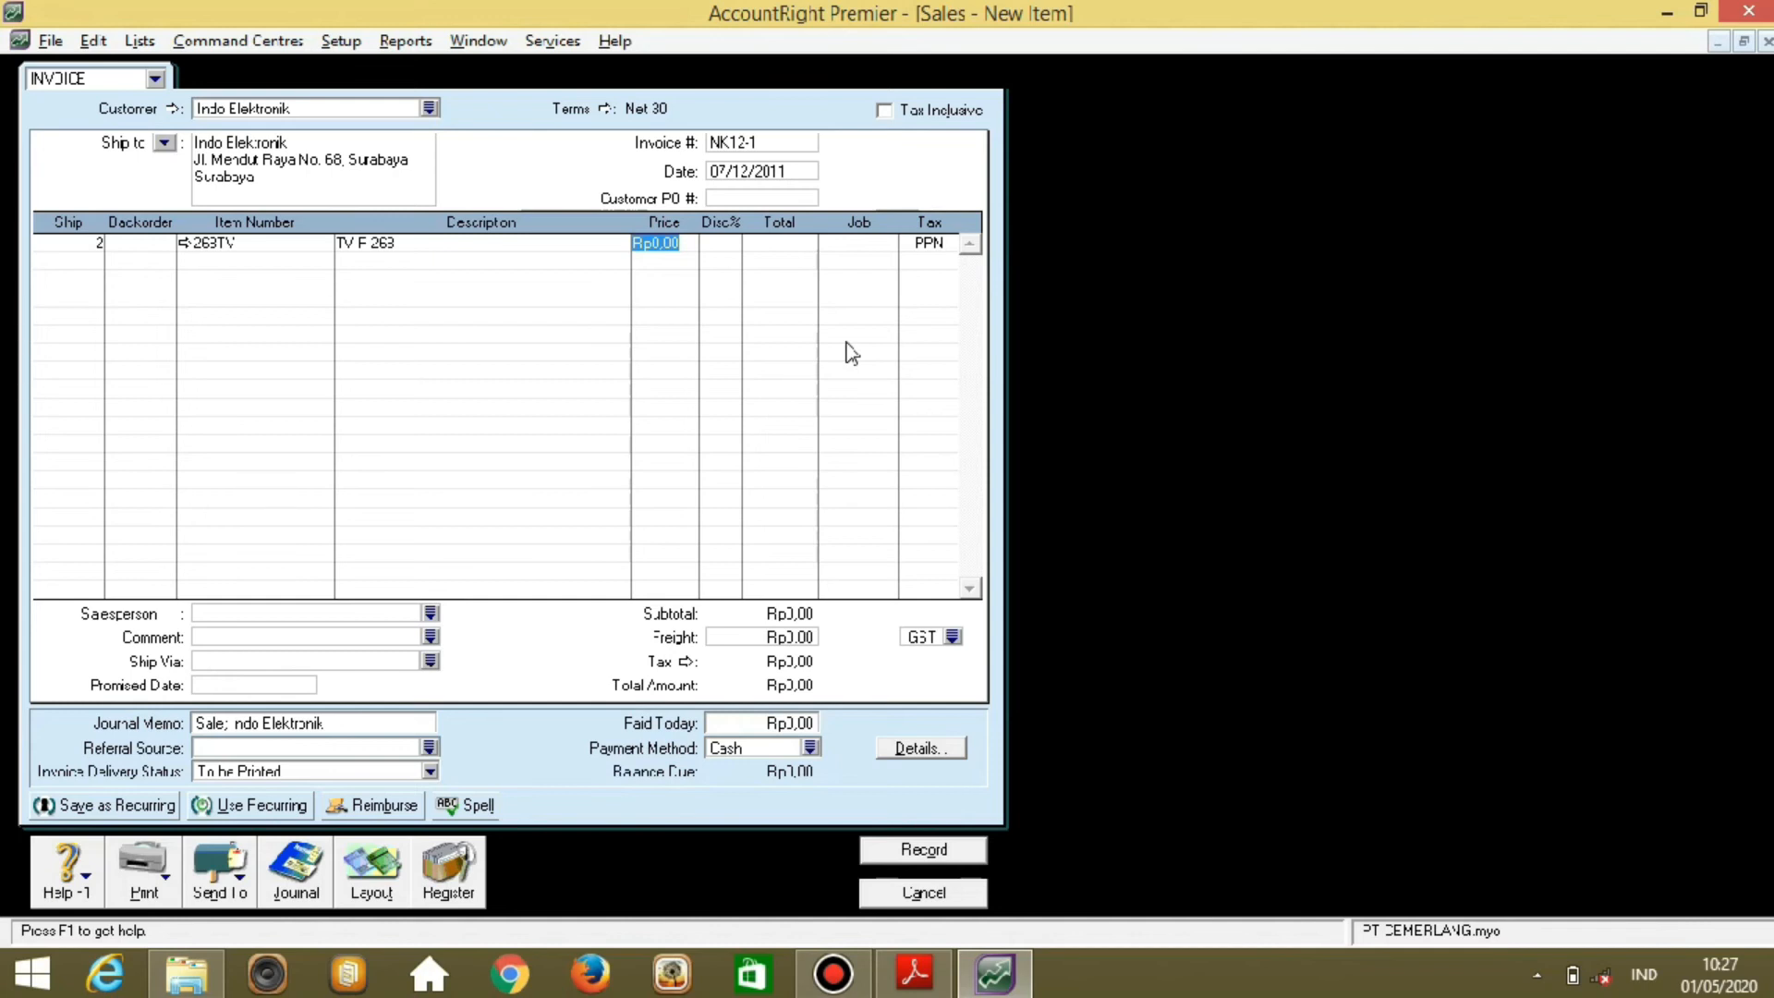
{"action": "type", "text": "20500000"}
{"action": "key", "text": "Tab"}
{"action": "key", "text": "Tab"}
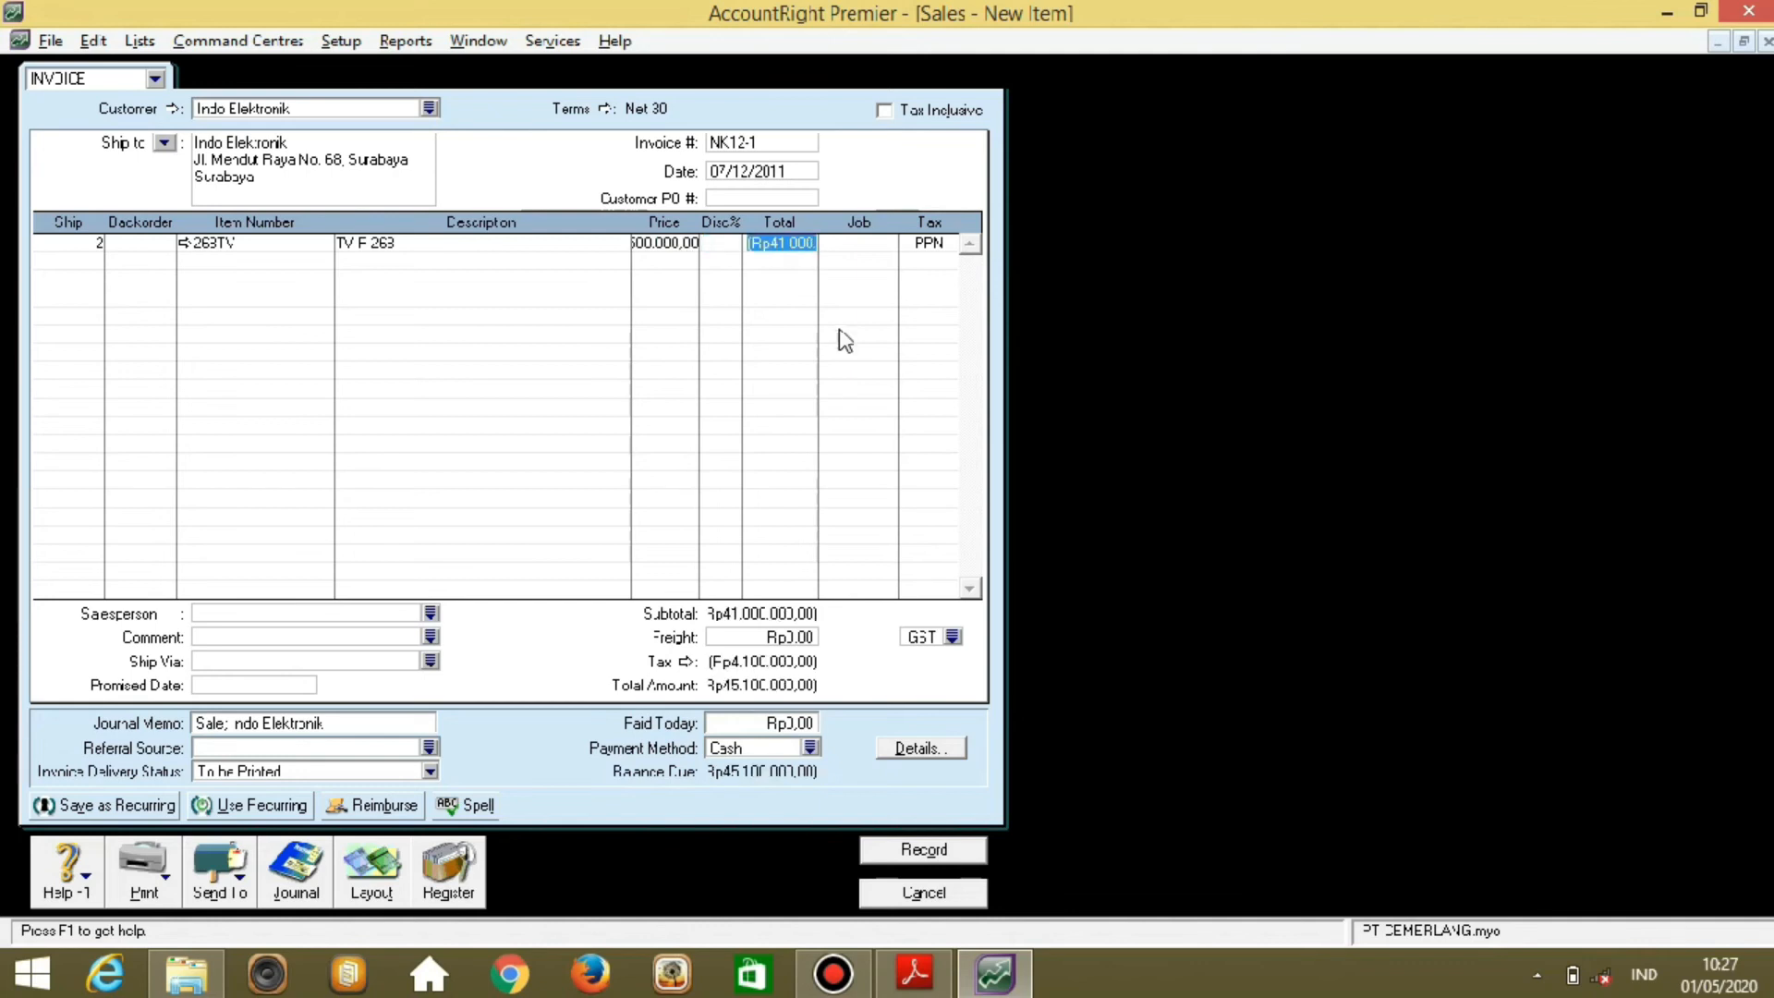
{"action": "key", "text": "Tab"}
{"action": "key", "text": "Tab"}
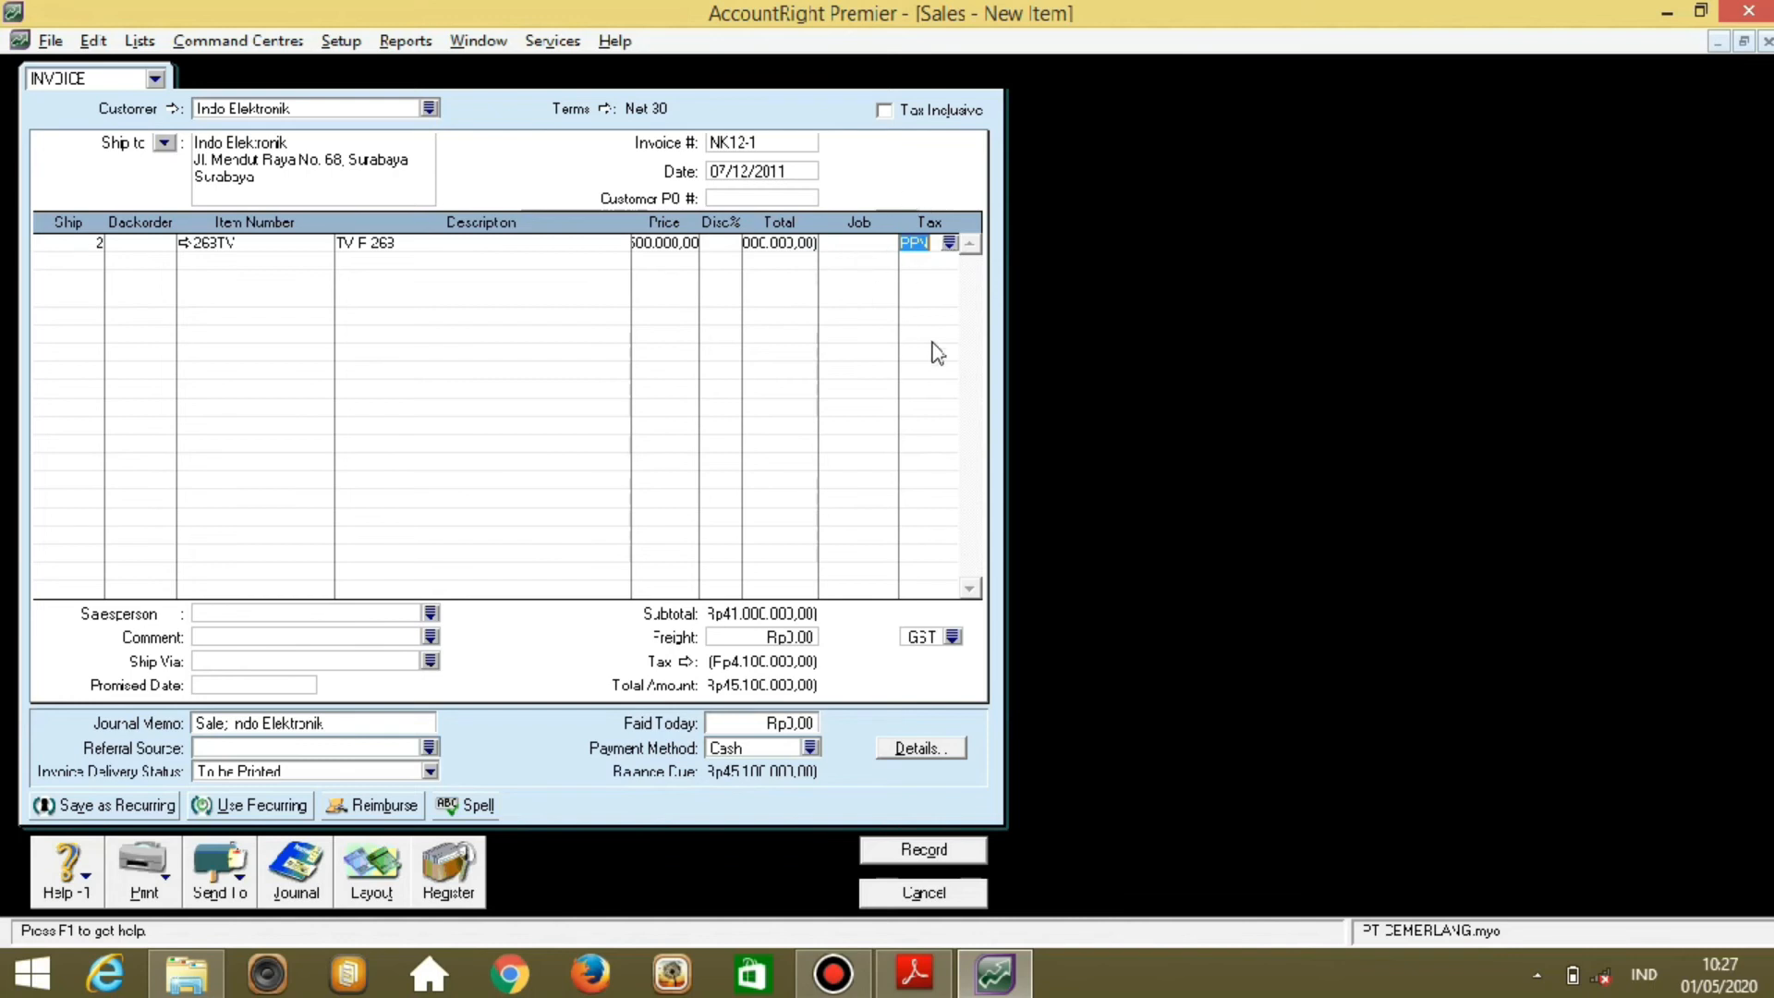
Add a second line: quantity -1 of item AC55P at 25.000.000.
{"action": "key", "text": "Tab"}
{"action": "type", "text": "-1"}
{"action": "key", "text": "Tab"}
{"action": "key", "text": "Tab"}
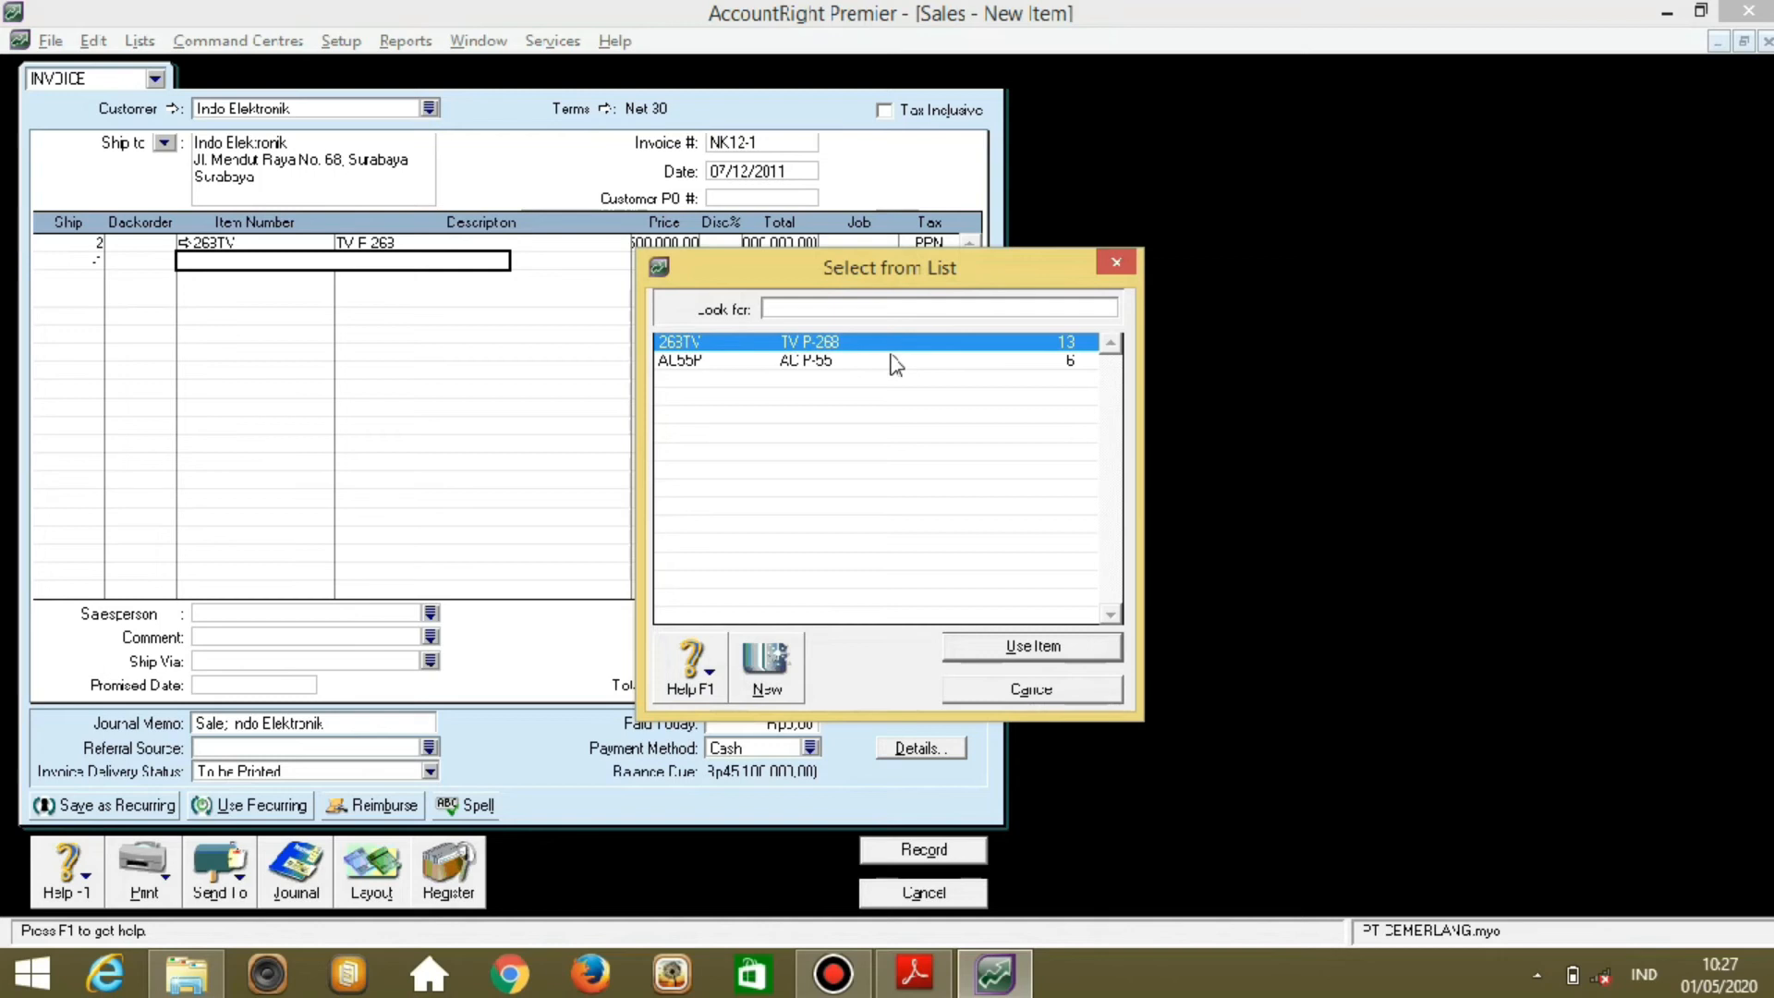
{"action": "left_click", "coordinate": [847, 358]}
{"action": "double_click", "coordinate": [850, 360]}
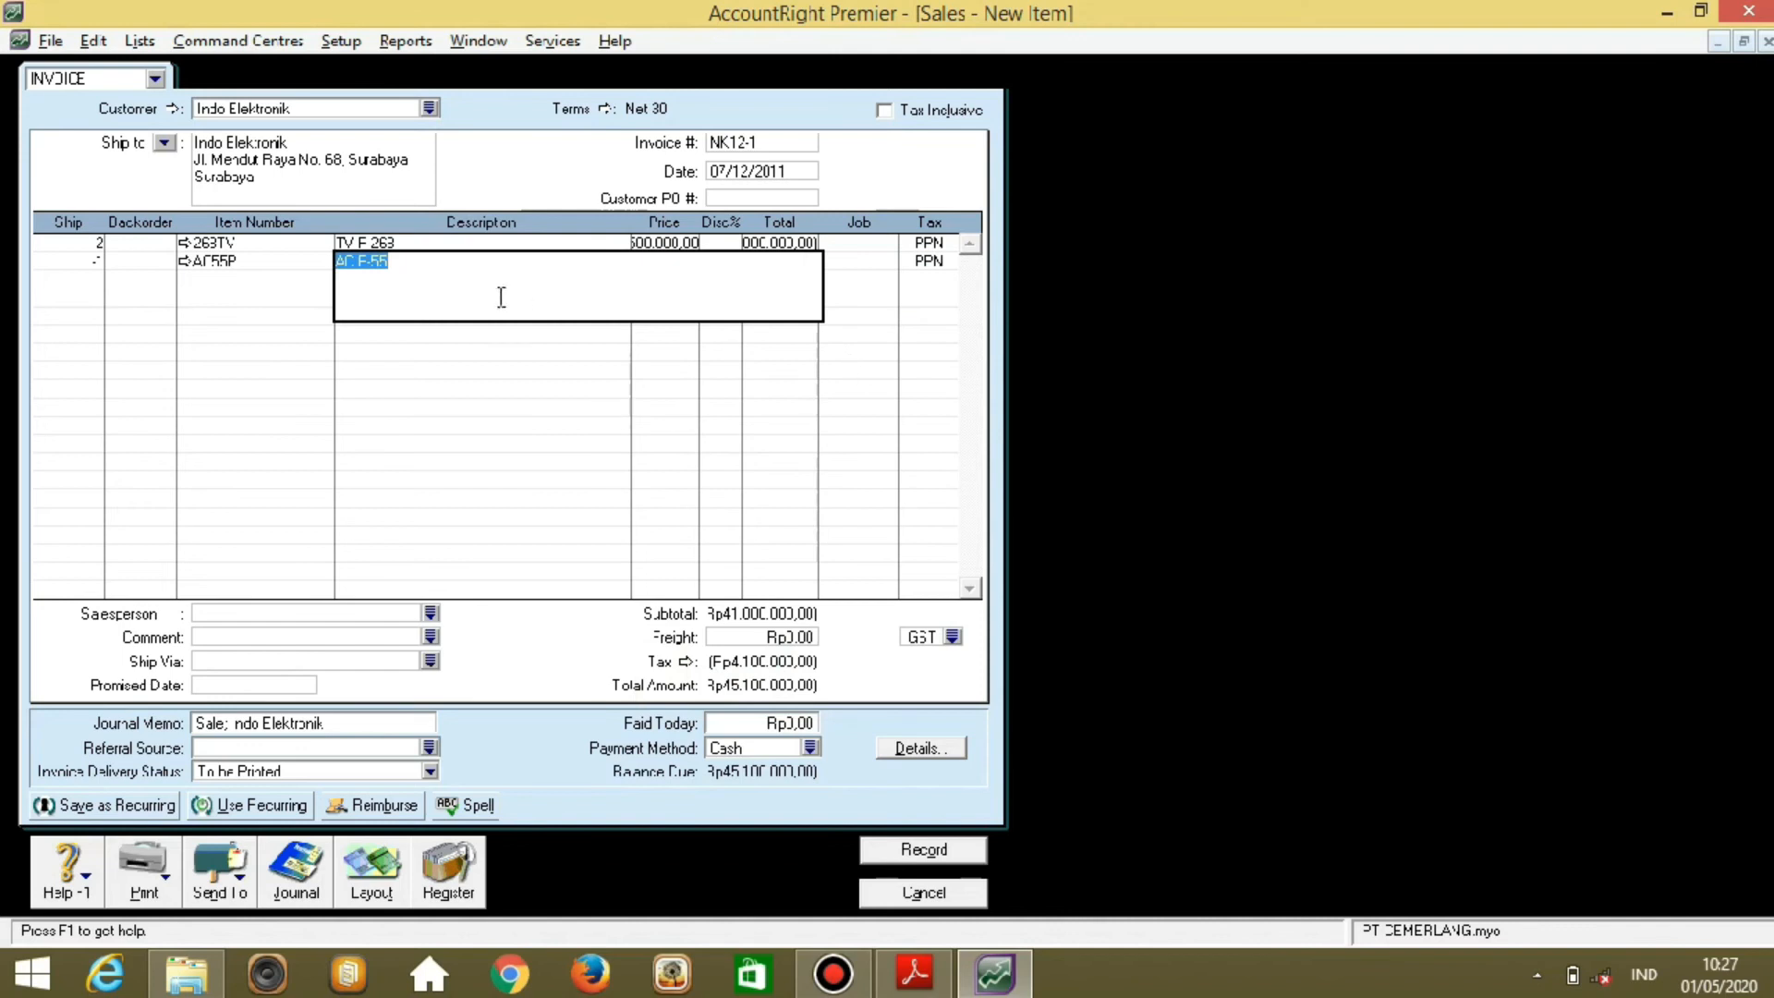
{"action": "key", "text": "Tab"}
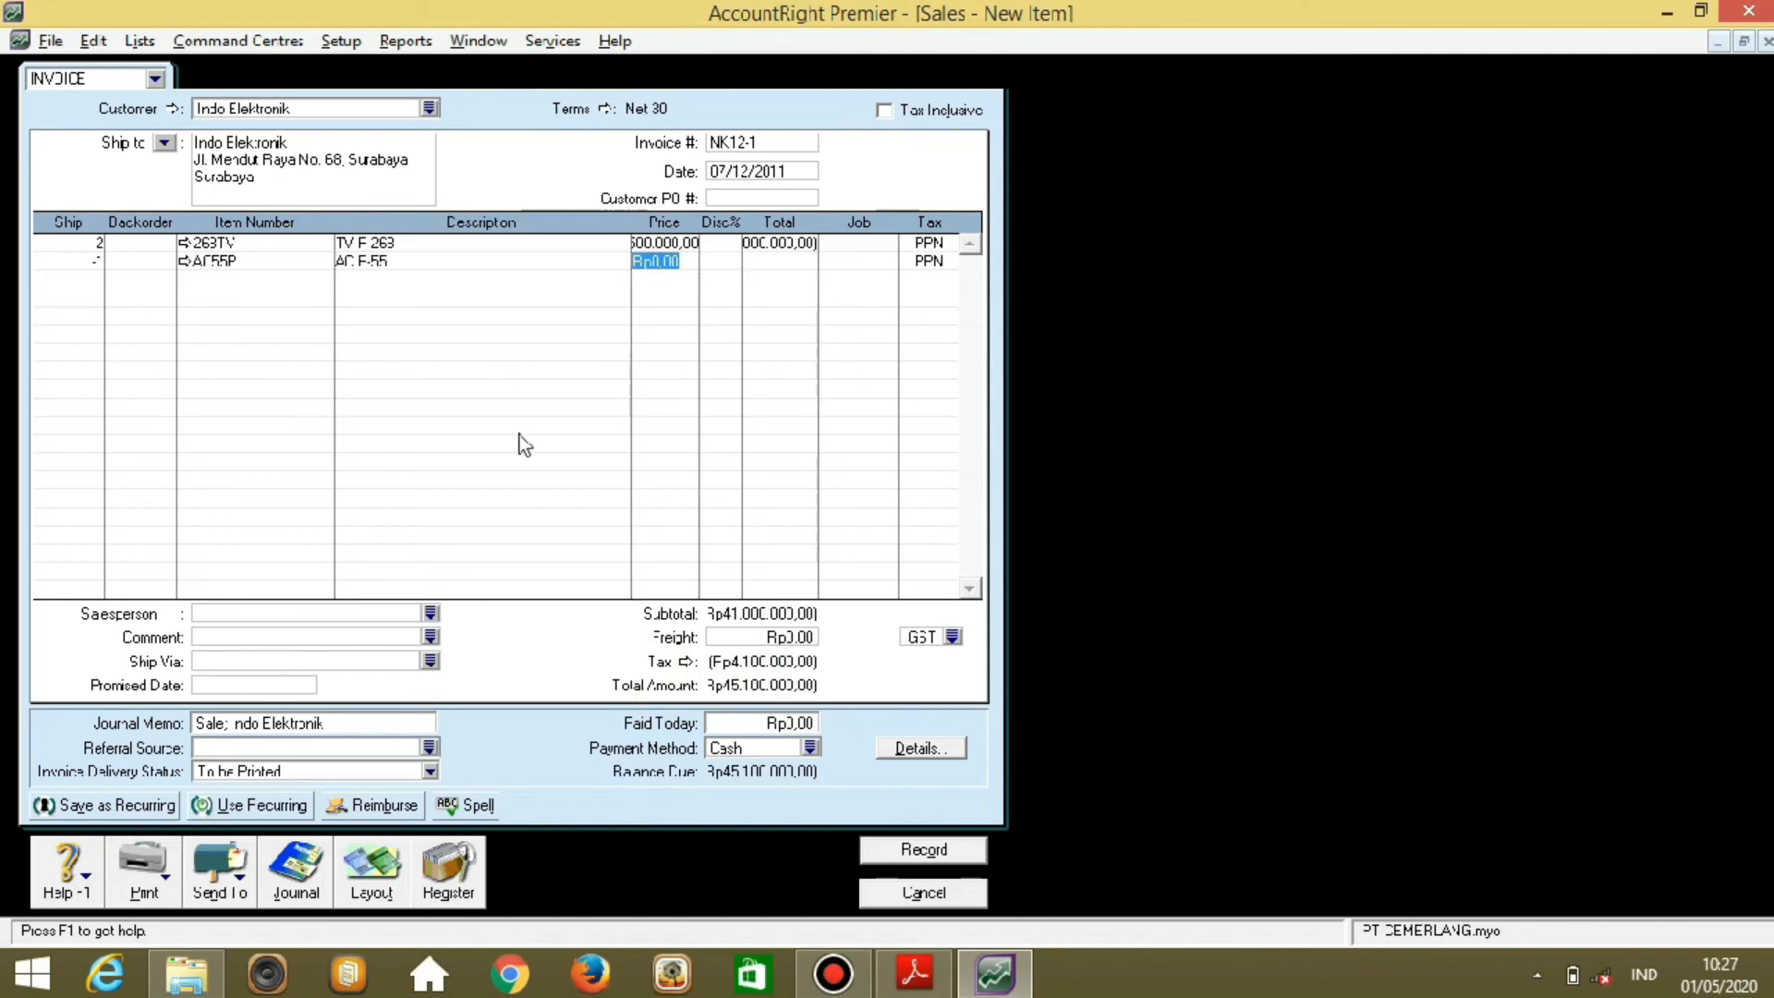
{"action": "type", "text": "25000"}
{"action": "type", "text": "000"}
{"action": "key", "text": "Tab"}
{"action": "key", "text": "Tab"}
{"action": "key", "text": "Tab"}
{"action": "key", "text": "Tab"}
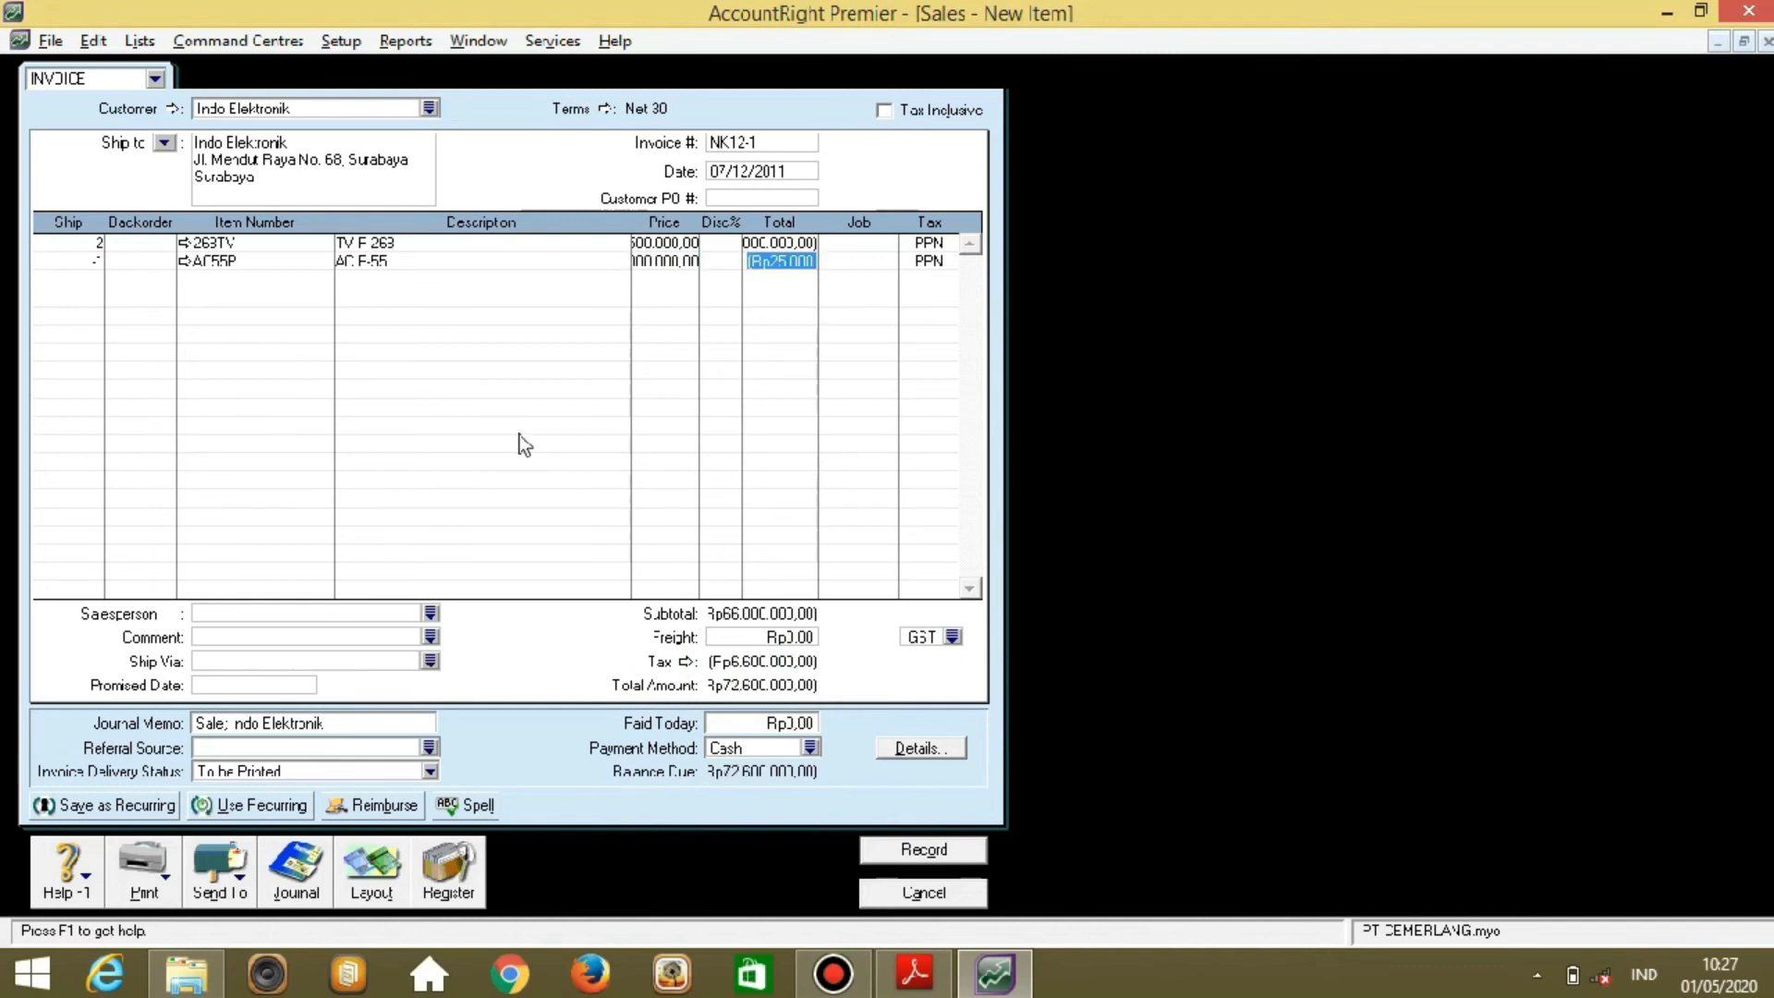
{"action": "key", "text": "Tab"}
Set the freight tax code to PPN, record credit note NK12-1, and close the sales window.
{"action": "left_click", "coordinate": [957, 639]}
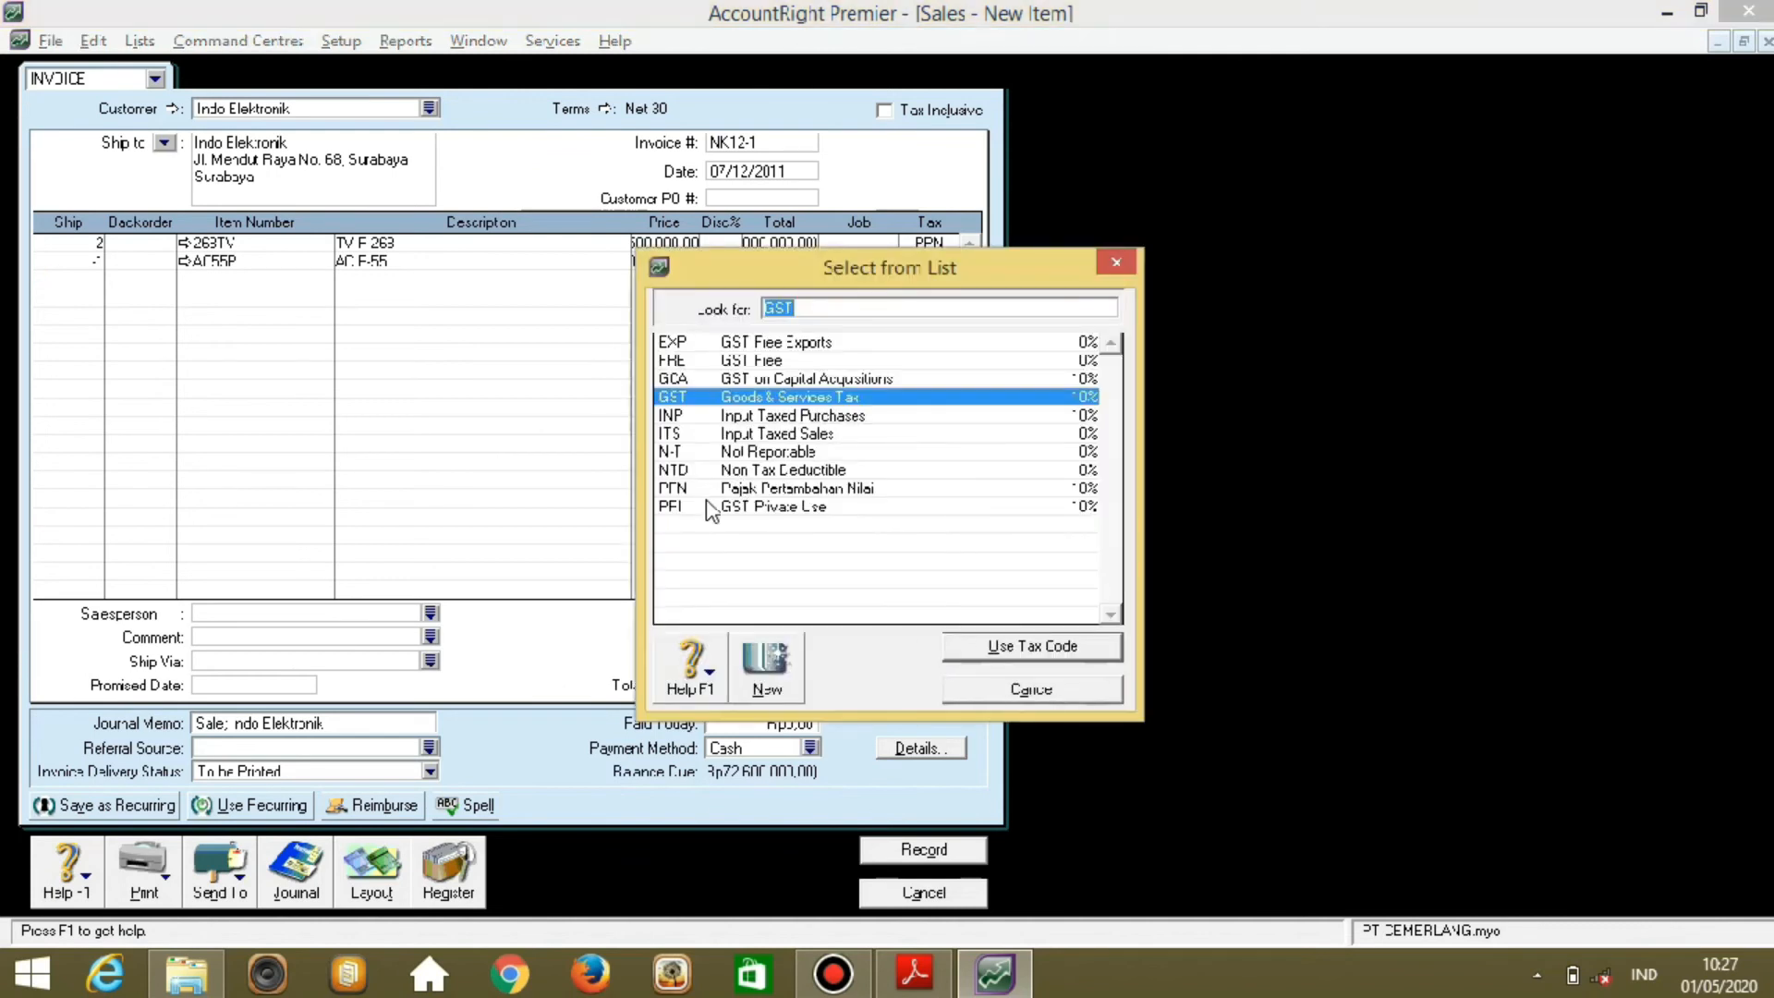
{"action": "left_click", "coordinate": [707, 488]}
{"action": "left_click", "coordinate": [971, 651]}
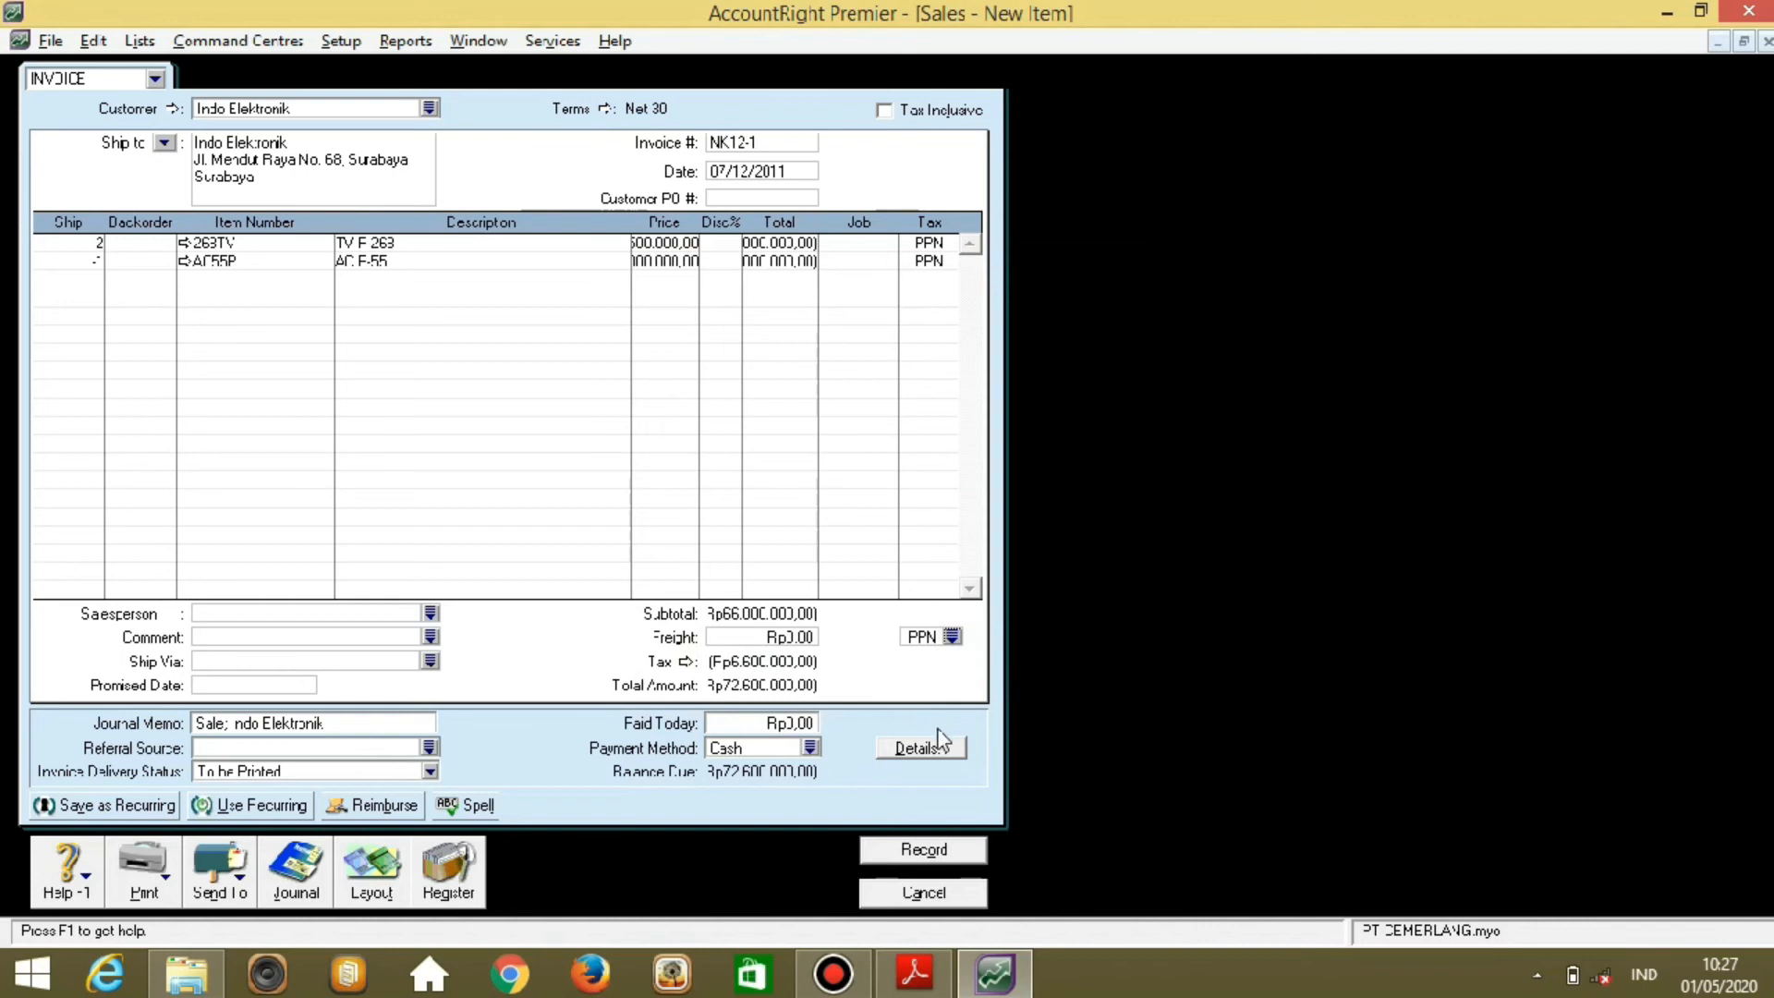
{"action": "left_click", "coordinate": [924, 850]}
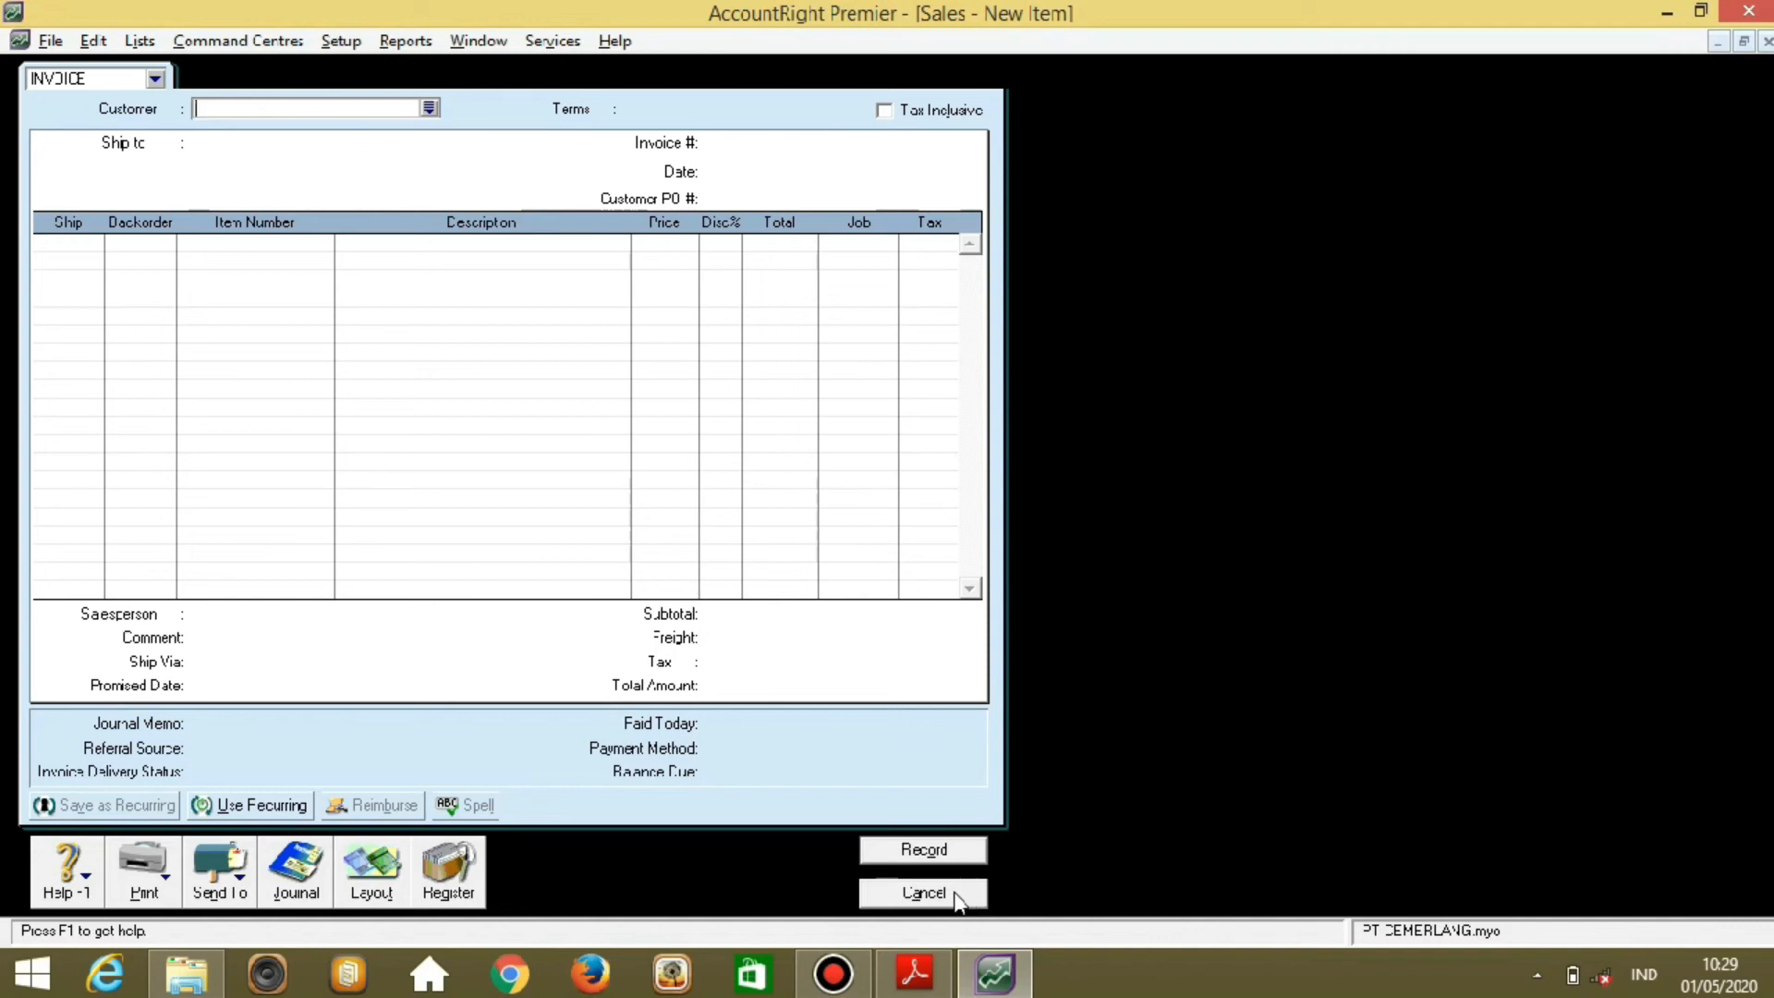
{"action": "left_click", "coordinate": [954, 894]}
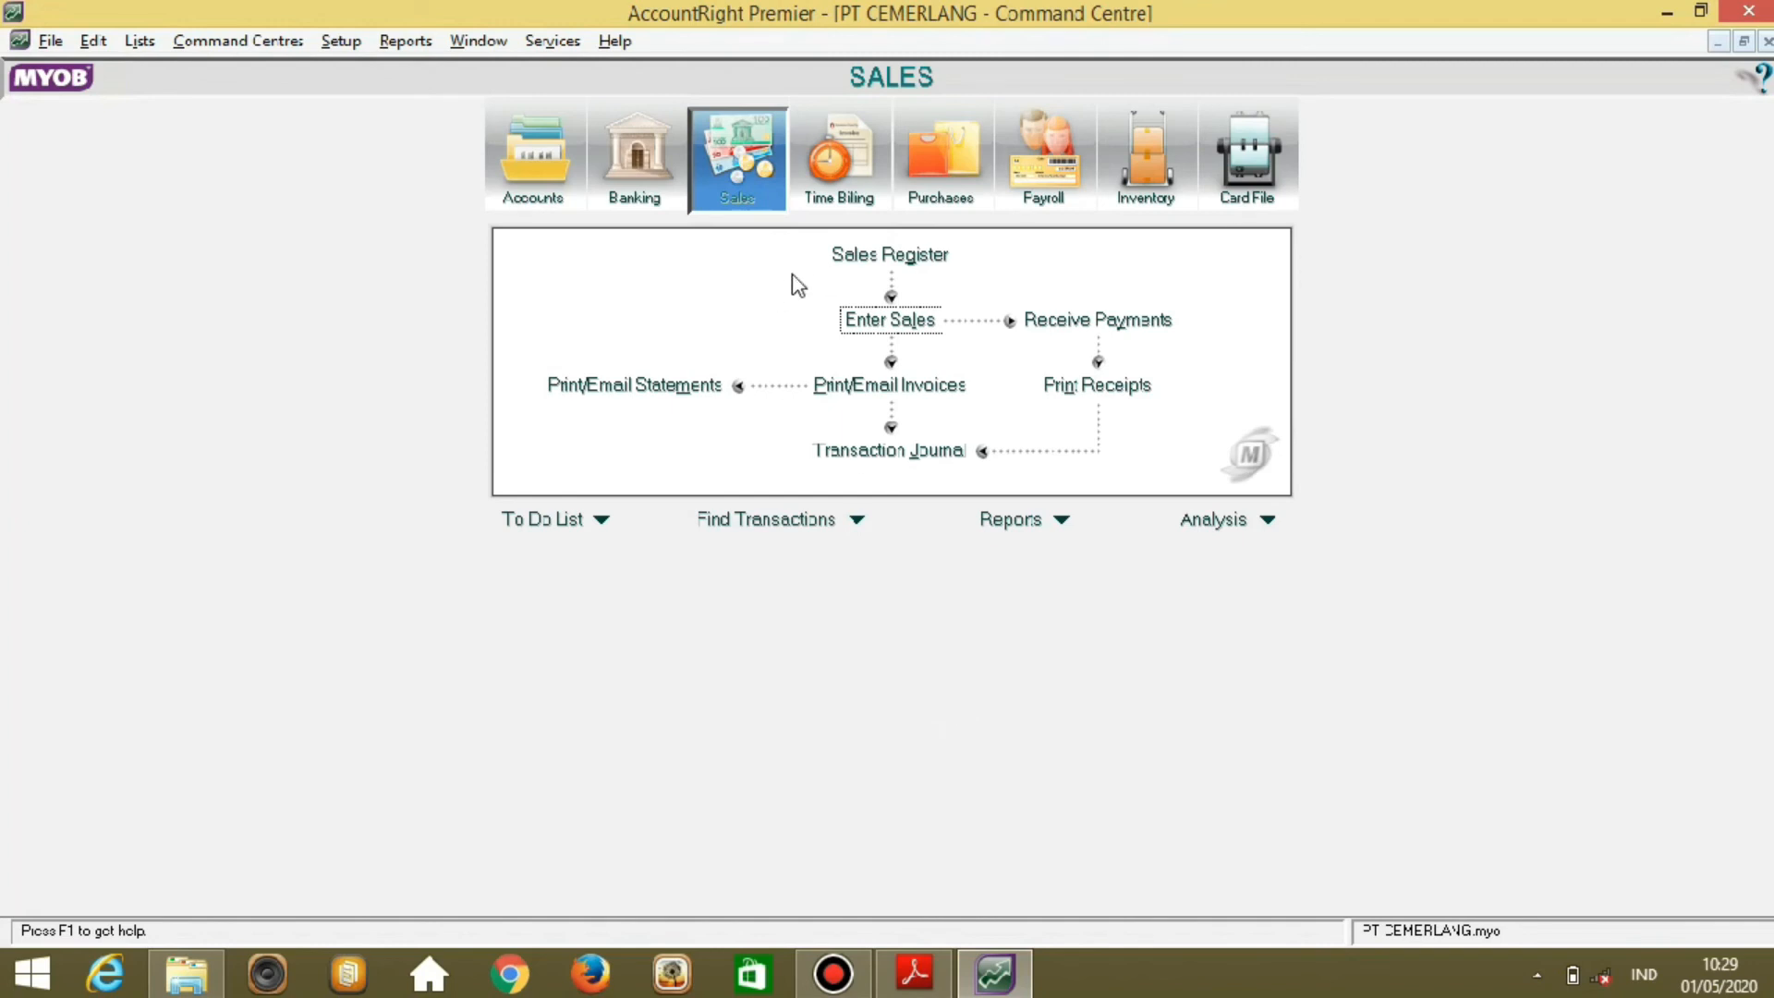
Open Returns & Credits in the Sales Register and start applying NK12-1 to a sale.
{"action": "left_click", "coordinate": [848, 273]}
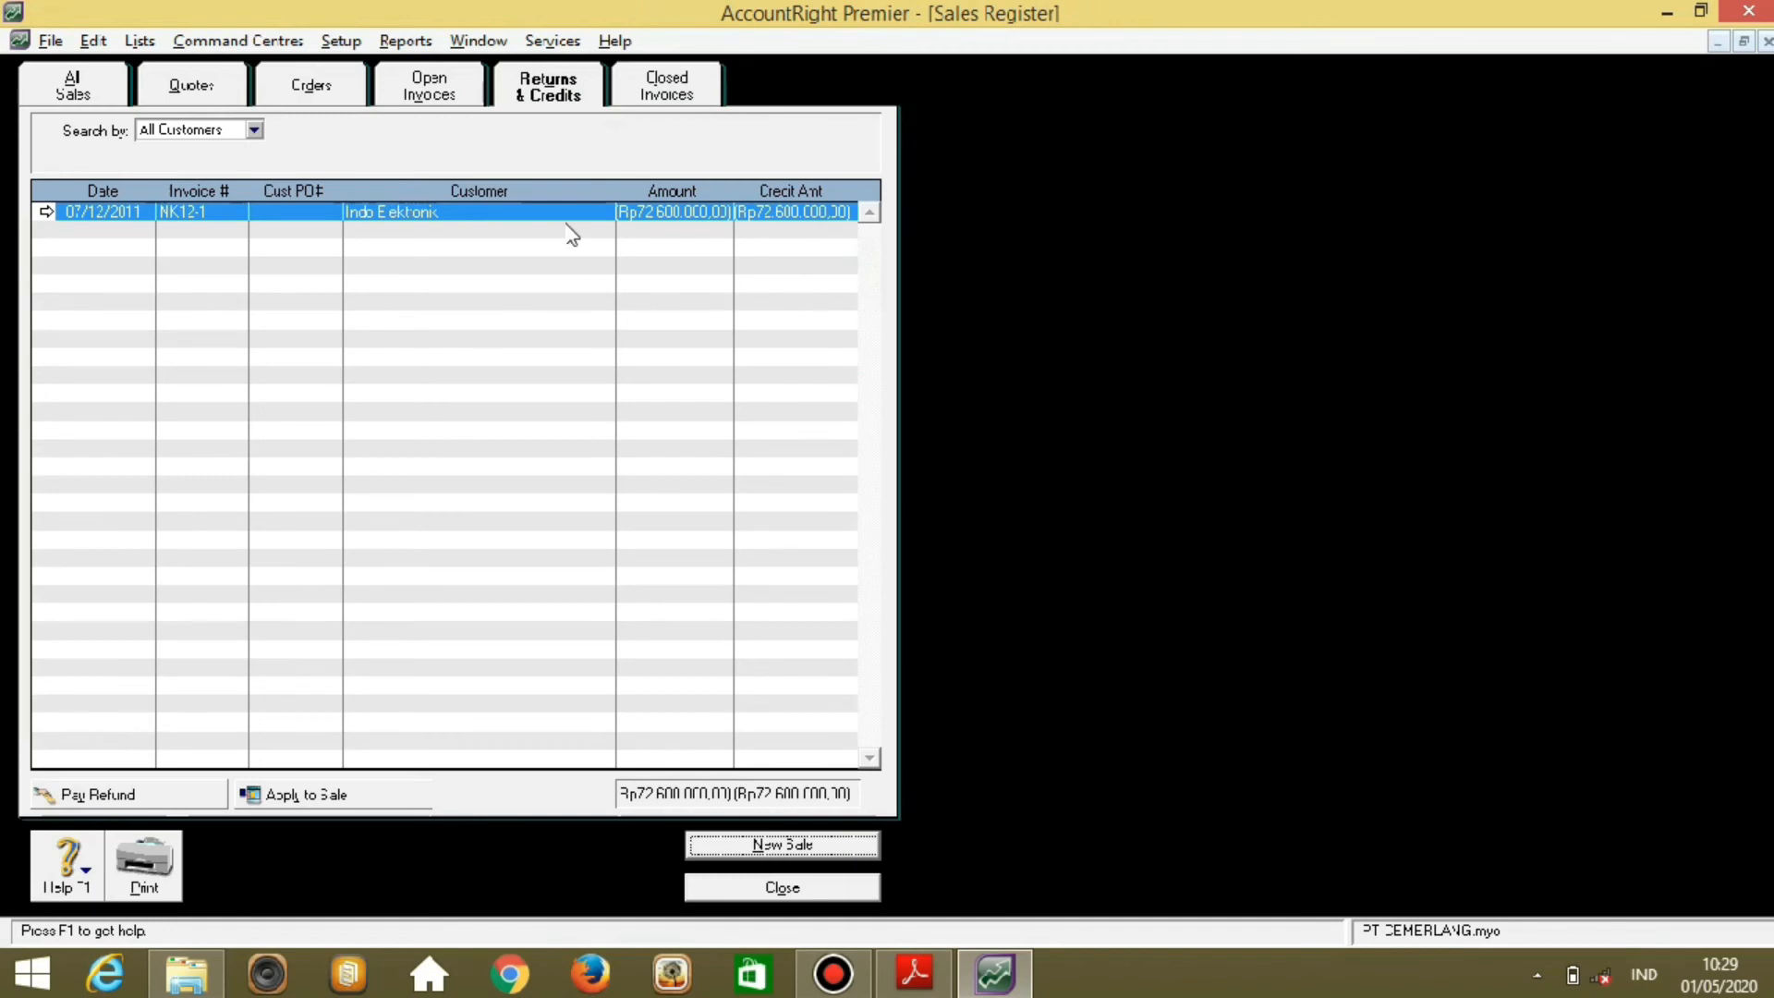
{"action": "left_click", "coordinate": [559, 92]}
{"action": "left_click", "coordinate": [354, 799]}
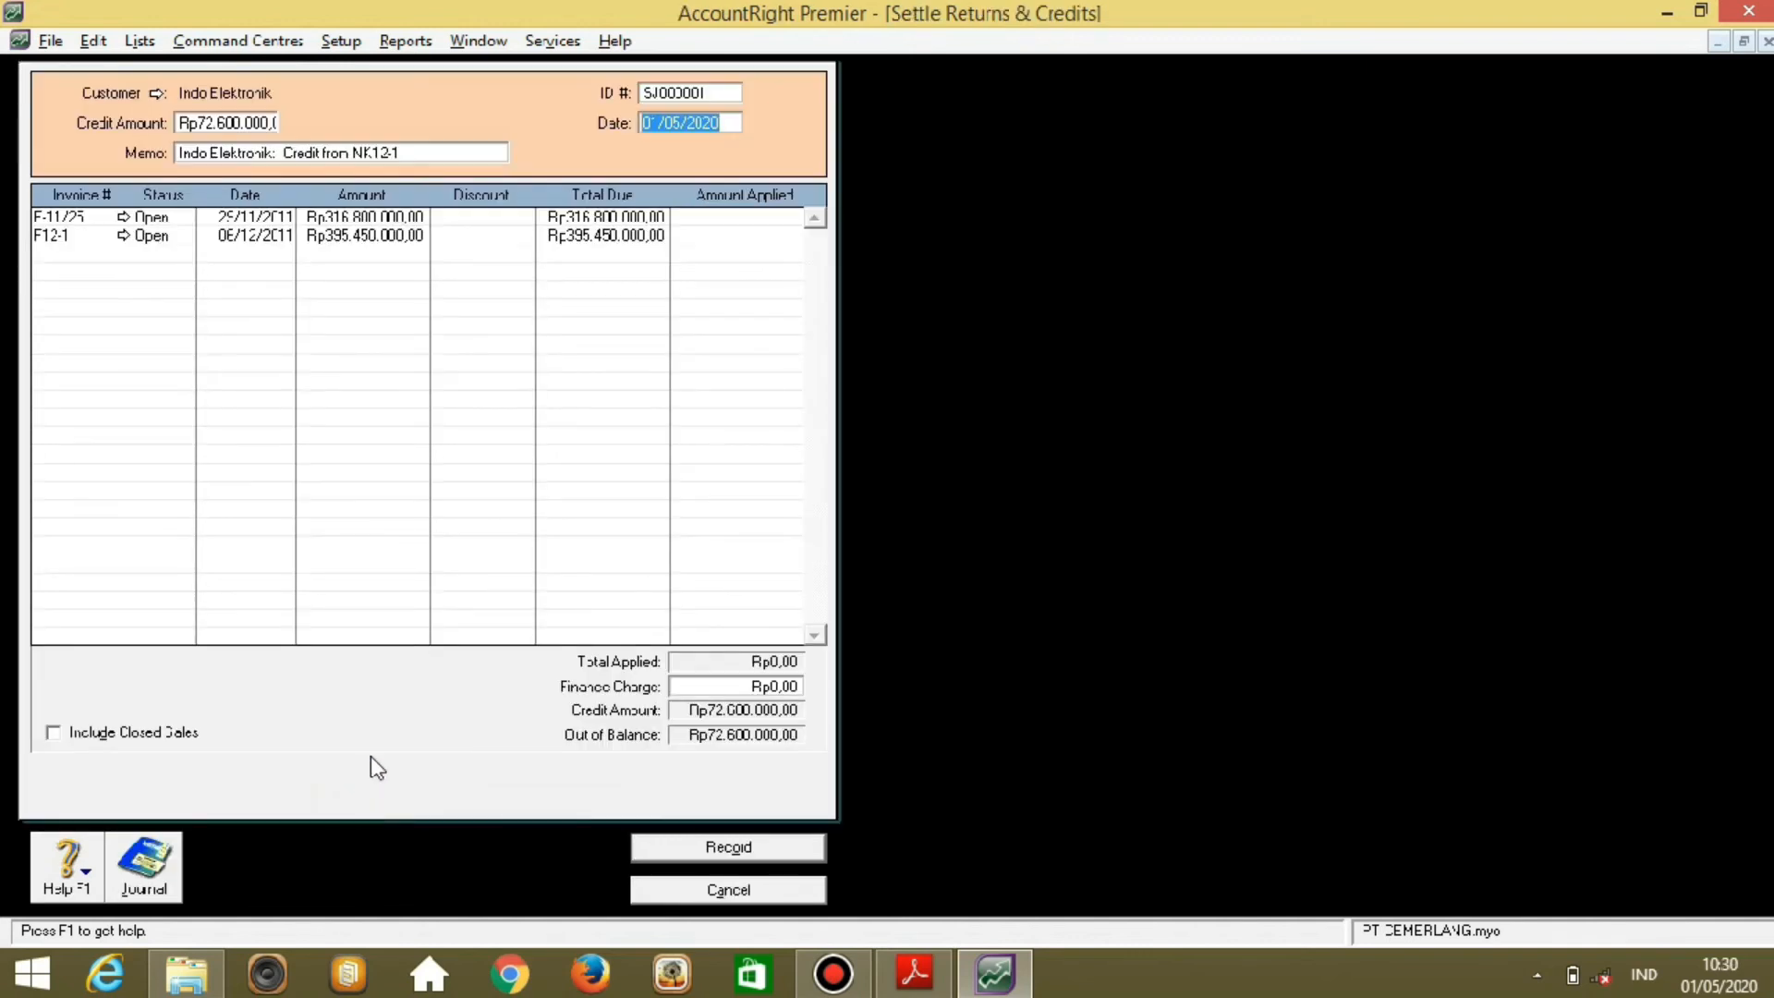
Settle NK12-1, dated 07/12/2011, against invoice F-11/25 for 72.600.000 and record it.
{"action": "left_click", "coordinate": [728, 95]}
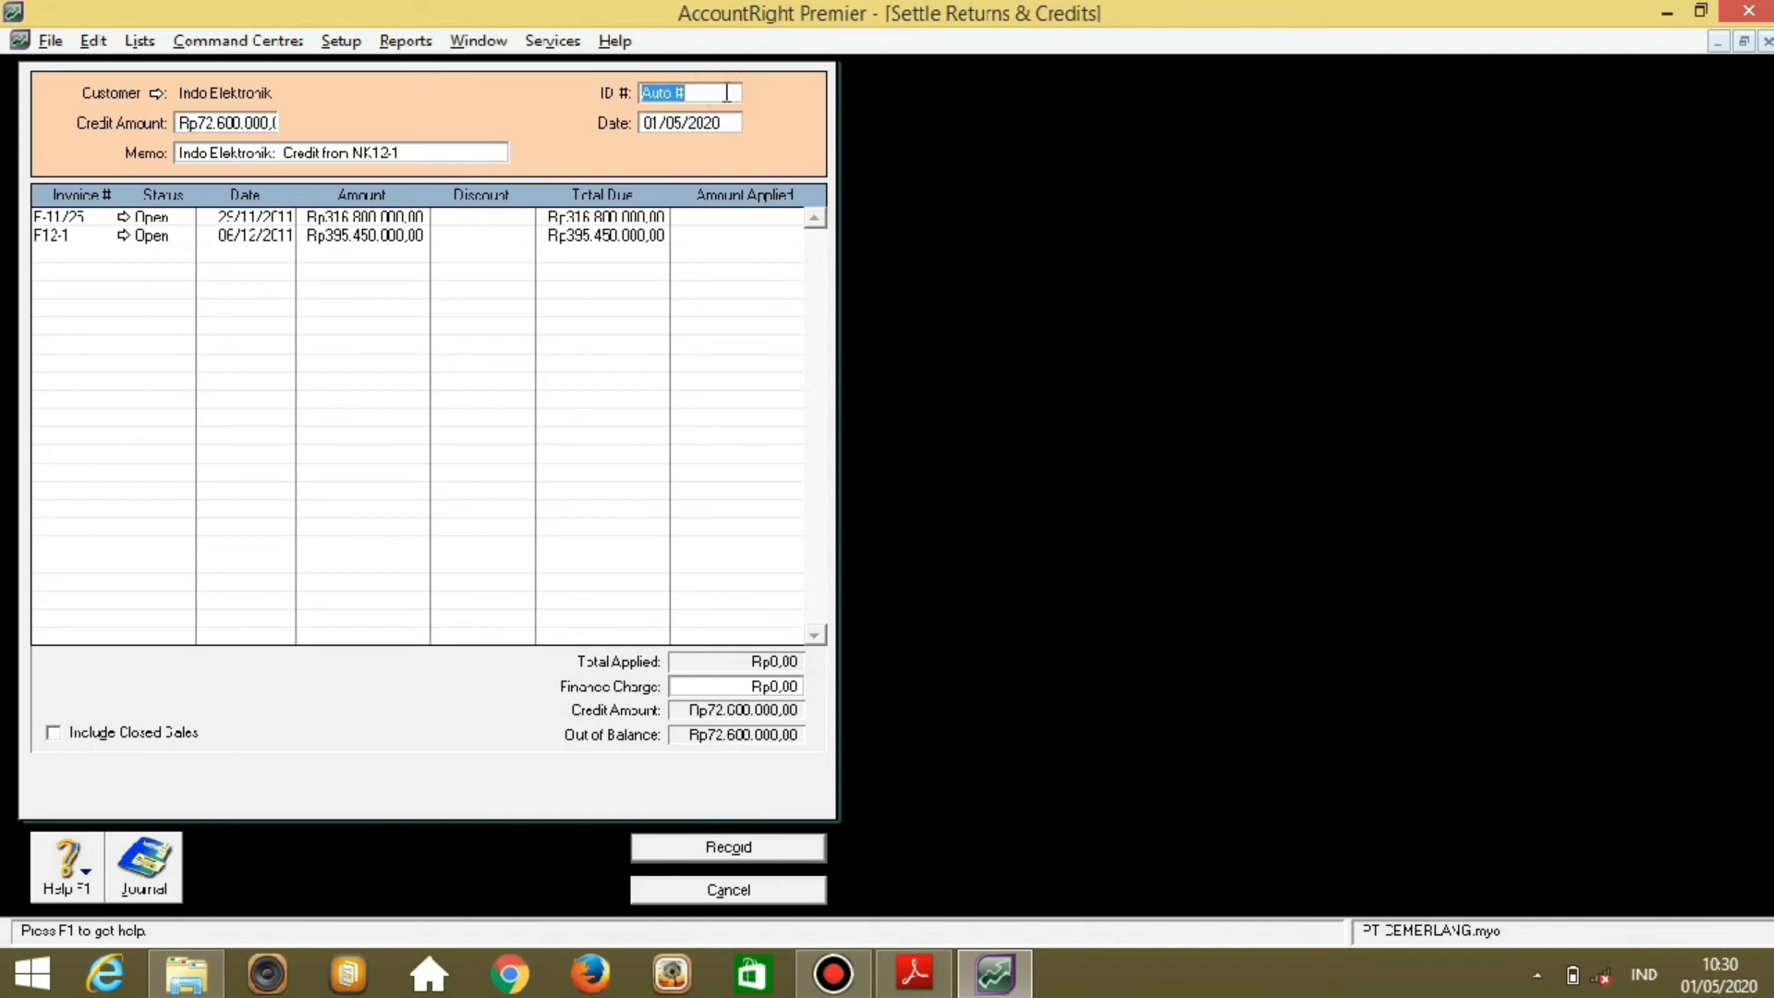
{"action": "type", "text": "NK12-1"}
{"action": "key", "text": "Tab"}
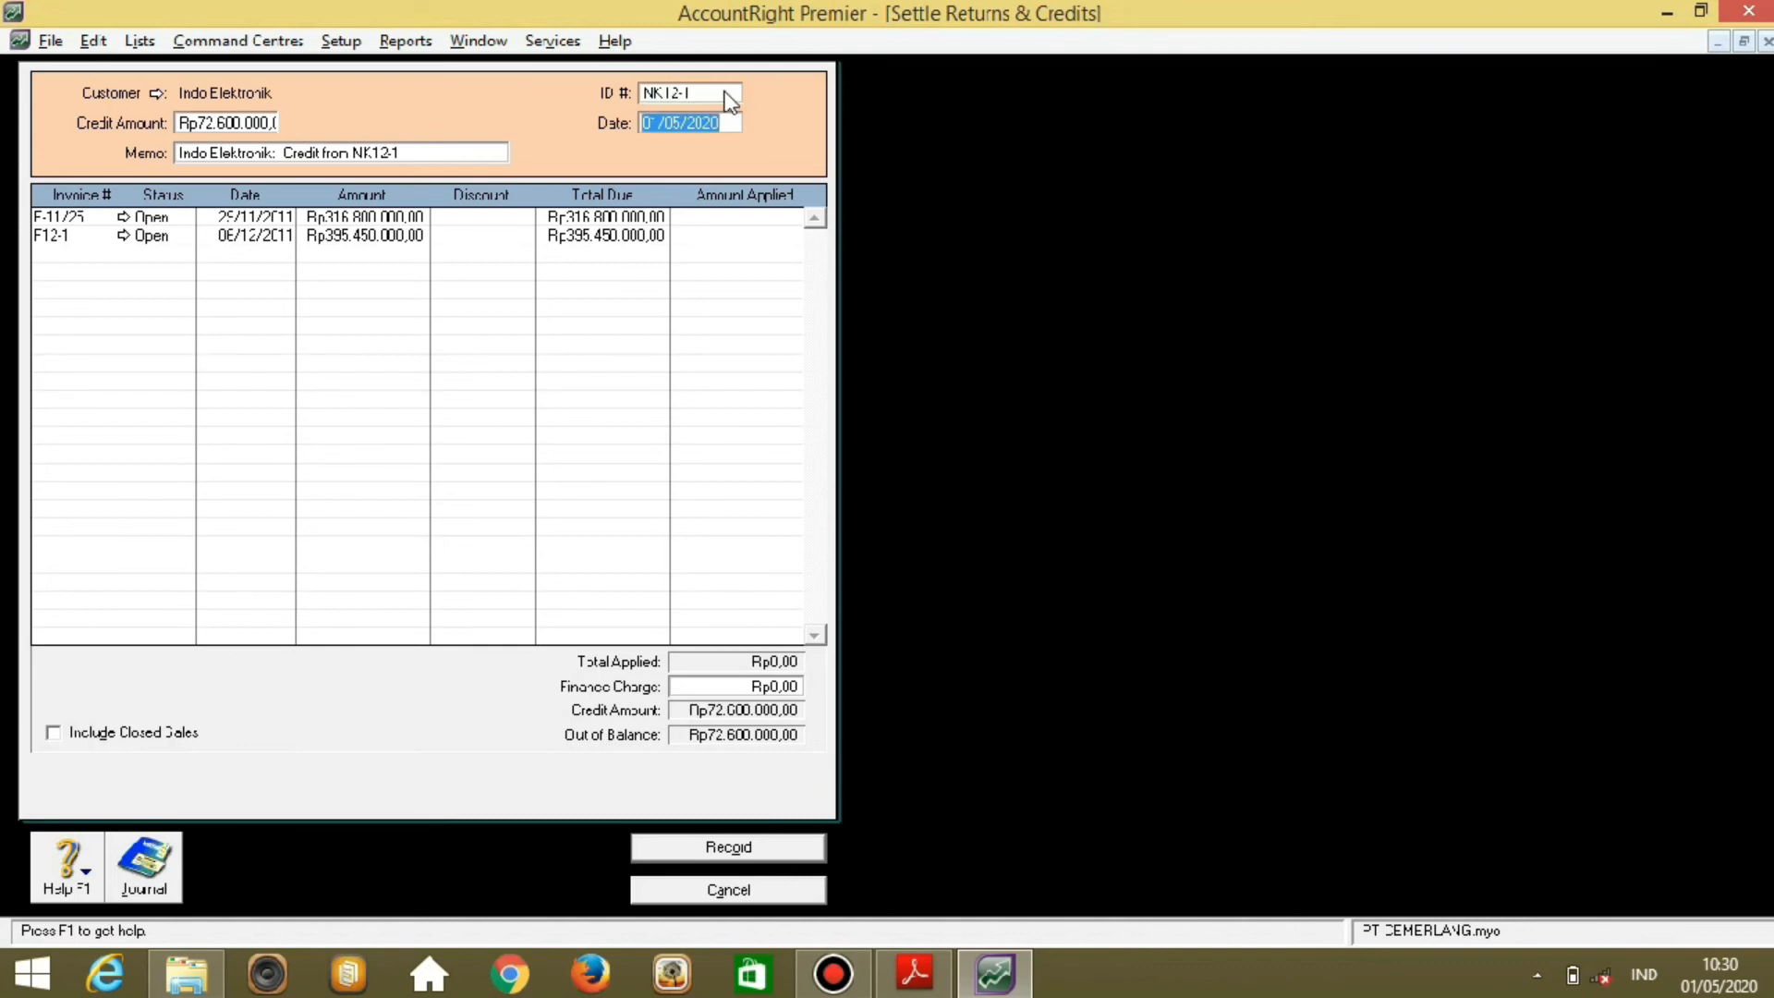
{"action": "type", "text": "07/12/2011"}
{"action": "key", "text": "Tab"}
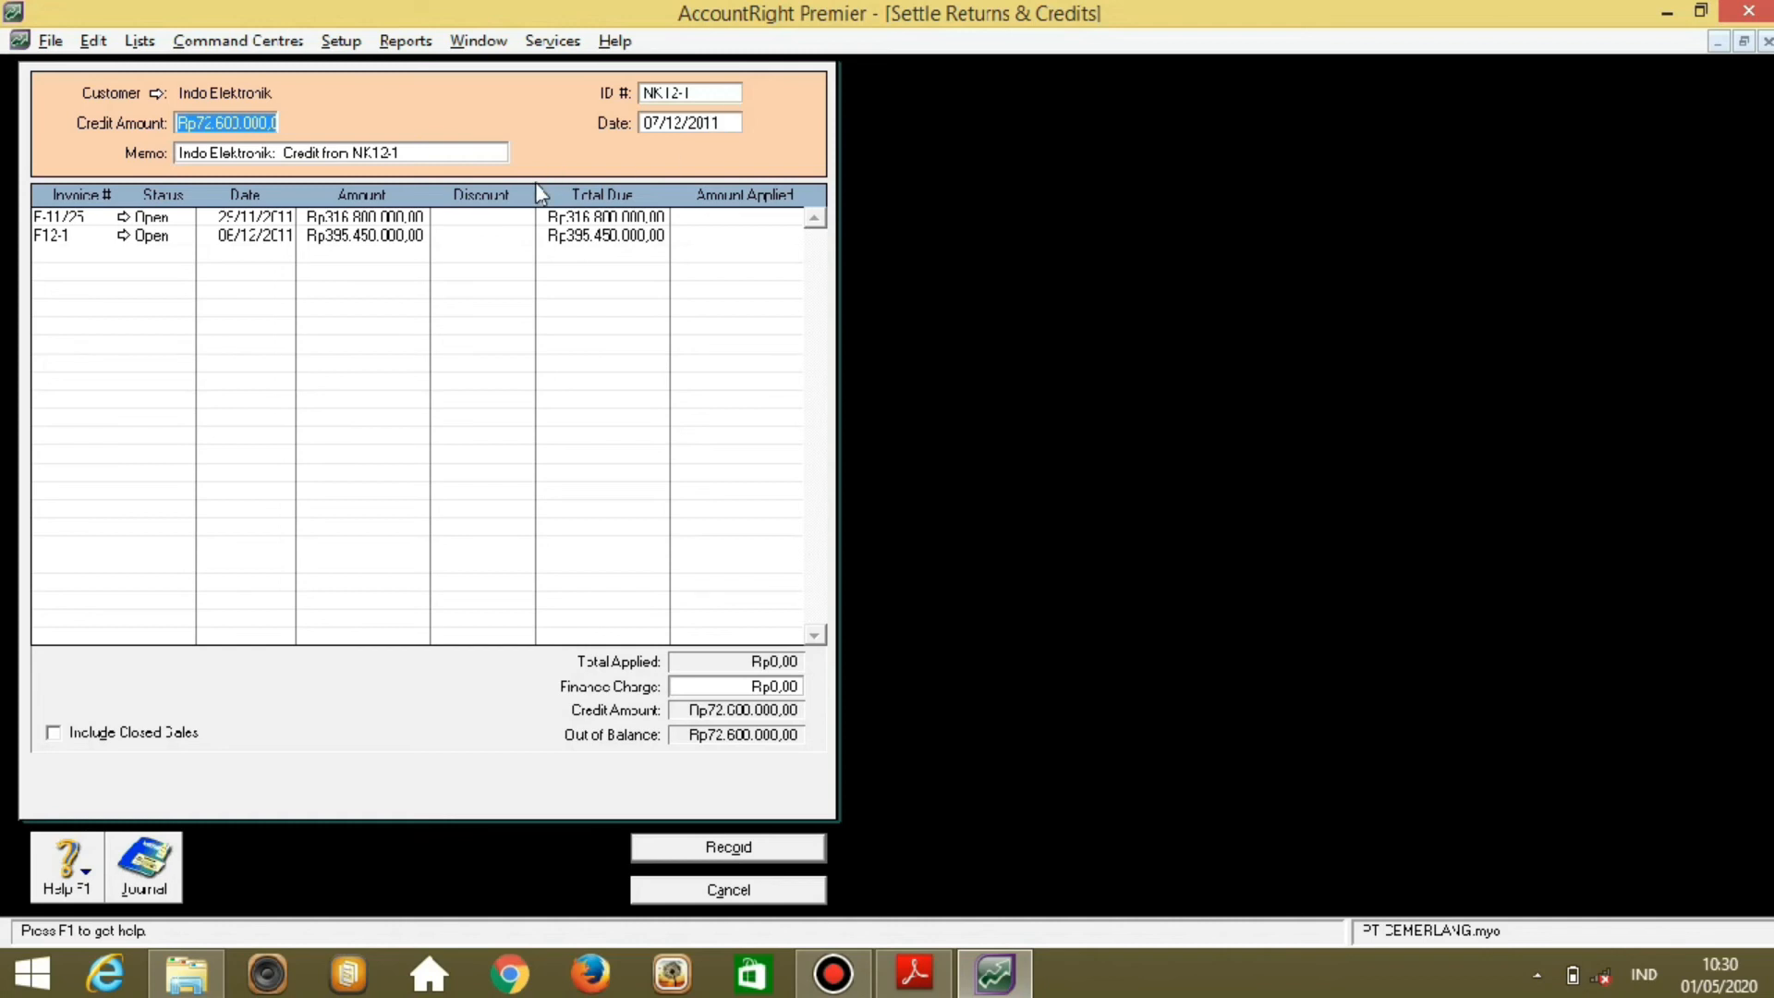
{"action": "left_click", "coordinate": [700, 220]}
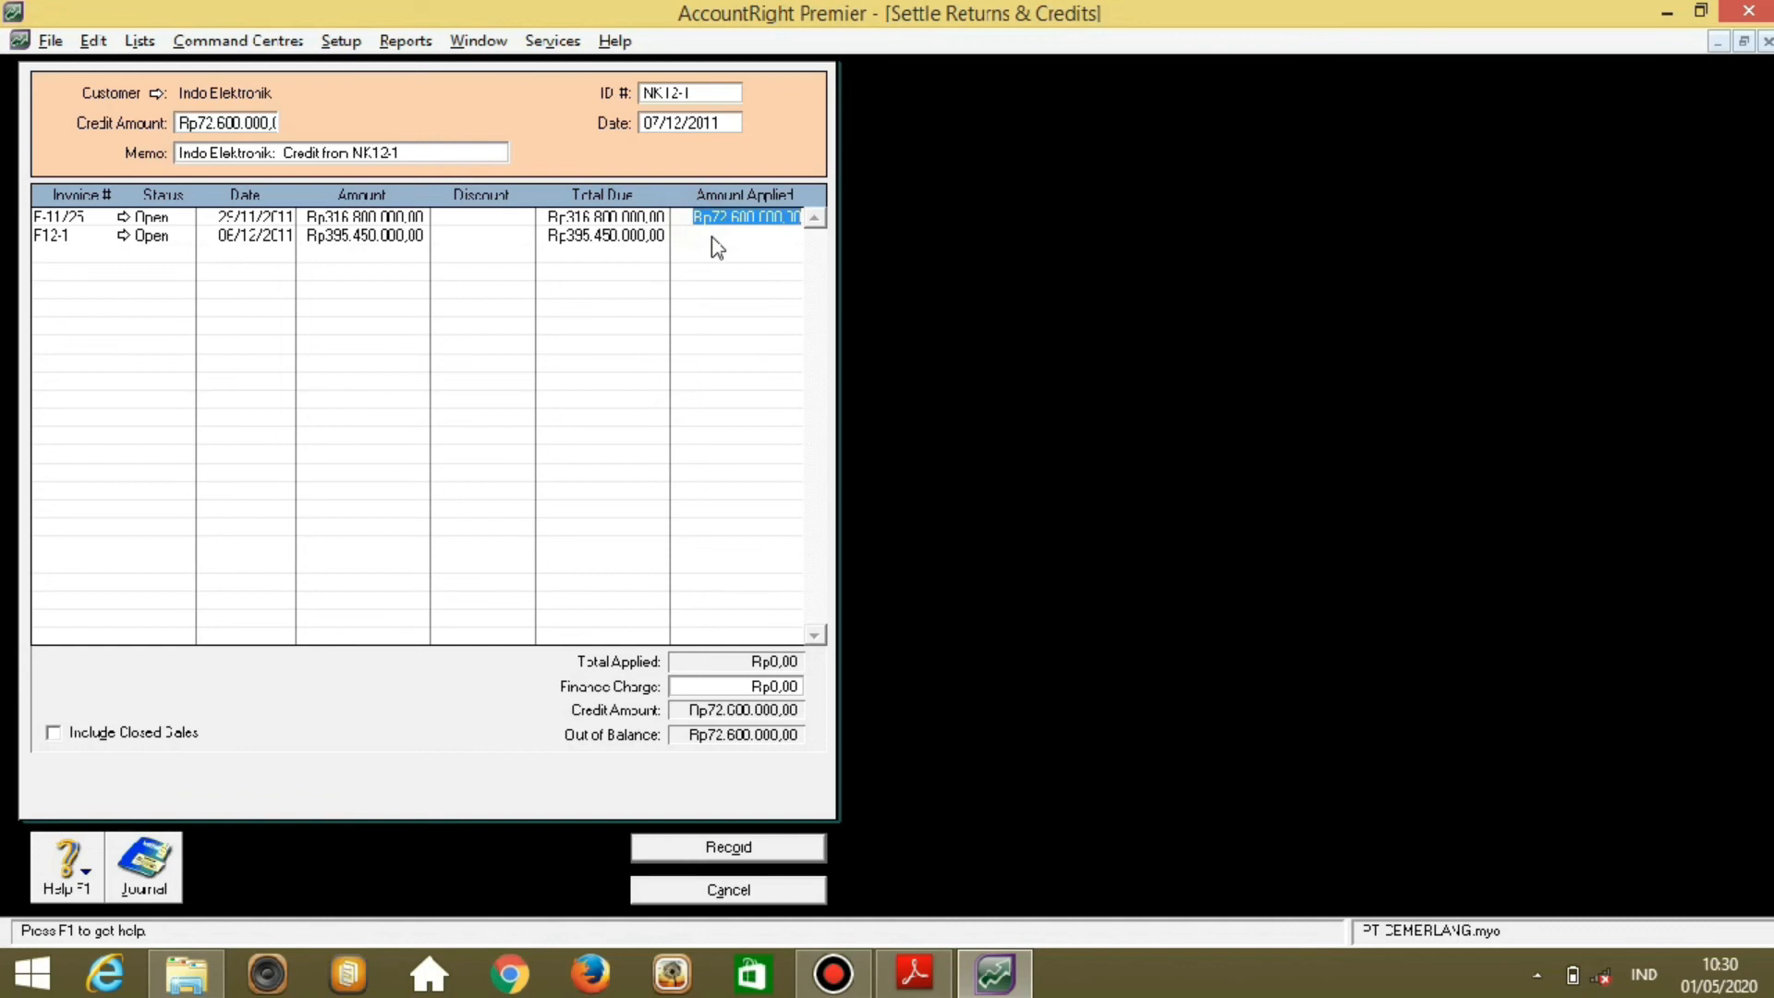
{"action": "key", "text": "Tab"}
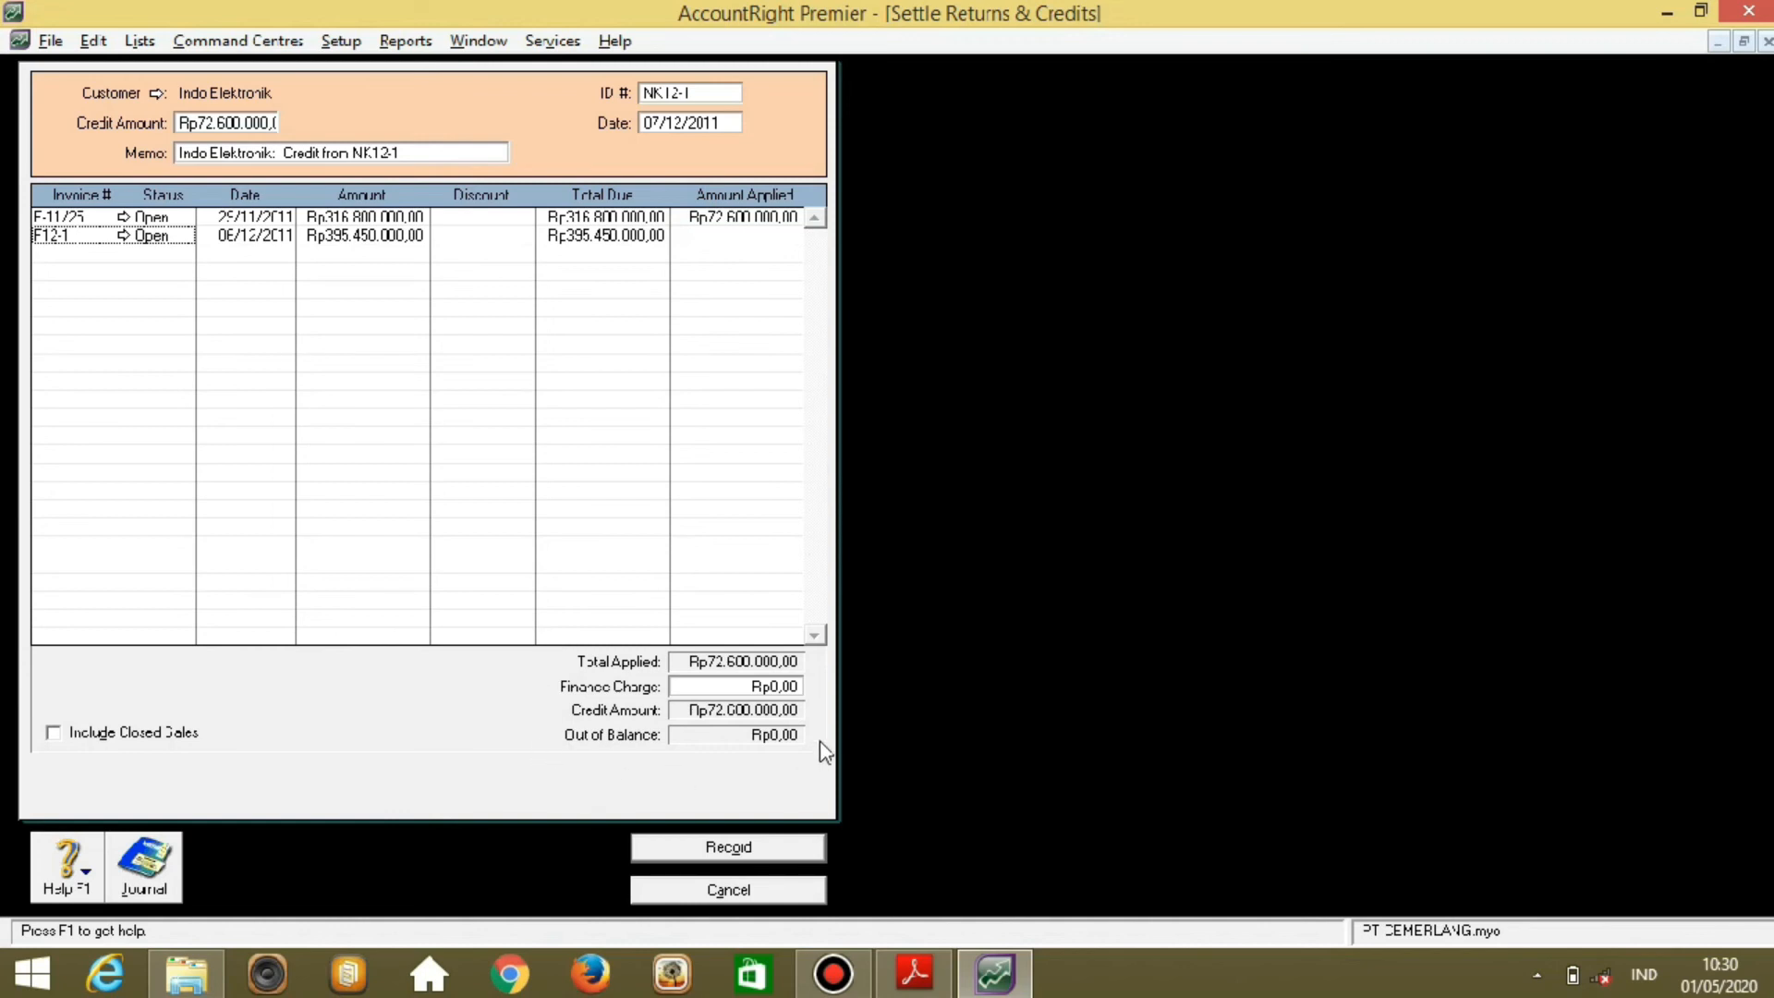
{"action": "left_click", "coordinate": [691, 850]}
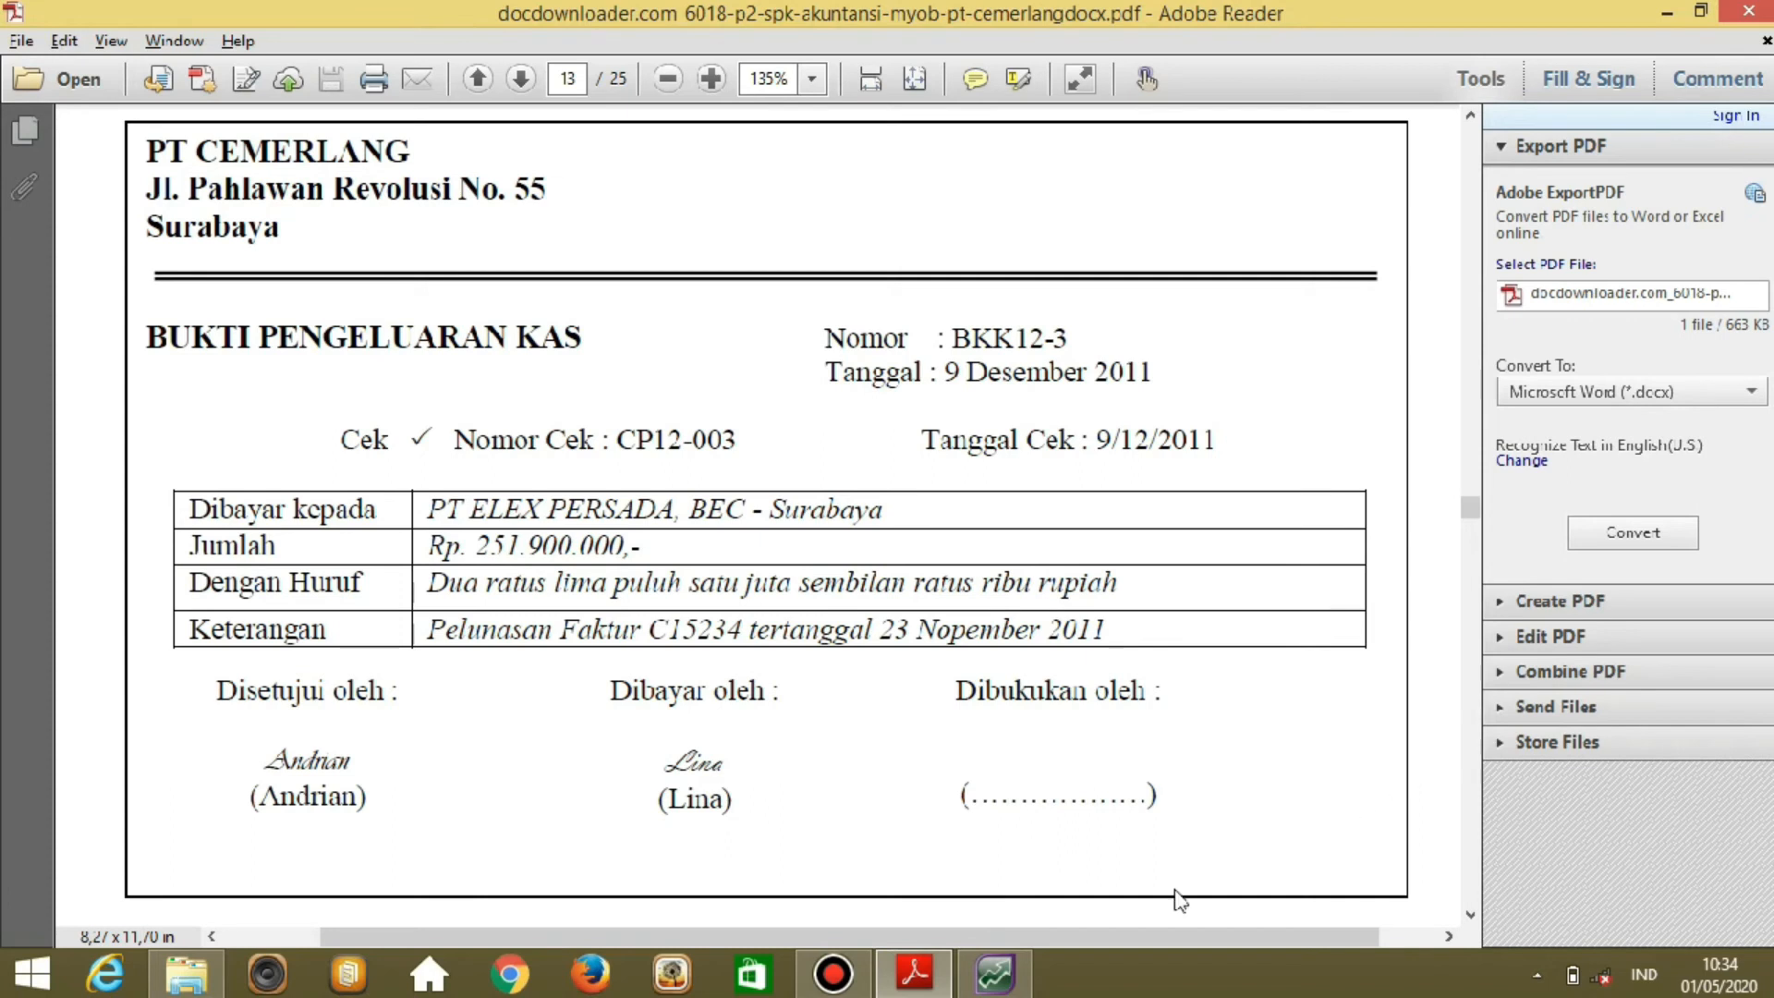
Bring MYOB AccountRight's Sales Command Centre back in front of Adobe Reader.
{"action": "left_click", "coordinate": [980, 980]}
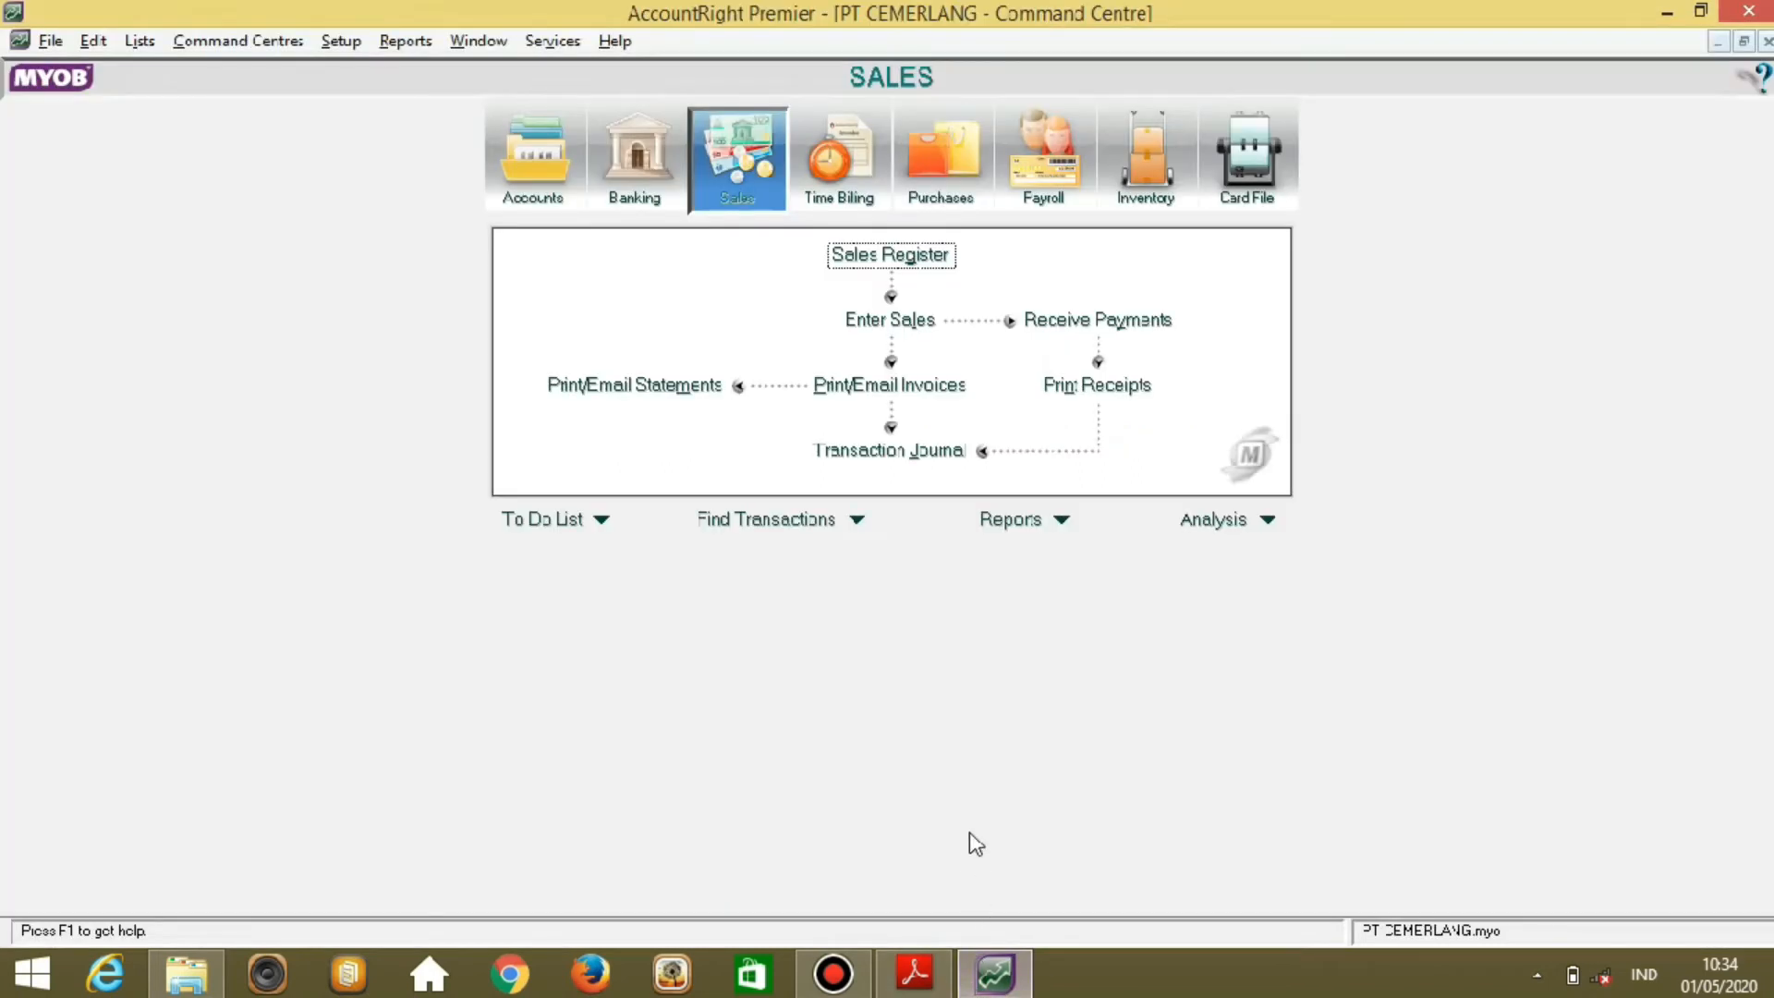
Start a Pay Bills payment with PT ELEX PERSADA as the supplier.
{"action": "left_click", "coordinate": [940, 162]}
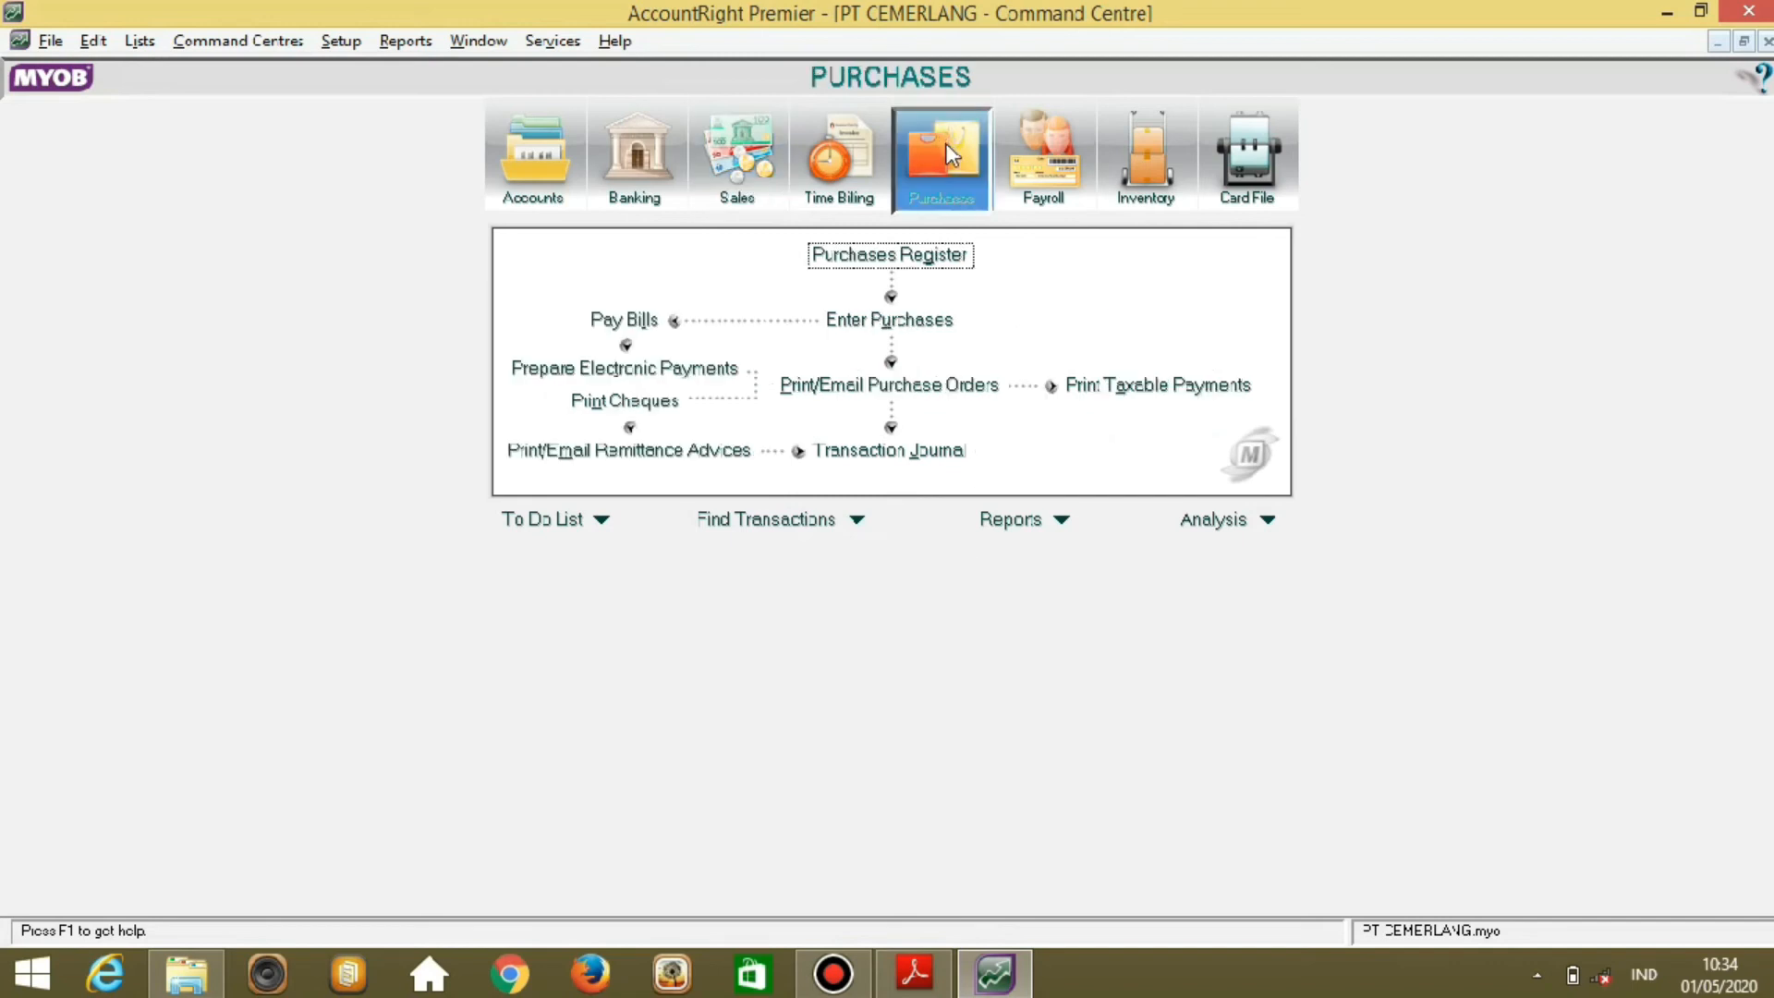
{"action": "left_click", "coordinate": [610, 320]}
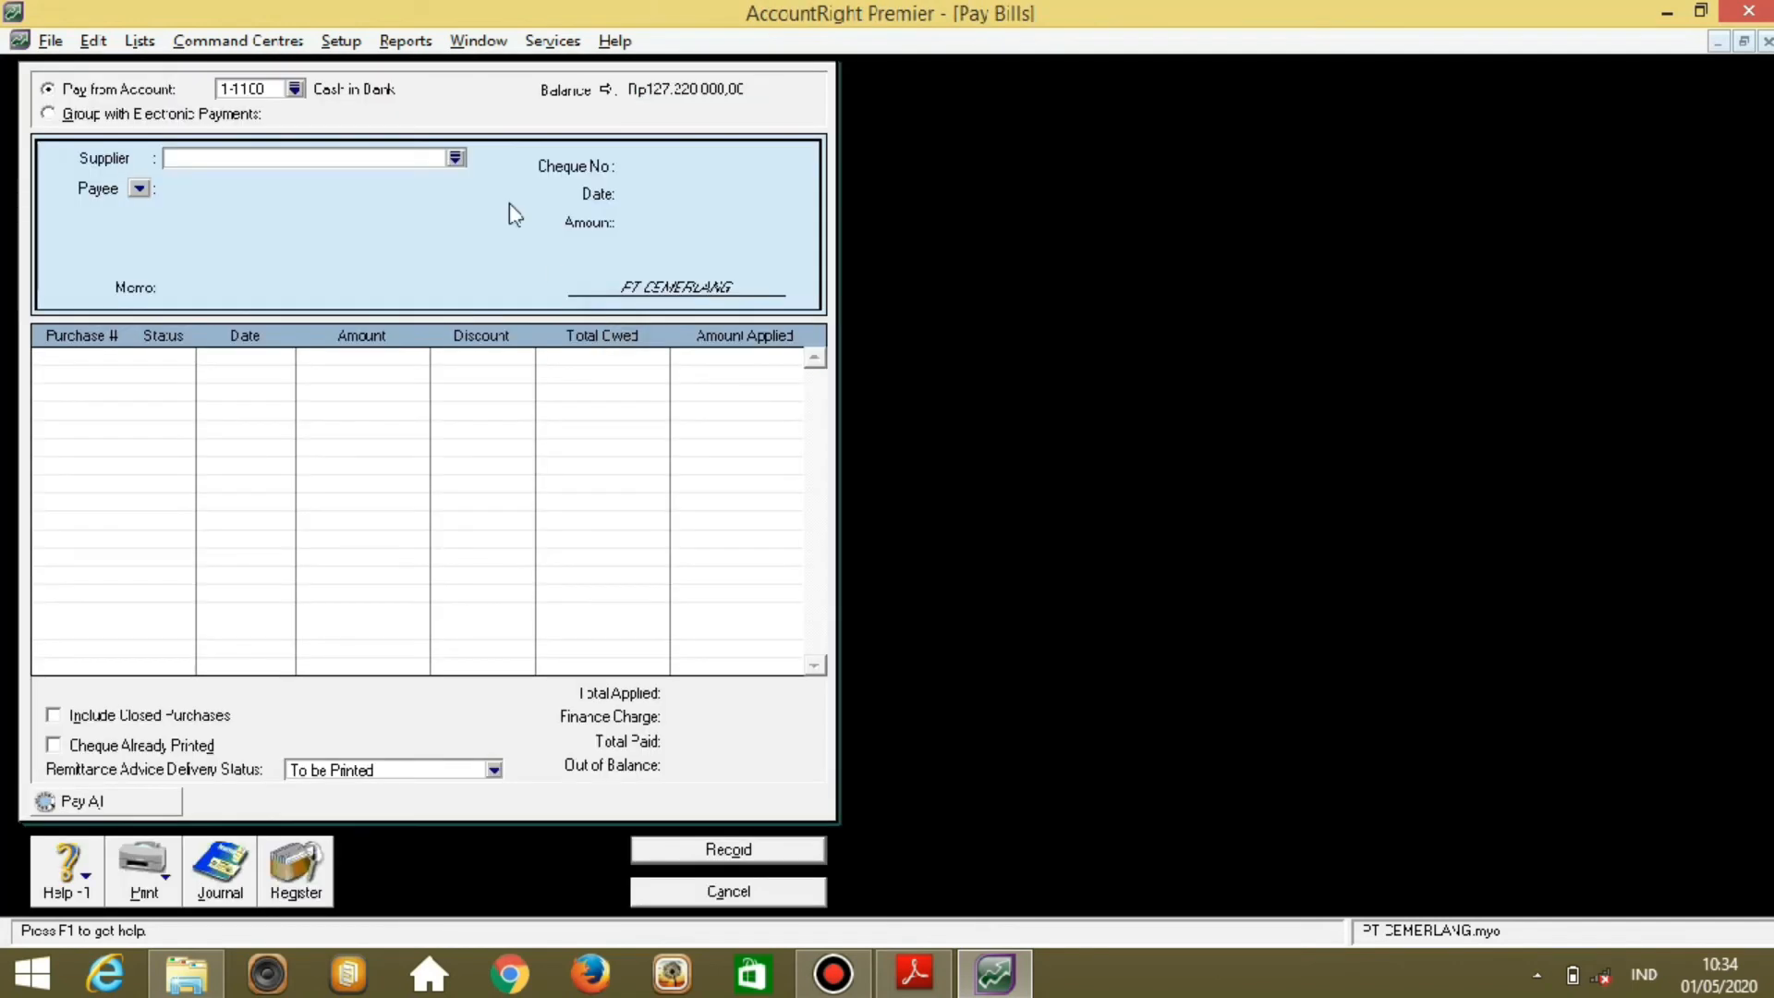
{"action": "left_click", "coordinate": [455, 157]}
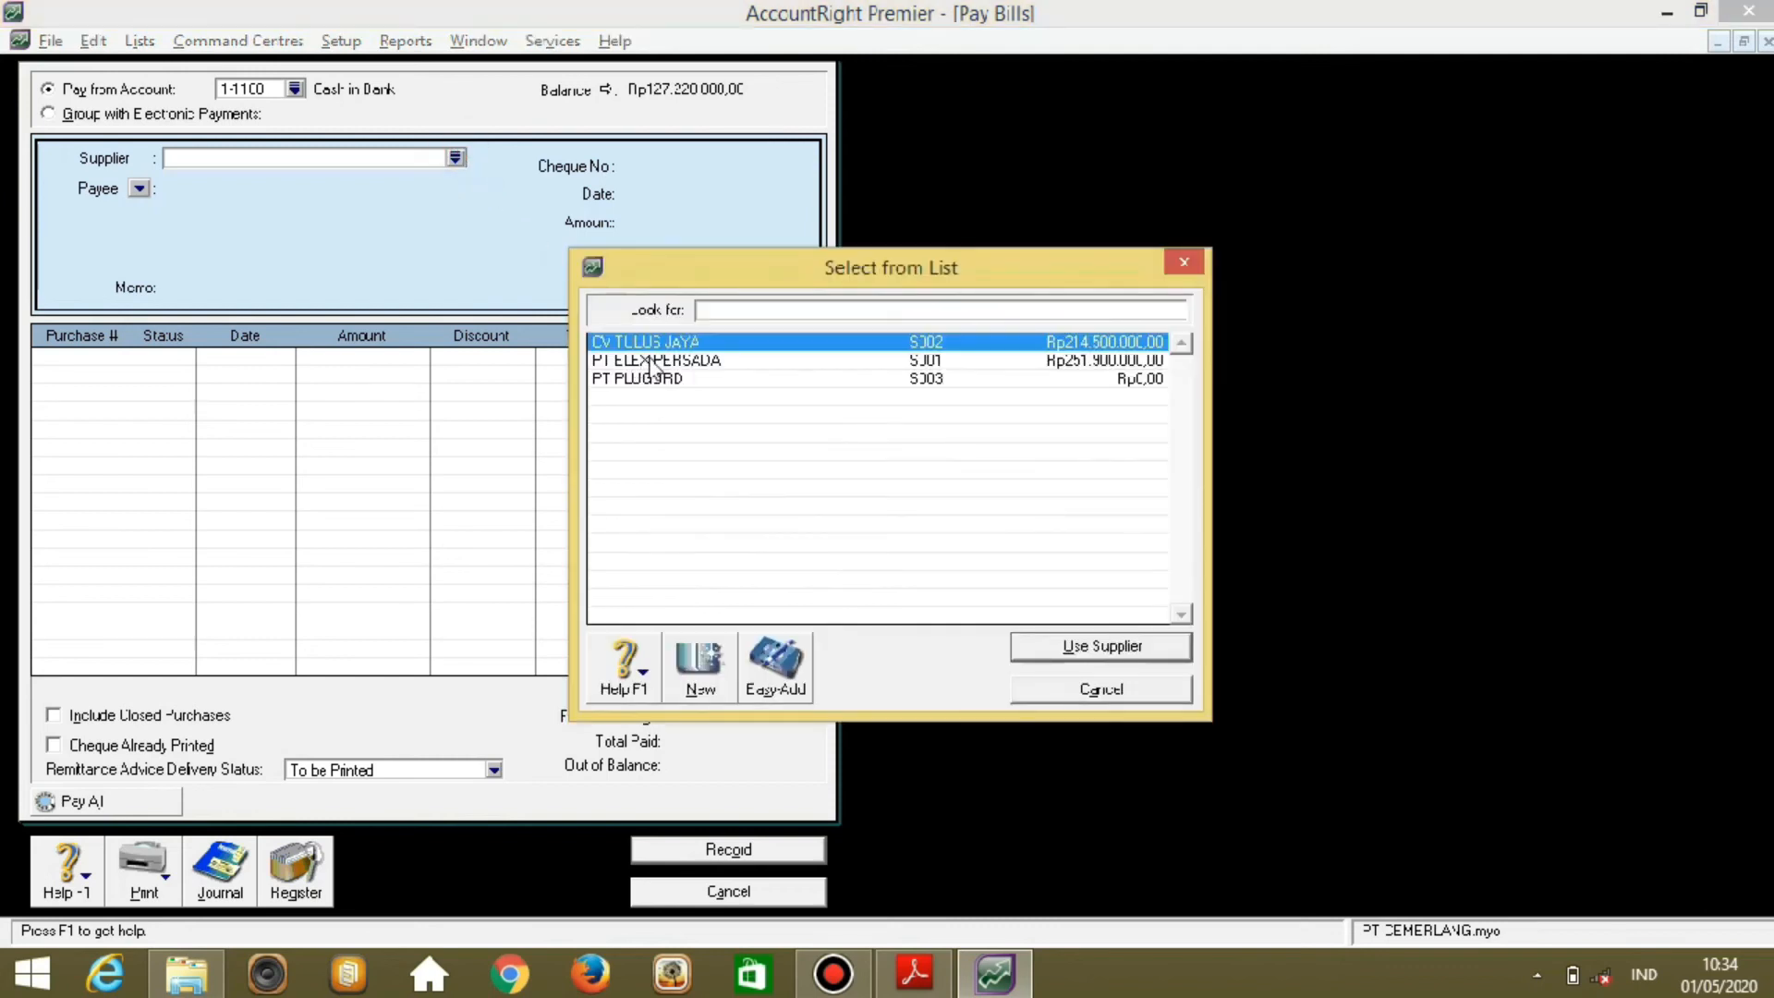
{"action": "left_click", "coordinate": [709, 360]}
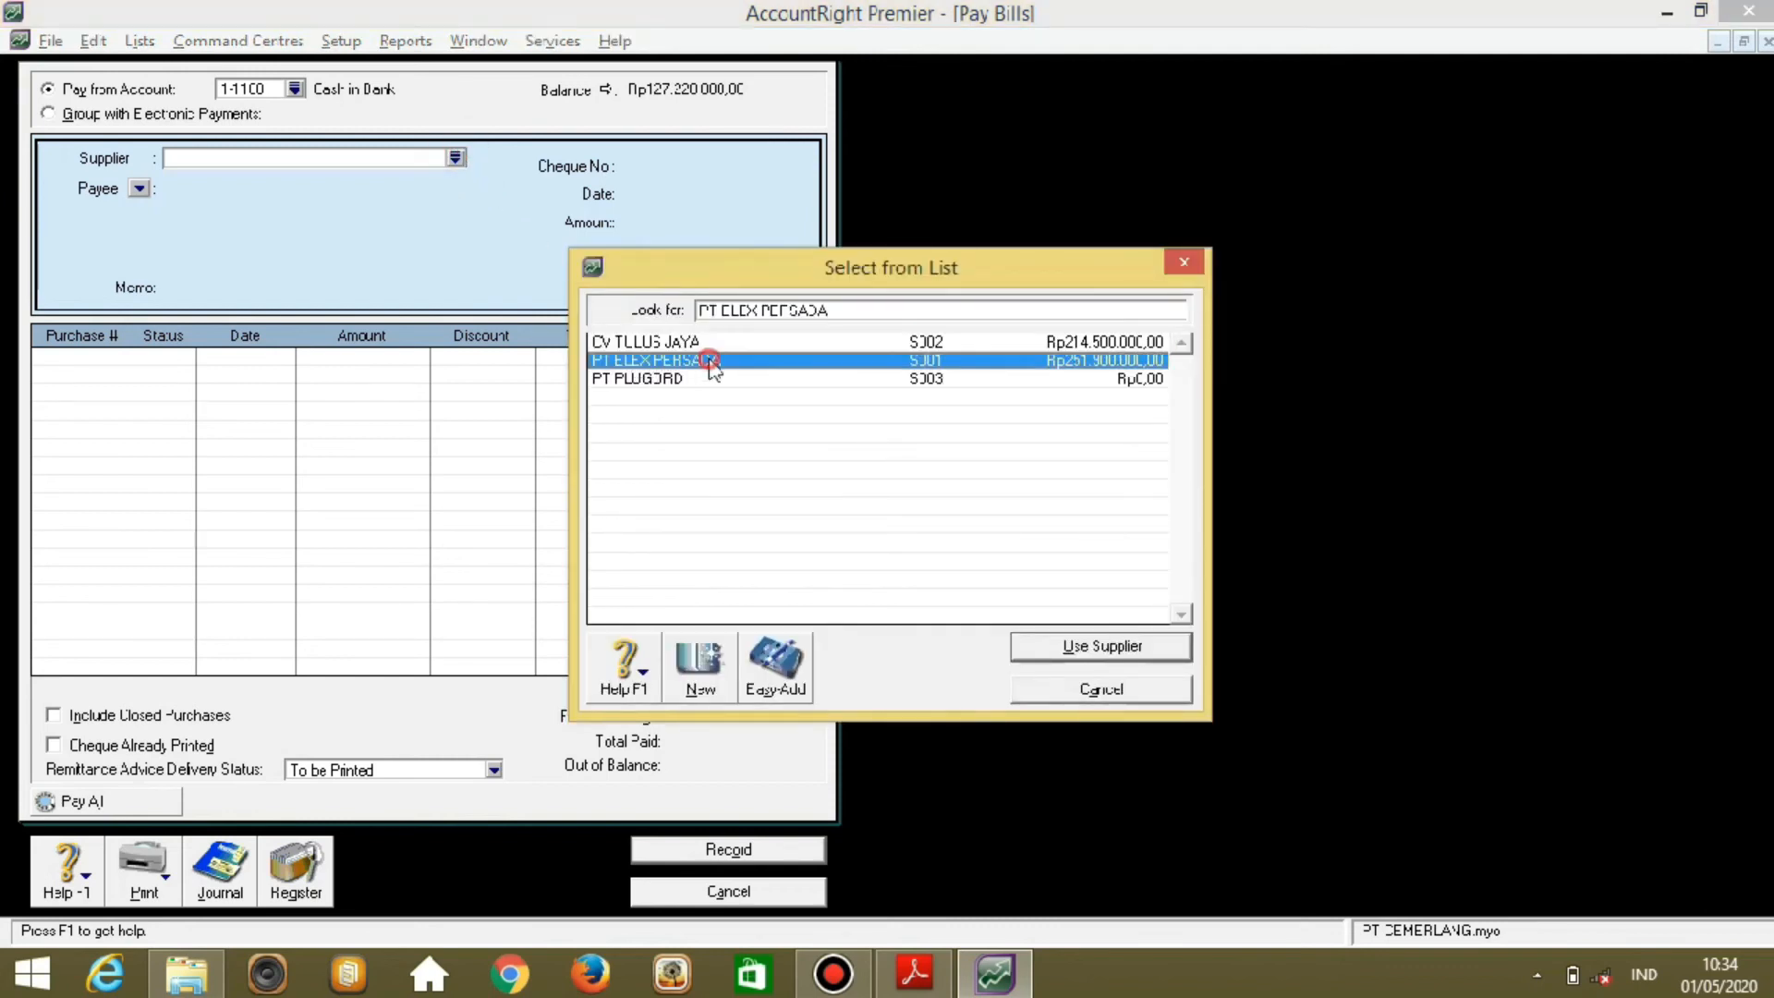
{"action": "left_click", "coordinate": [1040, 652]}
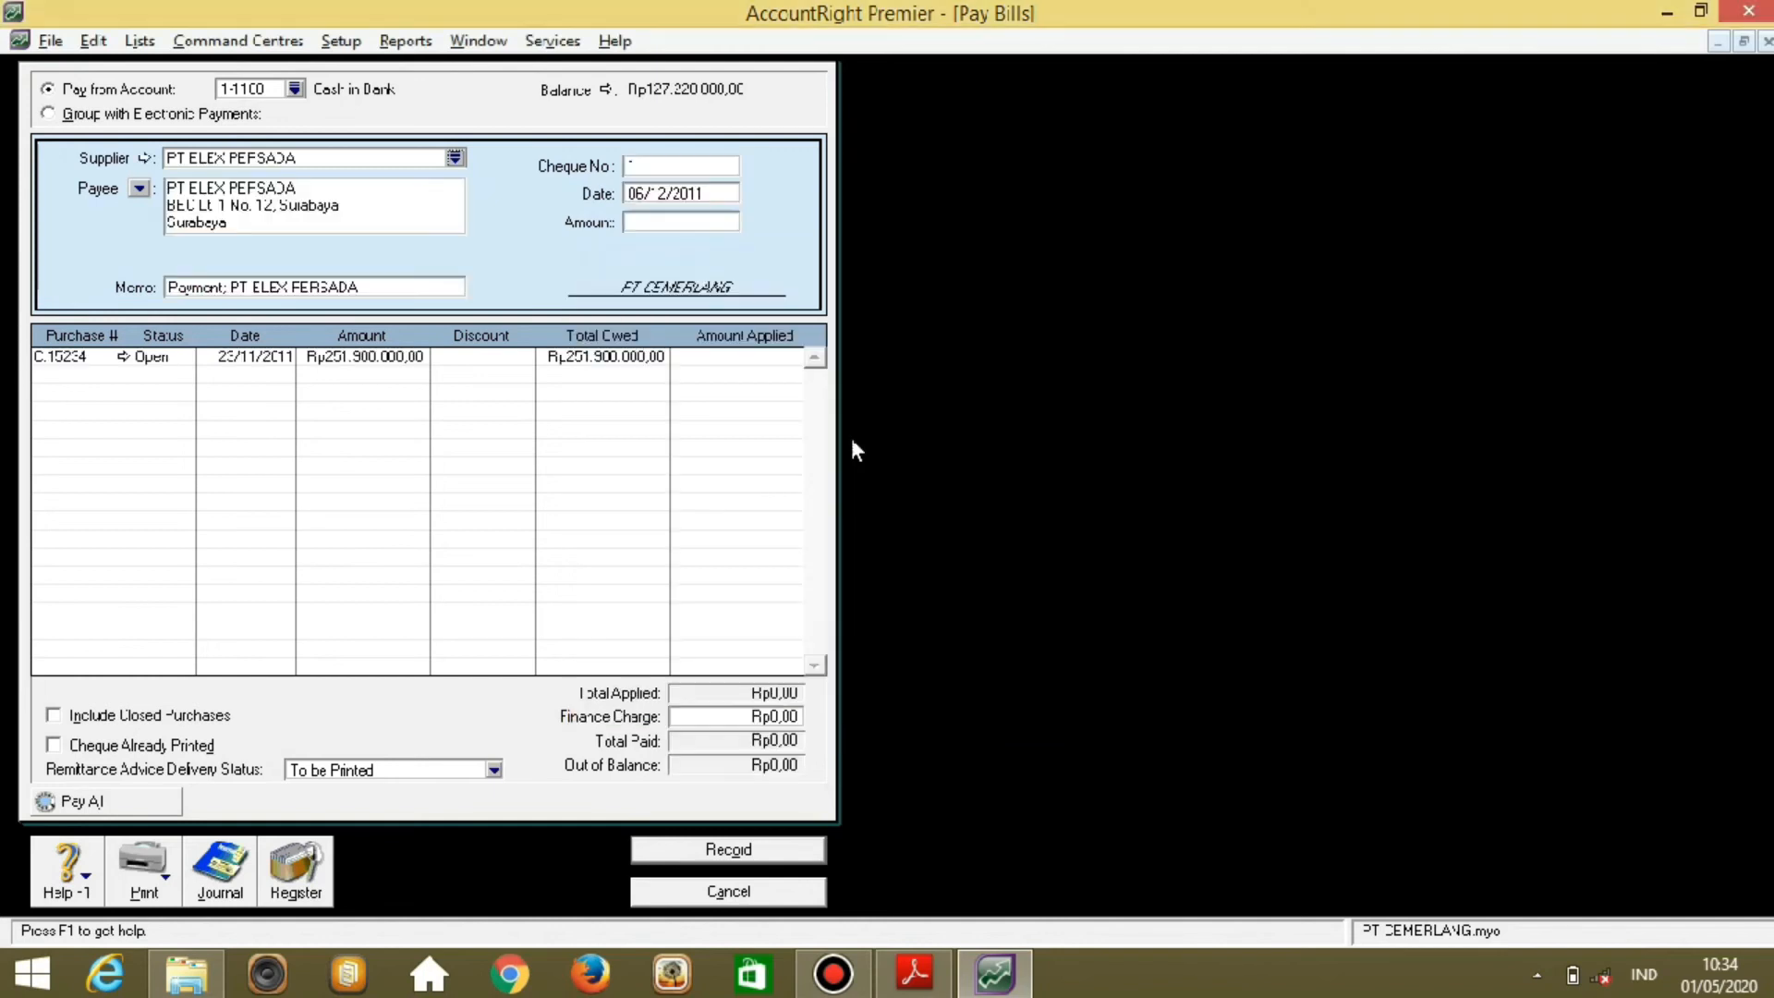
Enter cheque number BKK12-3, date 09/12/2011 and payment amount 251900000.
{"action": "left_click", "coordinate": [704, 167]}
{"action": "type", "text": "BKK12-3"}
{"action": "key", "text": "Tab"}
{"action": "type", "text": "09/12/2011"}
{"action": "key", "text": "Tab"}
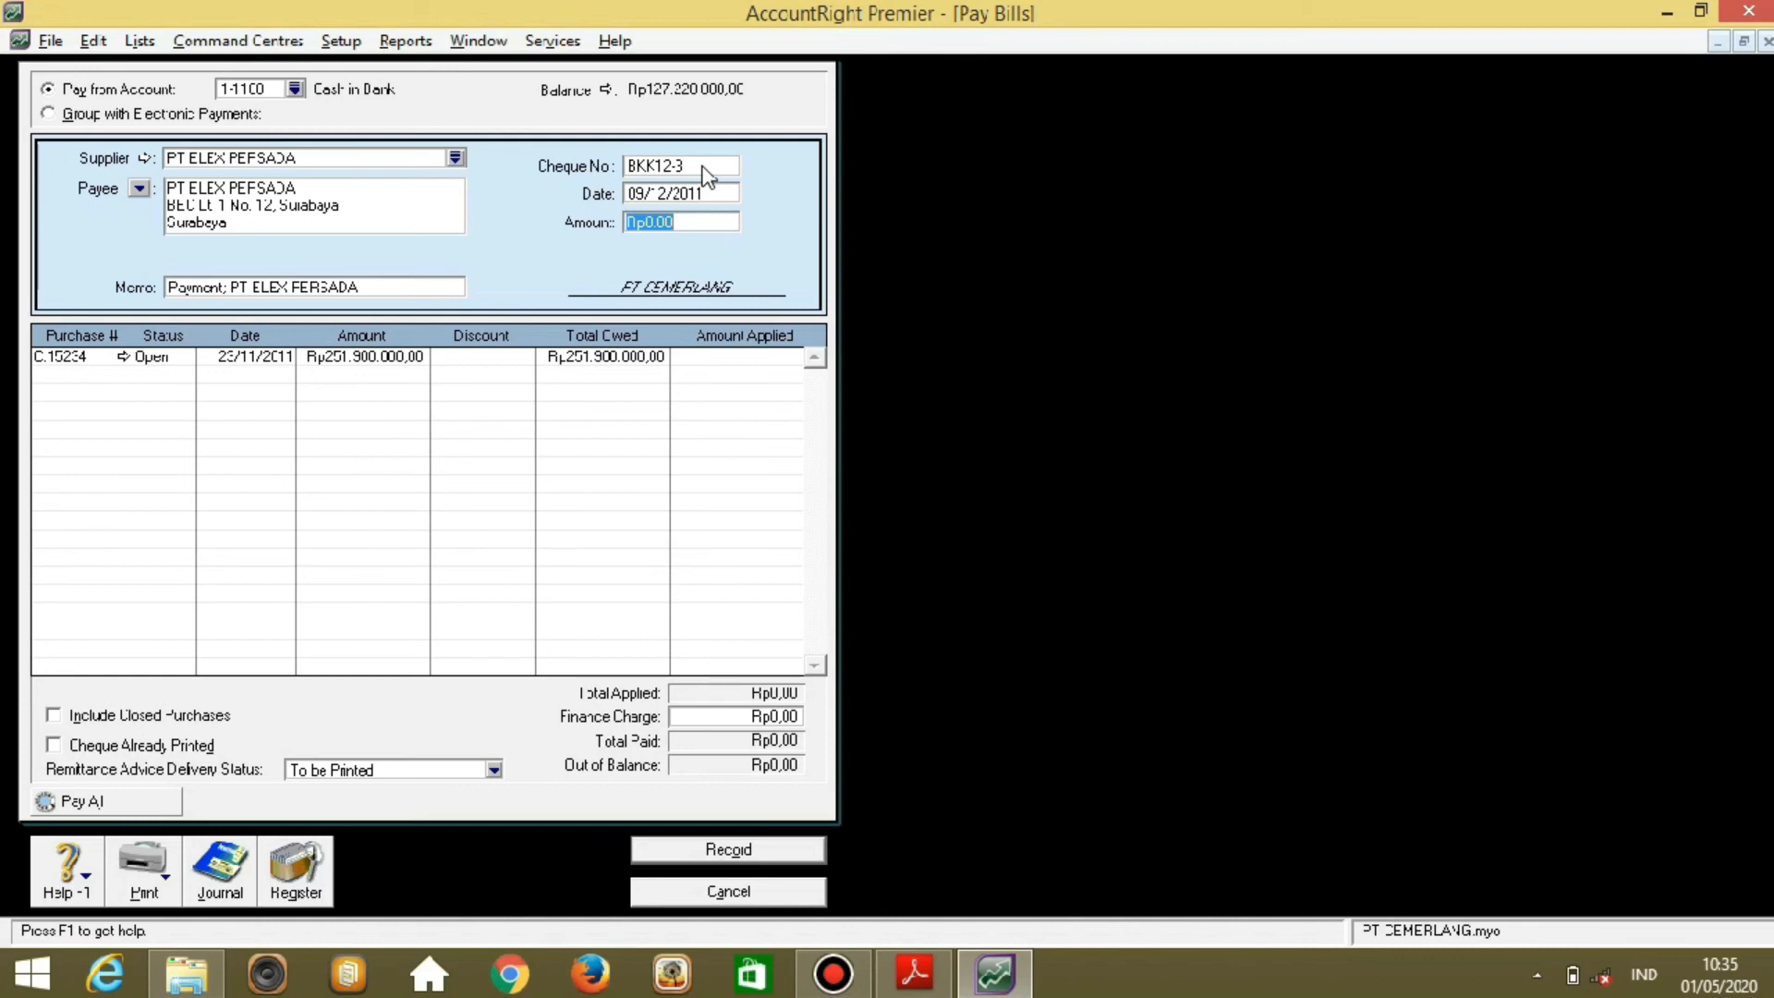
{"action": "type", "text": "251900000"}
{"action": "key", "text": "Tab"}
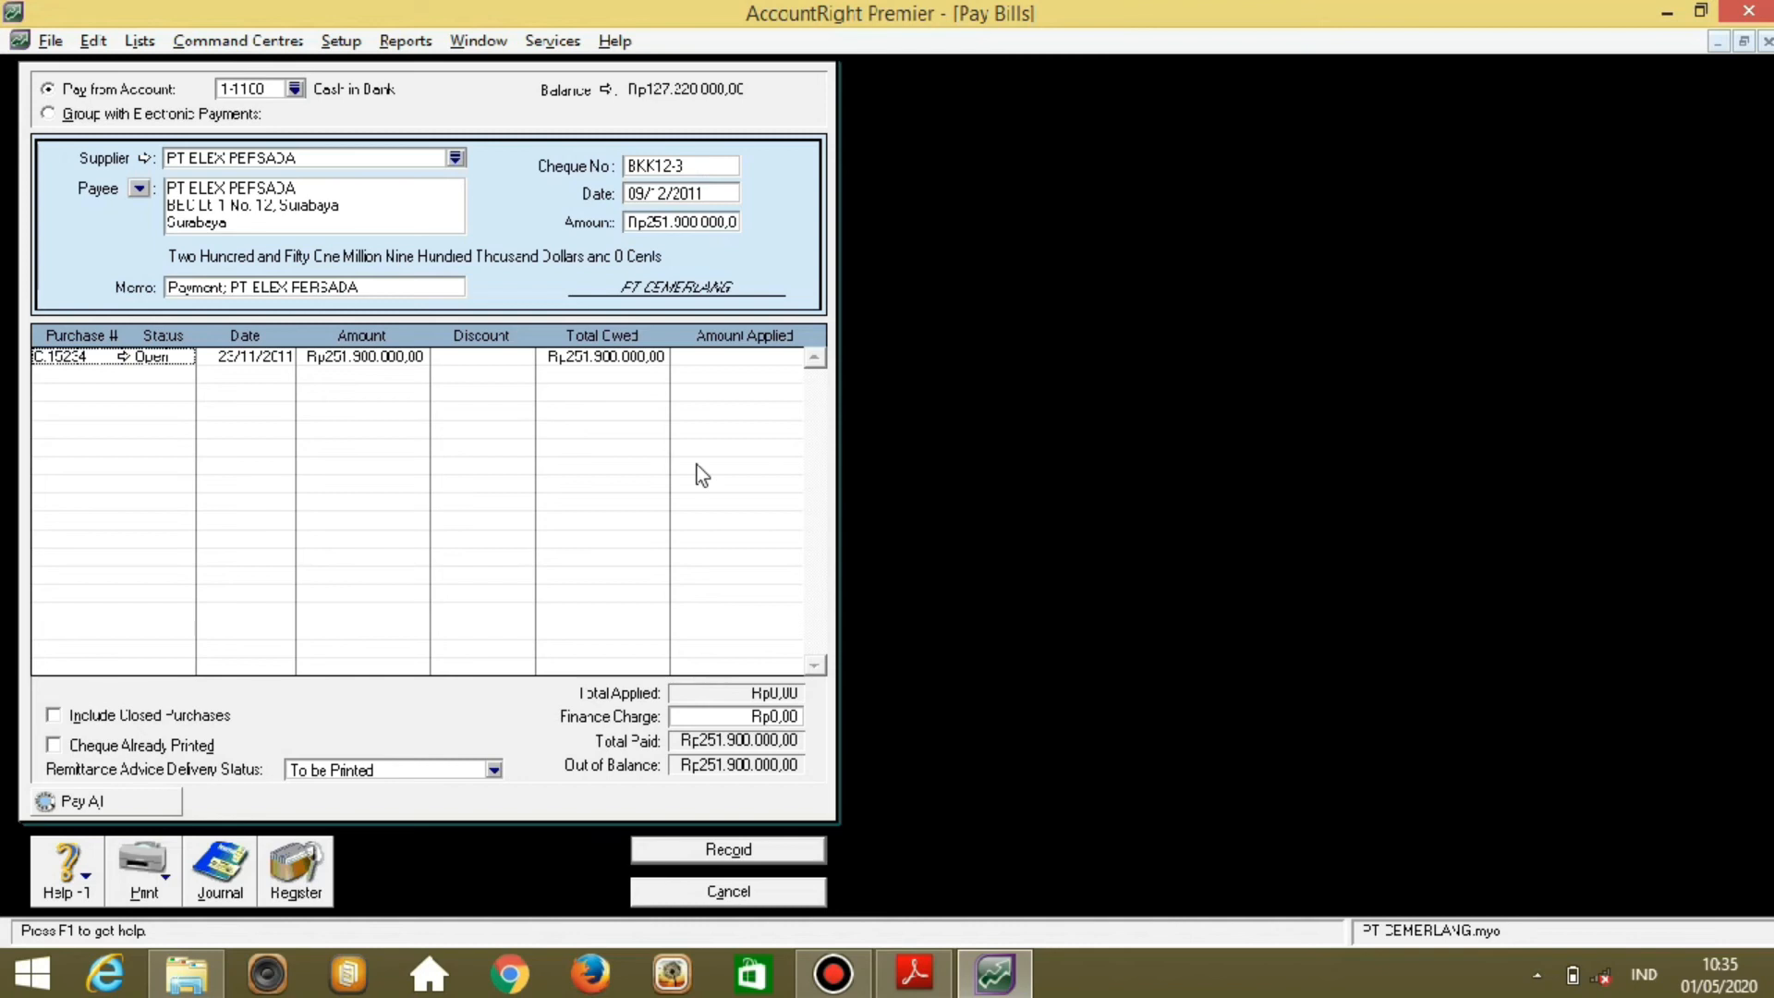
Apply the full payment to purchase C.15234 and record it.
{"action": "left_click", "coordinate": [736, 358]}
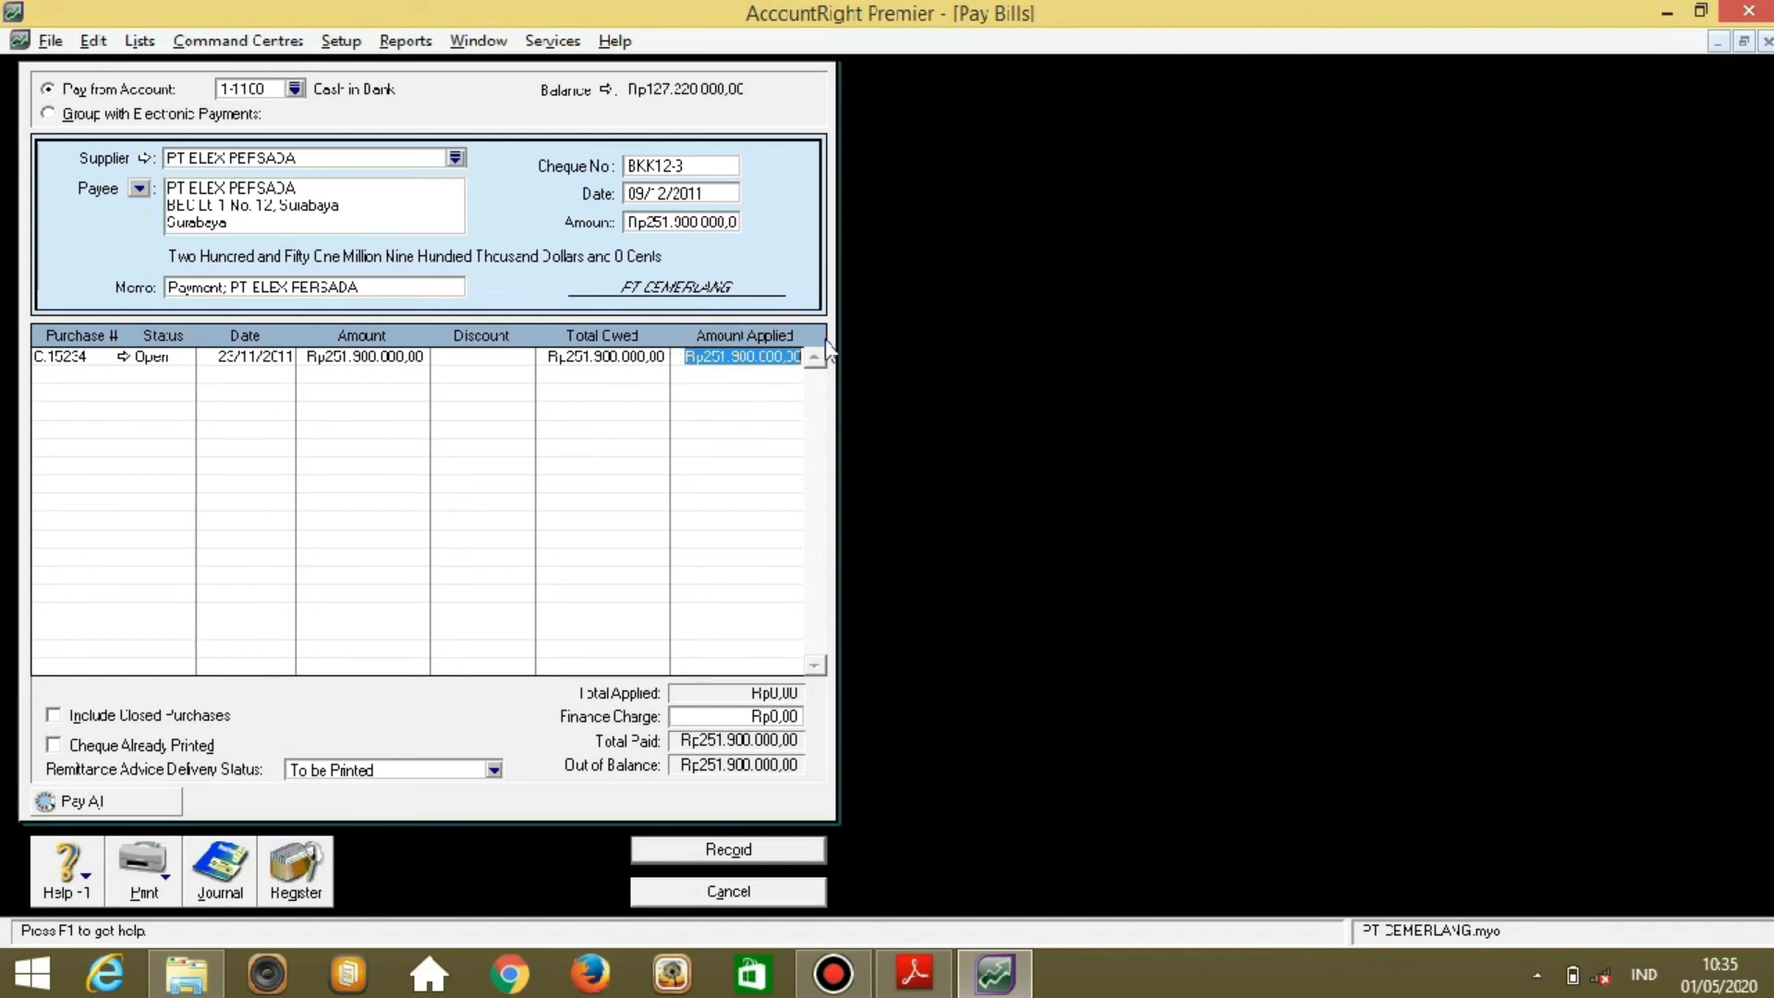
{"action": "key", "text": "Tab"}
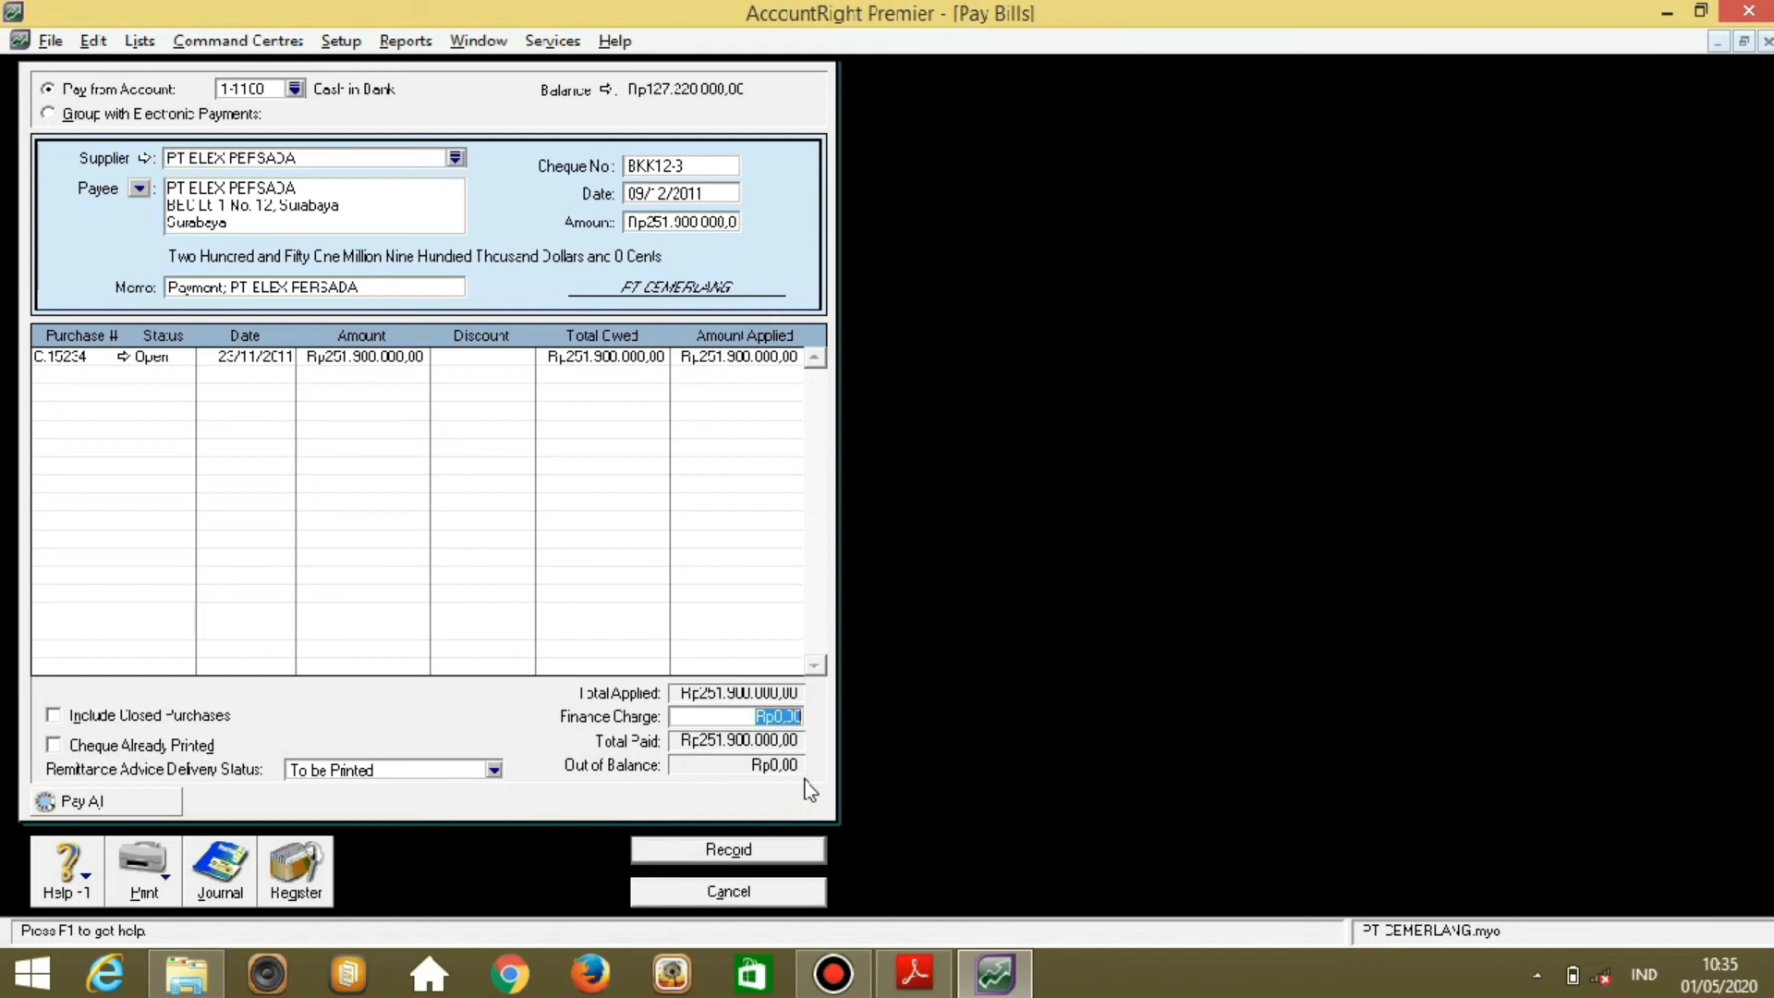
{"action": "left_click", "coordinate": [785, 850]}
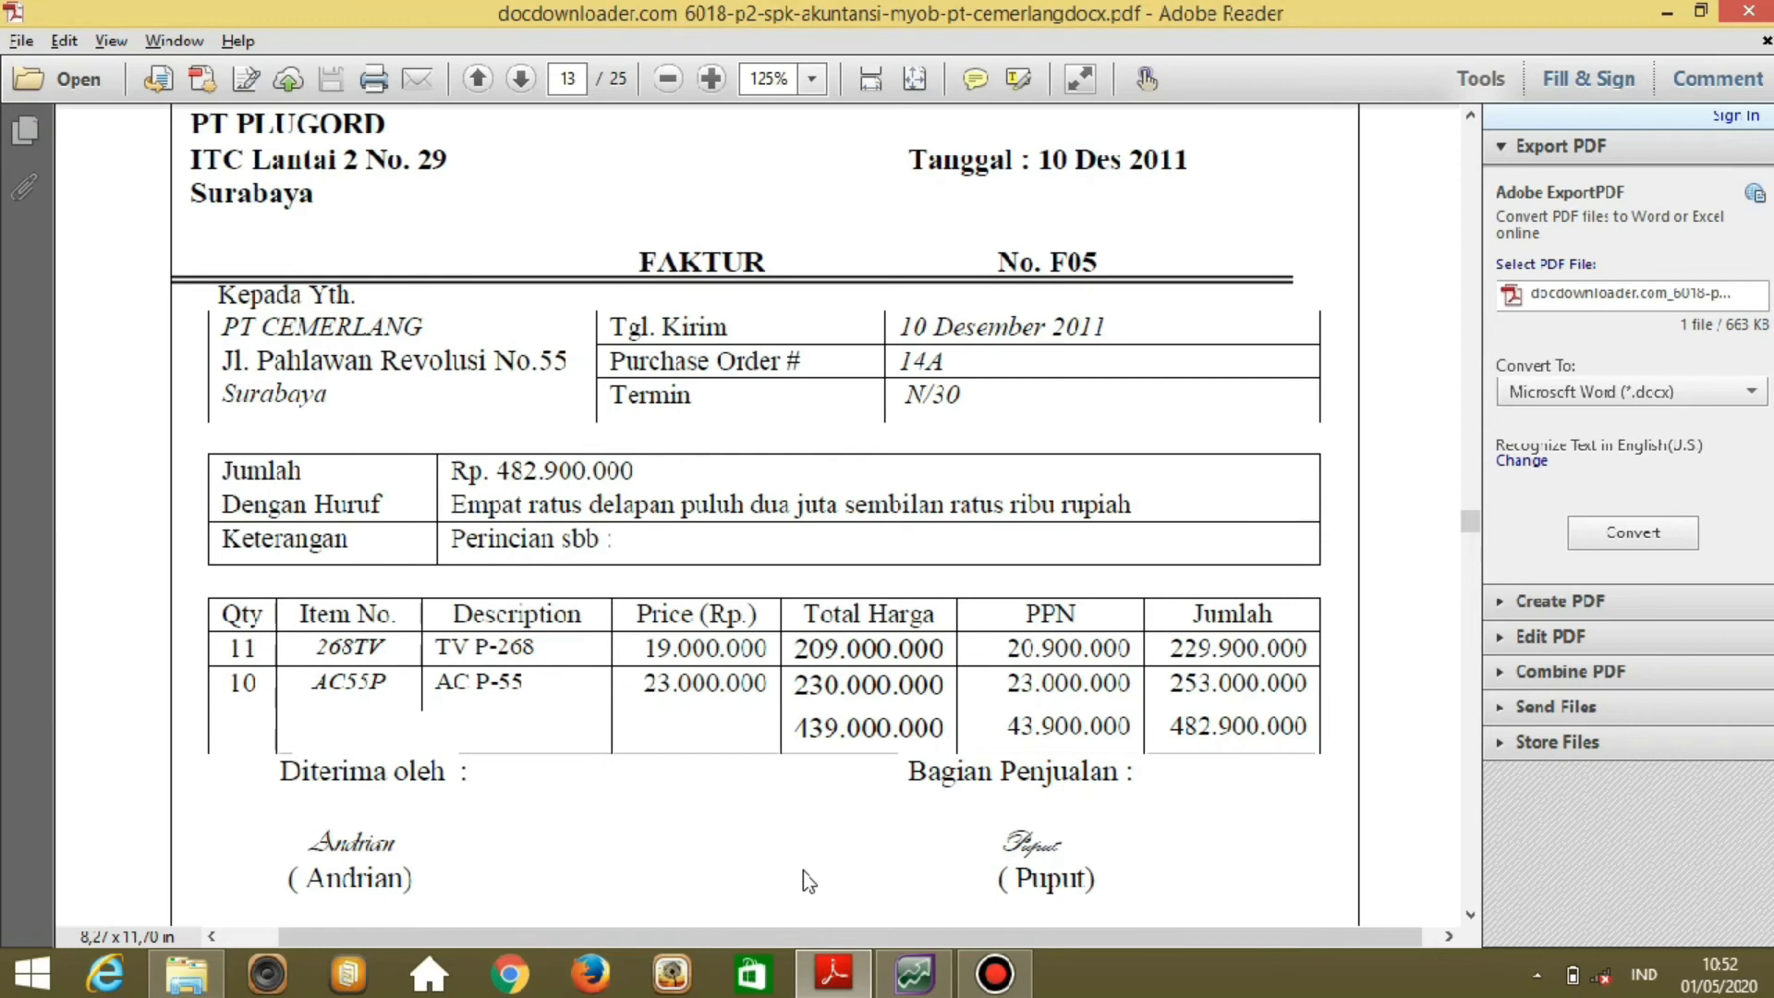
Return to MYOB AccountRight after reviewing PT PLUGORD's invoice F05 in the PDF.
{"action": "left_click", "coordinate": [935, 983]}
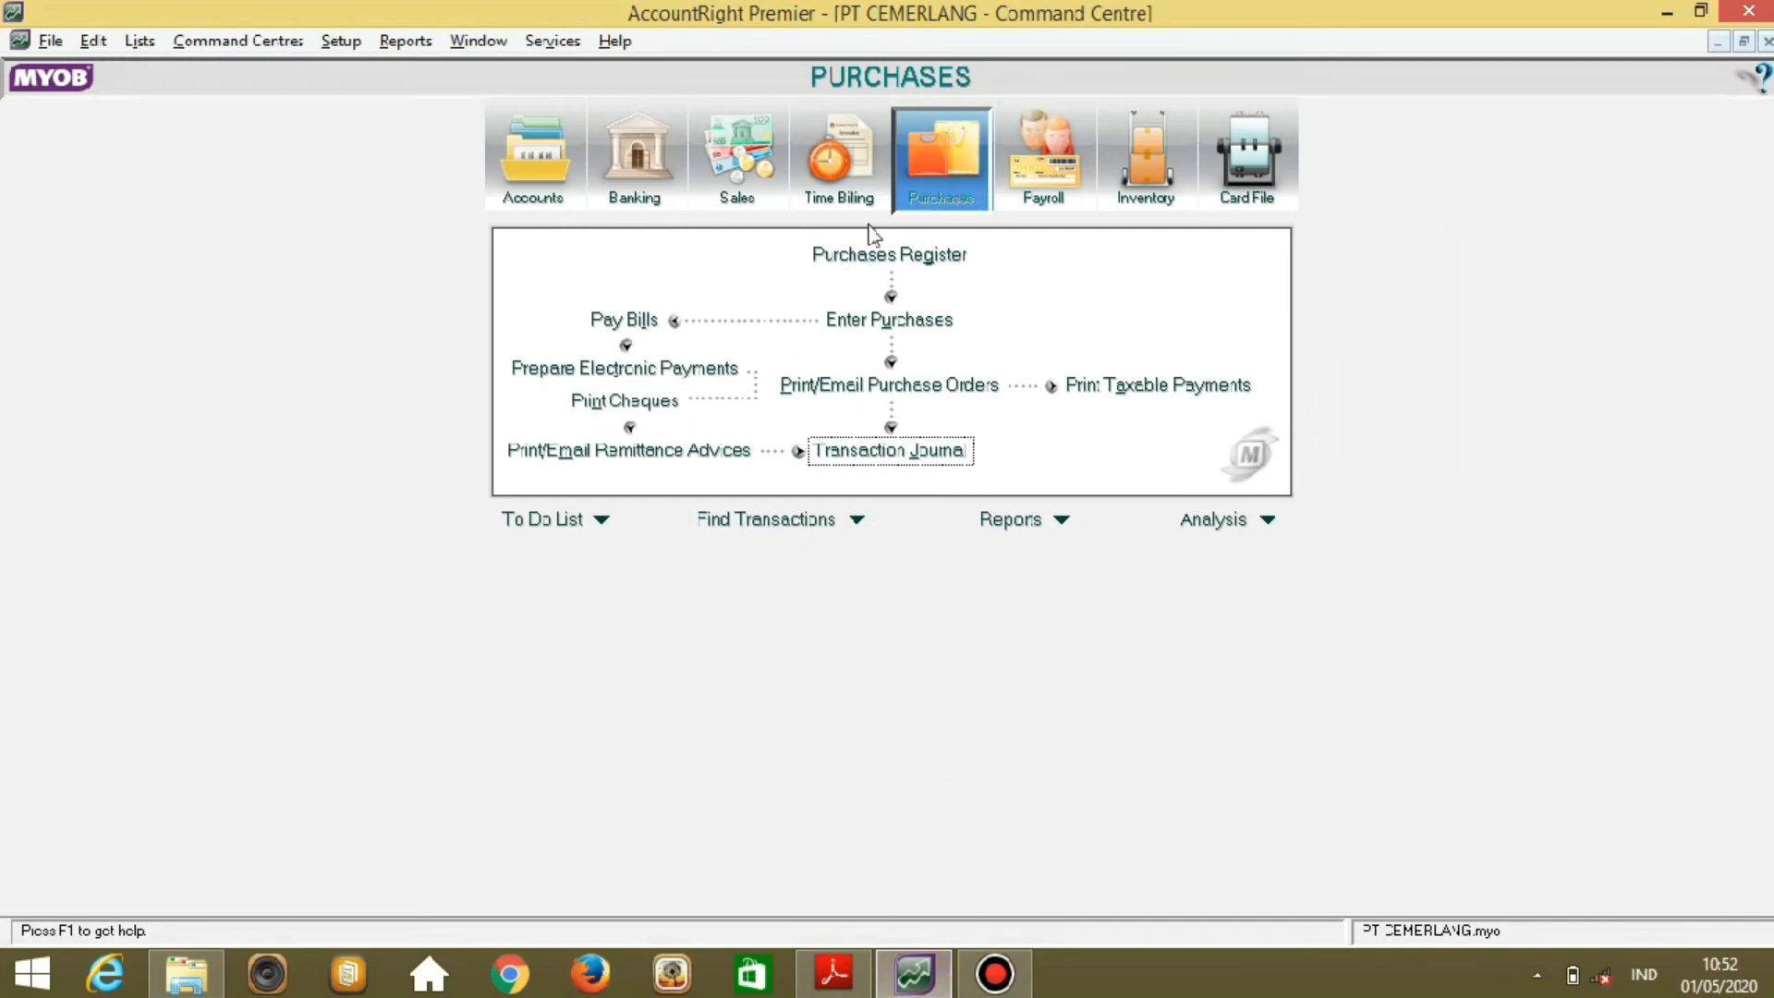
Start a new purchase bill with PT PLUGORD as the supplier.
{"action": "left_click", "coordinate": [836, 321]}
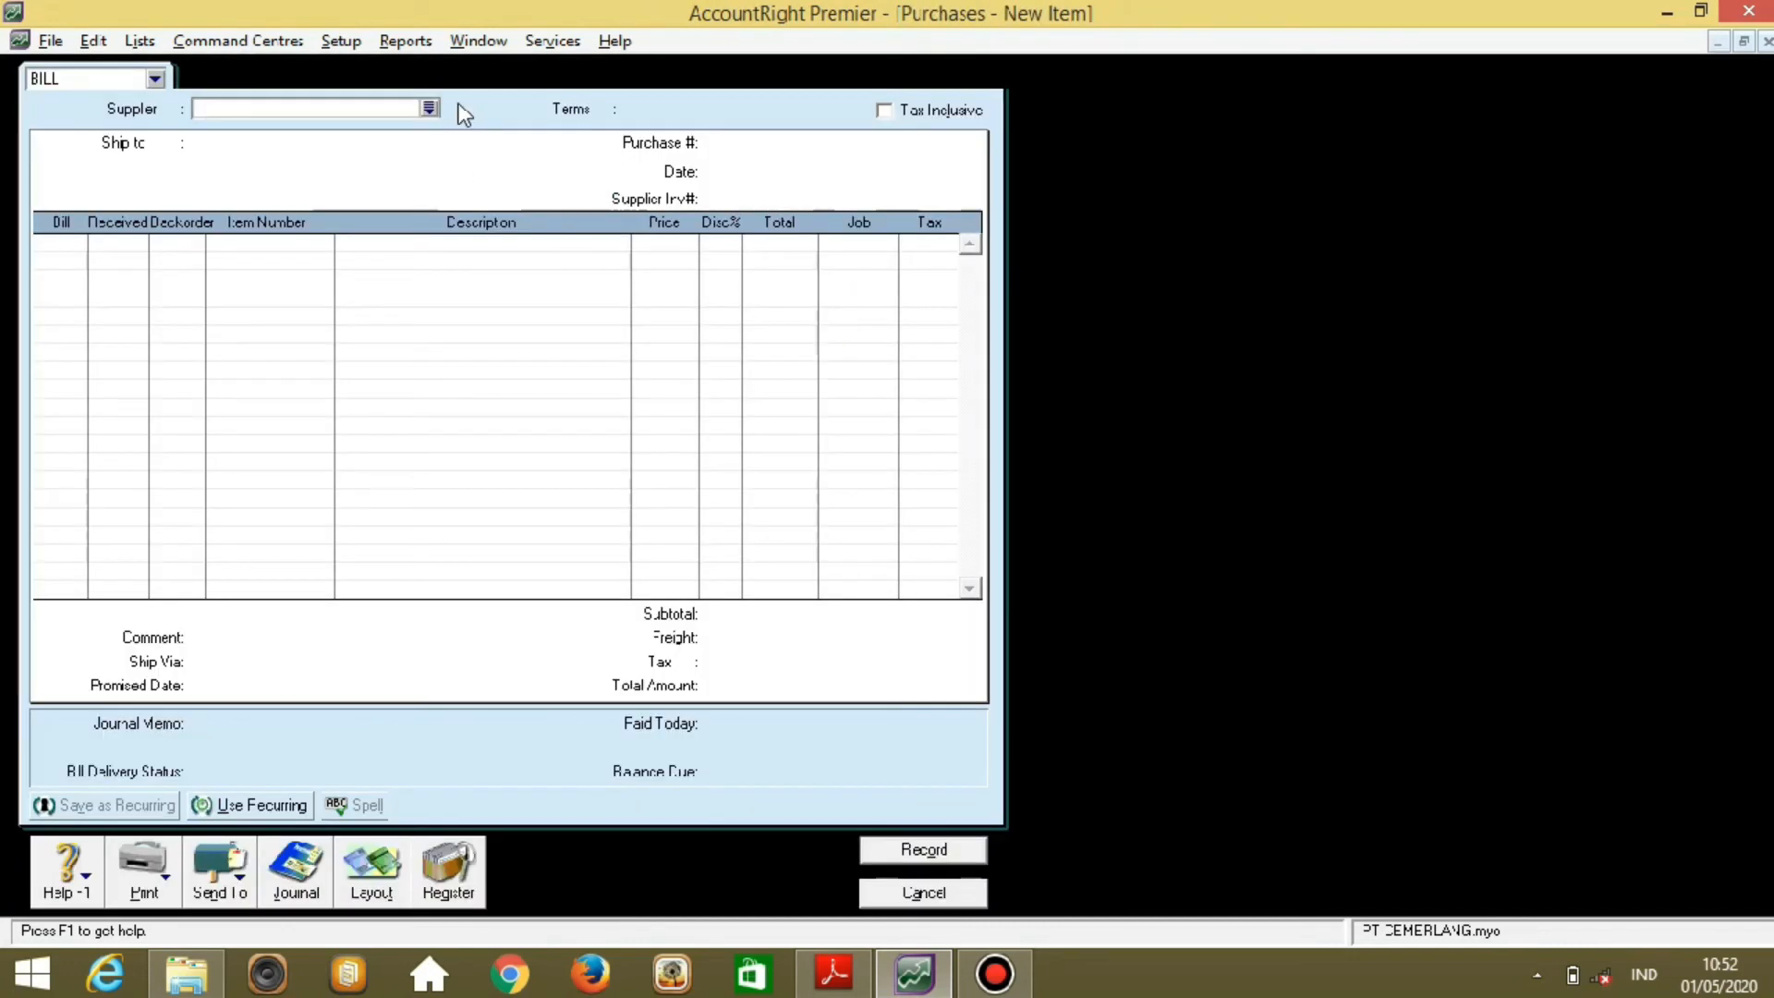
{"action": "left_click", "coordinate": [425, 108]}
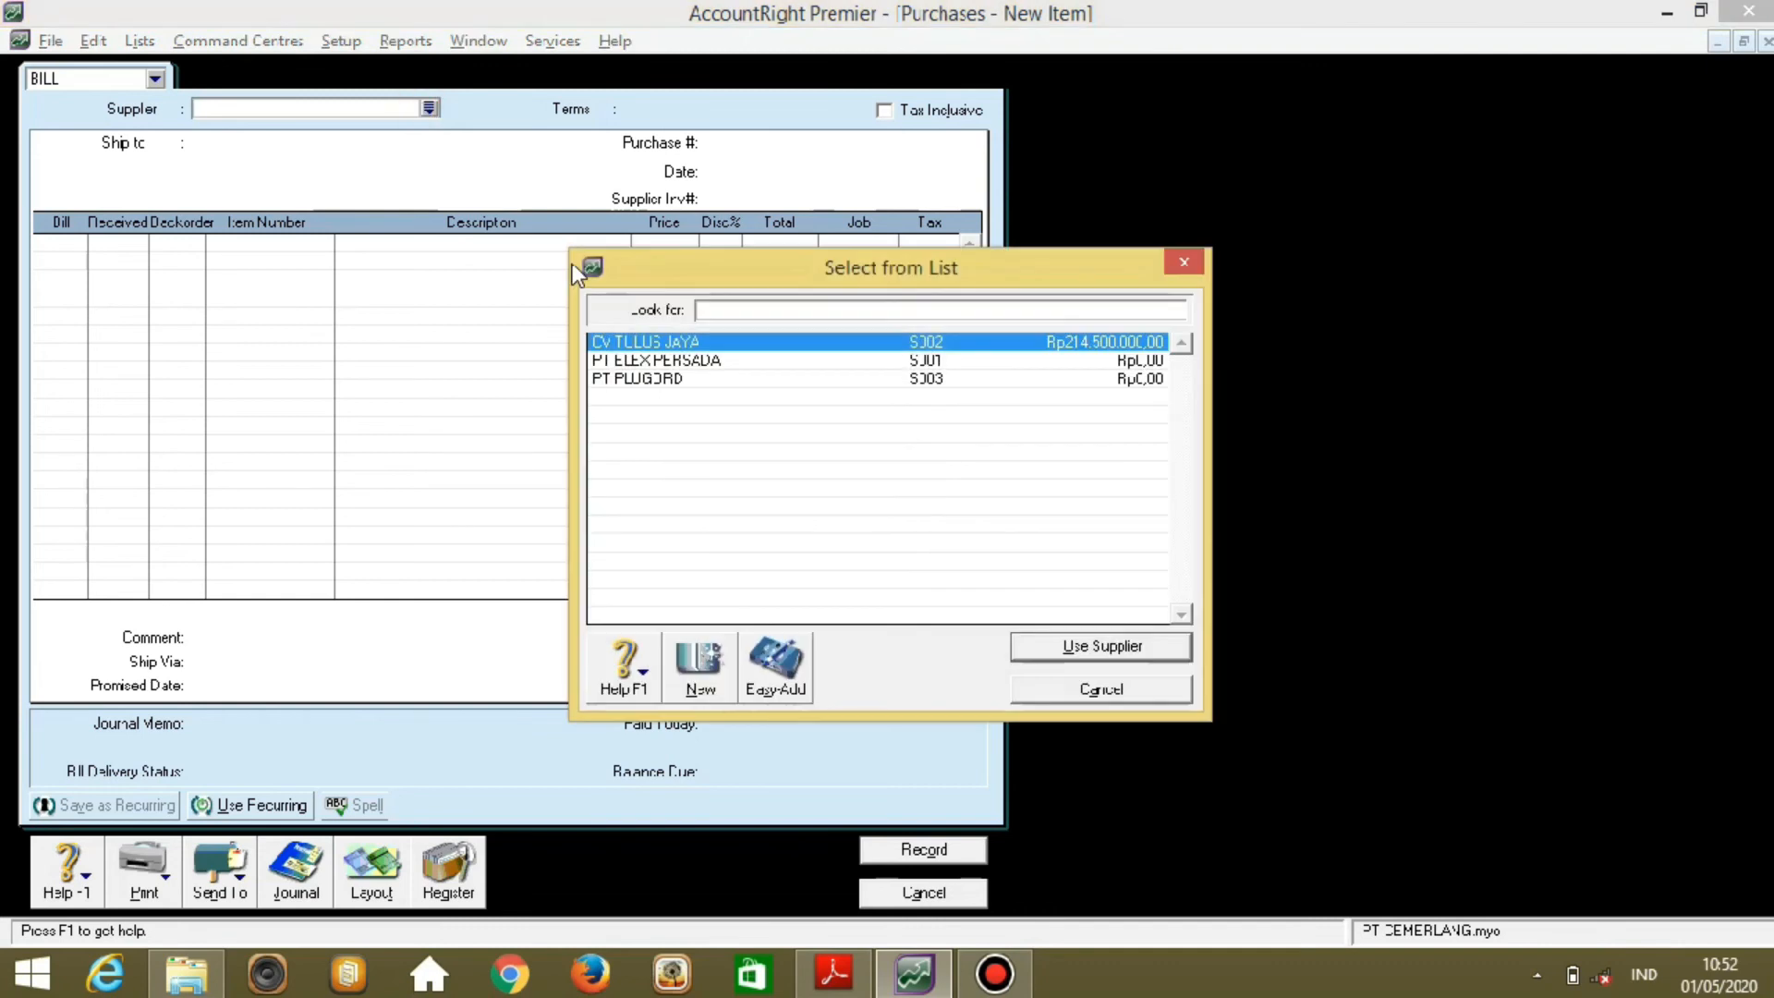
{"action": "left_click", "coordinate": [642, 381]}
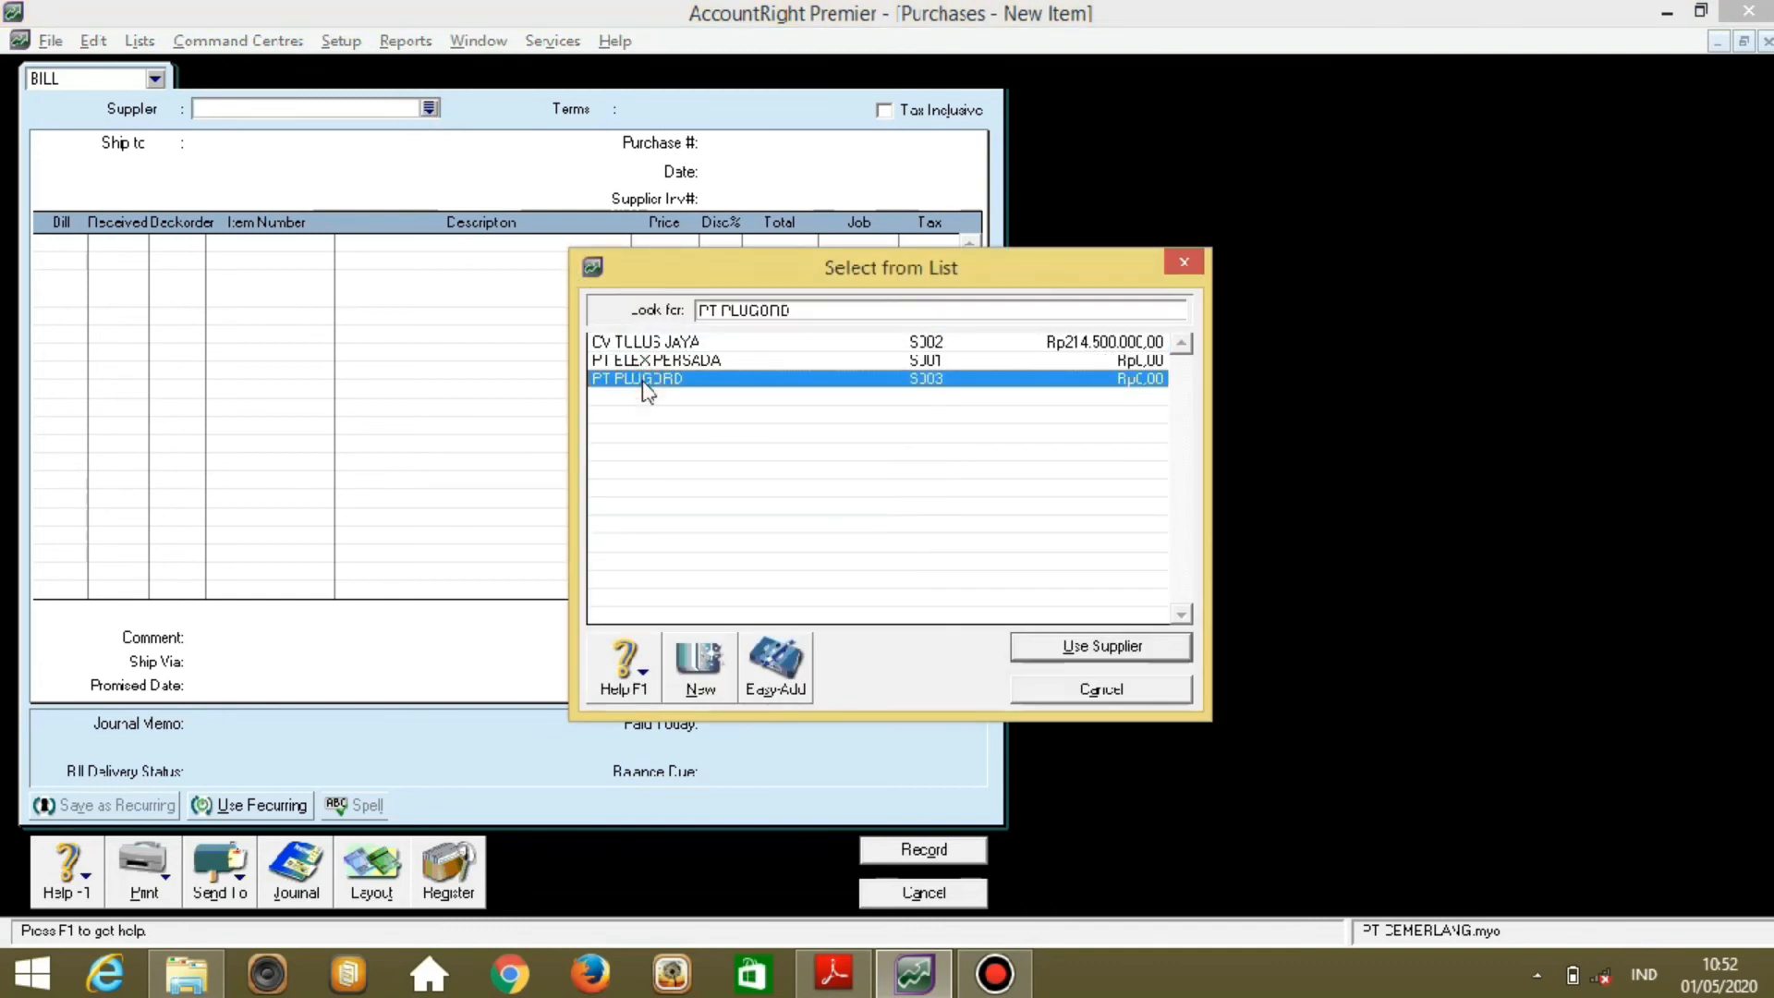
{"action": "double_click", "coordinate": [647, 386]}
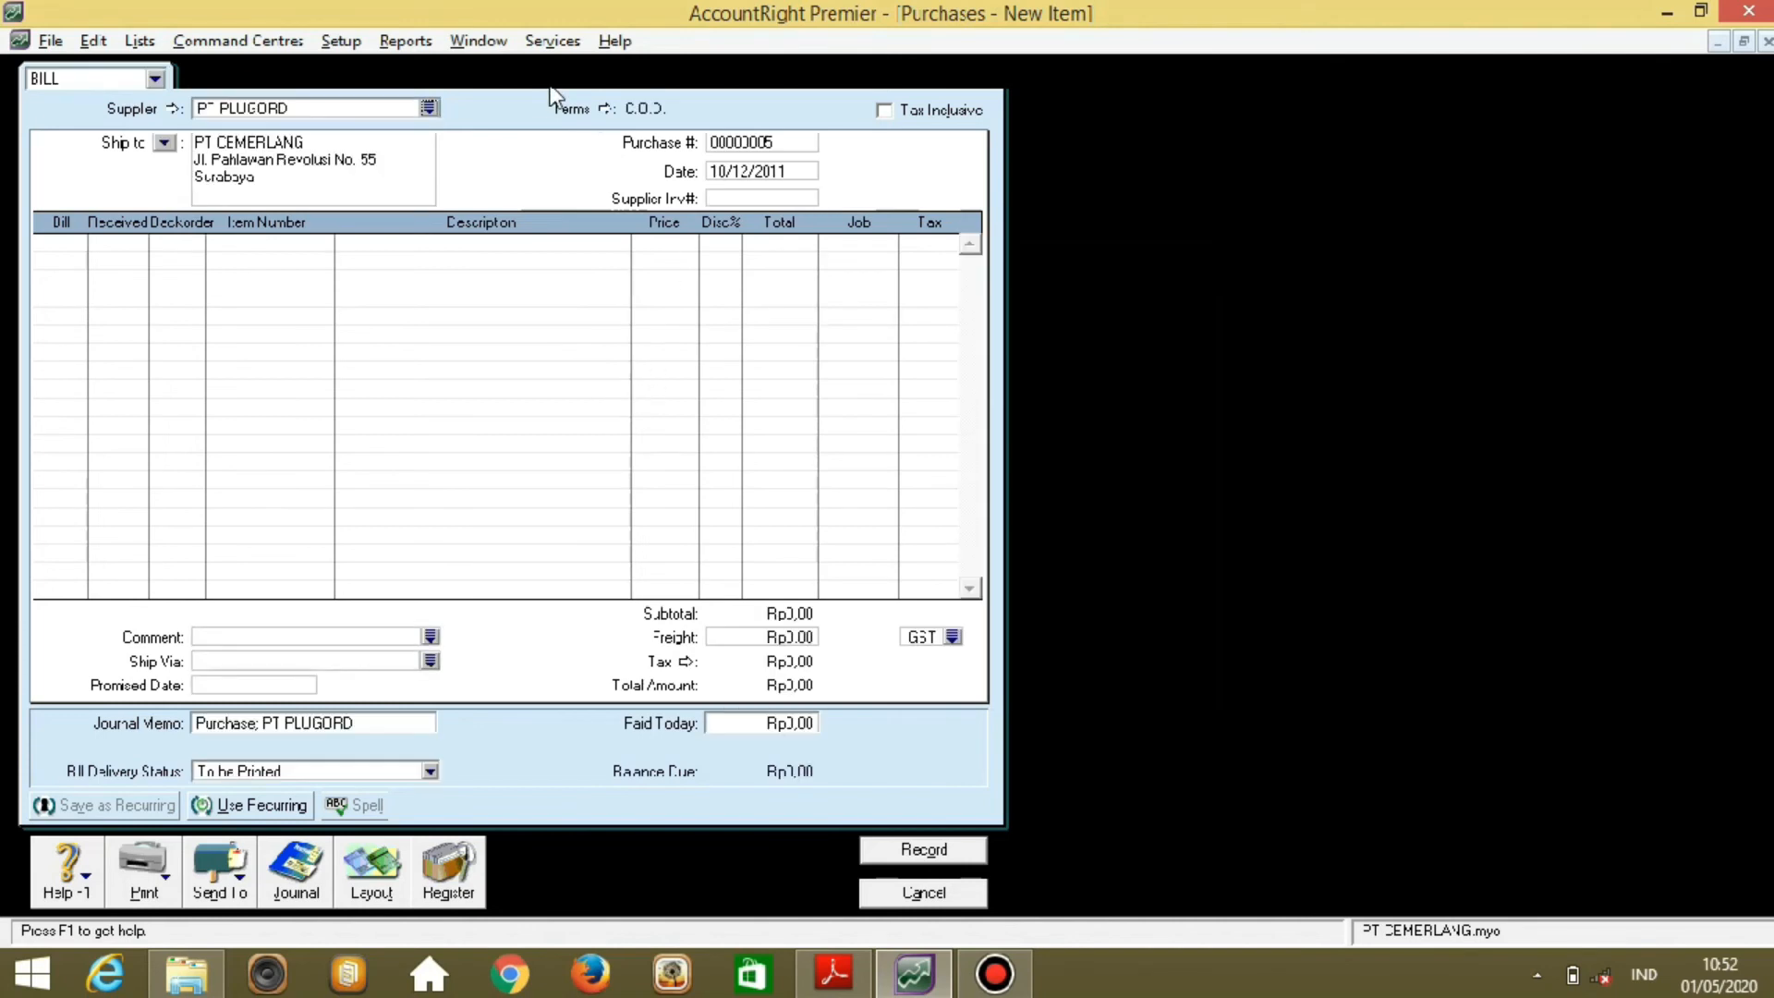
Change the bill's payment terms from C.O.D. to due in 30 days (Net 30).
{"action": "left_click", "coordinate": [605, 108]}
{"action": "left_click", "coordinate": [1072, 323]}
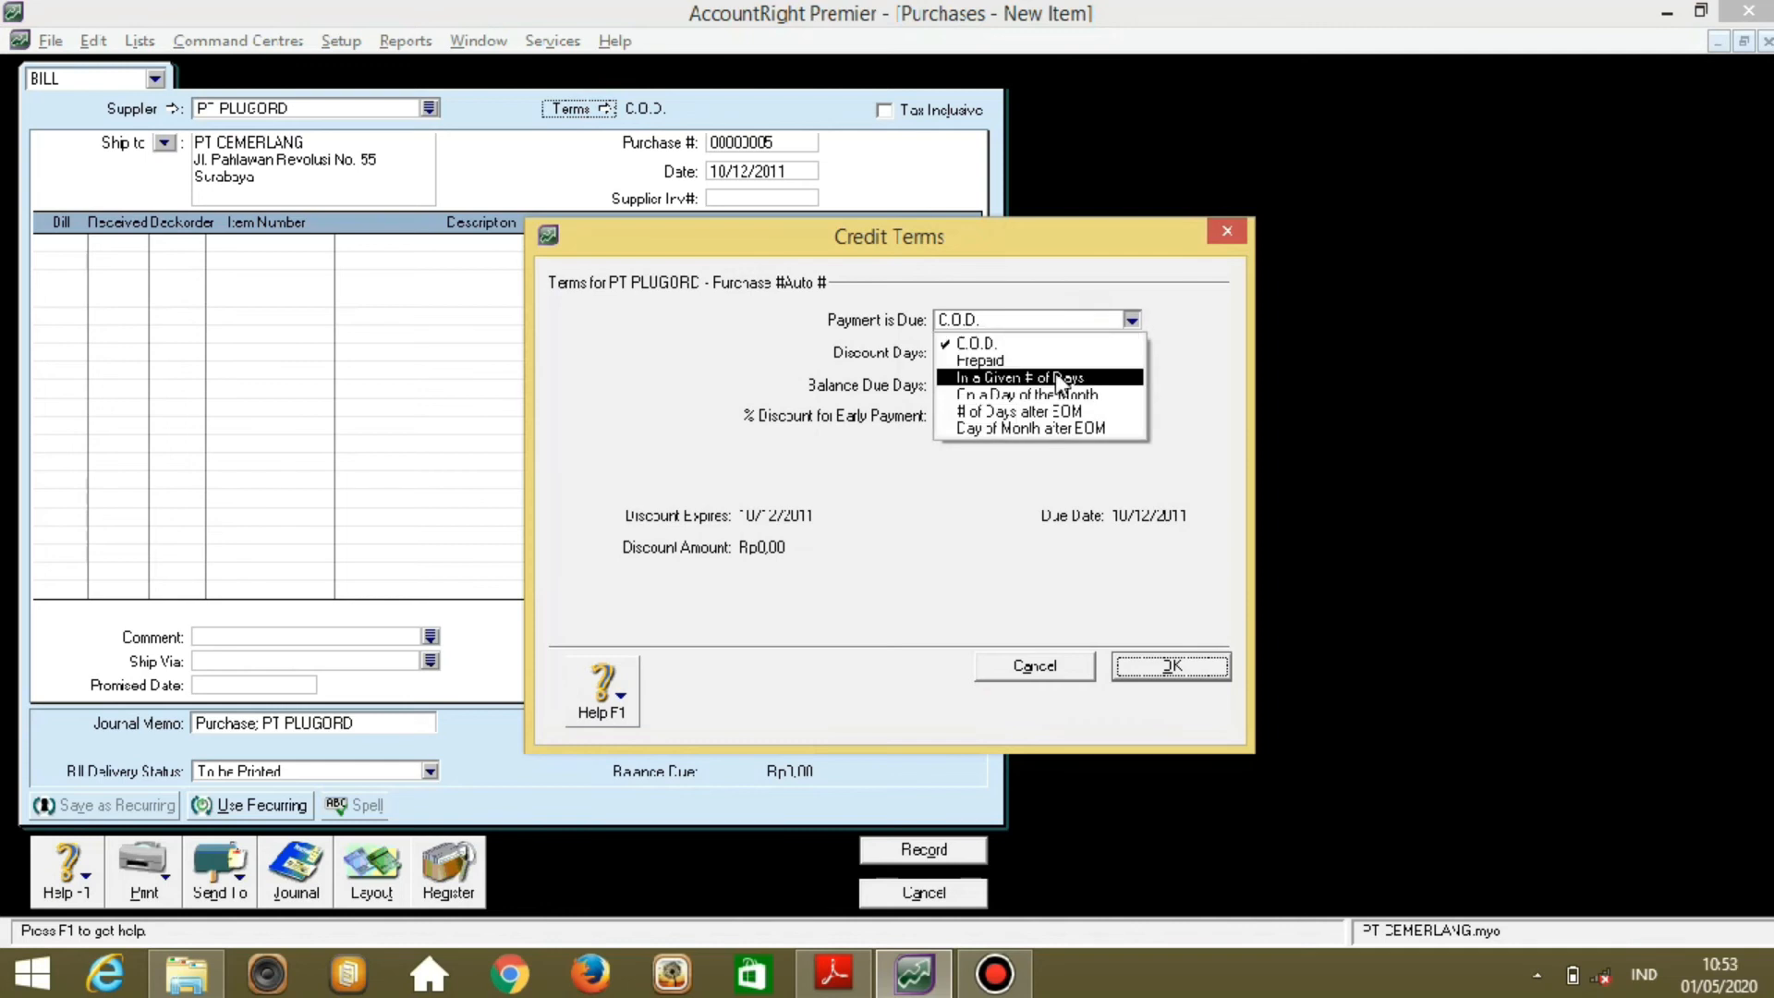
{"action": "left_click", "coordinate": [1120, 381]}
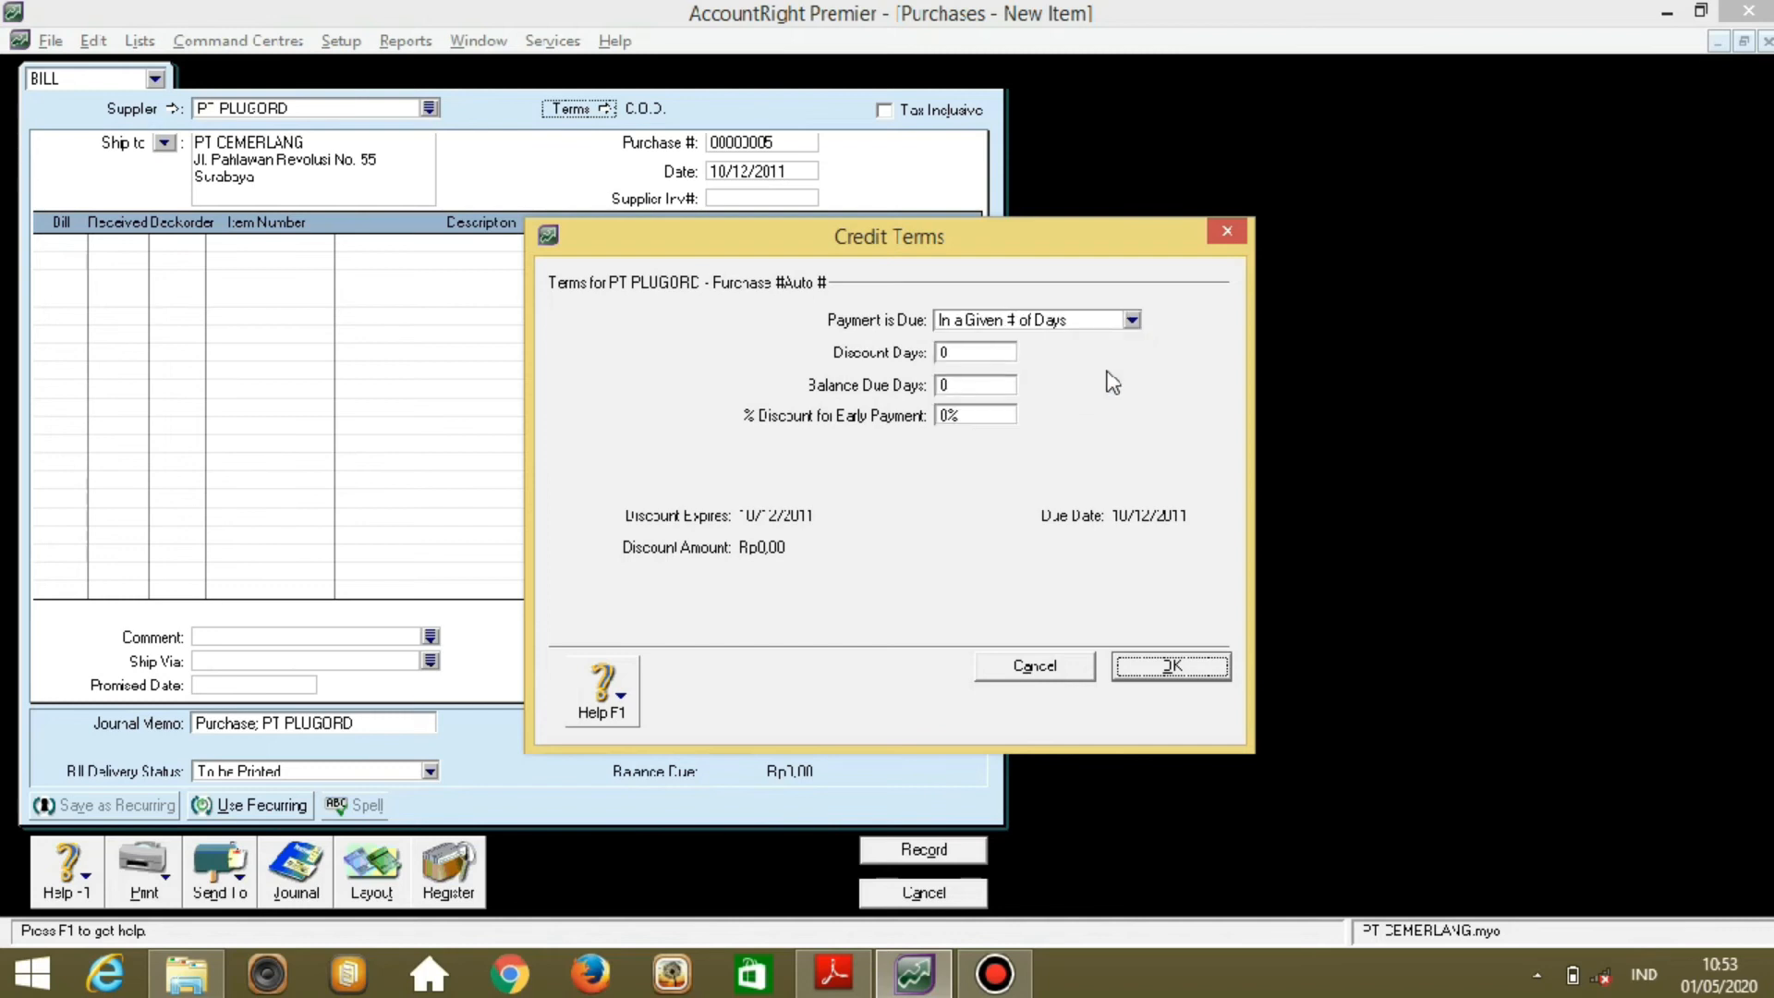
{"action": "left_click", "coordinate": [981, 386]}
{"action": "type", "text": "30"}
{"action": "left_click", "coordinate": [1166, 667]}
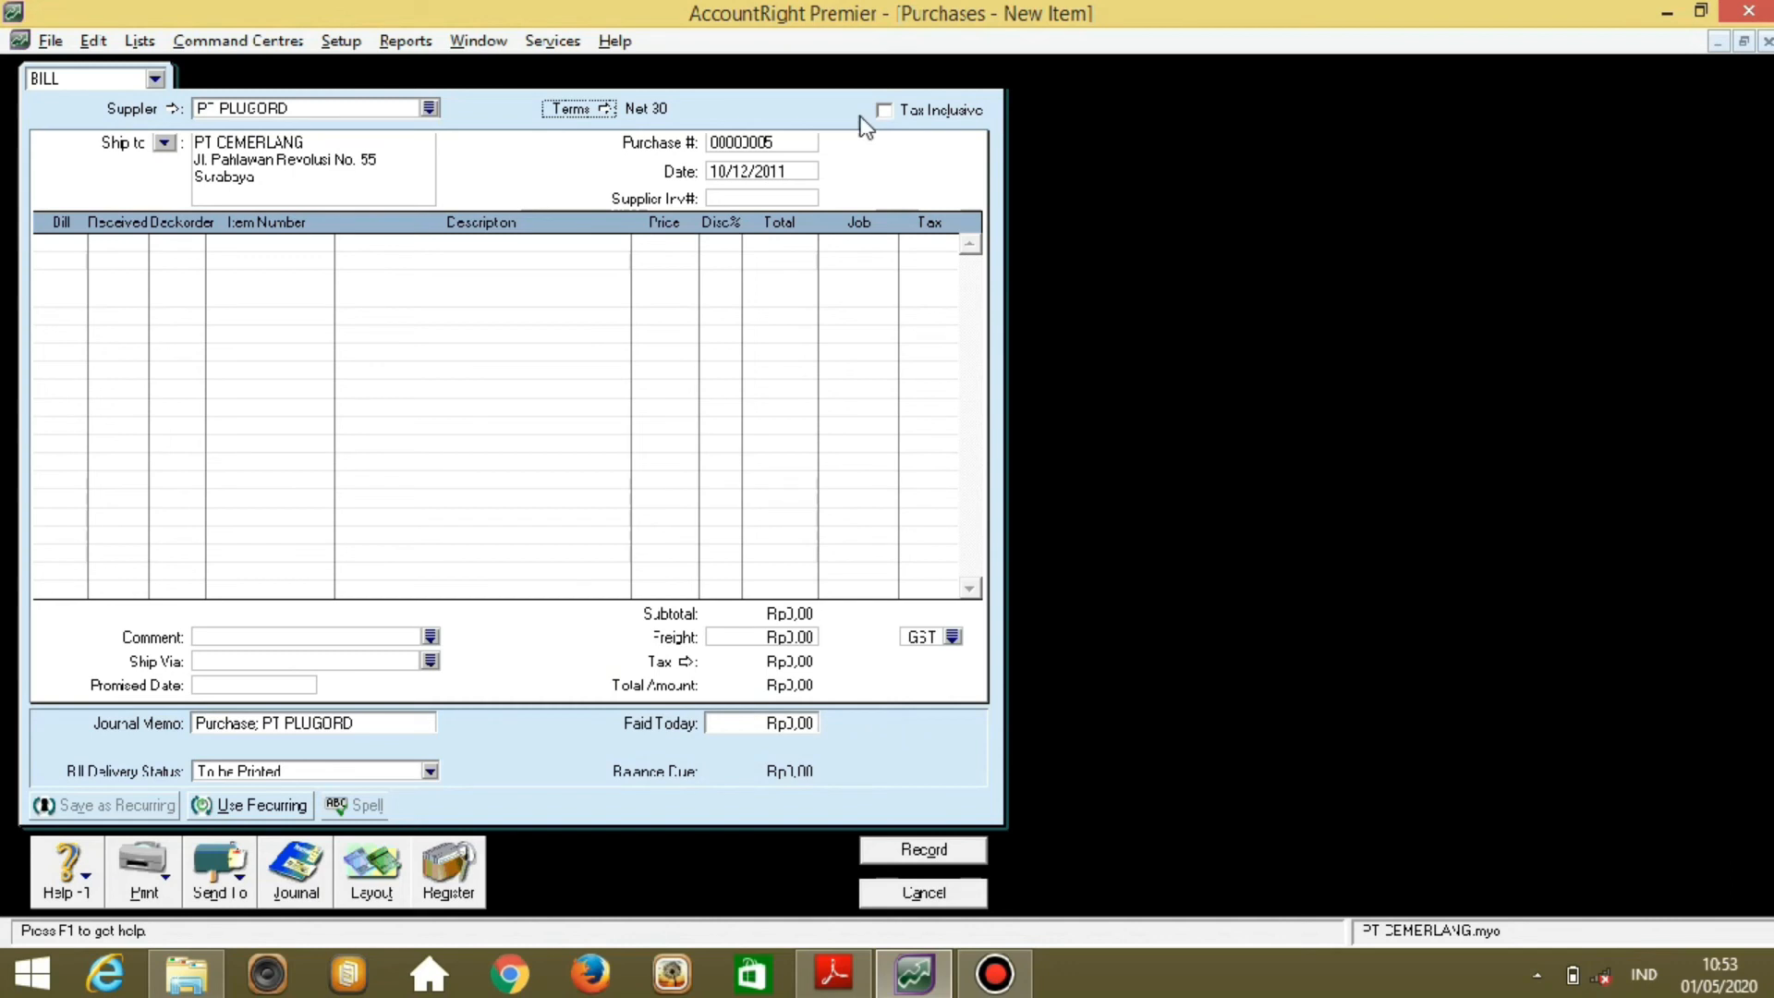
Set purchase number F05 and add a first line of 11 × item 268TV.
{"action": "left_click", "coordinate": [796, 141]}
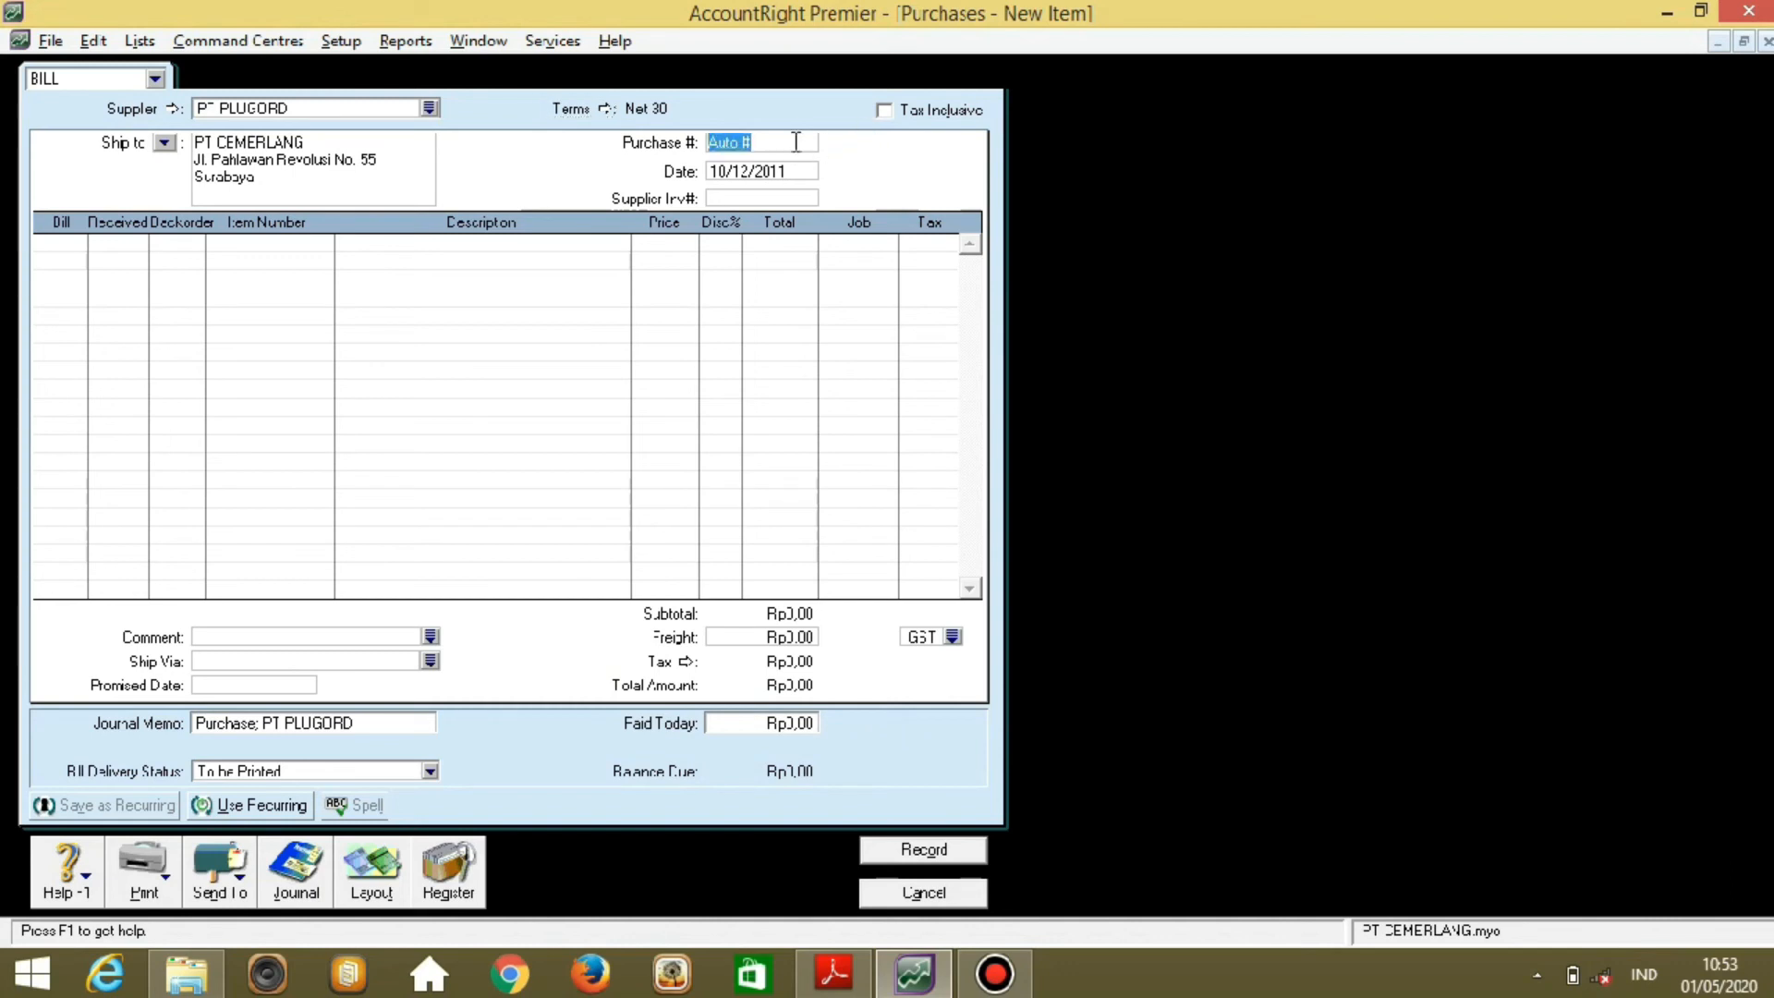
{"action": "type", "text": "F05"}
{"action": "key", "text": "Tab"}
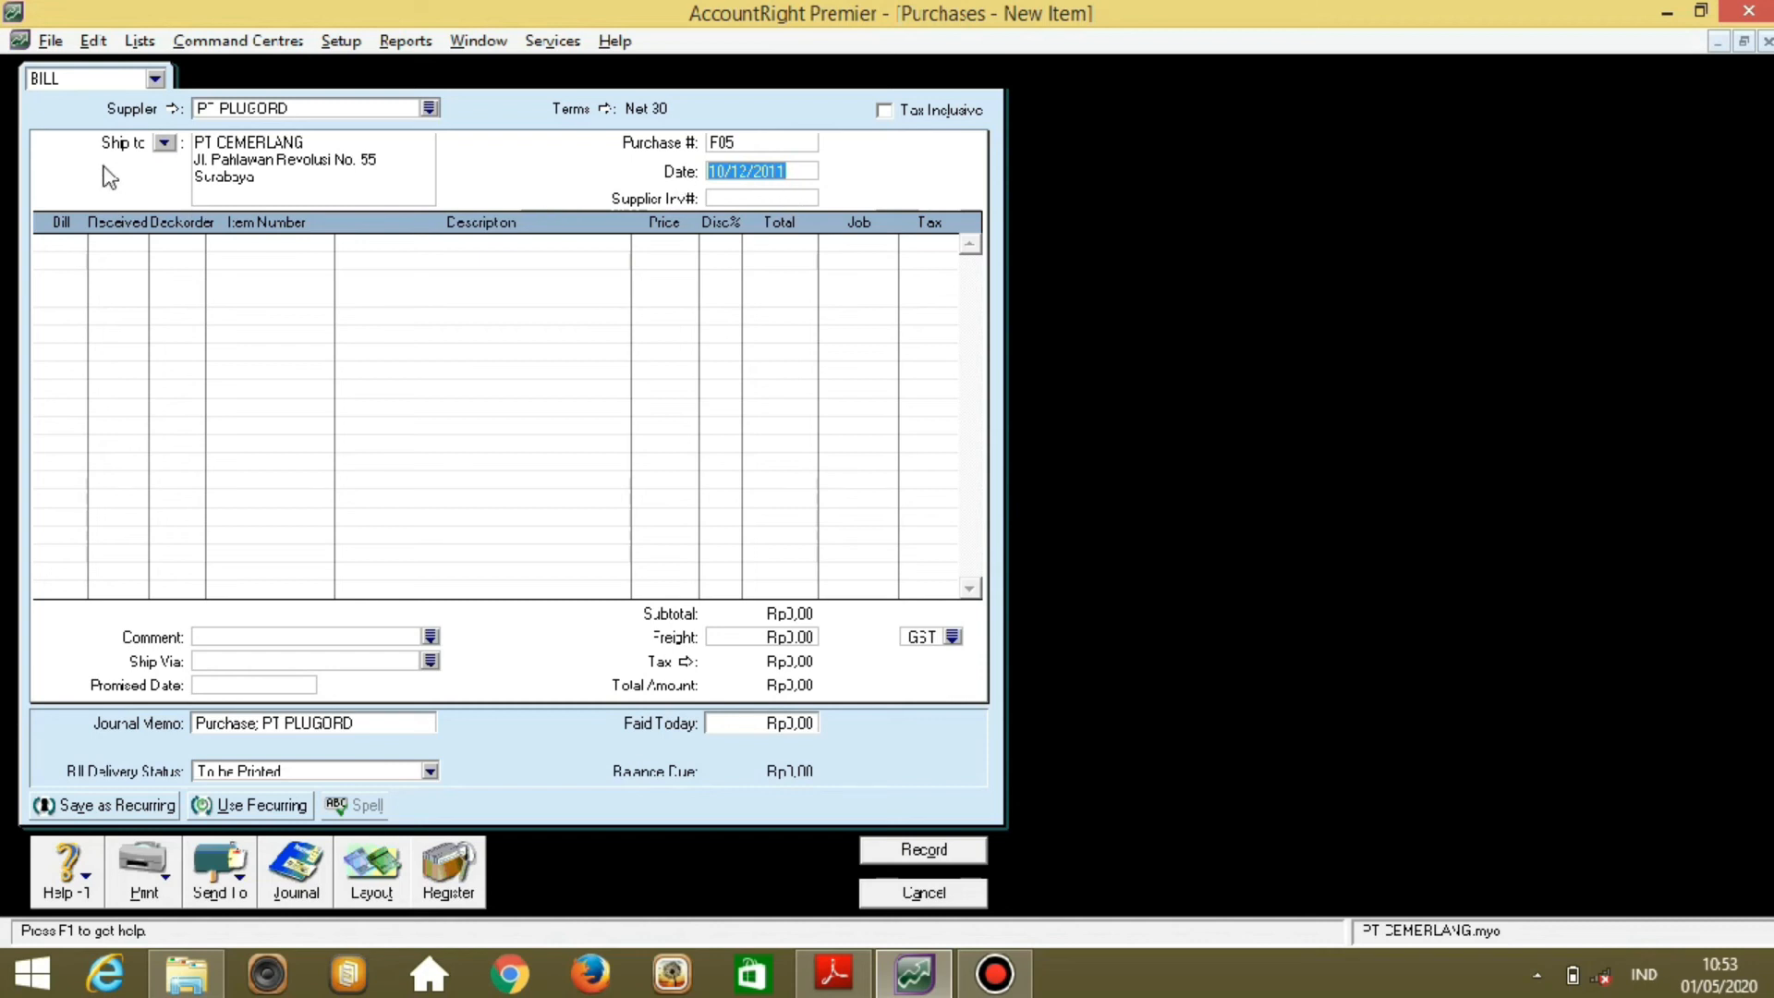
{"action": "left_click", "coordinate": [66, 244]}
{"action": "type", "text": "11"}
{"action": "key", "text": "Tab"}
{"action": "key", "text": "Tab"}
{"action": "key", "text": "Tab"}
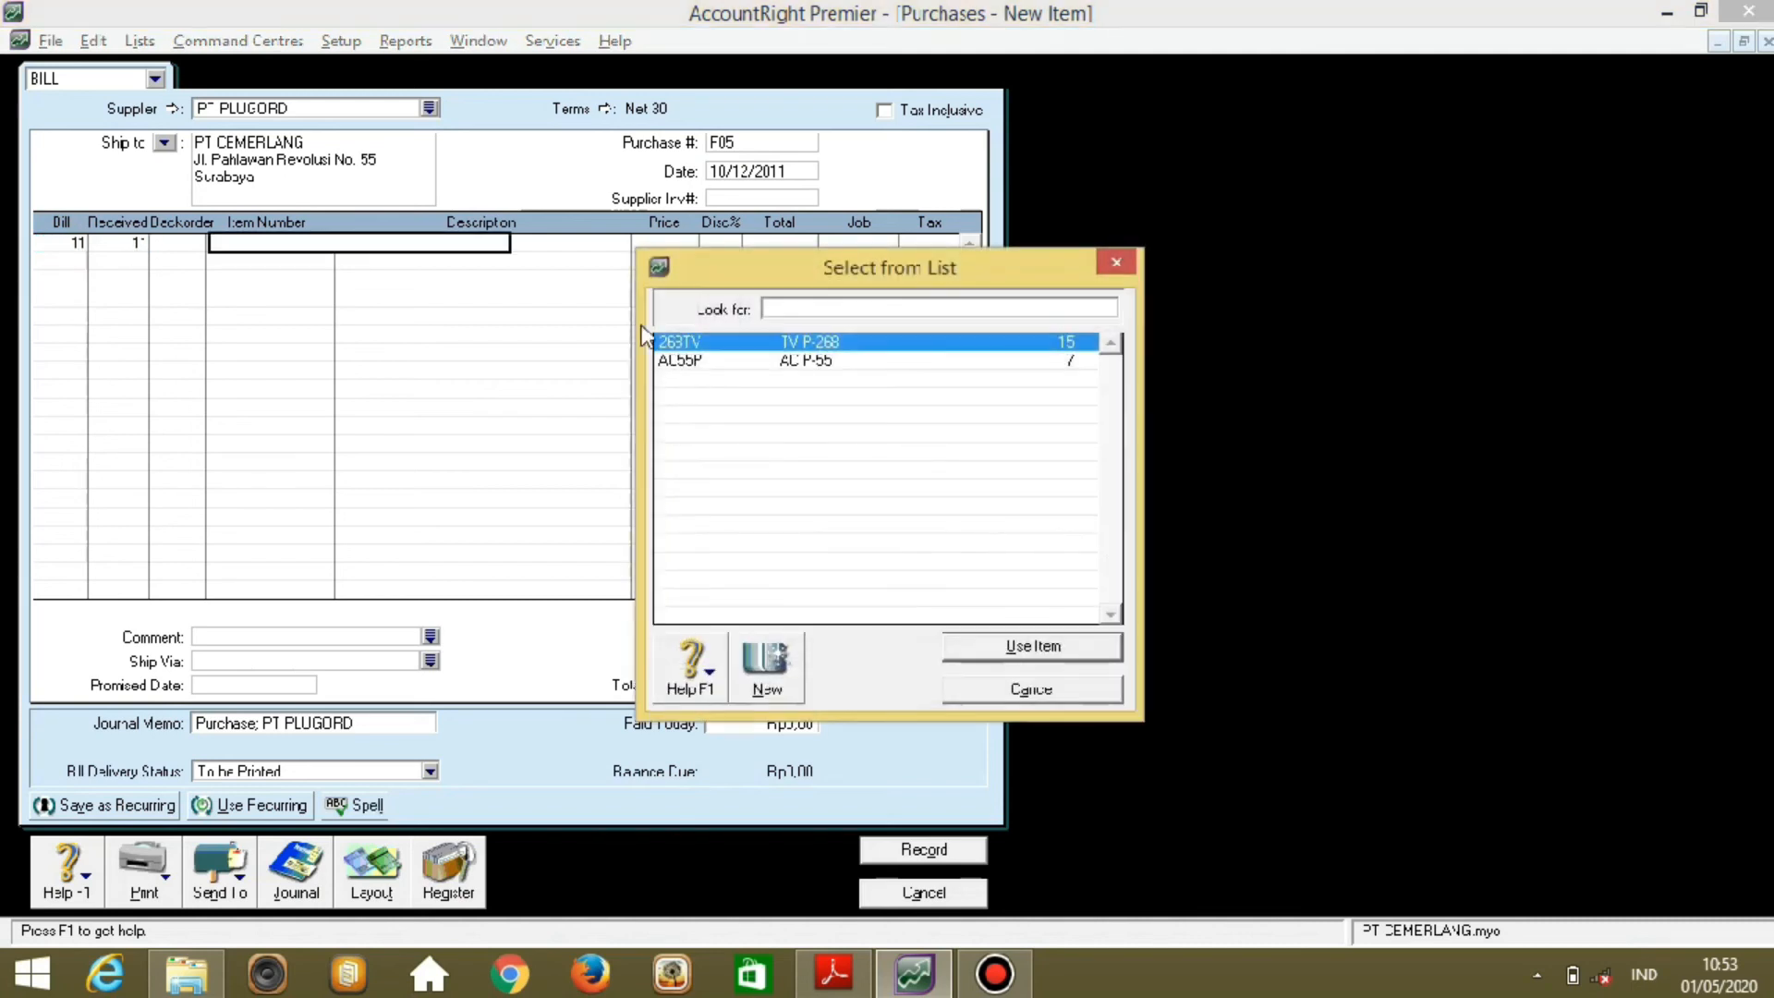
{"action": "double_click", "coordinate": [889, 343]}
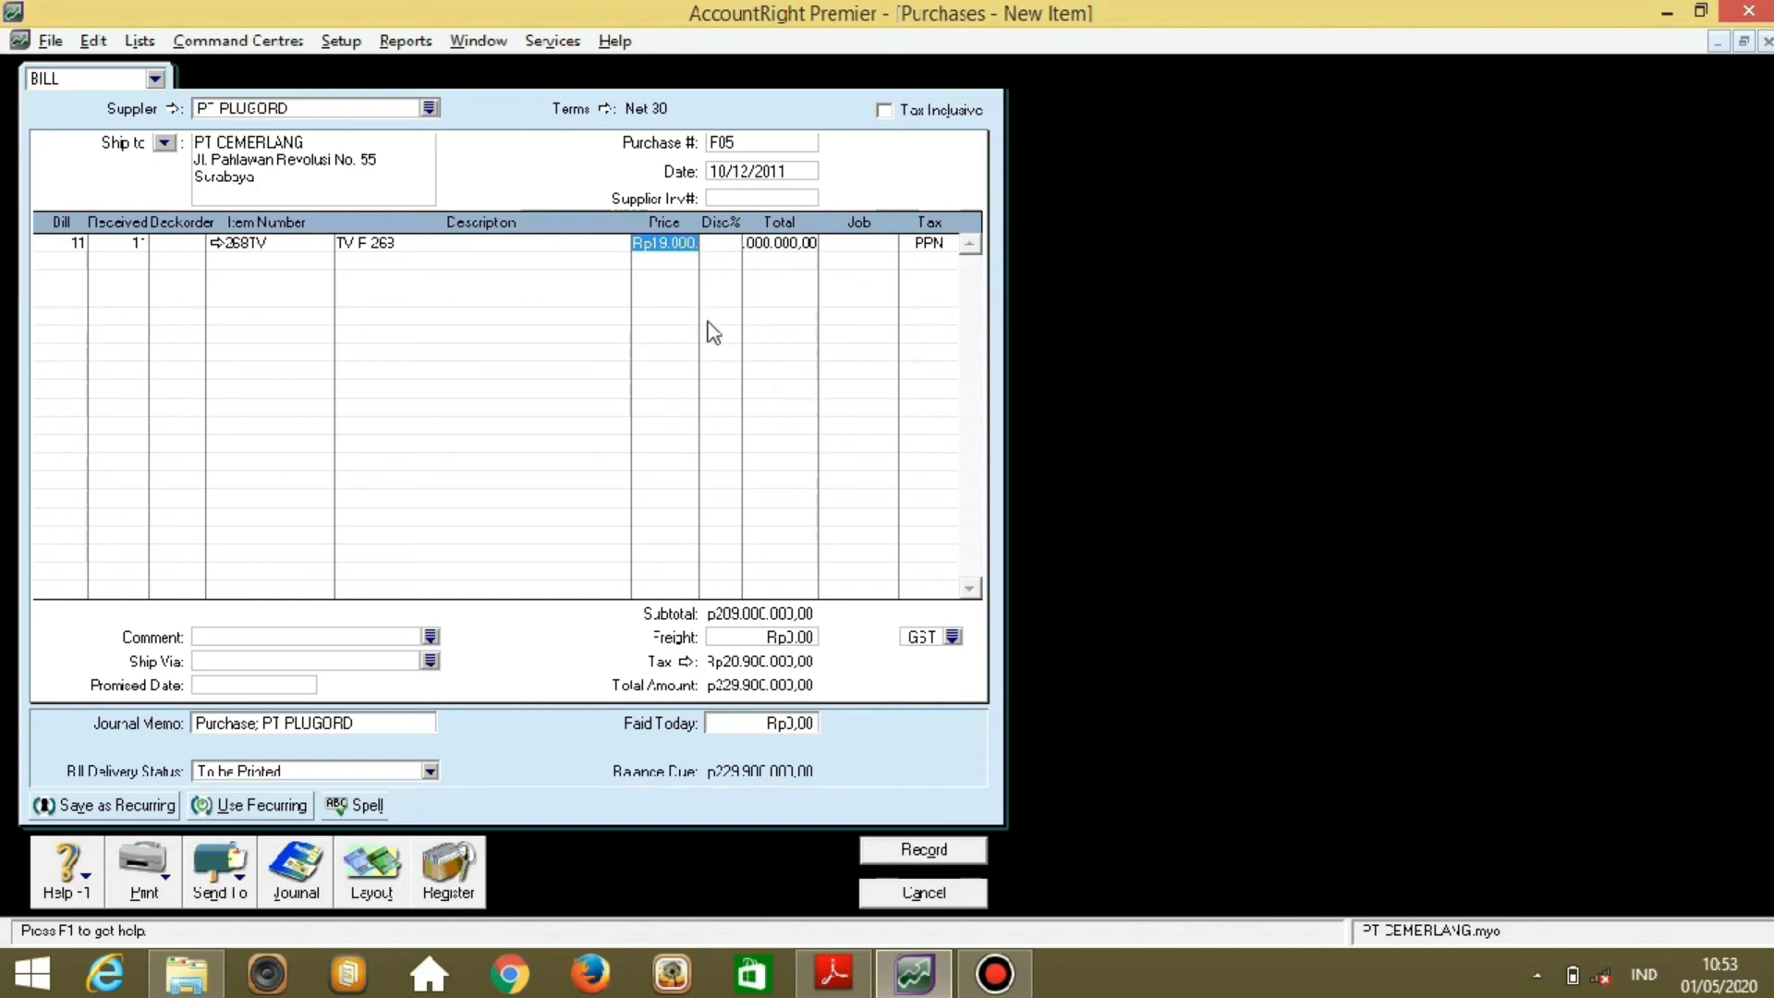
{"action": "key", "text": "Tab"}
{"action": "key", "text": "Tab"}
{"action": "key", "text": "Tab"}
{"action": "key", "text": "Tab"}
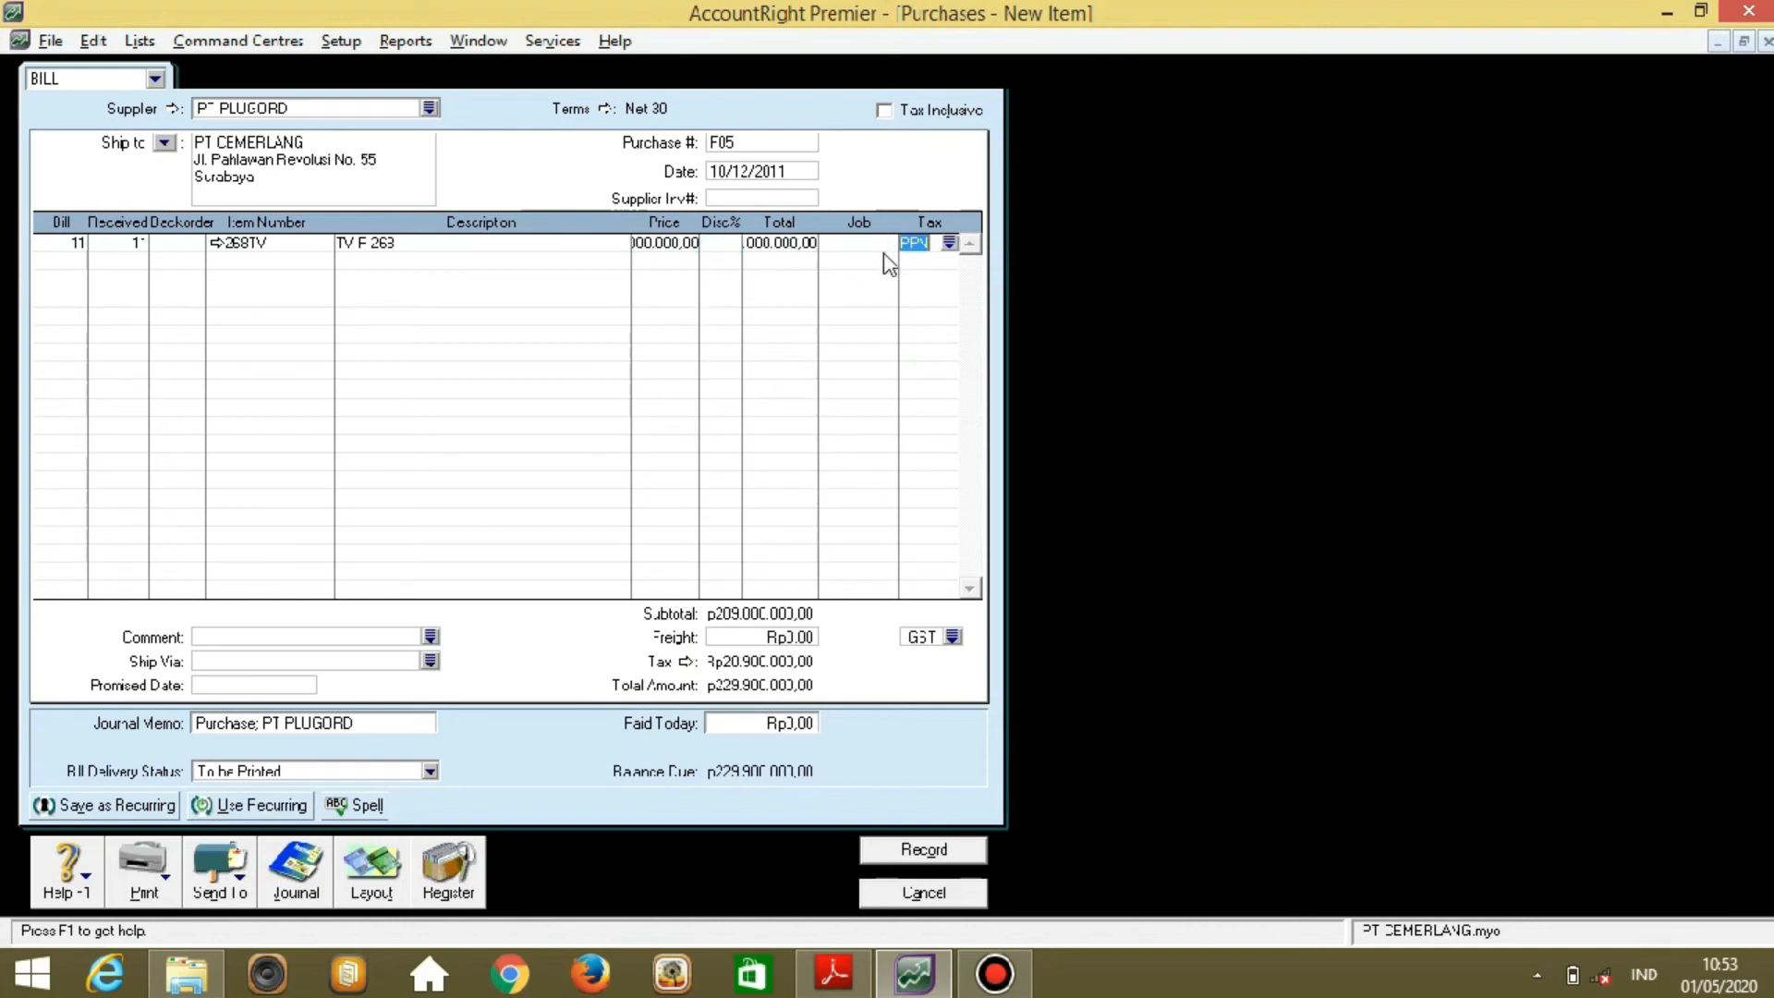
{"action": "key", "text": "Tab"}
Add a second line of 10 × item AC55P at its default price.
{"action": "type", "text": "10"}
{"action": "key", "text": "Tab"}
{"action": "key", "text": "Tab"}
{"action": "key", "text": "Tab"}
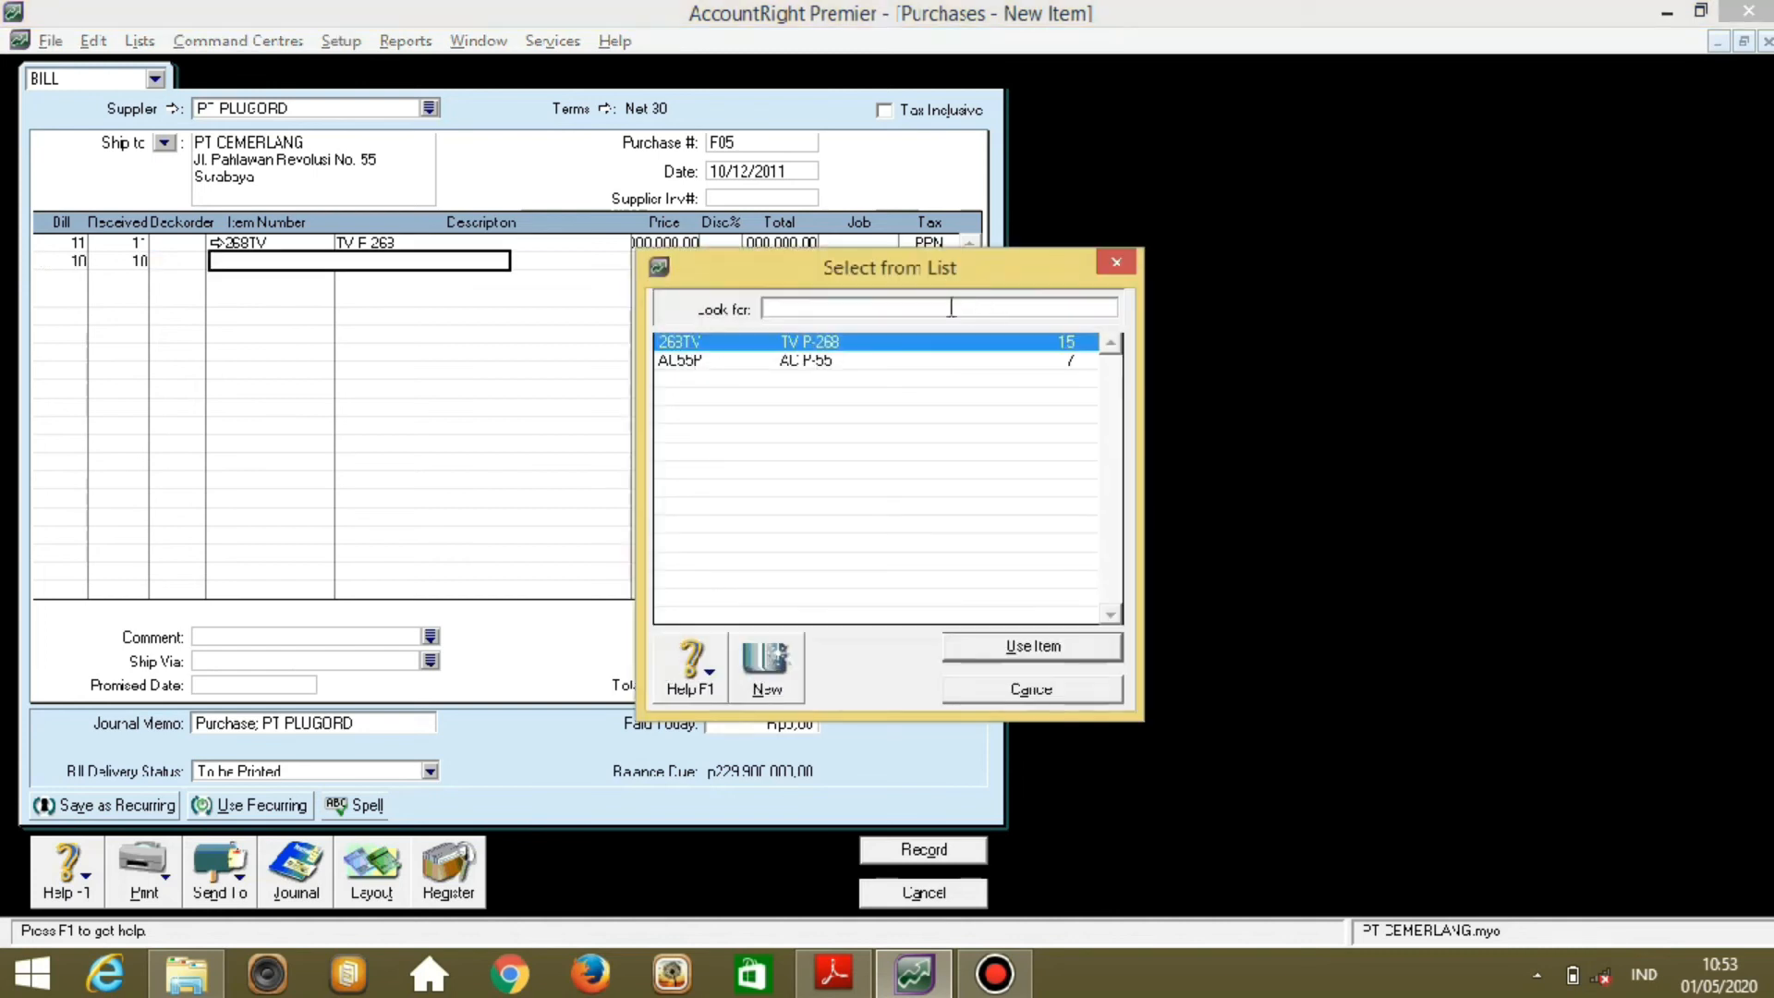
{"action": "left_click", "coordinate": [855, 362]}
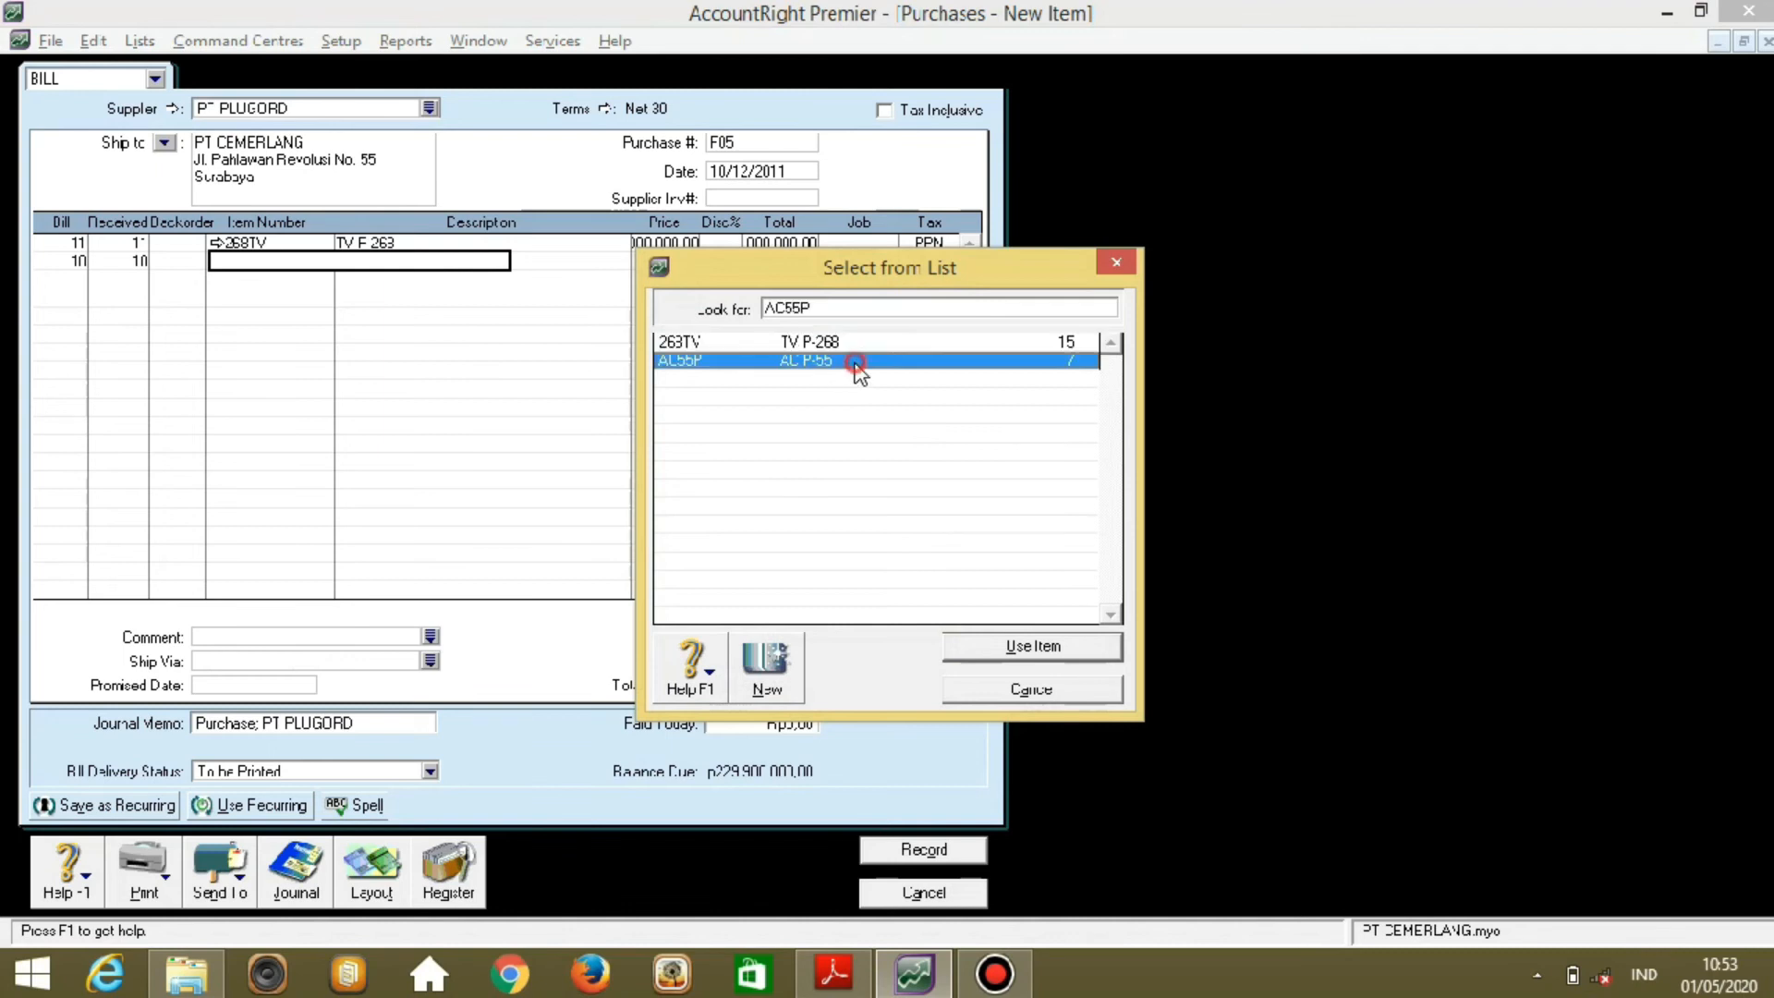
{"action": "double_click", "coordinate": [855, 362]}
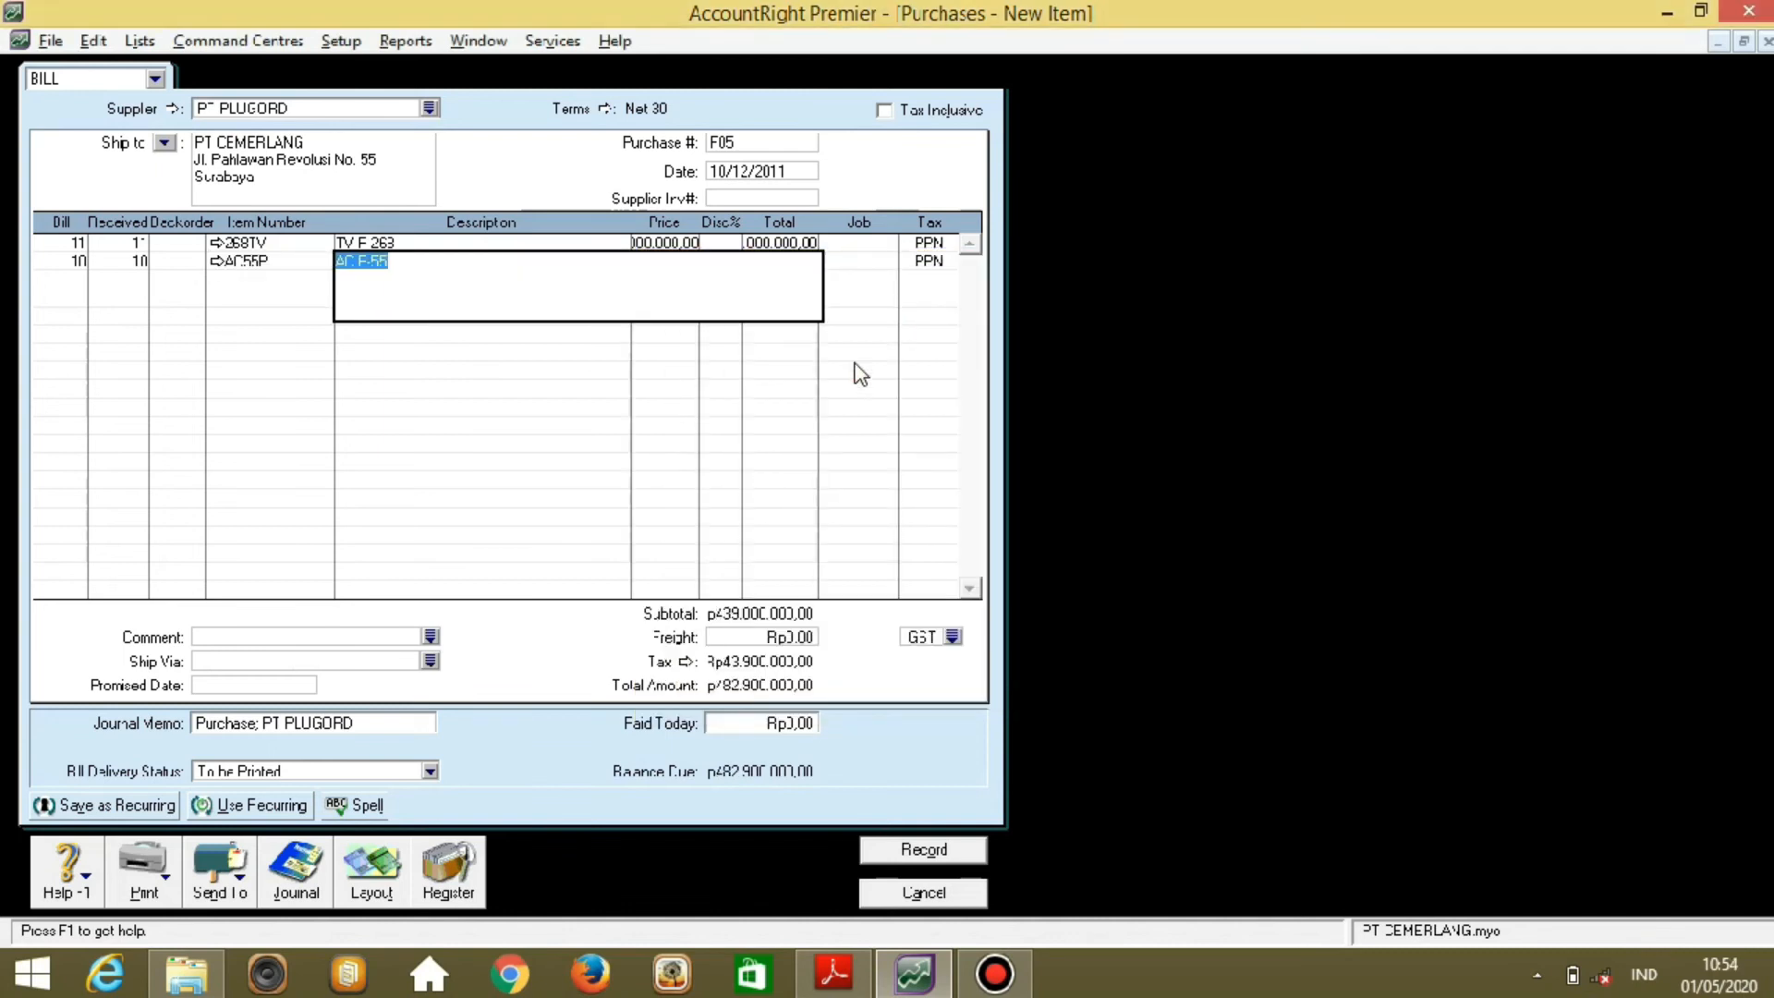
{"action": "key", "text": "Tab"}
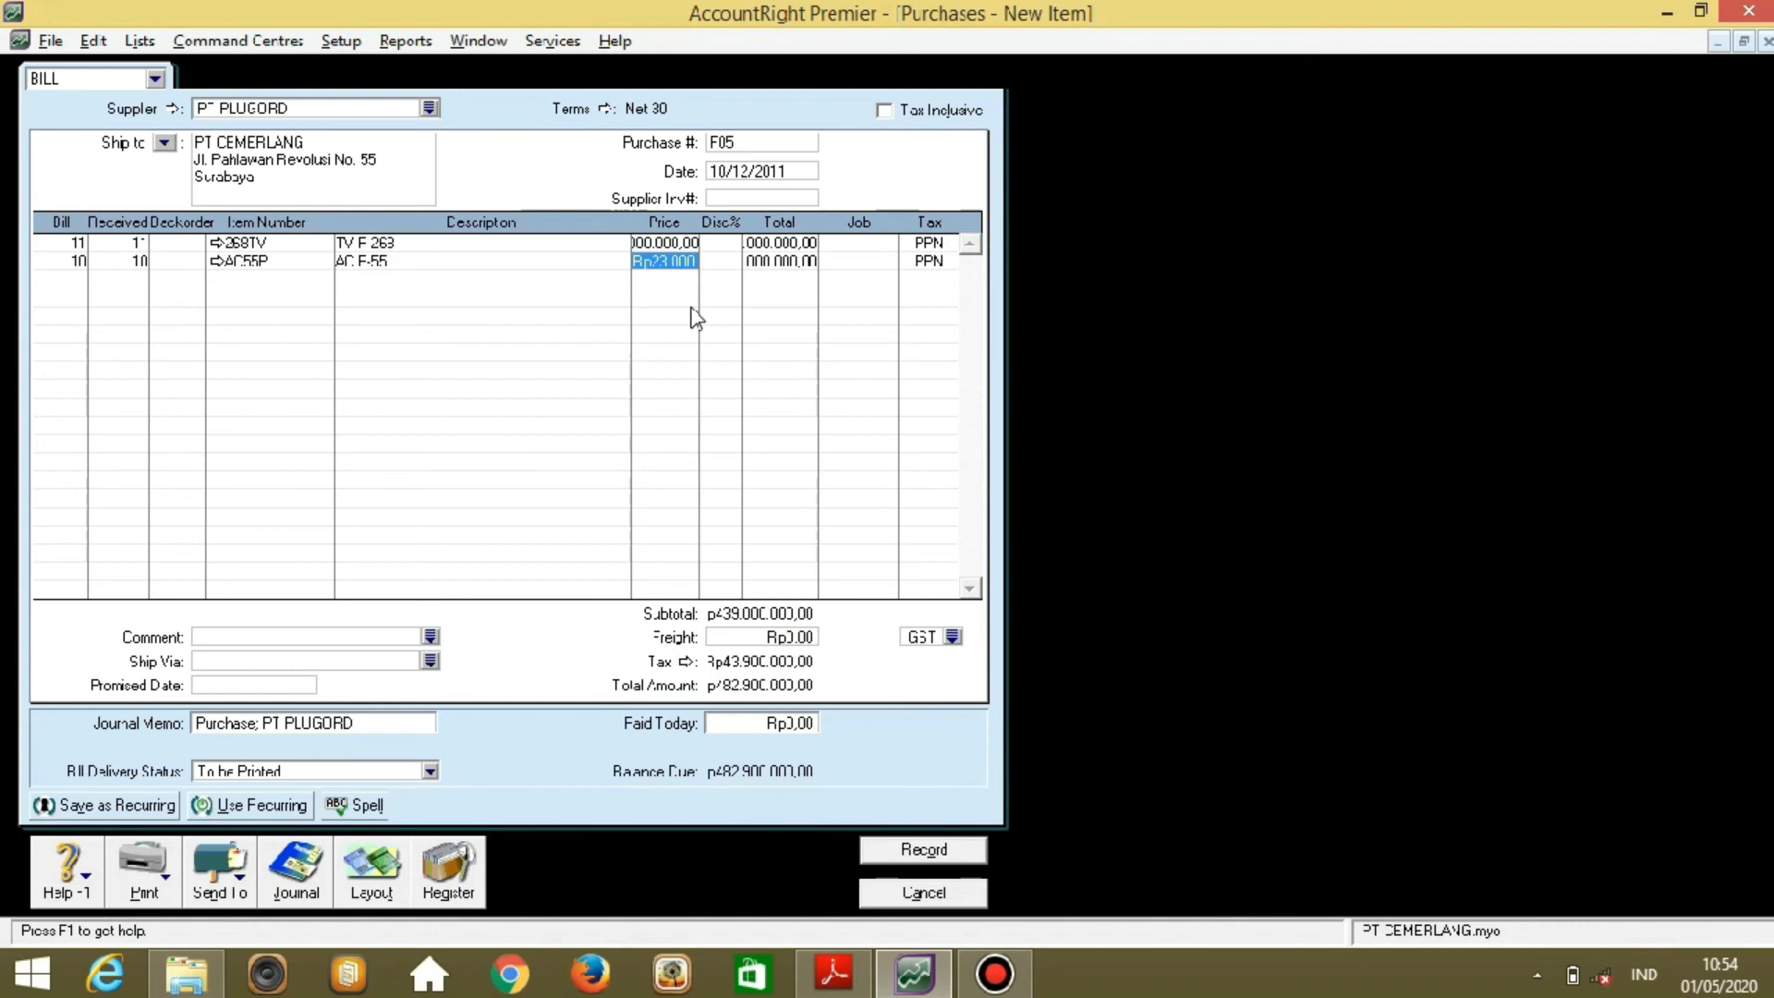
{"action": "key", "text": "Return"}
Set the freight tax code to PPN and record the Rp482.900.000 bill, keeping the tax code.
{"action": "left_click", "coordinate": [952, 636]}
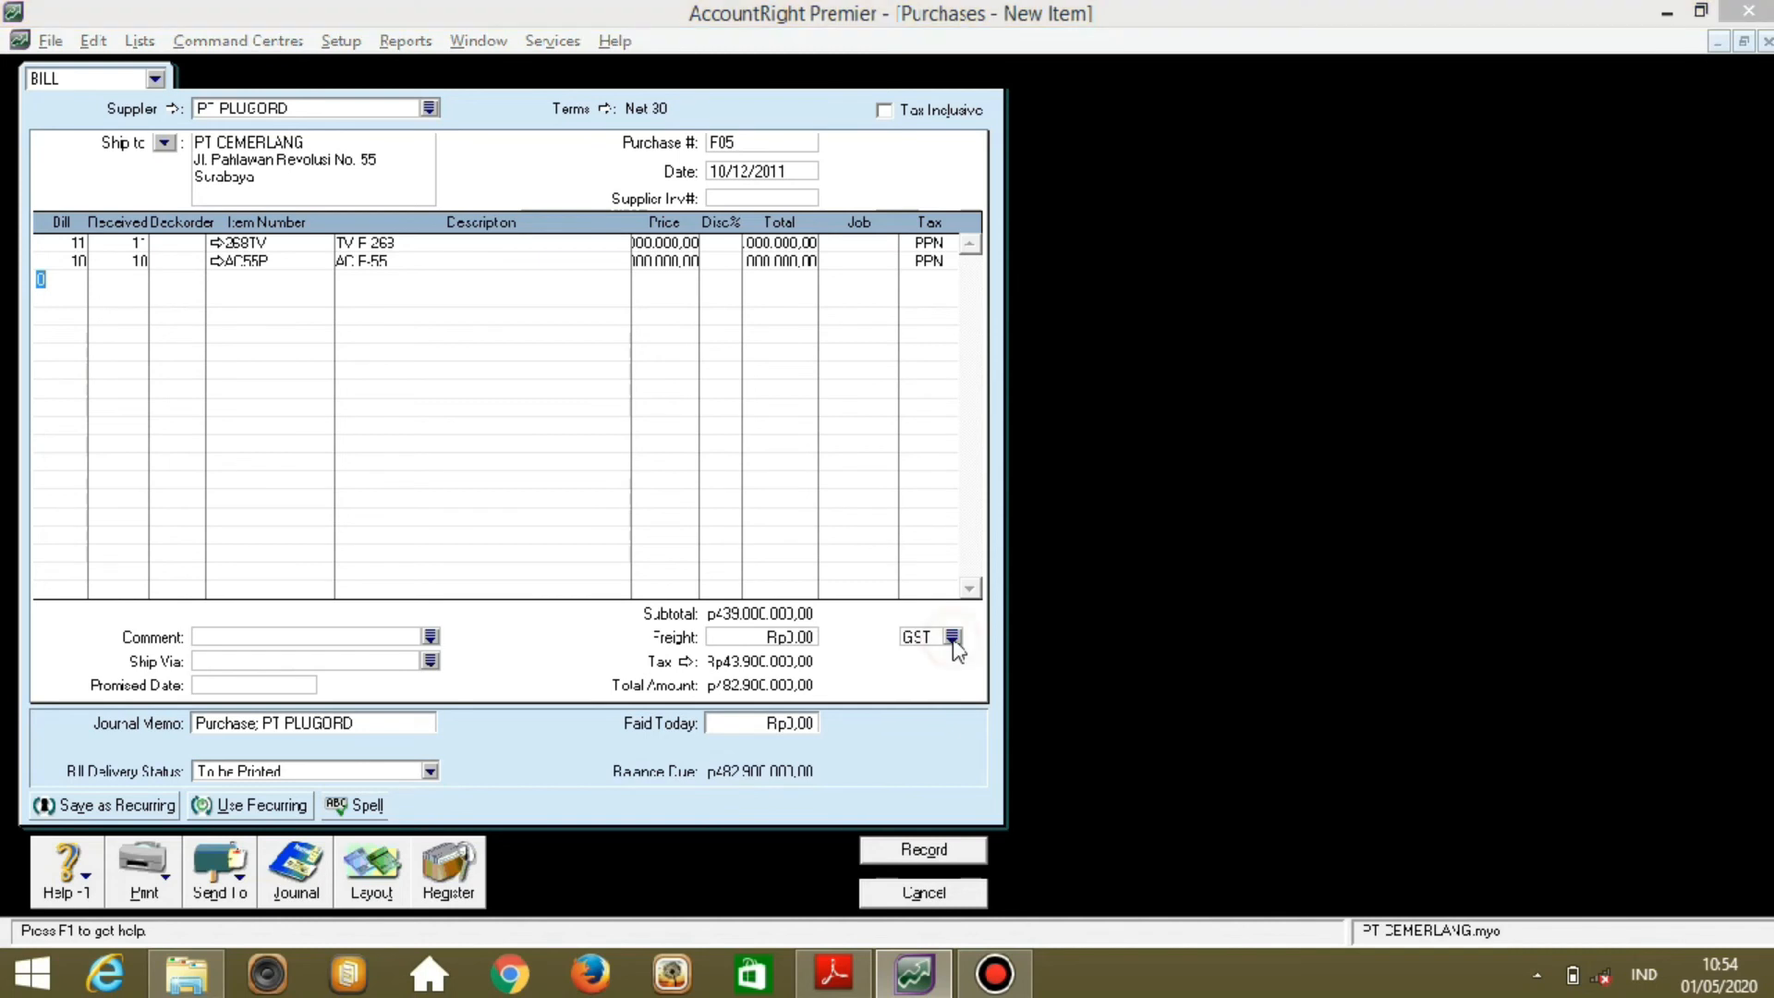
{"action": "double_click", "coordinate": [733, 490]}
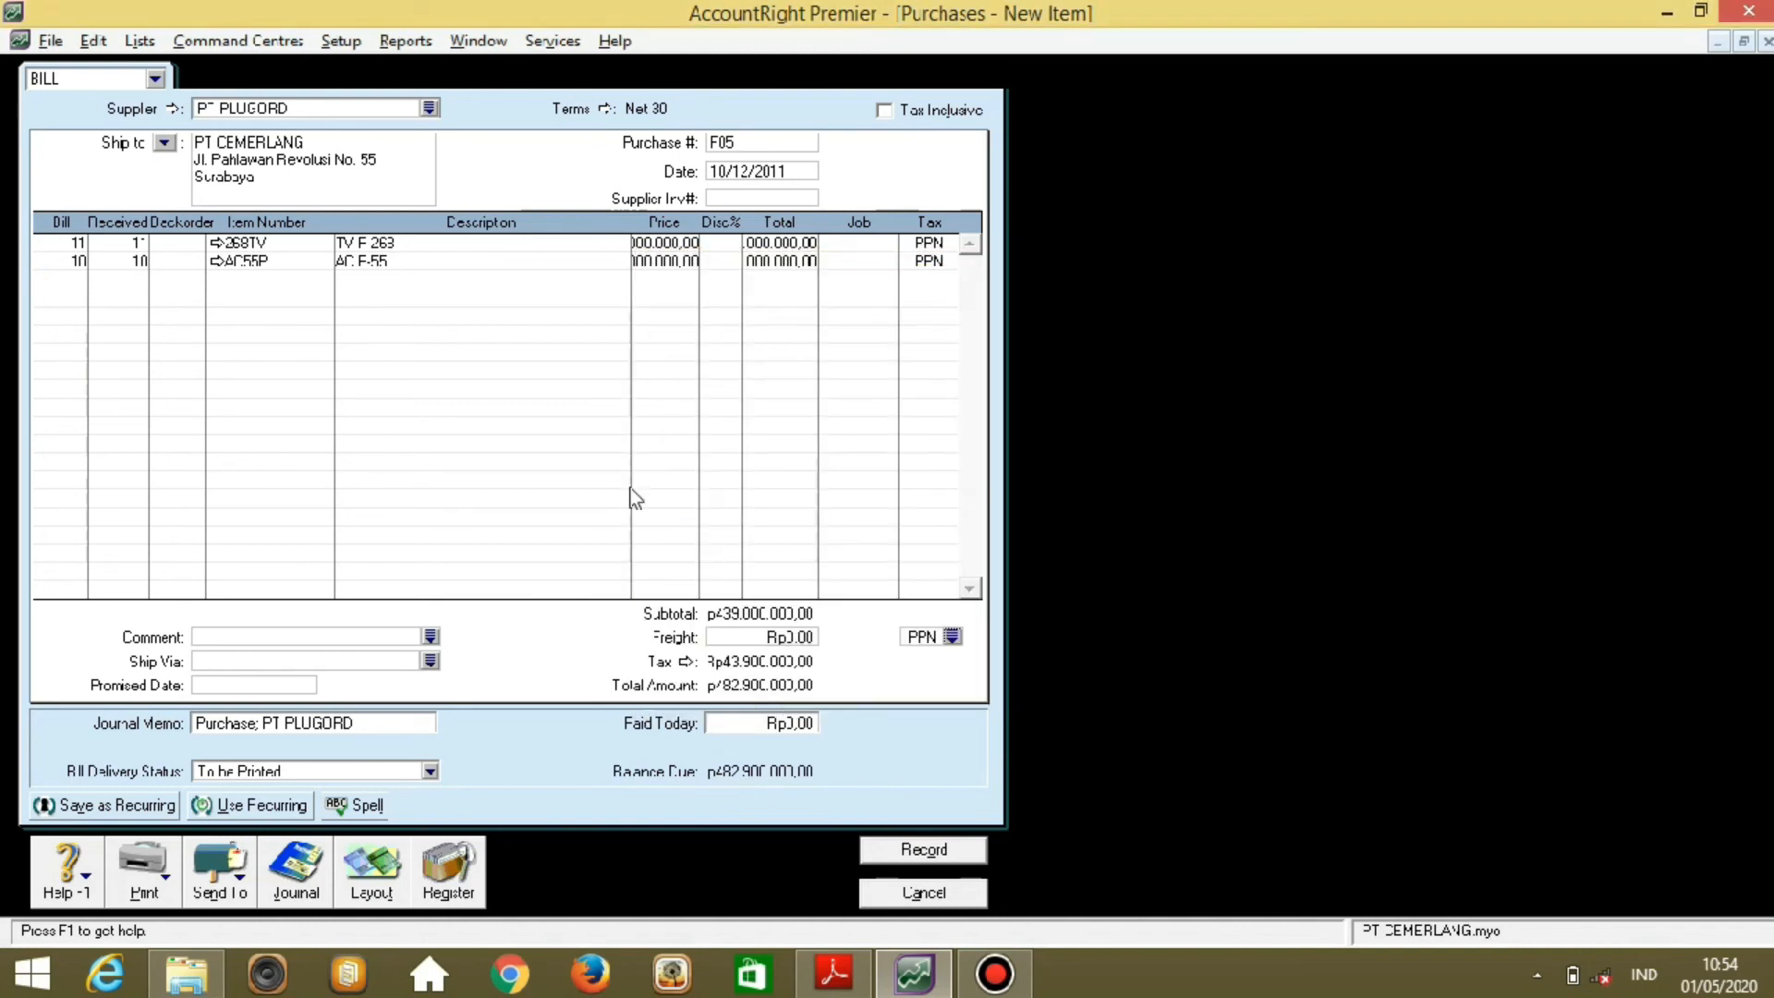
{"action": "left_click", "coordinate": [922, 851]}
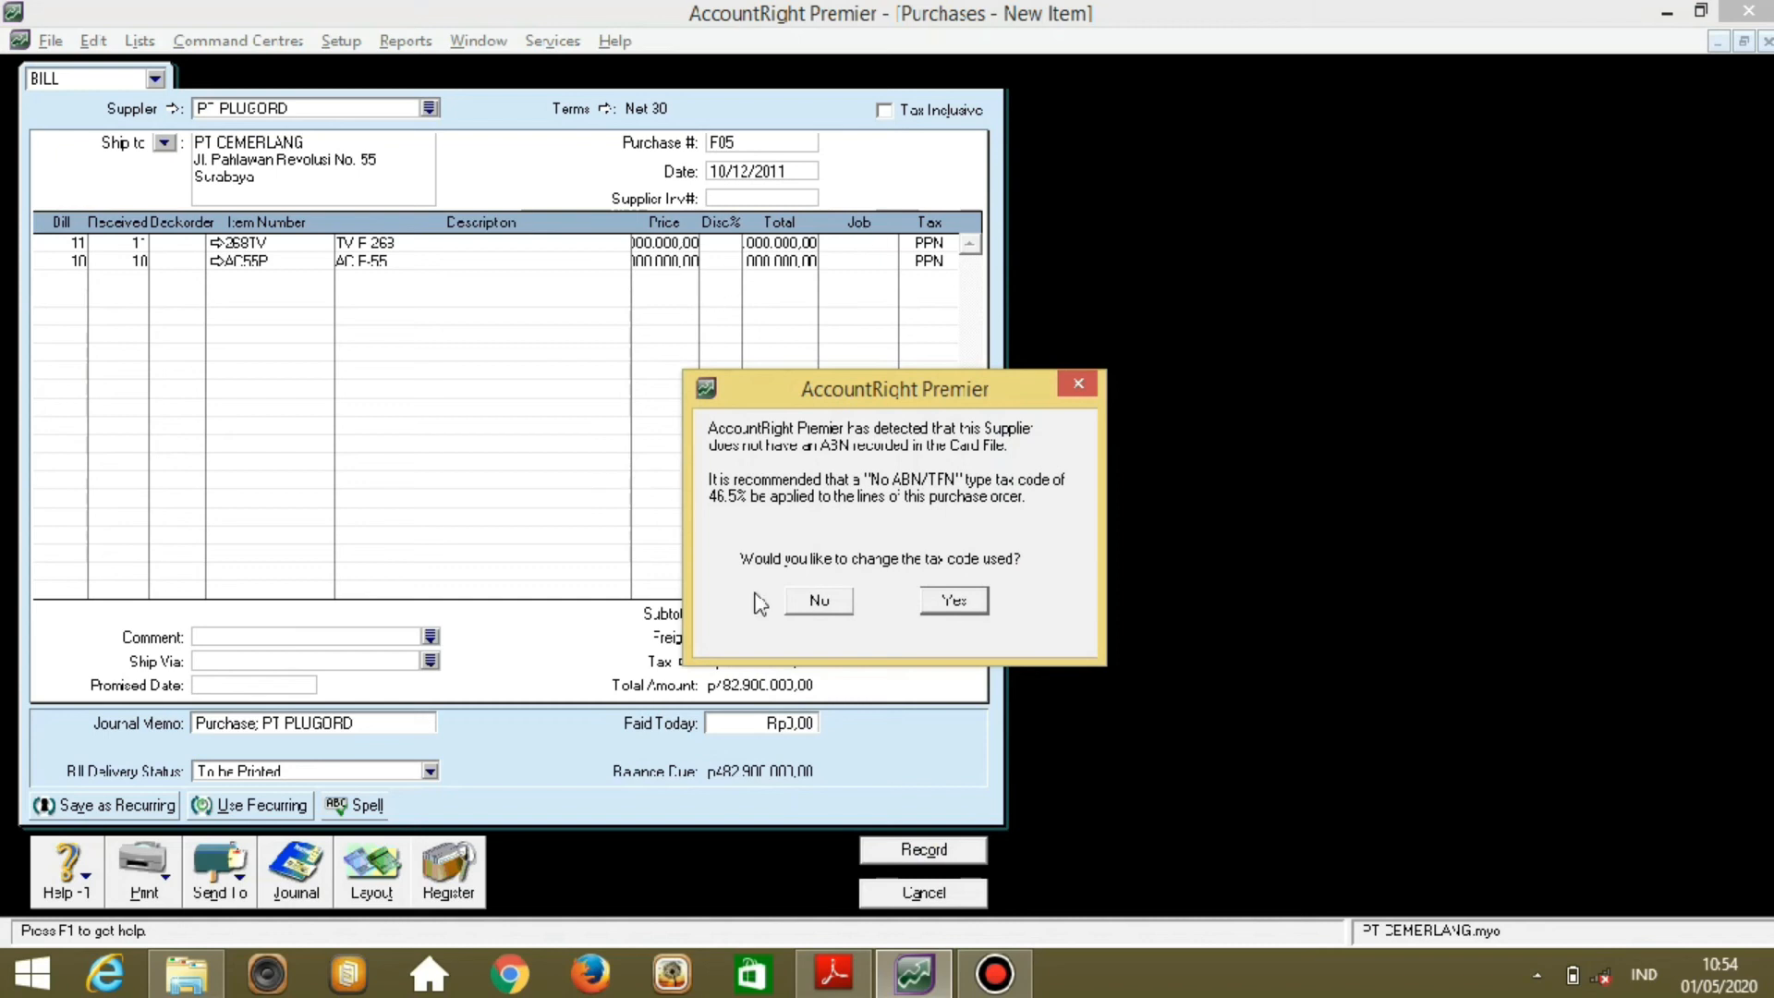
{"action": "left_click", "coordinate": [804, 608]}
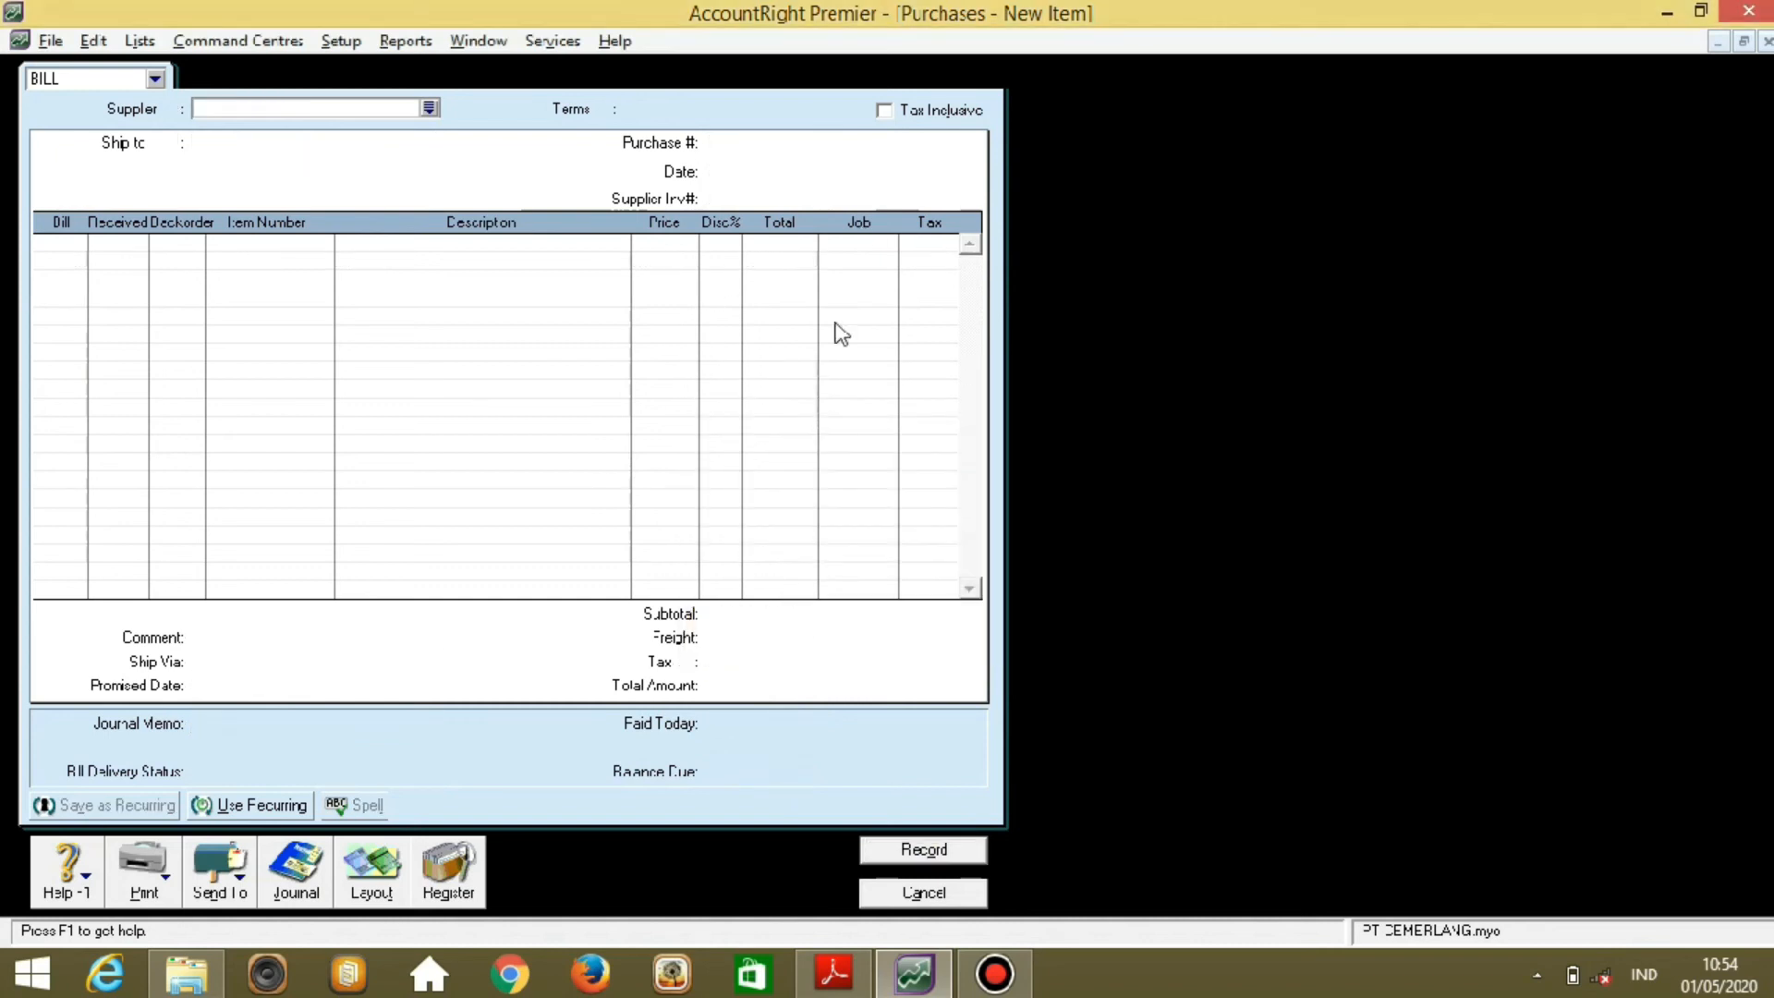
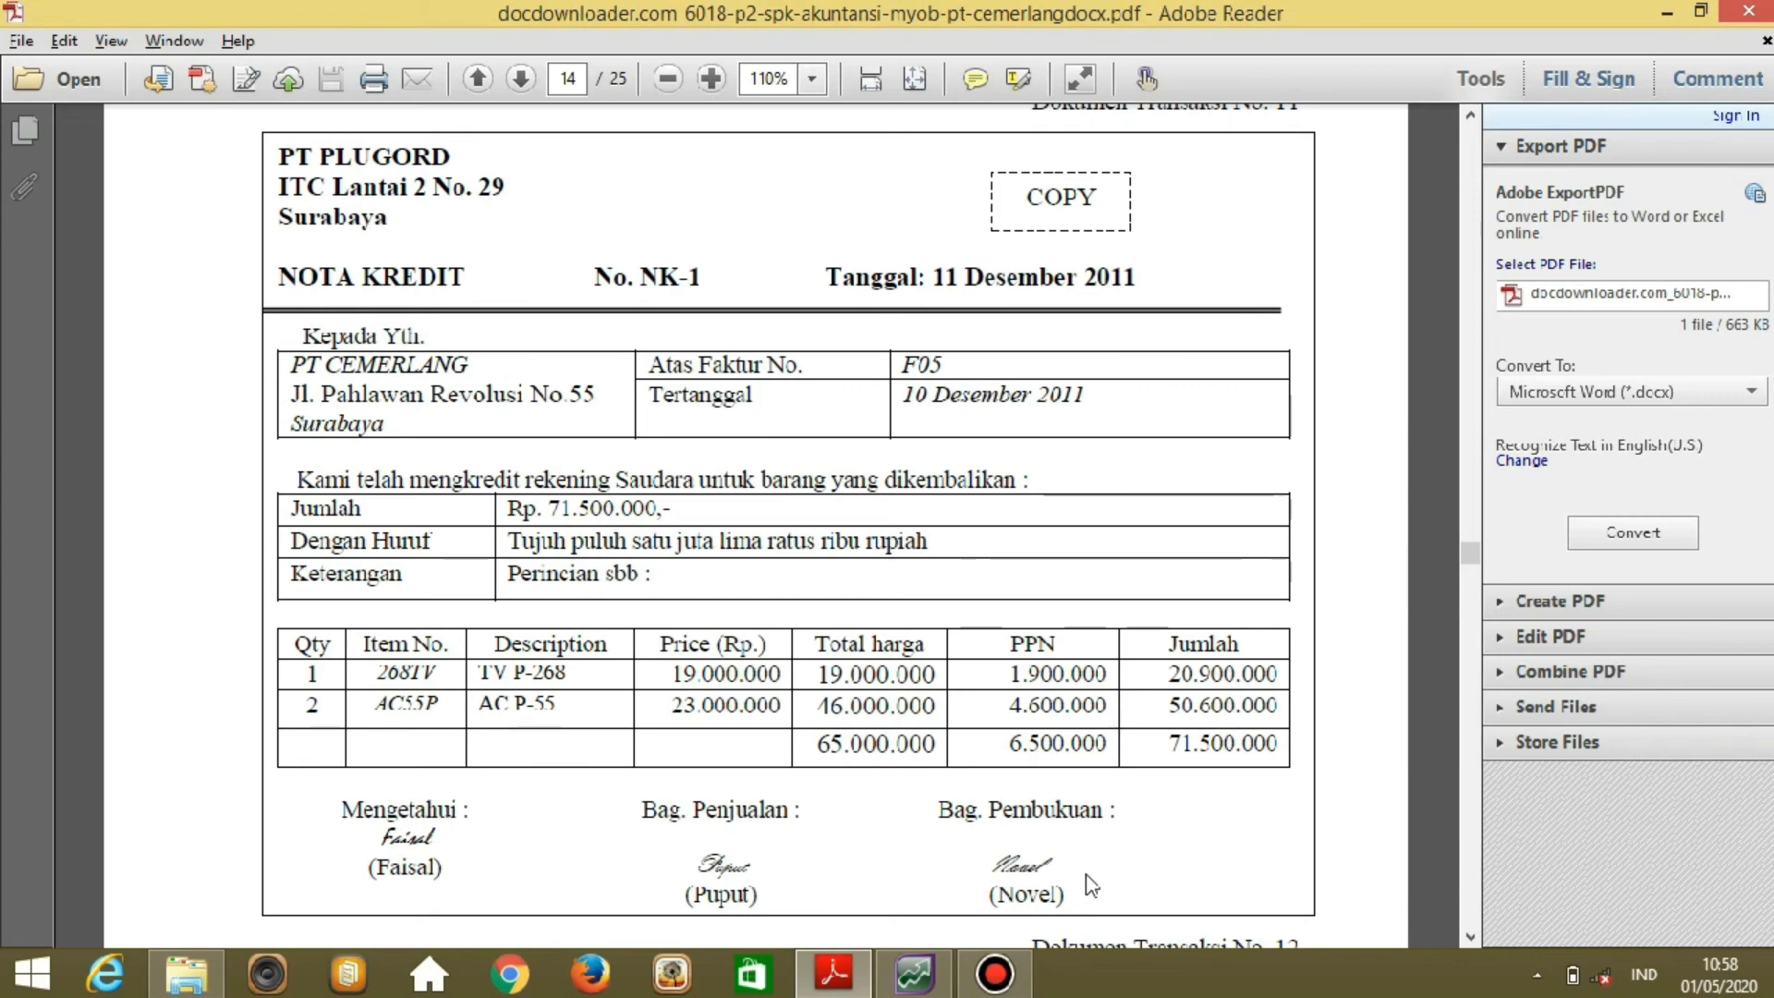
Back in AccountRight, start a new purchase bill for supplier PT PLUGORD.
{"action": "left_click", "coordinate": [936, 984]}
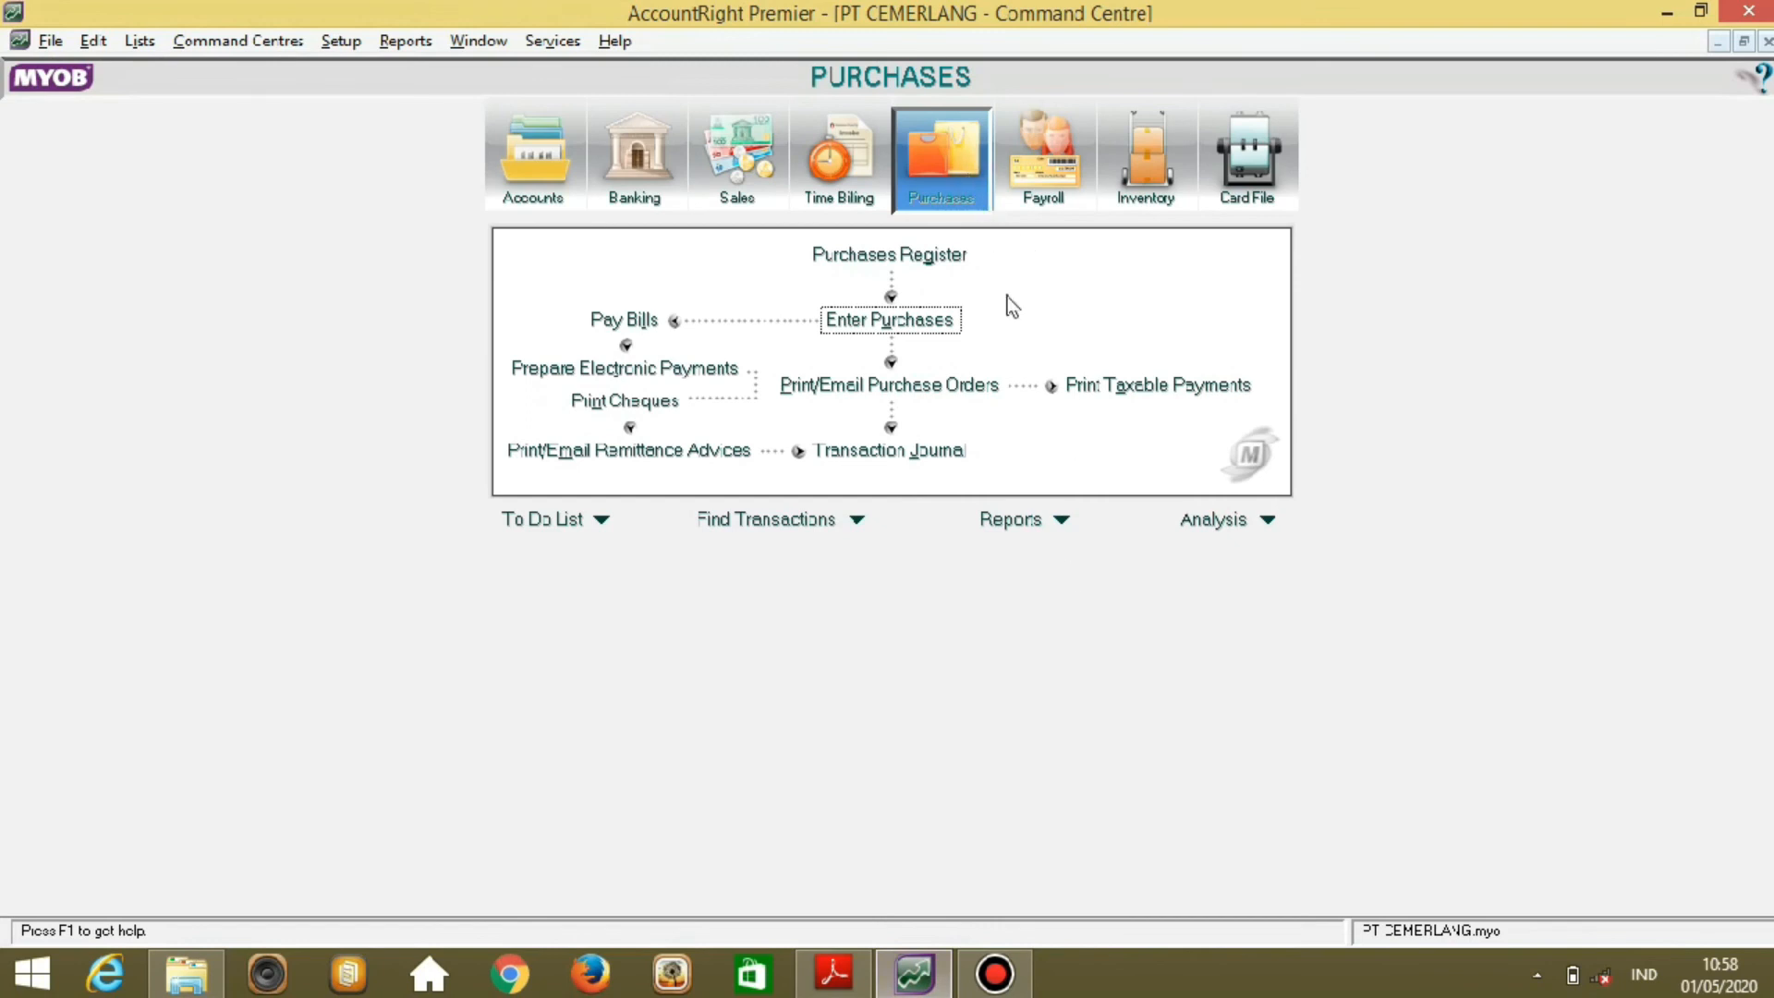
{"action": "left_click", "coordinate": [924, 318]}
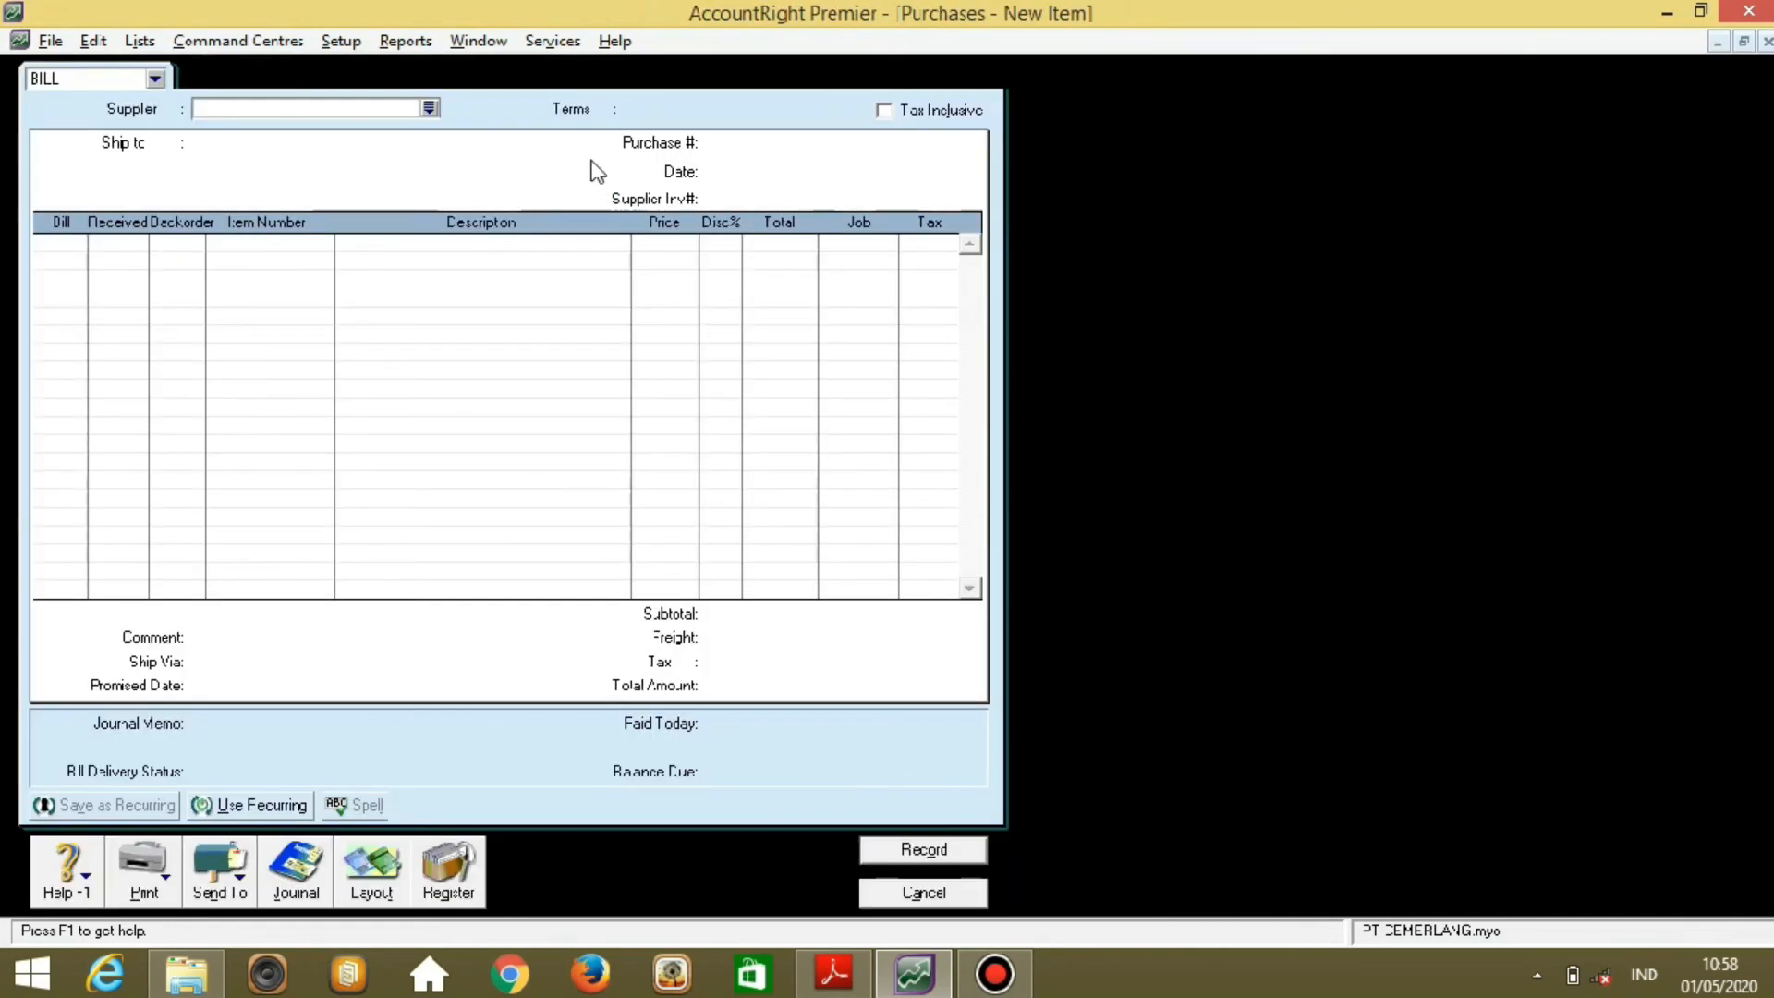
{"action": "left_click", "coordinate": [429, 108]}
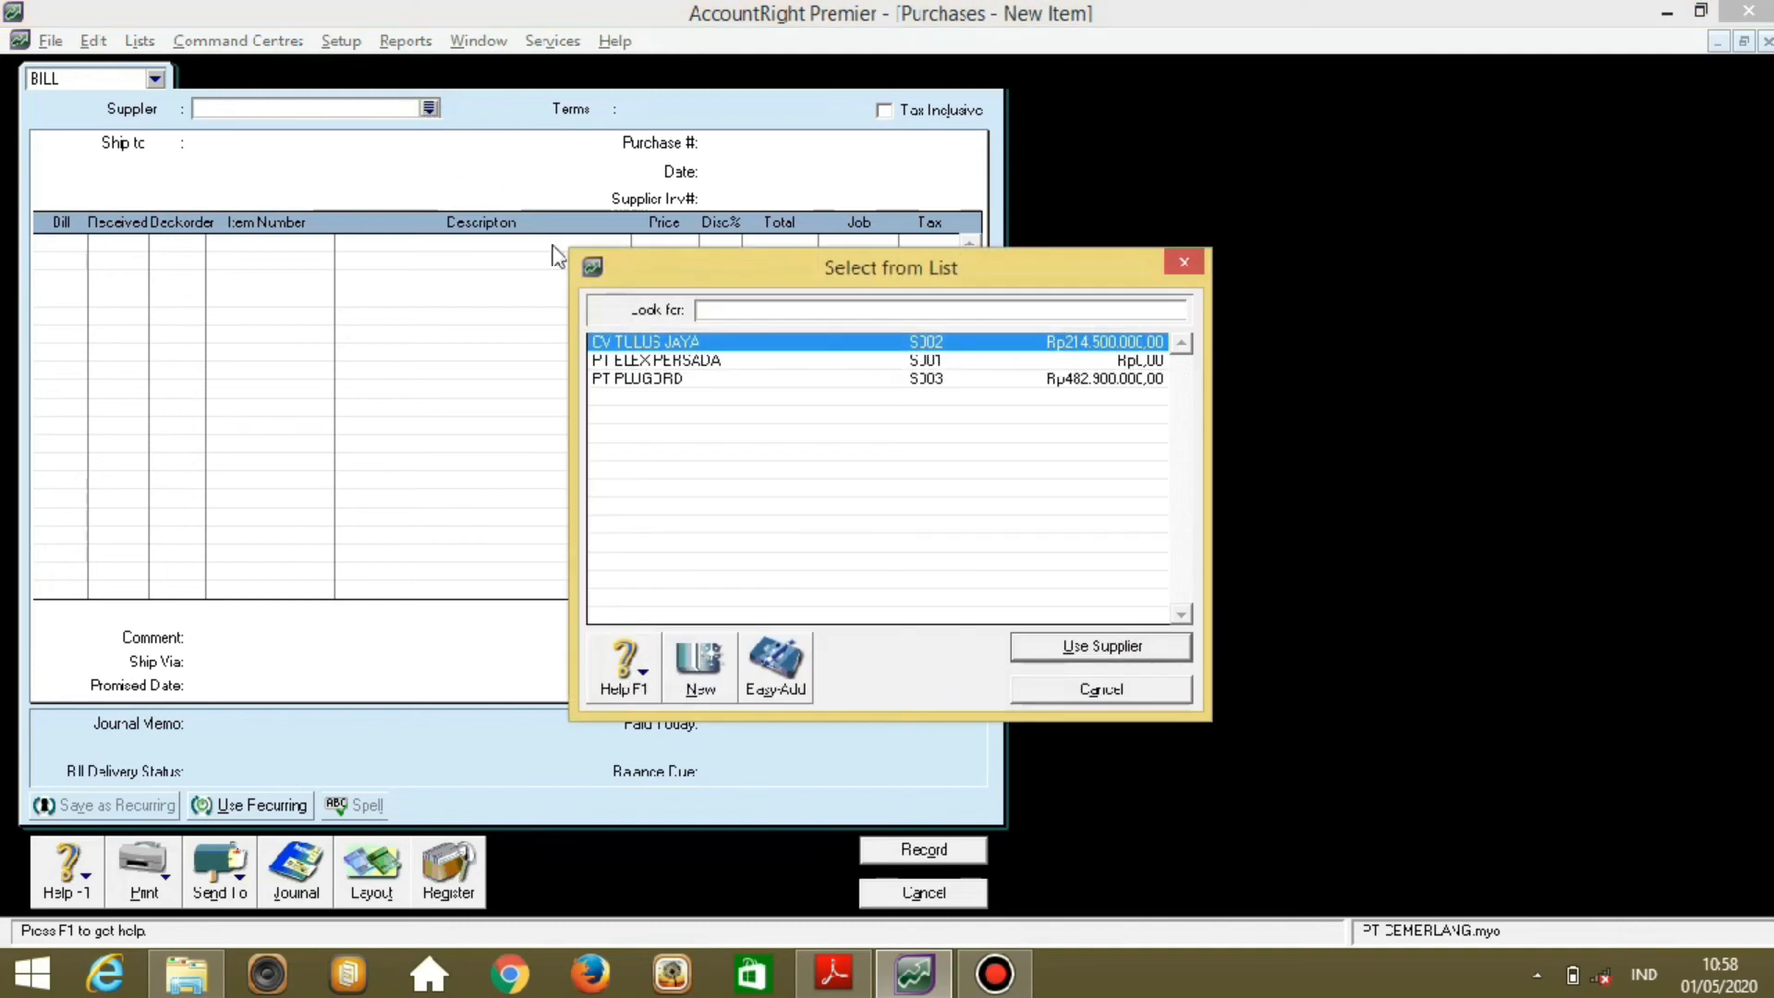
{"action": "left_click", "coordinate": [673, 384]}
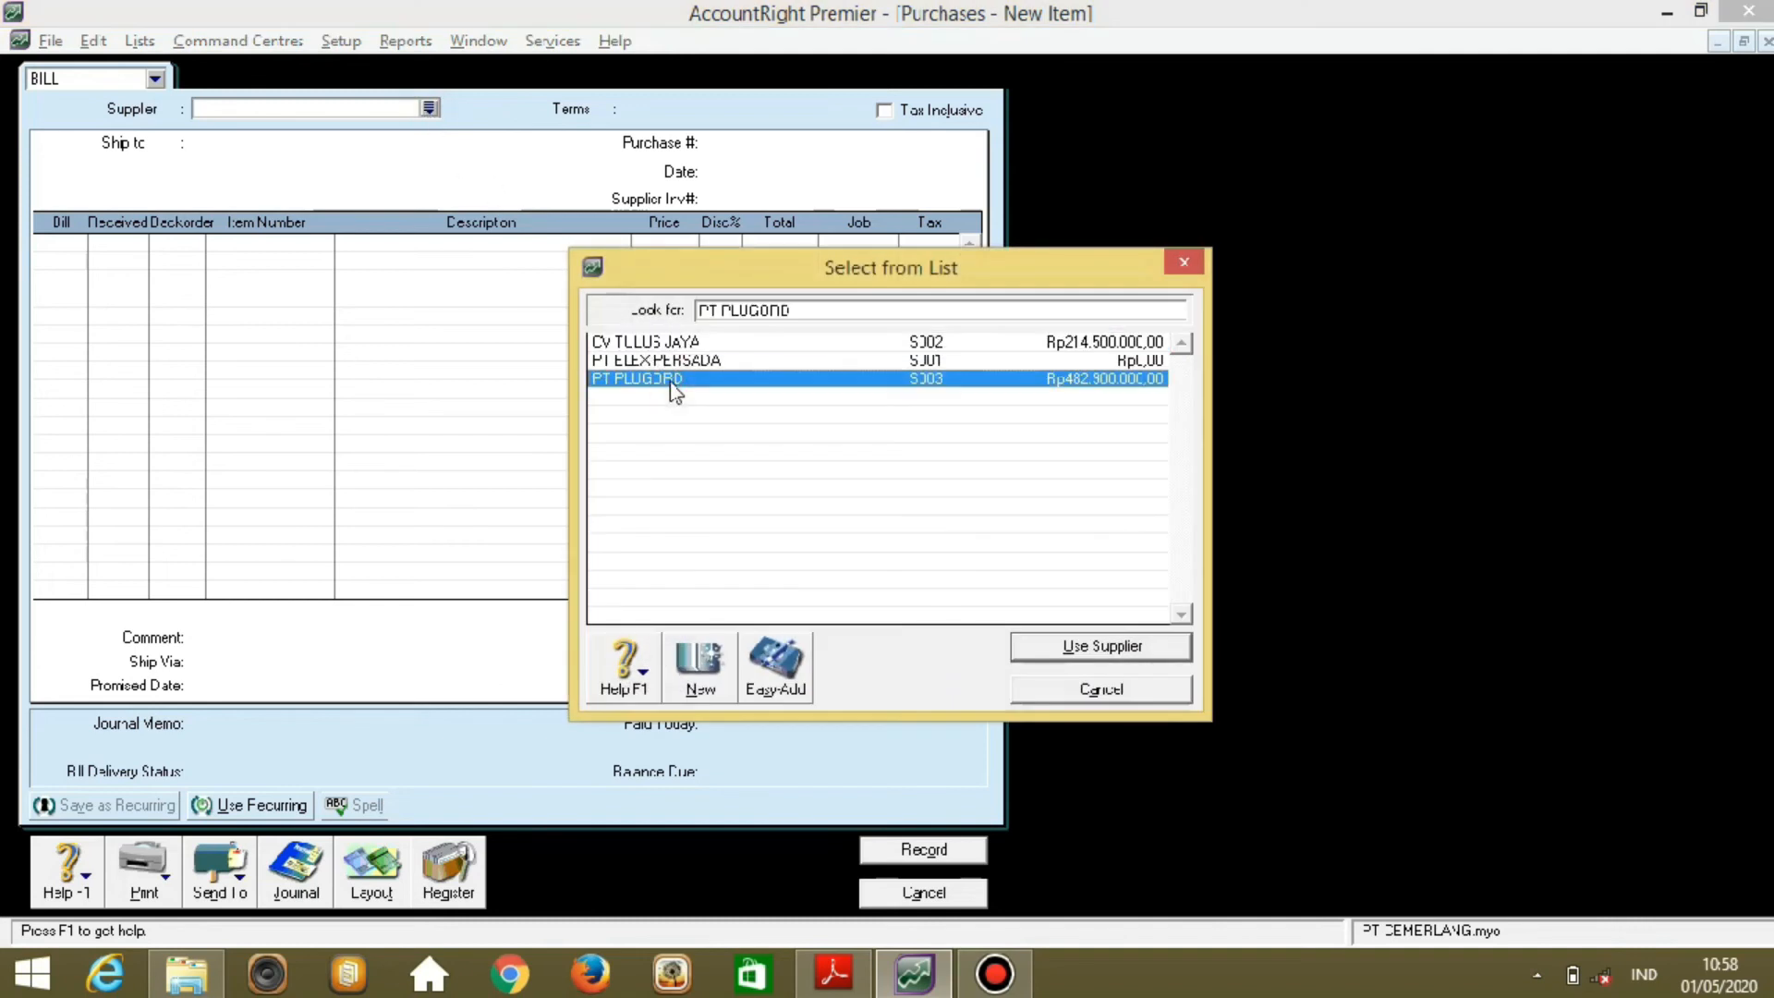
{"action": "double_click", "coordinate": [672, 380]}
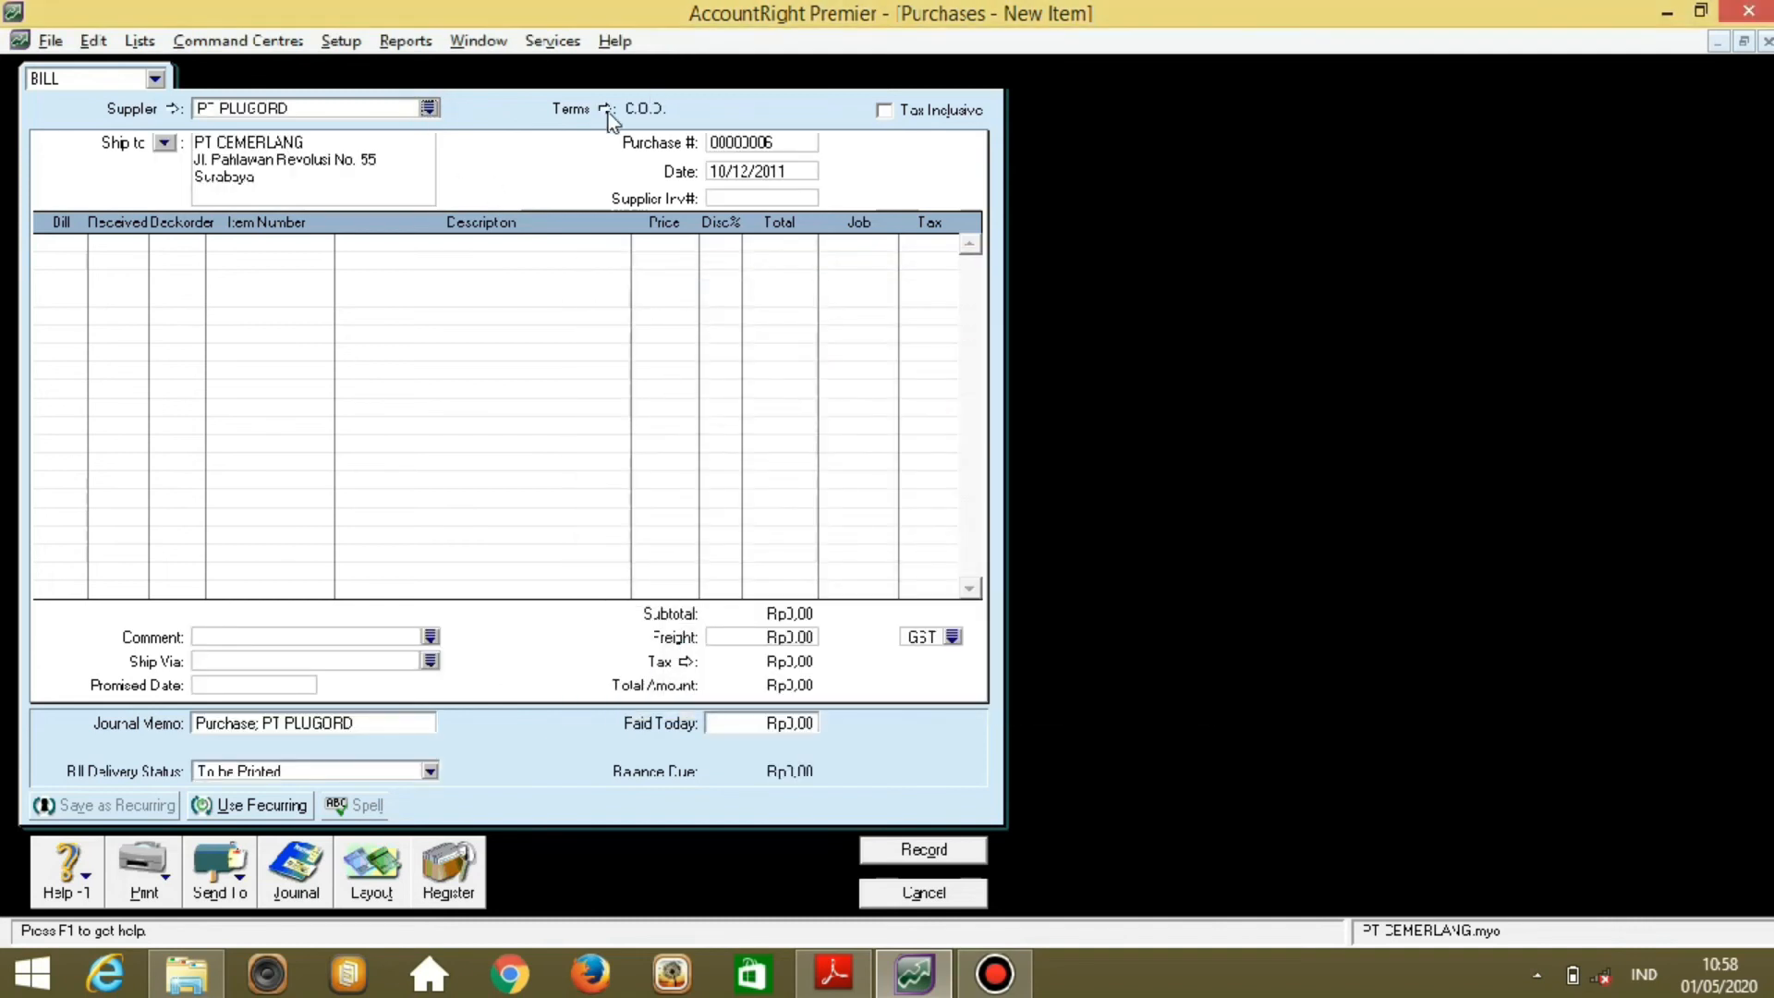
Set the bill's credit terms to Net 30, balance due in 30 days.
{"action": "left_click", "coordinate": [606, 110]}
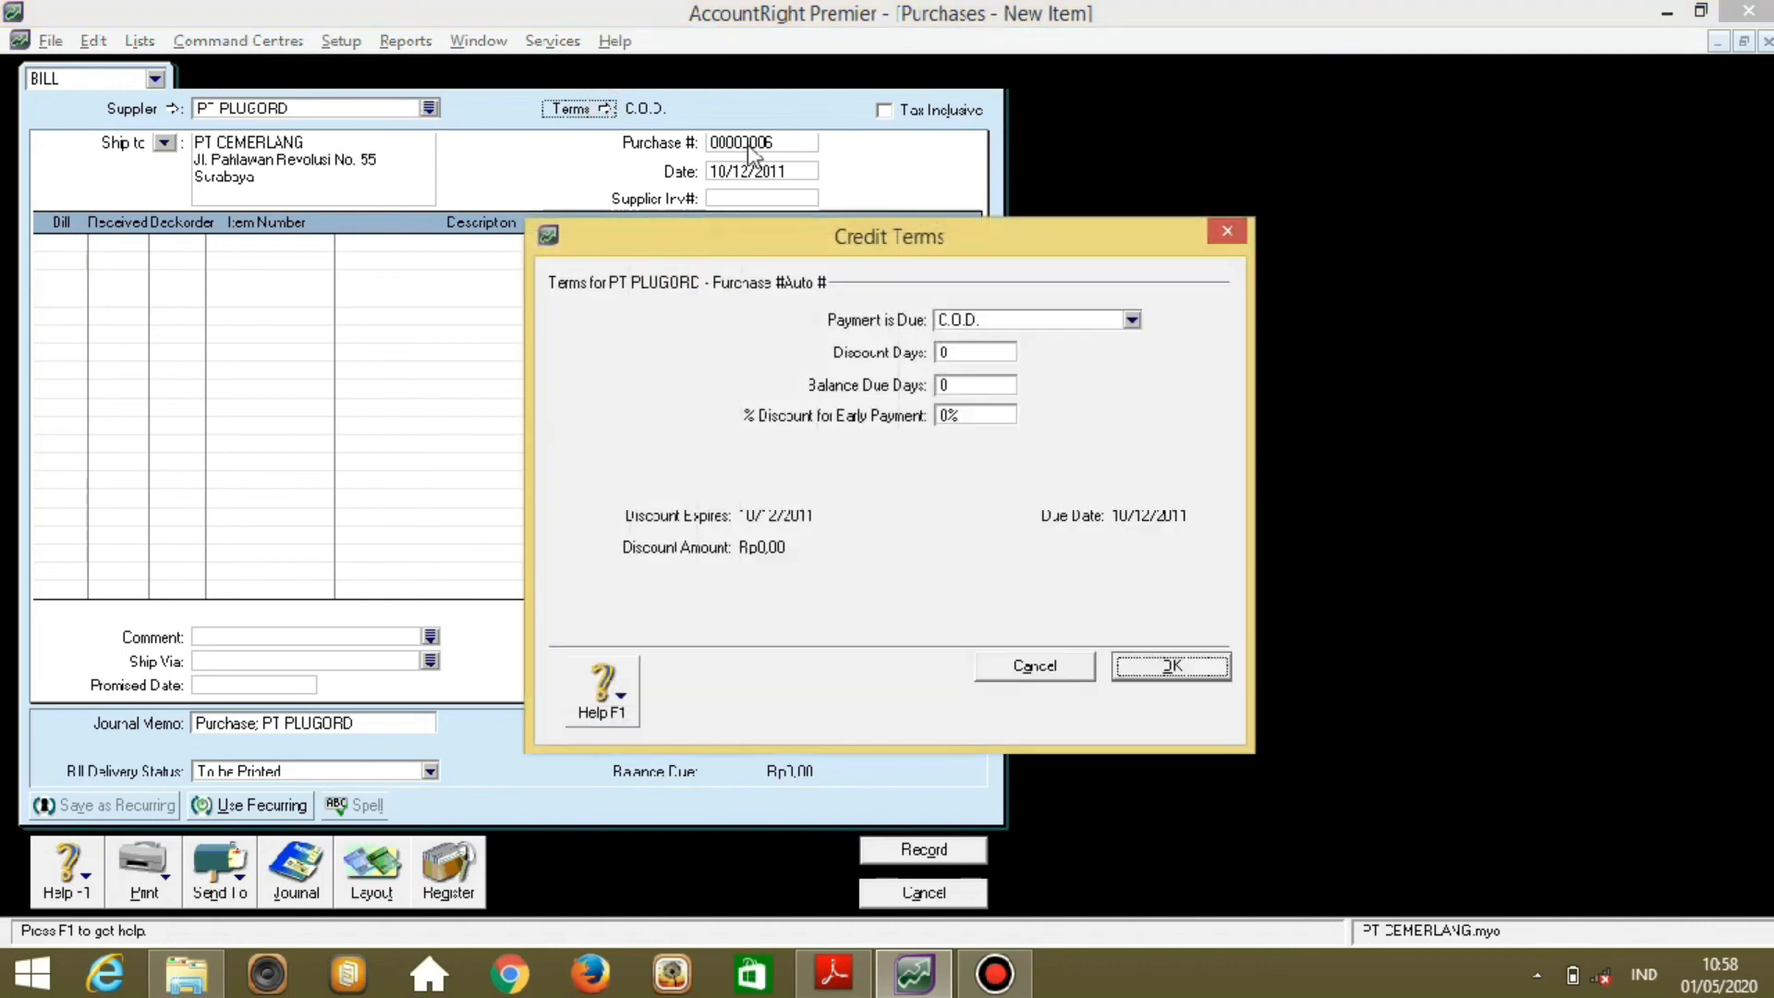
{"action": "left_click", "coordinate": [1082, 324]}
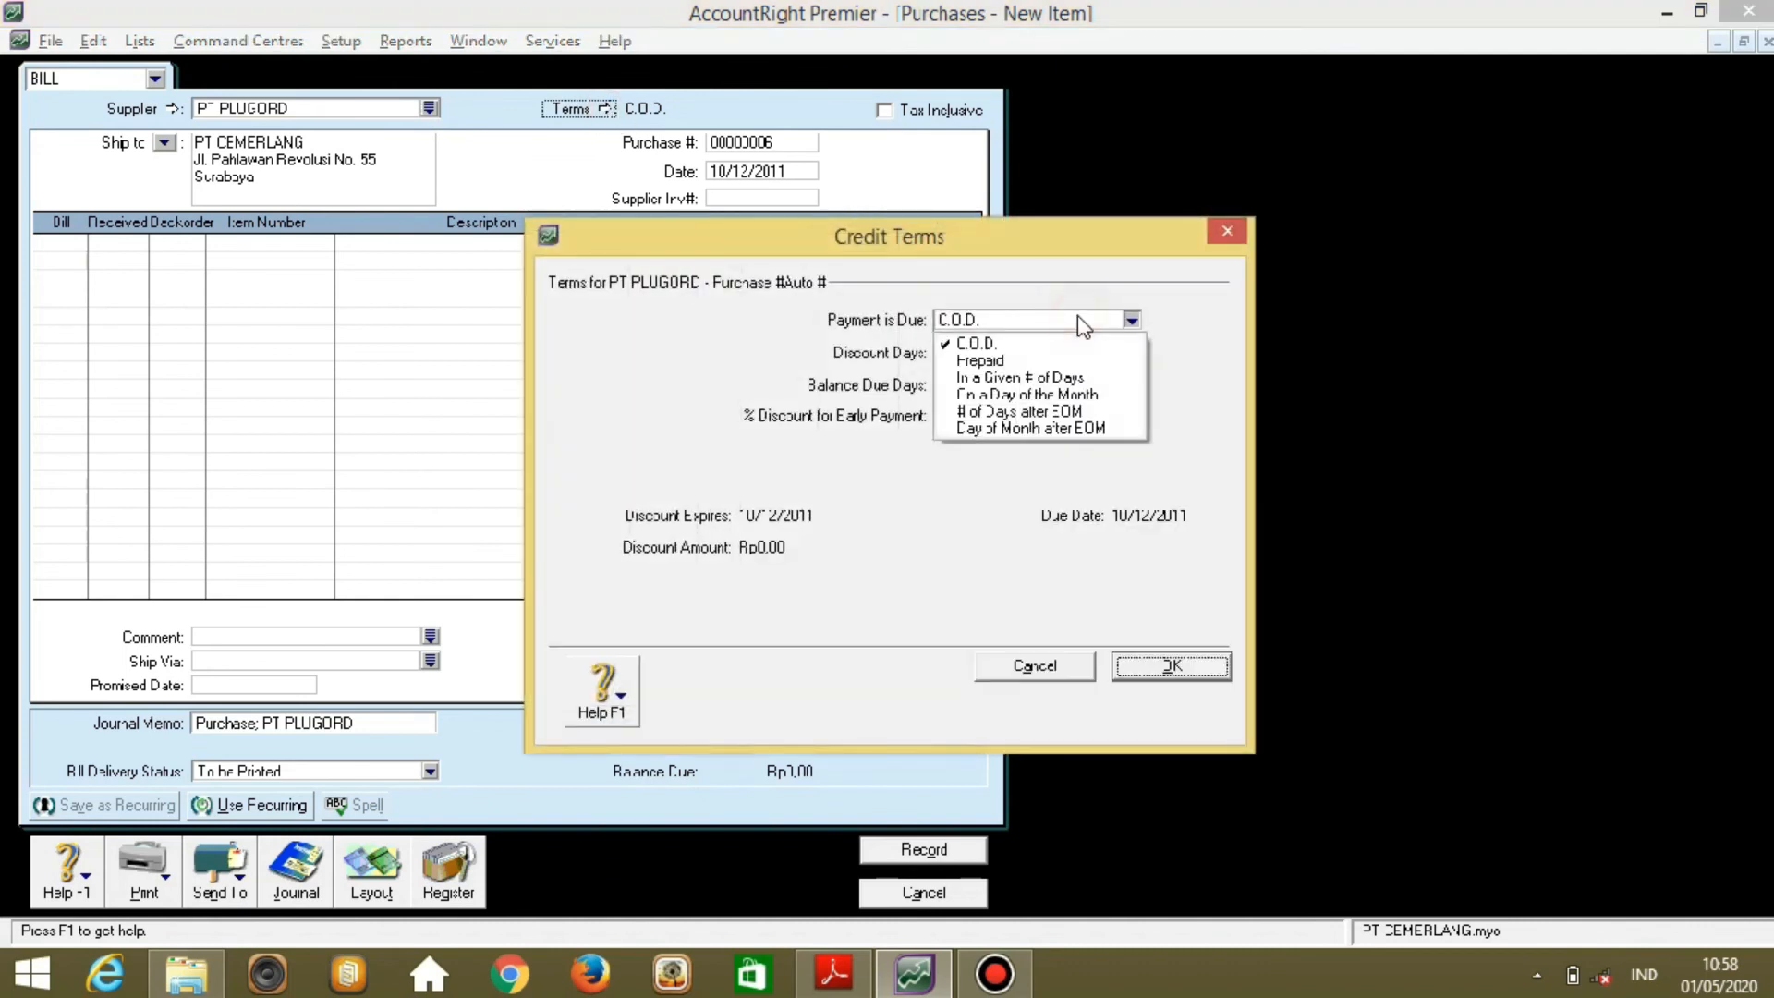
{"action": "left_click", "coordinate": [1020, 378]}
{"action": "left_click", "coordinate": [979, 387]}
{"action": "type", "text": "30"}
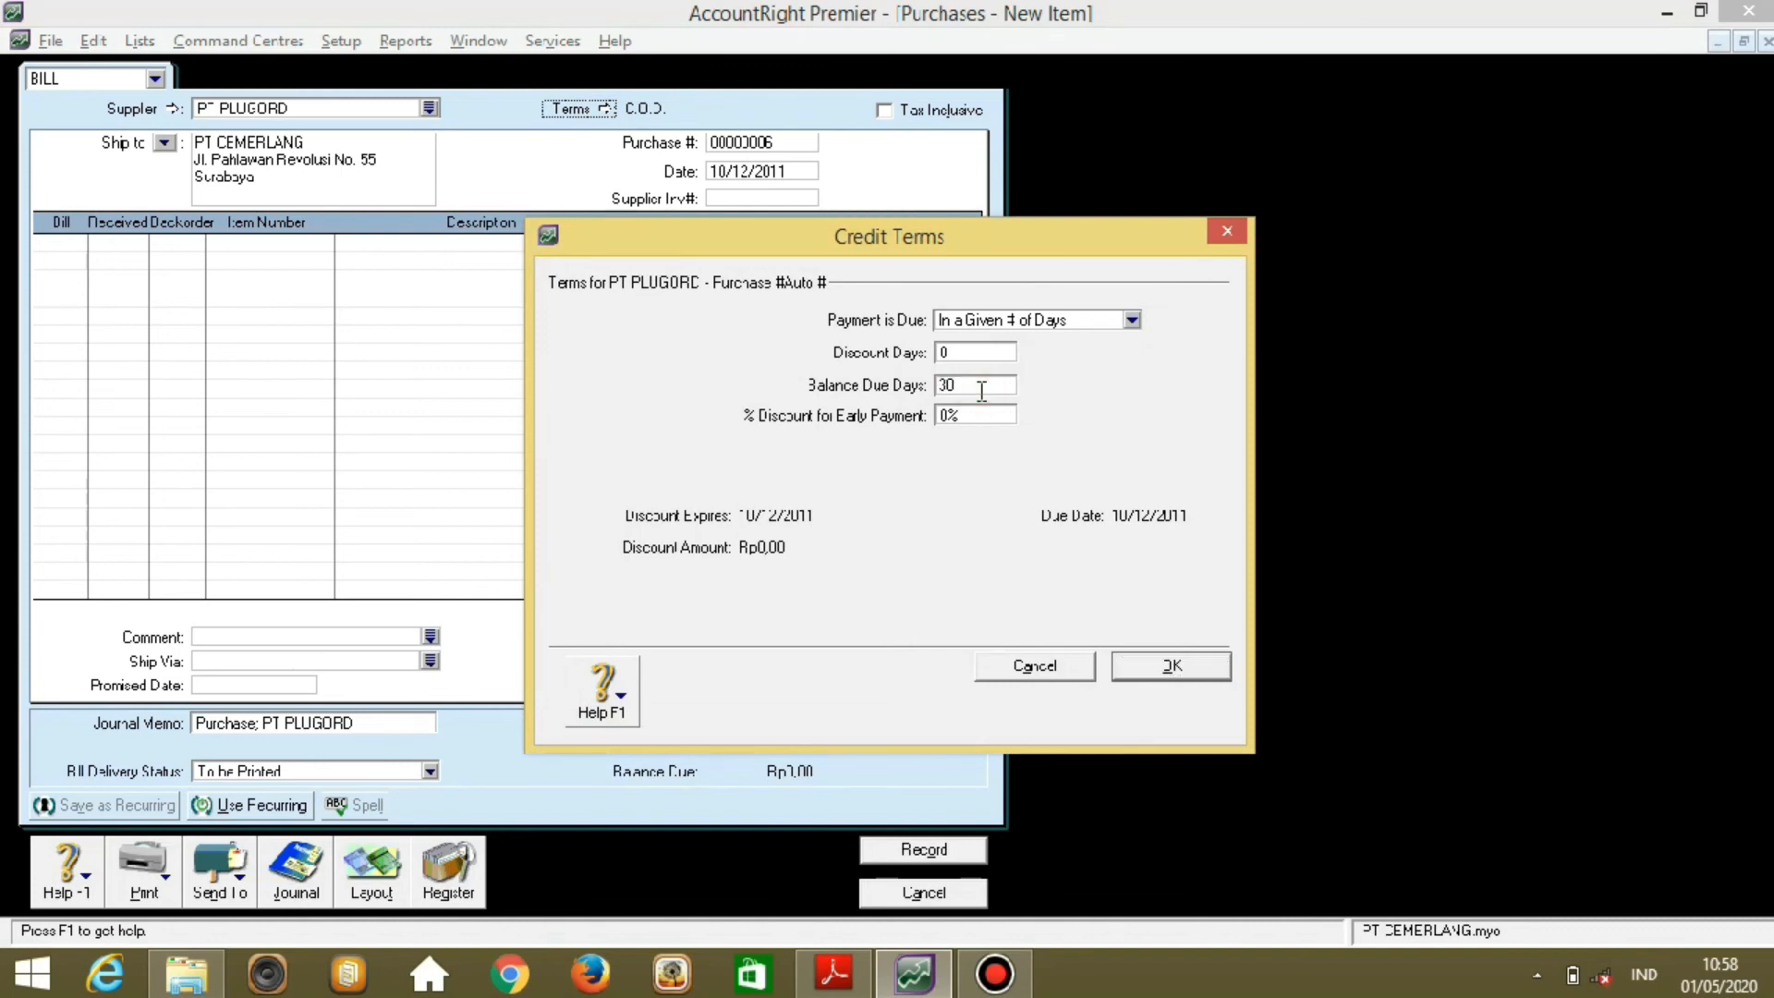
{"action": "left_click", "coordinate": [1168, 679]}
{"action": "left_click", "coordinate": [805, 141]}
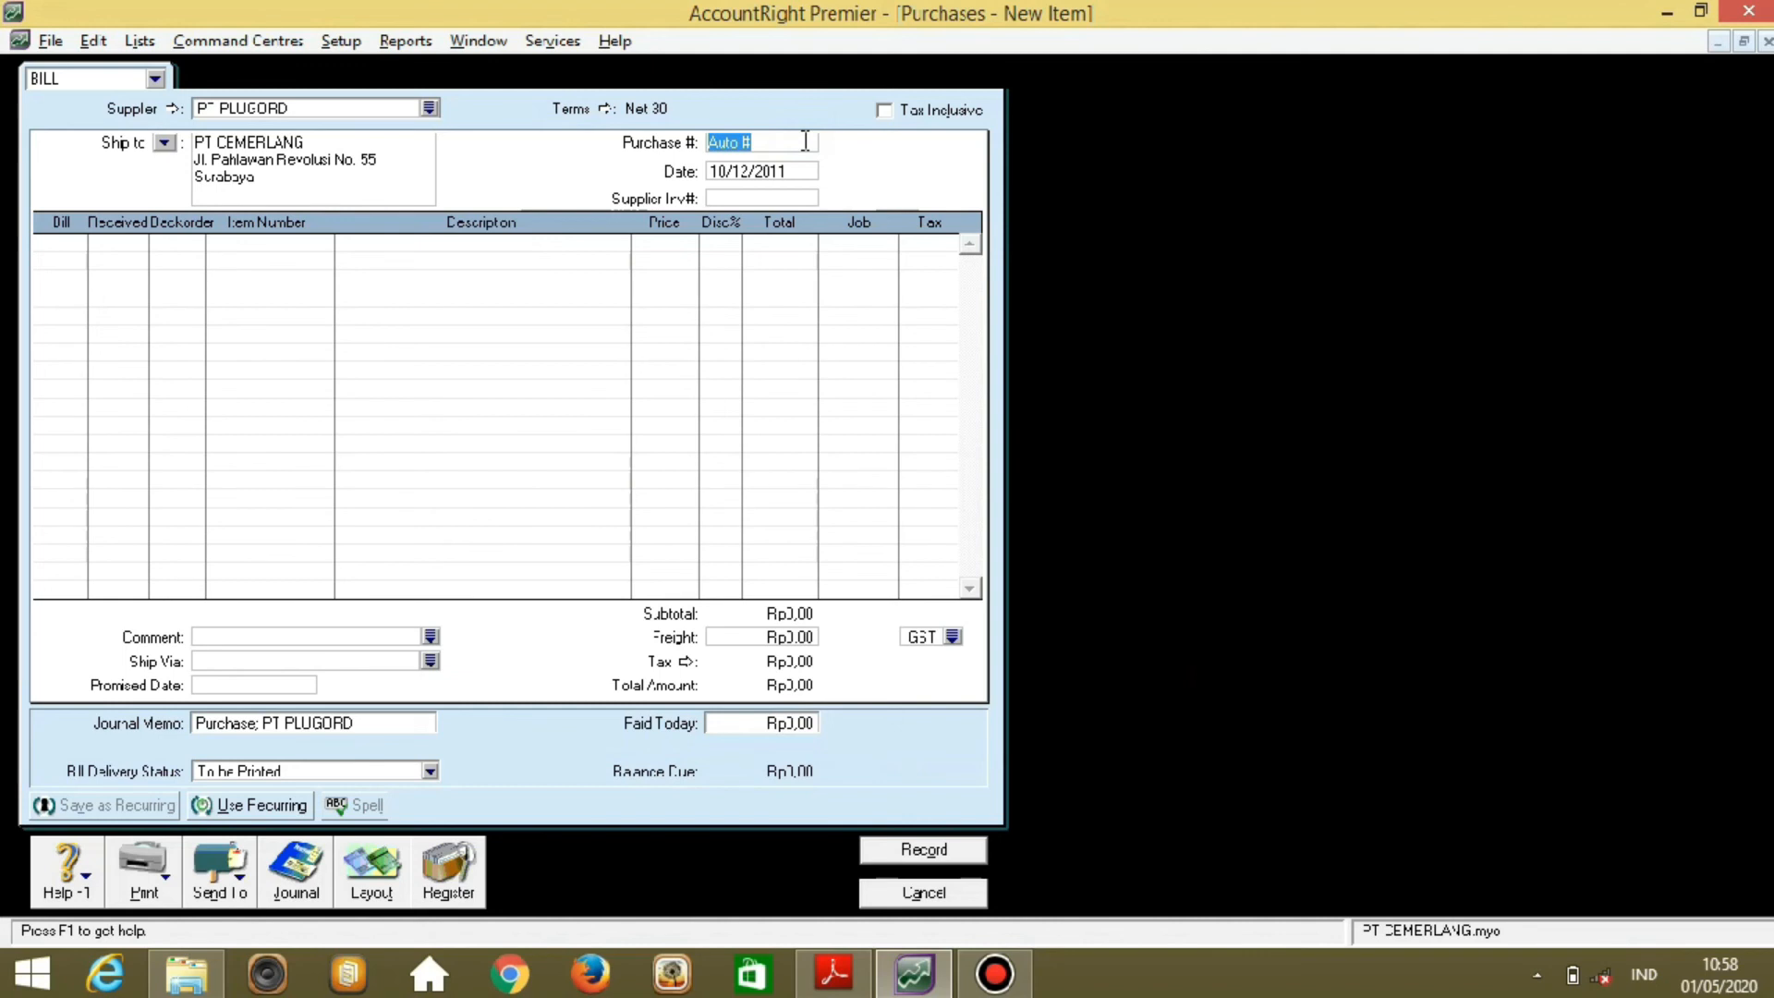
Set purchase number F05, date 11/12/2011, and fill line one with the TV P-268 item.
{"action": "type", "text": "F05"}
{"action": "key", "text": "Tab"}
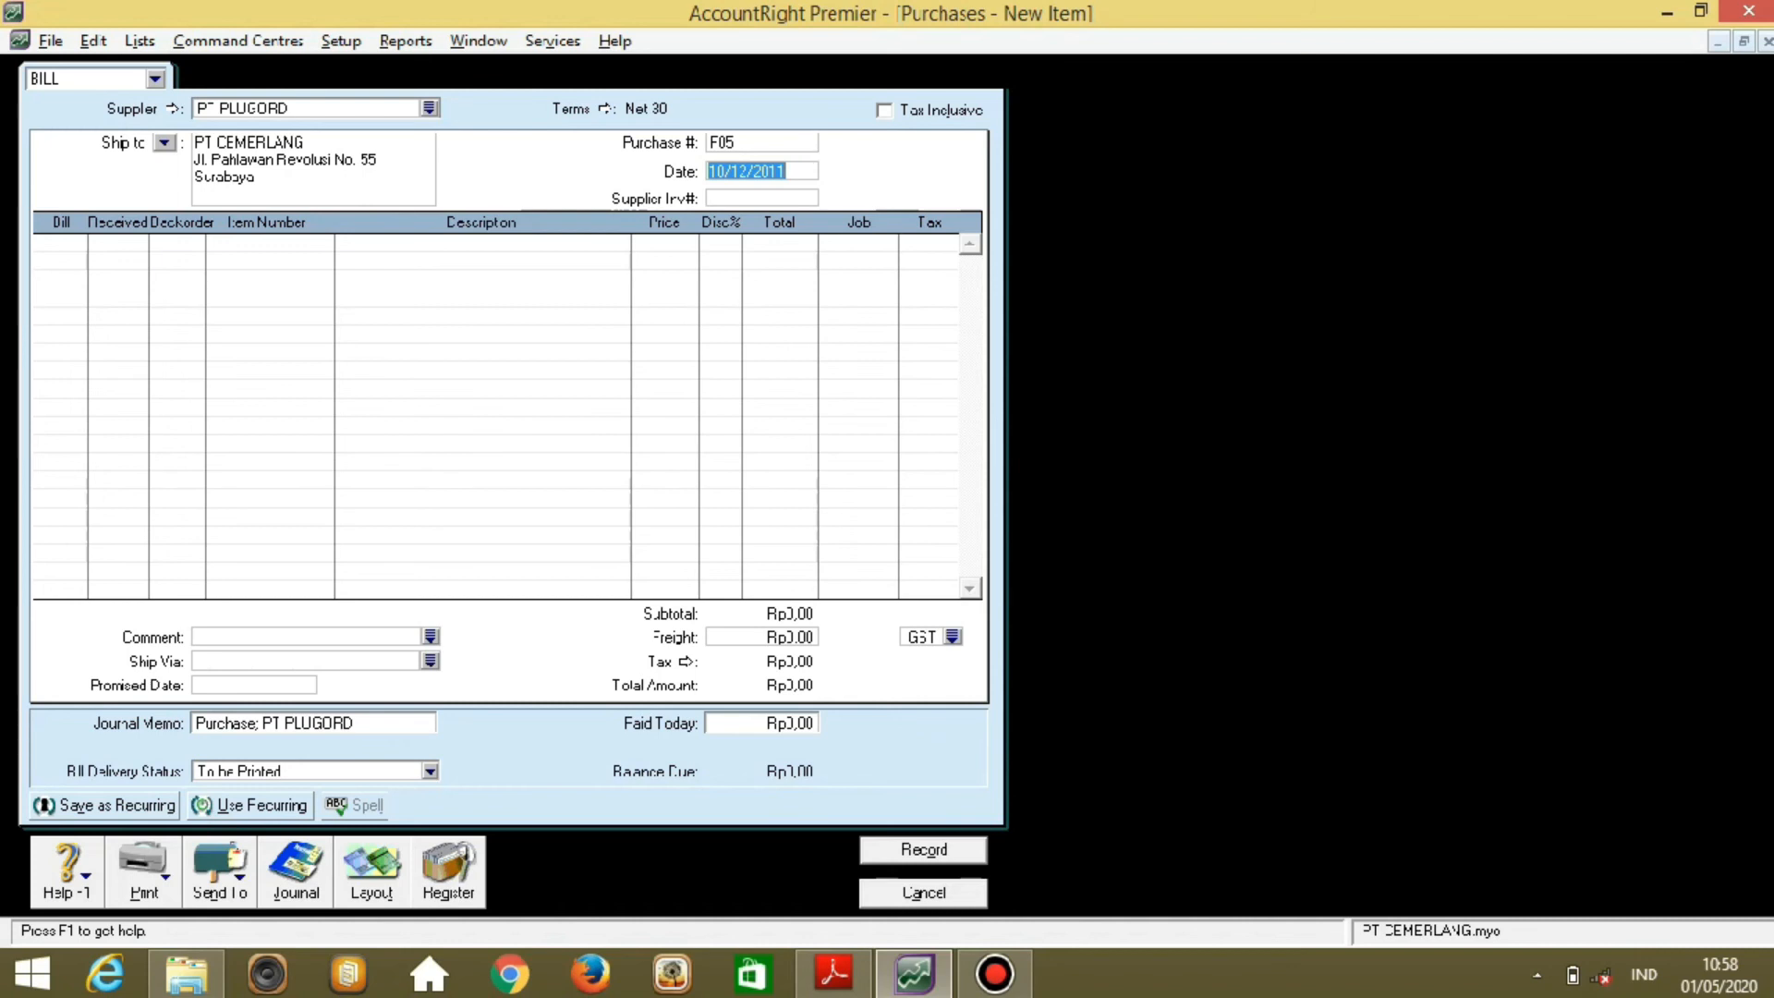
{"action": "type", "text": "11/12/2011"}
{"action": "left_click", "coordinate": [74, 248]}
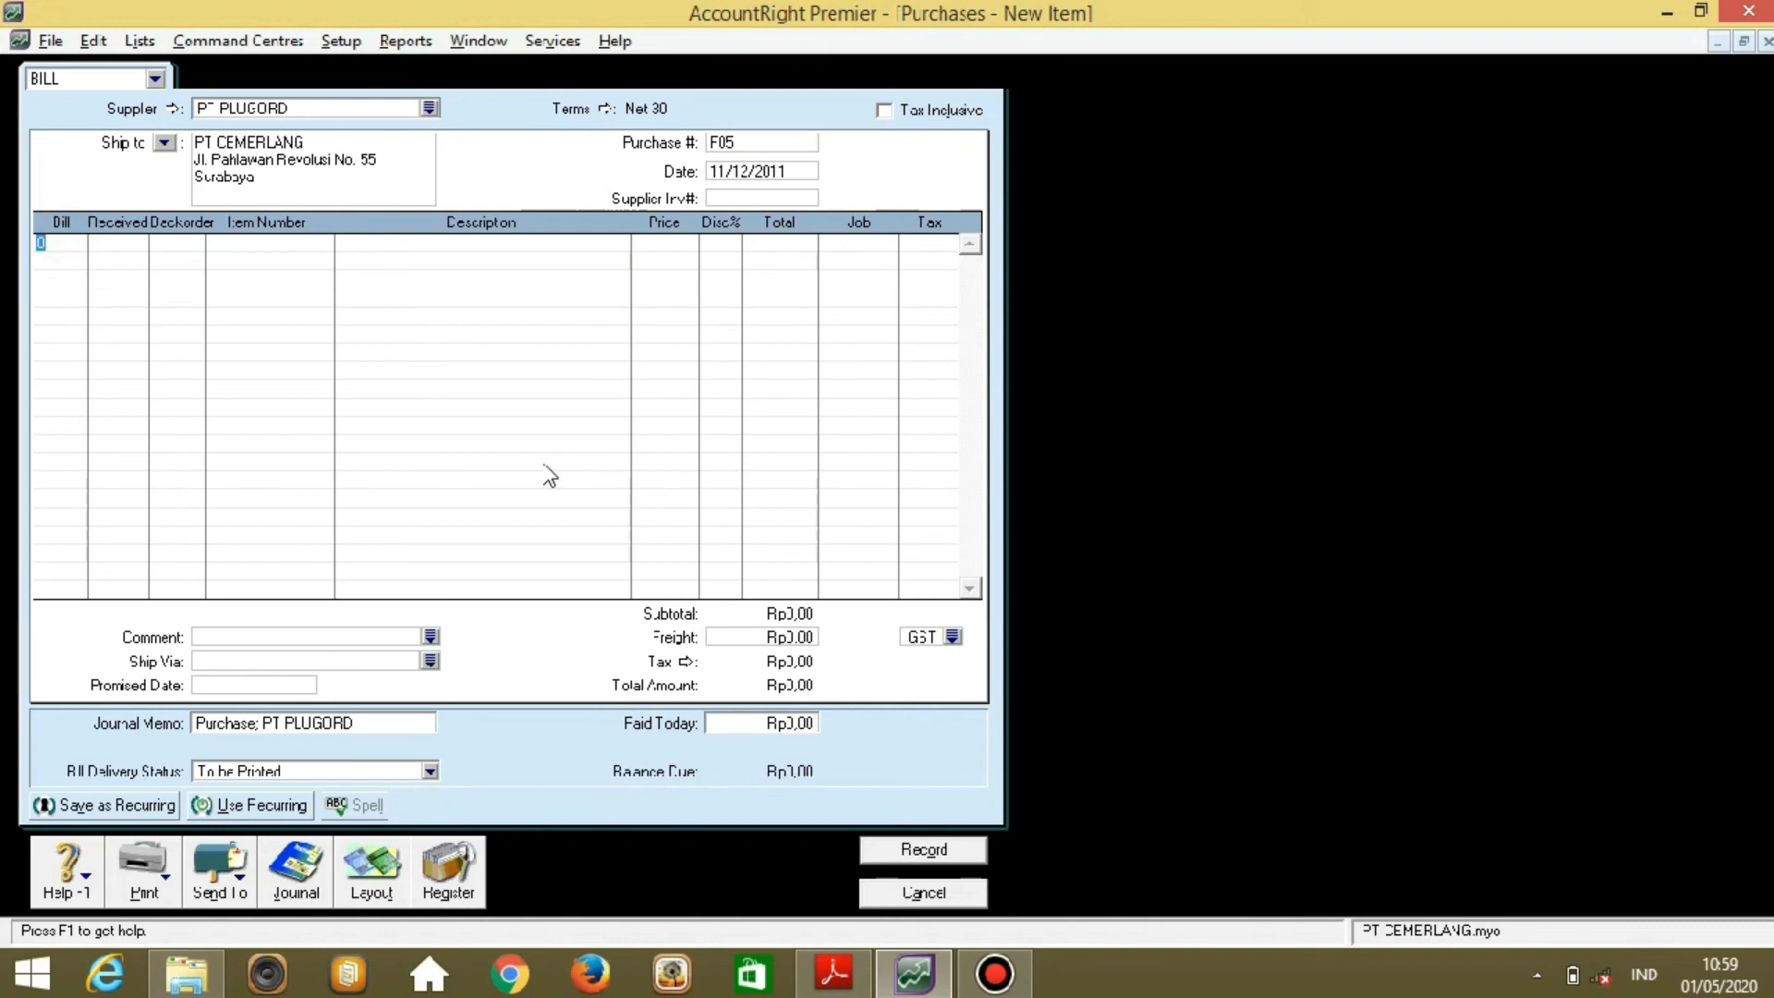
{"action": "key", "text": "BackSpace"}
{"action": "key", "text": "Tab"}
{"action": "key", "text": "Tab"}
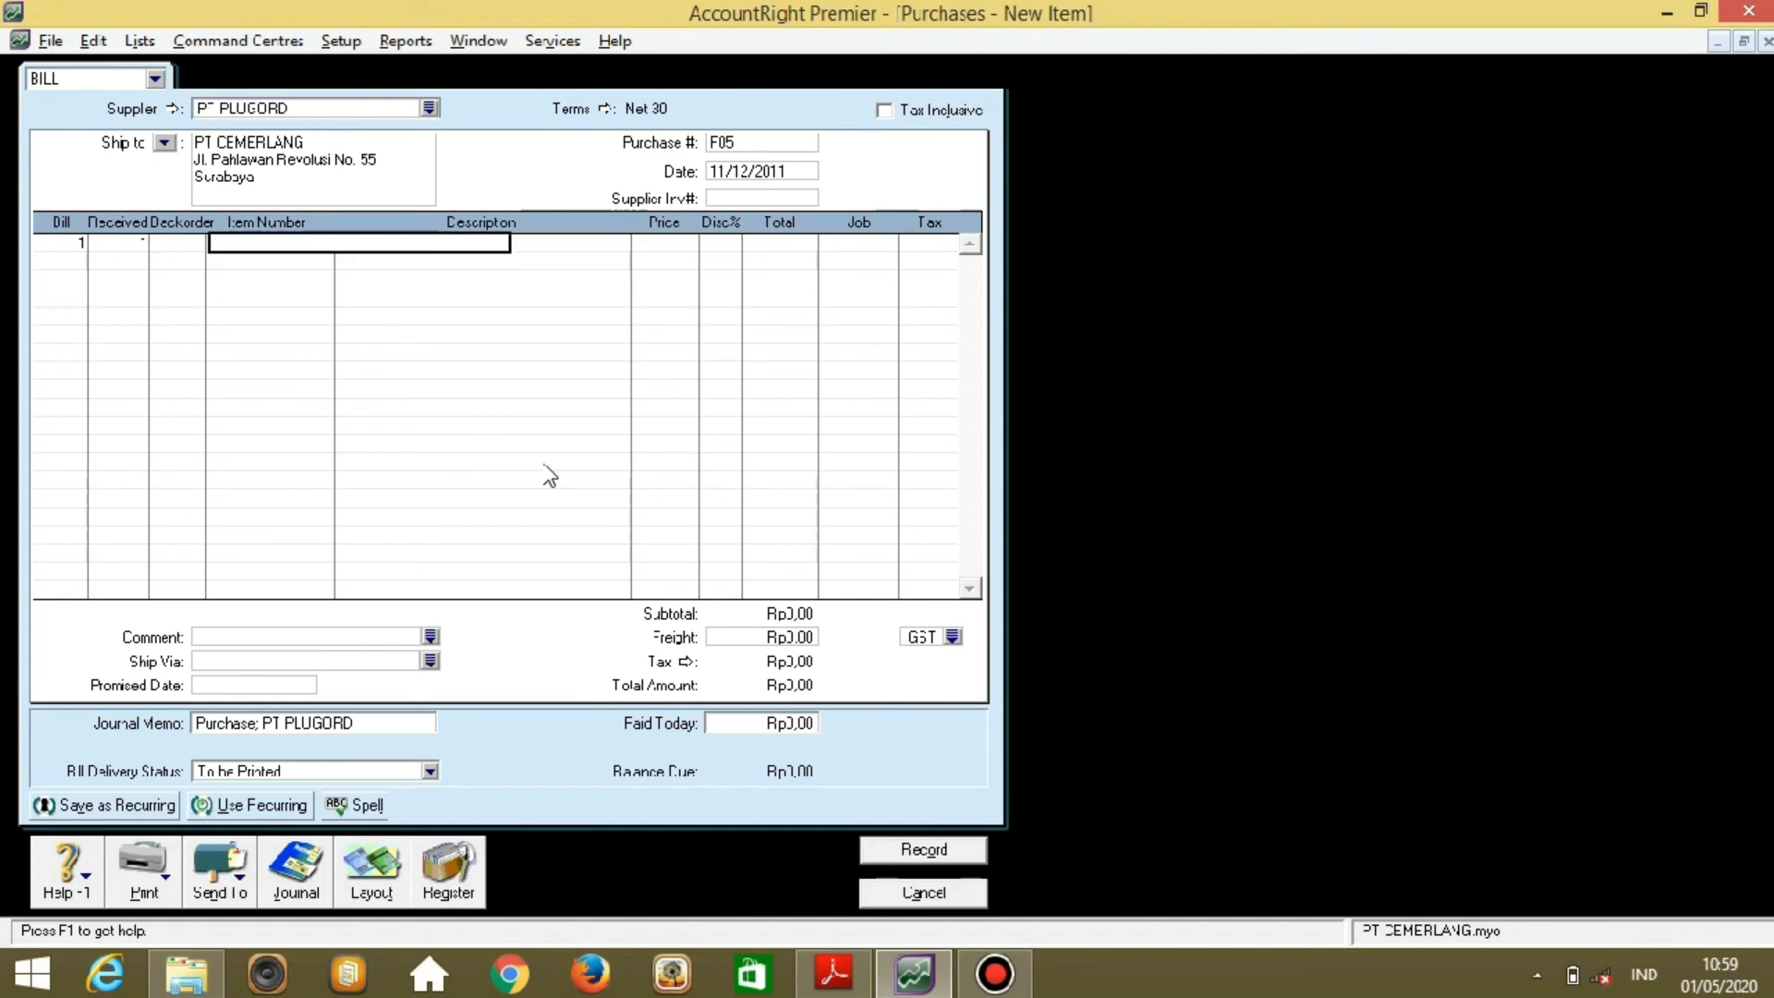
{"action": "key", "text": "Tab"}
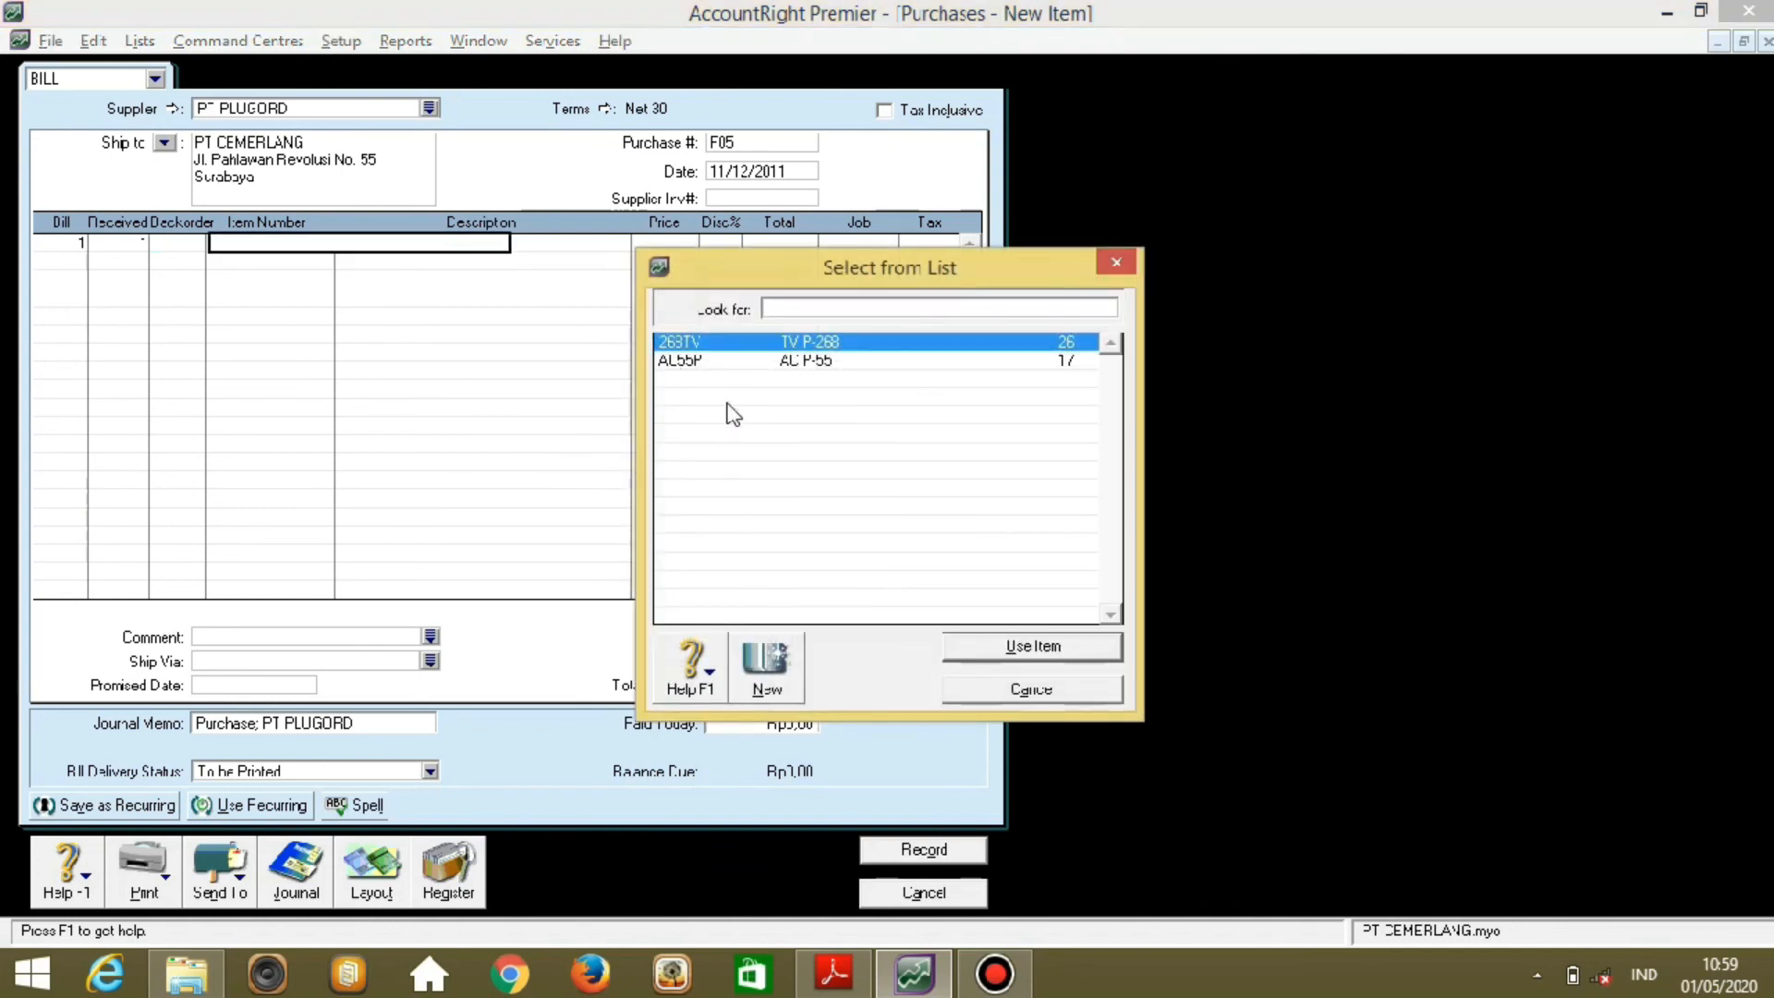
{"action": "key", "text": "Return"}
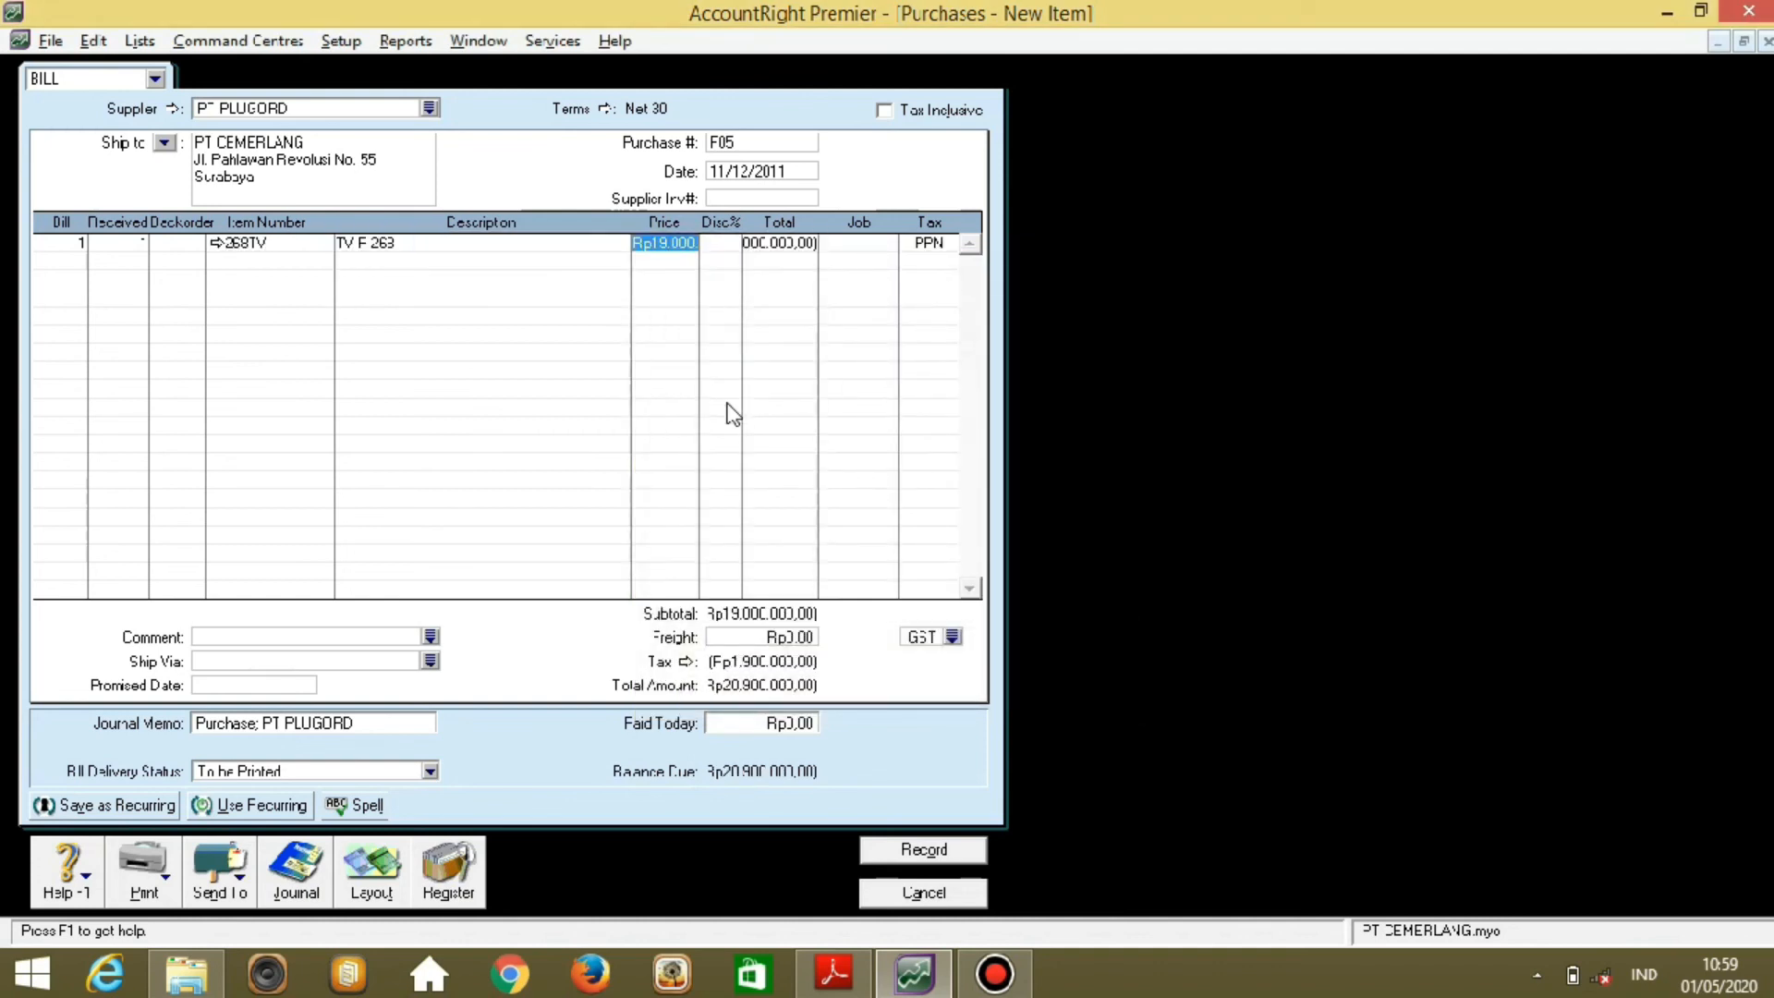
Add a second line of 2 × item AC55P at its default price.
{"action": "key", "text": "Tab"}
{"action": "key", "text": "Tab"}
{"action": "key", "text": "Tab"}
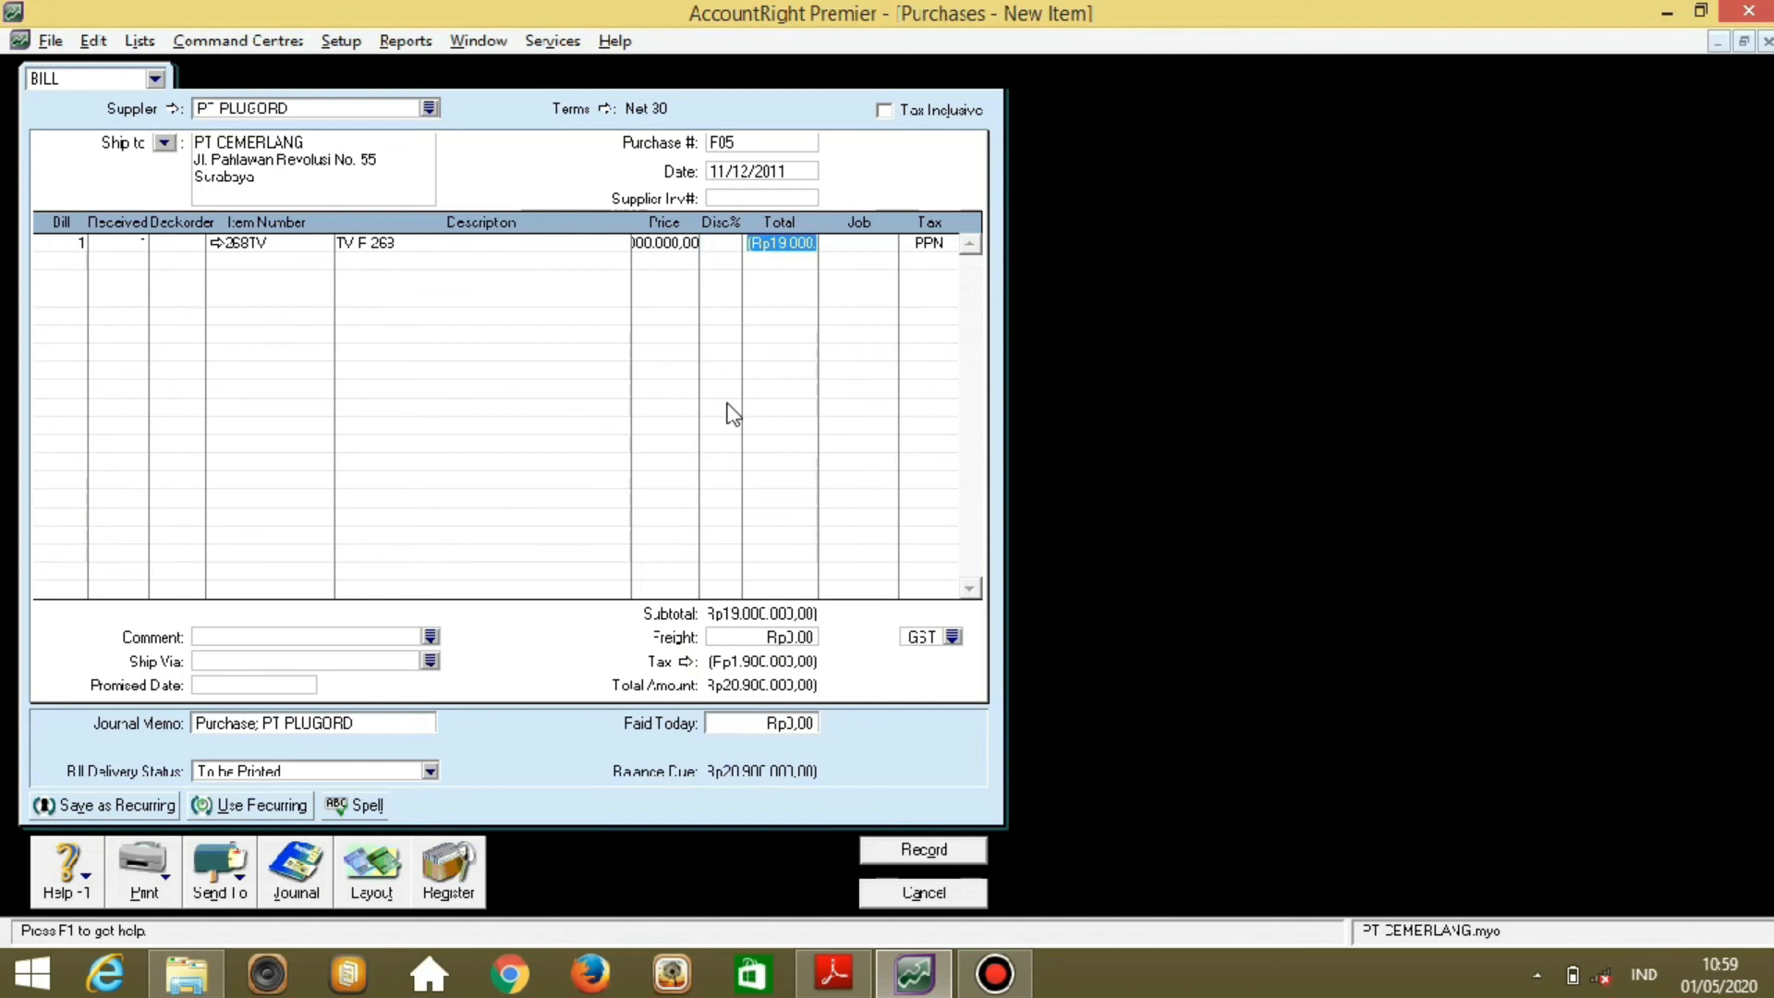
{"action": "key", "text": "Tab"}
{"action": "key", "text": "Tab"}
{"action": "type", "text": "2"}
{"action": "key", "text": "Tab"}
{"action": "key", "text": "Tab"}
{"action": "key", "text": "Tab"}
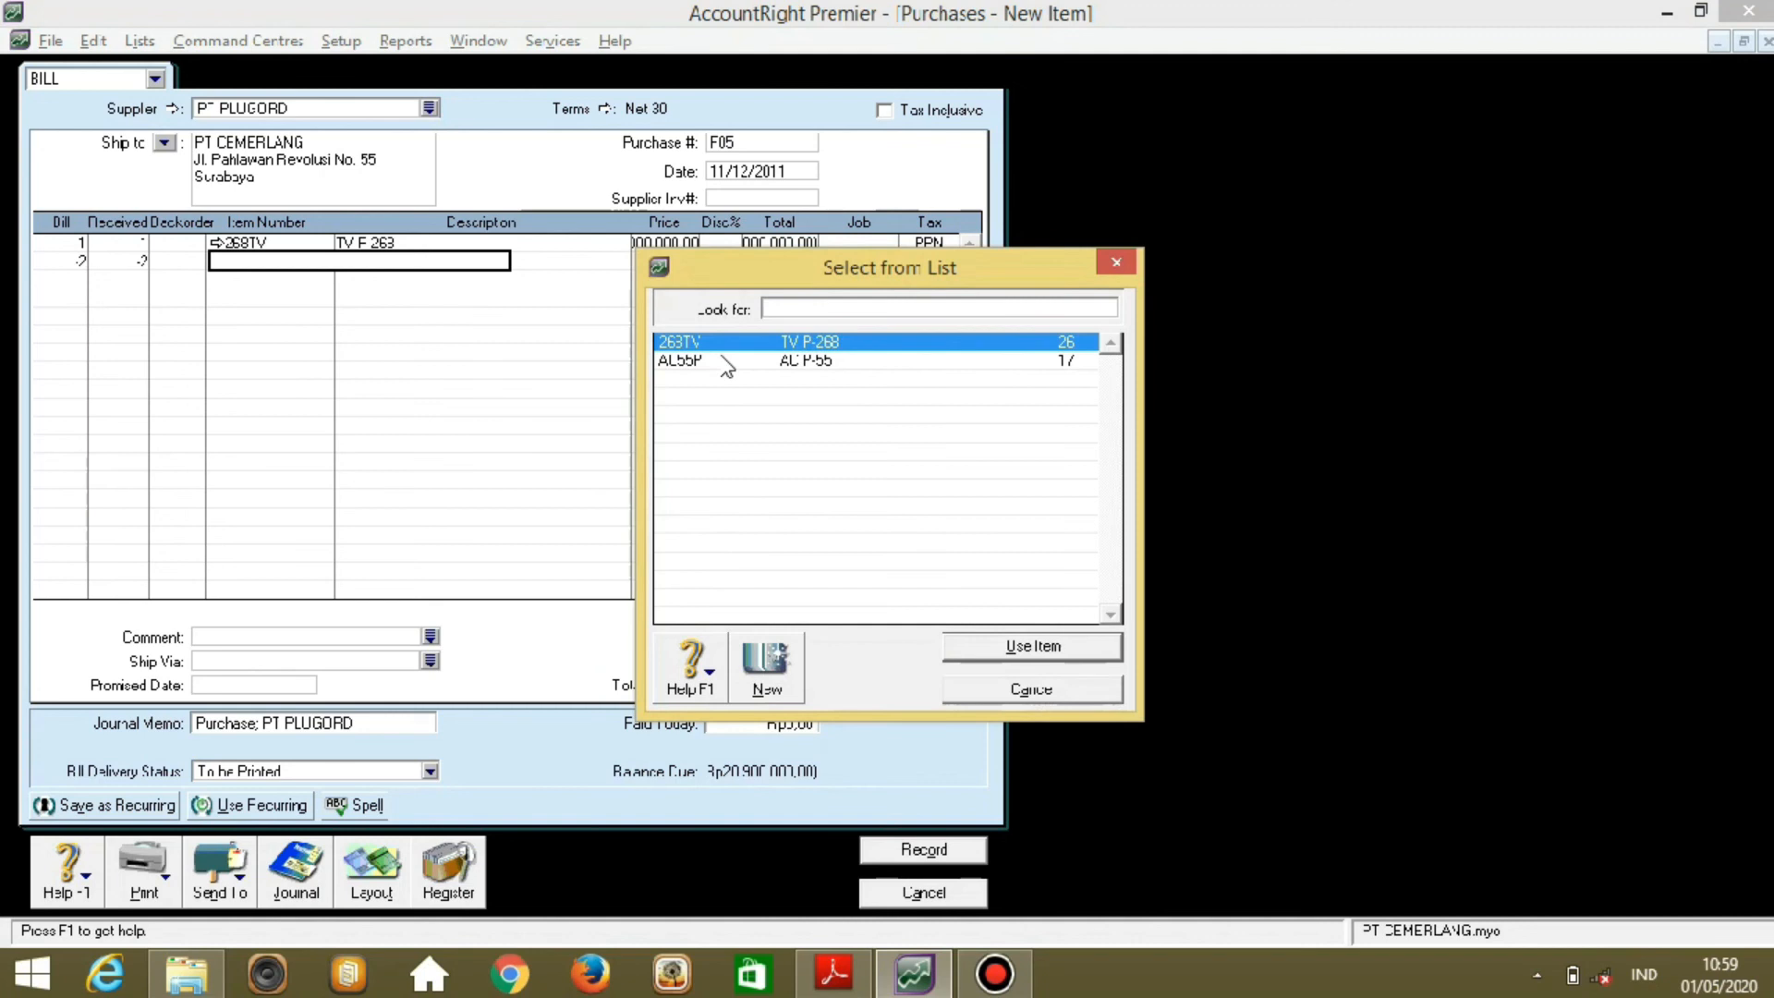
{"action": "left_click", "coordinate": [722, 359]}
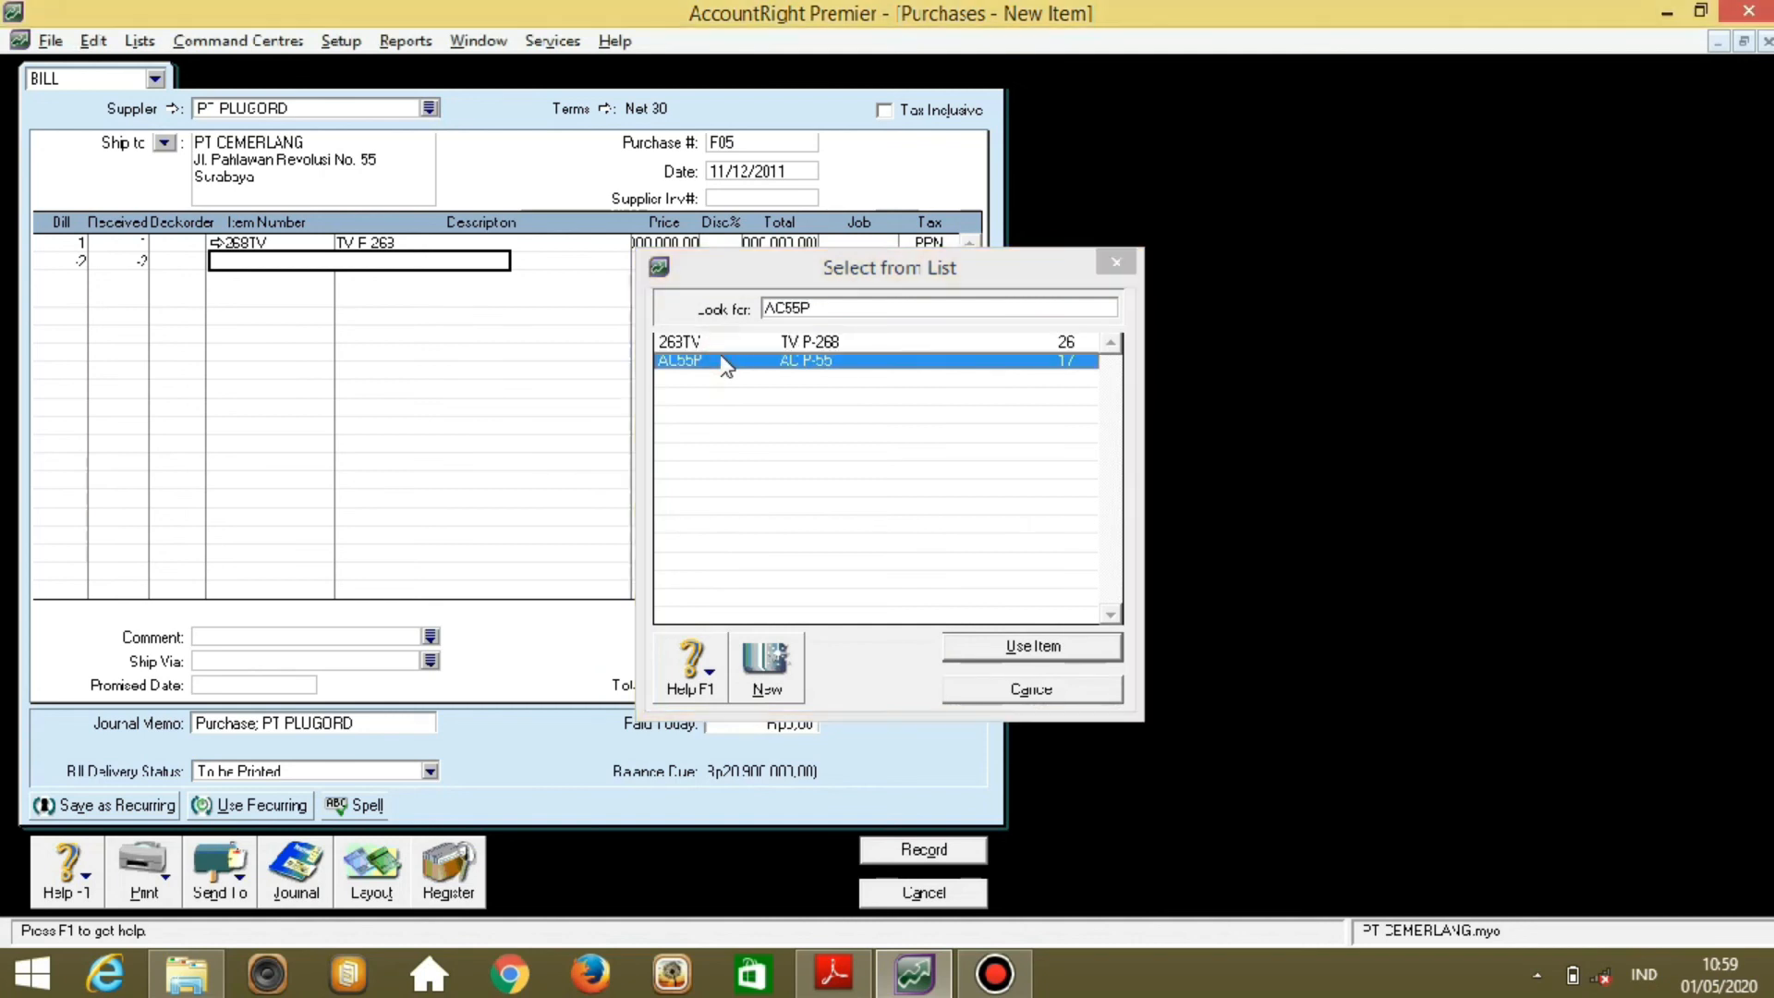
{"action": "double_click", "coordinate": [725, 362]}
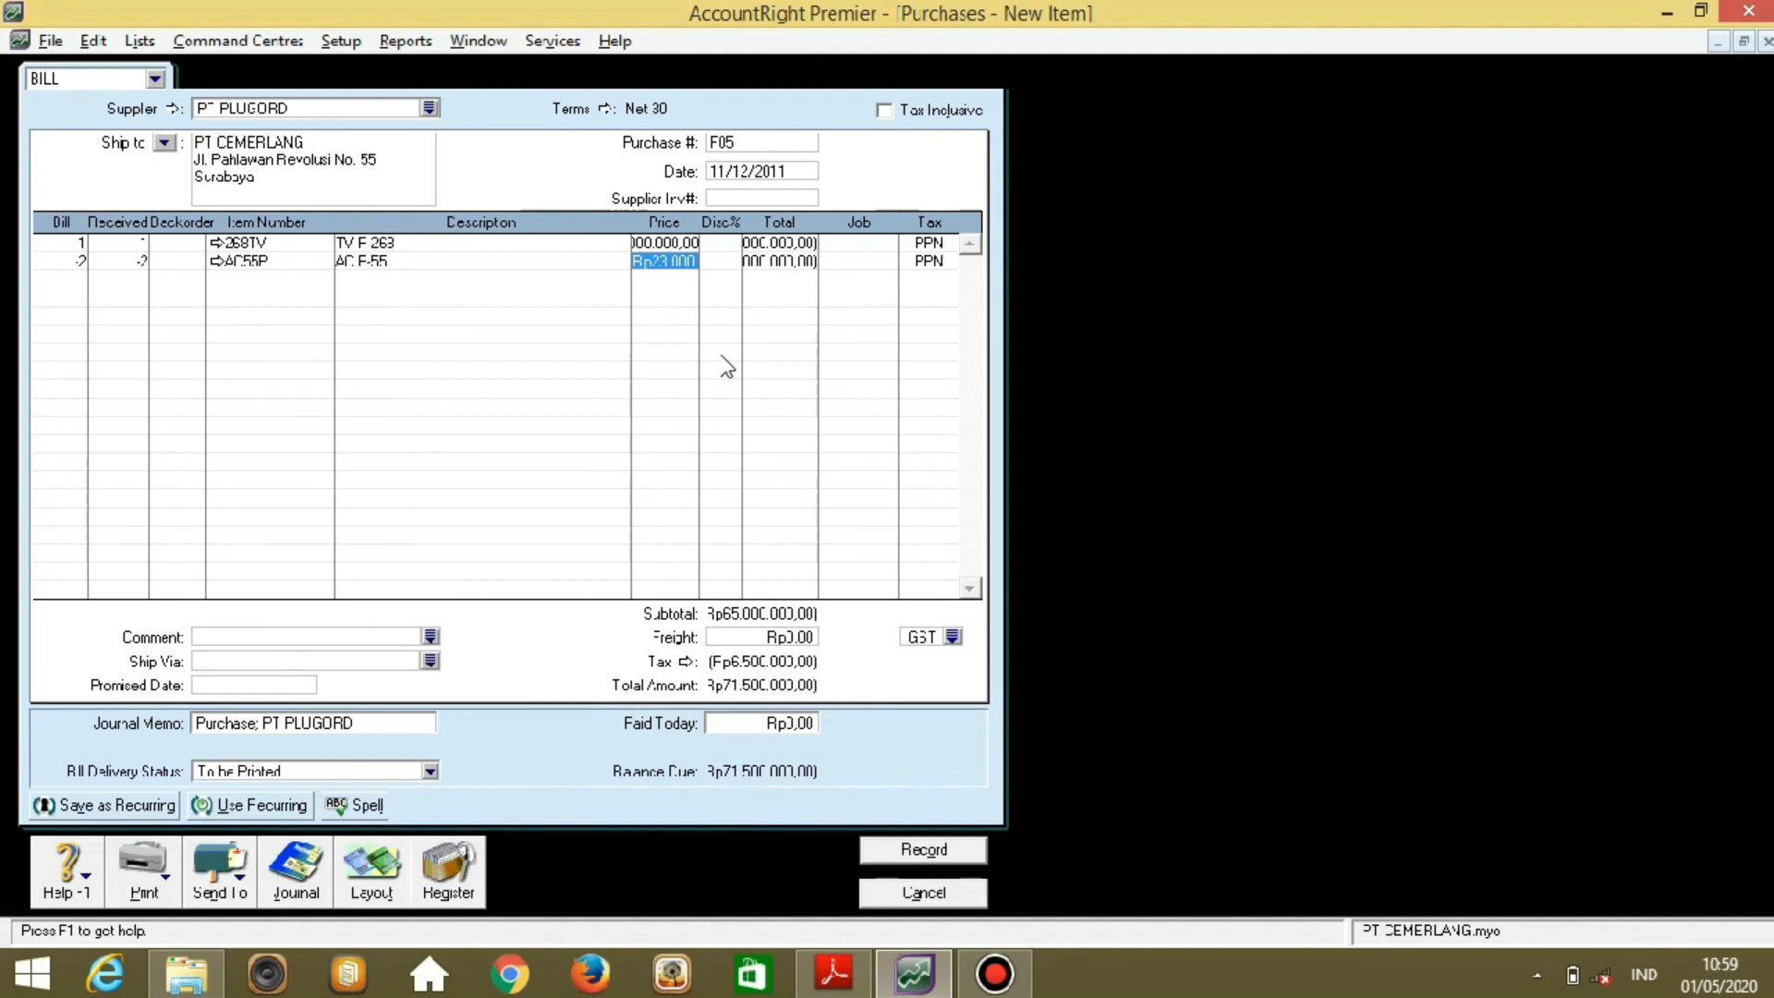
{"action": "key", "text": "Tab"}
{"action": "key", "text": "Return"}
Set the freight tax code to PPN and record the Rp71.500.000 bill.
{"action": "left_click", "coordinate": [952, 636]}
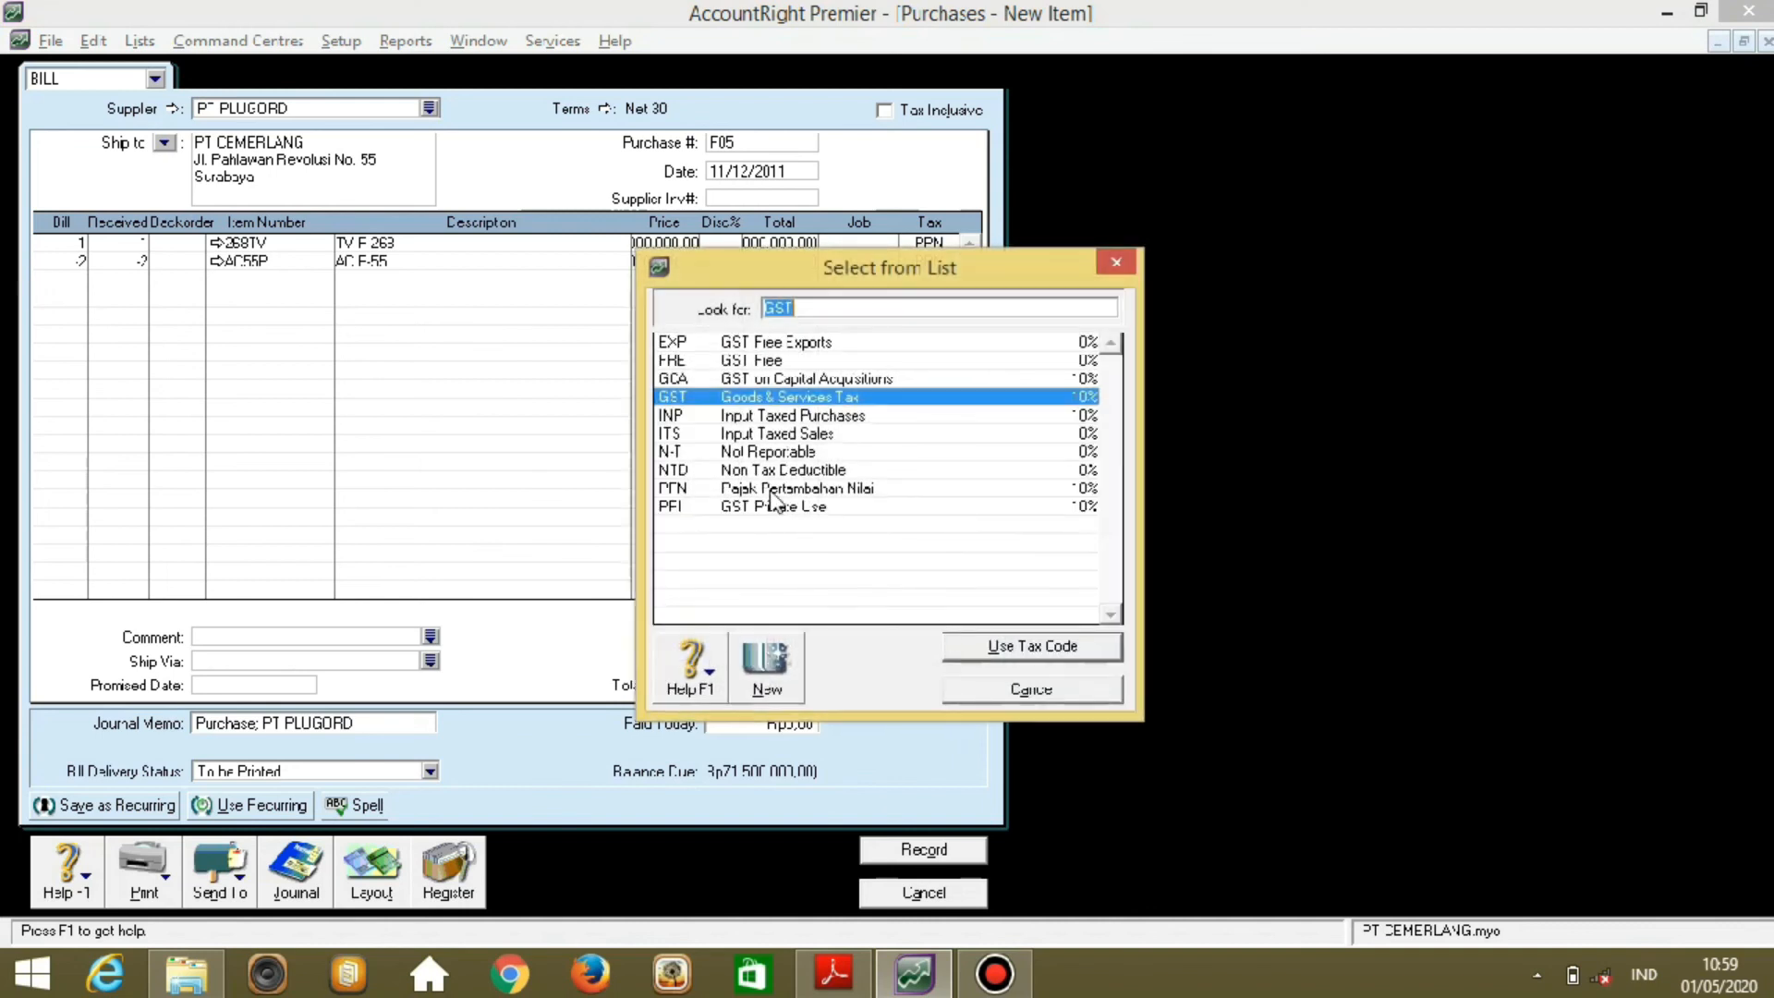
{"action": "double_click", "coordinate": [707, 489]}
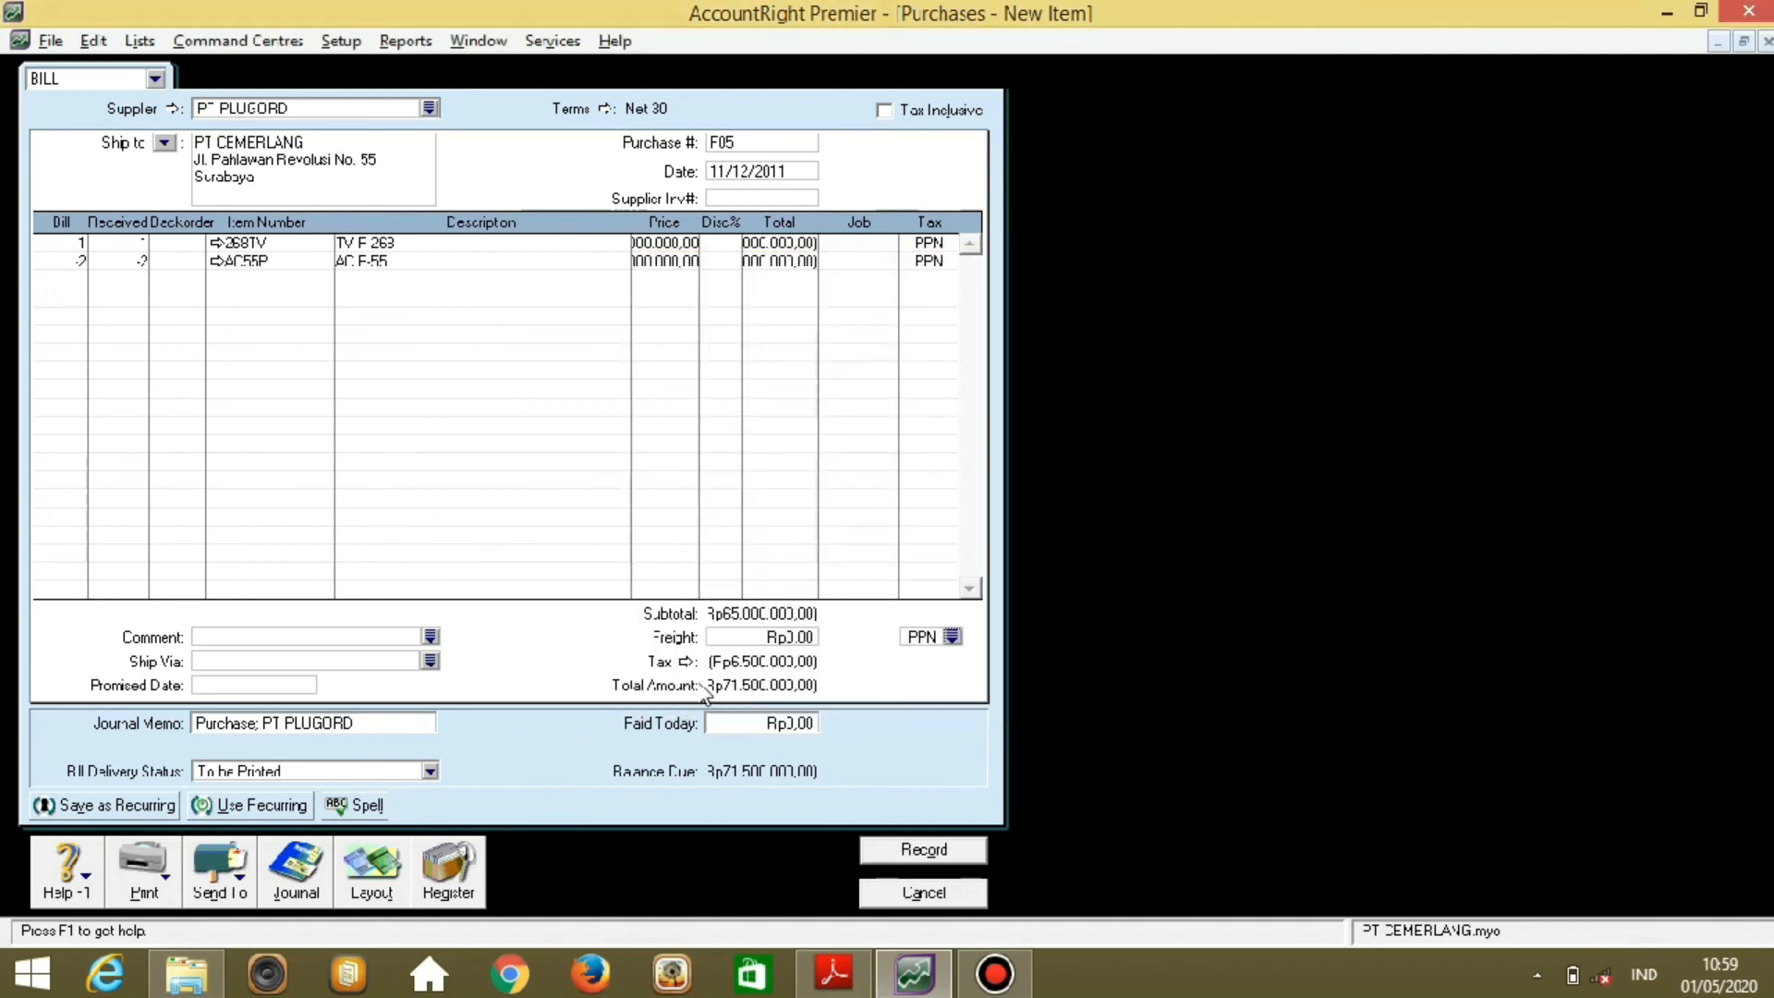
{"action": "left_click", "coordinate": [899, 857]}
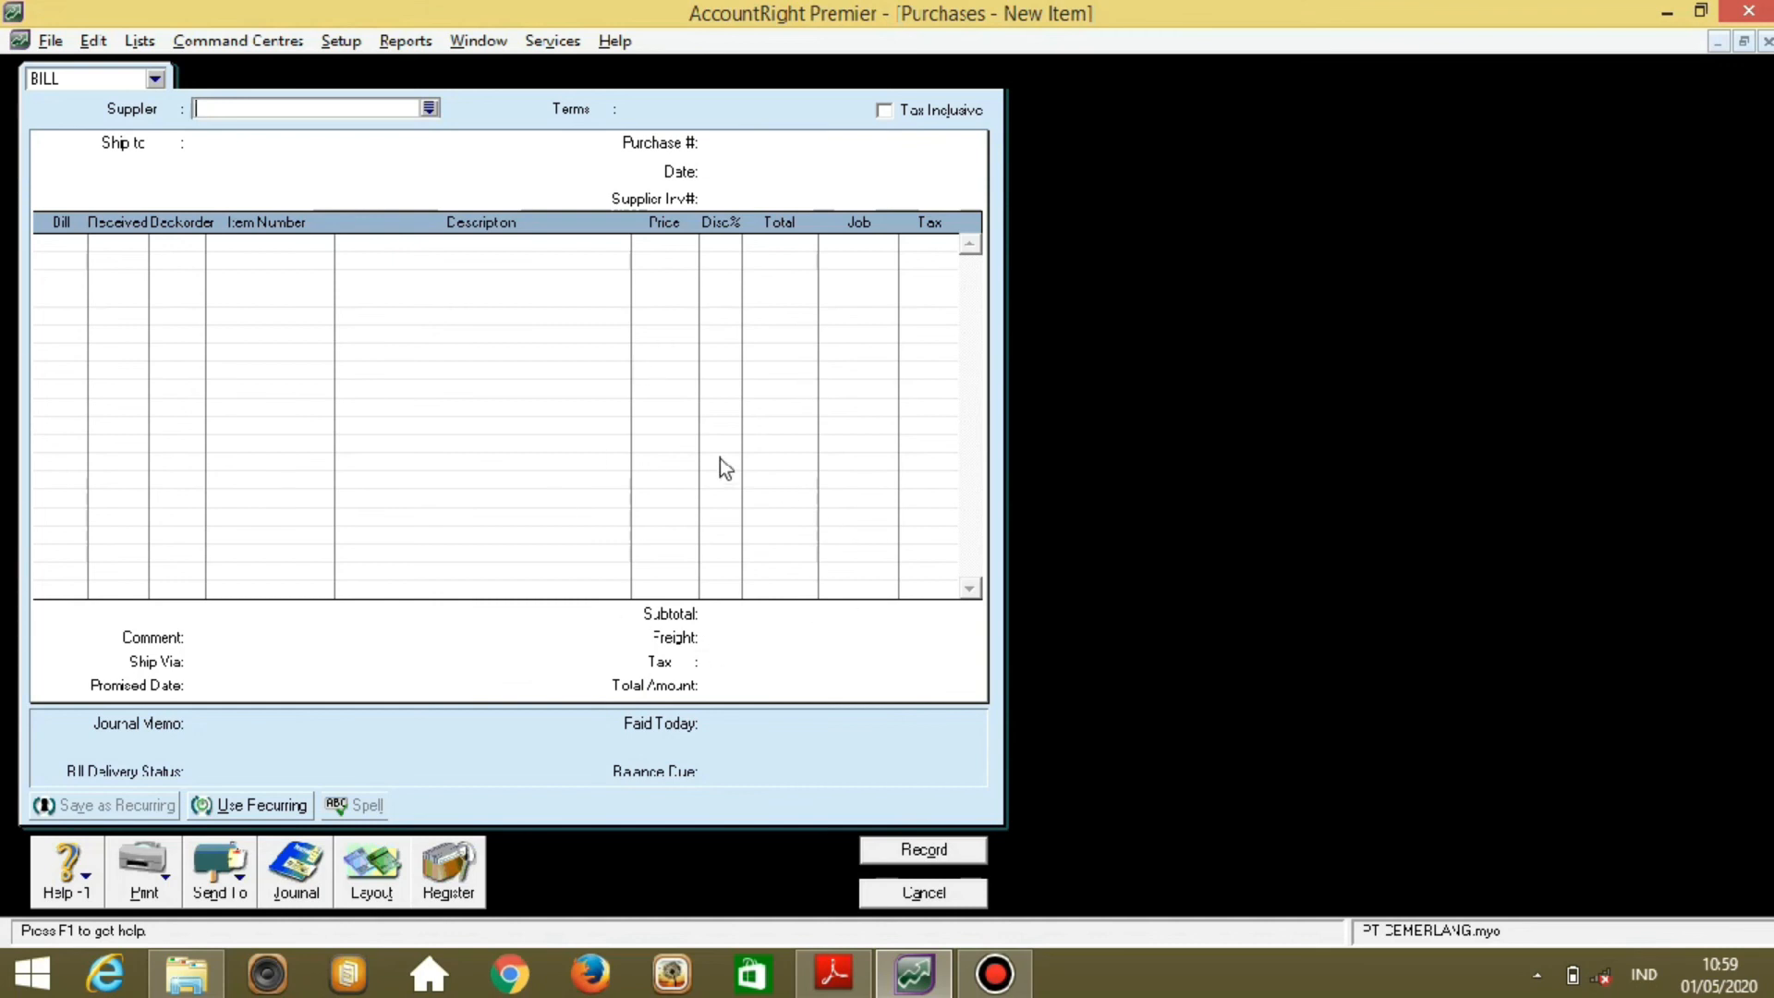
Close the blank bill, list purchases from 01/05/2003, and apply PT PLUGORD's debit under Returns & Debits.
{"action": "left_click", "coordinate": [922, 885]}
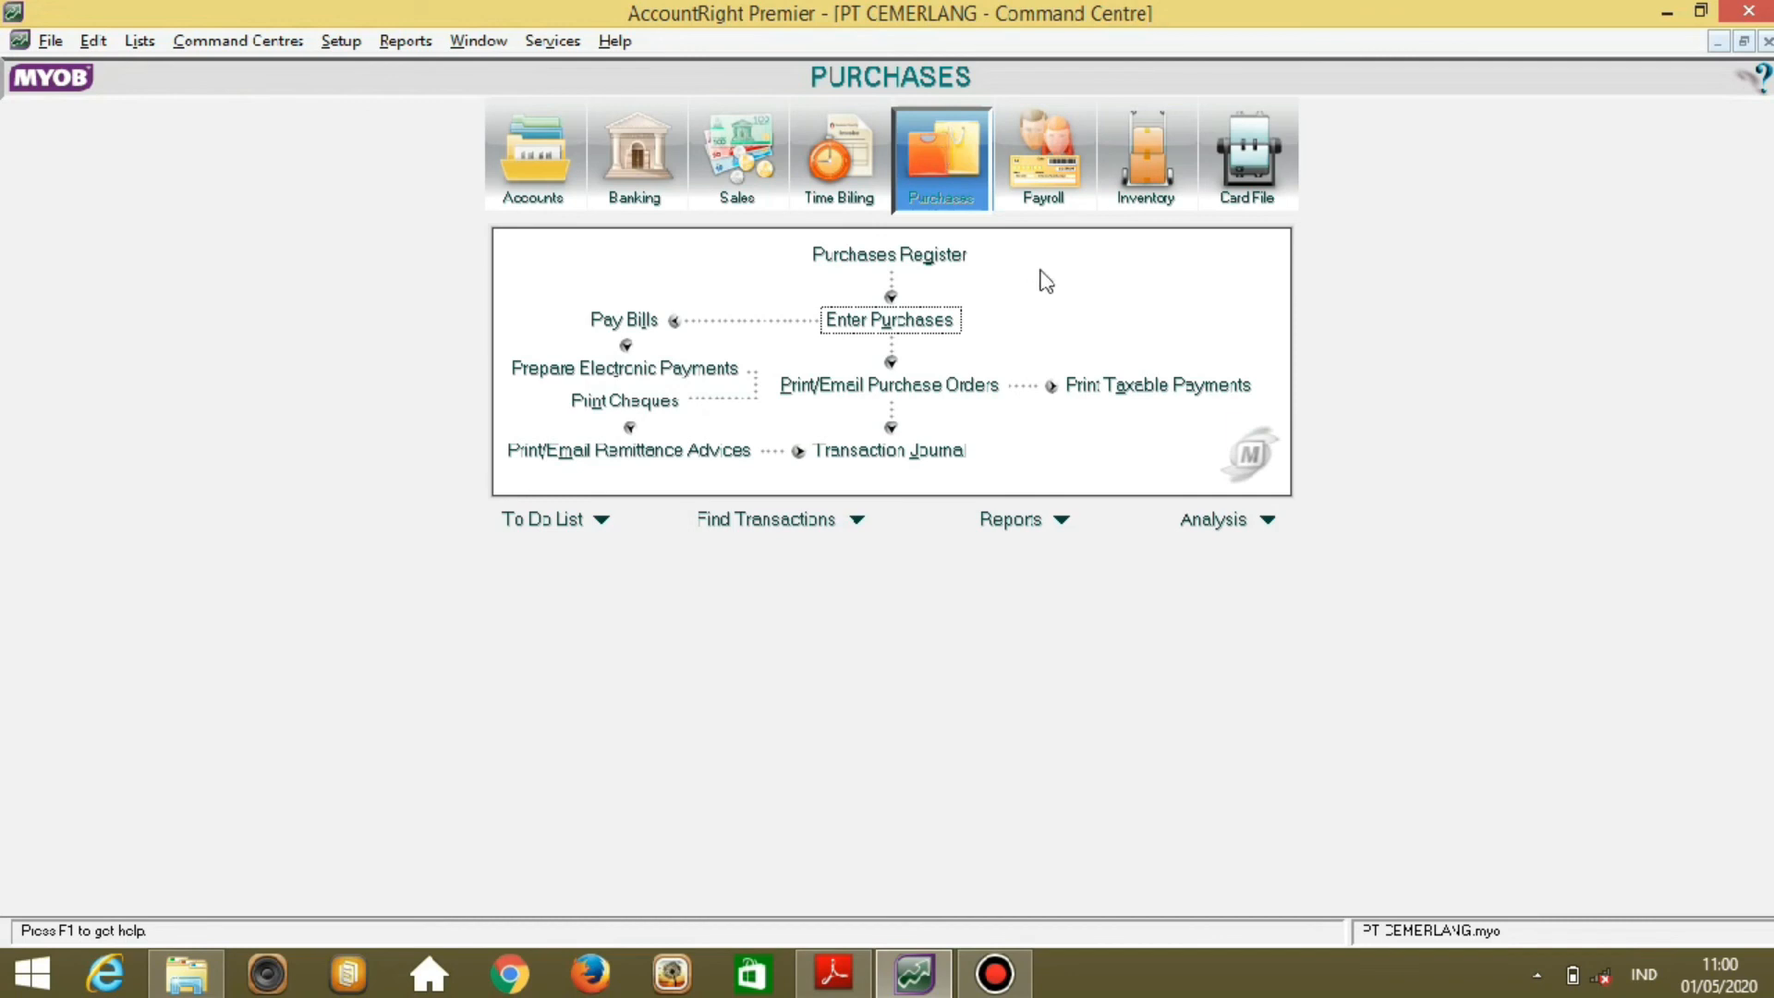
{"action": "left_click", "coordinate": [949, 262]}
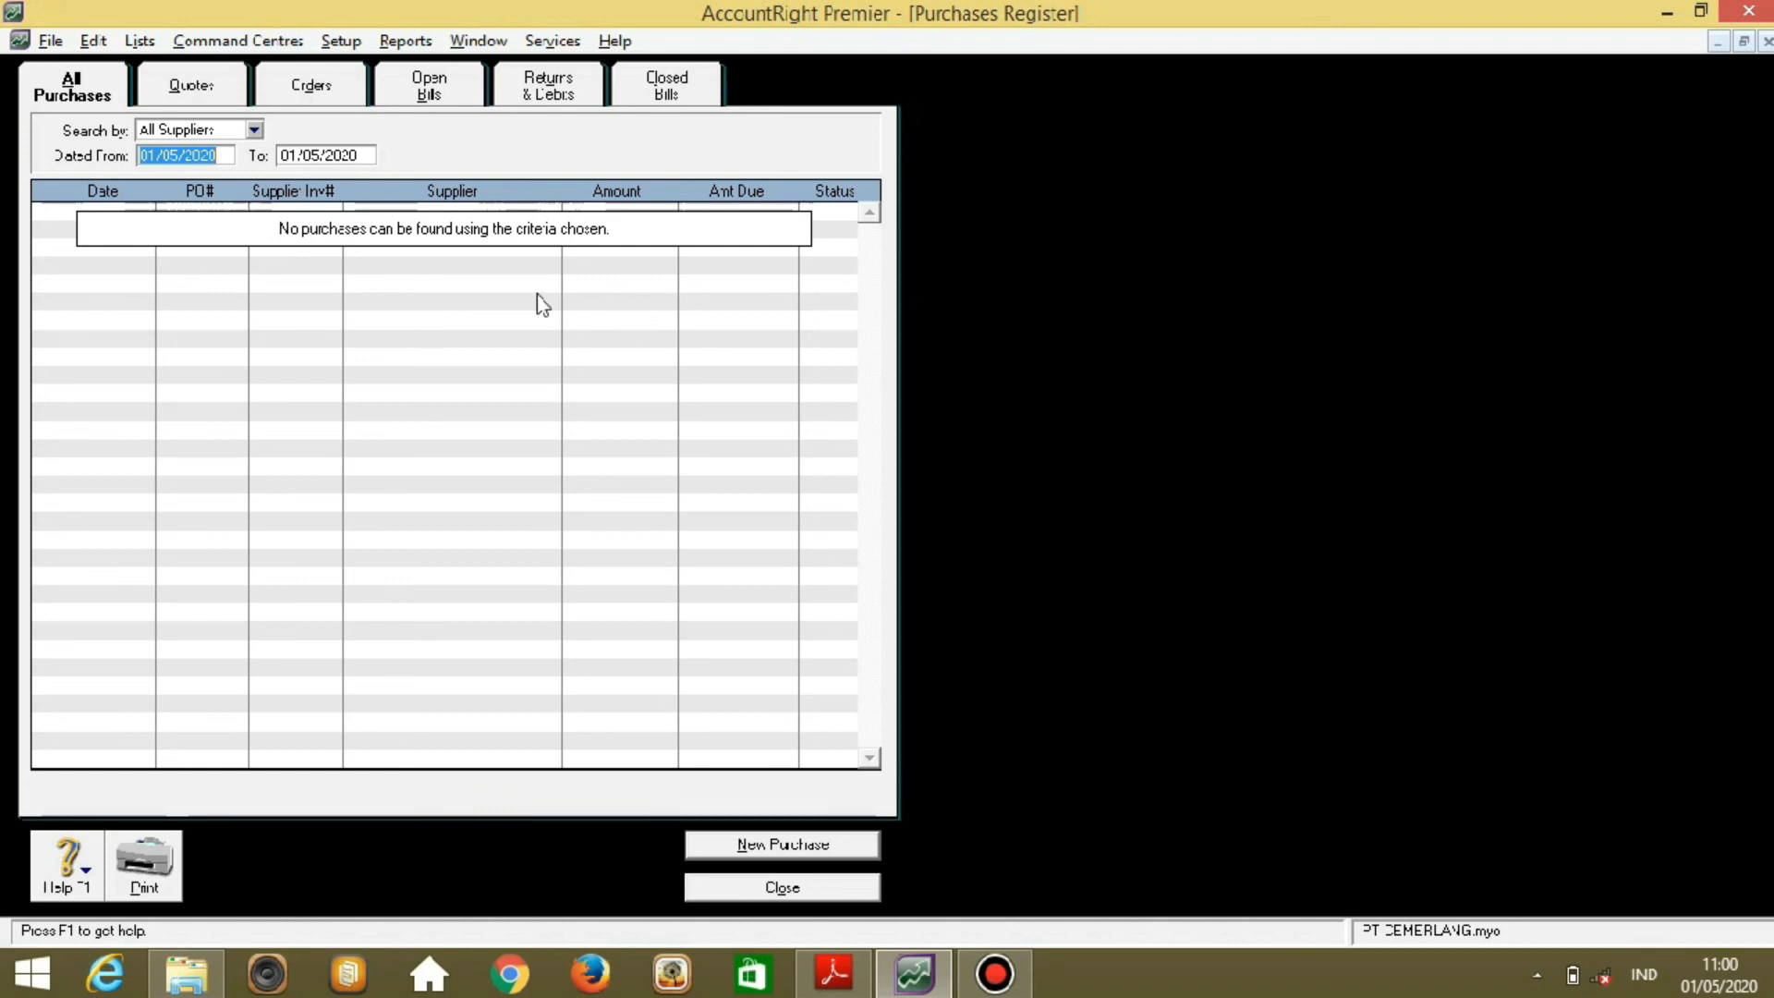
{"action": "left_click", "coordinate": [220, 152]}
{"action": "key", "text": "BackSpace"}
{"action": "key", "text": "BackSpace"}
{"action": "type", "text": "03"}
{"action": "key", "text": "Tab"}
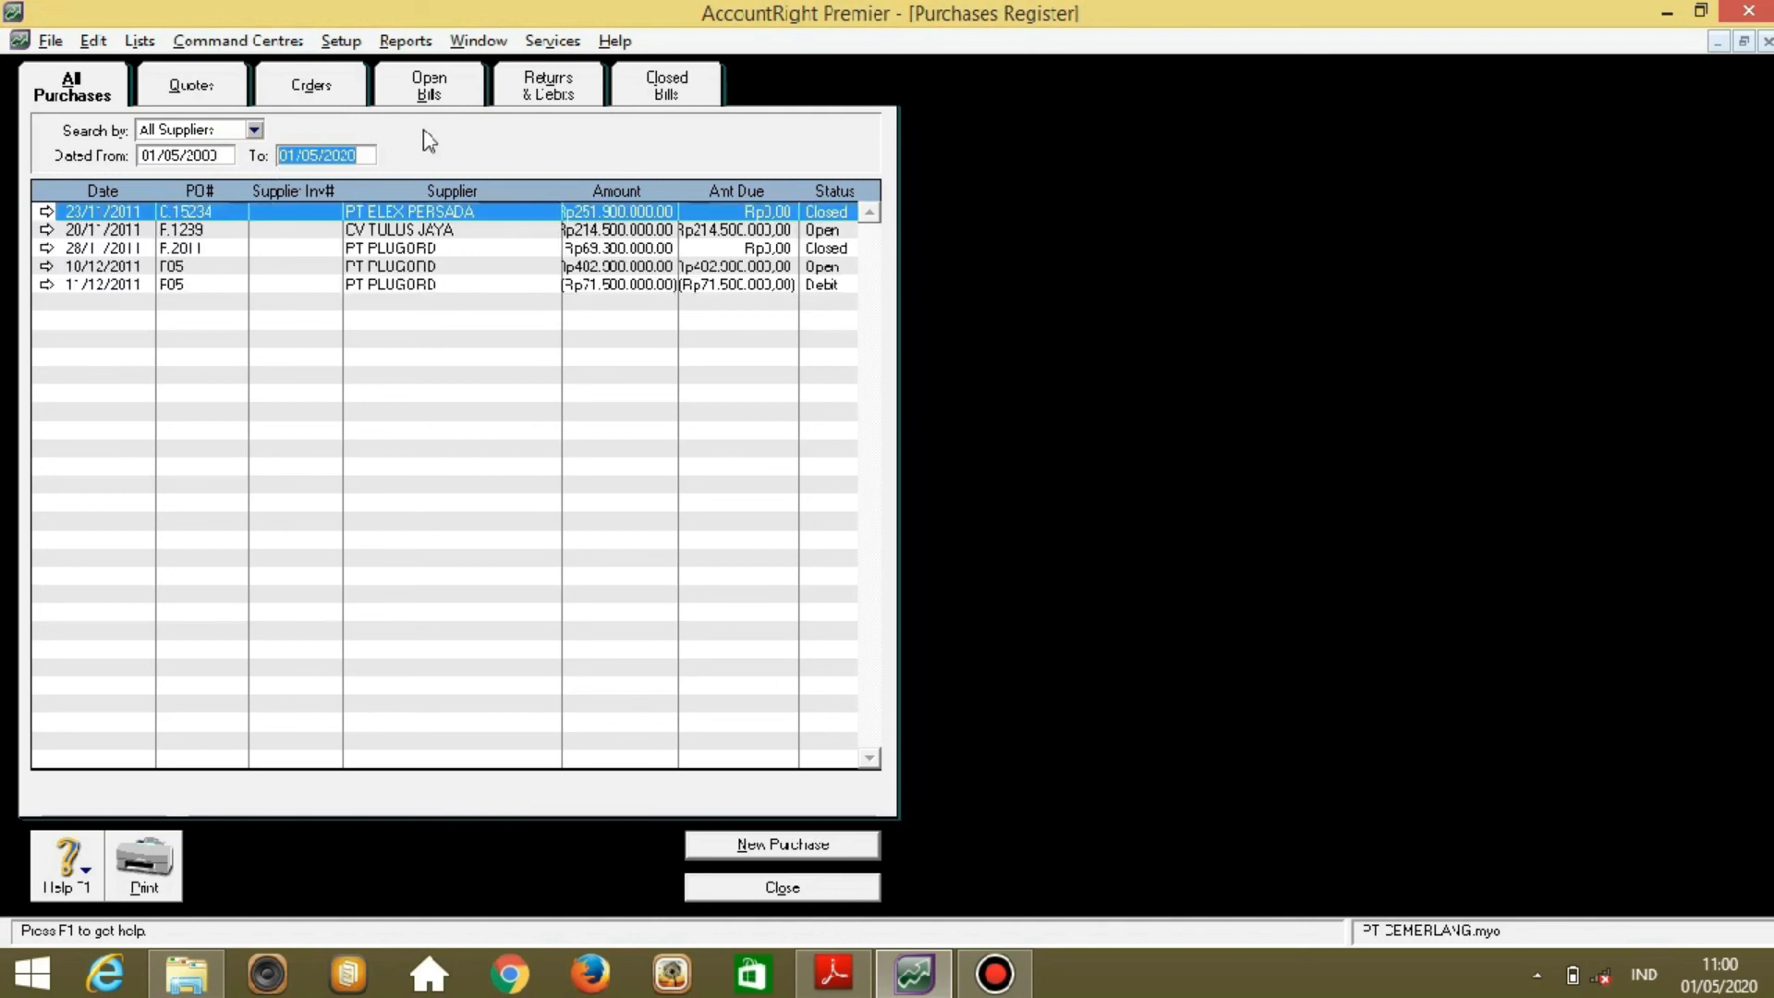
{"action": "left_click", "coordinate": [553, 88]}
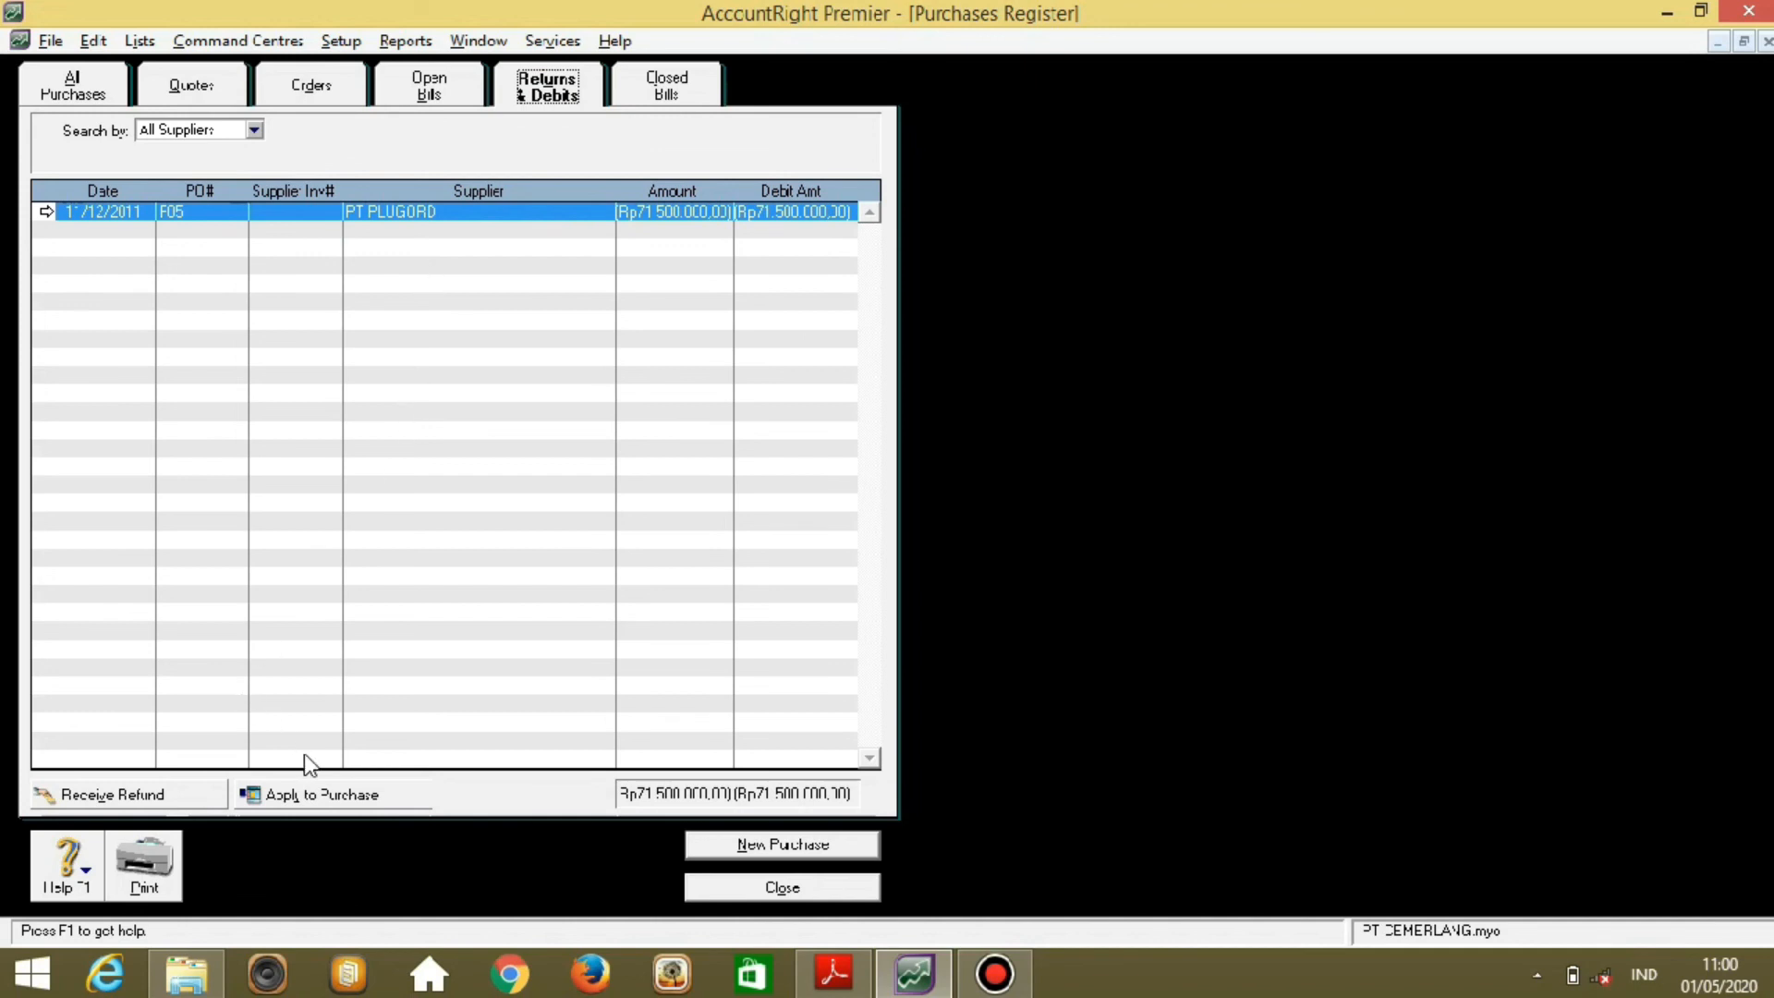
{"action": "left_click", "coordinate": [334, 796]}
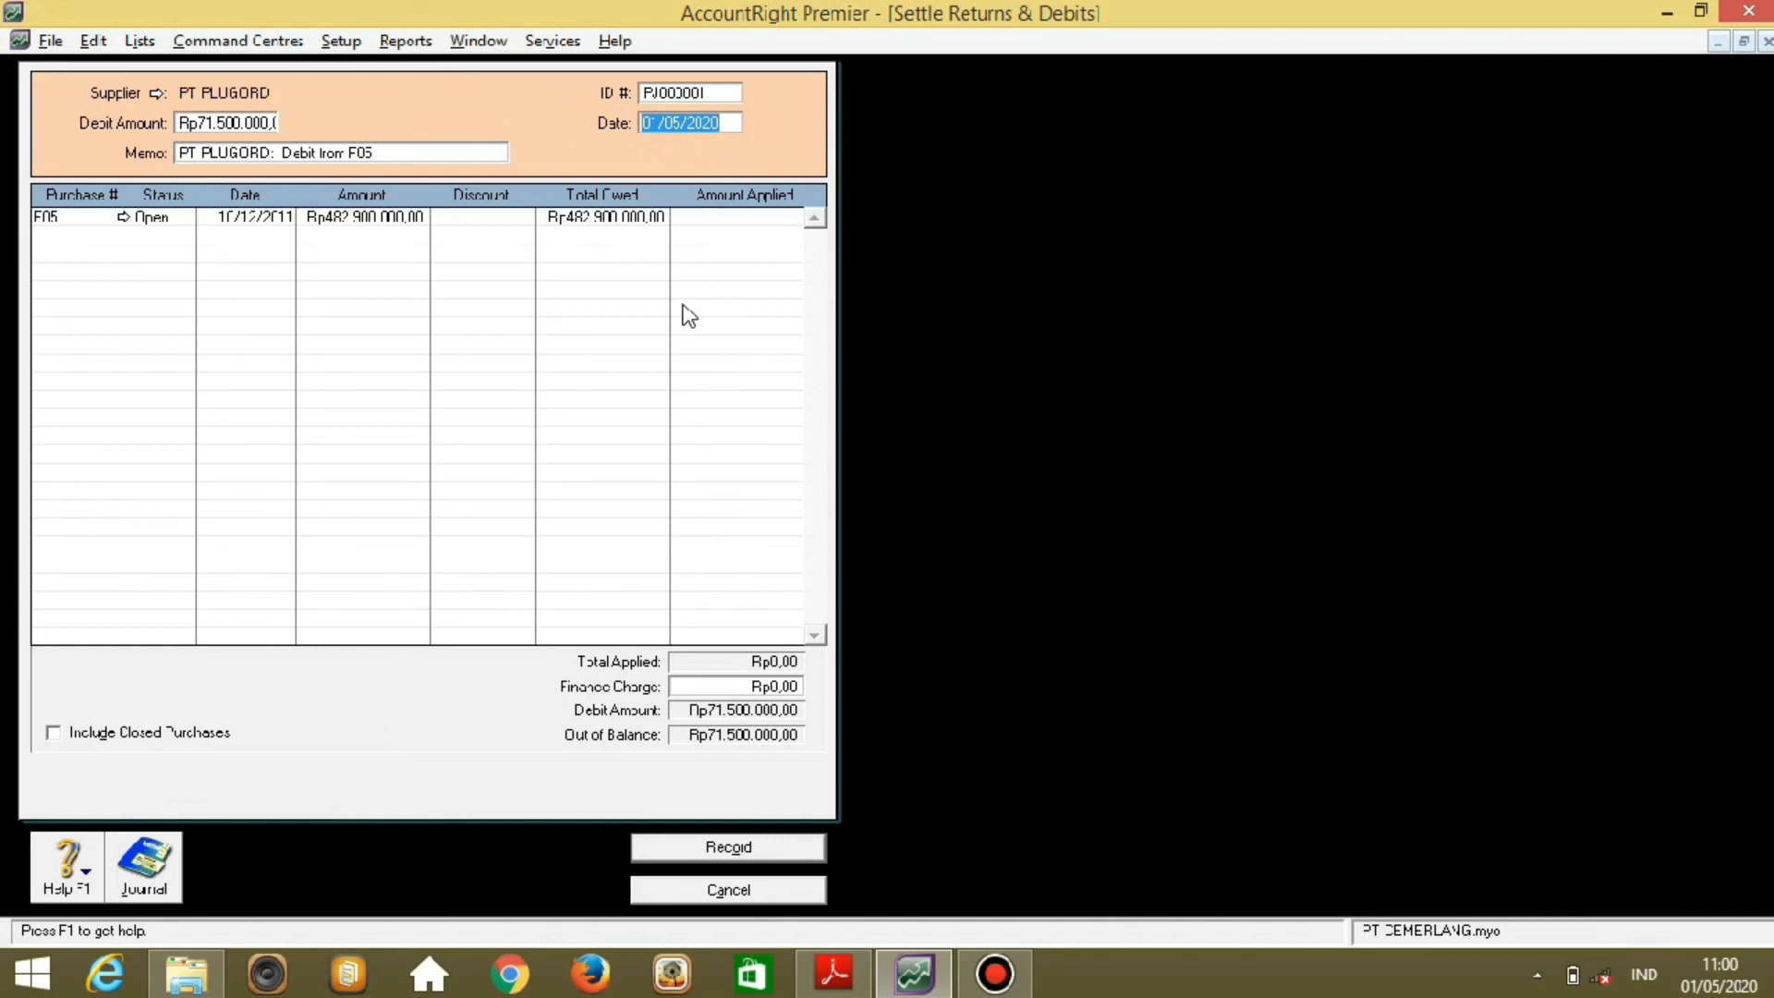
Settle the Rp71.500.000 debit against purchase F05 as NK-1 dated 11/12/2011.
{"action": "left_click", "coordinate": [718, 93]}
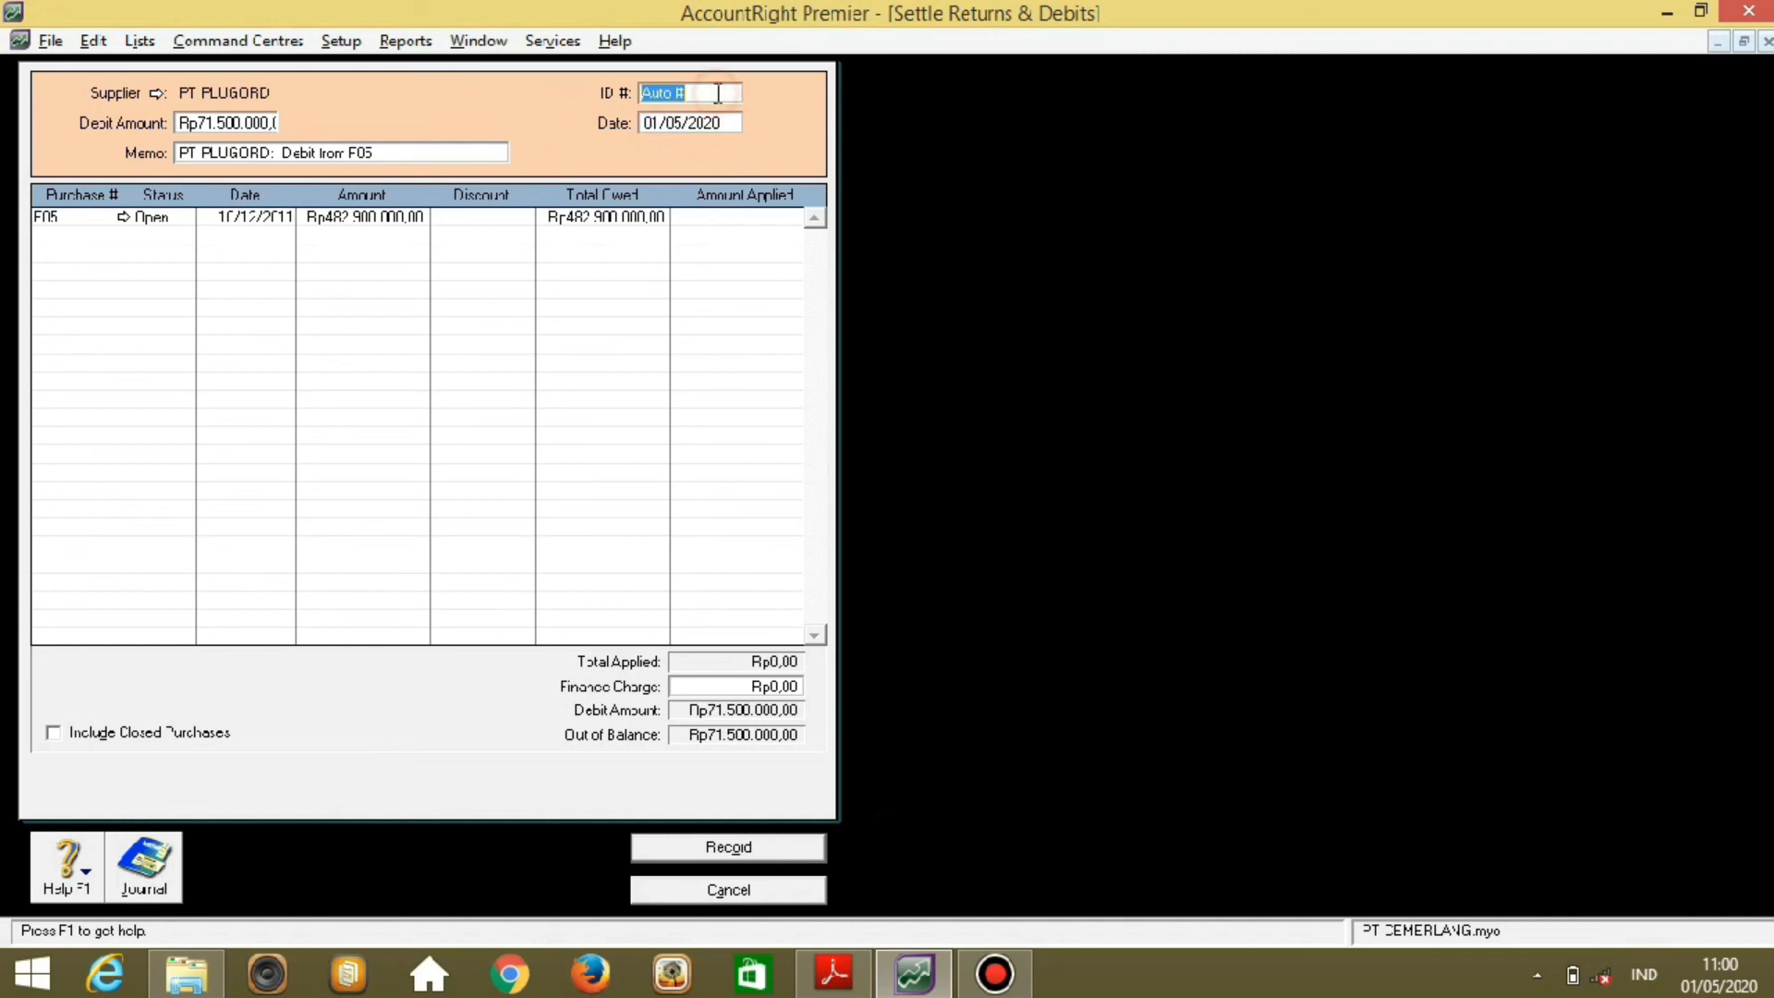
{"action": "type", "text": "NK-1"}
{"action": "key", "text": "Tab"}
{"action": "type", "text": "11/12/2011"}
{"action": "left_click", "coordinate": [732, 216]}
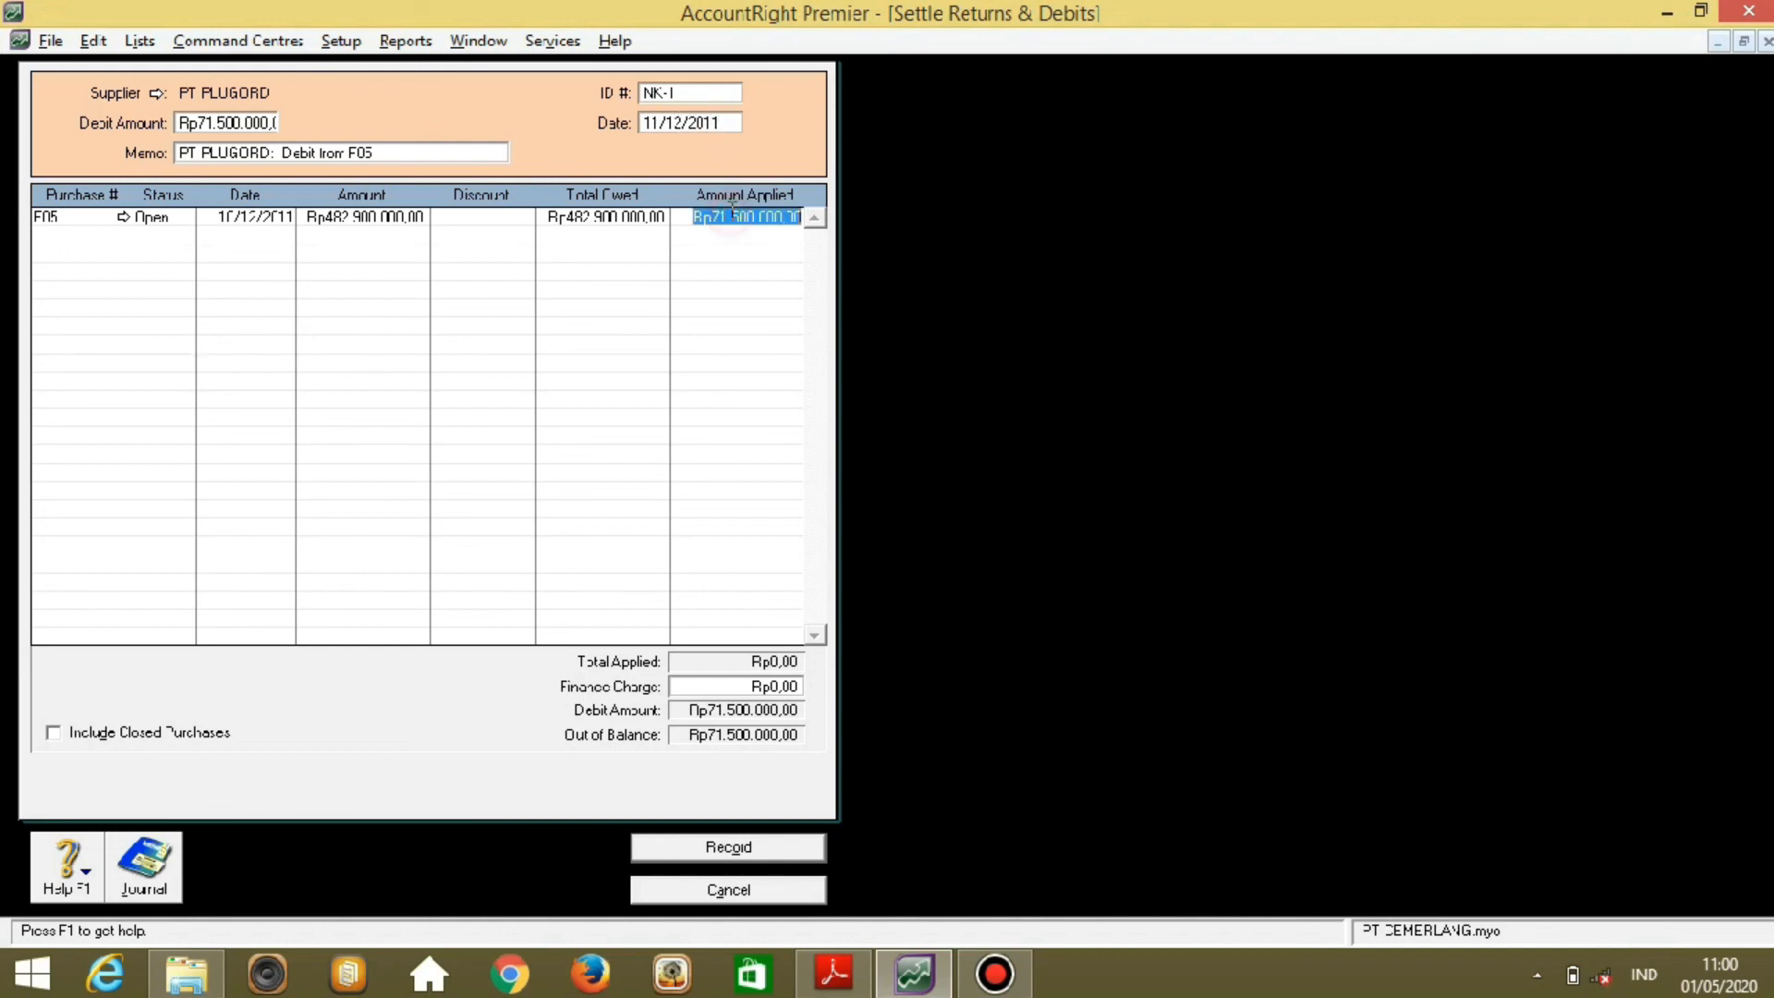
{"action": "key", "text": "Tab"}
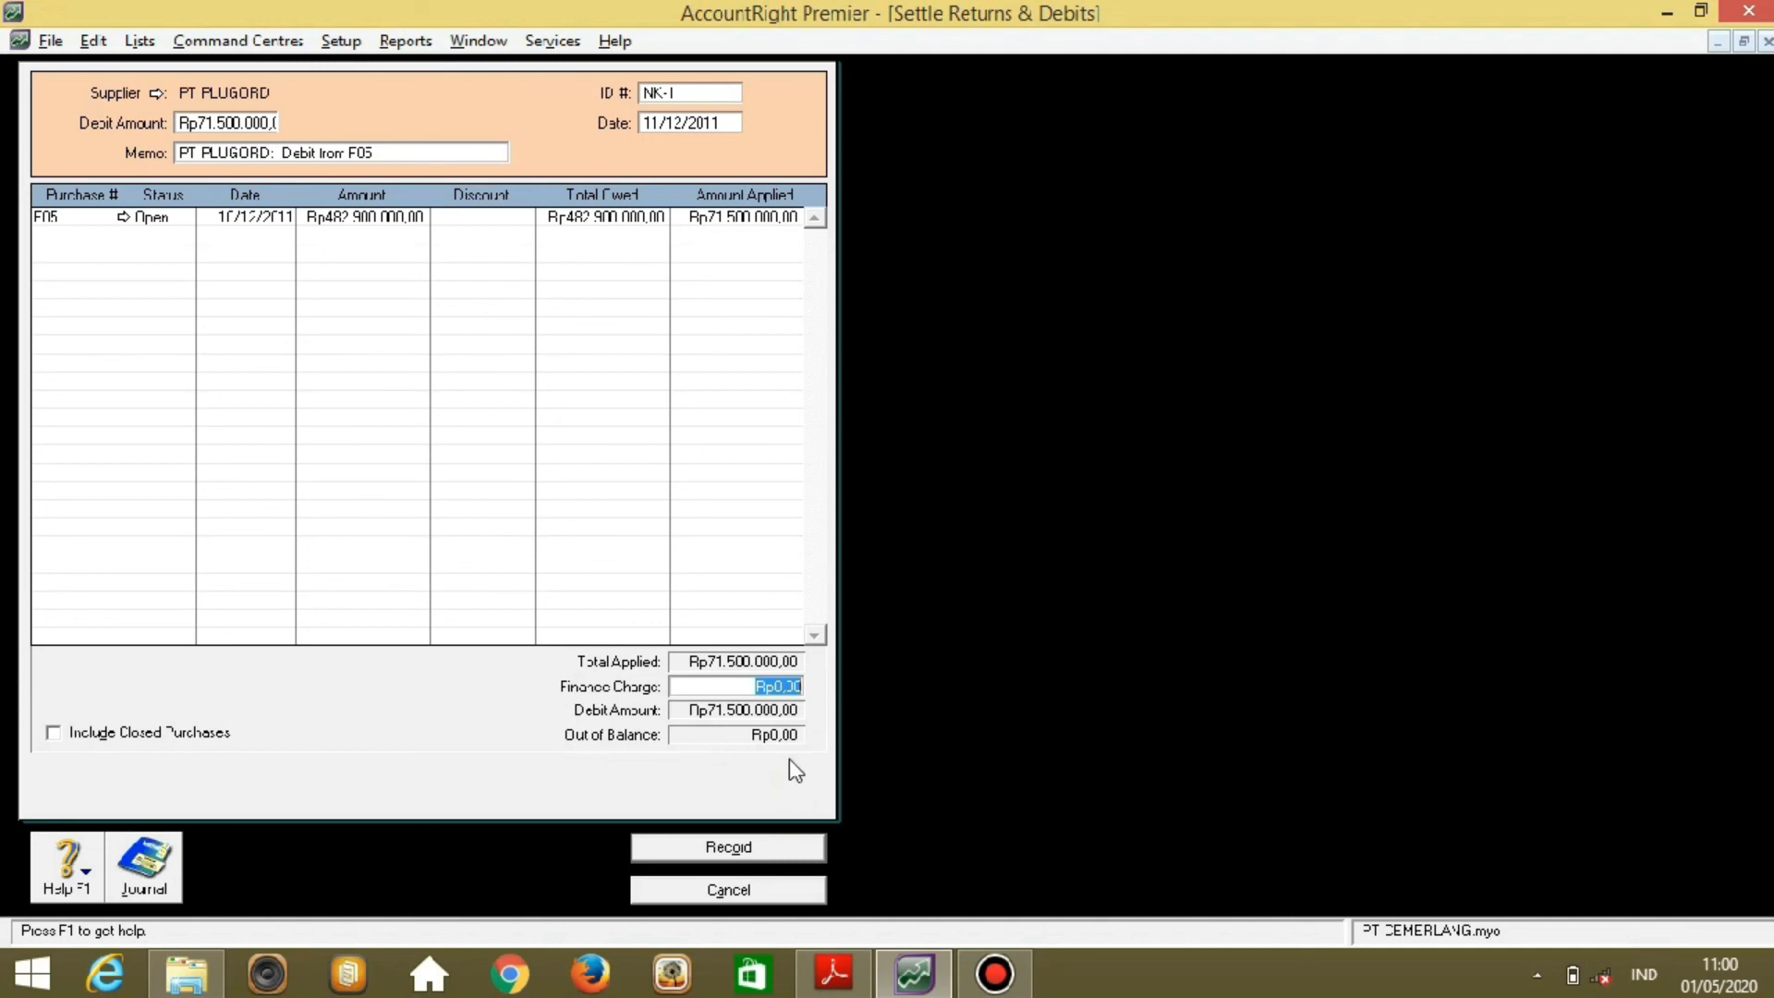
{"action": "left_click", "coordinate": [781, 850]}
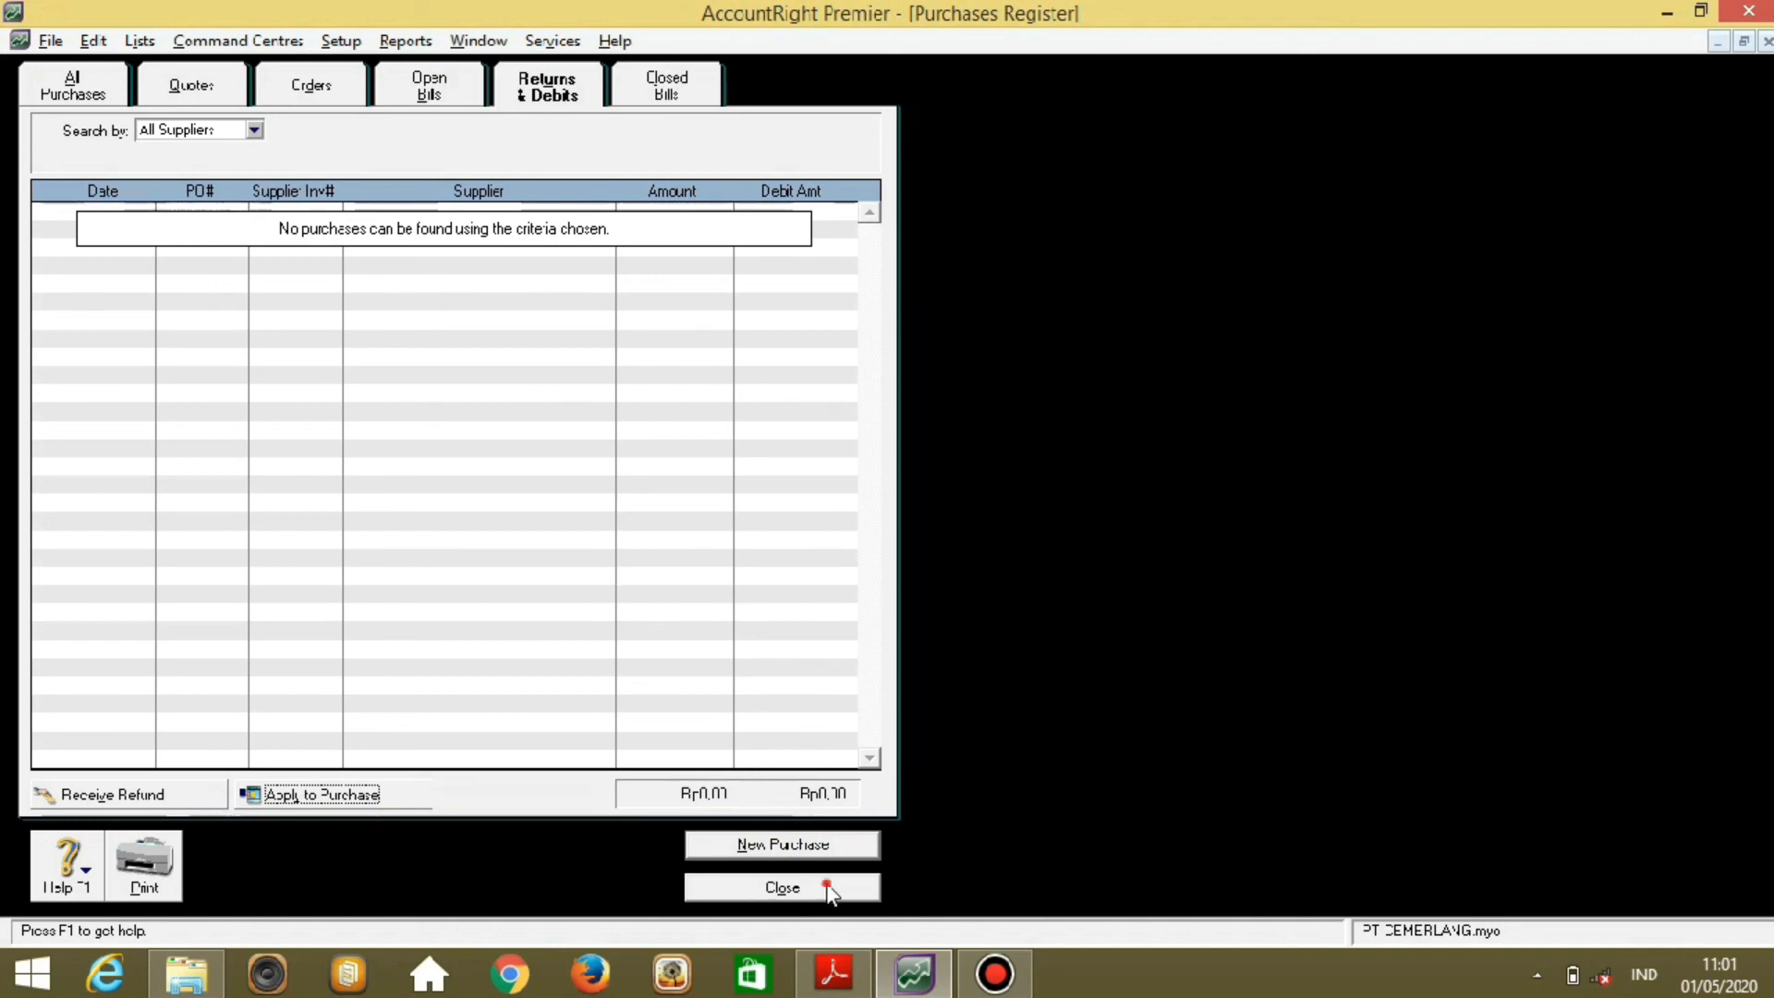
Close the Purchases Register window.
{"action": "left_click", "coordinate": [828, 887]}
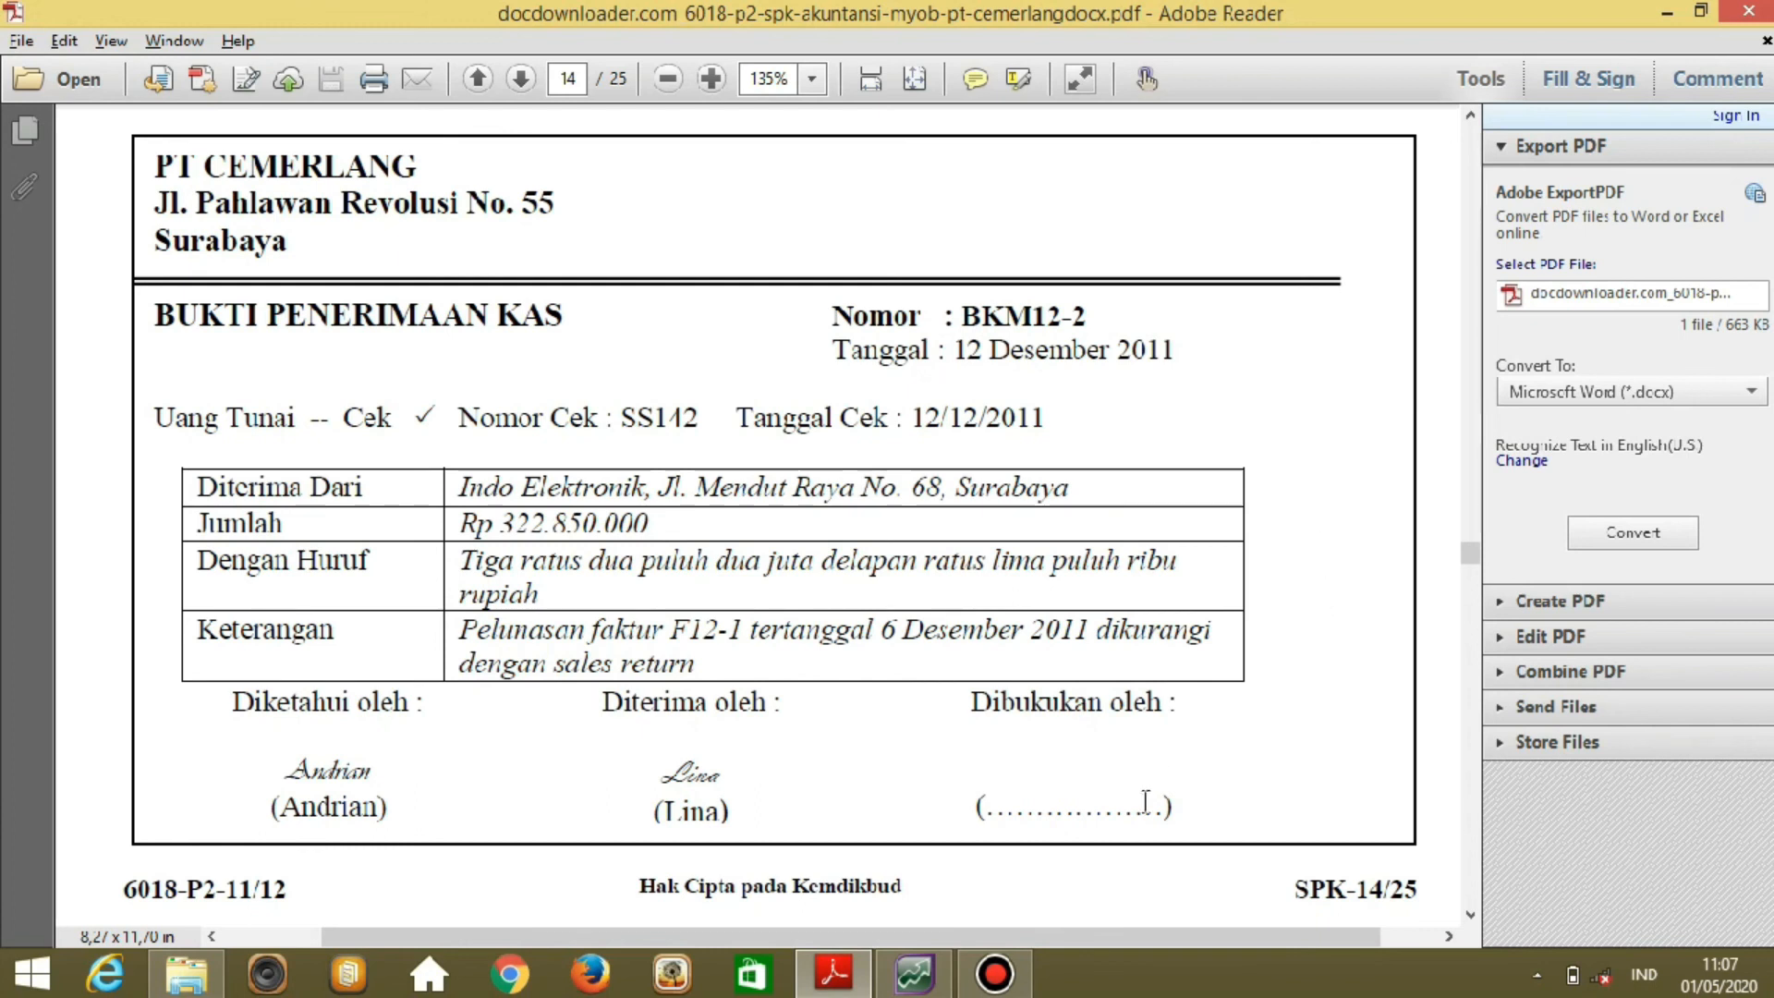
Back in AccountRight, start a customer payment from Indo Elektronik.
{"action": "mouse_move", "coordinate": [921, 966]}
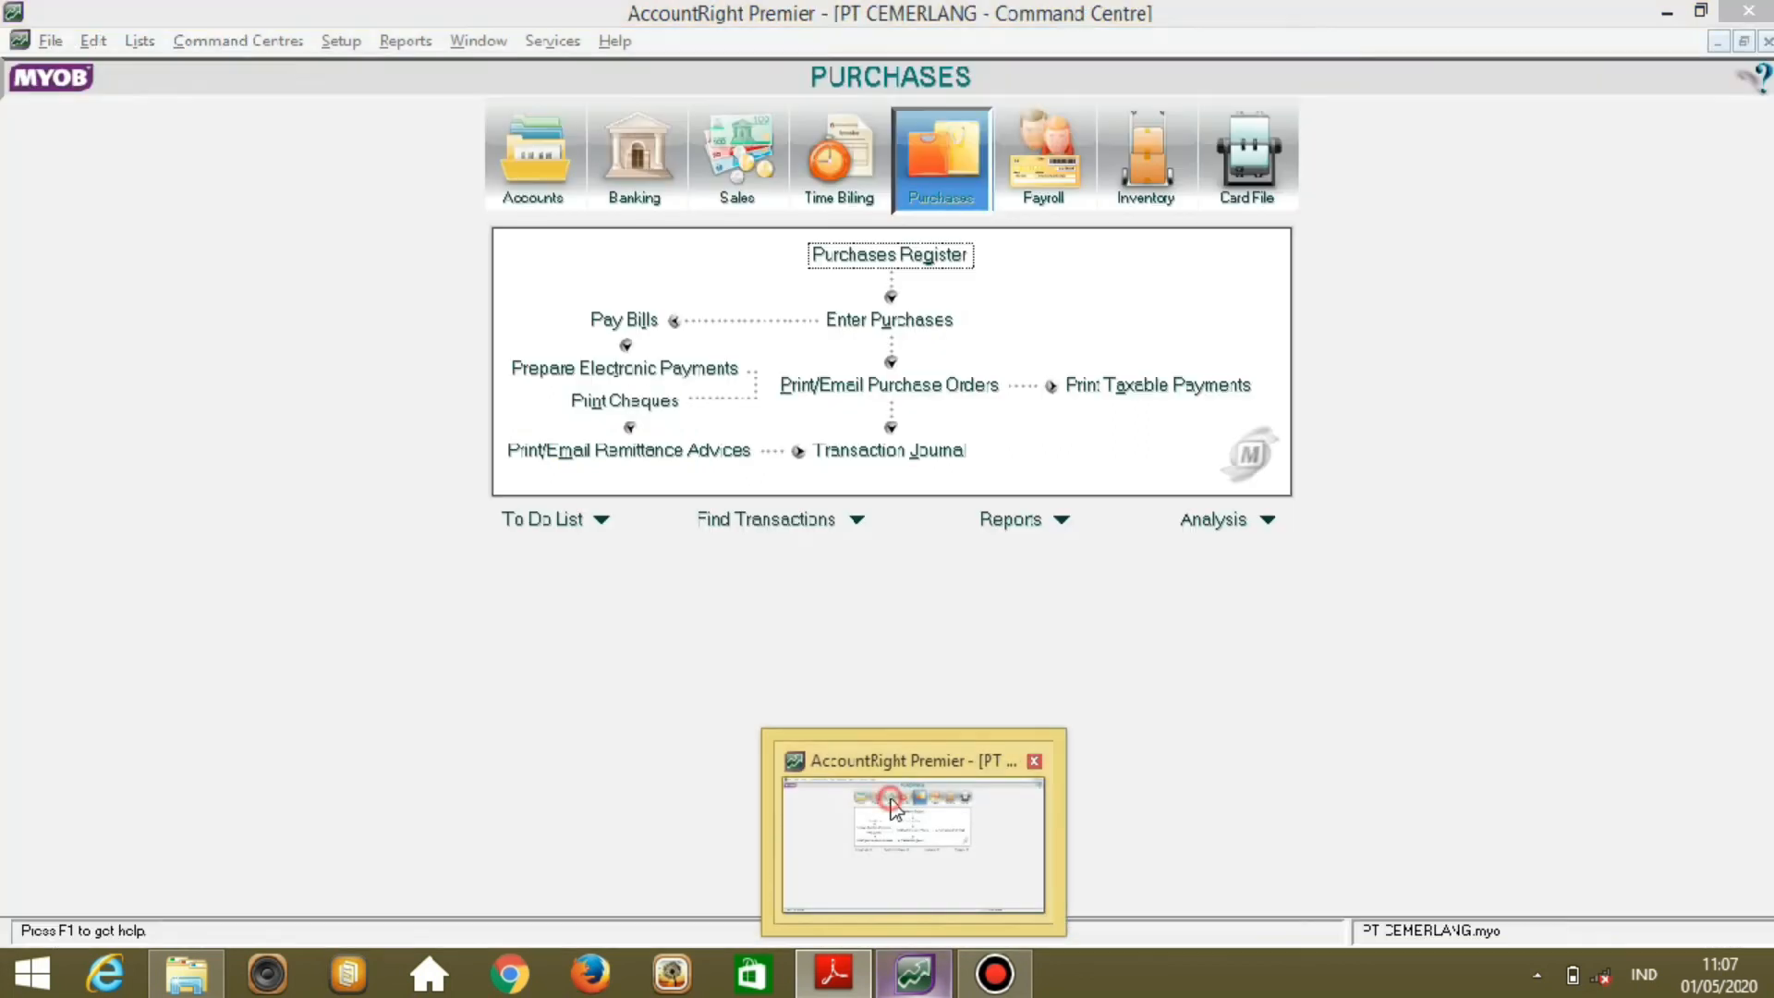
{"action": "left_click", "coordinate": [894, 808]}
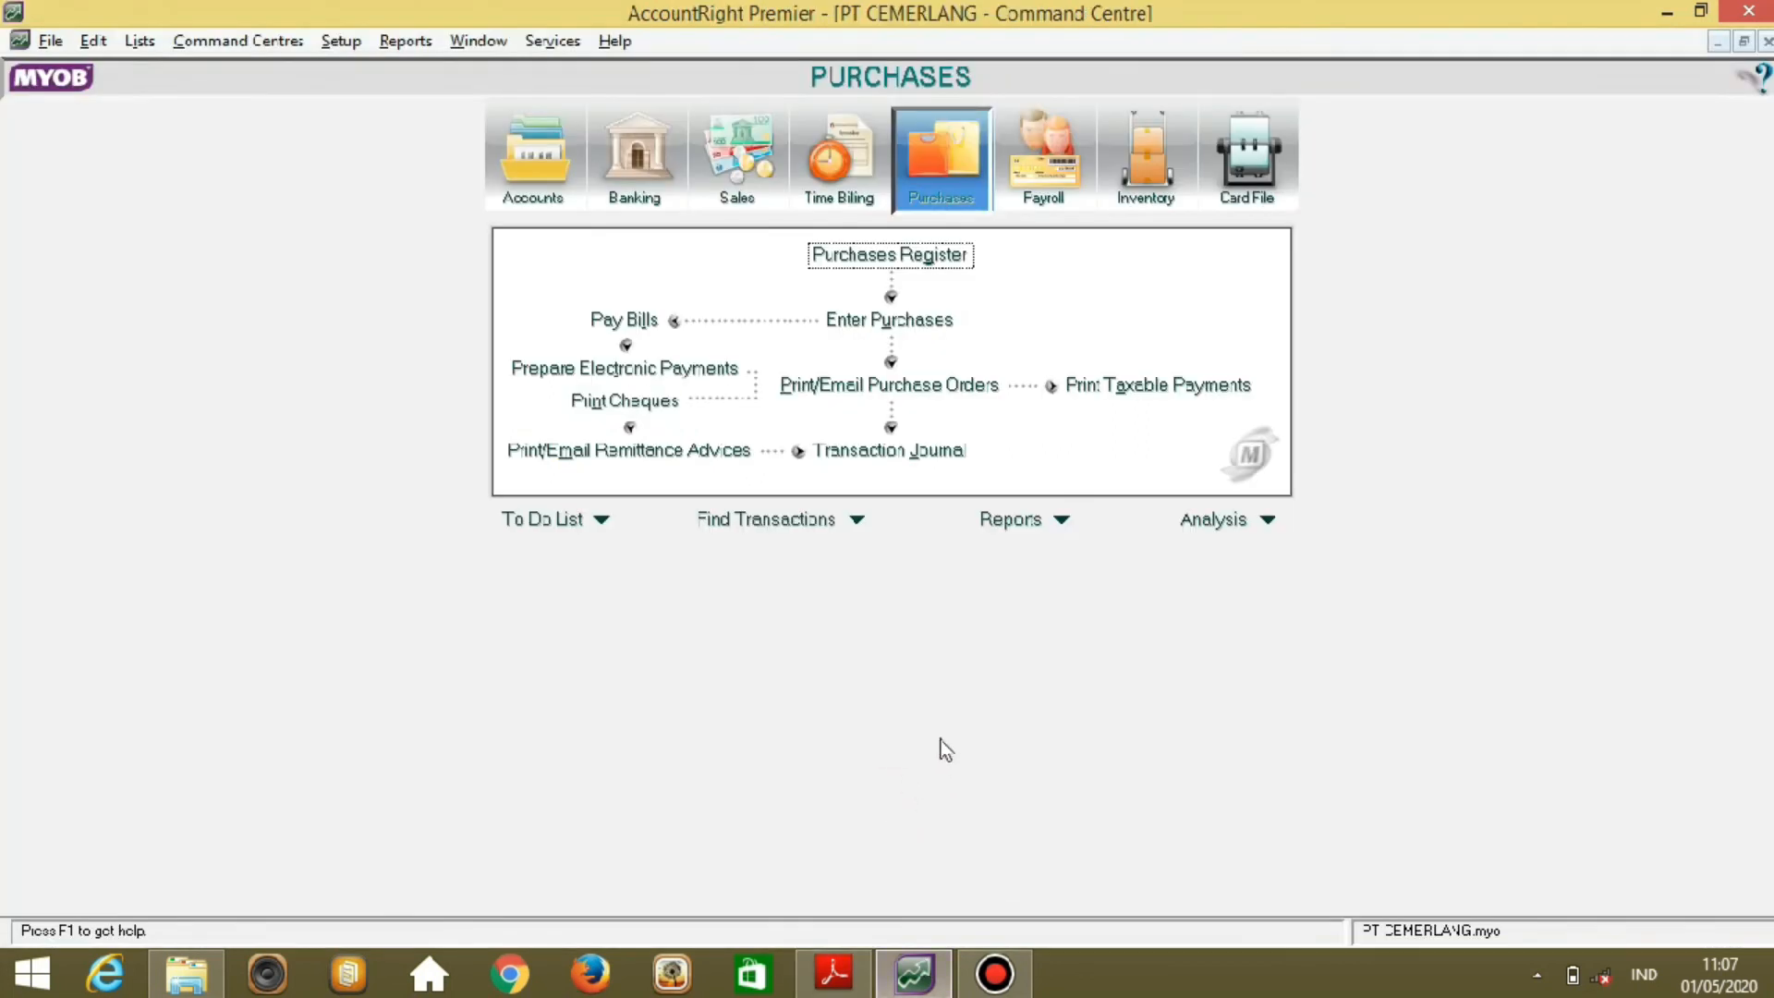
{"action": "left_click", "coordinate": [738, 159]}
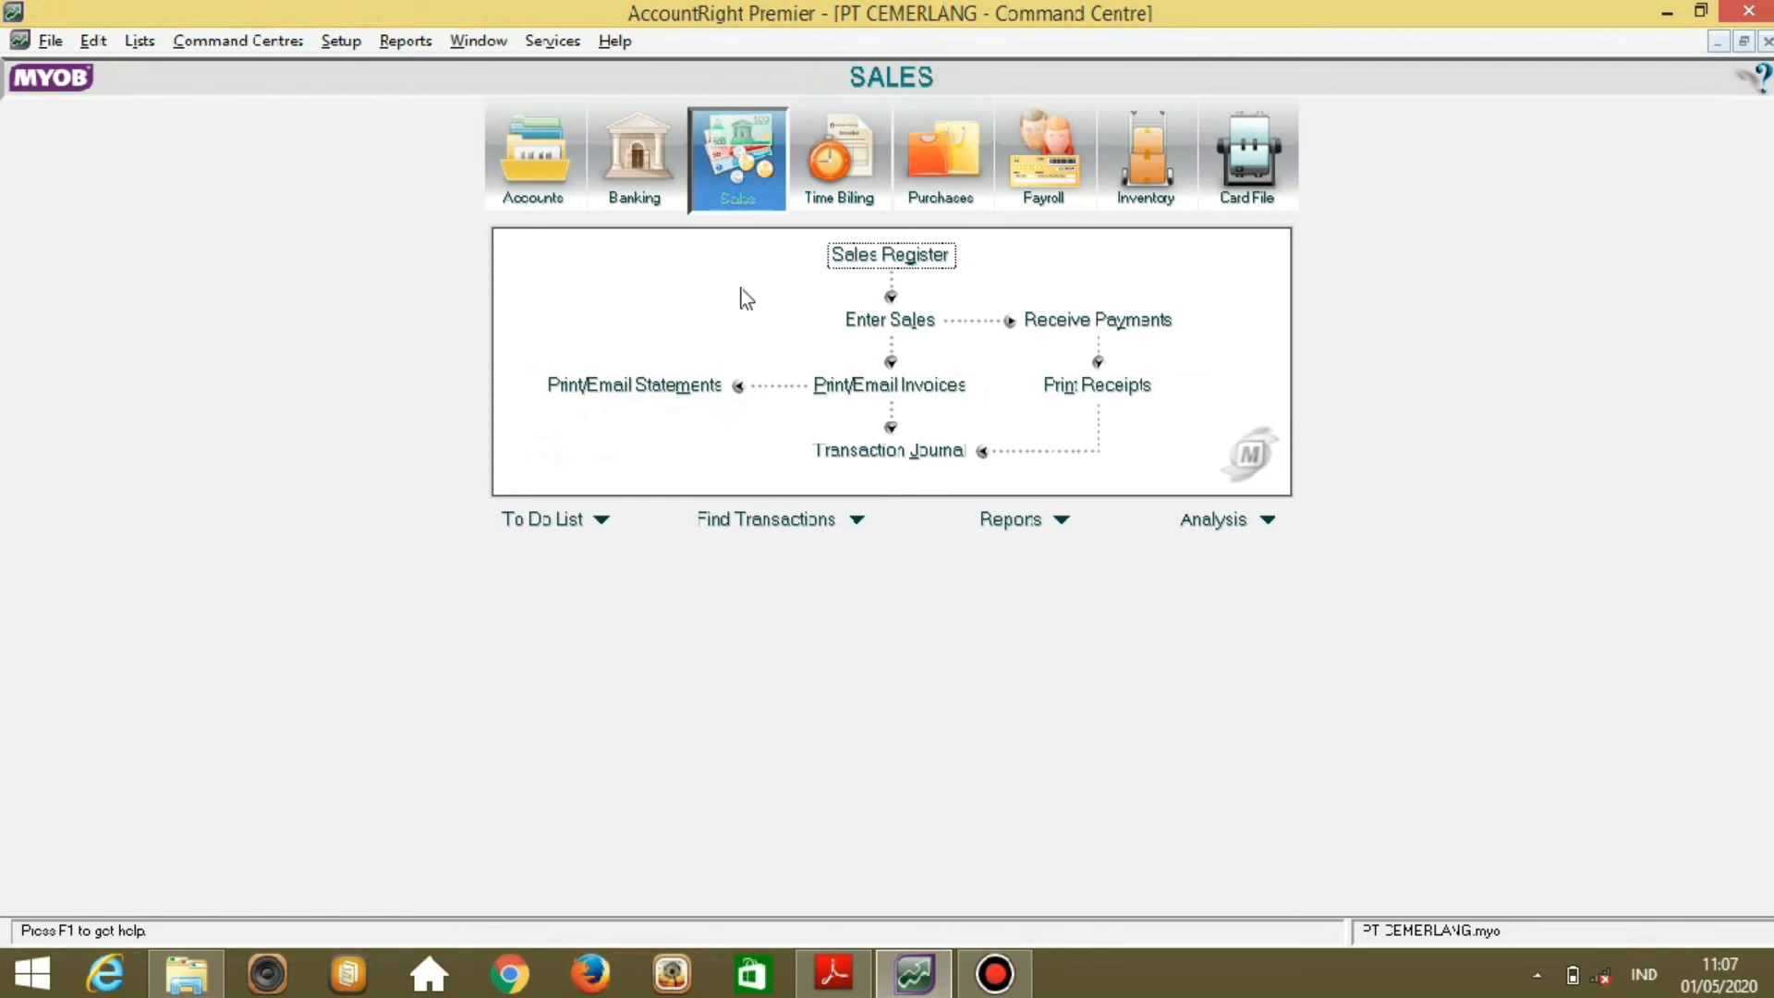
{"action": "left_click", "coordinate": [1053, 324]}
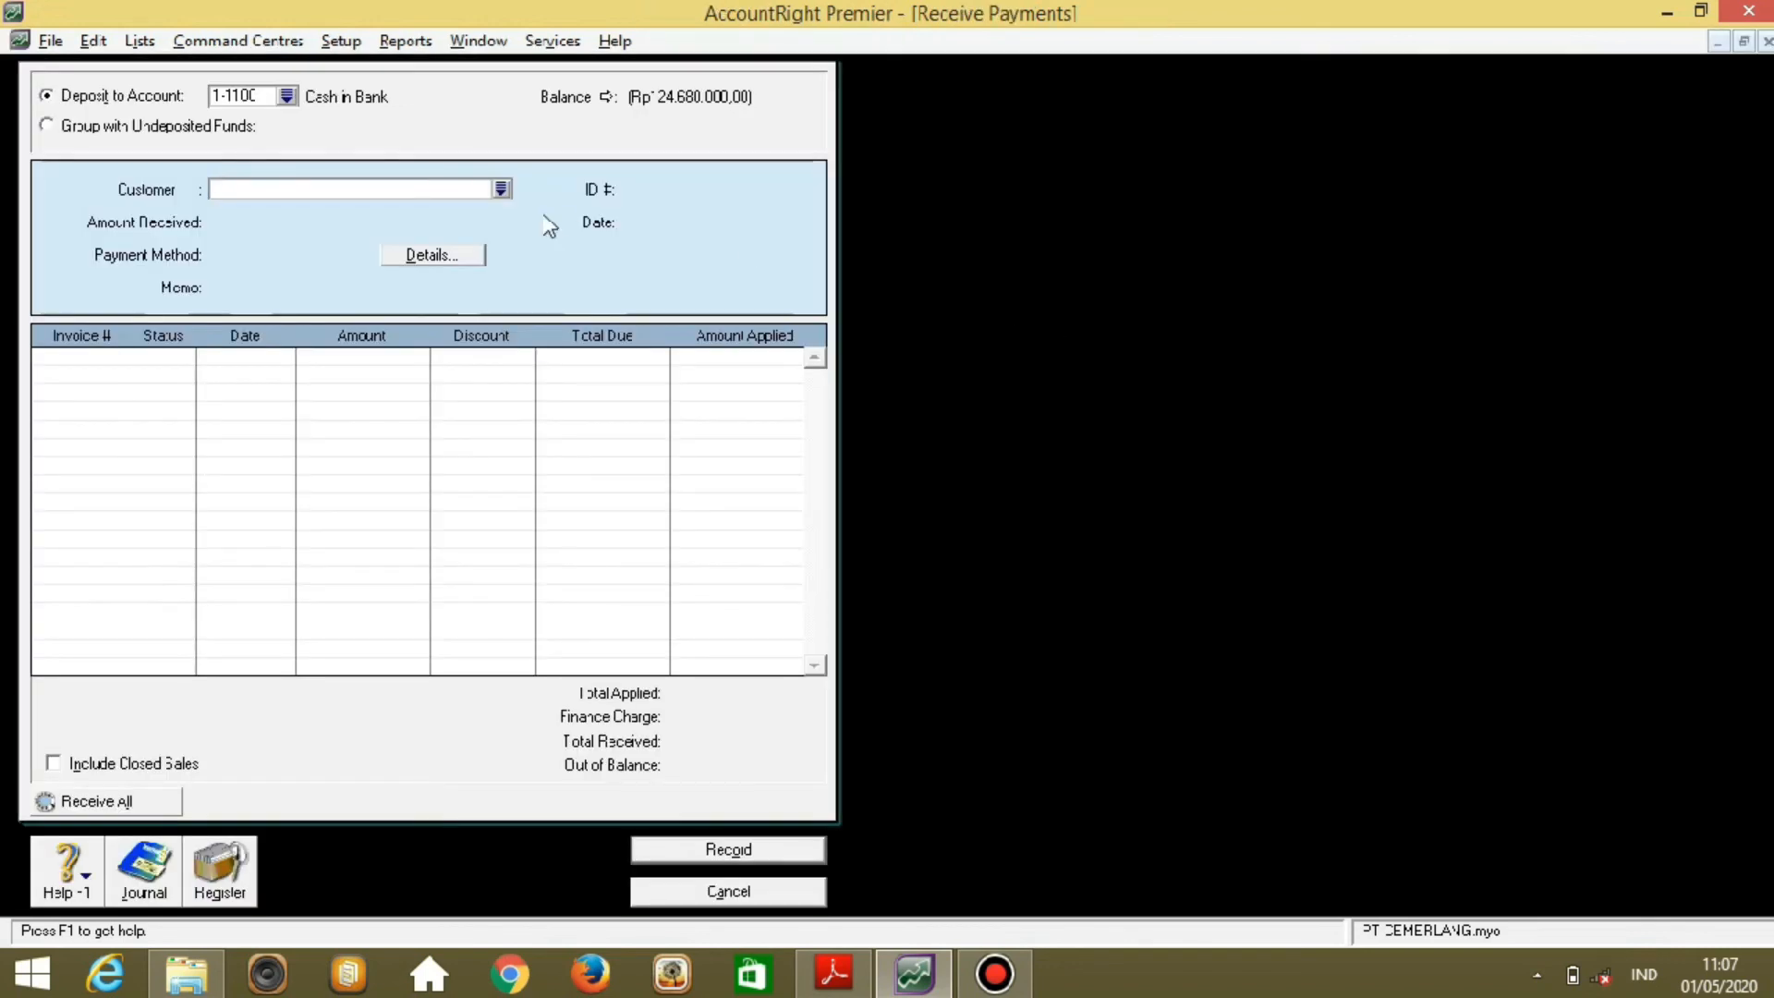
{"action": "left_click", "coordinate": [496, 193]}
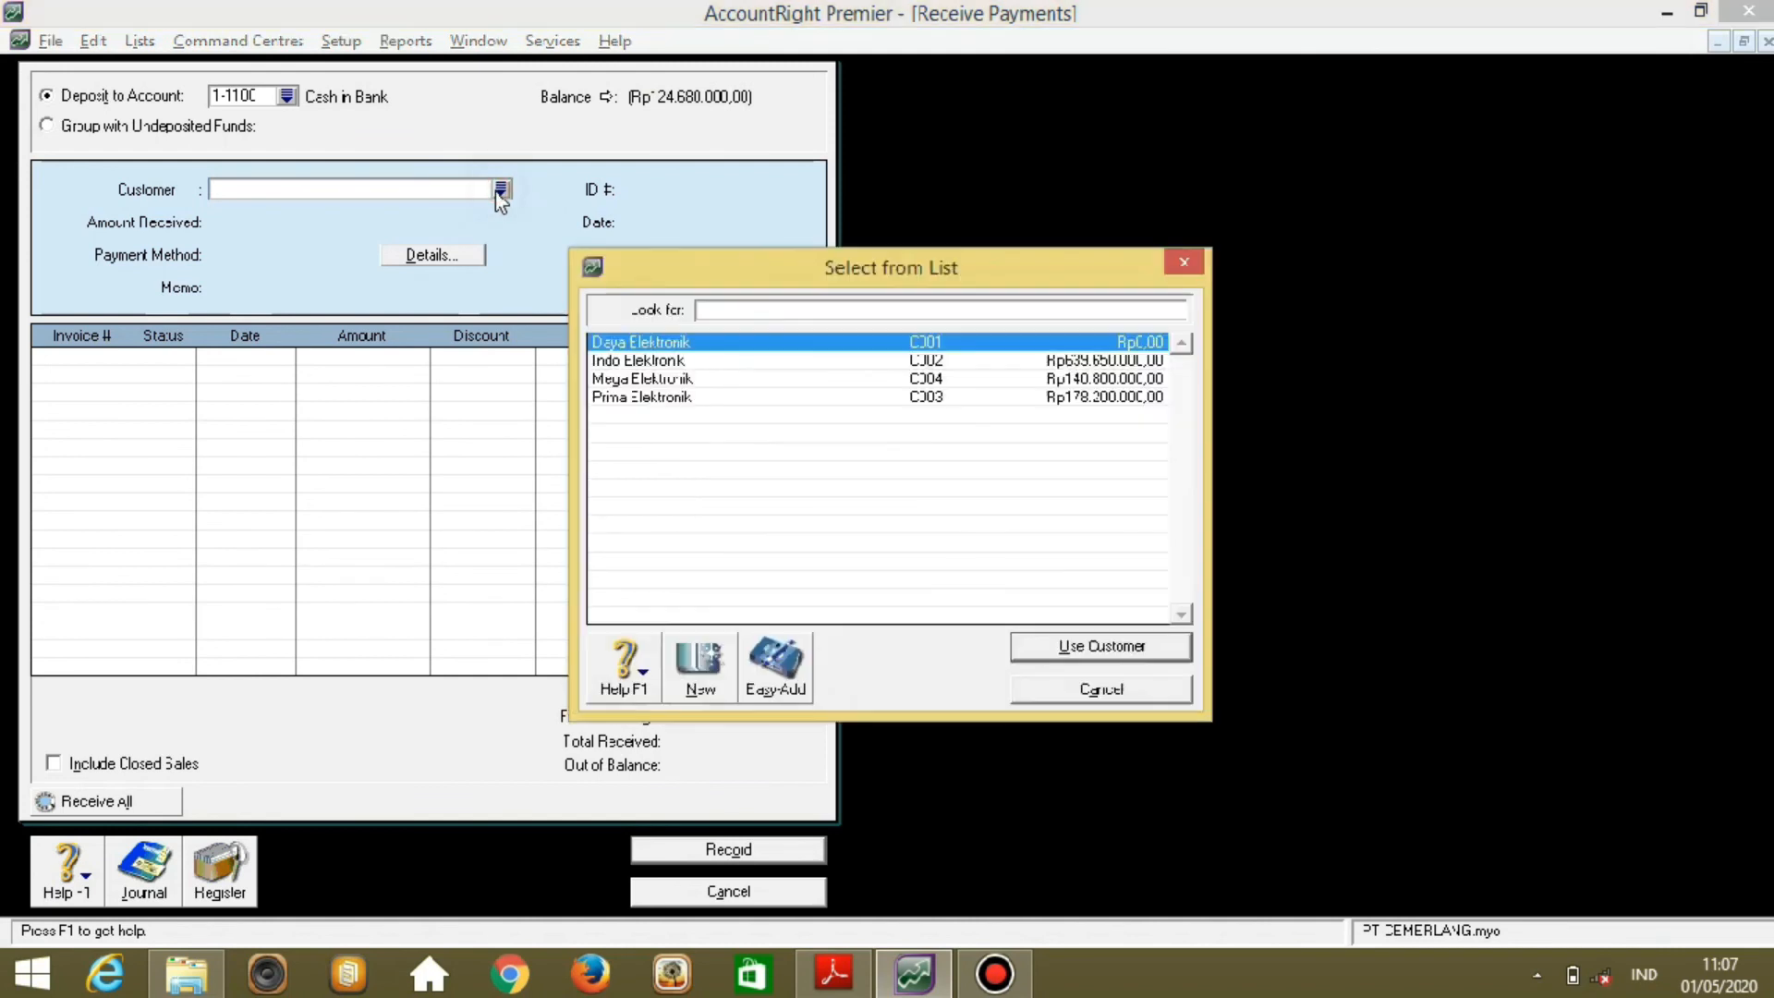
{"action": "left_click", "coordinate": [638, 360]}
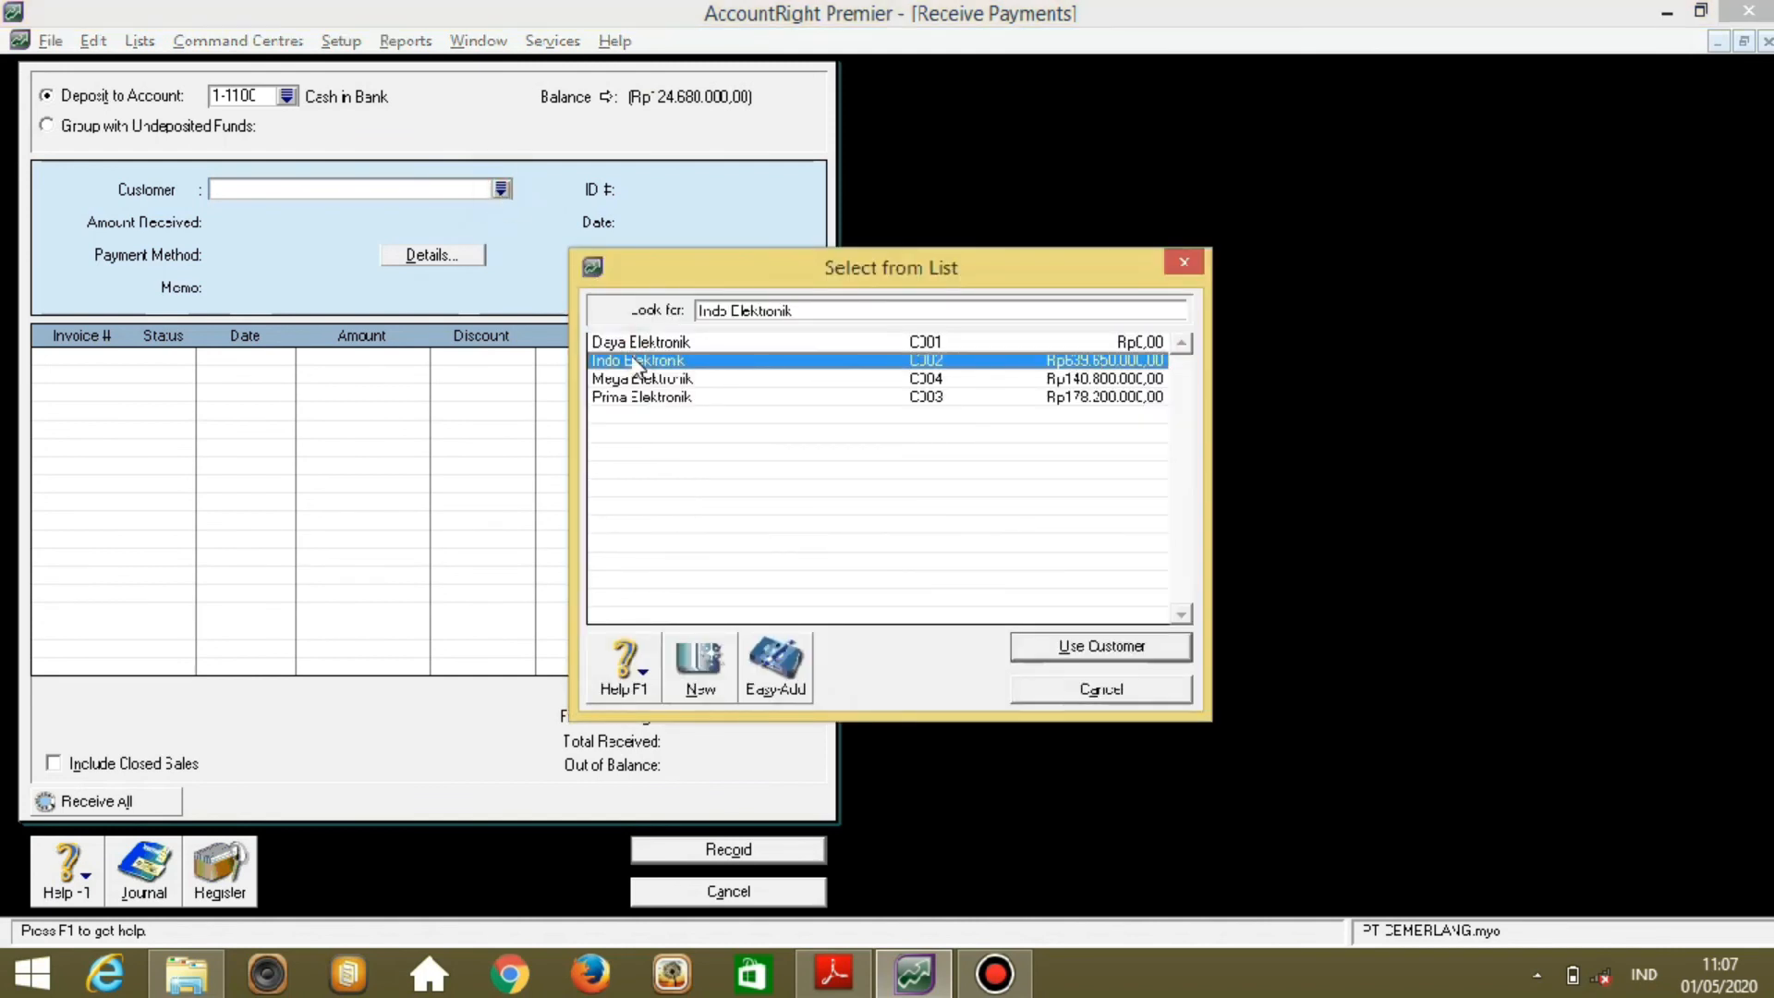
{"action": "double_click", "coordinate": [633, 359]}
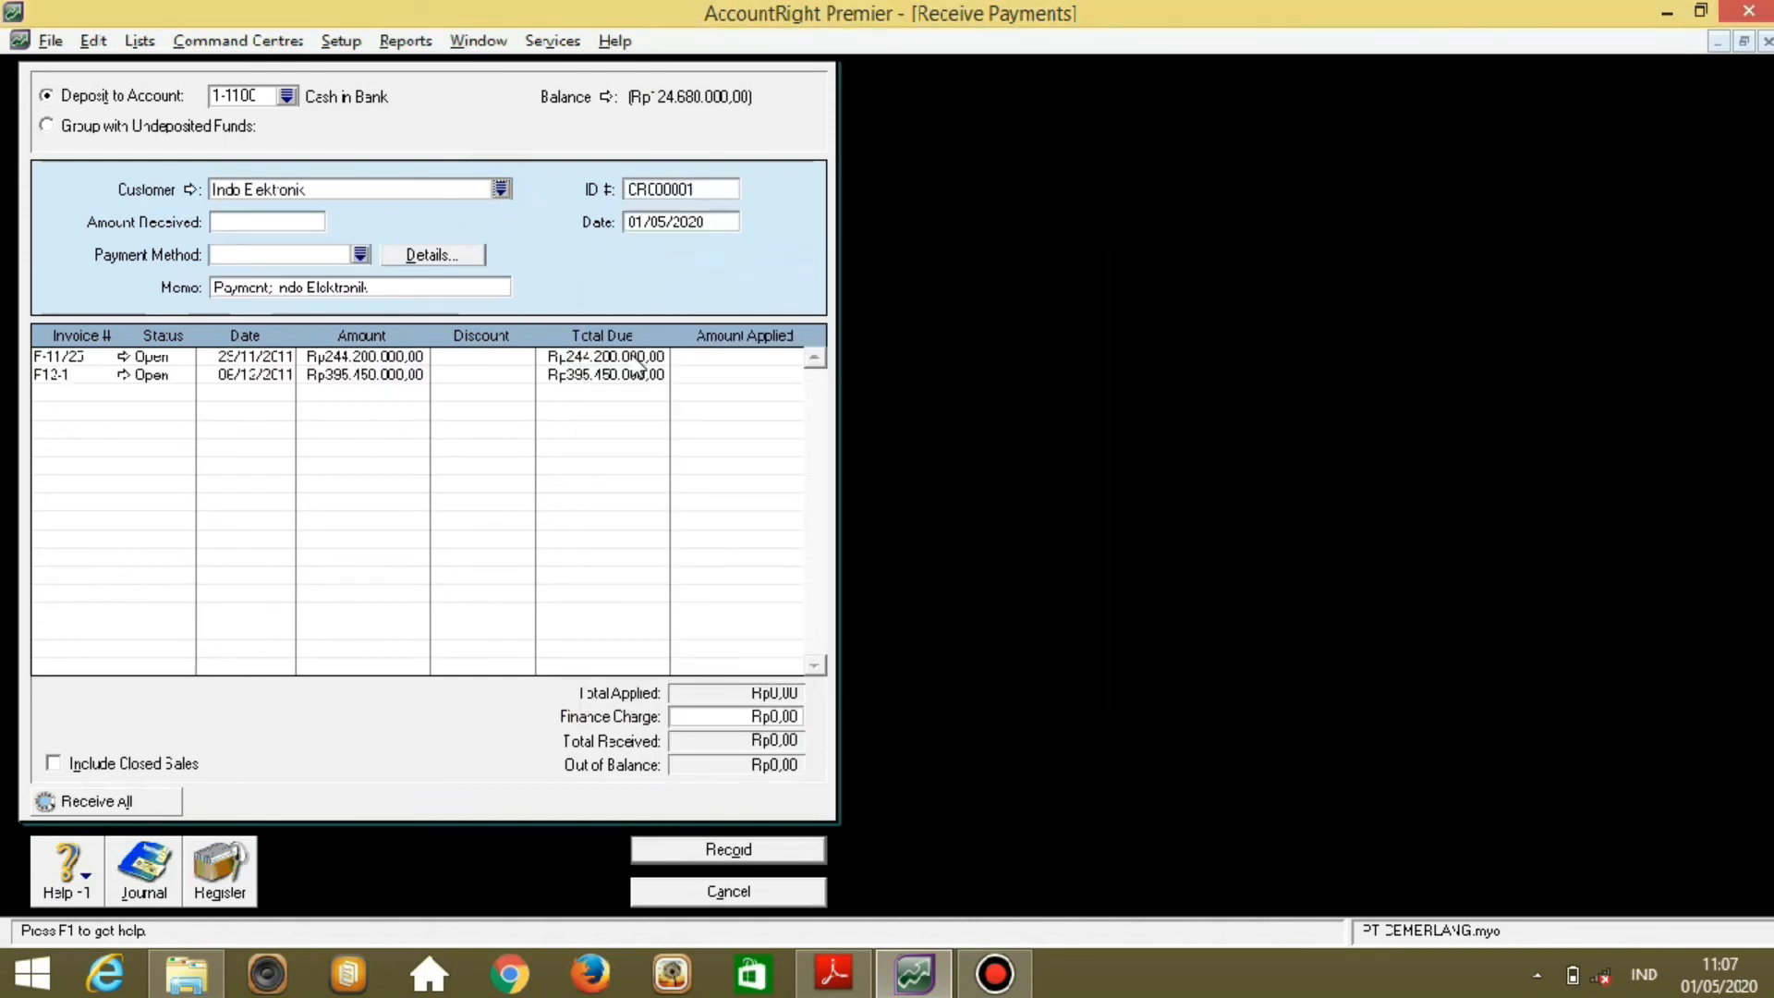
Enter Rp322.050.000 received by Cheque, payment ID BKM12-2, dated 12/12/2011.
{"action": "left_click", "coordinate": [288, 222]}
{"action": "type", "text": "322050000"}
{"action": "key", "text": "Tab"}
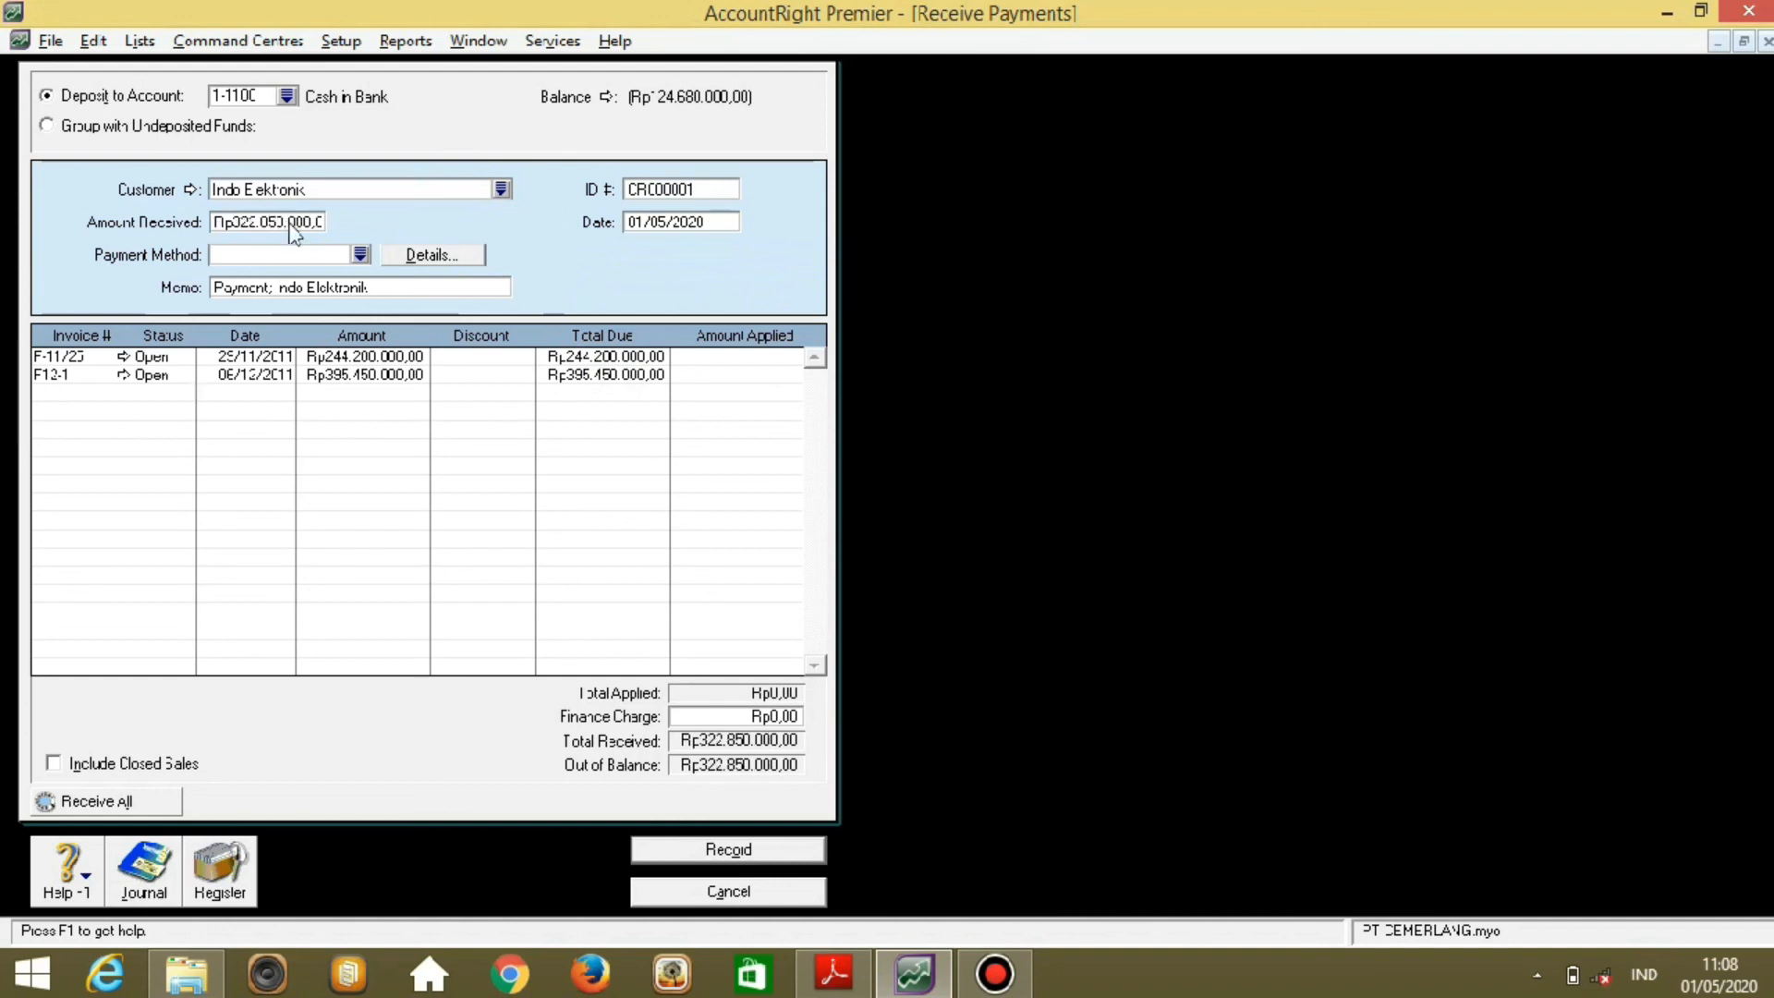
{"action": "left_click", "coordinate": [360, 256]}
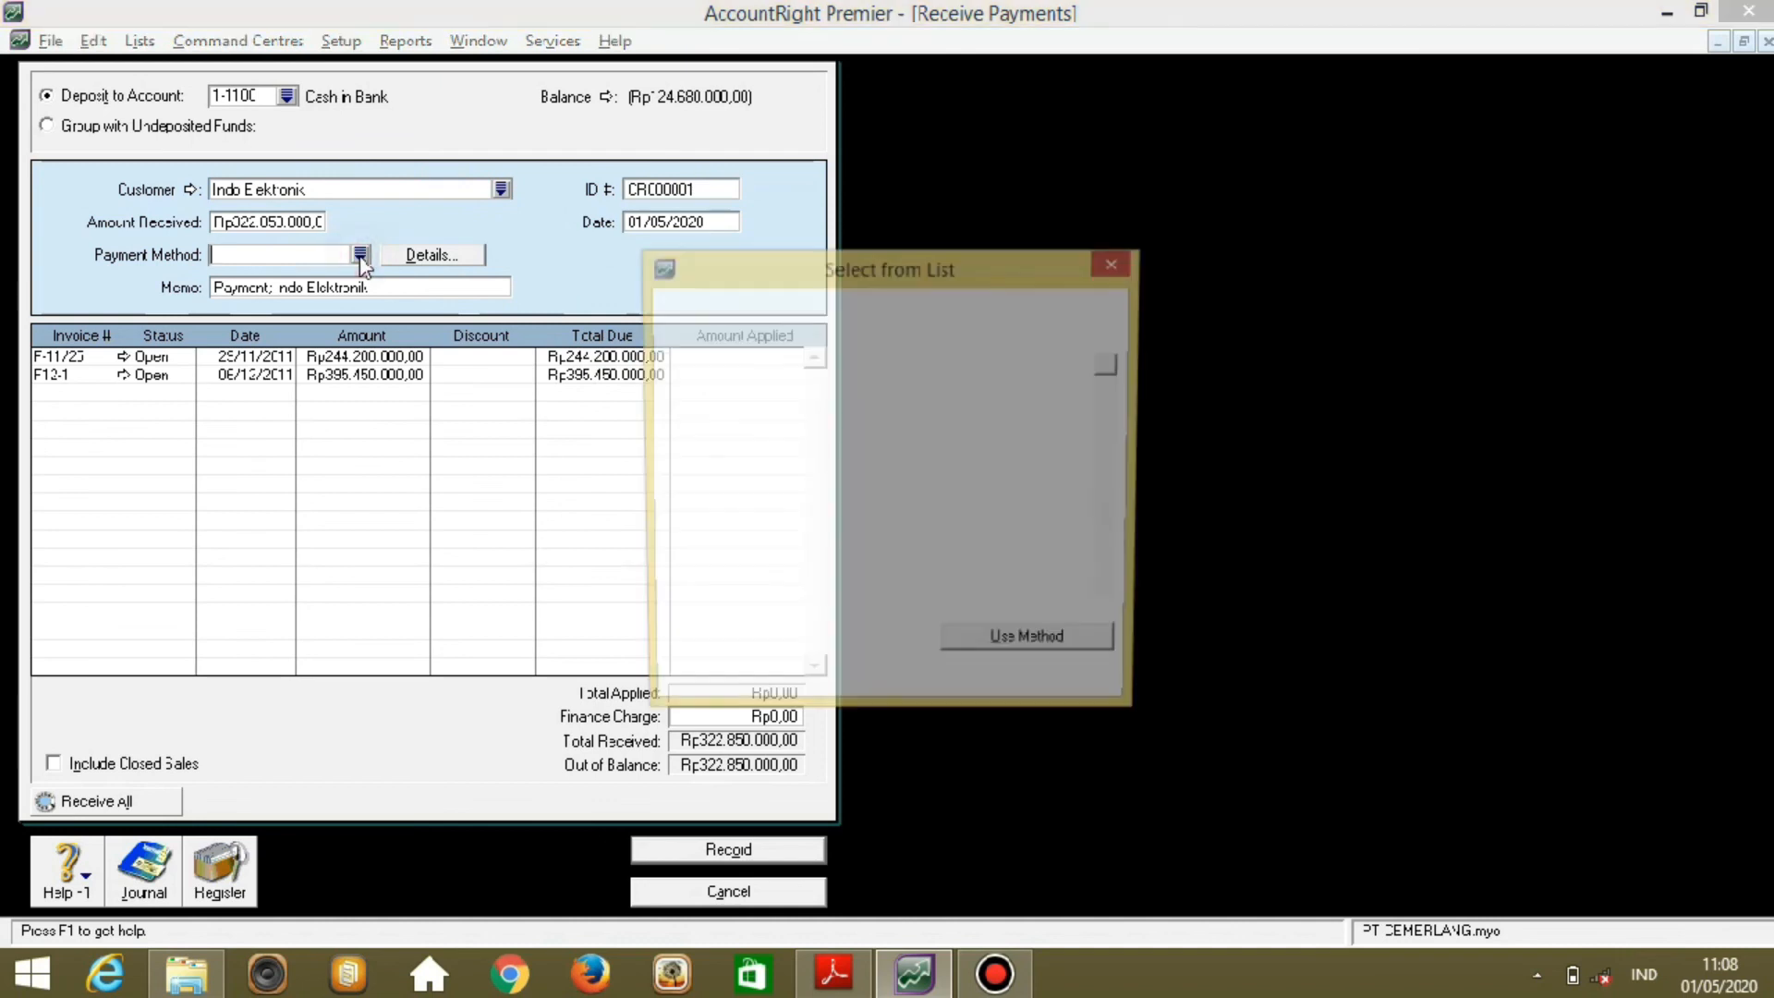
{"action": "double_click", "coordinate": [686, 418]}
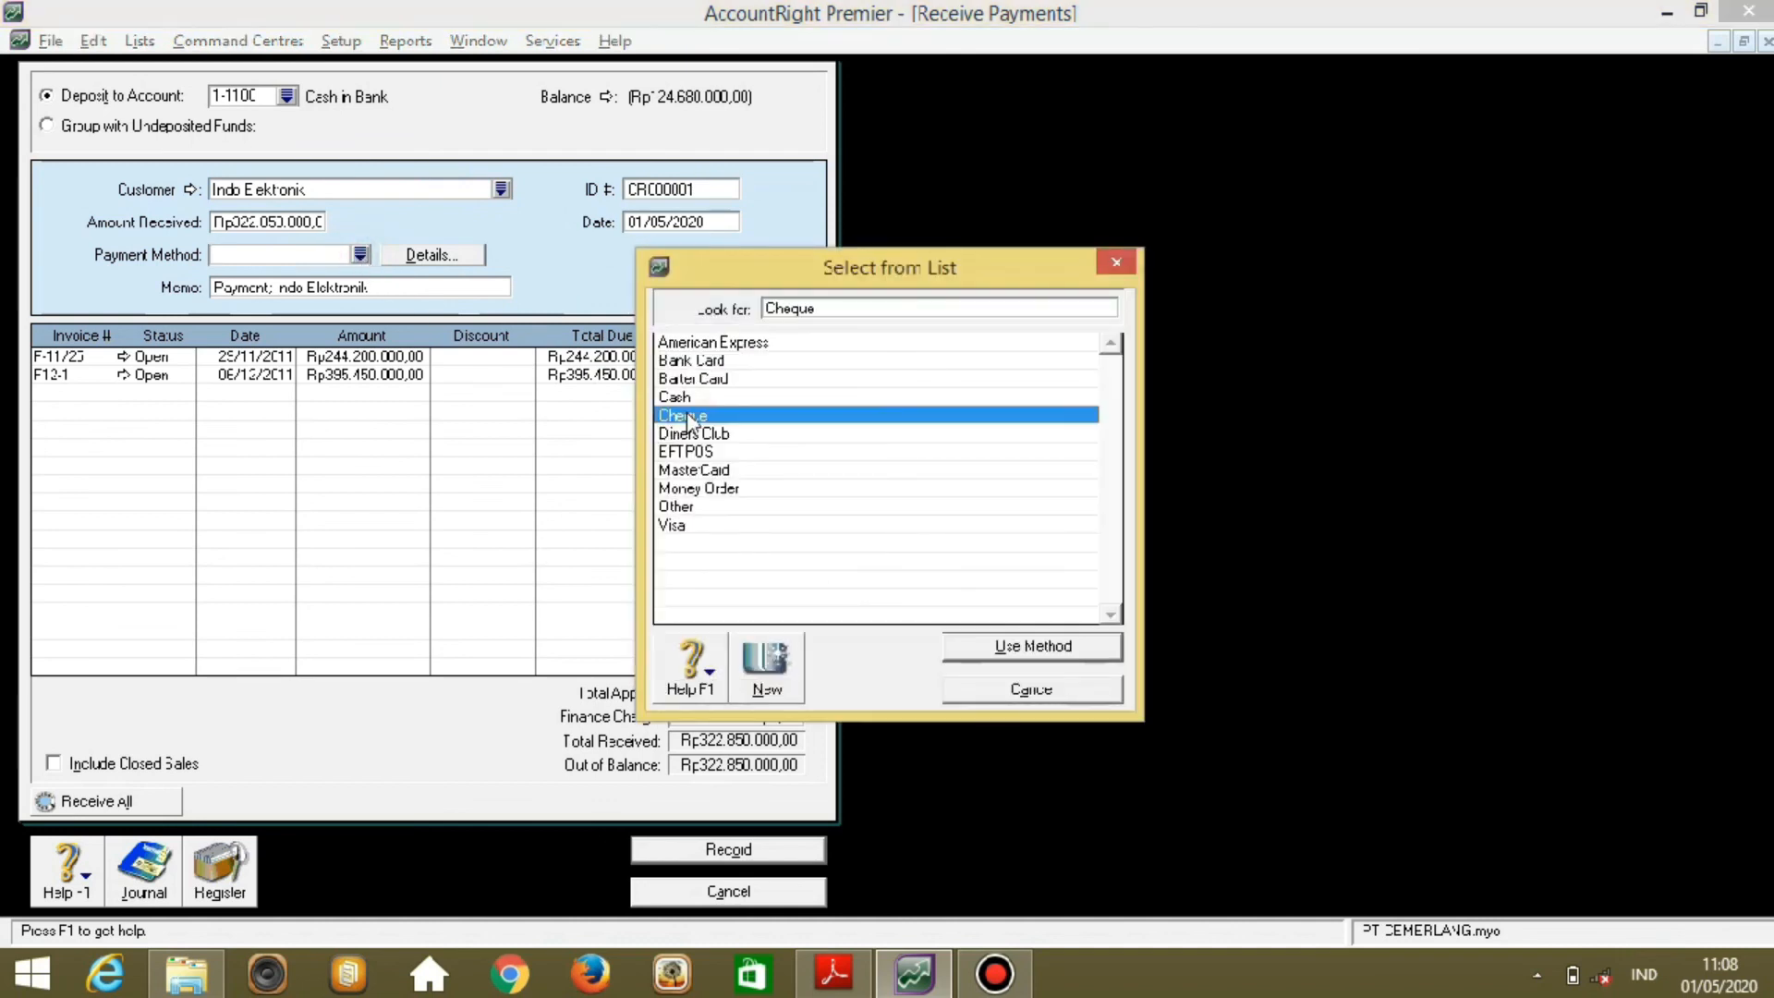
{"action": "left_click", "coordinate": [725, 193]}
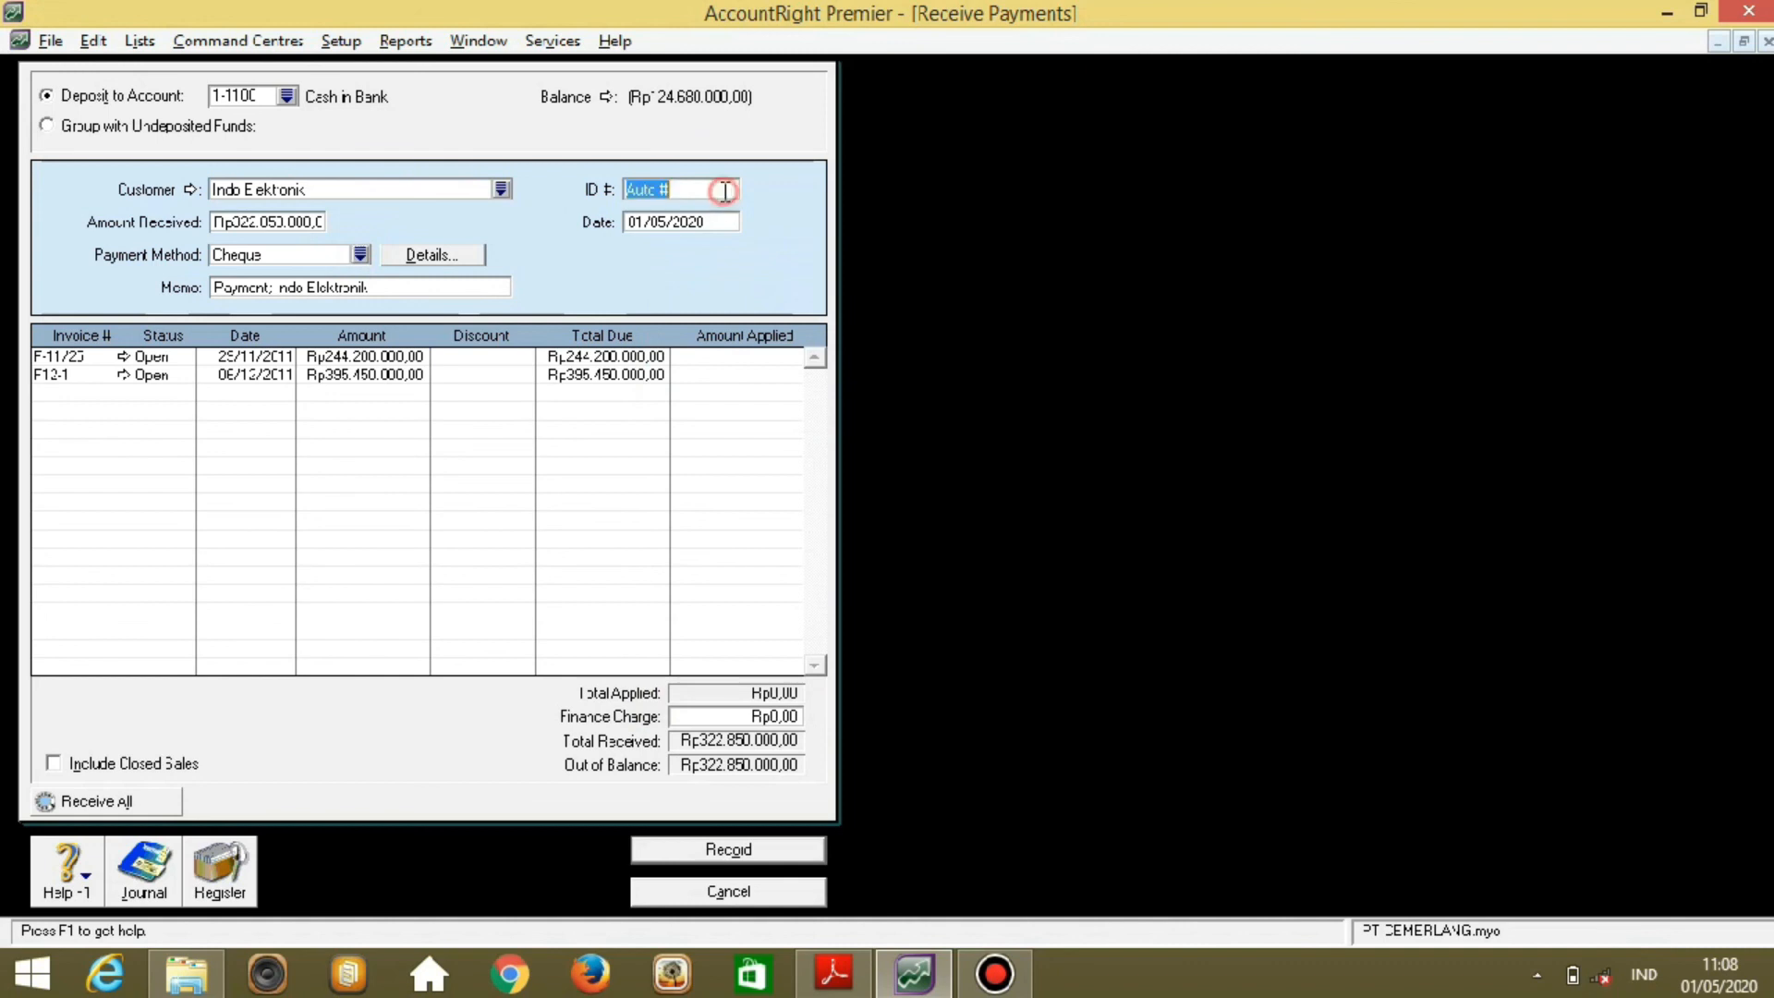
{"action": "type", "text": "BKM12-2"}
{"action": "key", "text": "Tab"}
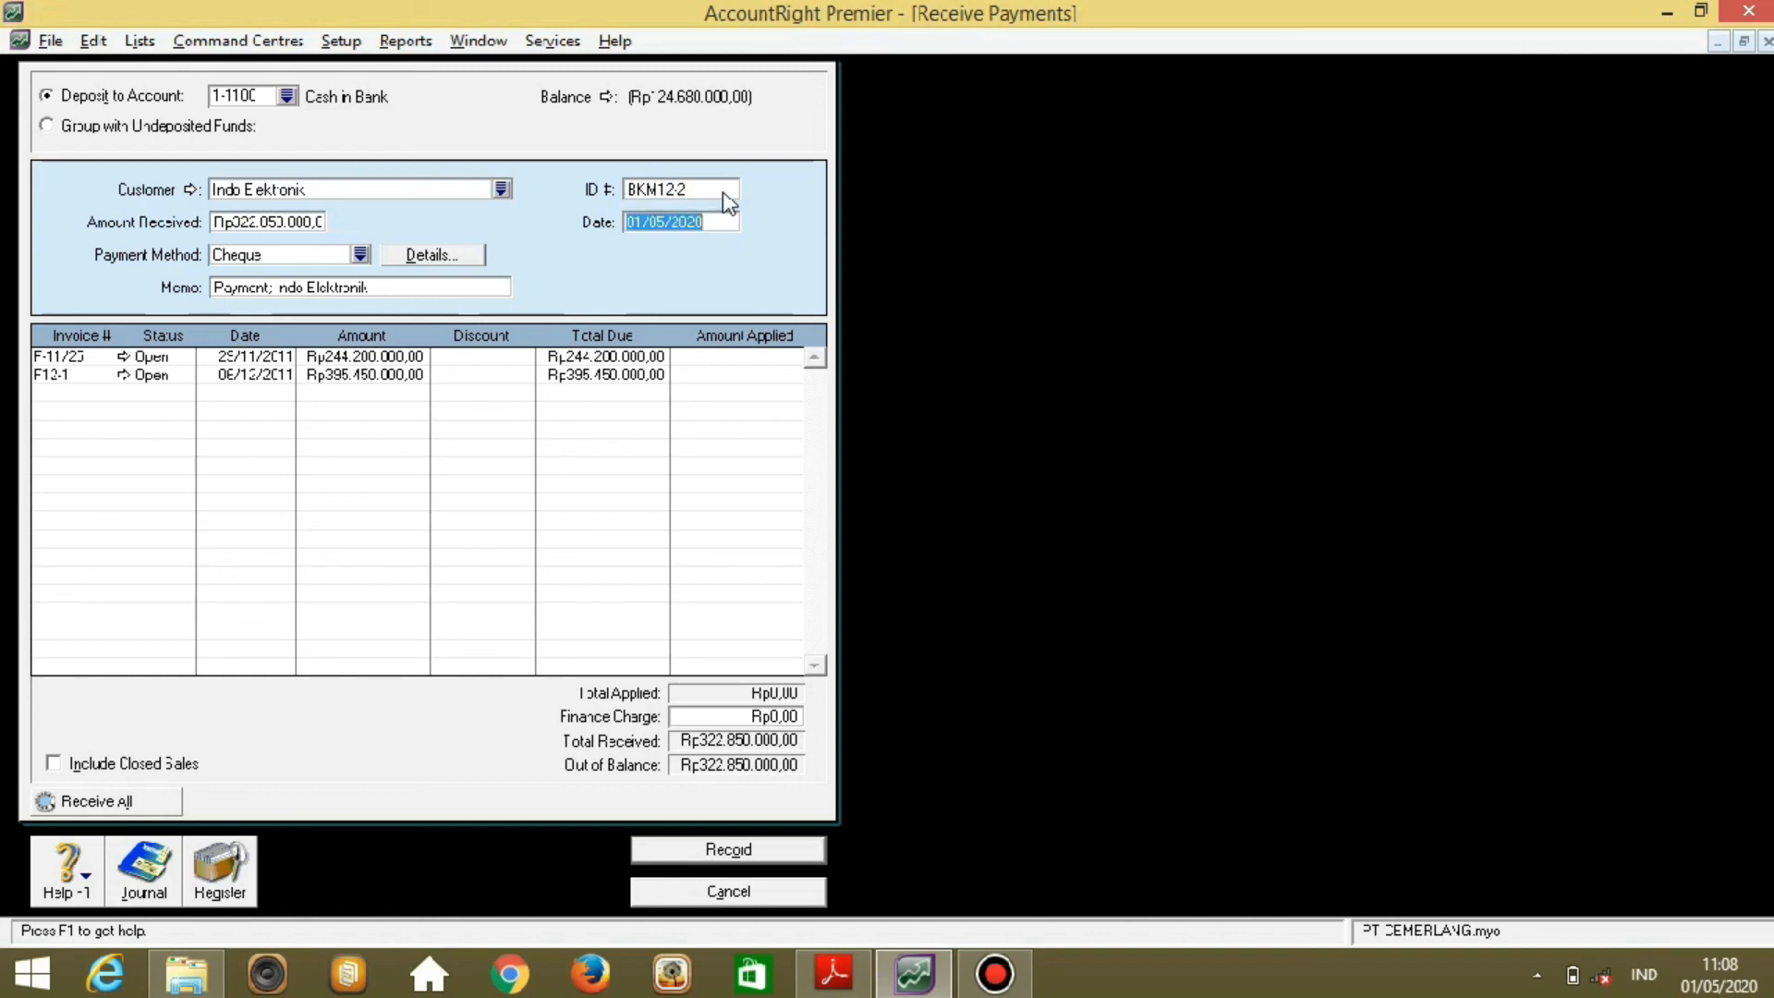
{"action": "type", "text": "12/12/2011"}
{"action": "key", "text": "Tab"}
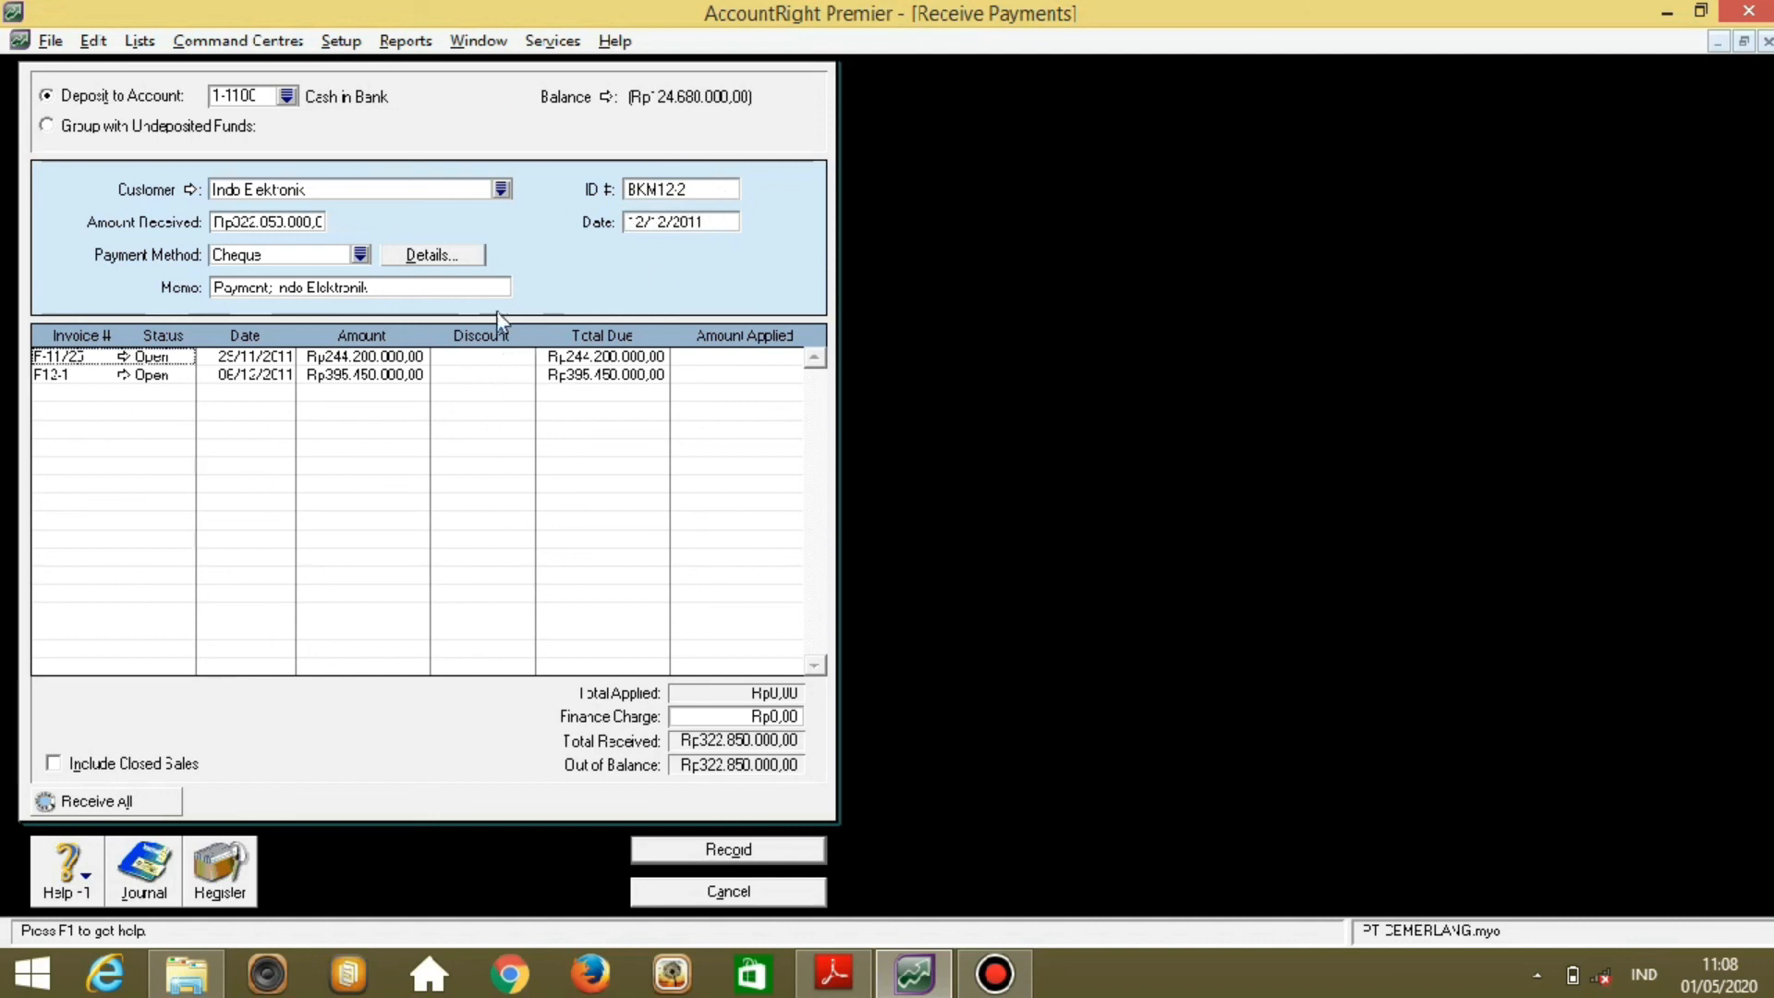
Apply the payment to invoices F-11/25 and F12-1 and record it.
{"action": "left_click", "coordinate": [508, 374]}
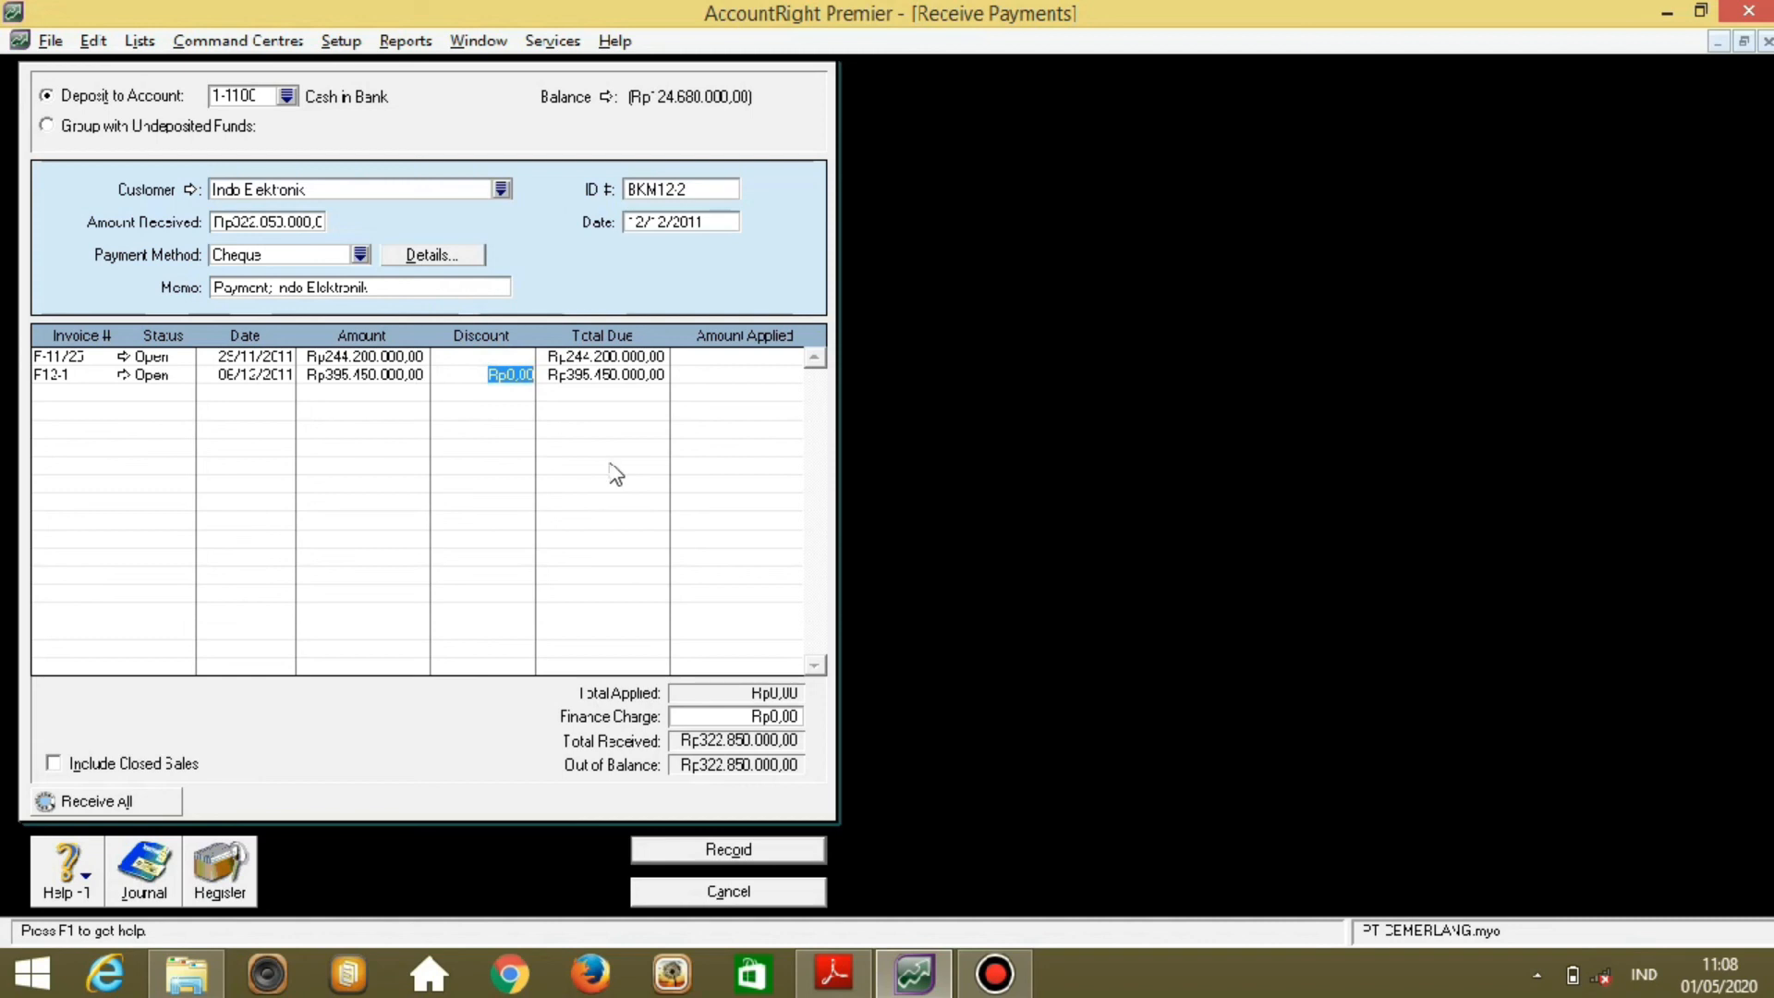
{"action": "left_click", "coordinate": [759, 357]}
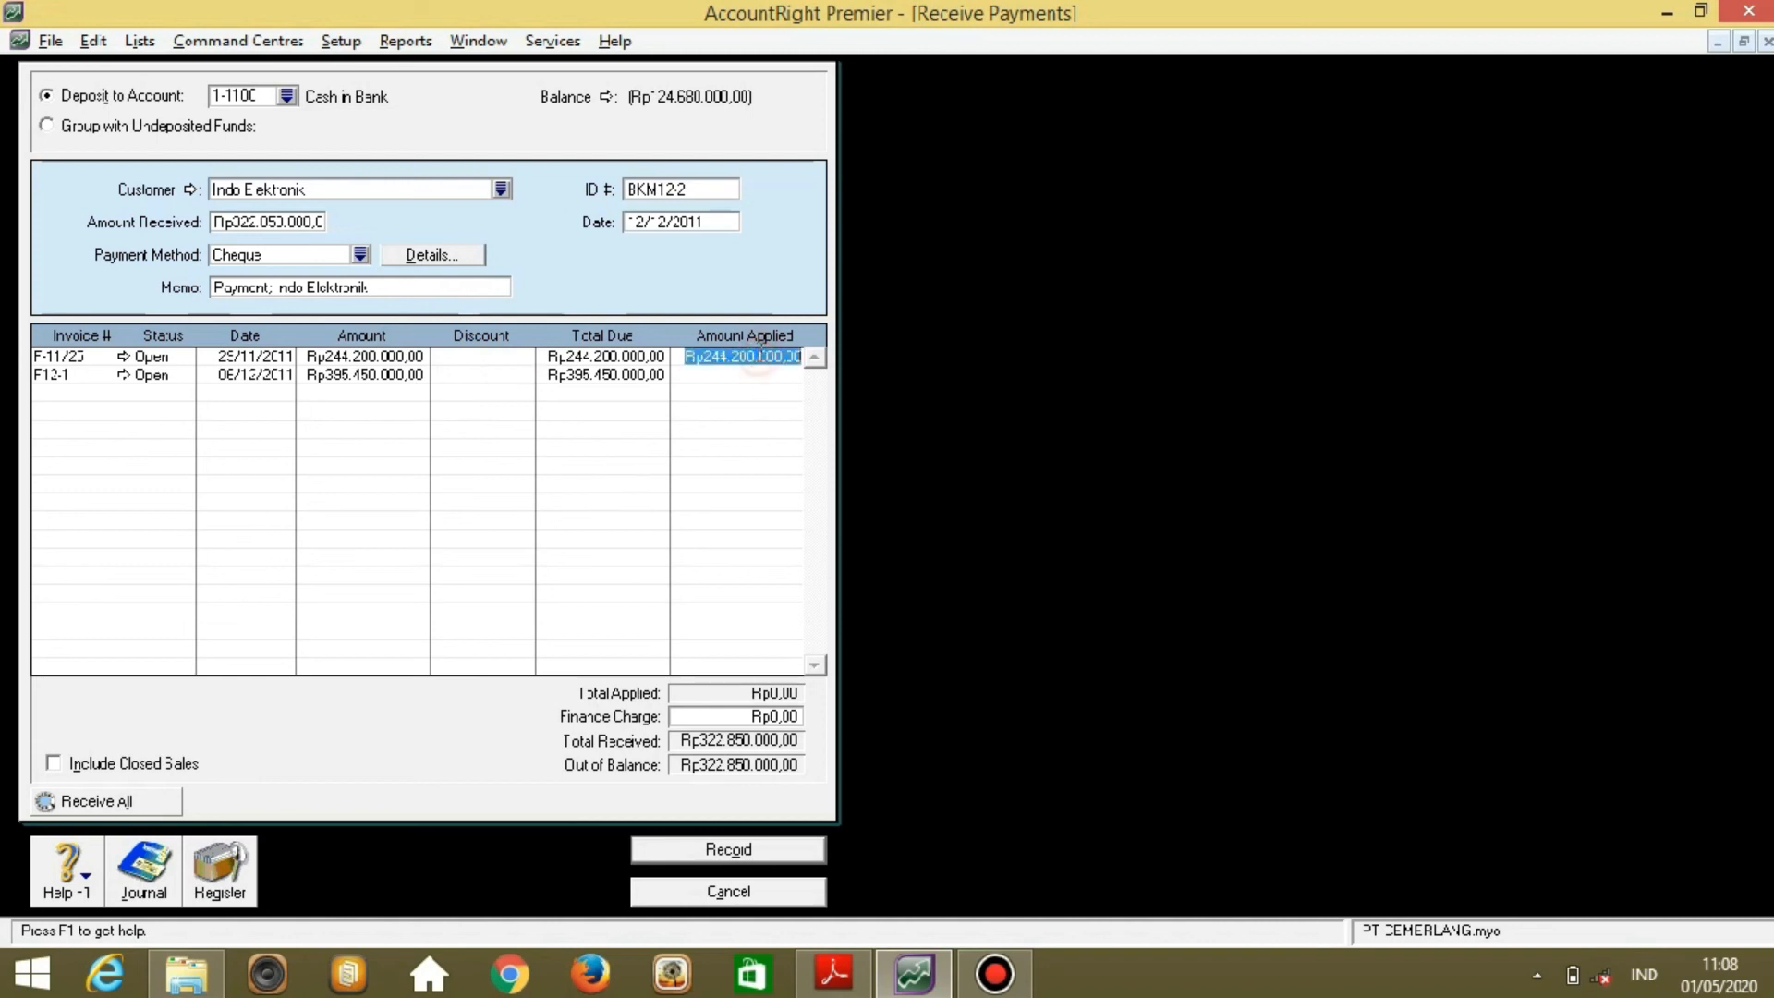
{"action": "left_click", "coordinate": [770, 373]}
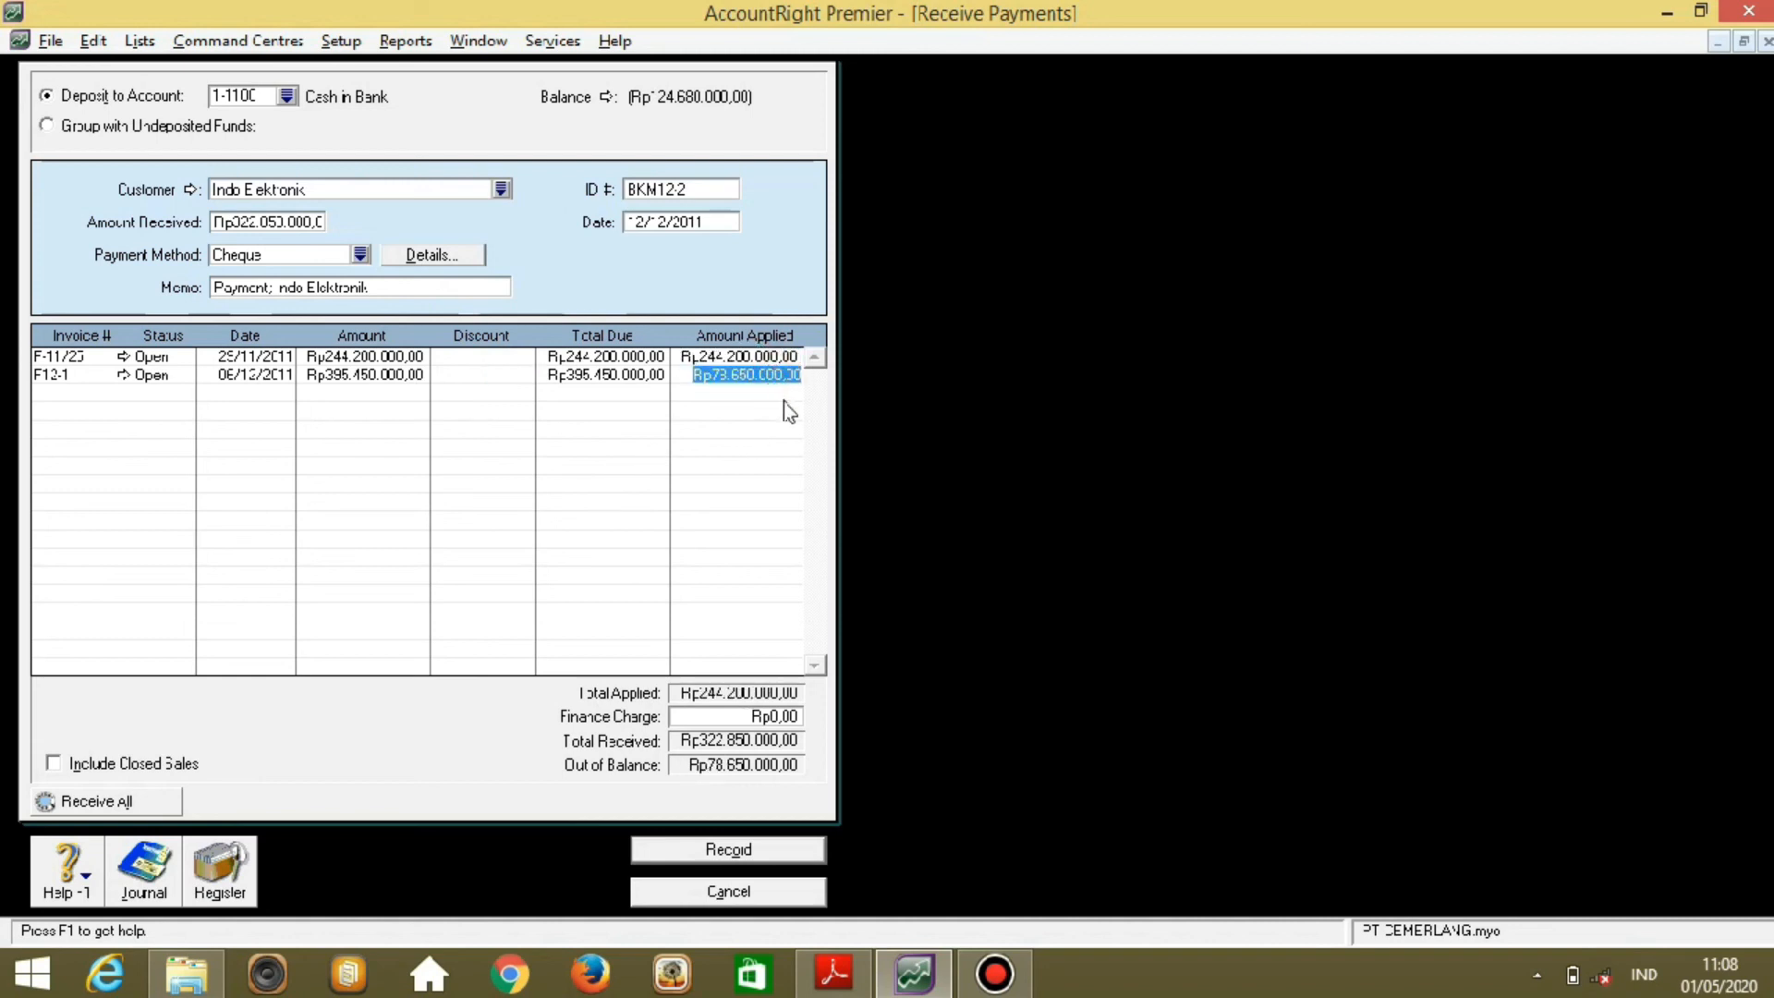
{"action": "key", "text": "Tab"}
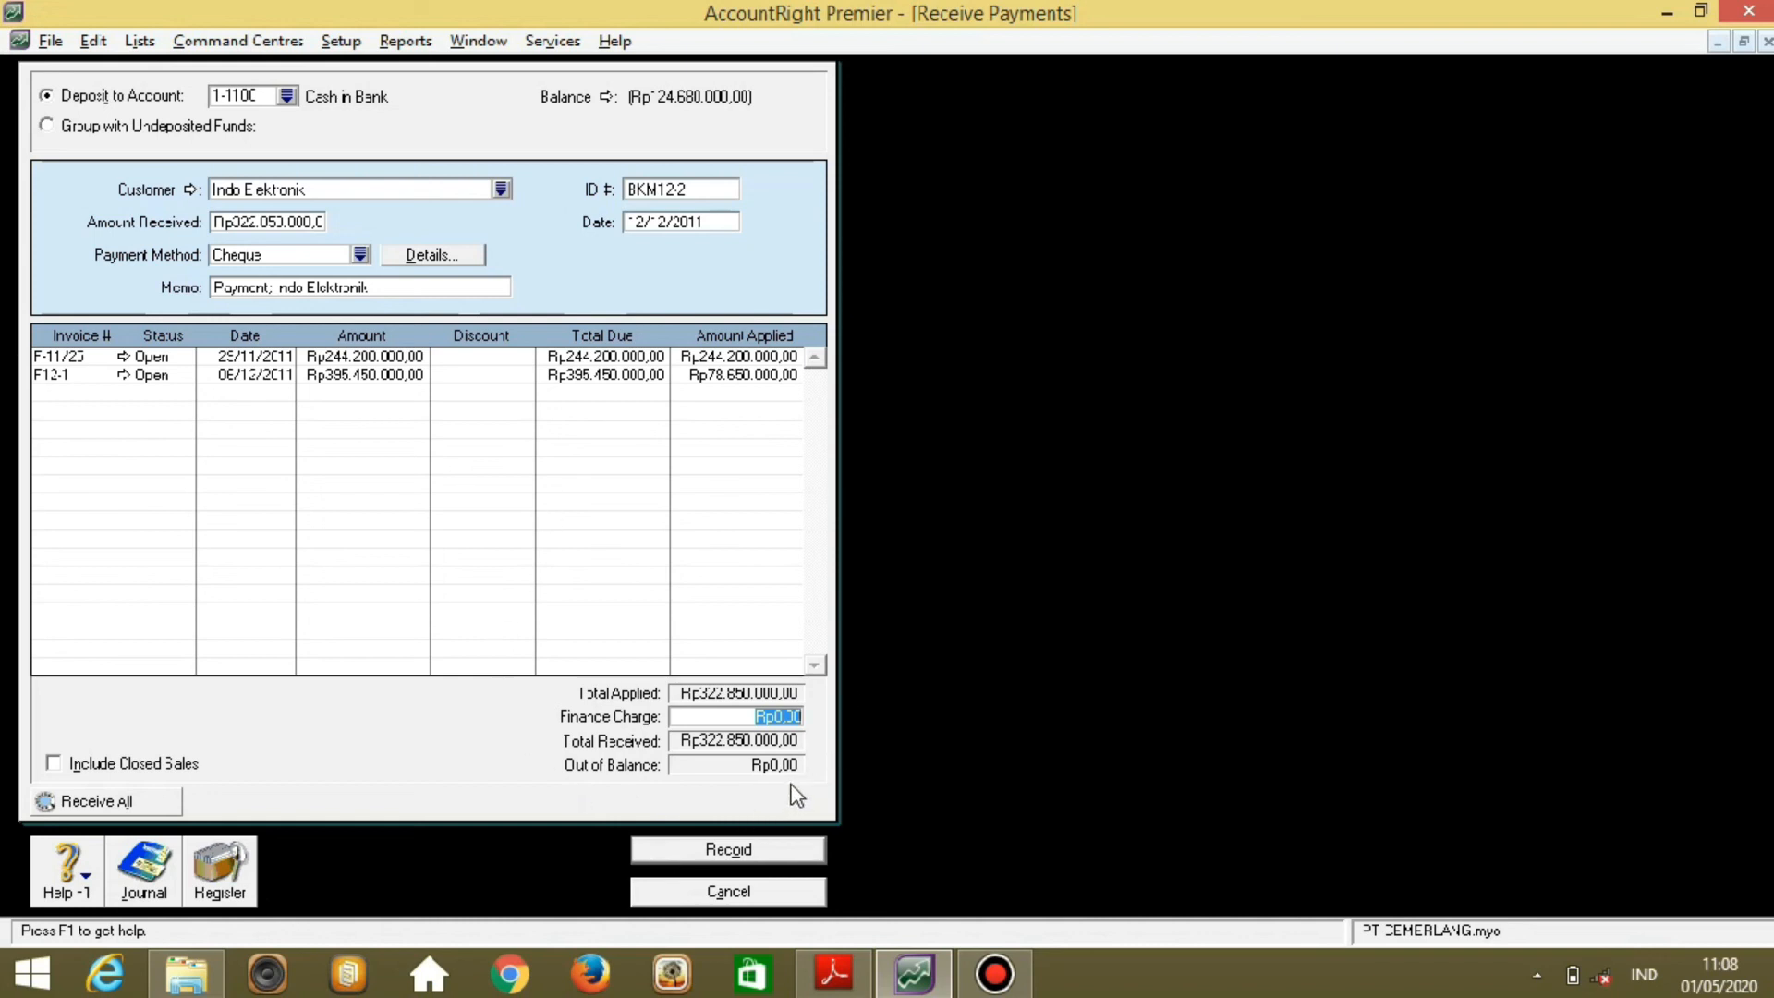
{"action": "left_click", "coordinate": [792, 852]}
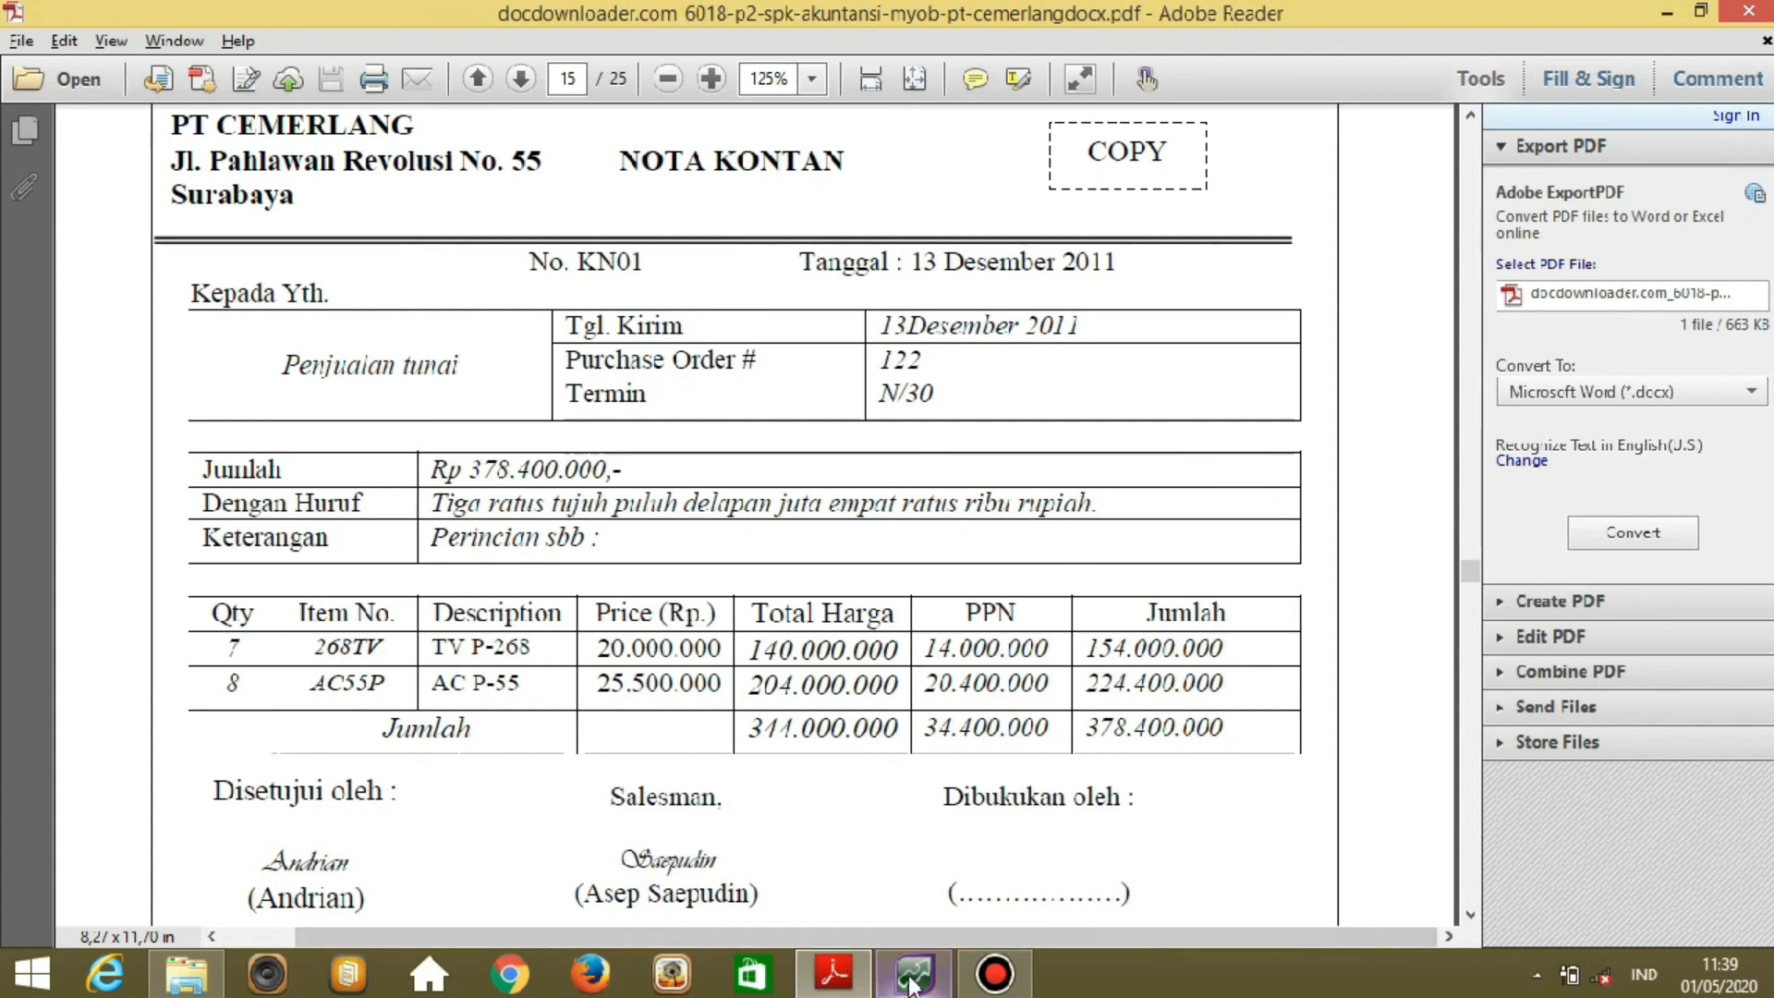
Return to MYOB AccountRight from Adobe Reader.
{"action": "left_click", "coordinate": [905, 785]}
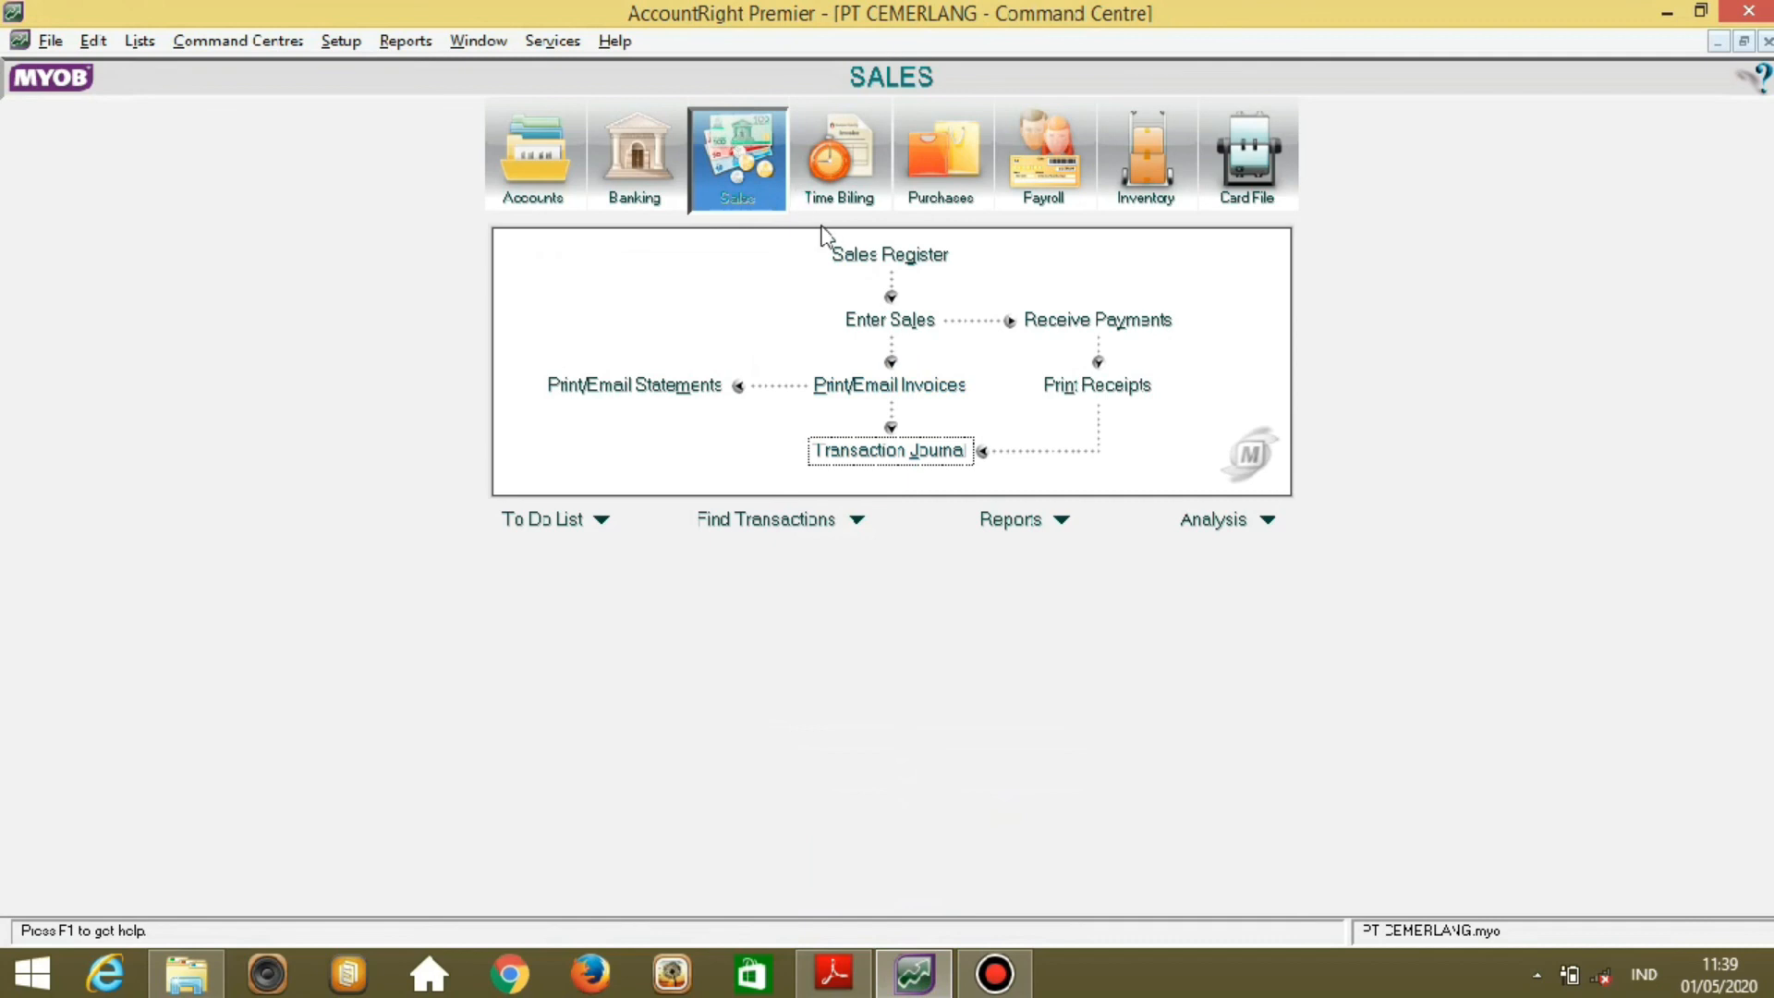
Start a new sales invoice KN01 for customer Penjualan Tunai.
{"action": "left_click", "coordinate": [879, 331]}
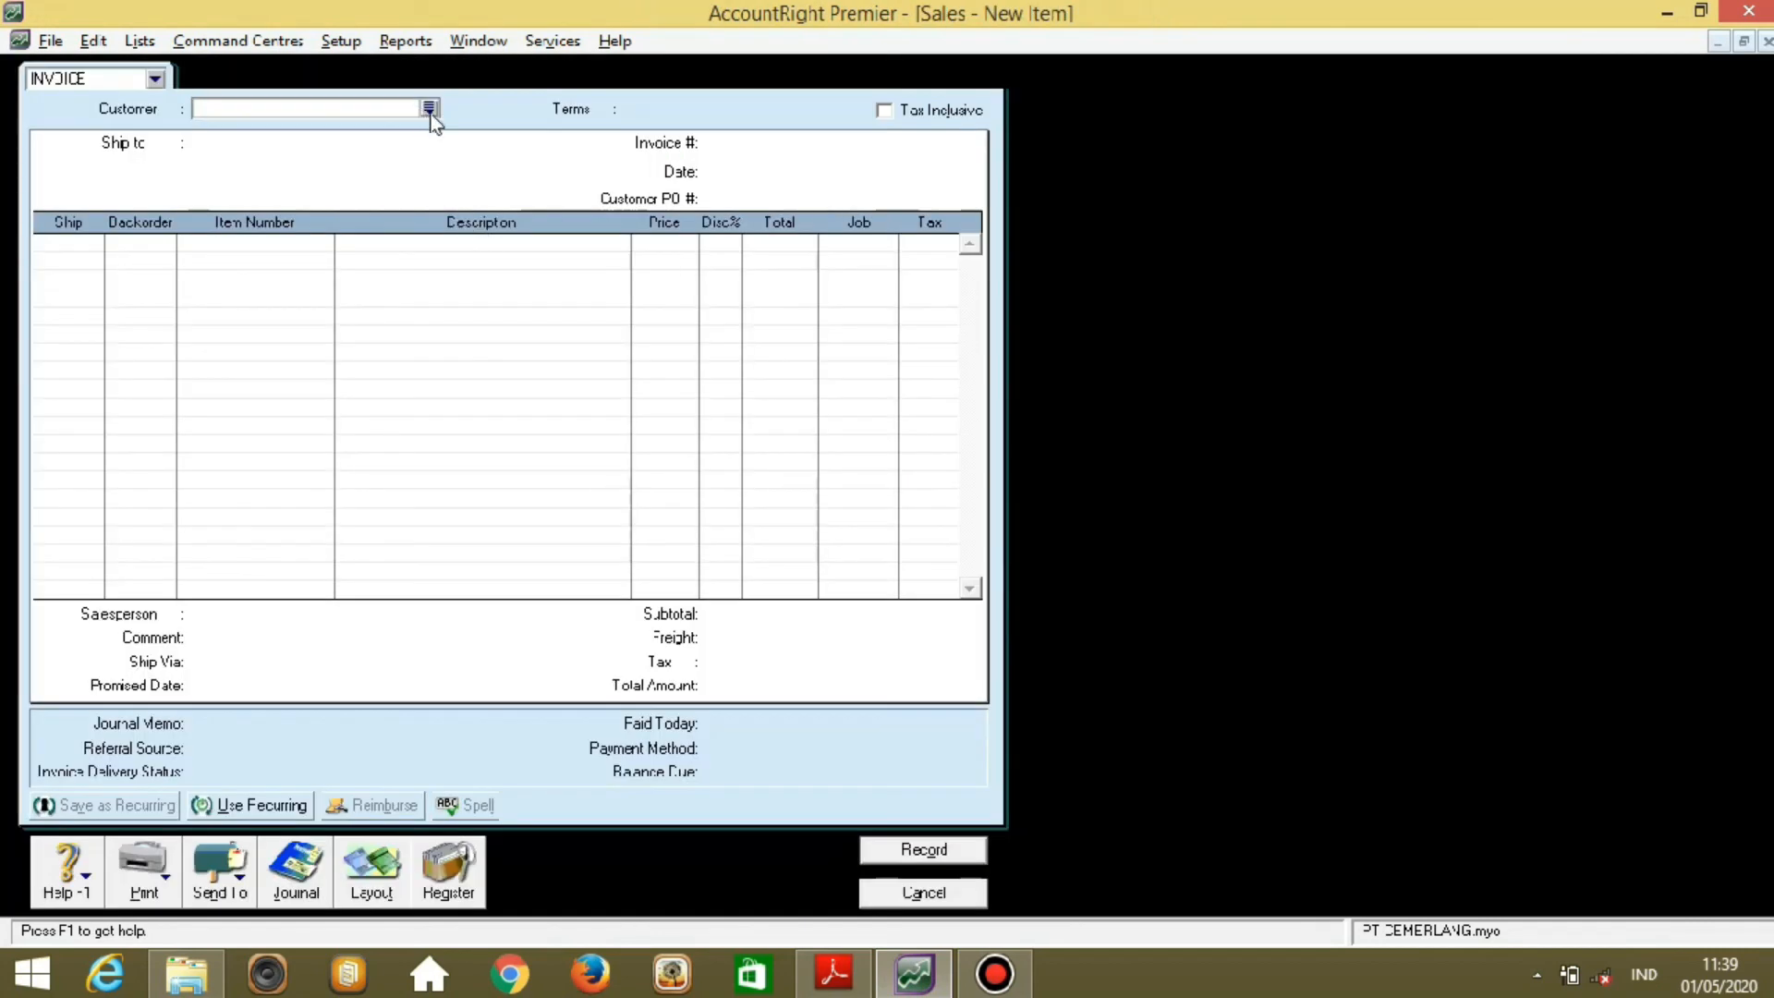
{"action": "left_click", "coordinate": [429, 109]}
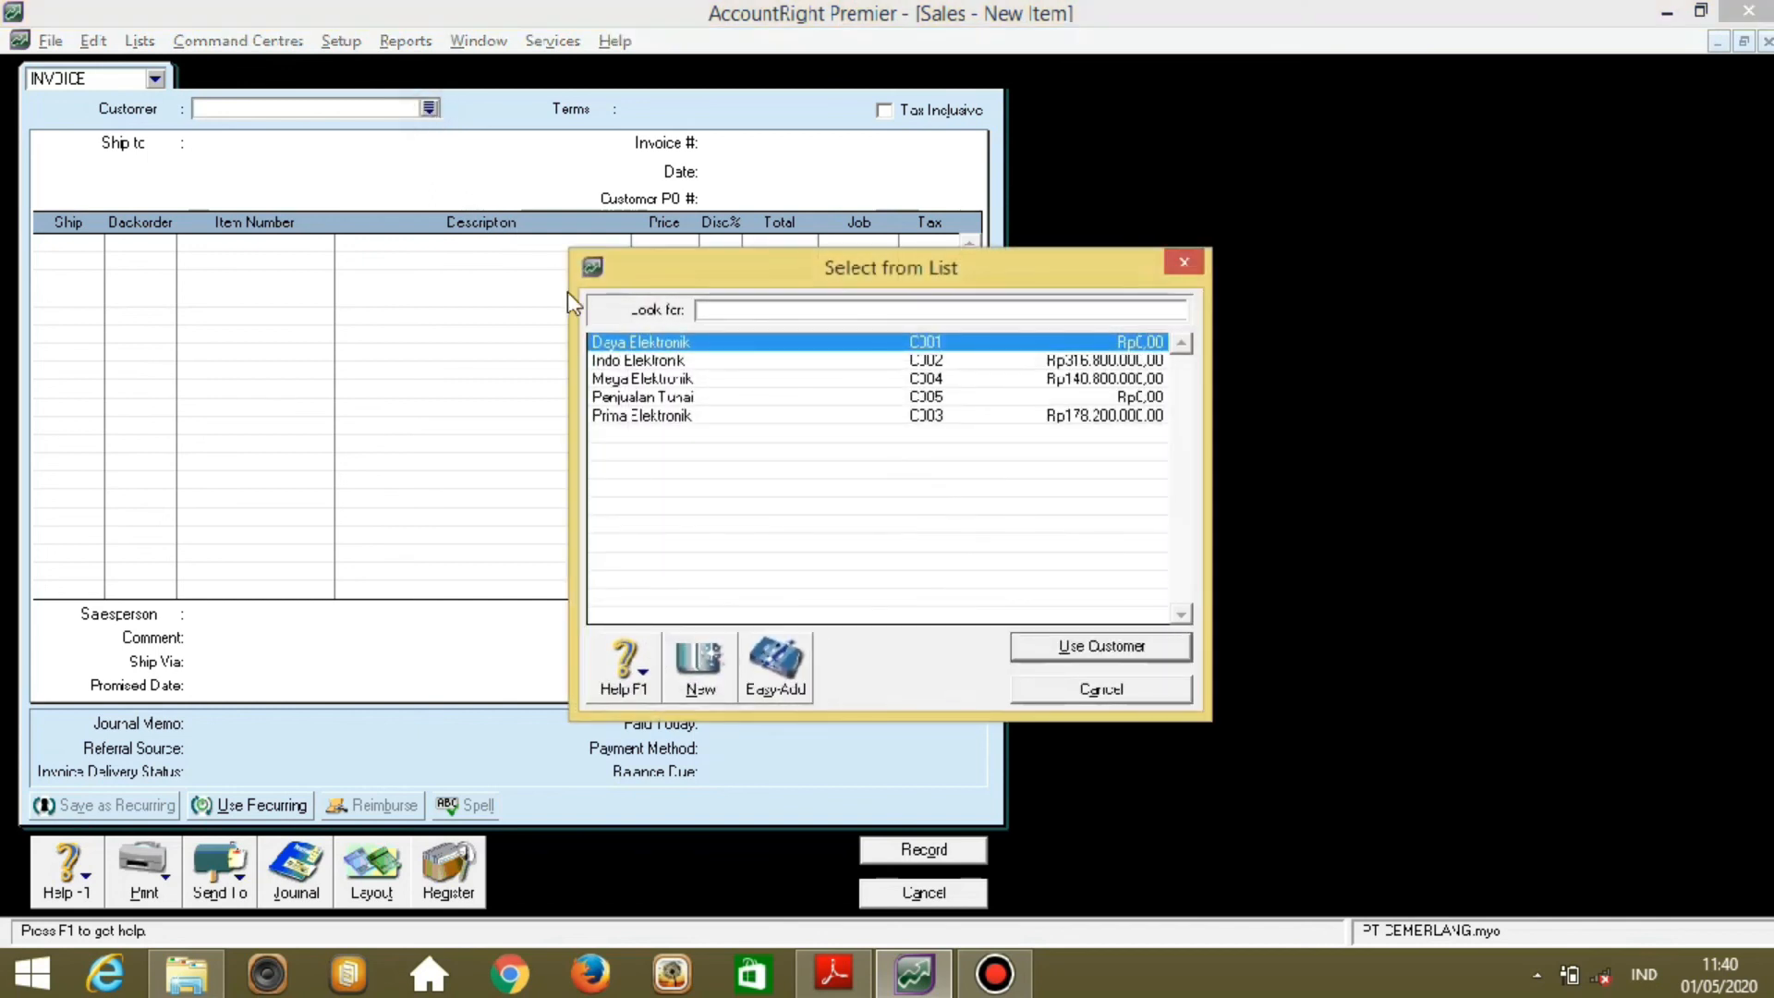
{"action": "left_click", "coordinate": [631, 398]}
{"action": "left_click", "coordinate": [1079, 646]}
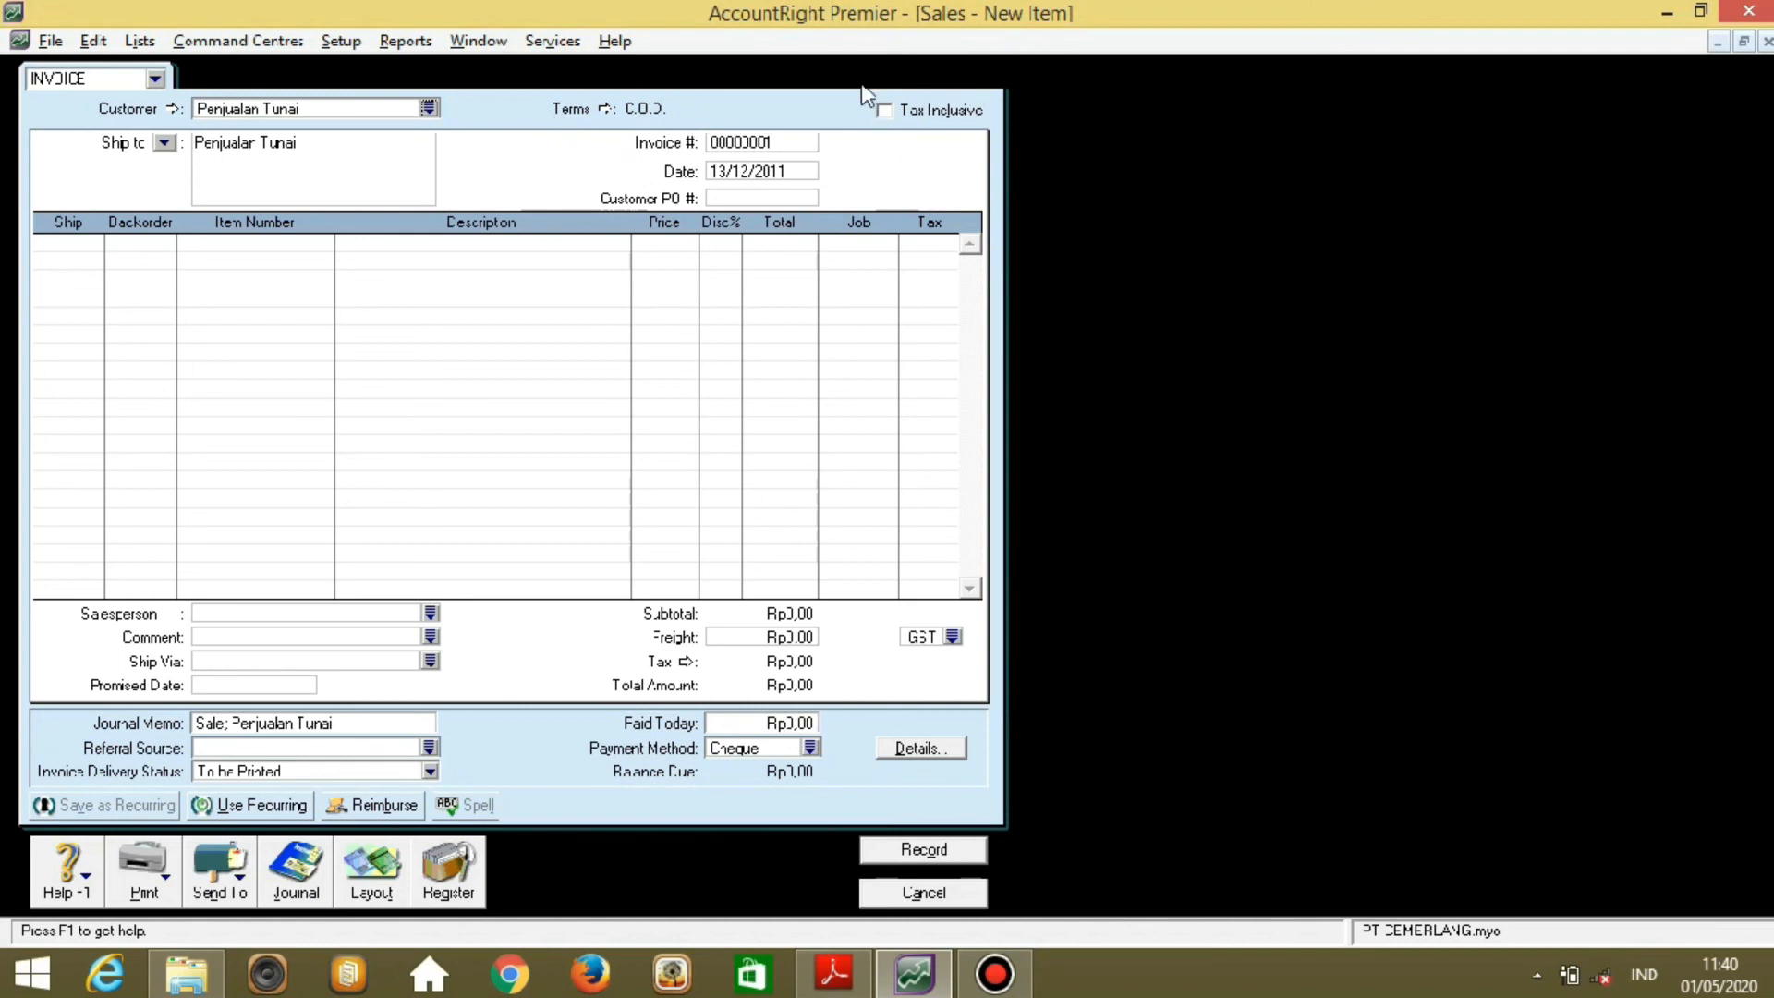
{"action": "left_click", "coordinate": [790, 145]}
{"action": "type", "text": "KN01"}
{"action": "key", "text": "Tab"}
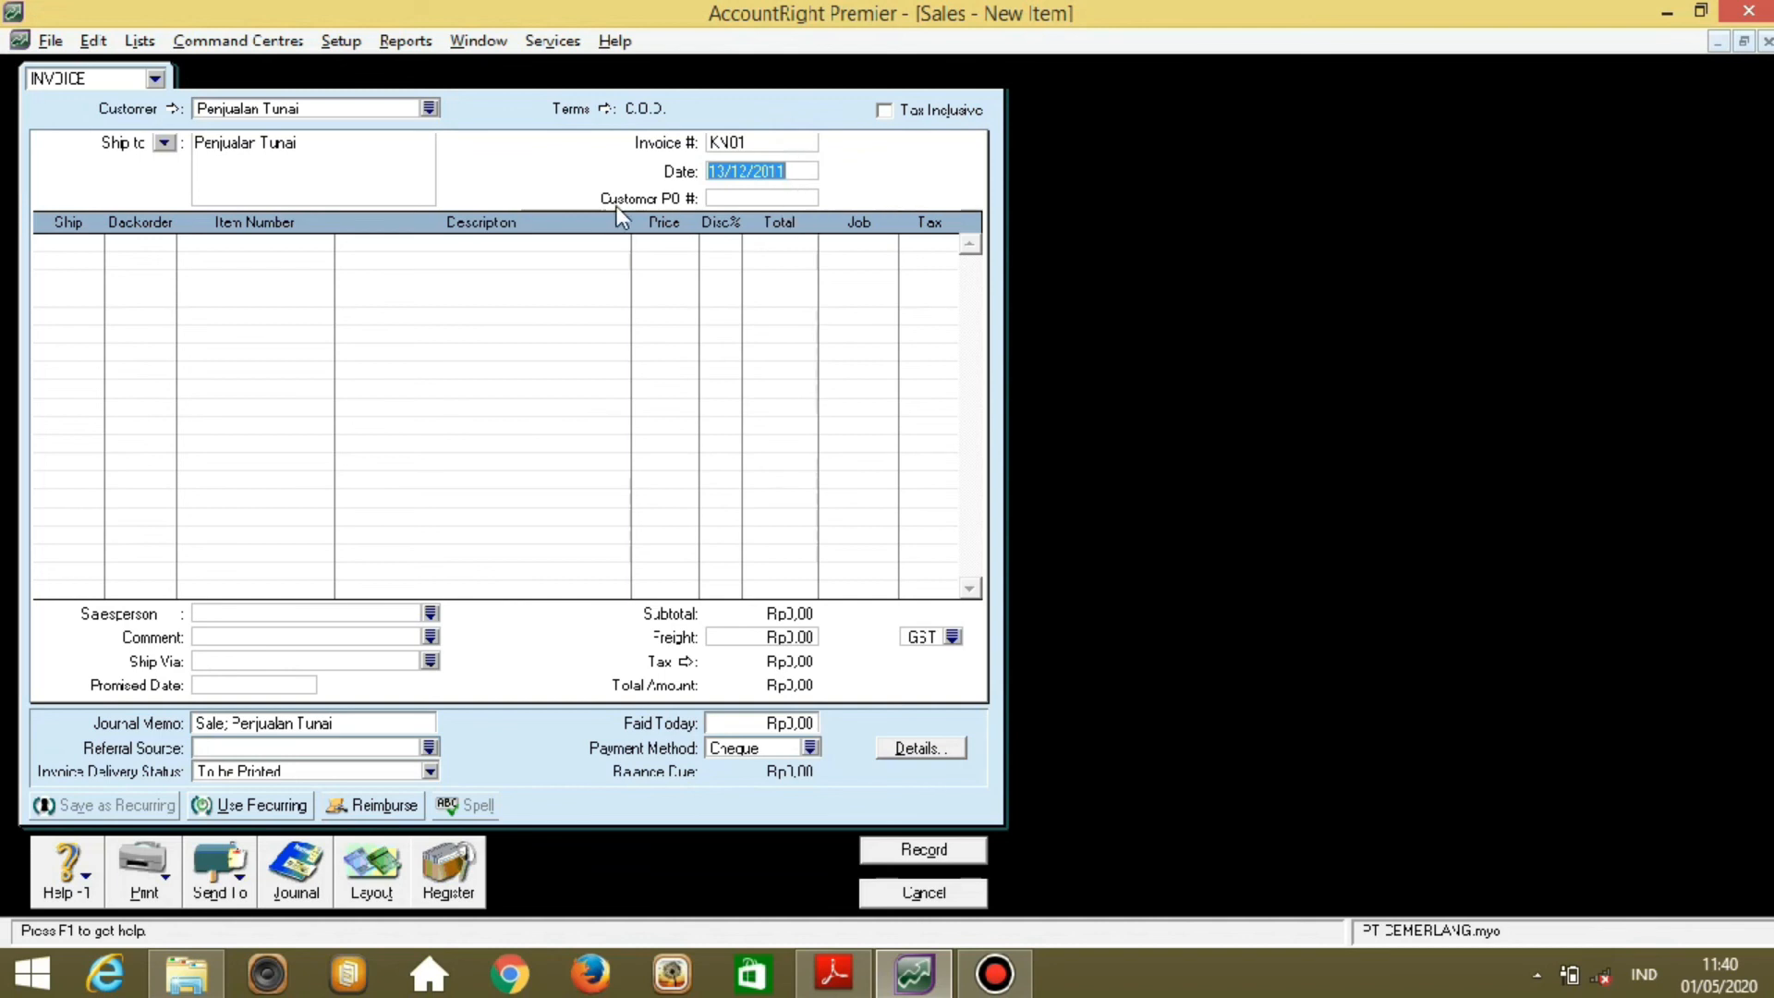
Add a first line of 7 × 268TV at 20.000.000 each.
{"action": "left_click", "coordinate": [69, 242]}
{"action": "type", "text": "7"}
{"action": "key", "text": "Tab"}
{"action": "key", "text": "Tab"}
{"action": "key", "text": "Tab"}
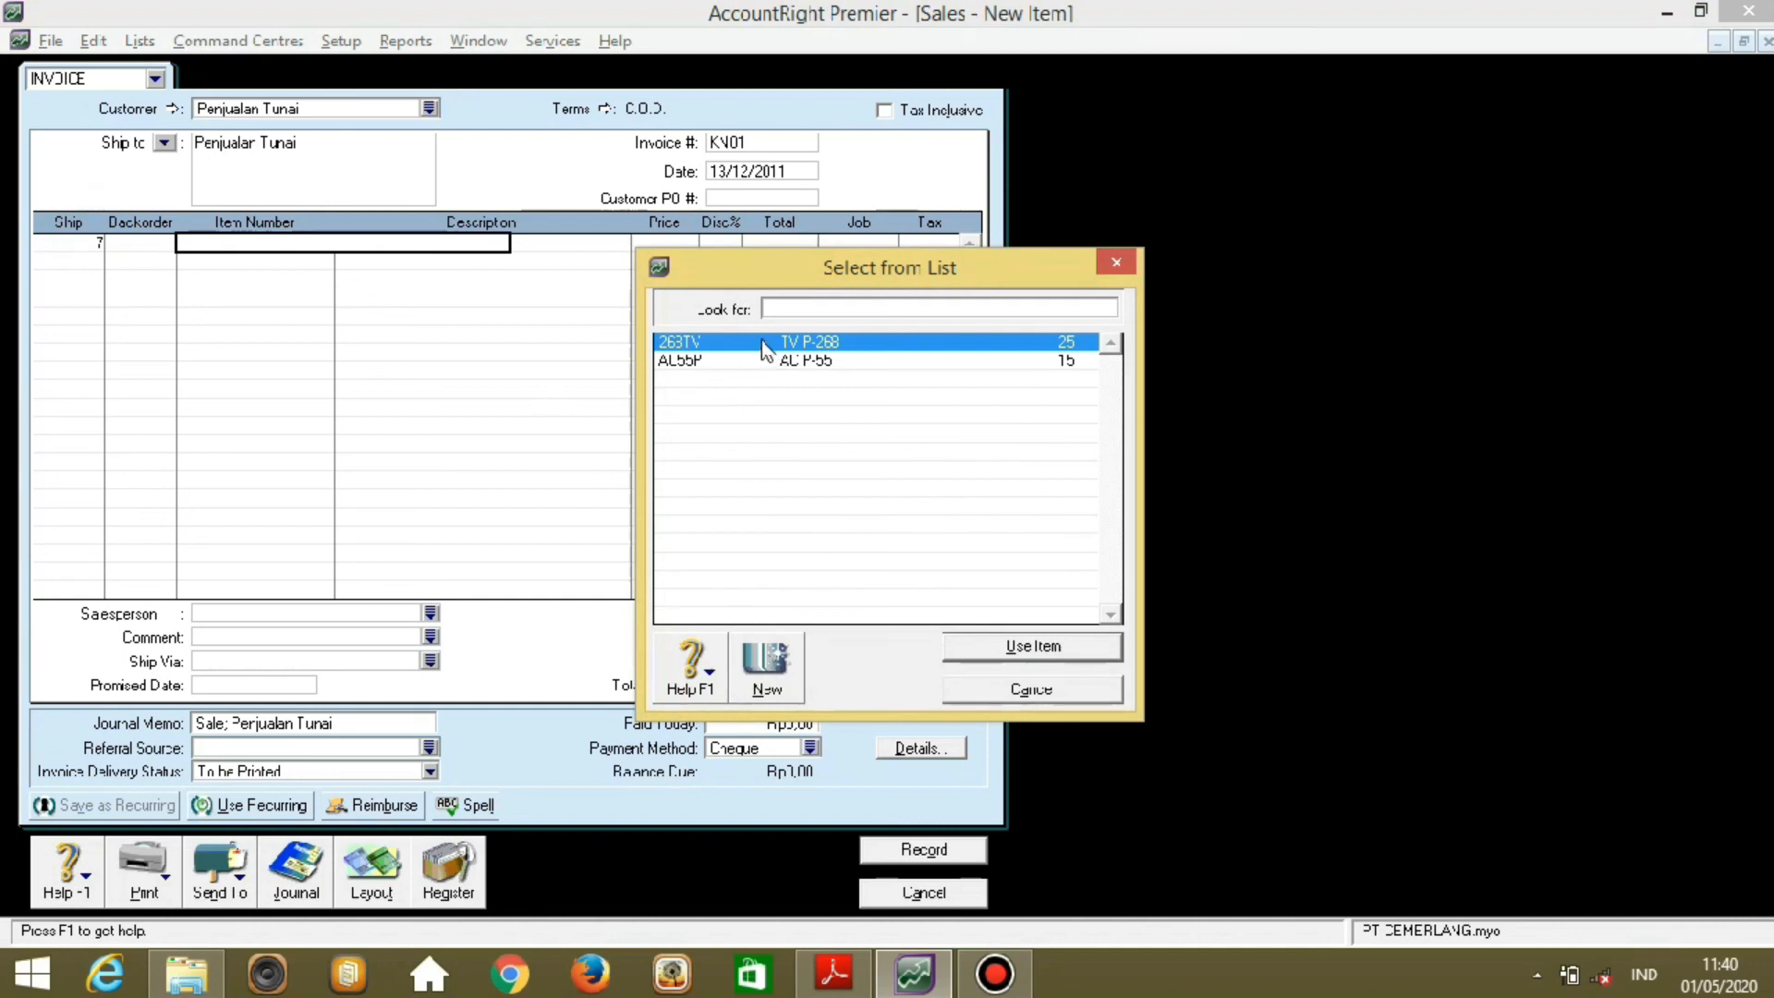
{"action": "left_click", "coordinate": [1071, 635]}
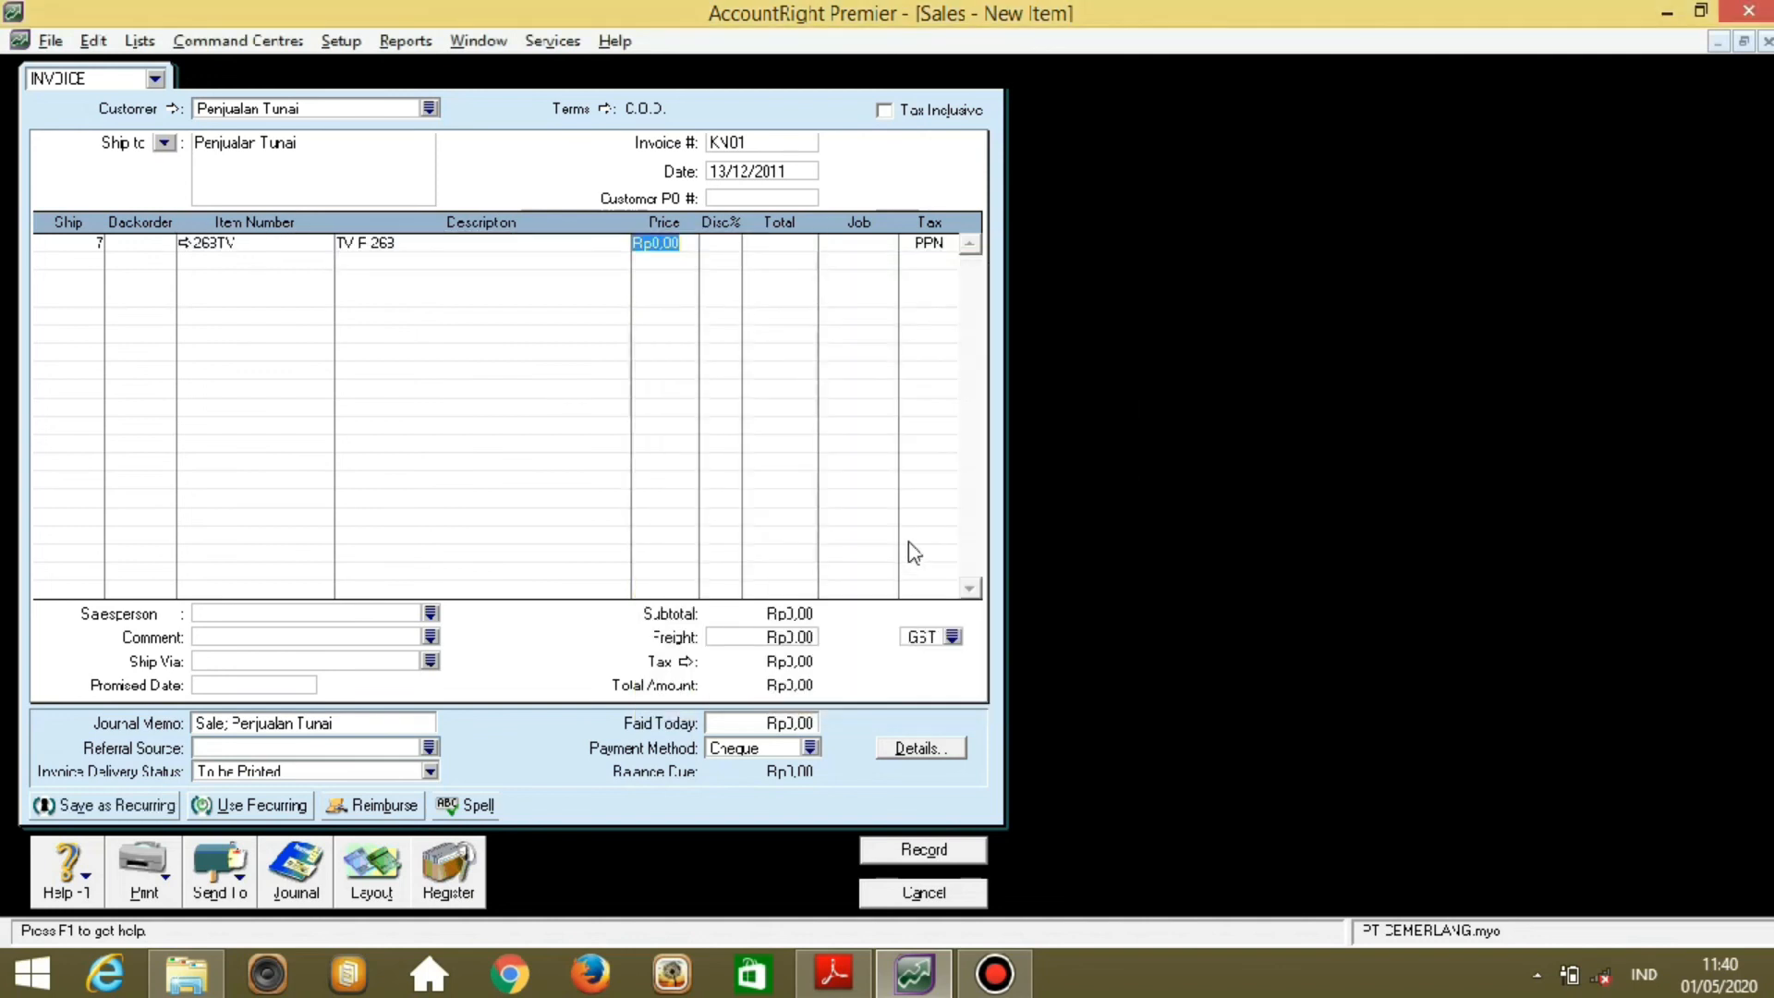
{"action": "type", "text": "2000000"}
{"action": "key", "text": "Tab"}
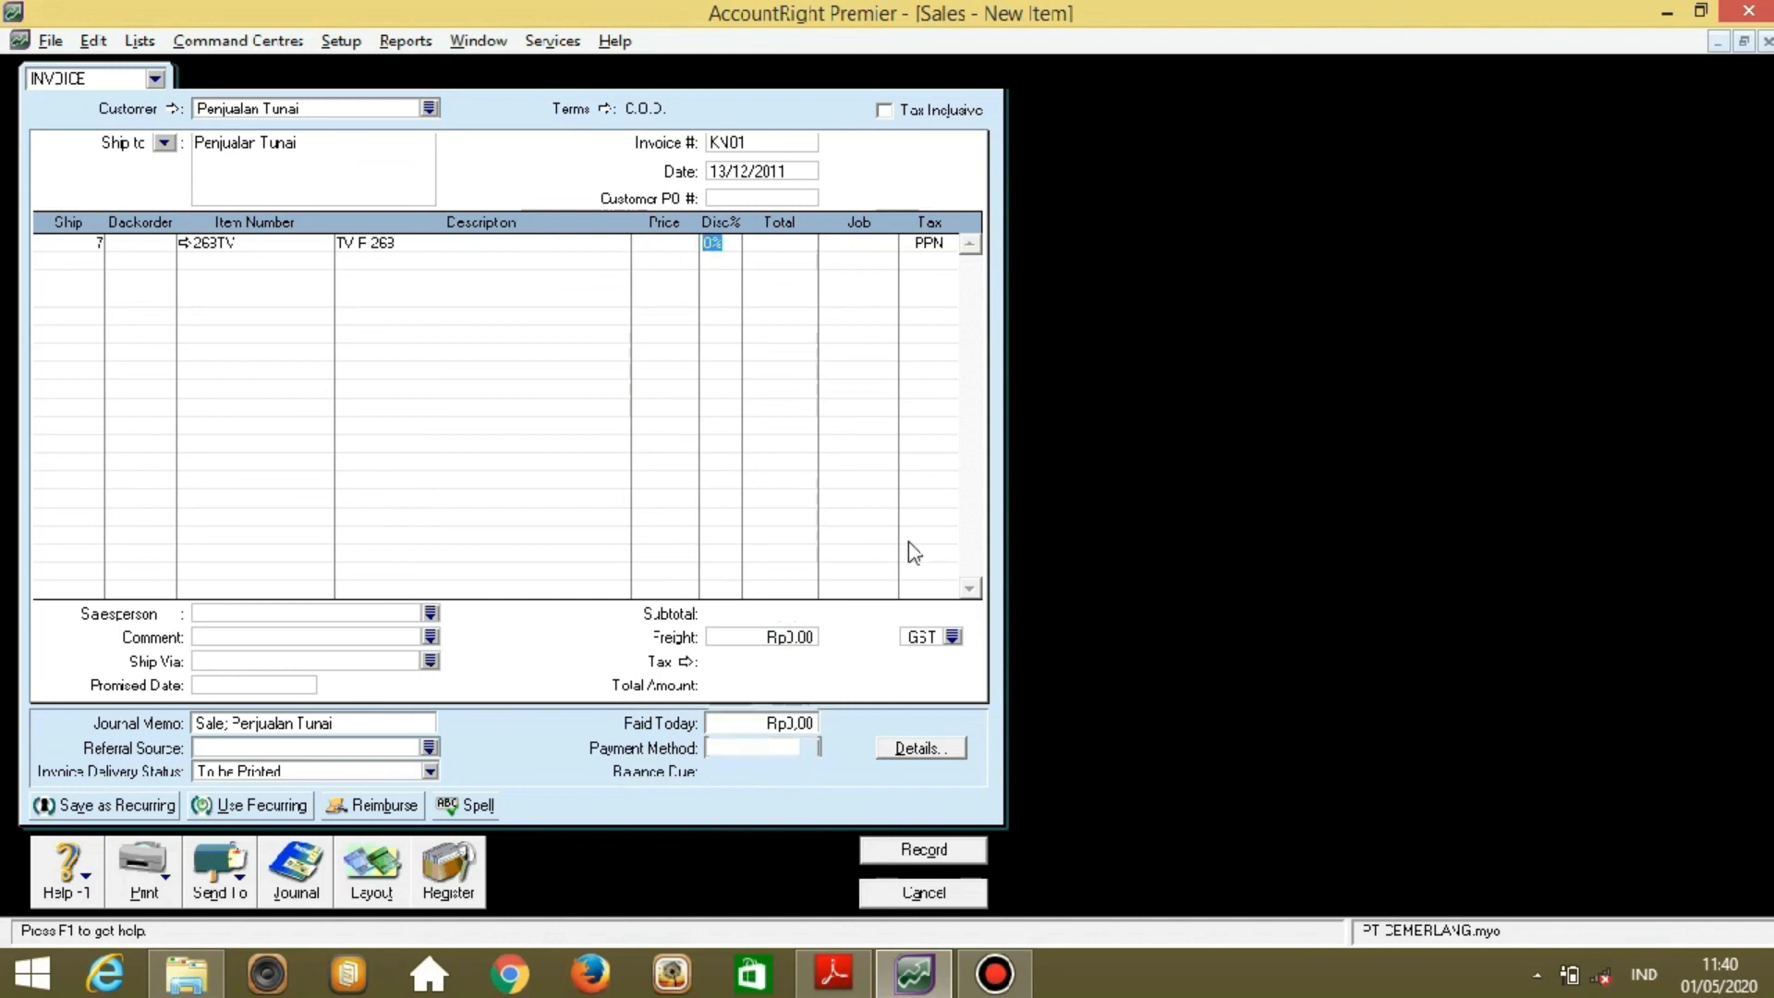
{"action": "key", "text": "Tab"}
{"action": "key", "text": "Tab"}
{"action": "key", "text": "Tab"}
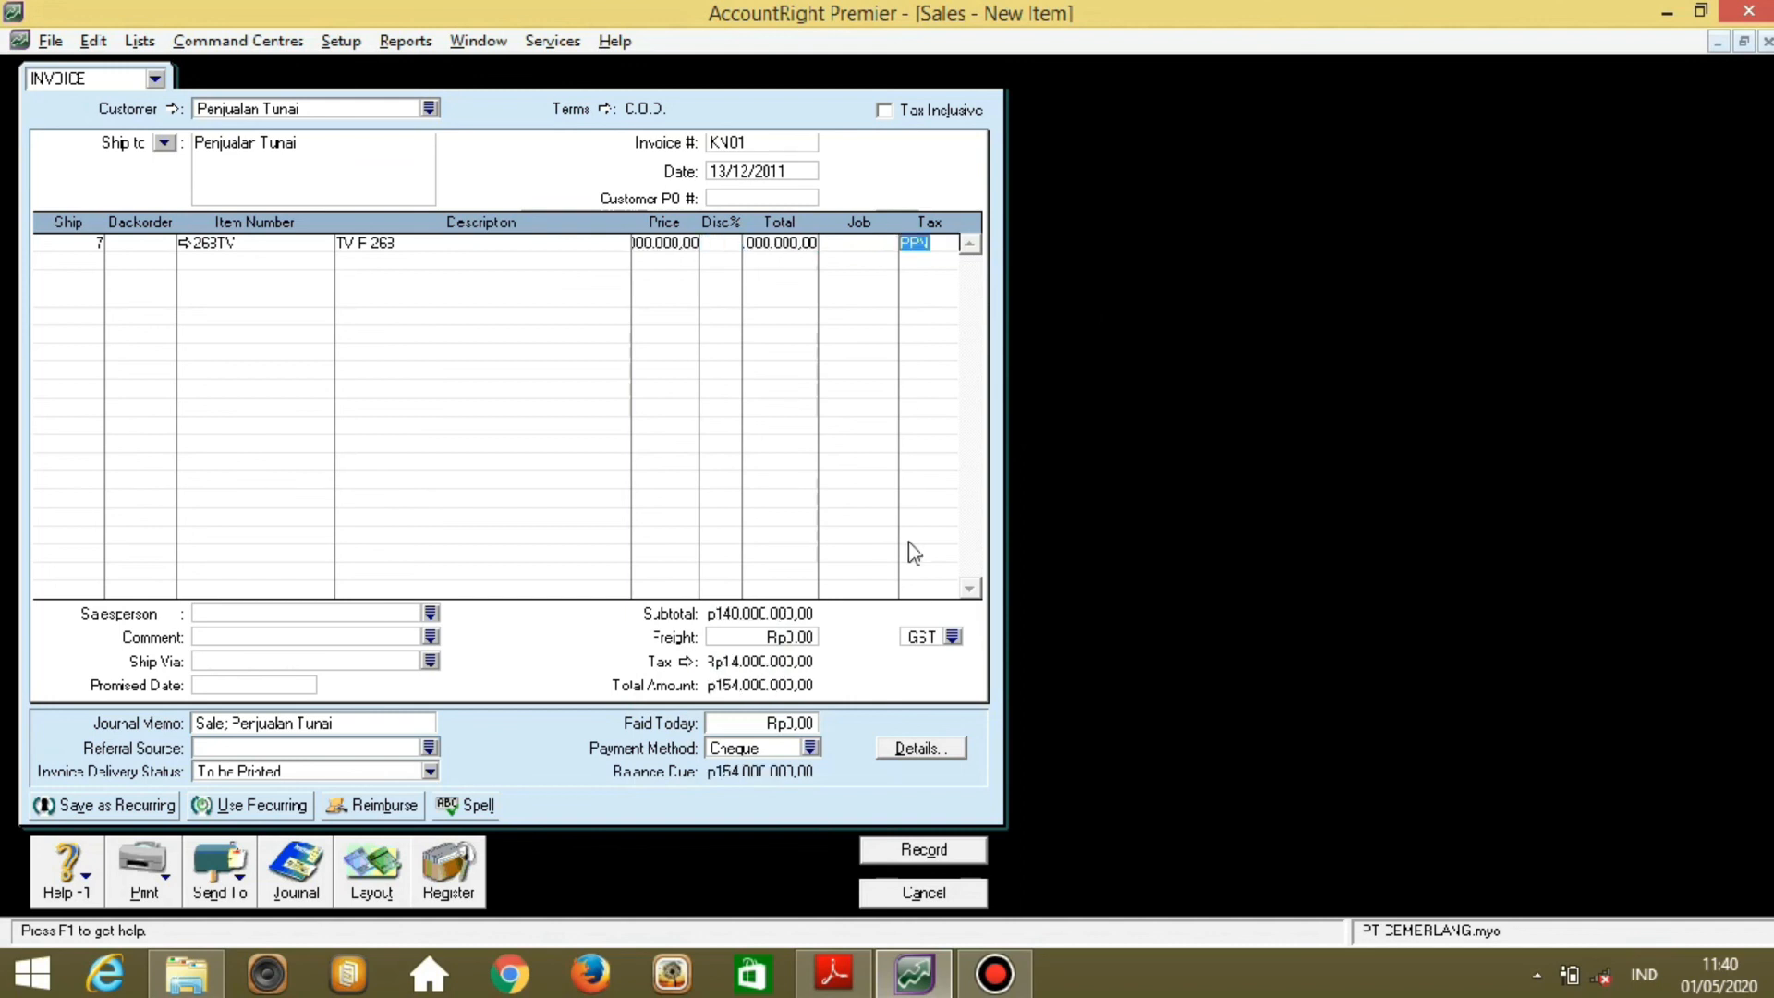
{"action": "key", "text": "Tab"}
Add a second line of 8 × AC55P at 25.500.000 each.
{"action": "type", "text": "8"}
{"action": "key", "text": "Tab"}
{"action": "key", "text": "Tab"}
{"action": "key", "text": "Tab"}
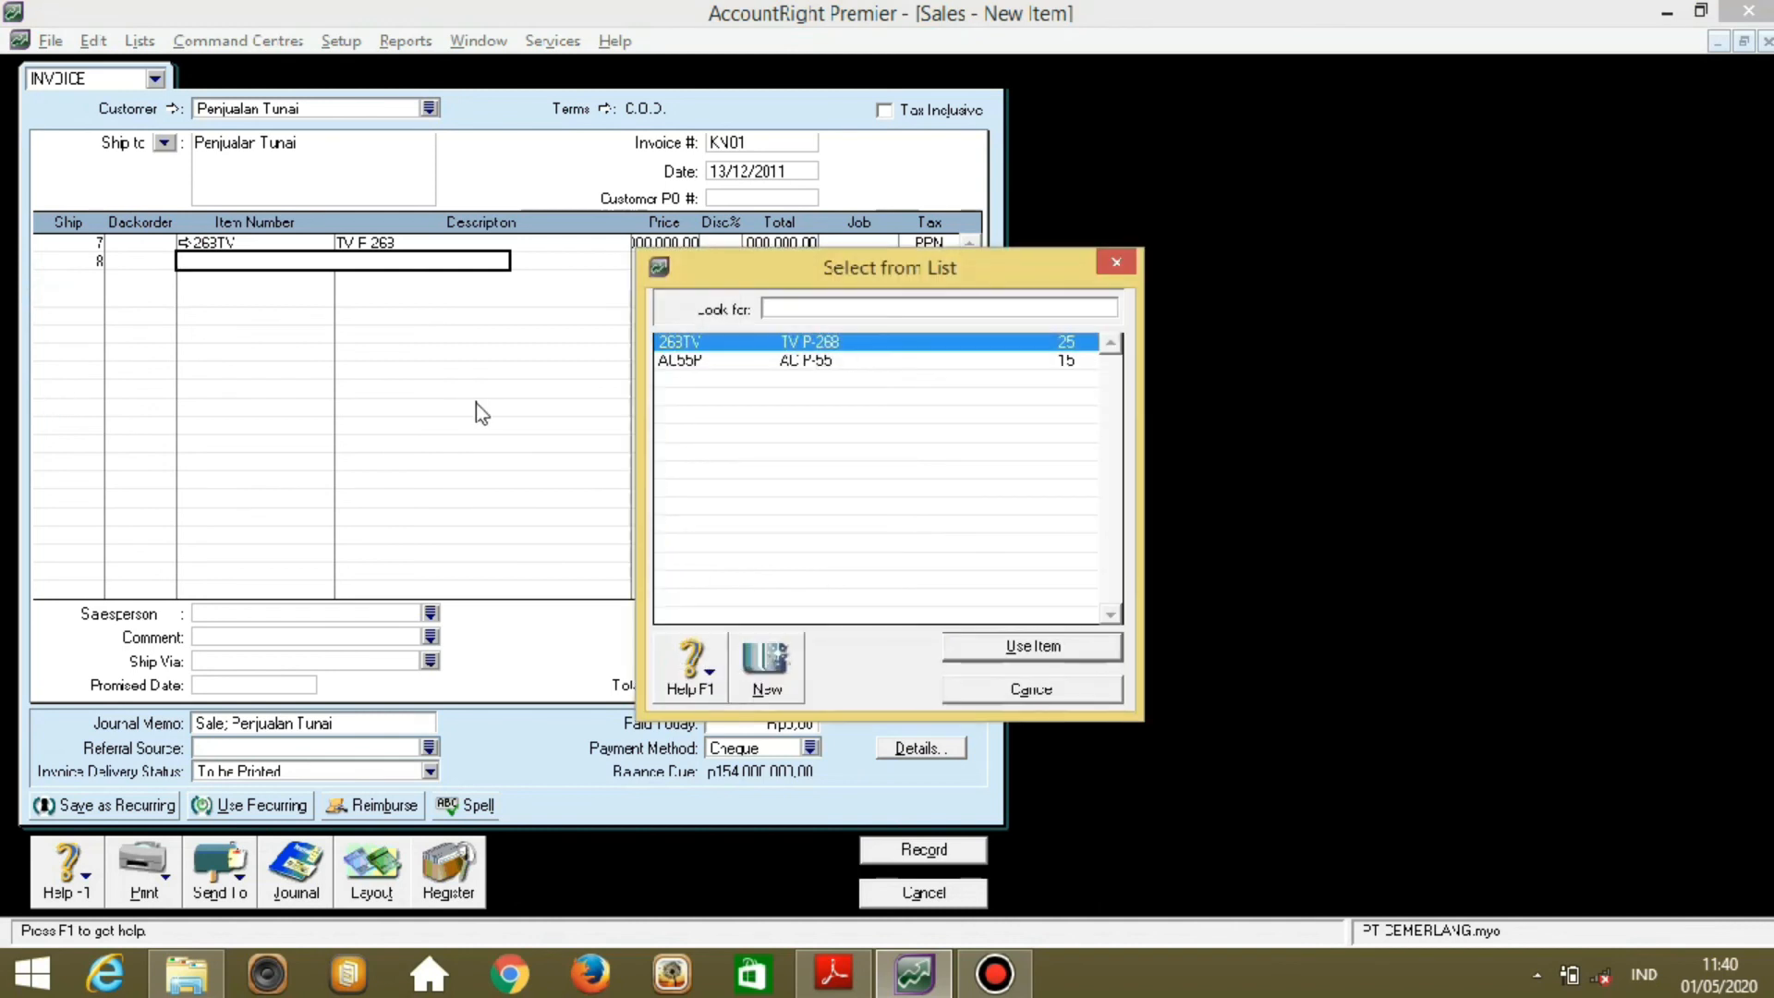
{"action": "left_click", "coordinate": [783, 362]}
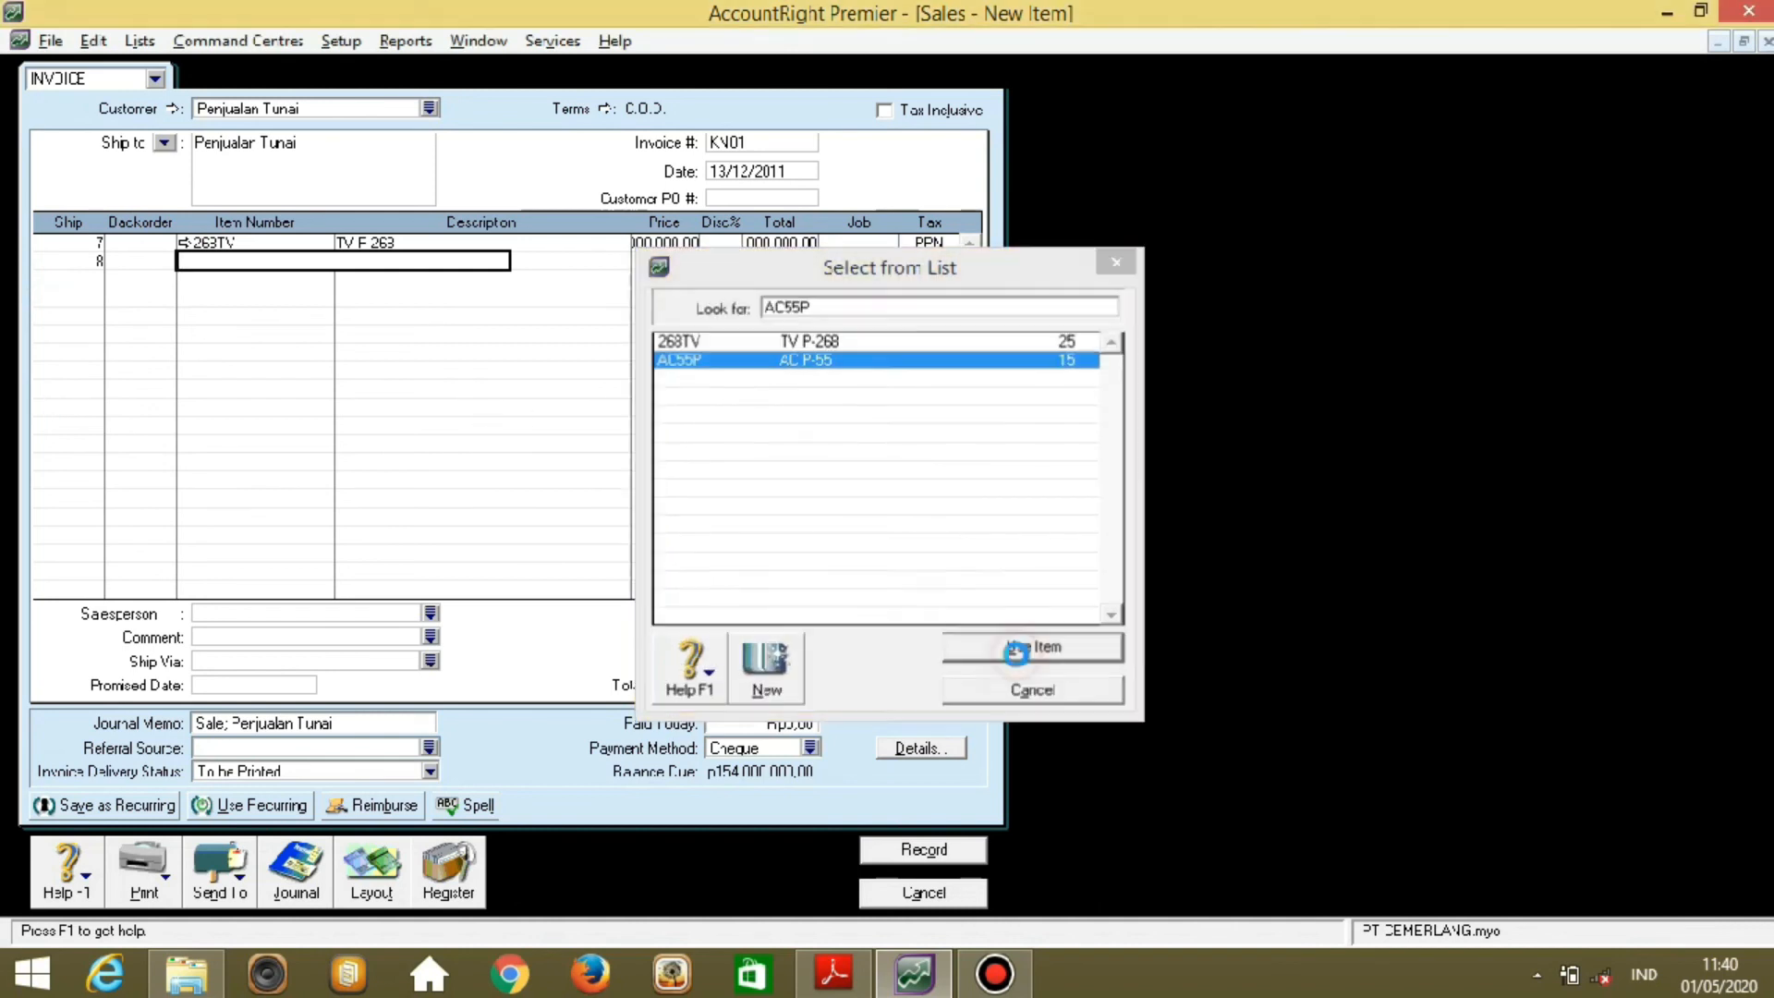
{"action": "left_click", "coordinate": [1023, 652]}
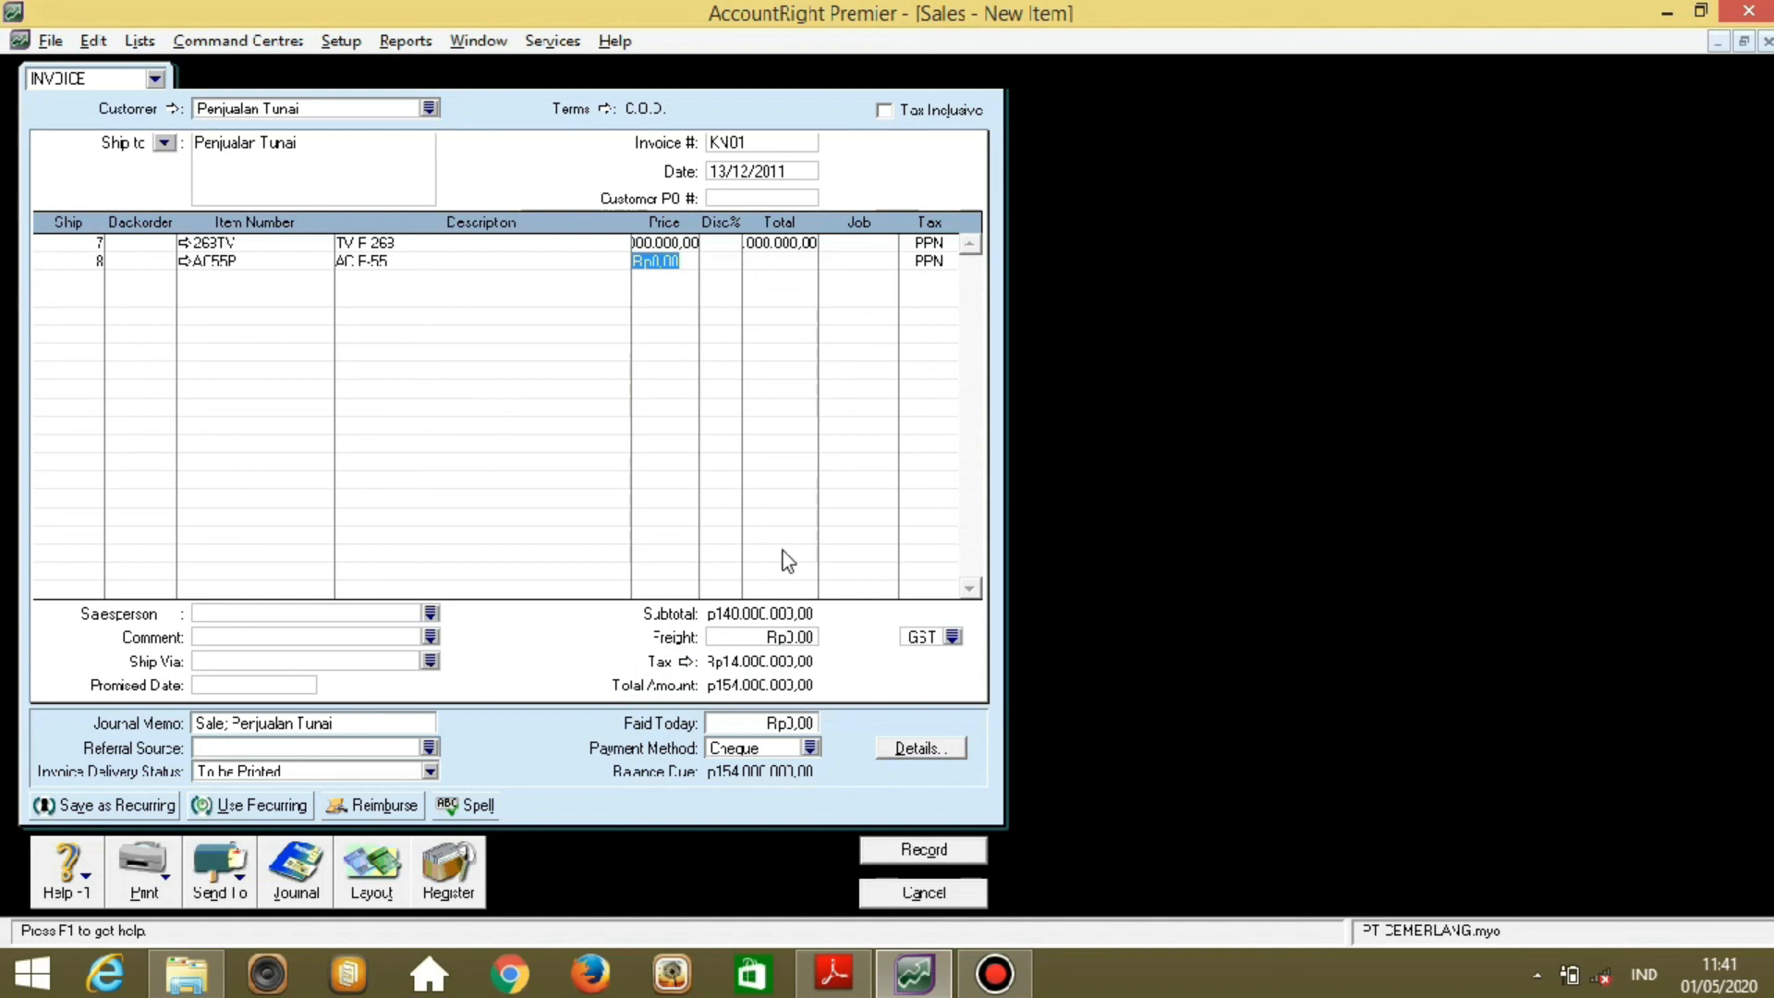
{"action": "type", "text": "25500000"}
{"action": "key", "text": "Tab"}
{"action": "key", "text": "Tab"}
{"action": "key", "text": "Tab"}
{"action": "key", "text": "Tab"}
{"action": "key", "text": "Tab"}
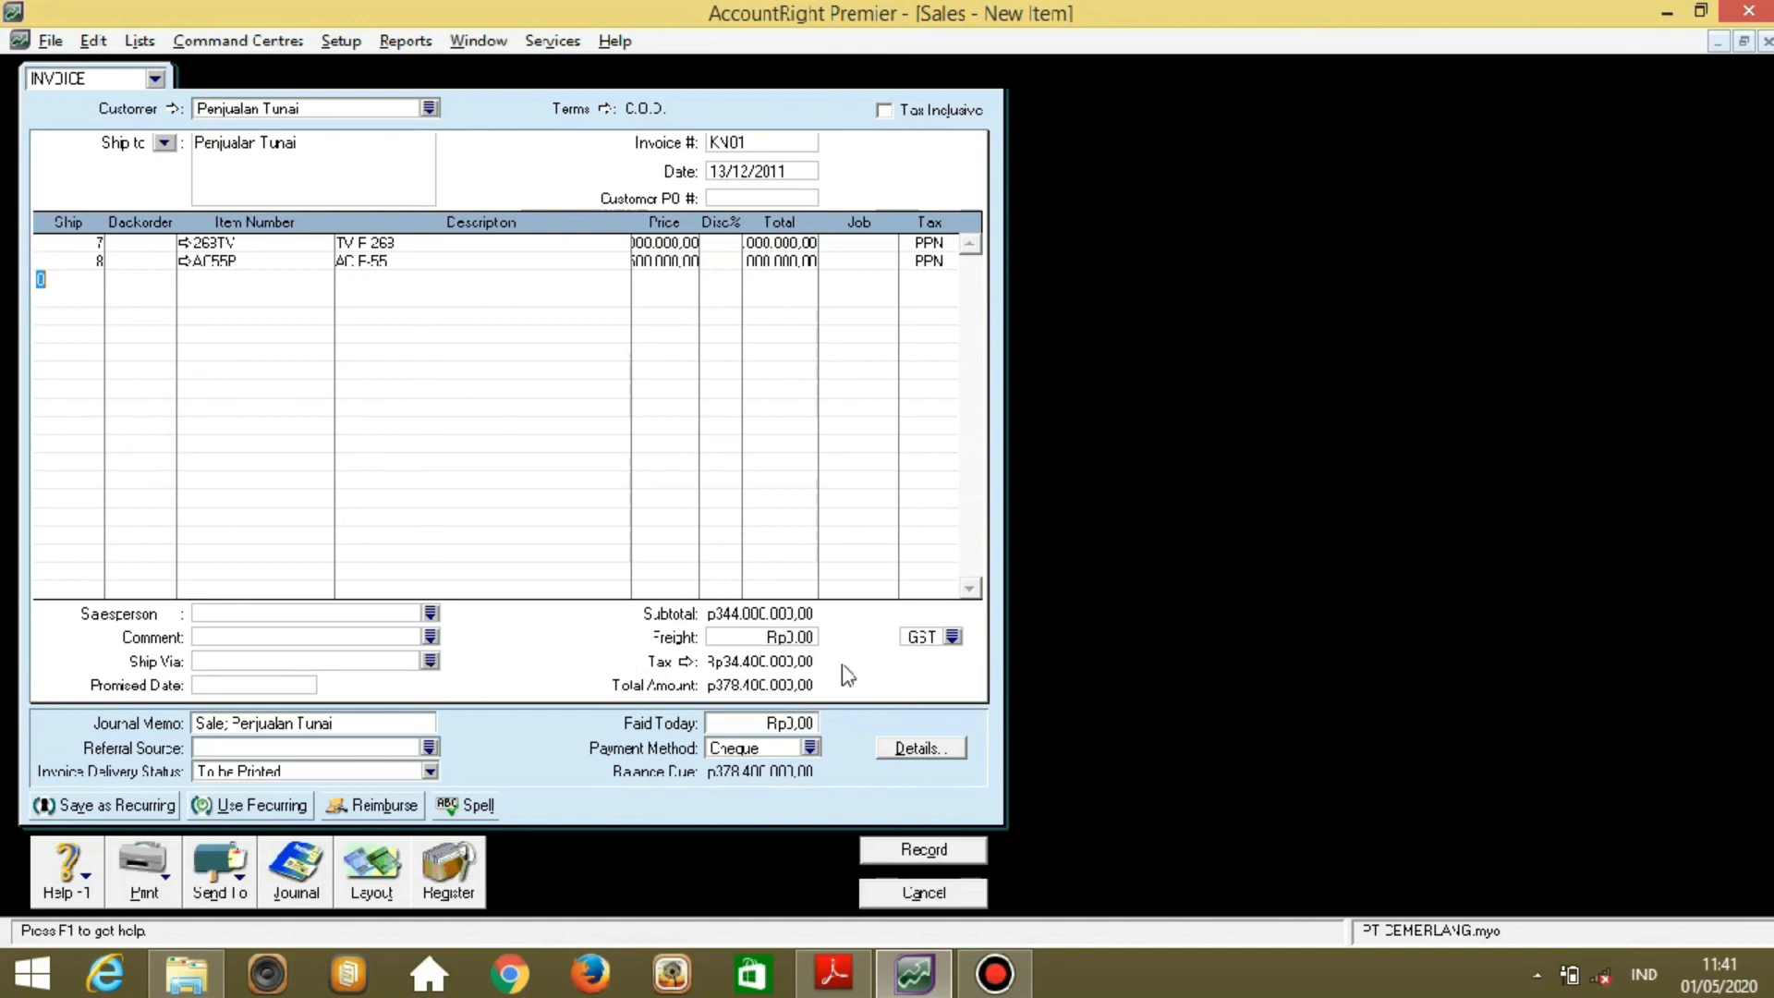
Set the invoice's freight tax code to PPN.
{"action": "left_click", "coordinate": [951, 637]}
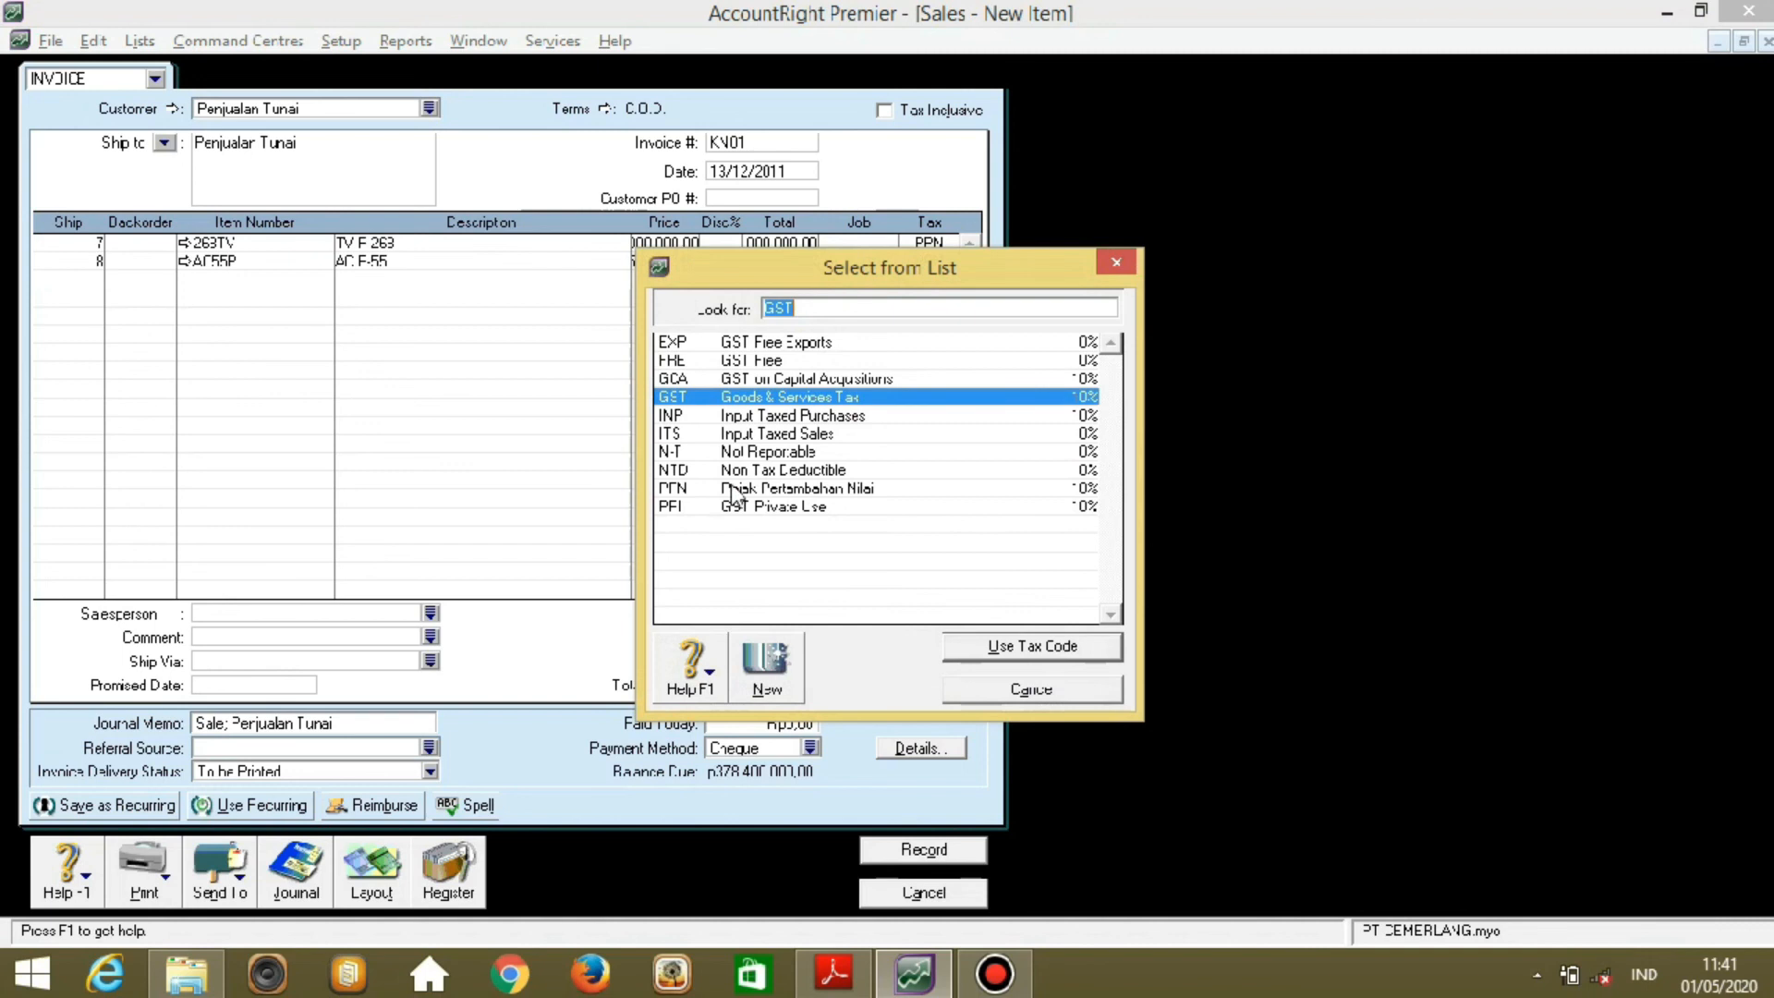
{"action": "left_click", "coordinate": [733, 489]}
{"action": "left_click", "coordinate": [979, 650]}
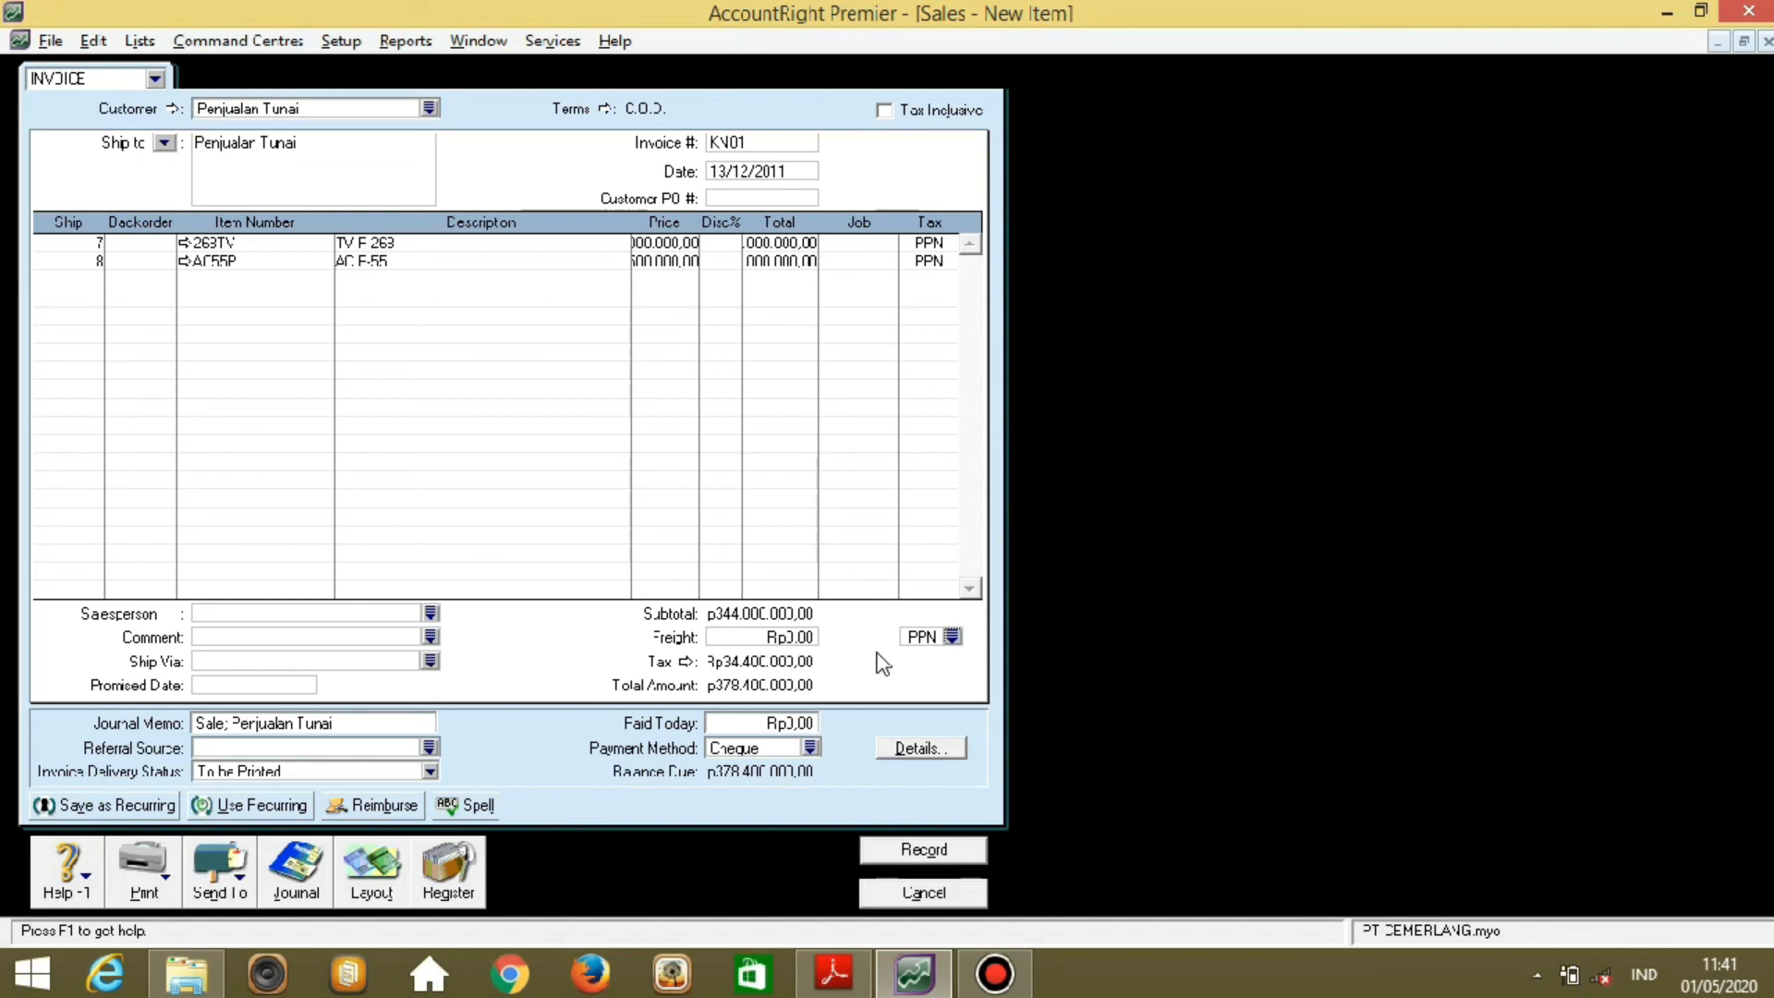
Enter the full Rp378.400.000 as paid today and record the cash sale.
{"action": "left_click", "coordinate": [800, 728]}
{"action": "type", "text": "373400000"}
{"action": "key", "text": "Tab"}
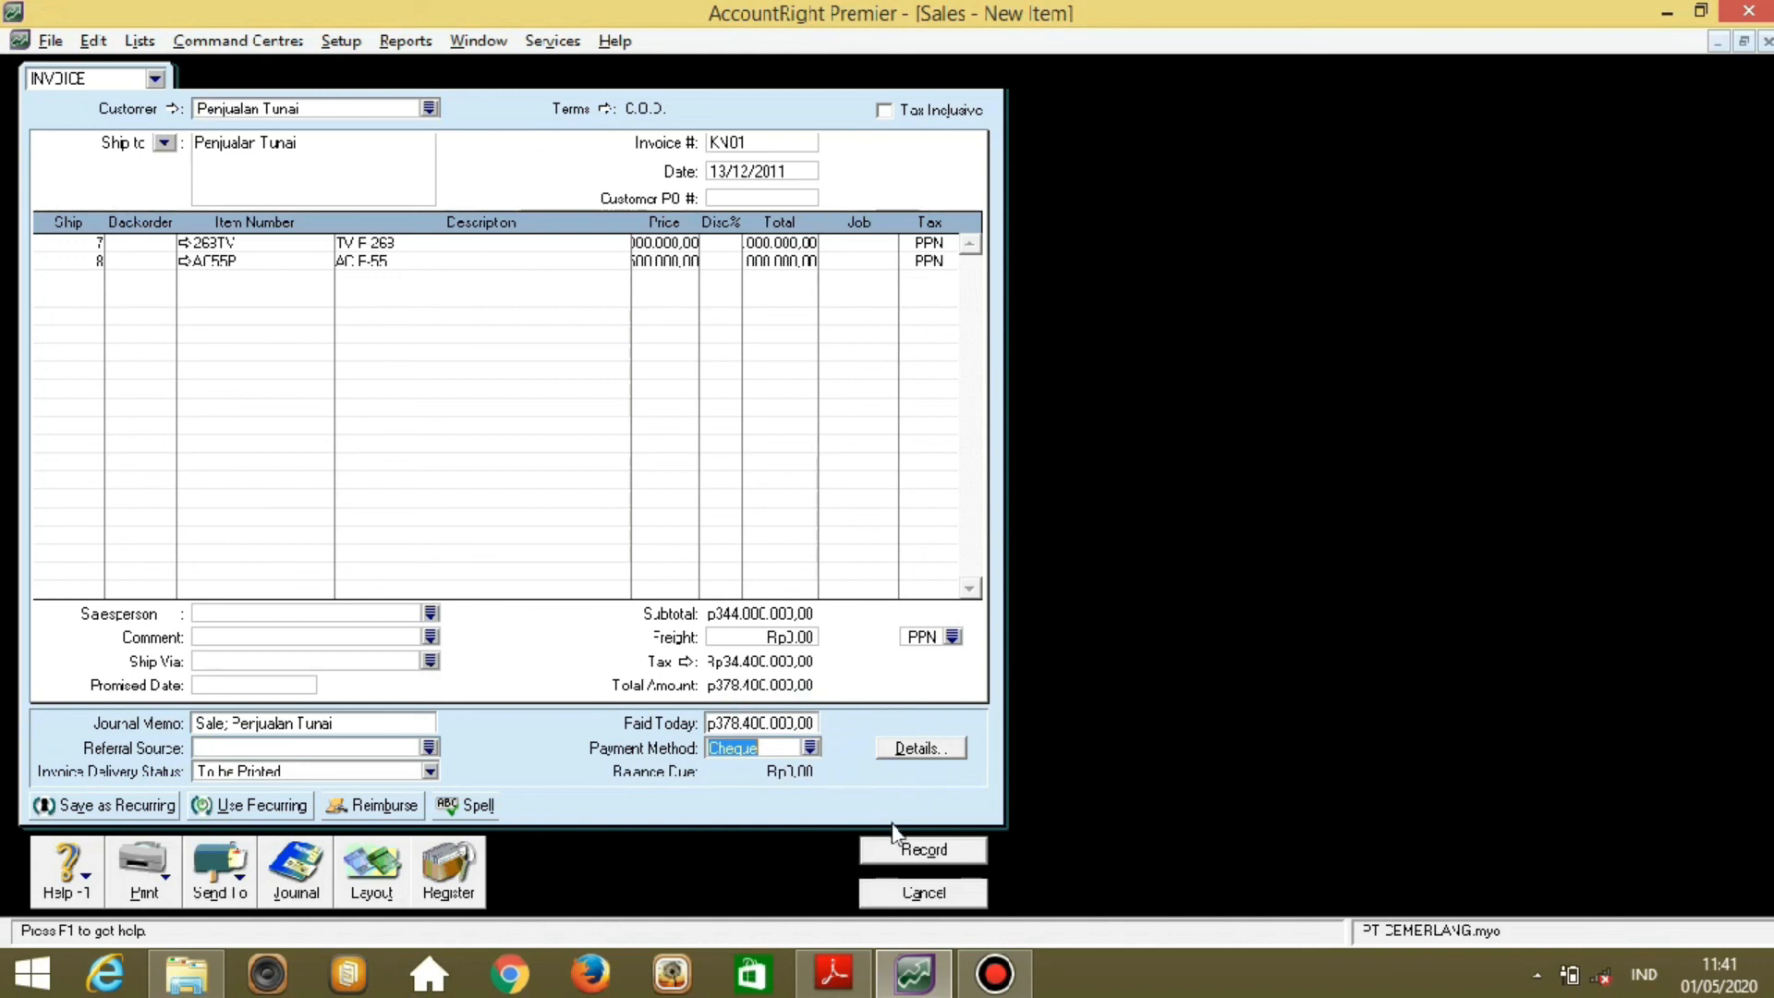
{"action": "left_click", "coordinate": [917, 857]}
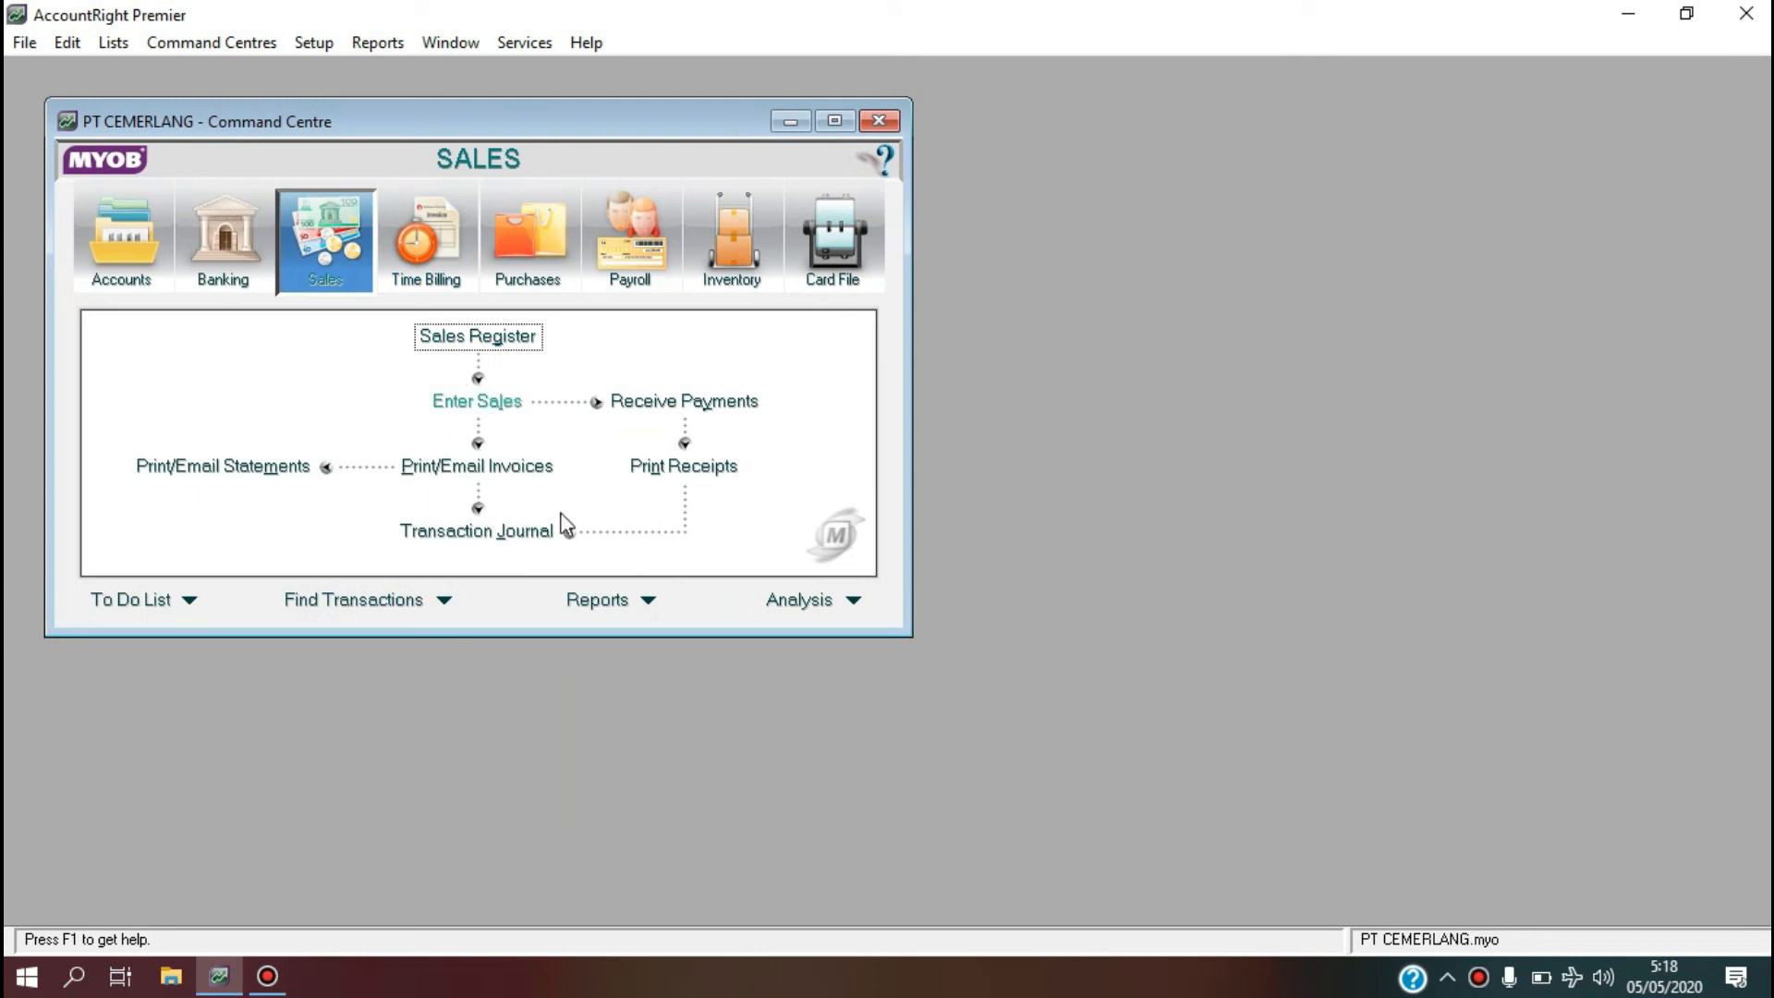
Display the Trial Balance report for December 2011.
{"action": "left_click", "coordinate": [596, 600]}
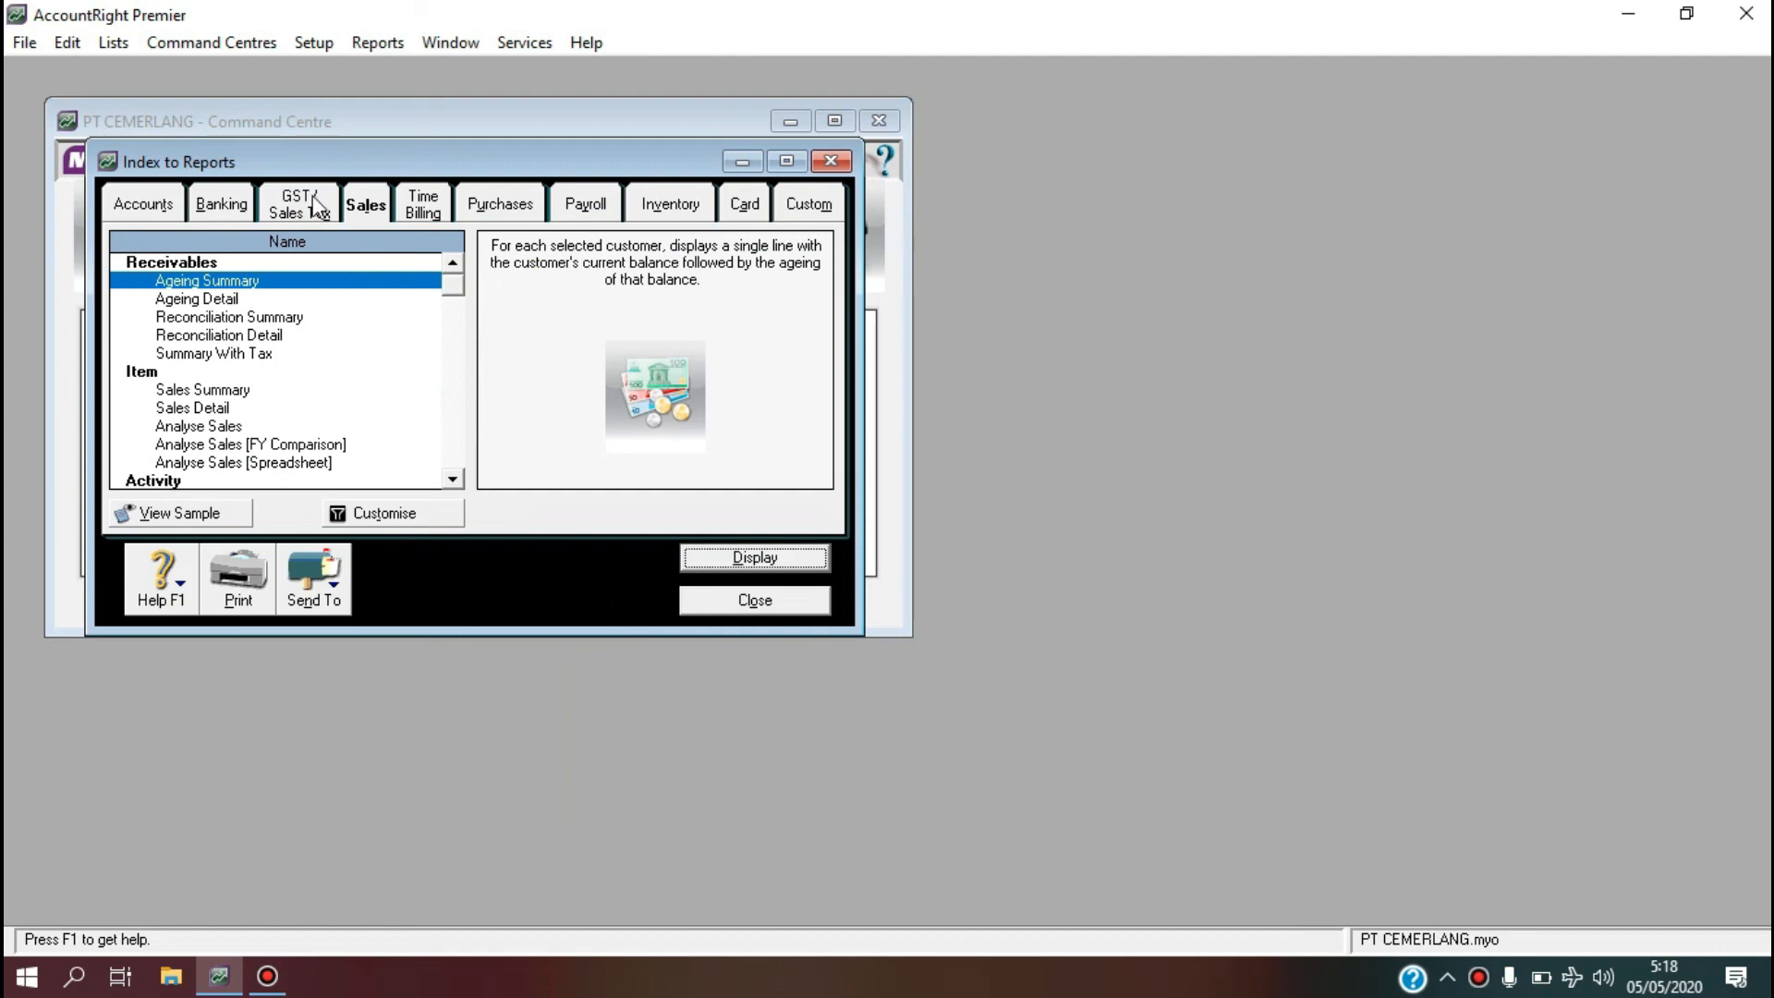
{"action": "left_click", "coordinate": [153, 208]}
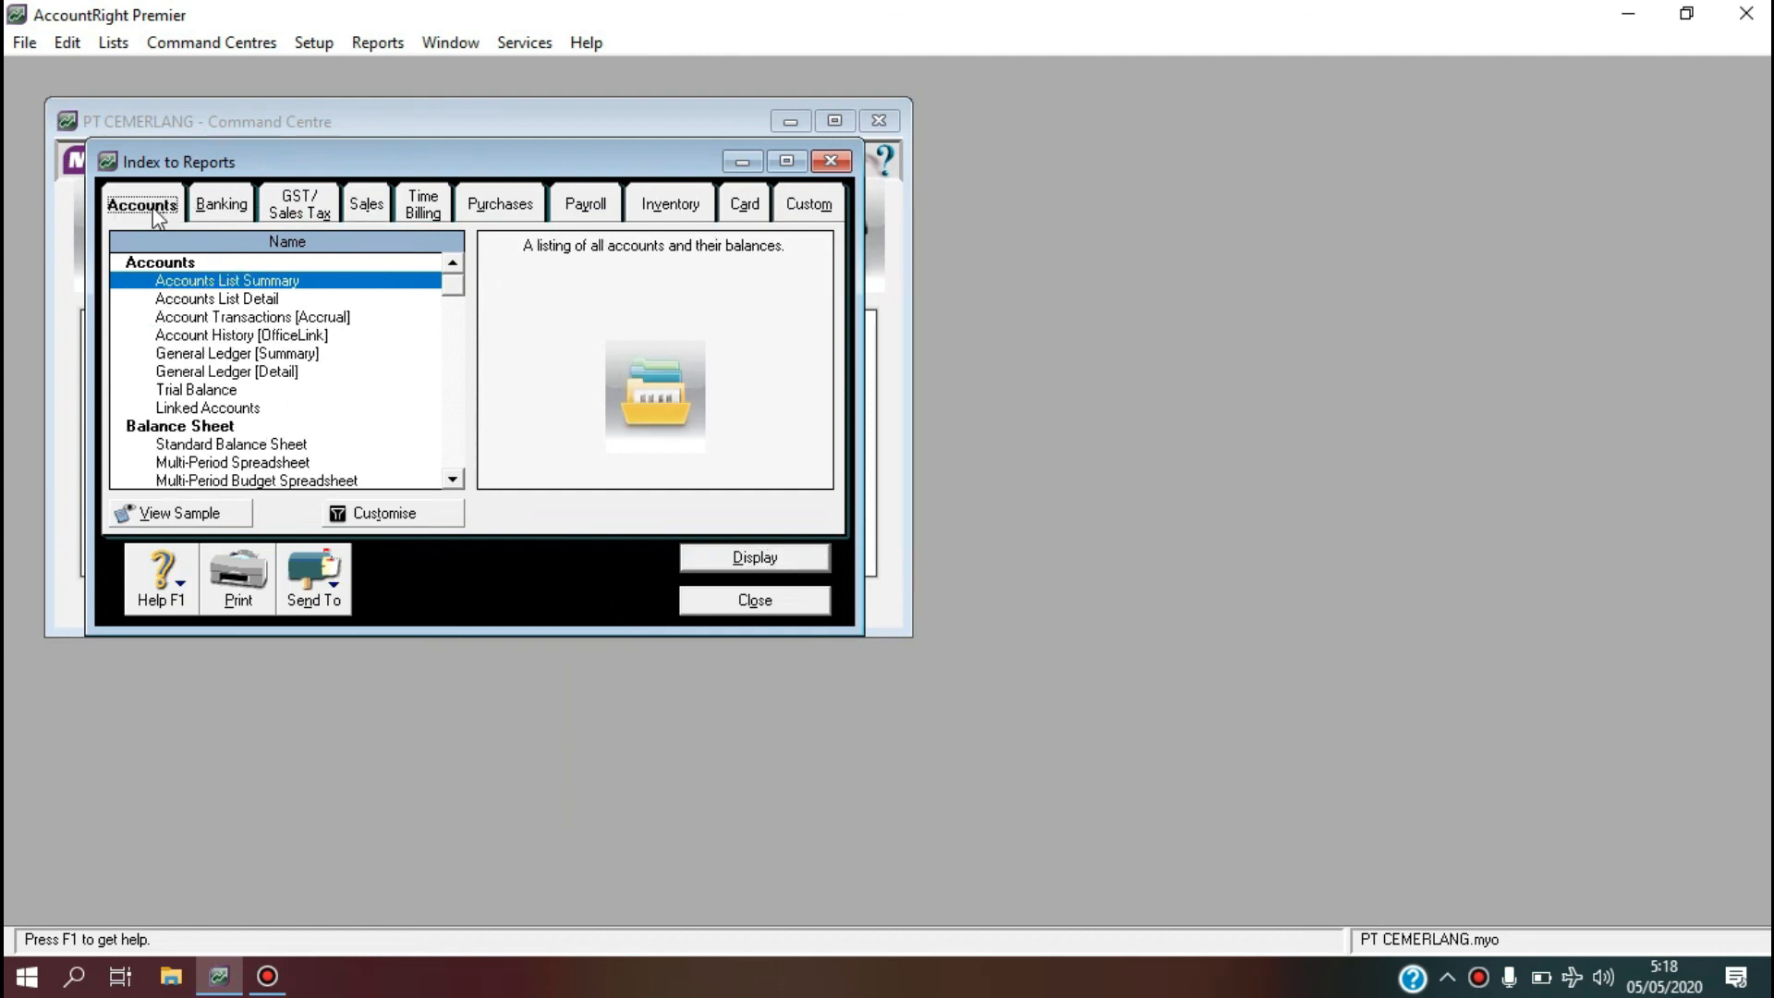
{"action": "left_click", "coordinate": [203, 390]}
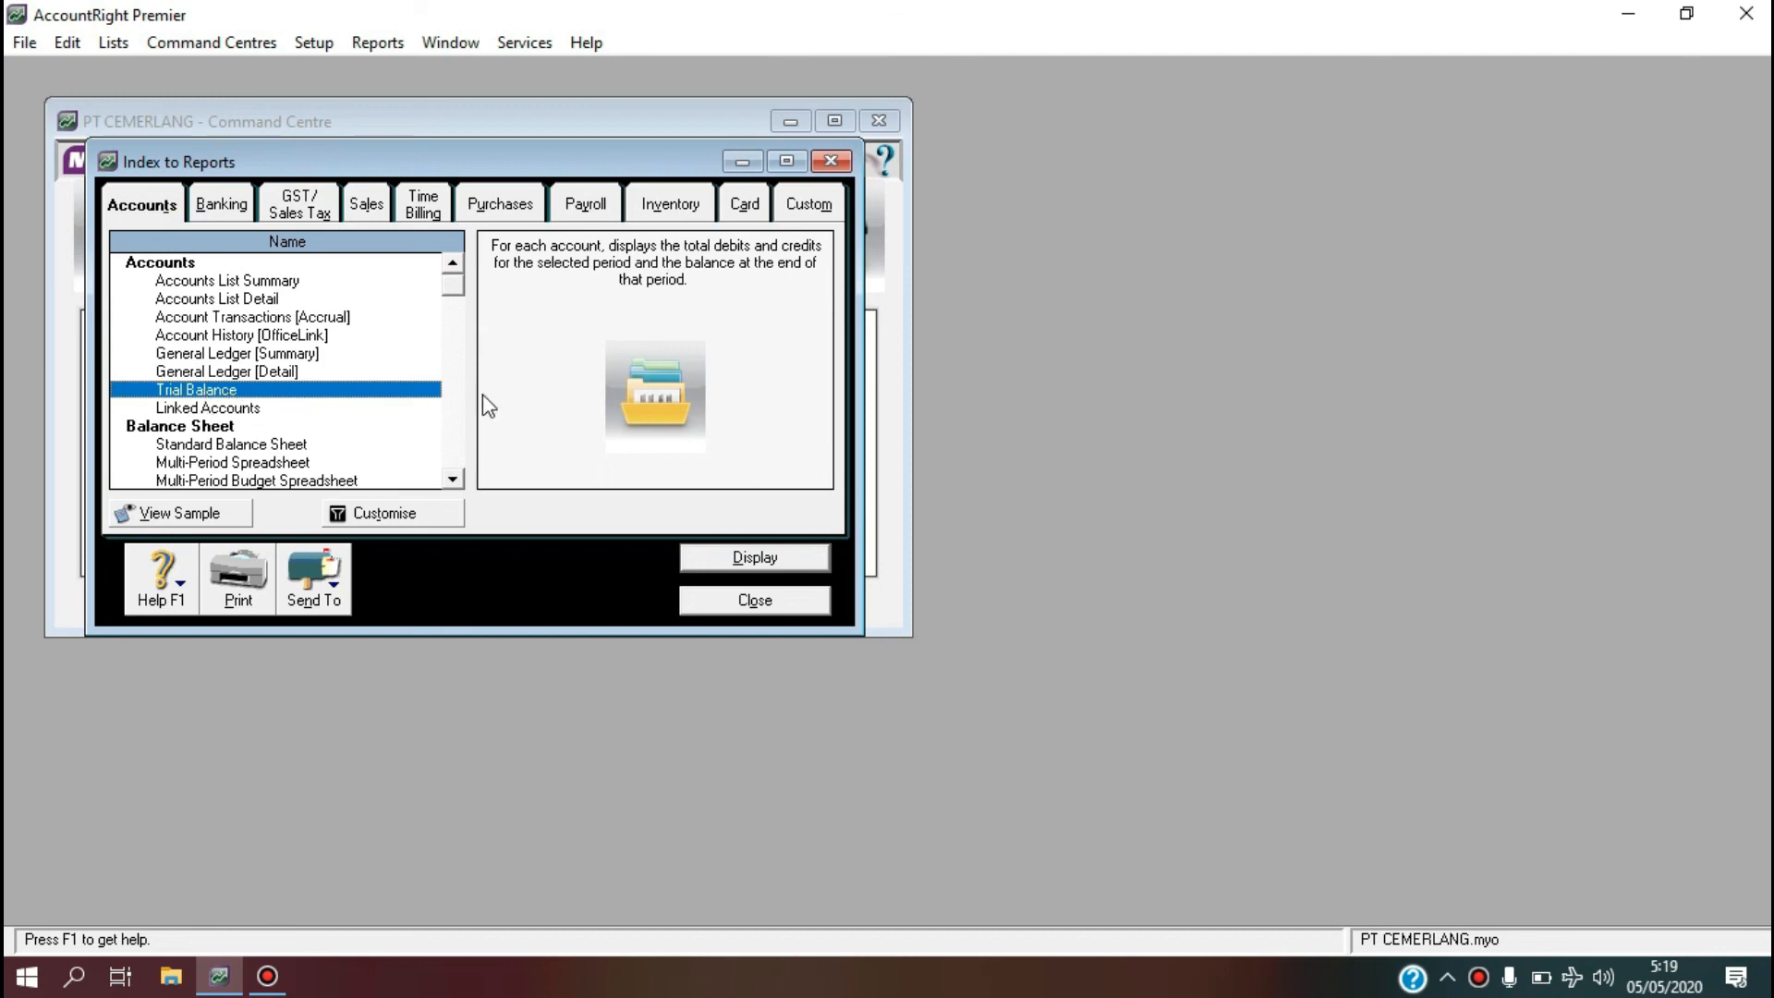
{"action": "left_click", "coordinate": [426, 515]}
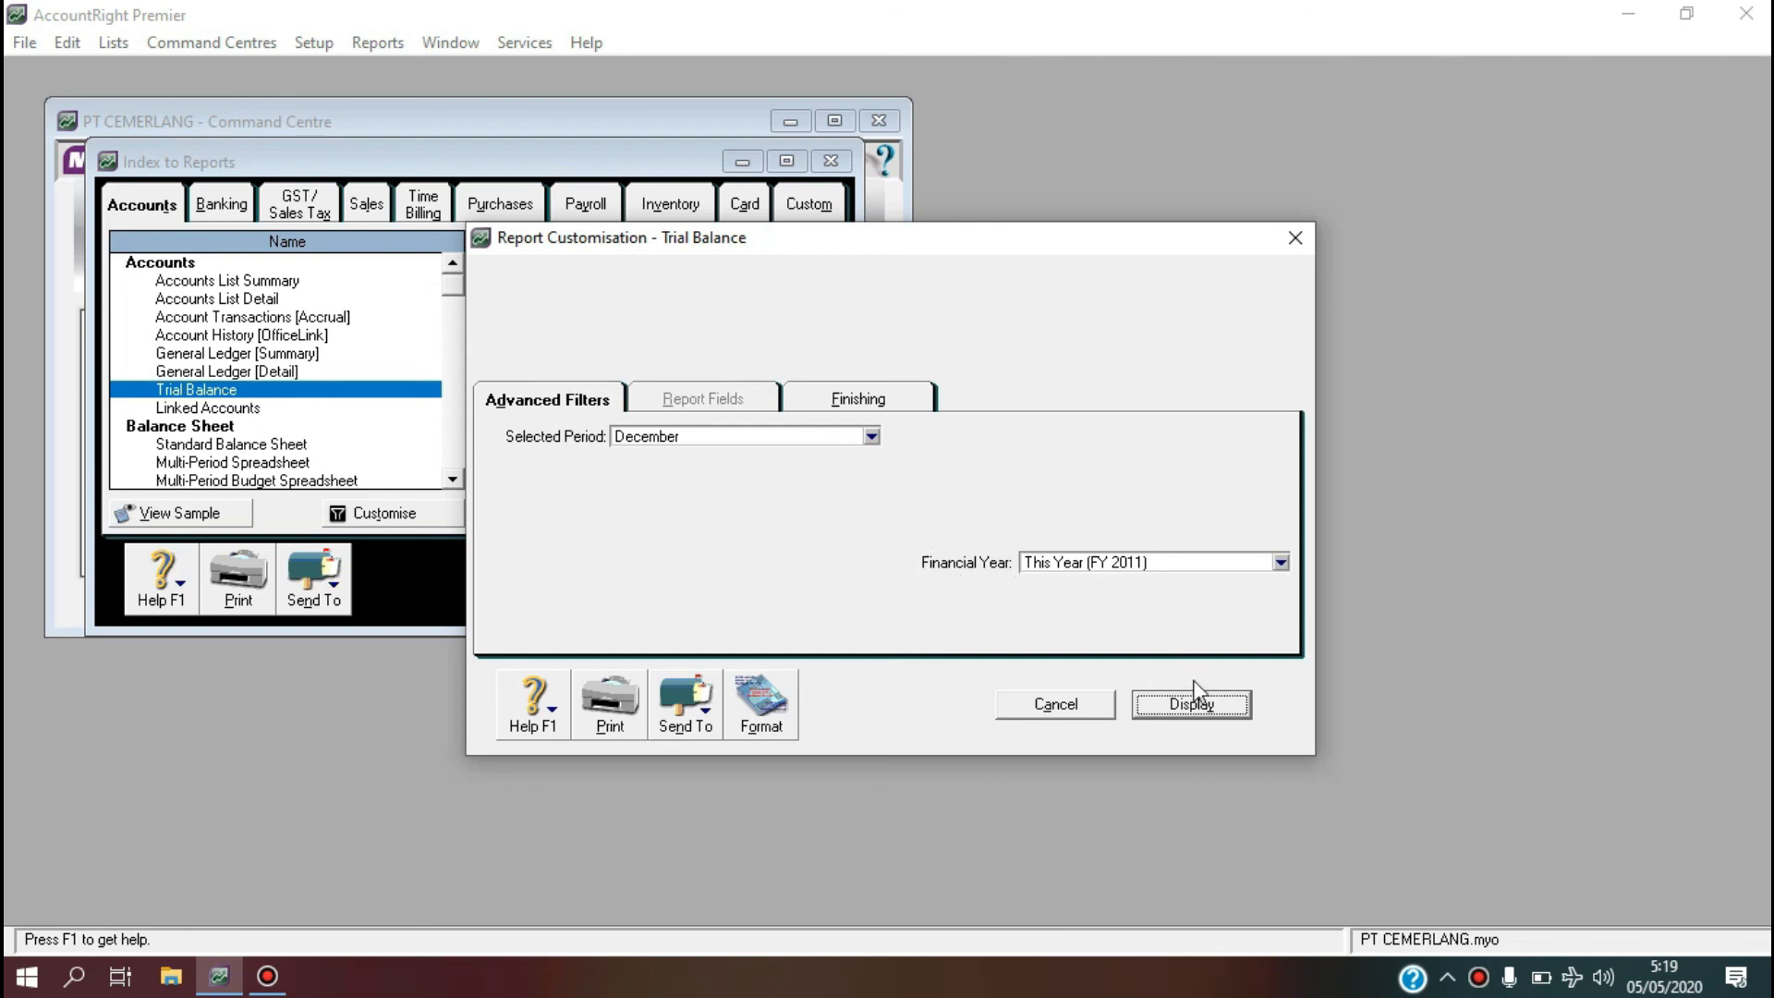
{"action": "left_click", "coordinate": [1191, 704]}
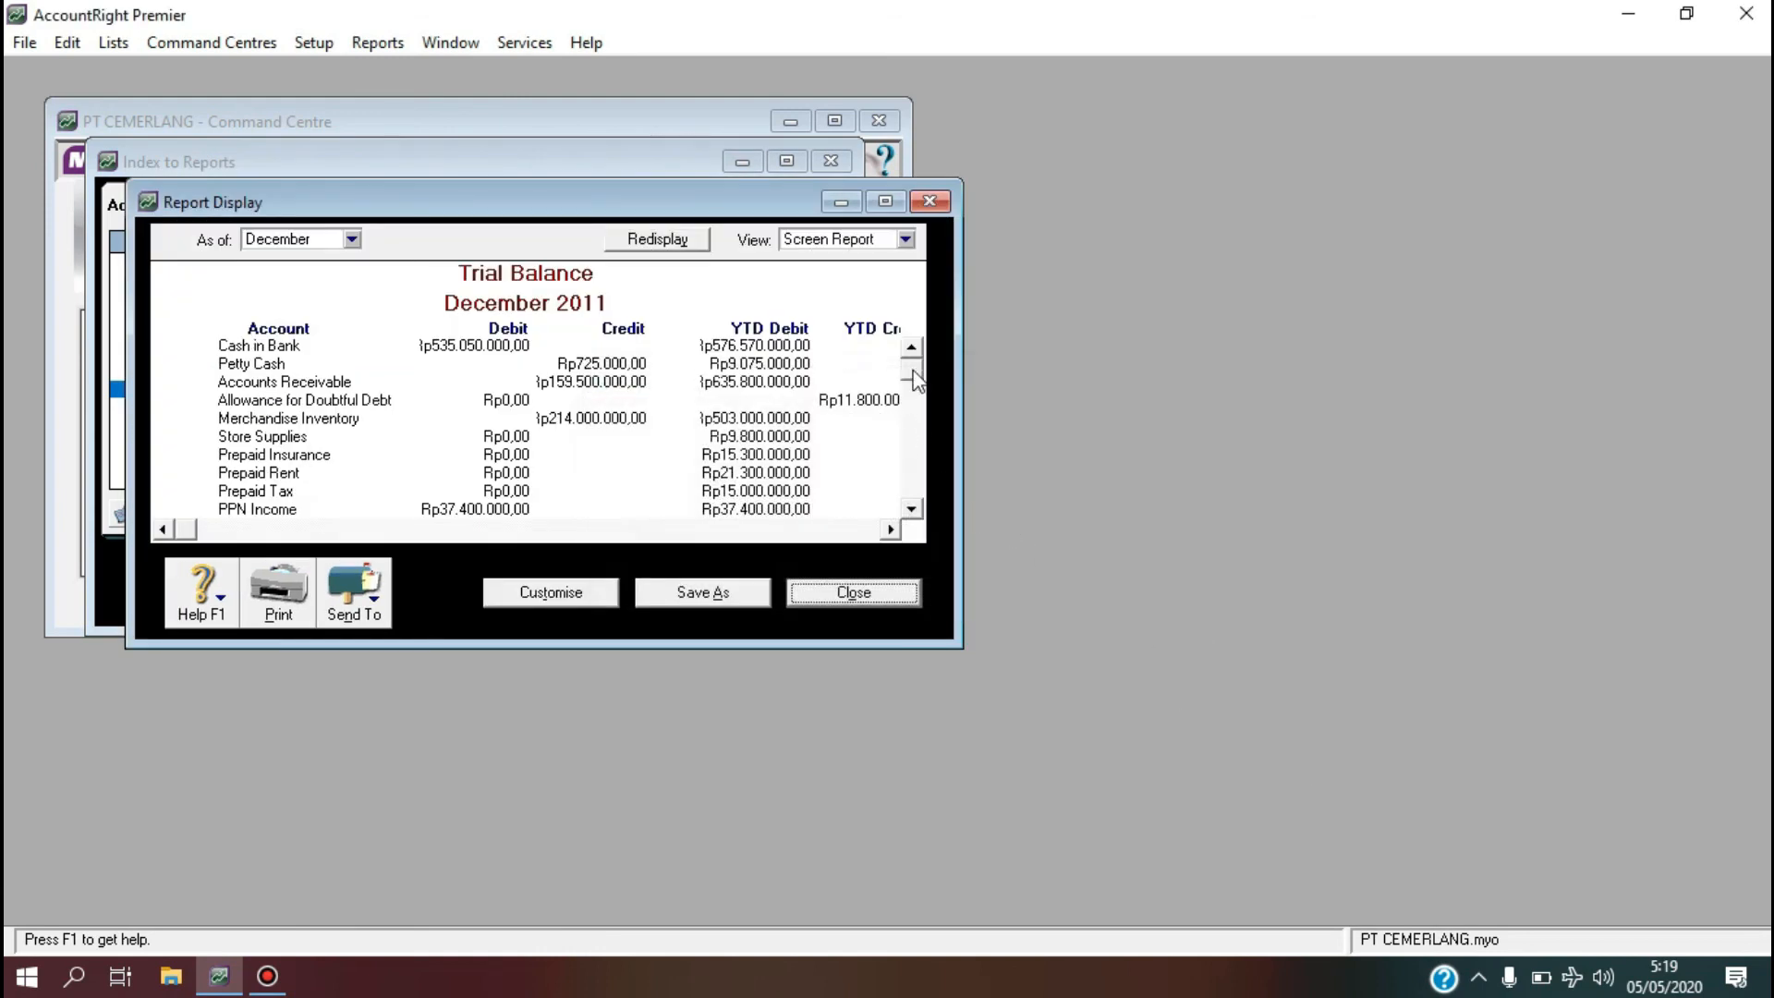
Check the Rp1.165.675.000,00 totals and export the trial balance to Excel.
{"action": "left_click_drag", "start_coordinate": [912, 377], "coordinate": [907, 479]}
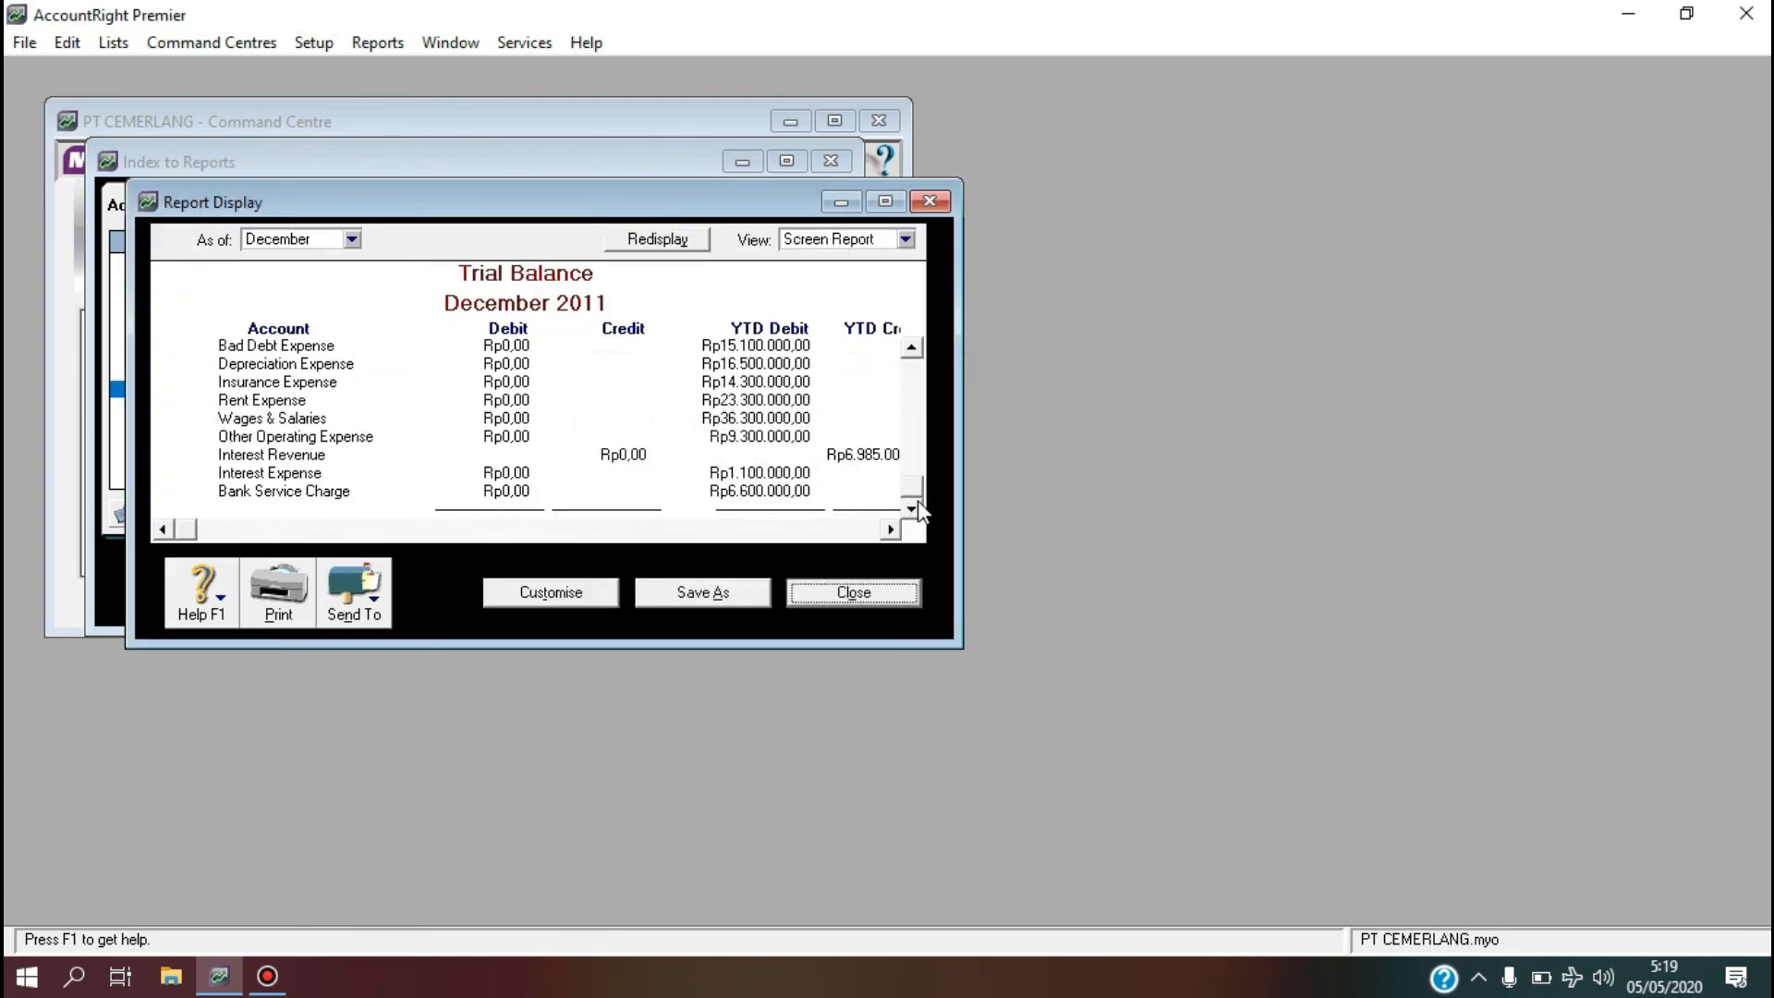
{"action": "left_click", "coordinate": [912, 507]}
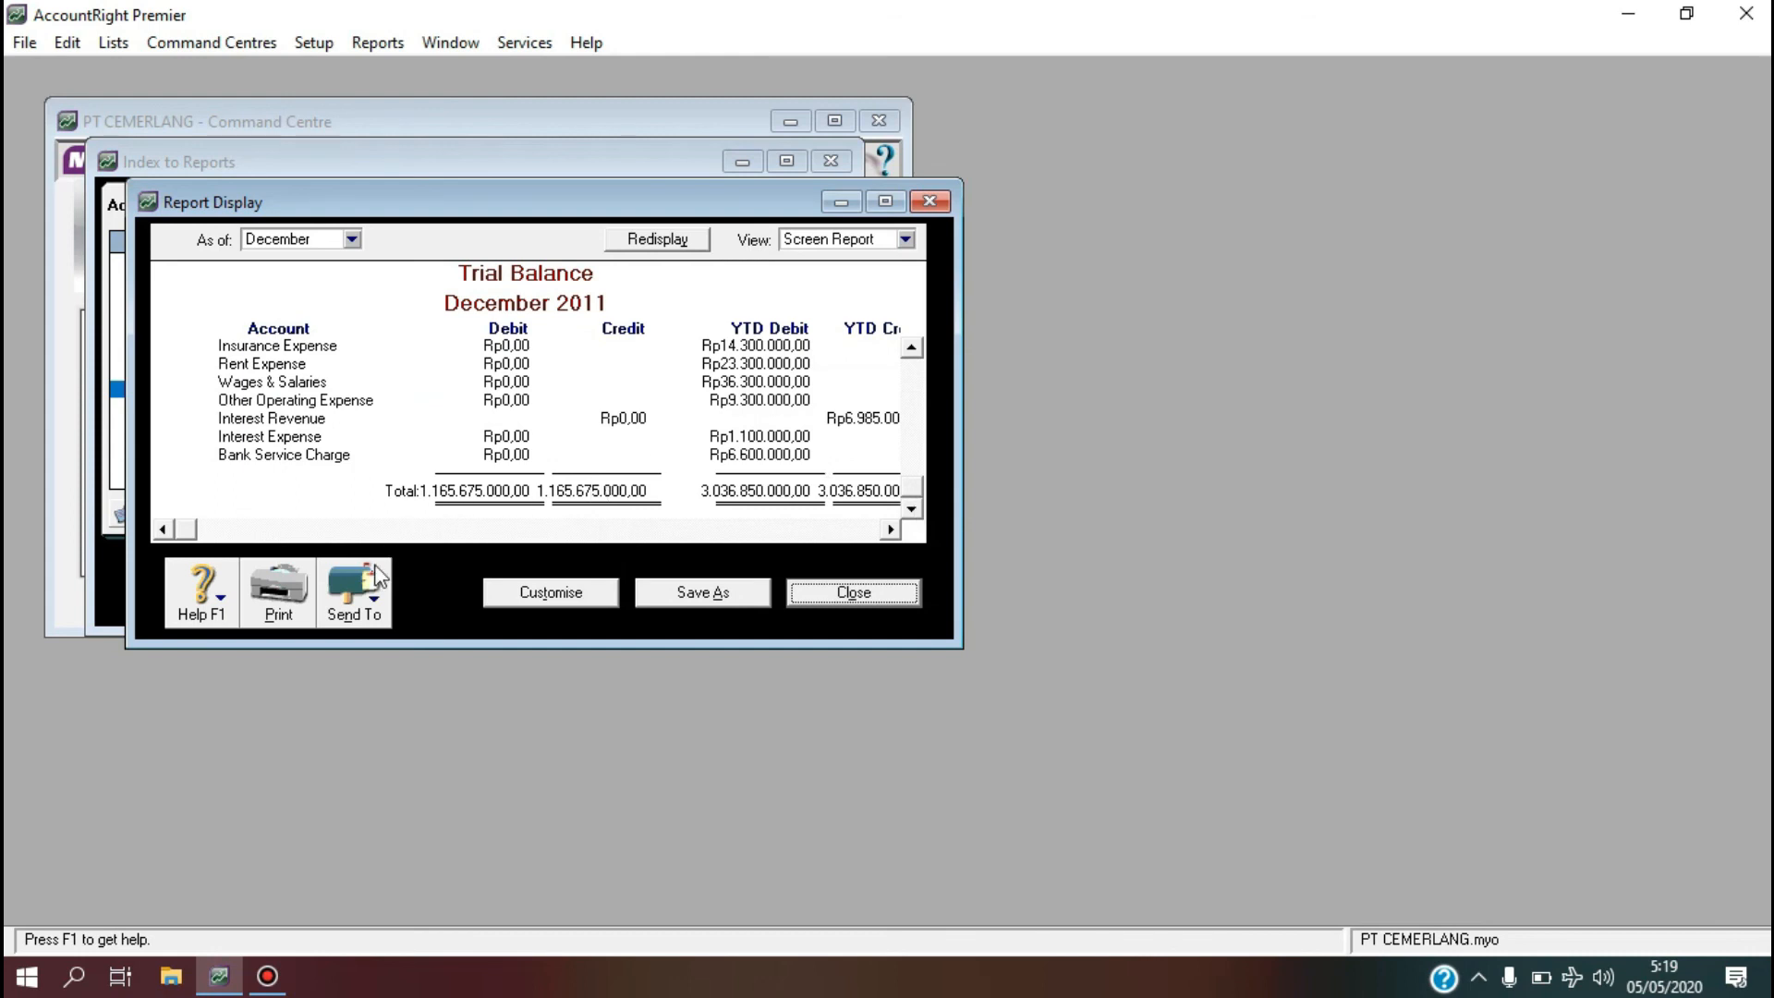
{"action": "left_click", "coordinate": [370, 594]}
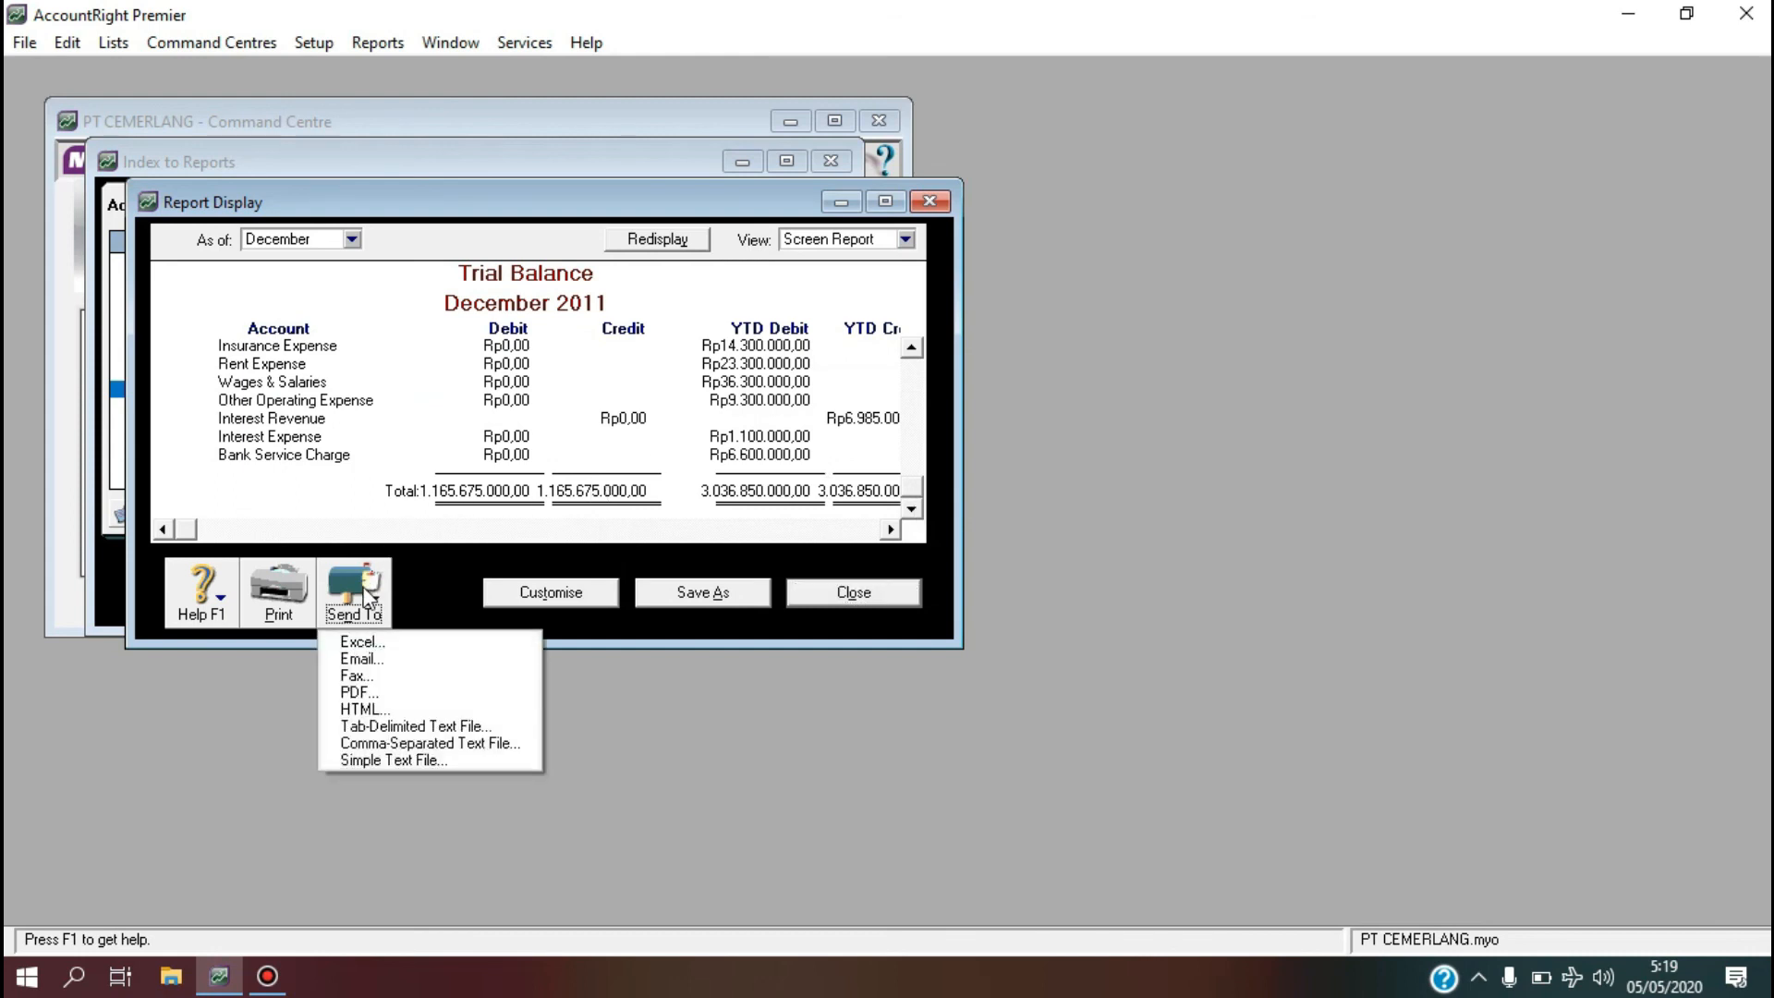
{"action": "left_click", "coordinate": [363, 641]}
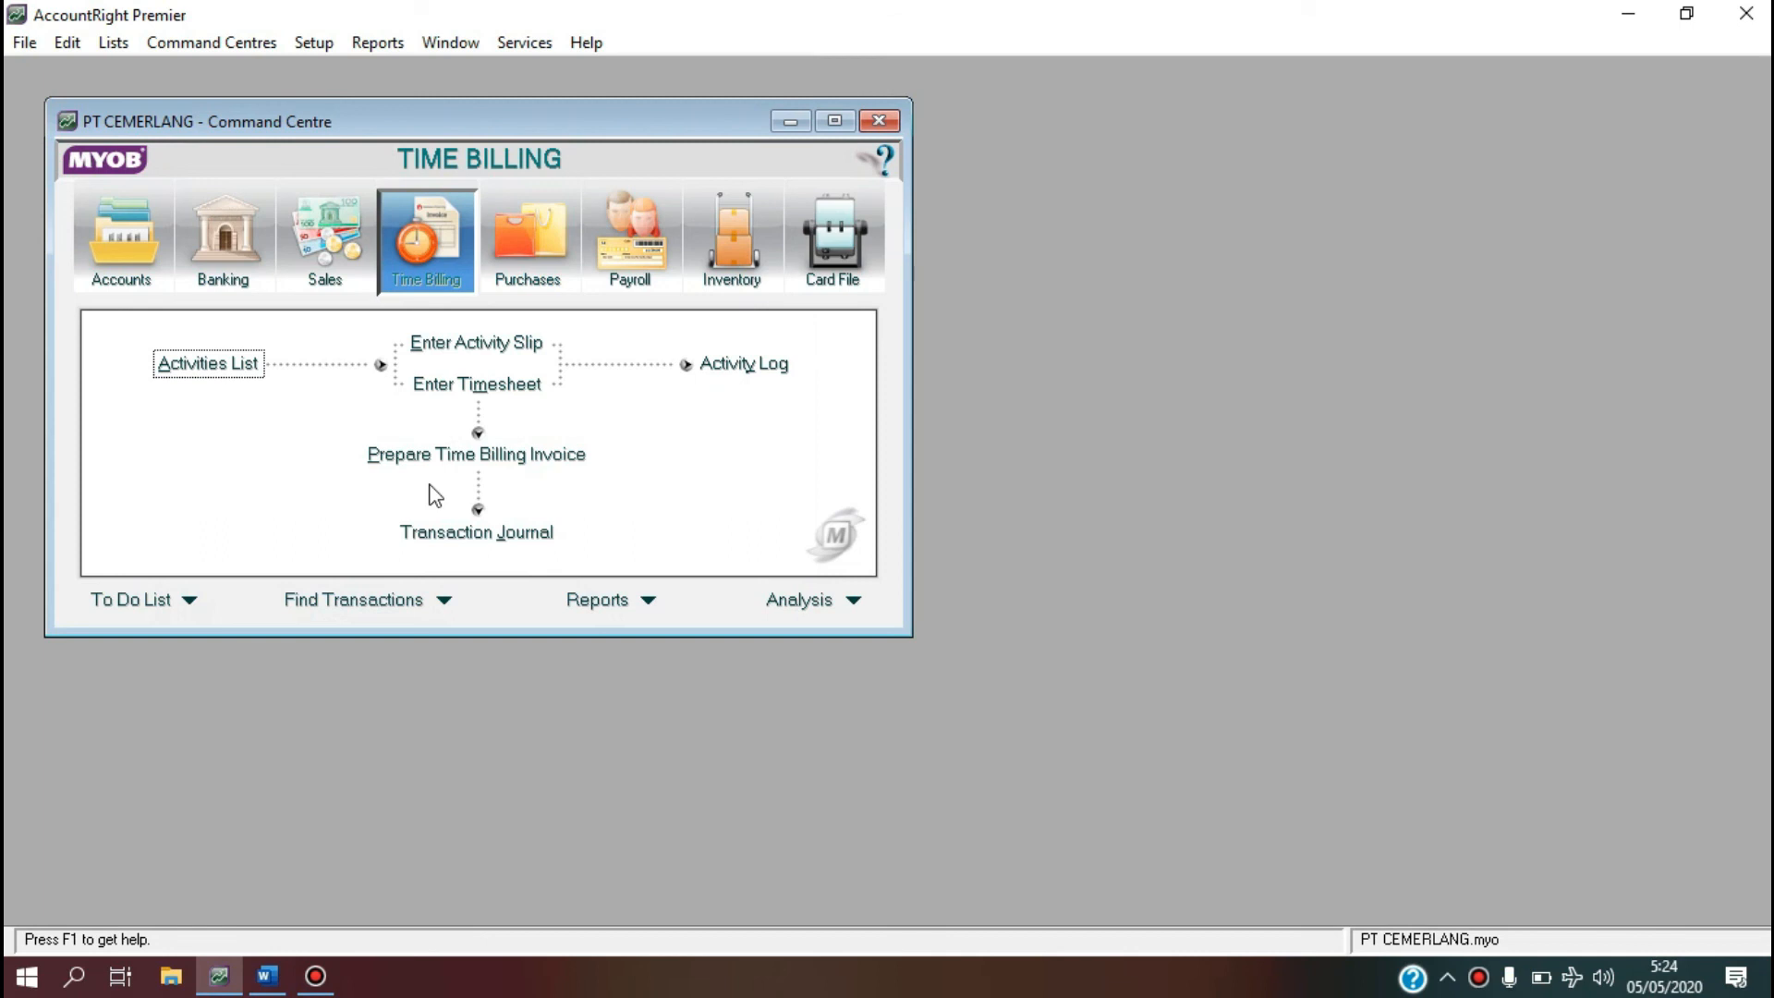
Start a blank journal entry GJ000001 dated 31/12/2011 and bring up the BM12-1 adjustment memo in Word.
{"action": "left_click", "coordinate": [152, 245]}
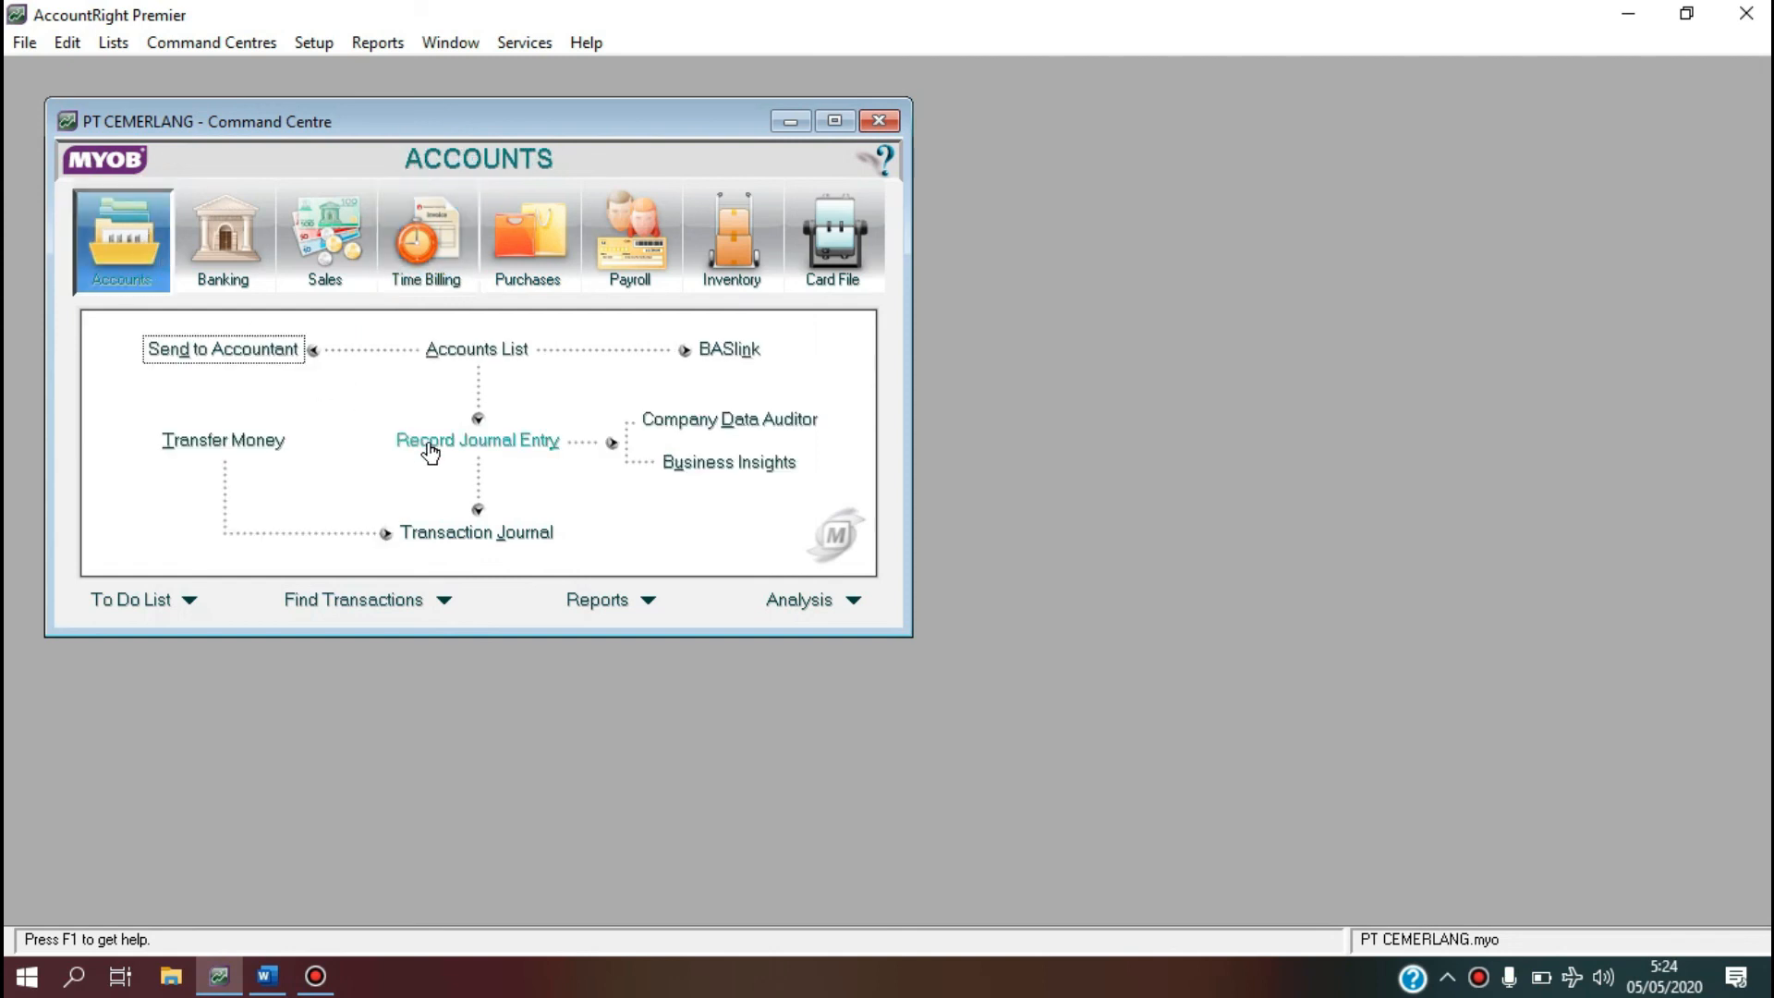
{"action": "left_click", "coordinate": [453, 443]}
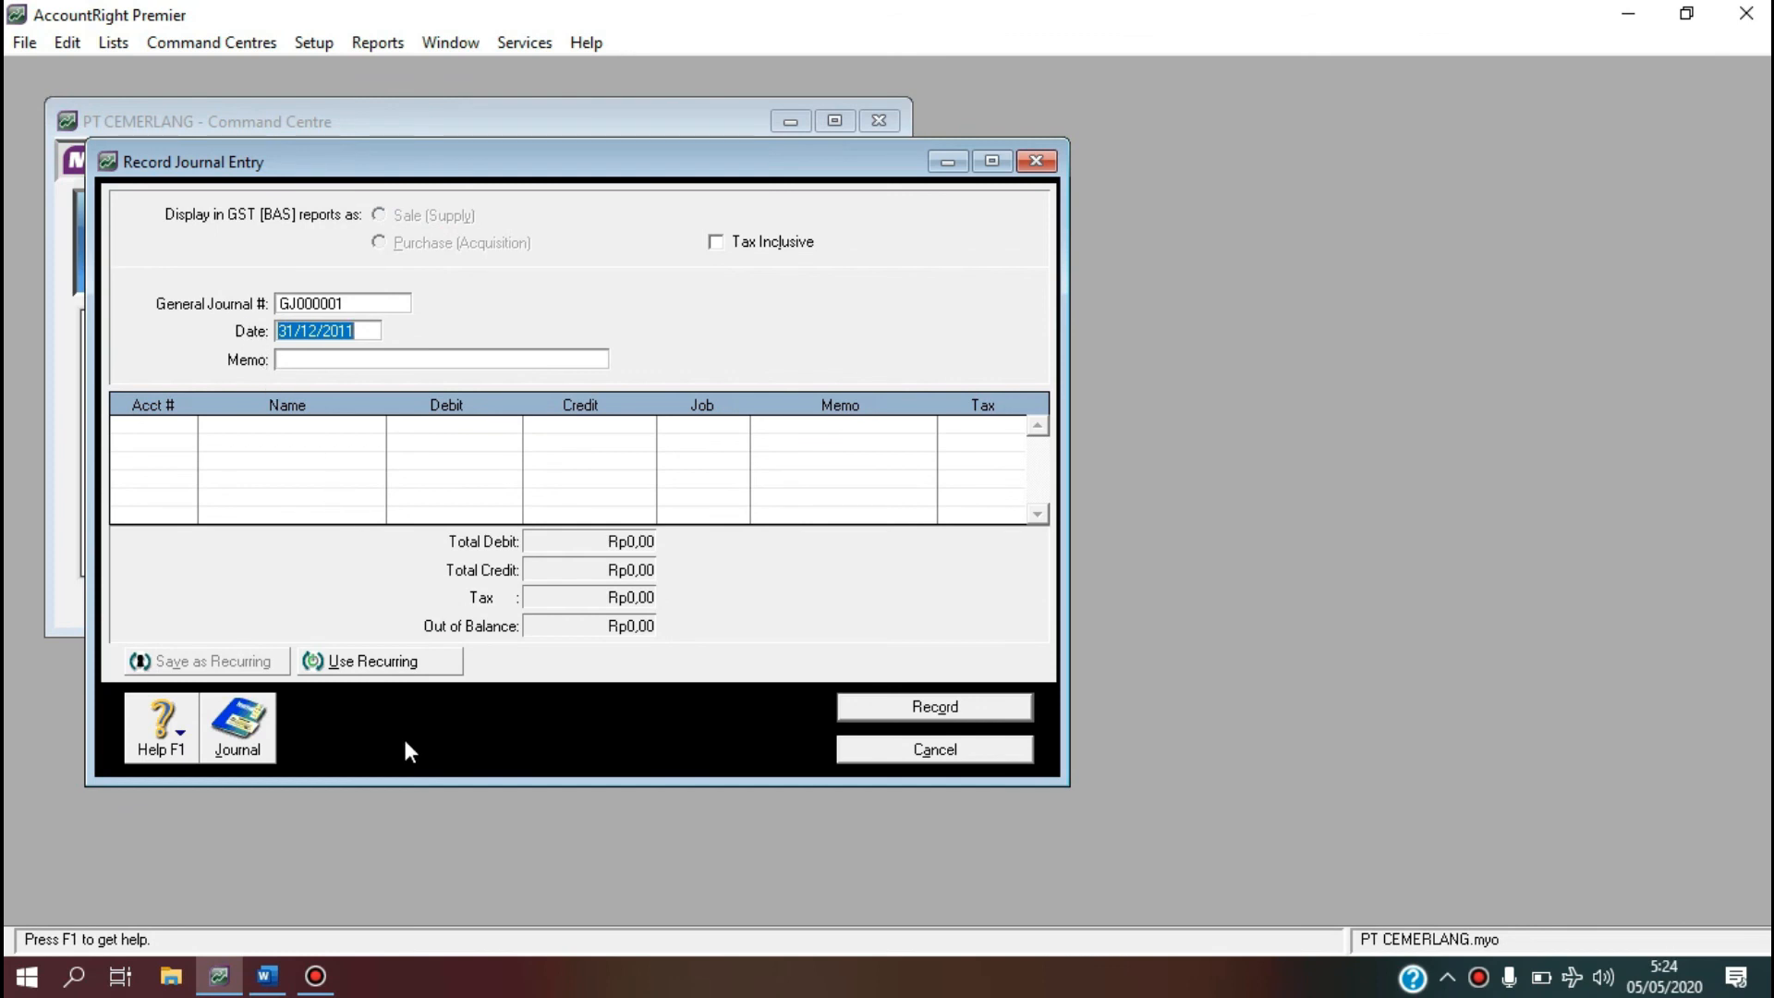
{"action": "mouse_move", "coordinate": [267, 986]}
{"action": "left_click", "coordinate": [296, 864]}
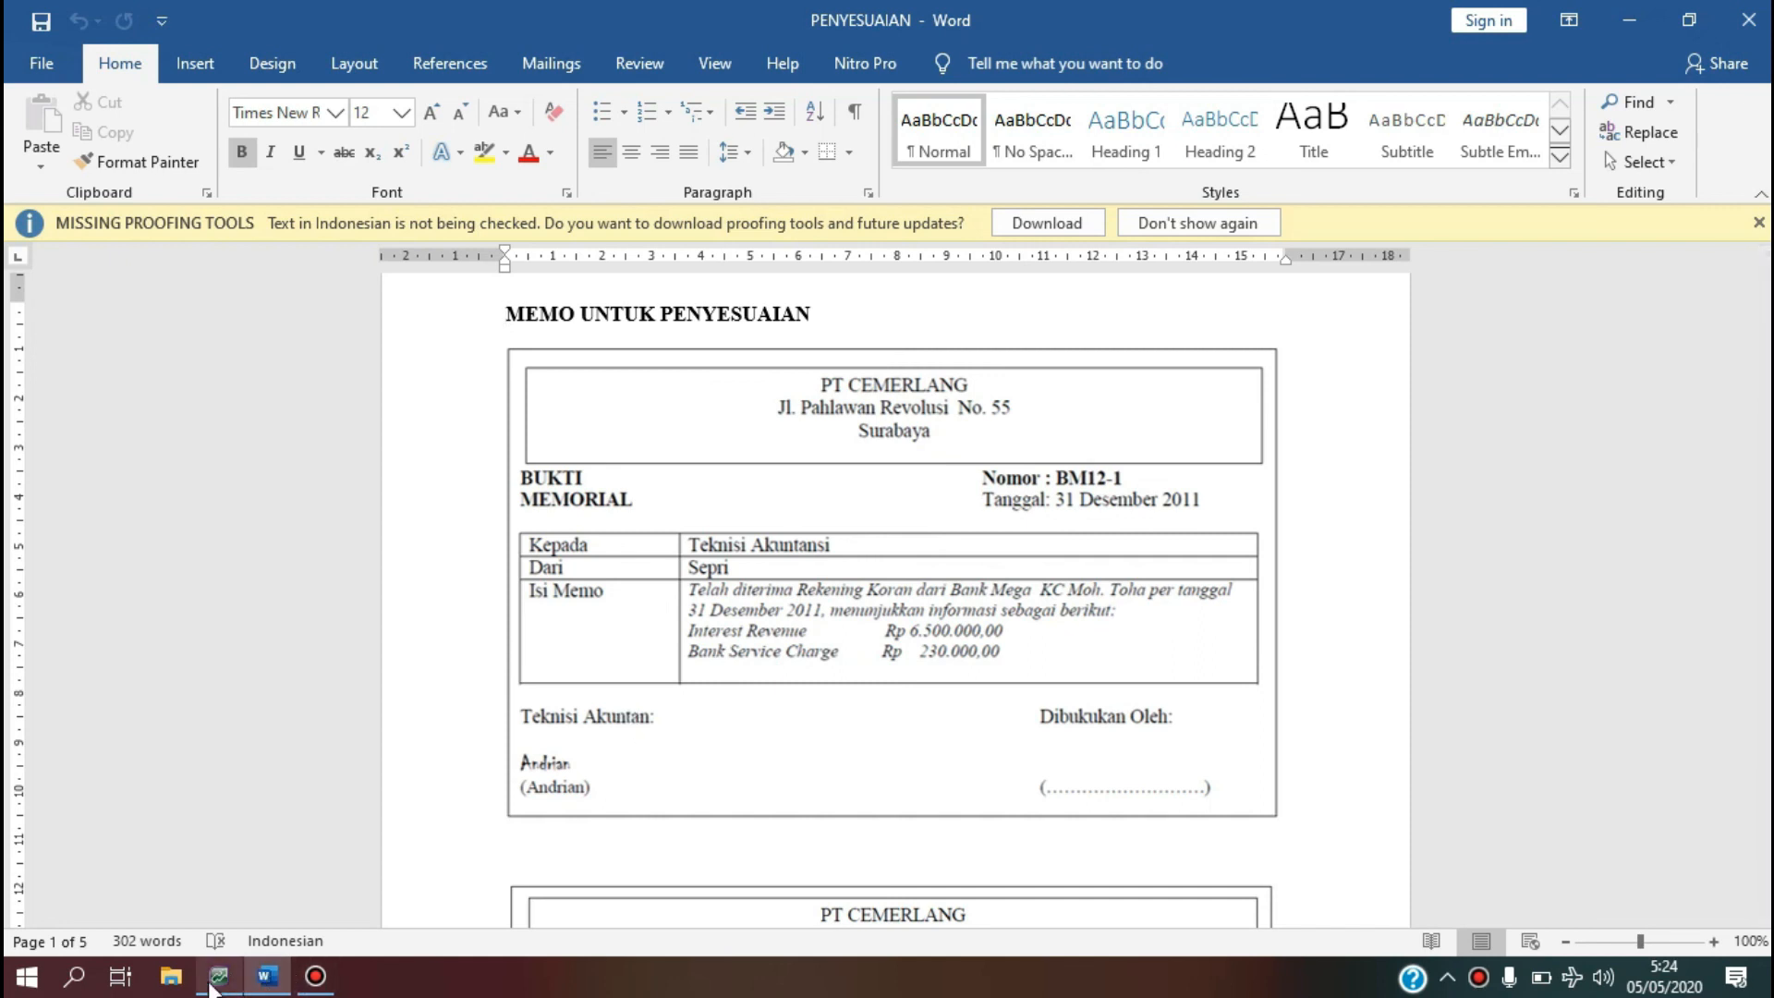
Set the journal number to BM12-1 and the memo to Penyesuaian.
{"action": "left_click", "coordinate": [218, 977]}
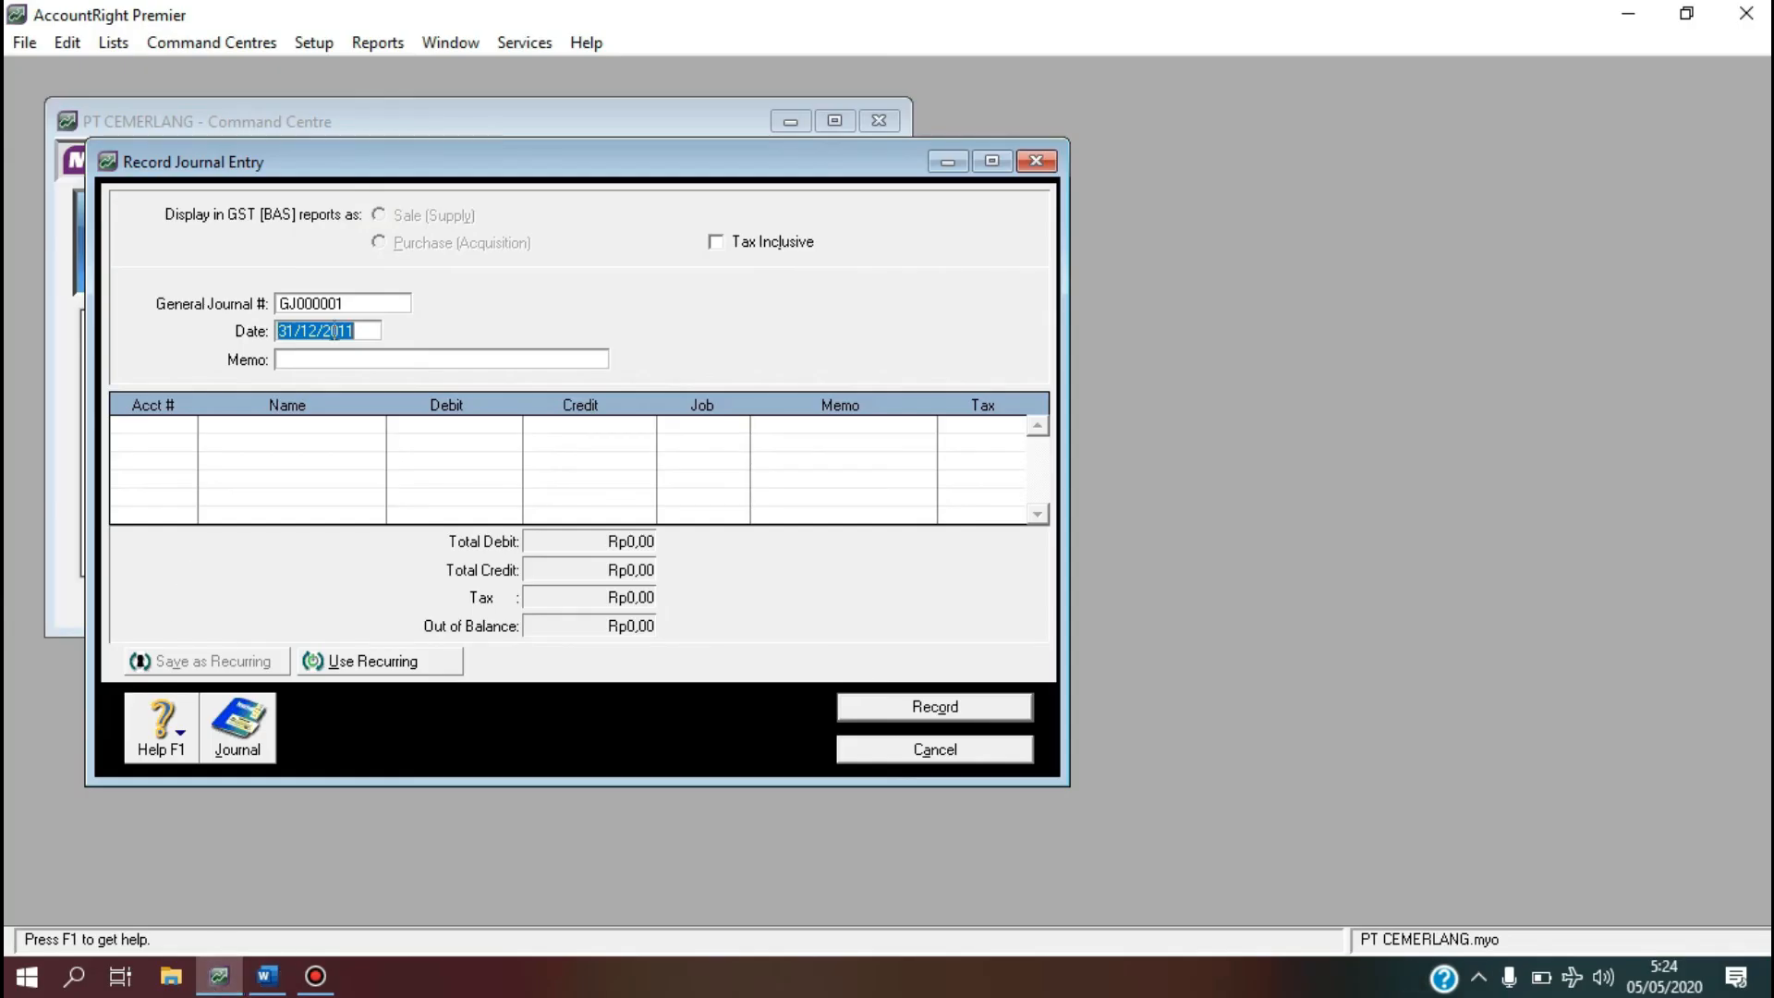
{"action": "left_click", "coordinate": [357, 305]}
{"action": "key", "text": "BackSpace"}
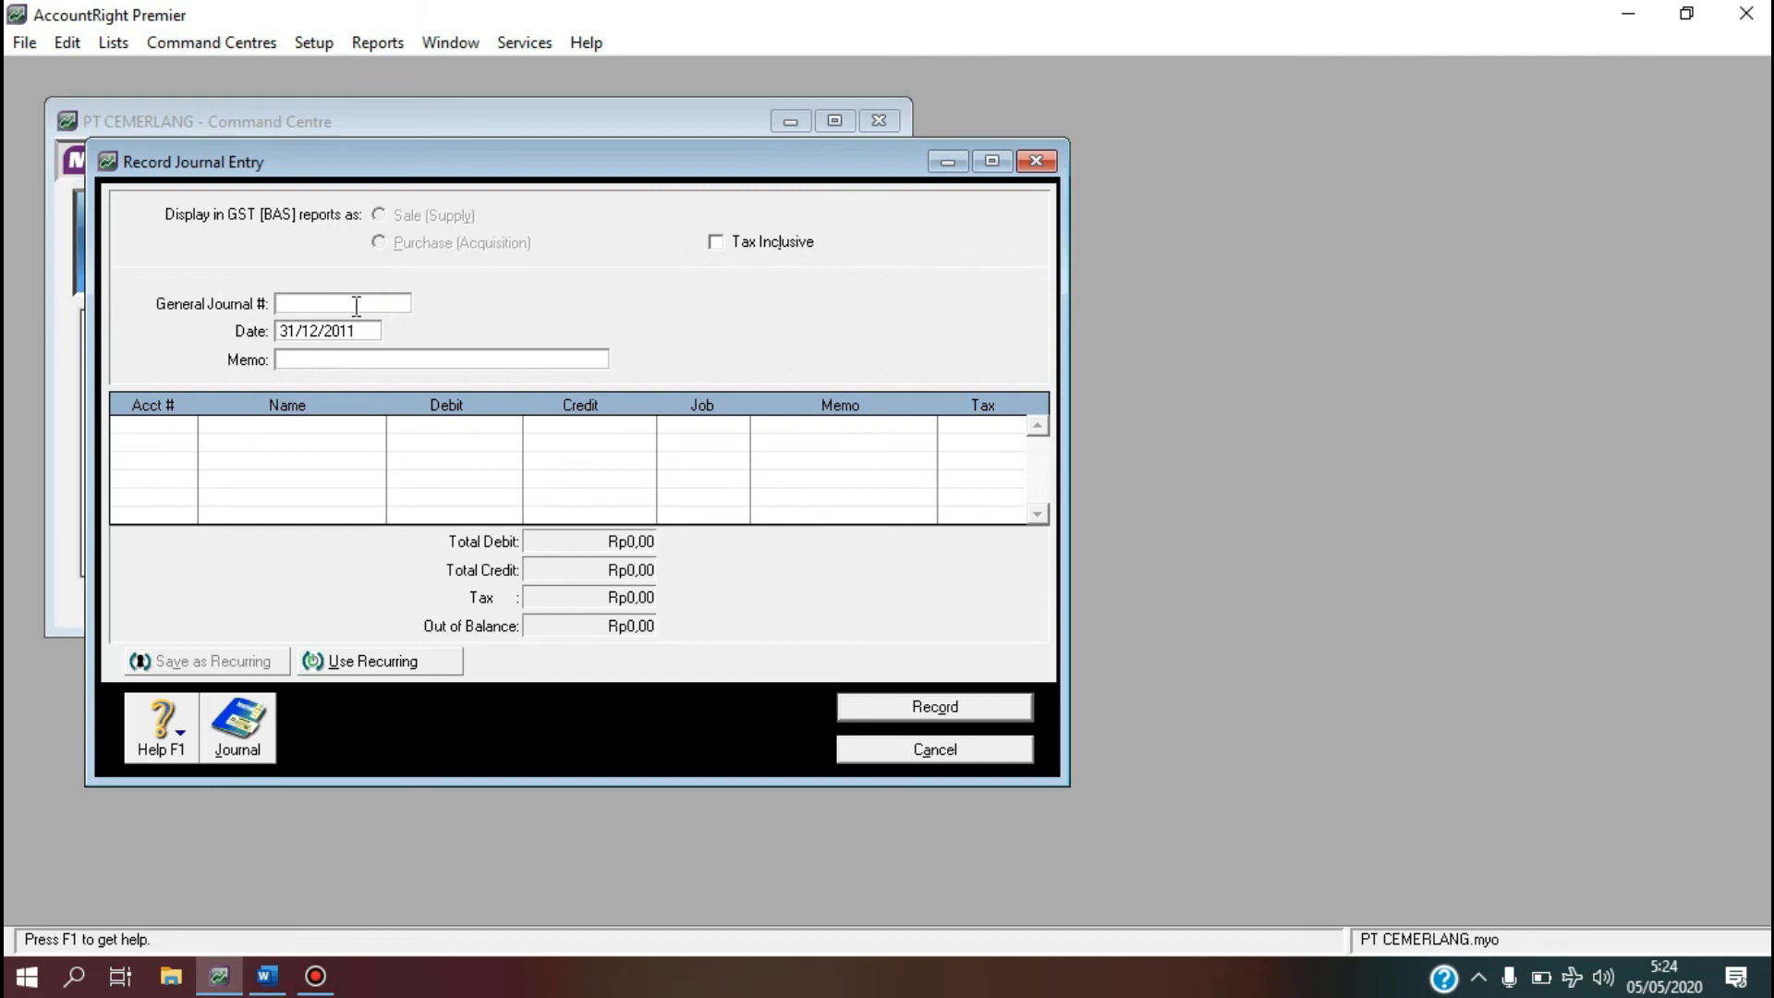
{"action": "type", "text": "BM12-1"}
{"action": "key", "text": "Tab"}
{"action": "key", "text": "Tab"}
{"action": "type", "text": "Penyesuaian"}
{"action": "key", "text": "Tab"}
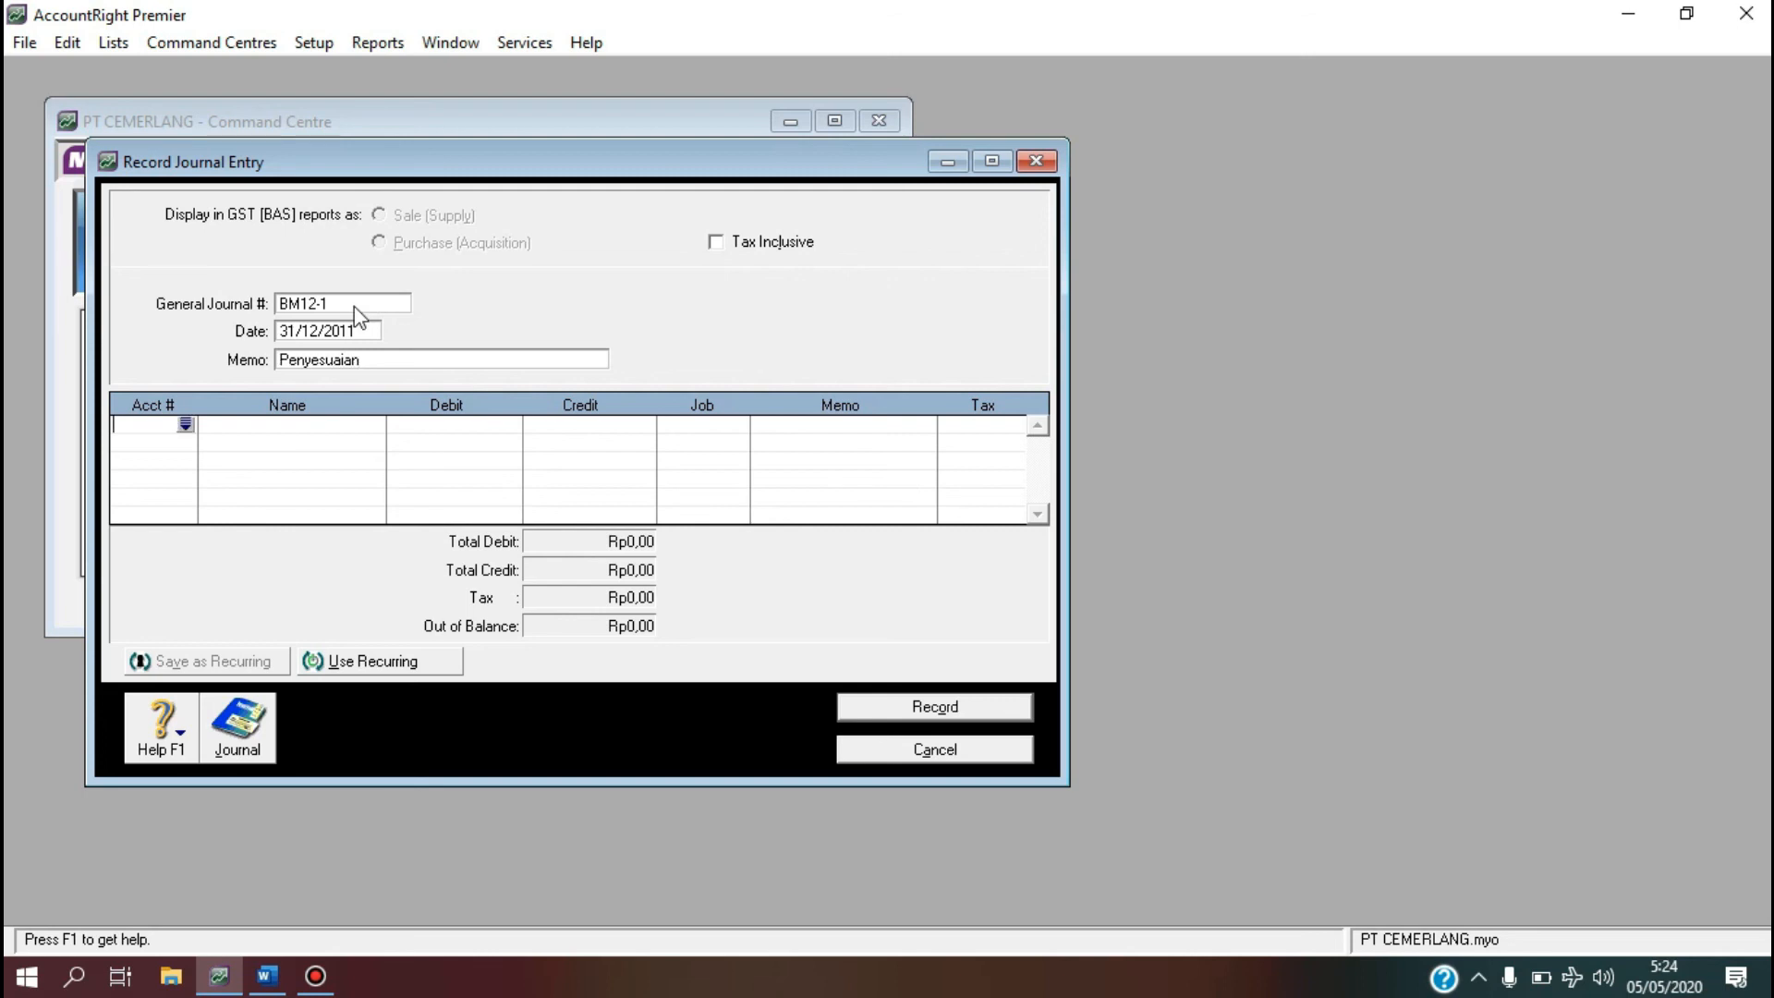
Debit Cash in Bank 1-1100 for Rp6.500.000 on the first line.
{"action": "left_click", "coordinate": [186, 425]}
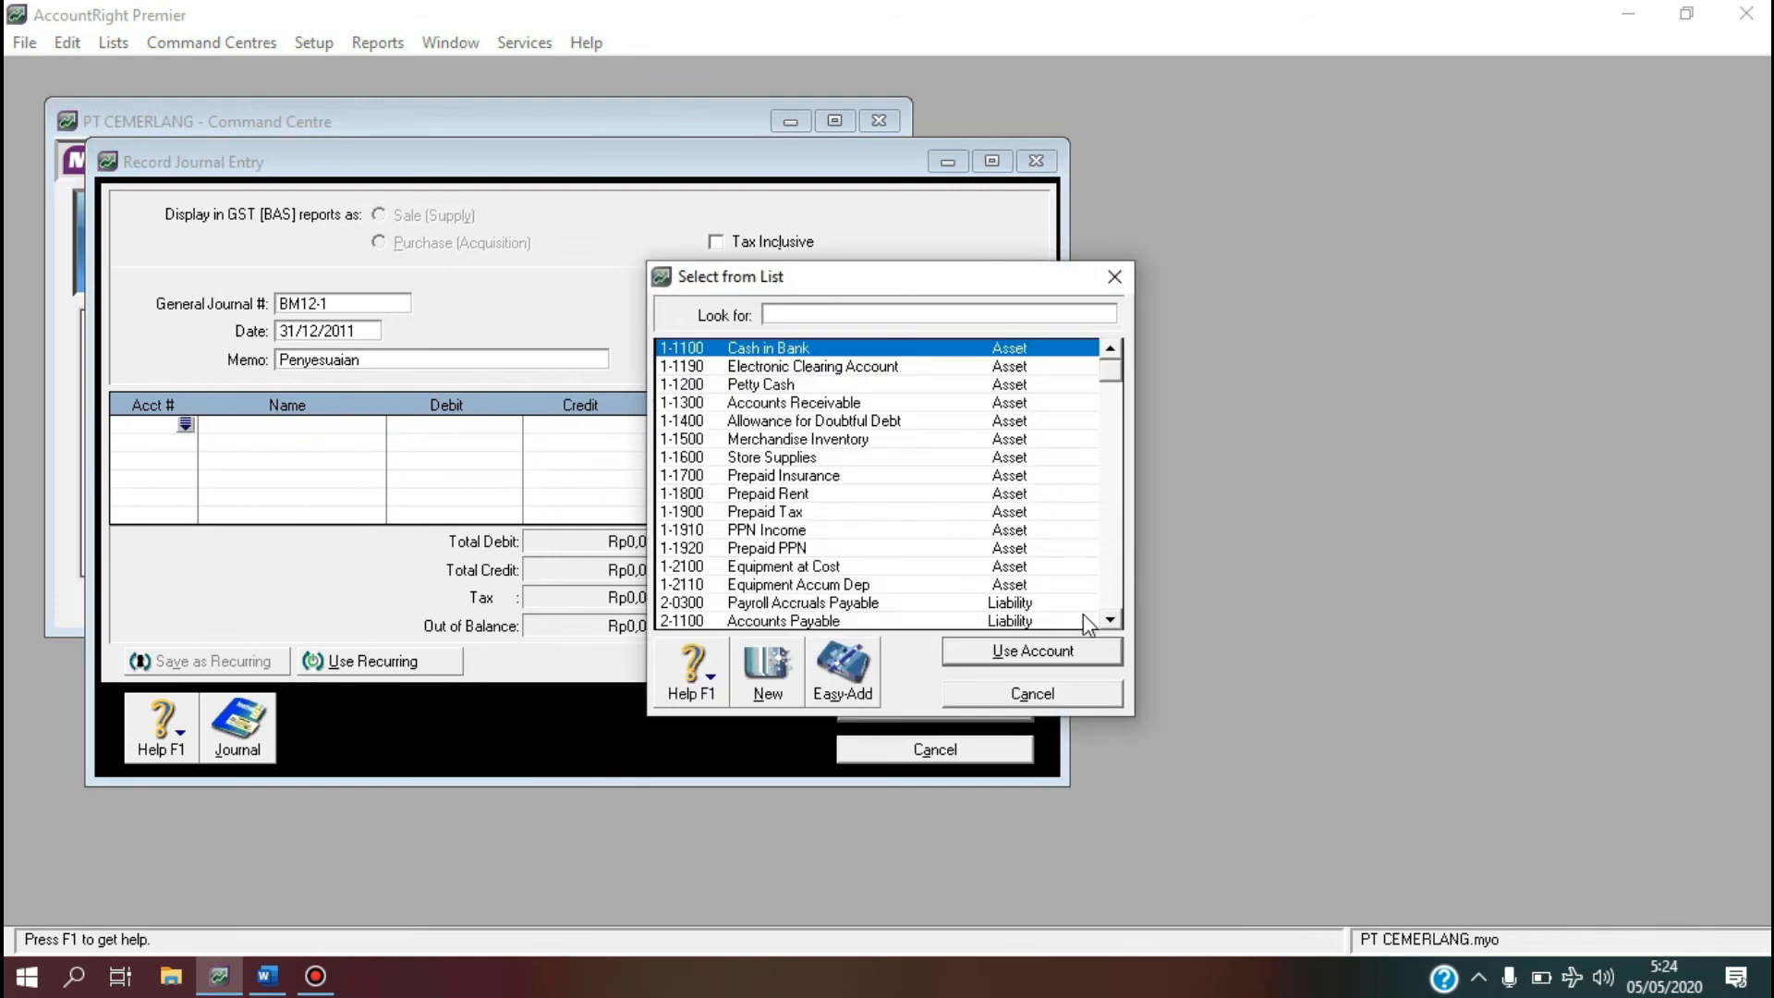
{"action": "left_click", "coordinate": [957, 654]}
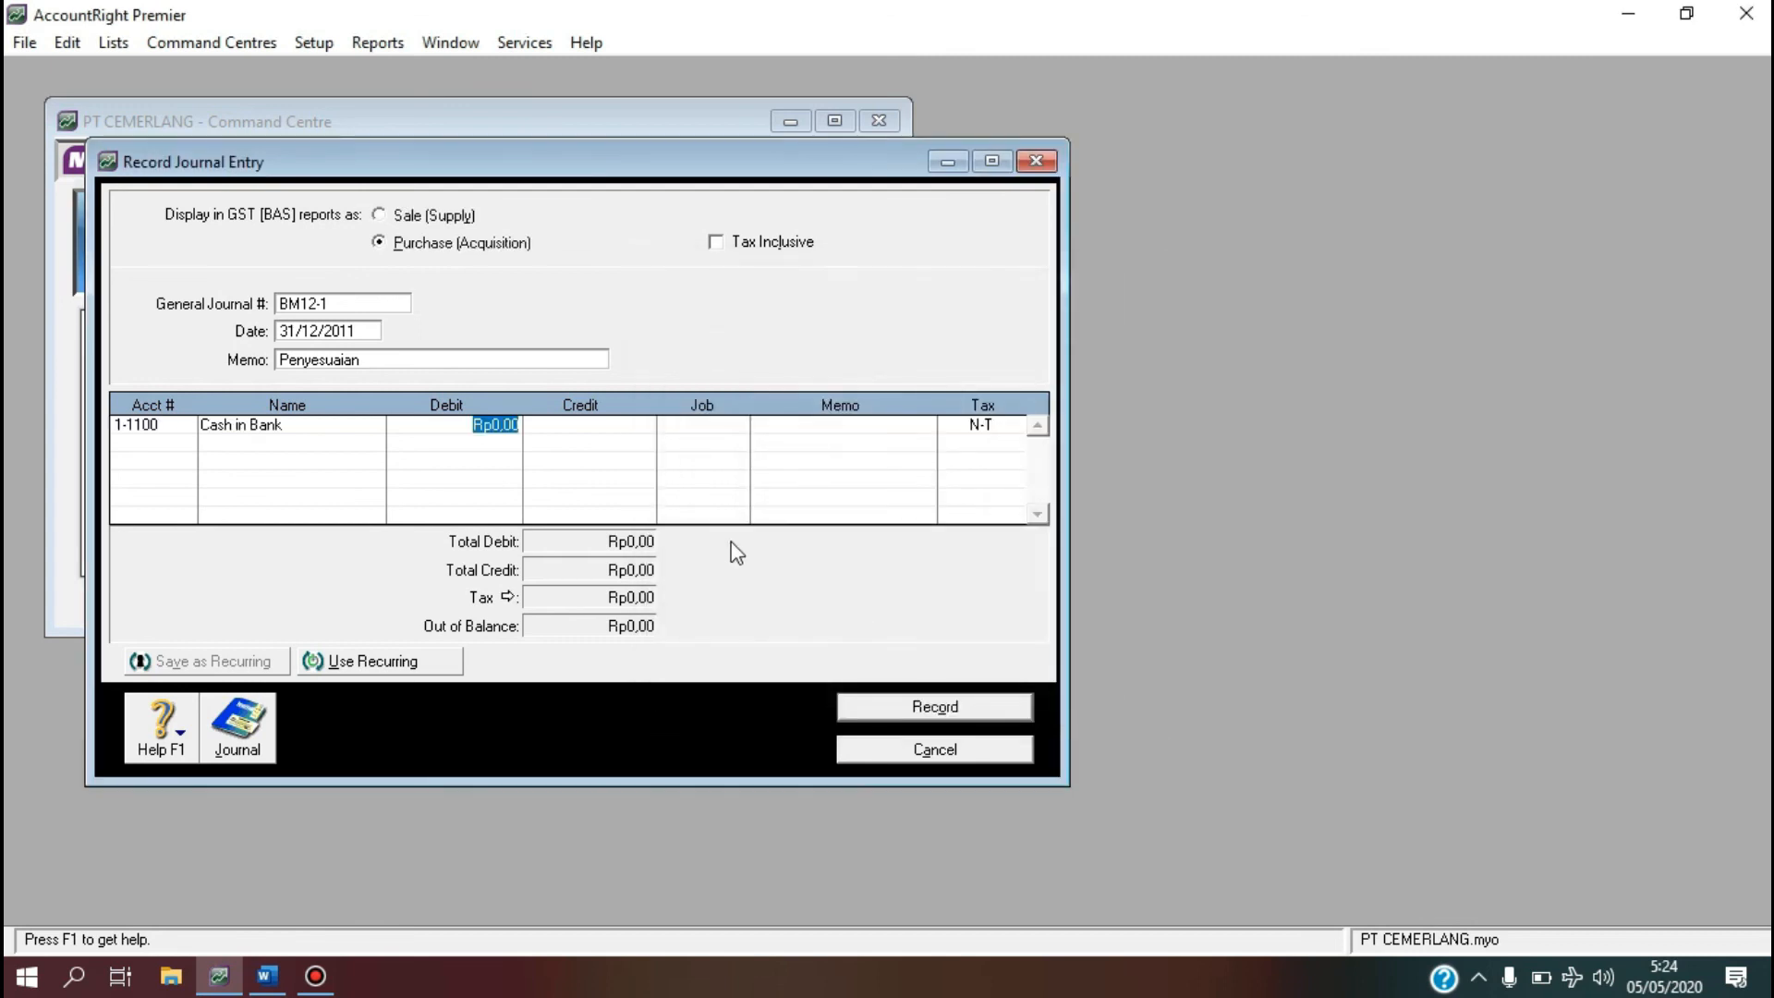
{"action": "type", "text": "6500000"}
{"action": "key", "text": "Tab"}
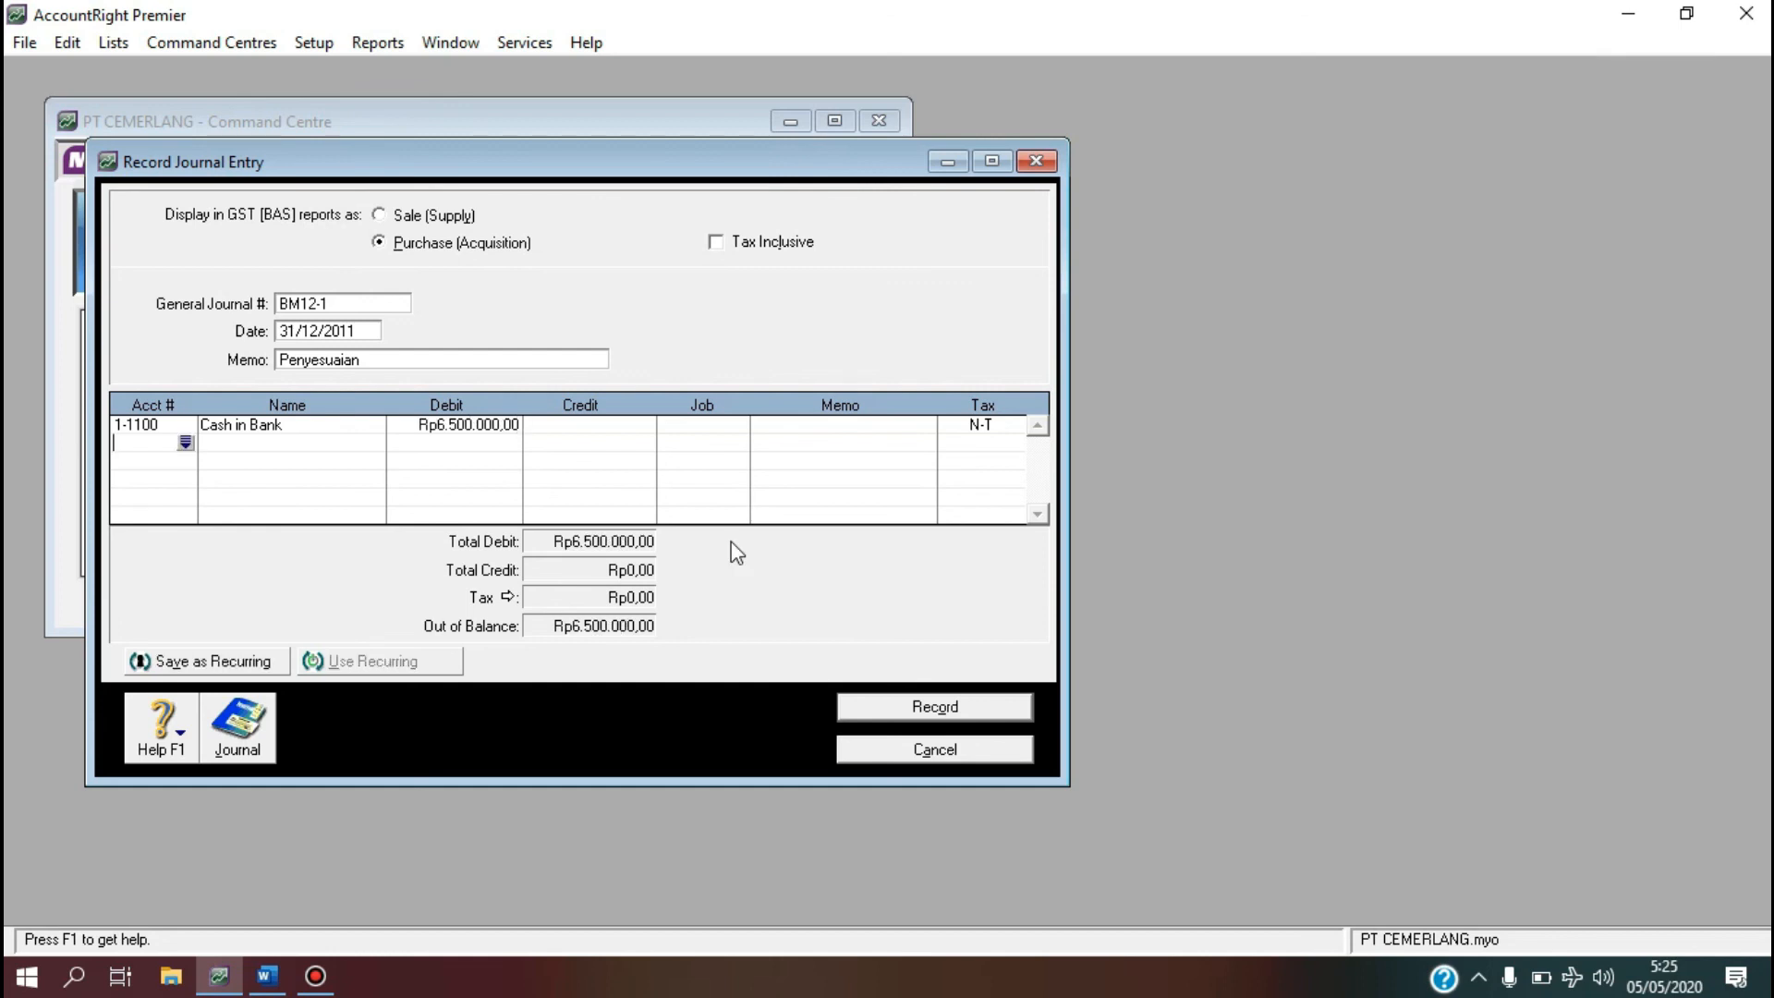
Credit Interest Revenue 8-1100 Rp6.500.000 on the second line and record the journal.
{"action": "left_click", "coordinate": [185, 443]}
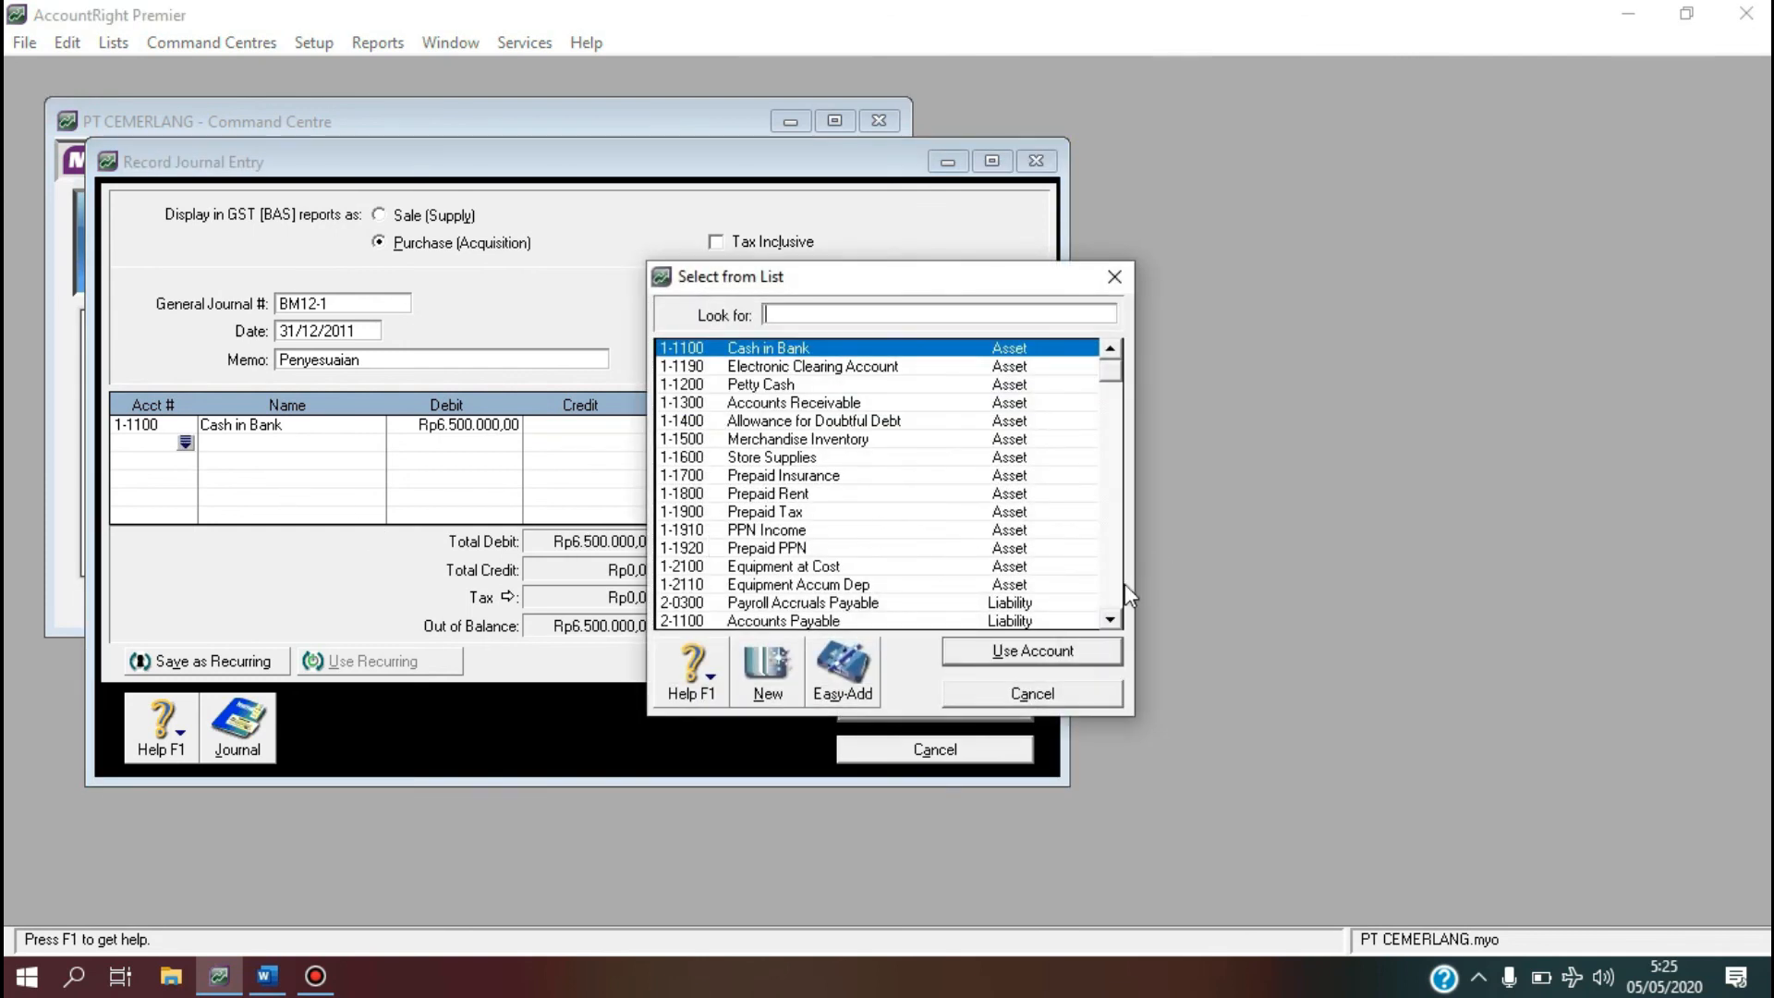
{"action": "scroll", "coordinate": [1108, 616], "scroll_direction": "down", "scroll_amount": 3}
{"action": "scroll", "coordinate": [1110, 624], "scroll_direction": "down", "scroll_amount": 4}
{"action": "scroll", "coordinate": [1109, 624], "scroll_direction": "down", "scroll_amount": 3}
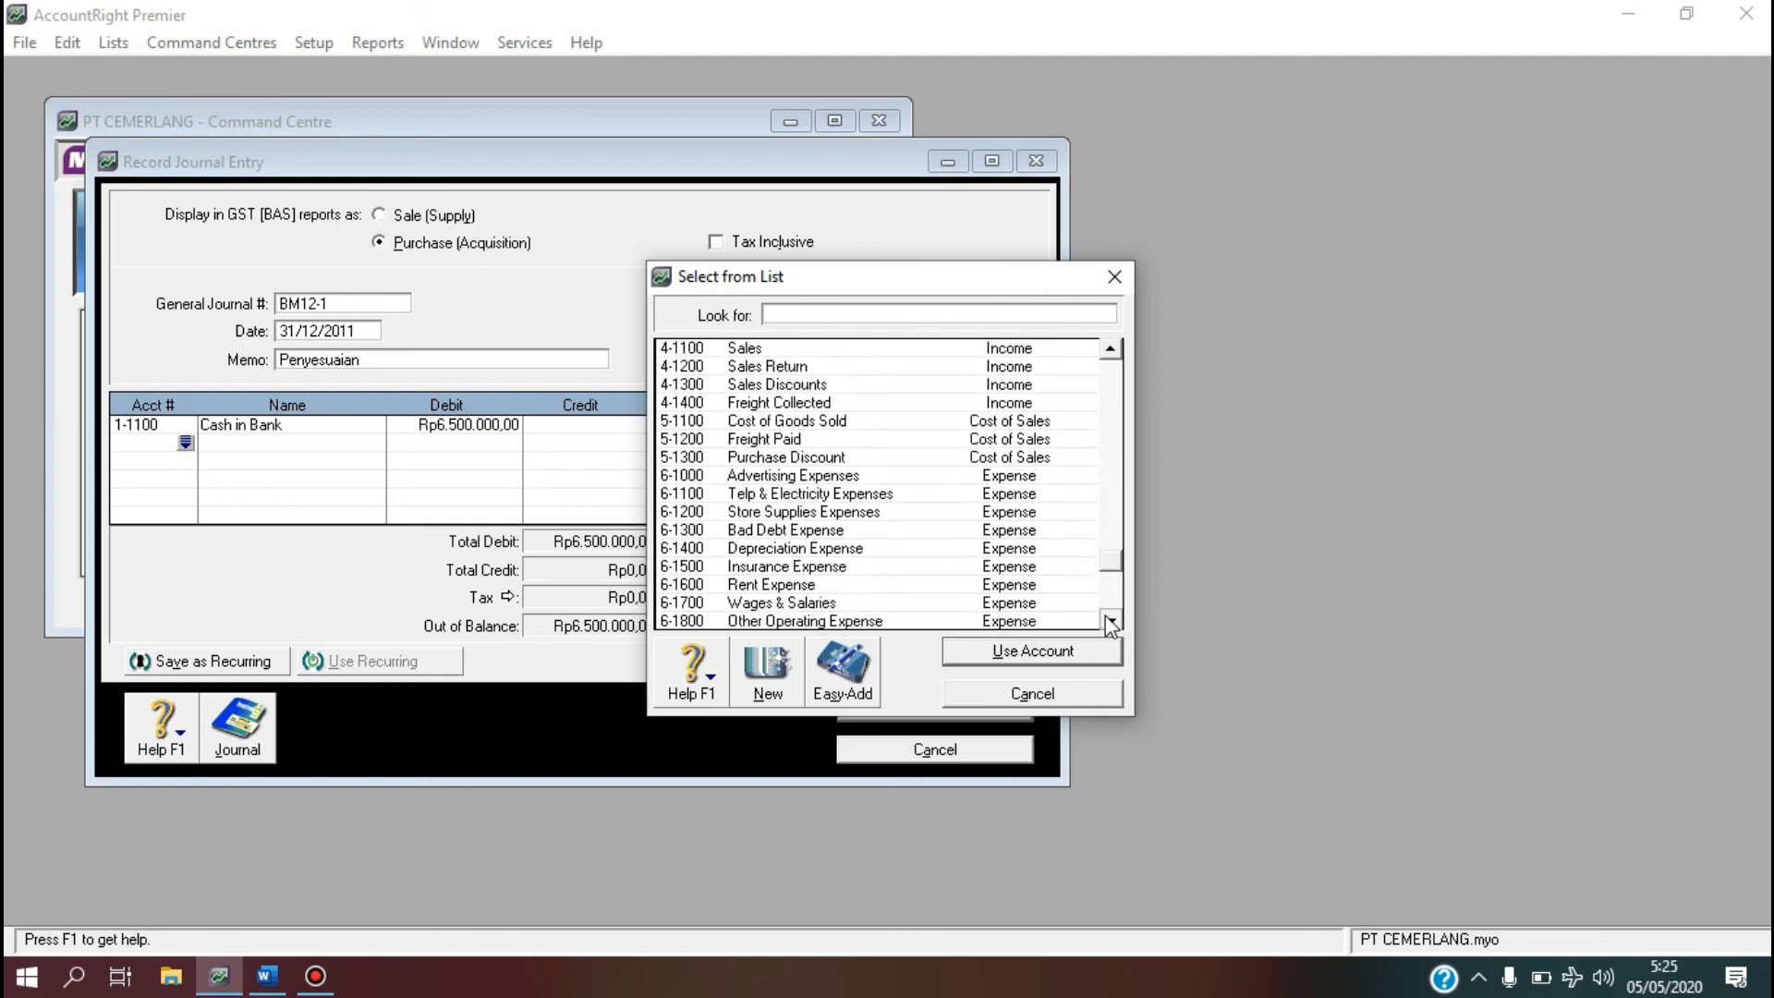
{"action": "scroll", "coordinate": [1110, 625], "scroll_direction": "down", "scroll_amount": 1}
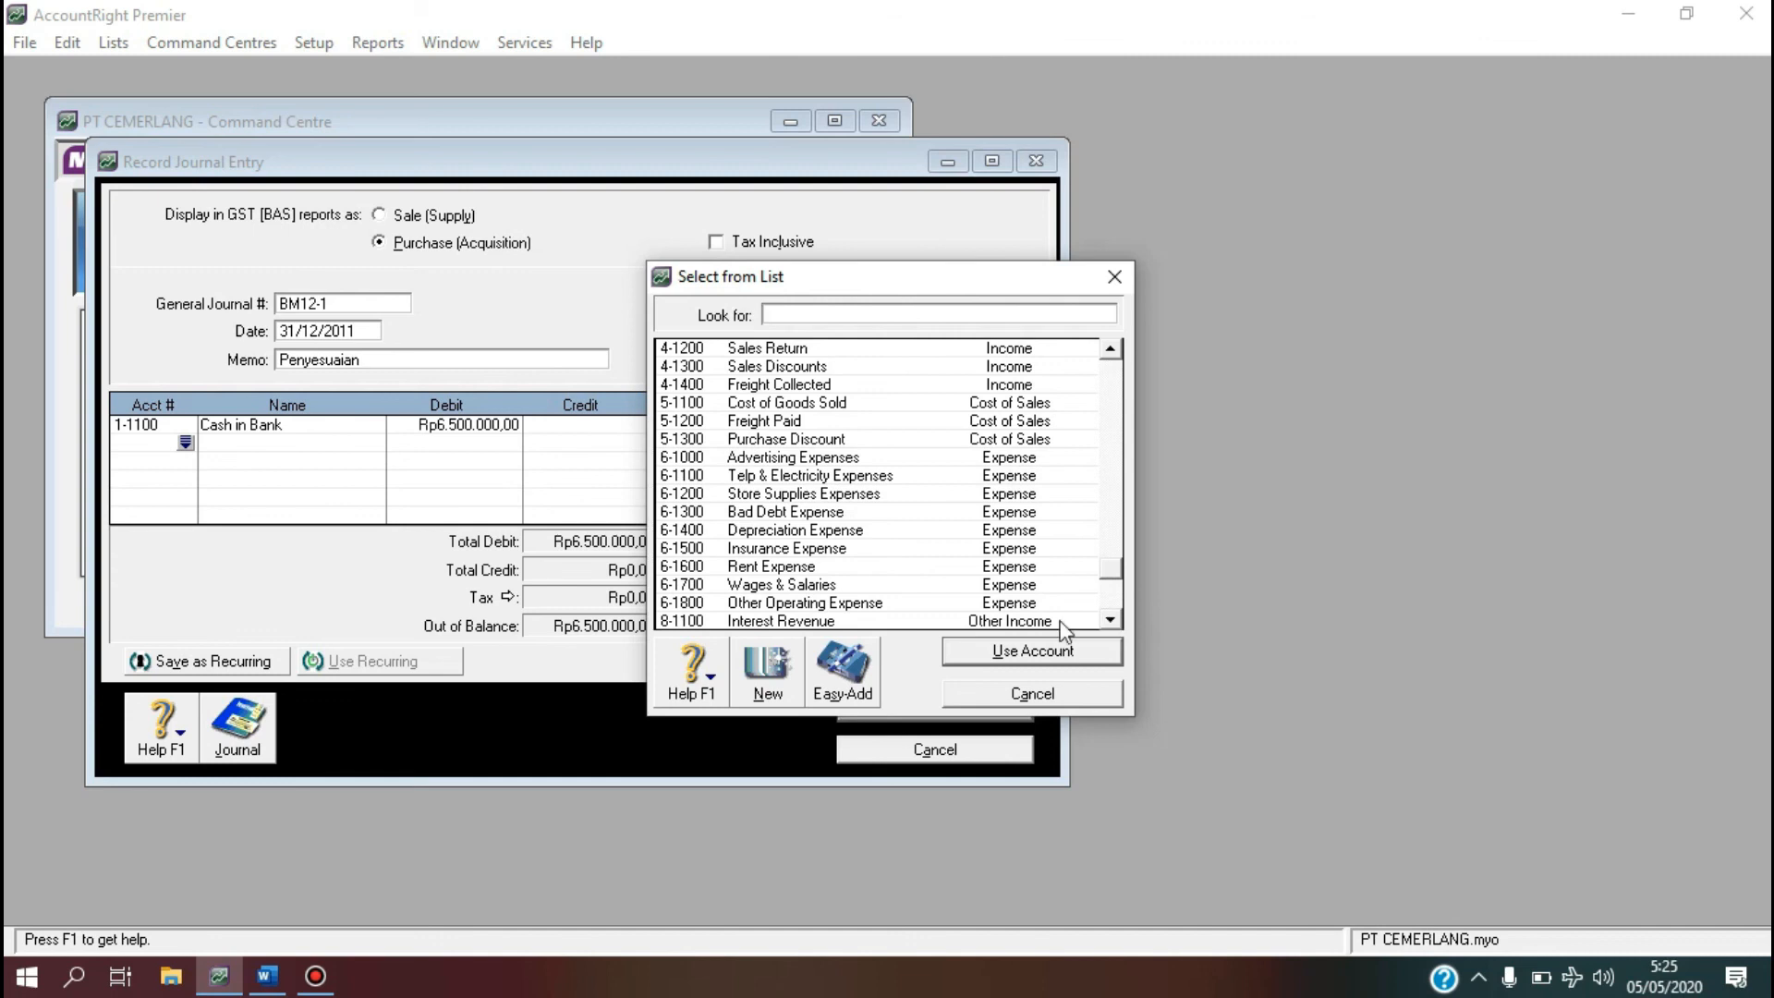
{"action": "left_click", "coordinate": [982, 621]}
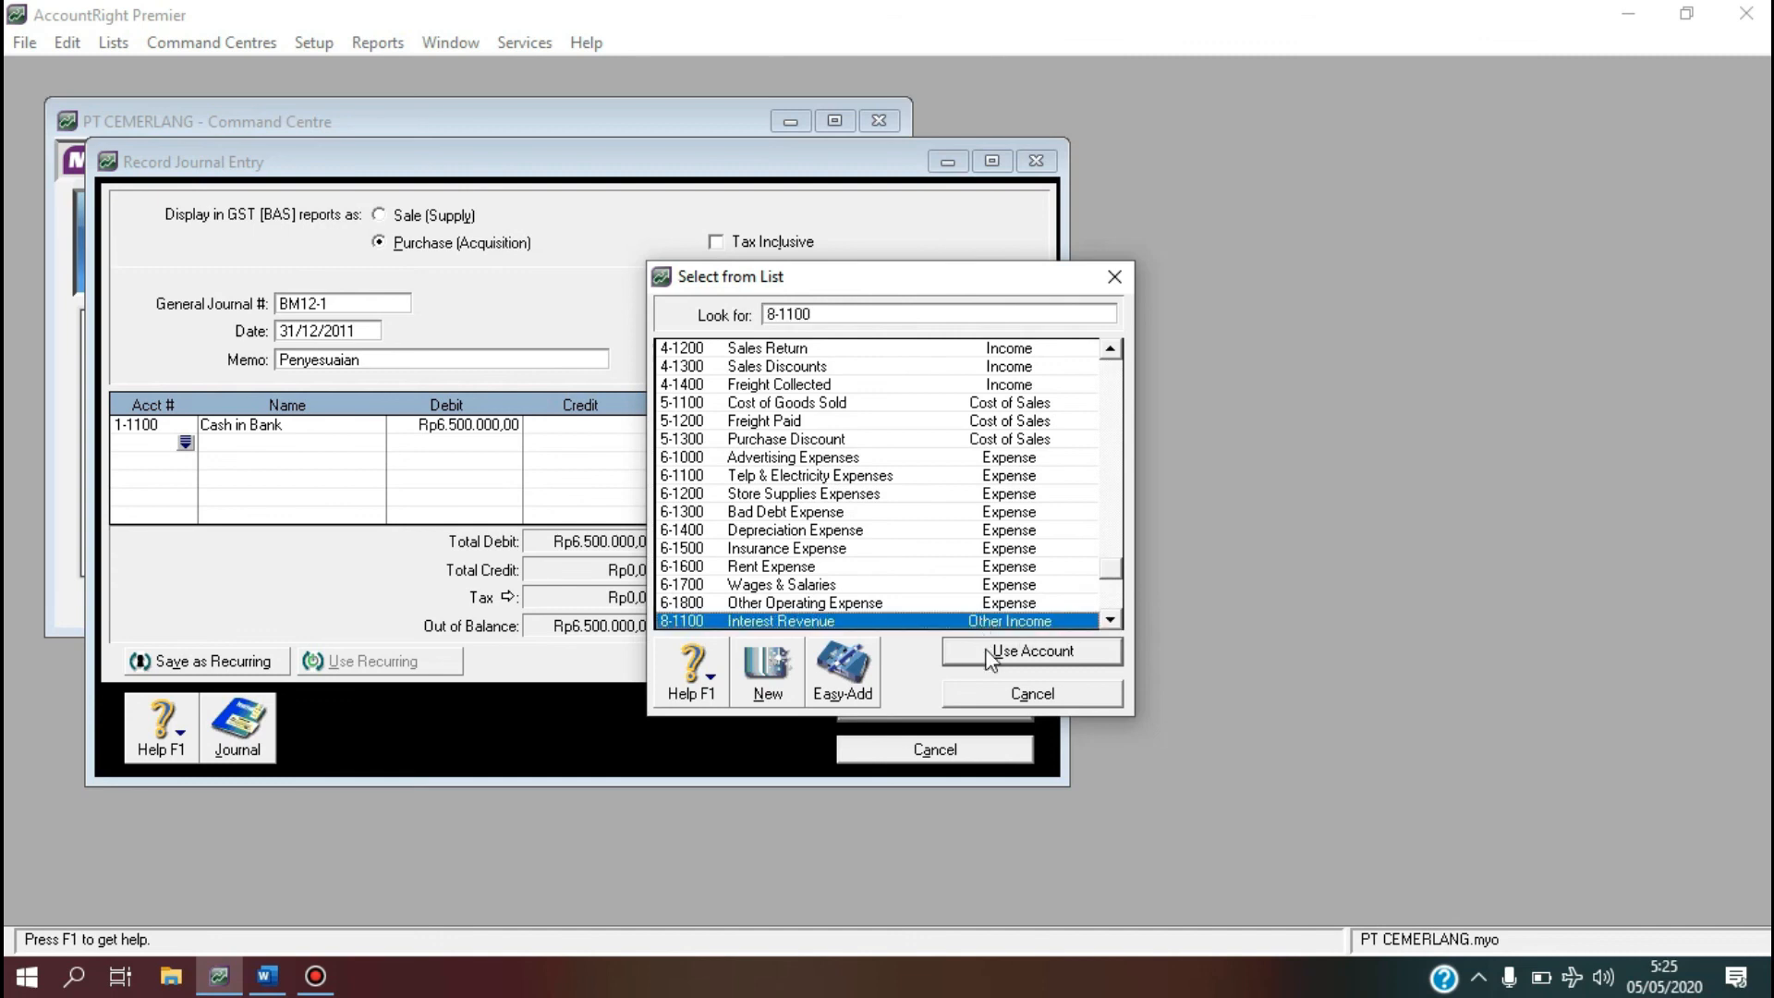
{"action": "left_click", "coordinate": [990, 657]}
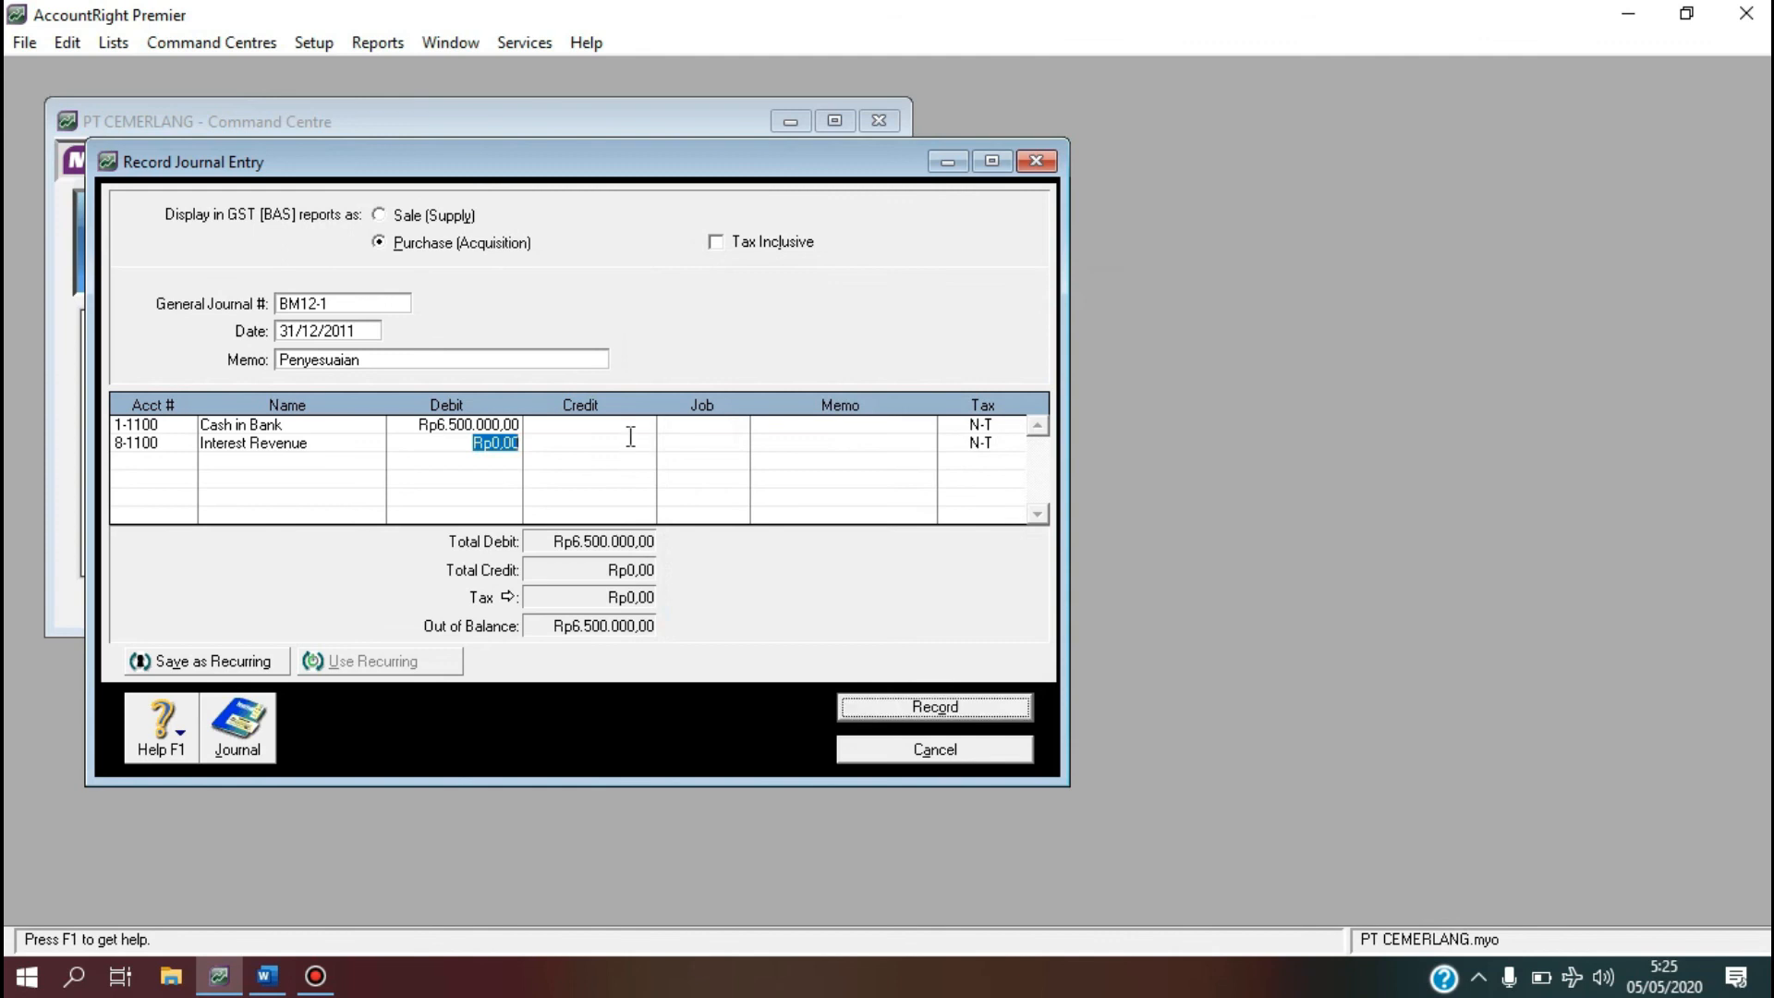
{"action": "left_click", "coordinate": [630, 437]}
{"action": "key", "text": "Return"}
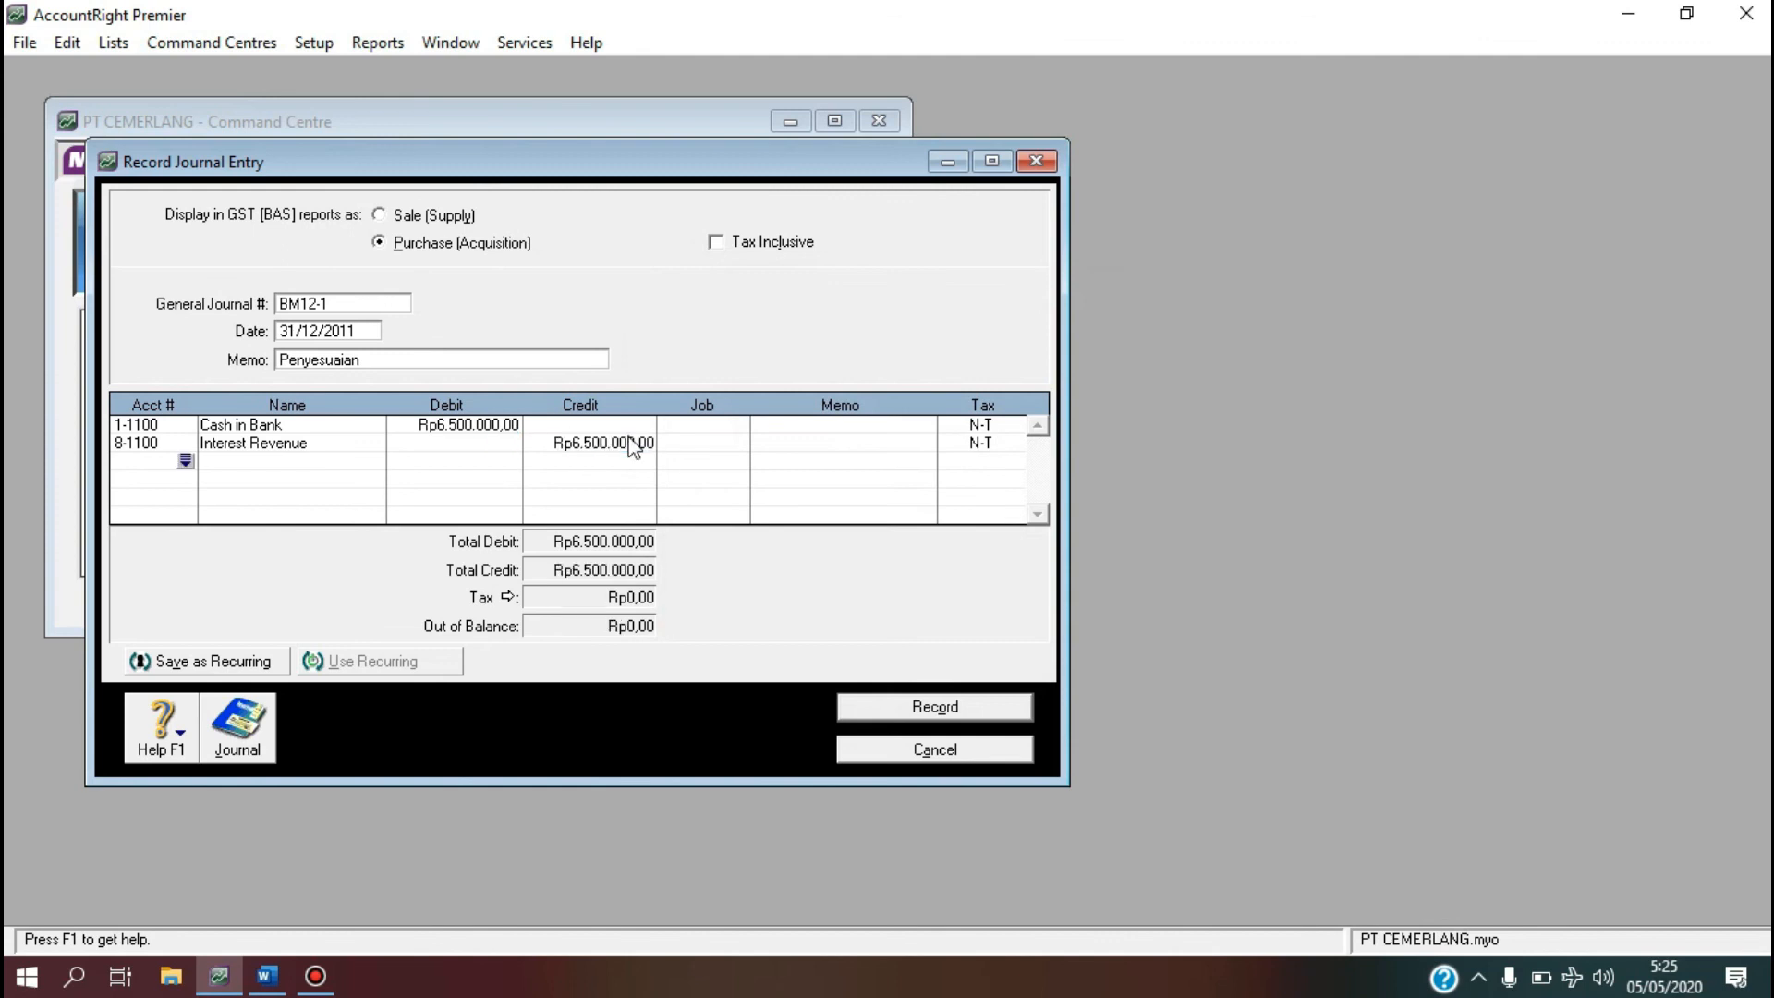
{"action": "left_click", "coordinate": [917, 706]}
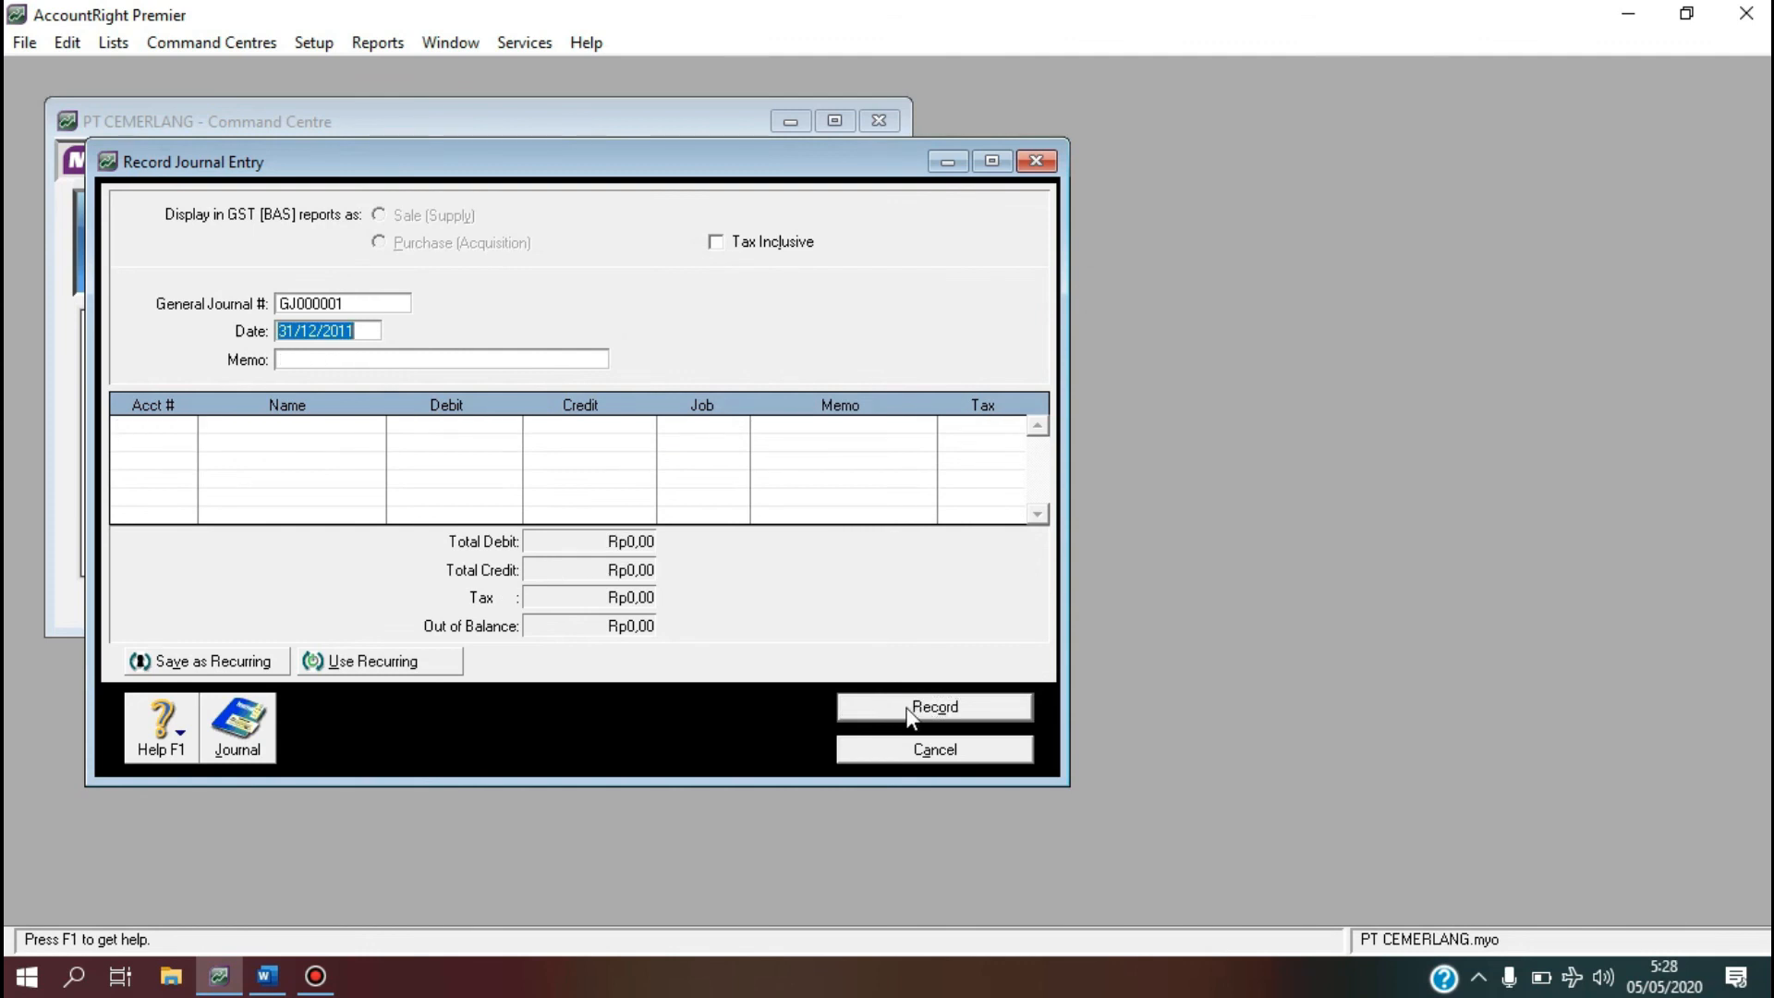
{"action": "left_click", "coordinate": [266, 972]}
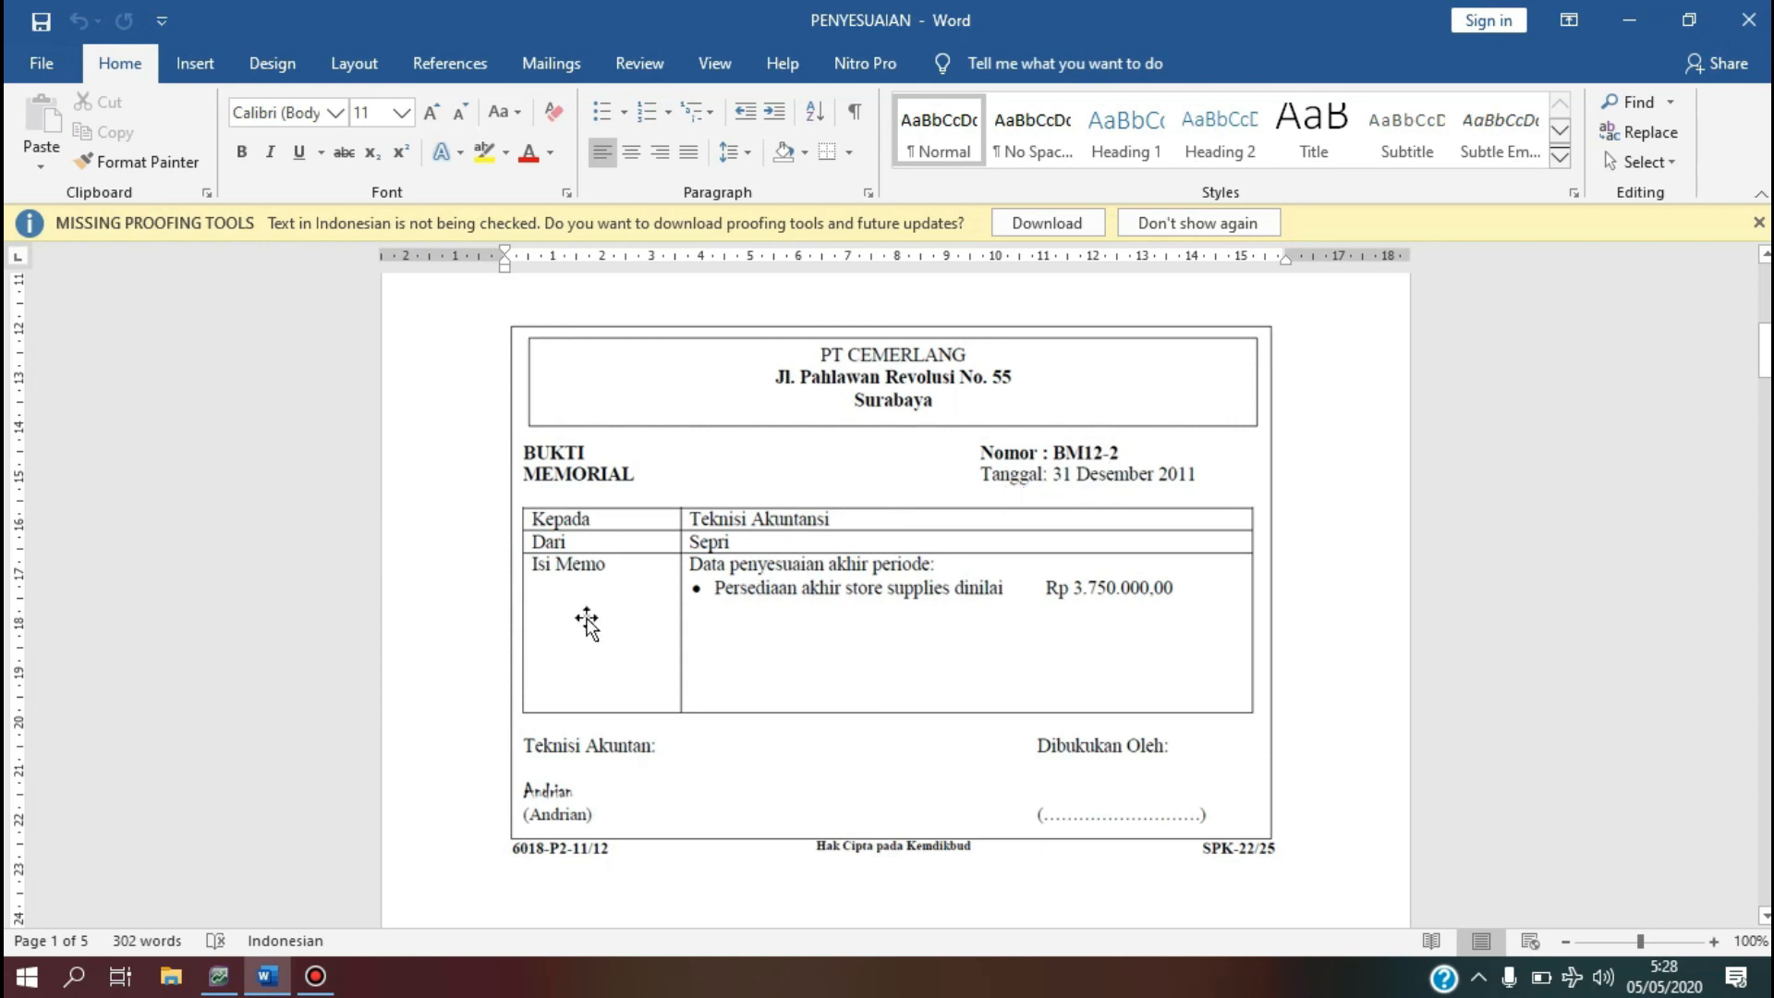
{"action": "left_click", "coordinate": [220, 974]}
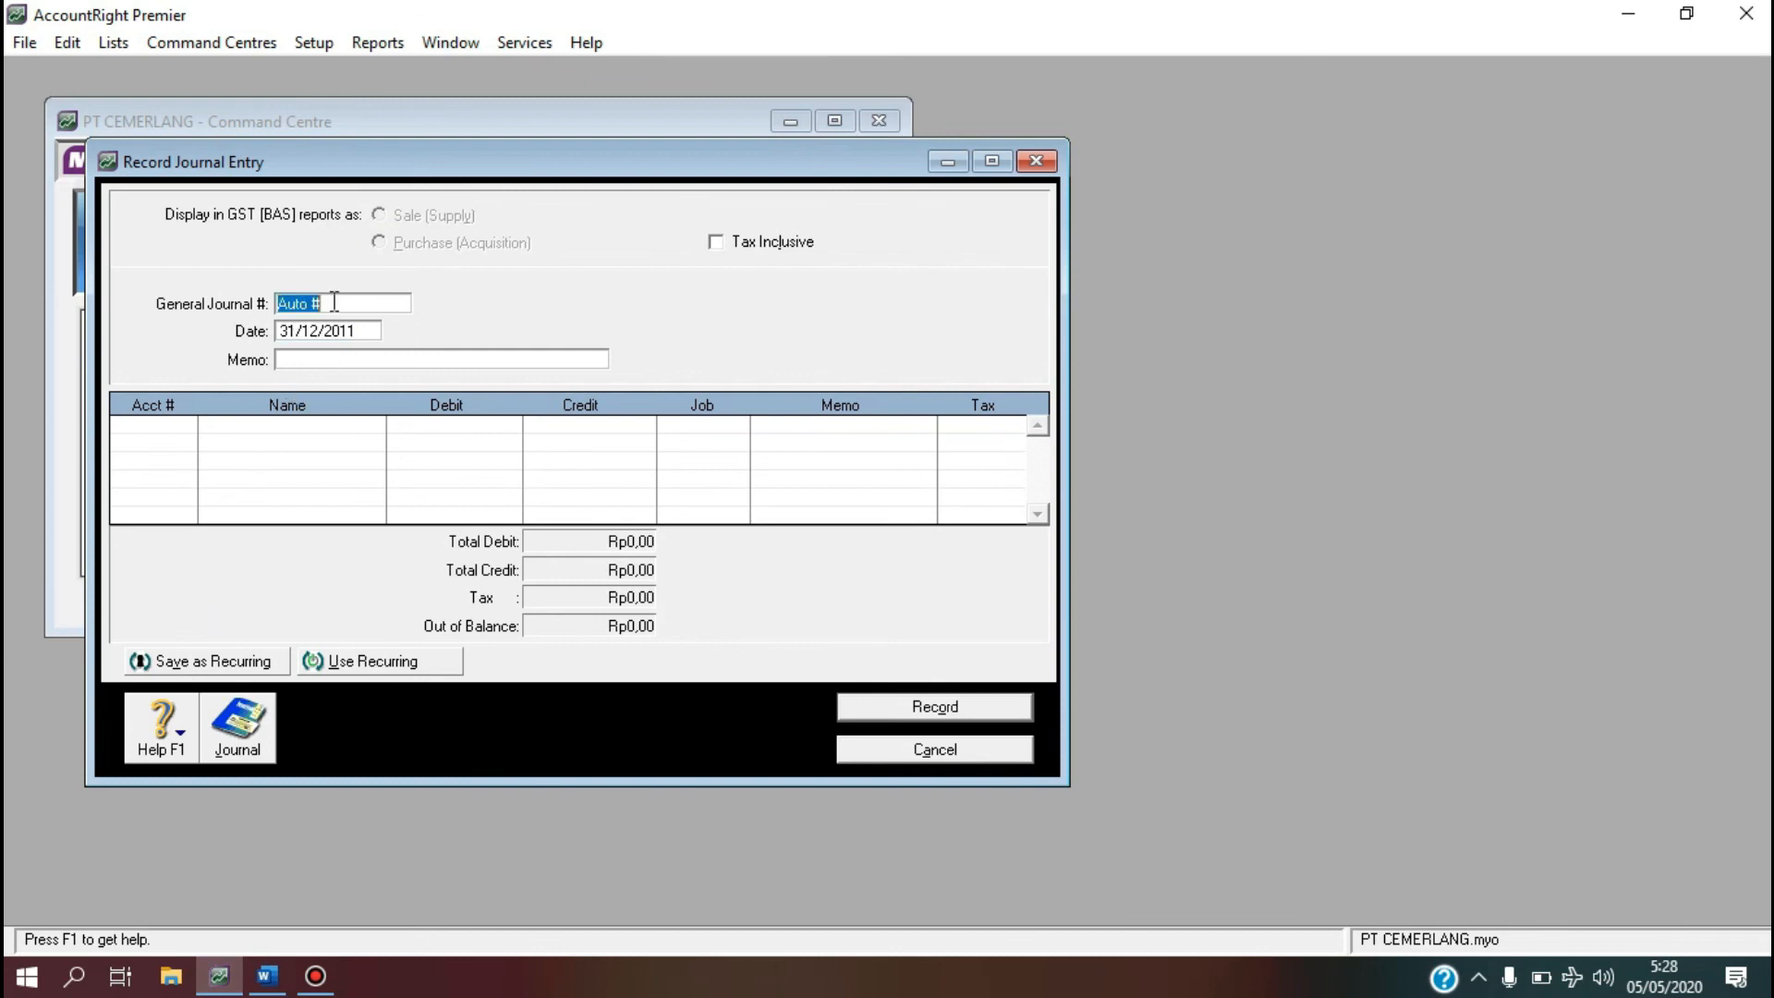
Set the journal number to BM12-2 with memo Penyesuaian.
{"action": "key", "text": "BackSpace"}
{"action": "type", "text": "BM"}
{"action": "type", "text": "12"}
{"action": "type", "text": "Pe"}
{"action": "type", "text": "nyesu"}
{"action": "type", "text": "aian"}
{"action": "key", "text": "Tab"}
Debit Store Supplies Expenses 6-1200 for Rp3.750.000 on the first line.
{"action": "left_click", "coordinate": [185, 424]}
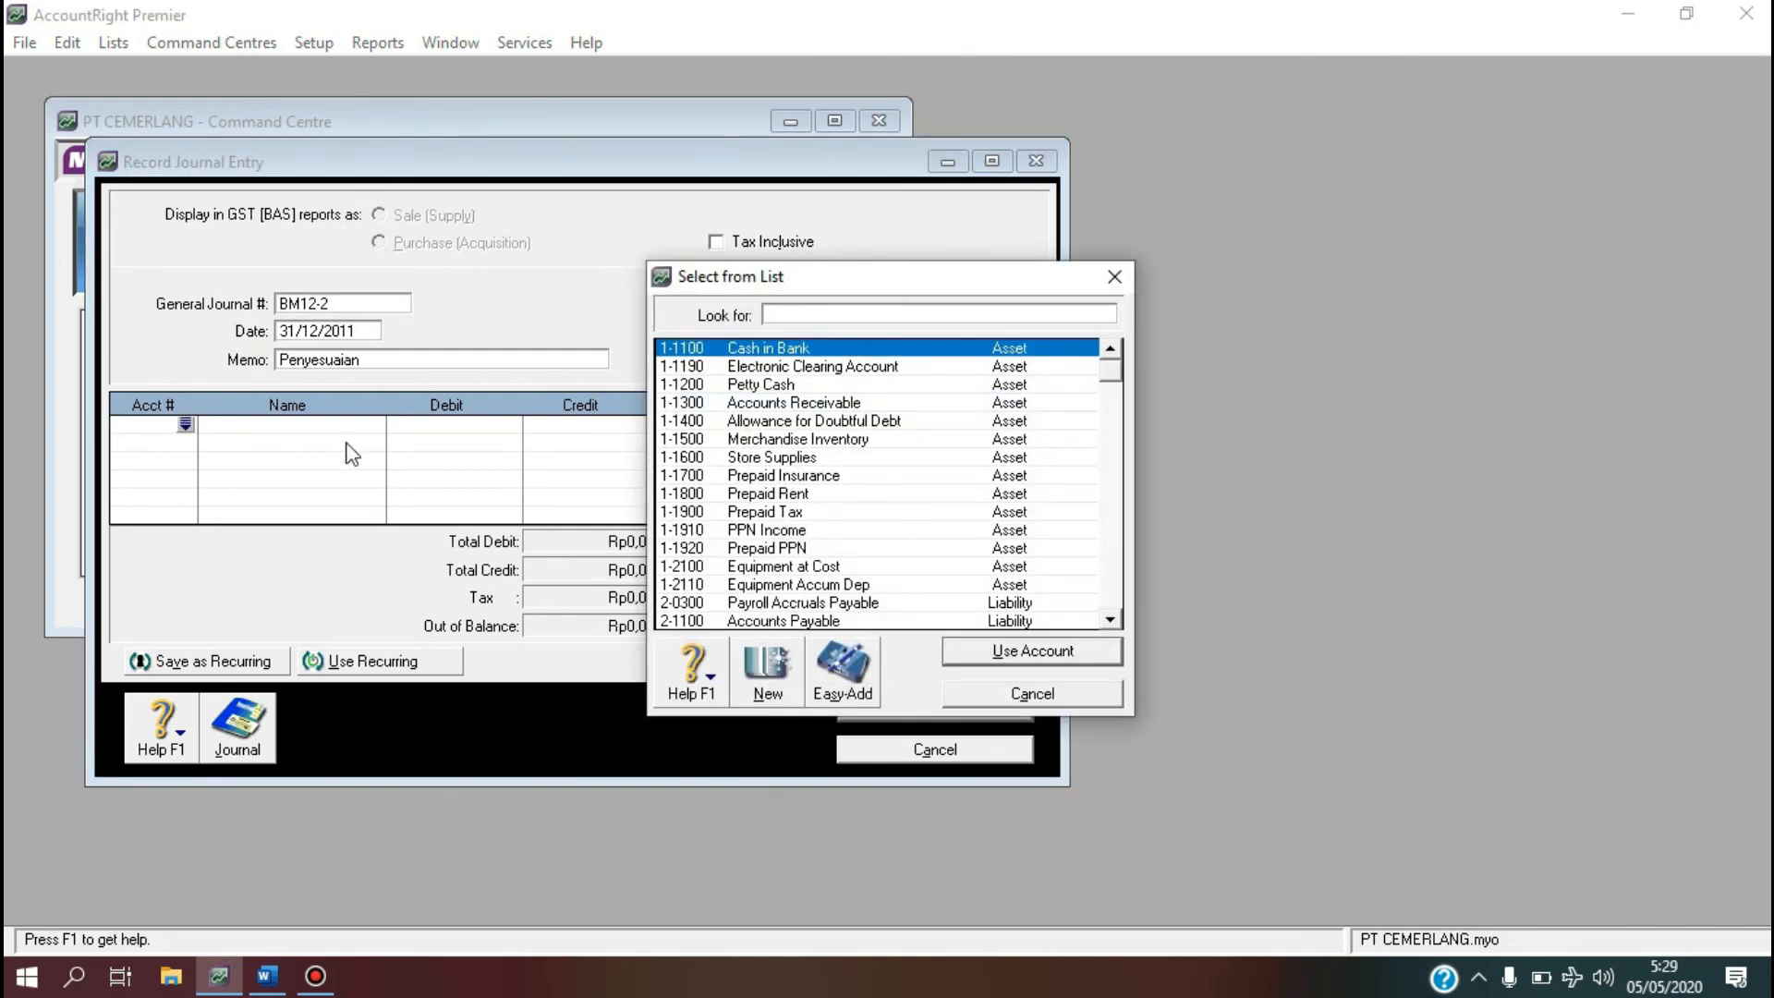
{"action": "double_click", "coordinate": [1108, 620]}
{"action": "triple_click", "coordinate": [1109, 620]}
{"action": "triple_click", "coordinate": [1109, 620]}
{"action": "double_click", "coordinate": [1109, 619]}
{"action": "double_click", "coordinate": [1109, 620]}
{"action": "double_click", "coordinate": [1108, 619]}
{"action": "left_click", "coordinate": [1109, 620]}
{"action": "double_click", "coordinate": [1108, 620]}
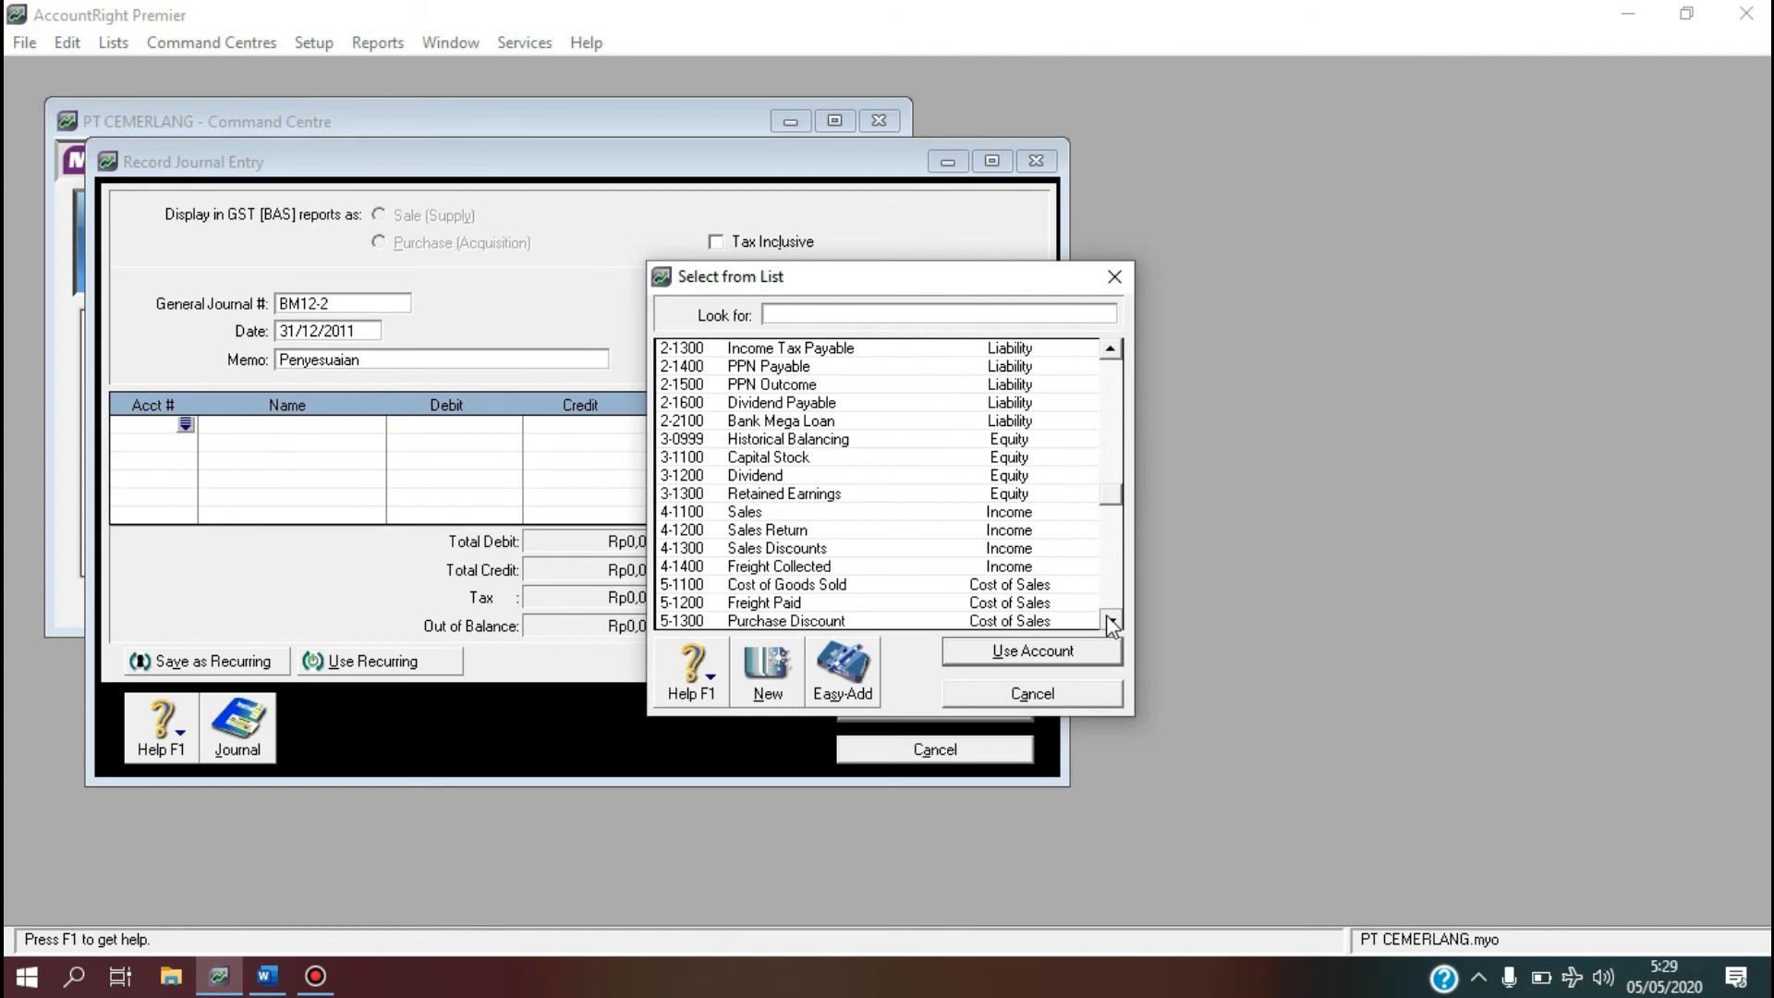
{"action": "left_click", "coordinate": [1108, 620]}
{"action": "left_click", "coordinate": [1108, 620]}
{"action": "left_click", "coordinate": [1108, 620]}
{"action": "left_click", "coordinate": [1109, 620]}
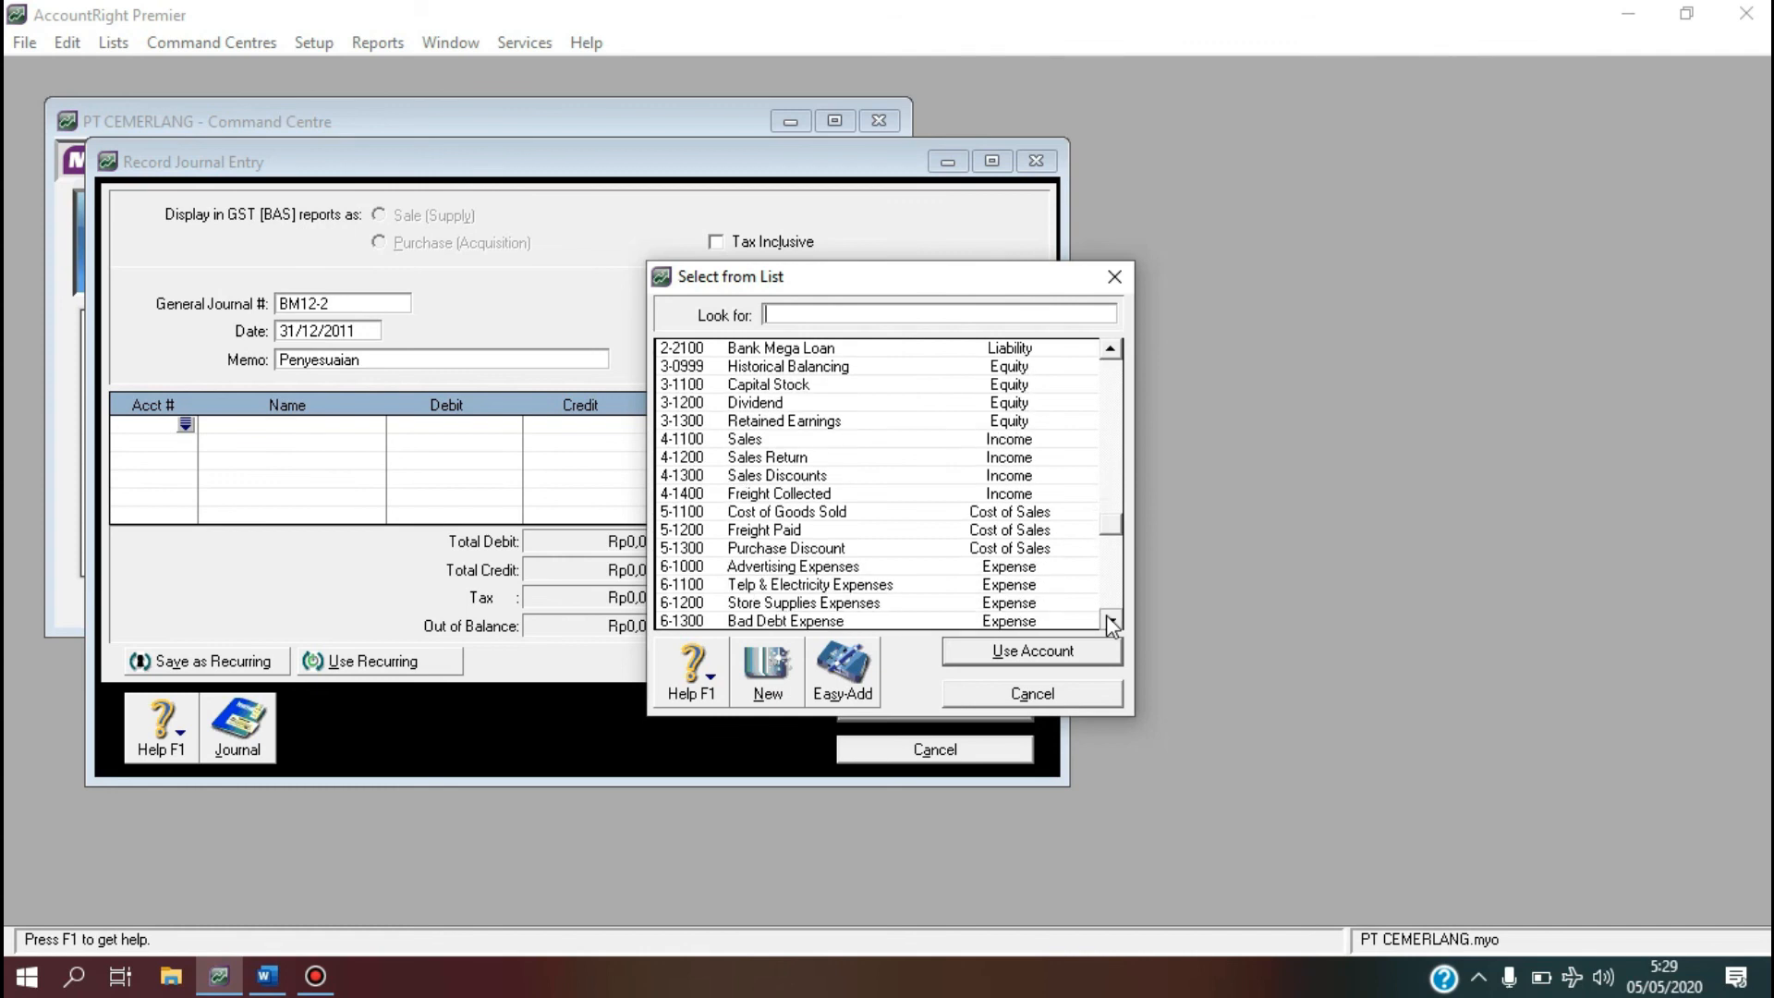
{"action": "type", "text": "6-1100"}
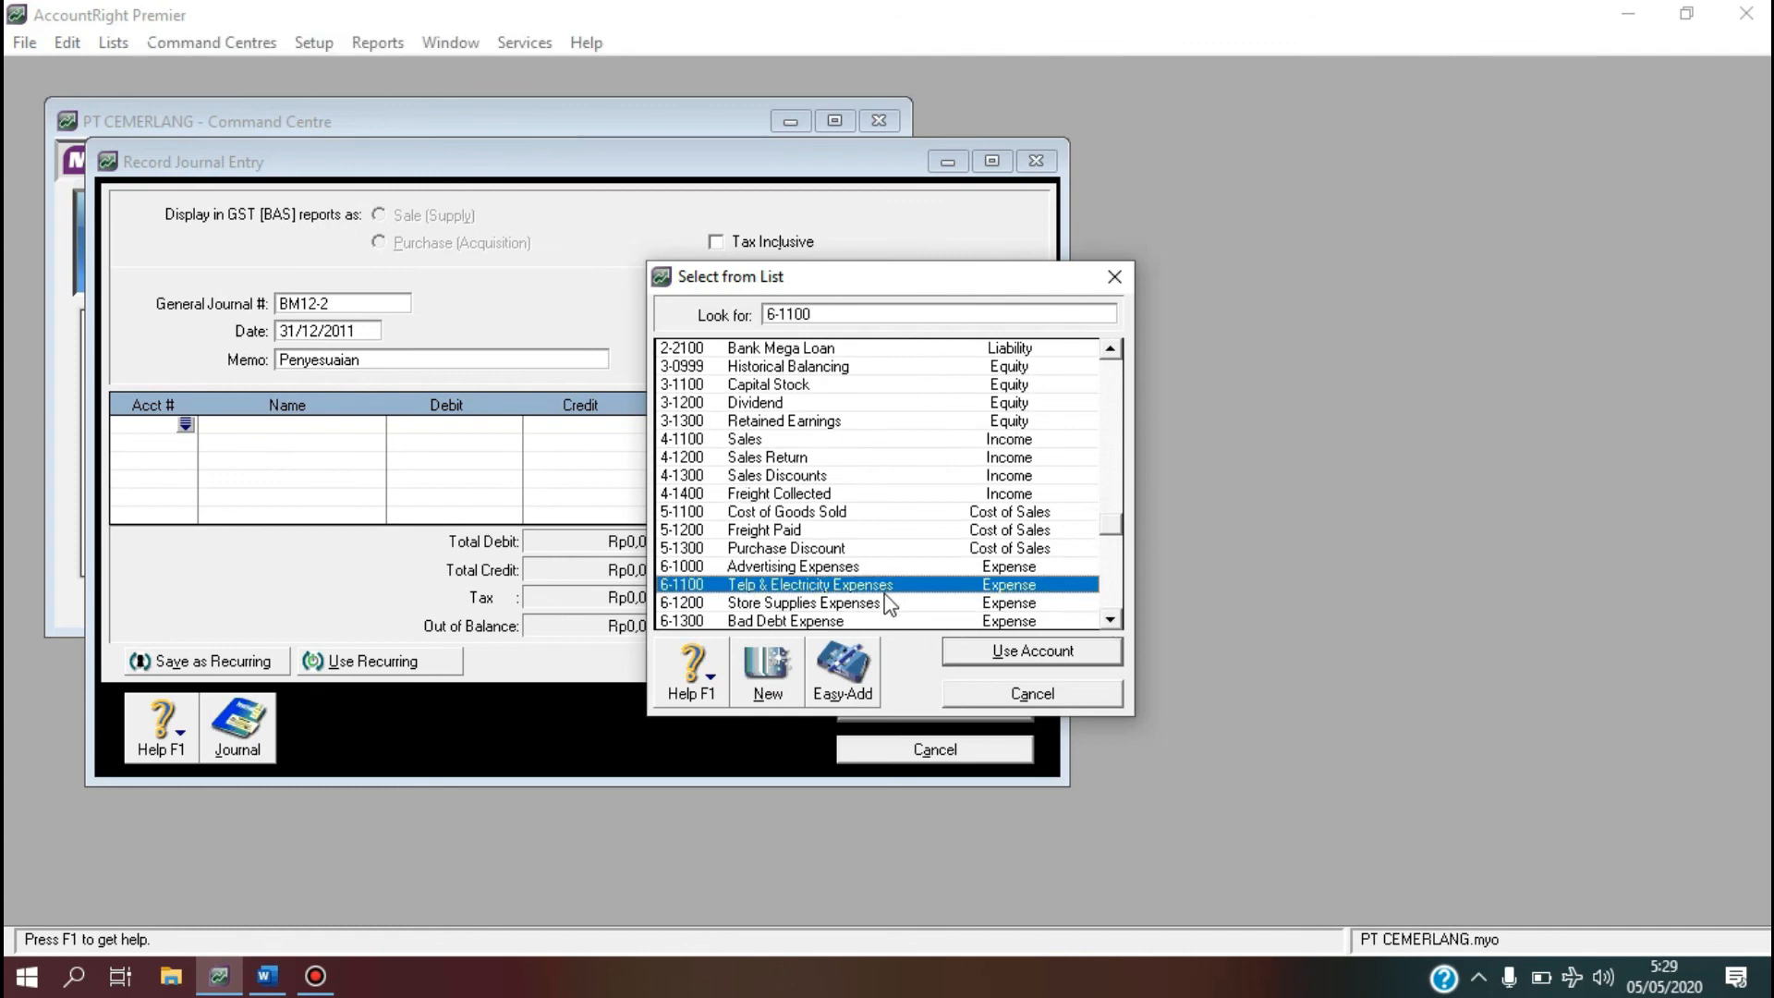
{"action": "left_click", "coordinate": [884, 604]}
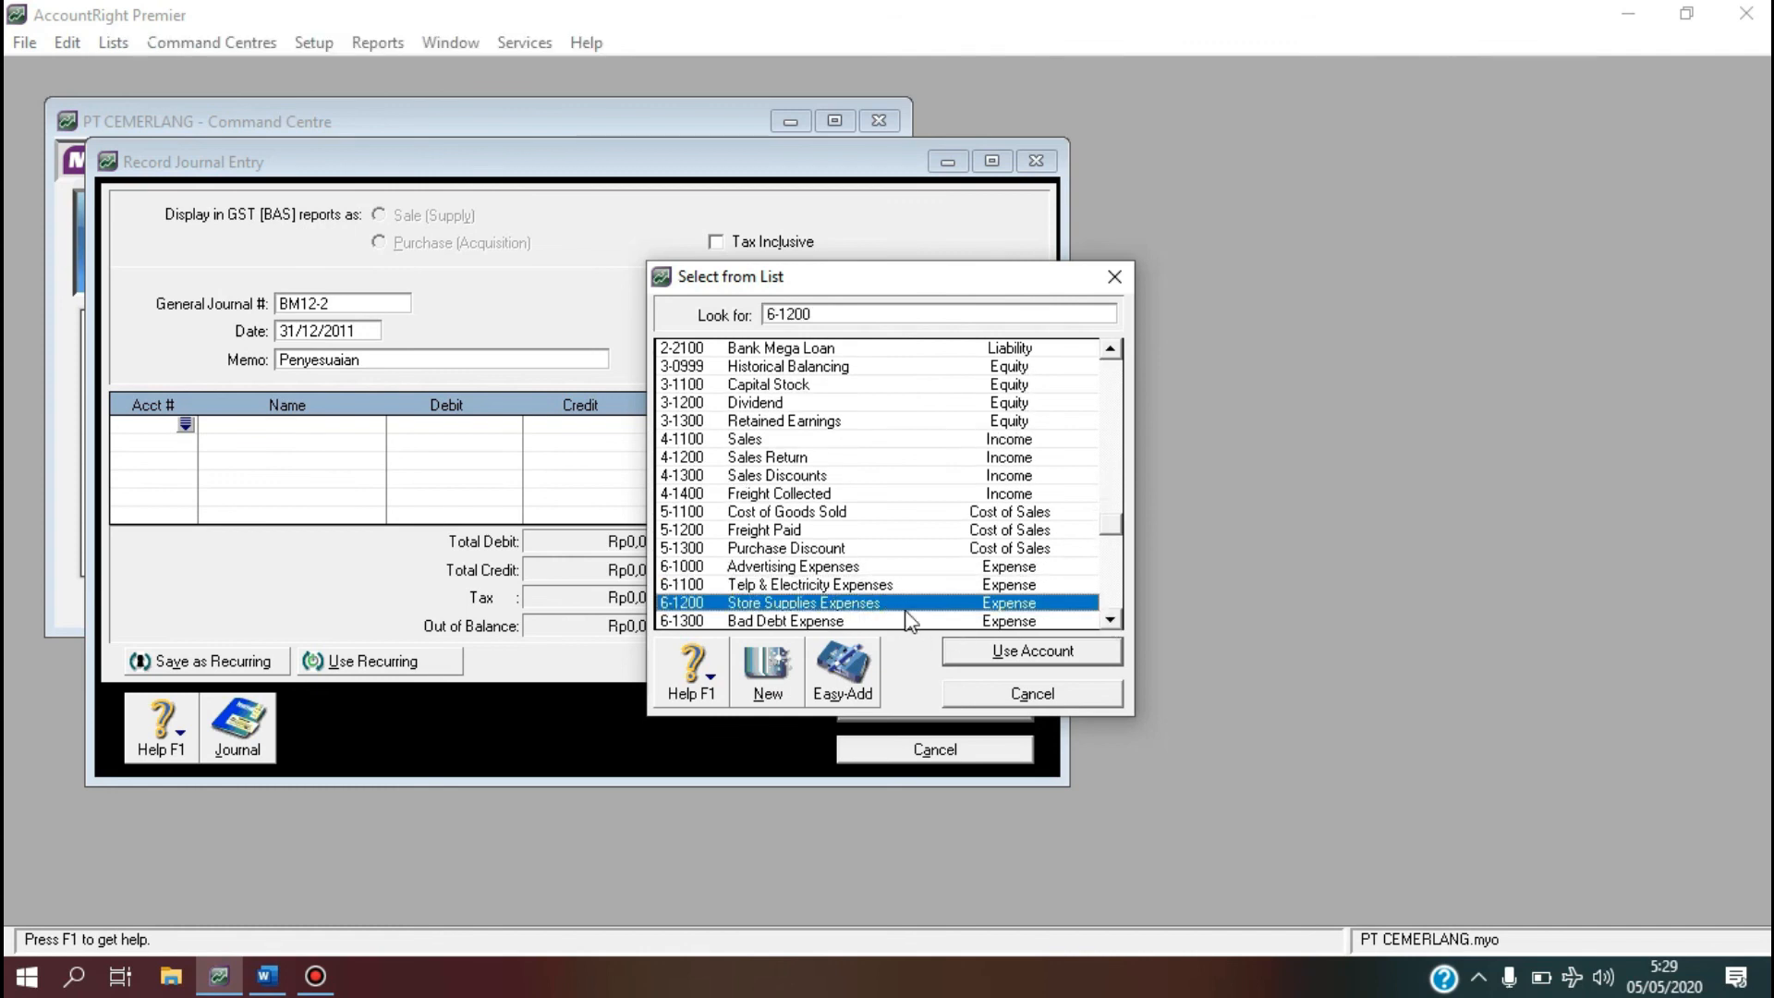
{"action": "left_click", "coordinate": [1018, 656]}
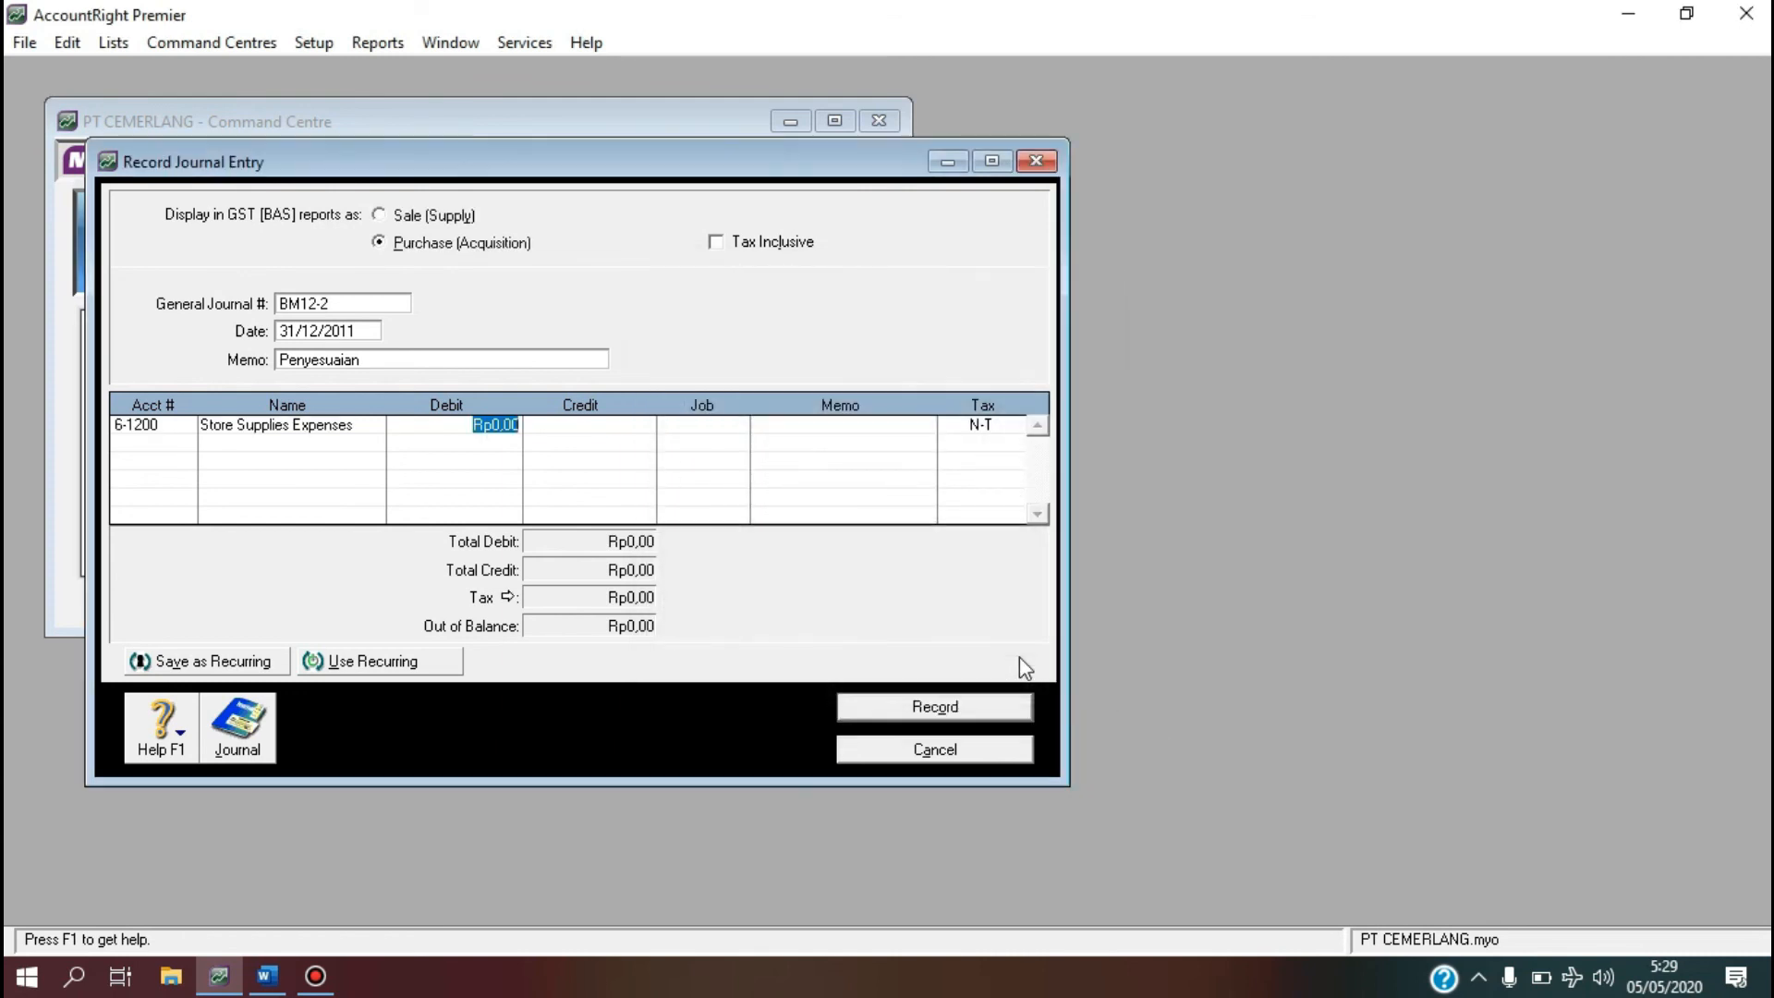
{"action": "type", "text": "3.750."}
{"action": "type", "text": "0000"}
{"action": "key", "text": "Tab"}
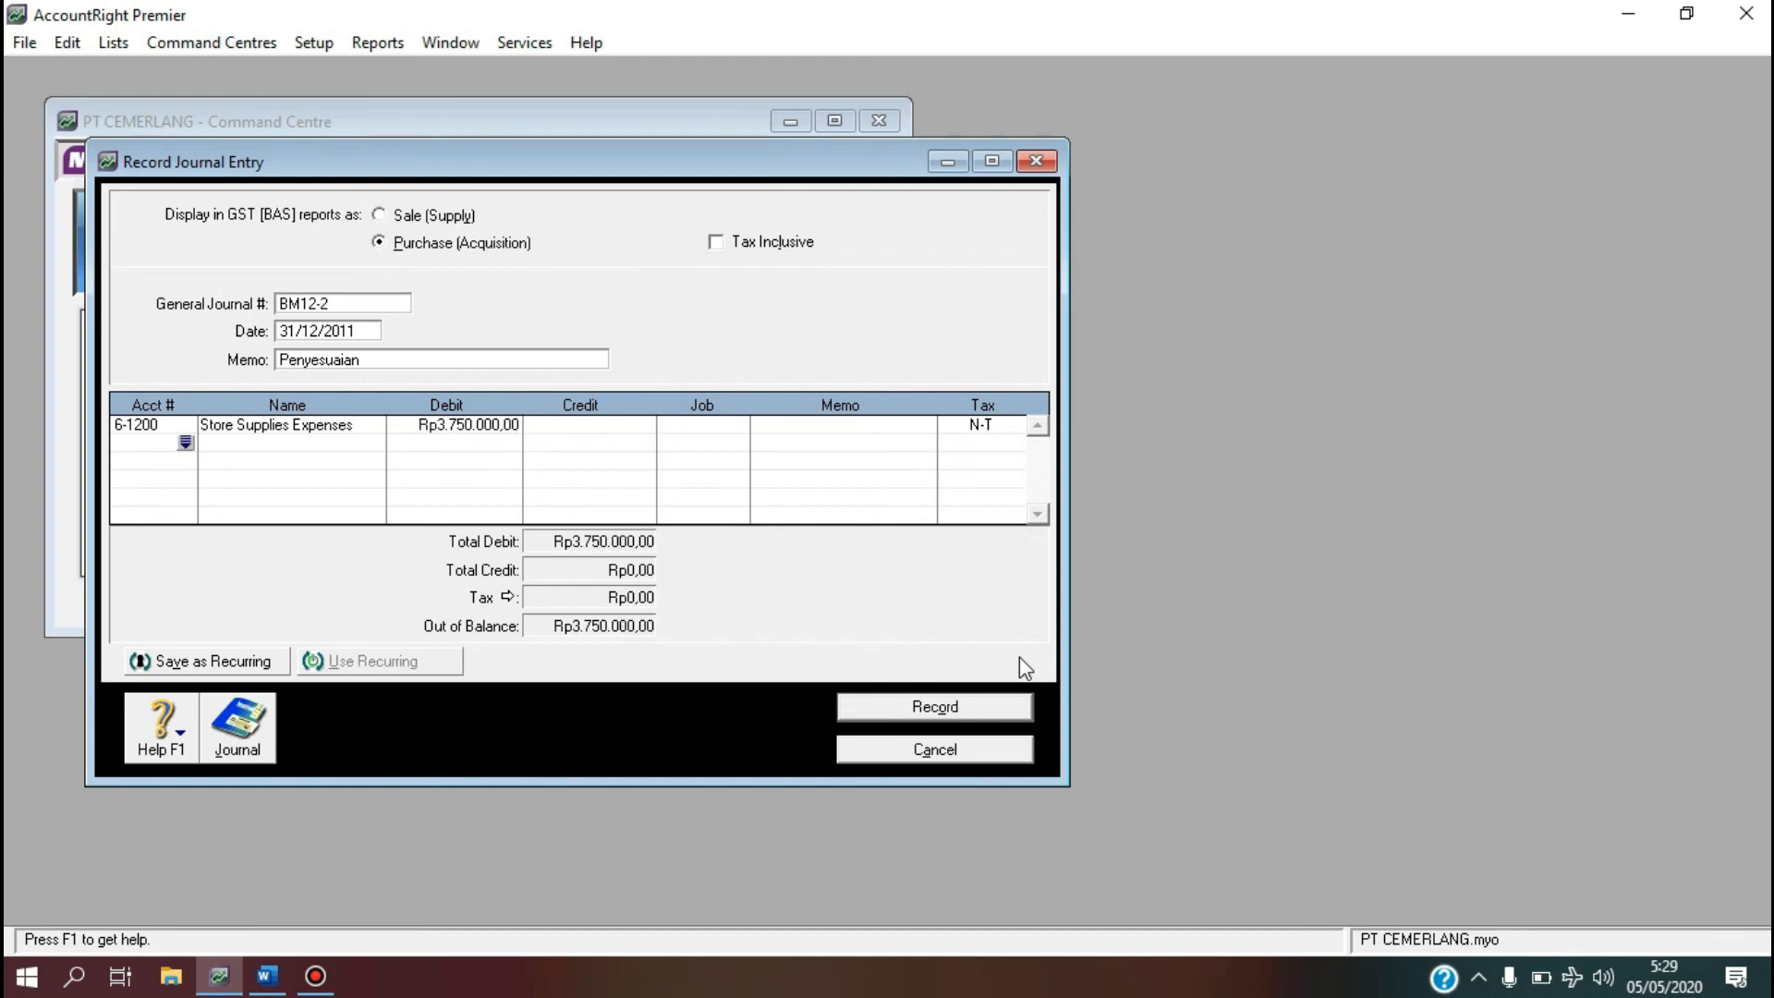
Credit Store Supplies 1-1600 Rp3.750.000 on the second line and record the journal.
{"action": "left_click", "coordinate": [186, 442]}
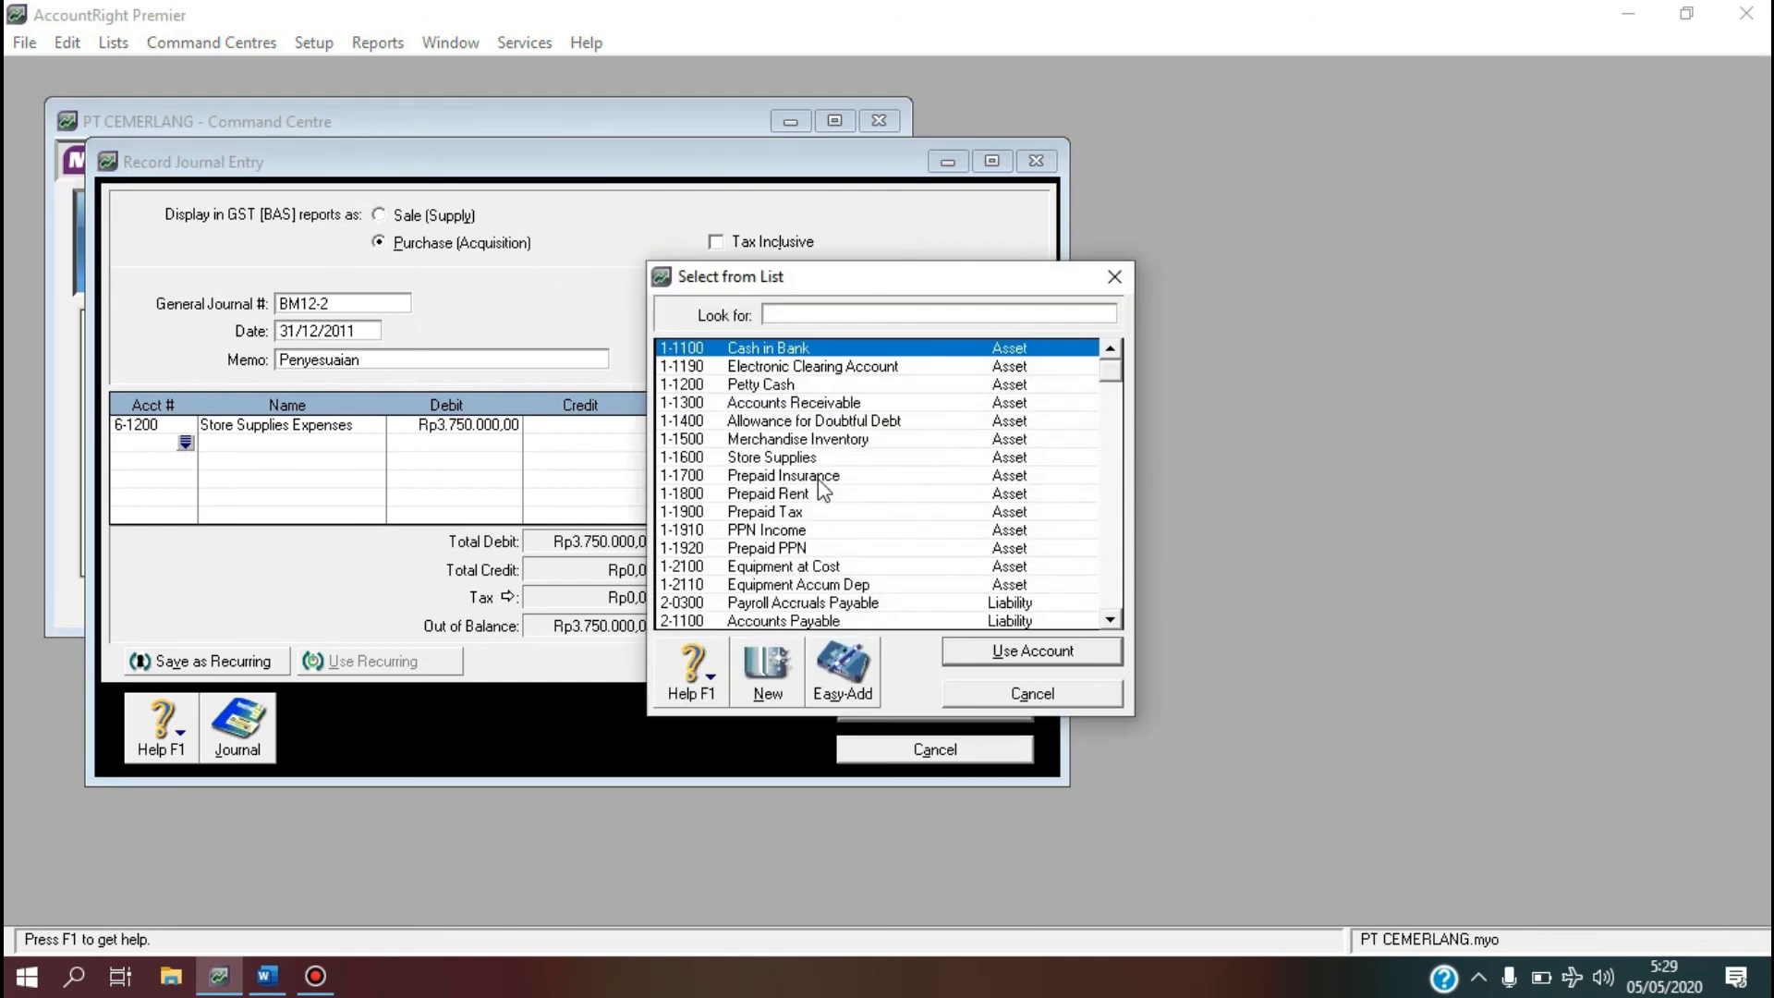
{"action": "left_click", "coordinate": [816, 458]}
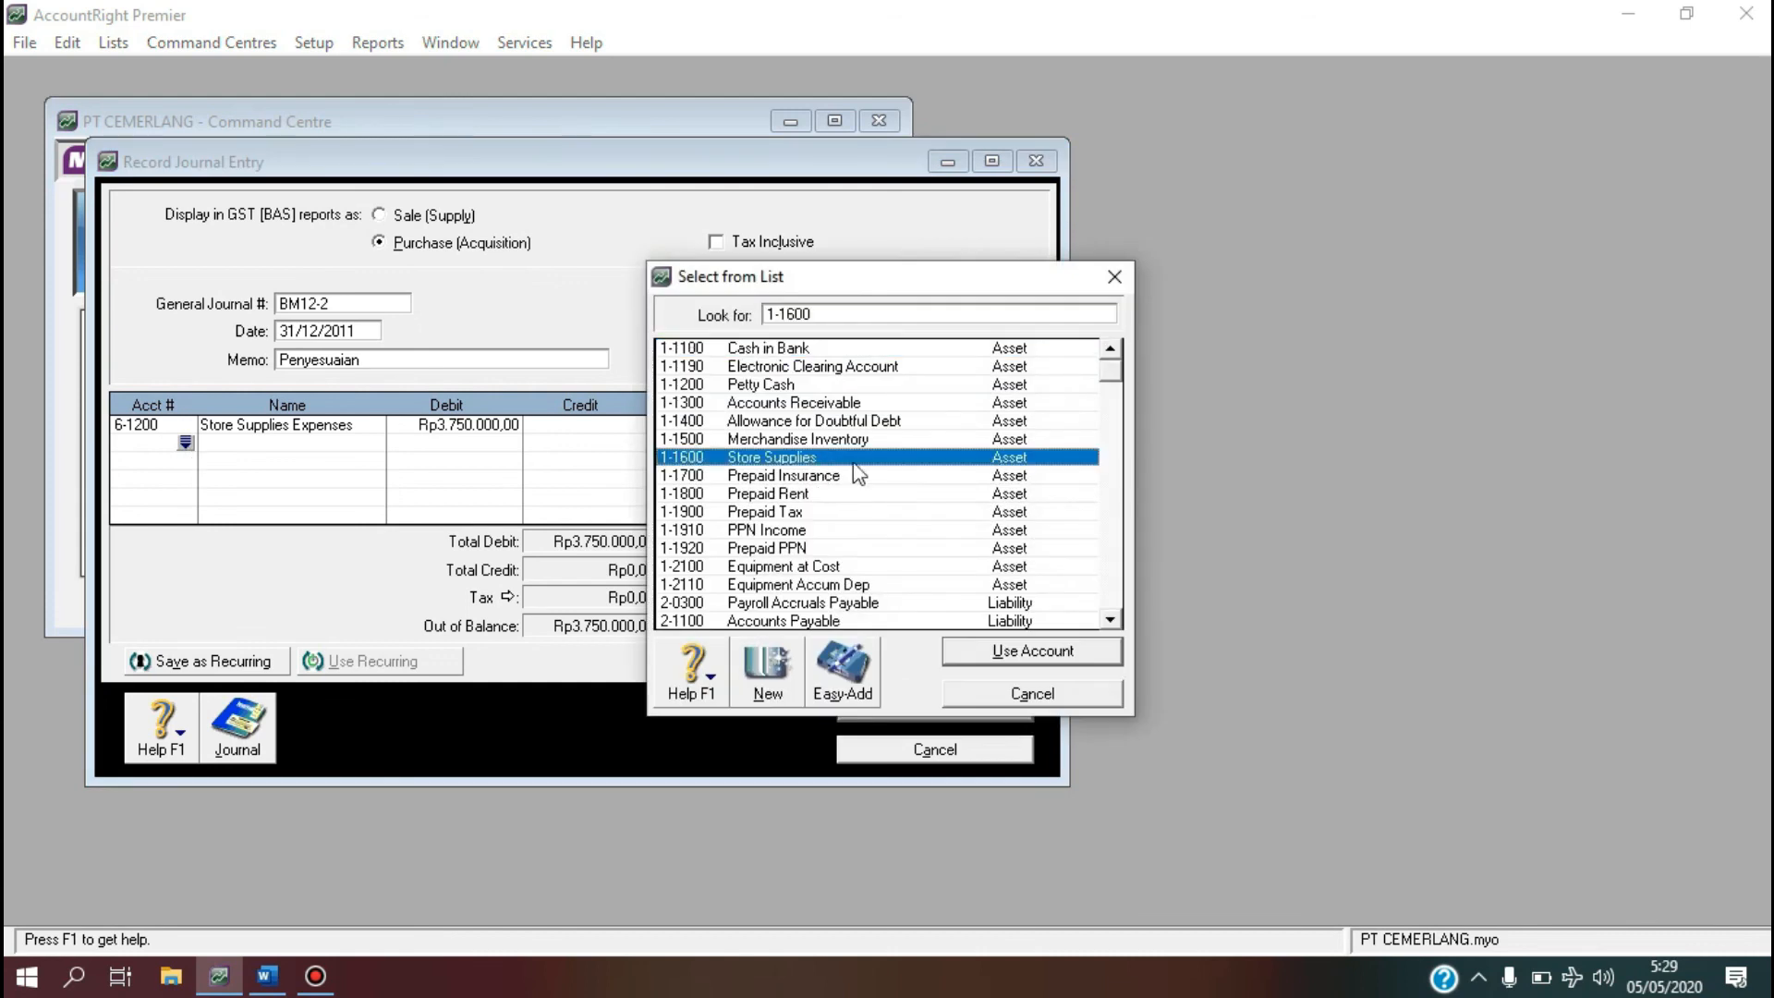
{"action": "left_click", "coordinate": [994, 648]}
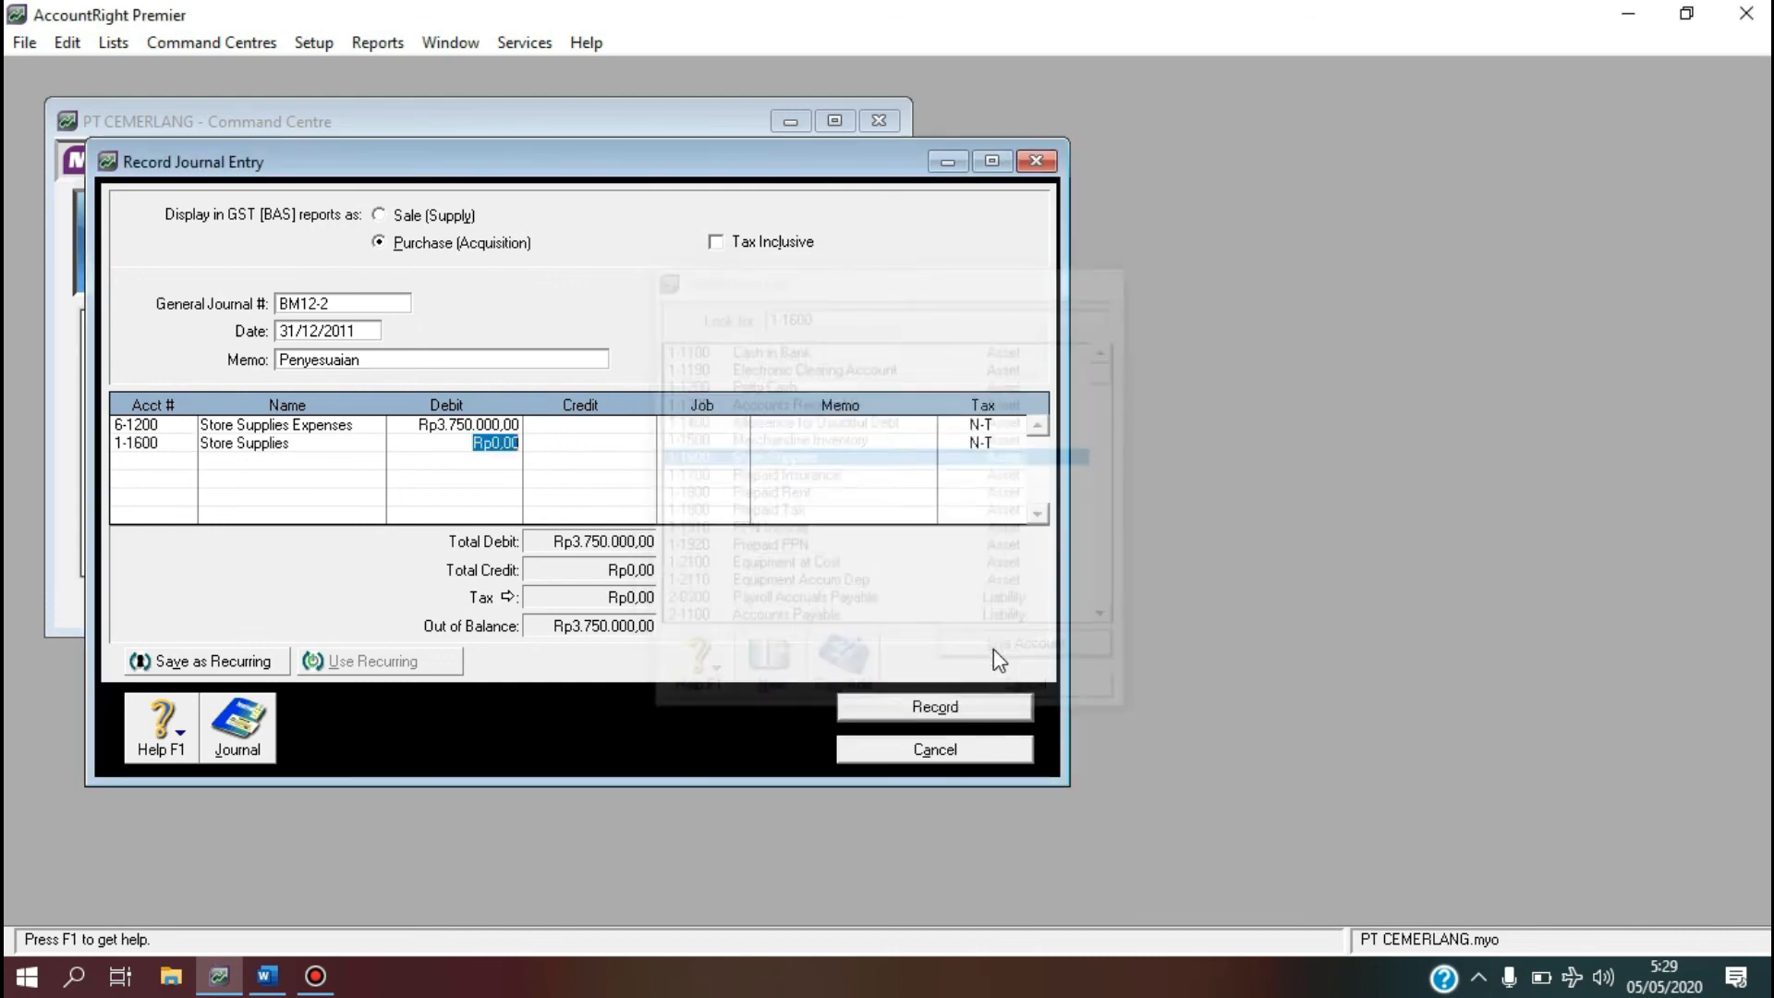
{"action": "left_click", "coordinate": [545, 444]}
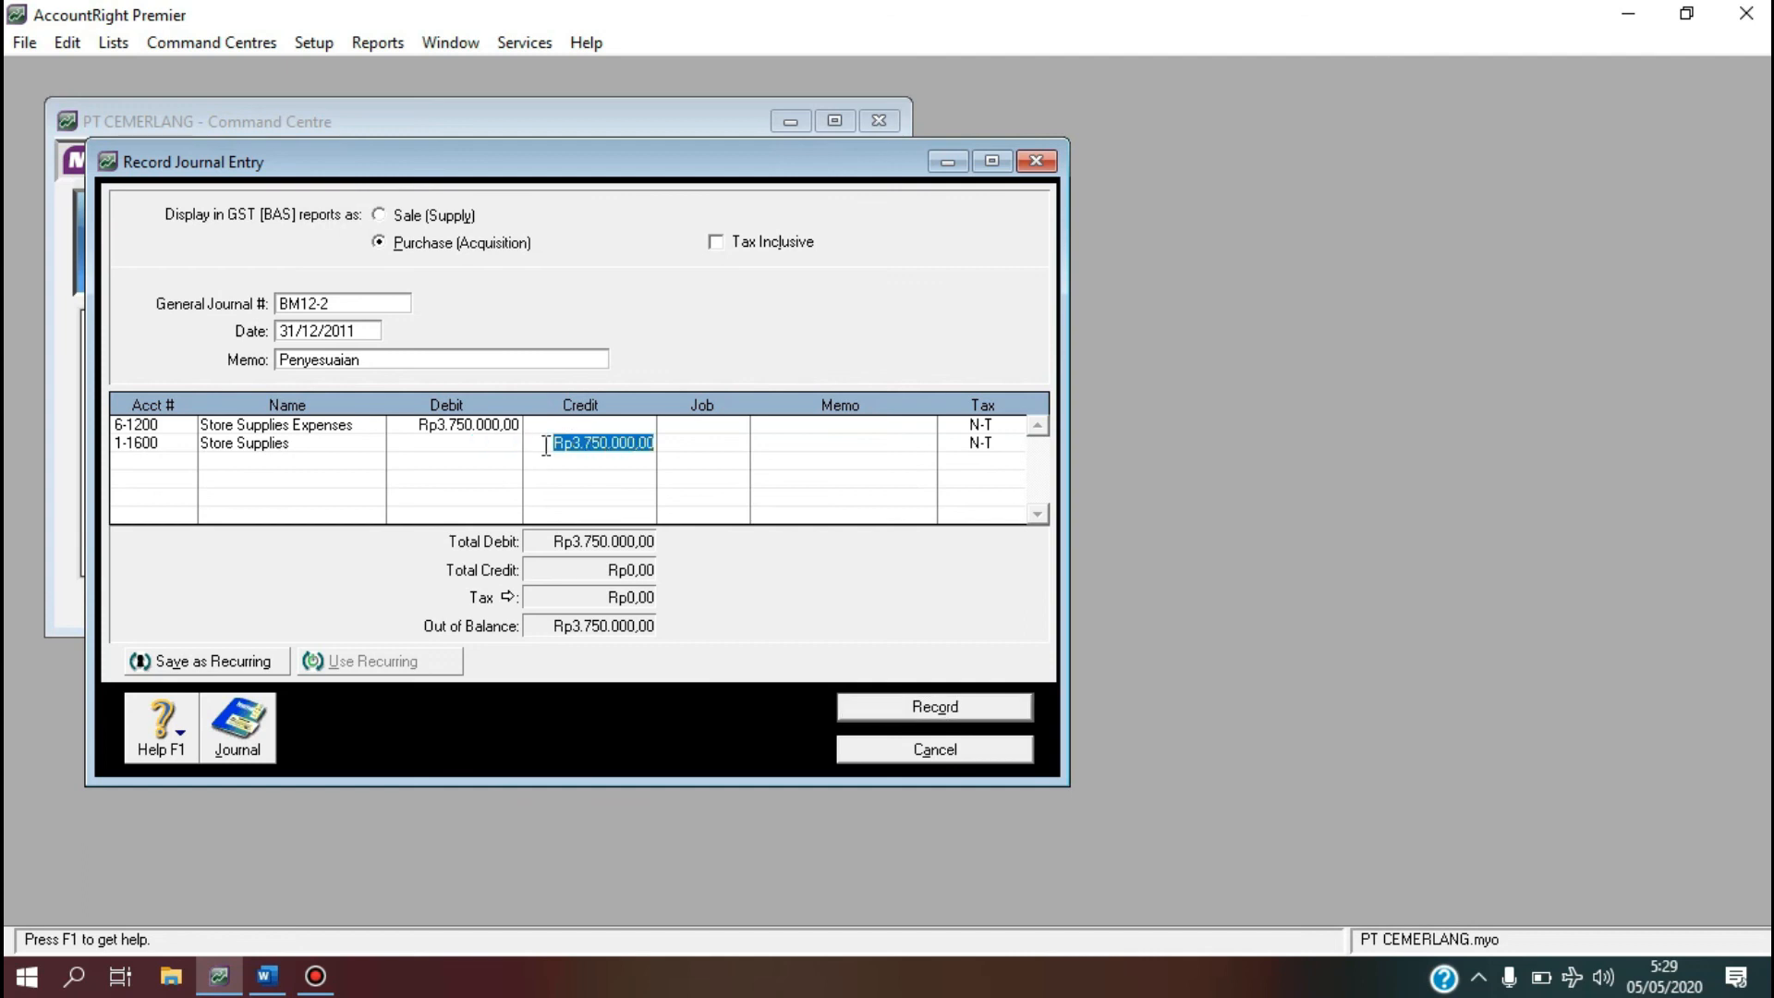
{"action": "key", "text": "Return"}
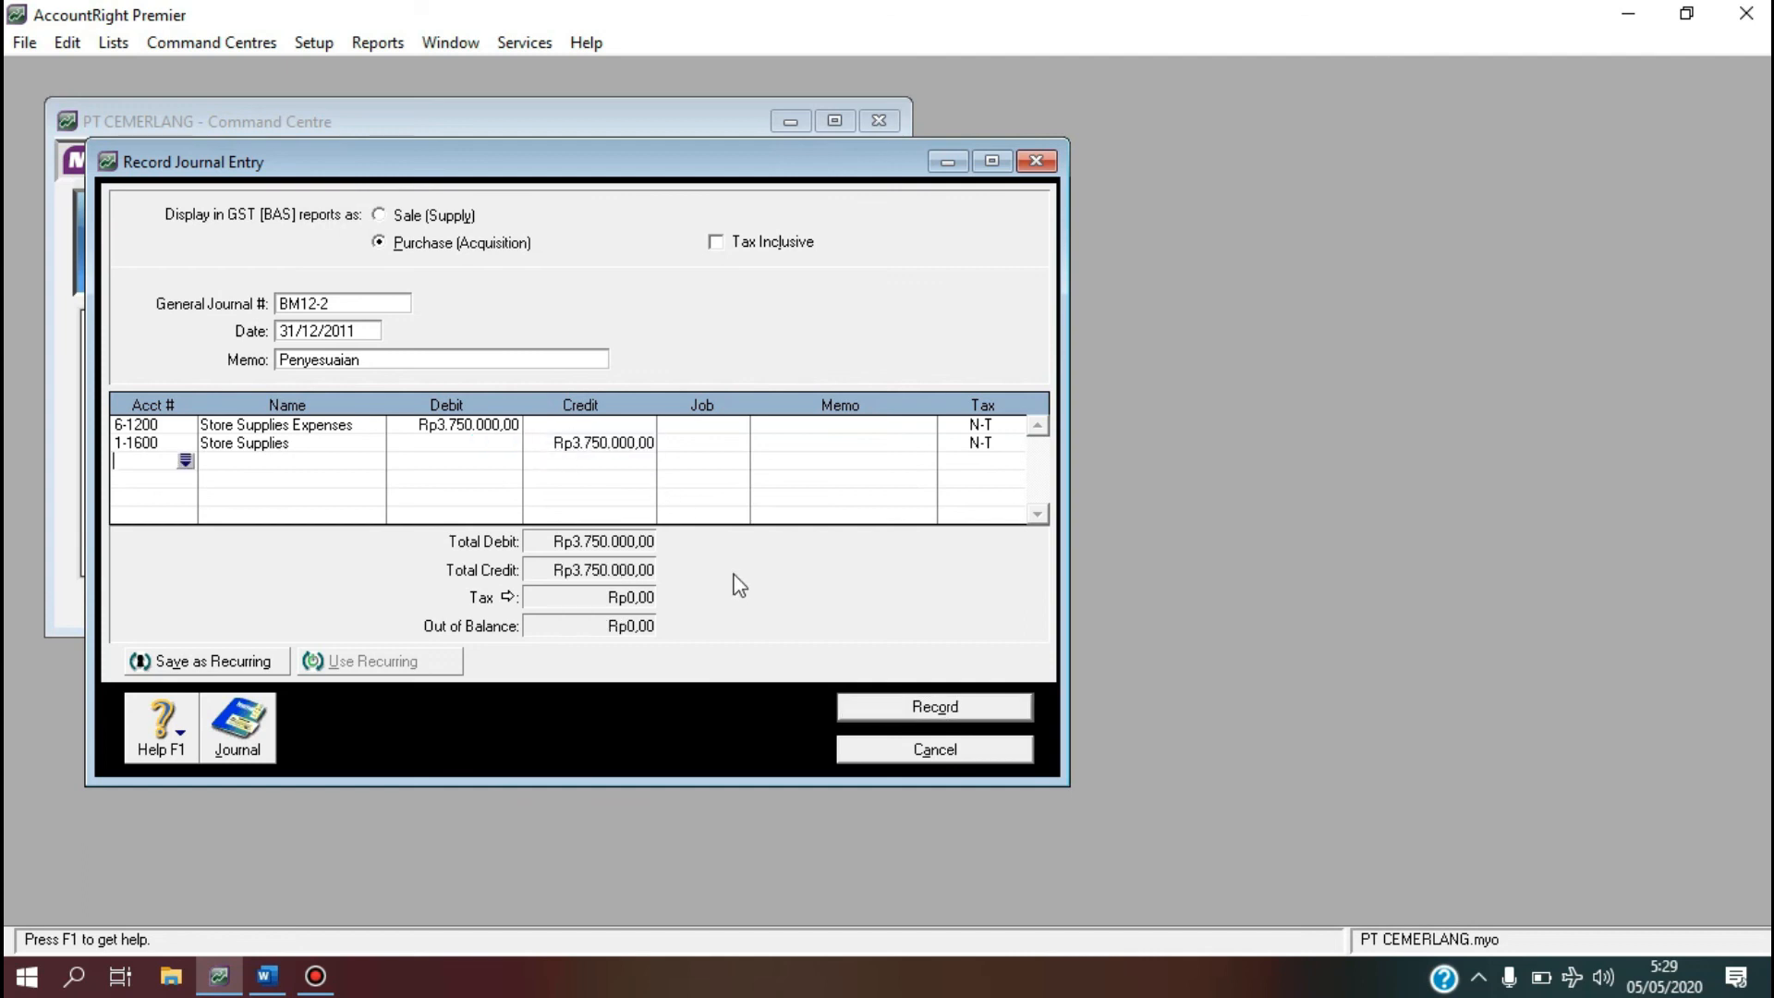
{"action": "left_click", "coordinate": [879, 708]}
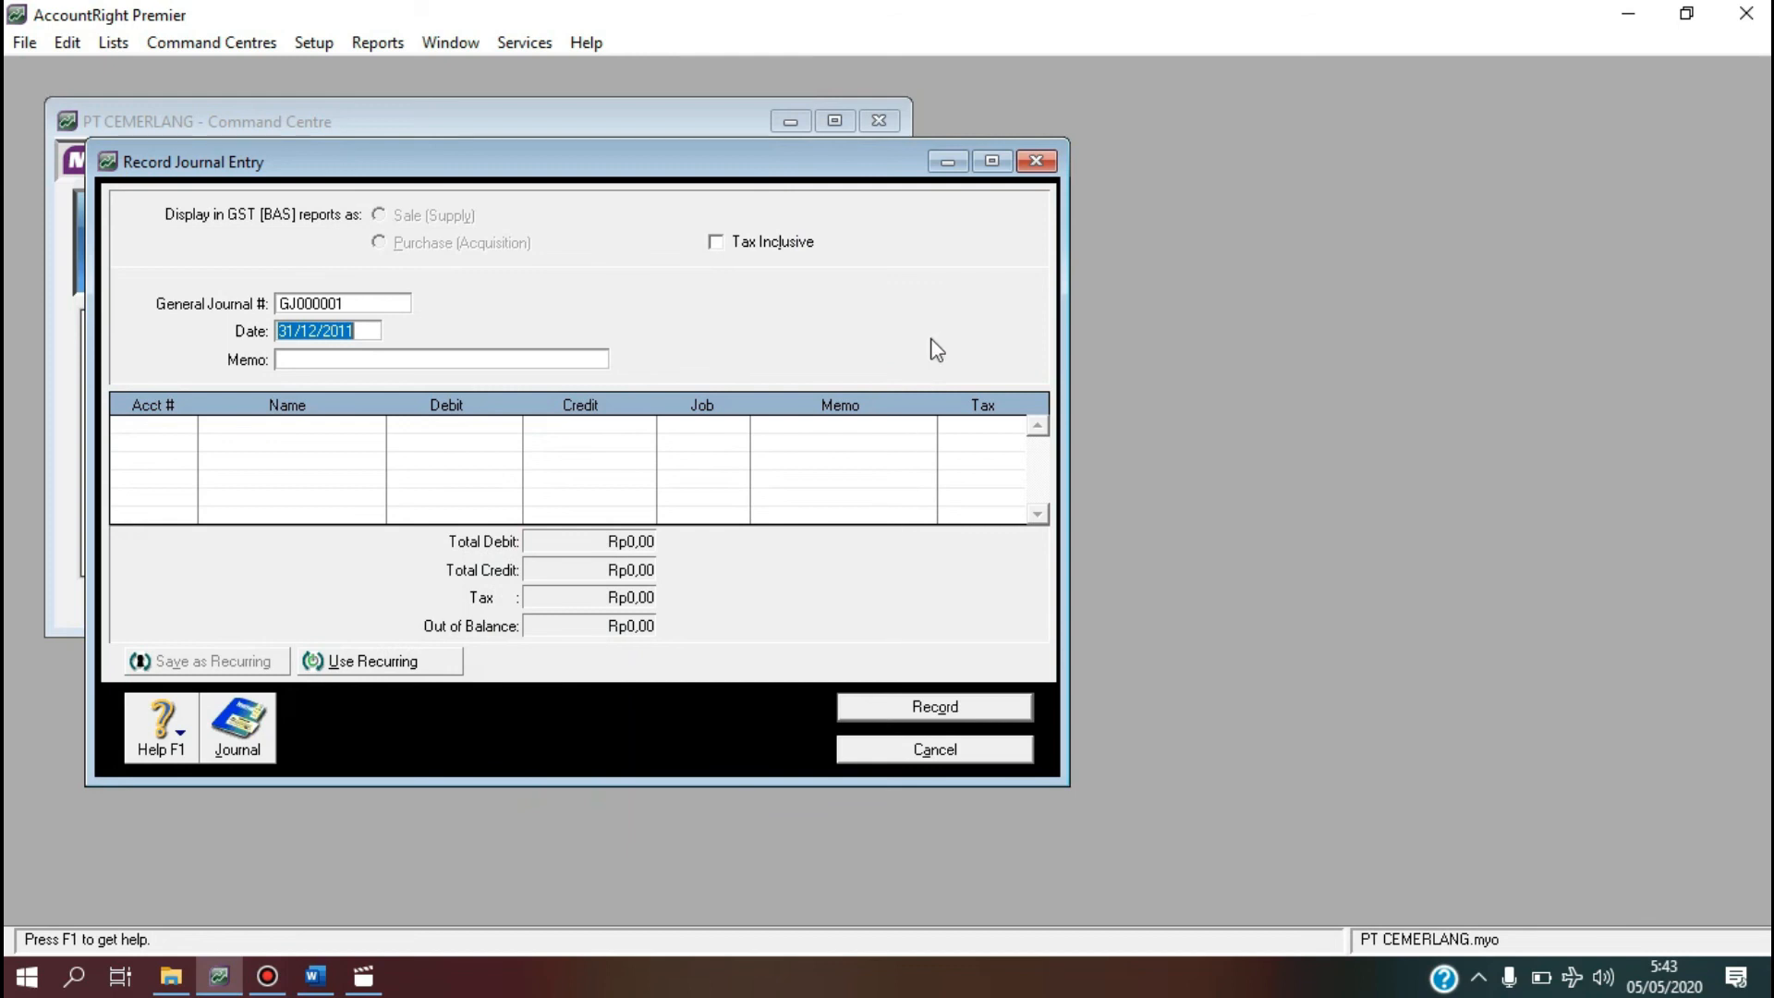
Display the December 2011 Trial Balance, totalling Rp1.256.175.000 each side, and export it to Excel.
{"action": "left_click", "coordinate": [1035, 163]}
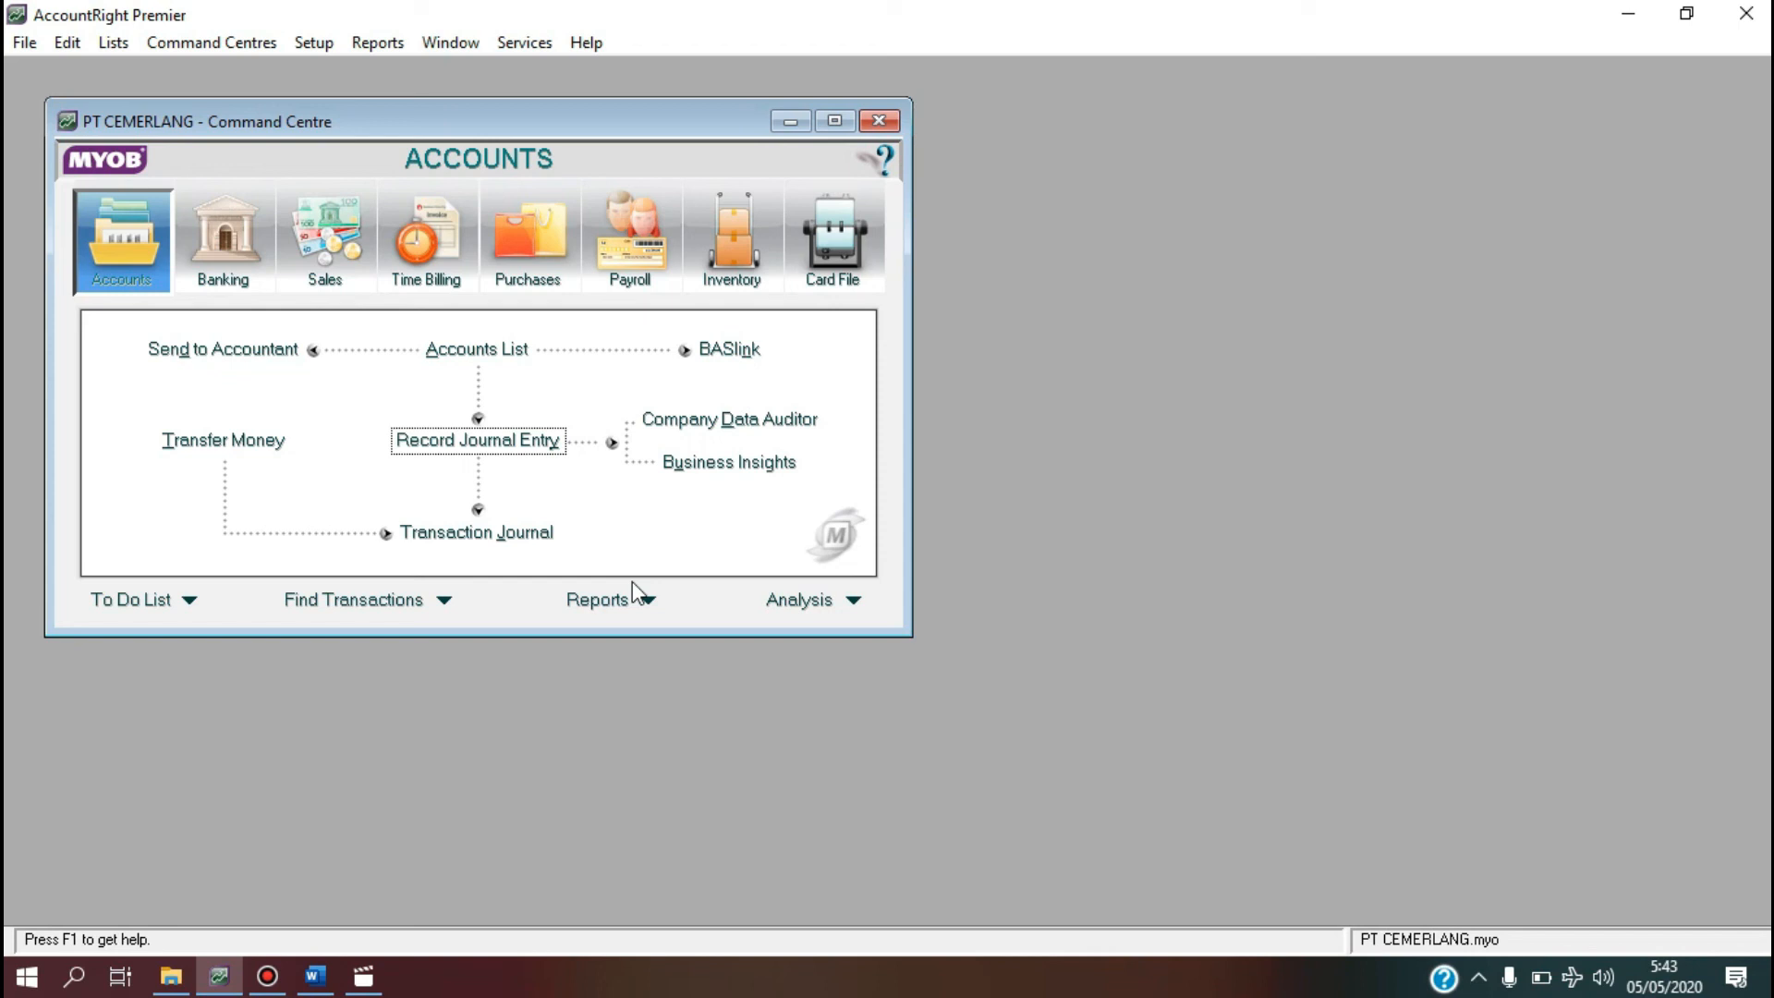
{"action": "left_click", "coordinate": [590, 603]}
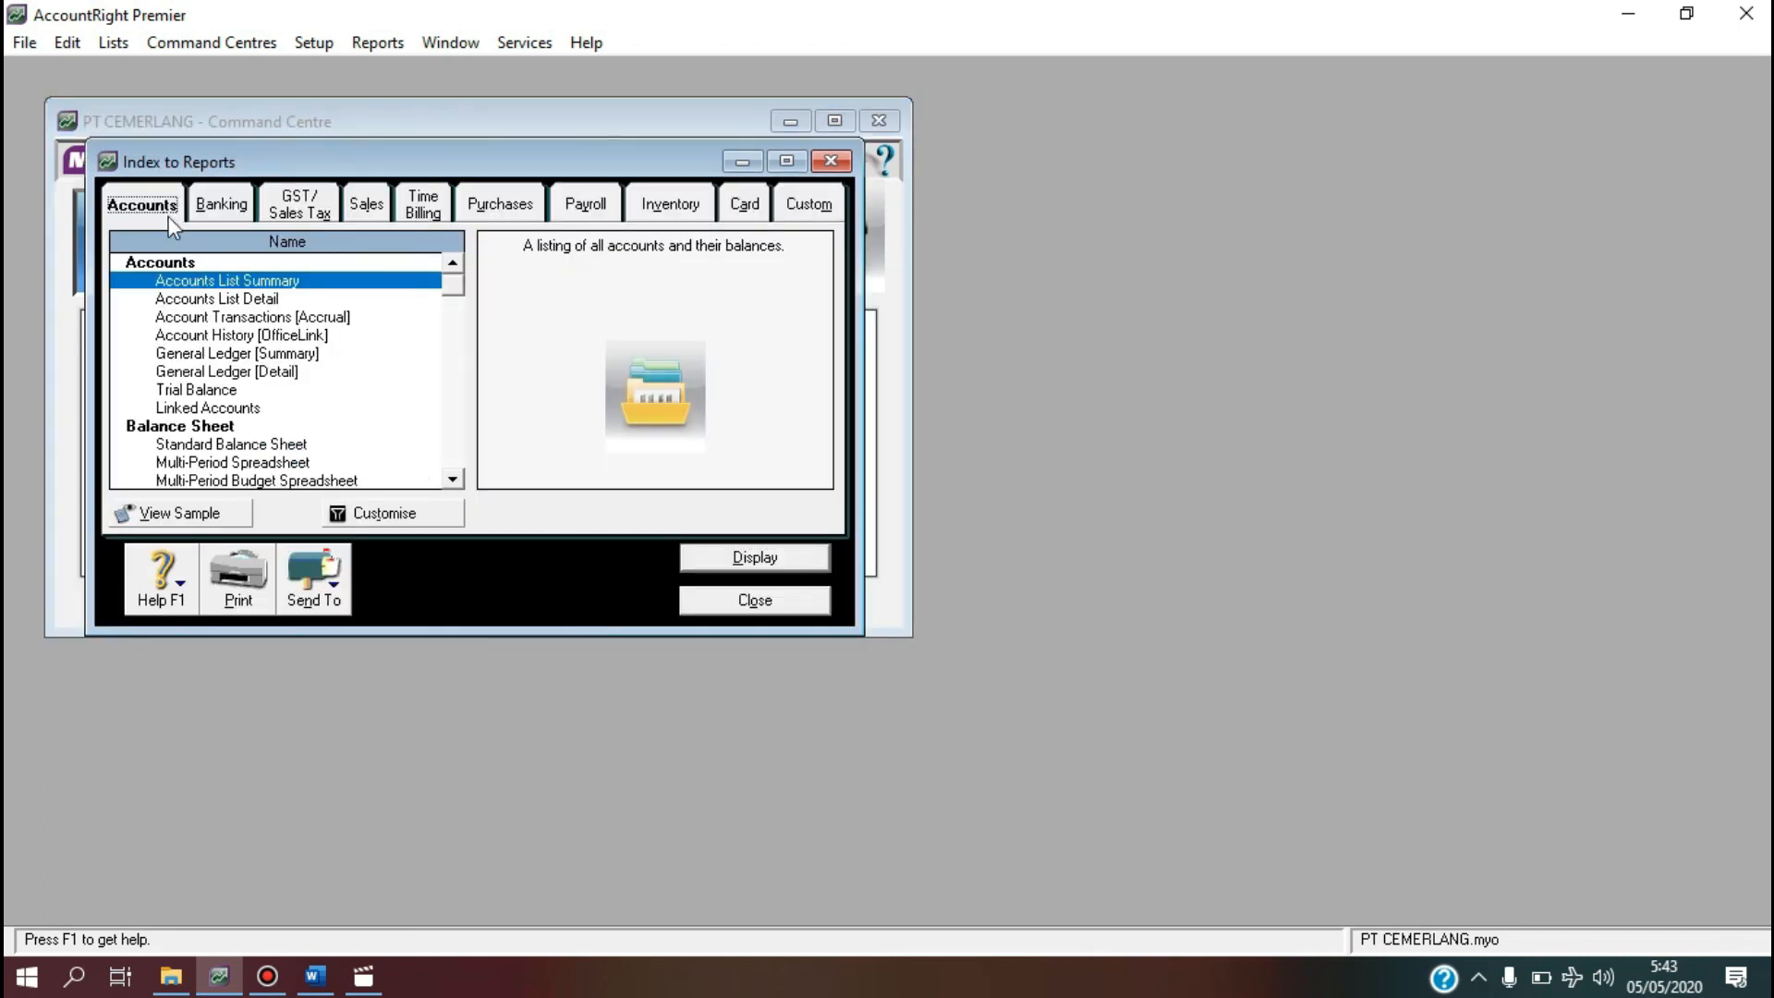
{"action": "left_click", "coordinate": [184, 392]}
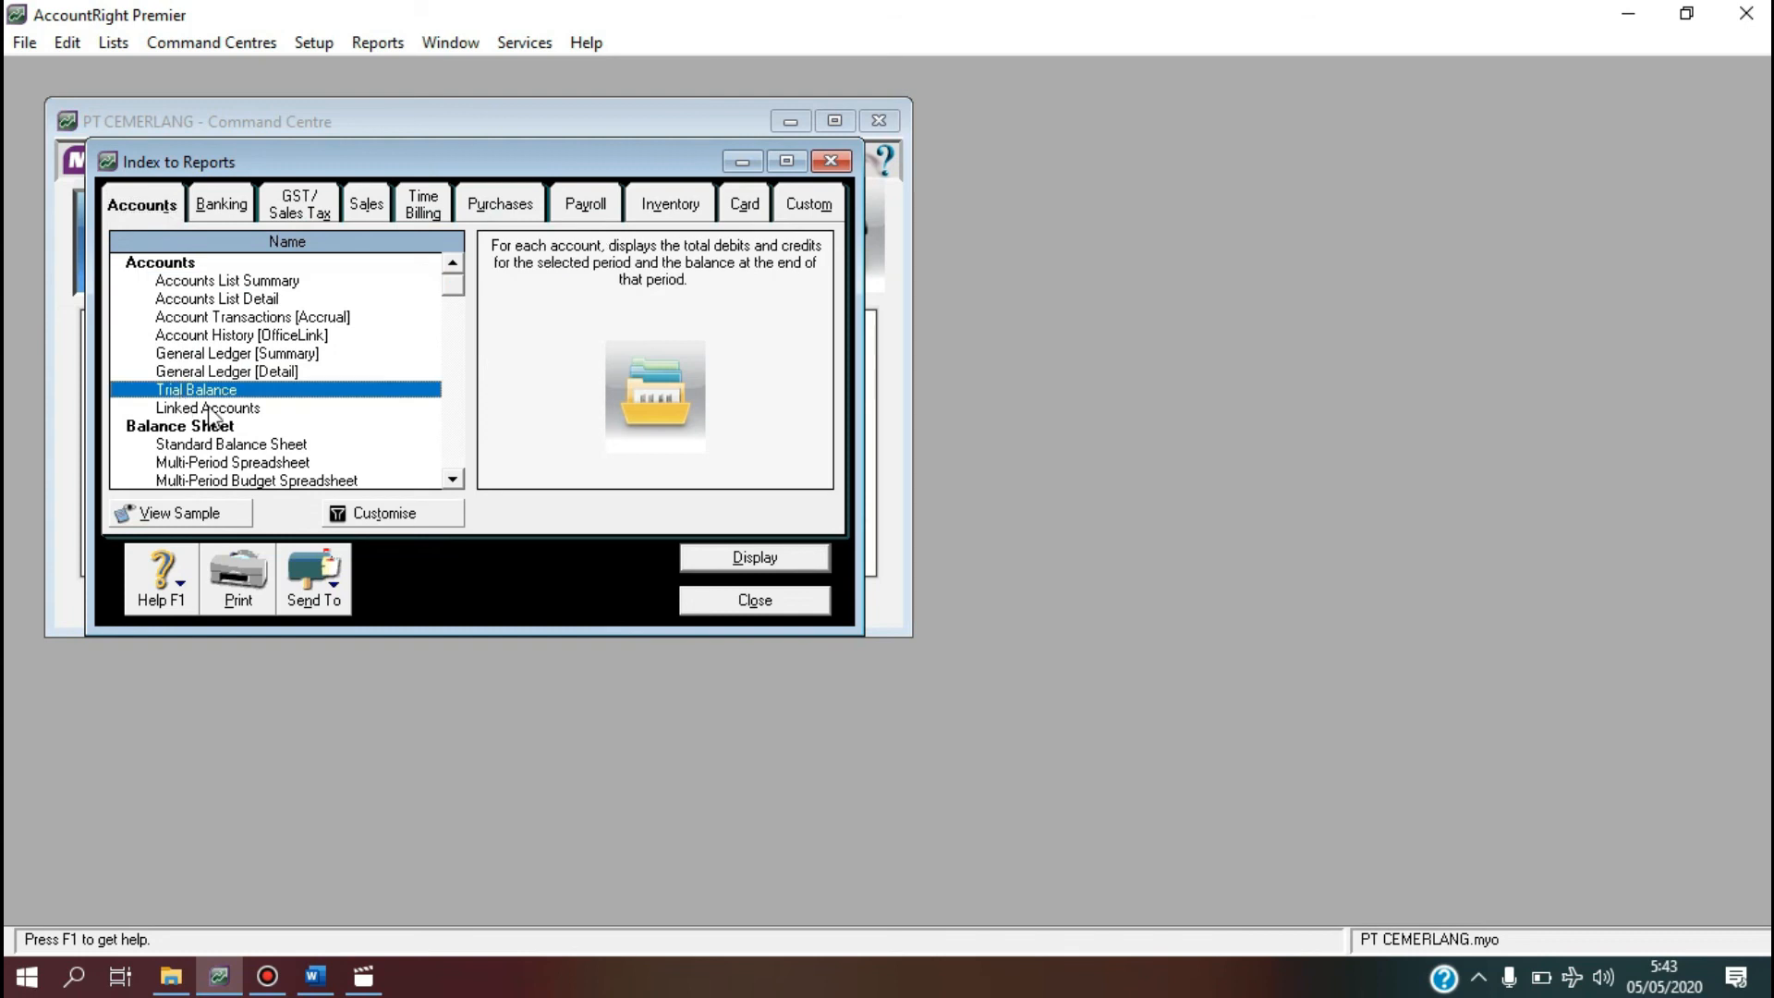
{"action": "left_click", "coordinate": [374, 513]}
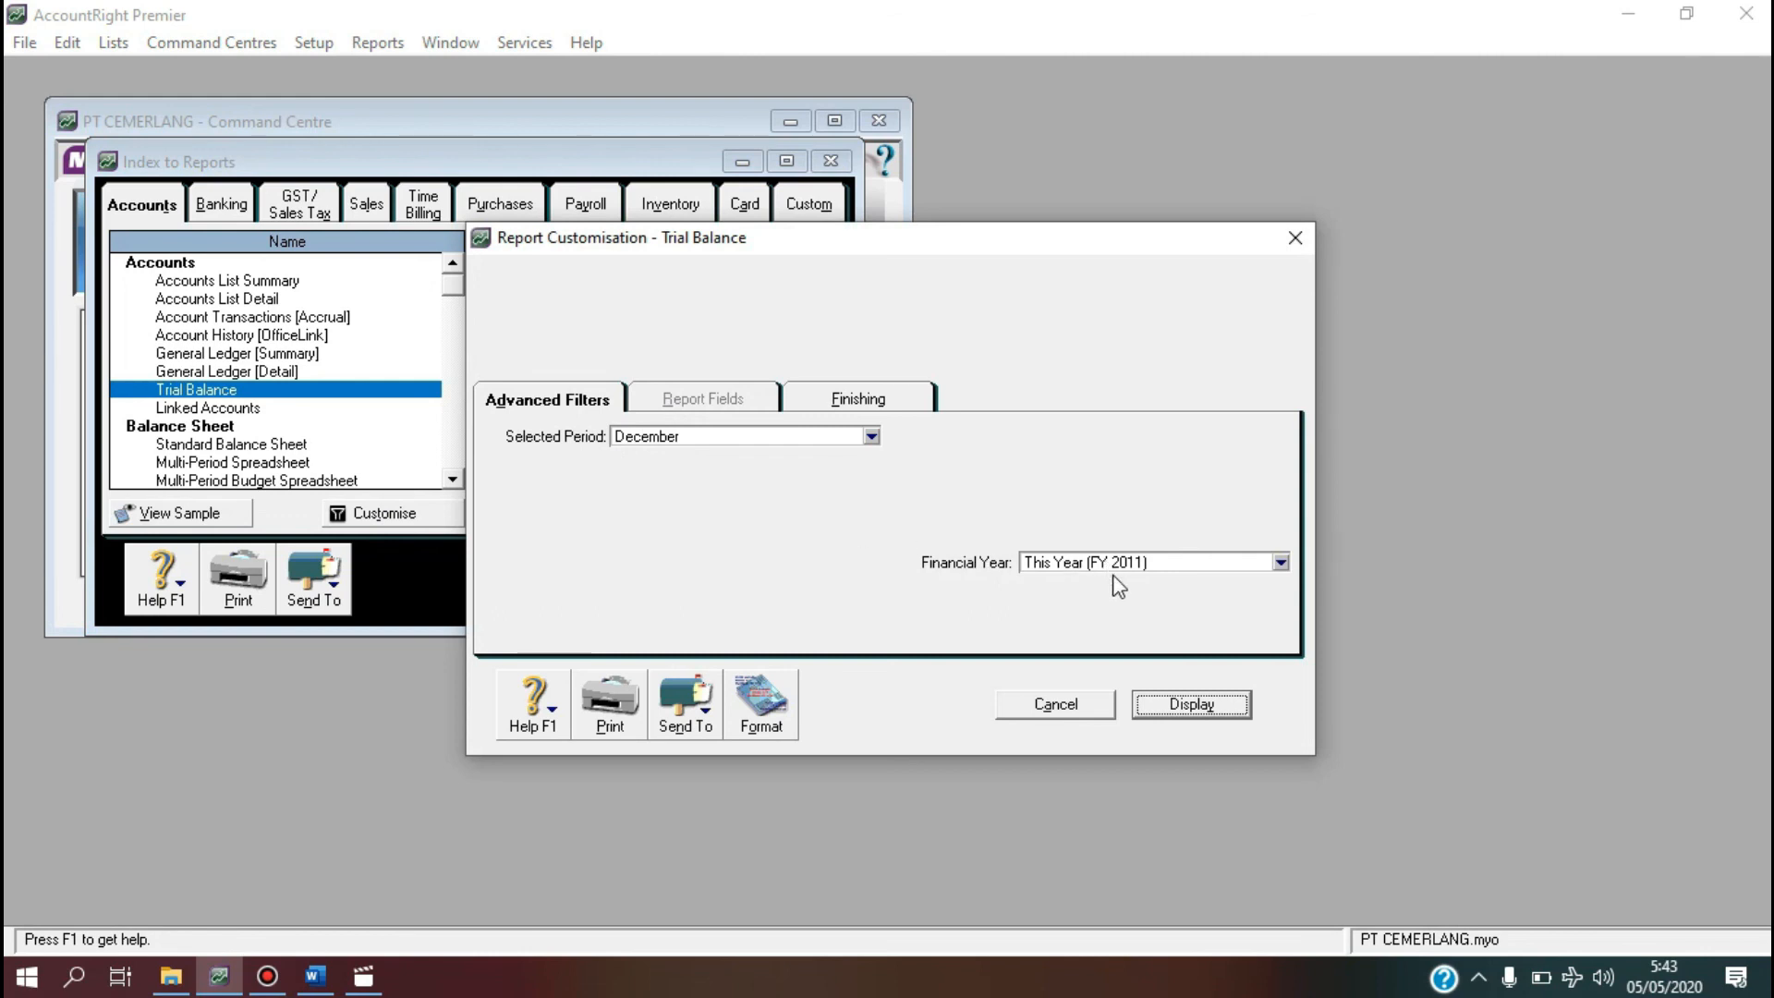
{"action": "left_click", "coordinate": [1159, 709]}
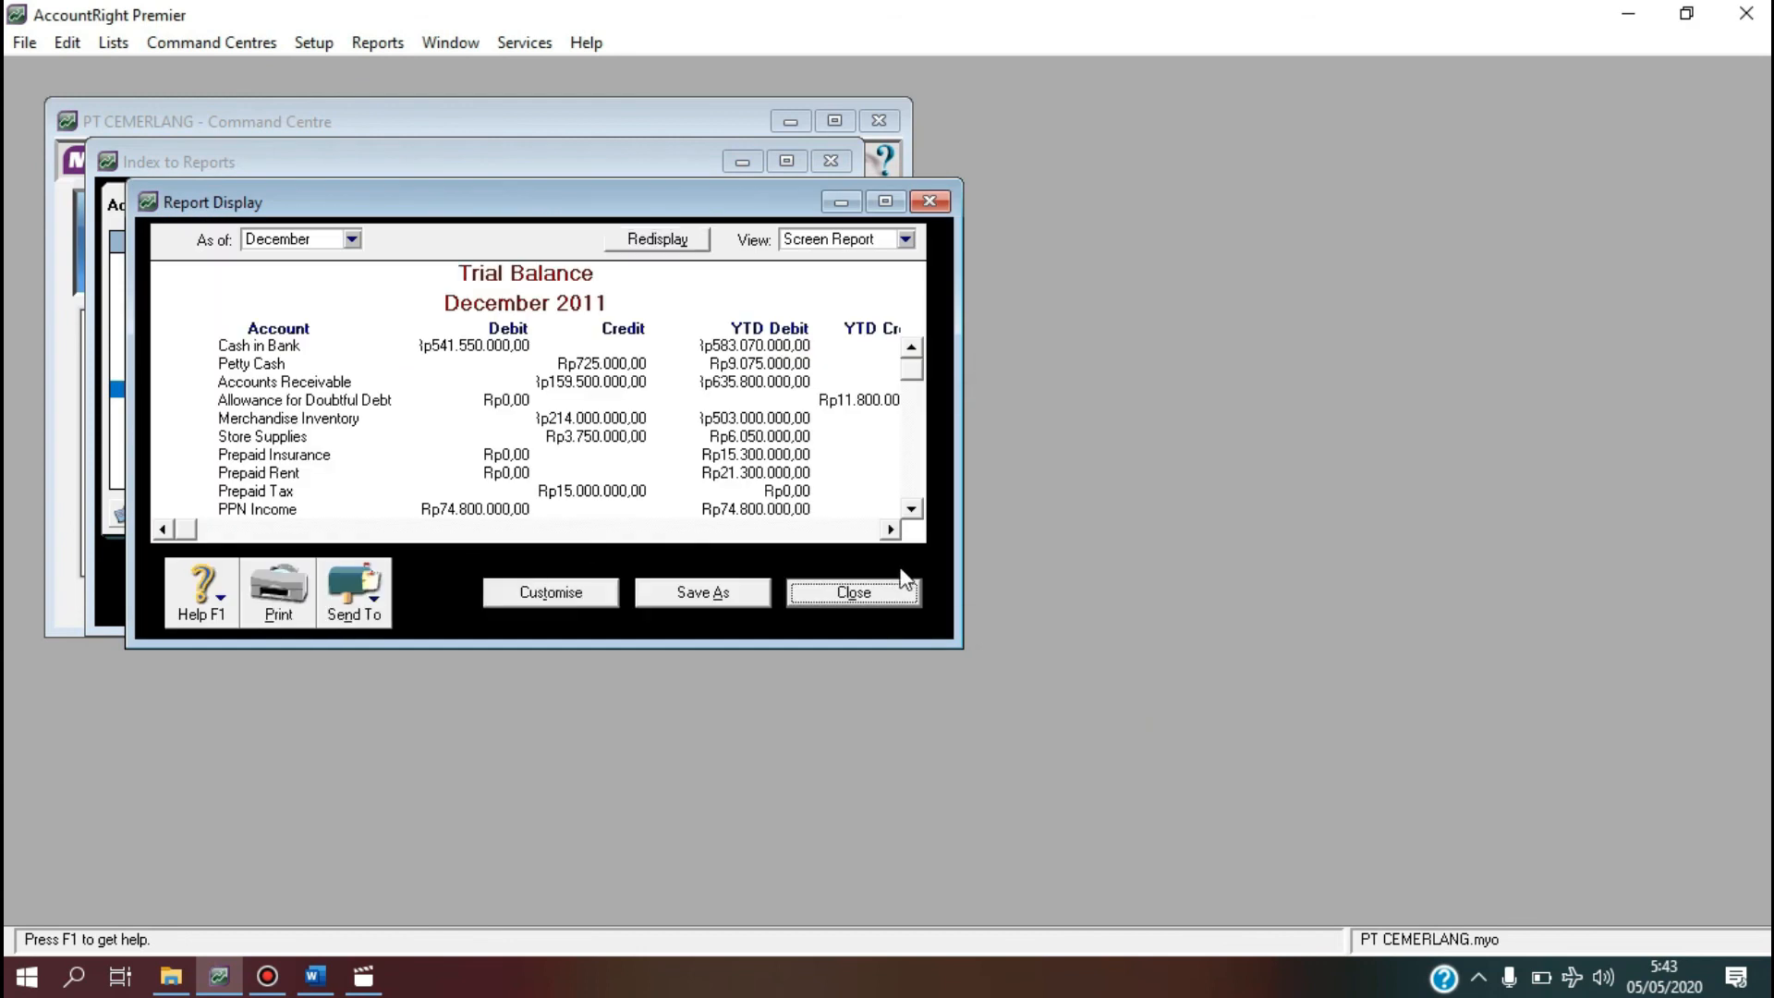
{"action": "left_click_drag", "start_coordinate": [903, 366], "coordinate": [905, 492]}
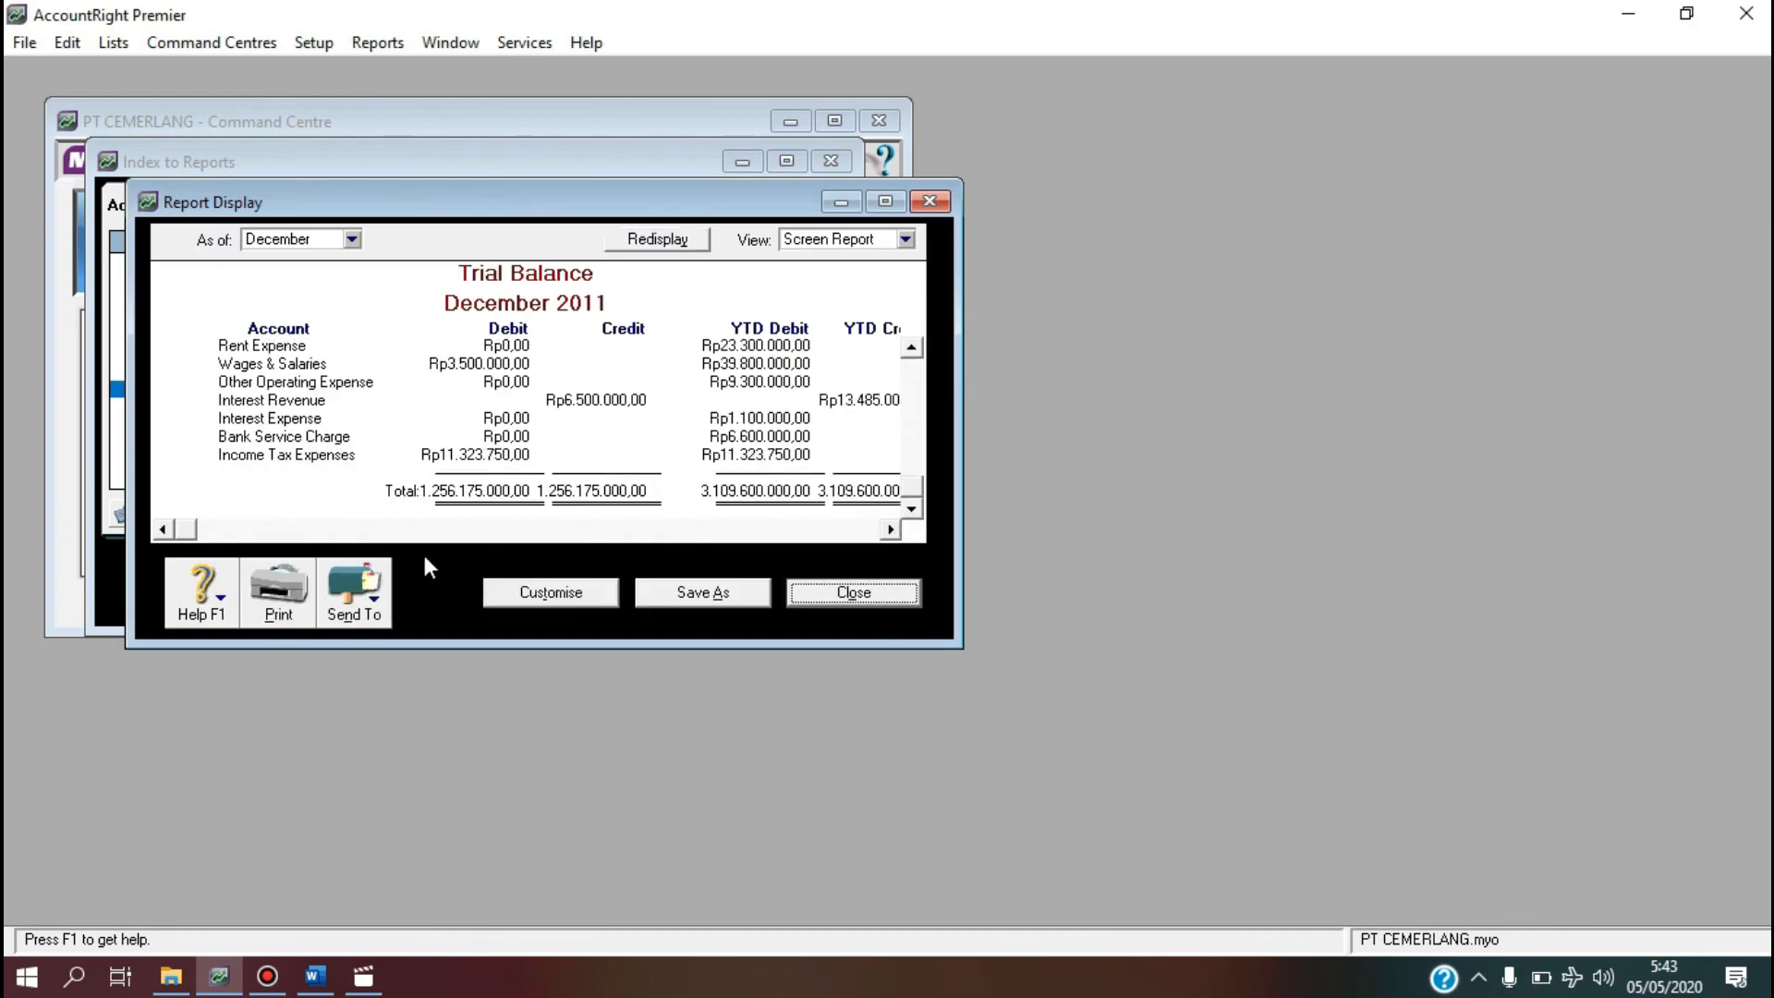
{"action": "left_click", "coordinate": [370, 594]}
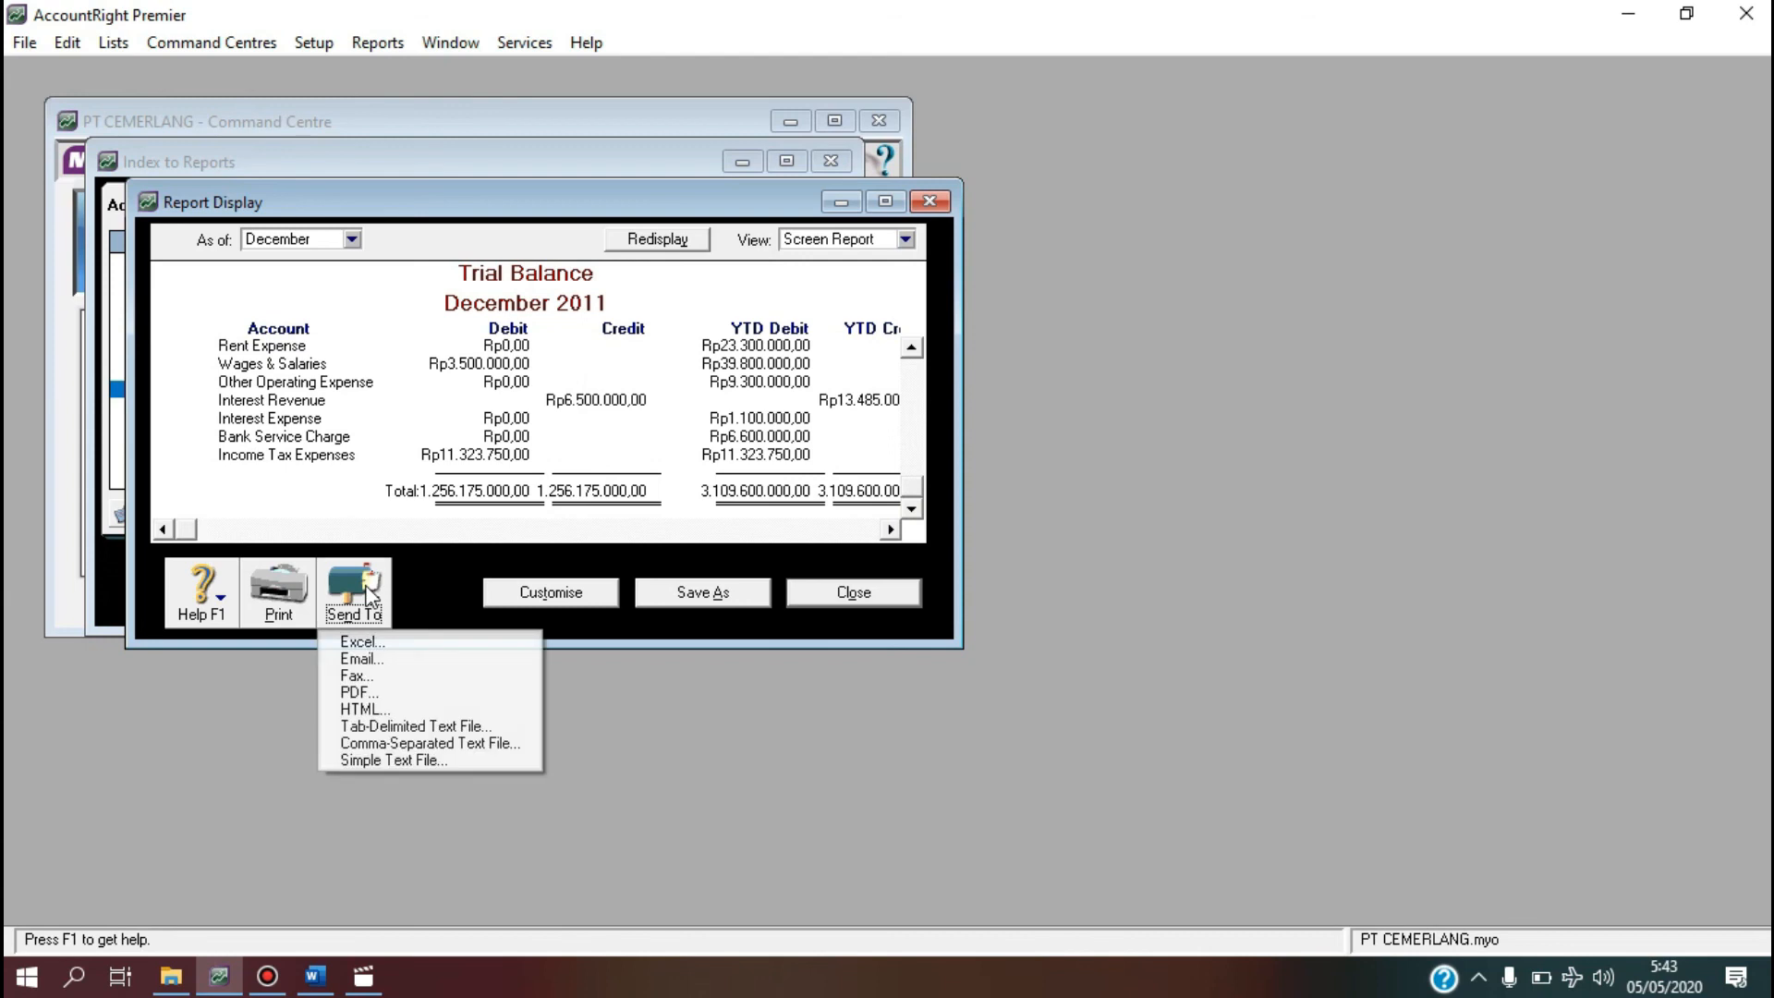
{"action": "left_click", "coordinate": [371, 643]}
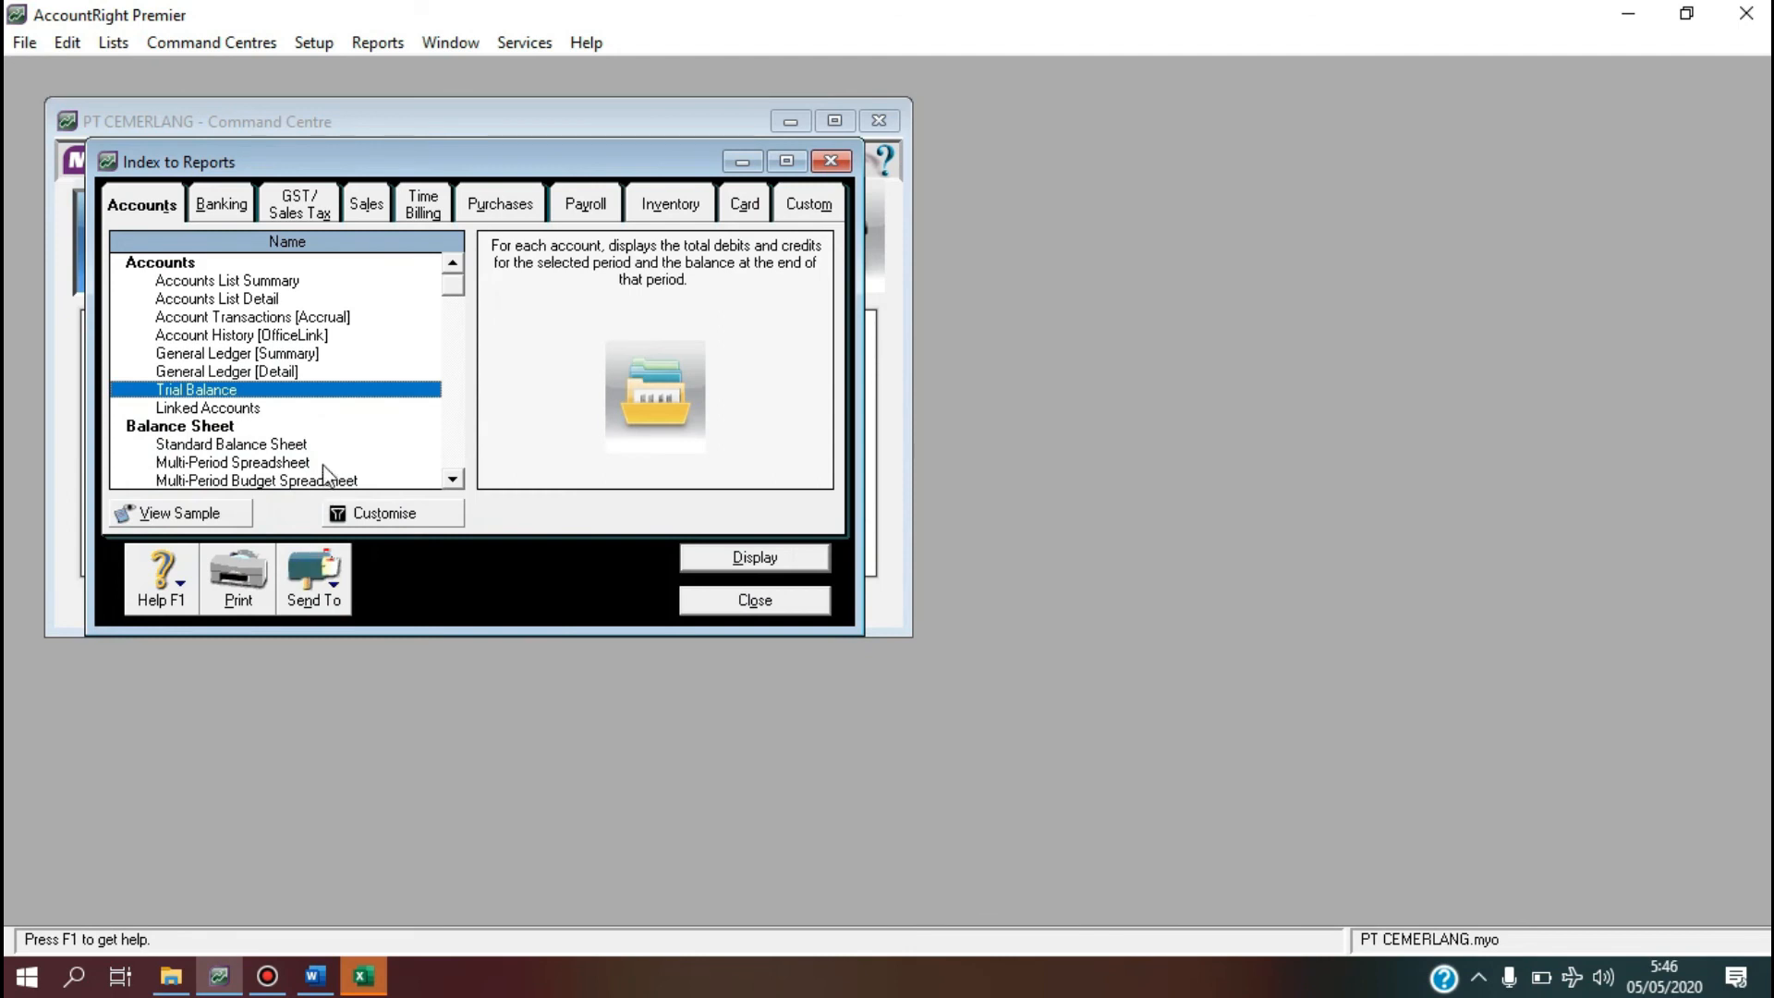
Display the Standard Balance Sheet for December 2011 (net assets Rp653.656.250) and export it to Excel.
{"action": "left_click", "coordinate": [277, 445]}
{"action": "left_click", "coordinate": [366, 514]}
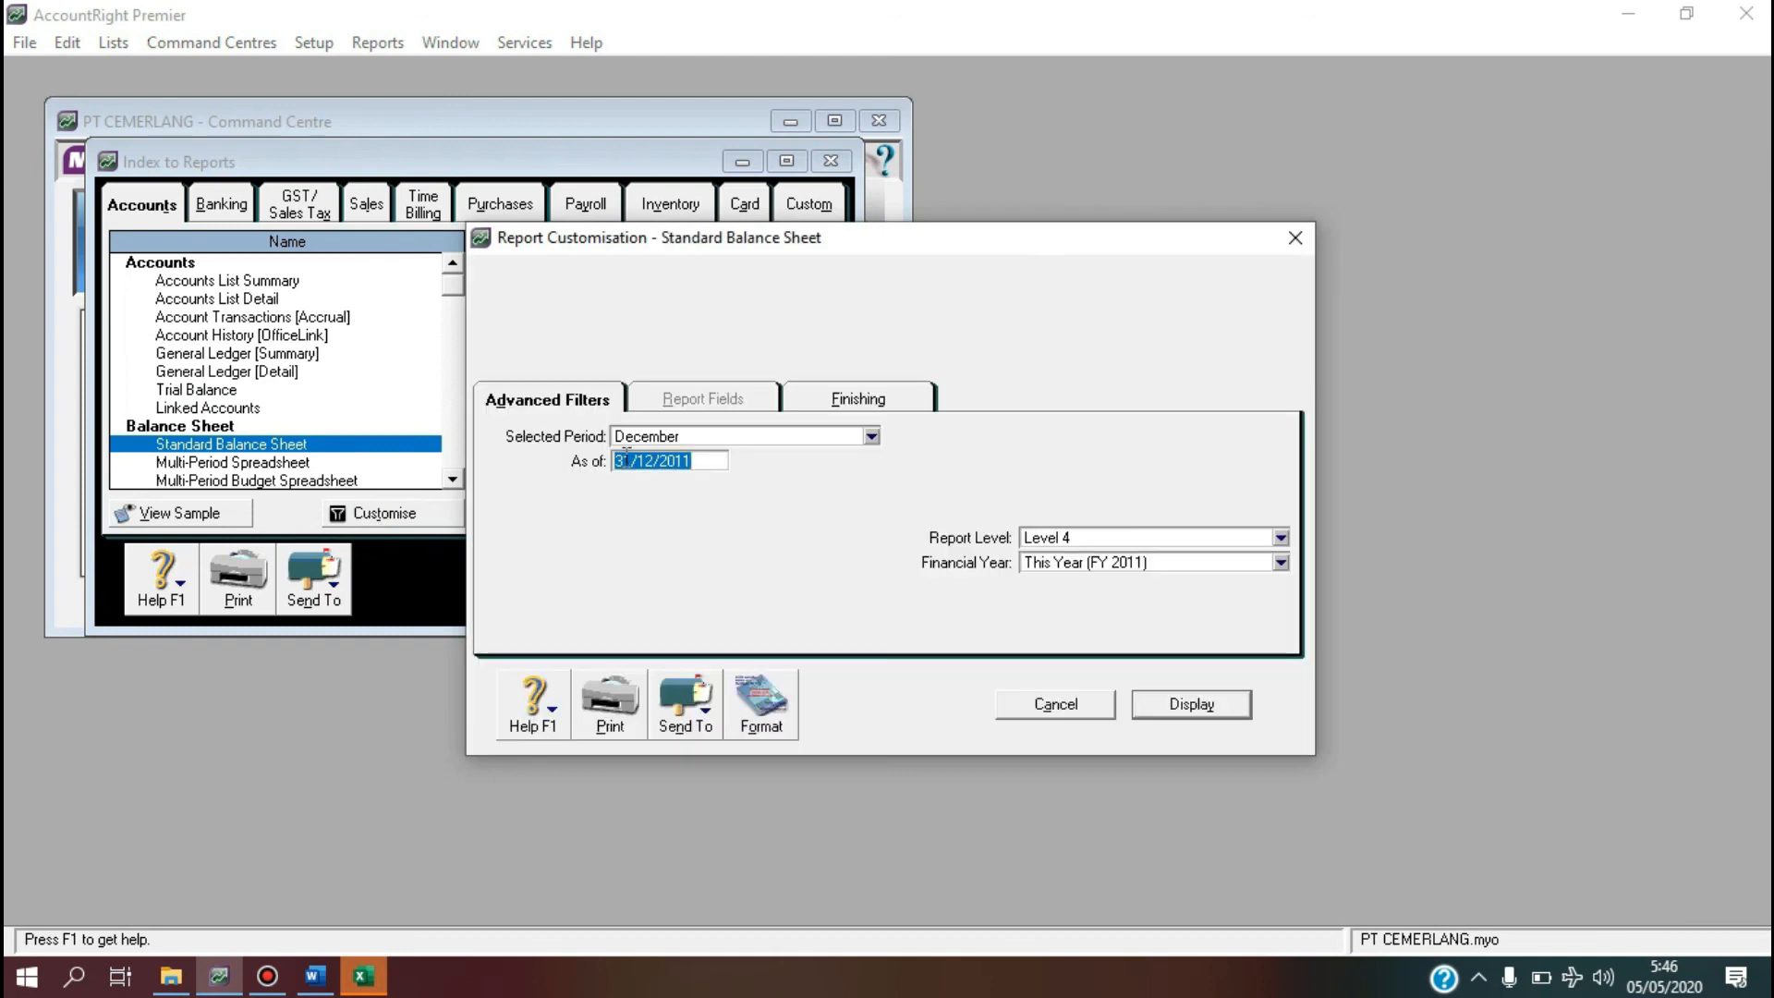
{"action": "left_click", "coordinate": [774, 438]}
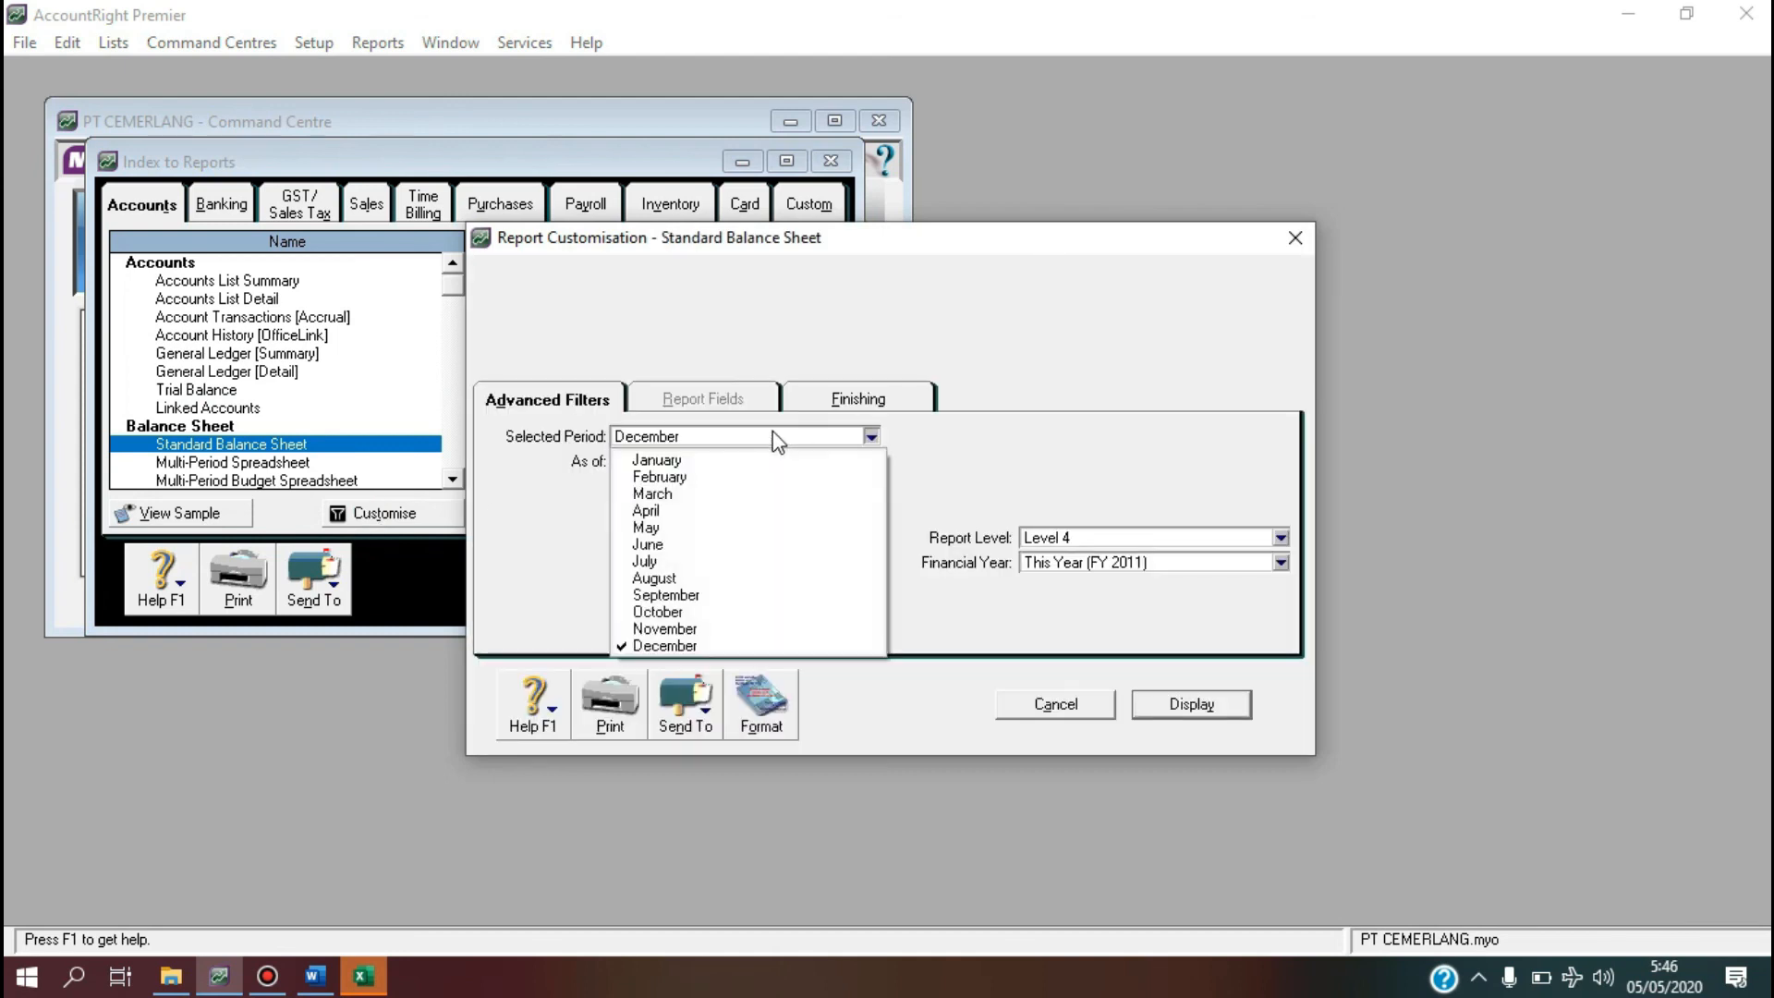
{"action": "left_click", "coordinate": [736, 647]}
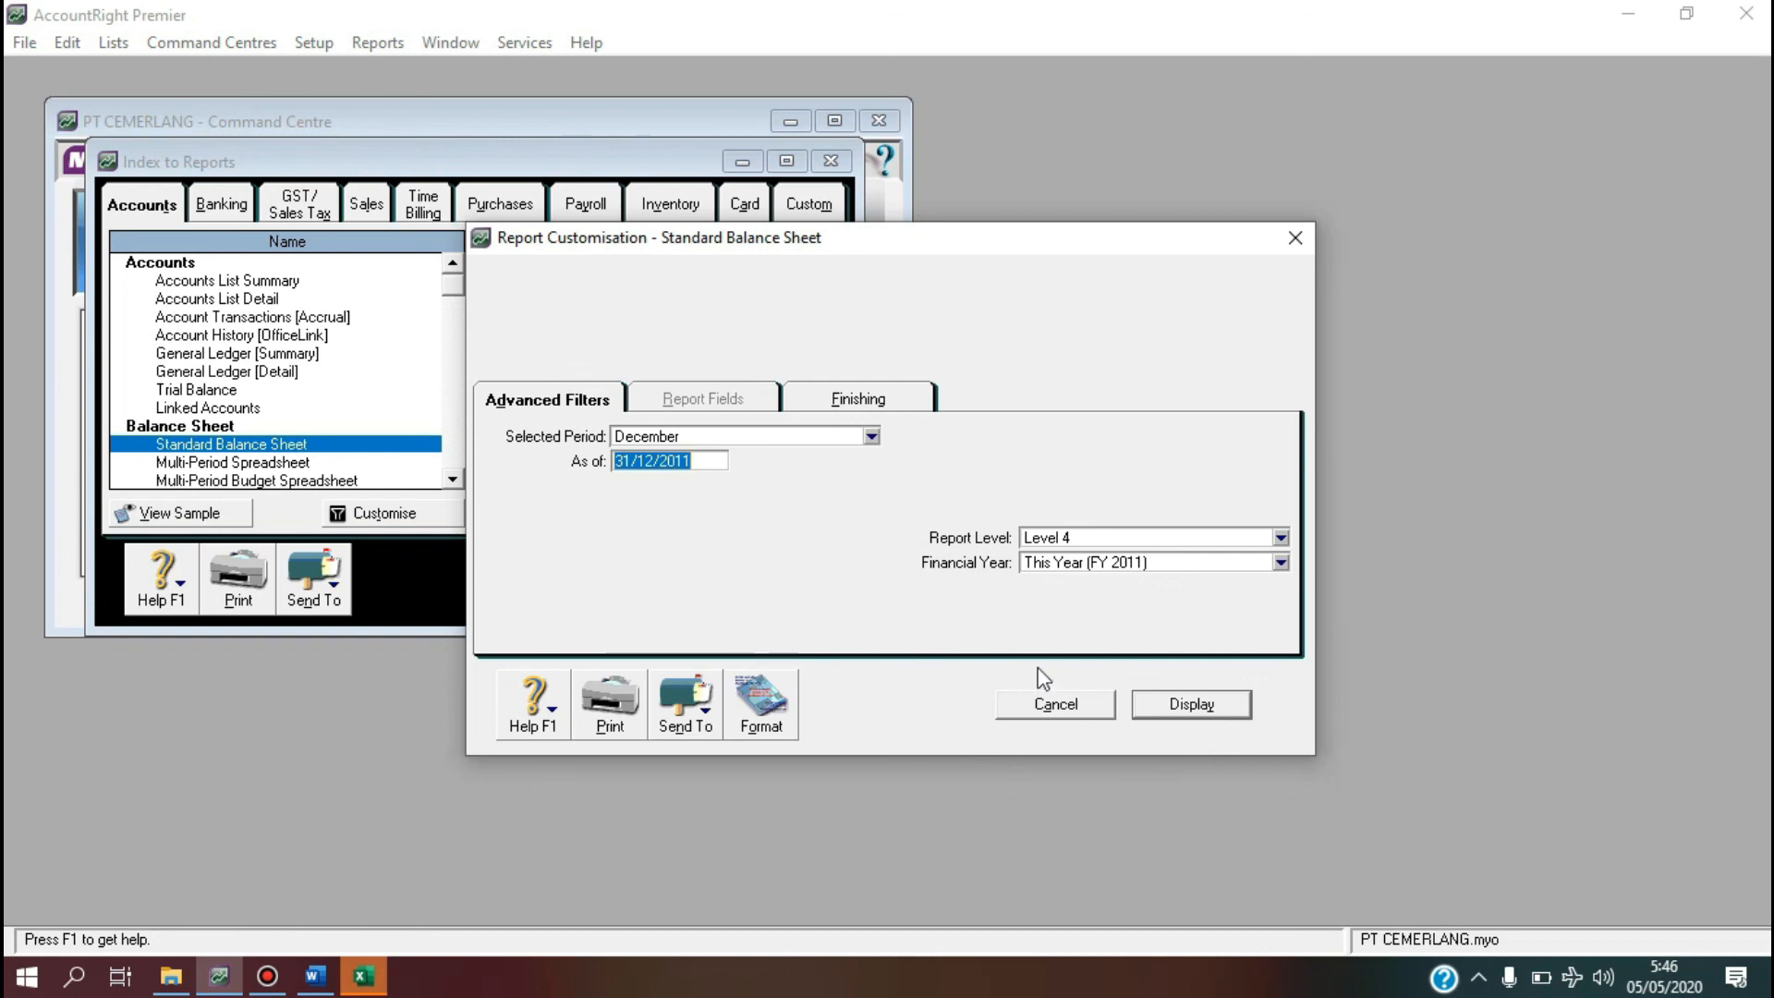
{"action": "left_click", "coordinate": [1184, 720]}
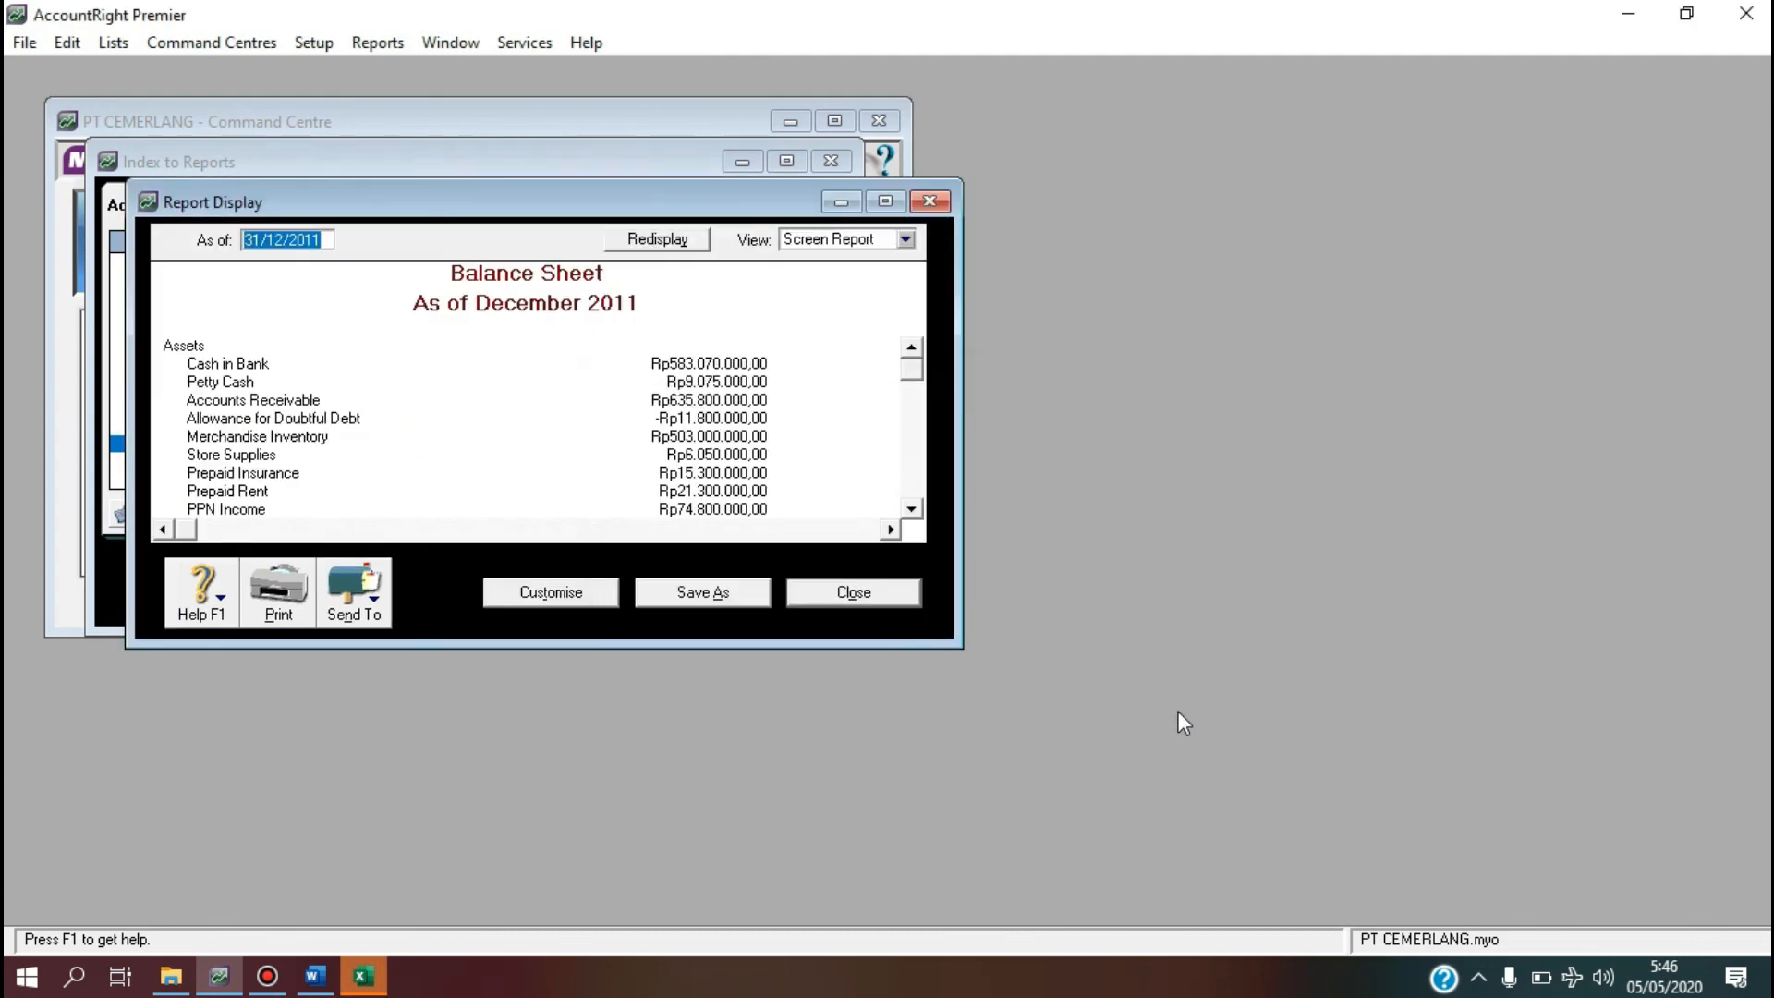
{"action": "left_click_drag", "start_coordinate": [911, 373], "coordinate": [918, 489]}
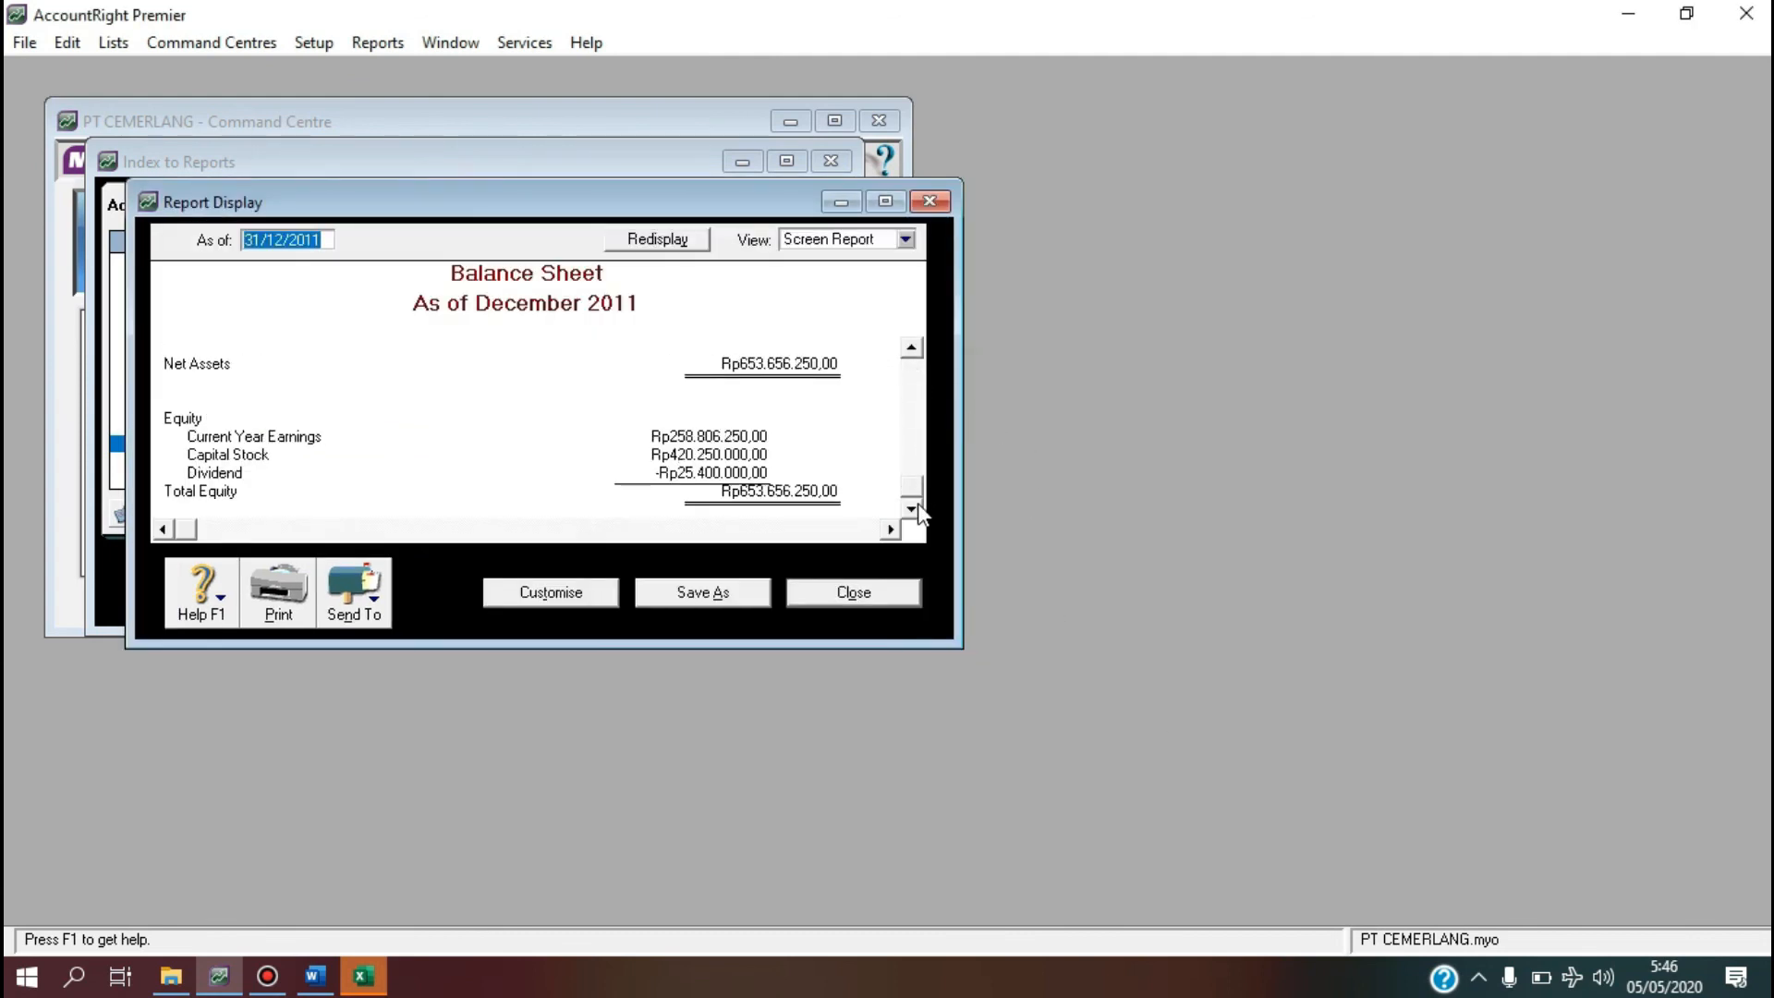
{"action": "left_click", "coordinate": [368, 596]}
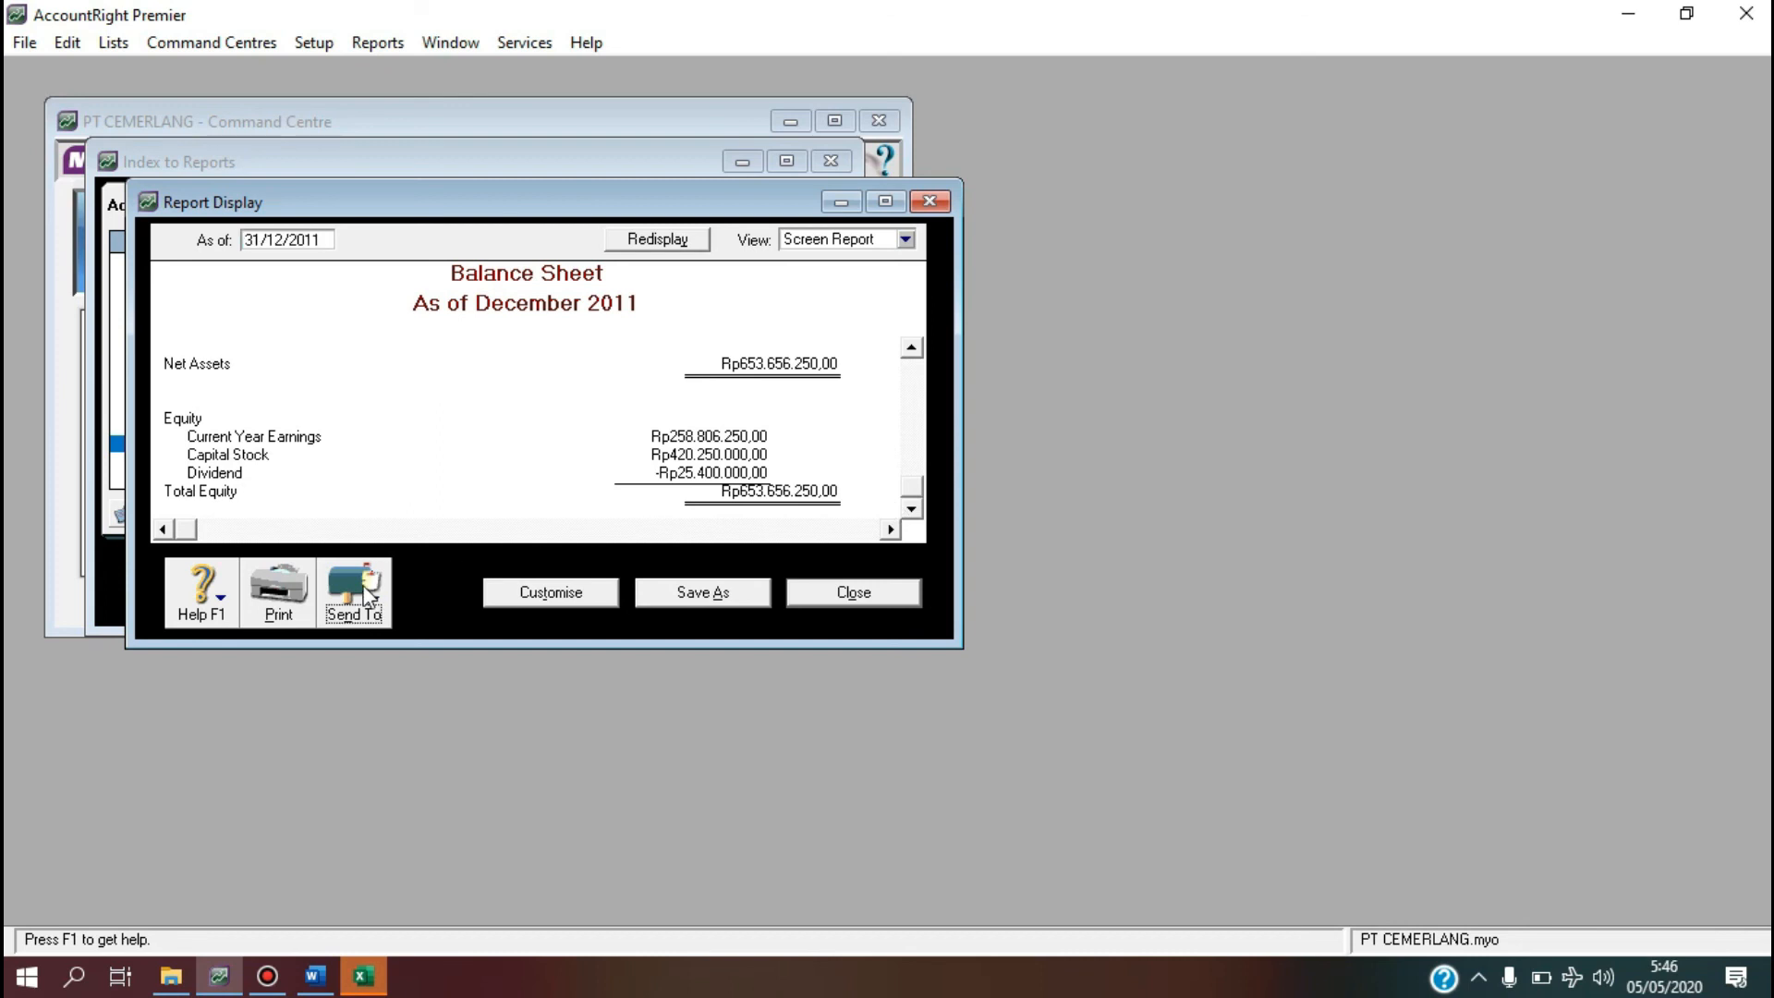
{"action": "left_click", "coordinate": [356, 641]}
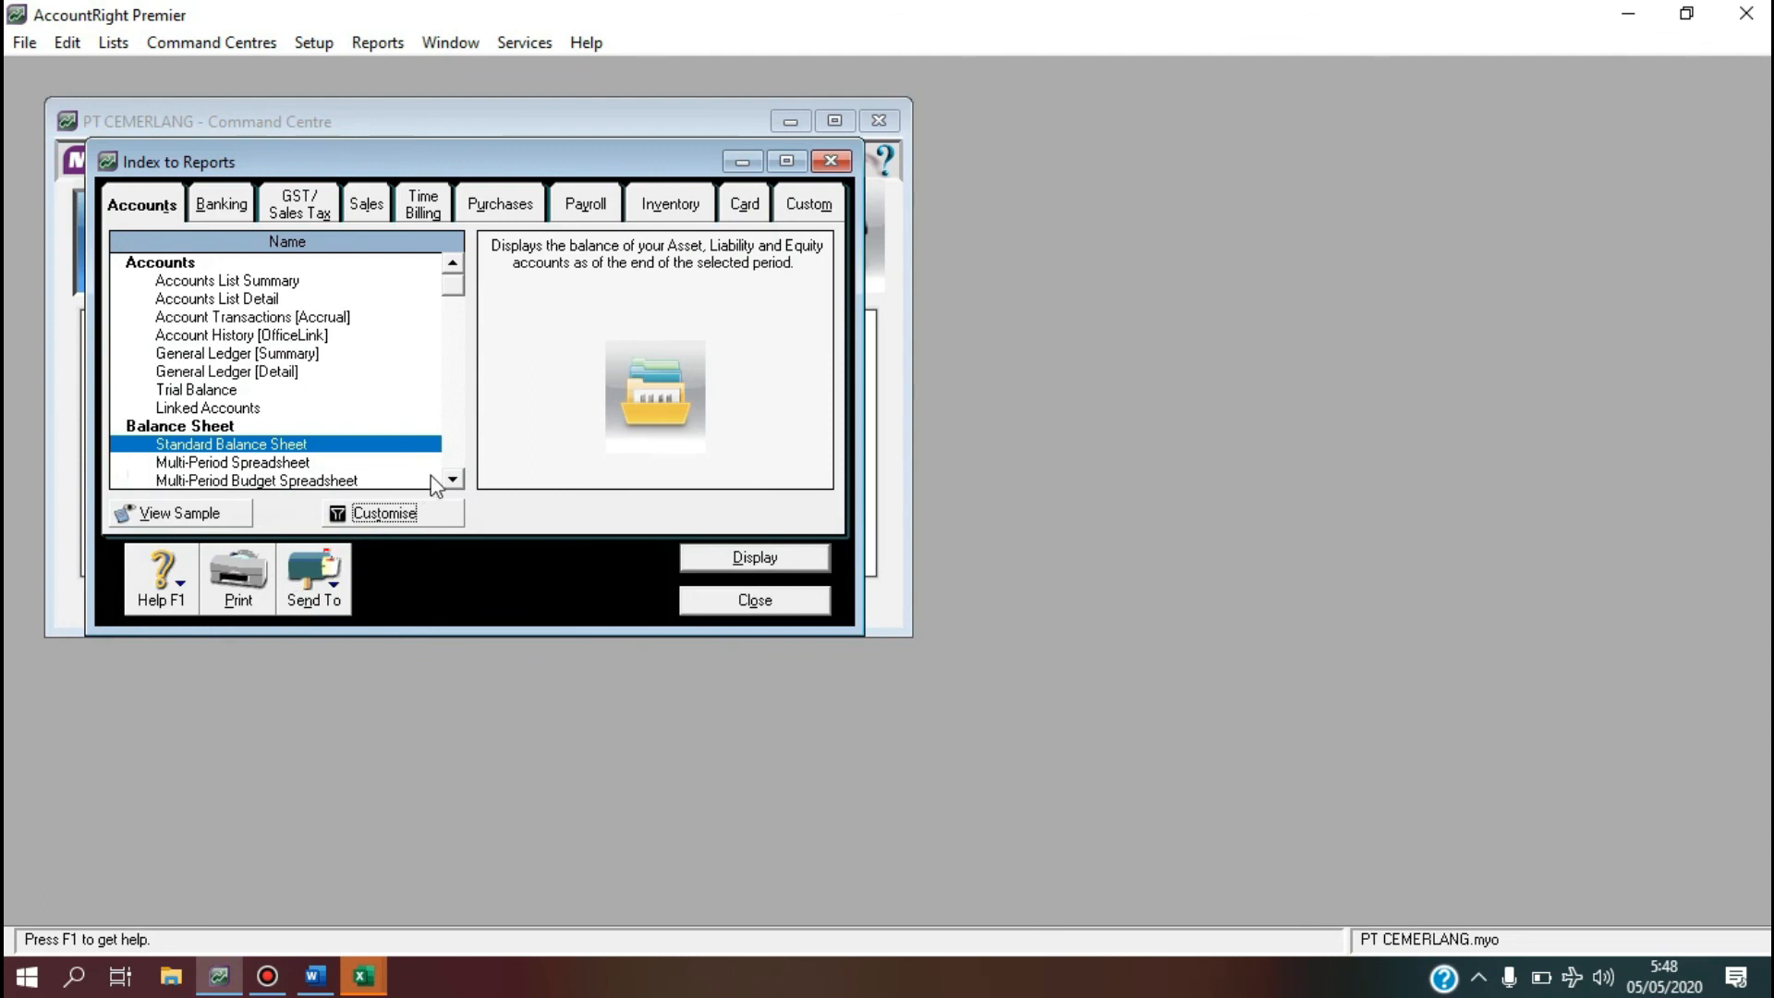
Display the December Profit & Loss [Accrual] report (net profit Rp34.201.250) and export it to Excel.
{"action": "left_click", "coordinate": [454, 479]}
{"action": "left_click", "coordinate": [454, 479]}
{"action": "left_click", "coordinate": [453, 479]}
{"action": "left_click", "coordinate": [454, 480]}
{"action": "left_click", "coordinate": [453, 480]}
{"action": "left_click", "coordinate": [453, 480]}
{"action": "left_click", "coordinate": [454, 480]}
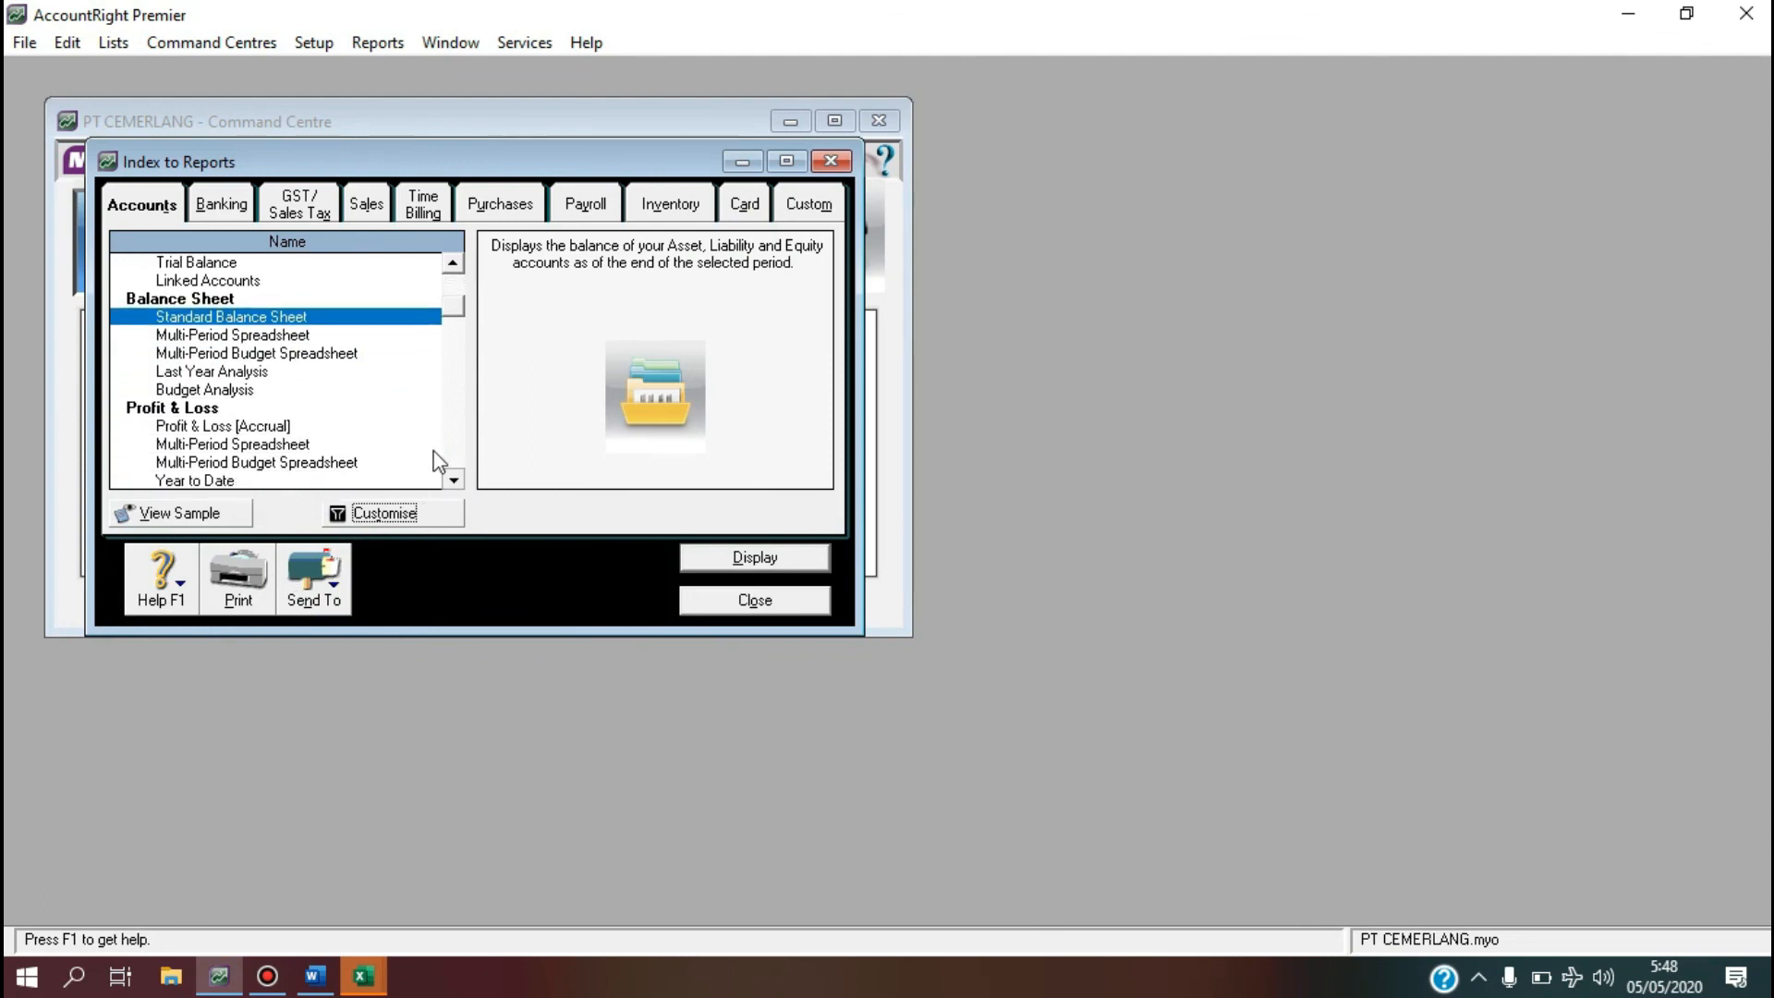
{"action": "left_click", "coordinate": [383, 426]}
{"action": "left_click", "coordinate": [388, 513]}
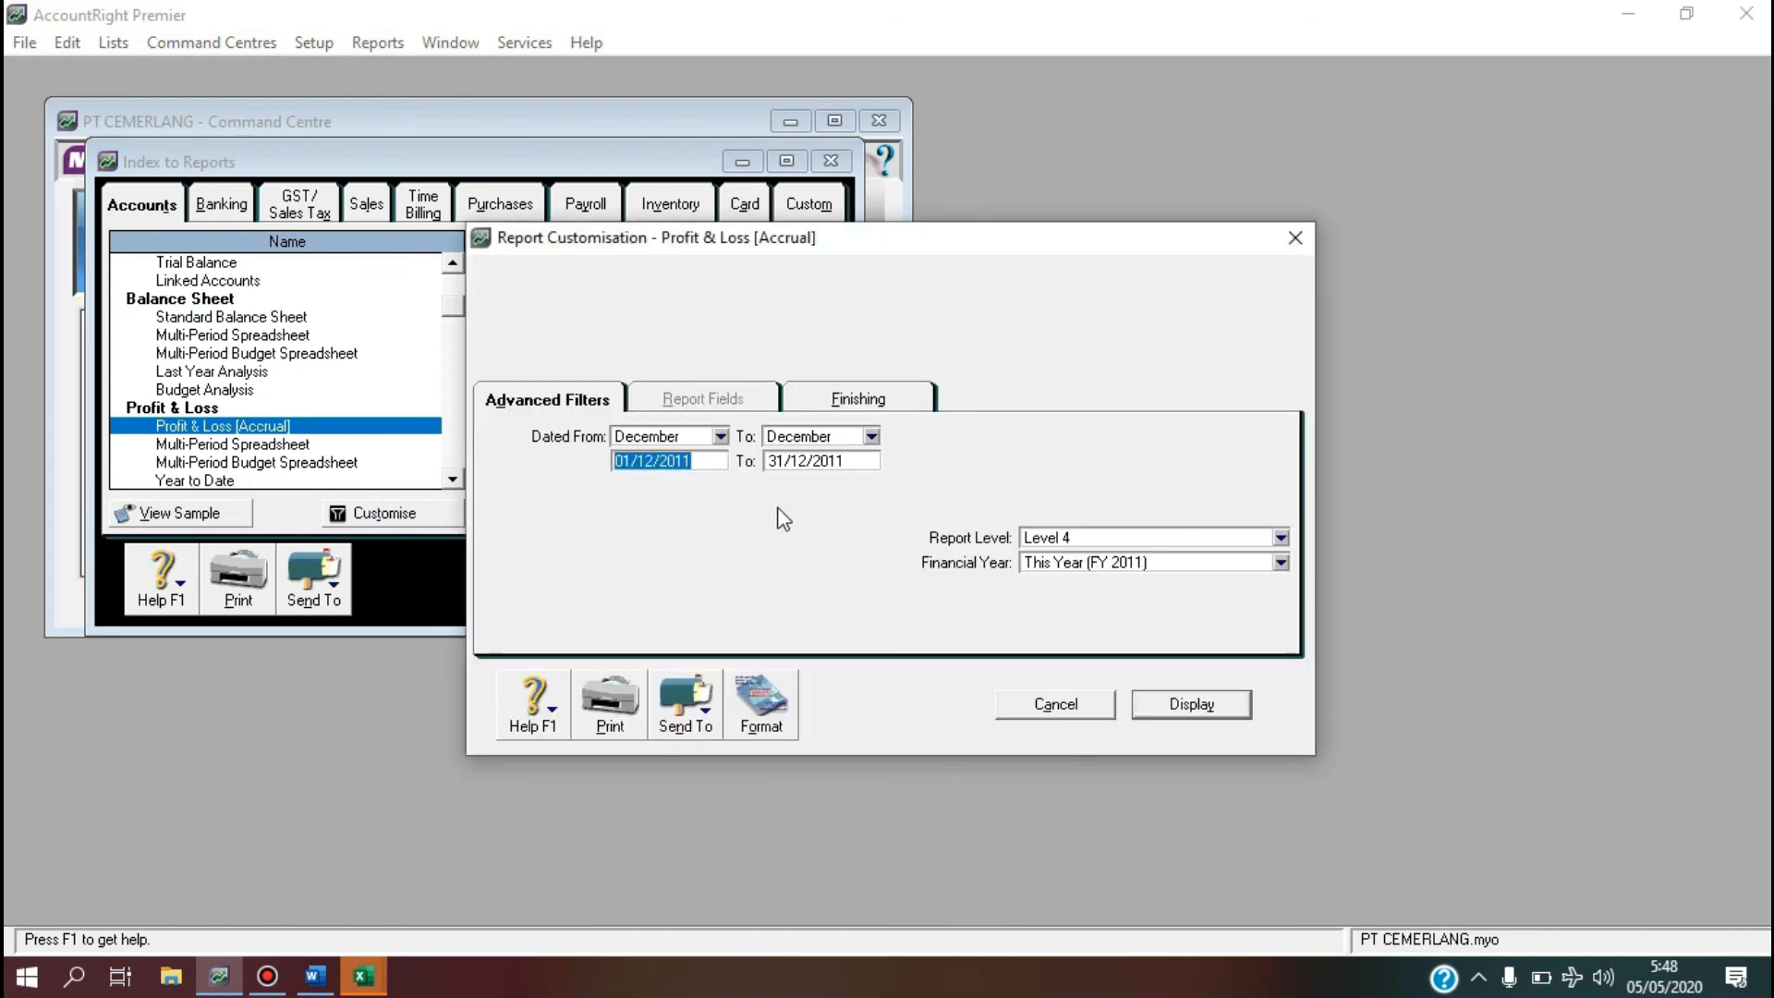
{"action": "left_click", "coordinate": [1164, 709]}
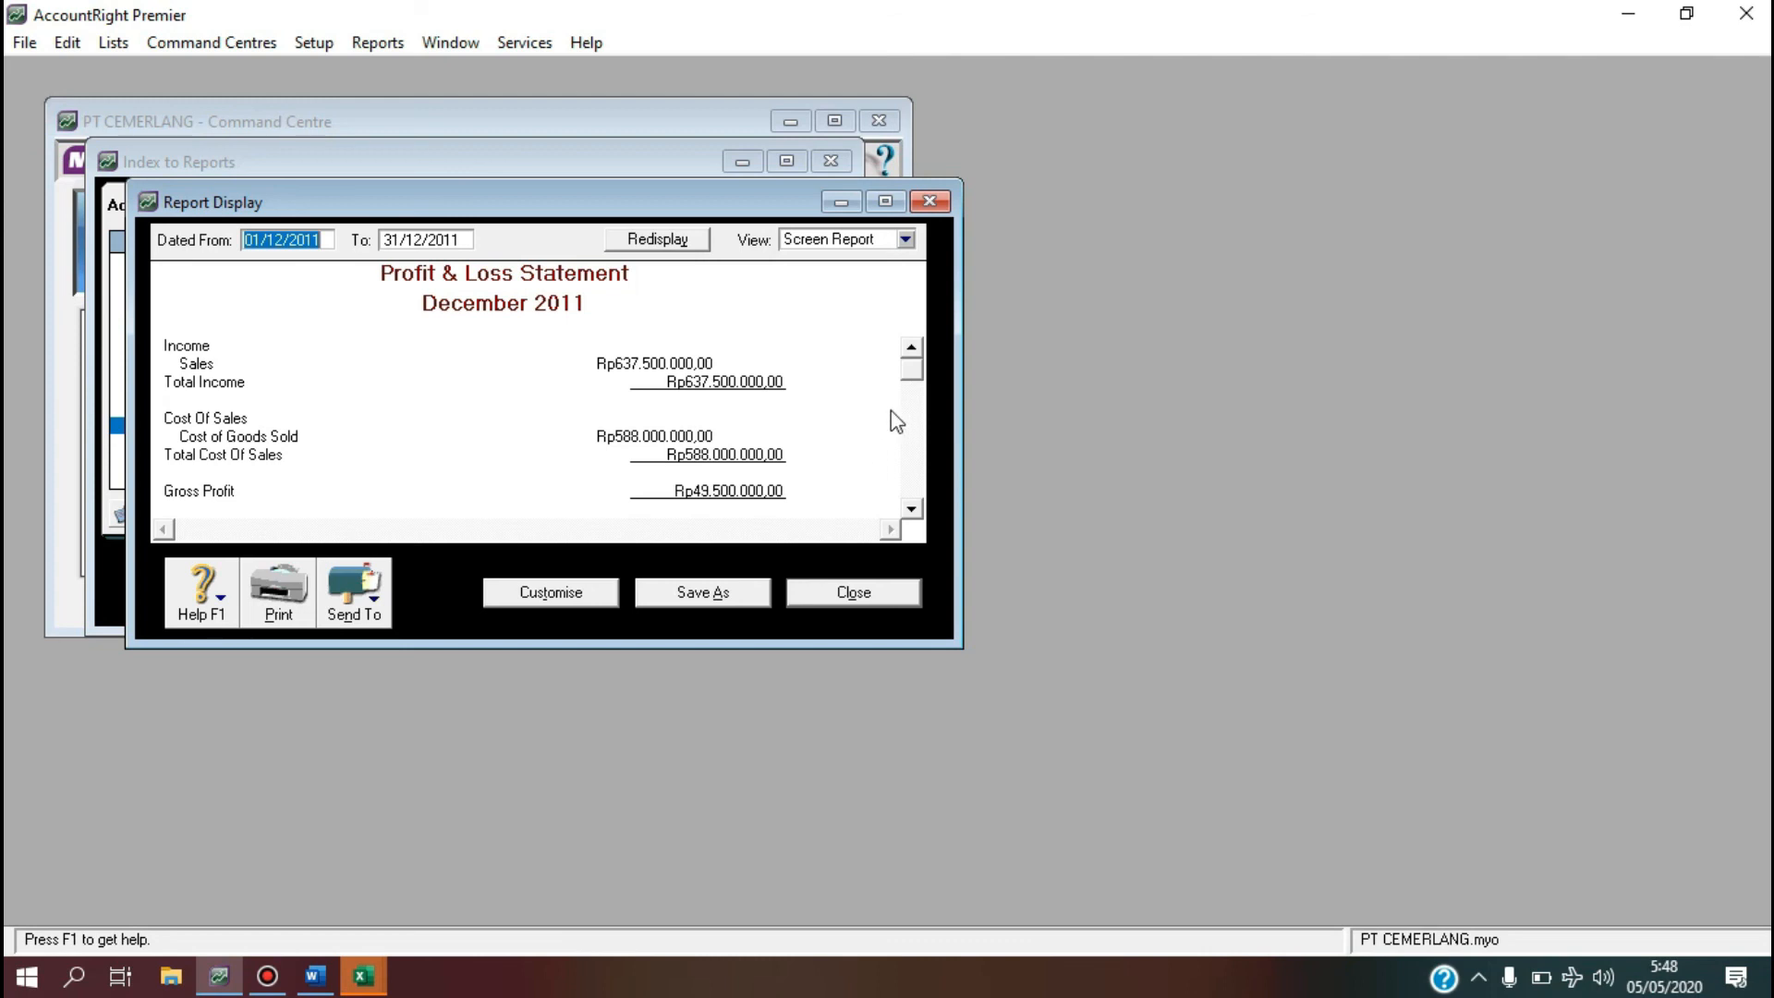
{"action": "left_click_drag", "start_coordinate": [911, 370], "coordinate": [910, 499]}
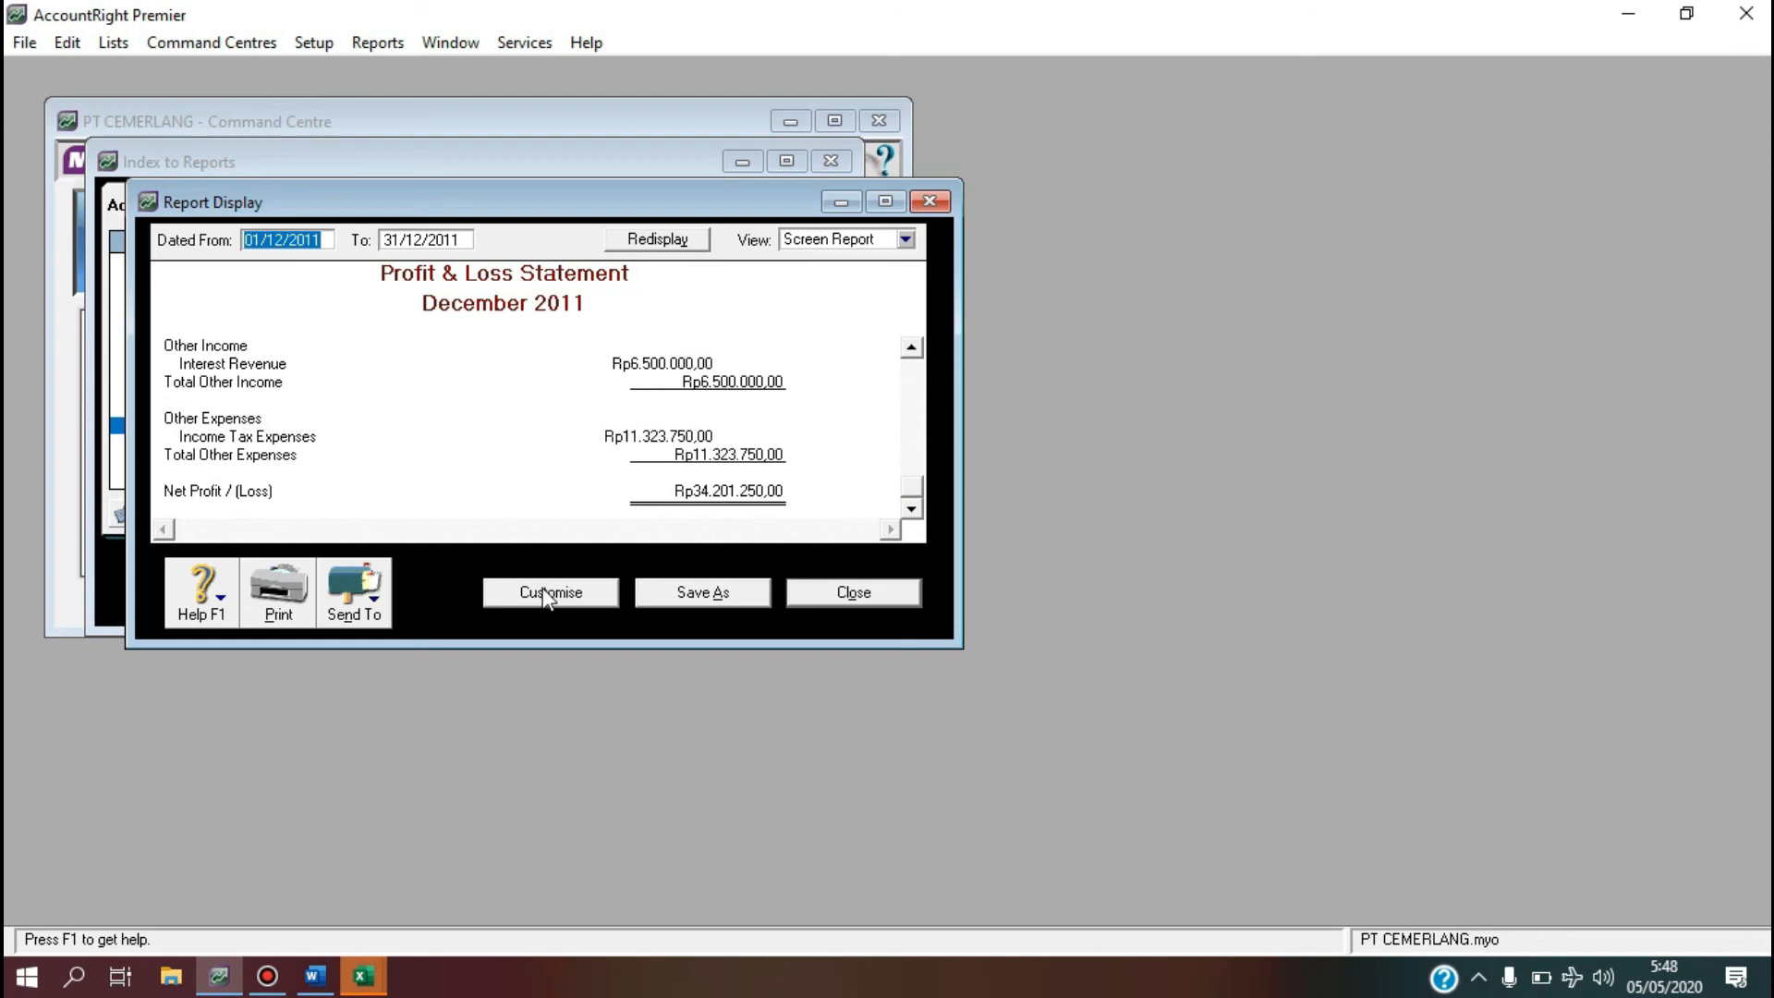
{"action": "left_click", "coordinate": [351, 595]}
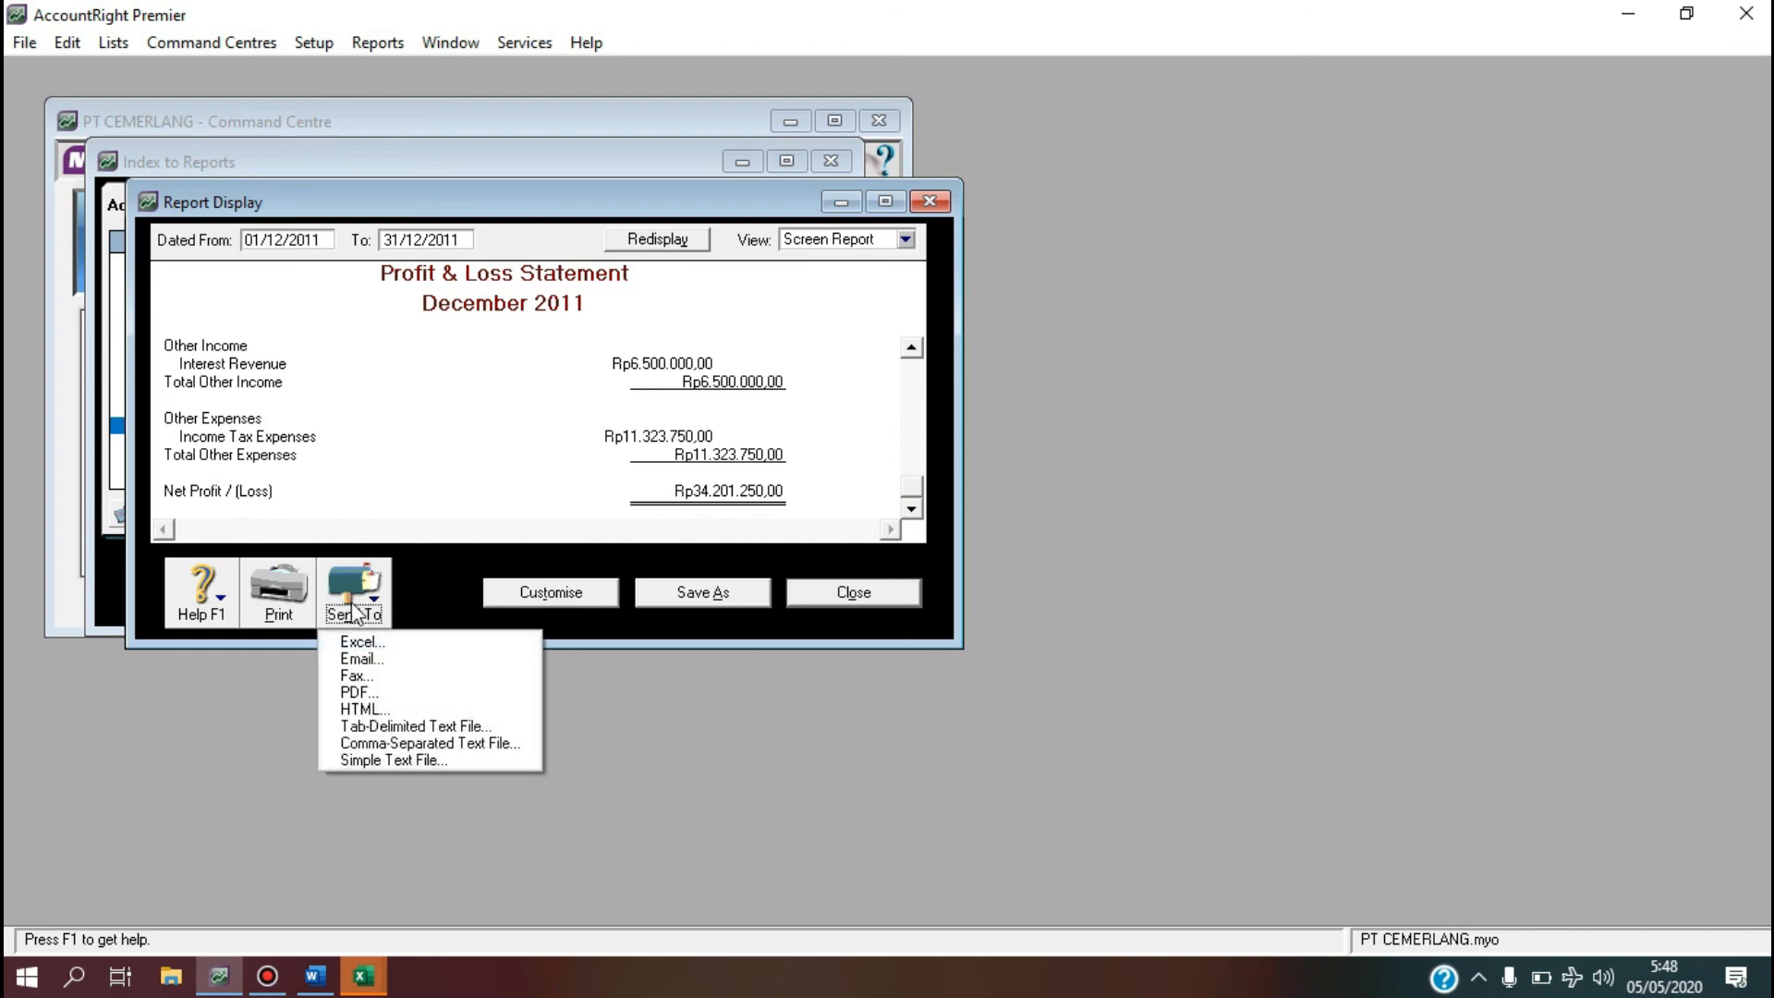
{"action": "left_click", "coordinate": [357, 641]}
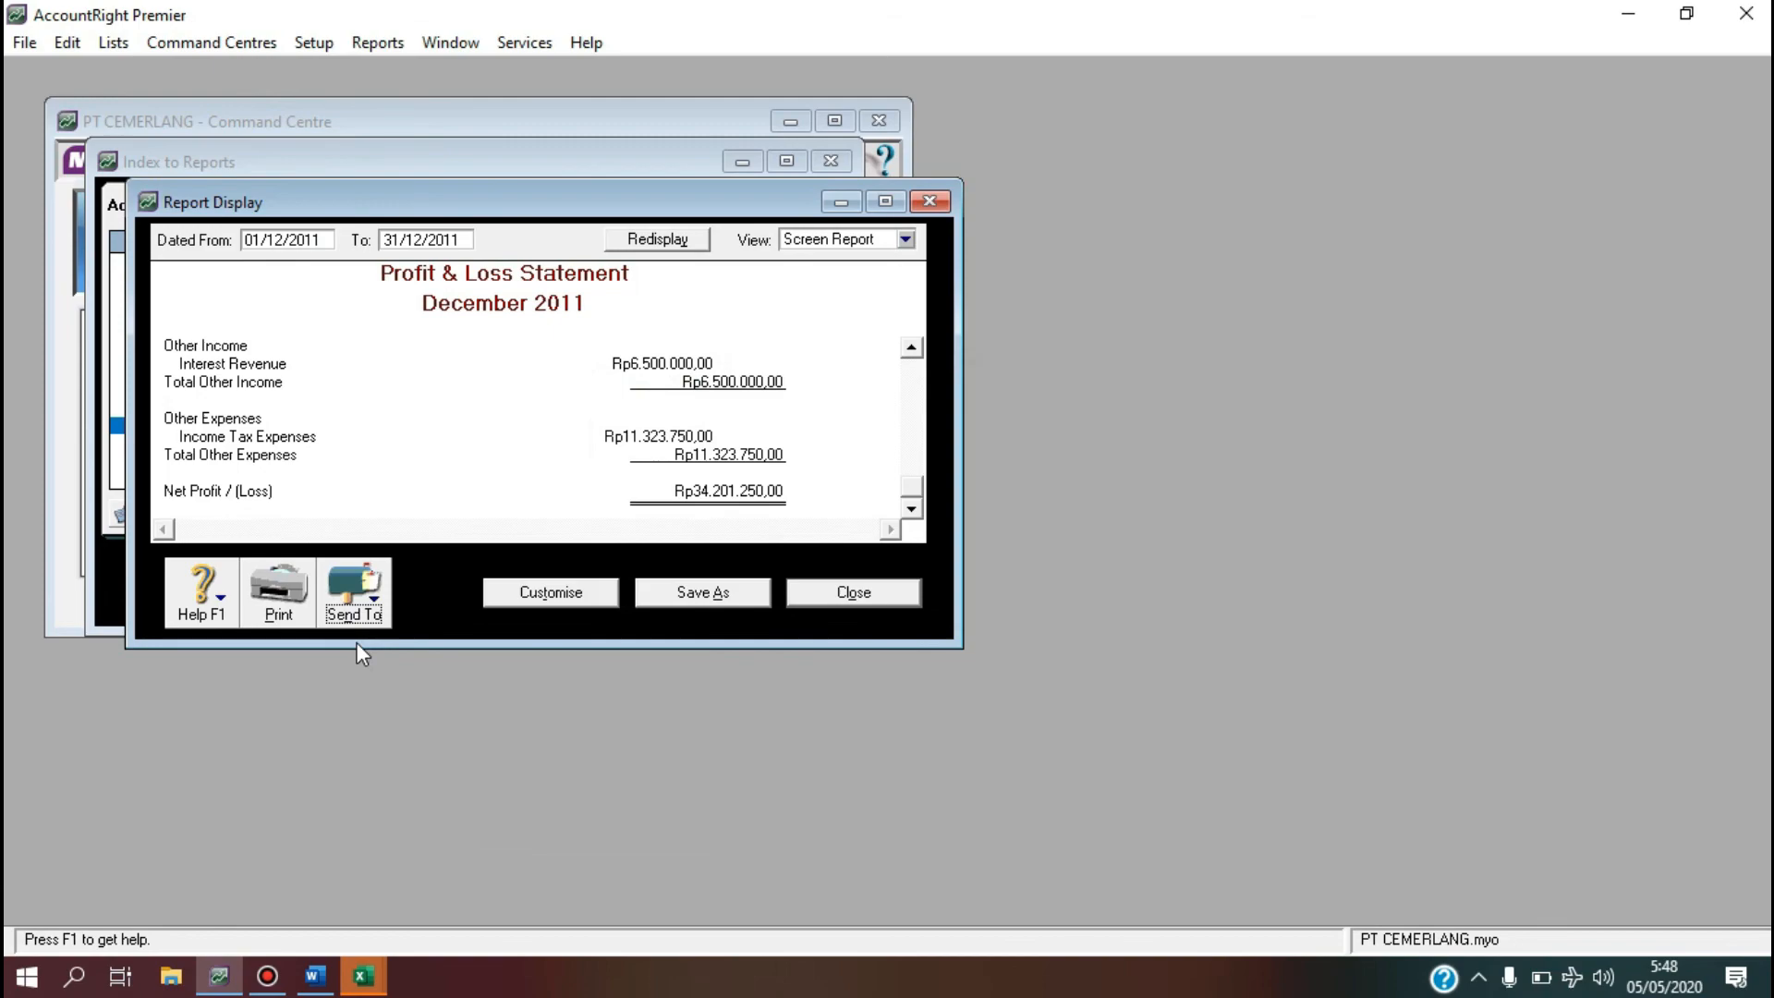